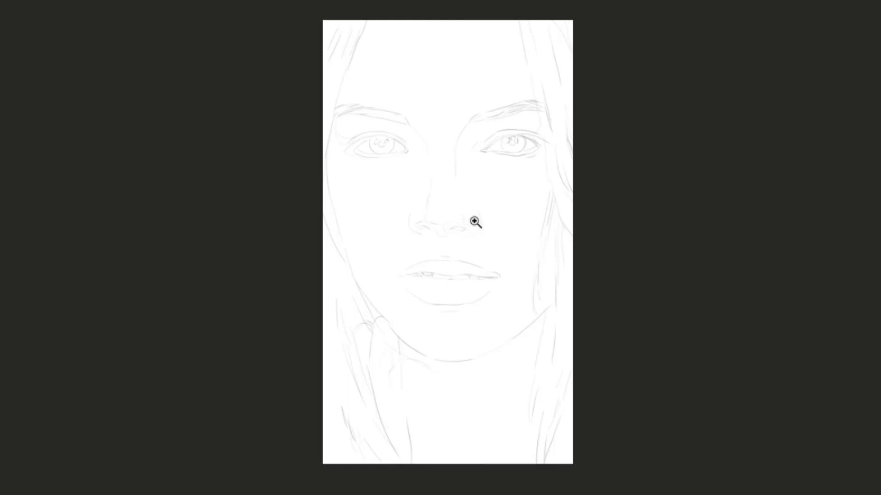
Paint a soft dark brown patch over the outer corner of the eye beside the hair strands, using an enlarged brush
mouse_move(468, 234)
left_mouse_down()
mouse_move(505, 238)
mouse_move(536, 163)
mouse_move(537, 177)
mouse_move(525, 183)
left_mouse_up()
left_click_drag(489, 265, 507, 240)
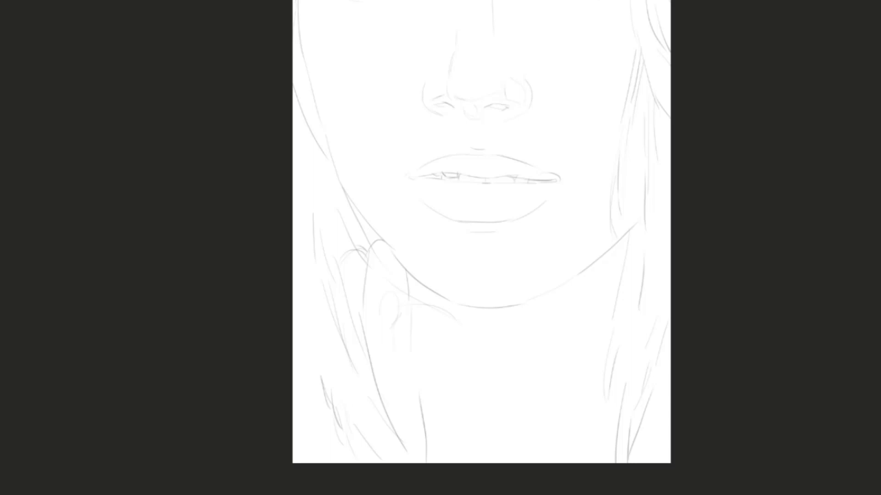
left_click_drag(422, 208, 478, 217)
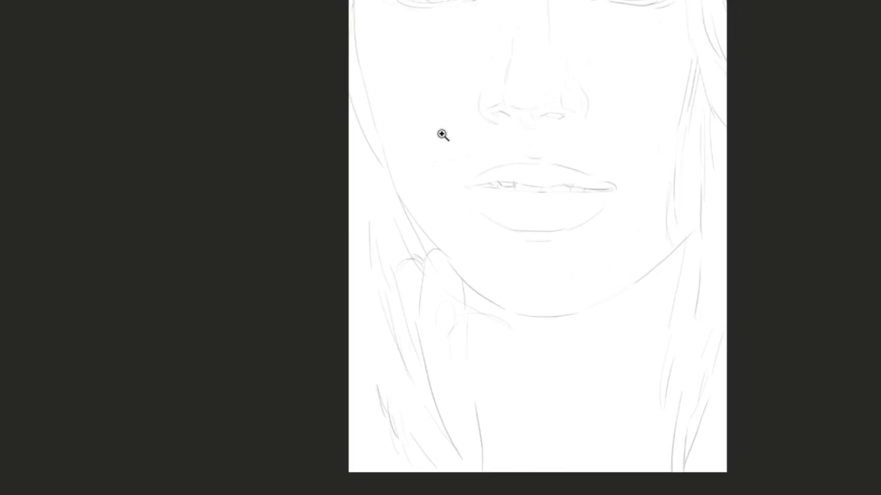
left_click_drag(514, 182, 548, 177)
left_click_drag(536, 129, 458, 285)
left_click_drag(564, 98, 633, 81)
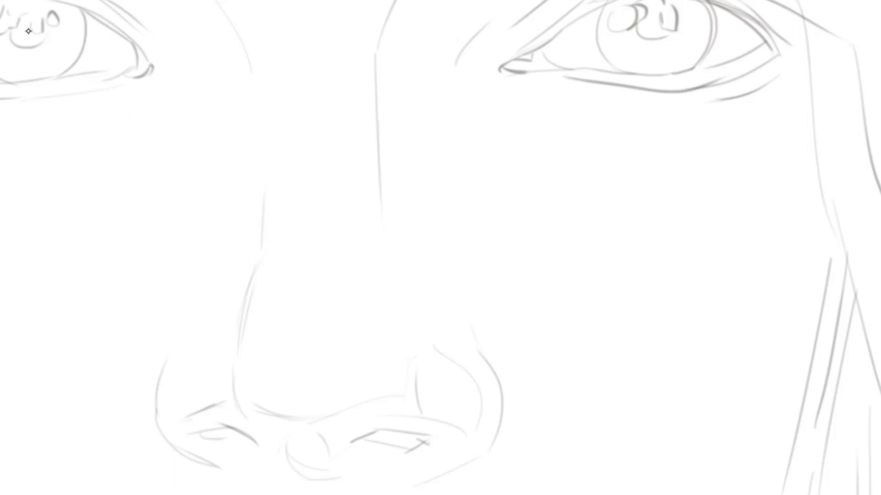
key("alt")
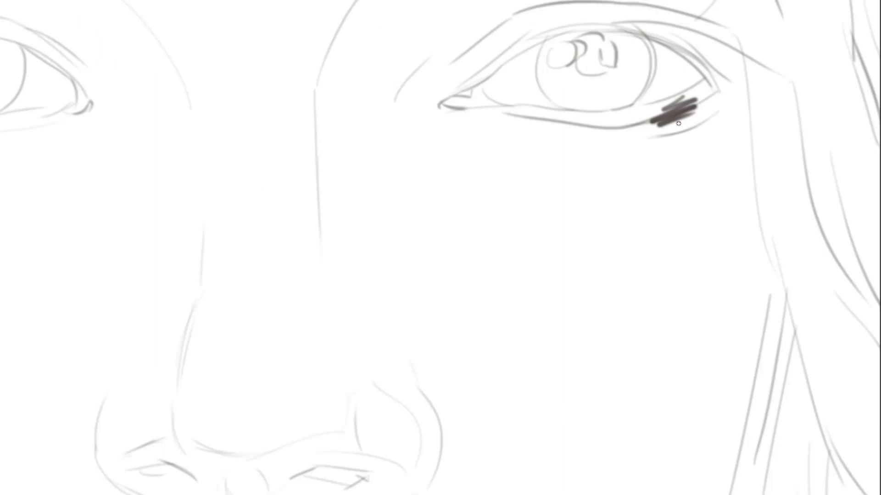
key("]")
key("]")
key("]")
key("]")
mouse_move(681, 120)
left_mouse_down()
mouse_move(652, 114)
mouse_move(676, 135)
mouse_move(702, 104)
mouse_move(647, 99)
left_mouse_up()
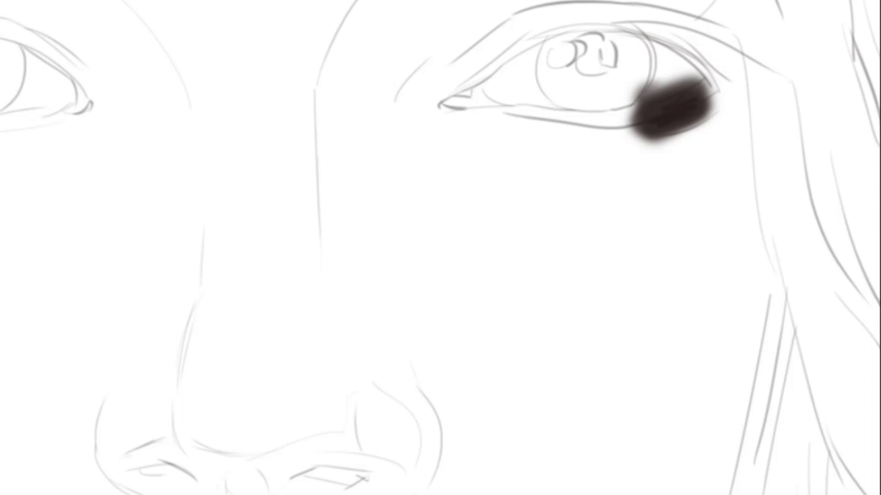
left_click(622, 84)
mouse_move(615, 74)
left_mouse_down()
mouse_move(641, 71)
mouse_move(669, 78)
left_mouse_up()
Add dark strokes below the inner eye and brush dusty pink across the lower lid and inner half of the eye
mouse_move(515, 106)
left_mouse_down()
mouse_move(478, 157)
mouse_move(570, 145)
mouse_move(541, 110)
left_mouse_up()
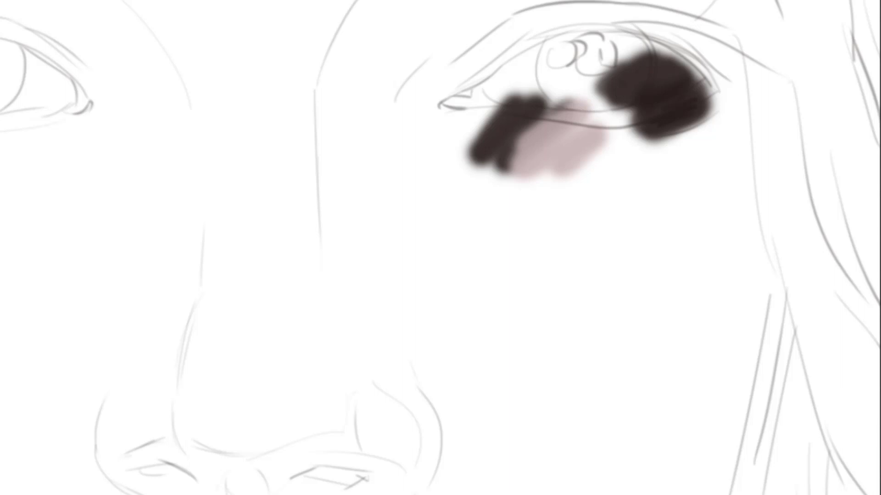
key("ctrl+z")
left_click_drag(488, 159, 658, 75)
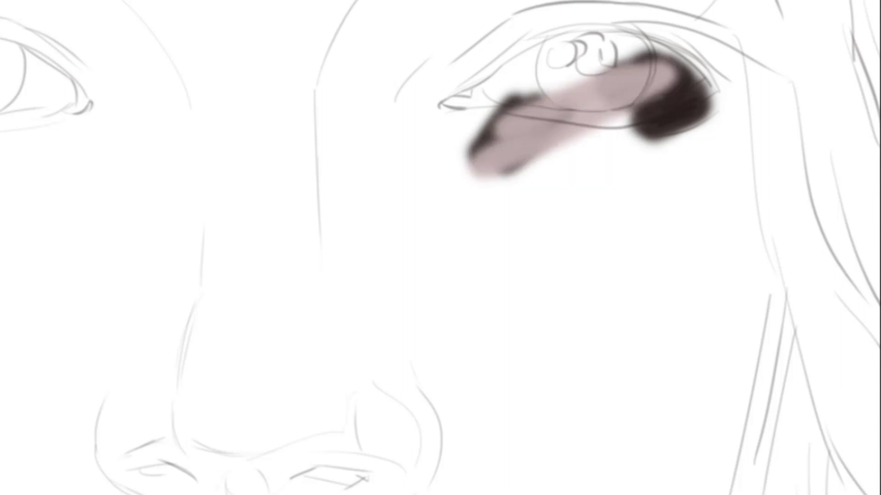
left_click_drag(566, 139, 576, 189)
mouse_move(516, 151)
left_mouse_down()
mouse_move(564, 114)
mouse_move(493, 124)
left_mouse_up()
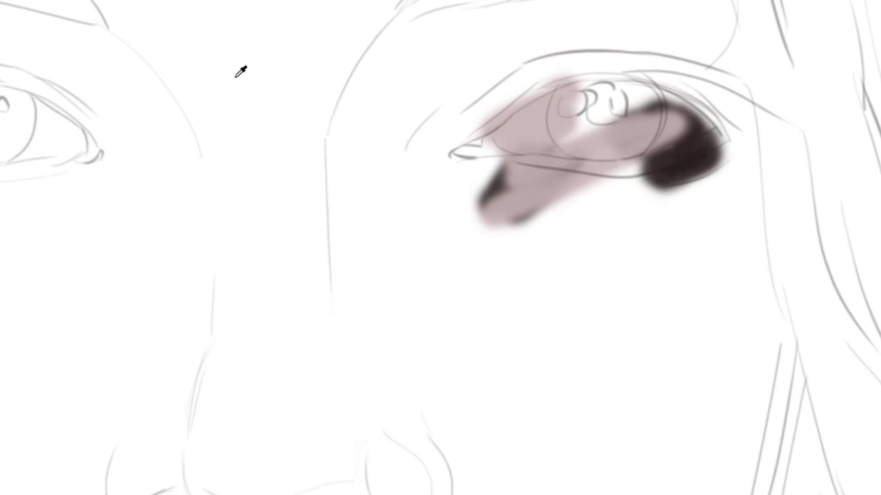
Cover the outer half of the eye and its surrounding lid with muted grey-purple
mouse_move(667, 117)
left_mouse_down()
mouse_move(679, 151)
mouse_move(664, 107)
mouse_move(662, 185)
mouse_move(727, 177)
left_mouse_up()
mouse_move(718, 108)
left_mouse_down()
mouse_move(669, 61)
mouse_move(629, 79)
left_mouse_up()
mouse_move(615, 149)
left_mouse_down()
mouse_move(651, 131)
mouse_move(625, 142)
left_mouse_up()
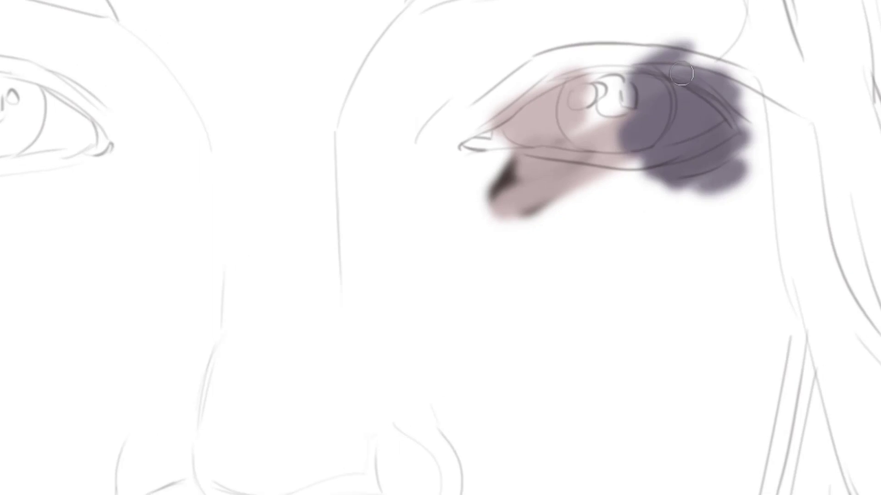
left_click_drag(681, 73, 720, 78)
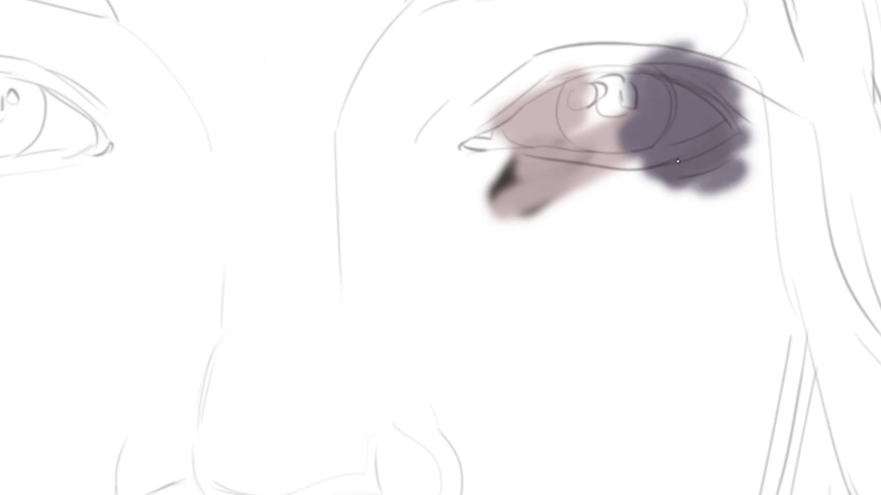
Tint the inner half of the eyeball with light lavender over the pink base
scroll(678, 161, "up", 4)
scroll(677, 145, "down", 2)
left_click_drag(486, 145, 574, 126)
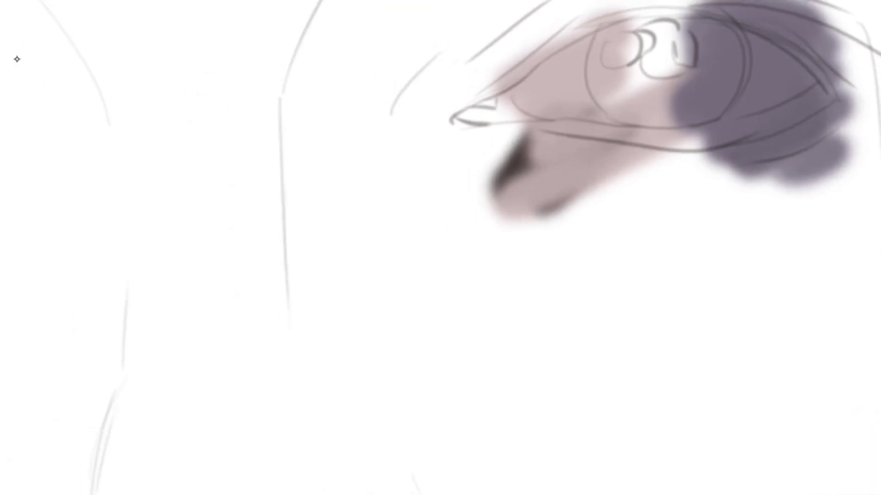
mouse_move(541, 98)
left_mouse_down()
mouse_move(587, 83)
mouse_move(554, 127)
mouse_move(601, 94)
mouse_move(624, 97)
mouse_move(552, 109)
mouse_move(576, 71)
mouse_move(553, 55)
mouse_move(568, 77)
mouse_move(547, 68)
mouse_move(582, 53)
left_mouse_up()
key("ctrl+z")
left_click(582, 99, "alt")
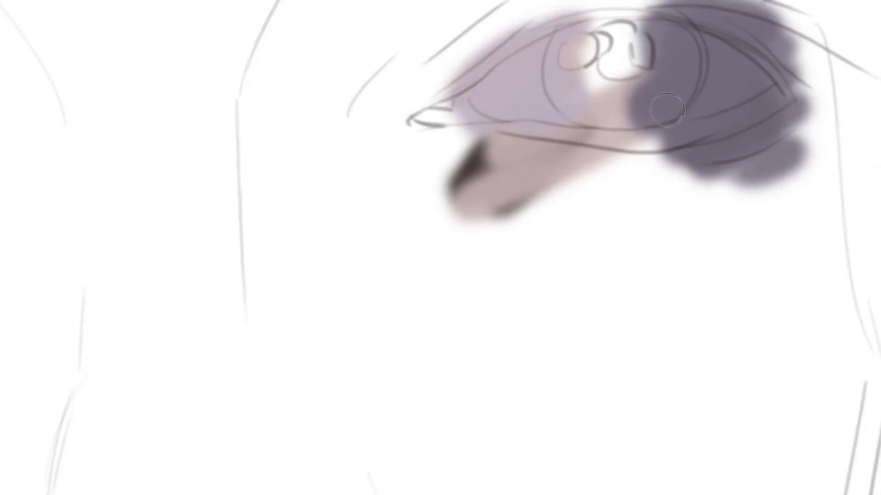
Blend a slightly lighter purple into the outer half of the eyeball with a soft brush
left_click_drag(668, 114, 709, 96)
key("ctrl+z")
mouse_move(675, 110)
left_mouse_down()
mouse_move(699, 85)
mouse_move(695, 111)
mouse_move(692, 84)
mouse_move(714, 78)
mouse_move(723, 98)
mouse_move(700, 105)
left_mouse_up()
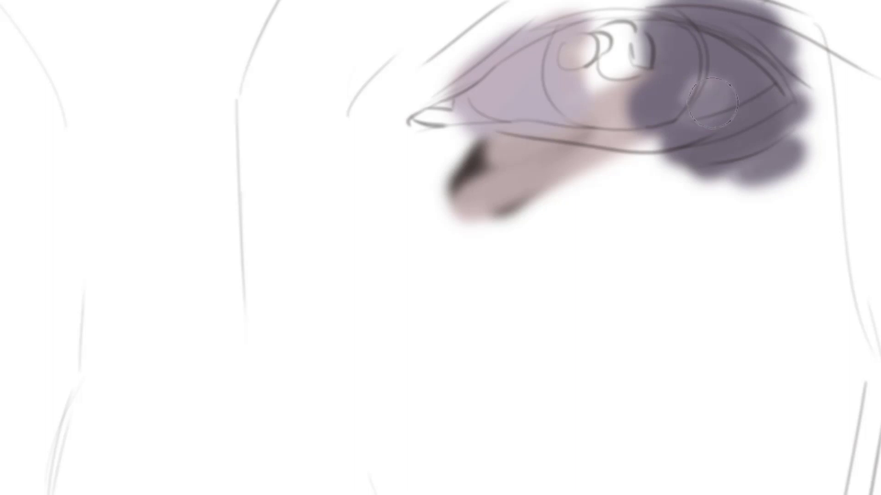
left_click(636, 142)
left_click(718, 98, "alt")
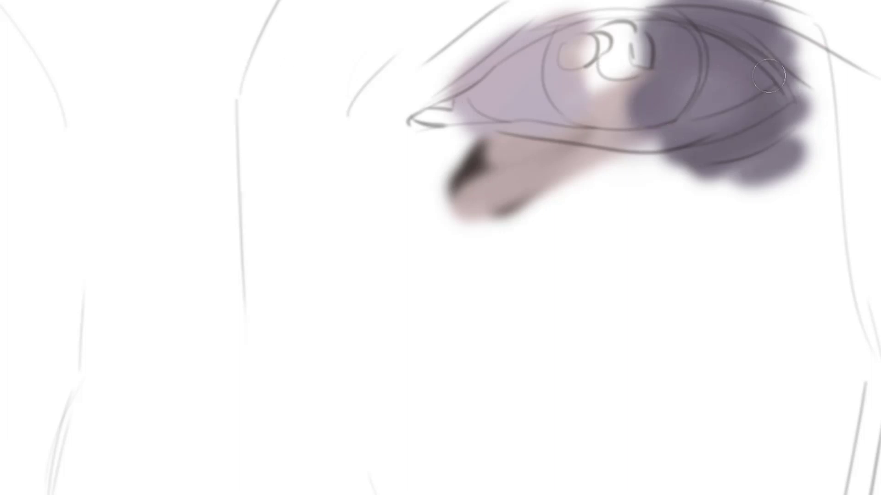
Paint a dark maroon shadow along the lower lid edge at the eye's outer corner
left_click_drag(775, 81, 725, 117)
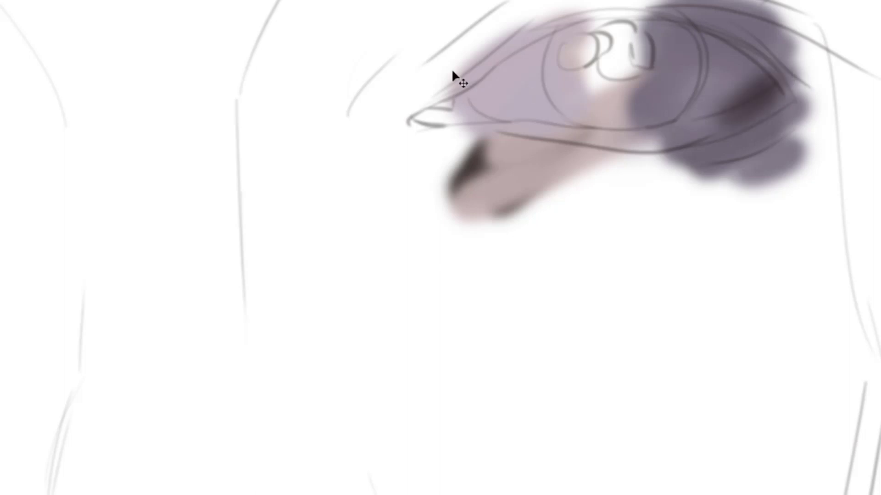
key("ctrl+z")
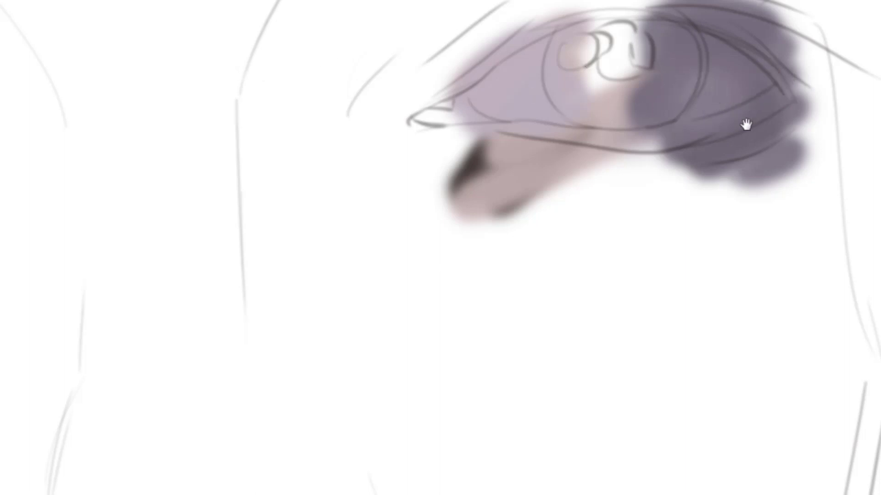
left_click_drag(746, 124, 741, 130)
mouse_move(782, 64)
left_mouse_down()
mouse_move(747, 106)
mouse_move(698, 125)
left_mouse_up()
left_click_drag(769, 92, 707, 123)
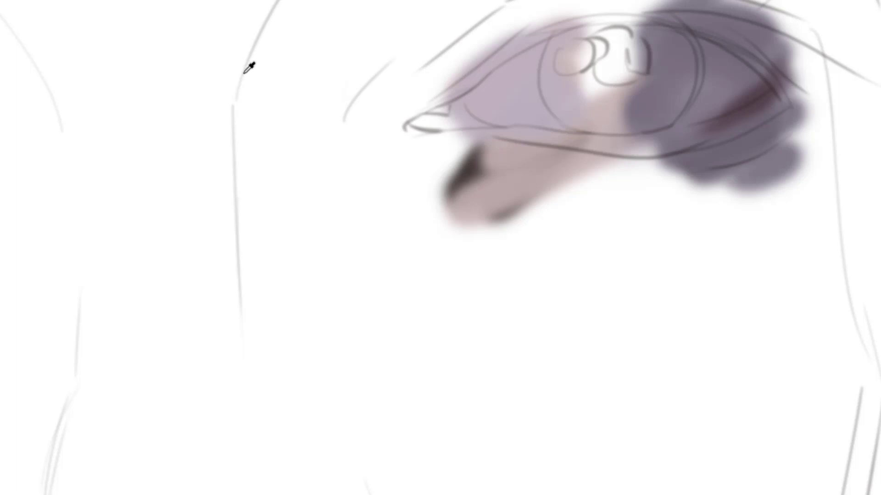
left_click_drag(642, 131, 585, 134)
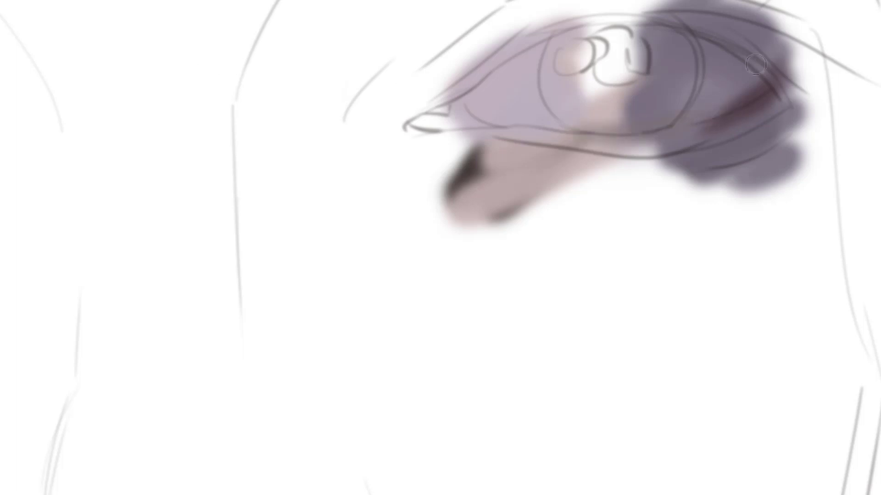
left_click_drag(779, 59, 837, 65)
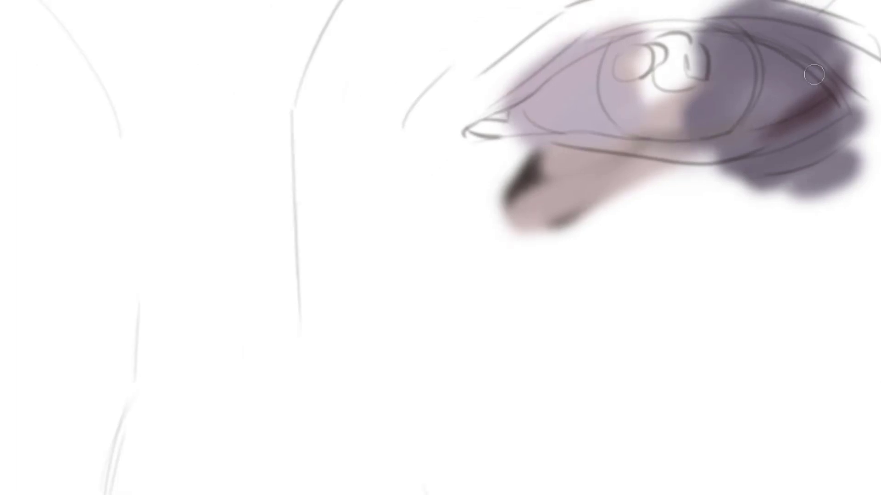
Shade the upper eyelid with dark maroon from the outer corner over the iris and along its inner slope
left_click(816, 104, "alt")
key("]")
mouse_move(702, 25)
left_mouse_down()
mouse_move(801, 75)
mouse_move(764, 53)
left_mouse_up()
key("ctrl+z")
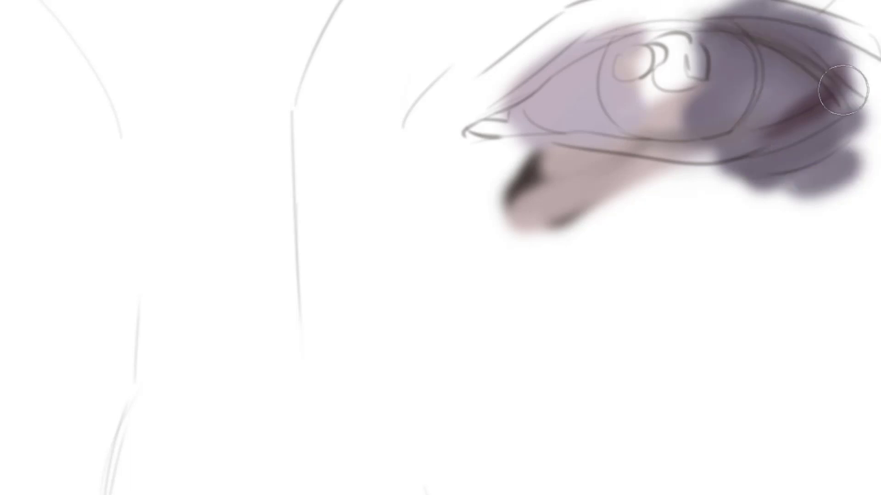
mouse_move(842, 90)
left_mouse_down()
mouse_move(734, 23)
mouse_move(697, 20)
left_mouse_up()
left_click_drag(580, 64, 604, 41)
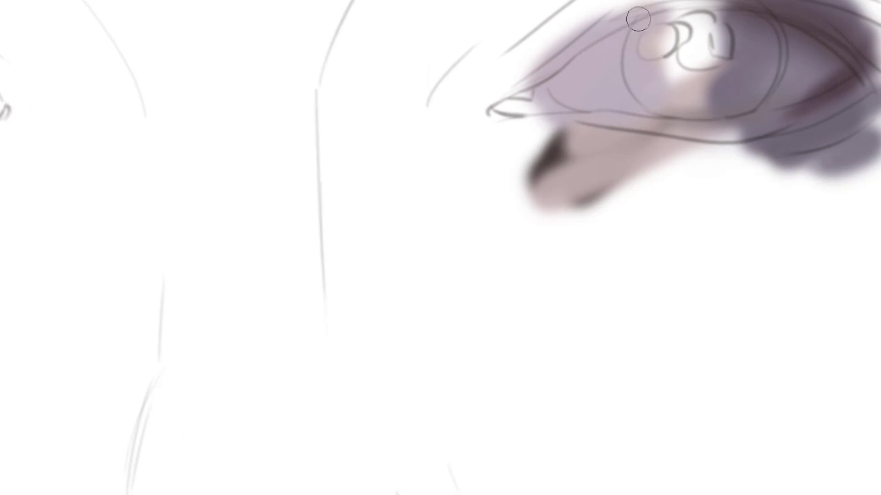
left_click(614, 34, "alt")
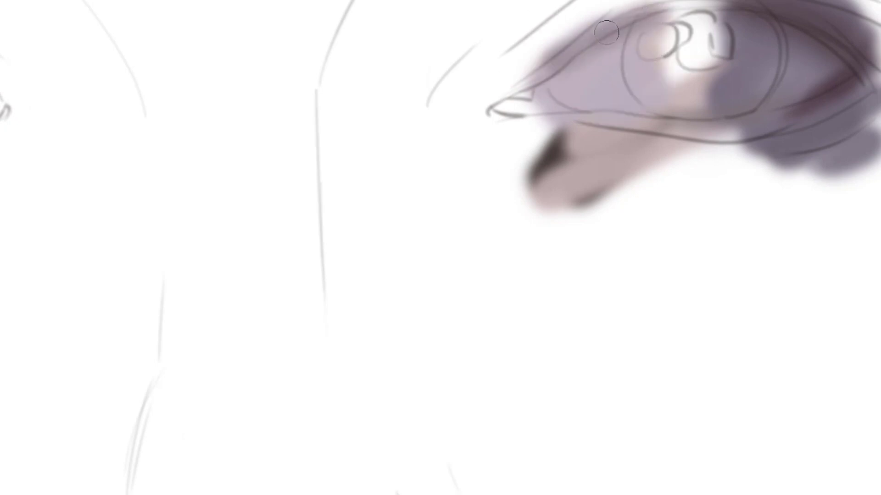
Paint the tear duct area in maroon-plum and extend a light mauve streak toward the nose
left_click_drag(534, 74, 482, 133)
left_click_drag(601, 44, 551, 21)
mouse_move(529, 49)
left_mouse_down()
mouse_move(558, 46)
mouse_move(571, 57)
mouse_move(618, 26)
mouse_move(543, 67)
left_mouse_up()
mouse_move(516, 62)
left_mouse_down()
mouse_move(495, 73)
mouse_move(534, 74)
mouse_move(514, 56)
mouse_move(501, 73)
mouse_move(517, 96)
mouse_move(527, 73)
mouse_move(403, 103)
left_mouse_up()
left_click(568, 104)
key("b")
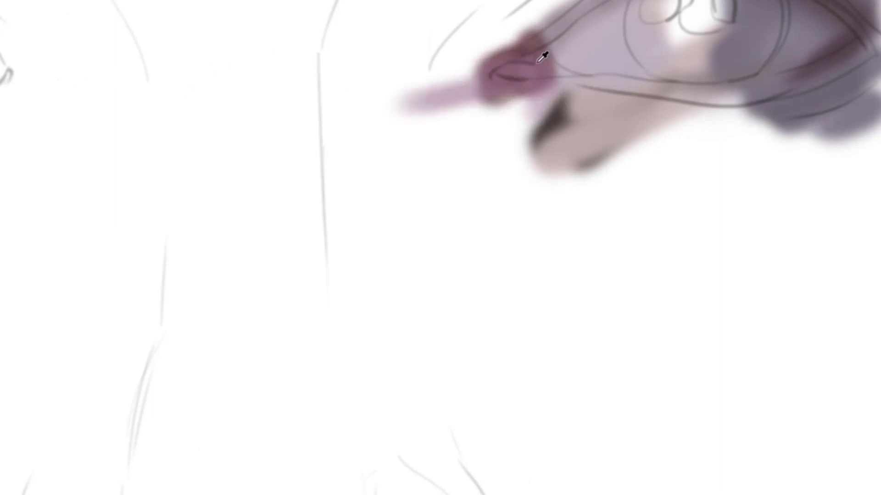
Deepen the maroon shading along the inner part of the upper lid down to the tear duct
left_click_drag(621, 45, 566, 53)
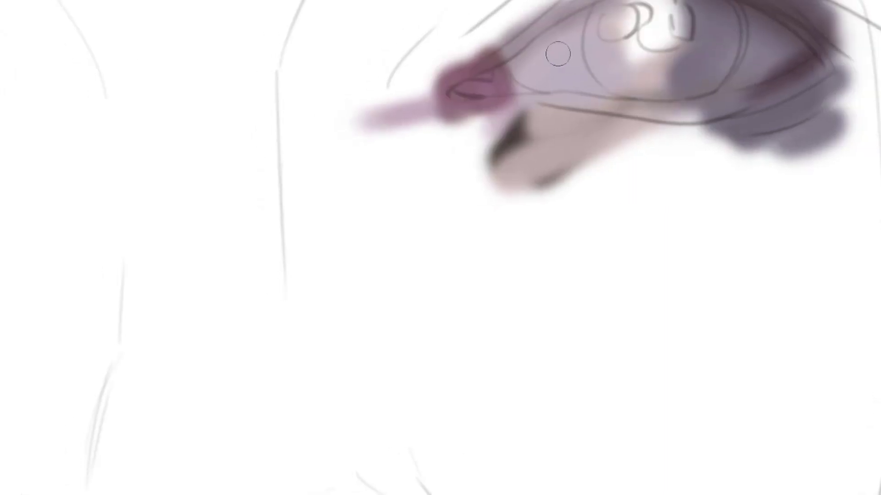
left_click_drag(490, 42, 575, 10)
mouse_move(604, 48)
left_mouse_down()
mouse_move(522, 30)
mouse_move(580, 13)
left_mouse_up()
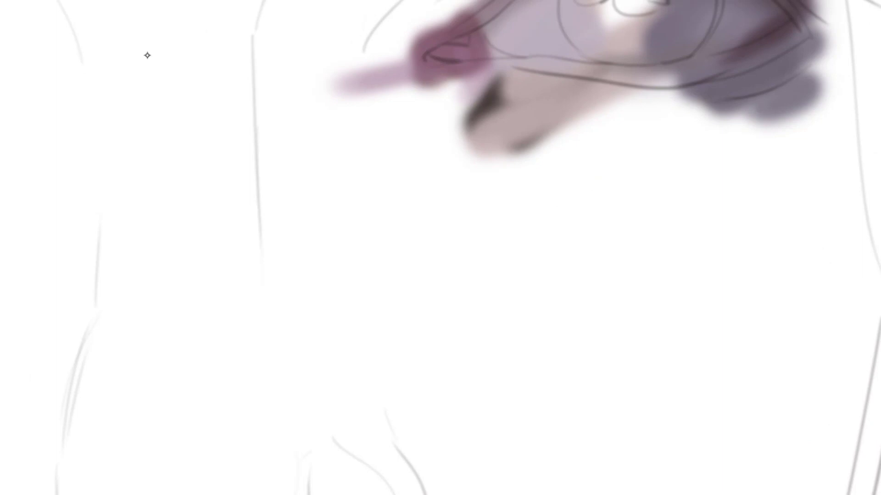
left_click_drag(459, 43, 532, 2)
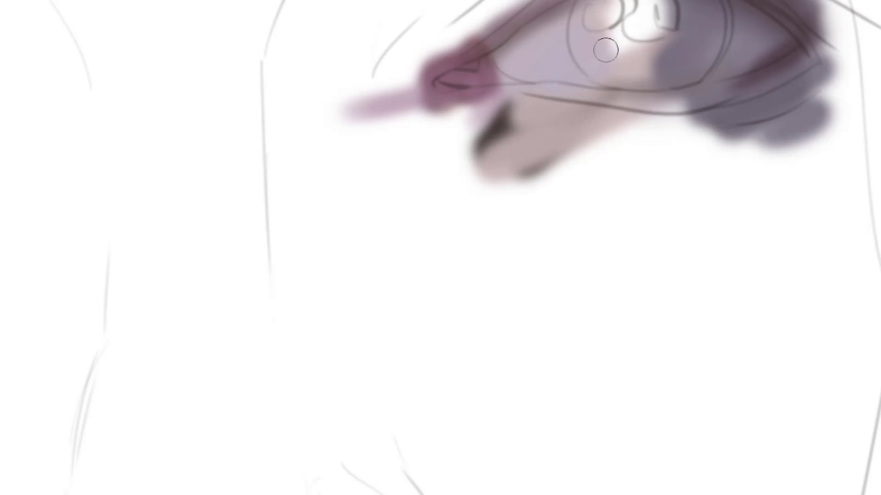
Brighten the inner eye white with a pale bluish lavender sampled from the eyeball
mouse_move(545, 71)
left_mouse_down()
mouse_move(570, 55)
mouse_move(572, 89)
left_mouse_up()
left_click(529, 58, "alt")
left_click(559, 57)
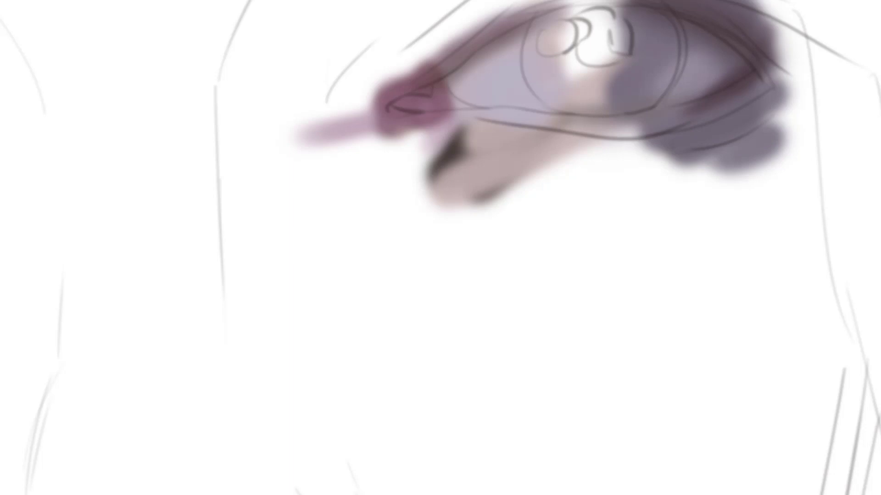
left_click_drag(688, 107, 630, 134)
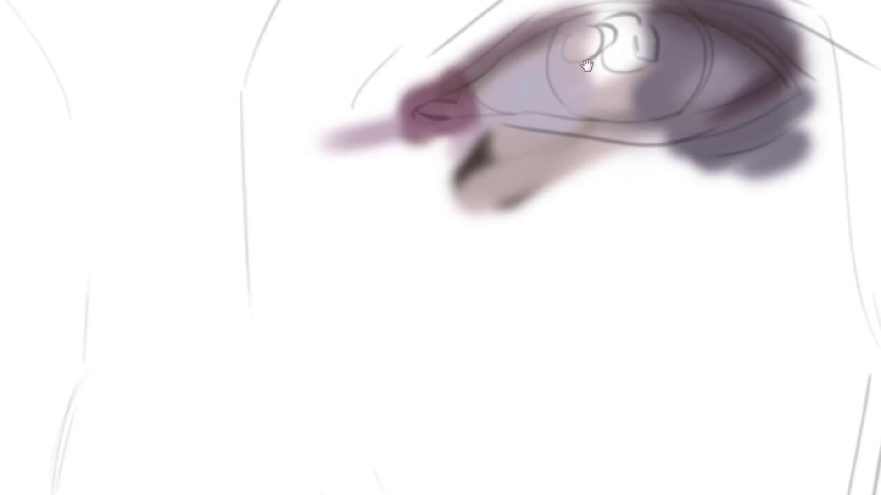
Fill the whole iris with a solid reddish brown
left_click_drag(587, 65, 590, 90)
mouse_move(552, 145)
left_mouse_down()
mouse_move(591, 122)
mouse_move(588, 94)
mouse_move(518, 164)
left_mouse_up()
mouse_move(617, 103)
left_mouse_down()
mouse_move(639, 73)
mouse_move(653, 90)
mouse_move(643, 83)
mouse_move(606, 96)
mouse_move(624, 90)
mouse_move(631, 105)
mouse_move(614, 68)
mouse_move(631, 86)
mouse_move(649, 88)
mouse_move(613, 85)
mouse_move(654, 91)
mouse_move(627, 77)
mouse_move(609, 104)
mouse_move(595, 106)
mouse_move(639, 110)
mouse_move(585, 97)
mouse_move(588, 83)
mouse_move(567, 94)
mouse_move(587, 74)
mouse_move(584, 84)
mouse_move(559, 86)
mouse_move(607, 75)
mouse_move(553, 50)
mouse_move(557, 94)
mouse_move(550, 47)
mouse_move(541, 77)
mouse_move(539, 49)
mouse_move(536, 93)
mouse_move(590, 96)
mouse_move(538, 98)
mouse_move(597, 103)
mouse_move(554, 102)
mouse_move(585, 107)
mouse_move(595, 122)
mouse_move(597, 108)
mouse_move(583, 107)
mouse_move(627, 100)
mouse_move(610, 125)
mouse_move(593, 116)
mouse_move(653, 111)
mouse_move(642, 109)
mouse_move(666, 63)
mouse_move(668, 87)
mouse_move(637, 109)
mouse_move(678, 58)
mouse_move(639, 114)
mouse_move(656, 101)
mouse_move(668, 29)
mouse_move(535, 76)
mouse_move(557, 28)
mouse_move(580, 40)
mouse_move(576, 71)
mouse_move(621, 82)
left_mouse_up()
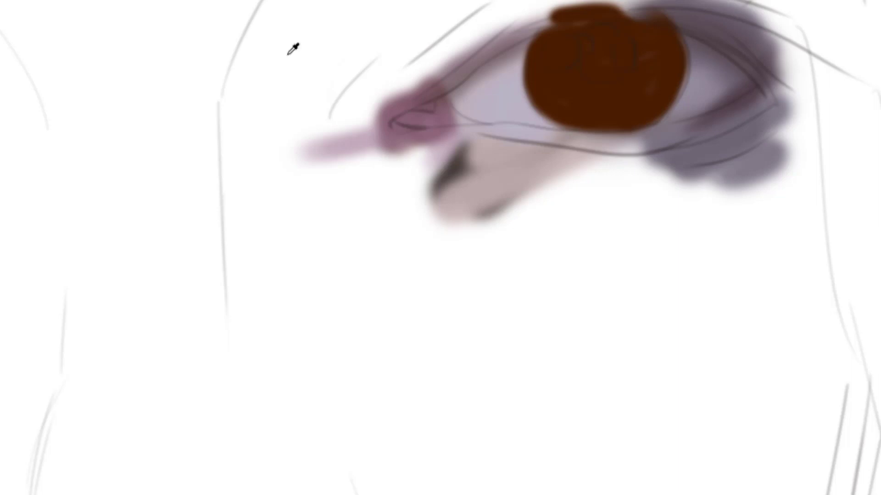
Darken the upper half and inner rim of the iris with near-black brown
mouse_move(627, 59)
left_mouse_down()
mouse_move(624, 40)
mouse_move(667, 38)
mouse_move(580, 60)
mouse_move(547, 37)
mouse_move(589, 49)
mouse_move(643, 15)
mouse_move(644, 38)
mouse_move(653, 25)
mouse_move(652, 74)
mouse_move(641, 54)
mouse_move(649, 86)
mouse_move(629, 14)
mouse_move(577, 43)
mouse_move(612, 45)
mouse_move(602, 31)
mouse_move(574, 37)
mouse_move(574, 27)
mouse_move(545, 42)
mouse_move(587, 49)
mouse_move(567, 34)
mouse_move(571, 93)
mouse_move(575, 48)
mouse_move(558, 57)
left_mouse_up()
key("bracketright")
key("bracketright")
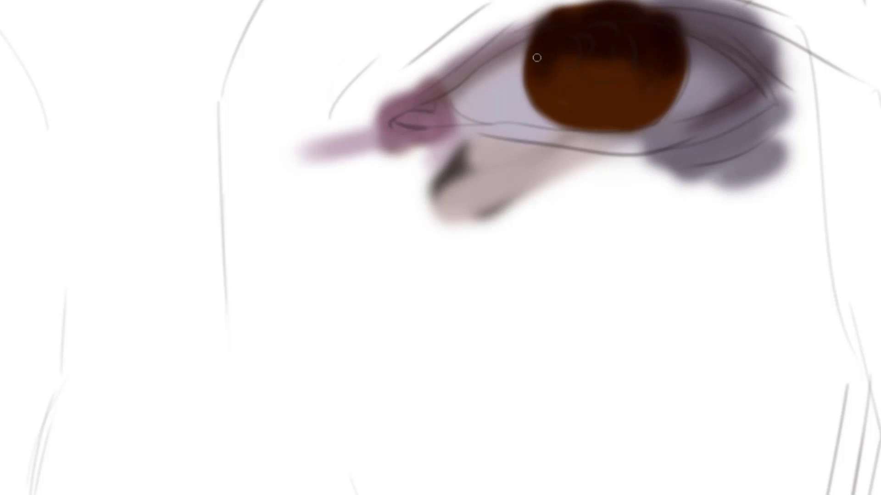
mouse_move(554, 55)
left_mouse_down()
mouse_move(535, 58)
mouse_move(551, 106)
mouse_move(551, 64)
left_mouse_up()
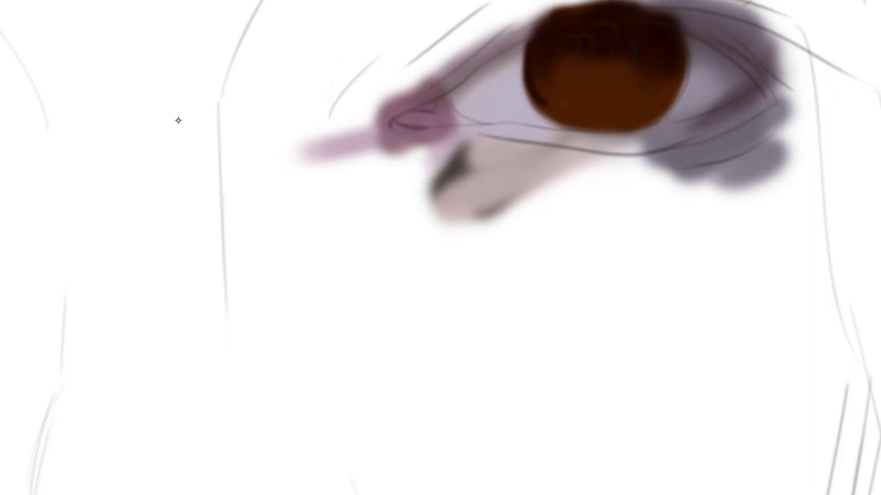
Paint muted olive-brown reflections in the lower inner part of the iris and blend them along its lower edge
mouse_move(572, 94)
left_mouse_down()
mouse_move(531, 90)
mouse_move(548, 96)
mouse_move(541, 97)
mouse_move(544, 76)
left_mouse_up()
key("ctrl+z")
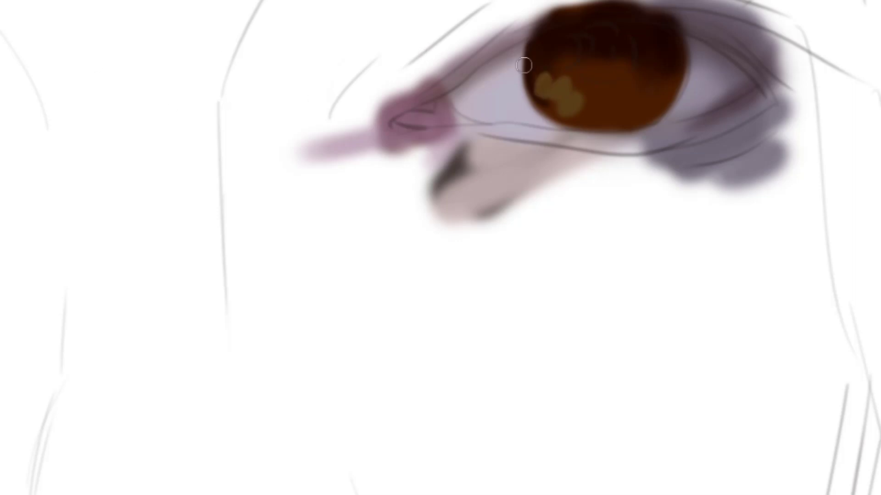
left_click(549, 69, "ctrl")
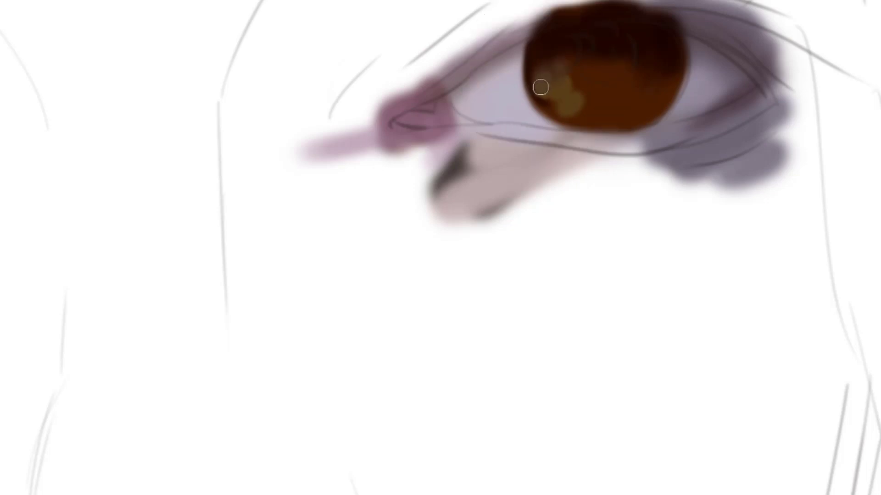
left_click(547, 84, "alt")
mouse_move(597, 117)
left_mouse_down()
mouse_move(588, 96)
mouse_move(577, 112)
mouse_move(598, 109)
mouse_move(618, 87)
mouse_move(585, 87)
mouse_move(592, 111)
mouse_move(604, 94)
left_mouse_up()
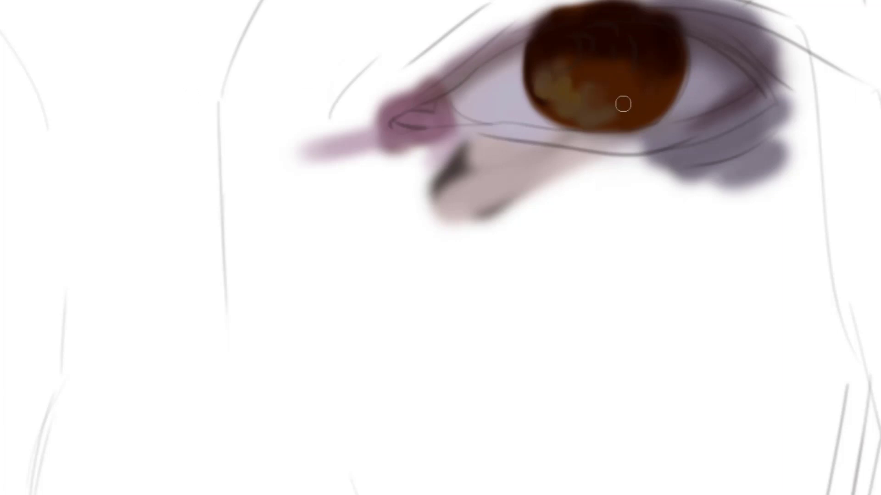
Add a thin golden streak and a warm orange-brown patch to the lower outer iris with a smaller brush
key("[")
left_click_drag(618, 110, 625, 88)
left_click(649, 75, "alt")
left_click_drag(649, 110, 654, 78)
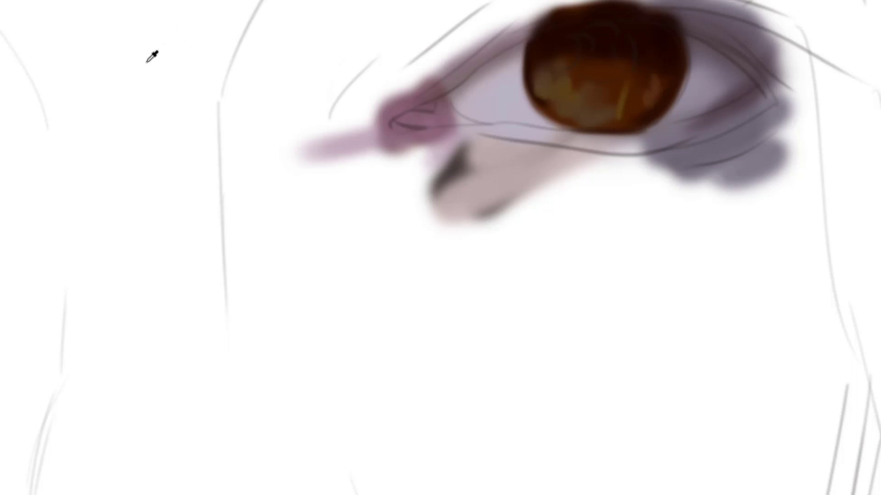
Paint a dark navy pupil in the centre of the iris and blend its upper edge into the dark brown
left_click_drag(607, 61, 601, 57)
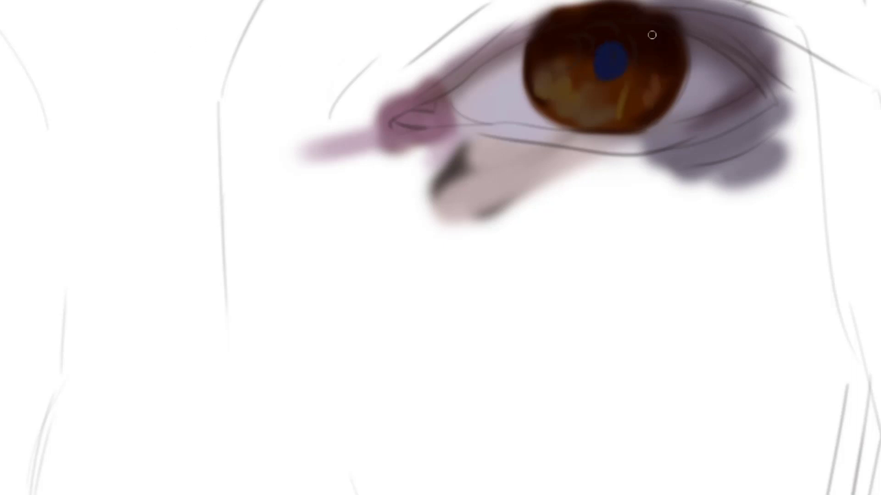
key("alt")
mouse_move(607, 67)
left_mouse_down()
mouse_move(638, 44)
mouse_move(613, 72)
mouse_move(620, 43)
left_mouse_up()
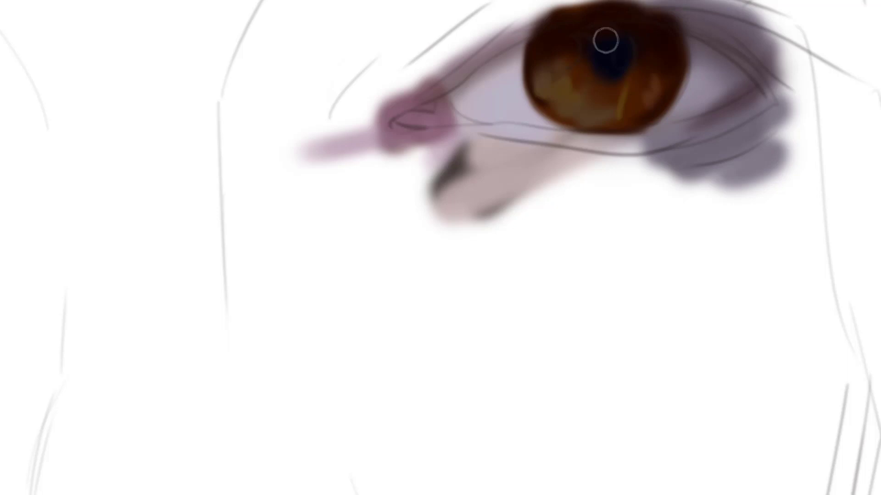
key("bracketleft")
key("bracketleft")
key("bracketright")
key("bracketright")
mouse_move(616, 94)
left_mouse_down()
mouse_move(657, 79)
mouse_move(623, 27)
left_mouse_up()
Paint a dusky mauve-brown patch over the outer end of the grey-violet shadow beneath the eye's outer corner
left_click_drag(680, 142, 580, 103)
left_click(350, 76, "alt")
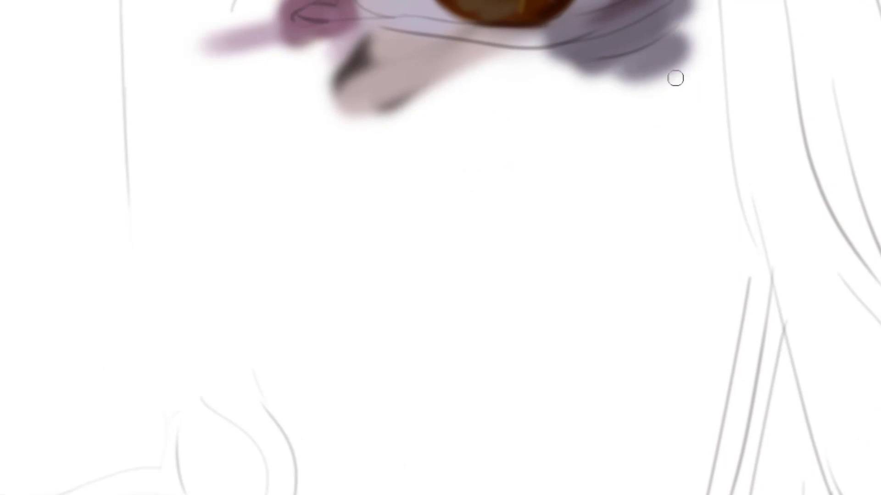
mouse_move(676, 78)
left_mouse_down()
mouse_move(639, 62)
mouse_move(651, 72)
left_mouse_up()
key("ctrl+z")
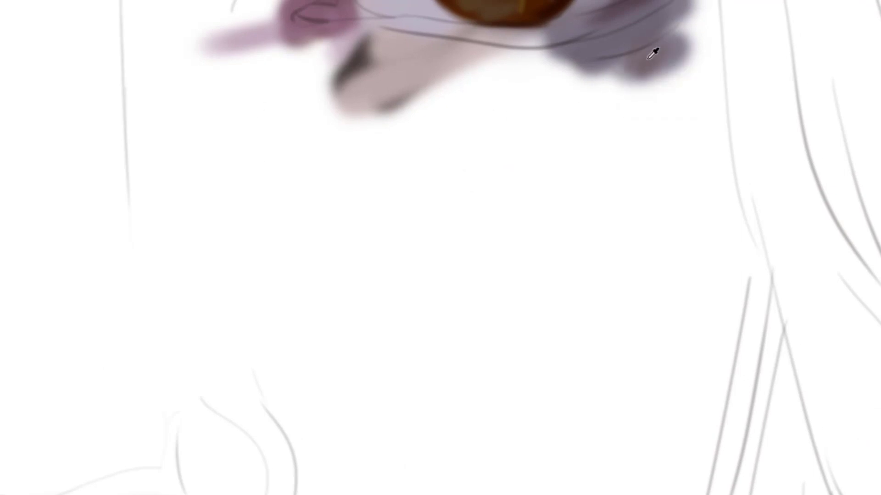
left_click(647, 57, "alt")
left_click_drag(663, 40, 654, 85)
left_click_drag(675, 39, 658, 81)
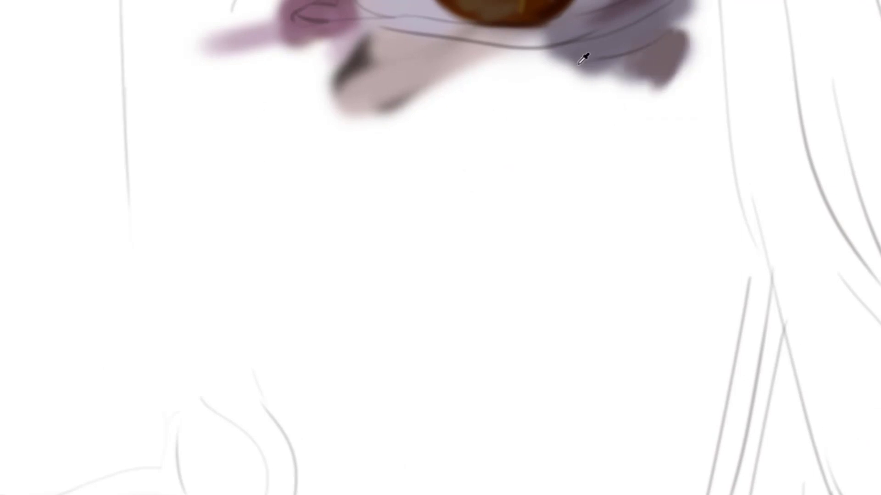
left_click_drag(658, 17, 615, 41)
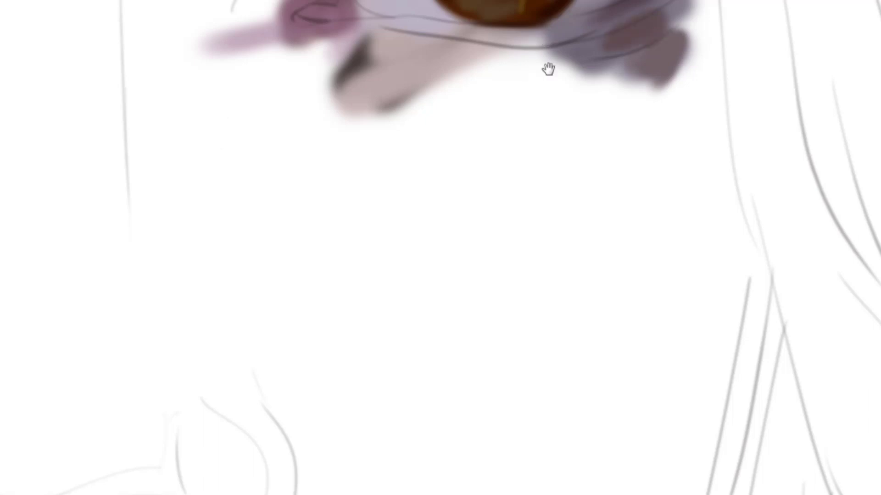
mouse_move(547, 58)
left_mouse_down()
mouse_move(601, 69)
mouse_move(670, 47)
left_mouse_up()
key("ctrl+z")
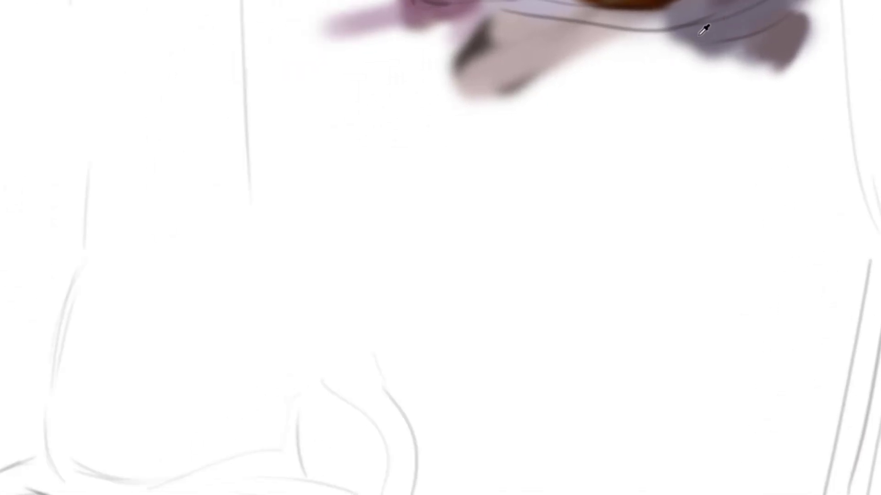
Extend the sampled pinkish-beige skin tone beneath the lower eyelid to the grey-violet shadow near the outer corner
left_click(581, 36, "alt")
mouse_move(610, 48)
left_mouse_down()
mouse_move(560, 37)
mouse_move(665, 42)
mouse_move(622, 59)
left_mouse_up()
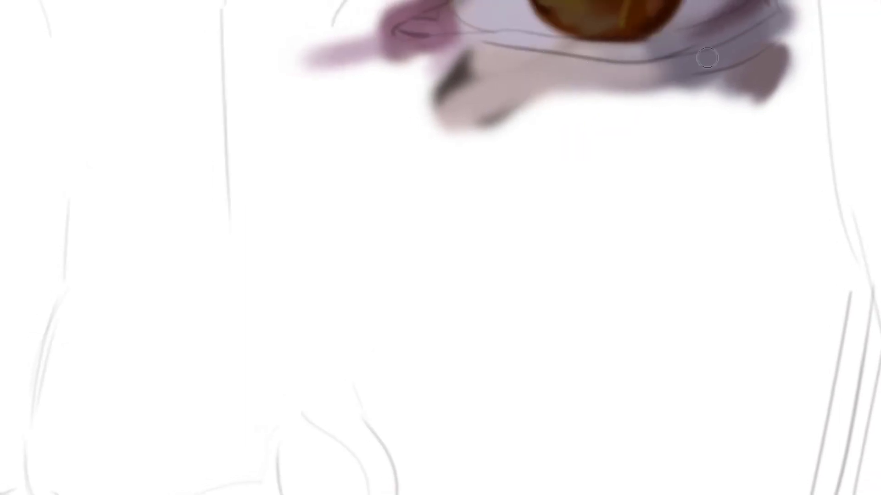
left_click_drag(622, 59, 719, 168)
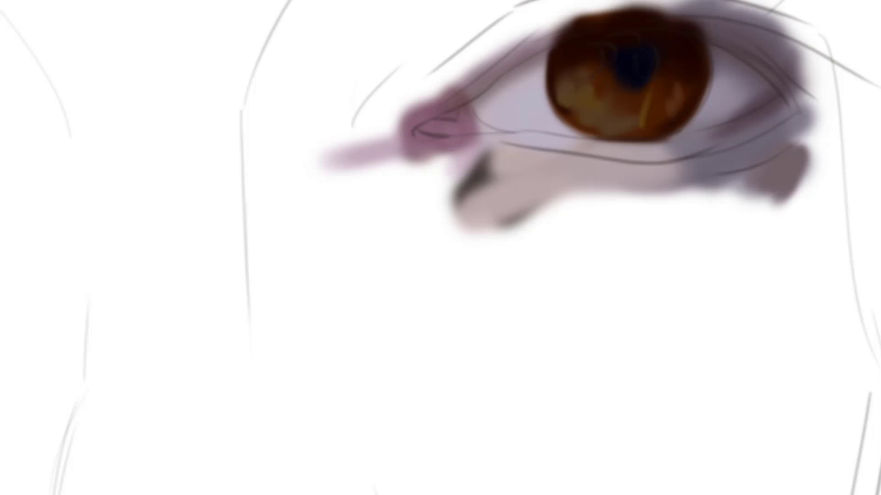
Paint a thick black upper lash line from the outer corner over the iris toward the inner corner
left_click_drag(651, 94, 581, 158)
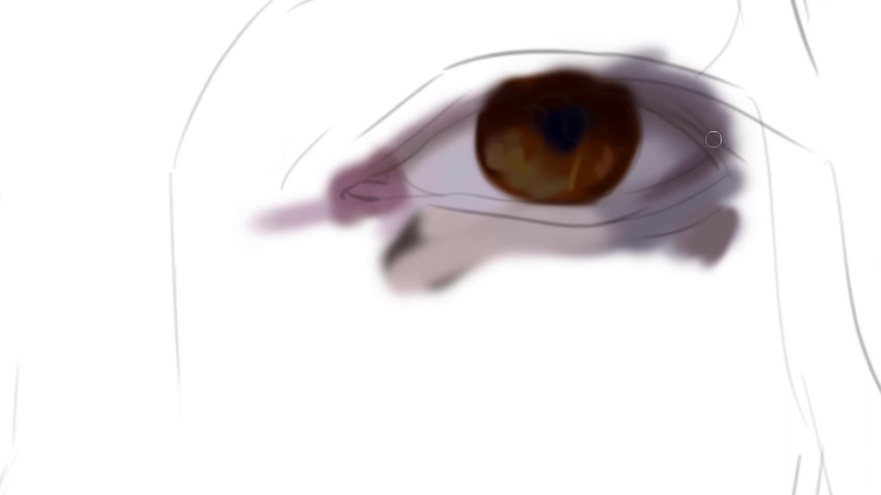
left_click_drag(713, 139, 744, 131)
key("ctrl+z")
mouse_move(796, 164)
left_mouse_down()
mouse_move(692, 89)
mouse_move(779, 163)
left_mouse_up()
left_click_drag(695, 92, 750, 150)
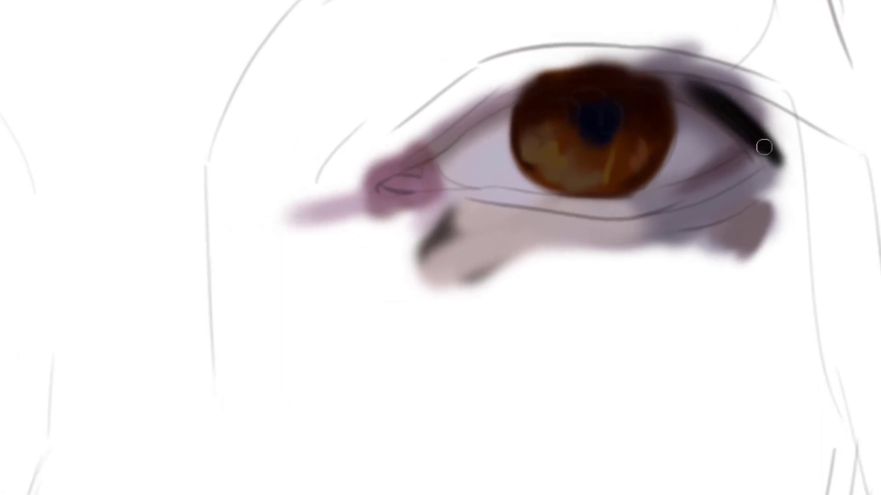
mouse_move(725, 107)
left_mouse_down()
mouse_move(624, 67)
mouse_move(653, 91)
left_mouse_up()
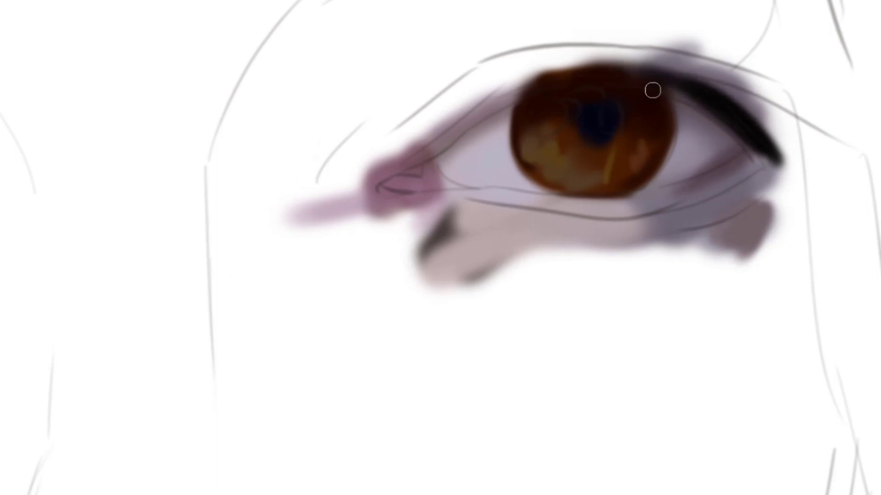
left_click_drag(716, 107, 570, 68)
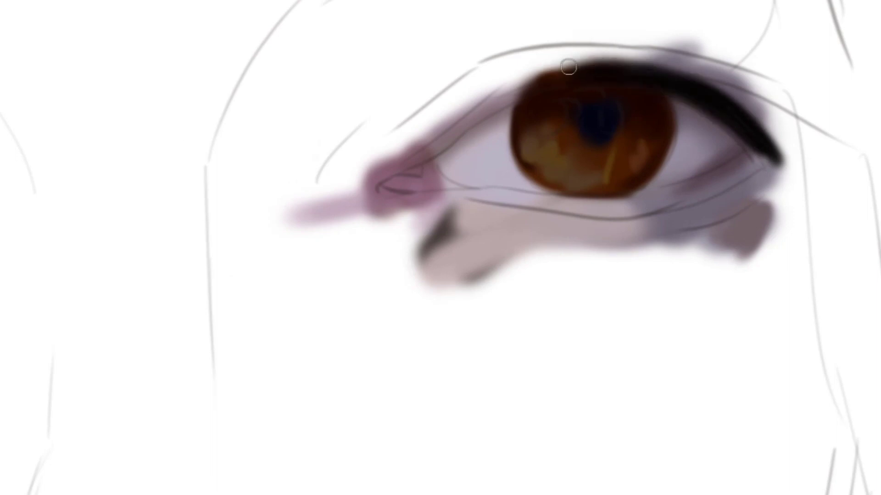
left_click_drag(461, 112, 544, 68)
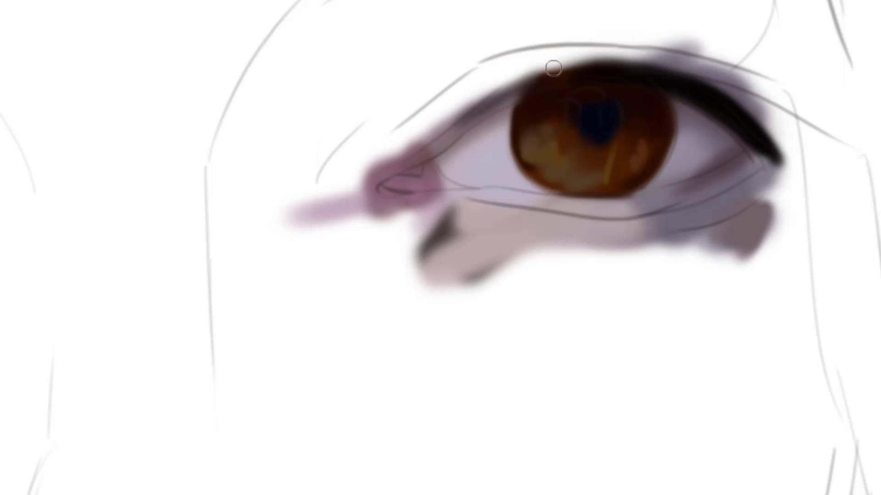
mouse_move(459, 121)
left_mouse_down()
mouse_move(635, 71)
mouse_move(486, 92)
left_mouse_up()
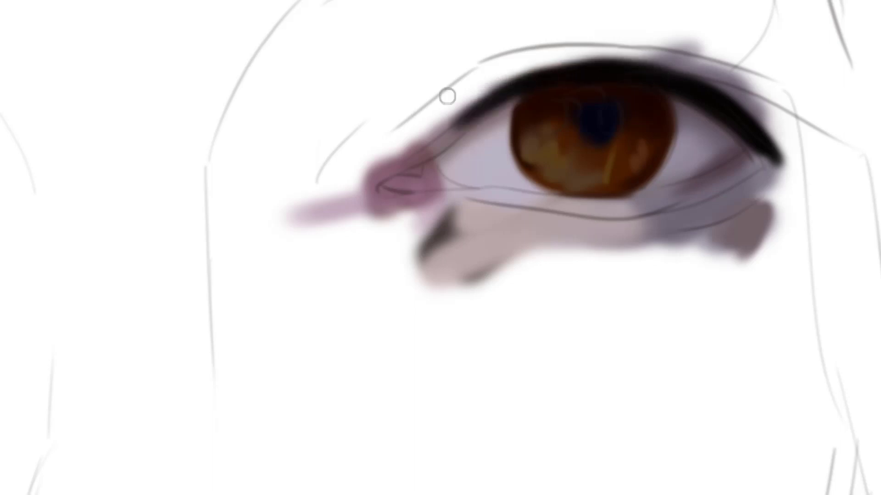
Add soft grey shading above the inner half of the upper eyelid with a larger brush
key("bracketright")
key("bracketright")
key("bracketright")
key("bracketright")
left_click_drag(615, 69, 417, 102)
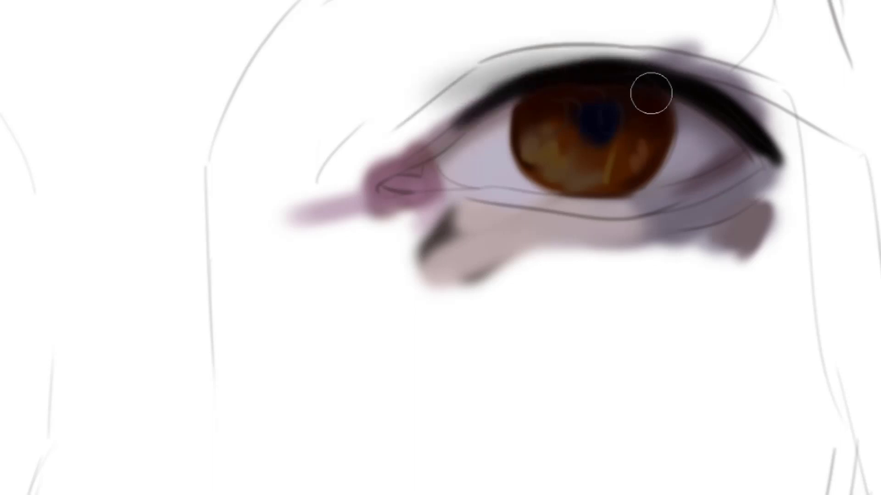
mouse_move(654, 72)
left_mouse_down()
mouse_move(619, 75)
mouse_move(615, 84)
mouse_move(668, 20)
left_mouse_up()
Reinforce the outer end of the black upper lash line with a smaller brush
key("bracketleft")
key("bracketleft")
key("bracketleft")
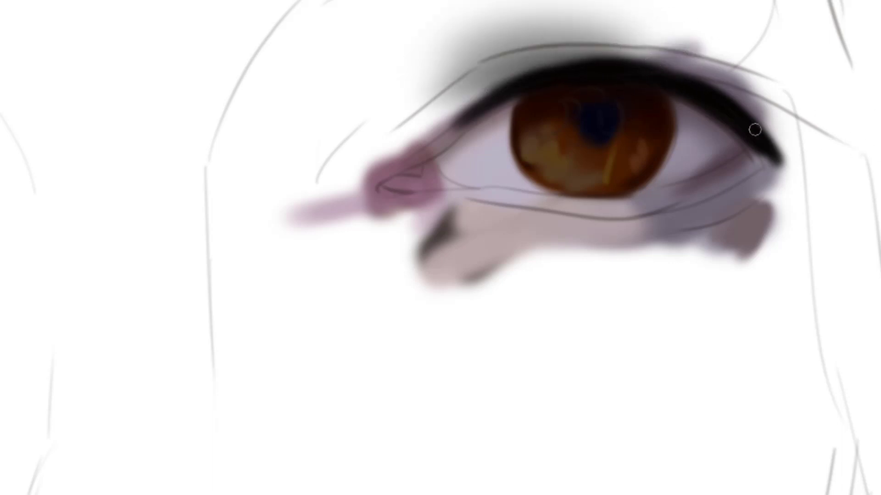
left_click_drag(744, 134, 774, 158)
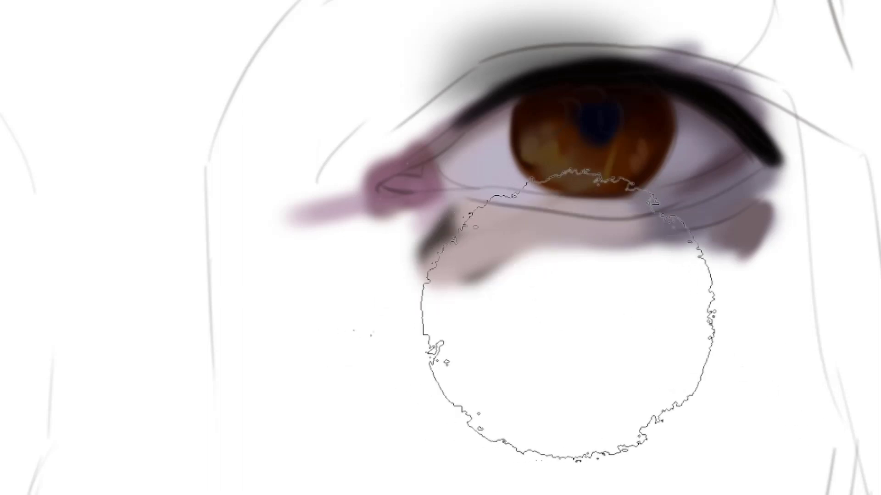
key("bracketleft")
key("bracketleft")
key("bracketleft")
key("bracketleft")
key("bracketleft")
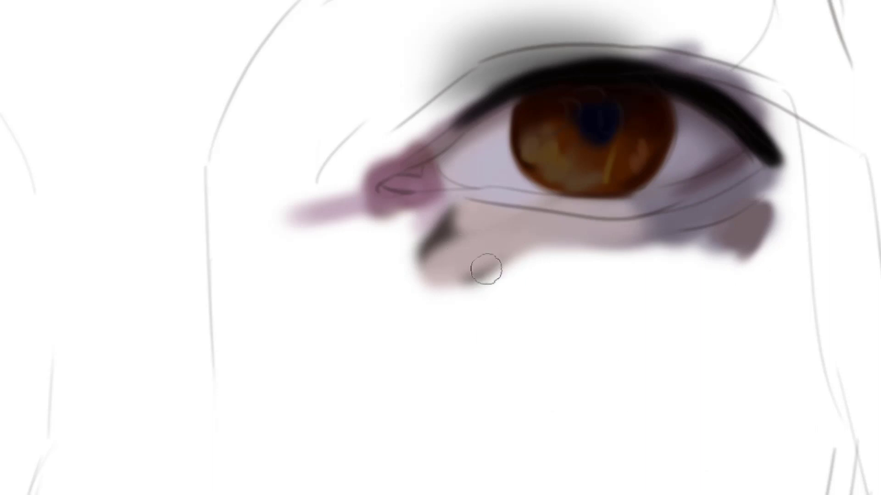
left_click_drag(531, 285, 423, 332)
key("ctrl+z")
left_click_drag(548, 312, 462, 328)
key("ctrl+z")
left_click_drag(525, 295, 410, 324)
key("ctrl+z")
key("]")
key("]")
key("]")
key("]")
left_click_drag(528, 311, 418, 342)
key("ctrl+z")
left_click_drag(543, 309, 428, 364)
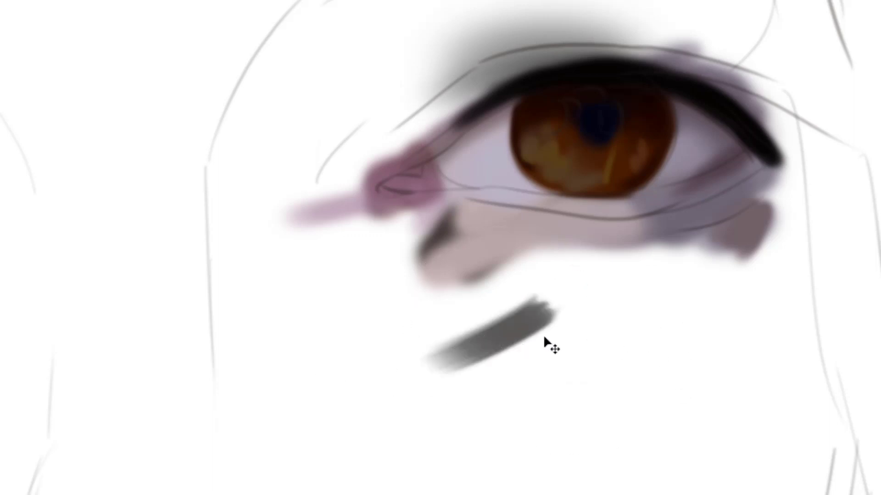
key("ctrl+z")
left_click_drag(554, 324, 452, 356)
key("ctrl+z")
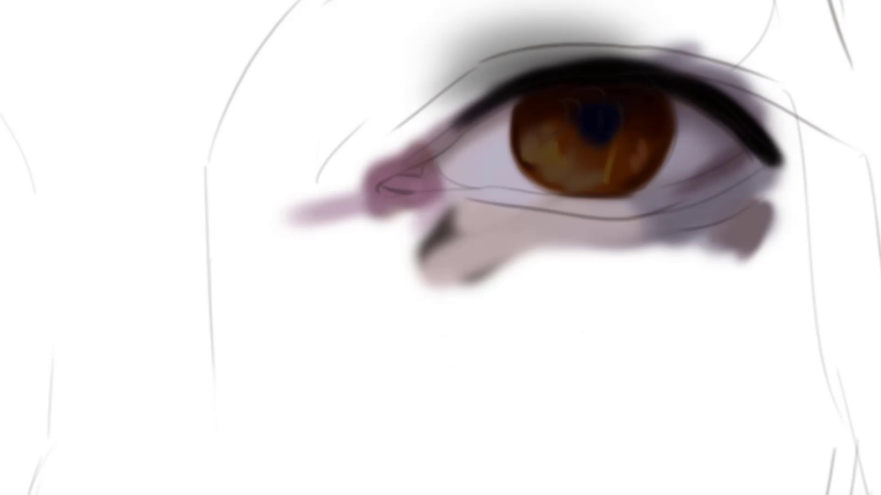
Broaden the outer part of the upper lash line with textured black strokes reaching up to the eyelid crease
mouse_move(776, 123)
left_mouse_down()
mouse_move(702, 144)
mouse_move(591, 79)
left_mouse_up()
key("ctrl+z")
mouse_move(733, 174)
left_mouse_down()
mouse_move(645, 96)
mouse_move(620, 88)
left_mouse_up()
left_click_drag(739, 156, 594, 79)
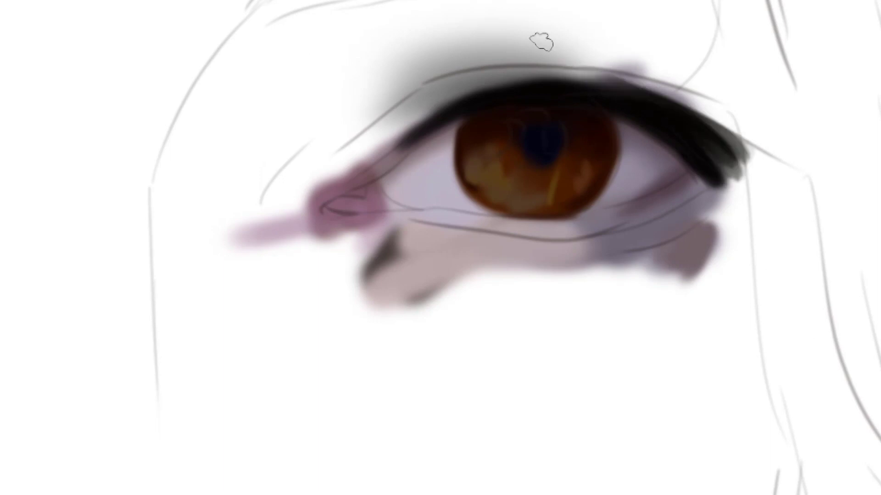
left_click_drag(734, 145, 652, 79)
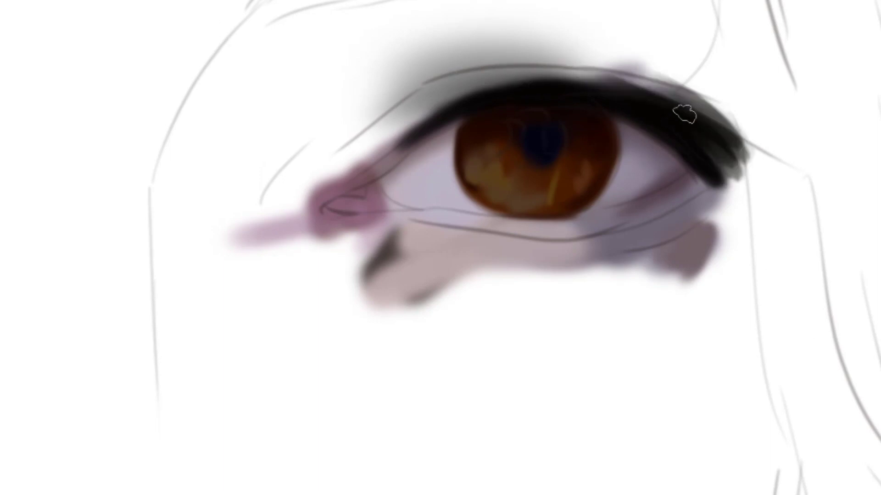
Paint a dark brown band on the upper eyelid between the lash line and the crease
left_click_drag(723, 123, 592, 75)
mouse_move(626, 109)
left_mouse_down()
mouse_move(737, 122)
mouse_move(725, 113)
left_mouse_up()
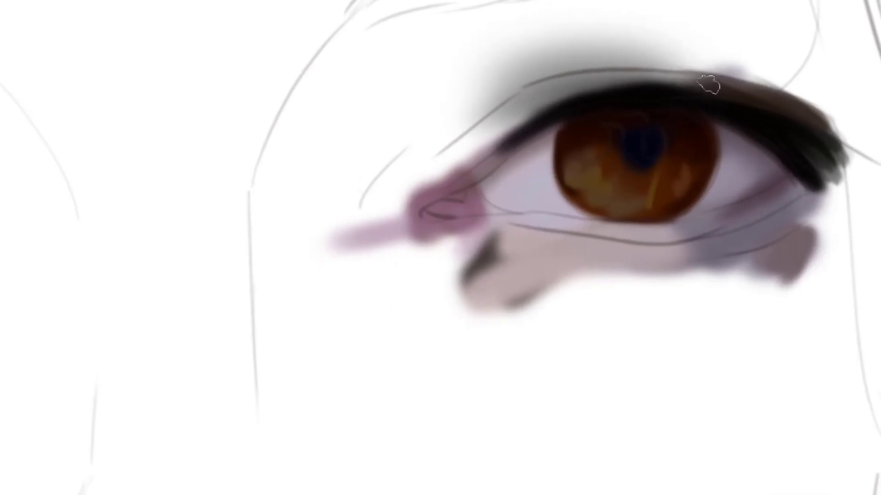
left_click_drag(708, 84, 717, 68)
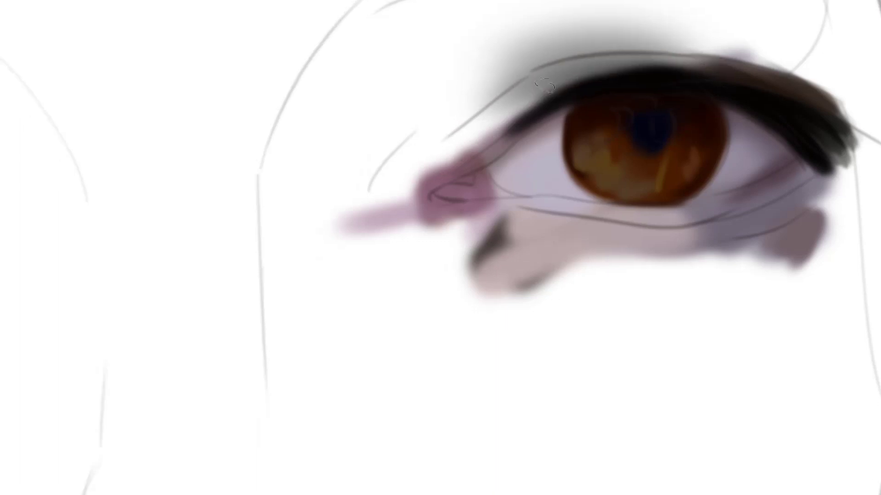
left_click_drag(530, 92, 688, 59)
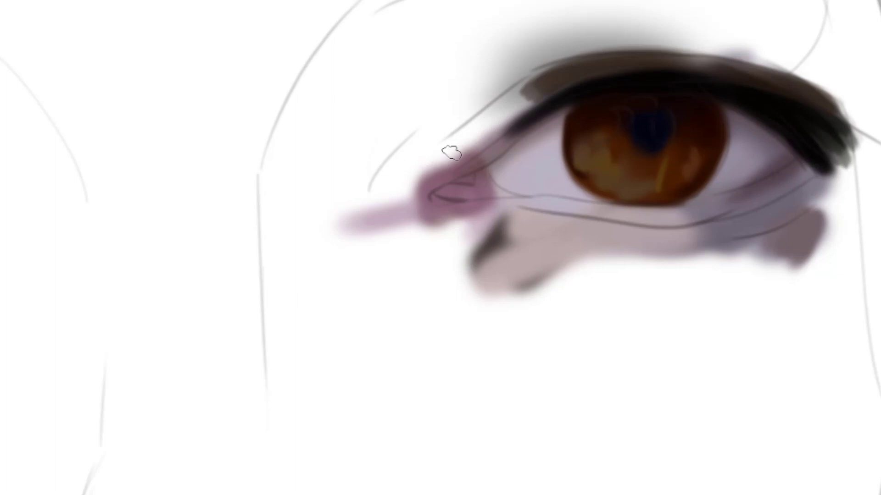
Paint the inner part of the upper eyelid dusty pink and blend it into the dark brown band
left_click_drag(452, 152, 519, 87)
left_click_drag(502, 91, 610, 25)
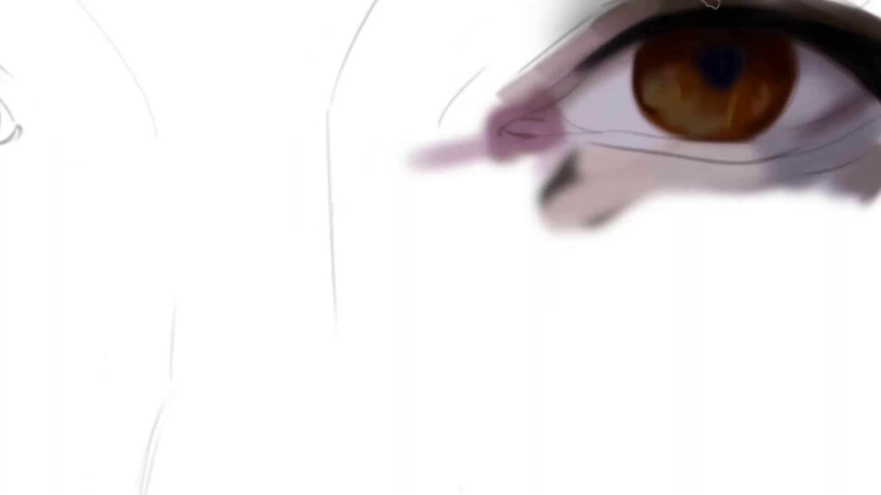
left_click_drag(664, 8, 573, 41)
mouse_move(466, 91)
left_mouse_down()
mouse_move(507, 78)
mouse_move(563, 34)
left_mouse_up()
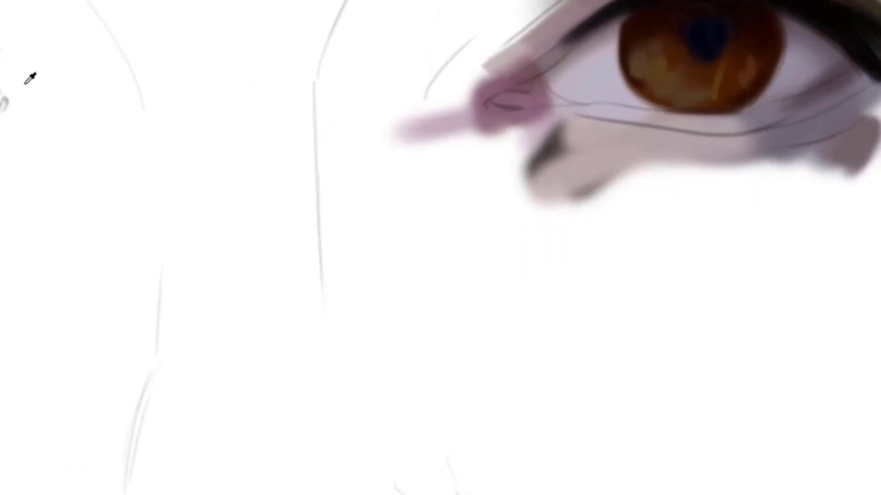
Draw a dark reddish-brown line from the tear duct along the inner upper lid and over the black lash line
left_click_drag(487, 111, 511, 81)
mouse_move(530, 99)
left_mouse_down()
mouse_move(497, 132)
mouse_move(508, 136)
mouse_move(564, 67)
left_mouse_up()
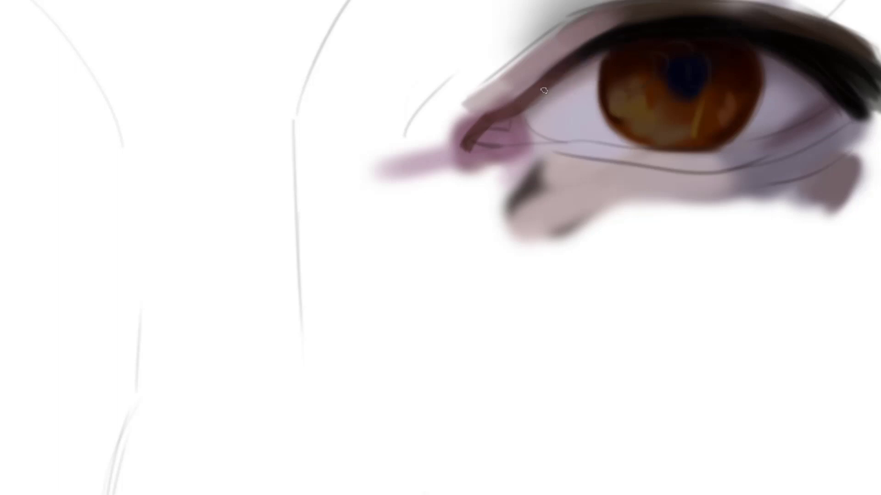
left_click_drag(530, 101, 665, 22)
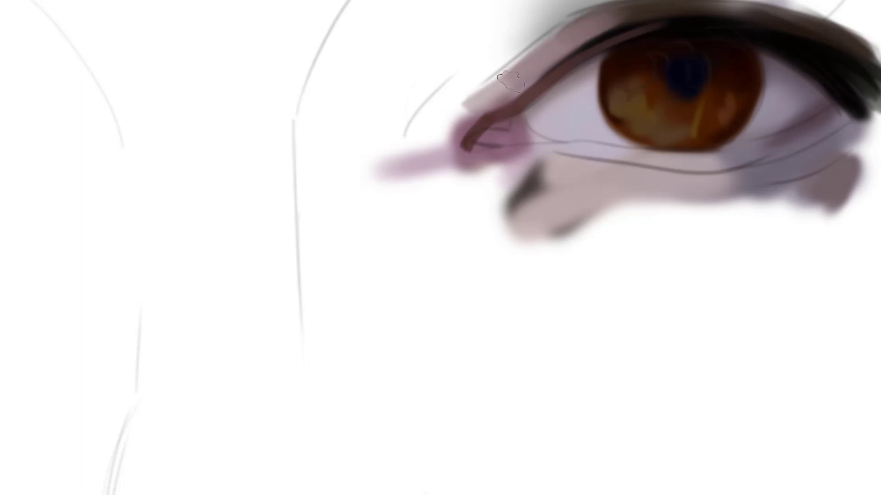
Block in sampled mauve-pink skin tones above the crease on the inner side of the upper eyelid
mouse_move(511, 81)
left_mouse_down()
mouse_move(605, 10)
mouse_move(567, 11)
left_mouse_up()
left_click(491, 91, "alt")
mouse_move(491, 87)
left_mouse_down()
mouse_move(526, 59)
mouse_move(525, 29)
mouse_move(472, 32)
mouse_move(470, 55)
left_mouse_up()
left_click(536, 58, "alt")
mouse_move(489, 9)
left_mouse_down()
mouse_move(457, 26)
mouse_move(461, 1)
left_mouse_up()
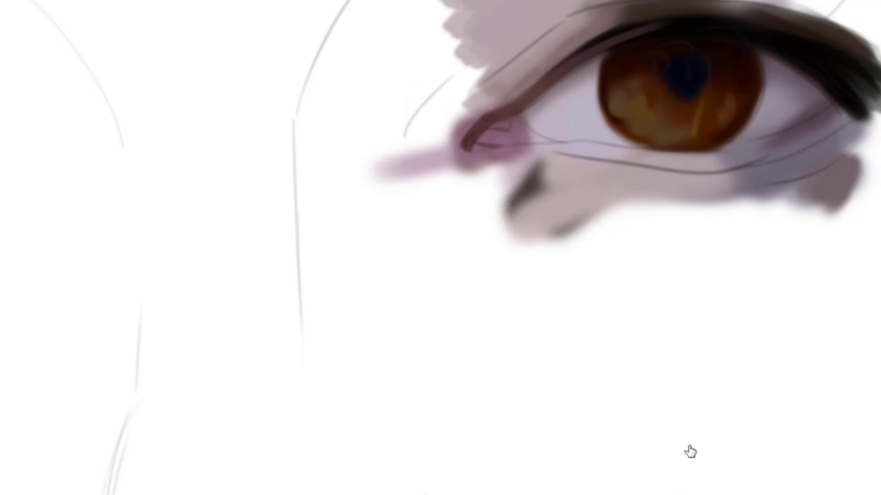
Resize the brush and spread the mauve-pink skin tone from the inner eyelid down past the tear duct toward the nose
key("bracketleft")
key("bracketleft")
key("bracketleft")
key("bracketleft")
key("bracketleft")
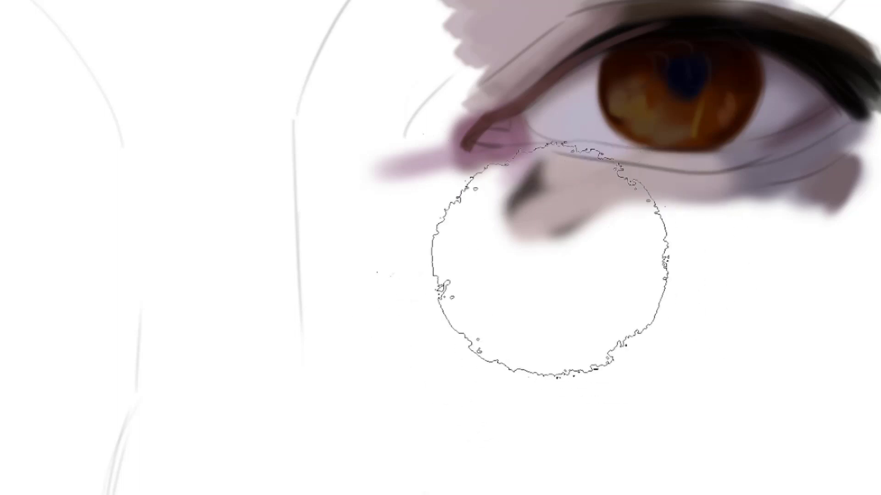
key("bracketleft")
key("bracketleft")
key("bracketleft")
key("bracketleft")
key("bracketleft")
key("bracketleft")
mouse_move(479, 69)
left_mouse_down()
mouse_move(429, 108)
mouse_move(480, 70)
mouse_move(433, 120)
mouse_move(406, 113)
left_mouse_up()
key("bracketright")
key("bracketright")
mouse_move(480, 37)
left_mouse_down()
mouse_move(403, 111)
mouse_move(404, 94)
left_mouse_up()
mouse_move(534, 128)
left_mouse_down()
mouse_move(580, 188)
mouse_move(542, 71)
mouse_move(500, 124)
mouse_move(513, 126)
mouse_move(498, 112)
left_mouse_up()
left_click_drag(514, 69, 471, 120)
left_click_drag(552, 25, 420, 97)
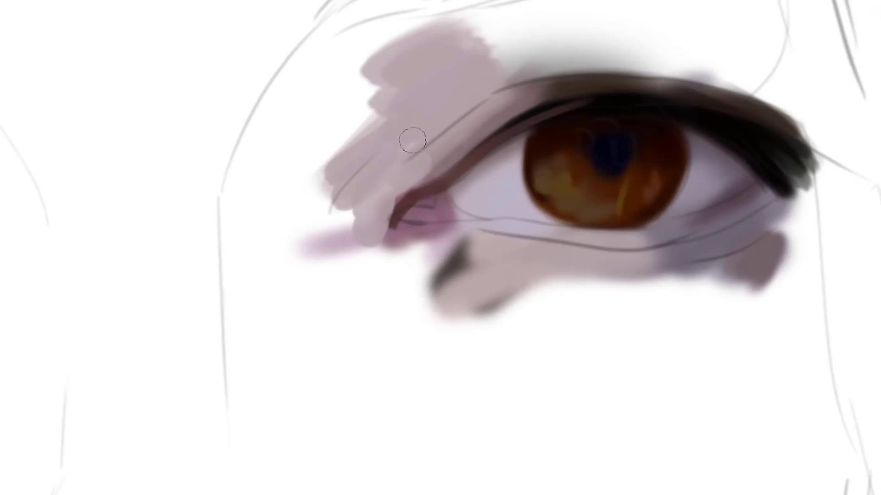
Fill the area between the inner eye corner and the brow with overlapping mauve-pink strokes
left_click_drag(367, 125, 385, 150)
left_click_drag(385, 94, 354, 134)
left_click_drag(417, 41, 360, 85)
left_click_drag(404, 32, 351, 59)
Extend the mauve-pink skin tone over the inner part of the grey shading above the eyelid crease
left_click_drag(494, 36, 419, 81)
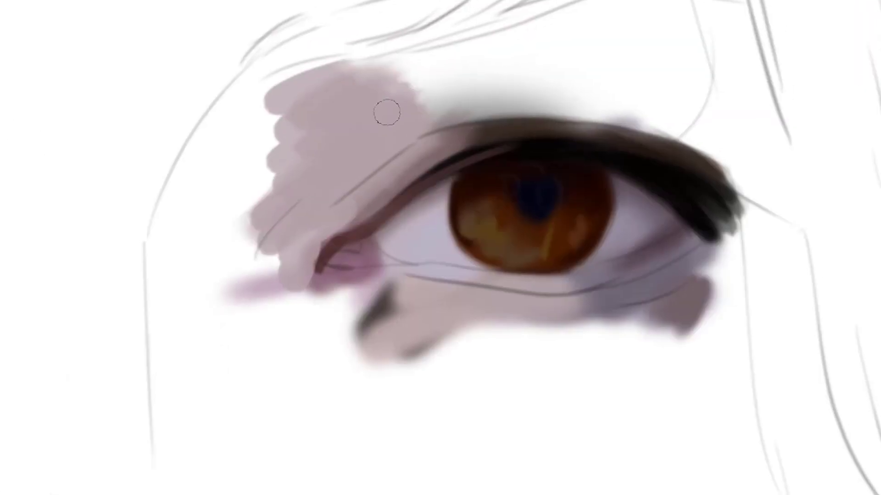
left_click_drag(484, 69, 408, 103)
left_click_drag(490, 80, 436, 105)
left_click_drag(512, 91, 455, 115)
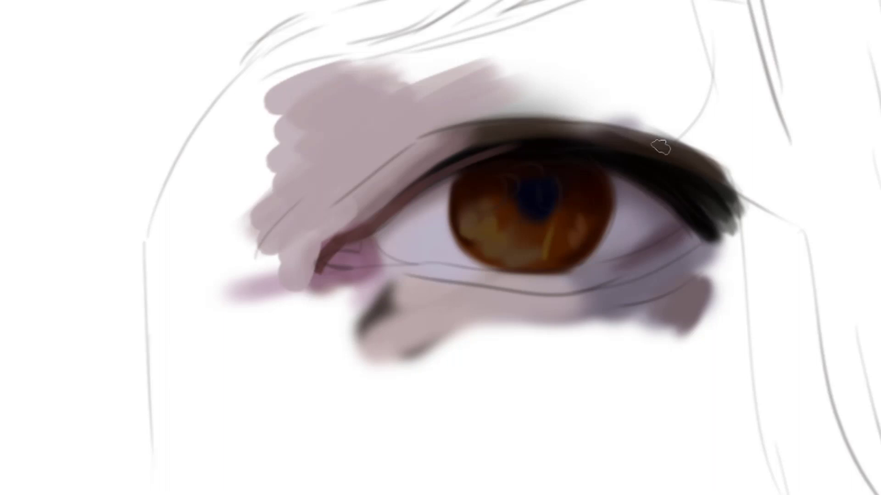
Paint a reddish-brown skin tone band above the outer half of the upper eyelid crease
key("]")
mouse_move(660, 147)
left_mouse_down()
mouse_move(764, 112)
mouse_move(592, 62)
left_mouse_up()
key("ctrl+z")
key("ctrl+z")
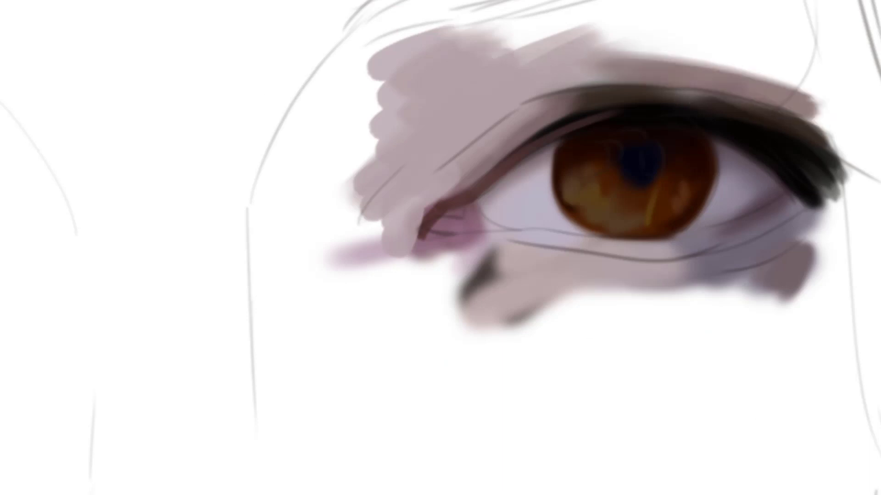
mouse_move(814, 111)
left_mouse_down()
mouse_move(638, 57)
mouse_move(665, 60)
mouse_move(651, 62)
left_mouse_up()
left_click_drag(712, 76, 614, 88)
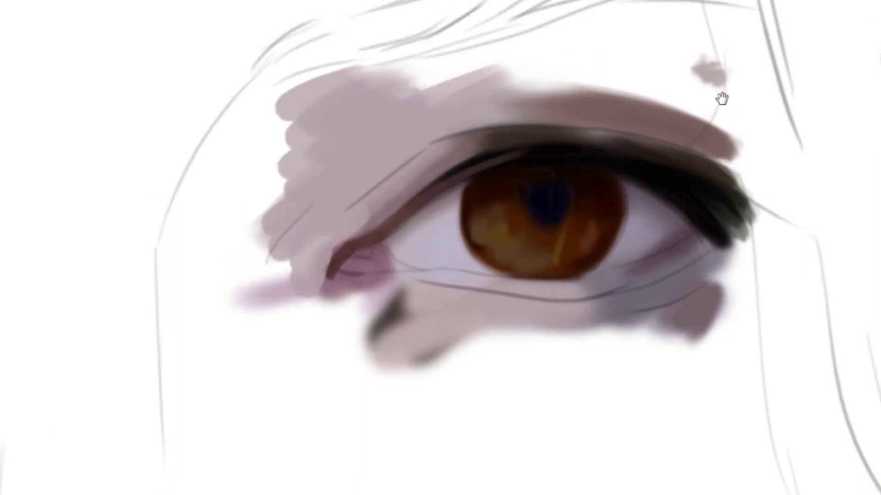
Extend the reddish-brown tone from the outer eyelid up along the eye socket to the brow's tail
left_click_drag(711, 148, 720, 35)
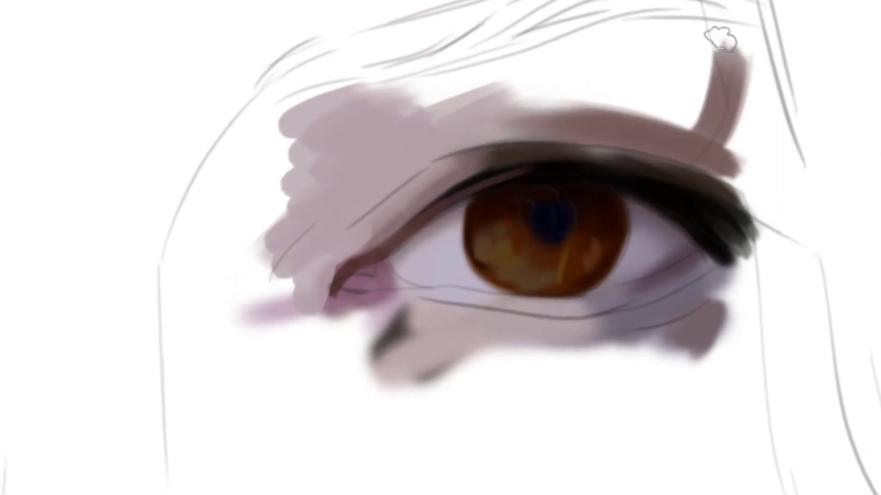
left_click_drag(688, 83, 702, 112)
left_click_drag(707, 159, 684, 4)
left_click_drag(720, 96, 690, 4)
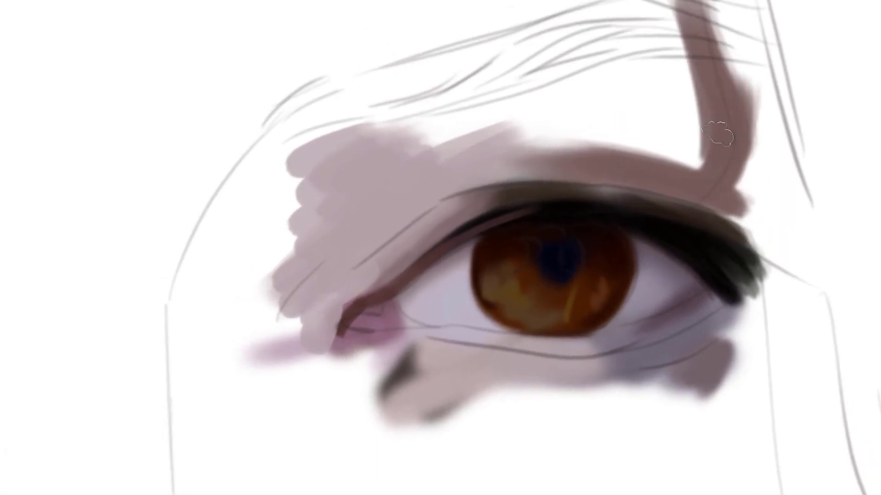
Fill the area between the outer eyelid crease and the brow with broad reddish-brown shadow strokes
left_click_drag(692, 123, 727, 113)
left_click_drag(664, 131, 717, 122)
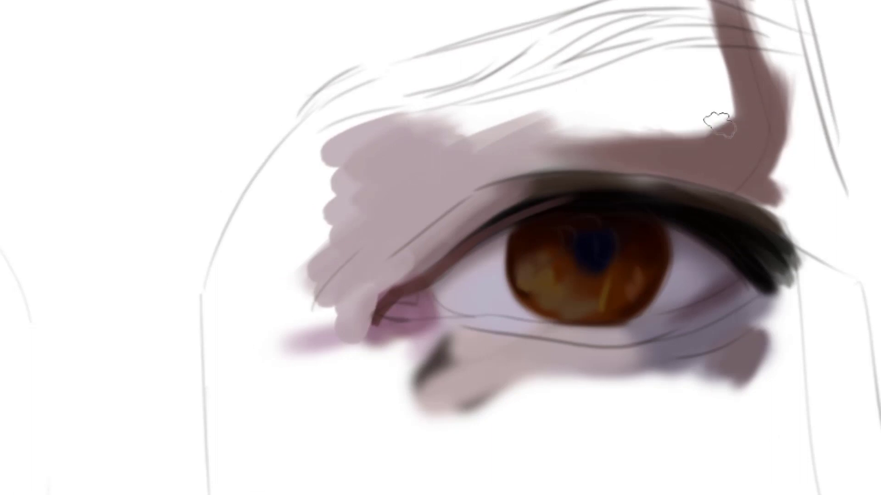
mouse_move(731, 90)
left_mouse_down()
mouse_move(604, 79)
mouse_move(759, 85)
mouse_move(714, 105)
mouse_move(577, 126)
left_mouse_up()
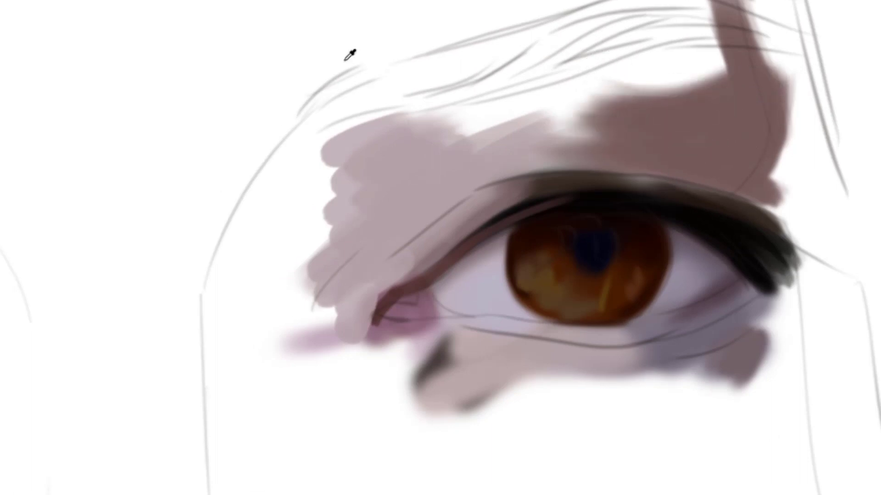
left_click_drag(706, 78, 579, 117)
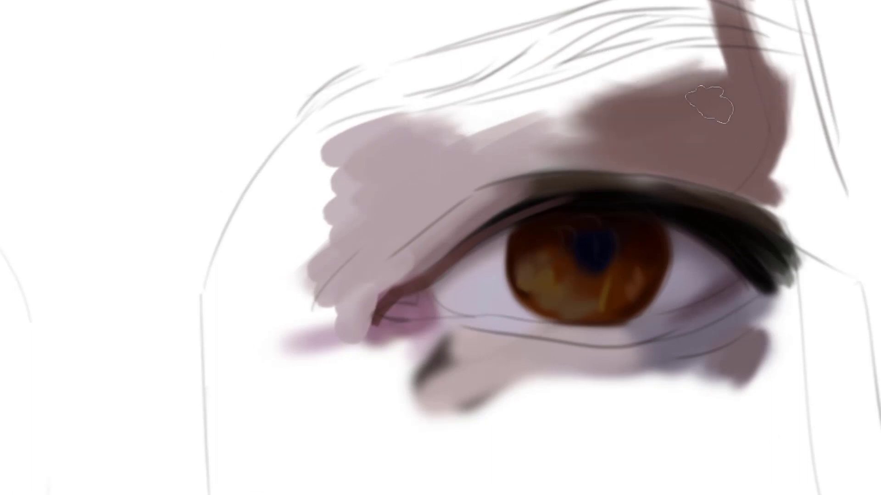
Paint a lighter brown band beneath the brow and a brown patch above the brow's inner end
left_click_drag(653, 108, 512, 113)
mouse_move(695, 56)
left_mouse_down()
mouse_move(522, 108)
mouse_move(512, 98)
left_mouse_up()
mouse_move(478, 55)
left_mouse_down()
mouse_move(572, 86)
mouse_move(536, 107)
left_mouse_up()
mouse_move(484, 41)
left_mouse_down()
mouse_move(476, 69)
mouse_move(500, 78)
mouse_move(514, 110)
left_mouse_up()
mouse_move(503, 170)
left_mouse_down()
mouse_move(557, 114)
mouse_move(548, 117)
left_mouse_up()
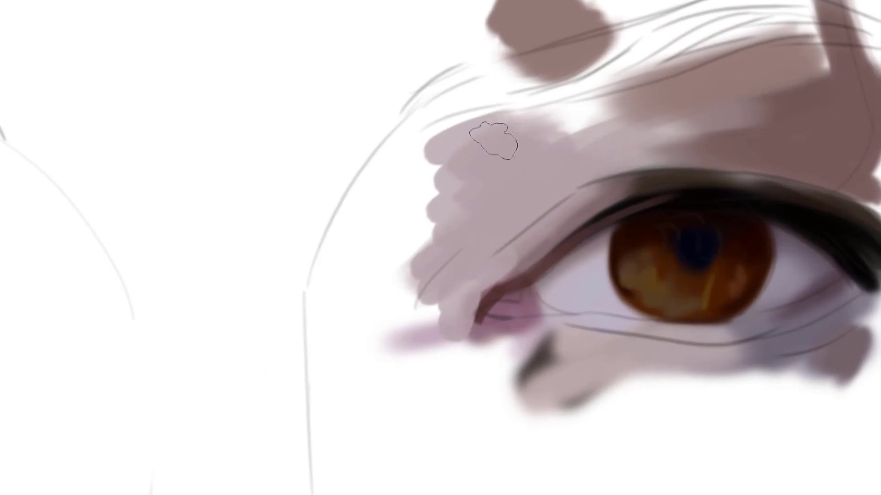
Soften the lower part of the brown patch at the inner brow with lilac and sampled brown strokes
mouse_move(506, 74)
left_mouse_down()
mouse_move(516, 57)
mouse_move(505, 99)
left_mouse_up()
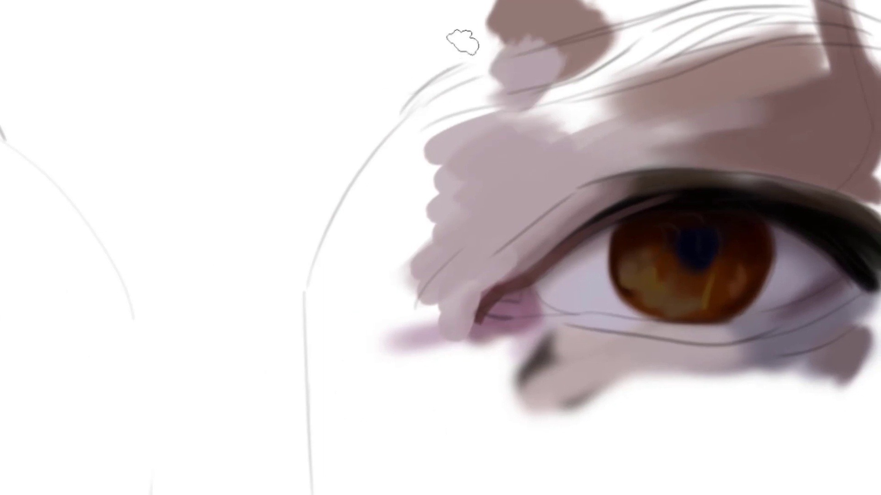
left_click(556, 34, "alt")
left_click_drag(537, 57, 496, 97)
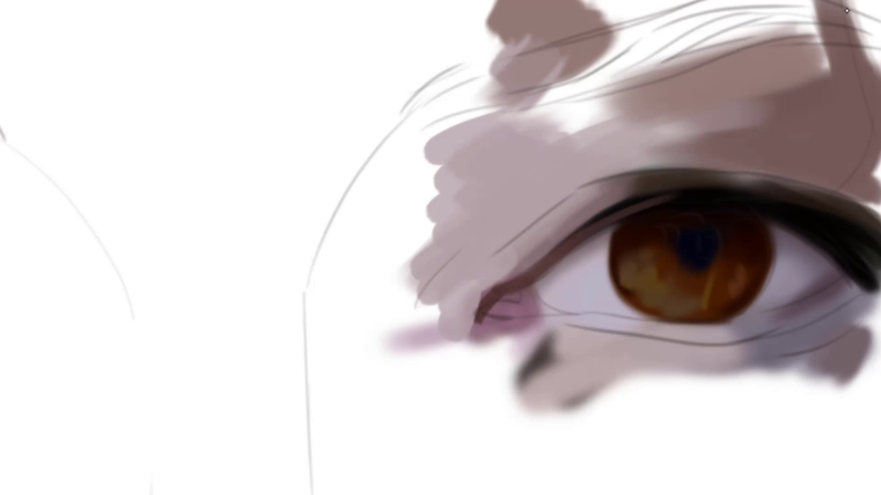
Add a rosy blush beneath the middle of the brow and spread sampled rosy-brown tones toward its inner end
mouse_move(700, 100)
left_mouse_down()
mouse_move(720, 90)
mouse_move(631, 121)
mouse_move(785, 143)
left_mouse_up()
left_click(723, 108, "alt")
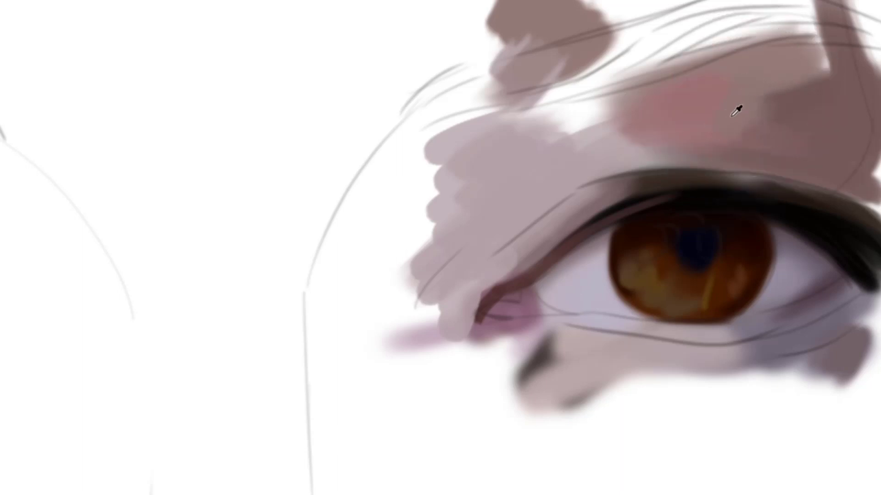
left_click(711, 91, "alt")
mouse_move(661, 76)
left_mouse_down()
mouse_move(630, 99)
mouse_move(578, 110)
mouse_move(536, 99)
mouse_move(456, 106)
left_mouse_up()
left_click(611, 113, "alt")
left_click_drag(723, 71, 585, 106)
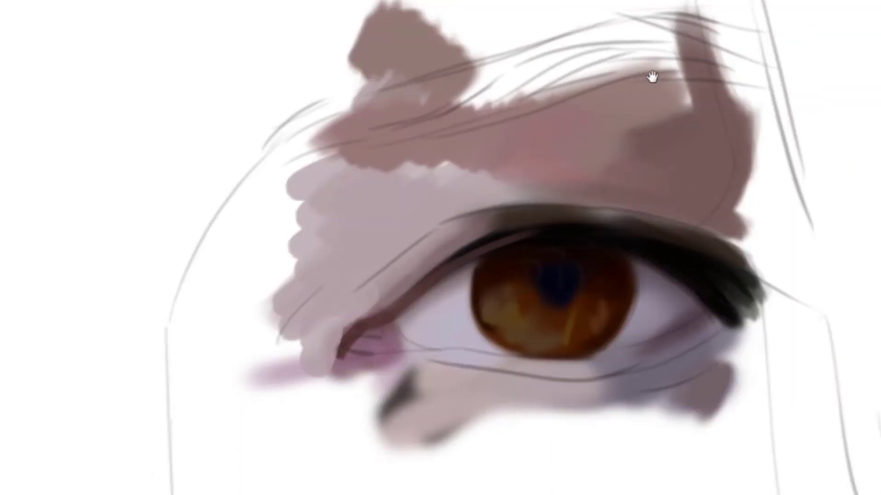
Blend the brown shadow under the outer brow and carry rosy-brown strokes up into the brow's tail
left_click_drag(652, 77, 635, 80)
left_click_drag(667, 32, 656, 119)
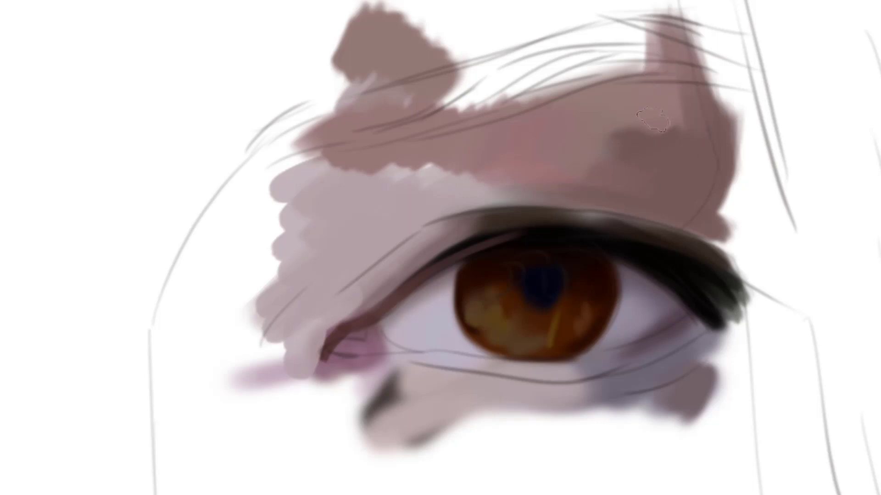
mouse_move(646, 111)
left_mouse_down()
mouse_move(589, 164)
mouse_move(637, 134)
left_mouse_up()
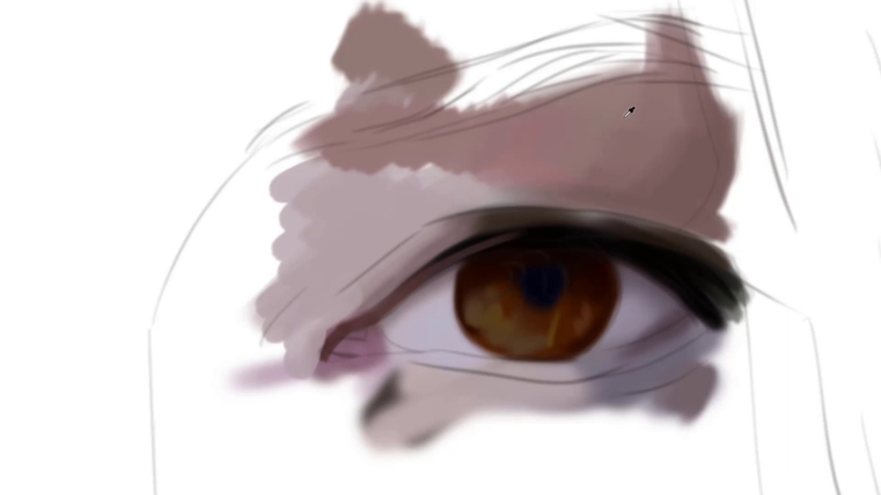
left_click_drag(619, 75, 626, 42)
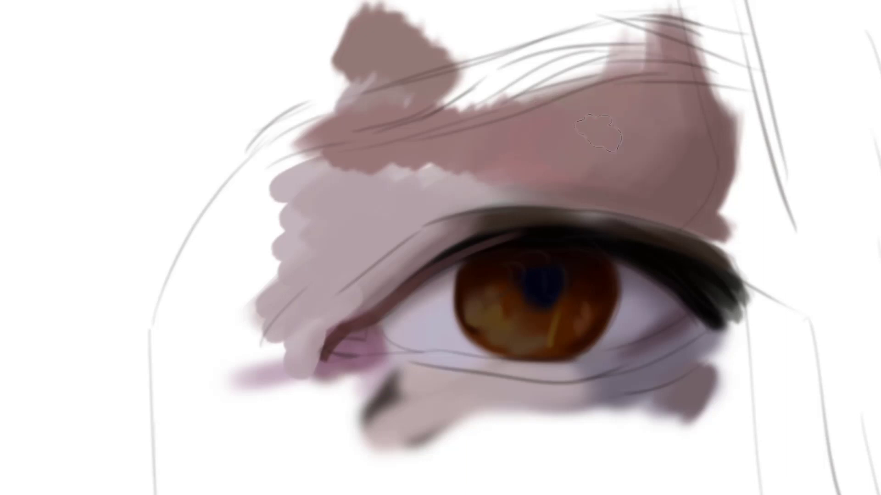
Reduce the brush size and shade the inner part of the upper eyelid crease with a sampled taupe tone
left_click_drag(608, 209, 747, 96)
key("bracketleft")
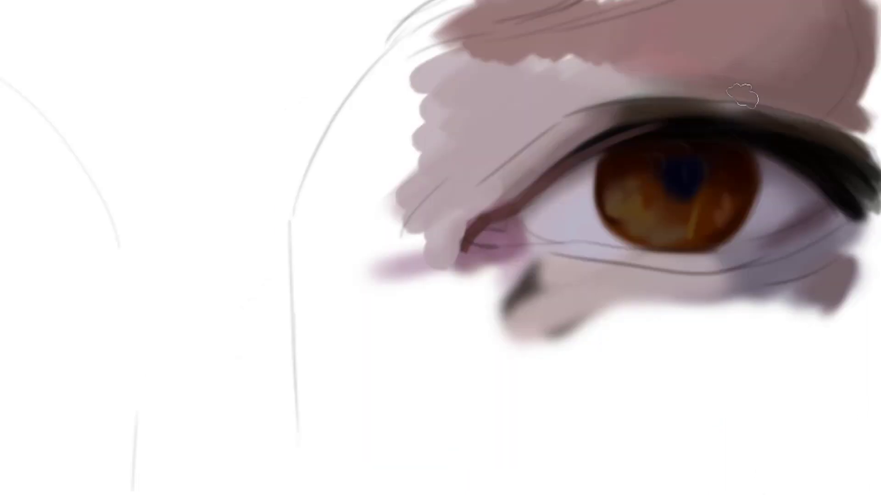
left_click_drag(688, 96, 749, 91)
mouse_move(804, 98)
left_mouse_down()
mouse_move(560, 133)
mouse_move(681, 102)
mouse_move(518, 195)
mouse_move(599, 140)
left_mouse_up()
key("ctrl+z")
left_click(625, 141, "alt")
left_click(502, 211, "alt")
left_click_drag(628, 118, 534, 126)
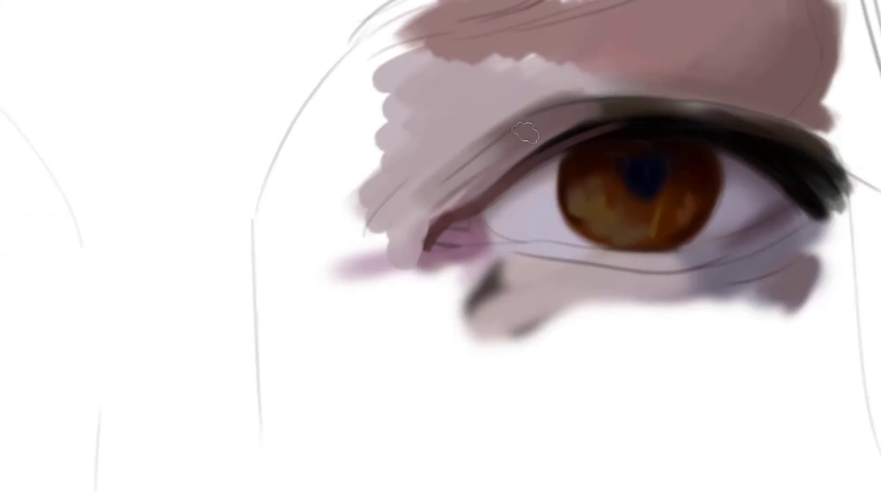
Carry the taupe shading over the middle of the eyelid crease and deepen its outer half with dark brown
left_click_drag(487, 154, 654, 94)
left_click_drag(589, 87, 757, 119)
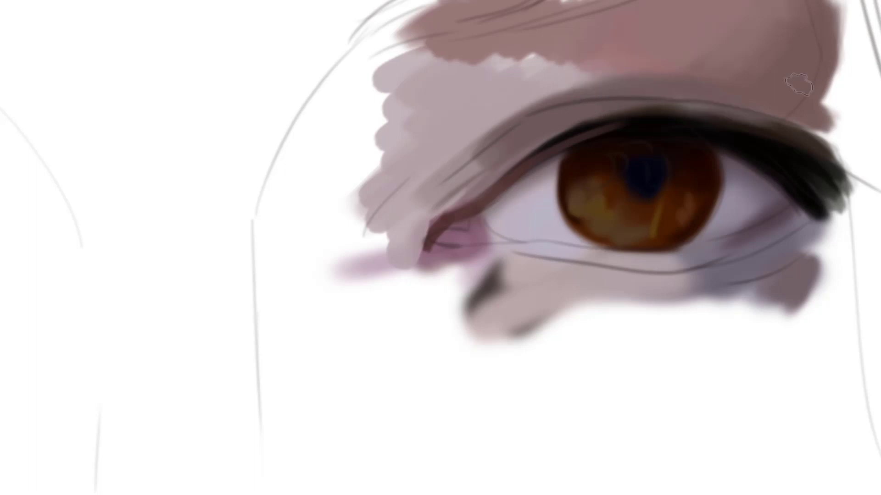
key("ctrl+z")
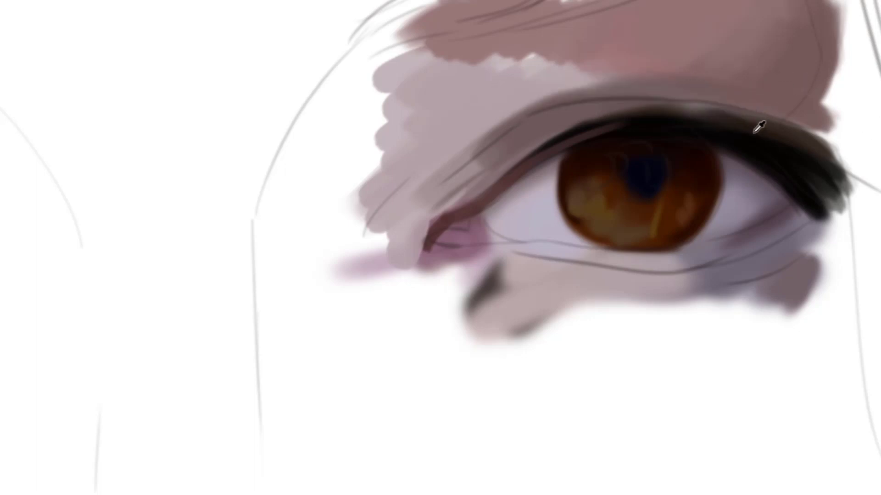
left_click_drag(828, 147, 542, 80)
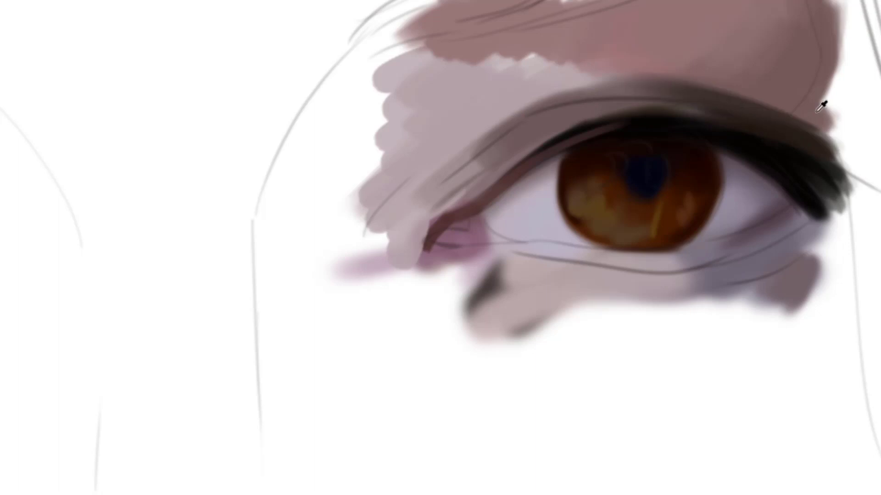
Blend sampled rosy-mauve tones from beneath the brow into the lighter skin above the inner eyelid crease
mouse_move(821, 106)
left_mouse_down()
mouse_move(589, 101)
mouse_move(745, 90)
mouse_move(583, 74)
mouse_move(686, 23)
mouse_move(610, 30)
left_mouse_up()
left_click(636, 68, "alt")
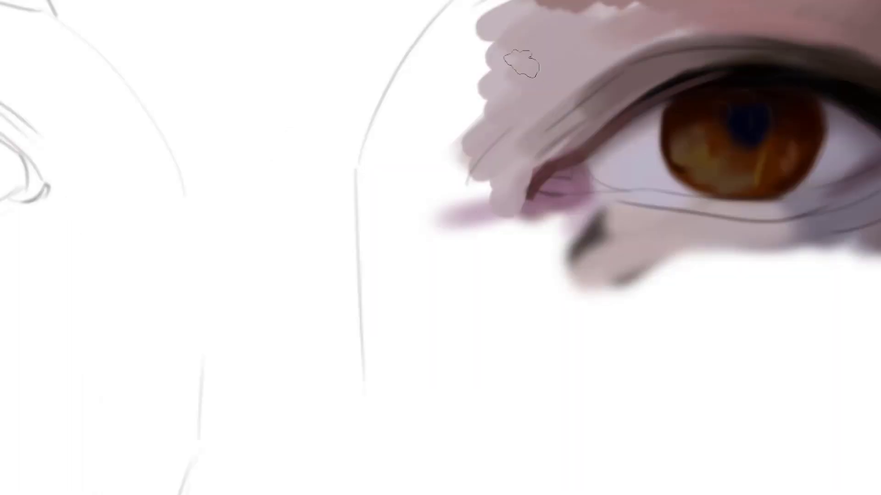
mouse_move(655, 7)
left_mouse_down()
mouse_move(448, 118)
mouse_move(537, 114)
left_mouse_up()
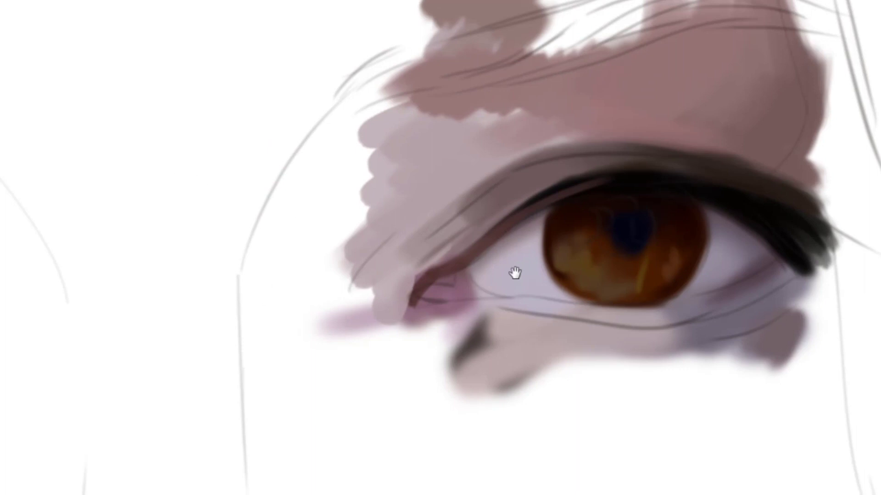
left_click_drag(515, 273, 610, 171)
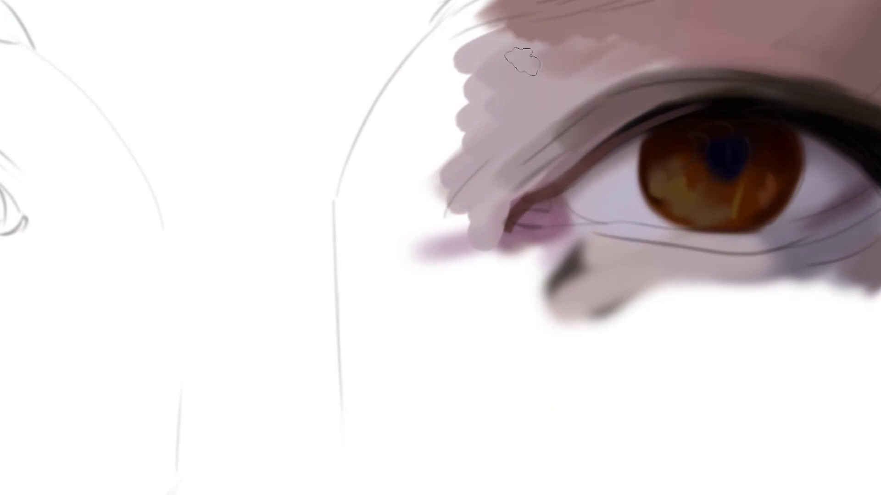
left_click(574, 62, "alt")
left_click_drag(599, 42, 545, 73)
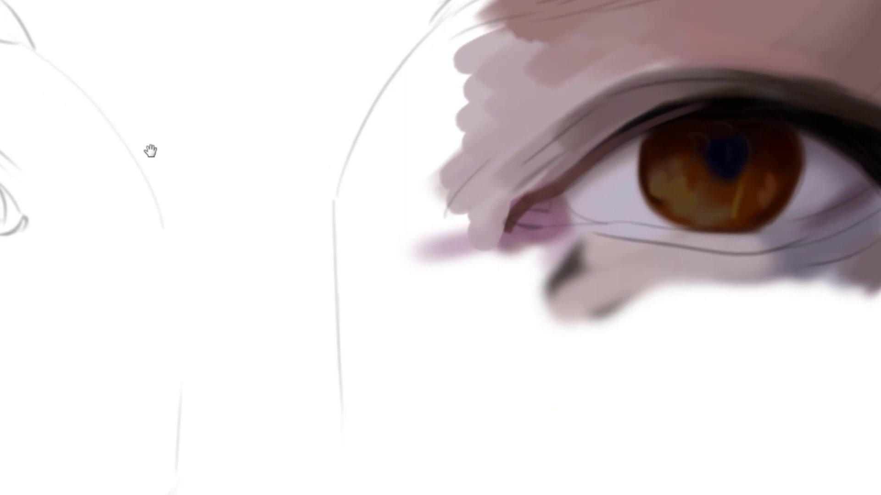
Block in a warm orange-tan tone along the side of the nose bridge up to the inner brow
mouse_move(478, 127)
left_mouse_down()
mouse_move(546, 65)
mouse_move(539, 69)
left_mouse_up()
left_click_drag(395, 165, 463, 23)
left_click_drag(451, 113, 412, 163)
left_click_drag(367, 216, 443, 20)
mouse_move(366, 186)
left_mouse_down()
mouse_move(433, 9)
mouse_move(459, 45)
mouse_move(399, 118)
mouse_move(541, 62)
left_mouse_up()
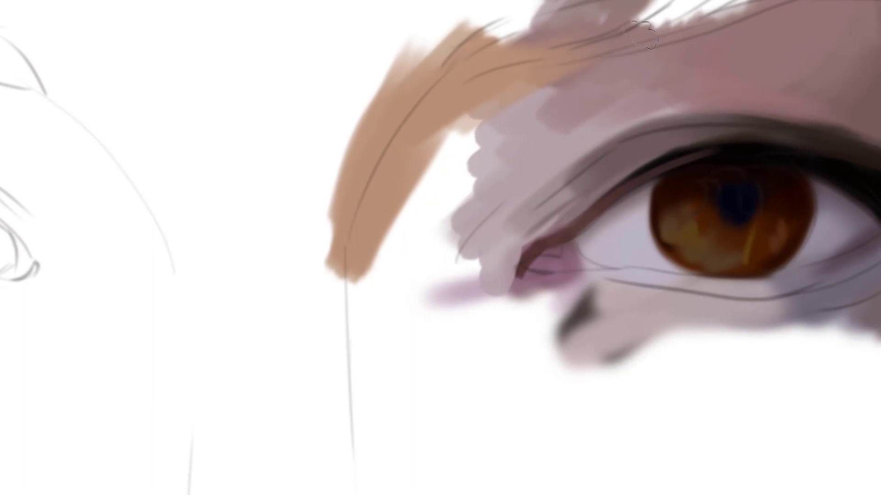
Blend the orange-tan of the nose bridge into the mauve skin near the inner eye with sampled in-between tones
left_click_drag(621, 86, 582, 19)
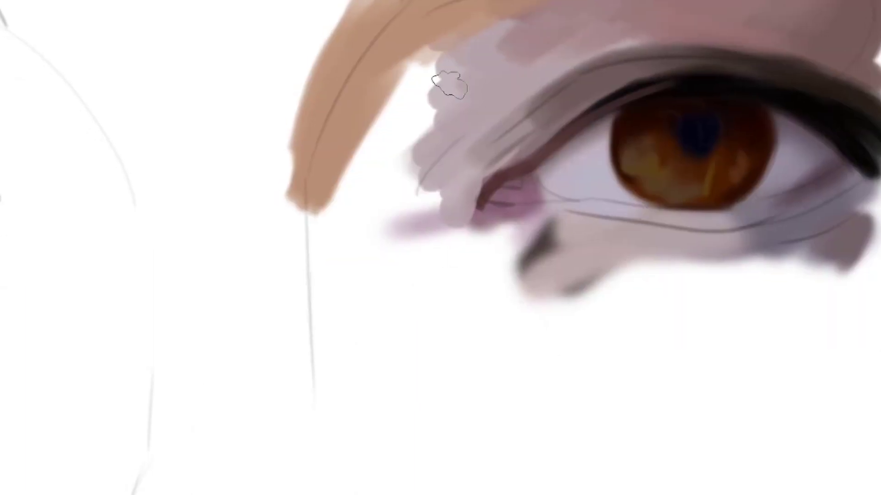
left_click(471, 23, "alt")
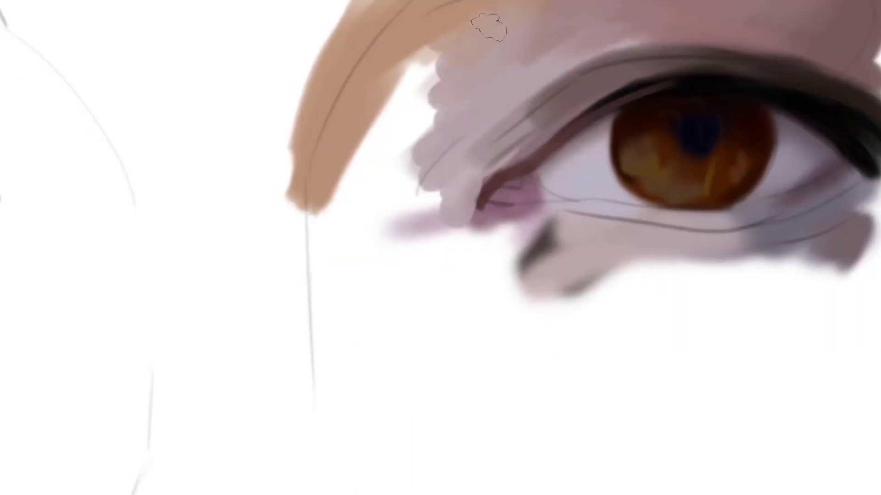
left_click(495, 29, "alt")
left_click_drag(419, 115, 479, 39)
left_click_drag(431, 68, 402, 121)
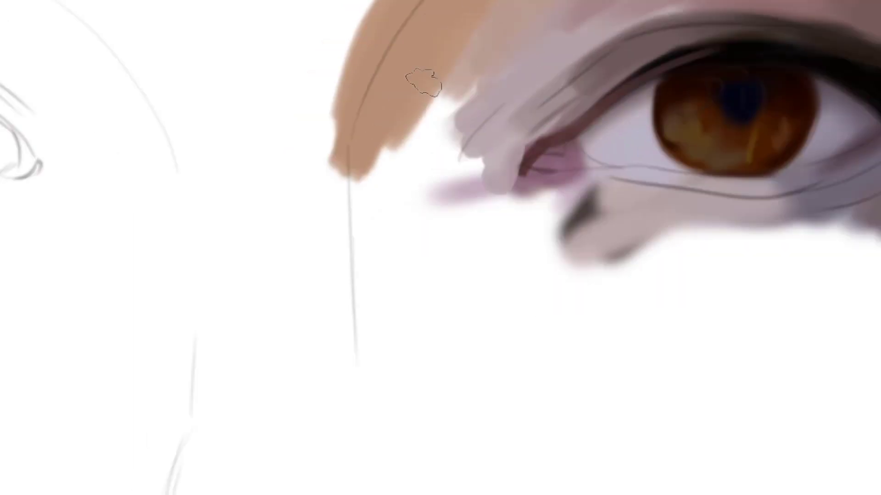
mouse_move(475, 63)
left_mouse_down()
mouse_move(432, 122)
mouse_move(489, 59)
left_mouse_up()
Fill the gap beside the nose bridge with tan and add a dark taupe shadow stroke near the inner eye corner
left_click(423, 89, "alt")
left_click_drag(443, 101, 408, 143)
mouse_move(470, 112)
left_mouse_down()
mouse_move(457, 46)
mouse_move(493, 23)
mouse_move(438, 91)
left_mouse_up()
mouse_move(452, 55)
left_mouse_down()
mouse_move(394, 111)
mouse_move(464, 36)
left_mouse_up()
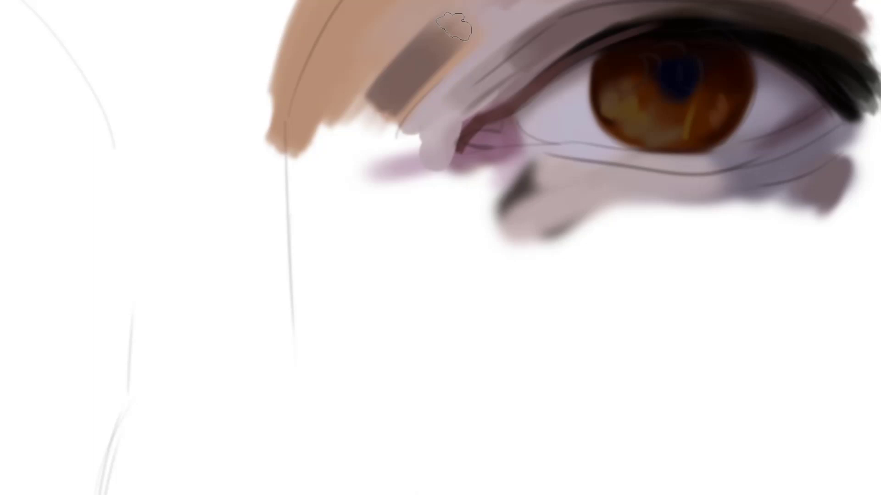
Soften the dark taupe shadow beside the nose bridge with lighter sampled beige and mauve strokes
left_click_drag(371, 123, 431, 57)
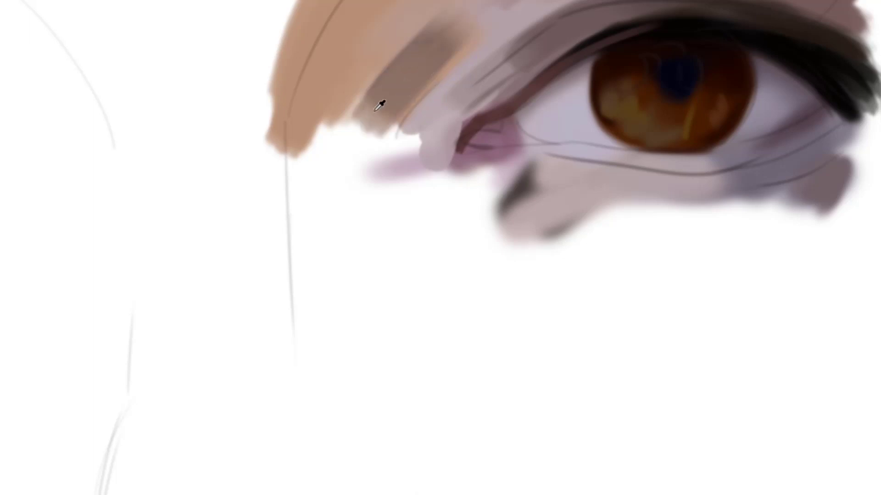
left_click(374, 110, "alt")
left_click_drag(362, 133, 420, 55)
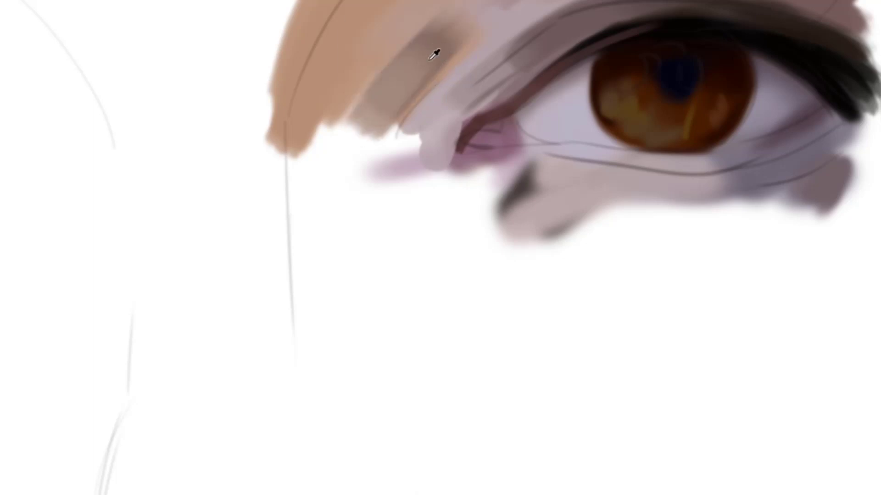
left_click_drag(386, 96, 451, 16)
left_click_drag(399, 58, 424, 22)
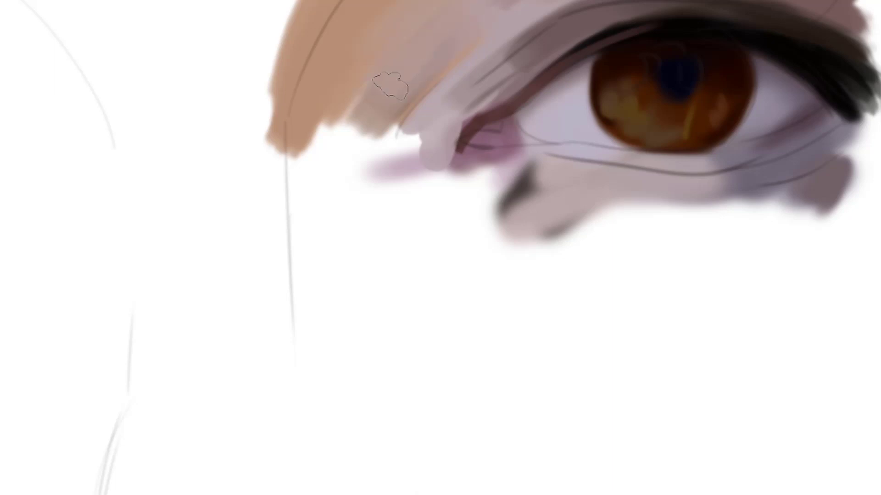
Smooth the transition between the nose bridge and the skin above the inner eyelid with a sampled muted beige
left_click(390, 92, "alt")
mouse_move(503, 6)
left_mouse_down()
mouse_move(449, 42)
mouse_move(448, 34)
left_mouse_up()
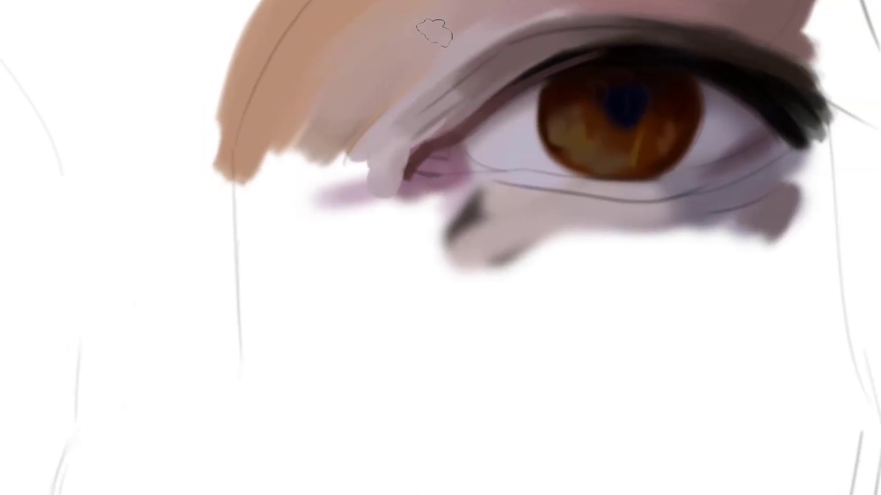
mouse_move(532, 26)
left_mouse_down()
mouse_move(452, 66)
mouse_move(567, 8)
mouse_move(565, 38)
mouse_move(576, 26)
left_mouse_up()
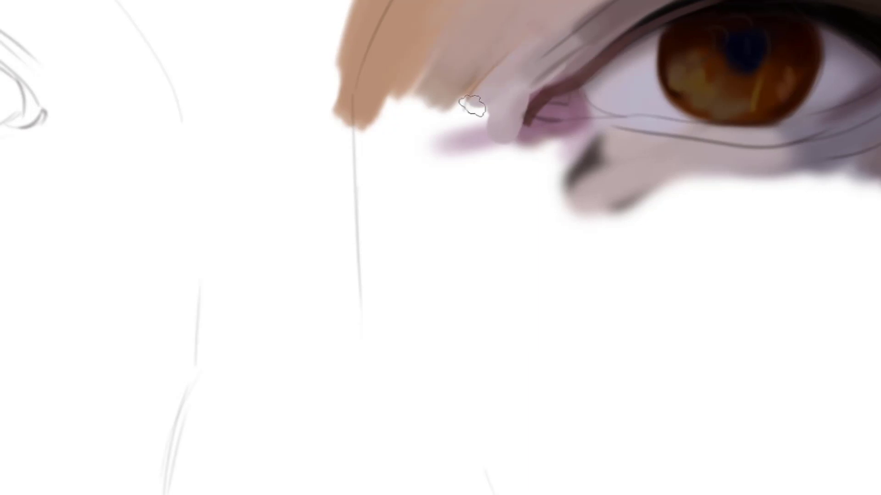
left_click_drag(541, 67, 470, 43)
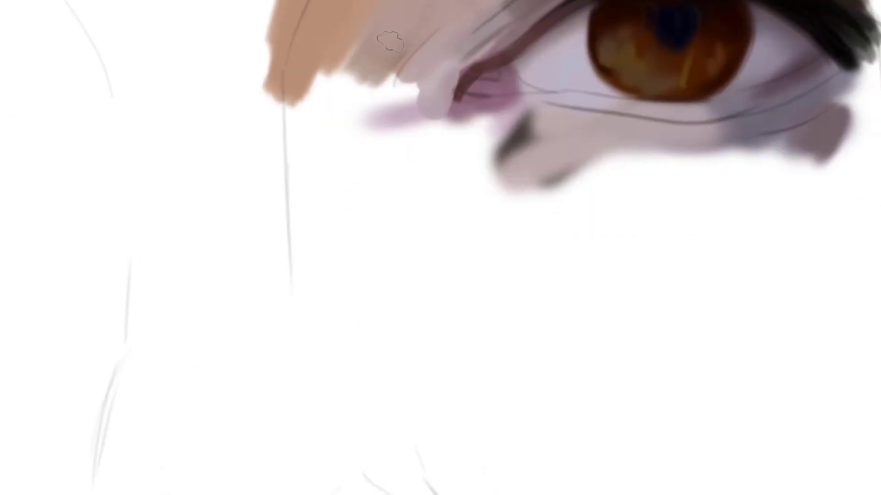
Blend the skin between the nose bridge, inner eye corner and eyelid crease with sampled beige and mauve tones
left_click(387, 68, "alt")
mouse_move(385, 78)
left_mouse_down()
mouse_move(420, 27)
mouse_move(398, 83)
mouse_move(469, 33)
mouse_move(415, 90)
mouse_move(428, 56)
mouse_move(410, 82)
left_mouse_up()
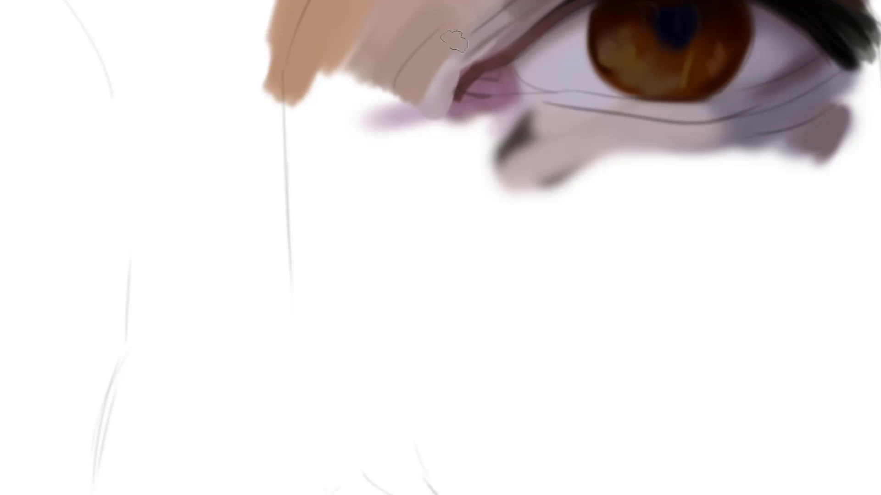
left_click_drag(454, 41, 431, 69)
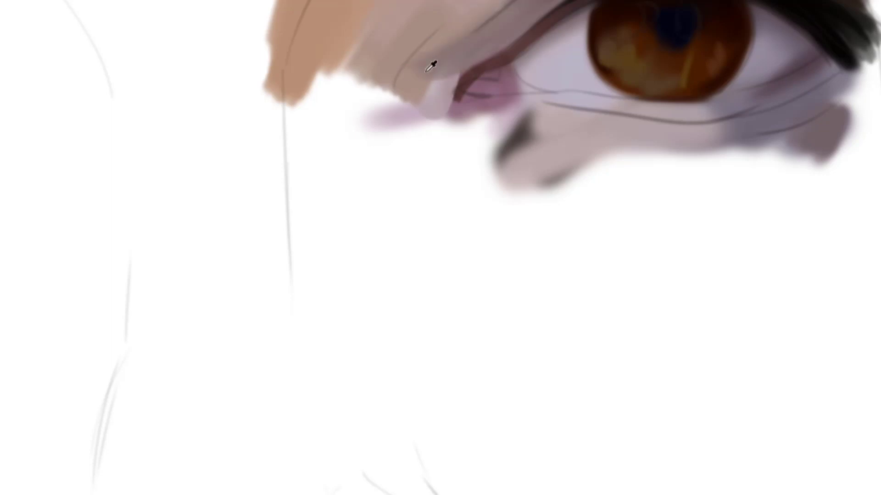
left_click(418, 83, "alt")
mouse_move(498, 30)
left_mouse_down()
mouse_move(536, 9)
mouse_move(505, 70)
left_mouse_up()
left_click(558, 0, "alt")
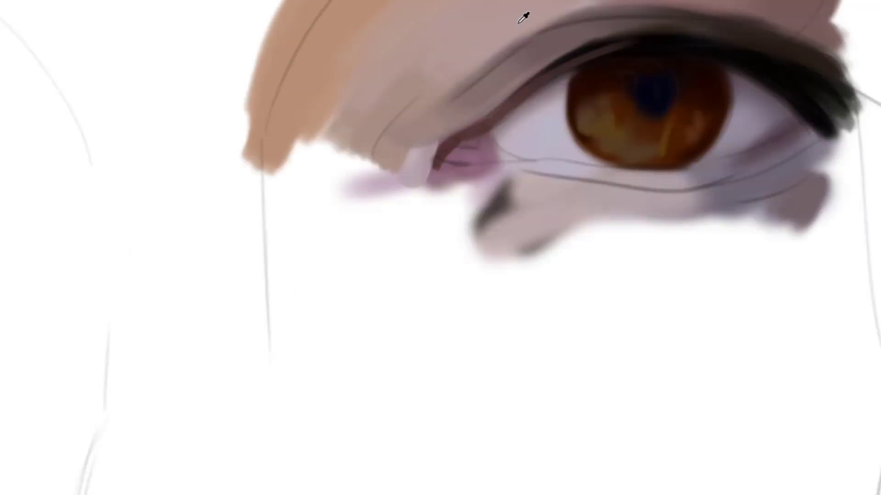
left_click_drag(527, 6, 542, 0)
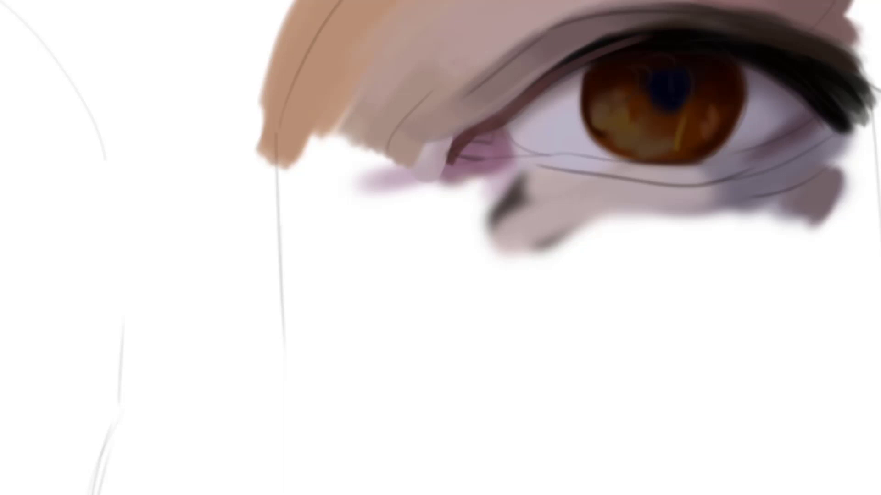
mouse_move(507, 39)
left_mouse_down()
mouse_move(452, 84)
mouse_move(610, 75)
mouse_move(599, 24)
left_mouse_up()
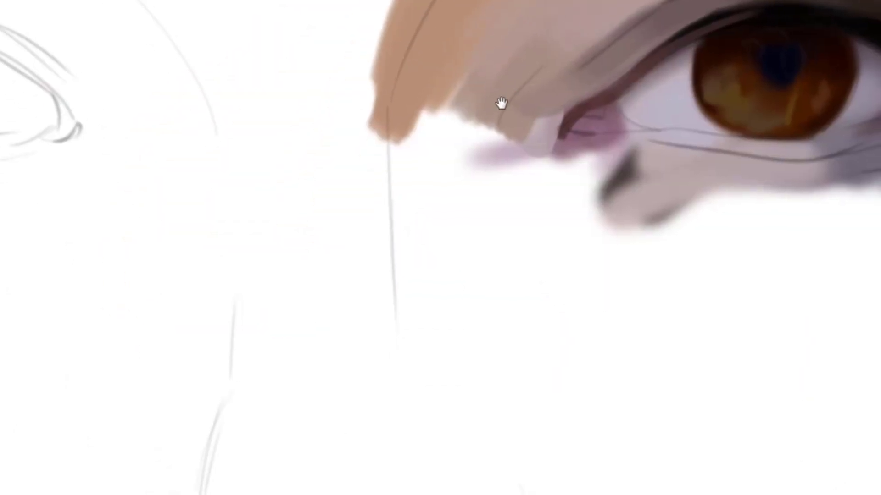
Extend the orange-tan skin tone down the nose bridge below eye level and start a lighter tone along its side
left_click_drag(502, 104, 537, 38)
left_click(437, 55, "alt")
mouse_move(447, 27)
left_mouse_down()
mouse_move(427, 202)
mouse_move(419, 118)
mouse_move(447, 199)
mouse_move(490, 168)
left_mouse_up()
left_click_drag(491, 110, 419, 51)
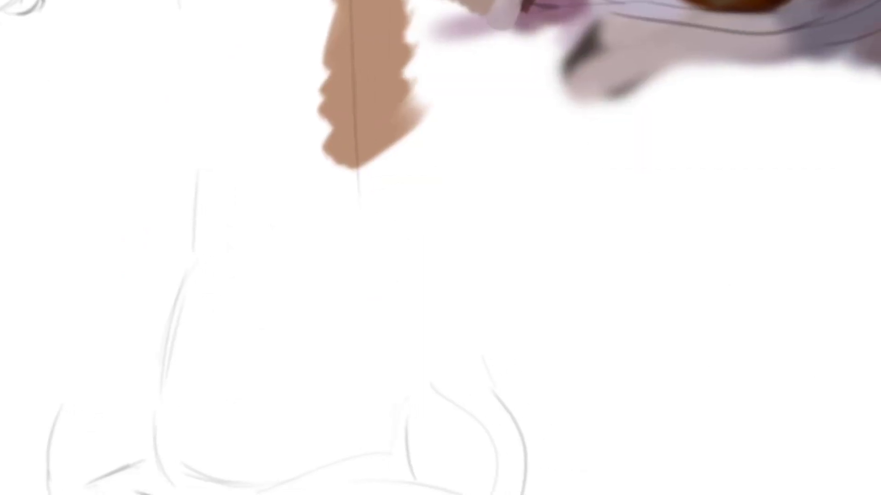
left_click_drag(383, 20, 412, 135)
mouse_move(412, 32)
left_mouse_down()
mouse_move(401, 112)
mouse_move(406, 213)
left_mouse_up()
key("ctrl+z")
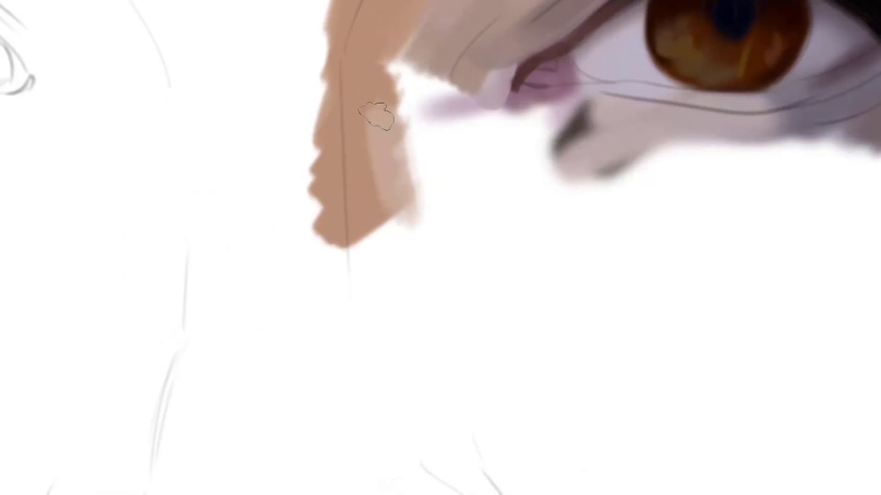
Paint pinkish beige on the side of the nose and blend it into the skin beside the inner eye corner
mouse_move(389, 93)
left_mouse_down()
mouse_move(419, 189)
mouse_move(404, 124)
mouse_move(423, 61)
mouse_move(385, 133)
left_mouse_up()
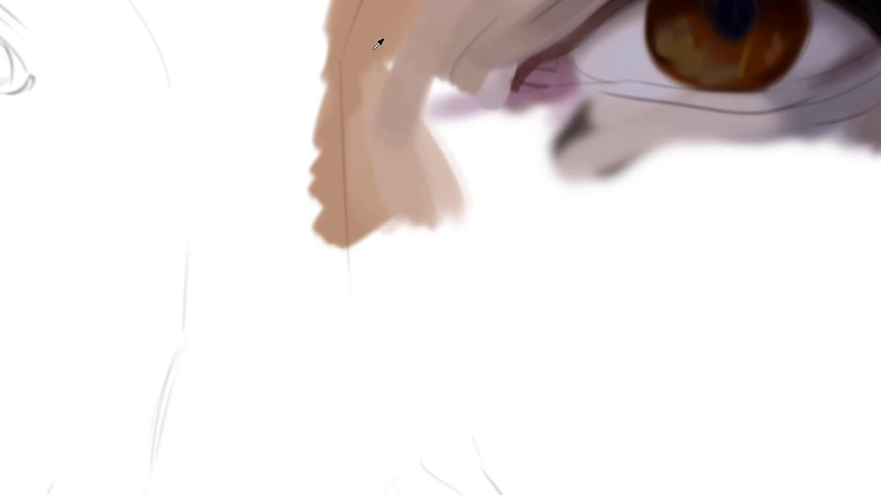
left_click_drag(429, 63, 479, 39)
key("ctrl+z")
left_click_drag(468, 75, 497, 33)
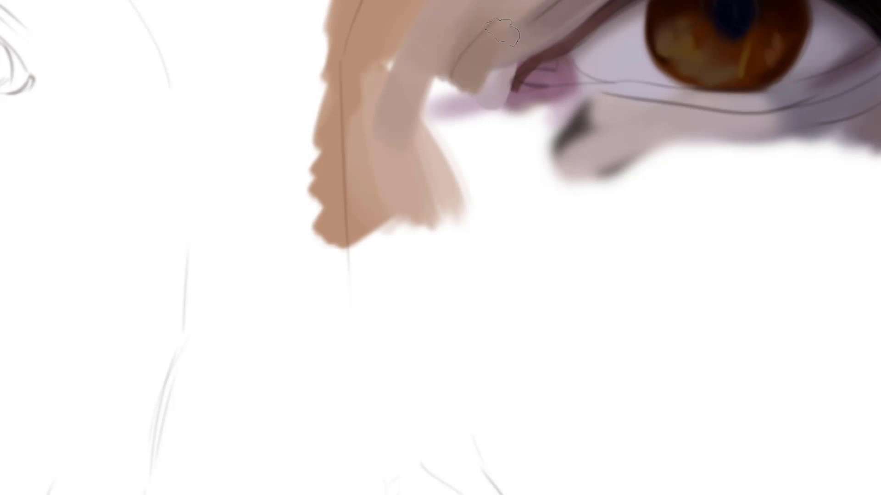
left_click(468, 62, "alt")
left_click_drag(417, 99, 438, 21)
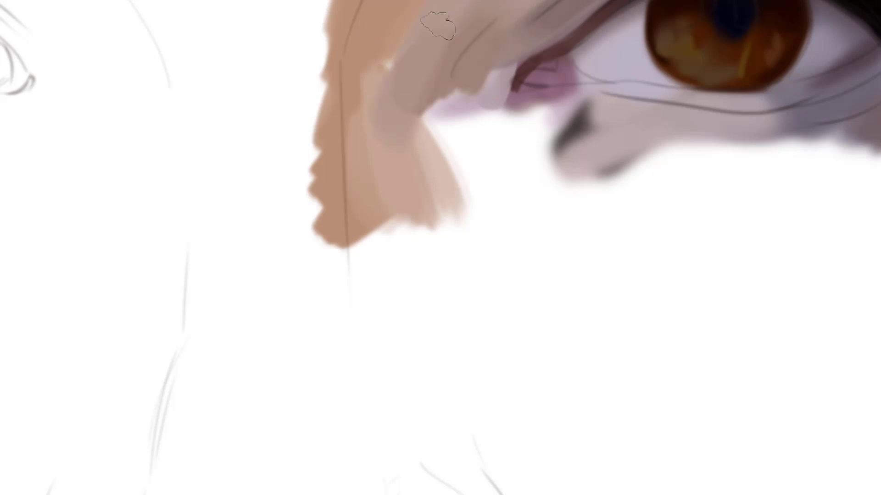
left_click_drag(395, 96, 387, 57)
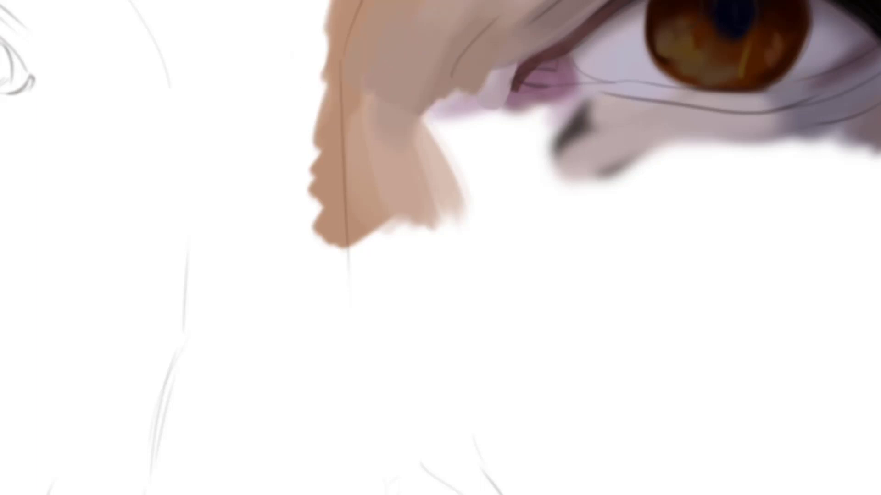
Fill the white gaps across and just above the sketched eyebrow with mauve, and soften the tan at its inner end
left_click_drag(387, 57, 477, 303)
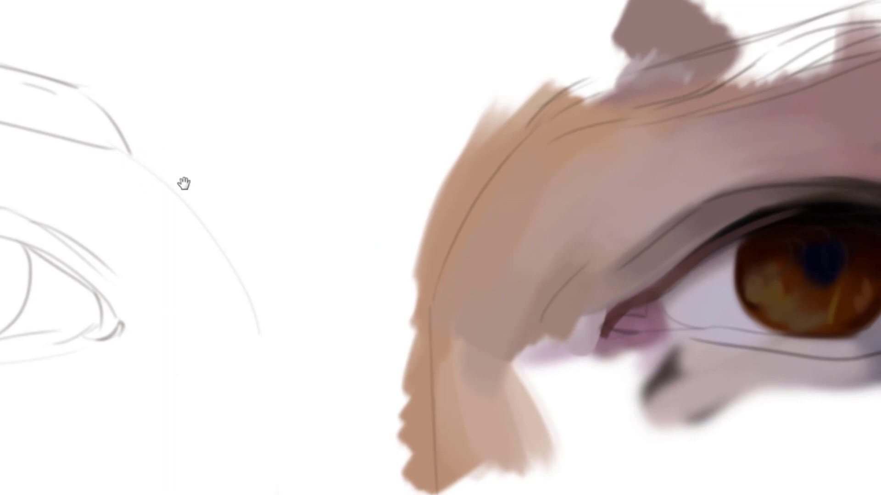
mouse_move(540, 178)
left_mouse_down()
mouse_move(452, 203)
mouse_move(505, 77)
left_mouse_up()
mouse_move(539, 73)
left_mouse_down()
mouse_move(527, 72)
mouse_move(539, 73)
left_mouse_up()
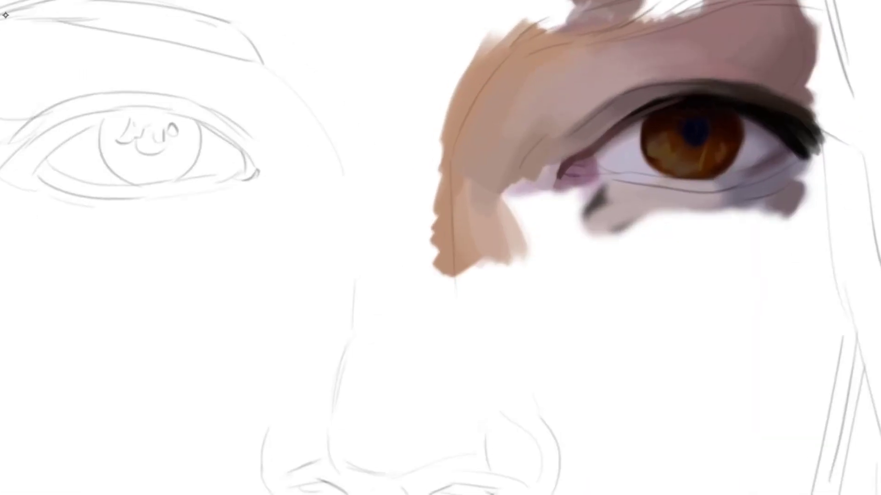
mouse_move(711, 23)
left_mouse_down()
mouse_move(644, 192)
mouse_move(574, 179)
mouse_move(647, 161)
left_mouse_up()
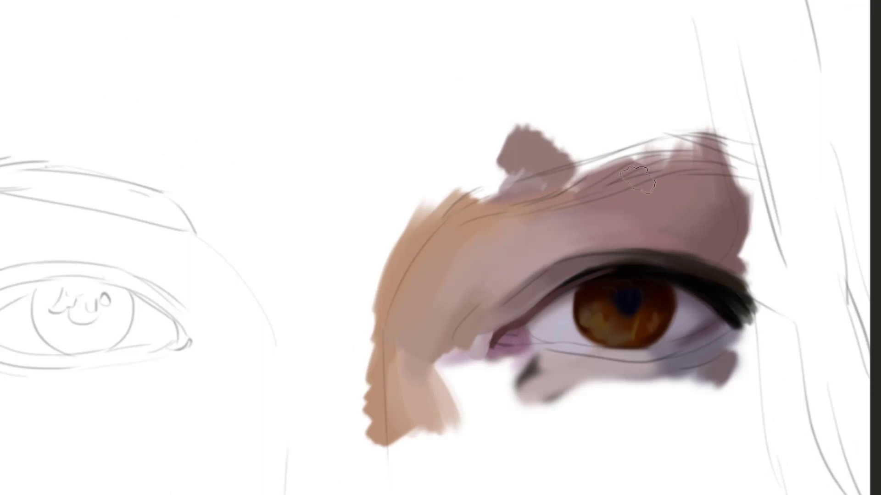
left_click_drag(637, 180, 550, 144)
left_click_drag(602, 173, 592, 196)
mouse_move(632, 161)
left_mouse_down()
mouse_move(707, 149)
mouse_move(721, 175)
mouse_move(582, 151)
mouse_move(509, 174)
mouse_move(521, 151)
mouse_move(502, 195)
mouse_move(435, 169)
left_mouse_up()
mouse_move(440, 220)
left_mouse_down()
mouse_move(419, 232)
mouse_move(431, 183)
left_mouse_up()
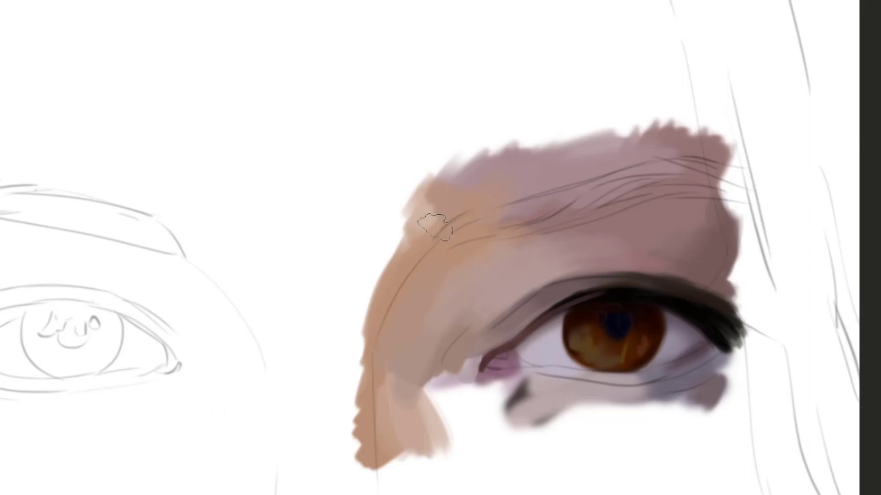
Block in mauve on the forehead above the inner eyebrow and lighten it with pinkish-beige strokes
mouse_move(568, 126)
left_mouse_down()
mouse_move(456, 149)
mouse_move(583, 107)
mouse_move(530, 135)
mouse_move(447, 114)
left_mouse_up()
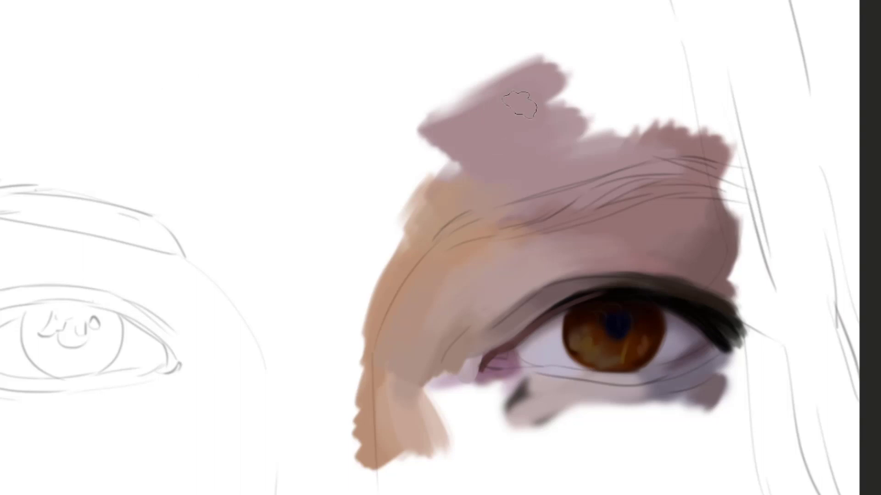
mouse_move(519, 103)
left_mouse_down()
mouse_move(515, 161)
mouse_move(403, 188)
left_mouse_up()
left_click(491, 143, "alt")
left_click_drag(494, 128, 385, 188)
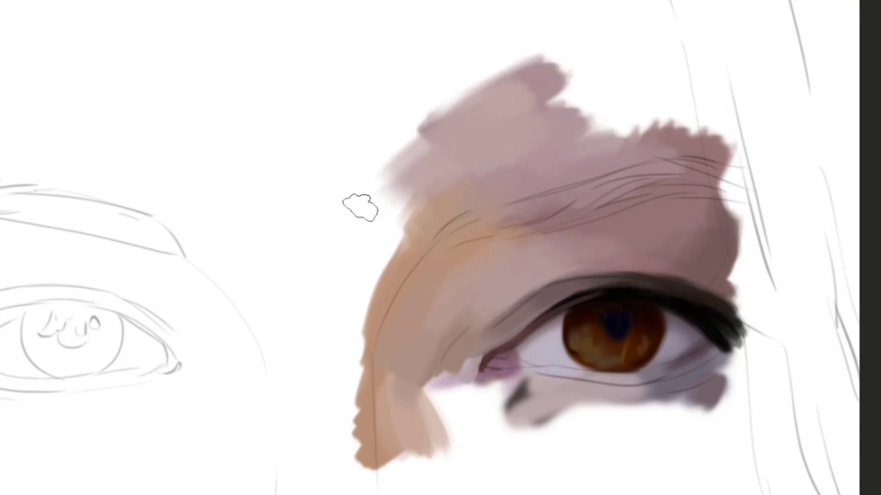
left_click_drag(451, 112, 388, 170)
left_click_drag(496, 117, 446, 158)
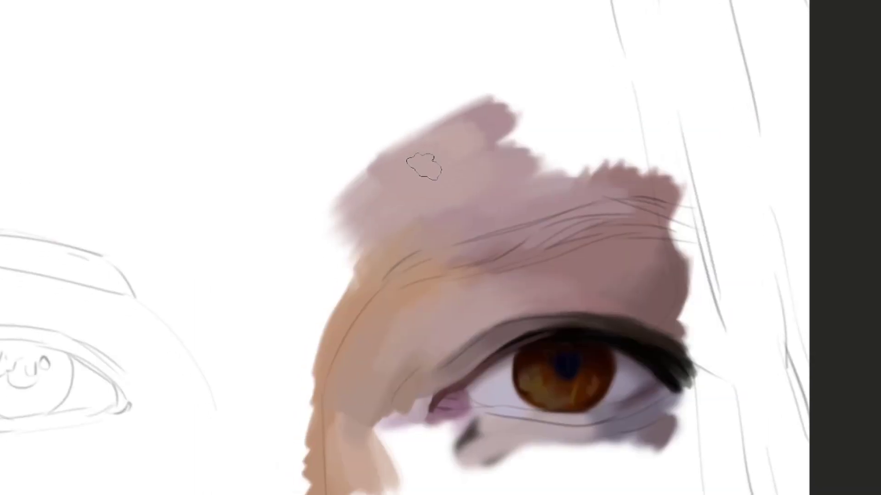
Extend the pinkish-beige forehead patch upward and toward the centre of the forehead, evening out its colour
left_click_drag(433, 195, 464, 117)
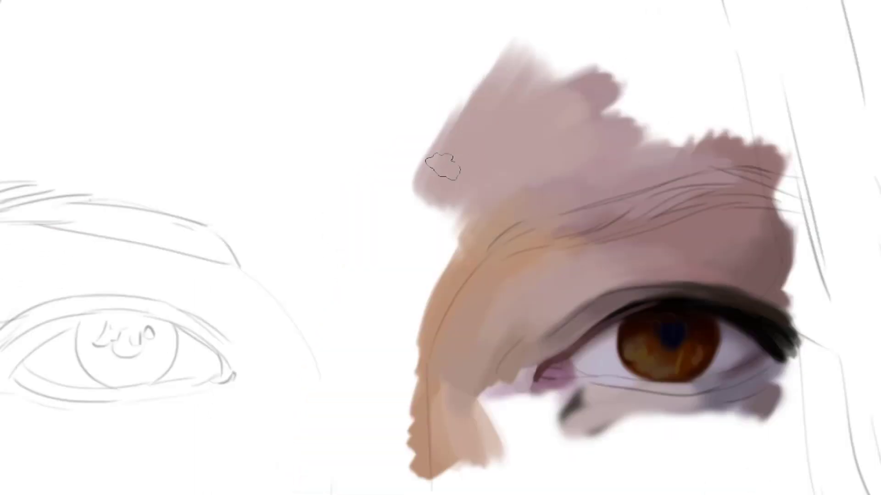
left_click_drag(451, 209, 438, 126)
left_click_drag(396, 175, 457, 69)
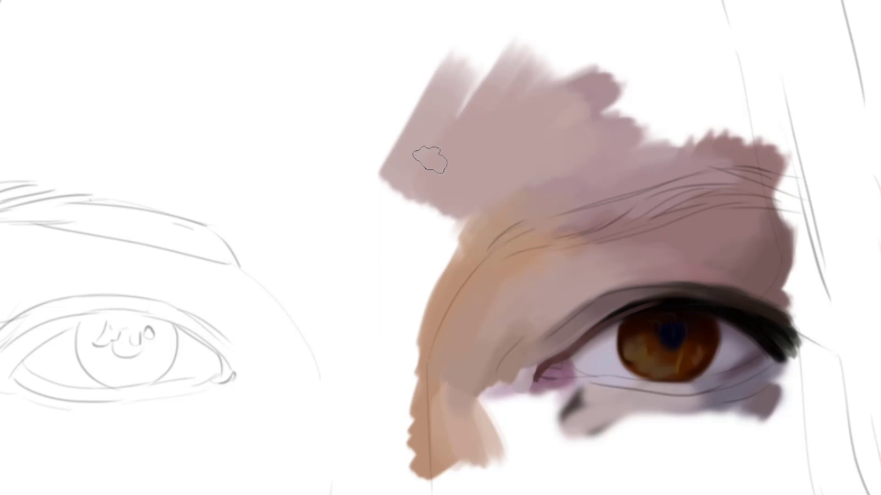
mouse_move(429, 160)
left_mouse_down()
mouse_move(538, 98)
mouse_move(446, 124)
mouse_move(451, 113)
left_mouse_up()
left_click(424, 151, "alt")
left_click_drag(522, 114, 562, 96)
Paint sampled mauve and grey-taupe skin tones above the outer end of the eyebrow
left_click(532, 156, "alt")
mouse_move(620, 94)
left_mouse_down()
mouse_move(540, 168)
mouse_move(637, 94)
mouse_move(598, 150)
mouse_move(687, 92)
mouse_move(586, 161)
mouse_move(700, 116)
mouse_move(674, 147)
left_mouse_up()
left_click(595, 152, "alt")
key("ctrl+z")
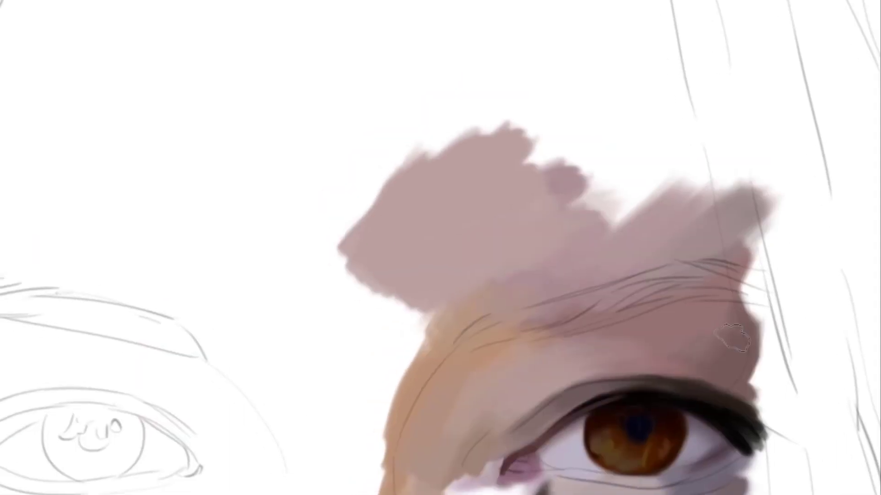
Paint a dark mauve-brown shadow strip from the outer eyebrow up the temple along the hairline
left_click_drag(745, 361, 700, 202)
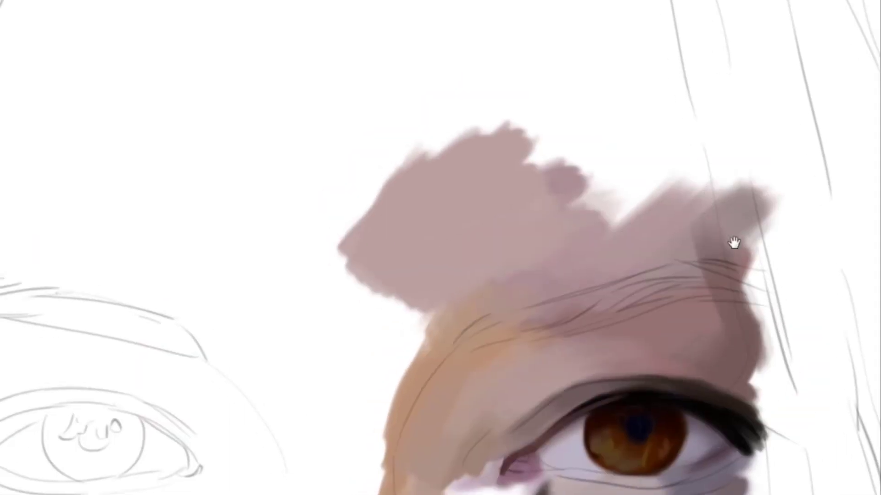
mouse_move(734, 242)
left_mouse_down()
mouse_move(724, 297)
mouse_move(709, 194)
left_mouse_up()
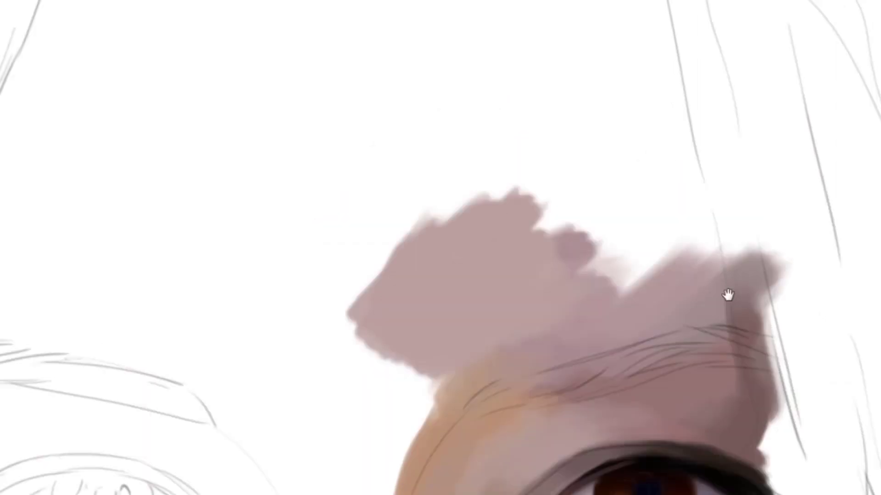
left_click_drag(727, 295, 731, 299)
key("ctrl+z")
mouse_move(758, 396)
left_mouse_down()
mouse_move(704, 238)
mouse_move(719, 298)
mouse_move(711, 231)
left_mouse_up()
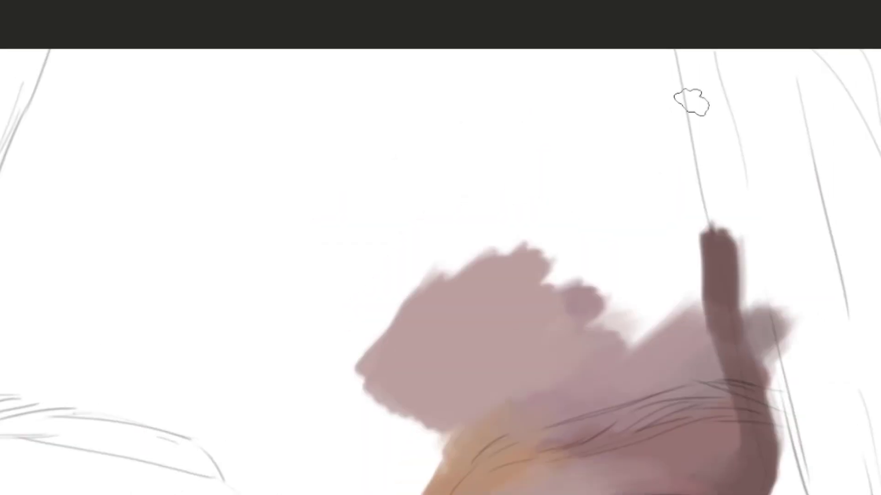
key("ctrl+z")
left_click_drag(668, 39, 722, 312)
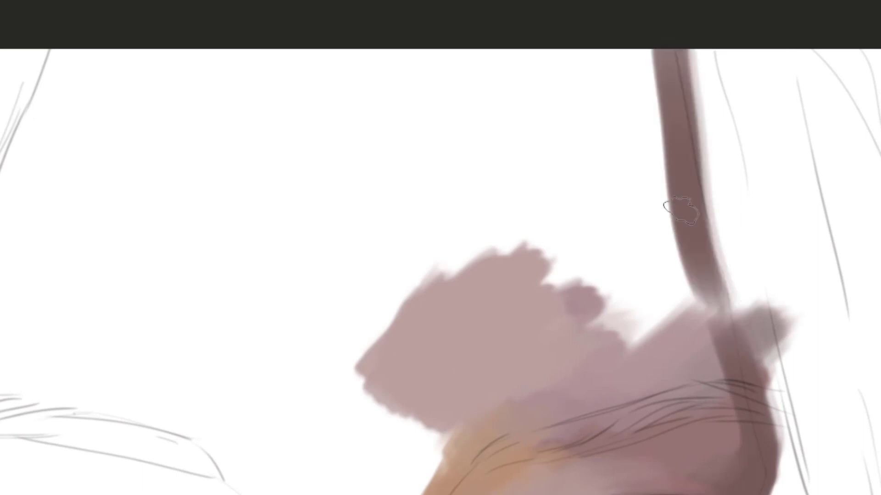
Block in warm brown across the upper forehead beside the hairline, with lighter dusty pink along its lower edge
mouse_move(661, 64)
left_mouse_down()
mouse_move(675, 188)
mouse_move(659, 135)
mouse_move(671, 179)
left_mouse_up()
key("ctrl+z")
key("ctrl+z")
mouse_move(640, 51)
left_mouse_down()
mouse_move(672, 163)
mouse_move(535, 24)
left_mouse_up()
key("ctrl+z")
left_click_drag(678, 123, 490, 14)
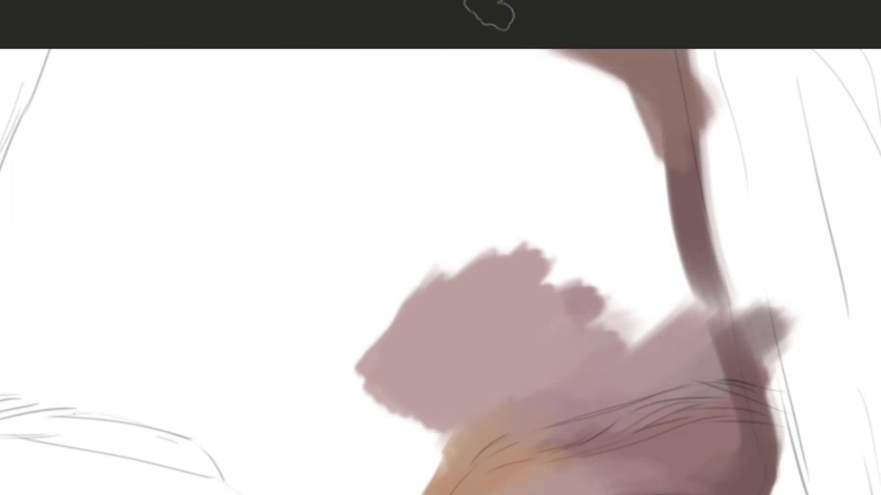
left_click_drag(700, 87, 541, 51)
mouse_move(669, 152)
left_mouse_down()
mouse_move(658, 64)
mouse_move(621, 28)
left_mouse_up()
mouse_move(583, 5)
left_mouse_down()
mouse_move(621, 28)
mouse_move(514, 28)
mouse_move(578, 83)
mouse_move(660, 113)
left_mouse_up()
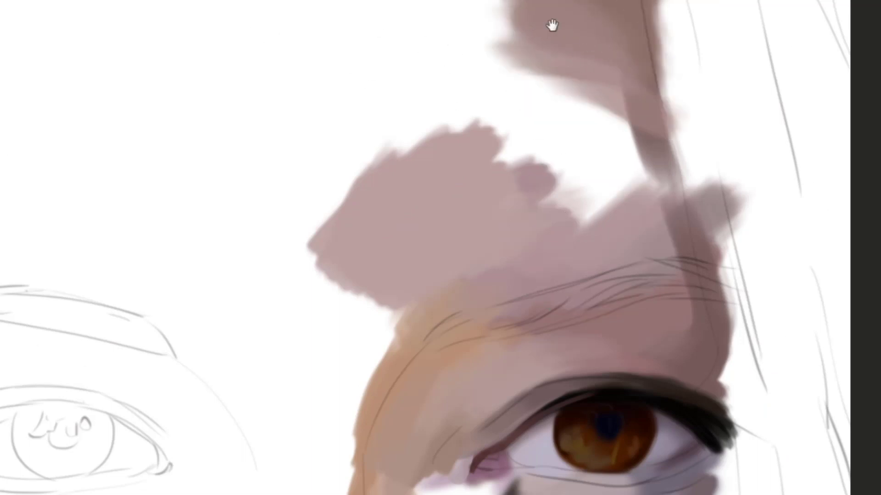
Extend the brownish mauve of the upper forehead down toward the eyebrow and strengthen the brown temple edge
left_click_drag(551, 25, 543, 32)
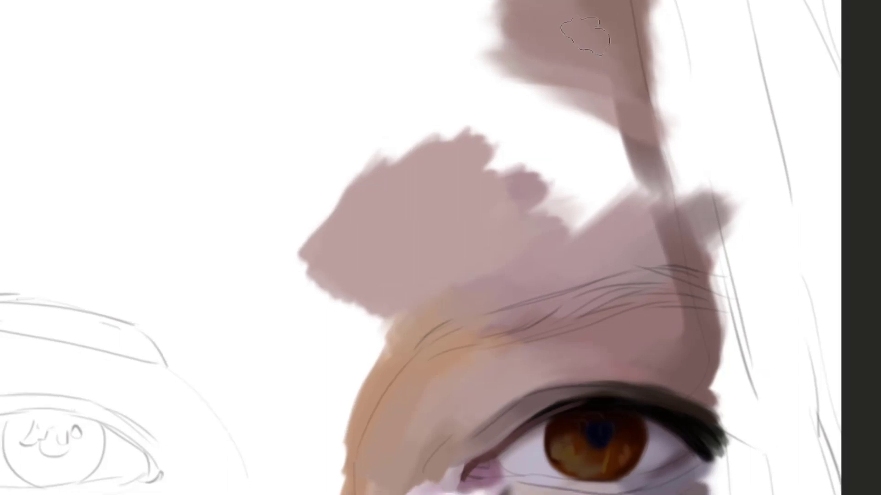
left_click_drag(585, 100, 646, 33)
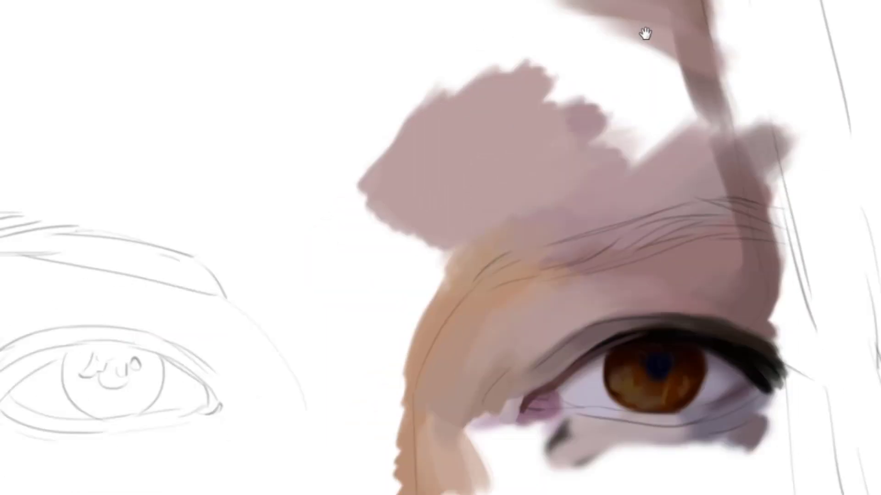
left_click_drag(637, 120, 678, 112)
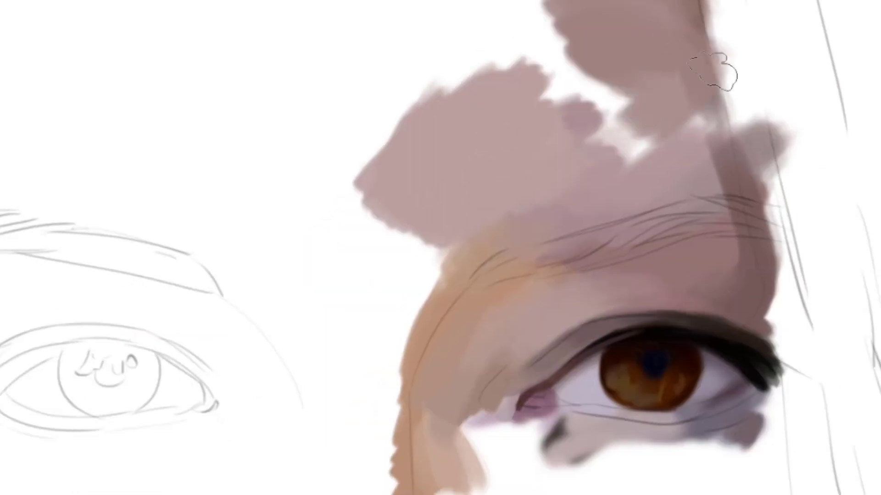
left_click_drag(702, 9, 737, 122)
mouse_move(697, 37)
left_mouse_down()
mouse_move(715, 151)
mouse_move(657, 75)
left_mouse_up()
Soften the transition between the brown temple shadow and the forehead with a sampled in-between tone
left_click(711, 172, "alt")
key("ctrl+z")
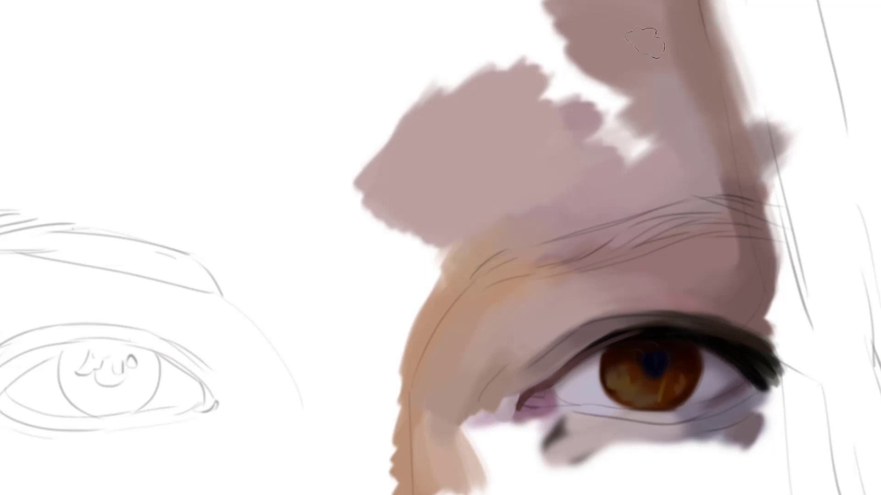
left_click(729, 156, "alt")
left_click_drag(724, 159, 688, 73)
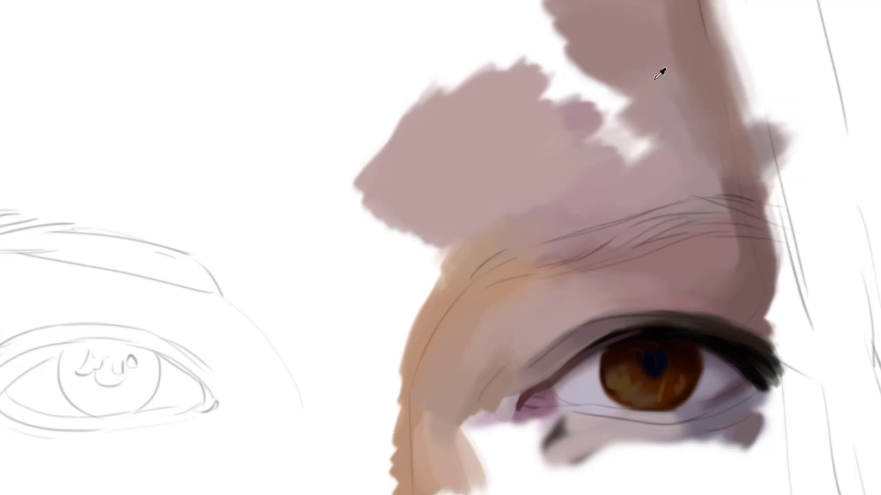
Fill the white gap between the forehead patches with sampled greyish mauve, merging them above the eyebrow
left_click(654, 78, "alt")
left_click(671, 152, "alt")
mouse_move(645, 171)
left_mouse_down()
mouse_move(648, 148)
mouse_move(599, 107)
mouse_move(477, 55)
left_mouse_up()
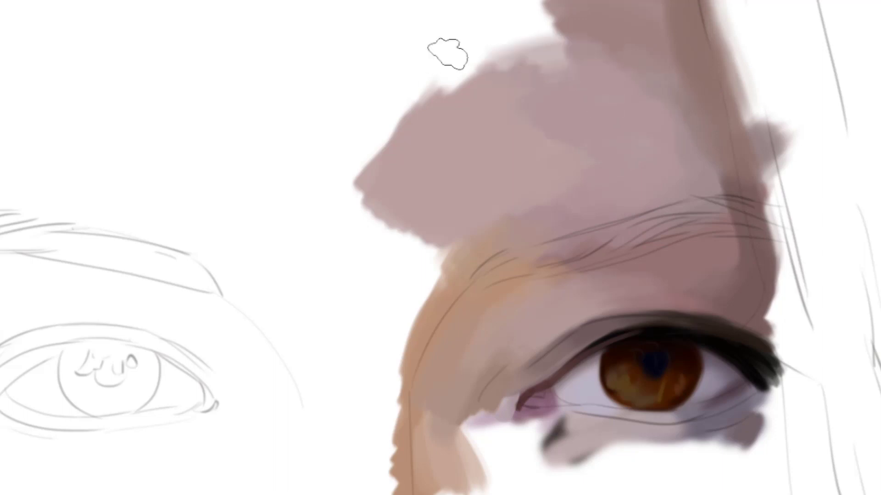
left_click_drag(531, 63, 633, 80)
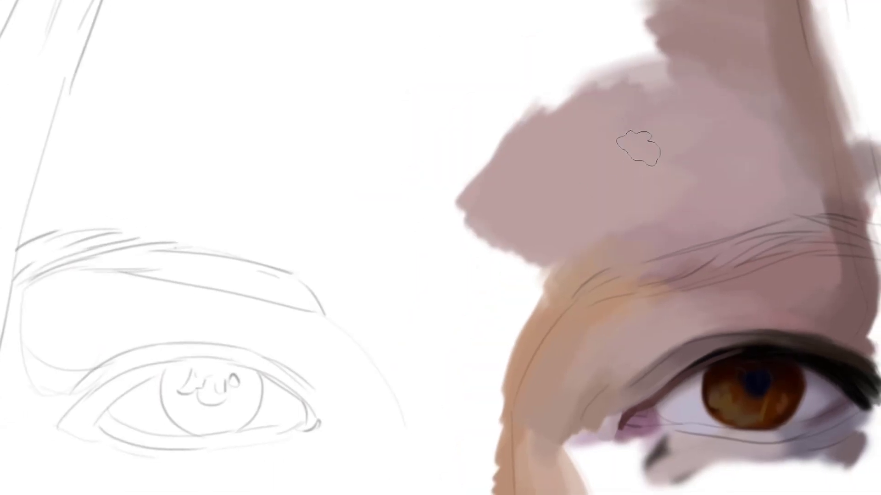
mouse_move(648, 74)
left_mouse_down()
mouse_move(701, 58)
mouse_move(765, 104)
left_mouse_up()
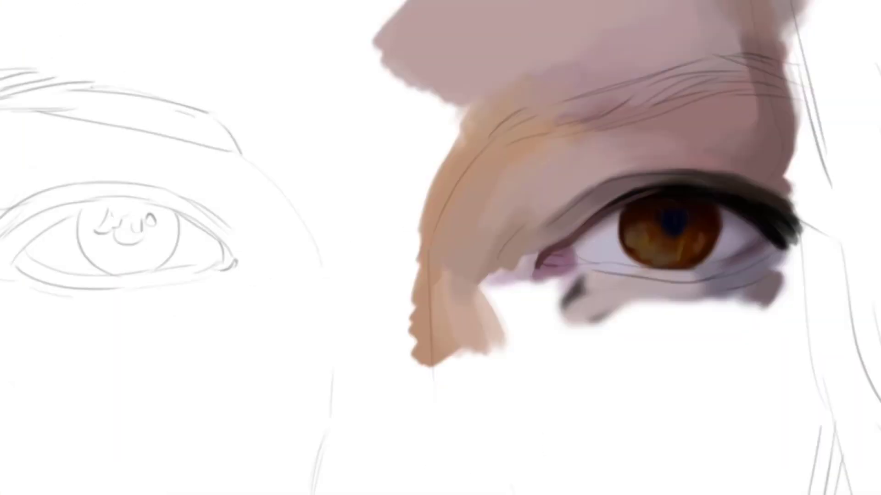
Extend the dusty pink forehead tone toward the middle of the forehead, above the inner end of the painted eye's brow
left_click_drag(115, 5, 215, 241)
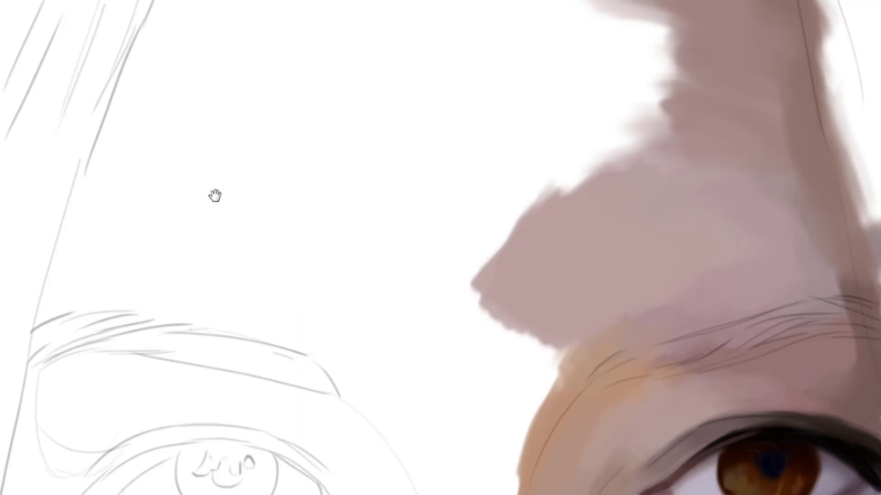
left_click_drag(519, 154, 580, 151)
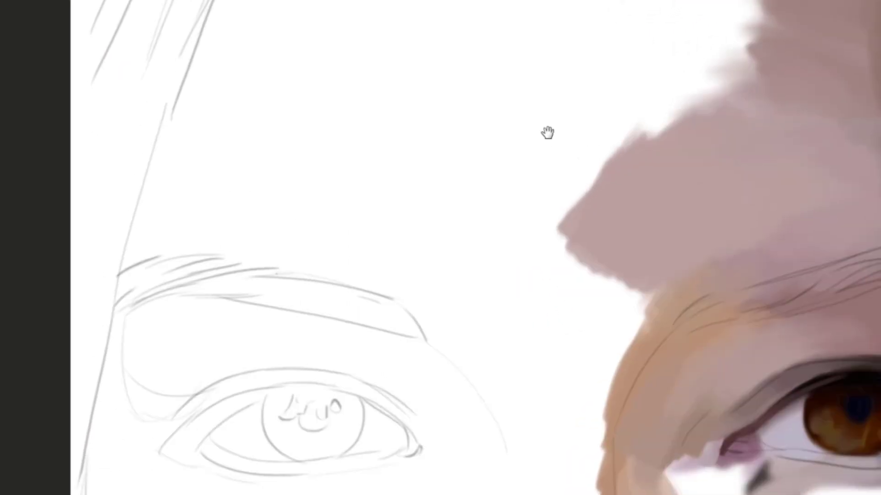
left_click_drag(556, 273, 539, 188)
mouse_move(564, 138)
left_mouse_down()
mouse_move(605, 182)
mouse_move(524, 113)
left_mouse_up()
mouse_move(648, 98)
left_mouse_down()
mouse_move(527, 159)
mouse_move(541, 132)
mouse_move(454, 94)
left_mouse_up()
left_click_drag(162, 211, 222, 157)
Blend a pale greyish pink highlight into the lower forehead above the nose bridge, sampling in-between tones for soft edges
left_click_drag(640, 220, 562, 262)
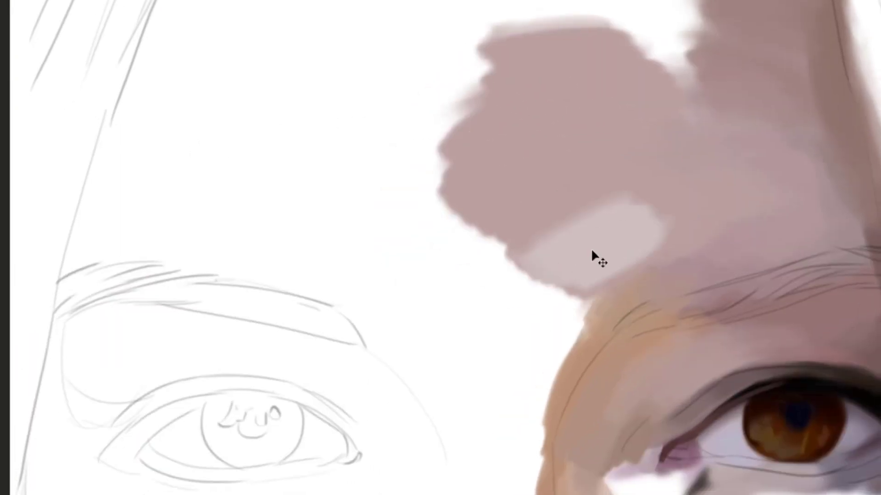
key("ctrl+z")
left_click_drag(635, 211, 568, 254)
left_click(599, 239, "alt")
mouse_move(610, 201)
left_mouse_down()
mouse_move(638, 179)
mouse_move(521, 216)
mouse_move(566, 185)
mouse_move(525, 182)
mouse_move(482, 257)
mouse_move(555, 245)
left_mouse_up()
left_click(521, 207, "alt")
left_click(553, 247, "alt")
mouse_move(548, 293)
left_mouse_down()
mouse_move(516, 330)
mouse_move(504, 155)
left_mouse_up()
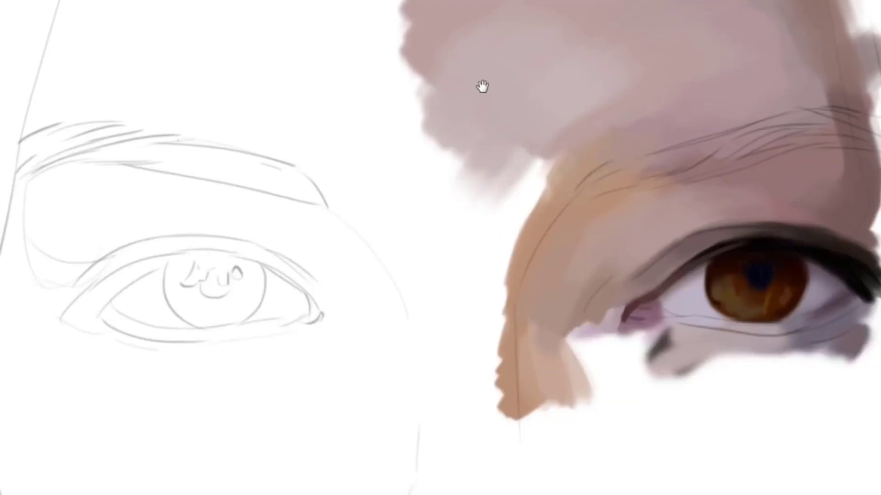
Spread the greyish pink farther across the middle of the forehead and bridge its upper edge to the temple-side mauve
left_click_drag(481, 87, 488, 151)
mouse_move(534, 227)
left_mouse_down()
mouse_move(479, 113)
mouse_move(519, 187)
left_mouse_up()
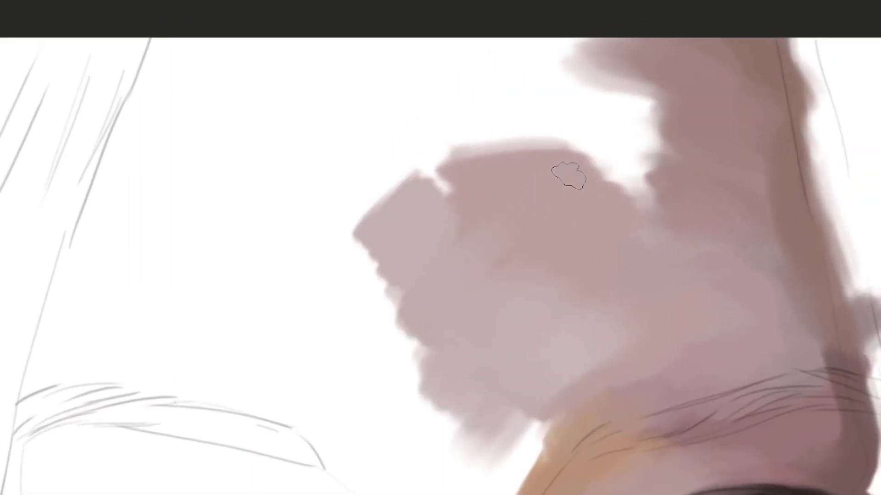
left_click_drag(635, 192, 614, 93)
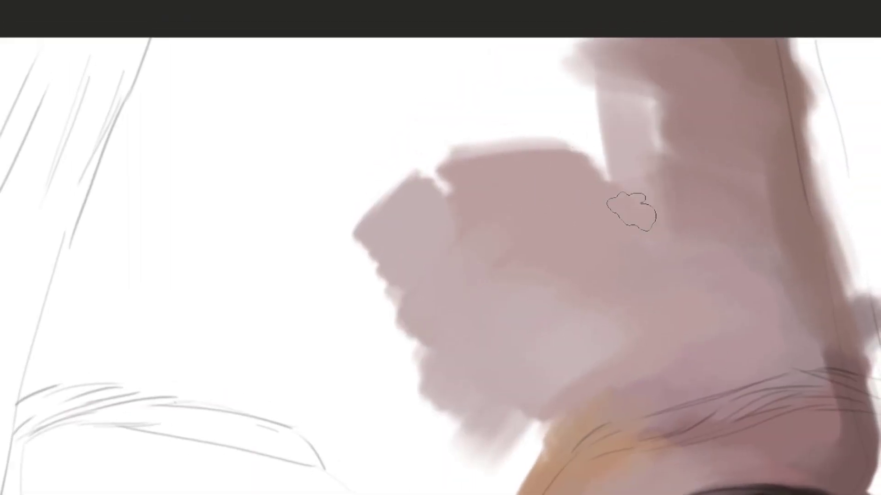
key("ctrl+z")
left_click_drag(660, 195, 519, 173)
mouse_move(593, 153)
left_mouse_down()
mouse_move(648, 171)
mouse_move(637, 160)
left_mouse_up()
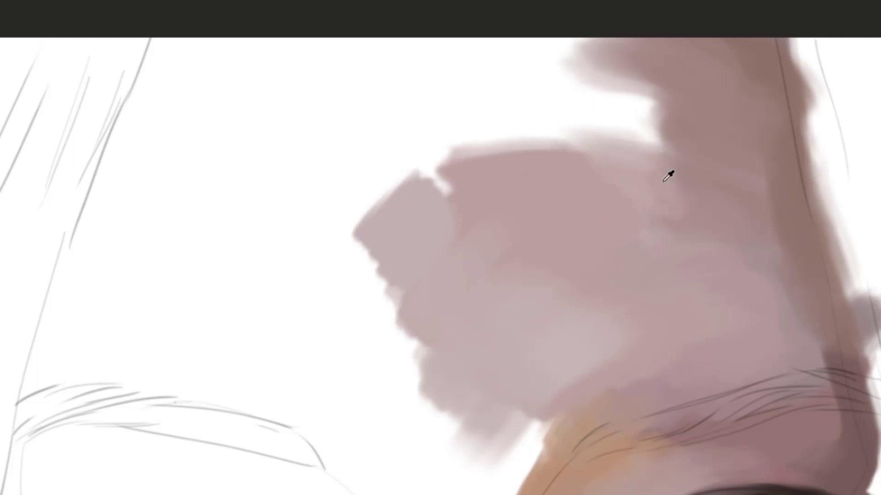
Fill the white gap beside the temple-side forehead with sampled dusty pink and mauve, carrying the color up to the canvas edge
left_click(692, 199, "alt")
mouse_move(620, 197)
left_mouse_down()
mouse_move(646, 196)
mouse_move(564, 39)
left_mouse_up()
left_click(633, 211, "alt")
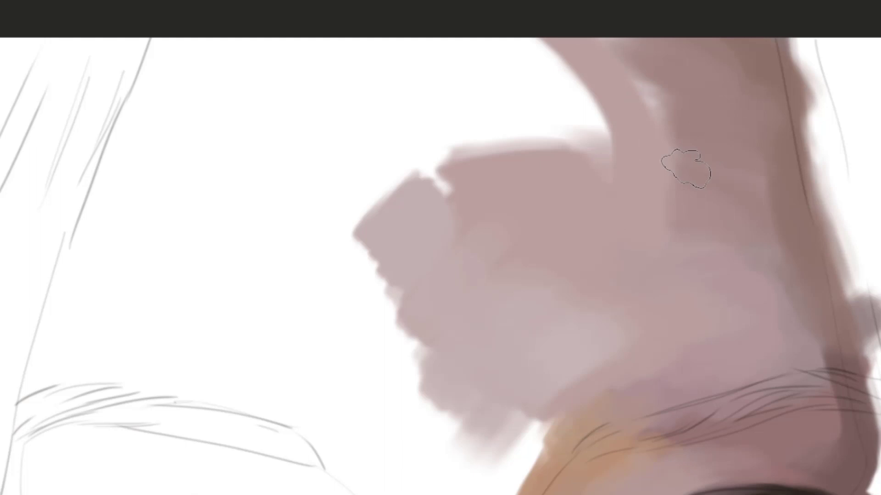
mouse_move(685, 169)
left_mouse_down()
mouse_move(633, 149)
mouse_move(599, 88)
left_mouse_up()
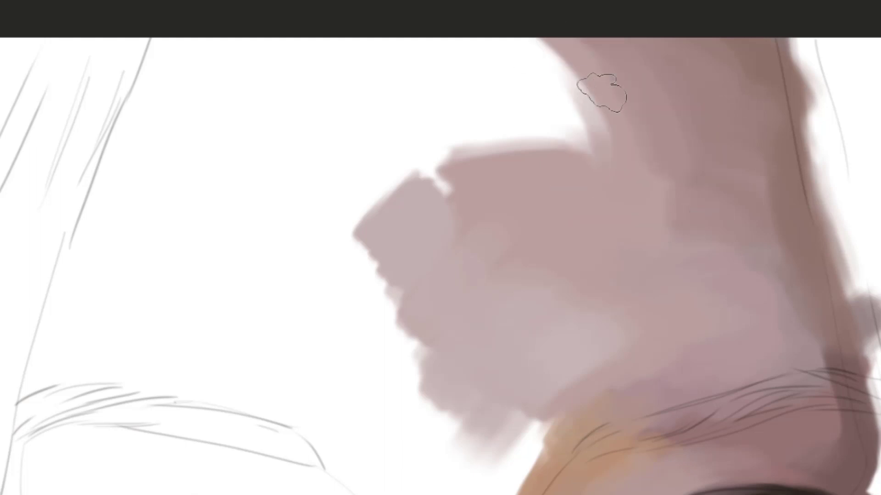
mouse_move(581, 167)
left_mouse_down()
mouse_move(660, 116)
mouse_move(659, 132)
mouse_move(486, 23)
left_mouse_up()
Close the remaining white gaps in the upper forehead with sampled dusty pink
left_click(627, 126, "alt")
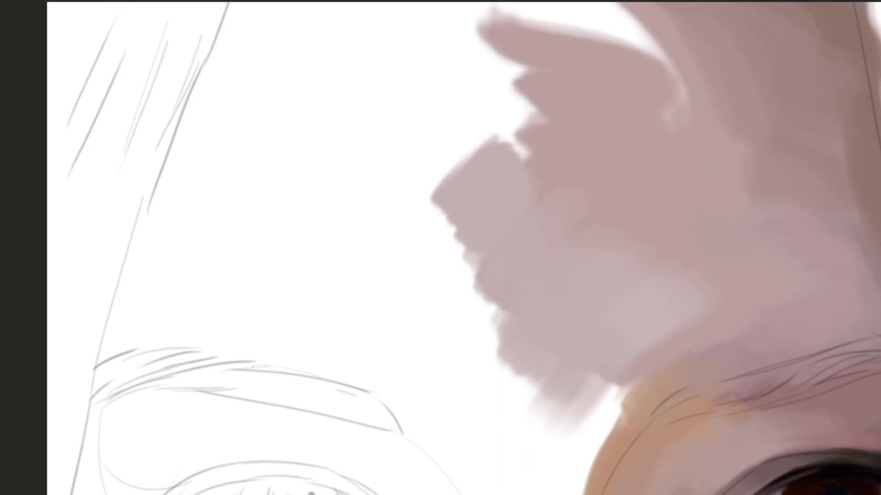
left_click_drag(594, 41, 624, 3)
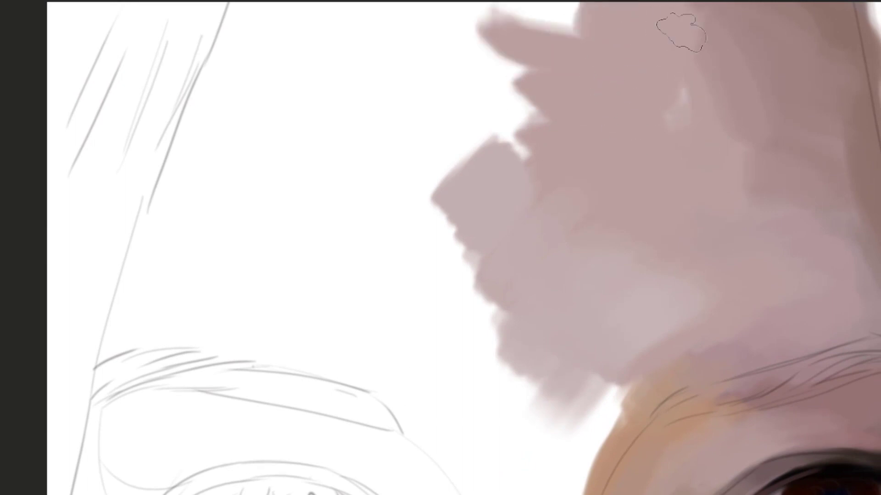
left_click(738, 77, "alt")
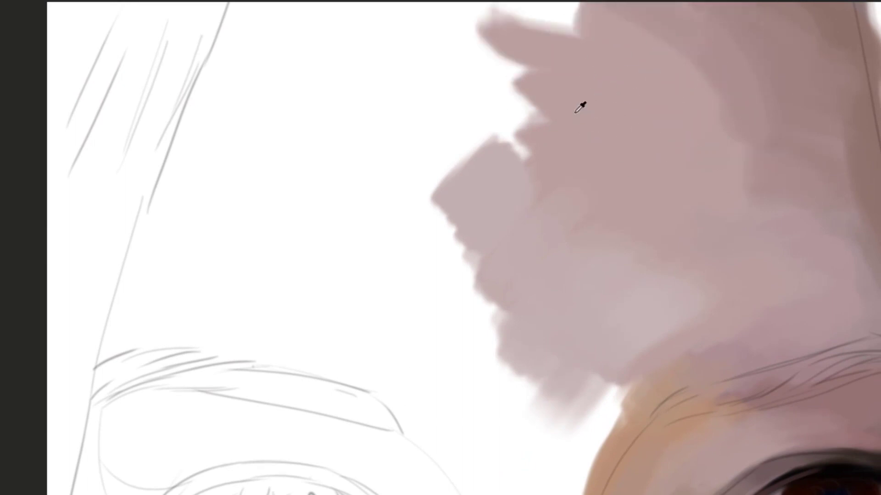
left_click_drag(592, 36, 509, 11)
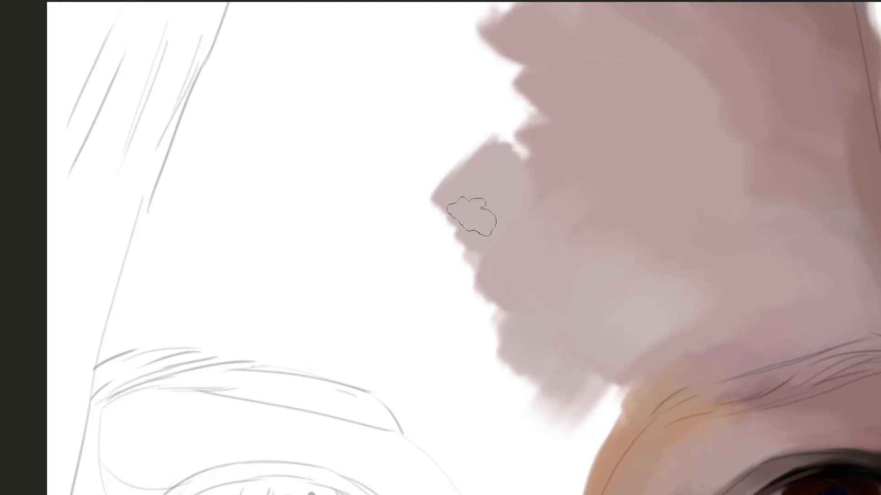
Lay a light beige tone along the inner forehead edge and add mauve pink above it near the canvas edge
mouse_move(471, 216)
left_mouse_down()
mouse_move(516, 140)
mouse_move(448, 213)
mouse_move(505, 119)
mouse_move(499, 191)
mouse_move(535, 110)
mouse_move(491, 120)
mouse_move(531, 34)
mouse_move(452, 74)
left_mouse_up()
key("ctrl+z")
left_click(552, 152, "alt")
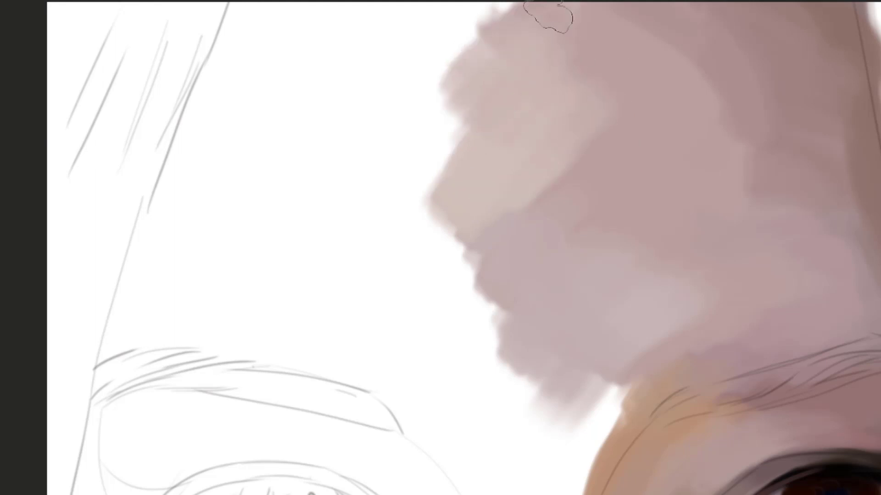
mouse_move(557, 16)
left_mouse_down()
mouse_move(577, 6)
mouse_move(452, 19)
left_mouse_up()
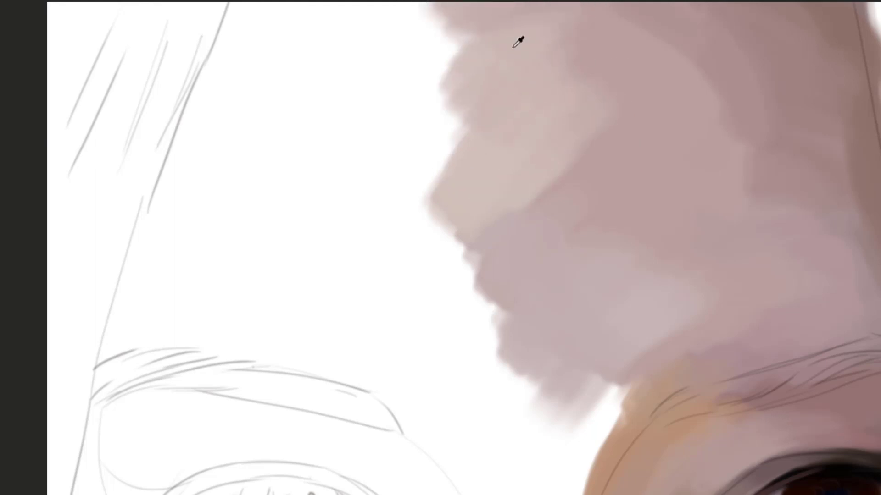
left_click_drag(513, 47, 480, 0)
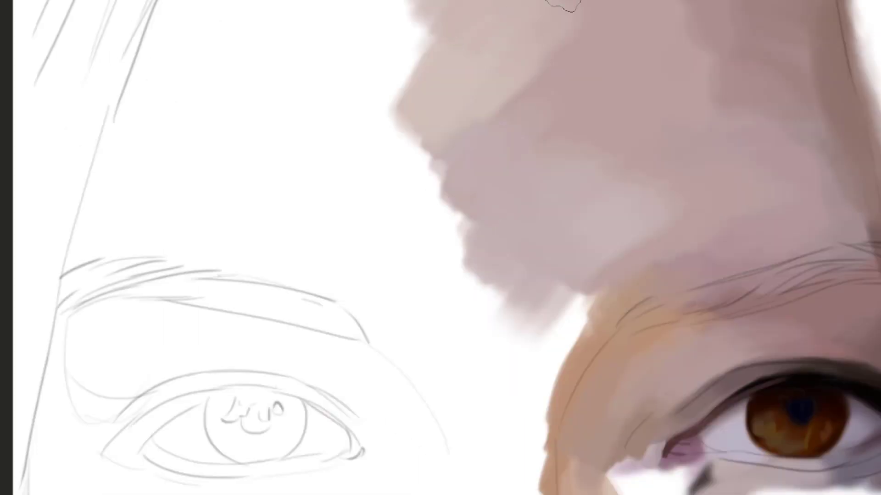
Extend the light beige down the mid-forehead toward the brows and soften its transition into the dusty pink
left_click_drag(476, 87, 456, 30)
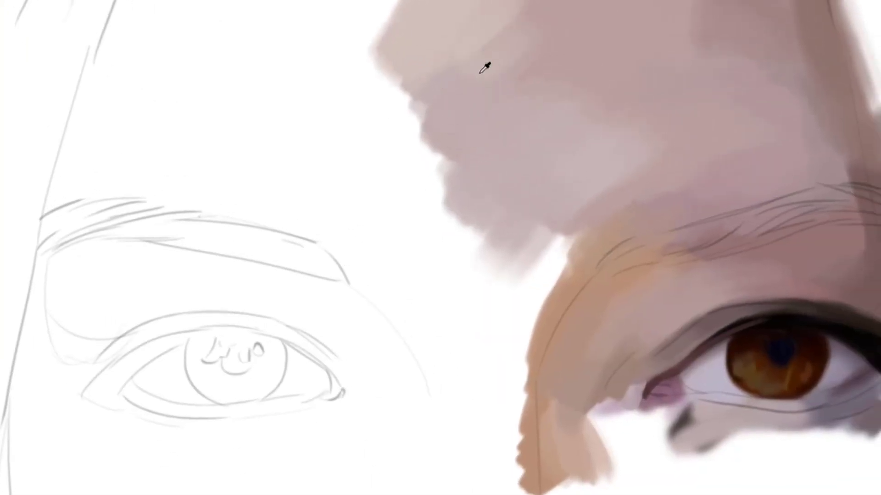
mouse_move(477, 73)
left_mouse_down()
mouse_move(375, 187)
mouse_move(472, 60)
mouse_move(444, 49)
mouse_move(374, 155)
left_mouse_up()
mouse_move(503, 148)
left_mouse_down()
mouse_move(570, 49)
mouse_move(474, 47)
mouse_move(493, 61)
left_mouse_up()
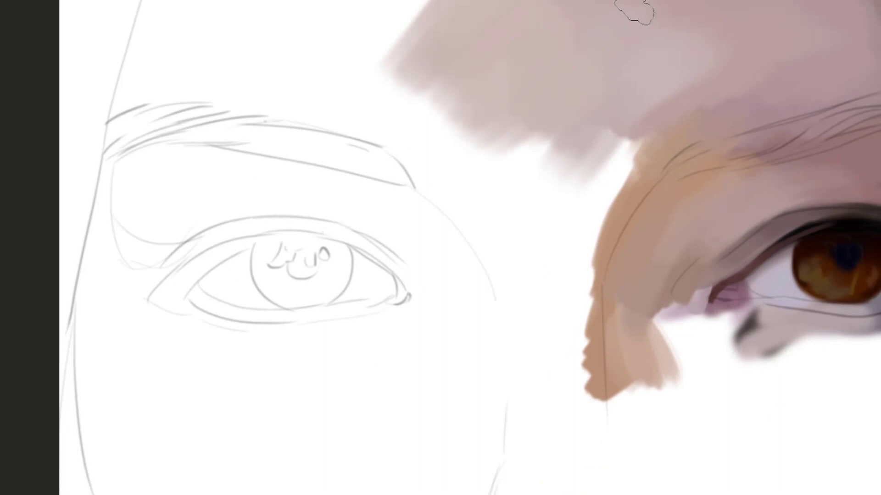
left_click_drag(634, 11, 517, 111)
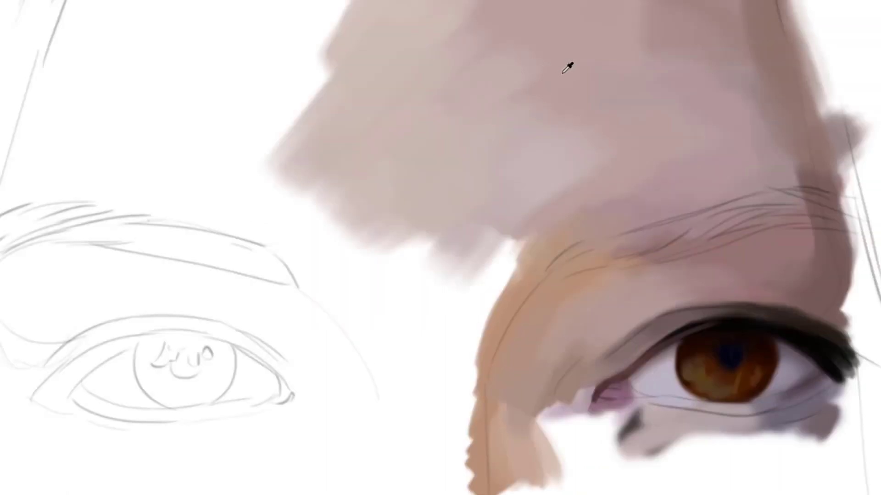
left_click(470, 106, "alt")
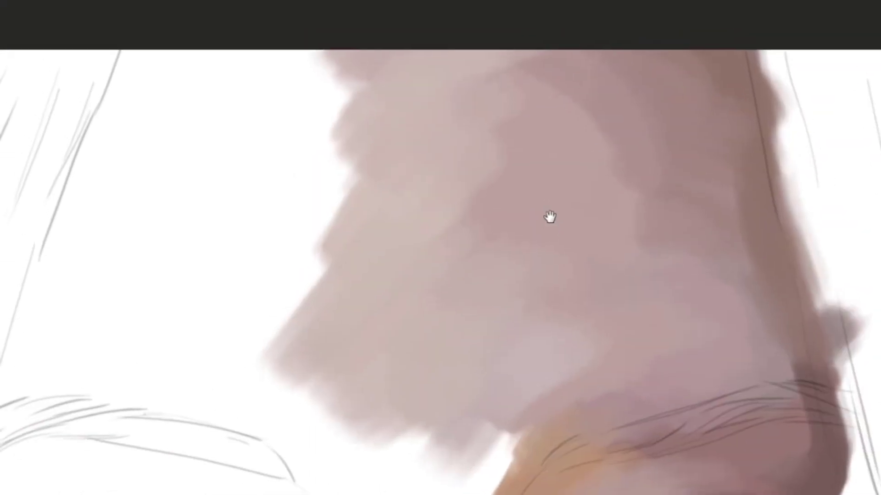
Block in warm brown down the painted side of the nose and lighter peachy tan over the nostril below it
mouse_move(510, 274)
left_mouse_down()
mouse_move(575, 69)
mouse_move(501, 240)
mouse_move(516, 209)
mouse_move(514, 103)
left_mouse_up()
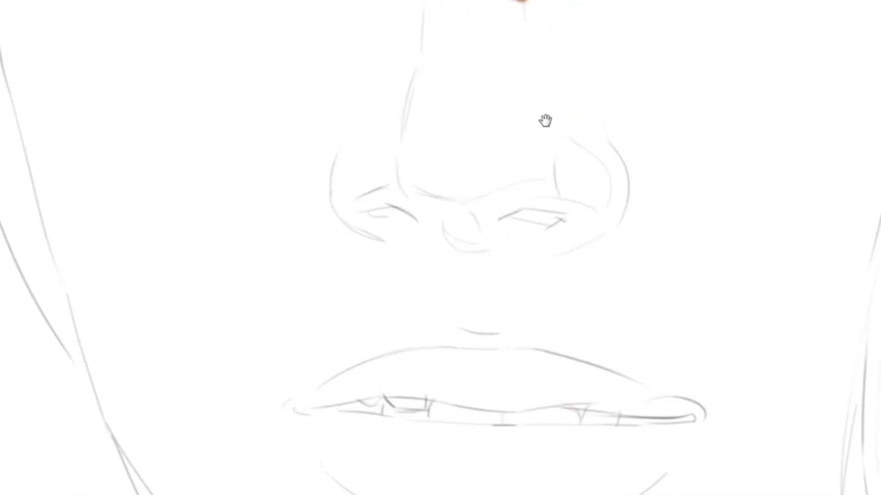
mouse_move(562, 62)
left_mouse_down()
mouse_move(519, 104)
mouse_move(513, 97)
left_mouse_up()
key("ctrl+z")
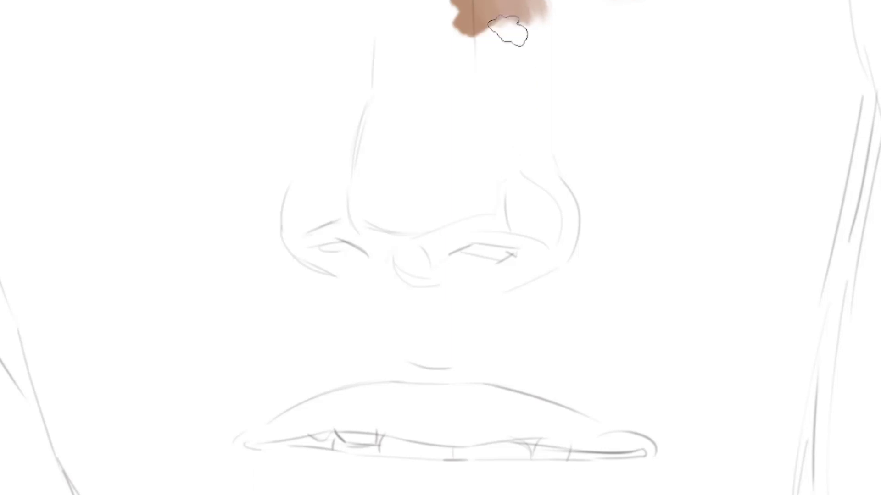
mouse_move(509, 31)
left_mouse_down()
mouse_move(548, 97)
mouse_move(479, 190)
left_mouse_up()
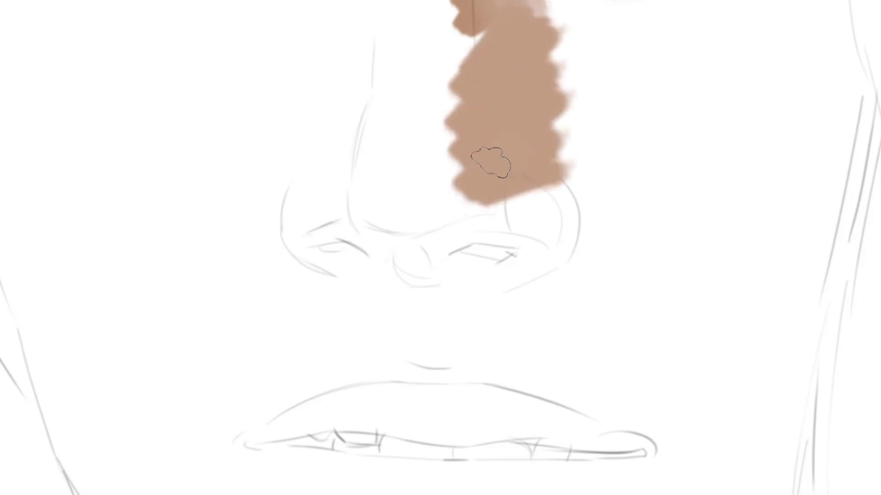
mouse_move(491, 161)
left_mouse_down()
mouse_move(515, 173)
mouse_move(490, 184)
mouse_move(471, 245)
mouse_move(454, 249)
left_mouse_up()
left_click(476, 200, "alt")
mouse_move(511, 241)
left_mouse_down()
mouse_move(476, 297)
mouse_move(552, 191)
mouse_move(579, 247)
left_mouse_up()
mouse_move(472, 154)
left_mouse_down()
mouse_move(572, 176)
mouse_move(591, 127)
left_mouse_up()
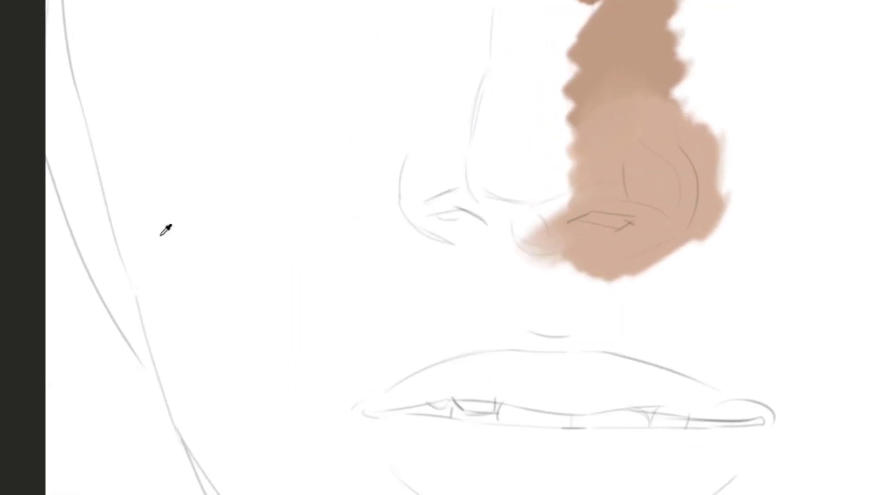
Paint a pale pink highlight beside the nose tip and blend it upward into the tan with sampled tones
left_click_drag(574, 171, 571, 199)
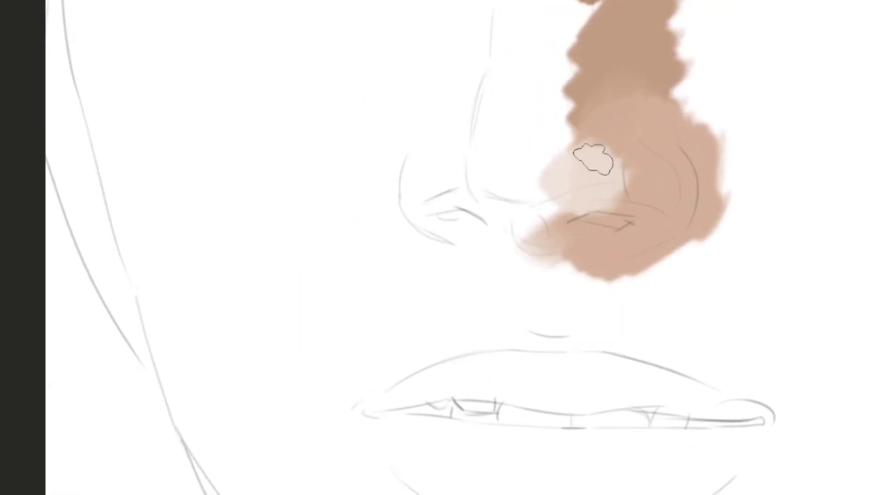
left_click(601, 150, "alt")
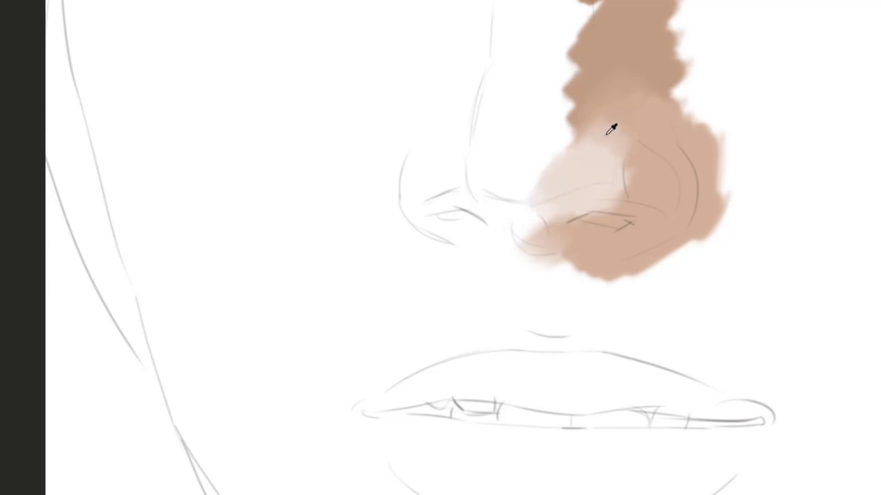
left_click(612, 126, "alt")
left_click_drag(616, 121, 582, 152)
left_click(566, 196, "alt")
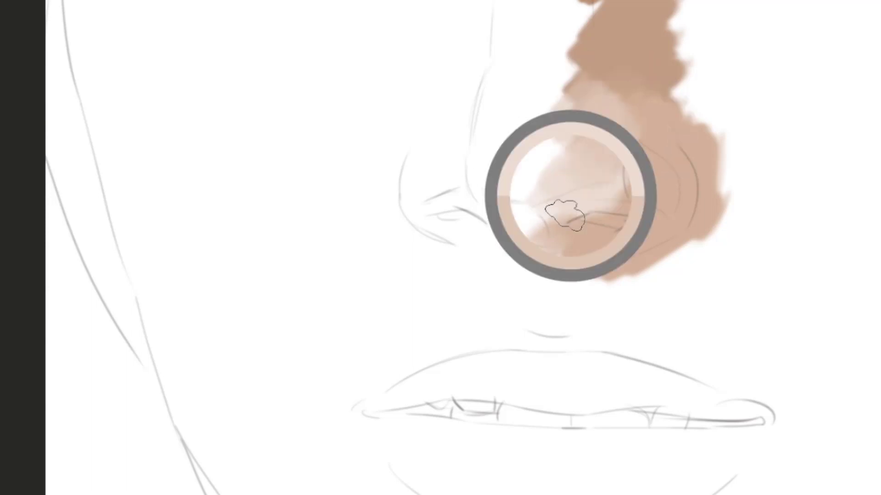
Block in reddish brown across both nostrils and the nose's underside, with dusty mauve down to the upper lip
left_click_drag(555, 229, 509, 266)
mouse_move(550, 243)
left_mouse_down()
mouse_move(521, 252)
mouse_move(560, 224)
mouse_move(621, 222)
mouse_move(524, 233)
mouse_move(494, 220)
mouse_move(436, 223)
mouse_move(510, 243)
mouse_move(496, 249)
mouse_move(531, 229)
mouse_move(502, 235)
mouse_move(573, 266)
left_mouse_up()
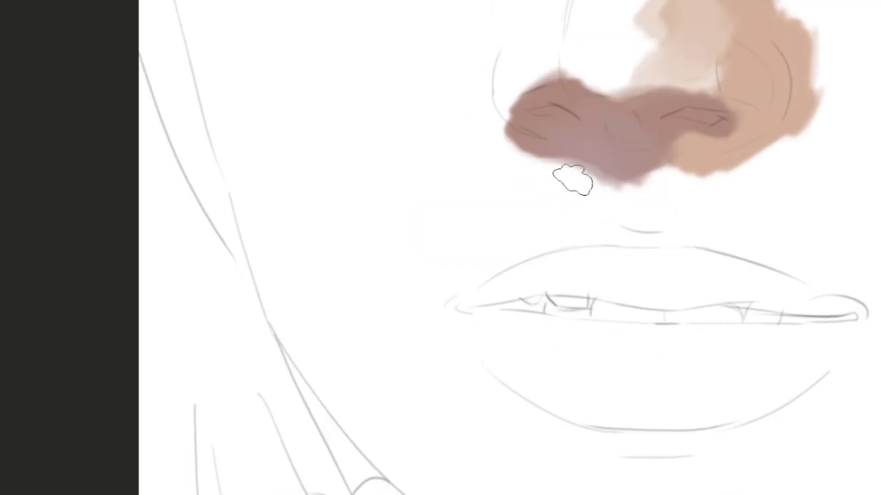
mouse_move(572, 180)
left_mouse_down()
mouse_move(539, 209)
mouse_move(615, 194)
mouse_move(521, 254)
mouse_move(606, 185)
mouse_move(582, 241)
mouse_move(535, 202)
left_mouse_up()
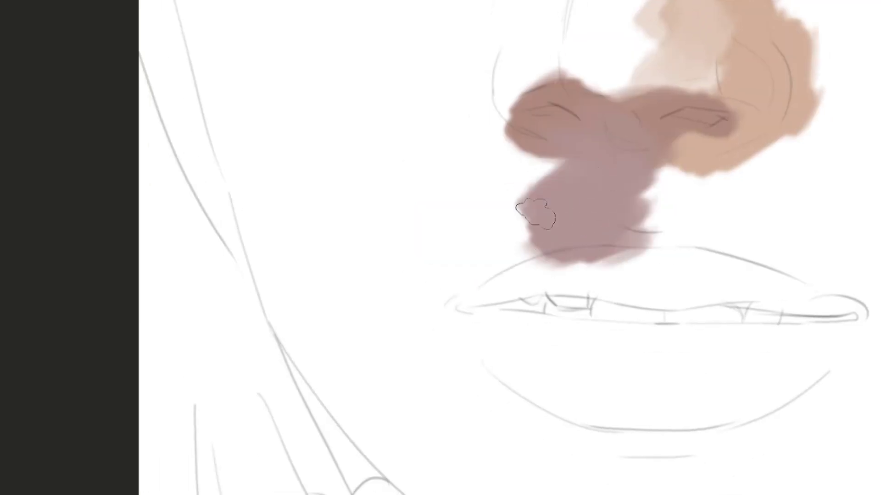
Extend the dusty mauve around the far nostril and up over its wing
mouse_move(569, 167)
left_mouse_down()
mouse_move(509, 156)
mouse_move(495, 138)
mouse_move(463, 174)
left_mouse_up()
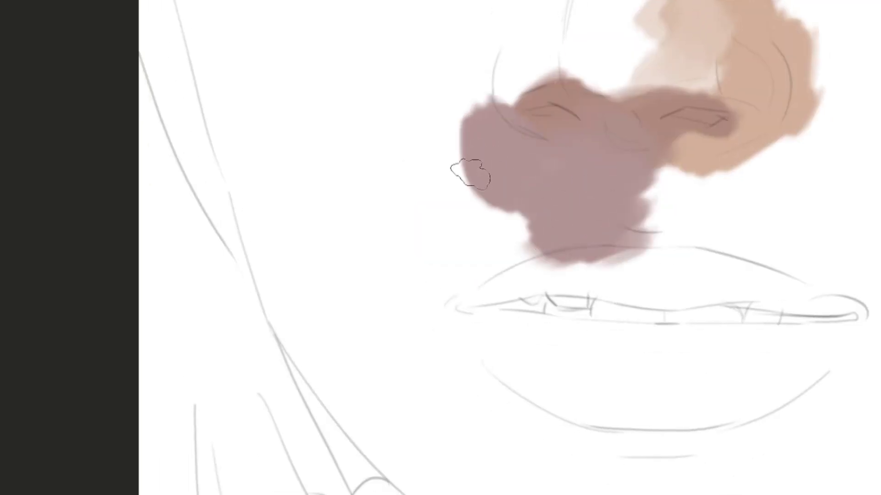
left_click_drag(518, 142, 510, 209)
mouse_move(504, 165)
left_mouse_down()
mouse_move(490, 154)
mouse_move(472, 161)
mouse_move(532, 76)
left_mouse_up()
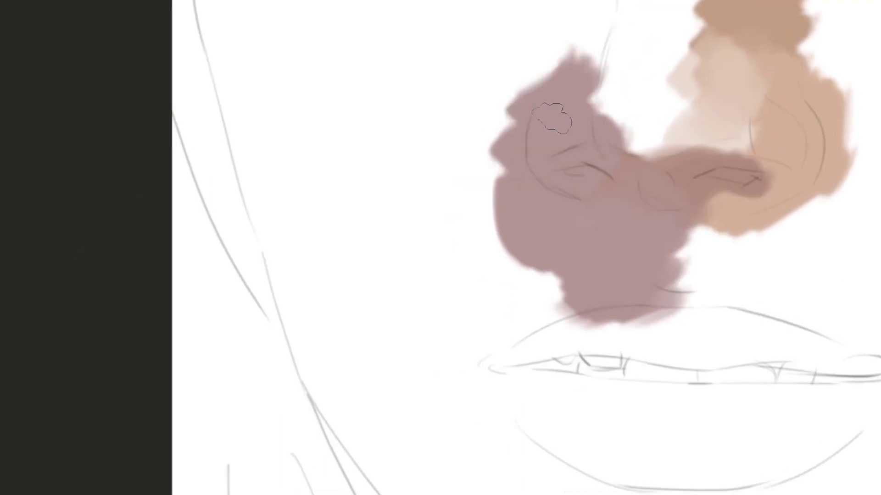
Add a light grey highlight over the far nostril wing and toward the nose tip, undoing the unwanted strokes
left_click_drag(552, 119, 543, 154)
mouse_move(600, 87)
left_mouse_down()
mouse_move(585, 125)
mouse_move(610, 90)
left_mouse_up()
key("ctrl+z")
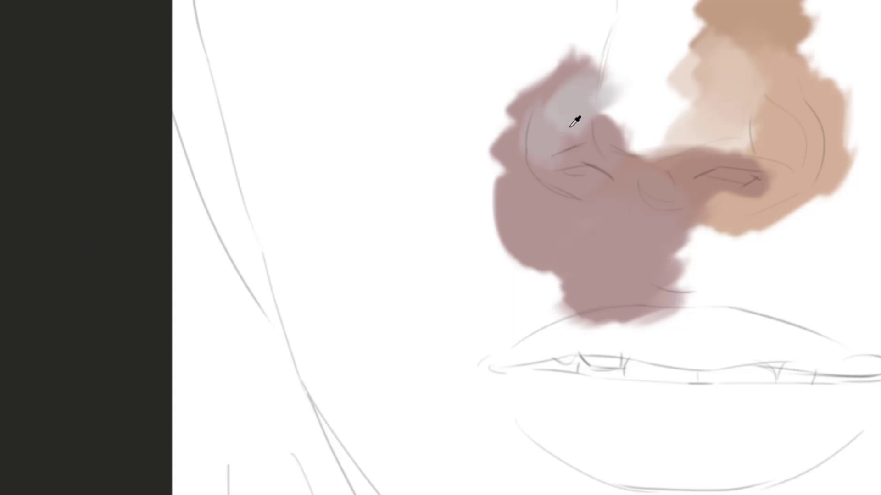
left_click(570, 127, "alt")
mouse_move(543, 146)
left_mouse_down()
mouse_move(578, 110)
mouse_move(614, 110)
left_mouse_up()
mouse_move(617, 63)
left_mouse_down()
mouse_move(593, 110)
mouse_move(644, 148)
left_mouse_up()
key("ctrl+z")
Carry the light greyish mauve from the far nostril wing up the side of the nose
mouse_move(583, 115)
left_mouse_down()
mouse_move(596, 196)
mouse_move(599, 120)
mouse_move(610, 89)
left_mouse_up()
left_click(554, 182, "alt")
left_click_drag(574, 185, 592, 98)
left_click(567, 208, "alt")
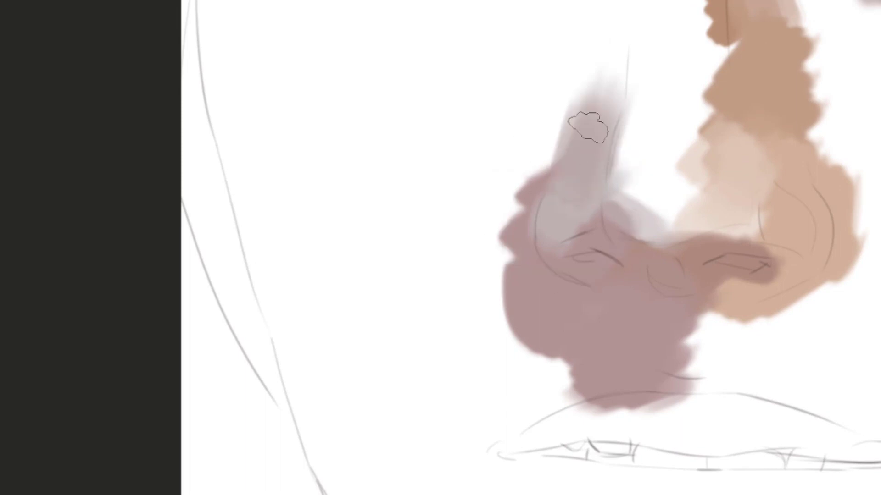
Broaden the sampled greyish mauve along the far side of the nose and out toward the cheek
left_click(594, 134, "alt")
mouse_move(544, 140)
left_mouse_down()
mouse_move(591, 99)
mouse_move(521, 154)
left_mouse_up()
mouse_move(593, 115)
left_mouse_down()
mouse_move(573, 218)
mouse_move(580, 176)
left_mouse_up()
mouse_move(580, 148)
left_mouse_down()
mouse_move(586, 310)
mouse_move(570, 281)
mouse_move(576, 150)
mouse_move(522, 148)
left_mouse_up()
mouse_move(551, 160)
left_mouse_down()
mouse_move(517, 209)
mouse_move(470, 143)
left_mouse_up()
Blend sampled mauve and grey tones above the far nostril, carrying the mauve up into the grey side of the nose
left_click(523, 263, "alt")
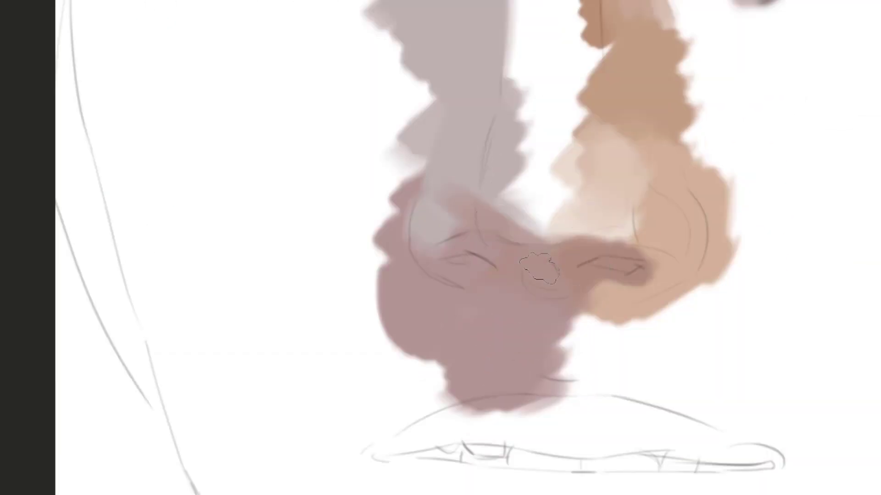
mouse_move(526, 237)
left_mouse_down()
mouse_move(465, 207)
mouse_move(463, 183)
mouse_move(442, 199)
left_mouse_up()
left_click(481, 227, "alt")
left_click(472, 134, "alt")
left_click_drag(477, 157, 590, 133)
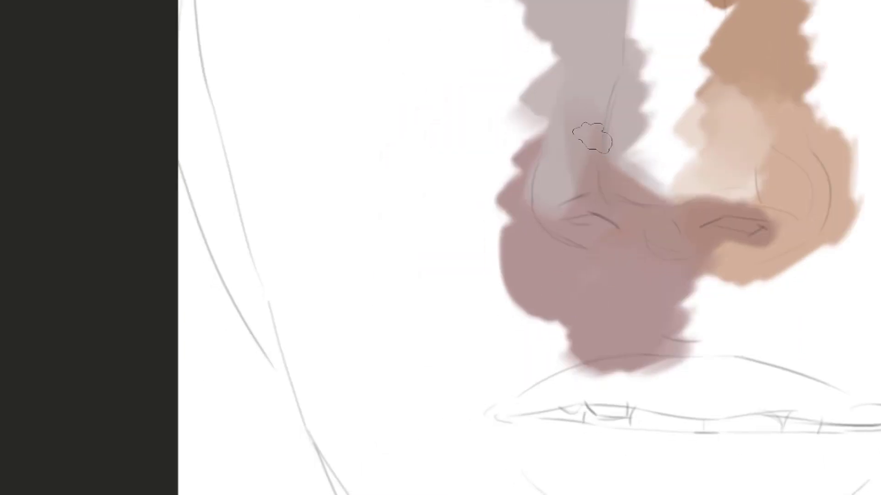
left_click_drag(583, 230, 650, 180)
left_click(592, 201, "alt")
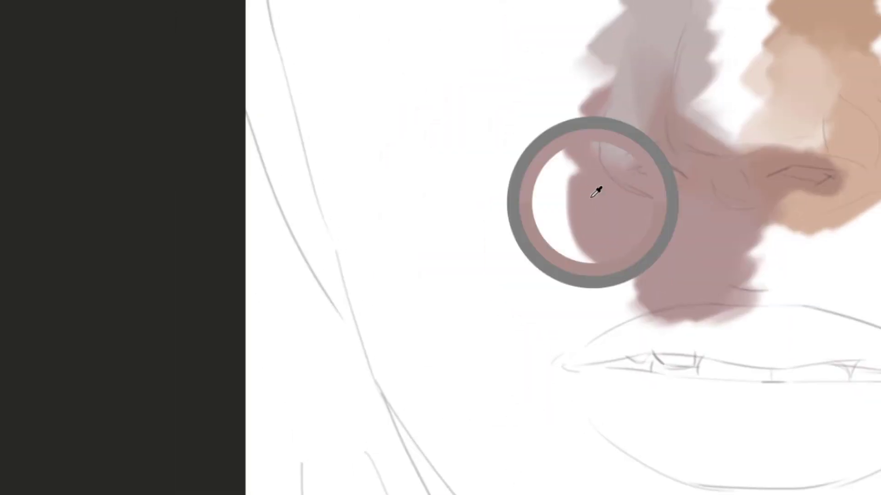
Paint greyish mauve strokes from beside the far nostril wing out onto the cheek
left_click_drag(523, 234, 593, 192)
mouse_move(512, 213)
left_mouse_down()
mouse_move(575, 166)
mouse_move(568, 160)
mouse_move(505, 236)
mouse_move(509, 257)
left_mouse_up()
left_click(617, 130, "alt")
left_click_drag(578, 183, 550, 87)
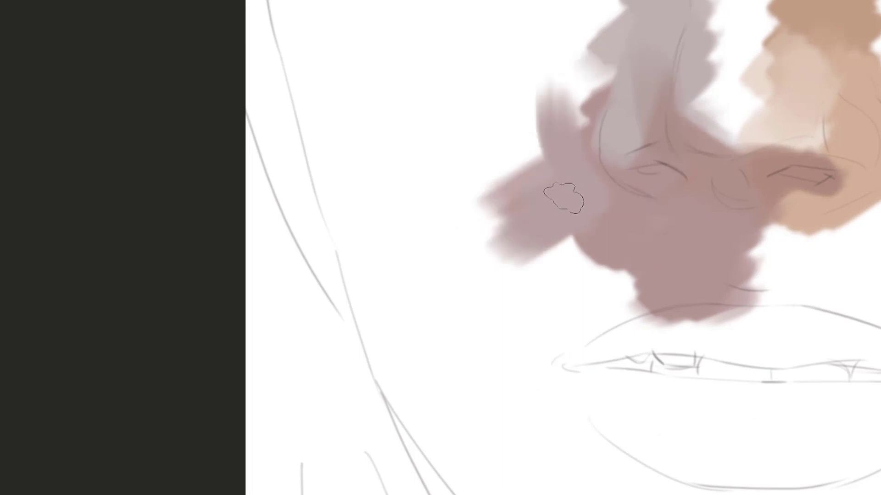
mouse_move(580, 182)
left_mouse_down()
mouse_move(556, 83)
mouse_move(570, 148)
mouse_move(564, 186)
left_mouse_up()
mouse_move(606, 206)
left_mouse_down()
mouse_move(636, 227)
mouse_move(587, 180)
mouse_move(505, 228)
left_mouse_up()
left_click_drag(573, 202, 509, 230)
mouse_move(582, 212)
left_mouse_down()
mouse_move(570, 155)
mouse_move(517, 191)
left_mouse_up()
Fill the area between the far nostril, cheek and upper lip with overlapping greyish mauve strokes
left_click_drag(580, 156, 520, 202)
left_click_drag(585, 173, 553, 183)
left_click_drag(631, 175, 541, 166)
mouse_move(522, 161)
left_mouse_down()
mouse_move(527, 147)
mouse_move(532, 169)
left_mouse_up()
mouse_move(550, 185)
left_mouse_down()
mouse_move(574, 114)
mouse_move(568, 165)
mouse_move(542, 176)
left_mouse_up()
left_click_drag(532, 154, 539, 212)
mouse_move(590, 194)
left_mouse_down()
mouse_move(519, 168)
mouse_move(532, 167)
left_mouse_up()
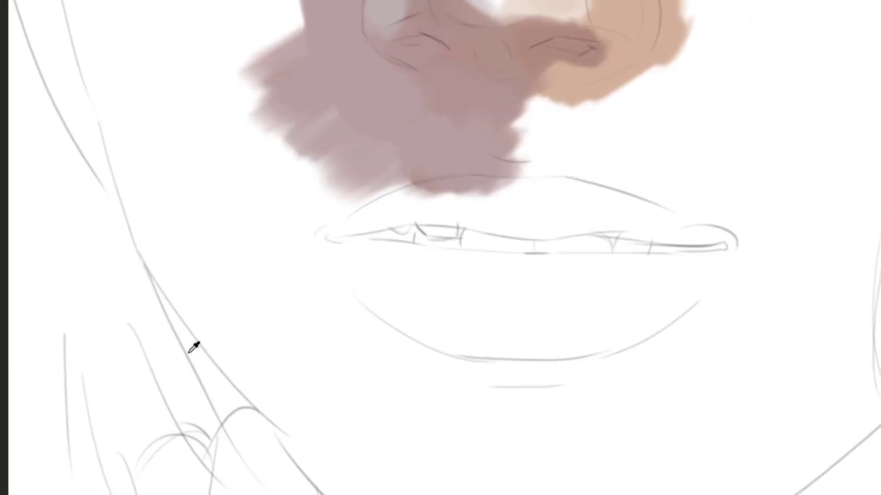
Add a light pink highlight down the philtrum and along the centre of the upper lip edge, undoing unwanted strokes
mouse_move(442, 176)
left_mouse_down()
mouse_move(466, 163)
mouse_move(466, 198)
left_mouse_up()
key("ctrl+z")
left_click_drag(476, 161, 482, 187)
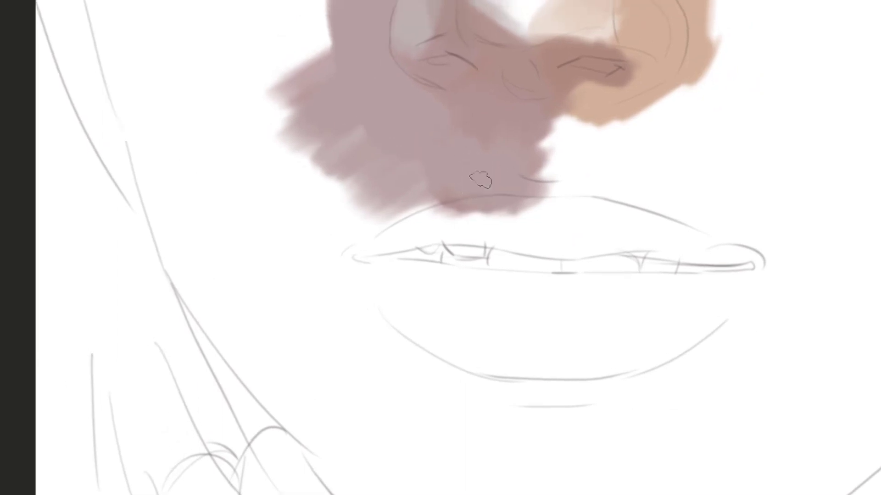
left_click_drag(477, 152, 480, 186)
key("ctrl+z")
mouse_move(560, 202)
left_mouse_down()
mouse_move(515, 180)
mouse_move(477, 181)
mouse_move(454, 152)
mouse_move(477, 169)
mouse_move(527, 161)
left_mouse_up()
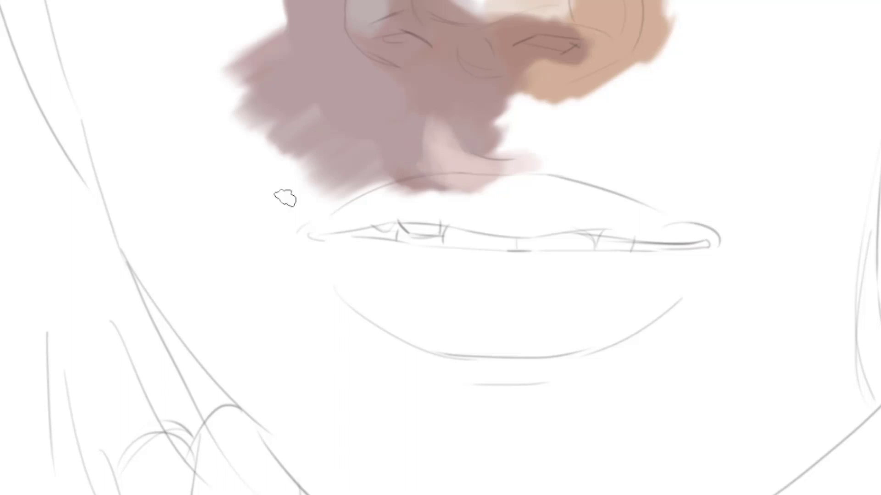
Paint a pale lilac edge along the far upper lip to the mouth corner and blend sampled mauve over it
left_click_drag(472, 196, 580, 188)
mouse_move(532, 155)
left_mouse_down()
mouse_move(460, 188)
mouse_move(516, 171)
mouse_move(442, 191)
left_mouse_up()
left_click(503, 141, "alt")
left_click_drag(502, 158, 404, 211)
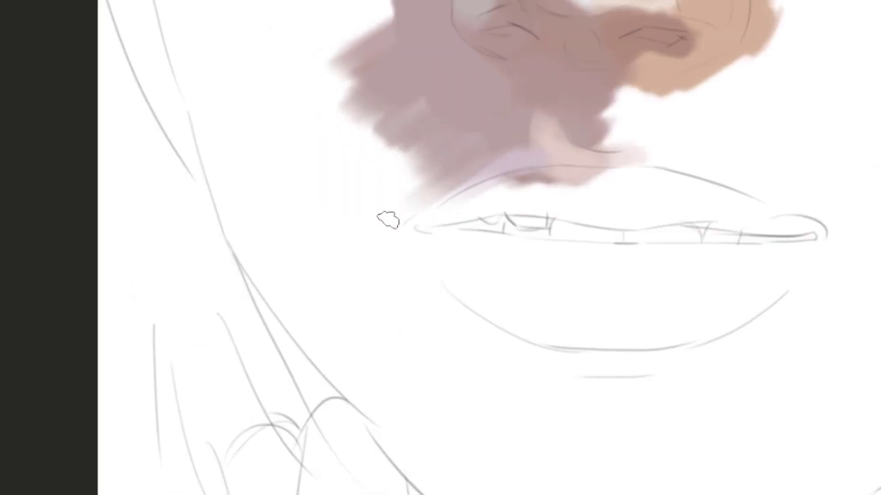
left_click_drag(549, 122, 615, 128)
left_click_drag(593, 163, 459, 226)
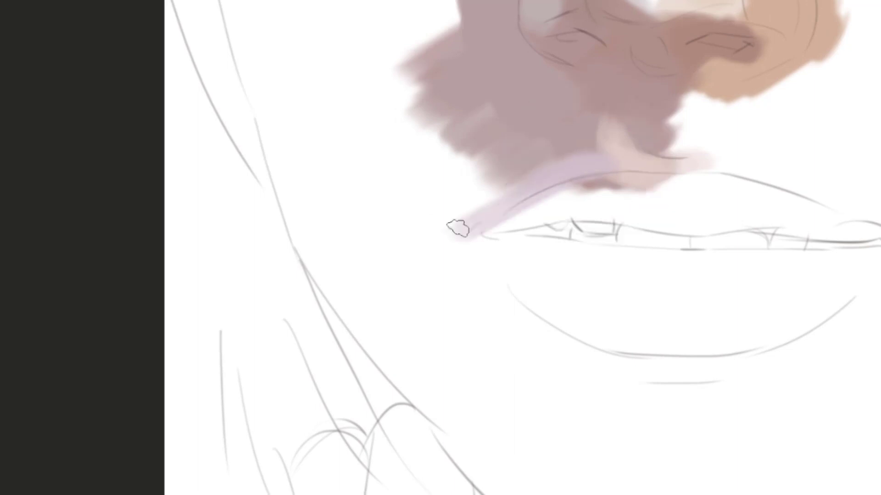
mouse_move(572, 141)
left_mouse_down()
mouse_move(535, 157)
mouse_move(587, 160)
mouse_move(440, 200)
left_mouse_up()
left_click(574, 169, "alt")
left_click(494, 180)
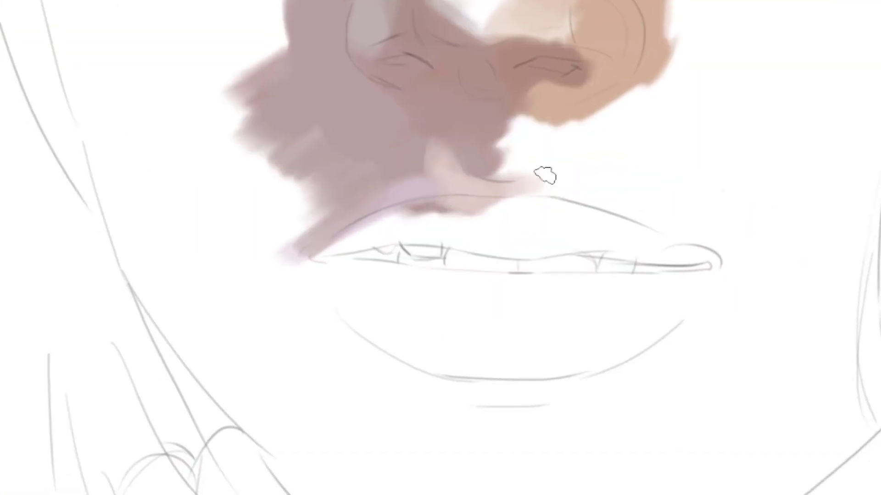
Paint pale pink along the near slope of the upper lip and up the near side of the philtrum
left_click_drag(517, 183, 605, 232)
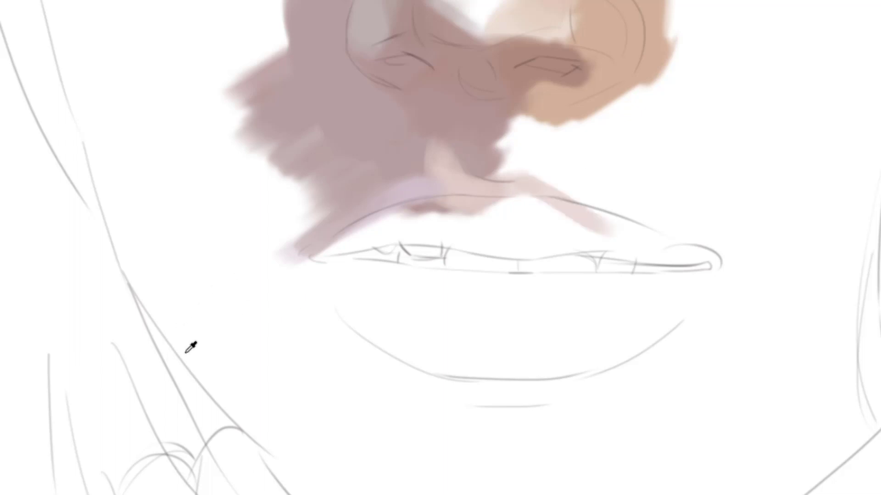
key("ctrl+z")
mouse_move(515, 201)
left_mouse_down()
mouse_move(550, 186)
mouse_move(540, 161)
left_mouse_up()
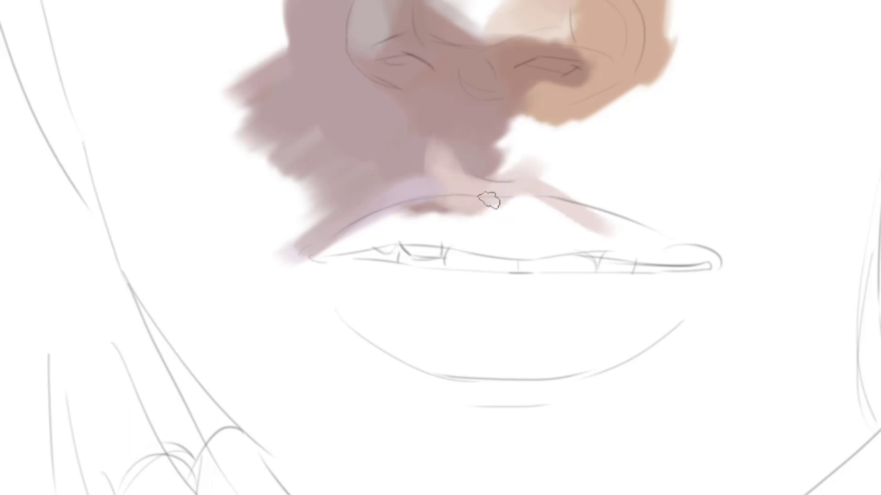
left_click_drag(510, 187, 511, 140)
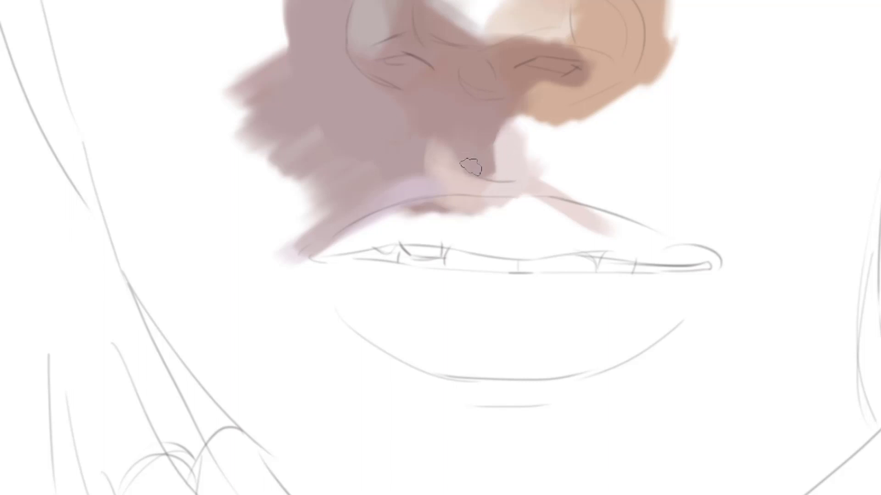
Lighten the philtrum hollow and the area beneath the nose with sampled pinkish mauve, undoing the unwanted stroke
mouse_move(471, 167)
left_mouse_down()
mouse_move(482, 159)
mouse_move(472, 167)
mouse_move(475, 138)
left_mouse_up()
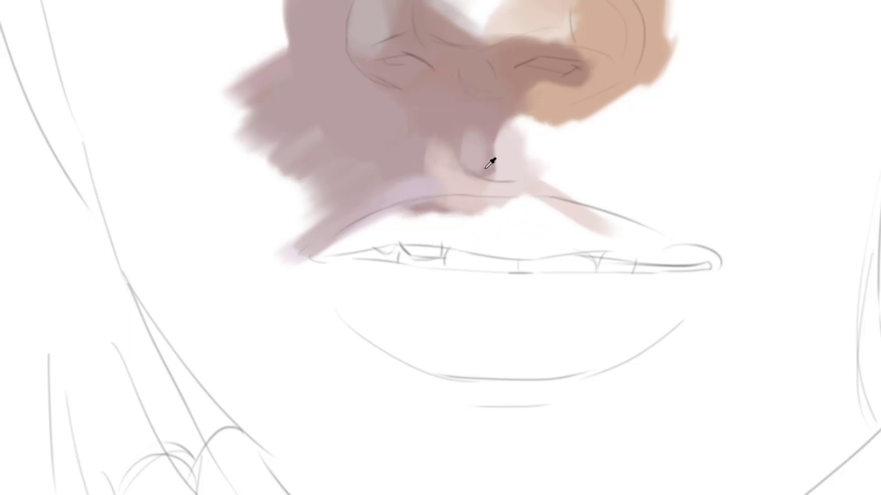
left_click(486, 168, "alt")
left_click(480, 144, "alt")
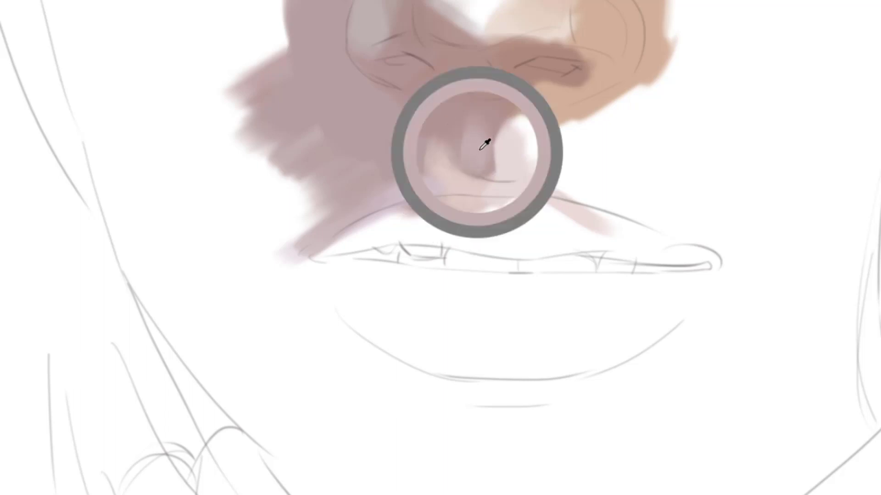
left_click_drag(472, 141, 445, 92)
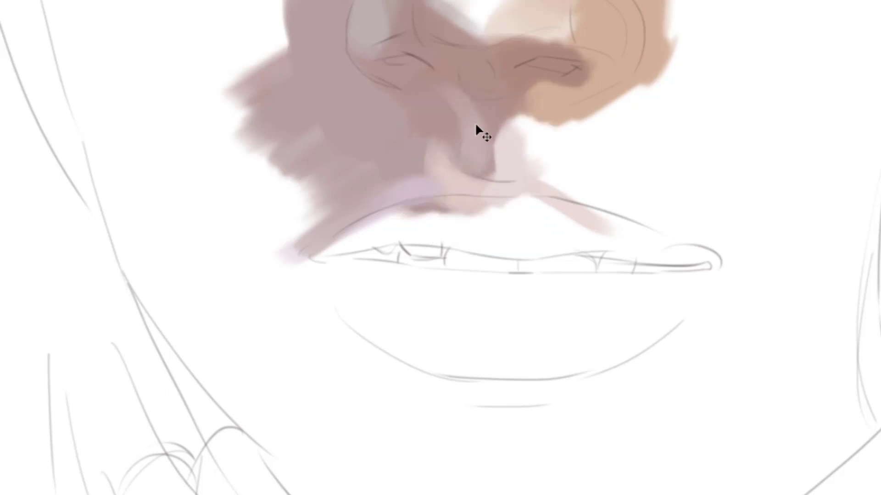
key("ctrl+z")
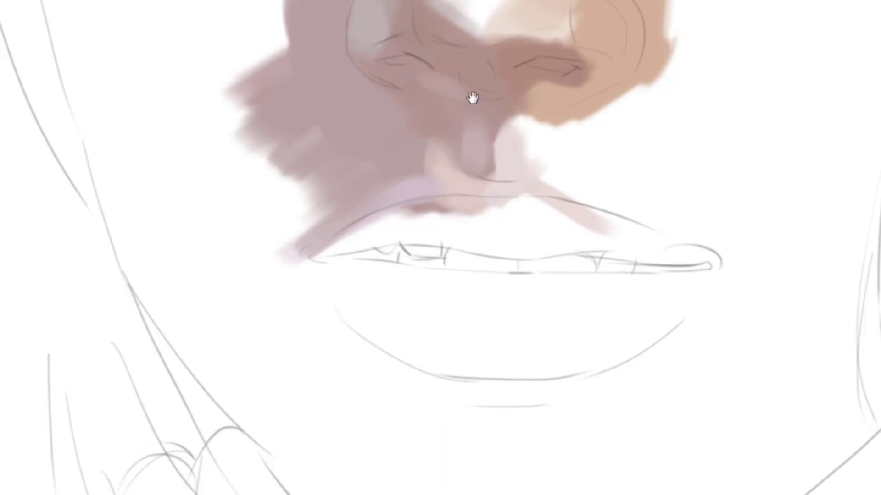
left_click_drag(473, 98, 507, 120)
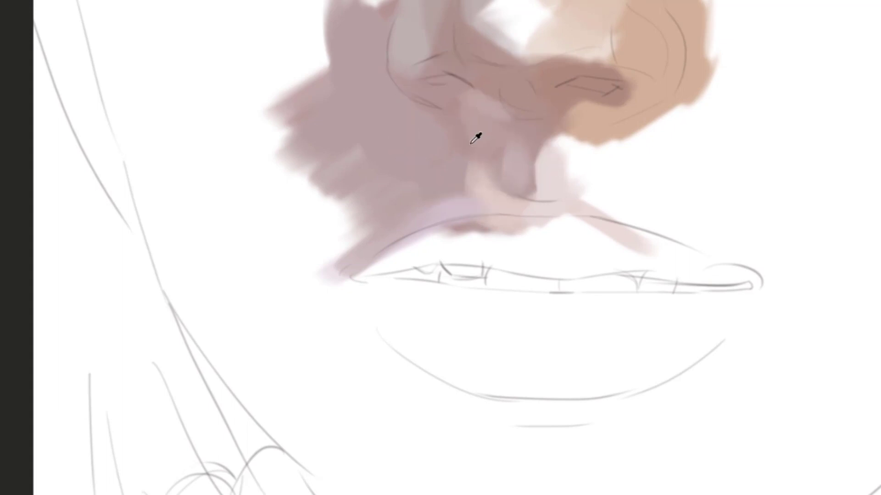
left_click(486, 114, "alt")
left_click_drag(420, 142, 491, 274)
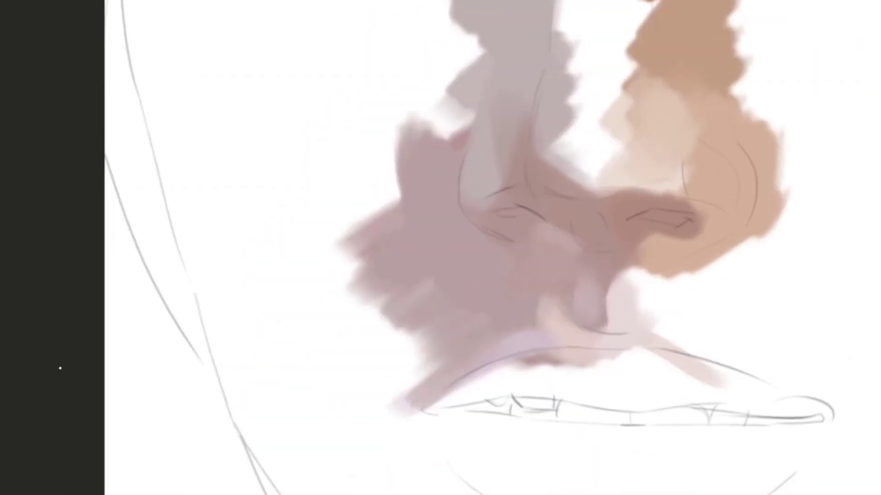
left_click_drag(629, 212, 592, 215)
left_click_drag(614, 203, 546, 246)
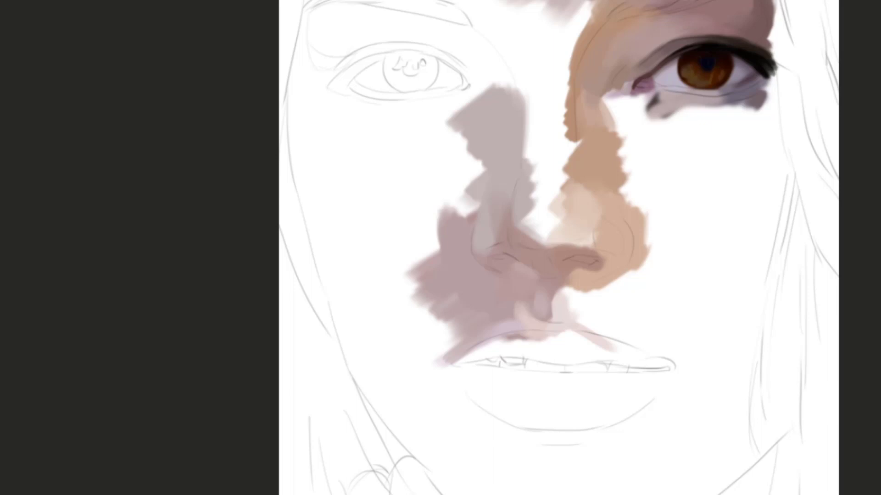
left_click_drag(507, 159, 549, 128)
left_click_drag(580, 161, 544, 136)
left_click_drag(469, 180, 483, 124)
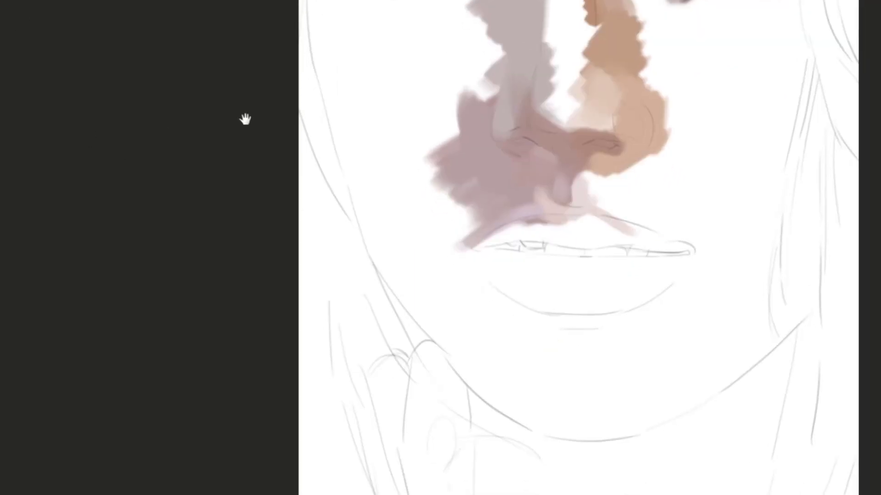
Block in a bluish grey-violet patch on the far lower cheek, from the mouth corner to the jawline
left_click_drag(506, 206, 596, 192)
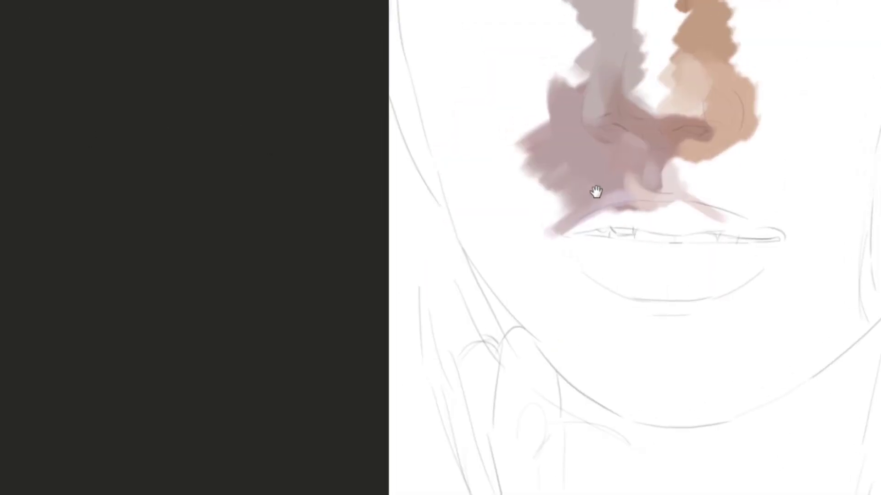
left_click_drag(556, 234, 549, 164)
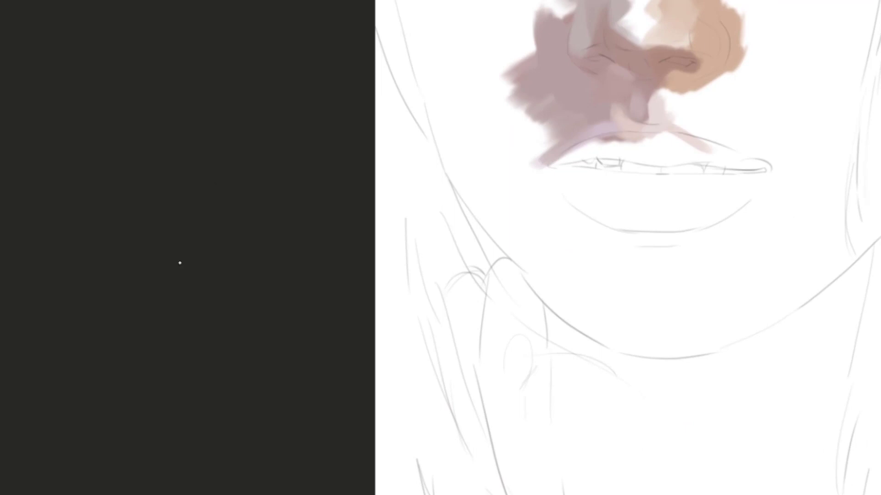
left_click_drag(480, 285, 488, 272)
left_click_drag(571, 230, 507, 289)
key("ctrl+z")
mouse_move(470, 239)
left_mouse_down()
mouse_move(438, 320)
mouse_move(441, 261)
mouse_move(462, 285)
mouse_move(452, 314)
mouse_move(495, 279)
mouse_move(475, 280)
mouse_move(435, 259)
mouse_move(413, 275)
left_mouse_up()
left_click(471, 286, "alt")
left_click(447, 270, "alt")
left_click_drag(435, 242, 397, 190)
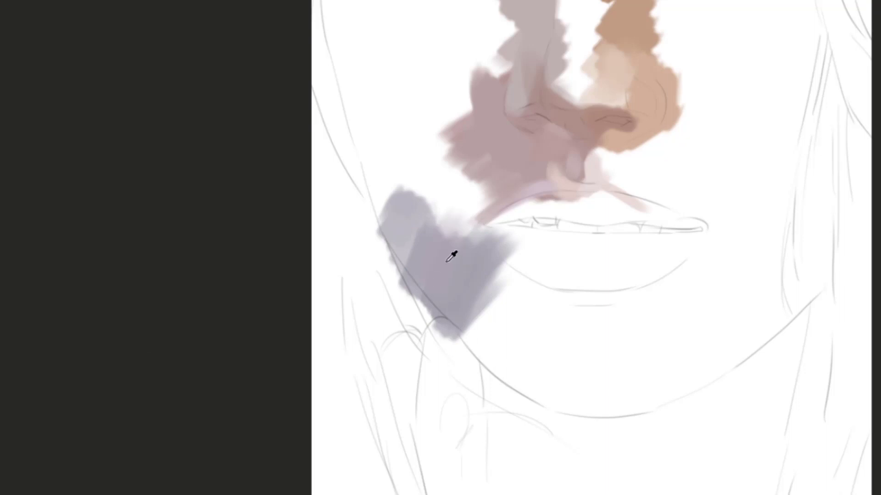
left_click_drag(416, 278, 369, 194)
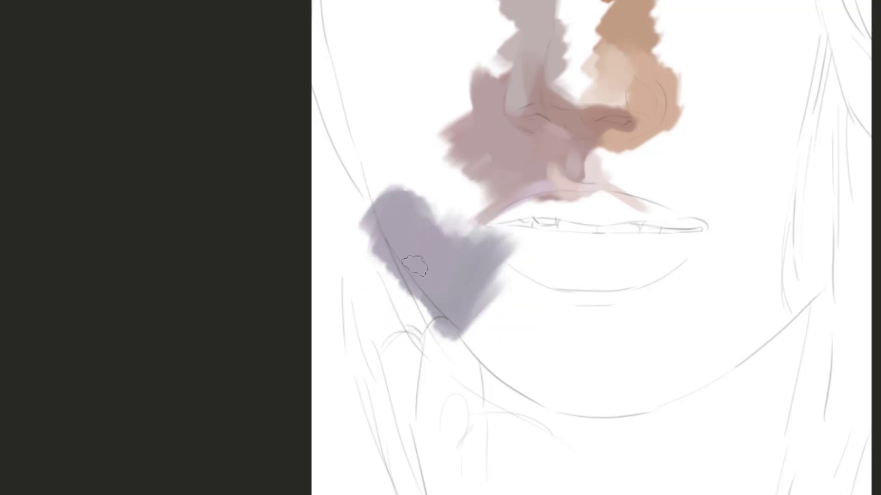
Bridge the bluish cheek patch and the mauve beside the nose with dusty pink and lilac strokes
mouse_move(428, 254)
left_mouse_down()
mouse_move(474, 242)
mouse_move(449, 264)
mouse_move(426, 240)
mouse_move(466, 210)
mouse_move(466, 223)
mouse_move(504, 186)
mouse_move(486, 177)
mouse_move(485, 153)
left_mouse_up()
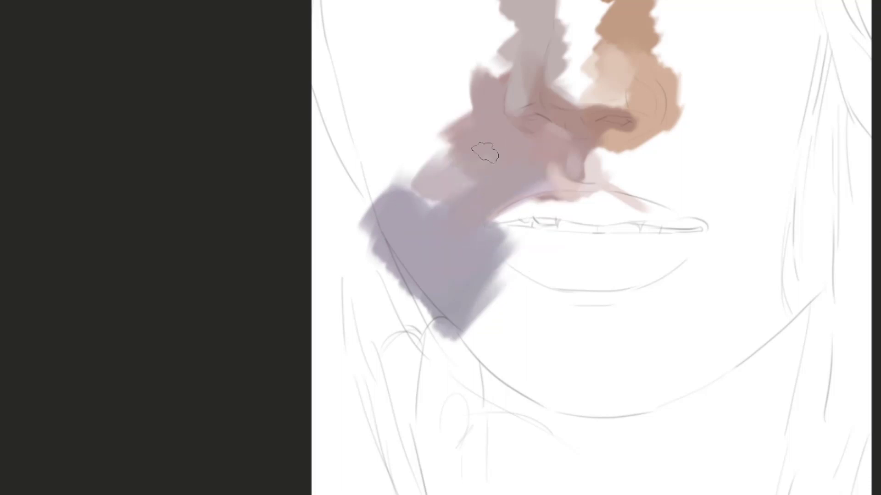
mouse_move(453, 226)
left_mouse_down()
mouse_move(411, 205)
mouse_move(415, 156)
left_mouse_up()
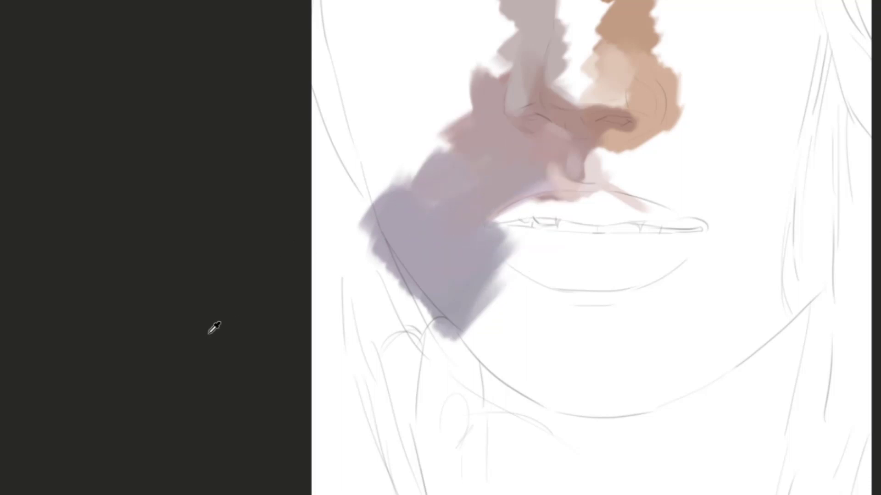
mouse_move(498, 208)
left_mouse_down()
mouse_move(530, 184)
mouse_move(469, 226)
mouse_move(494, 196)
mouse_move(441, 221)
left_mouse_up()
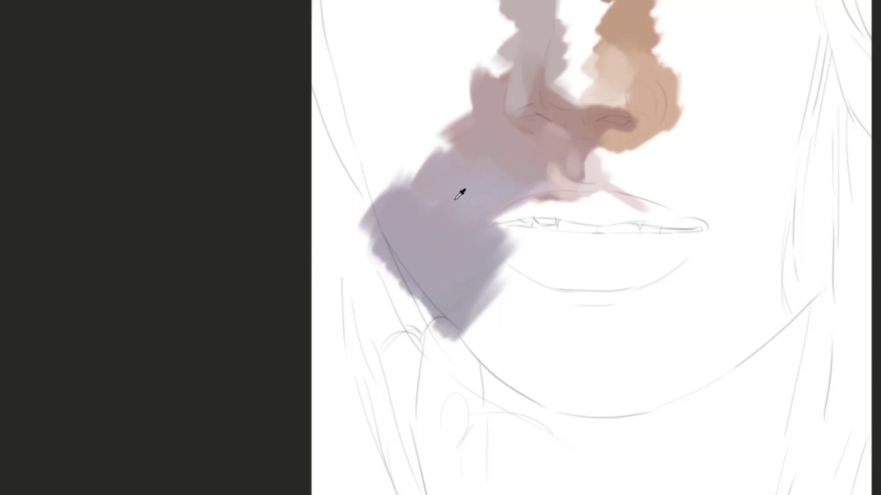
mouse_move(503, 143)
left_mouse_down()
mouse_move(517, 195)
mouse_move(491, 168)
mouse_move(440, 186)
left_mouse_up()
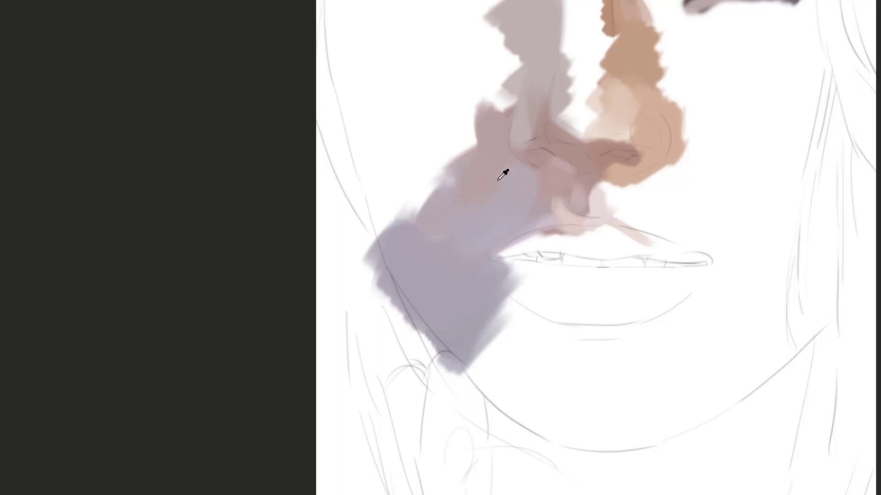
Paint pale lavender beside the far nostril wing and blend it into the cheek with sampled tones
left_click(502, 178)
left_click(517, 191, "alt")
mouse_move(462, 95)
left_mouse_down()
mouse_move(470, 138)
mouse_move(545, 177)
mouse_move(544, 195)
left_mouse_up()
mouse_move(529, 139)
left_mouse_down()
mouse_move(528, 205)
mouse_move(502, 124)
mouse_move(521, 214)
left_mouse_up()
left_click(525, 187, "alt")
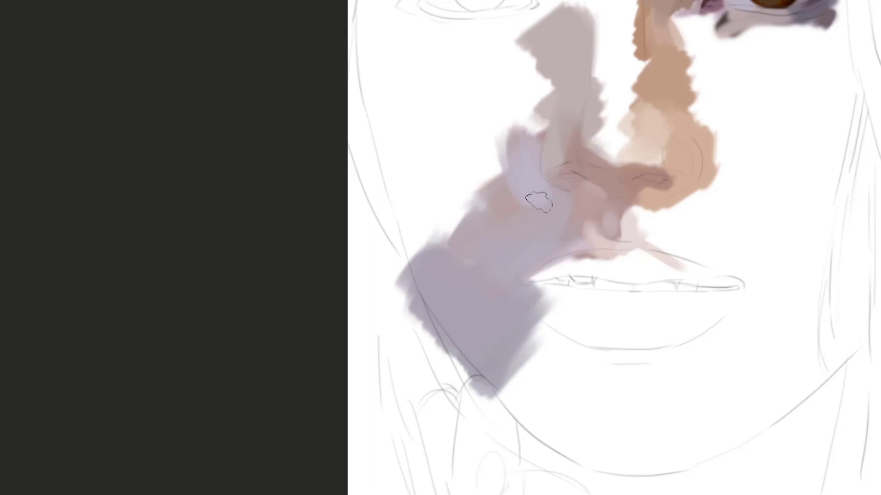
left_click(546, 194, "alt")
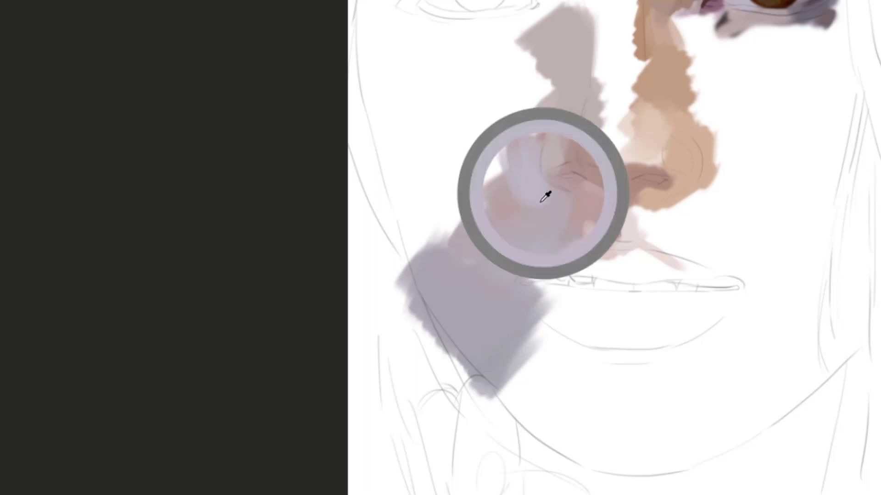
left_click(508, 202, "alt")
mouse_move(521, 185)
left_mouse_down()
mouse_move(496, 206)
mouse_move(491, 179)
mouse_move(506, 225)
left_mouse_up()
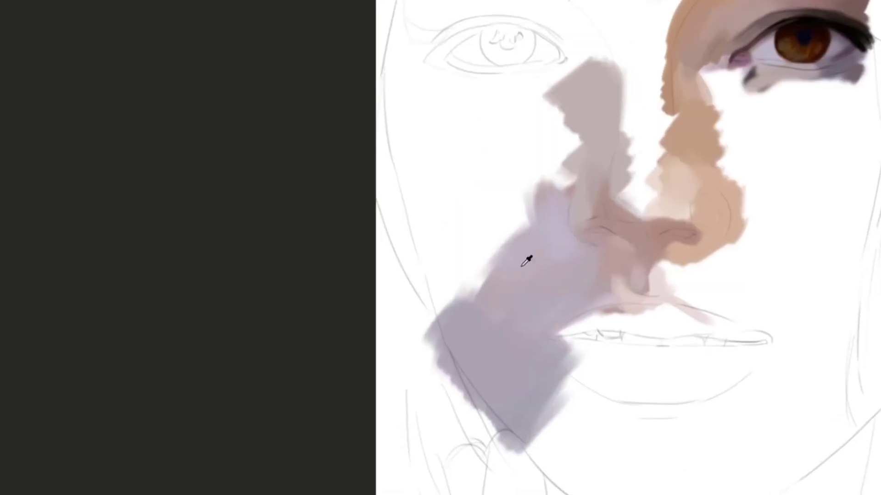
Extend the greyish mauve across the far cheek past the face outline, undoing the unwanted stroke
left_click_drag(496, 274, 530, 223)
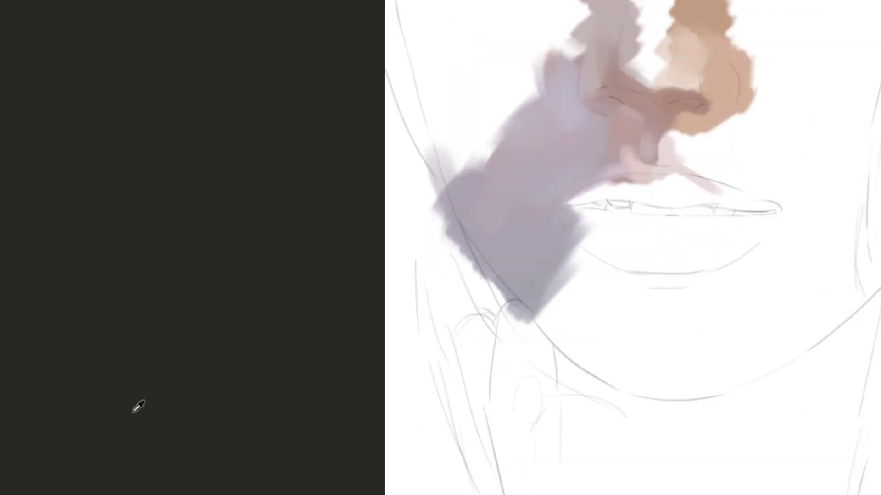
left_click_drag(472, 229, 582, 360)
key("ctrl+z")
mouse_move(498, 244)
left_mouse_down()
mouse_move(518, 282)
mouse_move(523, 362)
left_mouse_up()
left_click(520, 313)
mouse_move(522, 308)
left_mouse_down()
mouse_move(472, 295)
mouse_move(492, 305)
mouse_move(438, 310)
left_mouse_up()
left_click(541, 316, "alt")
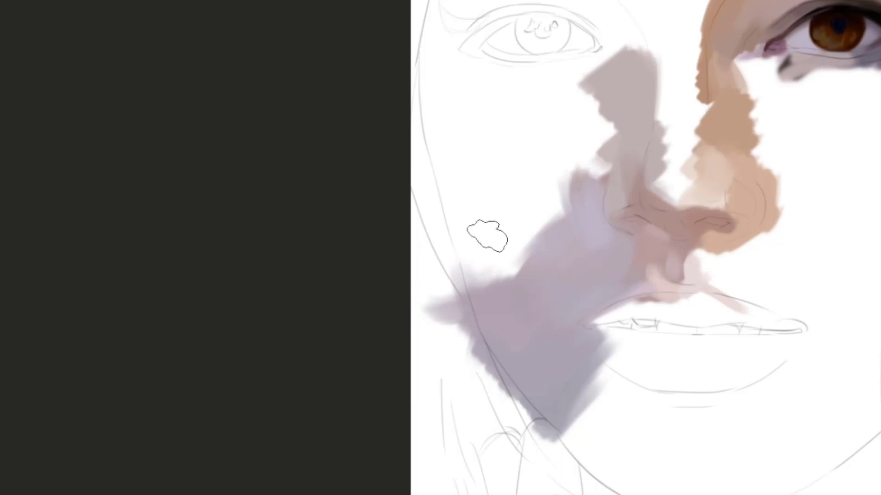
key("space")
left_click_drag(492, 208, 326, 138)
key("space")
left_click_drag(441, 154, 480, 169)
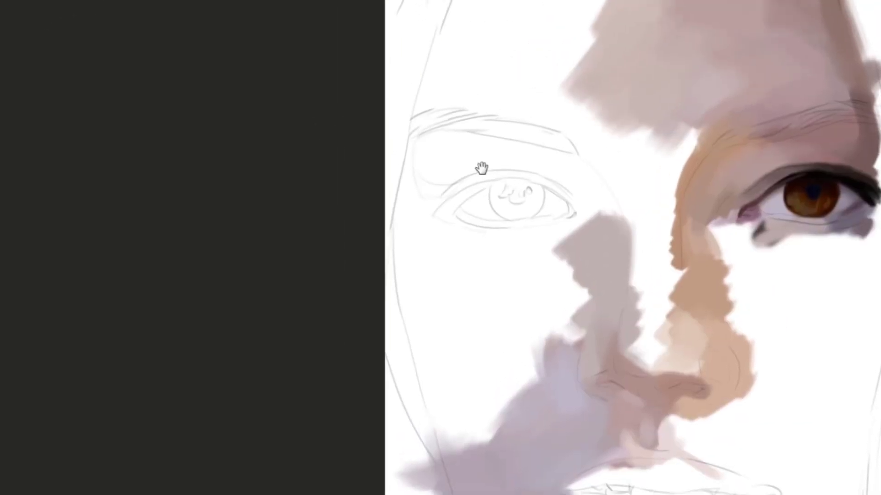
Paint a dark maroon stroke from the far temple to the outer corner of the unpainted eye
left_click_drag(387, 156, 465, 196)
key("space")
mouse_move(484, 200)
left_mouse_down()
mouse_move(478, 133)
mouse_move(456, 128)
left_mouse_up()
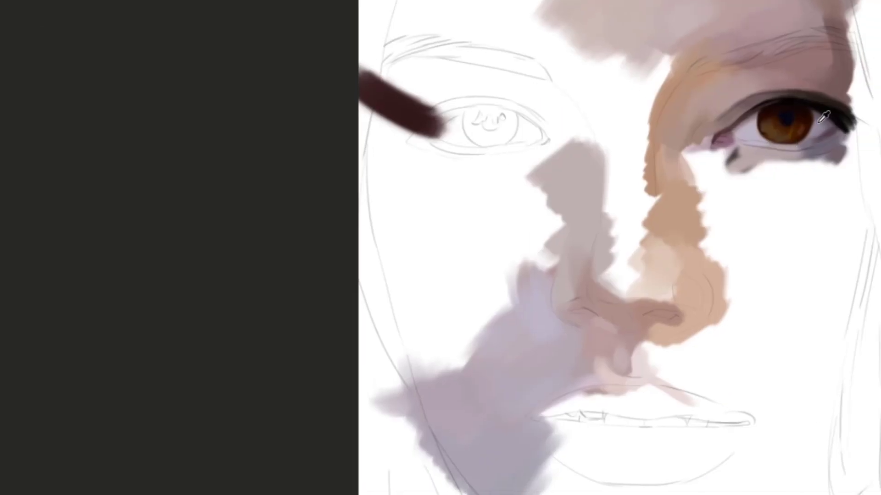
key("space")
left_click_drag(440, 165, 491, 146)
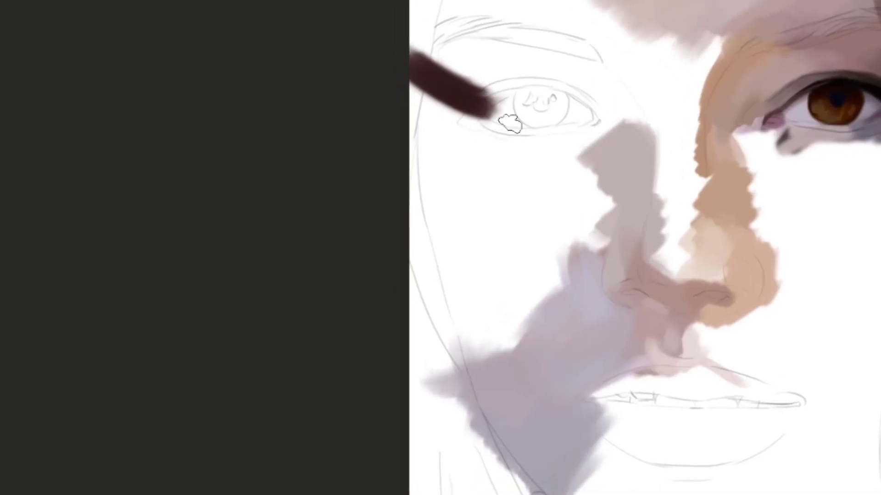
Block in the far eye and its lids with bluish grey-violet, undoing the unwanted stroke
left_click_drag(581, 112, 516, 136)
key("space")
mouse_move(554, 128)
left_mouse_down()
mouse_move(498, 151)
mouse_move(509, 148)
left_mouse_up()
key("ctrl+z")
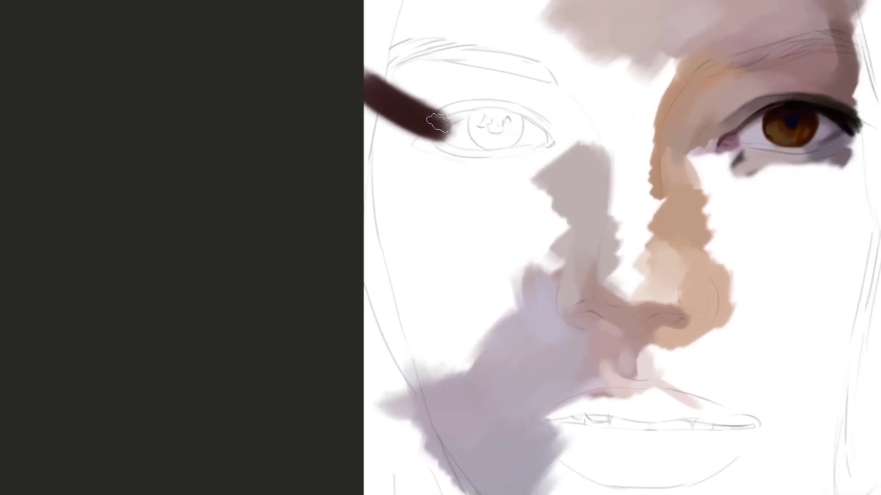
mouse_move(442, 140)
left_mouse_down()
mouse_move(460, 141)
mouse_move(479, 105)
left_mouse_up()
key("space")
mouse_move(508, 155)
left_mouse_down()
mouse_move(464, 122)
mouse_move(491, 107)
mouse_move(478, 142)
mouse_move(432, 127)
mouse_move(419, 107)
left_mouse_up()
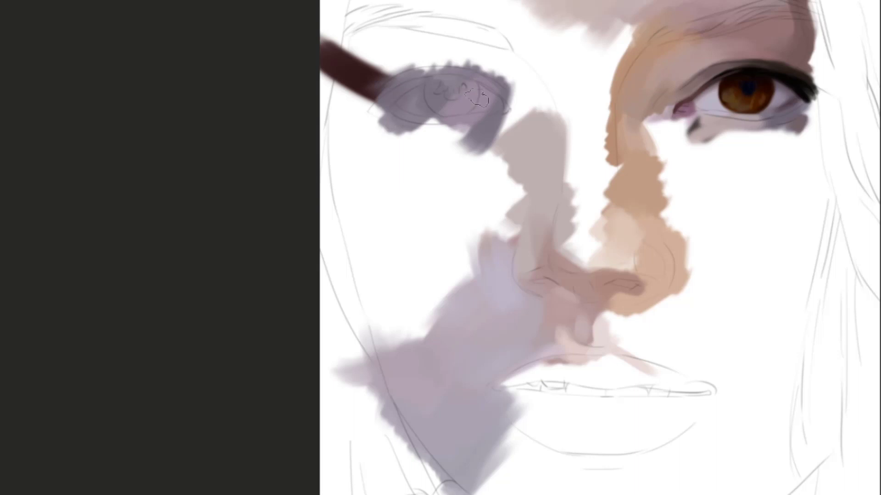
Blend lavender-grey over the far eyeball with sampled tones, towards the outer corner
left_click_drag(480, 101, 386, 104)
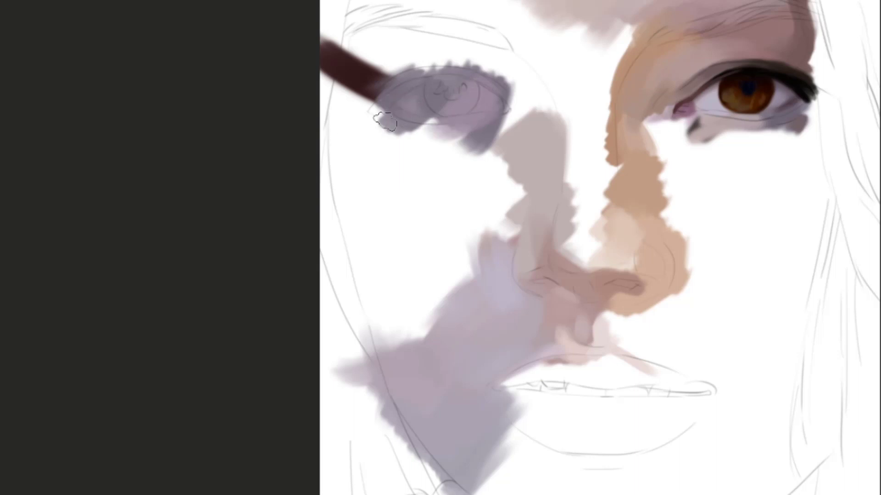
left_click(718, 94)
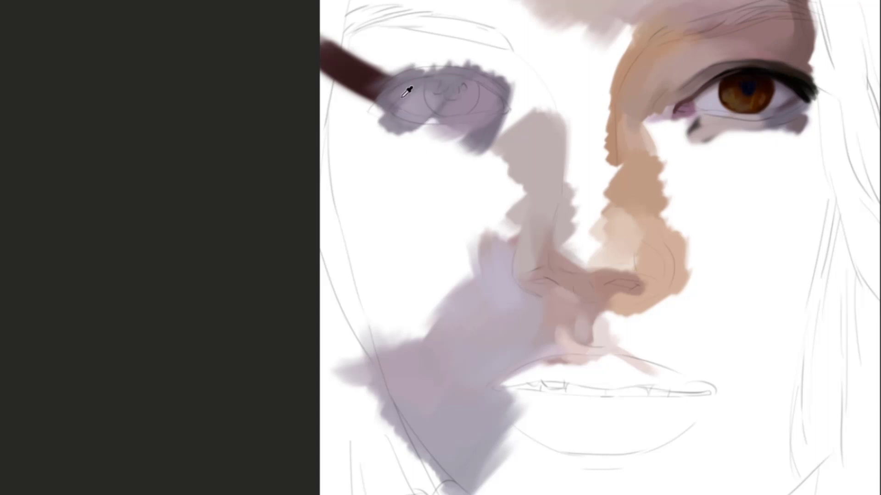
left_click(404, 94, "alt")
left_click_drag(408, 94, 387, 117)
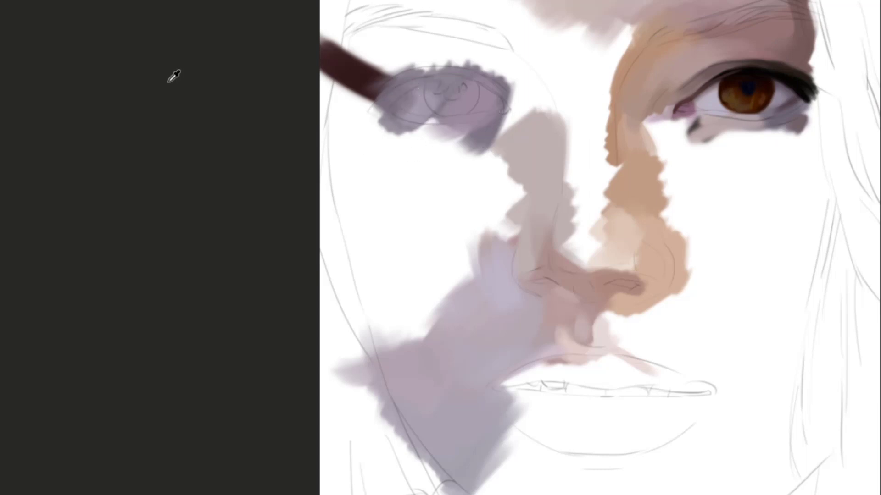
Paint dusty mauve-pink strokes under the far lower lid and along the inner upper lid, redoing unwanted strokes
left_click_drag(386, 158, 480, 147)
key("ctrl+z")
left_click_drag(404, 146, 491, 120)
left_click_drag(438, 46, 525, 102)
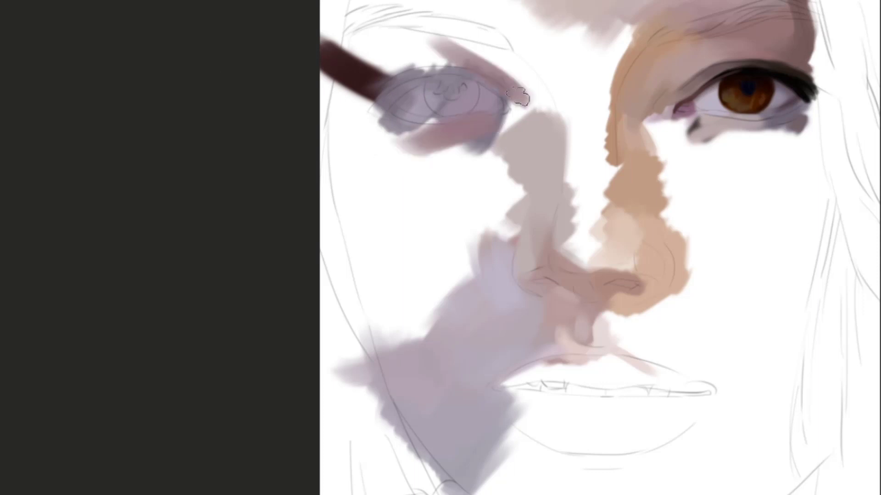
key("ctrl+z")
left_click_drag(450, 51, 528, 104)
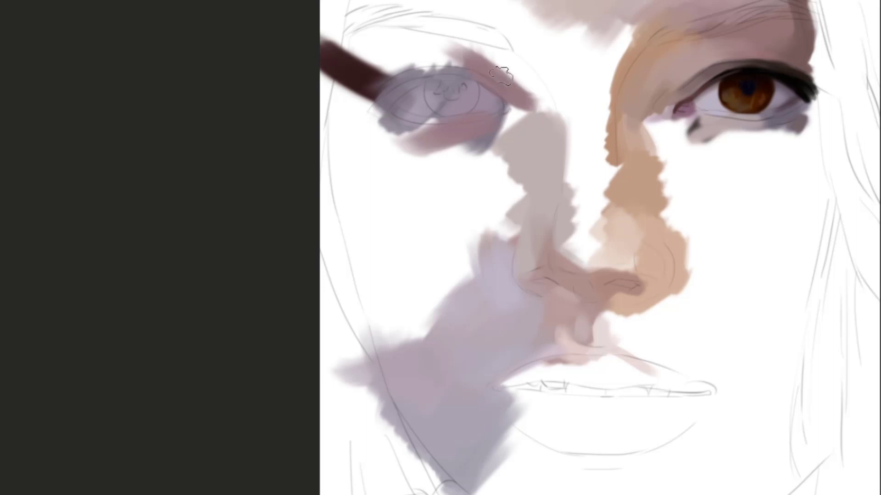
left_click_drag(465, 39, 520, 92)
Block in greyish mauve beneath the far eye from the nose bridge to the outer corner, varying it with sampled tones
left_click(229, 56, "alt")
mouse_move(510, 129)
left_mouse_down()
mouse_move(519, 117)
mouse_move(520, 139)
mouse_move(493, 138)
mouse_move(463, 165)
left_mouse_up()
left_click(520, 143, "alt")
mouse_move(516, 142)
left_mouse_down()
mouse_move(419, 182)
mouse_move(497, 129)
mouse_move(445, 155)
mouse_move(395, 131)
mouse_move(442, 135)
mouse_move(378, 122)
mouse_move(422, 174)
mouse_move(333, 147)
mouse_move(381, 142)
mouse_move(382, 125)
mouse_move(407, 134)
mouse_move(399, 152)
mouse_move(406, 134)
mouse_move(383, 162)
mouse_move(383, 152)
mouse_move(407, 146)
mouse_move(394, 146)
mouse_move(402, 146)
mouse_move(359, 202)
left_mouse_up()
left_click(490, 117, "alt")
left_click(421, 144, "alt")
left_click(397, 133, "alt")
mouse_move(448, 138)
left_mouse_down()
mouse_move(449, 153)
mouse_move(426, 162)
left_mouse_up()
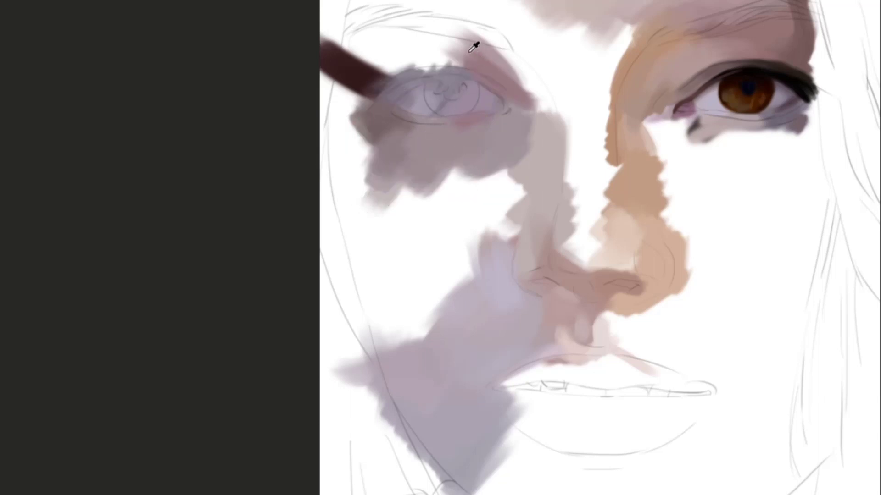
Cover the far upper lid and brow area with greyish mauve and a browner mauve over the maroon stroke
left_click(421, 145, "ctrl")
mouse_move(436, 64)
left_mouse_down()
mouse_move(458, 51)
mouse_move(370, 68)
left_mouse_up()
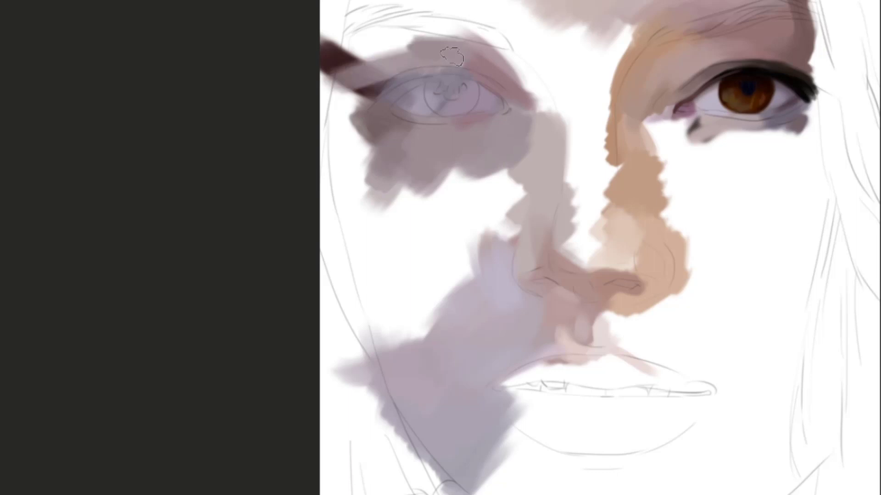
mouse_move(452, 56)
left_mouse_down()
mouse_move(326, 32)
mouse_move(420, 58)
mouse_move(388, 28)
mouse_move(389, 10)
left_mouse_up()
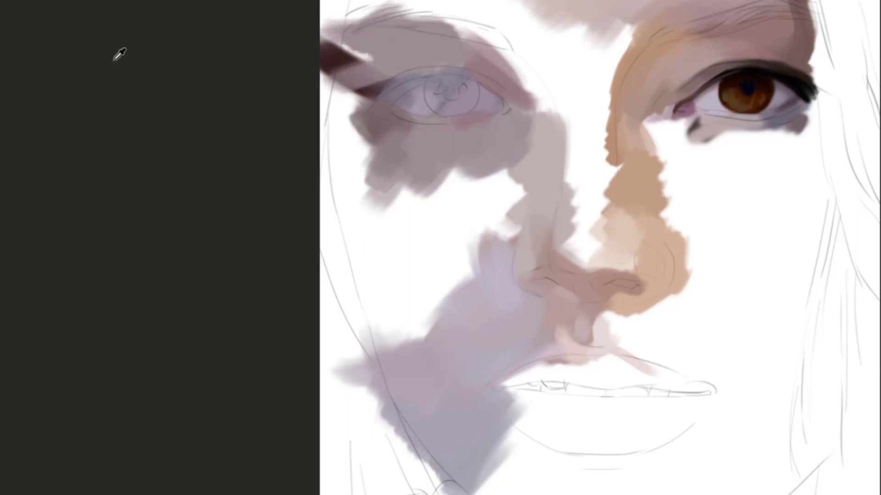
mouse_move(377, 45)
left_mouse_down()
mouse_move(405, 43)
mouse_move(374, 60)
mouse_move(364, 87)
mouse_move(384, 49)
mouse_move(339, 32)
left_mouse_up()
left_click(389, 50, "ctrl")
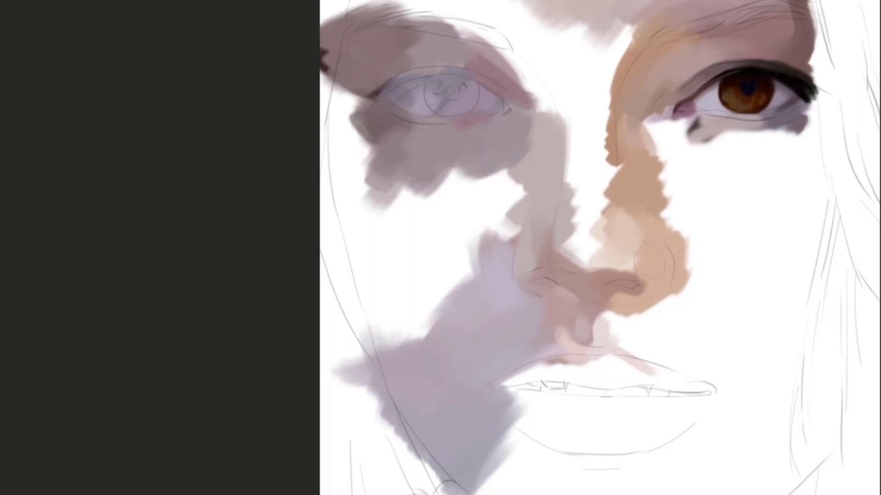
Block in dusty pink along the far outer cheek, from beside the eye down the face outline
left_click_drag(452, 29, 458, 104)
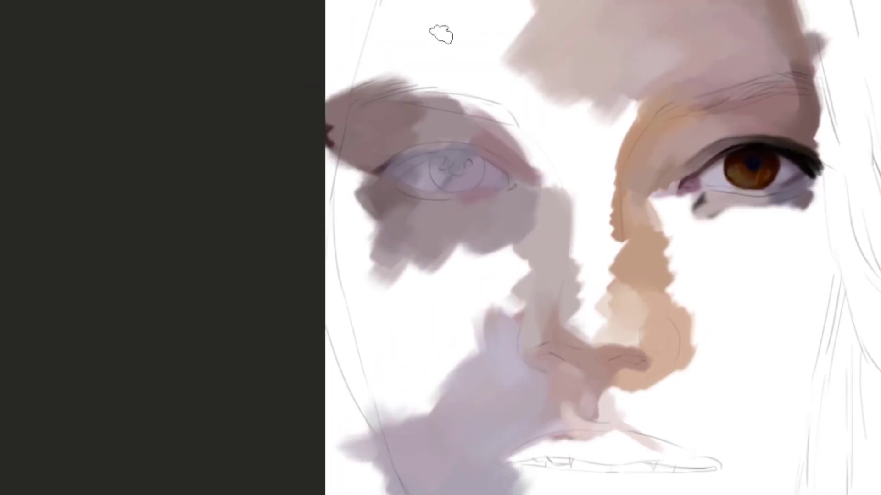
left_click_drag(473, 202, 514, 89)
key("alt")
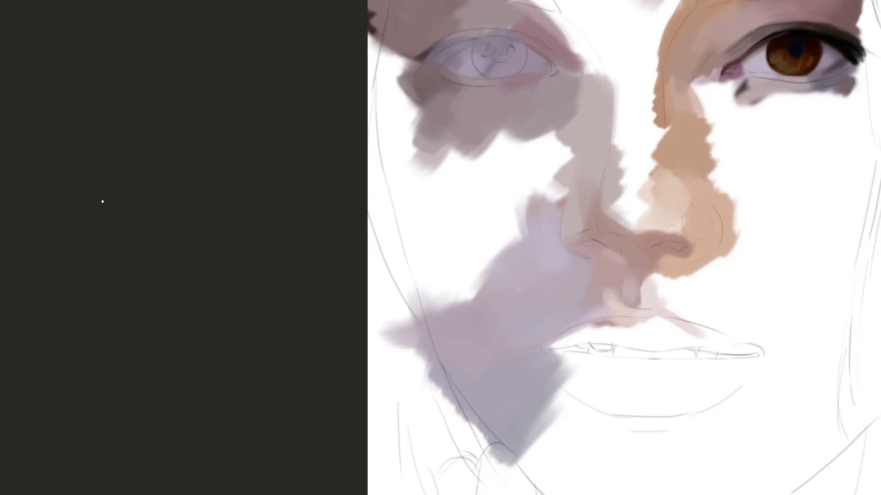
left_click_drag(448, 242, 465, 230)
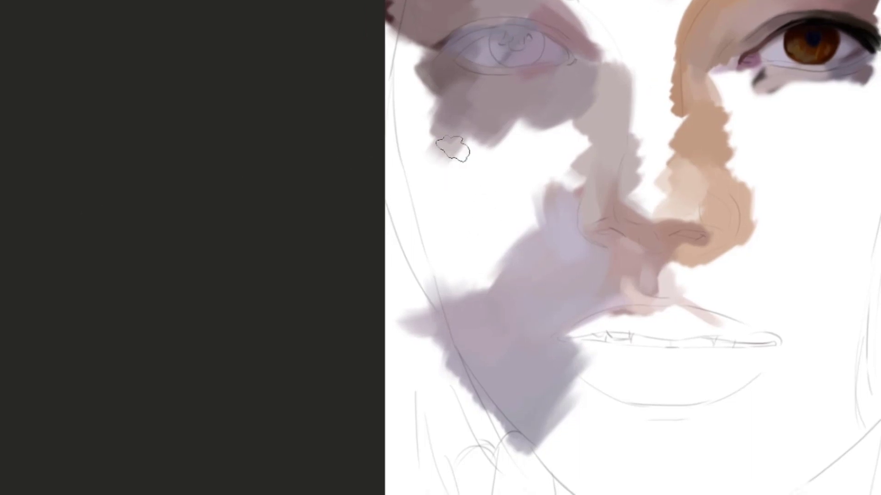
left_click_drag(440, 142, 421, 200)
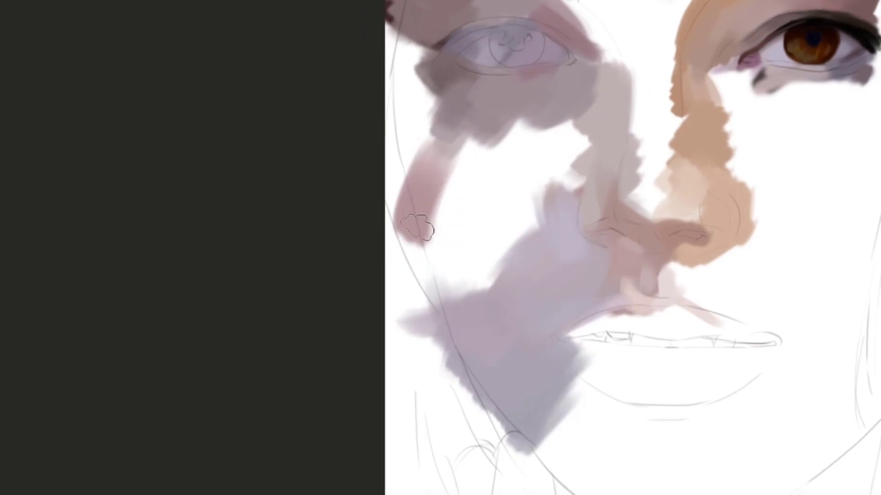
mouse_move(417, 227)
left_mouse_down()
mouse_move(420, 122)
mouse_move(430, 162)
mouse_move(412, 122)
mouse_move(431, 99)
left_mouse_up()
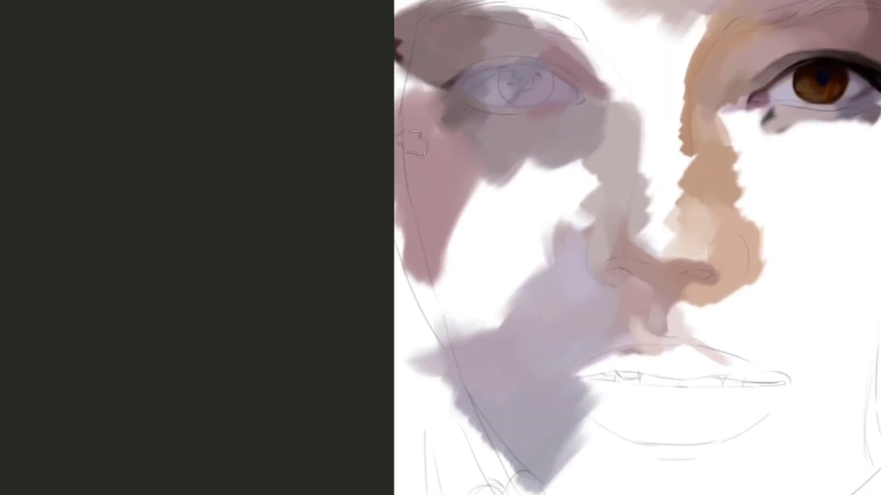
Paint warm brown beside the far eye's outer corner and deep maroon along the temple edge, undoing unwanted strokes
mouse_move(439, 118)
left_mouse_down()
mouse_move(376, 163)
mouse_move(424, 108)
mouse_move(400, 64)
left_mouse_up()
key("ctrl+z")
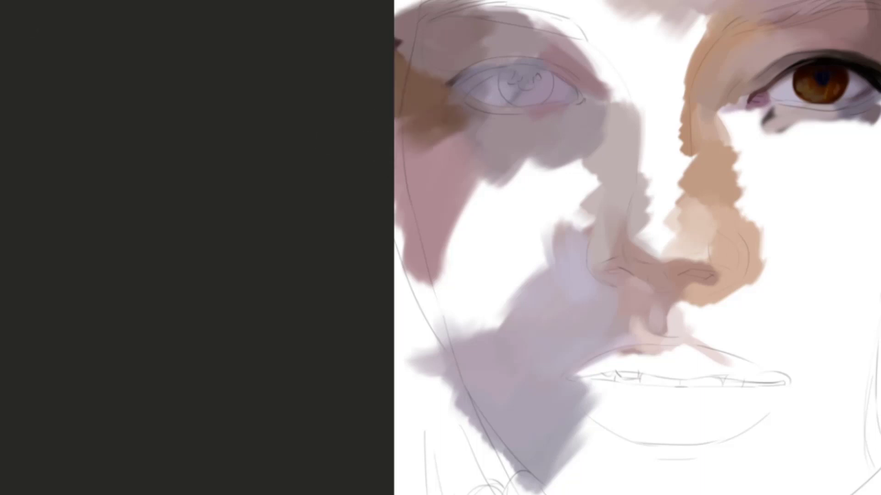
left_click_drag(442, 93, 439, 145)
mouse_move(377, 191)
left_mouse_down()
mouse_move(406, 93)
mouse_move(433, 156)
left_mouse_up()
left_click(411, 155, "alt")
mouse_move(434, 115)
left_mouse_down()
mouse_move(431, 167)
mouse_move(458, 123)
left_mouse_up()
key("ctrl+z")
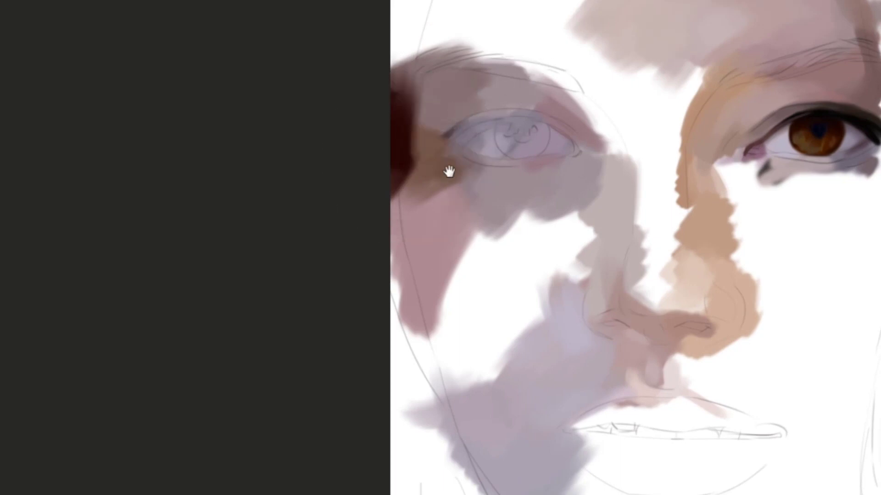
Paint a short dark brown upper lash line at the far eye's outer corner, replacing the first attempt
left_click_drag(448, 172, 459, 179)
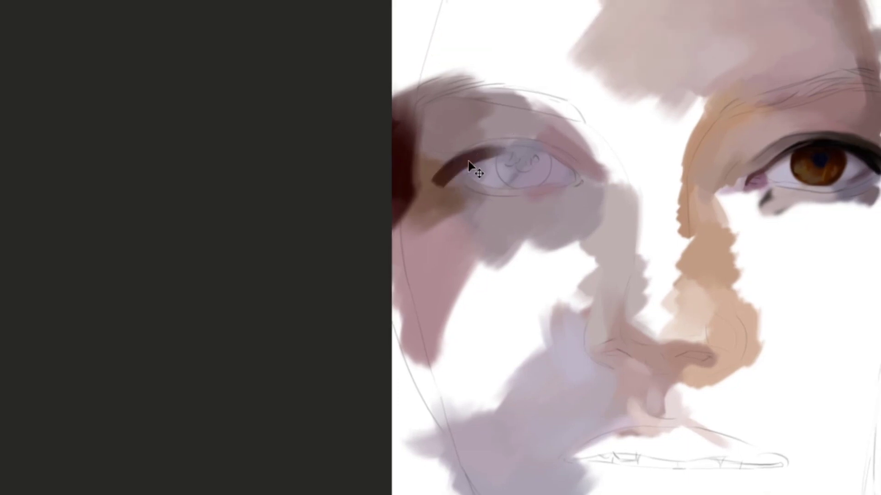
key("ctrl+z")
left_click_drag(441, 175, 484, 146)
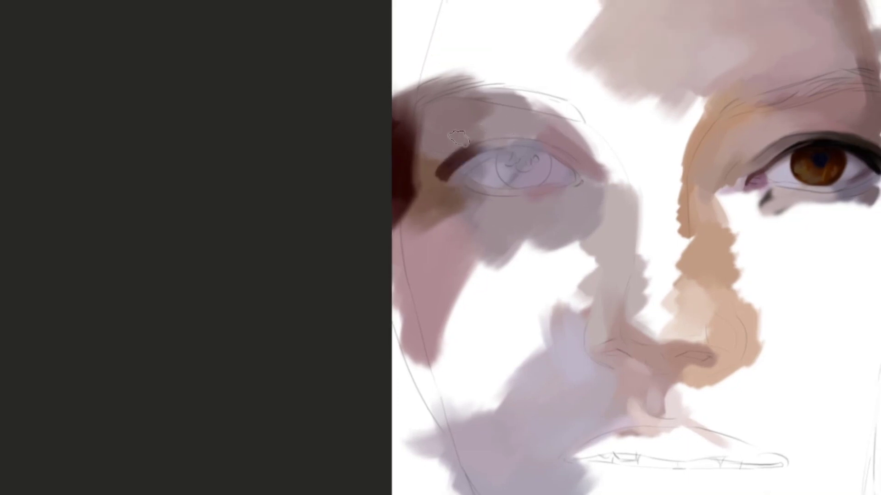
Add an olive-brown patch between the far eye's outer corner and the maroon temple, redoing the stroke once
left_click(431, 174)
left_click_drag(418, 171, 443, 140)
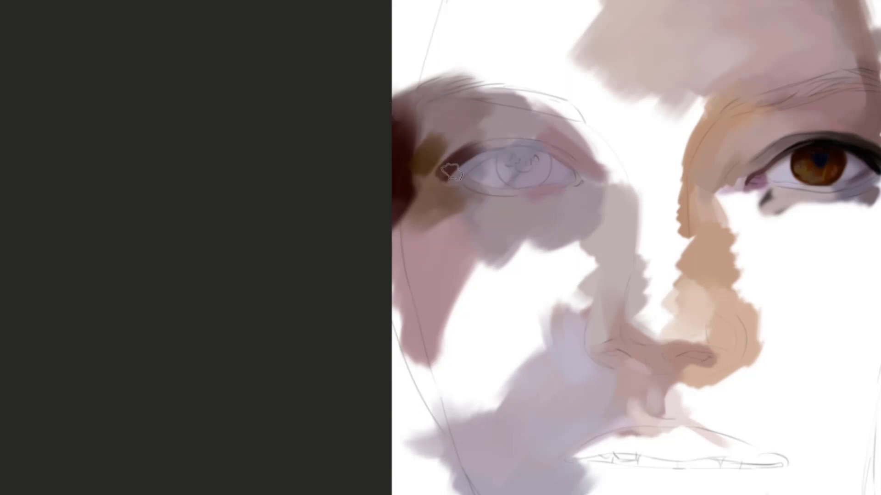
key("ctrl+z")
left_click_drag(425, 177, 452, 142)
Extend the dusty pink down and inward across the far cheek with a larger brush and sampled tones
mouse_move(482, 72)
left_mouse_down()
mouse_move(500, 101)
mouse_move(461, 112)
left_mouse_up()
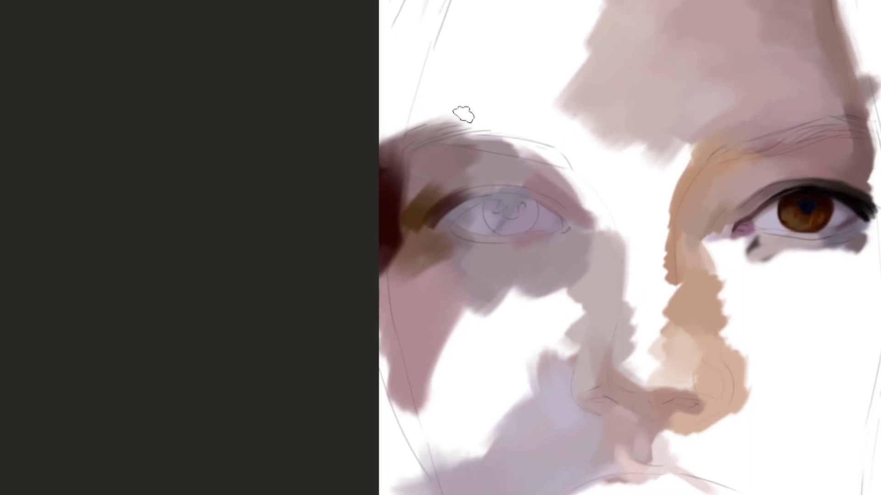
left_click_drag(536, 260, 439, 146)
left_click(427, 140, "alt")
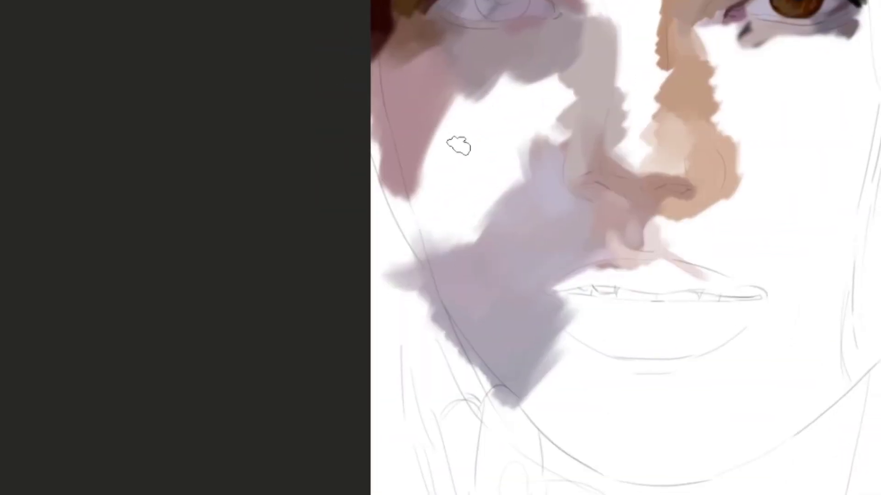
key("bracketright")
key("bracketright")
left_click(423, 141, "alt")
left_click_drag(421, 179, 417, 197)
mouse_move(430, 148)
left_mouse_down()
mouse_move(415, 213)
mouse_move(405, 202)
mouse_move(434, 191)
mouse_move(423, 178)
mouse_move(432, 213)
mouse_move(411, 157)
mouse_move(392, 181)
mouse_move(470, 193)
left_mouse_up()
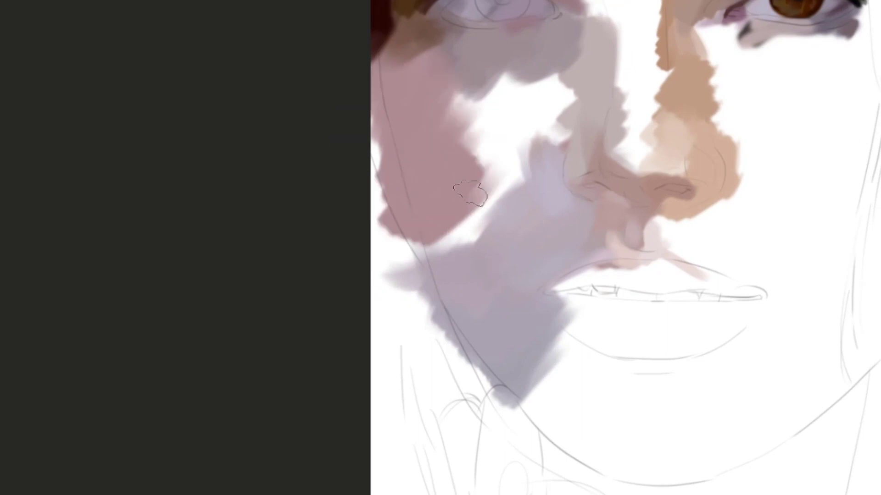
Blend the dusty pink cheek into the lilac lower cheek with tones sampled along their border
left_click(443, 227, "alt")
mouse_move(423, 249)
left_mouse_down()
mouse_move(485, 209)
mouse_move(450, 252)
mouse_move(495, 244)
left_mouse_up()
left_click(458, 233, "alt")
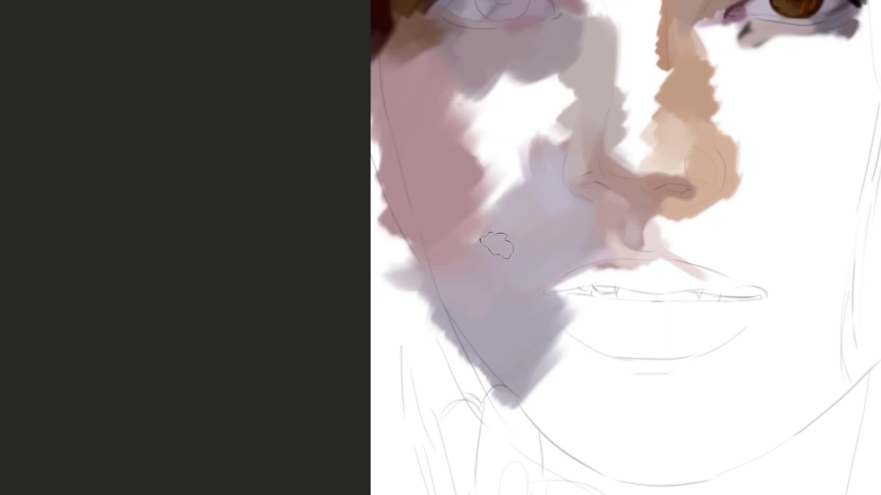
left_click(465, 278, "alt")
left_click_drag(440, 270, 481, 252)
left_click(481, 226, "ctrl")
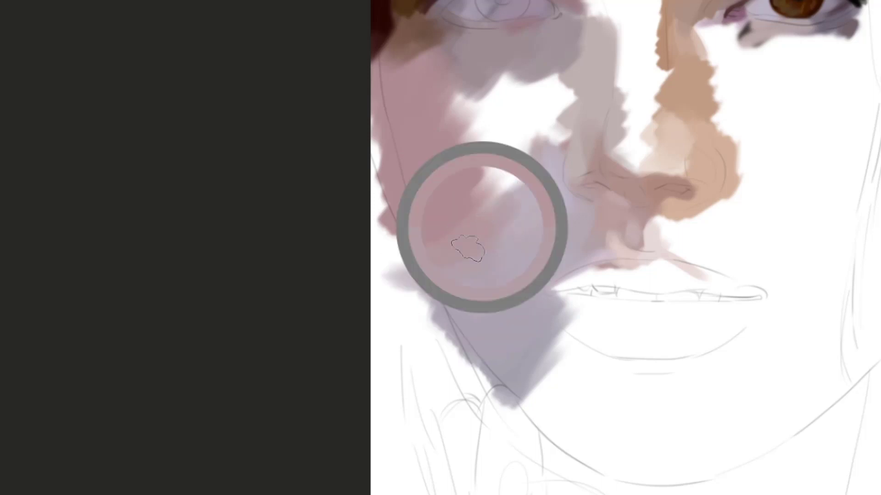
Paint soft mauve diagonally up the far cheek towards the side of the nose, sampling a nearby tone
mouse_move(497, 205)
left_mouse_down()
mouse_move(536, 126)
mouse_move(483, 231)
mouse_move(513, 201)
left_mouse_up()
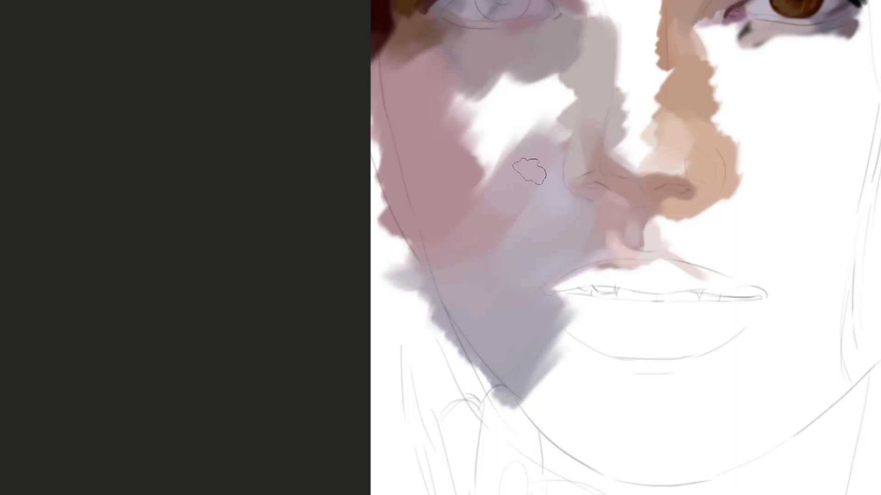
mouse_move(529, 171)
left_mouse_down()
mouse_move(542, 143)
mouse_move(480, 186)
mouse_move(451, 186)
left_mouse_up()
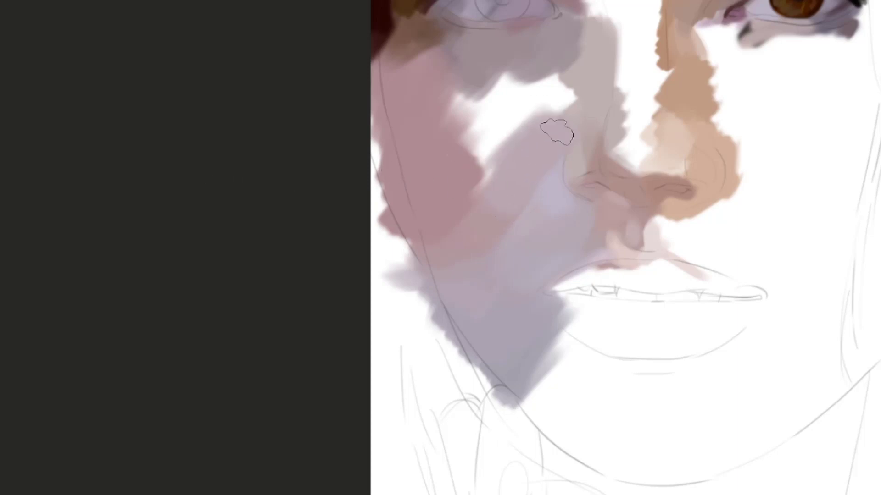
mouse_move(557, 129)
left_mouse_down()
mouse_move(533, 130)
mouse_move(482, 189)
mouse_move(547, 132)
mouse_move(496, 202)
mouse_move(537, 161)
left_mouse_up()
left_click(551, 130, "alt")
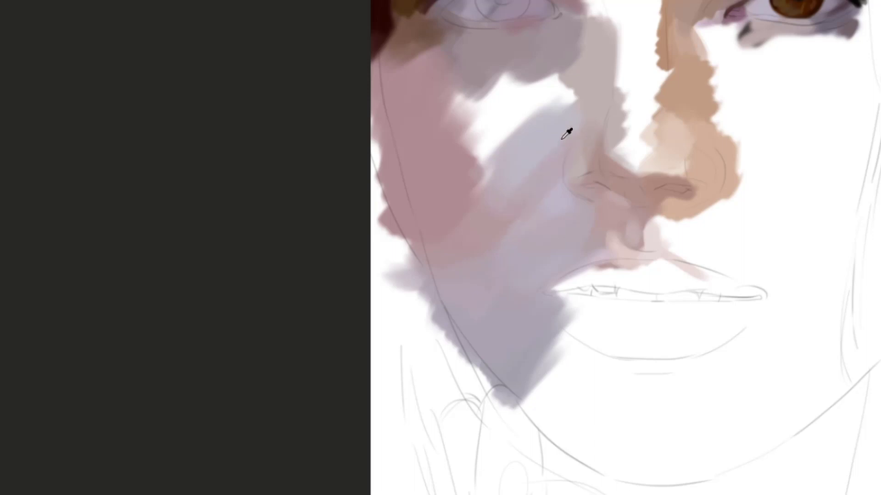
Fill the white gap on the far cheek below the eye with pale bluish lavender using a larger brush
key("]")
key("]")
key("]")
left_click_drag(556, 118, 500, 143)
mouse_move(564, 100)
left_mouse_down()
mouse_move(509, 118)
mouse_move(535, 114)
mouse_move(507, 74)
mouse_move(531, 106)
mouse_move(485, 113)
left_mouse_up()
key("bracketleft")
key("ctrl+z")
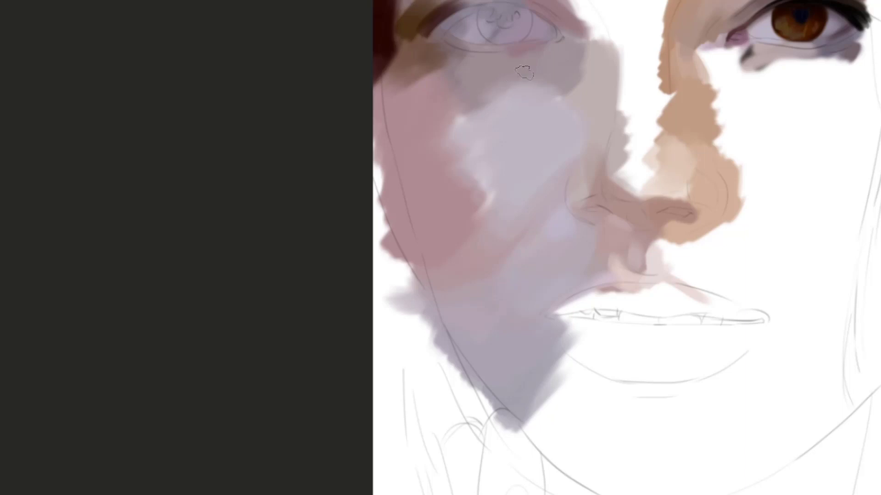
Paint a pale lavender highlight below the far eye's inner corner with a smaller brush
left_click_drag(534, 68, 563, 77)
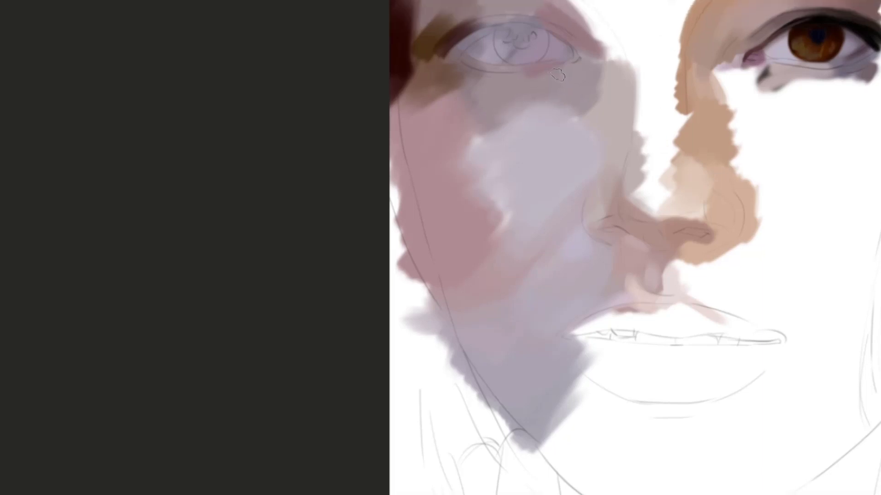
mouse_move(581, 63)
left_mouse_down()
mouse_move(572, 68)
mouse_move(581, 72)
left_mouse_up()
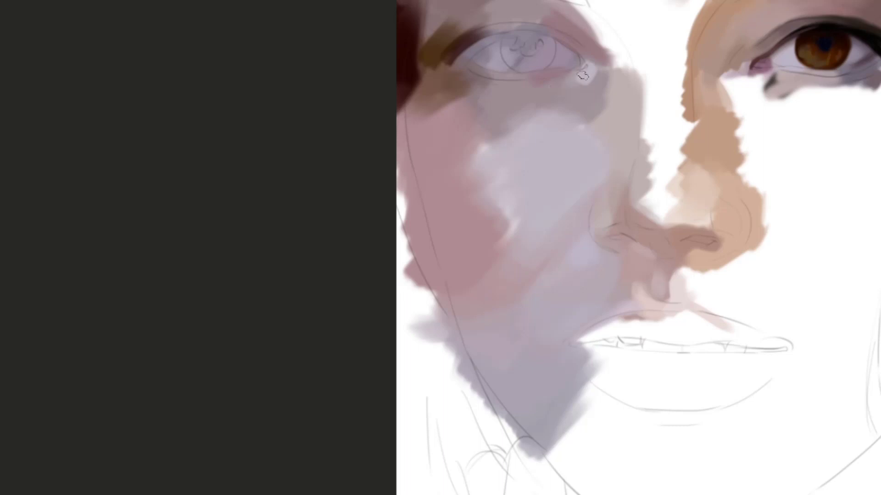
mouse_move(583, 75)
left_mouse_down()
mouse_move(508, 122)
mouse_move(585, 81)
mouse_move(512, 127)
mouse_move(561, 92)
mouse_move(521, 112)
left_mouse_up()
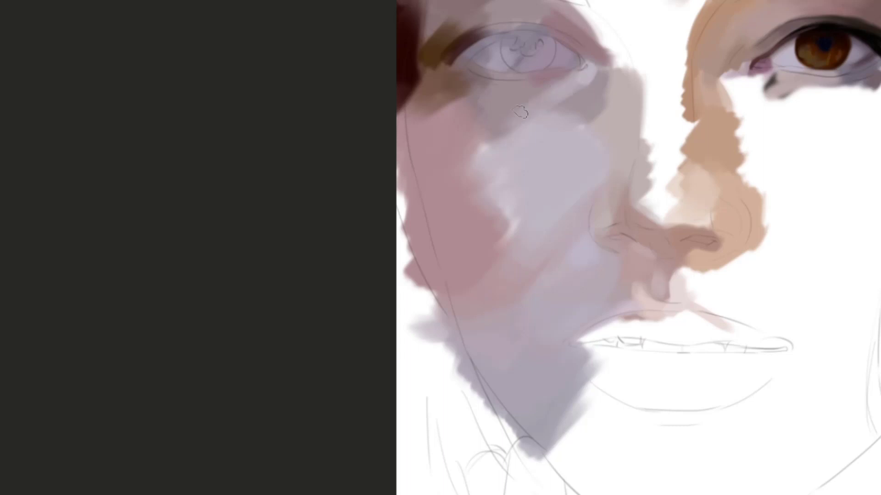
Tone down the pale highlight below the far eye's inner corner with sampled grey-mauve, continuing along the lower lid
left_click(574, 85, "alt")
left_click_drag(557, 93, 542, 90)
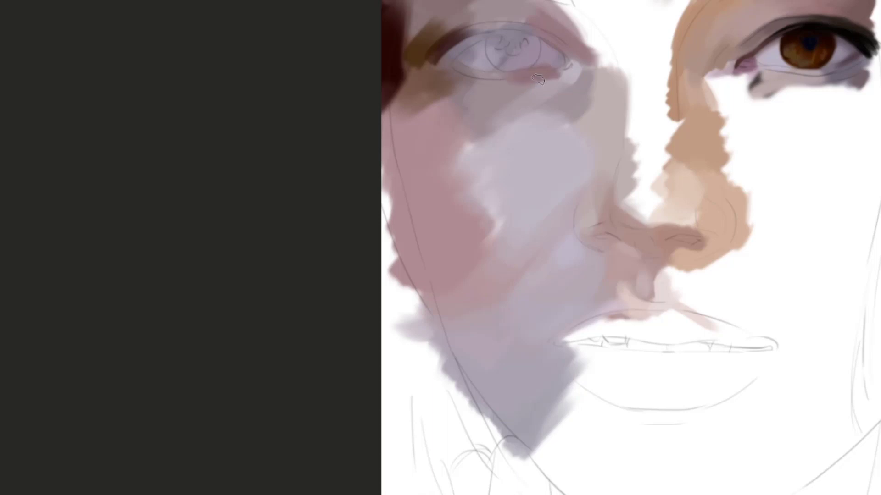
left_click_drag(538, 80, 498, 89)
Darken the outer part of the far eye's lower lid with near-black brown and soften it into the skin
left_click_drag(432, 60, 474, 83)
key("ctrl+z")
left_click_drag(427, 61, 467, 82)
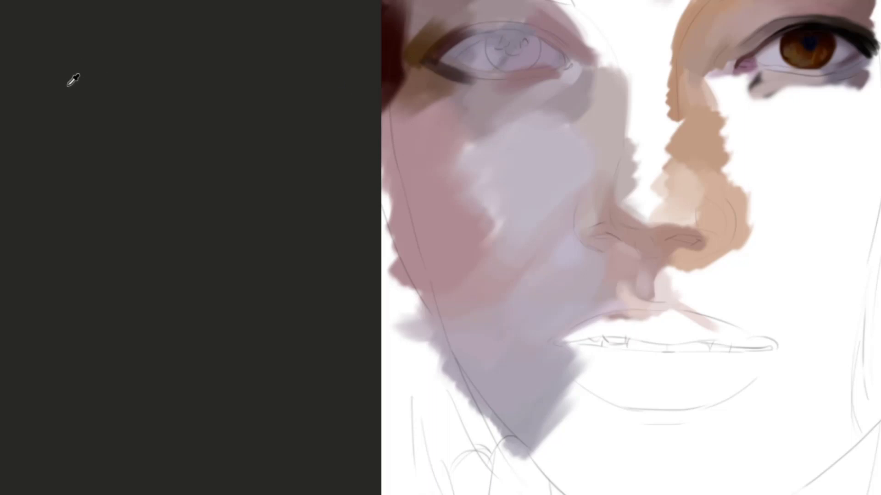
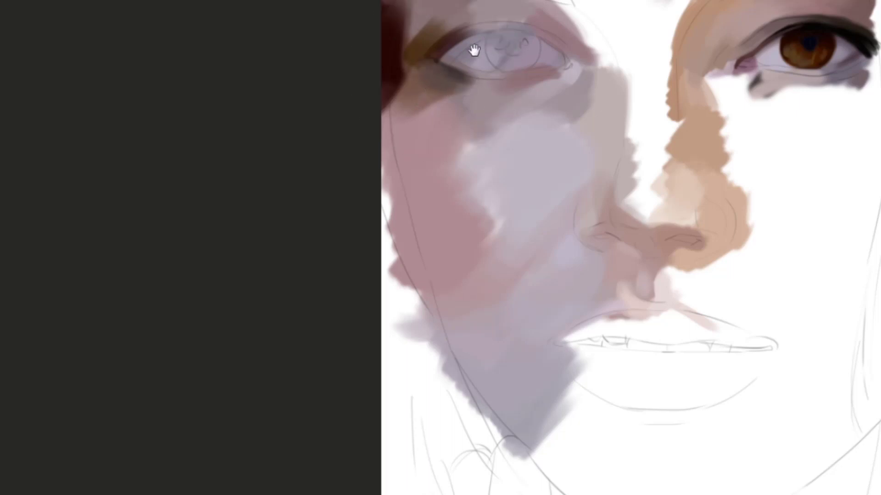
left_click_drag(474, 51, 465, 29)
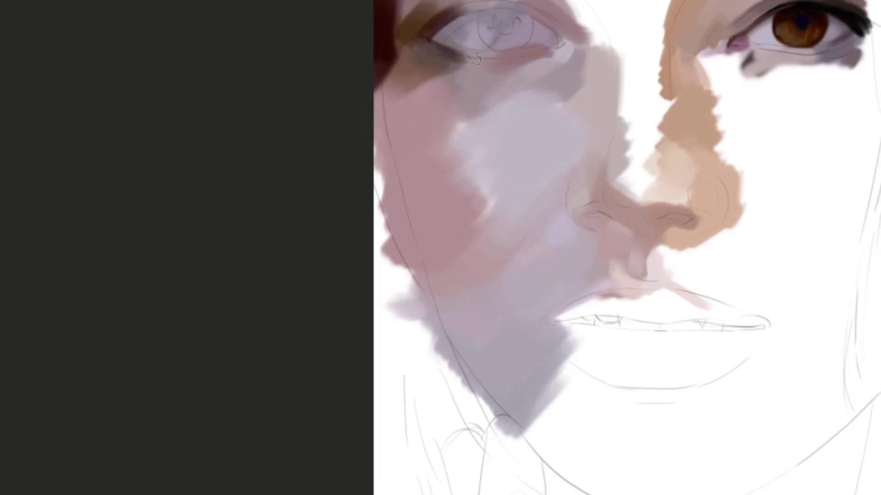
left_click(438, 70, "alt")
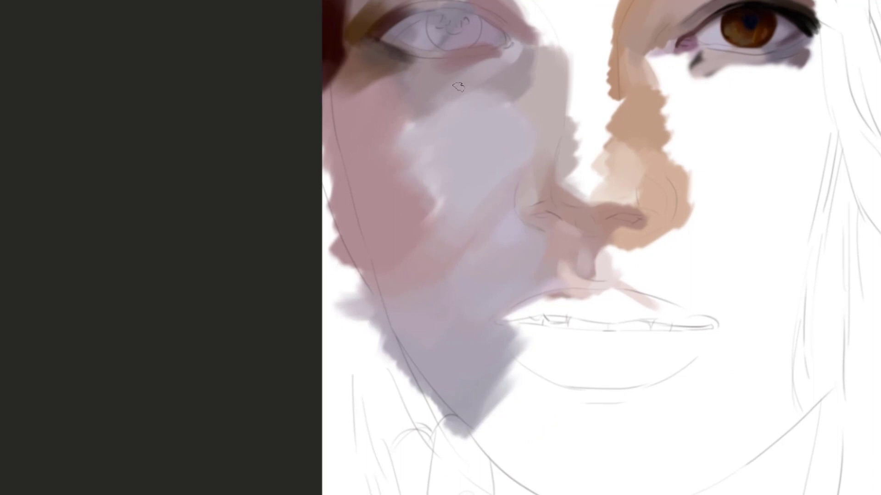
Try to soften the border between the pink and lavender cheek areas with a large soft round brush
left_click_drag(468, 103, 493, 80)
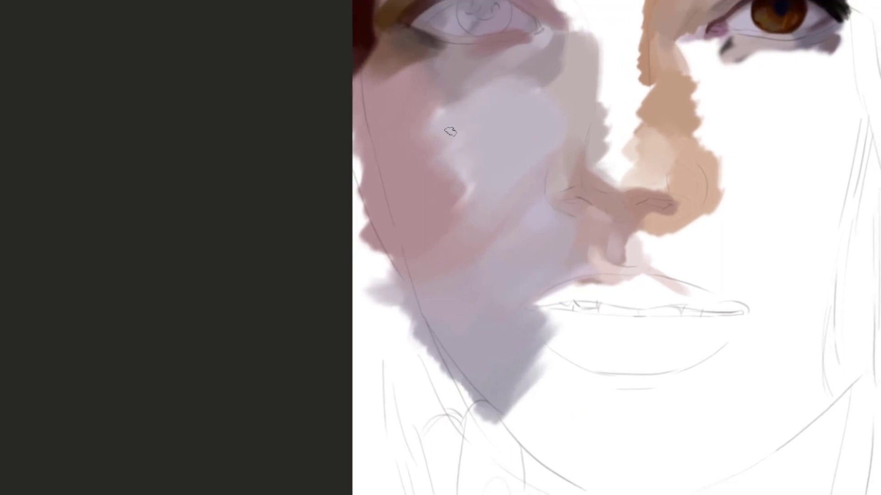
mouse_move(637, 187)
left_mouse_down()
mouse_move(589, 176)
mouse_move(585, 196)
left_mouse_up()
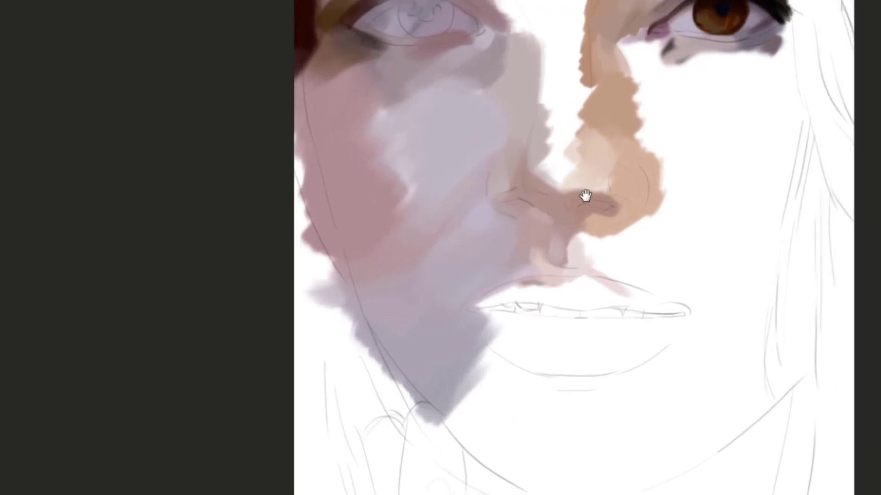
left_click_drag(575, 350, 649, 287)
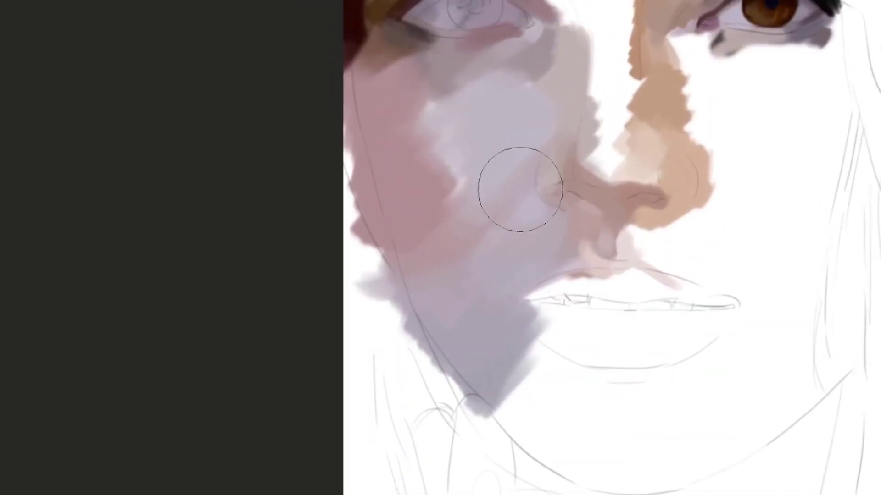
key("bracketright")
key("bracketleft")
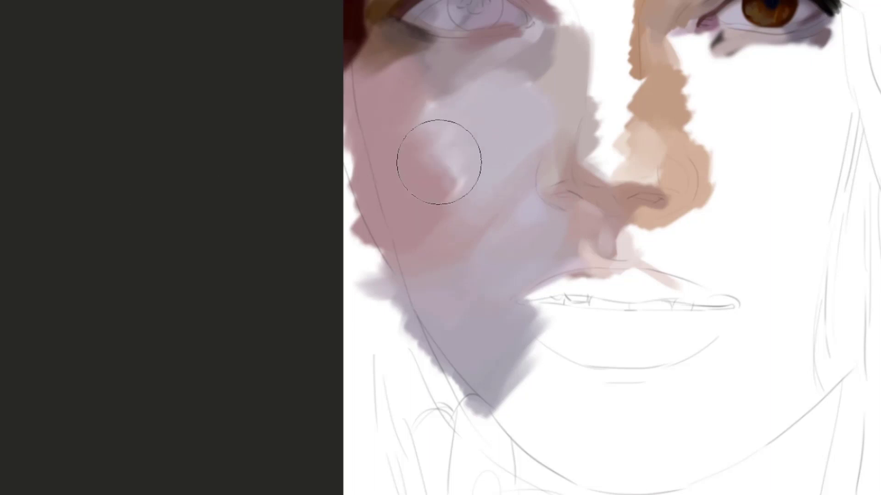
left_click(420, 166, "alt")
mouse_move(435, 127)
left_mouse_down()
mouse_move(440, 168)
mouse_move(442, 151)
mouse_move(446, 174)
mouse_move(427, 157)
mouse_move(463, 197)
left_mouse_up()
key("ctrl+z")
Blend the pink far cheek smoothly into the pale lavender area with a smaller soft brush, sampling tones from both sides
key("bracketleft")
key("bracketleft")
key("bracketleft")
key("ctrl+z")
mouse_move(434, 110)
left_mouse_down()
mouse_move(457, 186)
mouse_move(431, 108)
mouse_move(433, 142)
left_mouse_up()
left_click(476, 137, "alt")
mouse_move(459, 110)
left_mouse_down()
mouse_move(470, 136)
mouse_move(463, 115)
mouse_move(497, 152)
mouse_move(456, 98)
mouse_move(469, 185)
left_mouse_up()
left_click(482, 143, "alt")
left_click(426, 134, "alt")
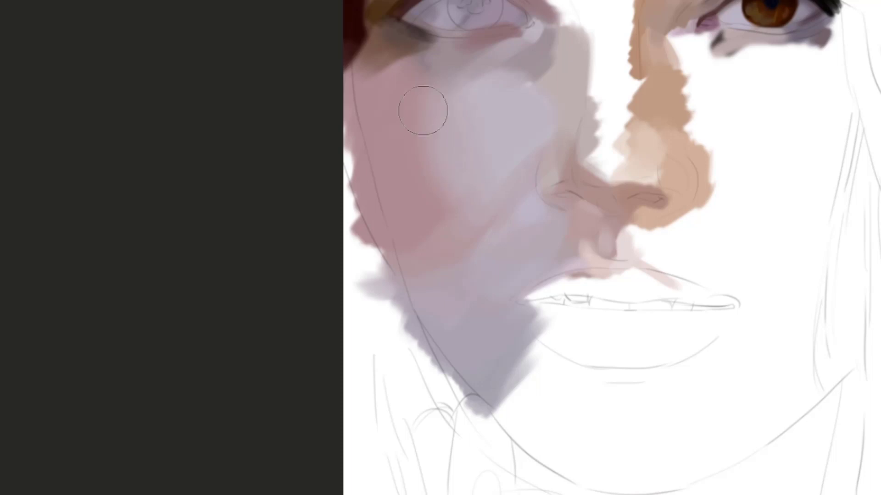
left_click_drag(388, 106, 462, 179)
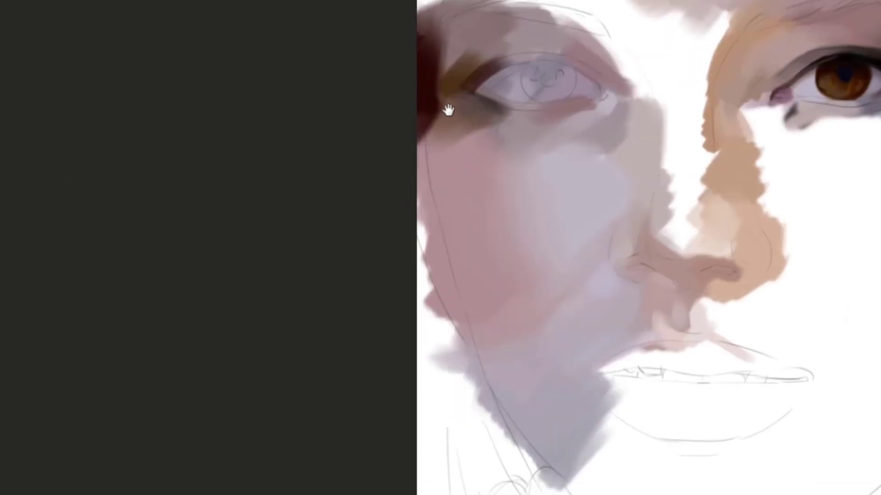
Shade the outer edge of the far cheek with translucent reddish brown, using a much larger soft brush
mouse_move(448, 110)
left_mouse_down()
mouse_move(477, 153)
mouse_move(370, 46)
left_mouse_up()
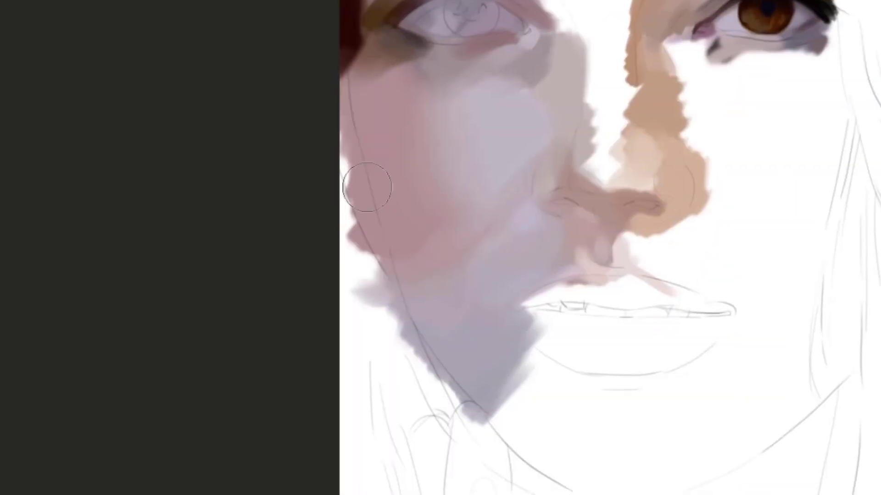
key("]")
key("]")
key("]")
key("]")
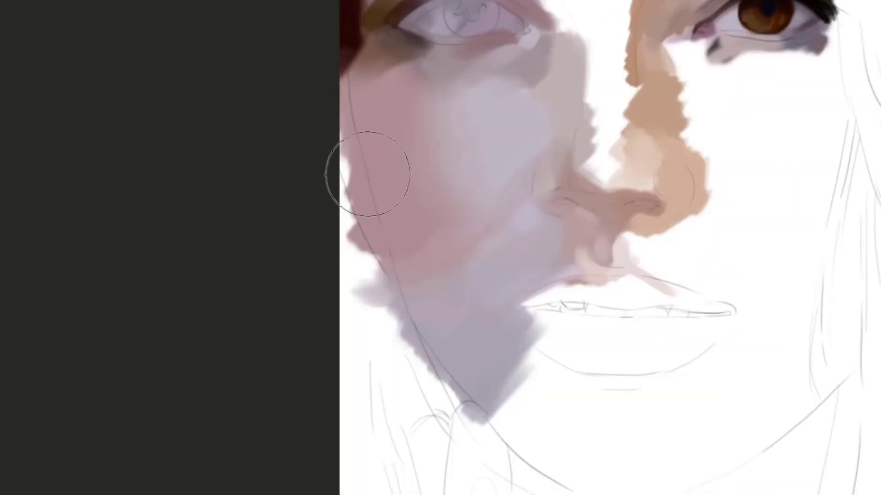
left_click_drag(367, 175, 382, 214)
key("]")
key("]")
mouse_move(344, 150)
left_mouse_down()
mouse_move(332, 170)
mouse_move(334, 213)
mouse_move(364, 337)
mouse_move(357, 250)
left_mouse_up()
left_click_drag(367, 70, 367, 167)
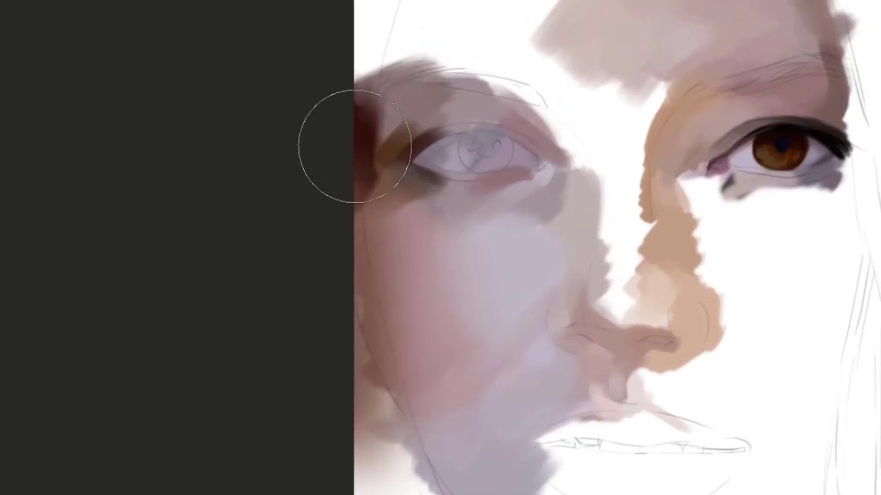
mouse_move(352, 262)
left_mouse_down()
mouse_move(363, 139)
mouse_move(336, 119)
mouse_move(351, 96)
left_mouse_up()
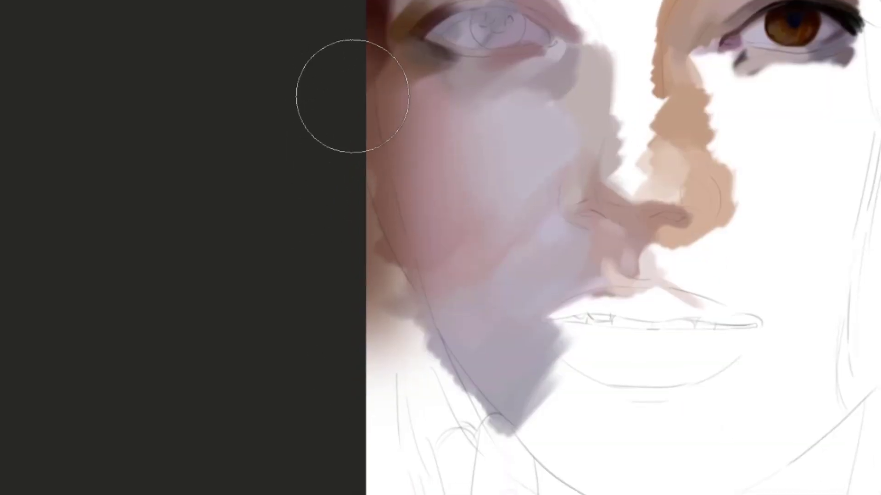
Deepen the face edge beside the far eye with sampled dark red-brown and carry it under the eye's outer corner
key("[")
key("[")
key("[")
key("[")
key("[")
key("alt")
mouse_move(377, 61)
left_mouse_down()
mouse_move(377, 79)
mouse_move(359, 92)
left_mouse_up()
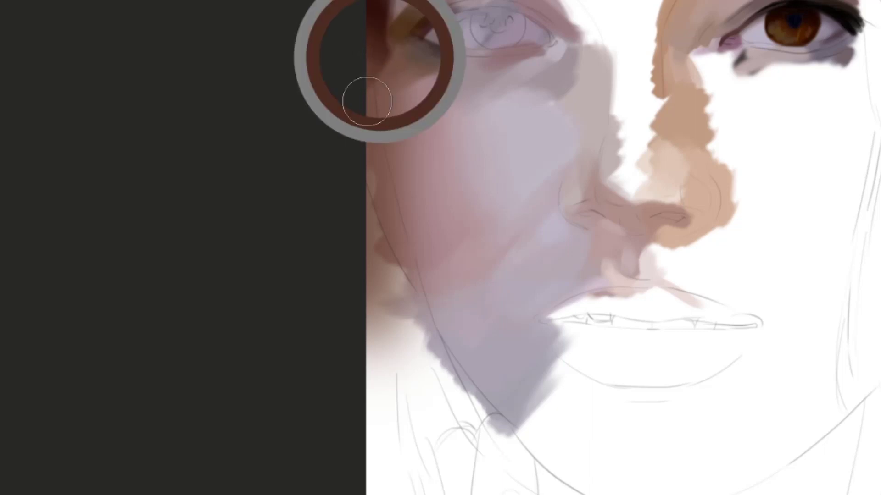
scroll(356, 124, "up", 3)
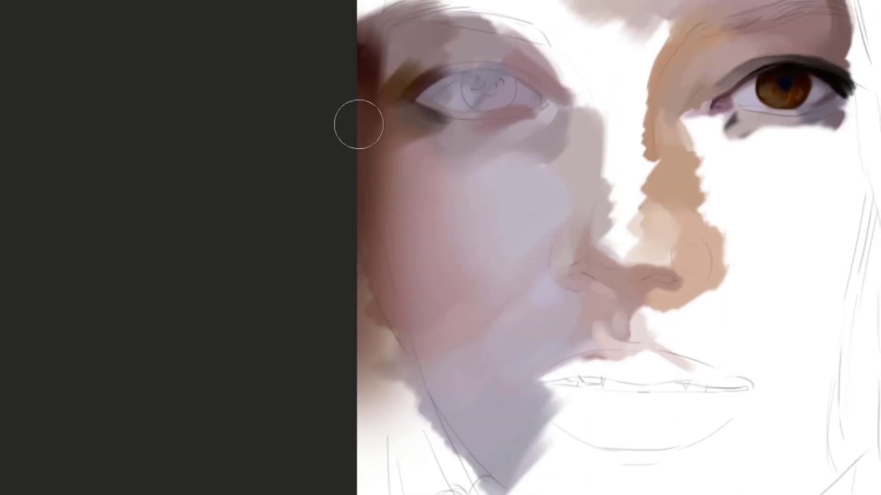
left_click_drag(404, 54, 402, 90)
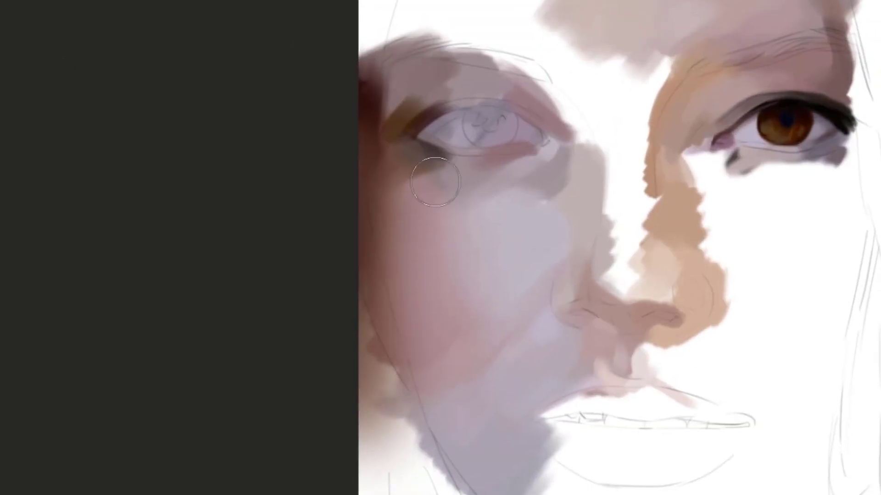
left_click_drag(386, 161, 419, 197)
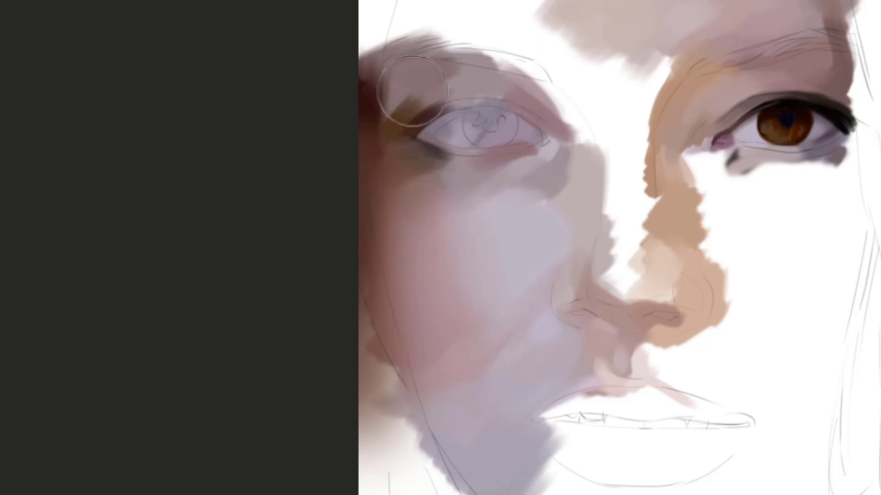
Paint soft grey-beige from the far side of the nose bridge up towards the inner brow, sampling a nearby tone
key("[")
key("[")
key("[")
key("[")
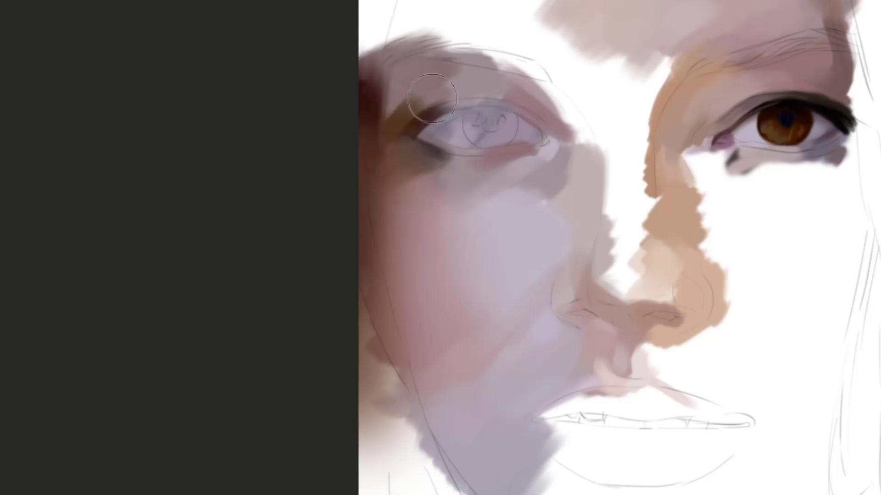
mouse_move(479, 141)
left_mouse_down()
mouse_move(433, 139)
mouse_move(446, 148)
mouse_move(410, 81)
left_mouse_up()
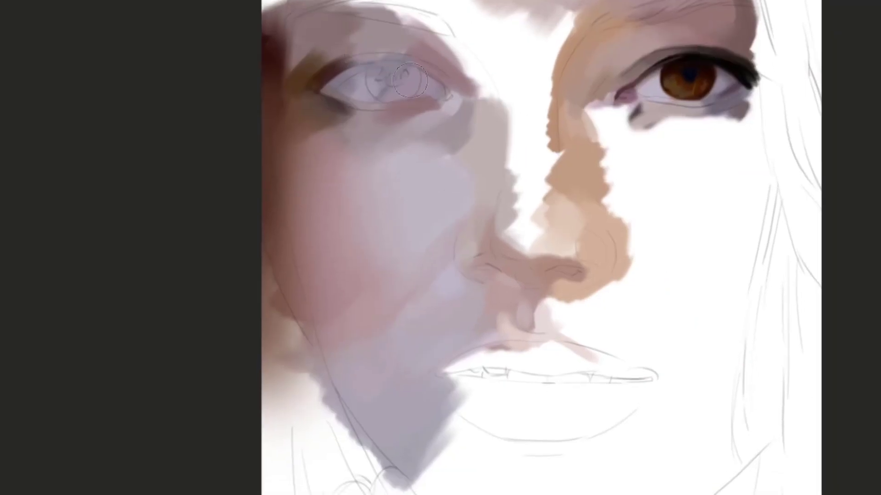
left_click(454, 138, "alt")
left_click_drag(447, 108, 432, 131)
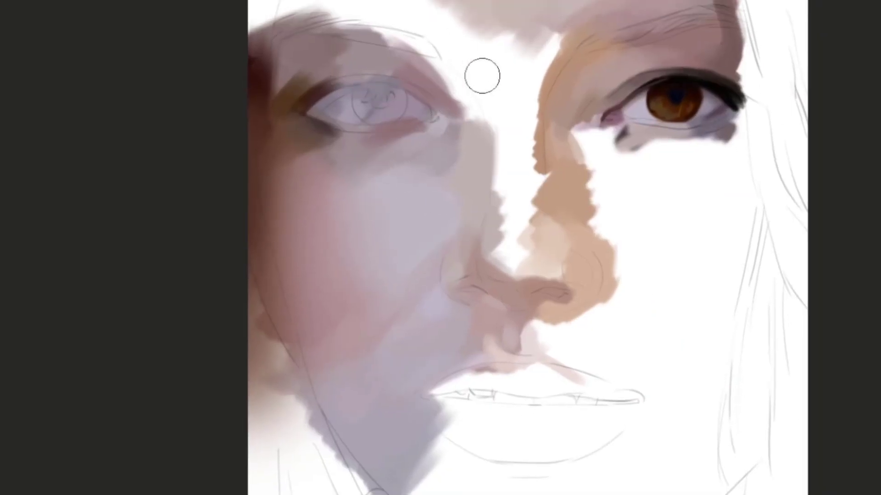
left_click_drag(474, 99, 446, 109)
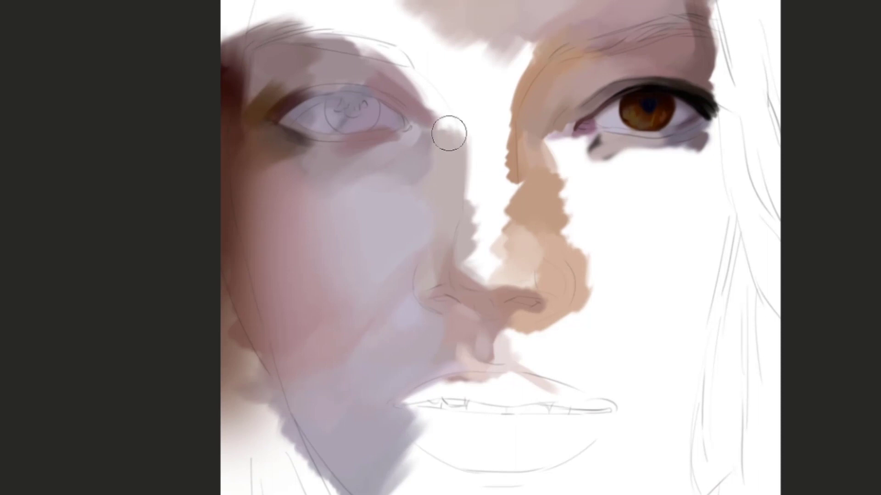
mouse_move(436, 113)
left_mouse_down()
mouse_move(490, 151)
mouse_move(532, 202)
left_mouse_up()
left_click_drag(544, 207, 504, 128)
left_click_drag(414, 70, 460, 113)
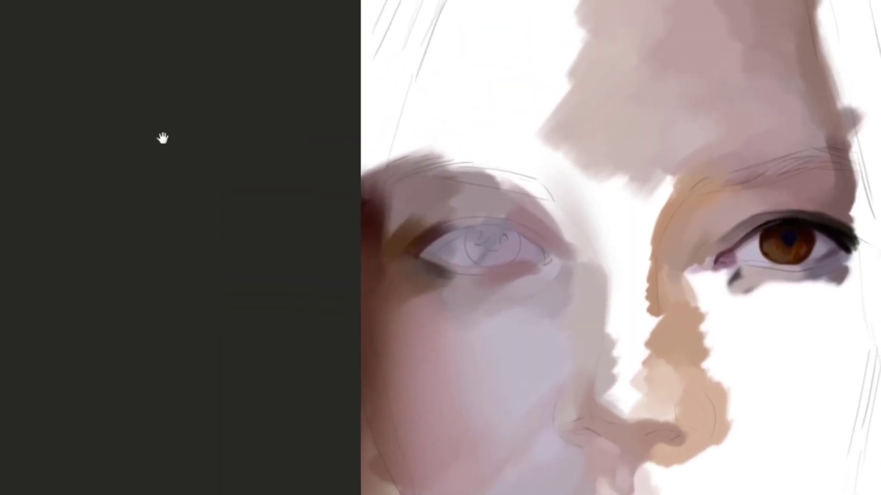
Blend the far eye's brown outer socket into the temple and extend soft greyish shading above the far brow
left_click_drag(444, 179, 485, 124)
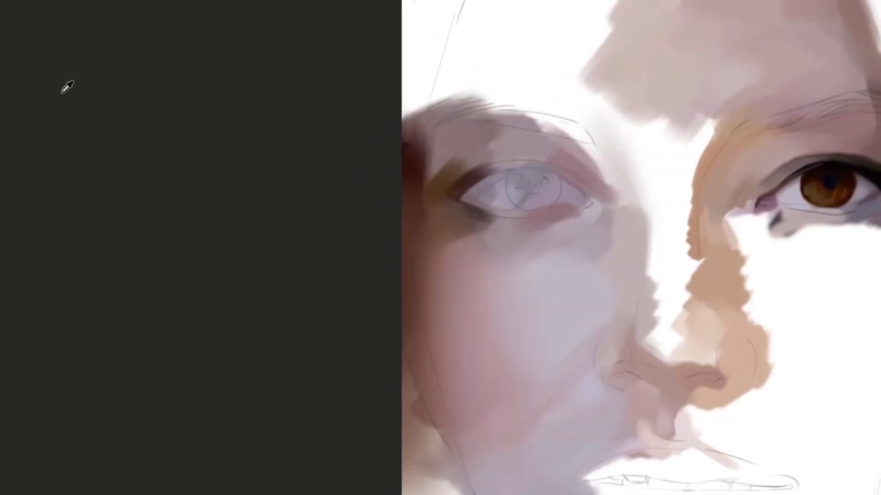
mouse_move(453, 160)
left_mouse_down()
mouse_move(450, 172)
mouse_move(469, 163)
mouse_move(442, 176)
mouse_move(443, 160)
mouse_move(475, 168)
mouse_move(432, 183)
mouse_move(439, 180)
left_mouse_up()
key("[")
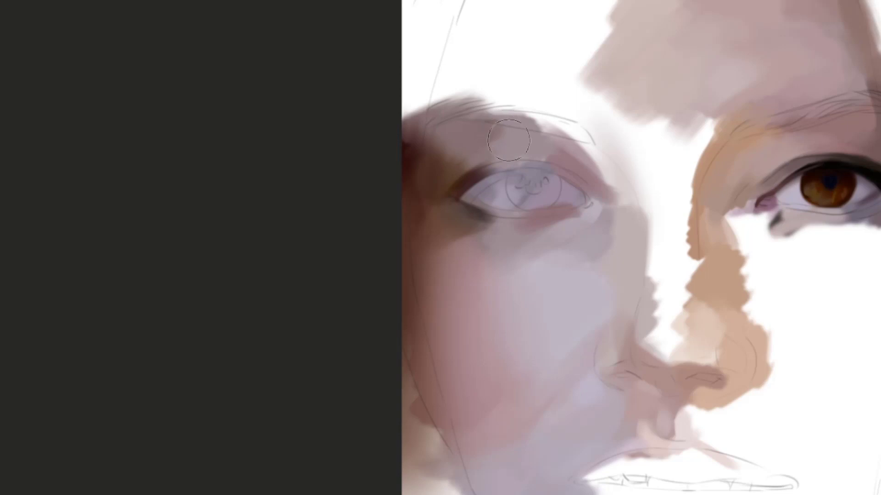
mouse_move(538, 80)
left_mouse_down()
mouse_move(426, 78)
mouse_move(413, 95)
mouse_move(429, 115)
left_mouse_up()
left_click_drag(376, 126, 462, 89)
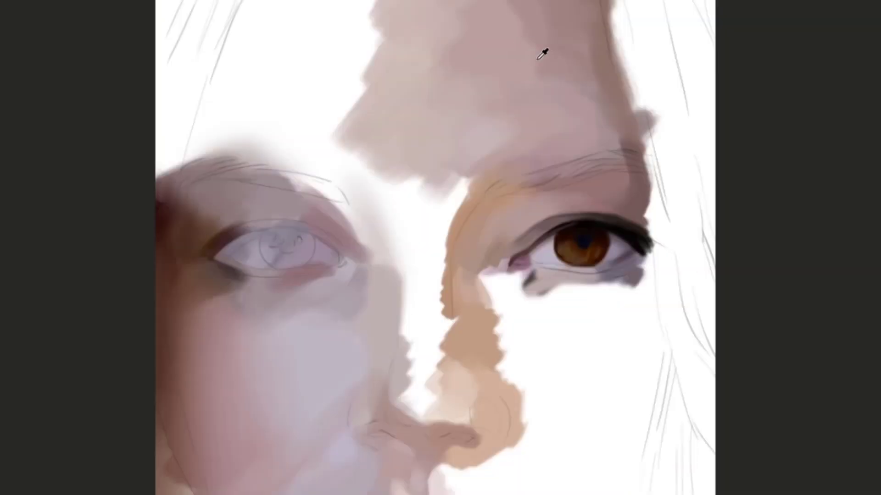
Spread a soft brownish mauve shadow past the near side of the forehead with a larger brush
left_click_drag(546, 42, 547, 38)
key("bracketright")
key("bracketright")
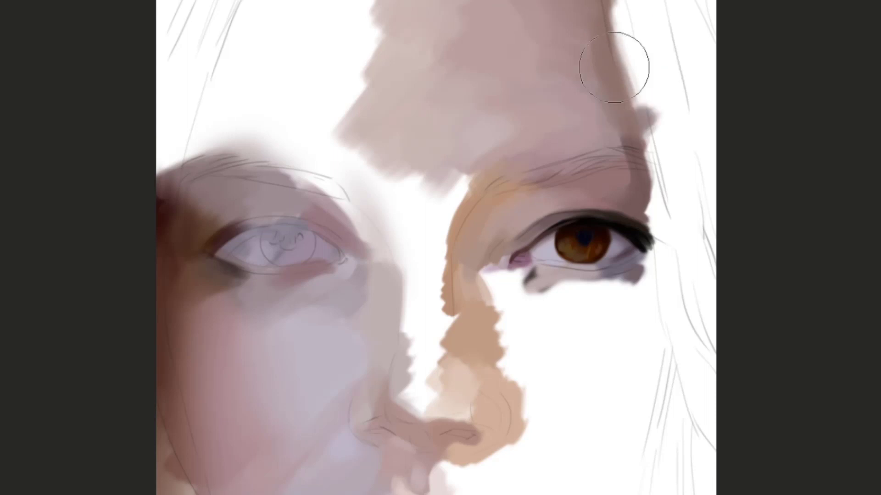
left_click_drag(616, 67, 631, 62)
mouse_move(651, 133)
left_mouse_down()
mouse_move(537, 61)
mouse_move(542, 67)
left_mouse_up()
mouse_move(553, 35)
left_mouse_down()
mouse_move(576, 79)
mouse_move(524, 102)
left_mouse_up()
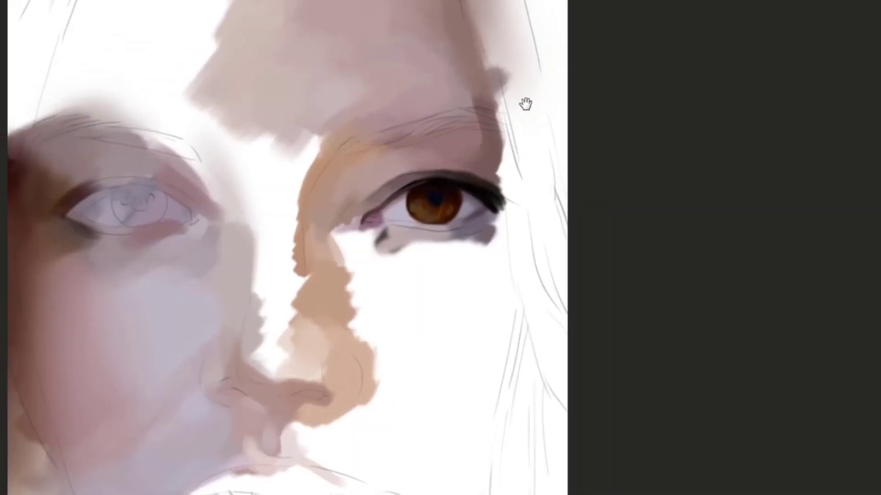
Paint a soft dark shadow extending beyond the near eye's outer corner
key("[")
key("[")
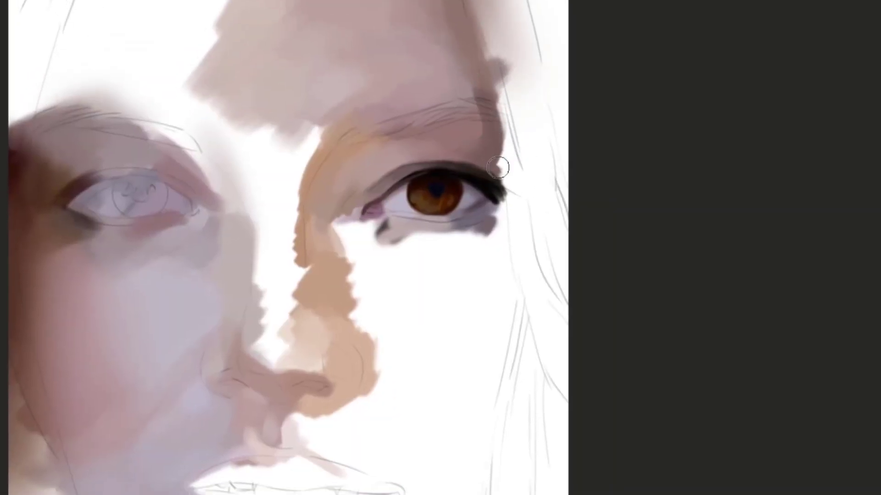
mouse_move(509, 187)
left_mouse_down()
mouse_move(490, 166)
mouse_move(518, 182)
left_mouse_up()
key("bracketright")
key("bracketright")
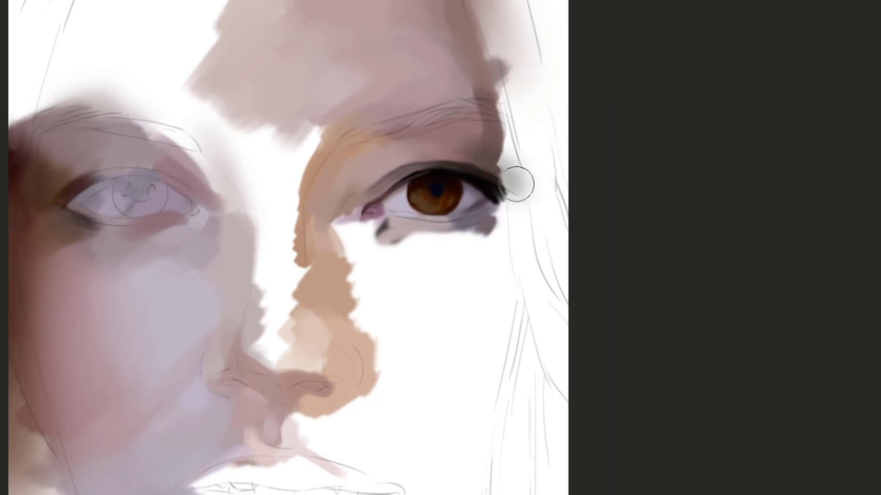
key("ctrl+z")
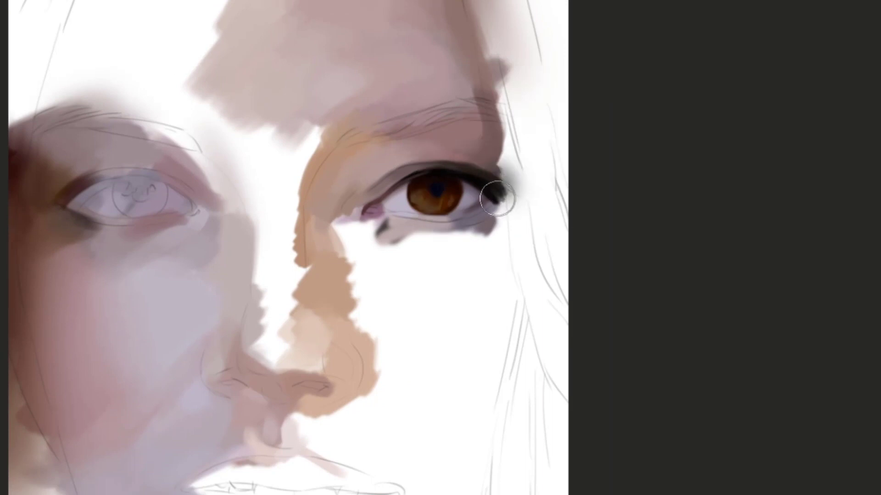
mouse_move(473, 169)
left_mouse_down()
mouse_move(504, 185)
mouse_move(479, 169)
left_mouse_up()
key("ctrl+z")
Soften the near temple edge around the outer brow with sampled mauve-brown
left_click(498, 145, "alt")
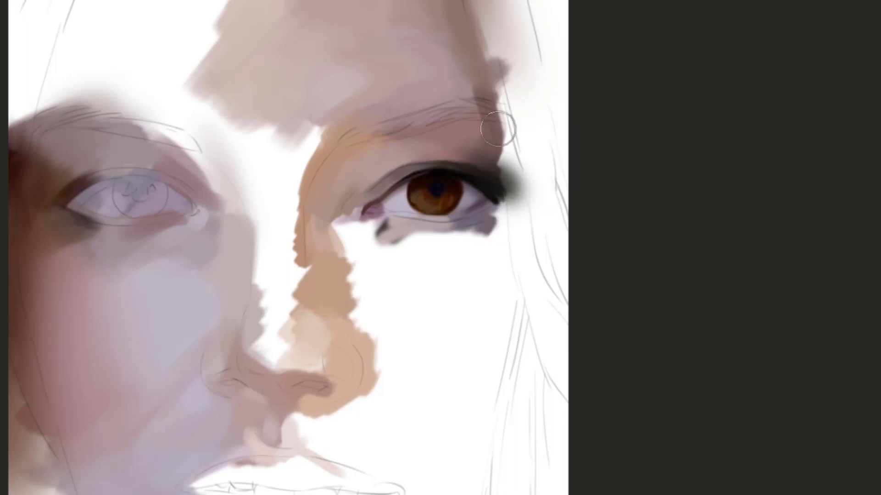
left_click_drag(499, 128, 488, 67)
left_click_drag(504, 144, 493, 59)
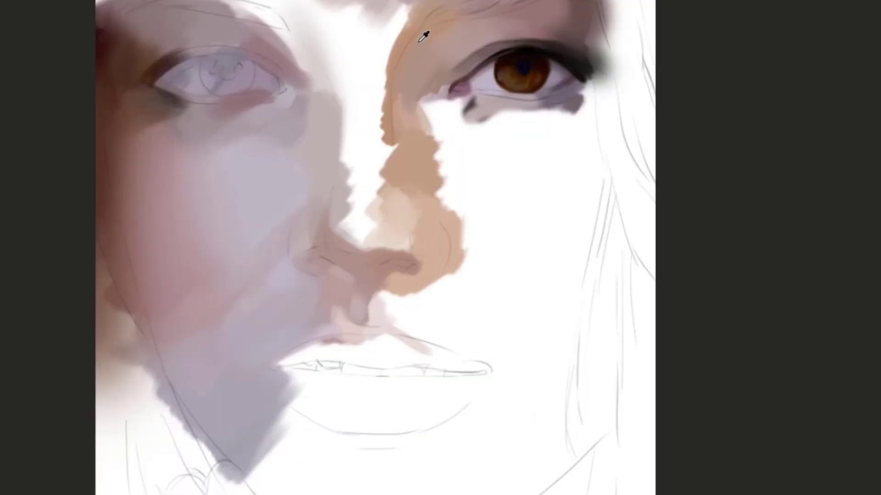
mouse_move(418, 32)
left_mouse_down()
mouse_move(416, 2)
mouse_move(429, 170)
left_mouse_up()
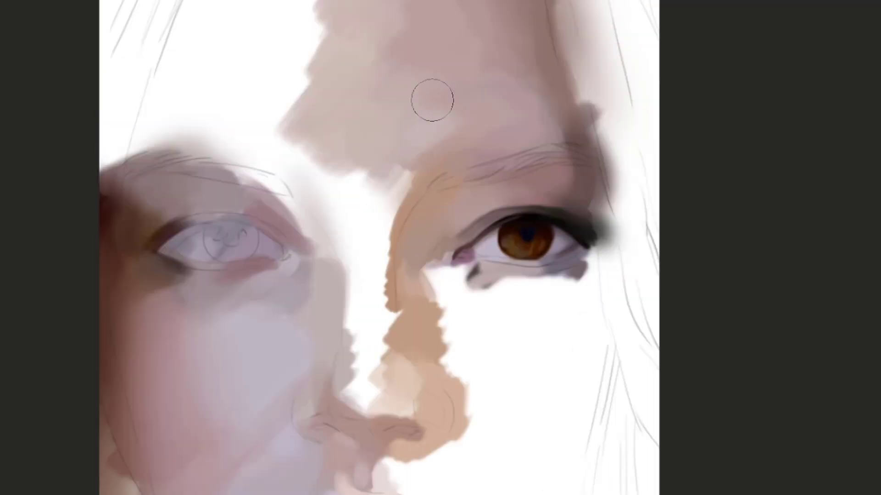
Blend the mauve and pinkish tones across the middle of the forehead above the near brow with sampled skin colors
mouse_move(438, 96)
left_mouse_down()
mouse_move(484, 117)
mouse_move(451, 120)
left_mouse_up()
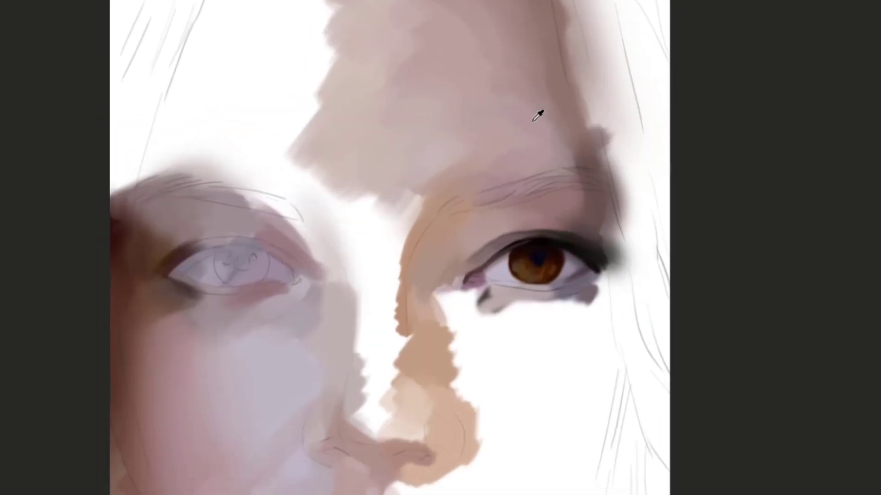
left_click(504, 110, "alt")
left_click(507, 73, "alt")
left_click_drag(426, 66, 491, 125)
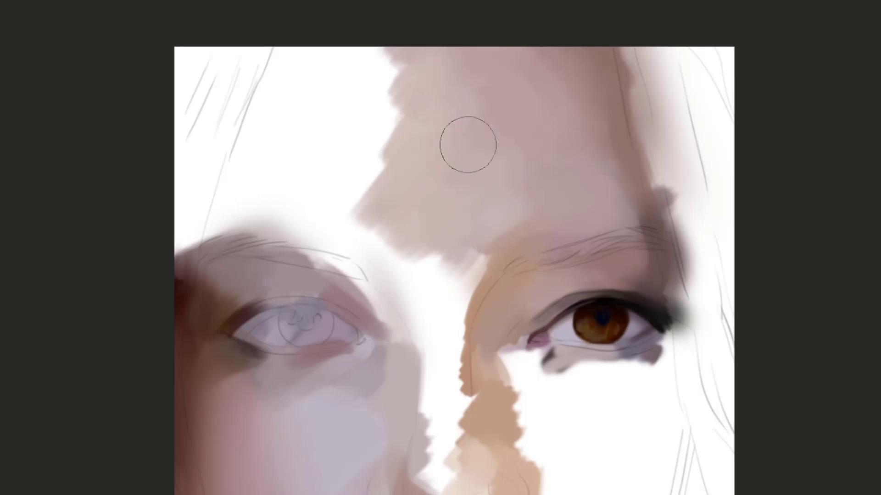
Soften and extend the beige tone on the far side of the upper forehead with a larger soft brush
mouse_move(404, 163)
left_mouse_down()
mouse_move(398, 109)
mouse_move(395, 128)
mouse_move(358, 80)
left_mouse_up()
key("space")
mouse_move(460, 289)
left_mouse_down()
mouse_move(444, 134)
mouse_move(503, 61)
mouse_move(426, 157)
left_mouse_up()
key("bracketright")
key("bracketright")
key("bracketright")
key("bracketright")
key("bracketright")
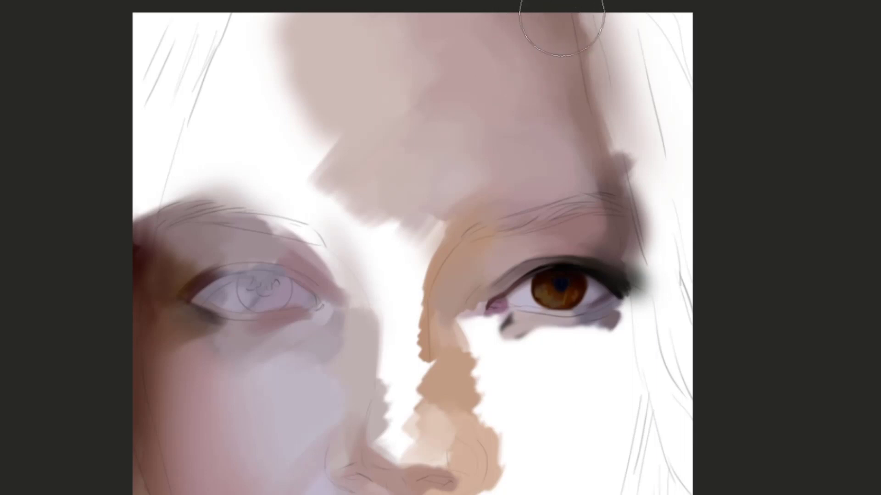
Spread a sampled mauve-brown softly past the upper near hairline
mouse_move(591, 28)
left_mouse_down()
mouse_move(472, 3)
mouse_move(592, 13)
left_mouse_up()
key("ctrl+z")
left_click(589, 50, "alt")
key("space")
left_click_drag(591, 137, 495, 43)
left_click_drag(504, 0, 617, 1)
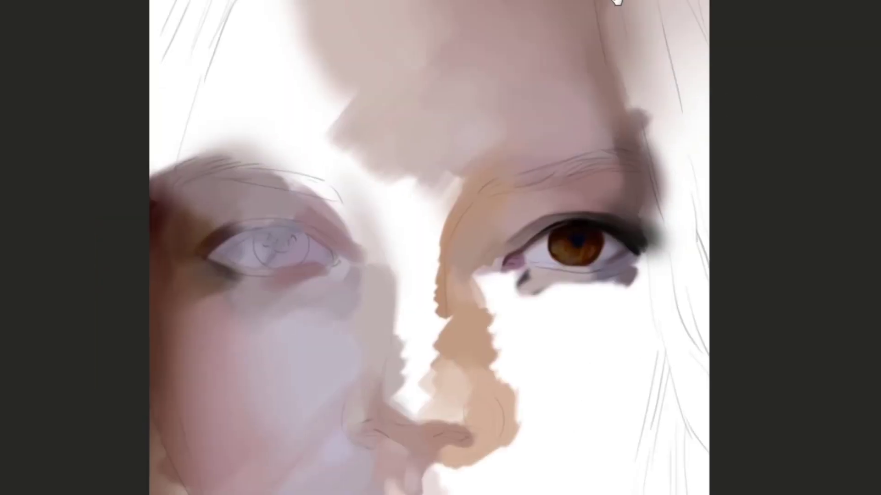
Blend the greyish tone beneath the far eye into the upper cheek and side of the nose with a smaller brush
left_click_drag(465, 177, 523, 113)
key("bracketleft")
key("bracketleft")
key("bracketleft")
key("bracketleft")
key("bracketleft")
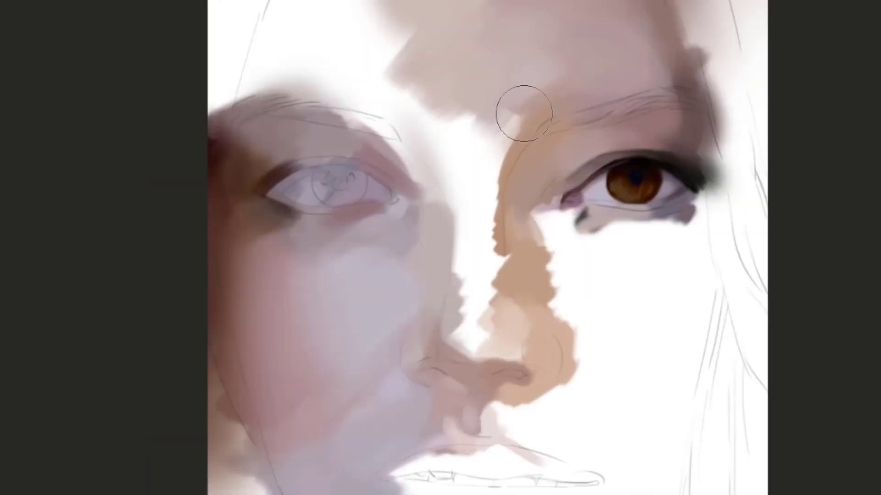
key("space")
mouse_move(450, 308)
left_mouse_down()
mouse_move(517, 98)
mouse_move(522, 132)
left_mouse_up()
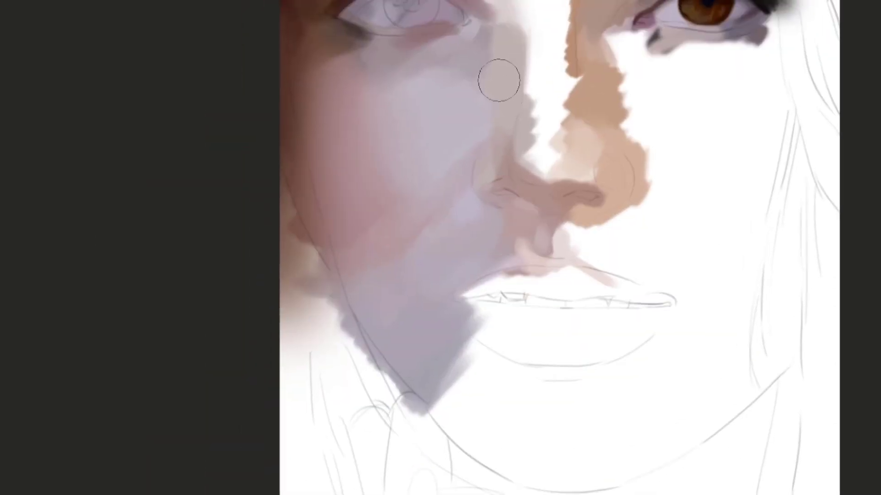
left_click(487, 44, "alt")
key("space")
left_click_drag(495, 12, 507, 45)
left_click(495, 117, "alt")
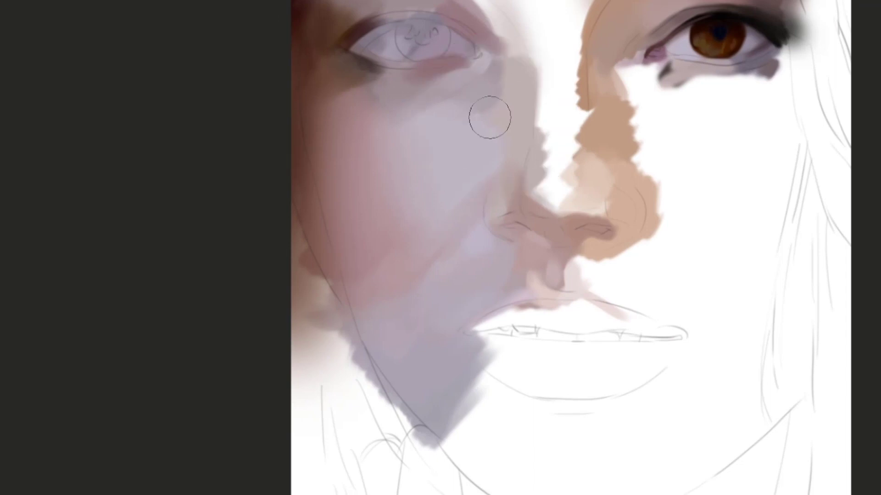
left_click_drag(487, 109, 473, 94)
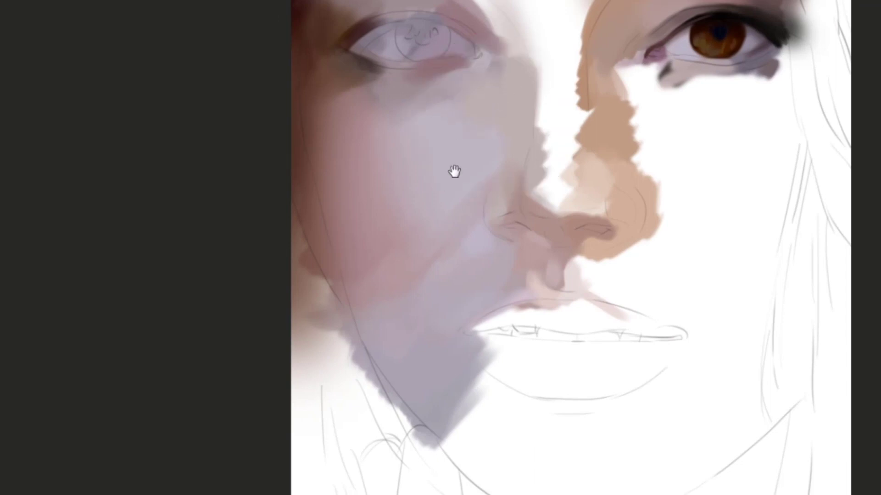
left_click_drag(454, 171, 502, 19)
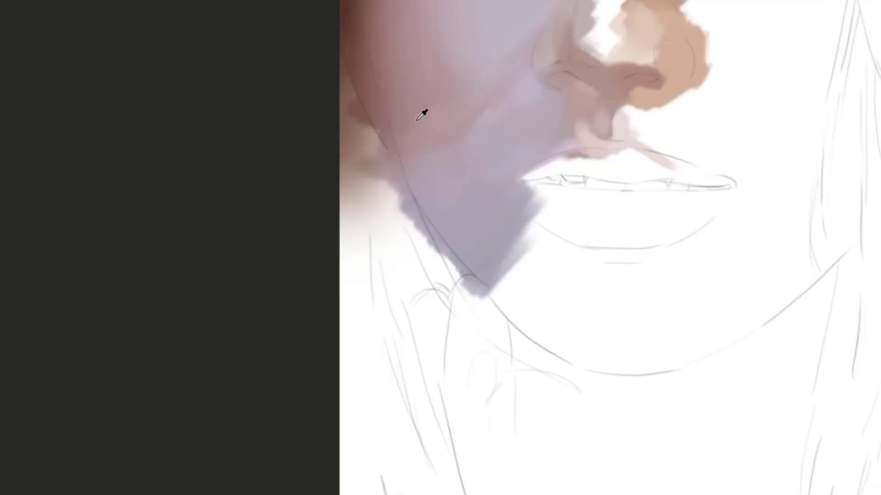
Extend soft blue-grey and mauve shading from the far jaw across the chin and below the lower lip
key("space")
left_click_drag(454, 252, 388, 101)
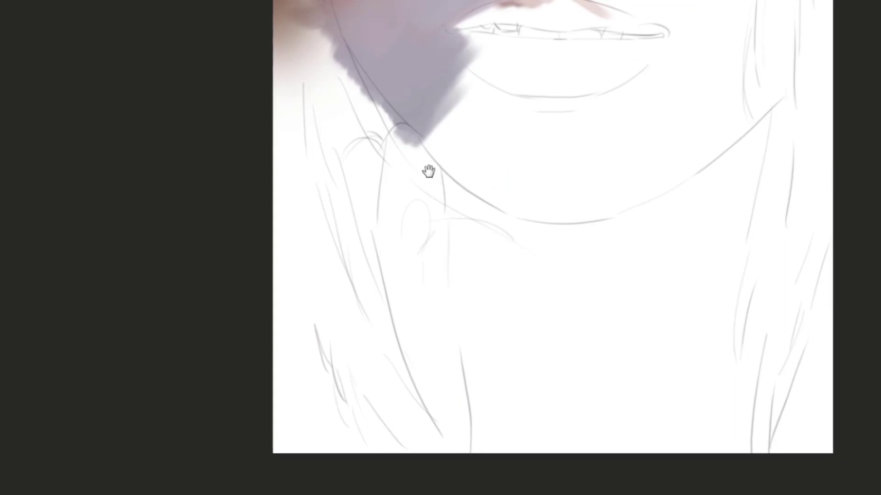
left_click_drag(428, 171, 413, 206)
left_click_drag(445, 145, 571, 204)
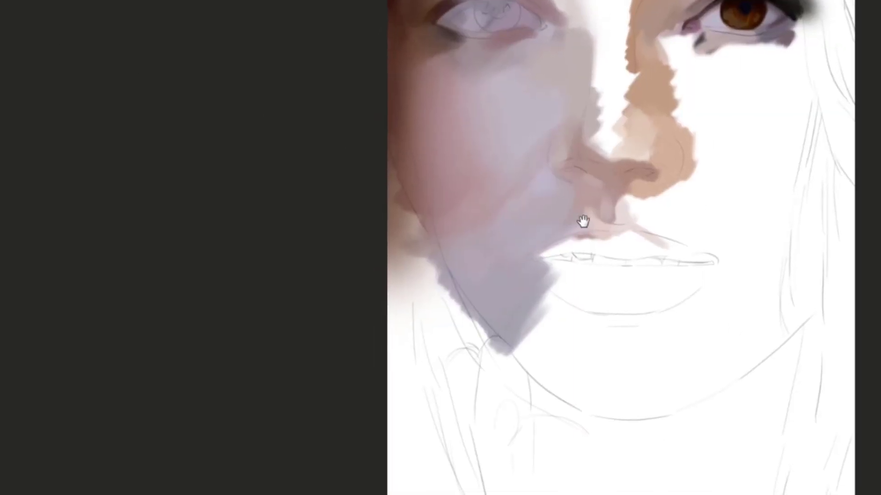
left_click_drag(583, 221, 619, 160)
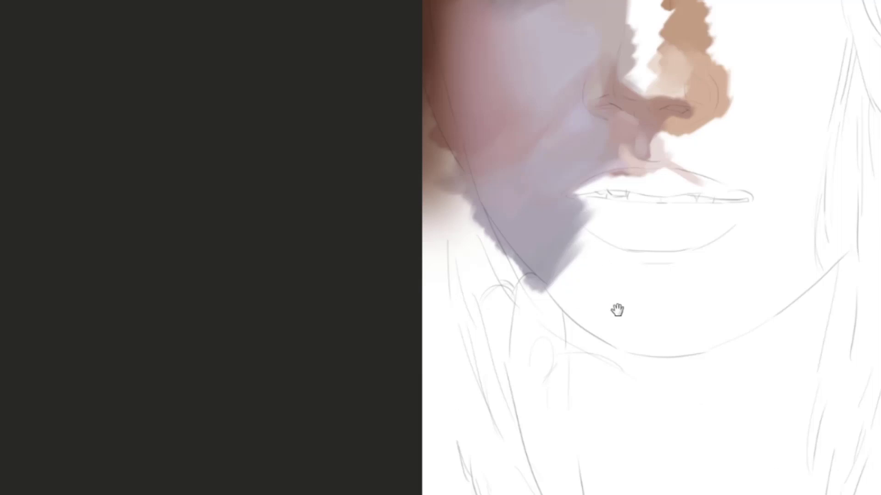
left_click_drag(617, 309, 550, 220)
mouse_move(482, 178)
left_mouse_down()
mouse_move(521, 166)
mouse_move(596, 271)
mouse_move(654, 246)
mouse_move(605, 222)
mouse_move(621, 177)
mouse_move(610, 193)
left_mouse_up()
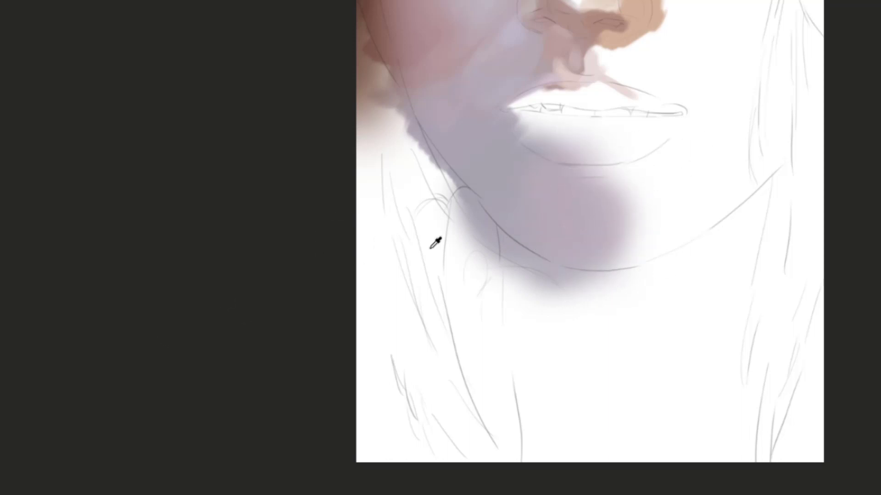
mouse_move(485, 193)
left_mouse_down()
mouse_move(623, 204)
mouse_move(612, 201)
left_mouse_up()
Block in a broad soft mauve base along the near jawline and beneath the chin onto the neck
key("bracketleft")
left_click_drag(671, 215, 611, 237)
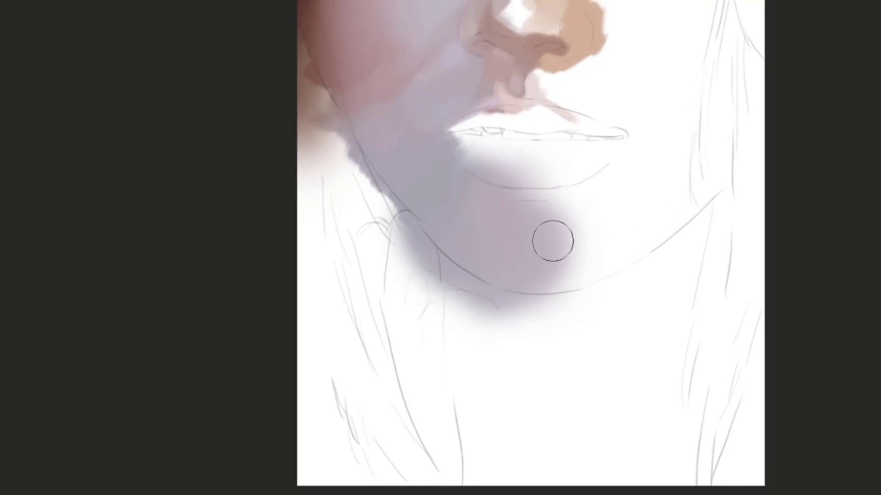
mouse_move(552, 241)
left_mouse_down()
mouse_move(649, 289)
mouse_move(500, 324)
mouse_move(442, 318)
mouse_move(379, 252)
mouse_move(534, 279)
left_mouse_up()
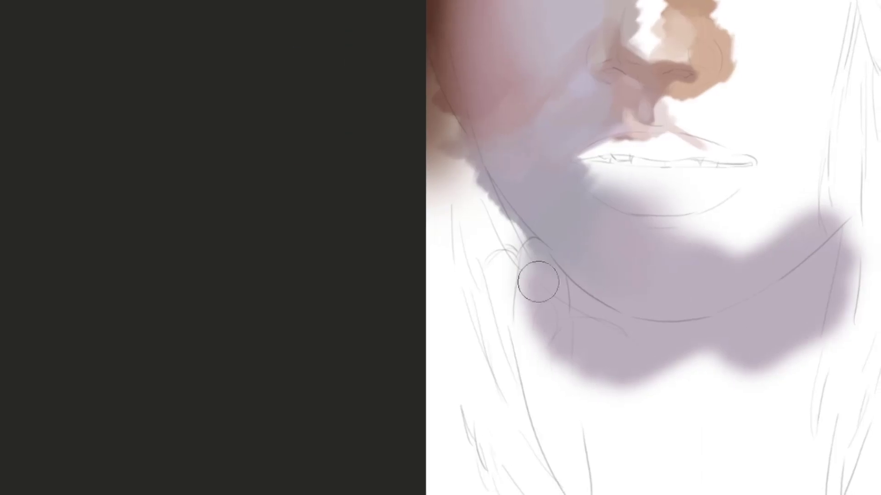
left_click_drag(522, 209, 469, 238)
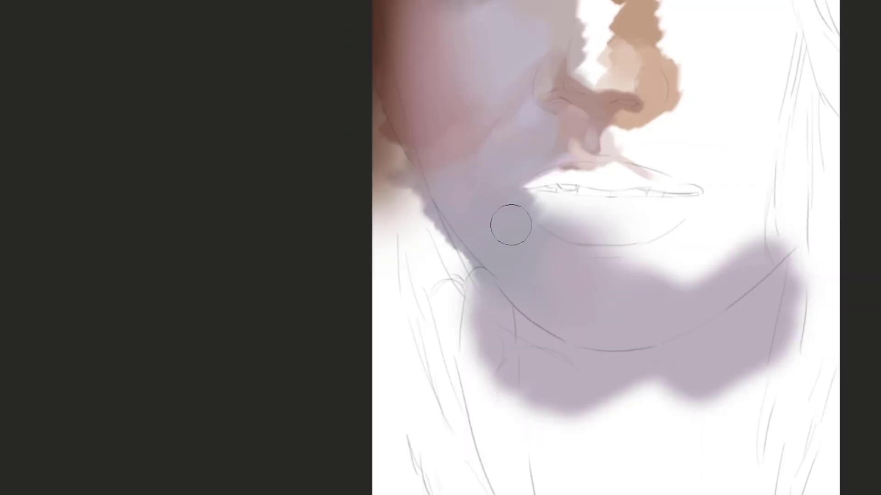
left_click(424, 161, "alt")
mouse_move(456, 167)
left_mouse_down()
mouse_move(458, 230)
mouse_move(442, 261)
mouse_move(454, 236)
left_mouse_up()
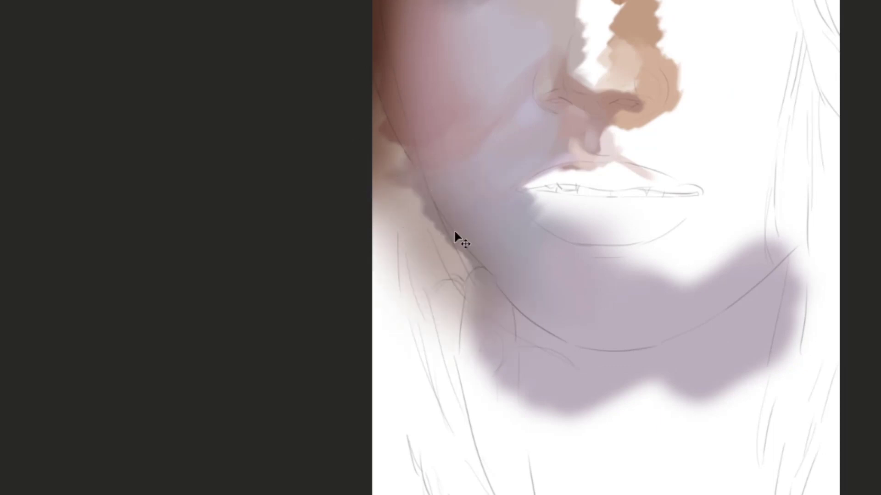
key("ctrl+z")
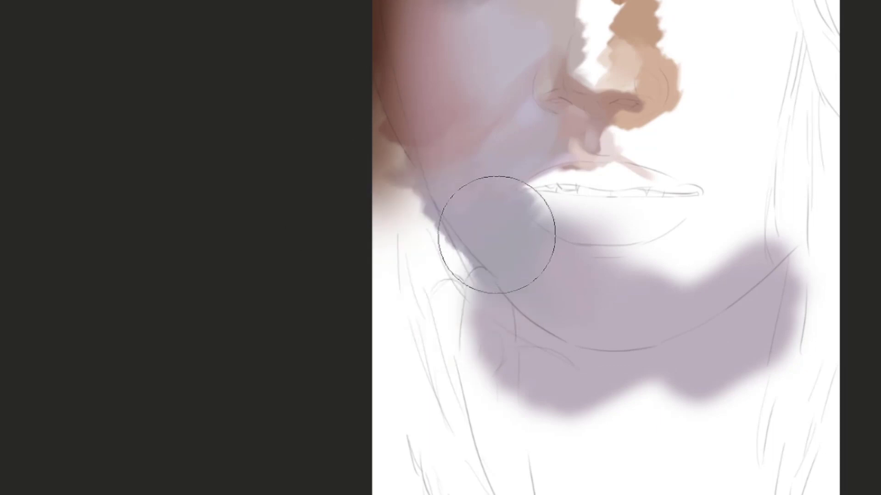
Darken the far jawline and the adjoining neck area with a soft brownish-grey shadow, undoing unsatisfactory strokes
left_click_drag(476, 247, 530, 235)
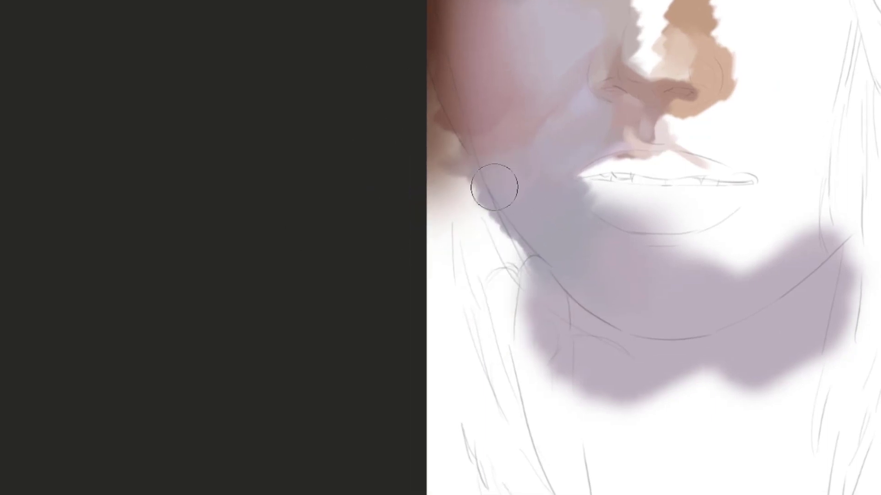
left_click_drag(464, 183, 583, 316)
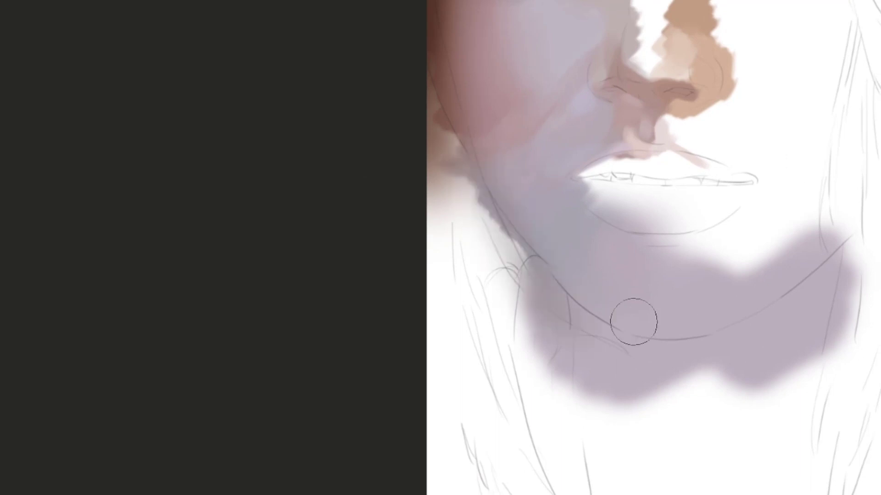
key("ctrl+z")
left_click_drag(472, 172, 592, 319)
key("ctrl+z")
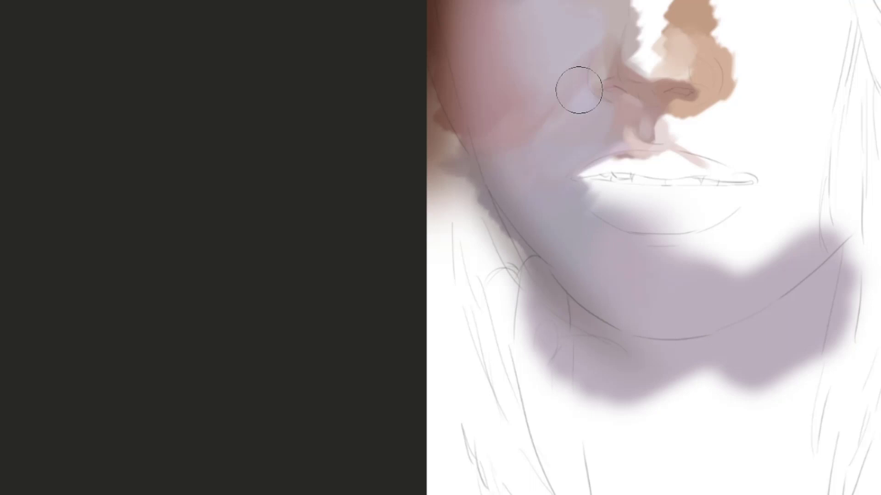
left_click_drag(714, 197, 648, 348)
Blend the far cheek's pink and lavender tones beside the nose and mouth with sampled colors
left_click_drag(702, 165, 753, 147)
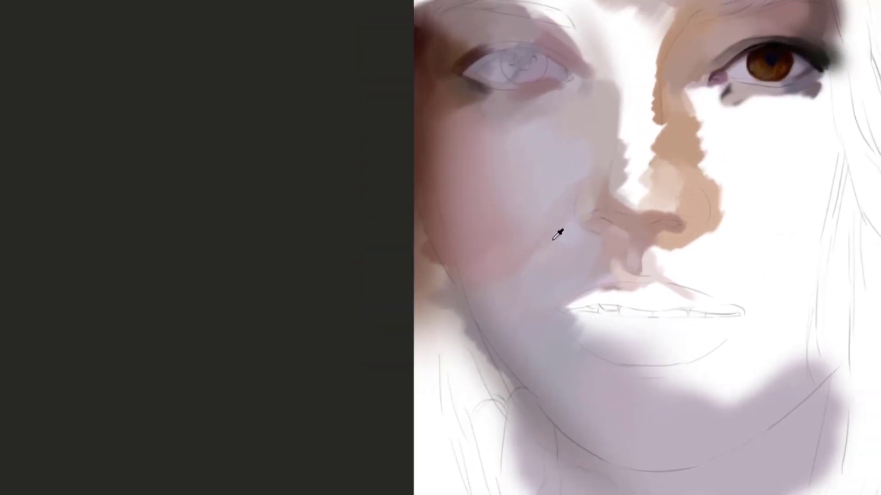
left_click(526, 265, "alt")
mouse_move(528, 267)
left_mouse_down()
mouse_move(553, 241)
mouse_move(535, 262)
mouse_move(548, 253)
mouse_move(530, 251)
mouse_move(573, 207)
left_mouse_up()
left_click(562, 256, "alt")
left_click(492, 251, "alt")
left_click(559, 214, "alt")
Paint a greyish mauve patch above the far eyebrow with a textured brush
left_click_drag(672, 135, 584, 250)
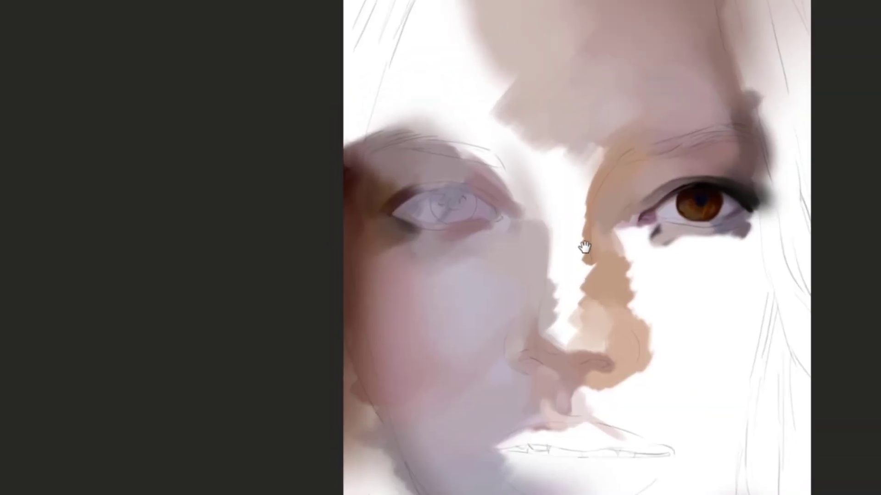
left_click_drag(543, 146, 591, 147)
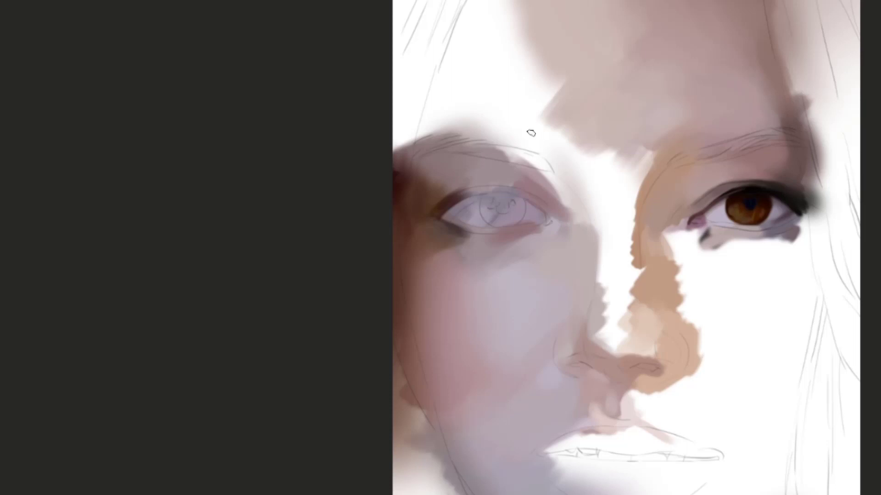
left_click_drag(539, 128, 508, 155)
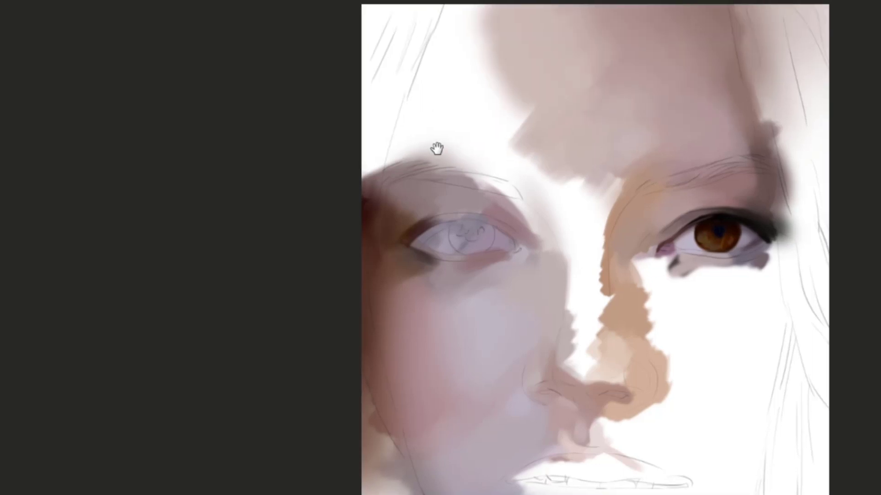
left_click_drag(436, 149, 445, 171)
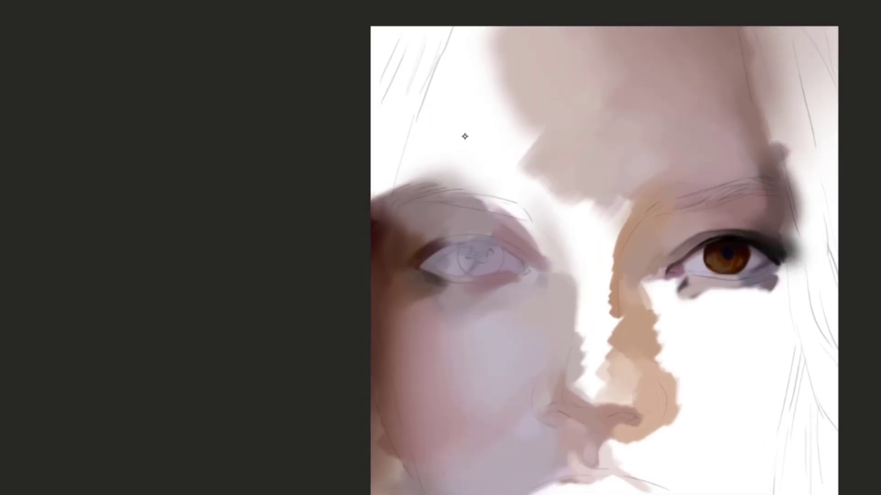
left_click_drag(465, 136, 557, 114)
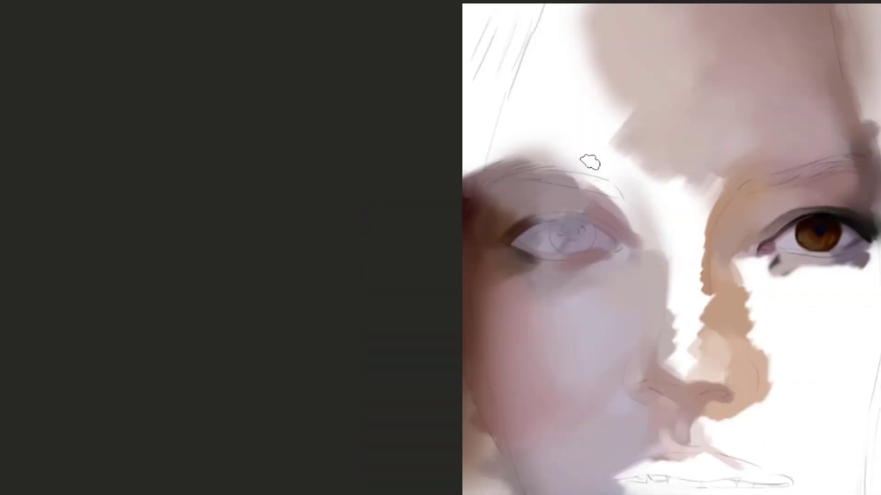
left_click_drag(590, 161, 561, 171)
key("ctrl+z")
mouse_move(550, 161)
left_mouse_down()
mouse_move(533, 157)
mouse_move(571, 148)
left_mouse_up()
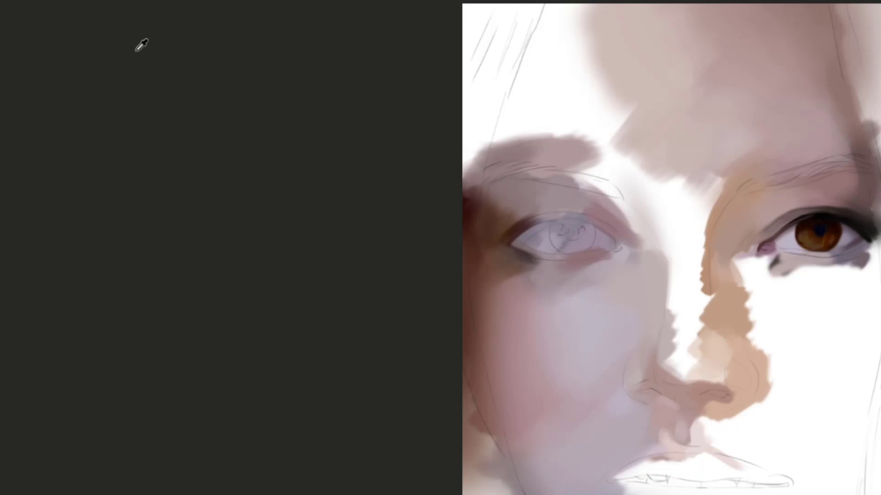
Block in a brown band along the far hairline and temple, adding a yellowish brown along its inner edge
mouse_move(525, 164)
left_mouse_down()
mouse_move(516, 207)
mouse_move(550, 49)
left_mouse_up()
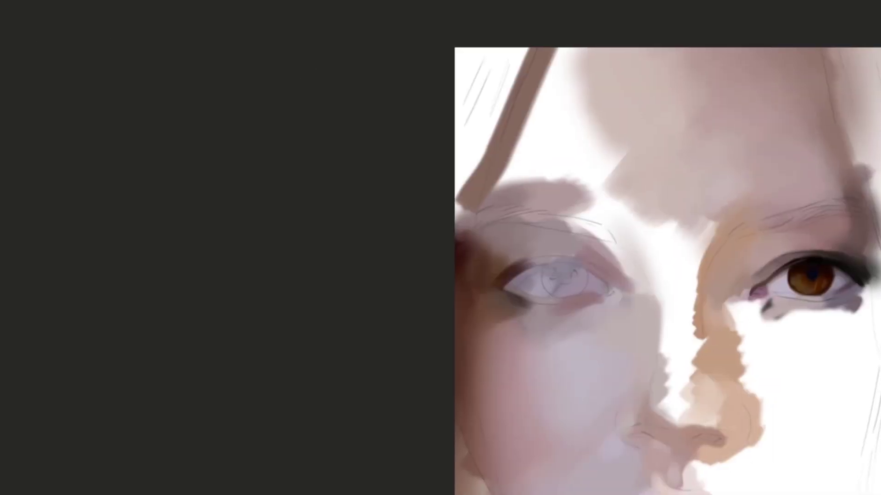
mouse_move(463, 204)
left_mouse_down()
mouse_move(493, 147)
mouse_move(522, 51)
left_mouse_up()
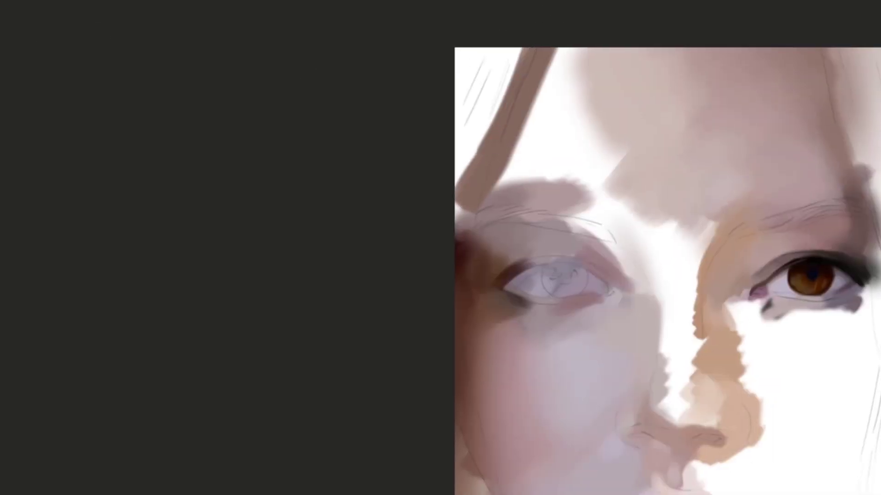
mouse_move(514, 146)
left_mouse_down()
mouse_move(553, 51)
mouse_move(516, 144)
left_mouse_up()
left_click_drag(527, 142, 458, 110)
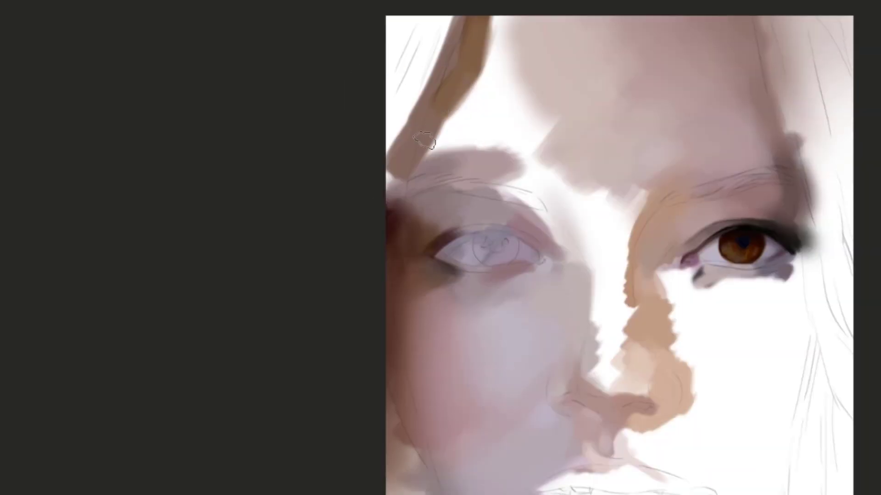
left_click_drag(424, 142, 482, 92)
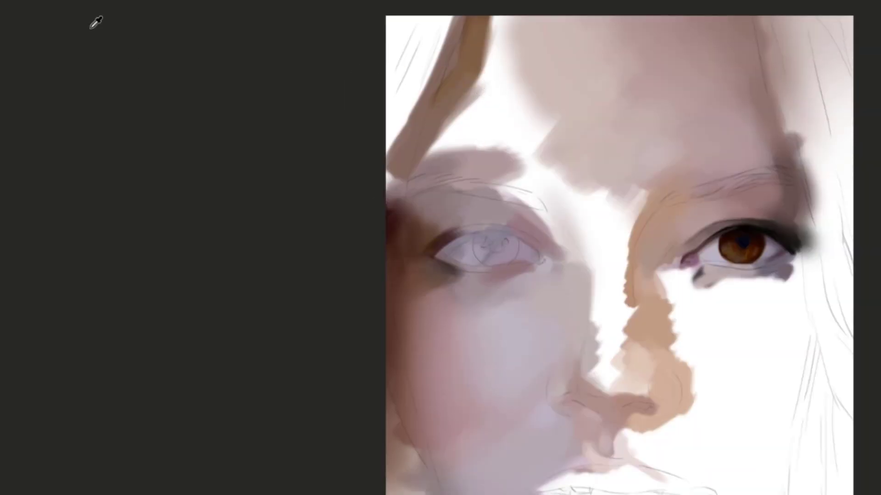
Fill the far side of the forehead with soft pinkish mauve, blending it into the brown hairline and beige center
mouse_move(430, 155)
left_mouse_down()
mouse_move(486, 101)
mouse_move(515, 121)
left_mouse_up()
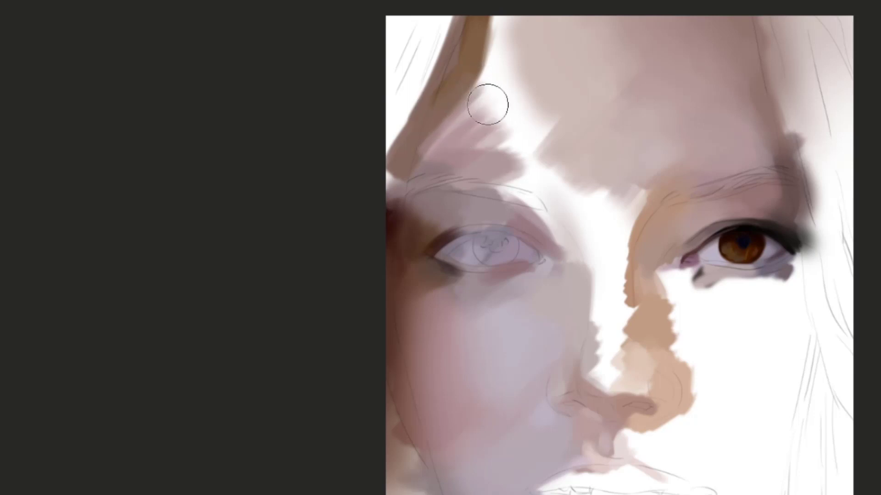
mouse_move(487, 110)
left_mouse_down()
mouse_move(518, 118)
mouse_move(485, 116)
mouse_move(460, 140)
mouse_move(491, 29)
left_mouse_up()
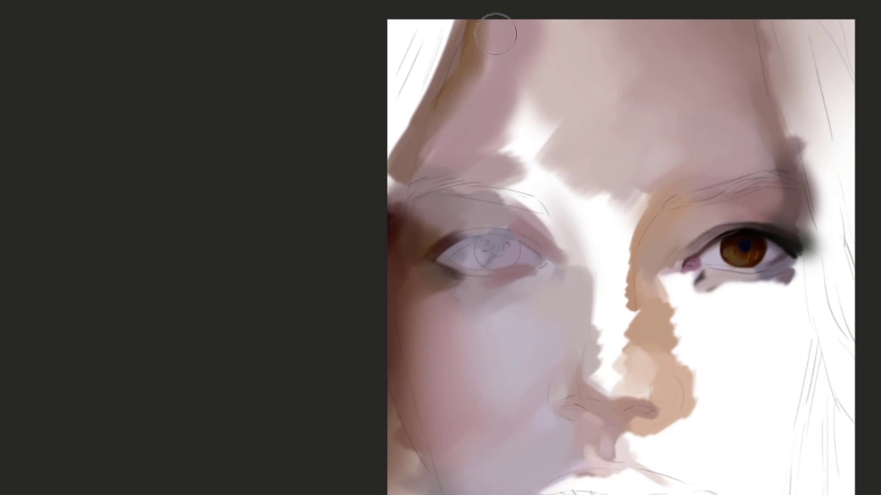
left_click_drag(475, 59, 490, 22)
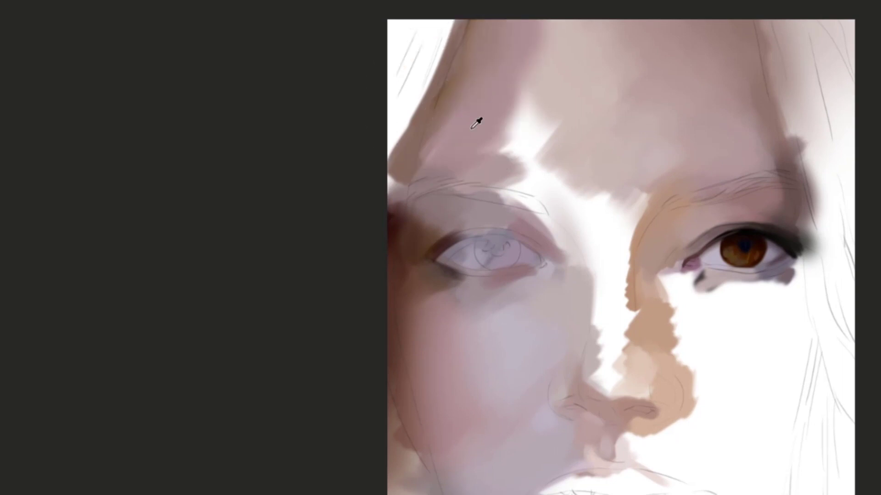
Fill the white gap above the far eyebrow with sampled mauve and beige, blending the two forehead tones together
left_click(505, 112, "alt")
mouse_move(520, 98)
left_mouse_down()
mouse_move(507, 120)
mouse_move(523, 134)
mouse_move(534, 115)
mouse_move(569, 150)
mouse_move(481, 156)
left_mouse_up()
left_click(560, 128, "alt")
left_click(489, 110, "alt")
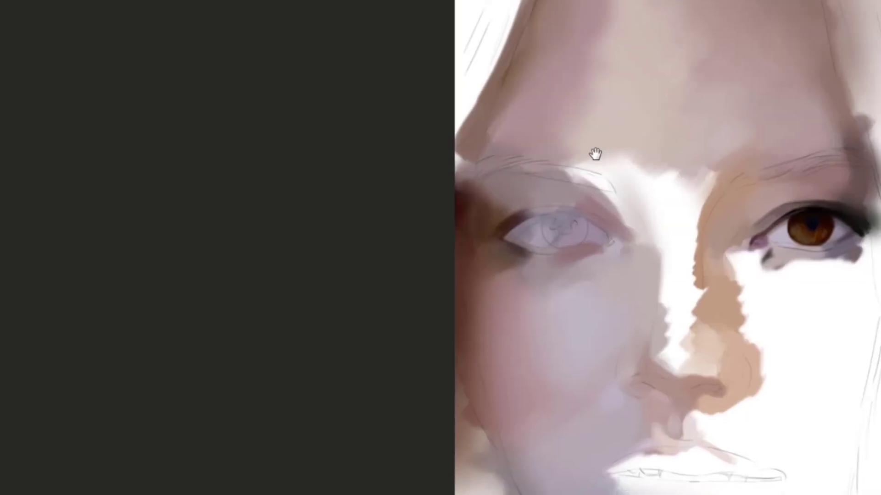
left_click(509, 214)
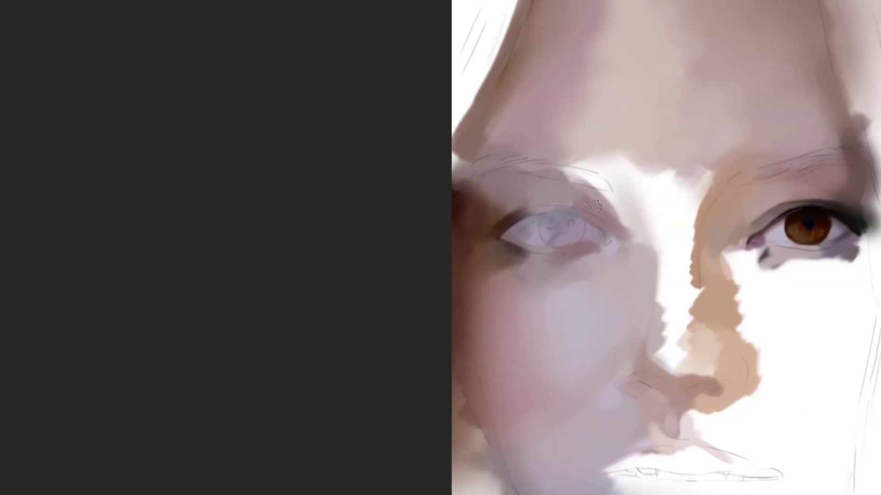
Paint a muted reddish-brown shadow beneath the far eyebrow, from its inner end toward the outer eye socket
left_click(595, 204)
left_click_drag(593, 205, 522, 163)
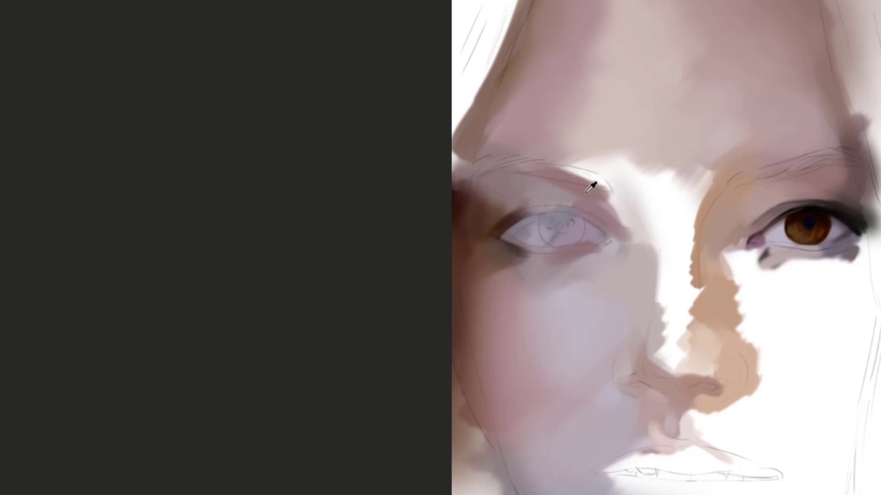
left_click(476, 214, "alt")
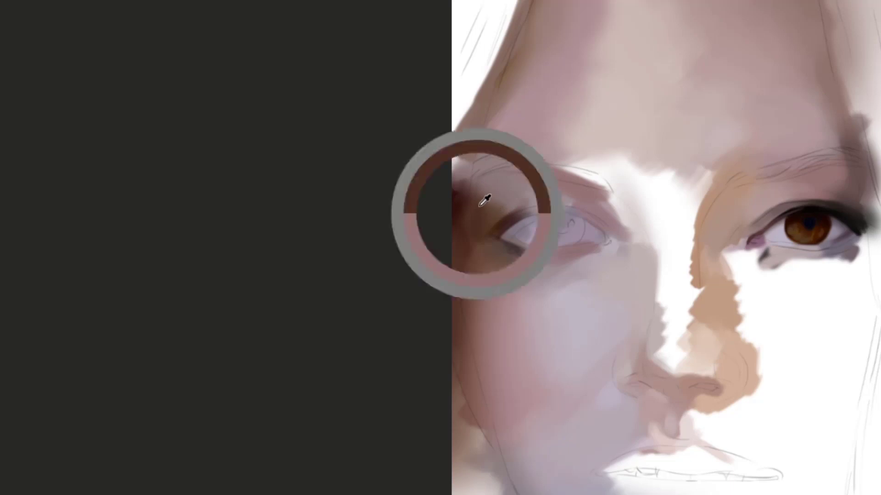
mouse_move(496, 189)
left_mouse_down()
mouse_move(529, 179)
mouse_move(532, 155)
mouse_move(491, 193)
mouse_move(551, 168)
left_mouse_up()
mouse_move(603, 140)
left_mouse_down()
mouse_move(560, 127)
mouse_move(535, 145)
left_mouse_up()
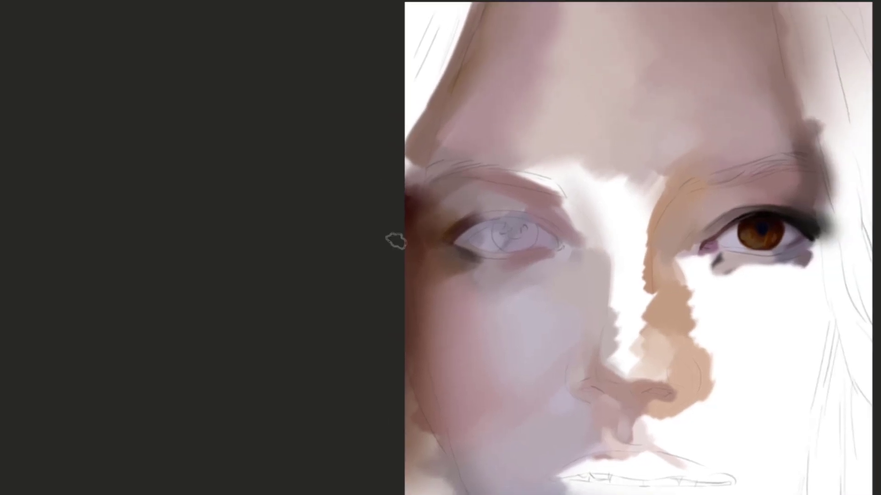
mouse_move(533, 183)
left_mouse_down()
mouse_move(520, 210)
mouse_move(543, 182)
left_mouse_up()
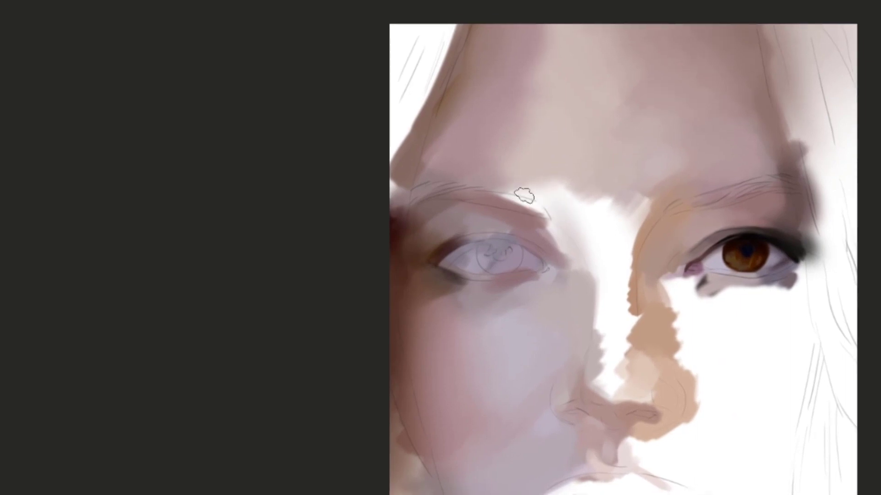
Lighten the far side of the forehead with pale pinkish beige, extending it over the inner brow and softening it into the mauve
left_click(515, 169, "alt")
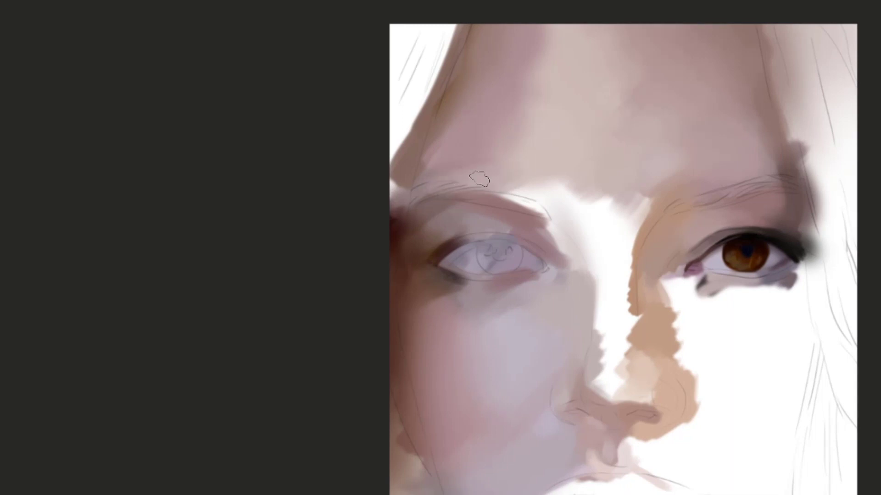
left_click_drag(549, 133, 523, 154)
left_click(490, 192, "alt")
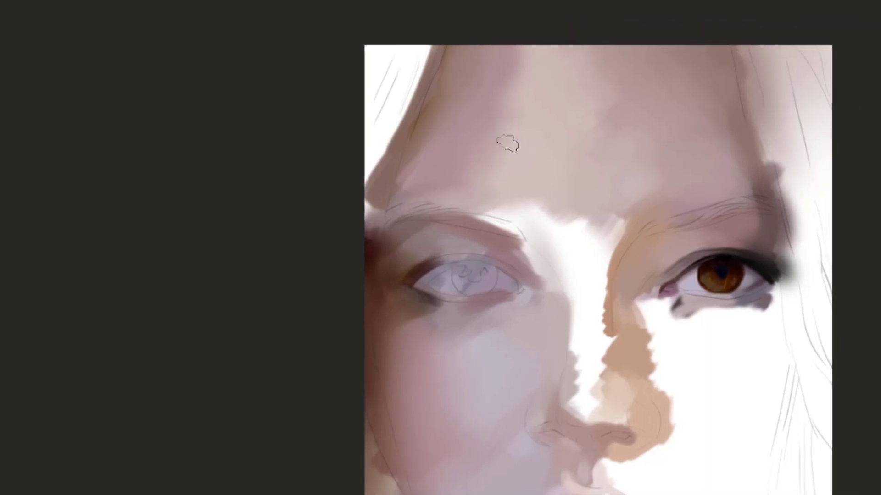
key("bracketright")
key("bracketright")
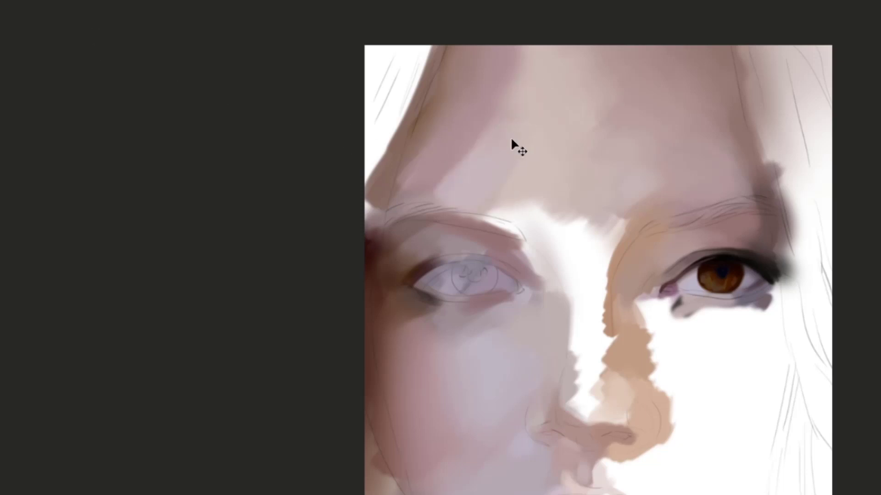
key("bracketleft")
mouse_move(461, 192)
left_mouse_down()
mouse_move(513, 131)
mouse_move(514, 162)
mouse_move(568, 193)
mouse_move(556, 173)
mouse_move(509, 197)
mouse_move(492, 82)
left_mouse_up()
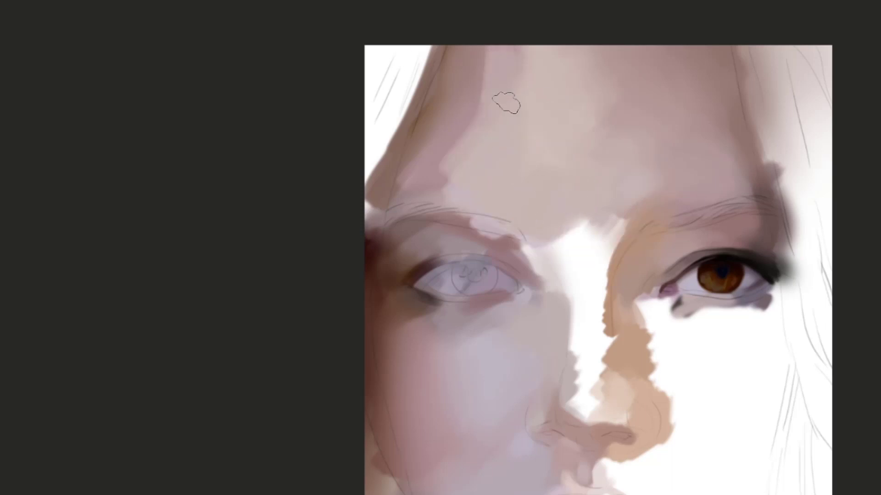
left_click(493, 85, "alt")
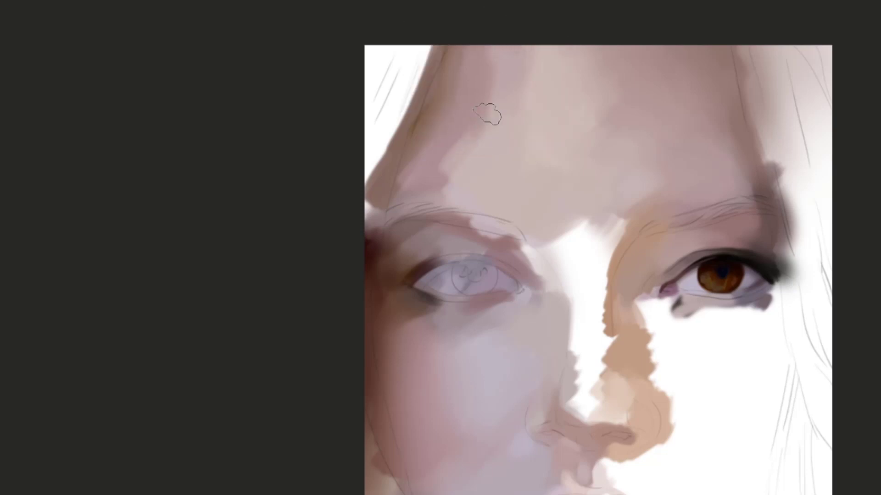
left_click(463, 146, "alt")
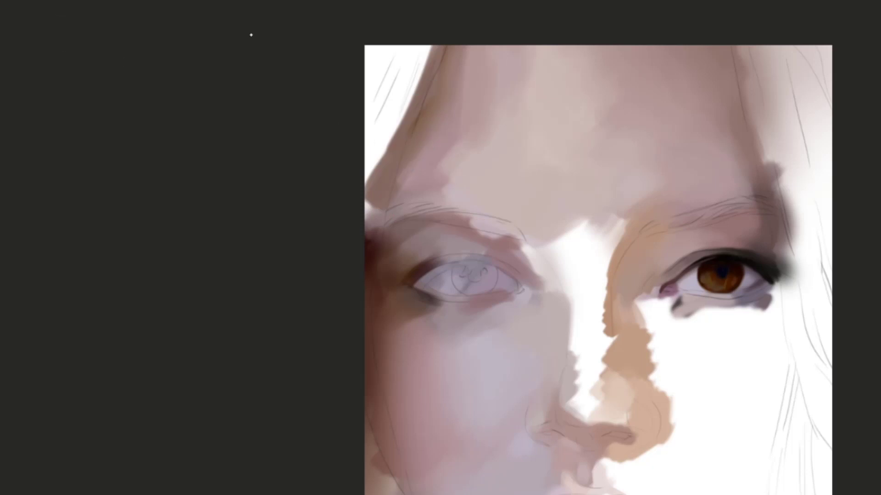
Paint a golden-brown strand along the far hairline and a darker brown strand beside it down to the temple
left_click_drag(454, 44, 424, 149)
key("ctrl+z")
left_click_drag(454, 46, 433, 119)
key("ctrl+z")
mouse_move(459, 45)
left_mouse_down()
mouse_move(424, 179)
mouse_move(430, 145)
left_mouse_up()
left_click(409, 189, "alt")
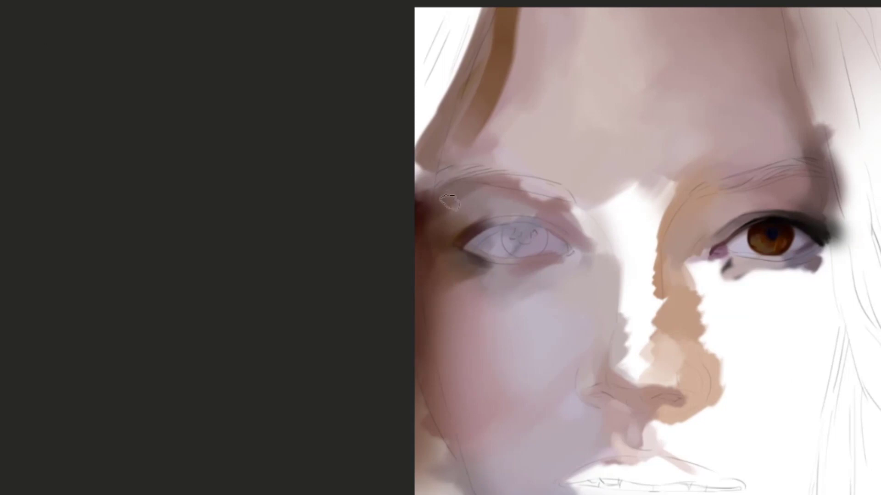
key("ctrl+z")
mouse_move(450, 203)
left_mouse_down()
mouse_move(468, 85)
mouse_move(489, 88)
mouse_move(423, 90)
left_mouse_up()
left_click_drag(503, 169, 503, 120)
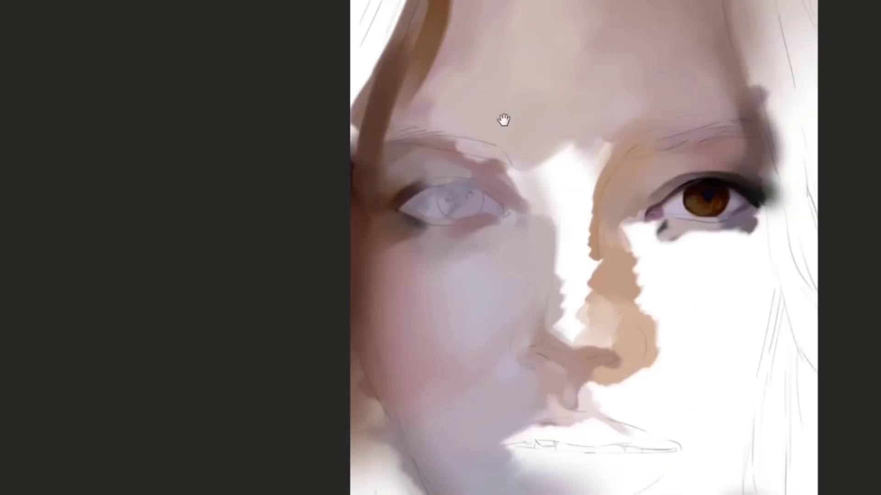
left_click_drag(519, 224, 560, 152)
left_click_drag(767, 86, 671, 100)
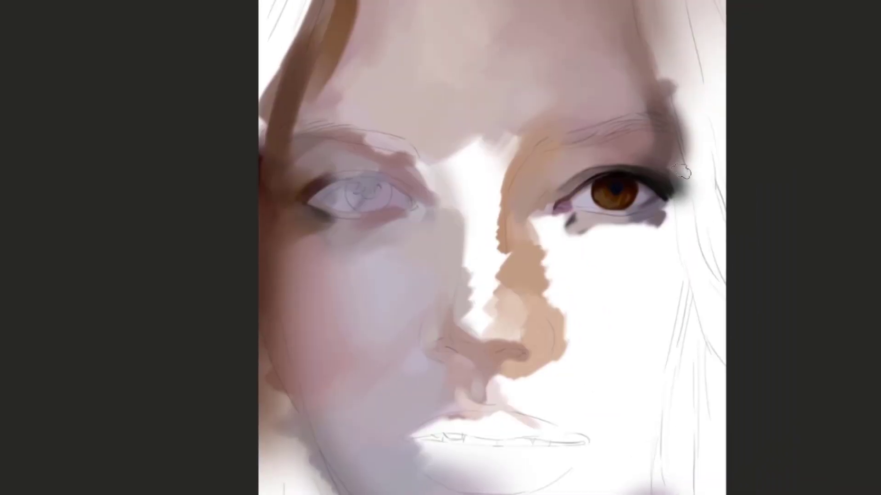
Paint a dark mauve-brown band along the near hairline, from the forehead's upper edge down to the temple beside the eye
left_click(663, 160, "alt")
mouse_move(672, 164)
left_mouse_down()
mouse_move(662, 123)
mouse_move(671, 91)
mouse_move(679, 194)
mouse_move(641, 103)
left_mouse_up()
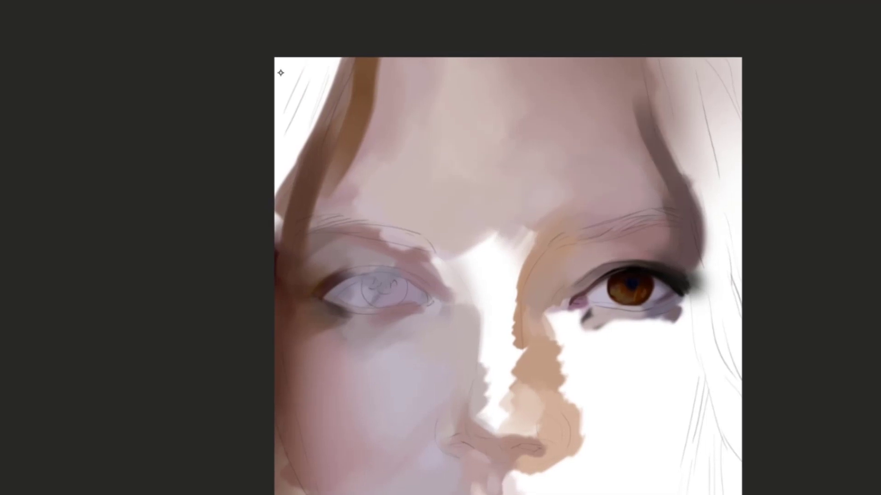
left_click_drag(690, 119, 665, 132)
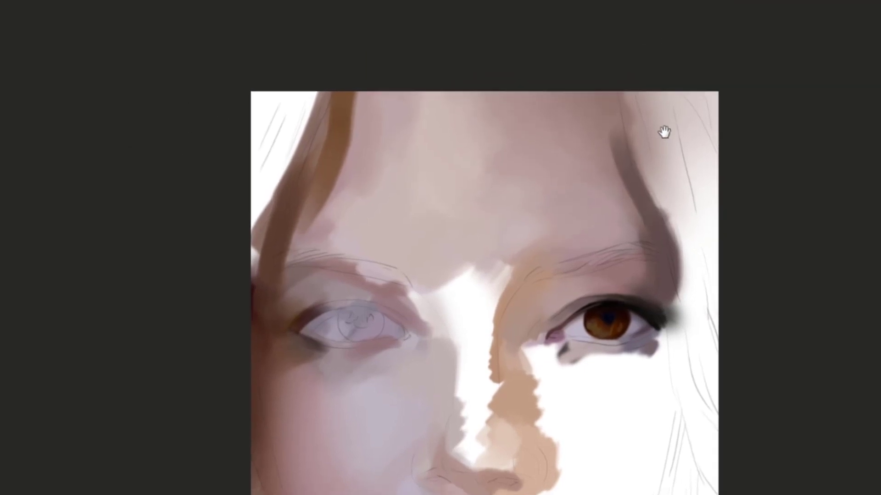
key("ctrl+z")
mouse_move(629, 100)
left_mouse_down()
mouse_move(659, 216)
mouse_move(651, 220)
left_mouse_up()
key("ctrl+z")
left_click_drag(618, 89, 649, 215)
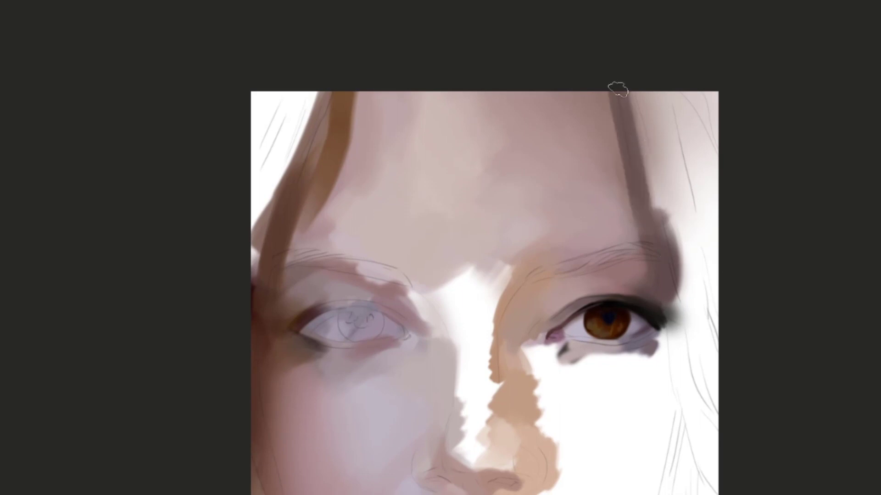
left_click_drag(617, 89, 660, 214)
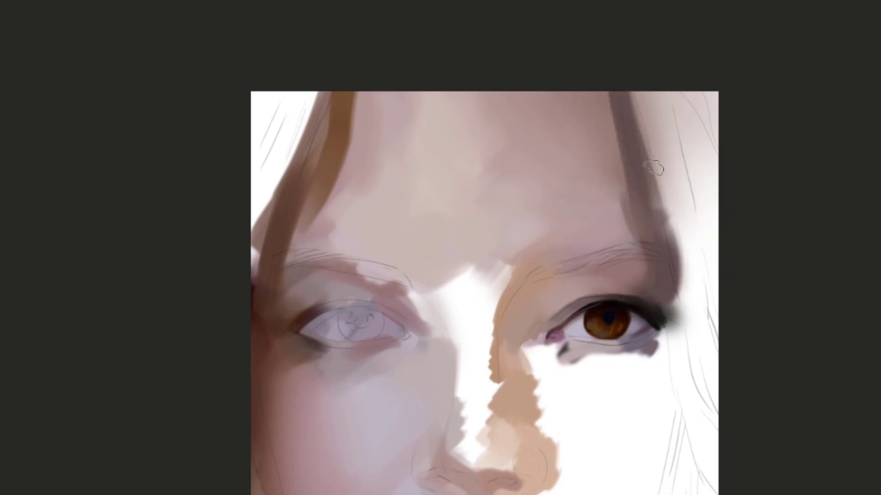
Cover the pale patch under the inner end of the far eyebrow with reddish-mauve shadow
mouse_move(641, 197)
left_mouse_down()
mouse_move(684, 124)
mouse_move(668, 147)
mouse_move(729, 79)
mouse_move(558, 296)
mouse_move(574, 216)
mouse_move(573, 231)
left_mouse_up()
left_click_drag(480, 177, 476, 214)
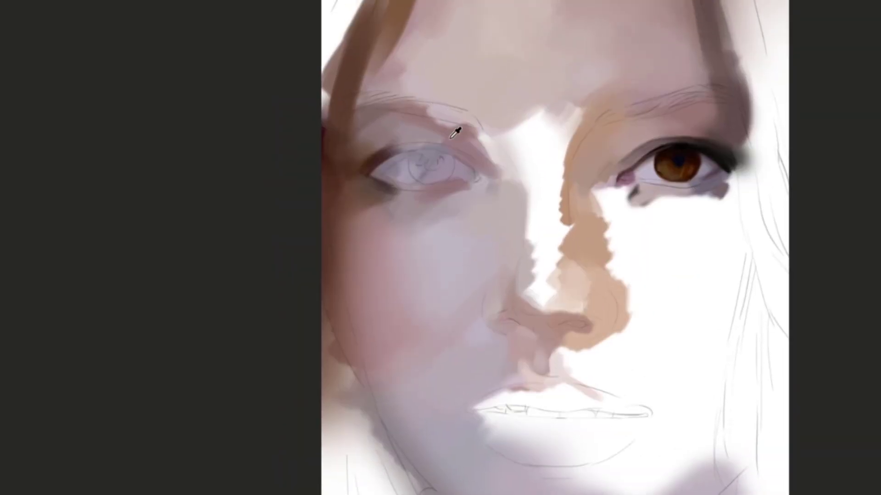
mouse_move(464, 135)
left_mouse_down()
mouse_move(460, 119)
mouse_move(466, 143)
left_mouse_up()
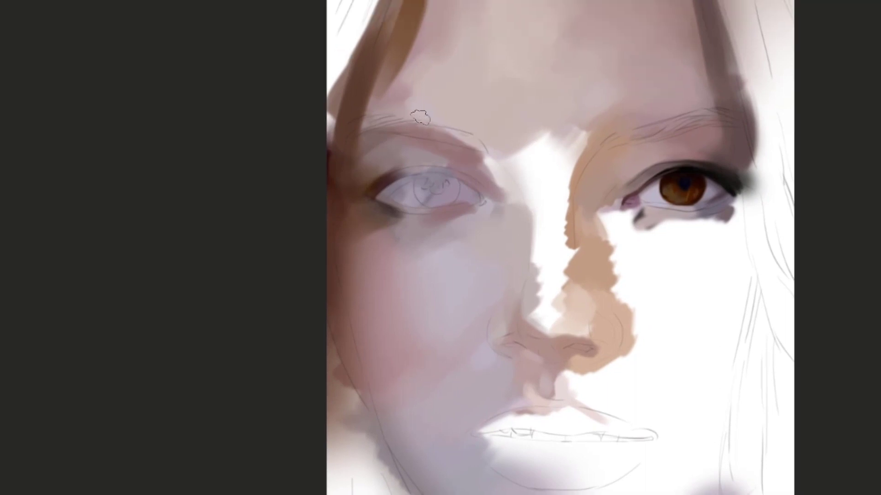
Fill the white area between the eyebrows with a sampled warm tan, joining the forehead to the top of the nose
mouse_move(563, 139)
left_mouse_down()
mouse_move(487, 118)
mouse_move(496, 127)
left_mouse_up()
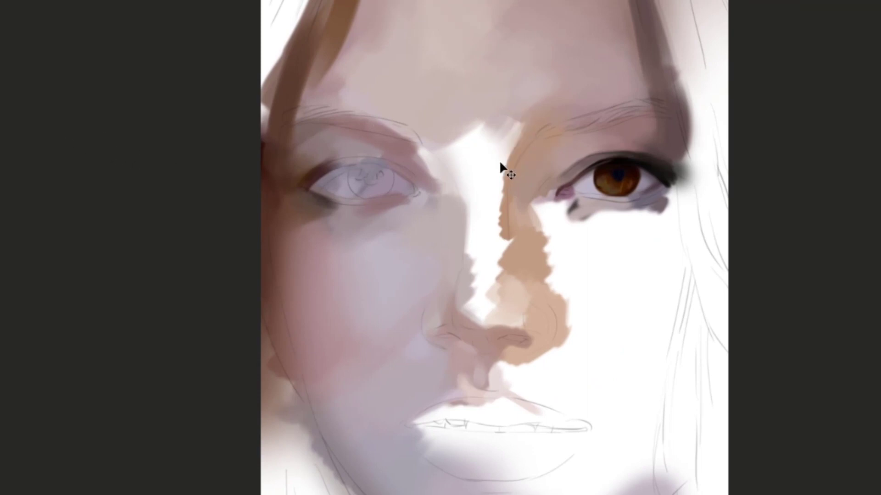
left_click_drag(527, 110, 493, 177)
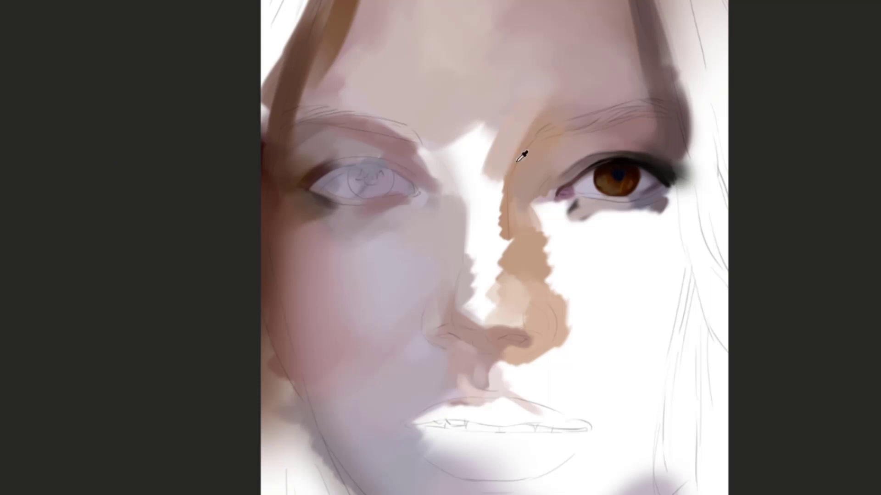
left_click(507, 155, "alt")
mouse_move(507, 173)
left_mouse_down()
mouse_move(504, 142)
mouse_move(500, 167)
mouse_move(492, 136)
mouse_move(482, 164)
mouse_move(485, 134)
mouse_move(466, 169)
mouse_move(472, 148)
mouse_move(447, 172)
mouse_move(422, 176)
left_mouse_up()
left_click(508, 142, "alt")
key("space")
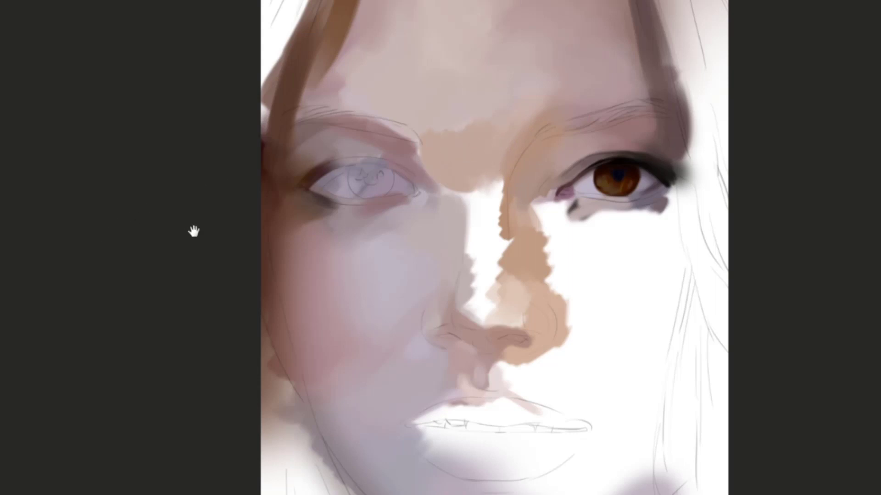
left_click_drag(475, 153, 521, 156)
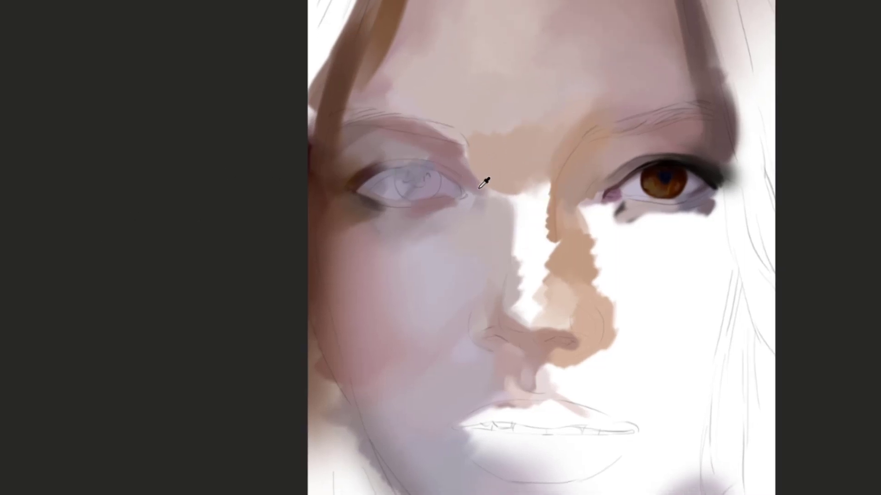
Paint a mauve shadow from the far inner brow down the side of the nose toward the nostril
left_click(480, 188, "alt")
left_click_drag(497, 194, 458, 135)
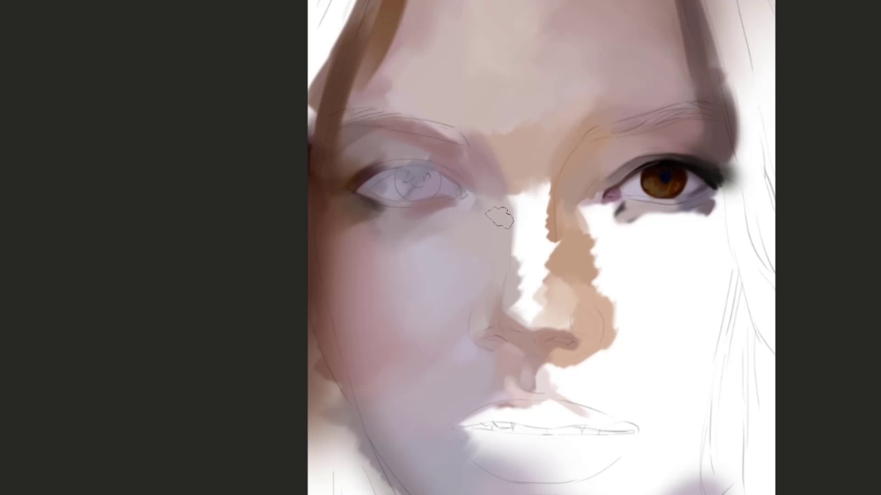
left_click_drag(495, 190, 506, 317)
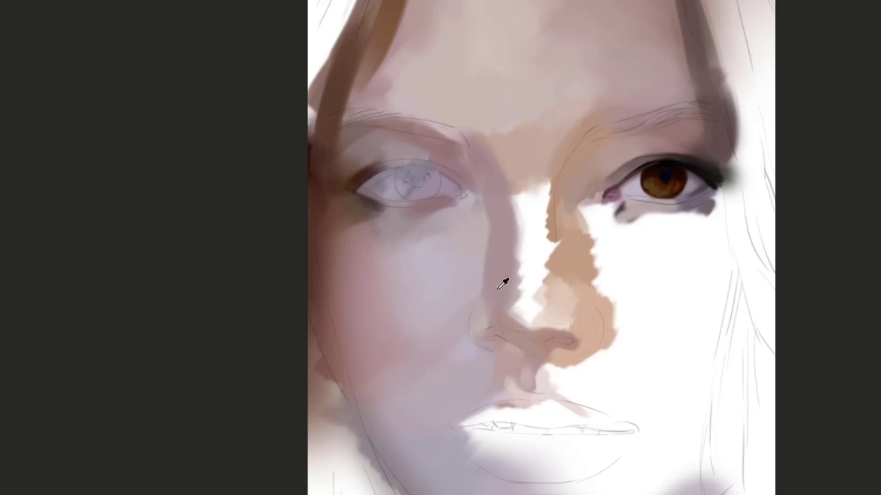
left_click(487, 315, "alt")
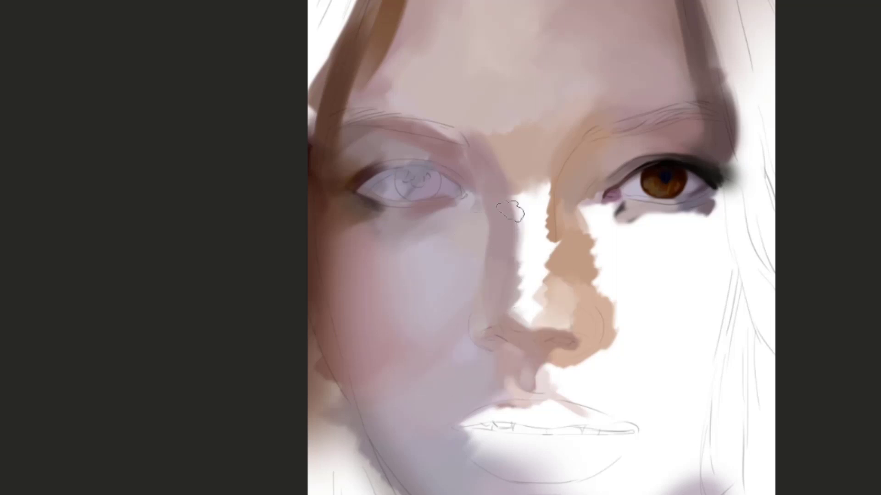
Blend the mauve nose shadow into the tan and beige between the eyebrows using sampled intermediate colors
left_click(472, 130, "alt")
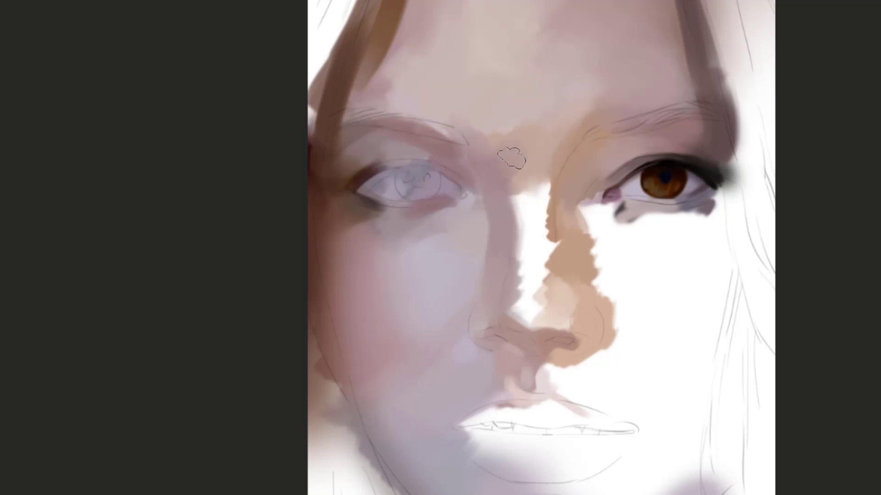
left_click(524, 143, "alt")
left_click(510, 158, "alt")
left_click_drag(572, 131, 525, 134)
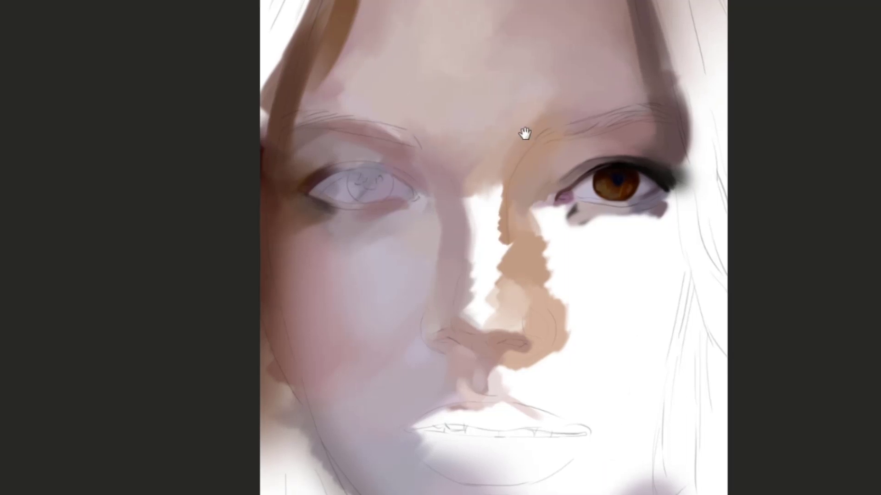
left_click_drag(495, 191, 502, 173)
Fill the white nose bridge with light tan and beige strokes, from between the eyes down toward the tip
left_click_drag(505, 279, 478, 236)
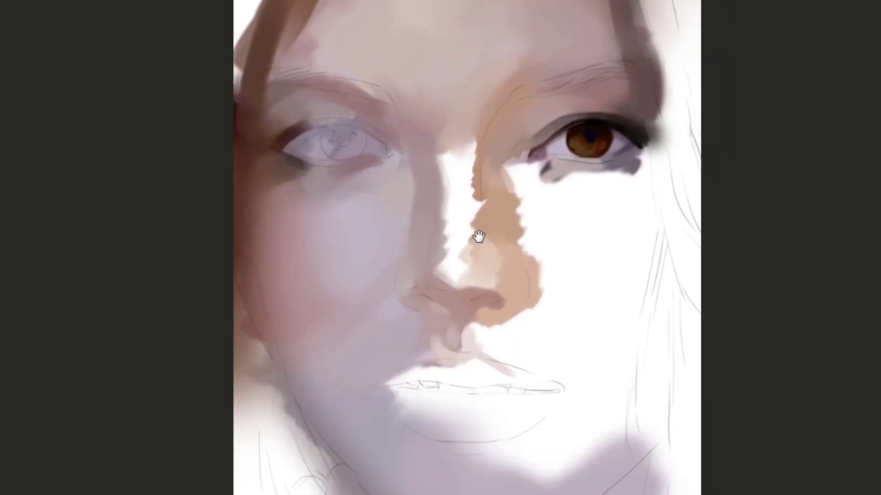
left_click_drag(443, 278, 438, 195)
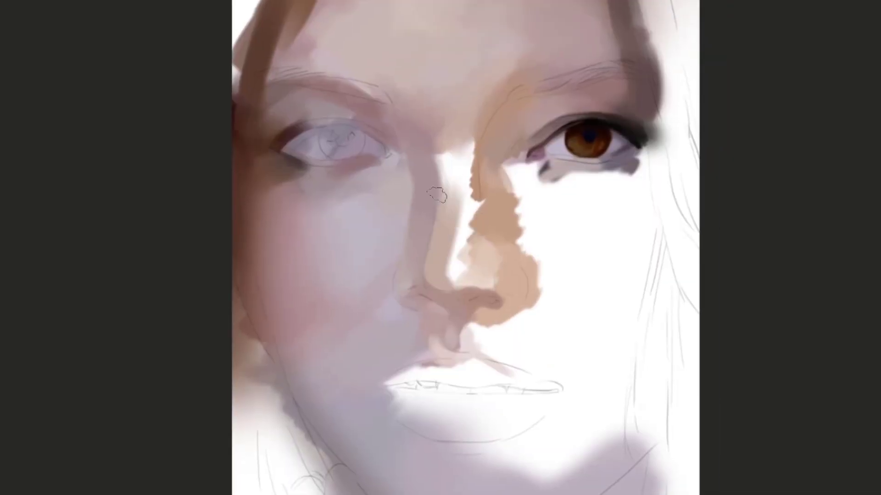
left_click_drag(450, 229, 462, 153)
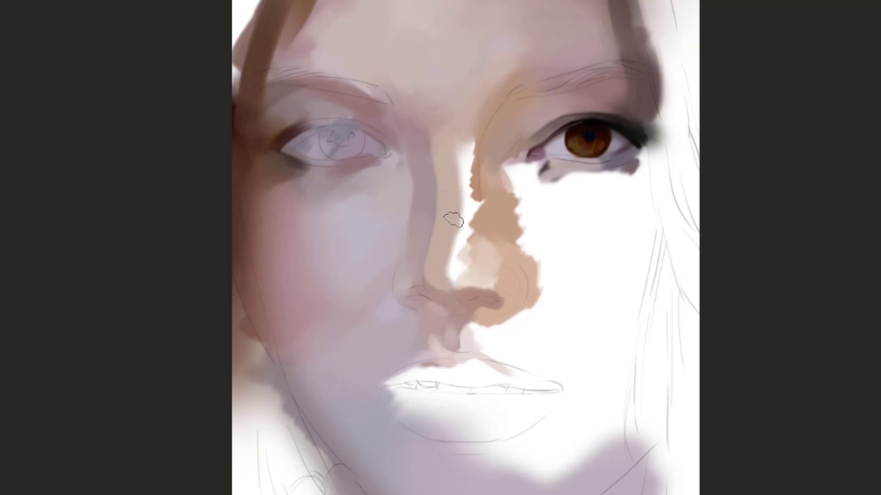
left_click_drag(461, 186, 466, 147)
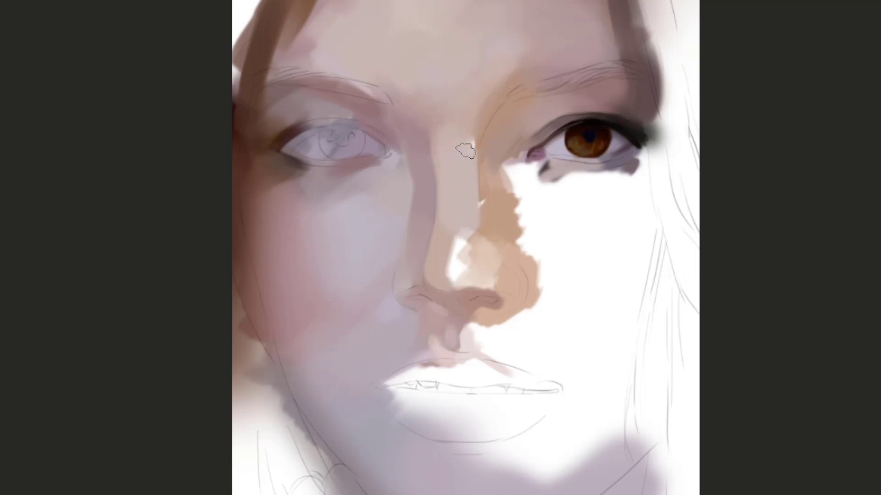
left_click(499, 135, "alt")
left_click_drag(510, 250, 496, 235)
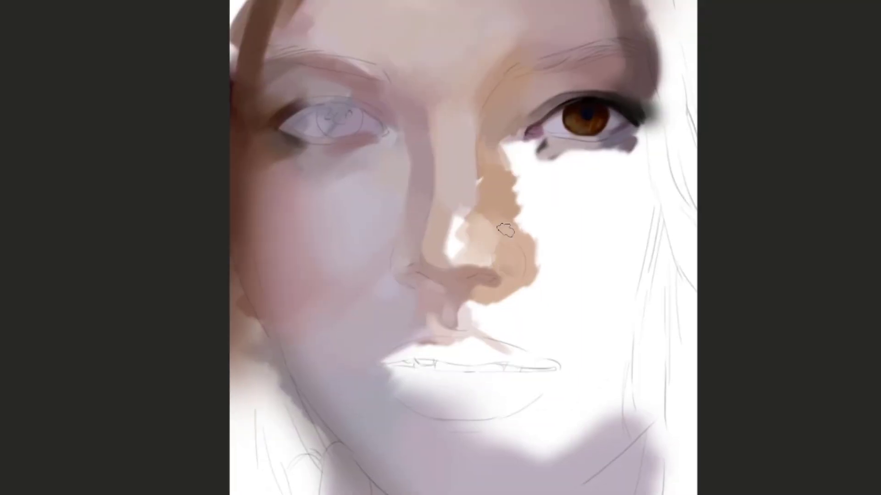
Model the far nostril wing in darker and lighter tans and fill the white gap at the nose tip with sampled beige
left_click_drag(505, 230, 508, 252)
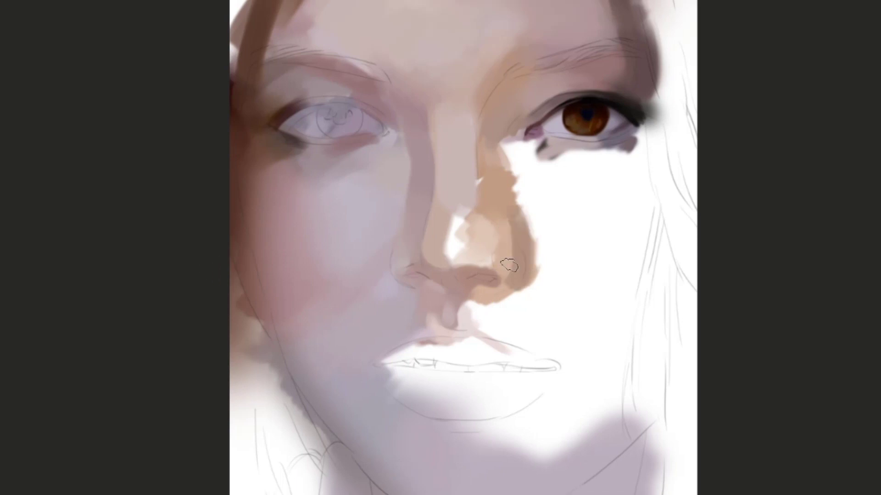
left_click_drag(517, 266, 504, 279)
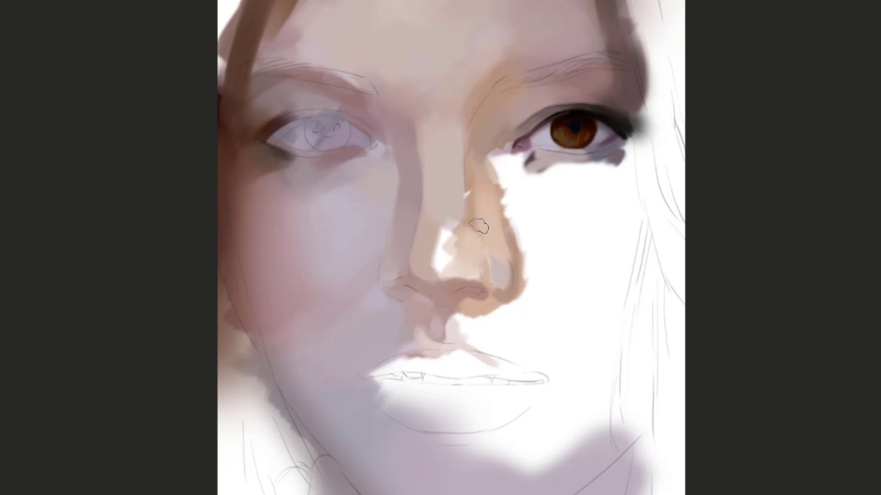
mouse_move(478, 226)
left_mouse_down()
mouse_move(472, 194)
mouse_move(479, 246)
mouse_move(450, 249)
mouse_move(431, 227)
left_mouse_up()
left_click(475, 184, "alt")
left_click(444, 225, "alt")
left_click(443, 255, "alt")
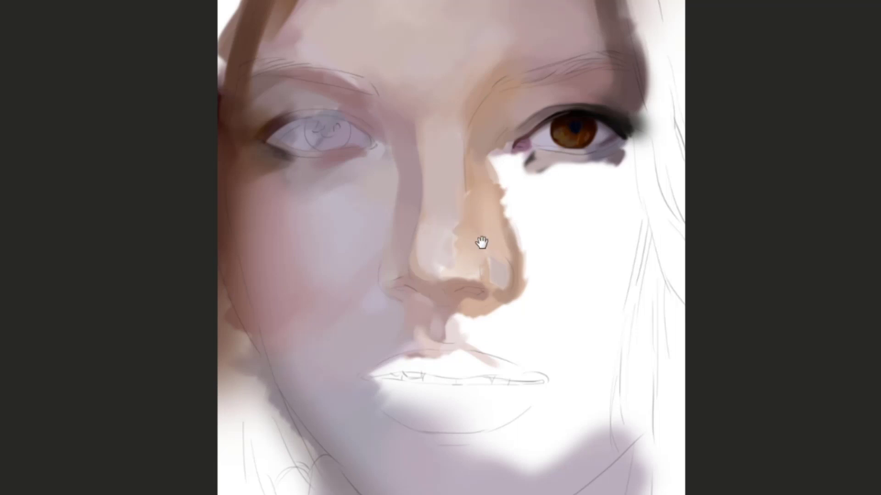
Blend sampled beige tones across the nose tip and add a pale highlight streak along the upper bridge
left_click_drag(481, 242, 521, 209)
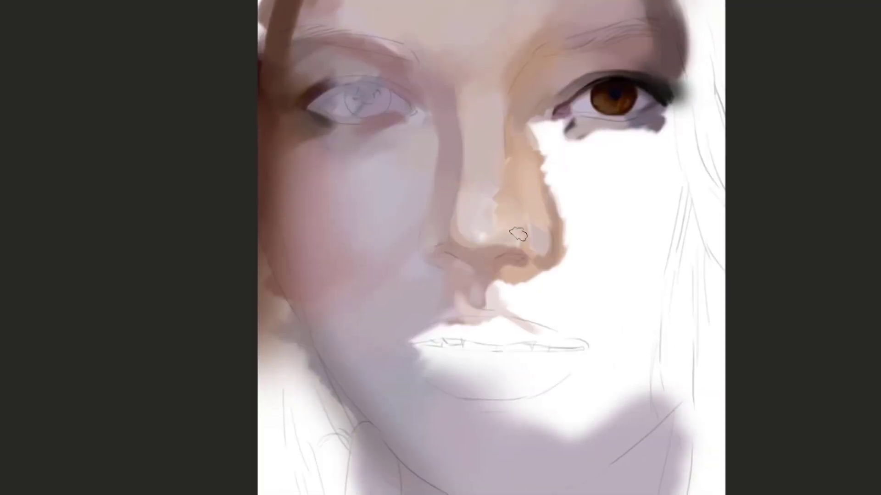
mouse_move(489, 235)
left_mouse_down()
mouse_move(553, 241)
mouse_move(543, 247)
left_mouse_up()
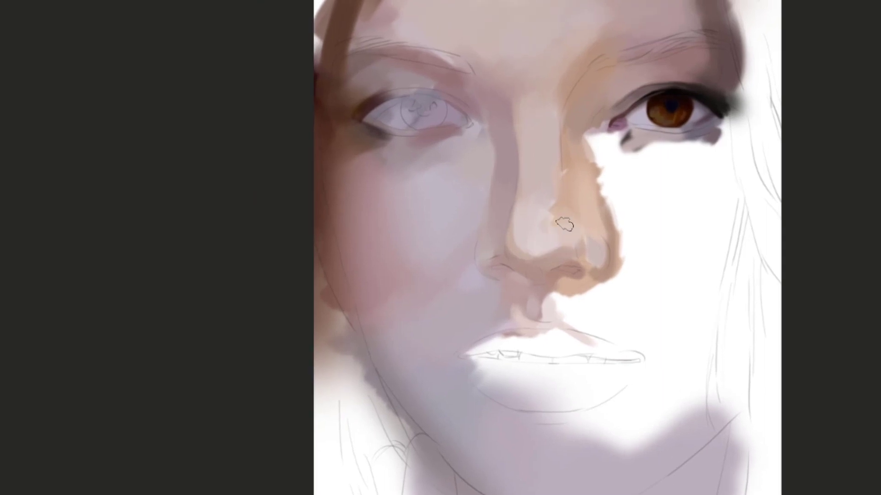
left_click_drag(565, 200, 532, 261)
left_click(526, 271, "alt")
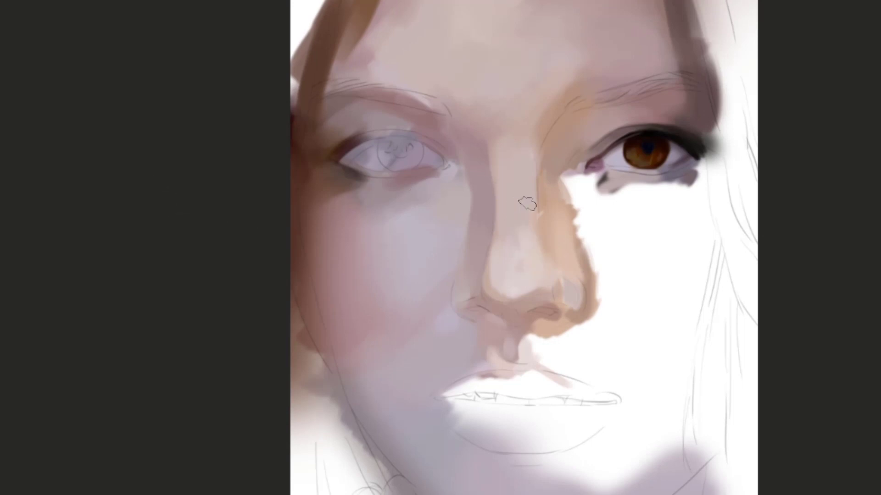
left_click_drag(527, 164, 532, 212)
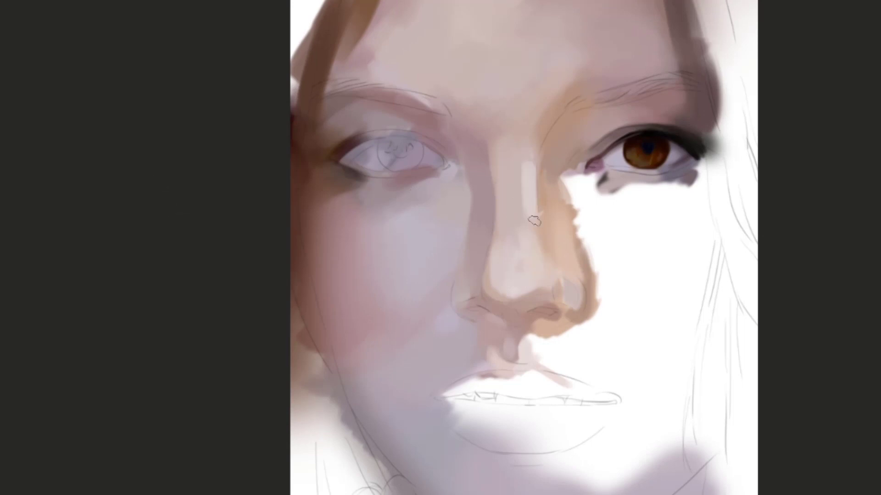
scroll(535, 166, "up", 2)
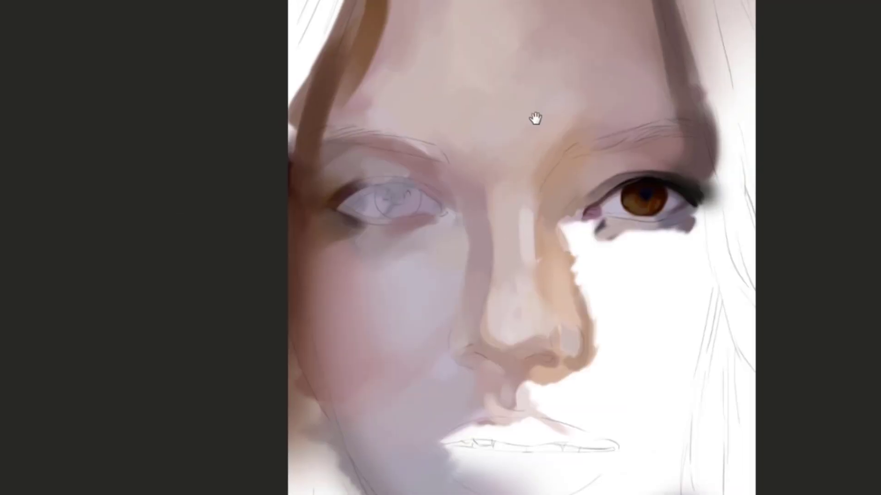
left_click_drag(535, 118, 537, 61)
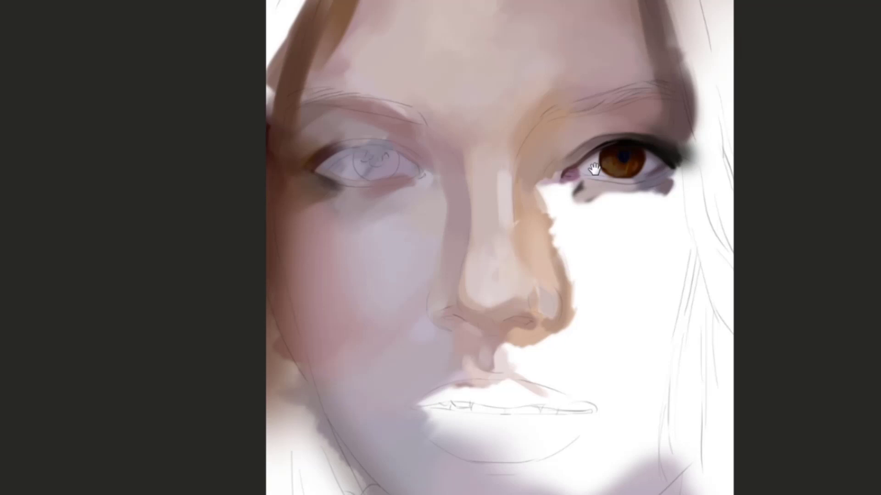
Block in the upper lip and the white skin below the far nostril with pinkish beige, using a larger brush
scroll(594, 170, "down", 5)
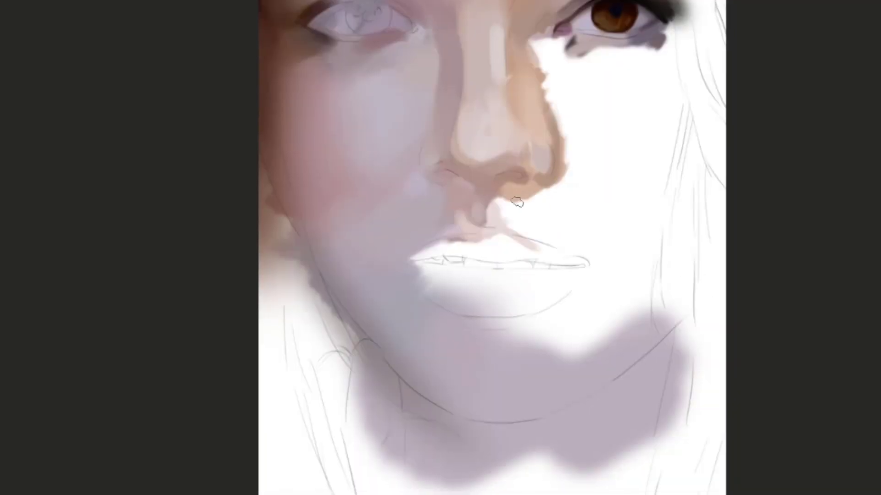
key("]")
key("]")
mouse_move(492, 232)
left_mouse_down()
mouse_move(507, 221)
mouse_move(578, 252)
mouse_move(531, 240)
mouse_move(448, 254)
left_mouse_up()
mouse_move(538, 222)
left_mouse_down()
mouse_move(501, 236)
mouse_move(527, 224)
left_mouse_up()
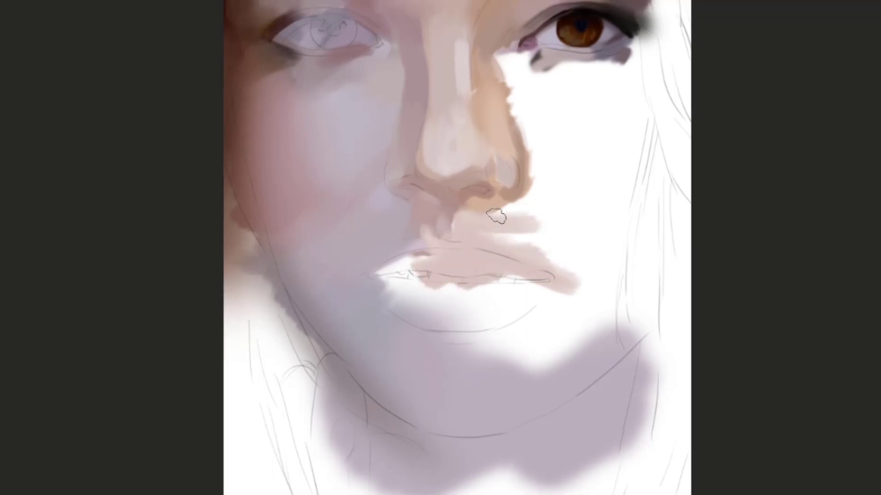
Paint a warm brown shadow along the underside of the far nostril
key("alt")
mouse_move(502, 178)
left_mouse_down()
mouse_move(524, 164)
mouse_move(478, 195)
mouse_move(494, 197)
left_mouse_up()
left_click(480, 201)
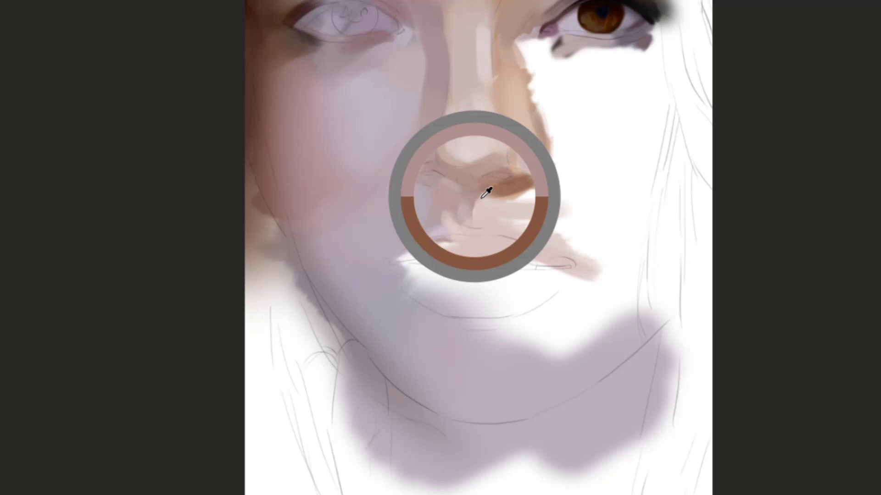
Fill the white area beside the far nostril with pinkish beige, extending it up the cheek along the nose
mouse_move(511, 222)
left_mouse_down()
mouse_move(458, 236)
mouse_move(503, 202)
mouse_move(505, 173)
mouse_move(521, 171)
mouse_move(505, 197)
mouse_move(491, 197)
mouse_move(507, 181)
mouse_move(496, 222)
mouse_move(515, 182)
mouse_move(502, 213)
mouse_move(415, 248)
mouse_move(494, 203)
mouse_move(495, 237)
mouse_move(541, 205)
mouse_move(500, 212)
left_mouse_up()
left_click(451, 227, "alt")
key("ctrl+z")
key("[")
key("[")
key("ctrl+z")
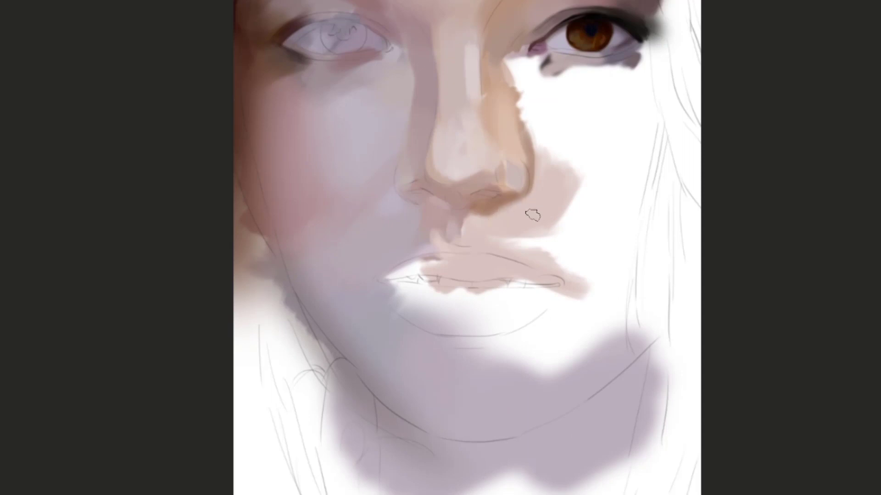
left_click_drag(570, 170, 535, 263)
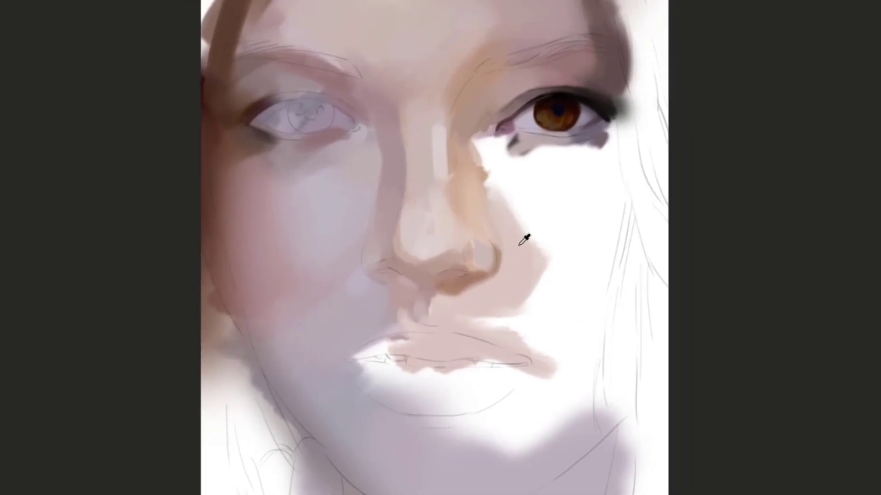
left_click_drag(526, 238, 503, 220)
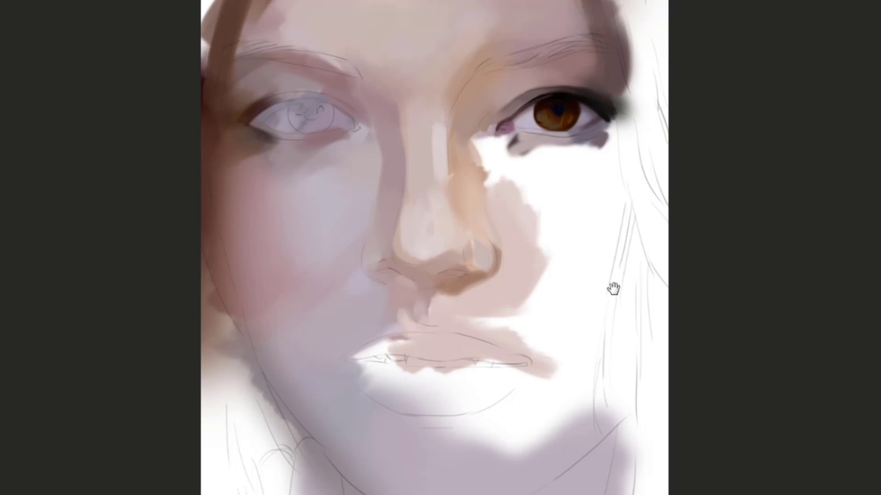
Block in the far outer cheek with dusty red and fade it up toward the outer corner of the brown eye
left_click_drag(613, 288, 523, 176)
mouse_move(560, 206)
left_mouse_down()
mouse_move(532, 241)
mouse_move(521, 220)
mouse_move(563, 144)
mouse_move(522, 212)
mouse_move(557, 110)
left_mouse_up()
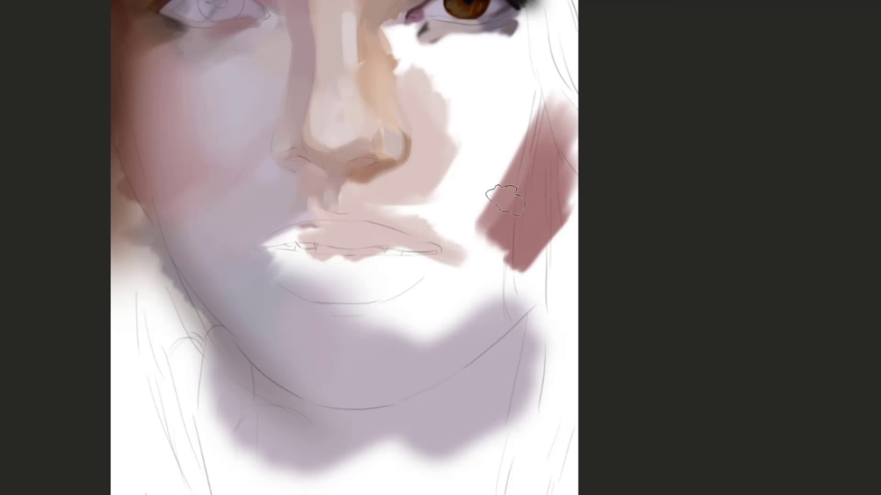
left_click_drag(504, 201, 506, 286)
left_click_drag(503, 214, 528, 149)
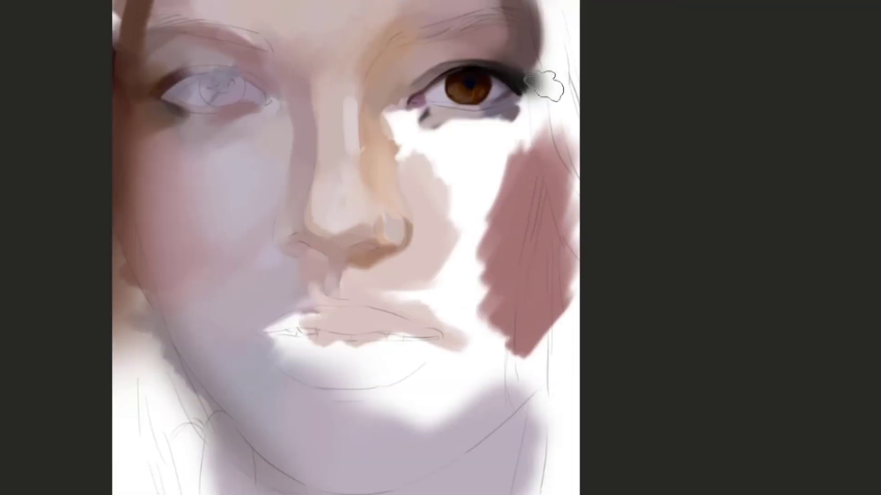
left_click_drag(546, 87, 512, 171)
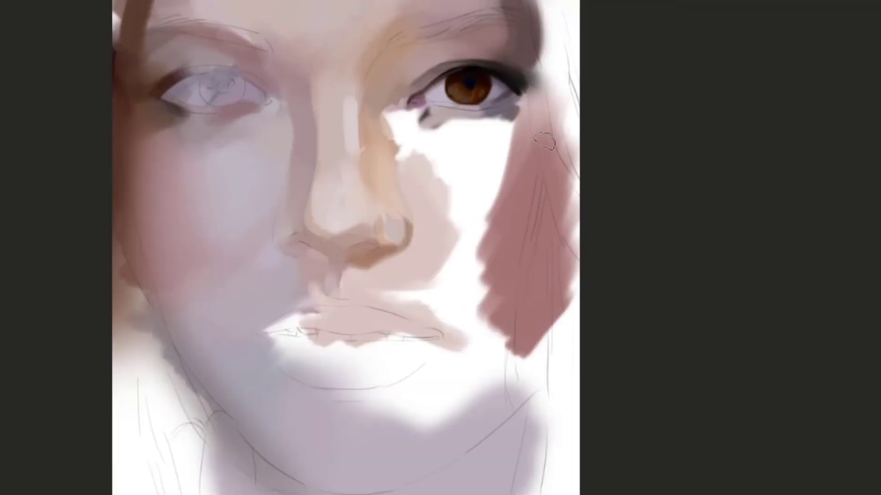
Deepen the dark grey shadow around the lower outer corner of the brown eye, undoing unwanted strokes
scroll(532, 139, "up", 1)
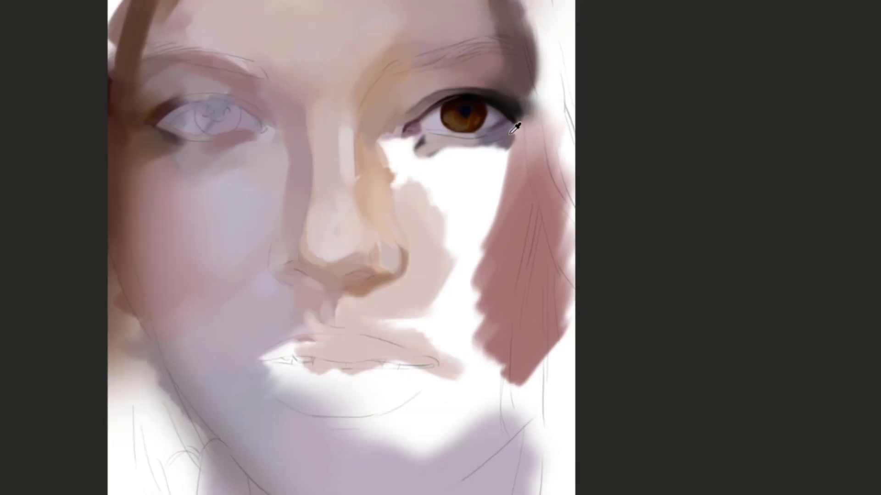
left_click(506, 137, "alt")
mouse_move(532, 113)
left_mouse_down()
mouse_move(516, 141)
mouse_move(491, 140)
left_mouse_up()
left_click(508, 123, "alt")
key("ctrl+z")
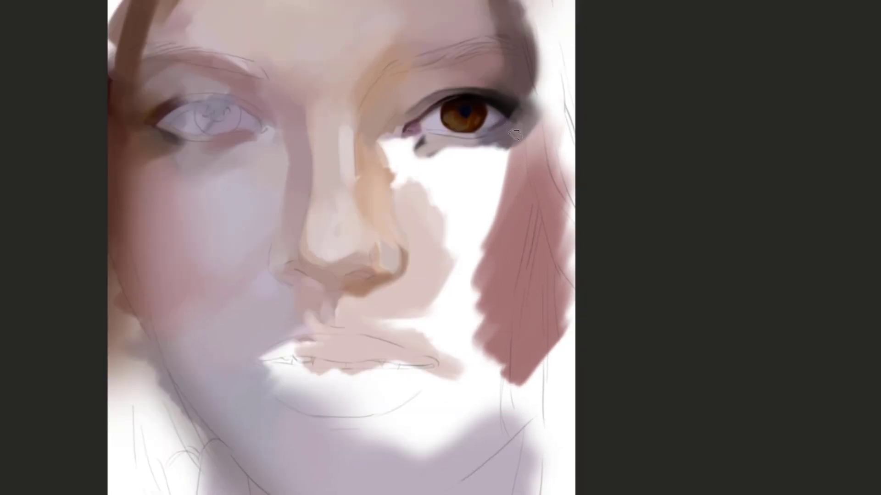
key("ctrl+z")
left_click_drag(512, 118, 477, 142)
key("ctrl+z")
left_click_drag(516, 122, 487, 140)
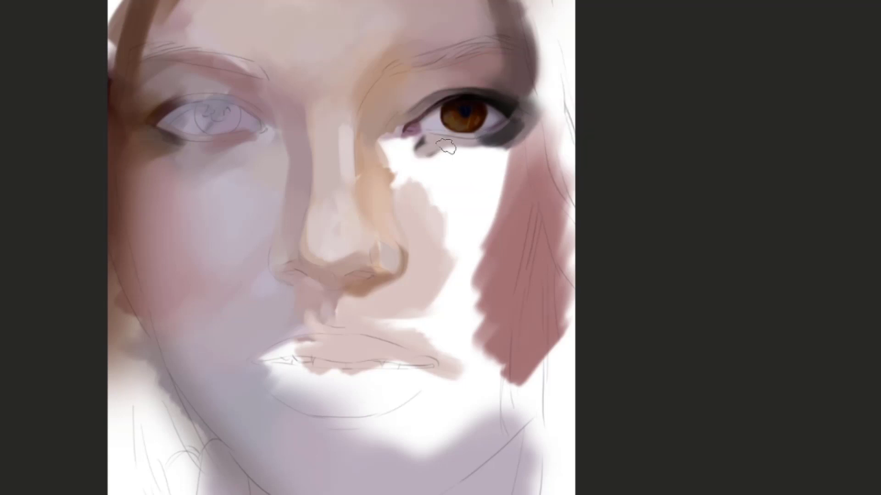
Paint a greyish purple shadow over the white area under the brown eye
mouse_move(446, 147)
left_mouse_down()
mouse_move(496, 162)
mouse_move(461, 161)
left_mouse_up()
mouse_move(452, 162)
left_mouse_down()
mouse_move(520, 172)
mouse_move(480, 161)
mouse_move(555, 197)
left_mouse_up()
left_click_drag(534, 120, 477, 140)
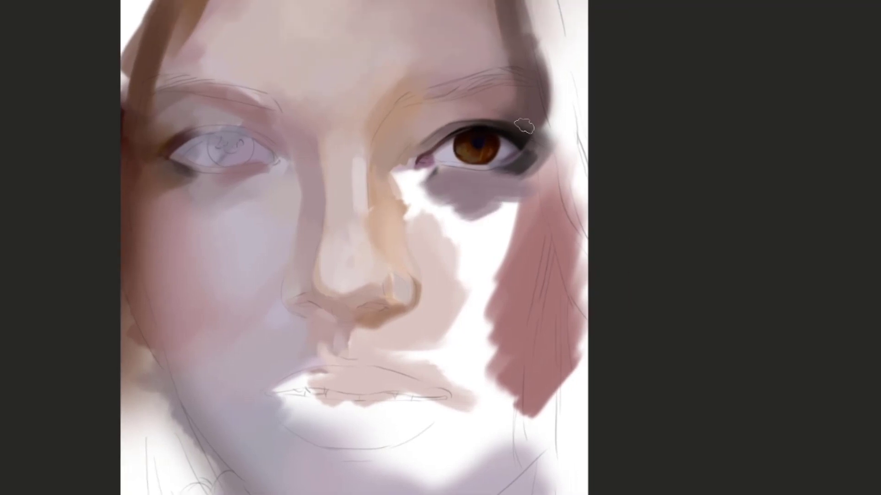
Paint mauve-brown over the skin between the far eyebrow and the brown eye's upper lid
left_click_drag(533, 106, 596, 92)
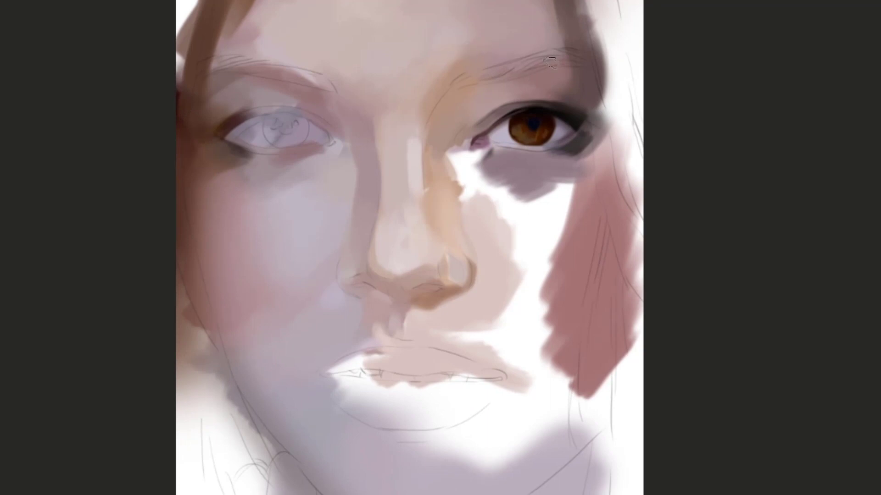
left_click_drag(537, 69, 532, 85)
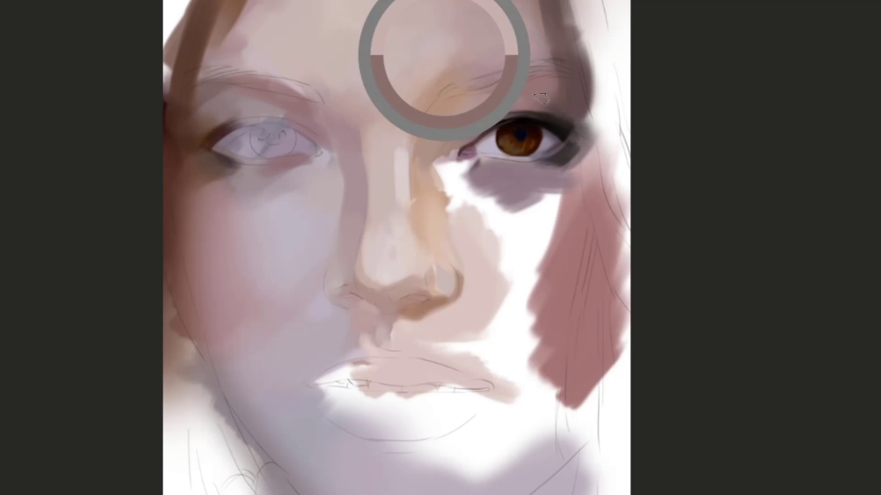
Paint and soften a light skin tone between the eyebrow and upper lid of the brown eye
left_click_drag(514, 102, 548, 101)
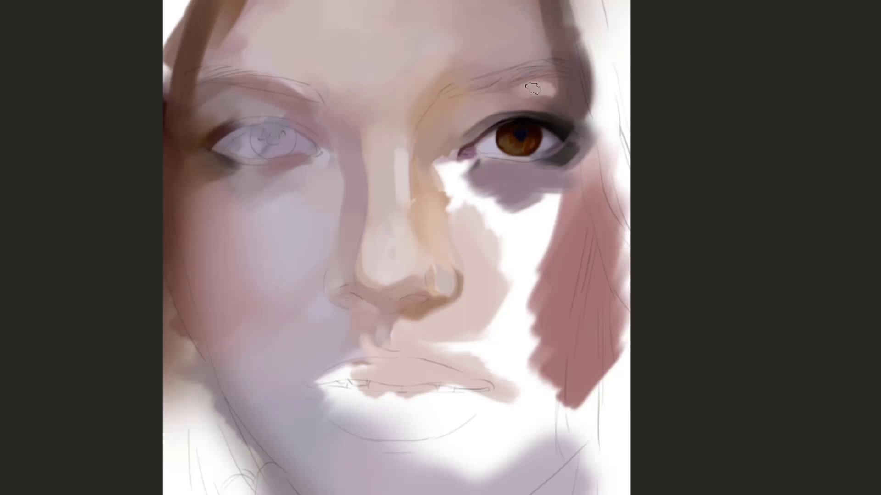
left_click(534, 89, "alt")
mouse_move(545, 89)
left_mouse_down()
mouse_move(536, 101)
mouse_move(541, 91)
left_mouse_up()
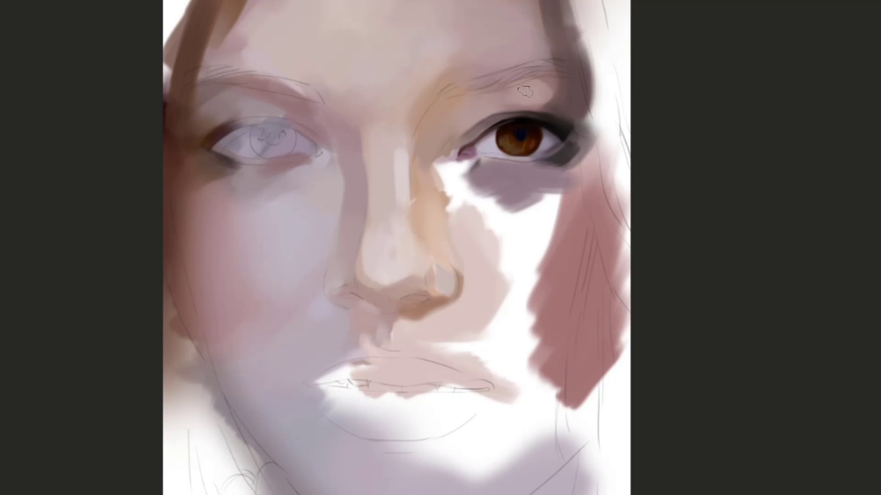
left_click_drag(525, 92, 519, 74)
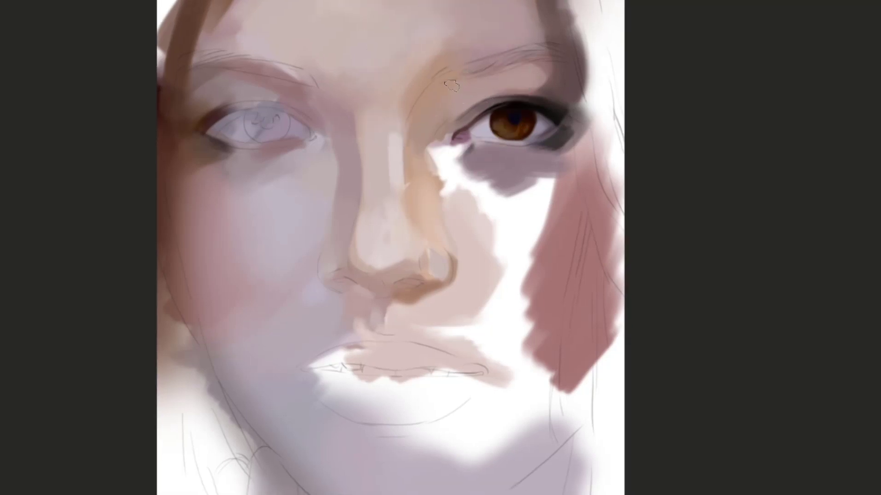
Block in the eyebrow above the brown eye in muted brown, from its outer end to the nose bridge
left_click_drag(554, 74, 448, 79)
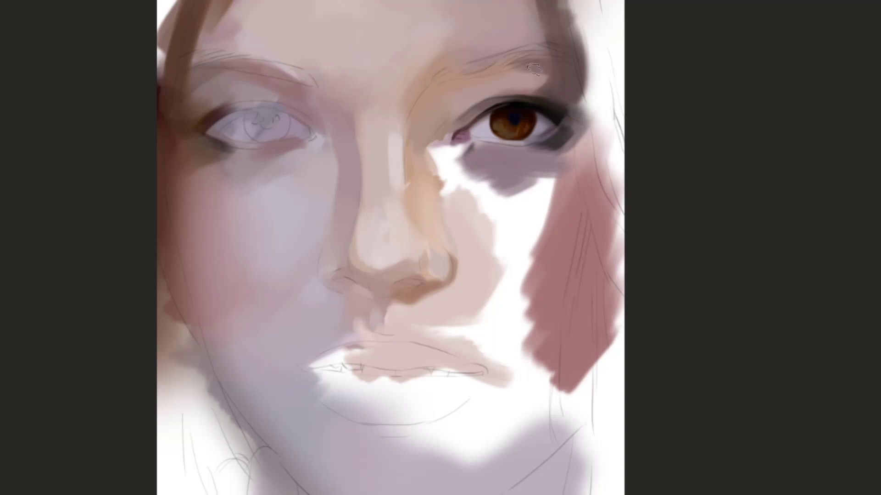
mouse_move(529, 69)
left_mouse_down()
mouse_move(473, 73)
mouse_move(489, 82)
mouse_move(514, 67)
left_mouse_up()
left_click(522, 61, "alt")
key("alt")
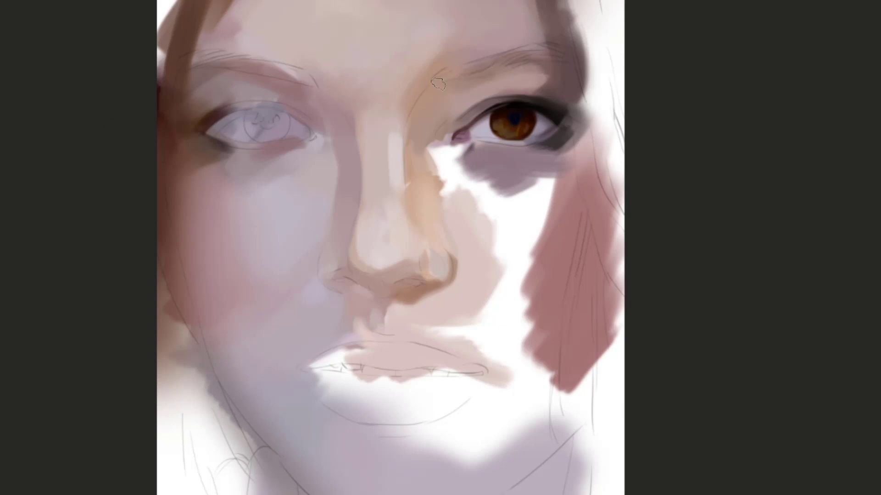
left_click(478, 69, "alt")
left_click_drag(470, 72, 527, 60)
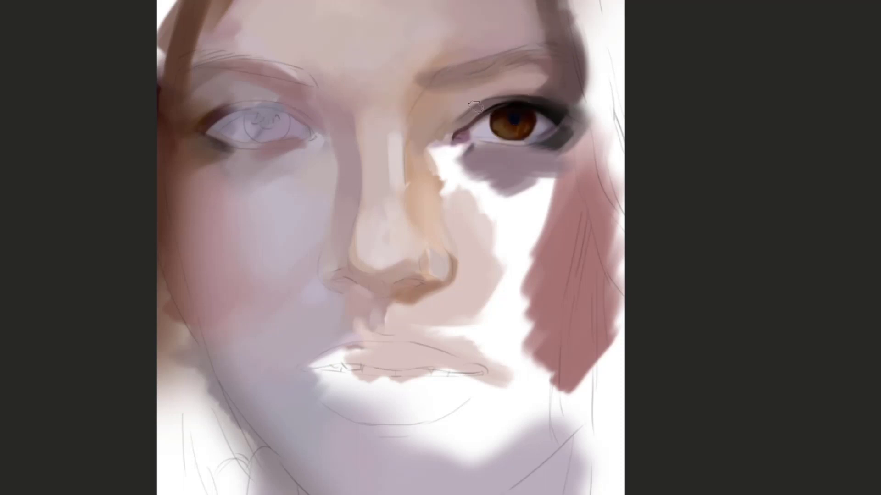
mouse_move(447, 87)
left_mouse_down()
mouse_move(405, 36)
mouse_move(479, 41)
mouse_move(522, 87)
mouse_move(457, 77)
left_mouse_up()
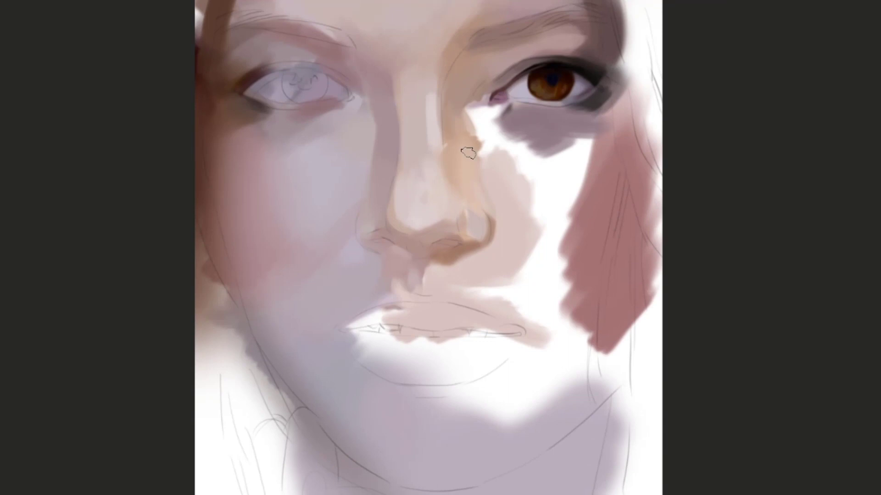
Paint a greyish-pink skin tone beneath the brown eye's lower shadow and over the upper edge of the red cheek patch
left_click_drag(468, 153, 399, 126)
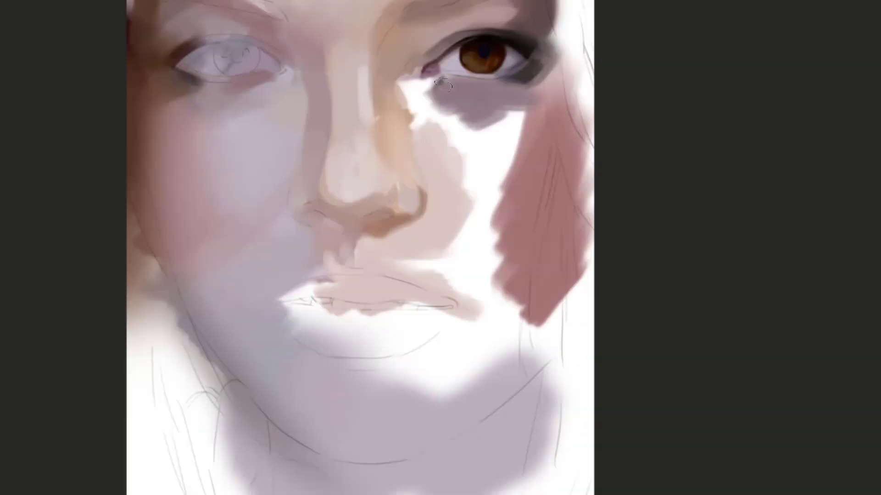
mouse_move(446, 101)
left_mouse_down()
mouse_move(462, 94)
mouse_move(452, 123)
left_mouse_up()
left_click(460, 100, "alt")
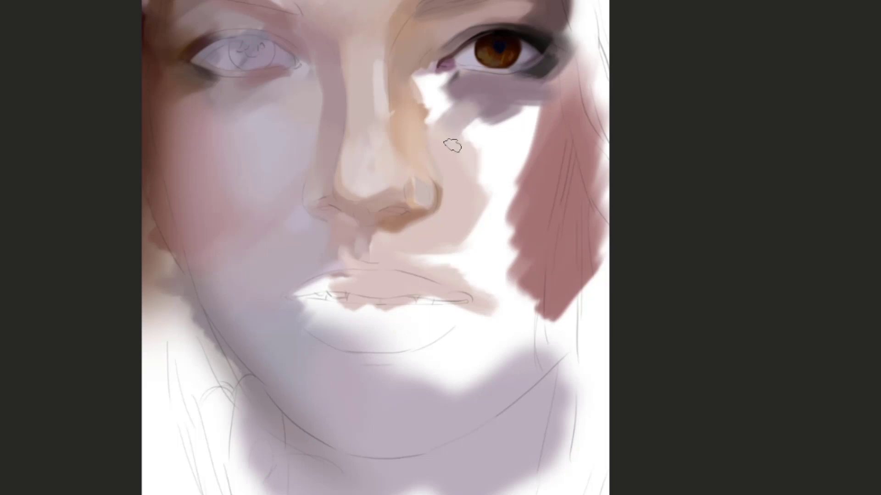
mouse_move(466, 117)
left_mouse_down()
mouse_move(532, 110)
mouse_move(540, 100)
left_mouse_up()
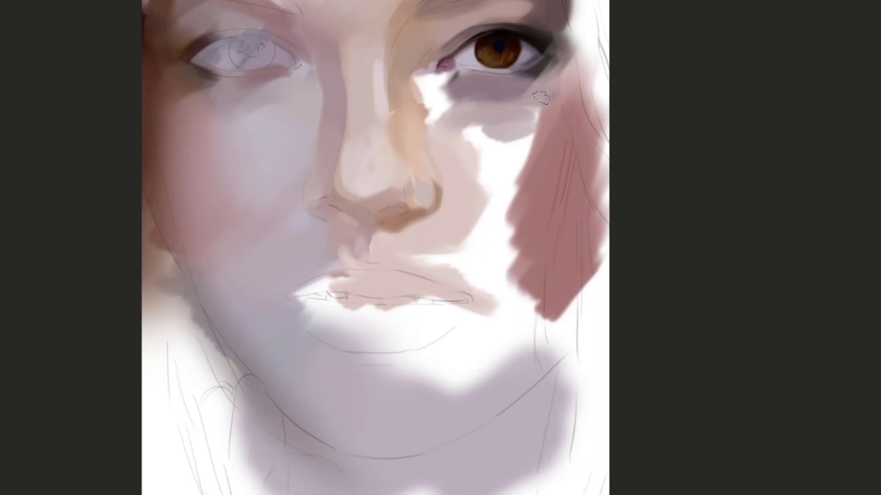
mouse_move(566, 79)
left_mouse_down()
mouse_move(531, 114)
mouse_move(523, 140)
left_mouse_up()
left_click_drag(566, 103, 538, 135)
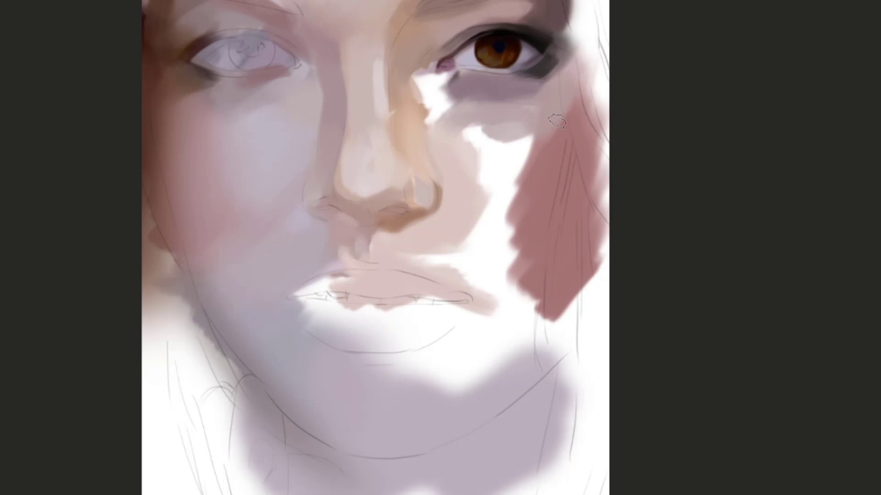
mouse_move(507, 108)
left_mouse_down()
mouse_move(557, 121)
mouse_move(523, 105)
left_mouse_up()
left_click(554, 133, "alt")
key("[")
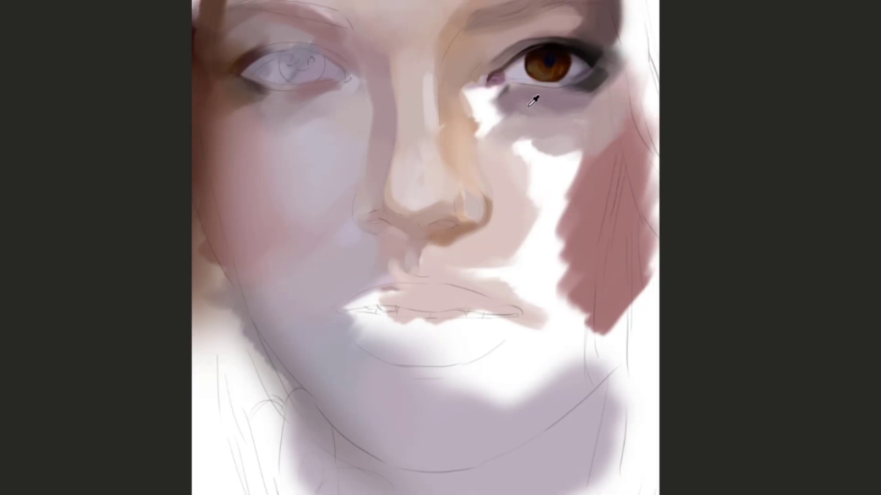
Blend the shadow under the brown eye with sampled tones and extend the skin tone down onto the cheek
mouse_move(504, 99)
left_mouse_down()
mouse_move(535, 121)
mouse_move(534, 135)
mouse_move(583, 140)
mouse_move(527, 175)
mouse_move(564, 141)
left_mouse_up()
left_click(548, 137, "alt")
left_click(509, 99, "alt")
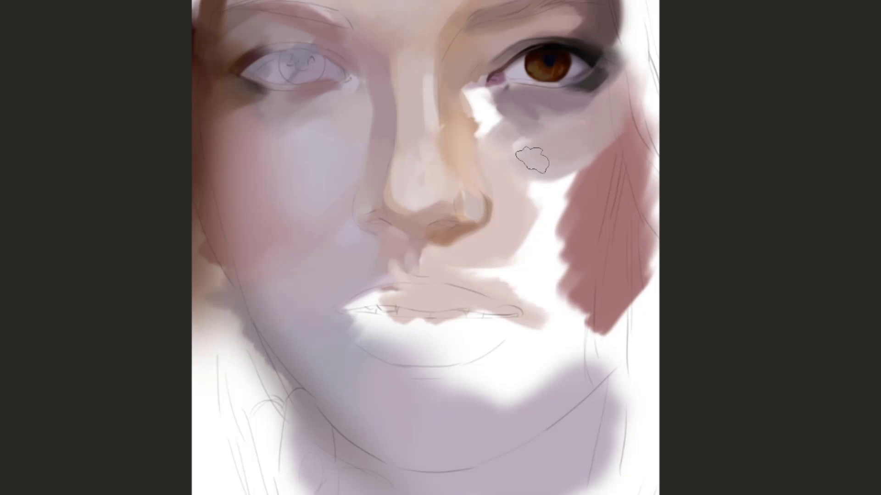
left_click(514, 142, "alt")
Fill the white gap between the brown eye's inner corner and the side of the nose with pale skin tone
mouse_move(477, 103)
left_mouse_down()
mouse_move(515, 118)
mouse_move(501, 129)
mouse_move(482, 119)
left_mouse_up()
left_click_drag(455, 84, 468, 121)
mouse_move(467, 122)
left_mouse_down()
mouse_move(517, 146)
mouse_move(480, 136)
left_mouse_up()
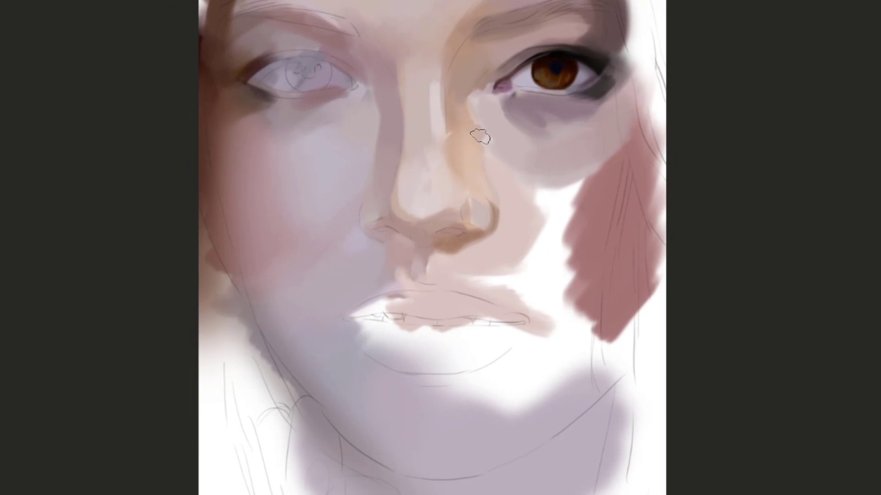
left_click(460, 95, "alt")
mouse_move(467, 100)
left_mouse_down()
mouse_move(501, 153)
mouse_move(481, 77)
left_mouse_up()
key("alt")
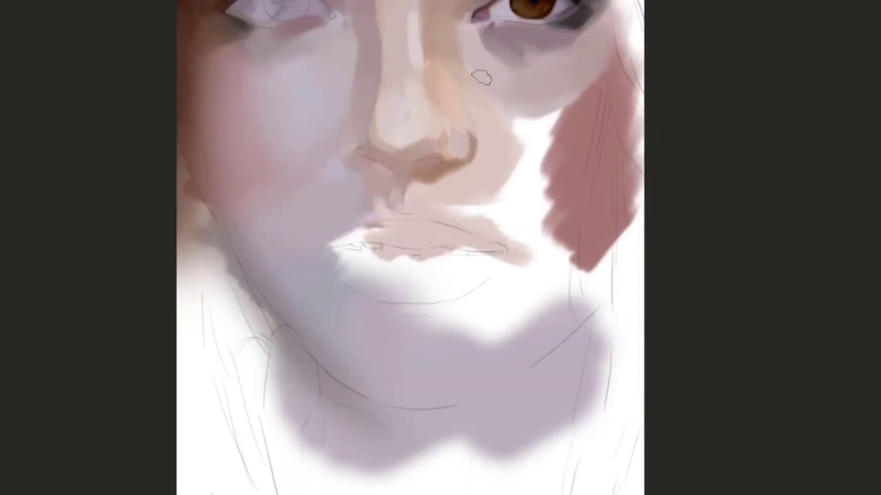
Blend the cheek beside the nose wing with sampled light pink tones, extending them toward the red patch
left_click(458, 105, "alt")
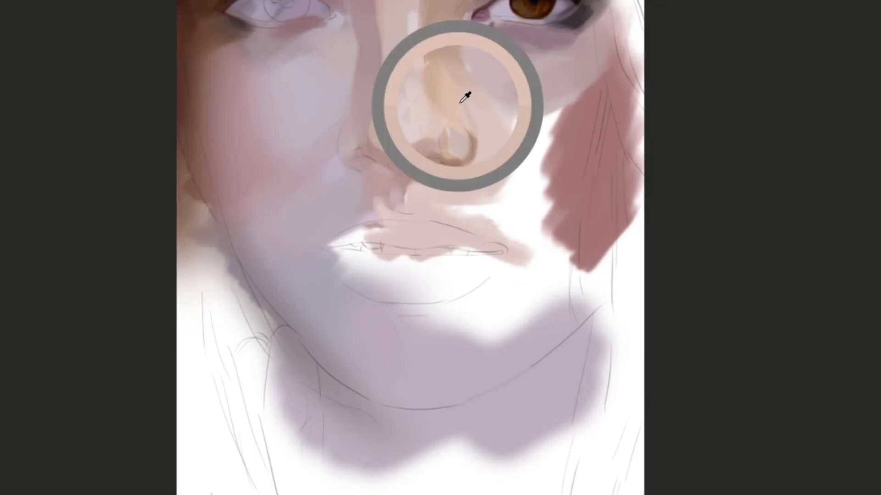
left_click(494, 82, "alt")
left_click_drag(493, 99, 482, 106)
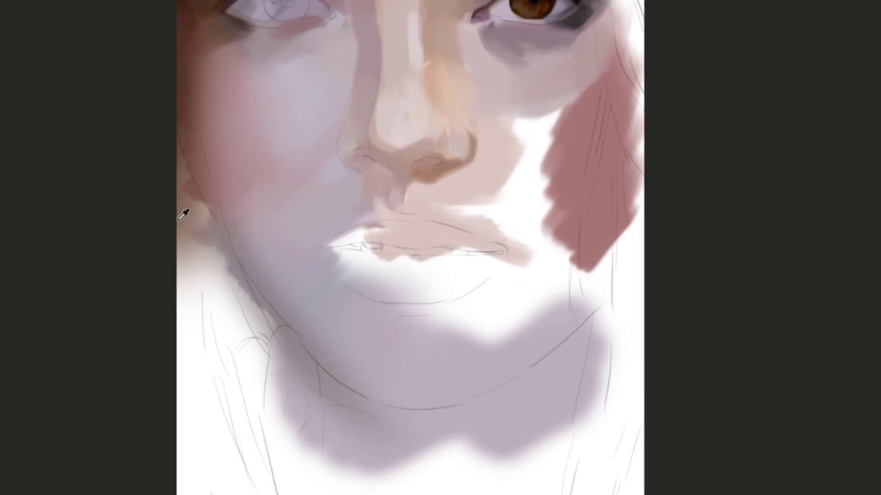
left_click(486, 118, "alt")
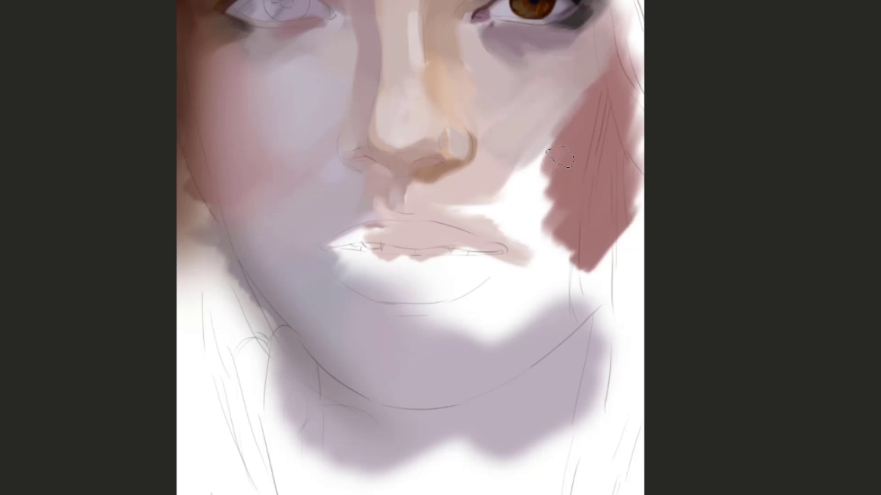
Cover the white cheek gap with diagonal skin-tone strokes that run into the red patch
left_click_drag(527, 195, 583, 138)
key("ctrl+z")
mouse_move(563, 186)
left_mouse_down()
mouse_move(516, 193)
mouse_move(541, 138)
mouse_move(523, 151)
mouse_move(516, 96)
left_mouse_up()
left_click(504, 173, "alt")
left_click(499, 80, "alt")
mouse_move(543, 69)
left_mouse_down()
mouse_move(494, 97)
mouse_move(555, 68)
left_mouse_up()
Paint sampled pale skin tones below the nostril, across the area above the upper lip toward the cheek
left_click(472, 130, "alt")
left_click_drag(450, 153, 524, 133)
left_click(439, 129, "alt")
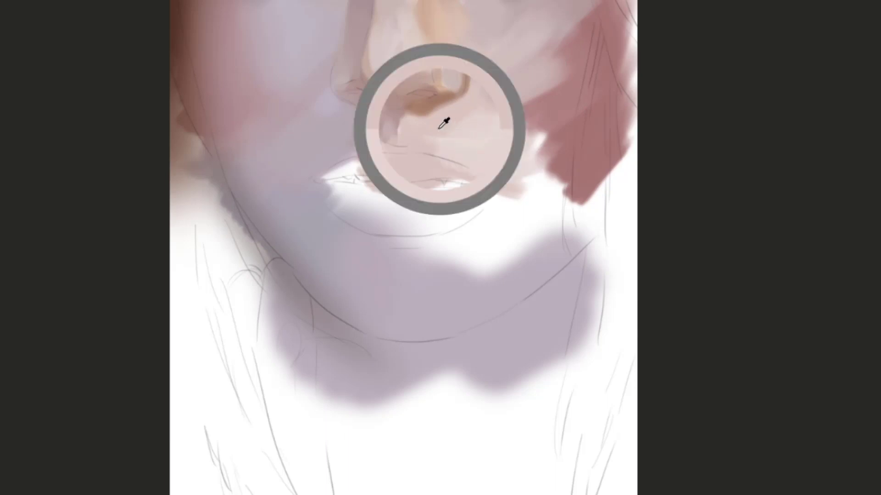
left_click_drag(447, 154, 488, 143)
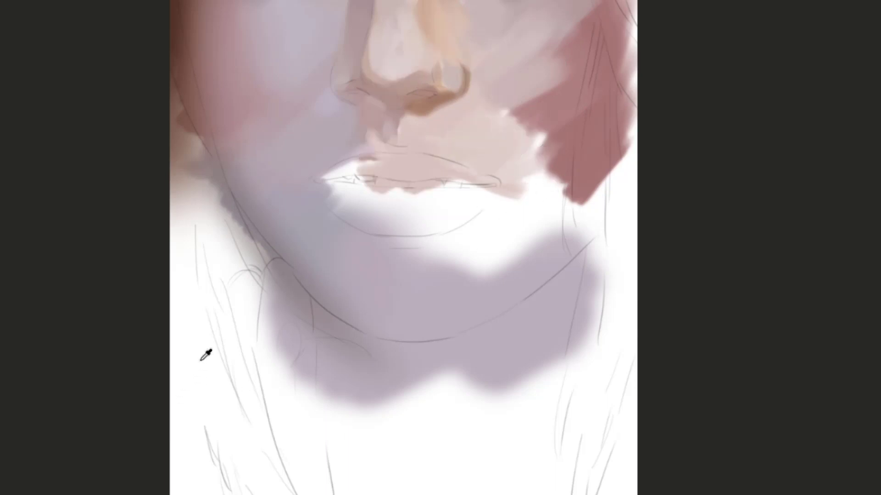
Block in a warm brown tone from the mouth corner down to the jaw, blending its top into the red cheek
left_click_drag(563, 236, 558, 230)
mouse_move(545, 158)
left_mouse_down()
mouse_move(534, 257)
mouse_move(536, 162)
mouse_move(558, 229)
left_mouse_up()
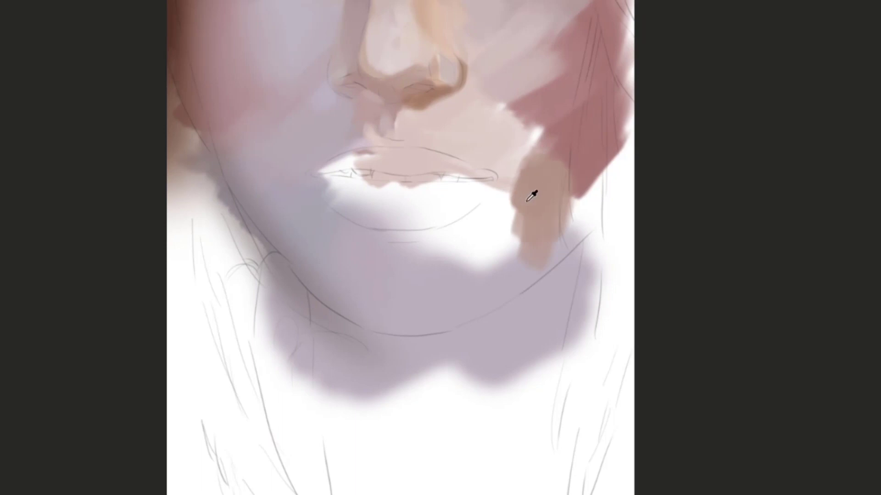
left_click(523, 179, "alt")
left_click_drag(522, 176, 490, 178)
left_click(521, 145, "alt")
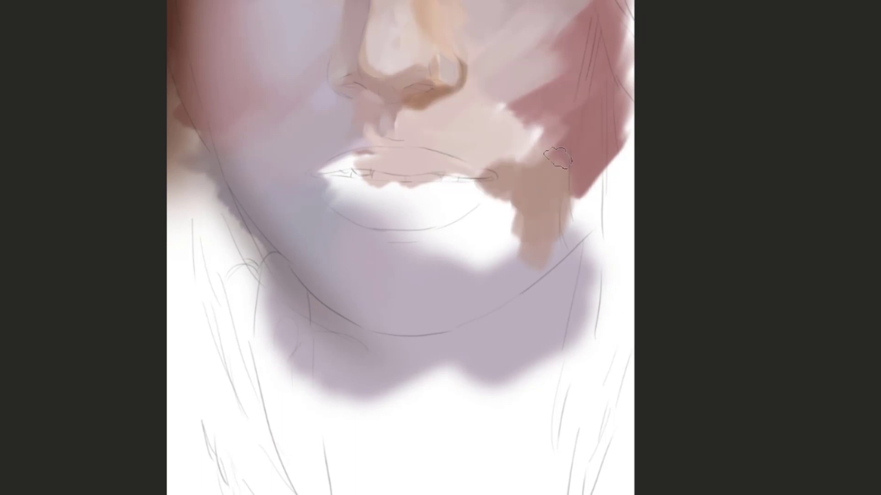
left_click(521, 133, "alt")
mouse_move(527, 113)
left_mouse_down()
mouse_move(648, 289)
mouse_move(659, 277)
mouse_move(451, 270)
left_mouse_up()
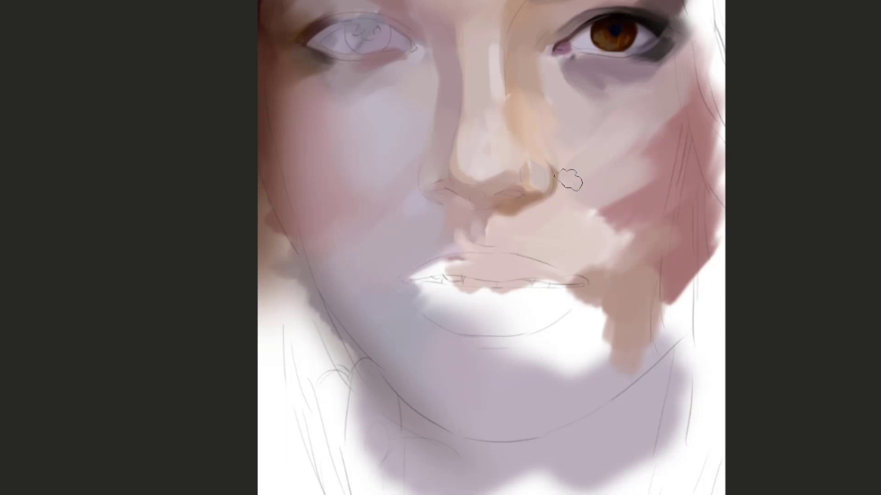
Fill the white area below the mouth corner with soft warm brown, blending it across the jaw and chin
left_click_drag(556, 182, 599, 200)
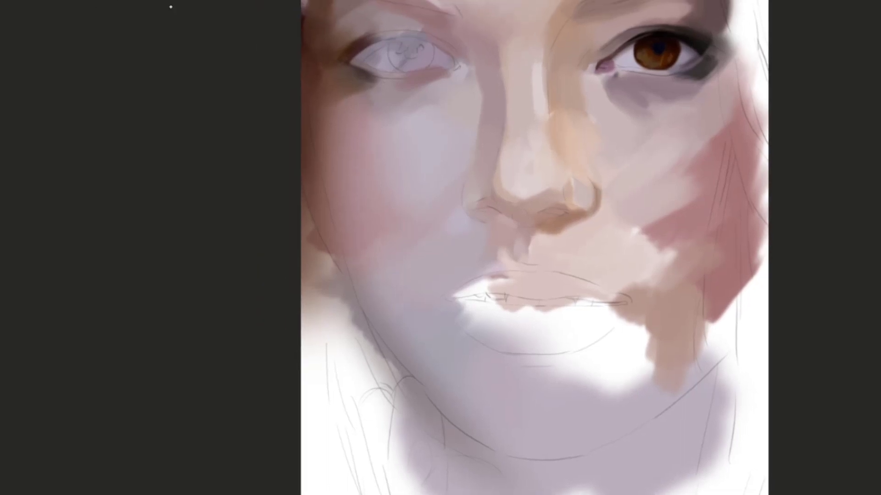
left_click_drag(716, 252, 680, 198)
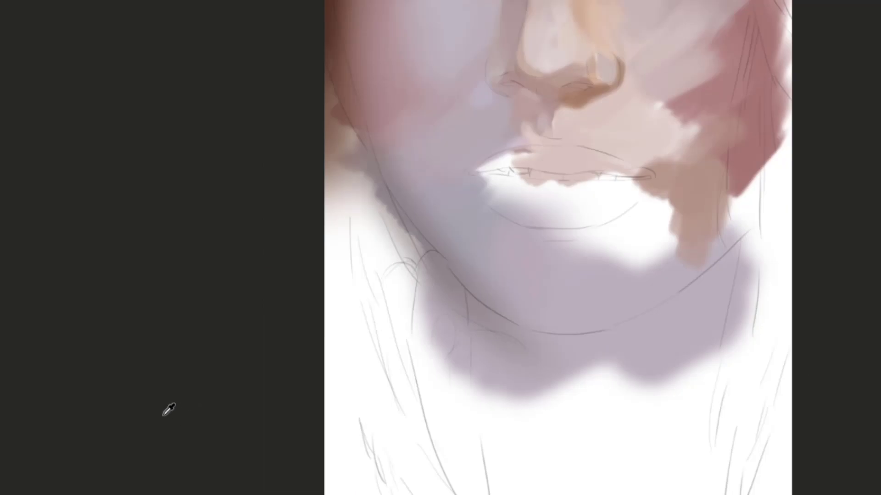
mouse_move(701, 216)
left_mouse_down()
mouse_move(604, 238)
mouse_move(582, 220)
left_mouse_up()
left_click(566, 271, "alt")
left_click_drag(700, 219, 611, 279)
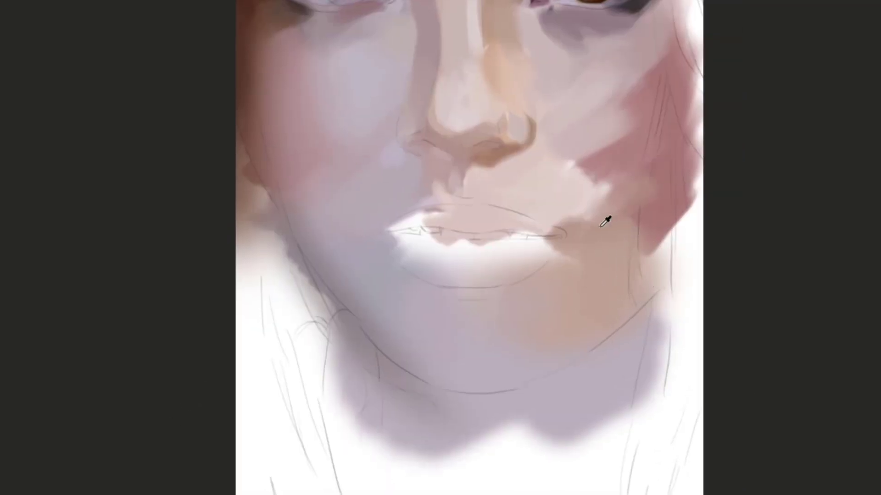
Blend the brown mouth-corner tone into the cheek and cover the white gap beside the red patch
left_click(579, 211, "alt")
mouse_move(571, 213)
left_mouse_down()
mouse_move(607, 205)
mouse_move(597, 227)
left_mouse_up()
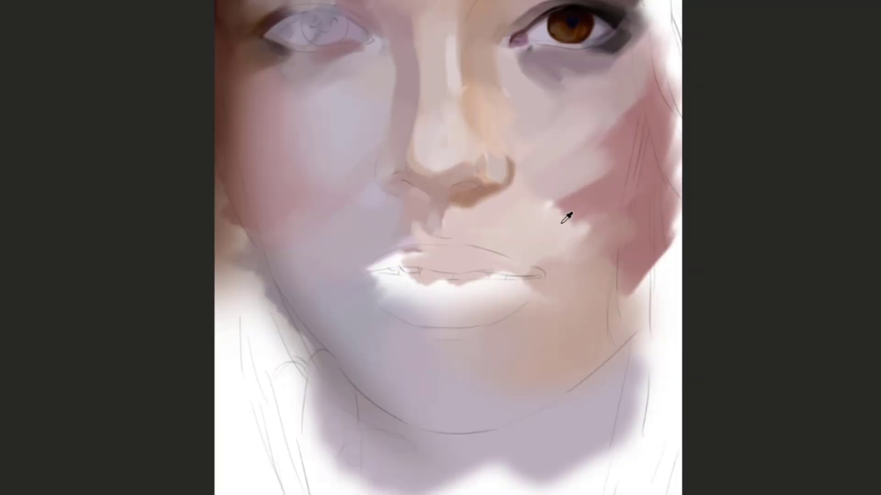
left_click(588, 201, "alt")
mouse_move(563, 211)
left_mouse_down()
mouse_move(612, 186)
mouse_move(585, 182)
mouse_move(591, 202)
left_mouse_up()
left_click(538, 229, "alt")
Soften the inner edge of the red cheek patch into the surrounding skin with a large soft brush
left_click(538, 224, "alt")
left_click(610, 197, "alt")
key("space")
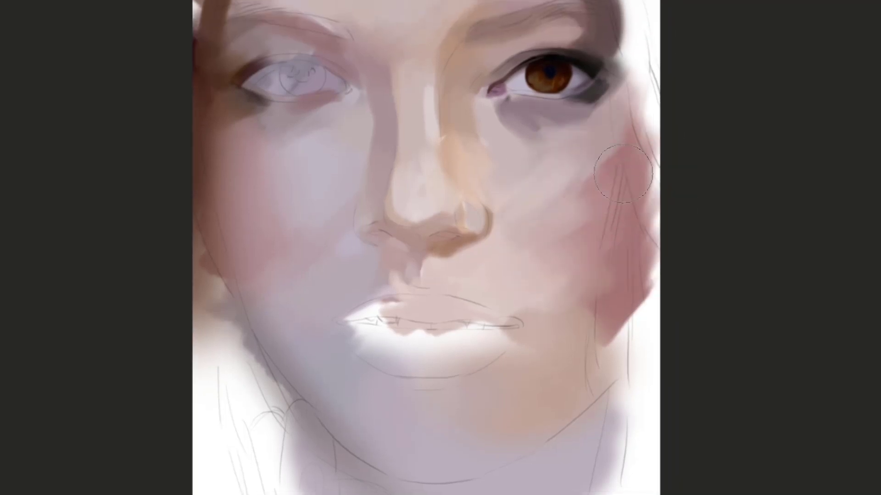
left_click_drag(623, 174, 580, 202)
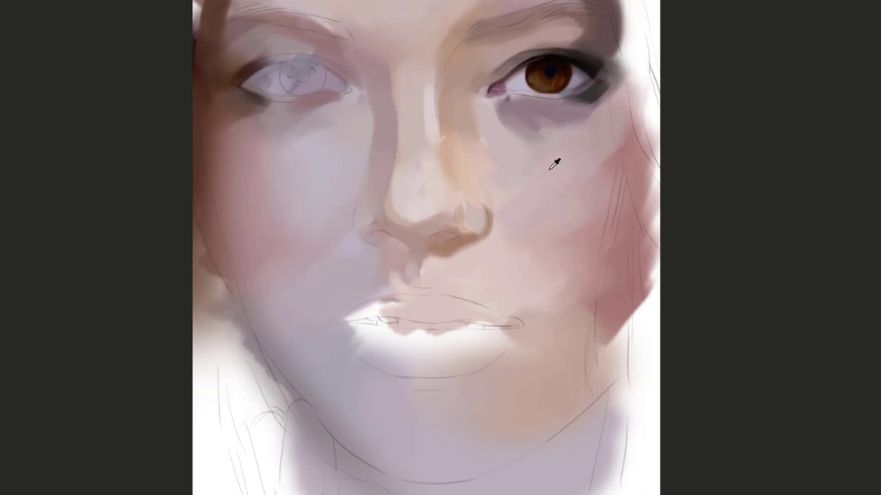
Reduce the brush size and refine the skin between the eyebrow, nose bridge and upper lid with sampled tones
key("bracketleft")
key("bracketleft")
left_click_drag(426, 68, 479, 118)
key("bracketleft")
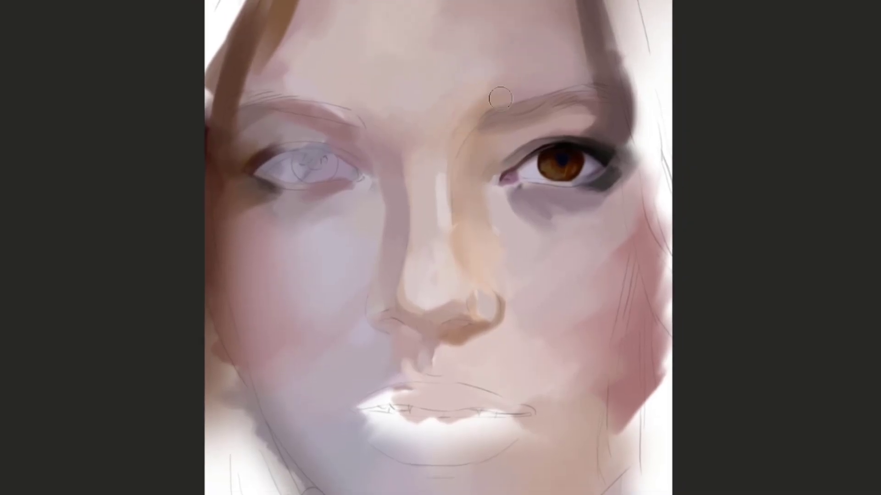
left_click(478, 155, "alt")
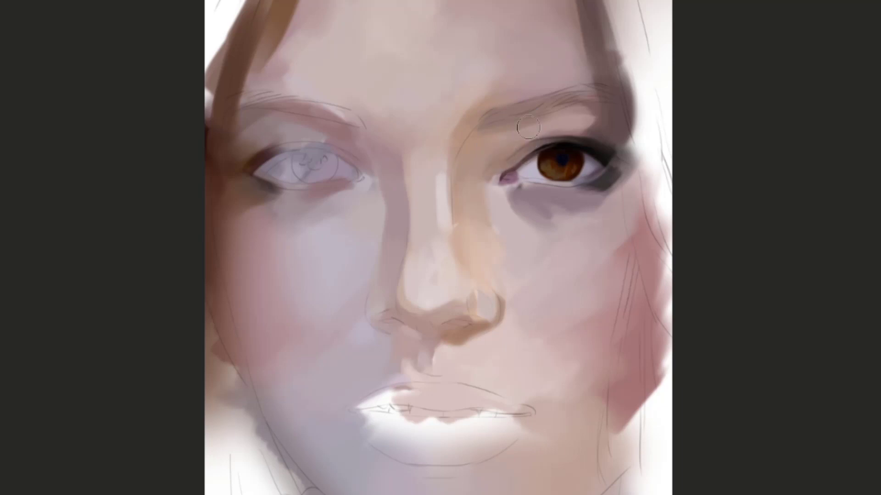
left_click(599, 139, "alt")
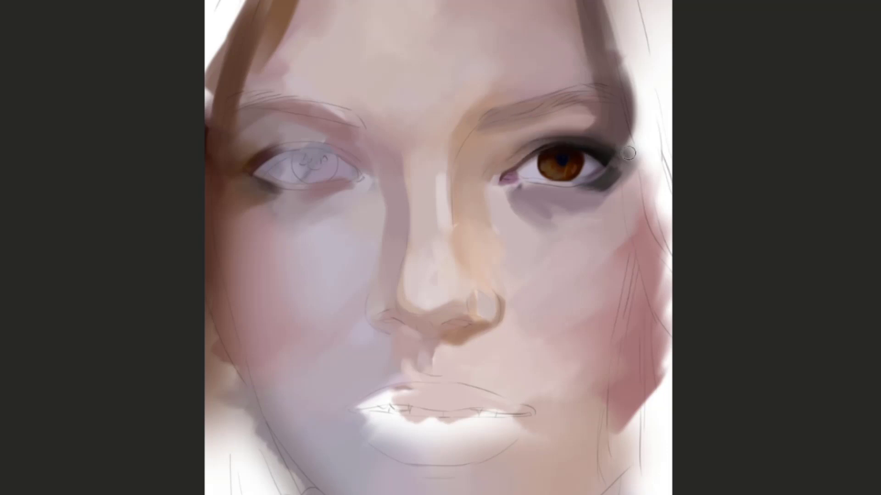
Smooth the outer corner and lower shadow of the brown eye into the surrounding skin
left_click_drag(647, 95, 614, 97)
left_click_drag(518, 123, 591, 143)
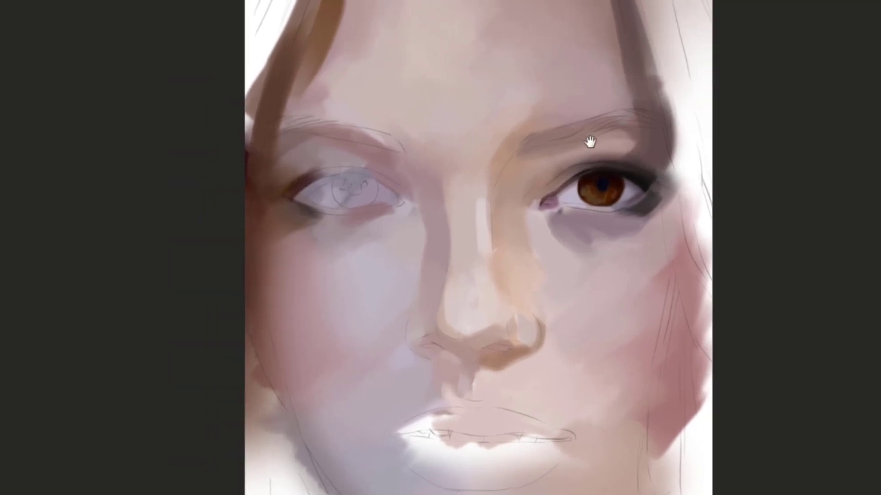
mouse_move(653, 150)
left_mouse_down()
mouse_move(663, 68)
mouse_move(603, 163)
left_mouse_up()
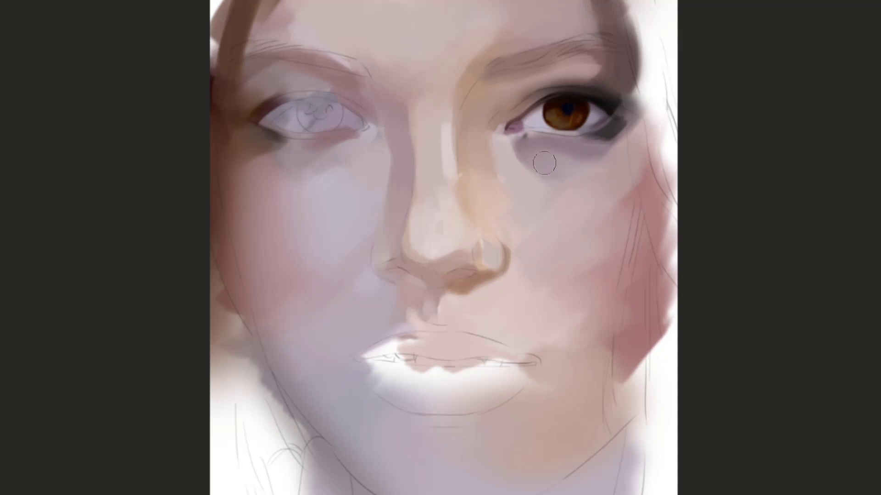
left_click(552, 174, "alt")
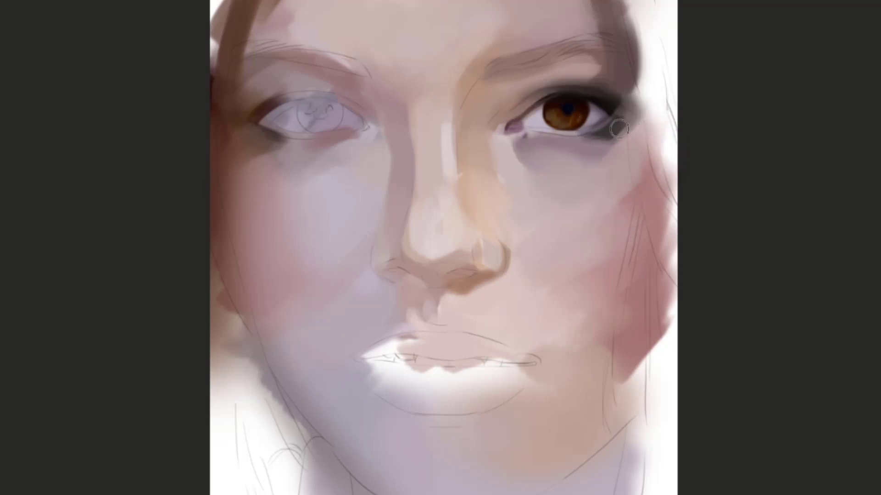
Refine the dark shadow around the outer corner and lower lid of the brown eye with a small soft brush
left_click_drag(619, 129, 581, 122)
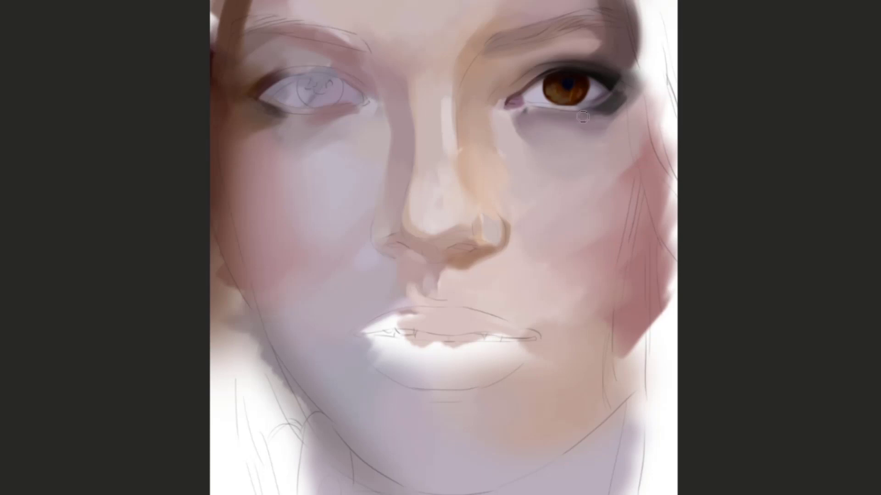
scroll(560, 123, "right", 2)
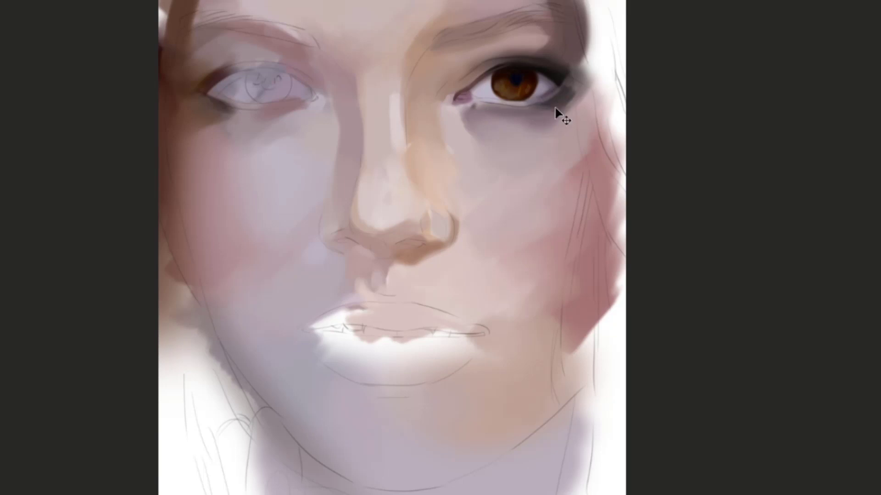
left_click_drag(555, 109, 594, 149)
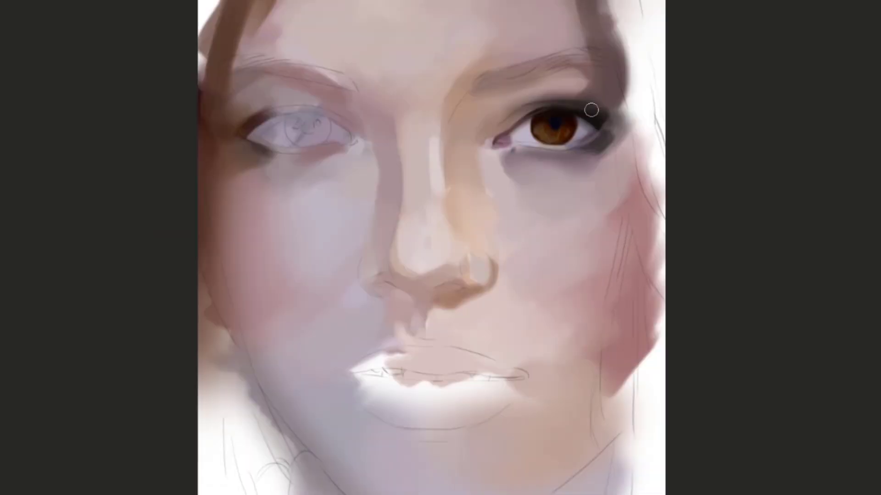
mouse_move(595, 110)
left_mouse_down()
mouse_move(621, 112)
mouse_move(606, 82)
mouse_move(579, 112)
mouse_move(578, 73)
mouse_move(544, 128)
mouse_move(651, 59)
mouse_move(598, 98)
left_mouse_up()
Extend the red cheek patch down to the jaw corner below the brown eye with sampled red and skin tones
left_click(574, 85, "alt")
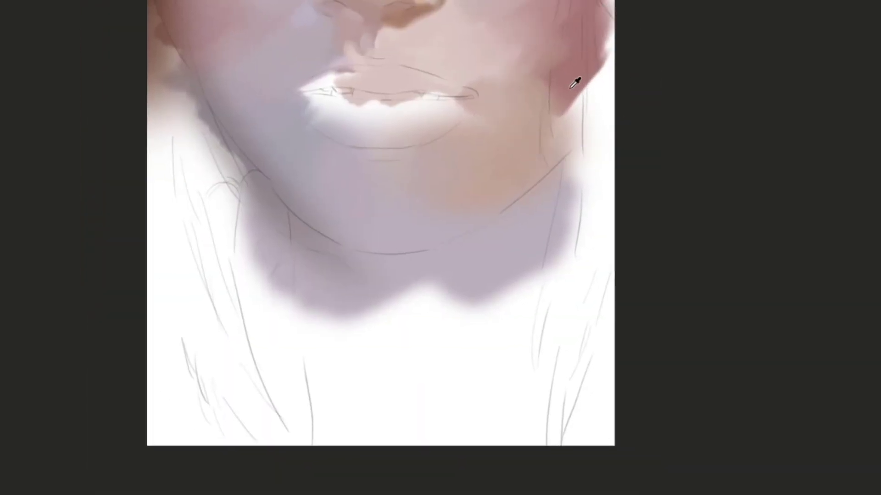
mouse_move(555, 130)
left_mouse_down()
mouse_move(587, 93)
mouse_move(550, 158)
left_mouse_up()
left_click(530, 172, "alt")
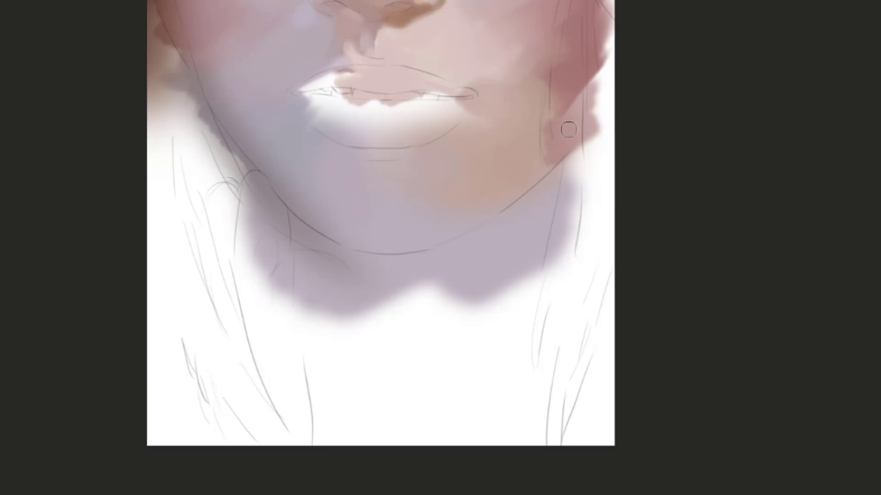
key("bracketright")
key("bracketright")
mouse_move(582, 112)
left_mouse_down()
mouse_move(589, 94)
mouse_move(527, 163)
left_mouse_up()
left_click(536, 162, "alt")
left_click(576, 74, "alt")
Glaze warm brown shading along the jaw and under the chin onto the neck with a large soft brush
left_click(245, 216, "alt")
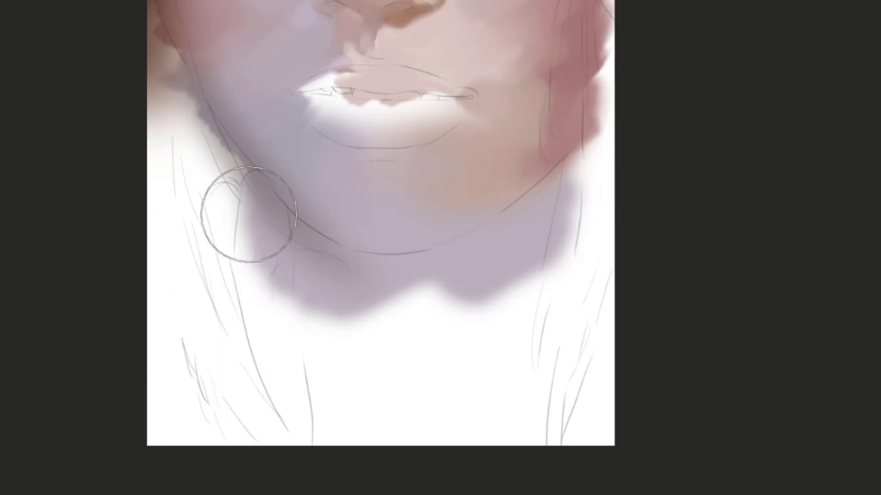
mouse_move(568, 136)
left_mouse_down()
mouse_move(528, 177)
mouse_move(543, 178)
mouse_move(521, 165)
mouse_move(560, 131)
mouse_move(600, 57)
mouse_move(565, 130)
mouse_move(572, 105)
mouse_move(587, 124)
mouse_move(570, 138)
mouse_move(613, 106)
left_mouse_up()
key("]")
key("]")
key("]")
left_click_drag(518, 192, 585, 130)
mouse_move(477, 179)
left_mouse_down()
mouse_move(446, 203)
mouse_move(492, 193)
mouse_move(463, 229)
left_mouse_up()
left_click_drag(561, 172, 522, 209)
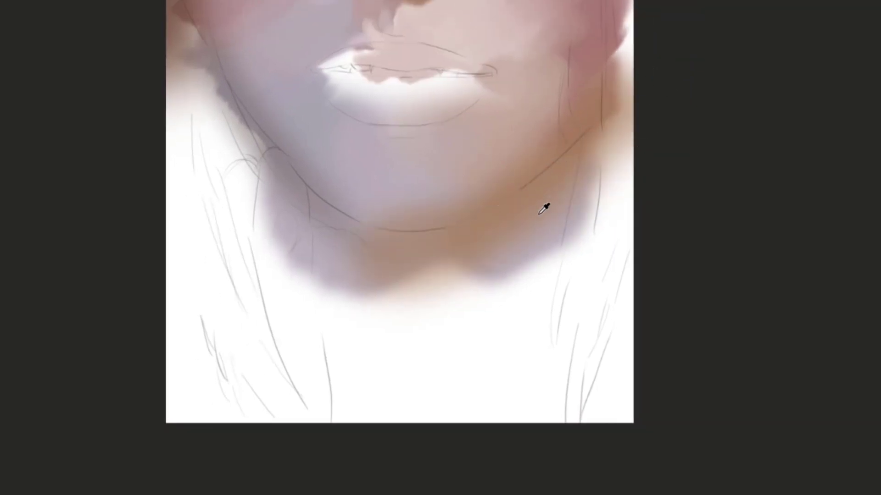
left_click_drag(514, 169, 493, 249)
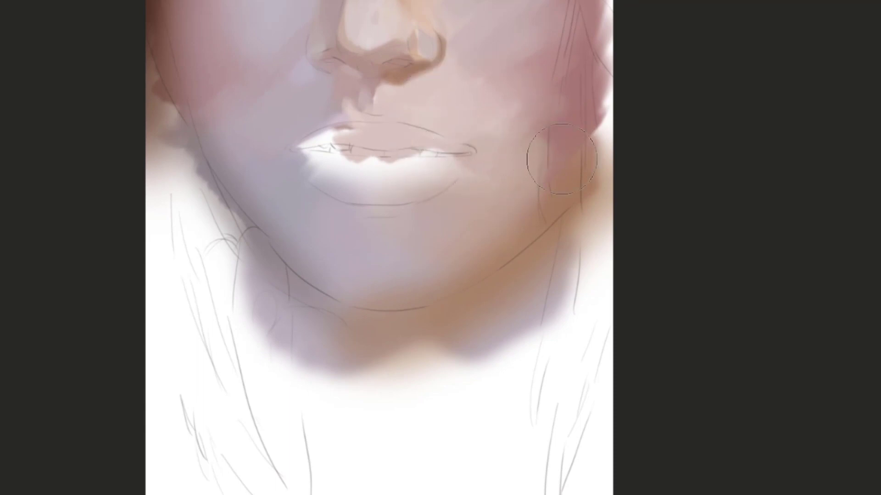
Blend the lower end of the red cheek patch into the brown jaw shading using sampled tones
left_click(556, 184, "alt")
mouse_move(583, 146)
left_mouse_down()
mouse_move(524, 174)
mouse_move(526, 195)
left_mouse_up()
left_click(517, 213, "alt")
mouse_move(511, 225)
left_mouse_down()
mouse_move(539, 156)
mouse_move(480, 231)
left_mouse_up()
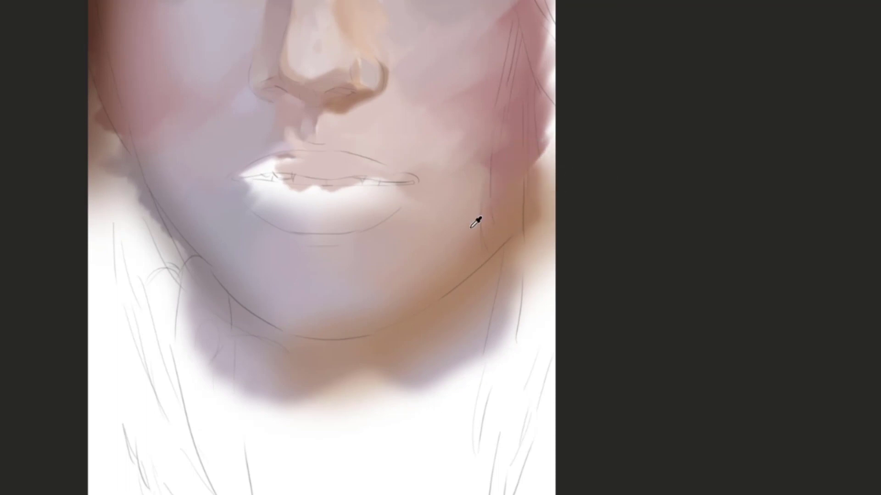
left_click(471, 228, "alt")
Reduce the brush size and soften the red cheek patch's upper edge toward the temple beside the brown eye
mouse_move(529, 82)
left_mouse_down()
mouse_move(656, 167)
mouse_move(575, 205)
left_mouse_up()
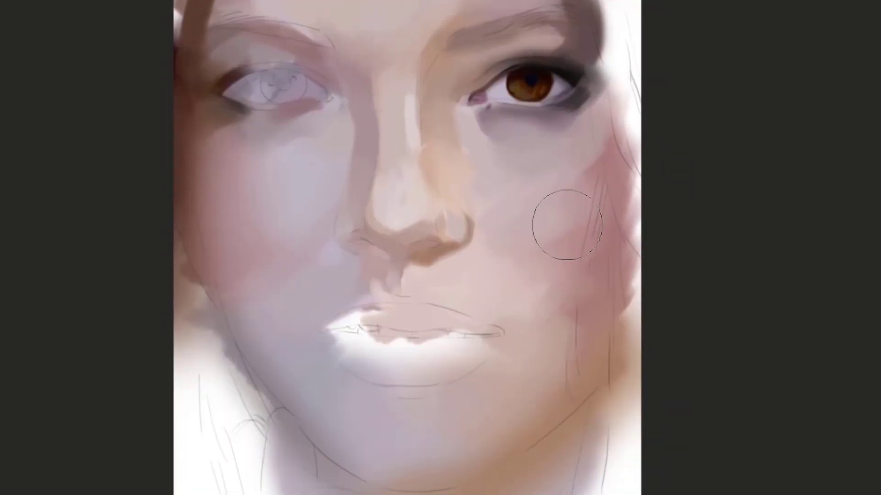
key("bracketleft")
key("bracketleft")
key("bracketleft")
key("bracketleft")
left_click(224, 79, "alt")
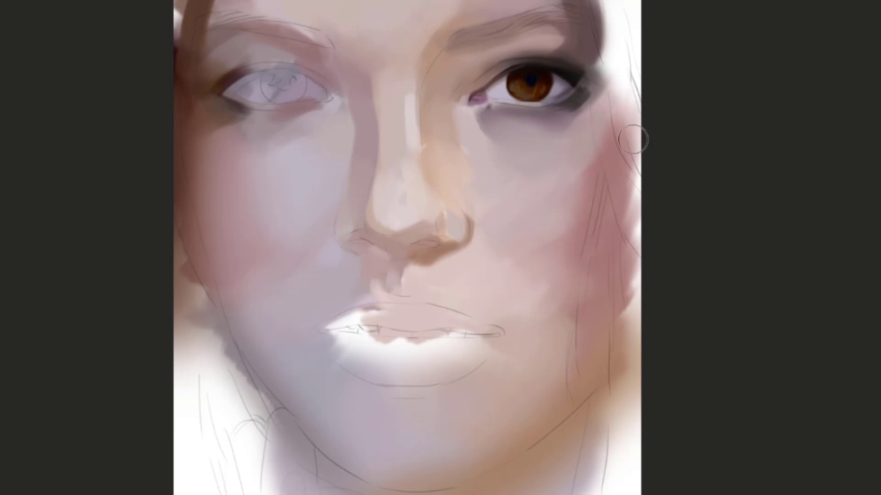
scroll(617, 110, "up", 2)
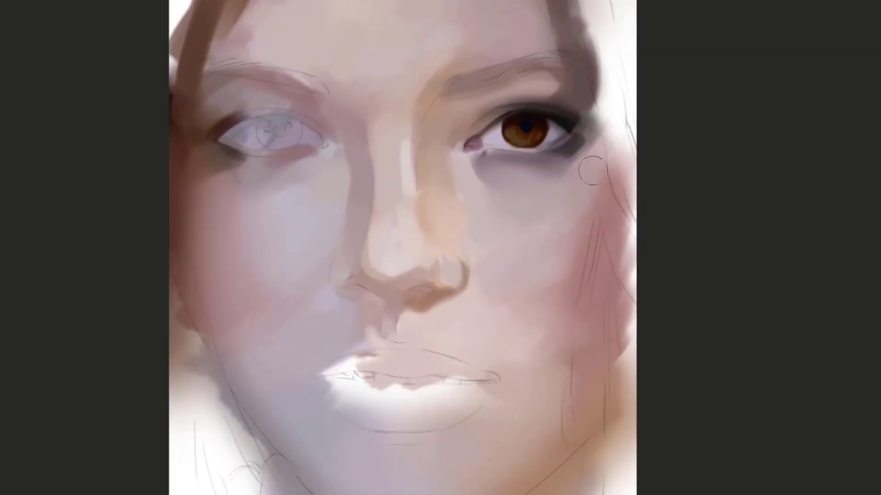
left_click_drag(303, 183, 481, 170)
mouse_move(532, 118)
left_mouse_down()
mouse_move(530, 206)
mouse_move(569, 156)
left_mouse_up()
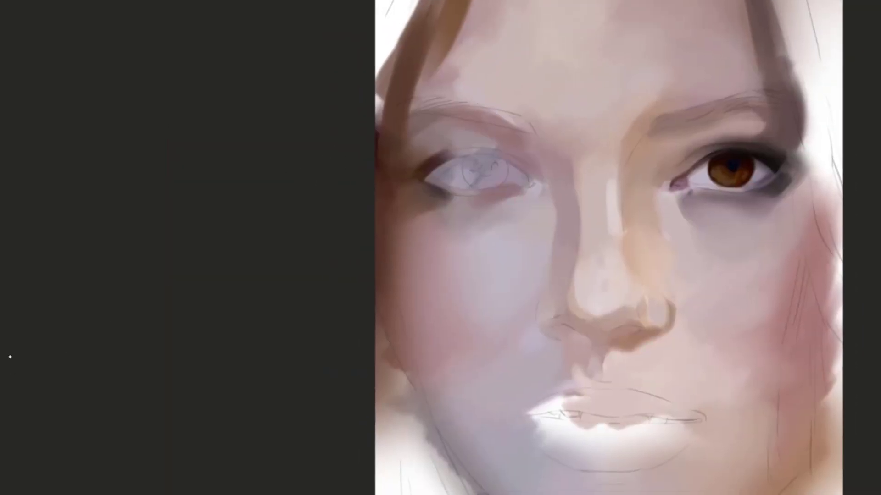
left_click_drag(622, 180, 580, 180)
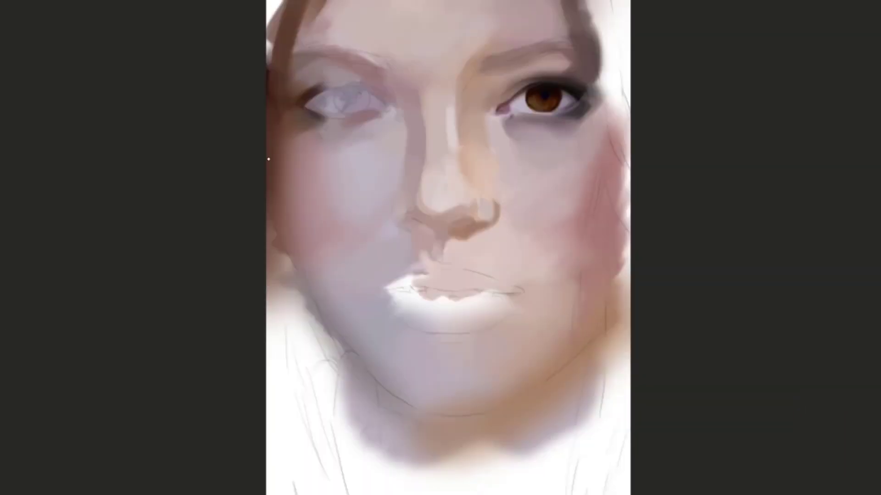
left_click_drag(481, 149, 583, 159)
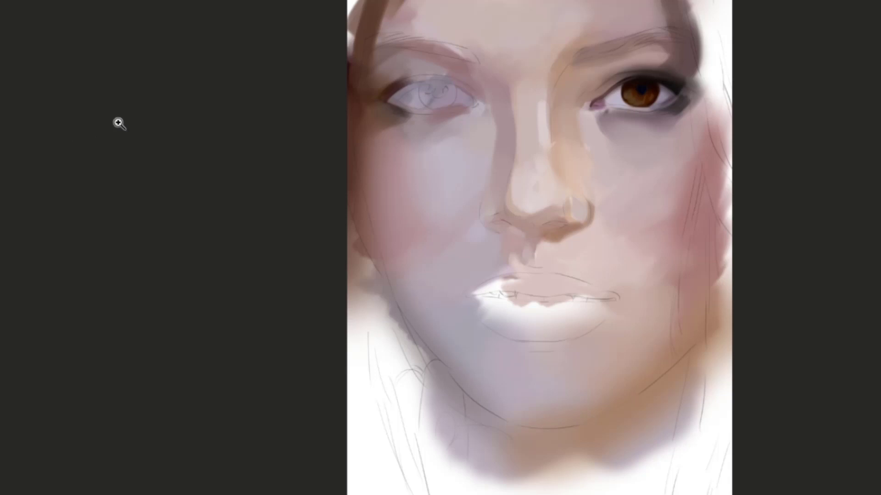
left_click_drag(457, 145, 441, 189)
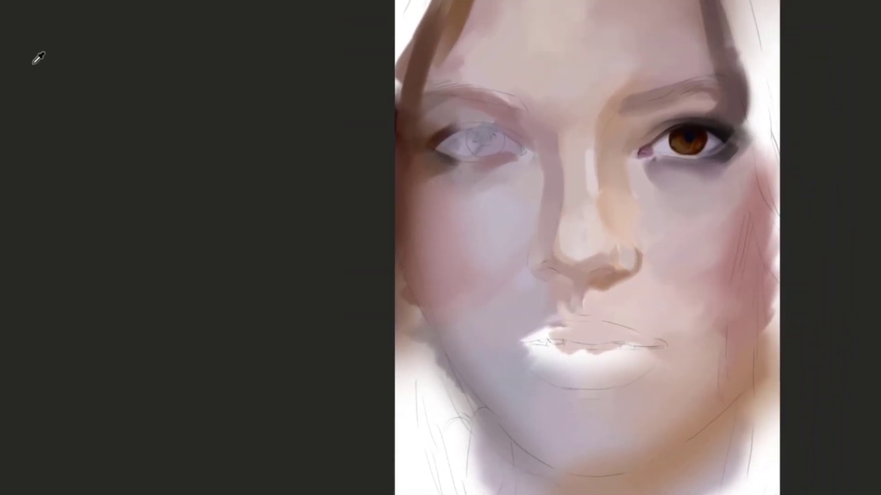
left_click_drag(448, 145, 438, 141)
mouse_move(440, 96)
left_mouse_down()
mouse_move(421, 138)
mouse_move(434, 121)
left_mouse_up()
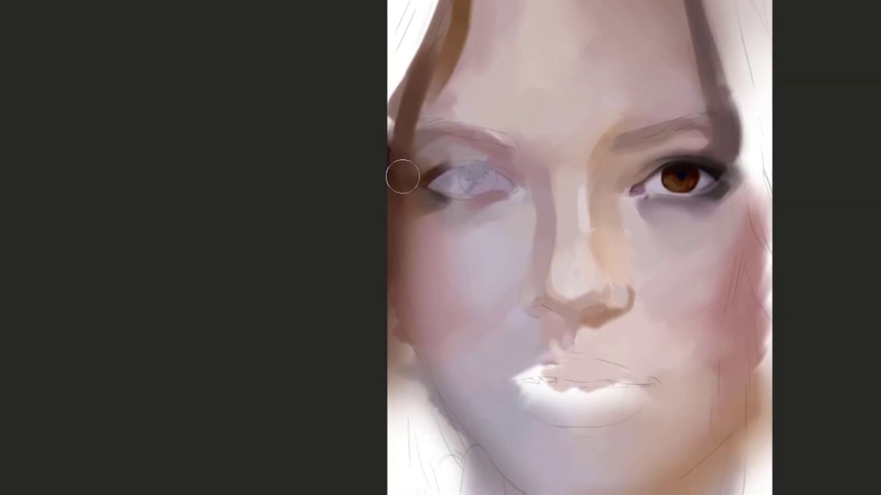
Deepen the brown shading at the temple beside the unpainted eye with a much larger soft brush
left_click_drag(421, 184, 421, 166)
key("ctrl+z")
key("bracketright")
key("bracketright")
key("bracketright")
key("bracketright")
key("bracketright")
key("bracketright")
key("bracketright")
key("bracketright")
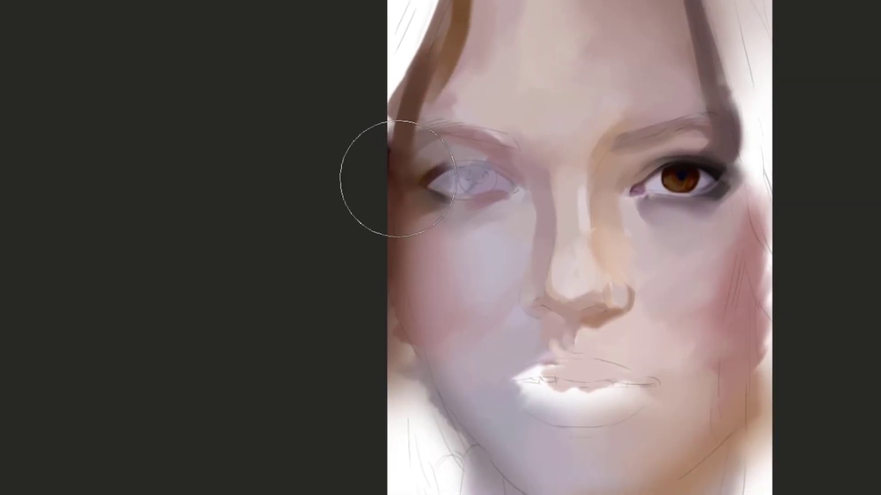
left_click_drag(404, 167, 437, 162)
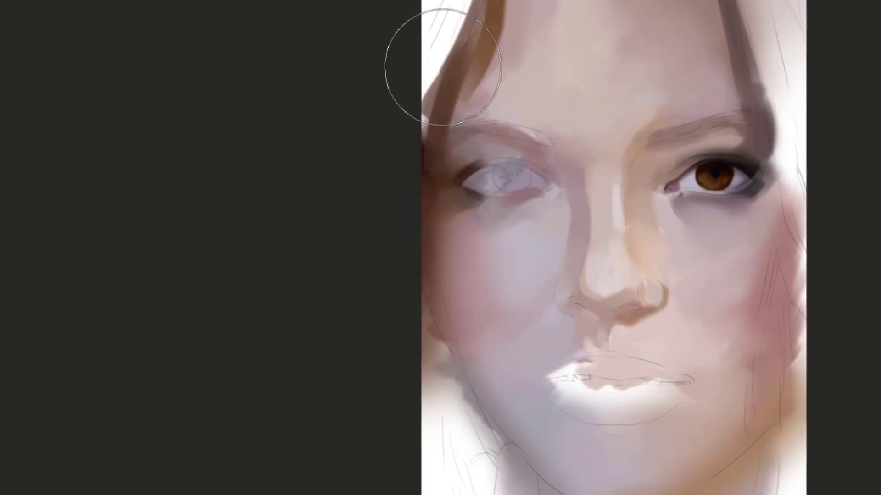
Darken the brown hair strand and temple edge above the unpainted eye with a smaller soft brush
key("bracketleft")
key("bracketleft")
key("bracketleft")
key("bracketleft")
left_click_drag(454, 152, 467, 172)
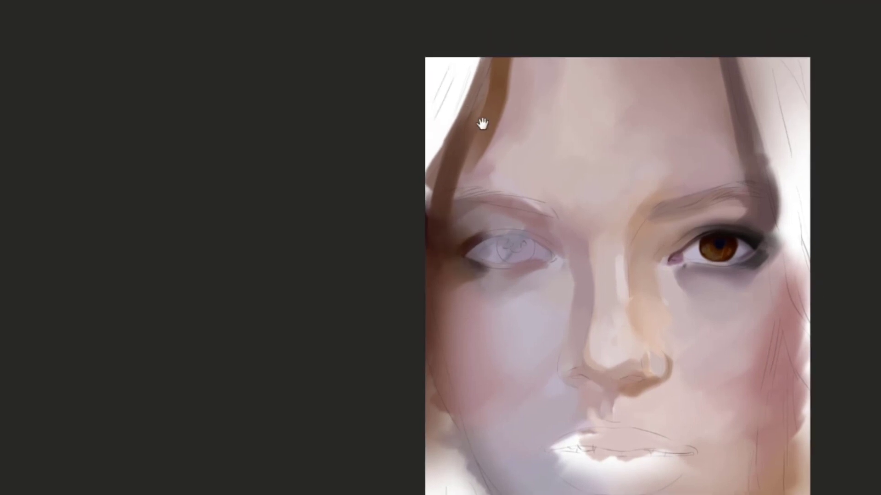
left_click_drag(487, 82, 460, 156)
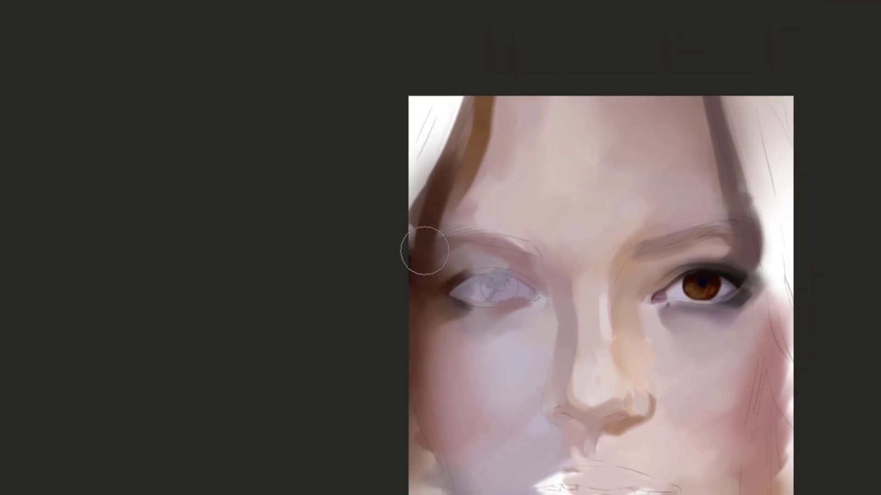
left_click_drag(481, 90, 506, 80)
Shade the outer edge of the cheek below the unpainted eye in soft reddish brown with a larger brush
left_click_drag(446, 225, 497, 34)
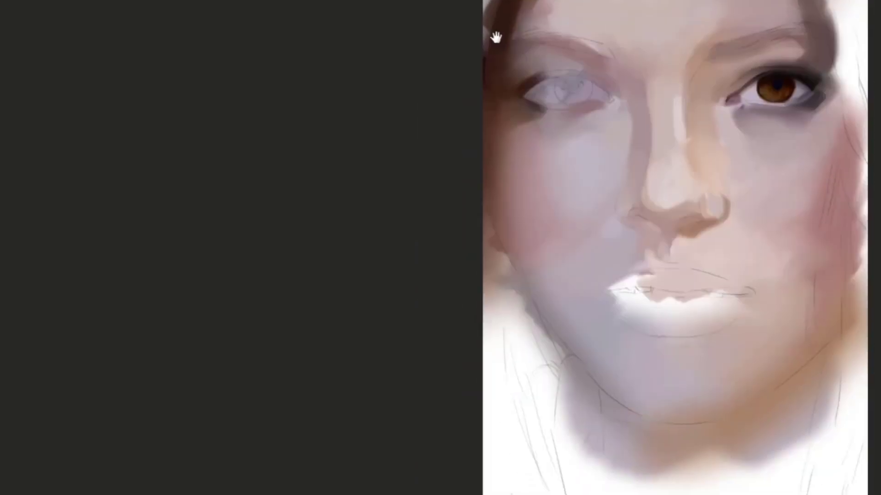
left_click_drag(486, 160, 462, 108)
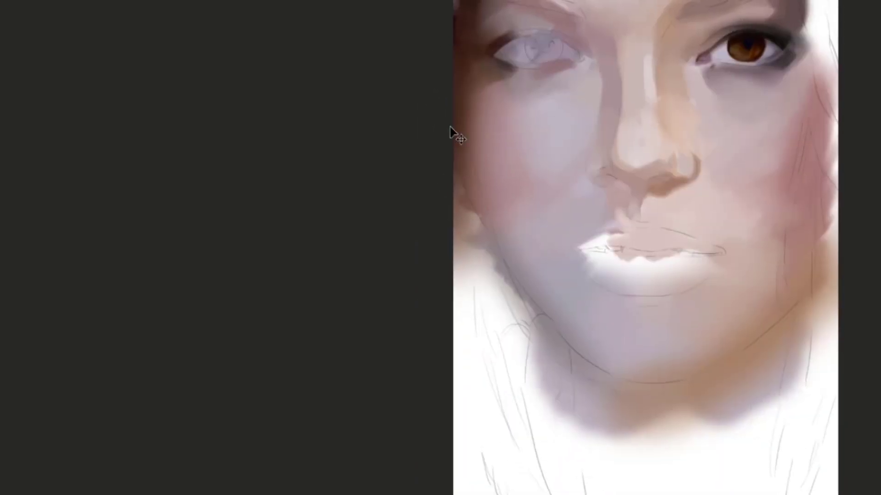
key("bracketright")
key("bracketright")
key("bracketright")
key("bracketright")
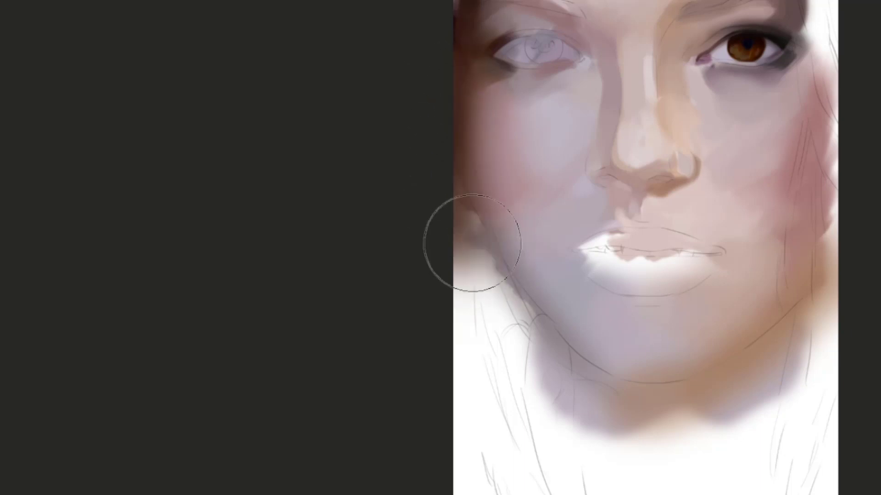
left_click_drag(467, 248, 424, 138)
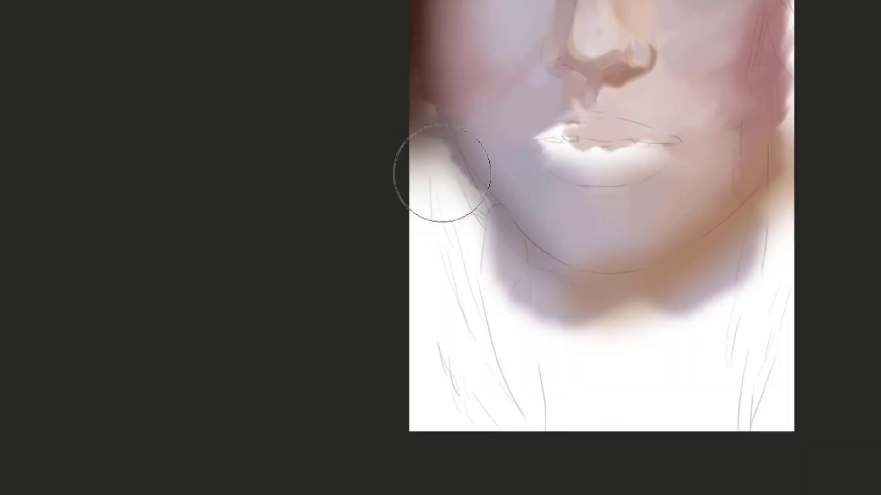
key("bracketleft")
key("bracketleft")
key("bracketleft")
key("bracketleft")
key("bracketleft")
key("space")
left_click_drag(670, 308, 526, 194)
key("space")
left_click_drag(596, 166, 575, 191)
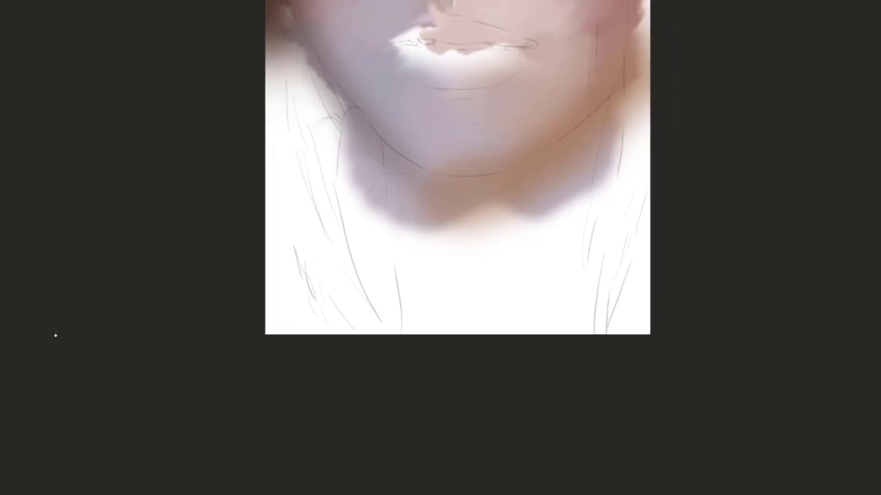
Paint an ochre-brown shadow band under the jawline on the brown eye's side with a textured brush
left_click_drag(483, 187, 532, 155)
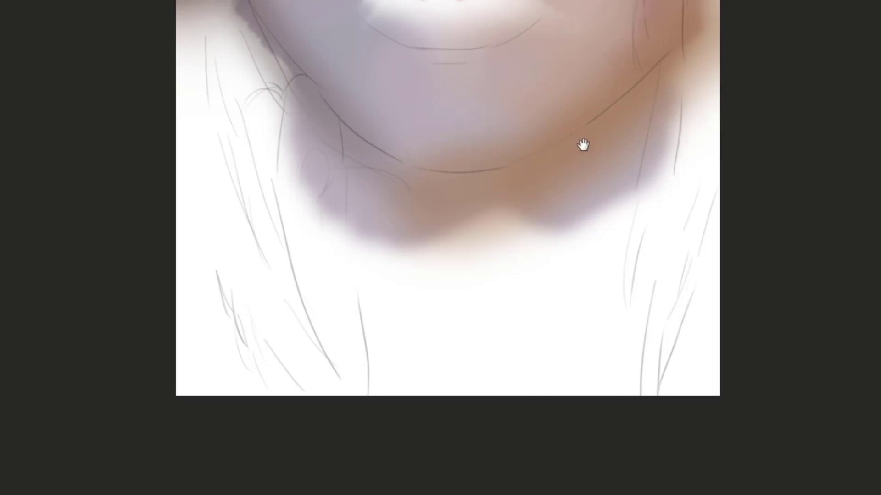
mouse_move(582, 144)
left_mouse_down()
mouse_move(655, 138)
mouse_move(549, 405)
mouse_move(578, 256)
mouse_move(620, 238)
mouse_move(571, 167)
left_mouse_up()
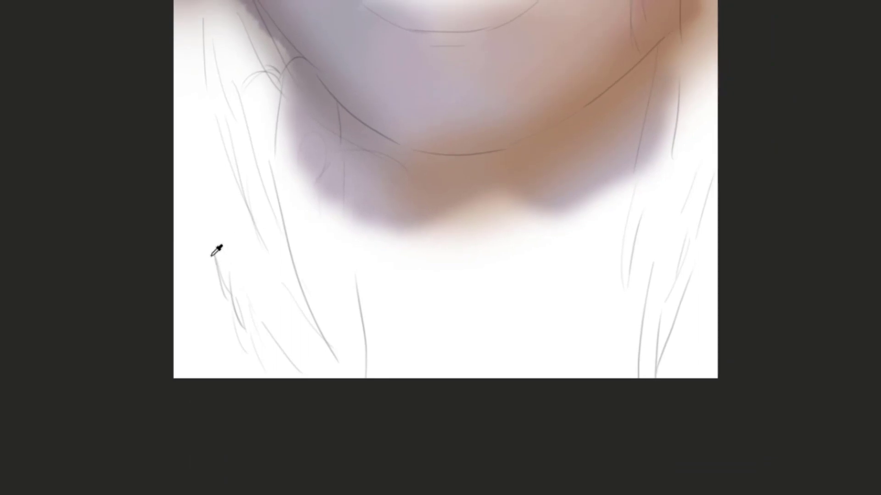
left_click_drag(656, 165, 631, 190)
left_click_drag(652, 87, 551, 163)
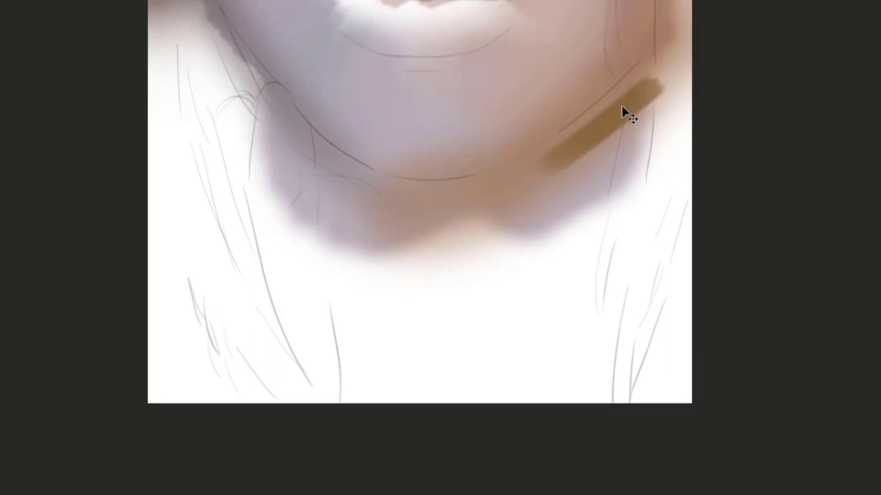
key("ctrl+z")
left_click_drag(655, 68, 509, 183)
left_click_drag(612, 106, 519, 169)
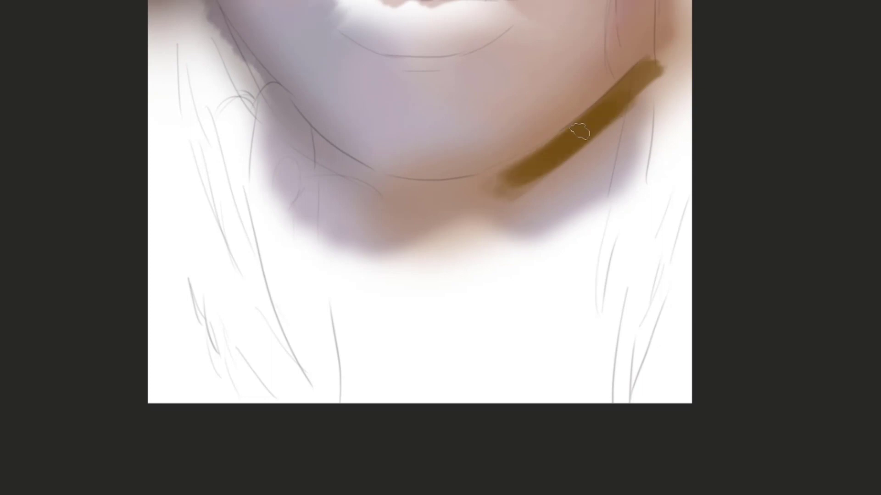
left_click_drag(470, 205, 533, 155)
mouse_move(458, 131)
left_mouse_down()
mouse_move(576, 98)
mouse_move(598, 100)
mouse_move(454, 137)
mouse_move(576, 123)
left_mouse_up()
key("ctrl+z")
Continue the ochre-brown shadow under the chin and widen it over the neck below the jaw corner
mouse_move(481, 140)
left_mouse_down()
mouse_move(606, 120)
mouse_move(525, 163)
mouse_move(637, 73)
mouse_move(530, 161)
left_mouse_up()
mouse_move(511, 195)
left_mouse_down()
mouse_move(636, 80)
mouse_move(516, 208)
left_mouse_up()
mouse_move(516, 208)
left_mouse_down()
mouse_move(617, 111)
mouse_move(516, 220)
left_mouse_up()
left_click_drag(486, 206, 534, 176)
left_click_drag(653, 55, 559, 186)
left_click_drag(560, 185, 671, 87)
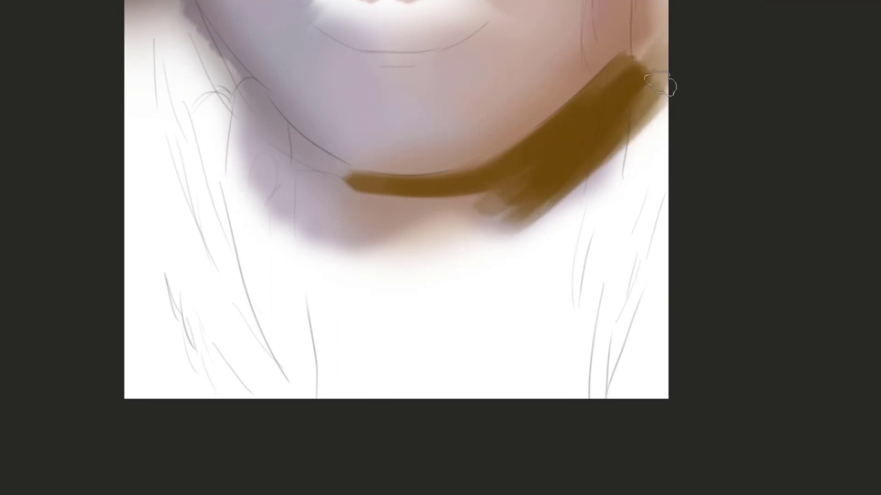
Paint a muted grey-brown shadow under the opposite jawline, from the ochre band up toward the ear
mouse_move(541, 204)
left_mouse_down()
mouse_move(632, 114)
mouse_move(481, 231)
mouse_move(550, 143)
left_mouse_up()
mouse_move(549, 143)
left_mouse_down()
mouse_move(466, 212)
mouse_move(653, 187)
left_mouse_up()
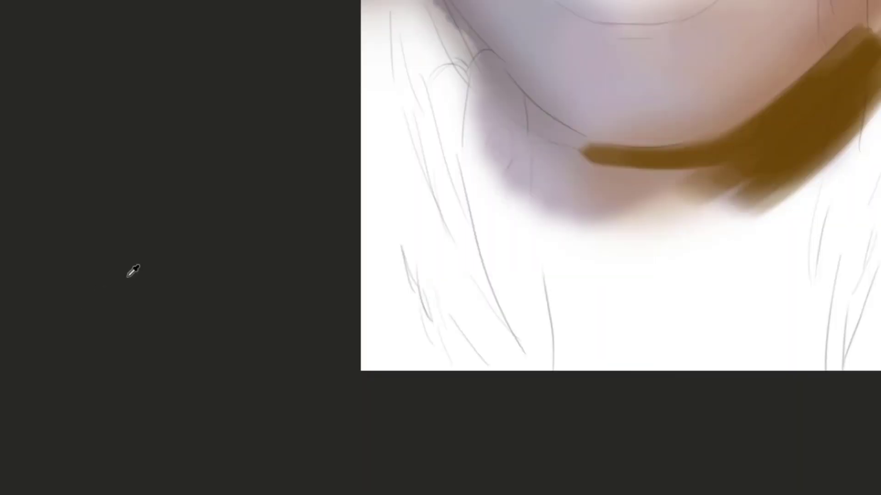
left_click_drag(563, 181, 565, 180)
left_click_drag(590, 176, 477, 103)
left_click_drag(540, 145, 577, 193)
mouse_move(619, 213)
left_mouse_down()
mouse_move(519, 133)
mouse_move(633, 214)
mouse_move(527, 133)
left_mouse_up()
left_click_drag(622, 205, 488, 99)
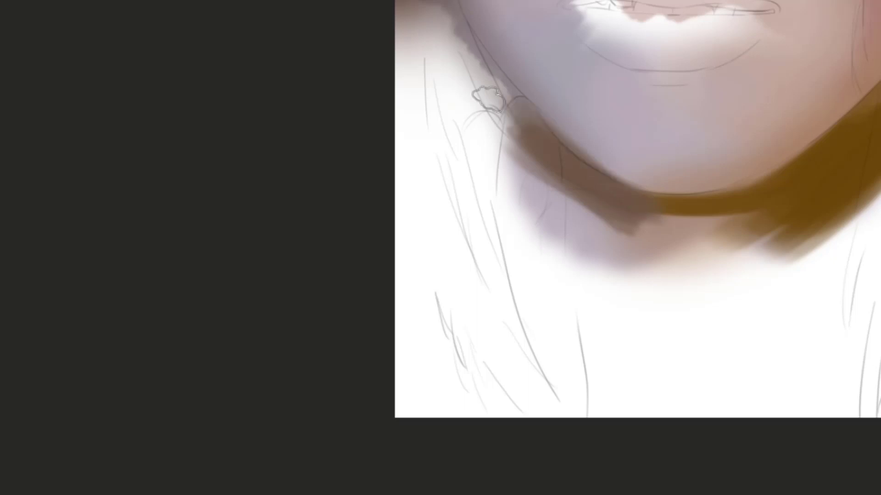
left_click_drag(534, 118, 472, 65)
Block in a grey-brown vertical shadow down the side of the neck, following the sketched neck line
mouse_move(562, 182)
left_mouse_down()
mouse_move(467, 75)
mouse_move(454, 175)
mouse_move(493, 359)
left_mouse_up()
left_click_drag(512, 214, 446, 202)
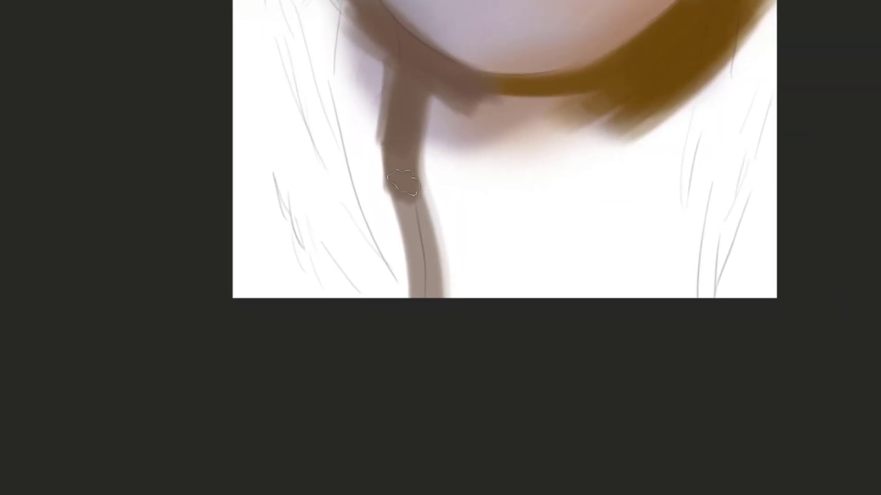
left_click_drag(404, 156, 420, 323)
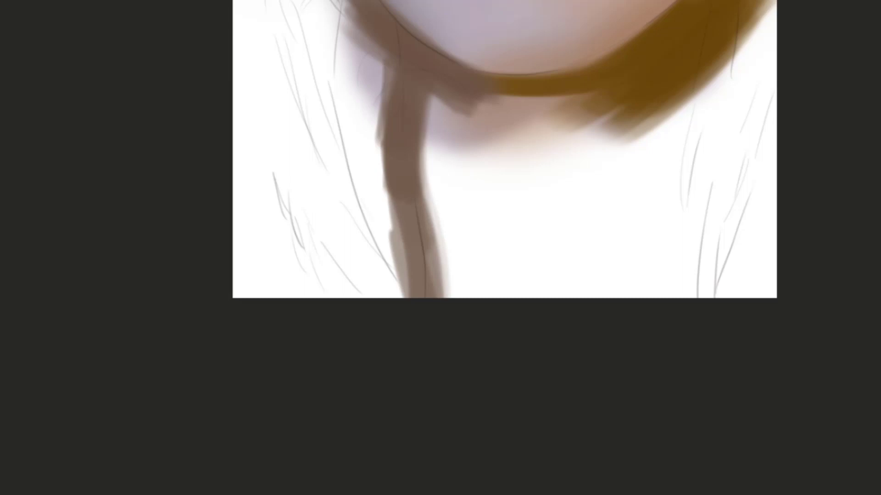
Widen the lower neck shadow with a grey-brown diagonal stroke running down to the canvas edge
left_click(436, 200)
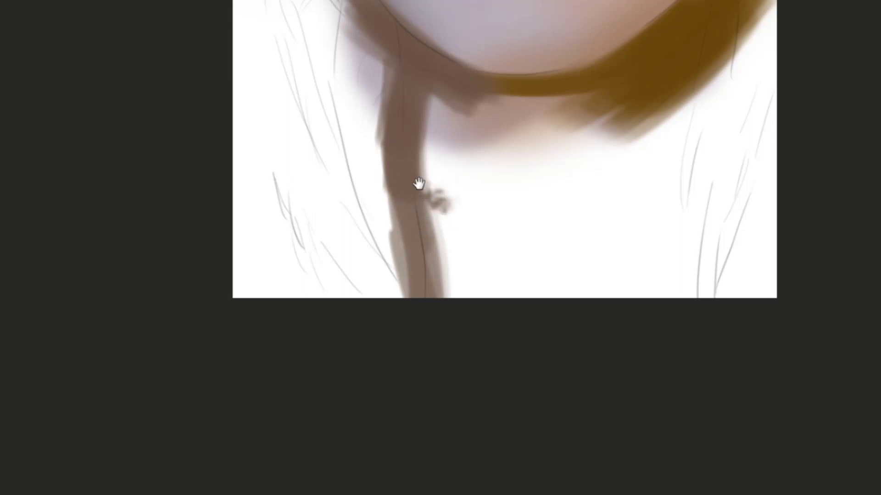
mouse_move(419, 185)
left_mouse_down()
mouse_move(437, 174)
mouse_move(483, 321)
left_mouse_up()
key("ctrl+z")
mouse_move(428, 149)
left_mouse_down()
mouse_move(495, 324)
mouse_move(493, 317)
left_mouse_up()
Paint dark brown strokes along the outer lower part of the neck shadow, up from the canvas edge
left_click_drag(426, 295, 417, 201)
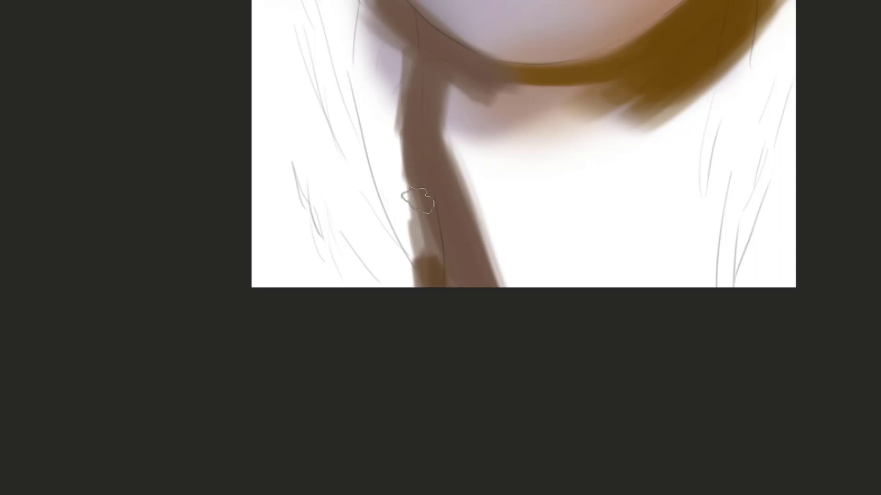
left_click_drag(398, 330, 495, 324)
mouse_move(502, 289)
left_mouse_down()
mouse_move(474, 186)
mouse_move(488, 174)
mouse_move(479, 168)
left_mouse_up()
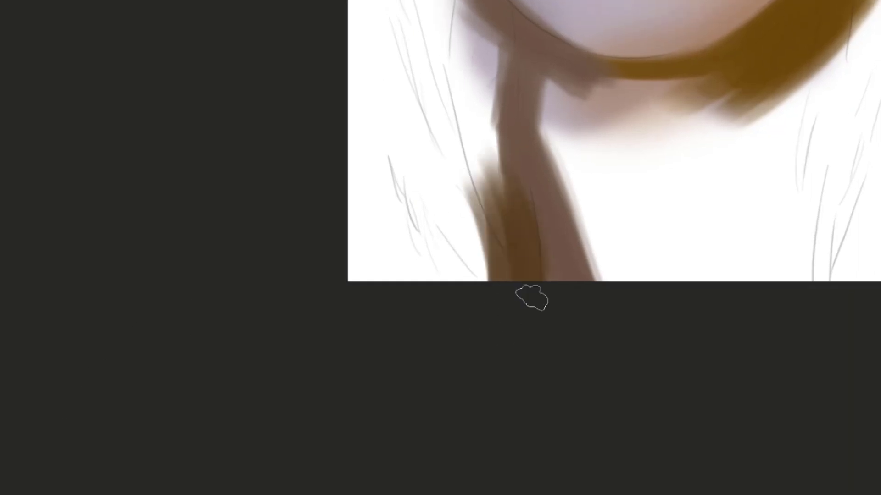
left_click_drag(531, 297, 486, 166)
left_click_drag(542, 217, 453, 264)
left_click_drag(452, 321, 415, 152)
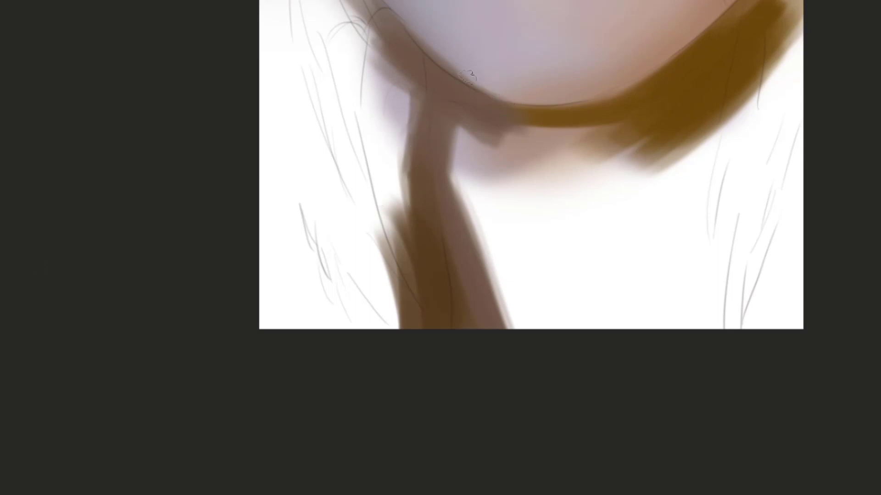
Paint a thin dark brown line down the neck shadow from the jaw, angling inward toward the lower neck
left_click_drag(433, 88, 445, 143)
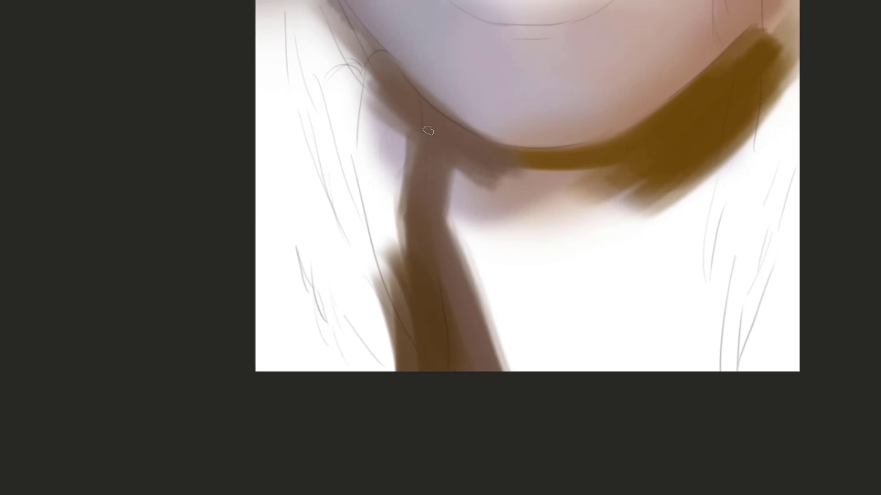
mouse_move(437, 178)
left_mouse_down()
mouse_move(523, 150)
mouse_move(461, 108)
left_mouse_up()
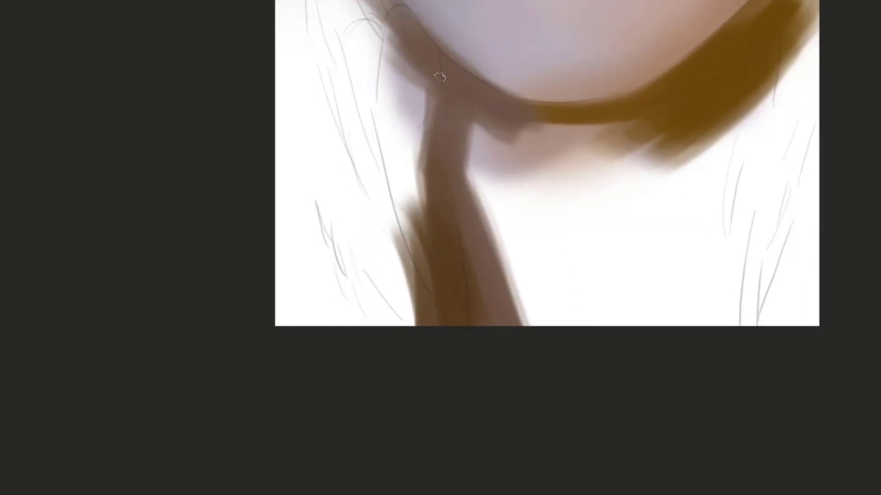
mouse_move(439, 54)
left_mouse_down()
mouse_move(433, 186)
mouse_move(436, 177)
left_mouse_up()
key("ctrl+z")
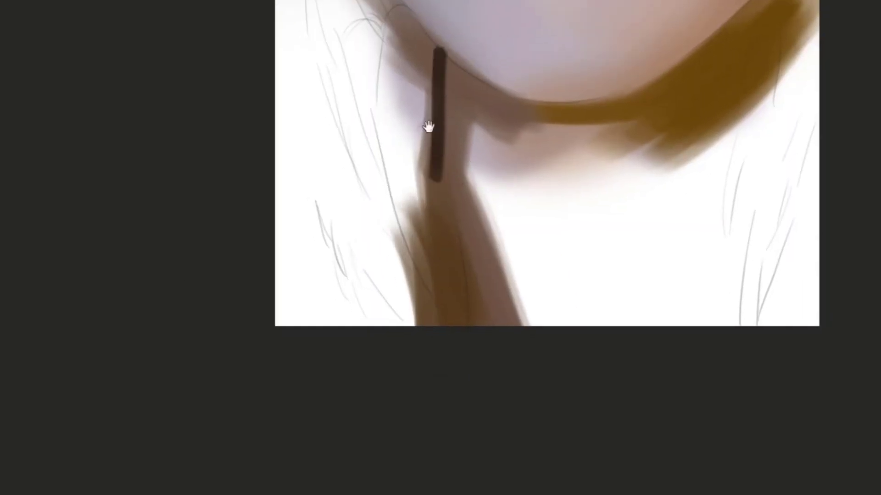
mouse_move(428, 127)
left_mouse_down()
mouse_move(403, 111)
mouse_move(440, 225)
left_mouse_up()
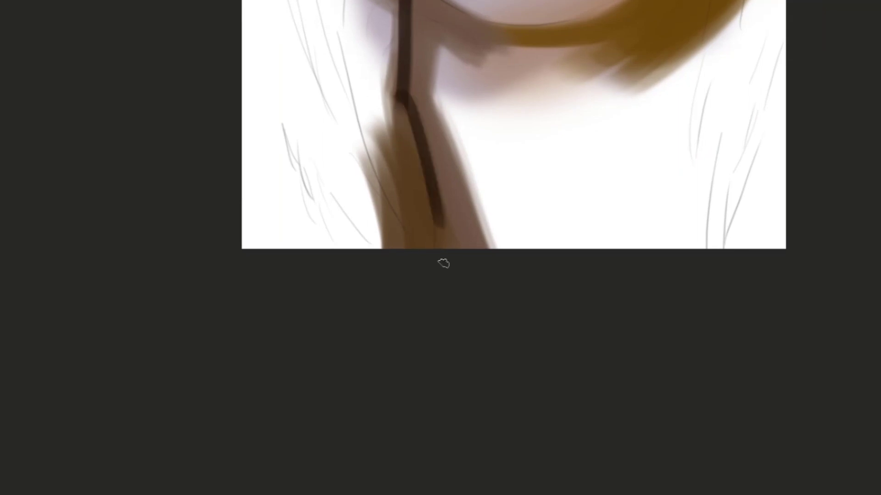
mouse_move(424, 110)
left_mouse_down()
mouse_move(435, 157)
mouse_move(433, 240)
left_mouse_up()
key("ctrl+z")
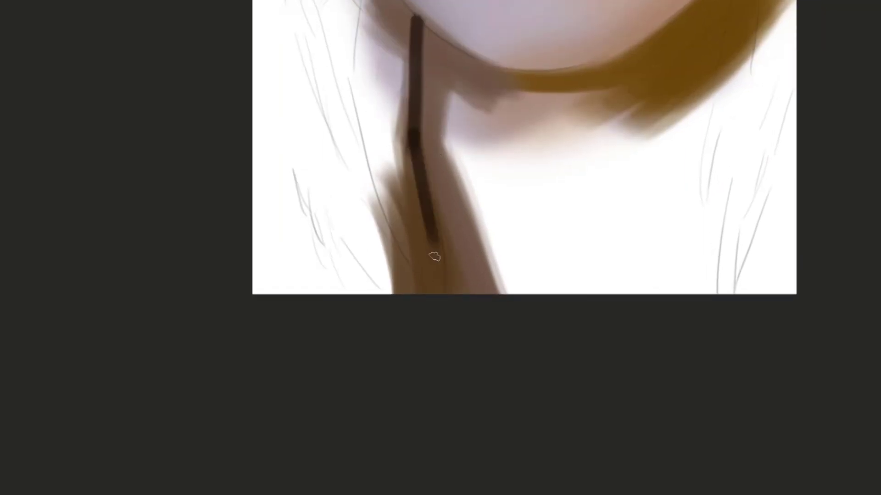
Extend the dark line up along the jaw edge and fill the area behind it with light tan
mouse_move(413, 47)
left_mouse_down()
mouse_move(409, 112)
mouse_move(450, 129)
mouse_move(414, 54)
left_mouse_up()
mouse_move(440, 84)
left_mouse_down()
mouse_move(501, 114)
mouse_move(434, 58)
left_mouse_up()
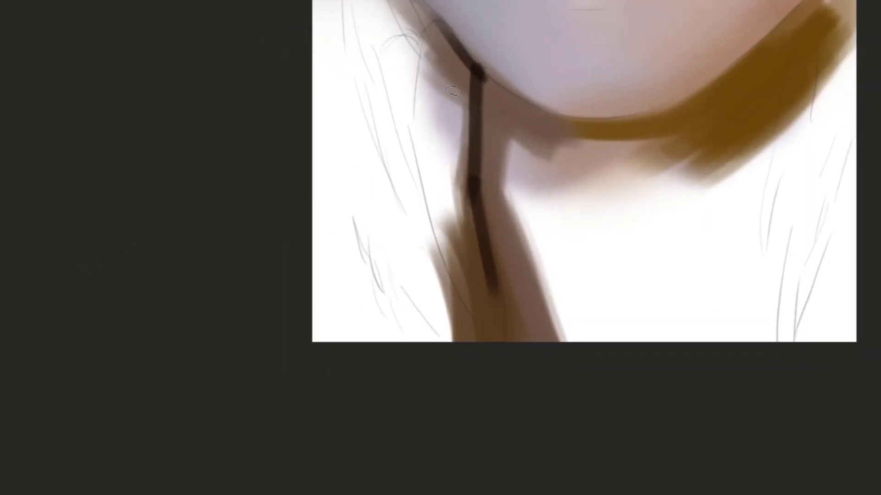
left_click_drag(452, 91, 476, 136)
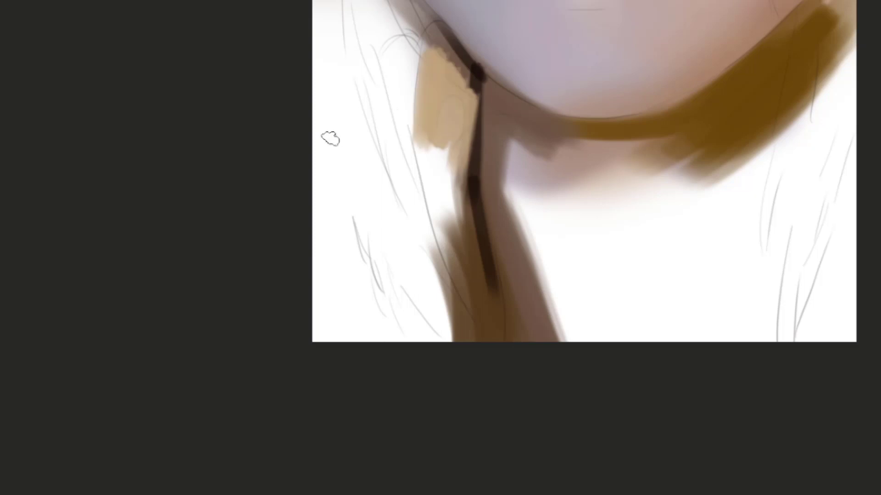
Block in thick black strokes along the outer edge of the tan neck patch, below the ear
left_click(79, 229, "alt")
left_click_drag(416, 66, 458, 118)
mouse_move(458, 75)
left_mouse_down()
mouse_move(441, 212)
mouse_move(419, 179)
mouse_move(414, 204)
left_mouse_up()
key("ctrl+z")
mouse_move(439, 139)
left_mouse_down()
mouse_move(436, 173)
mouse_move(399, 94)
left_mouse_up()
mouse_move(438, 193)
left_mouse_down()
mouse_move(417, 125)
mouse_move(387, 107)
left_mouse_up()
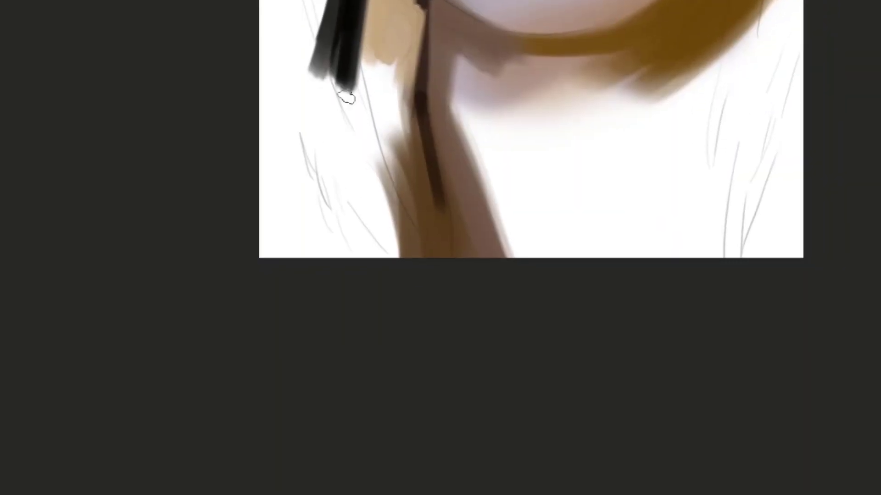
Continue the black band down the outer edge of the neck to the bottom of the canvas
key("ctrl+z")
left_click_drag(339, 64, 391, 220)
left_click_drag(350, 83, 384, 215)
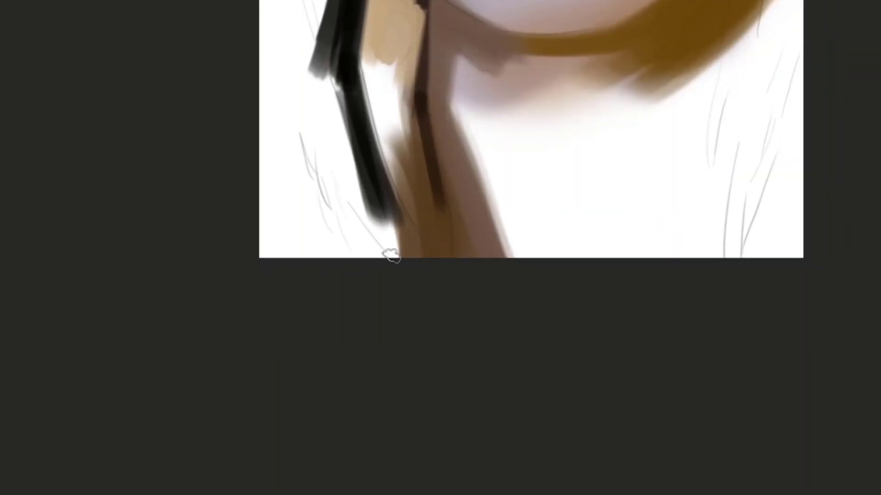
left_click_drag(372, 175, 388, 256)
left_click_drag(411, 186, 419, 246)
left_click_drag(424, 359, 387, 227)
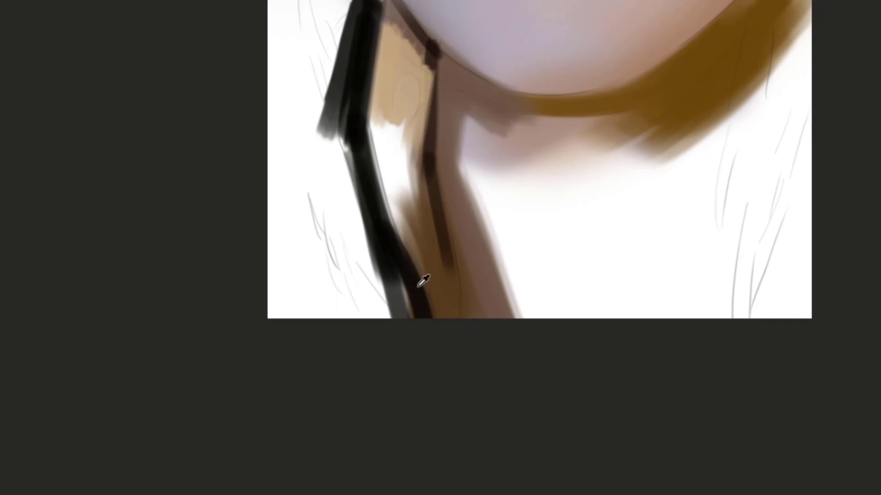
Paint sampled warm brown over the inner edge of the black band, from the lower neck up beside the tan patch
left_click(437, 282, "alt")
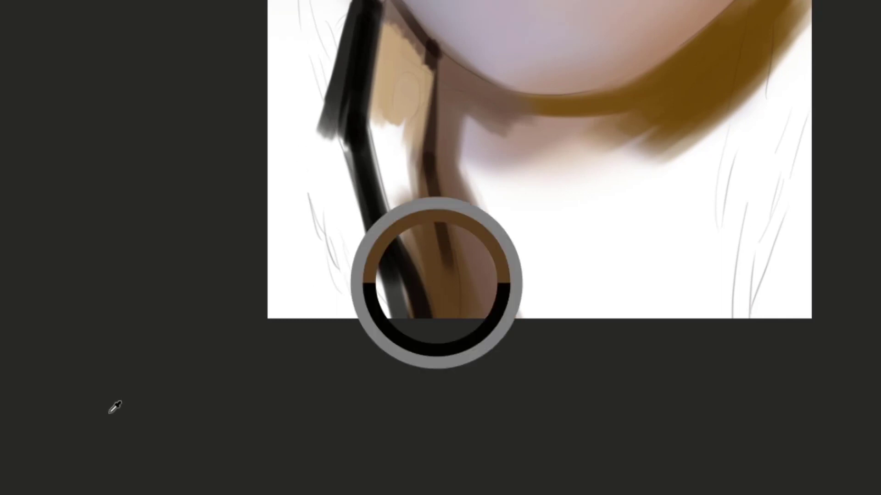
left_click_drag(449, 335, 394, 192)
mouse_move(417, 232)
left_mouse_down()
mouse_move(458, 313)
mouse_move(458, 332)
left_mouse_up()
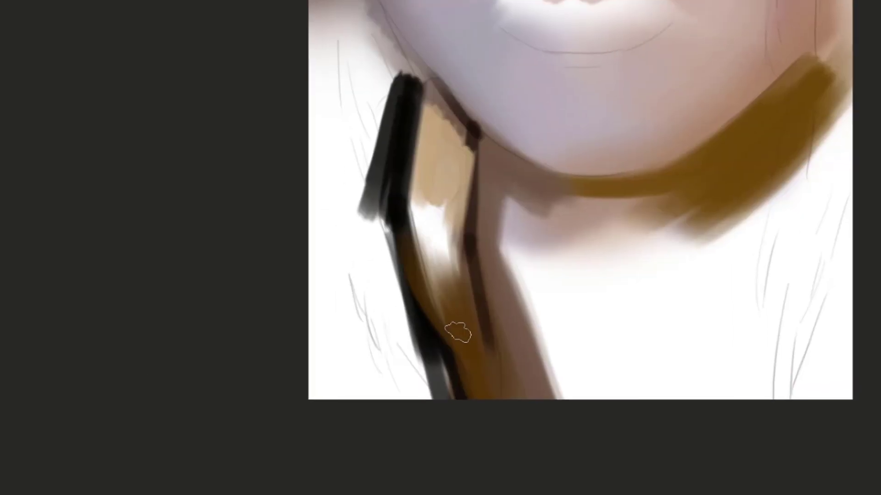
left_click_drag(419, 281, 400, 177)
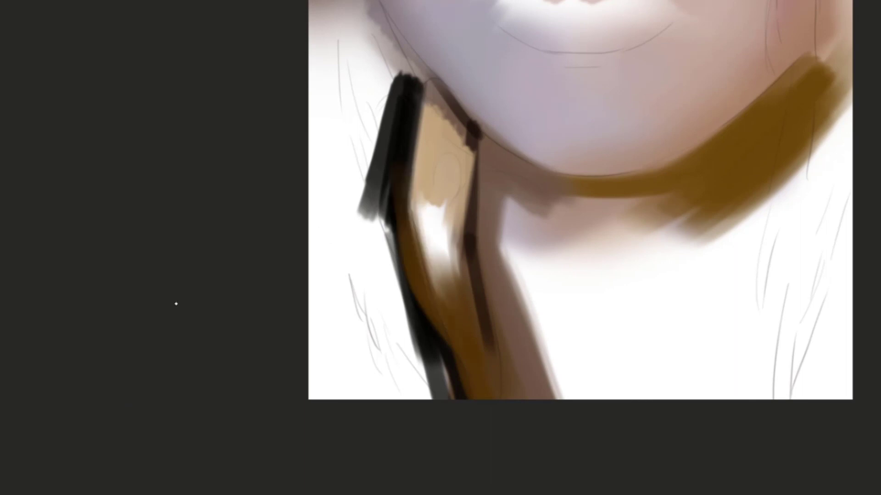
Fill the white gap below the tan patch with sampled reddish brown and blend it into the lower neck
left_click_drag(427, 264, 423, 177)
key("ctrl+z")
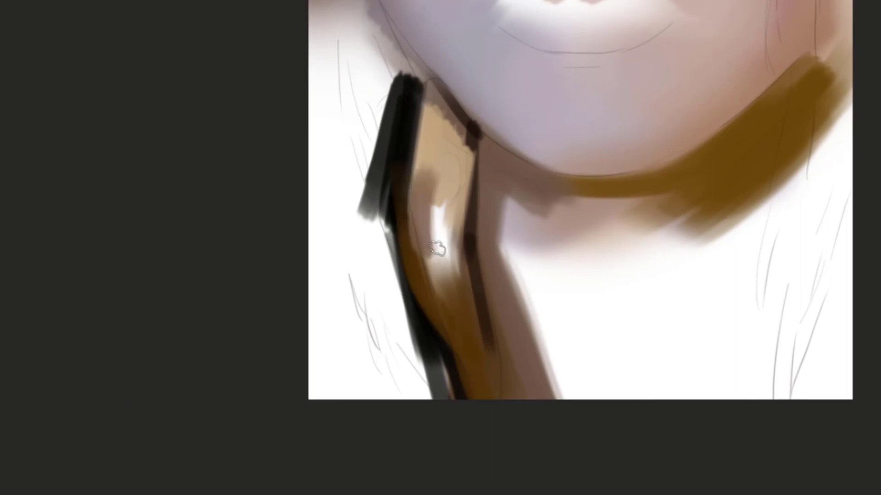
left_click_drag(436, 249, 433, 174)
left_click(462, 310, "alt")
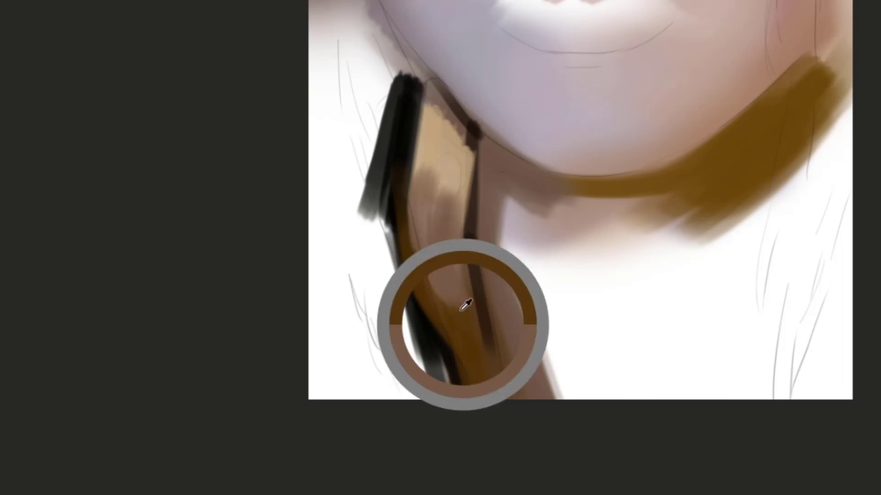
left_click(449, 211, "alt")
mouse_move(446, 279)
left_mouse_down()
mouse_move(448, 230)
mouse_move(444, 304)
mouse_move(431, 216)
left_mouse_up()
left_click(464, 316, "alt")
left_click(476, 132)
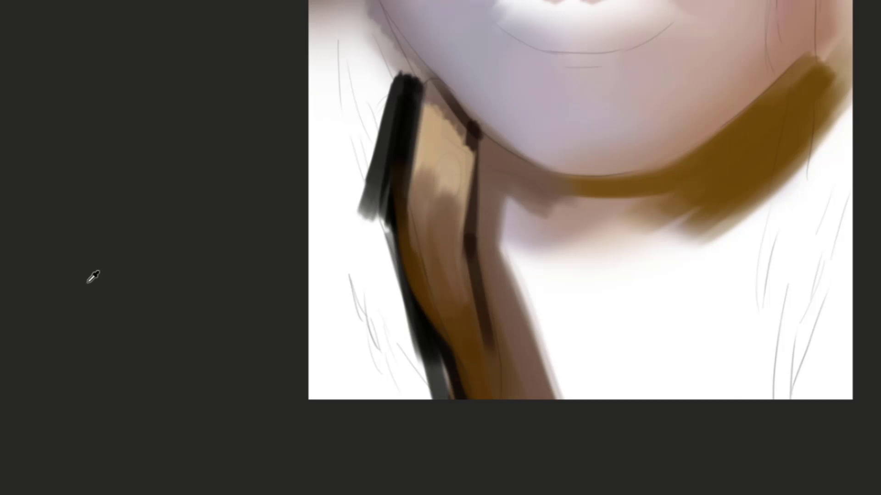
Brighten the tan neck patch with lighter strokes and soften its edge along the dark line with sampled brown
left_click_drag(428, 152, 425, 195)
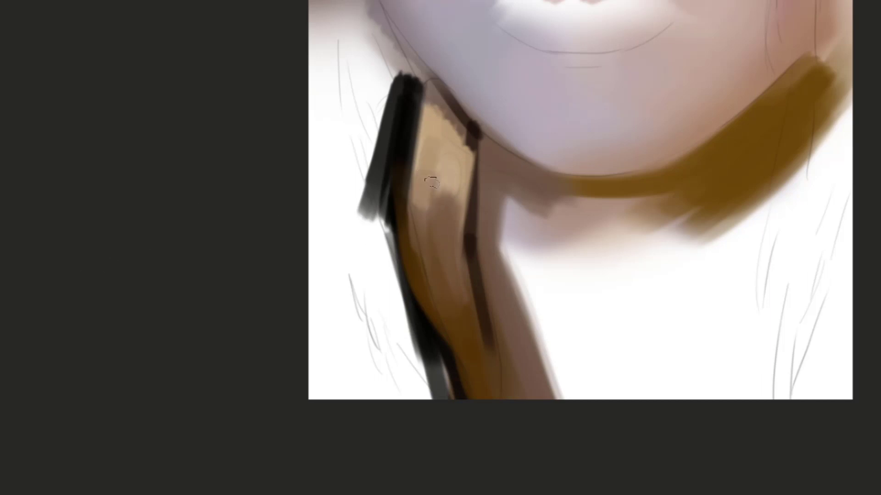
key("ctrl+z")
mouse_move(431, 135)
left_mouse_down()
mouse_move(423, 173)
mouse_move(442, 158)
mouse_move(430, 136)
mouse_move(439, 159)
left_mouse_up()
left_click(440, 160, "alt")
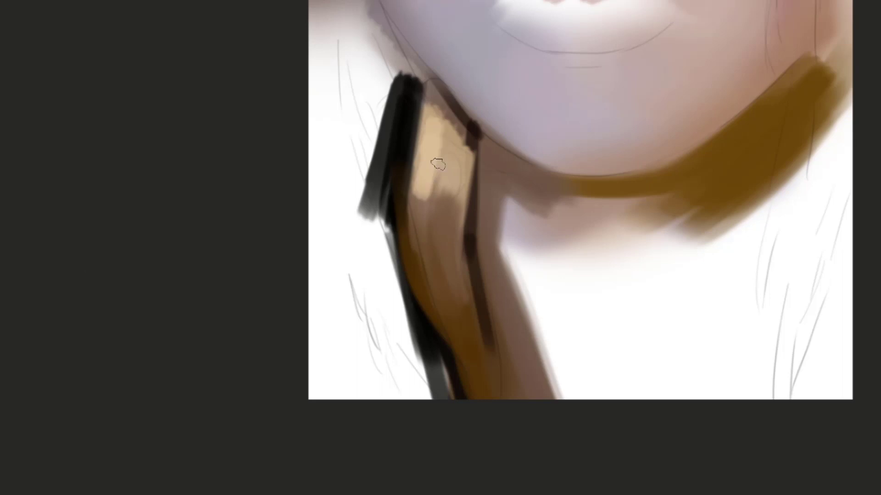
left_click(465, 208)
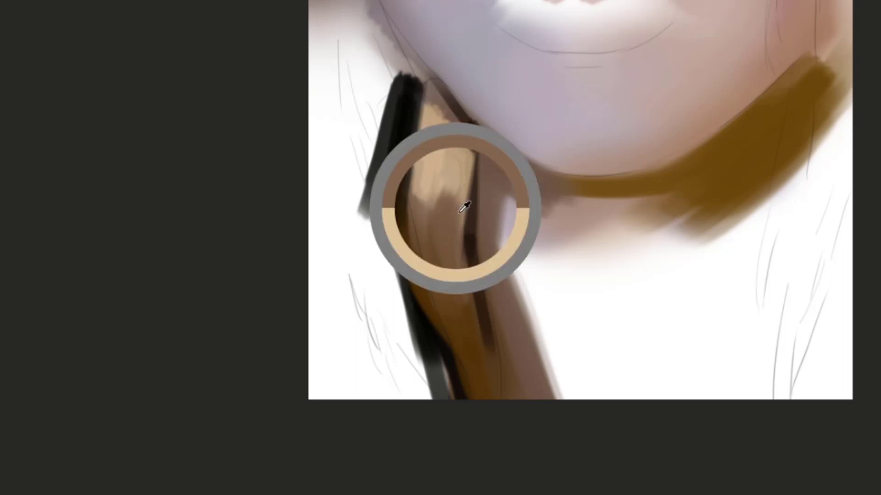
left_click(471, 216, "alt")
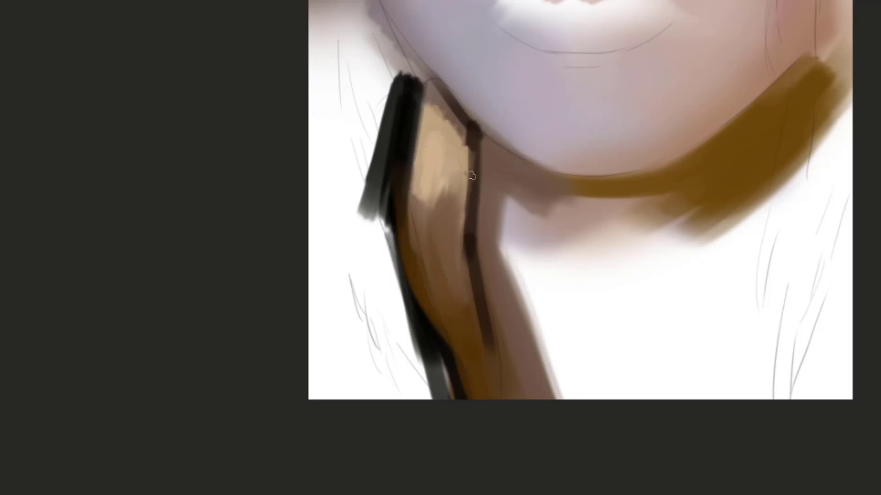
mouse_move(471, 175)
left_mouse_down()
mouse_move(470, 212)
mouse_move(462, 126)
left_mouse_up()
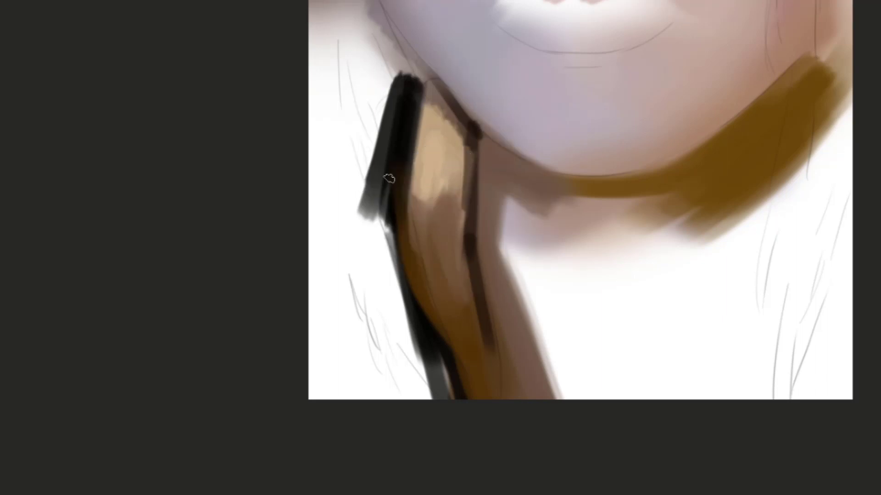
Paint brown over the middle of the upper black band, darken its upper end and extend the brown below it
mouse_move(390, 204)
left_mouse_down()
mouse_move(403, 115)
mouse_move(385, 195)
mouse_move(393, 147)
left_mouse_up()
left_click(436, 243, "alt")
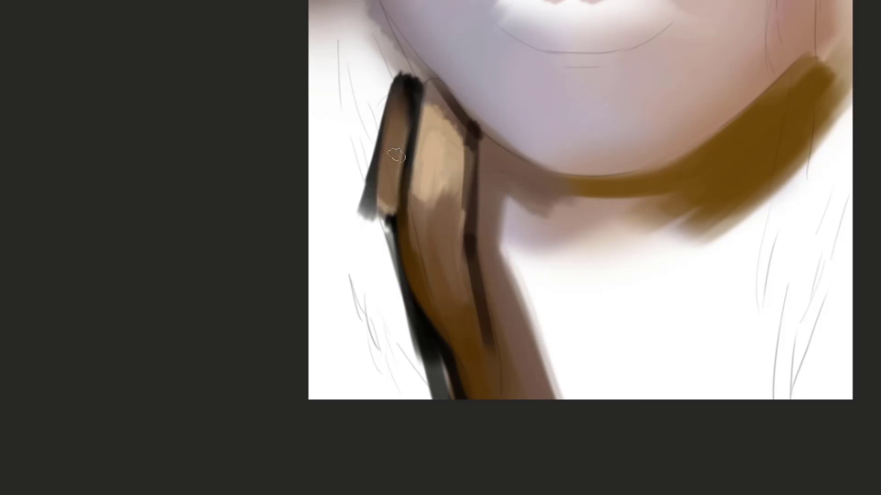
left_click(415, 100, "alt")
left_click_drag(403, 97, 407, 123)
left_click_drag(384, 262, 393, 213)
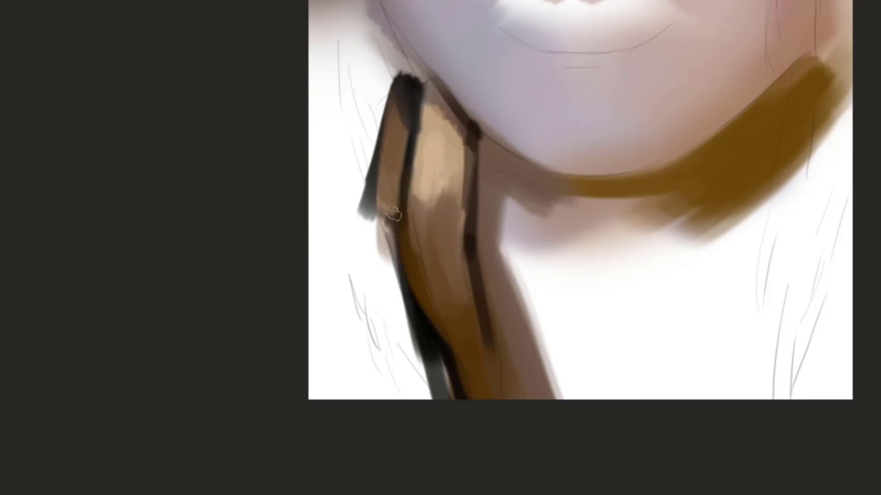
Blend sampled light brown down from the tan highlight into the neck beside the dark line
mouse_move(472, 255)
left_mouse_down()
mouse_move(384, 153)
mouse_move(398, 159)
left_mouse_up()
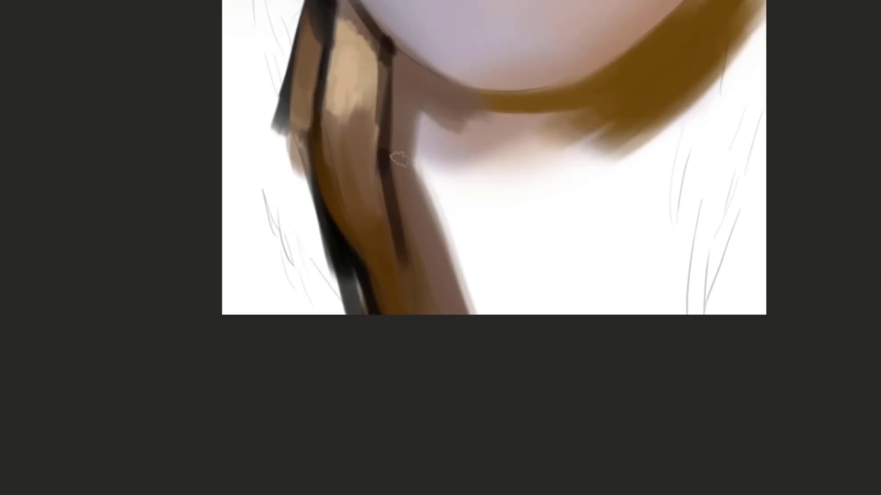
left_click(361, 95, "alt")
left_click_drag(362, 108, 366, 153)
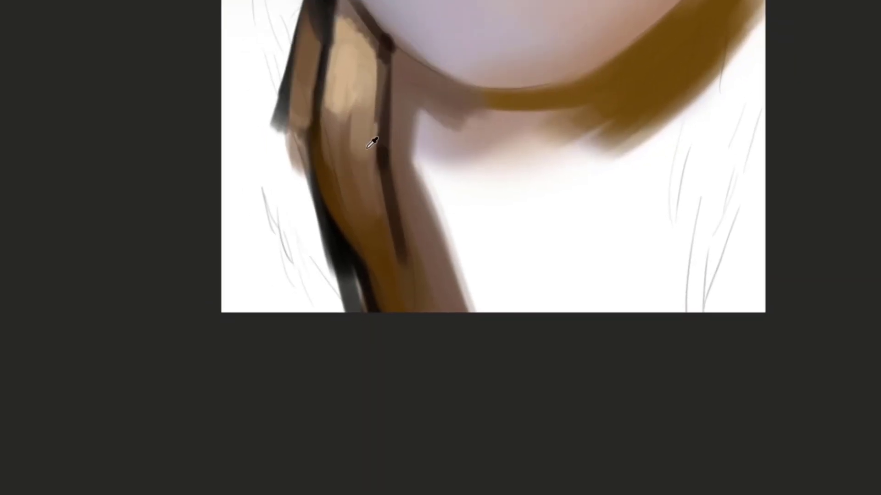
Paint beige-brown midtones beneath the ochre jaw shadow and blend them across the strip under the chin
mouse_move(379, 86)
left_mouse_down()
mouse_move(477, 108)
mouse_move(588, 167)
mouse_move(529, 266)
mouse_move(573, 84)
mouse_move(563, 198)
mouse_move(518, 111)
left_mouse_up()
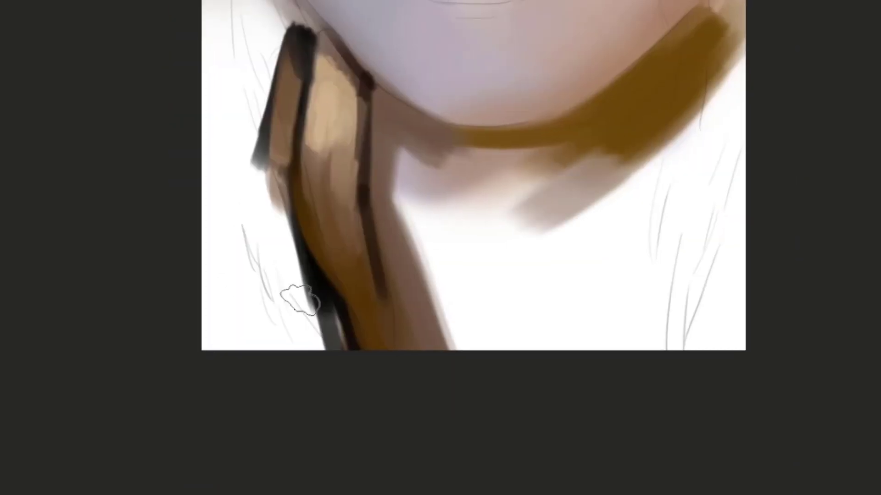
left_click_drag(568, 211, 515, 177)
left_click_drag(597, 192, 509, 216)
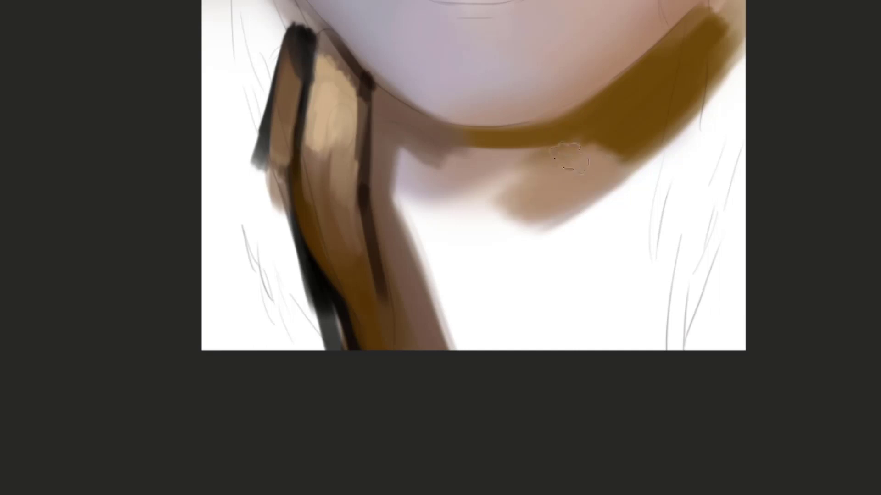
left_click_drag(486, 184, 519, 147)
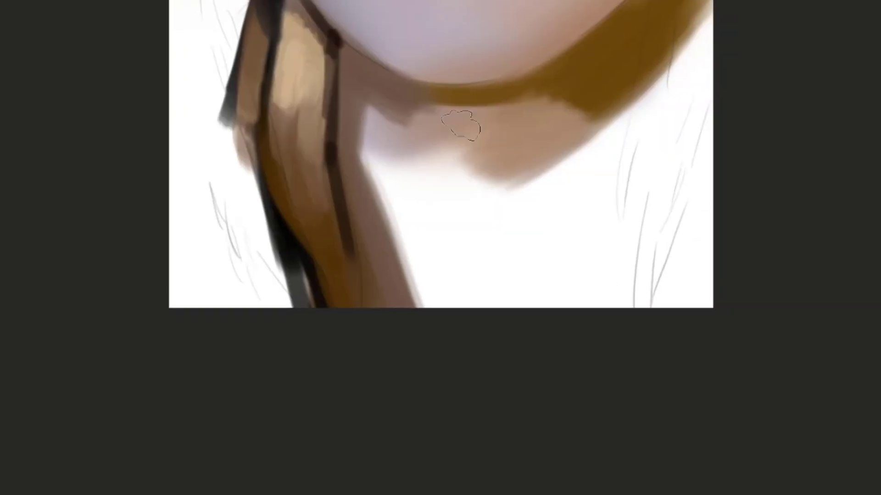
mouse_move(435, 103)
left_mouse_down()
mouse_move(570, 94)
mouse_move(537, 97)
left_mouse_up()
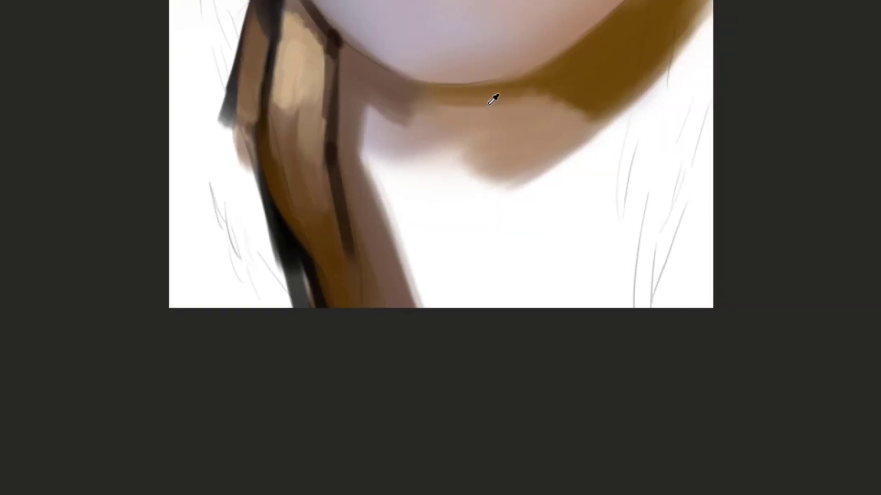
left_click_drag(441, 105, 515, 105)
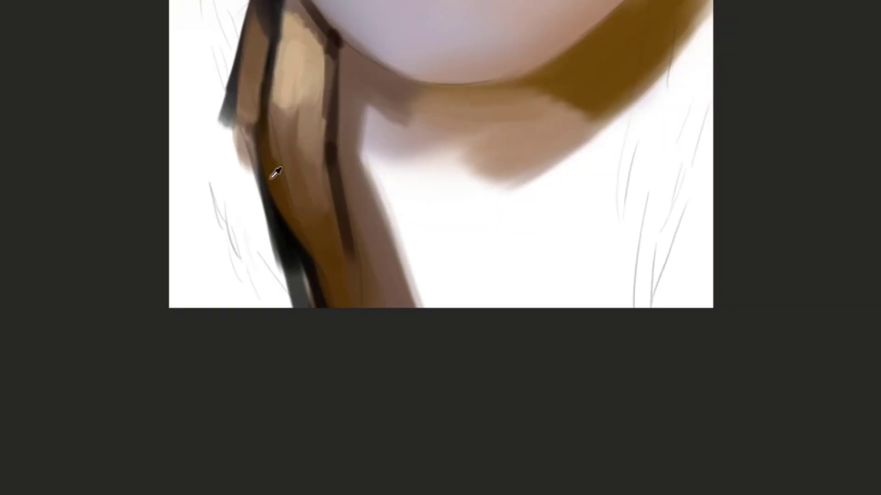
Extend the mauve-brown neck shadow down to the canvas edge and soften the lower end of the dark line with sampled brown
left_click_drag(390, 115, 452, 289)
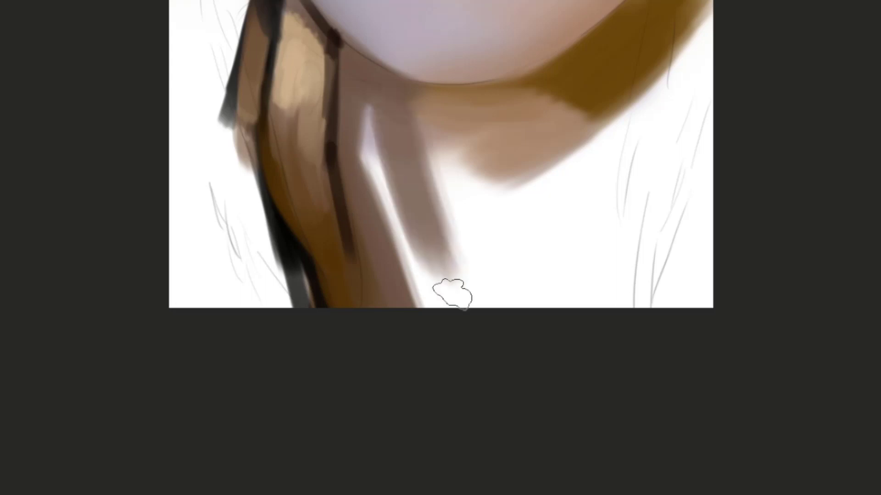
left_click_drag(403, 215, 454, 306)
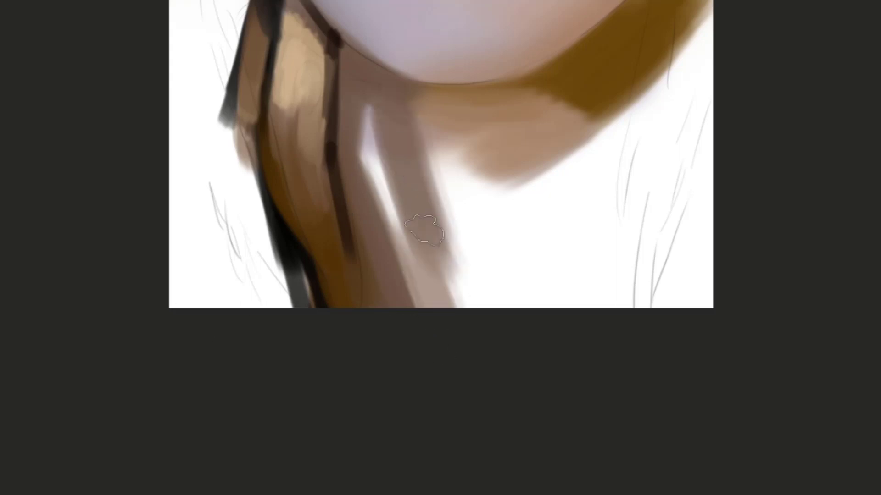
mouse_move(371, 140)
left_mouse_down()
mouse_move(447, 305)
mouse_move(433, 250)
left_mouse_up()
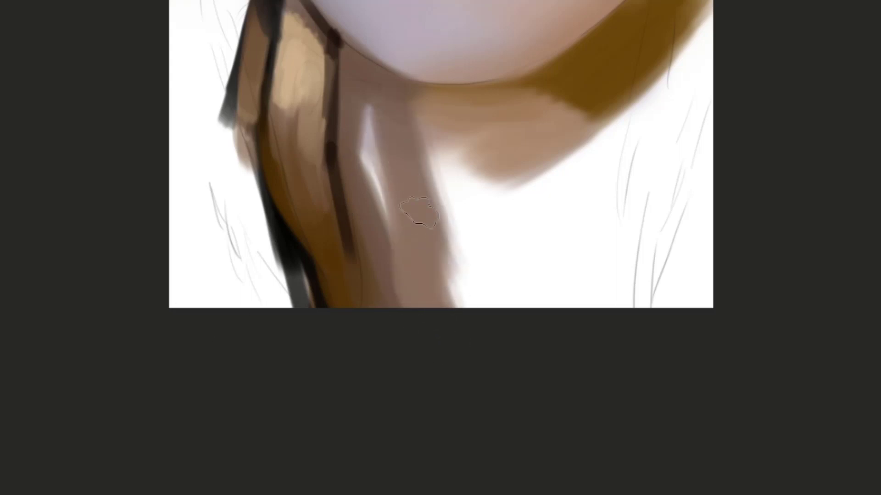
left_click(393, 279, "alt")
left_click_drag(389, 295, 344, 160)
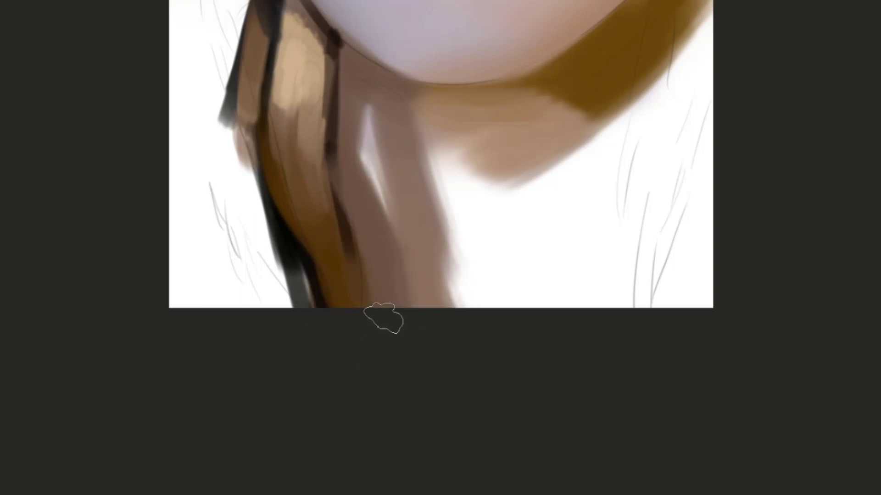
left_click_drag(383, 318, 362, 172)
left_click_drag(383, 302, 364, 243)
Fill the white sliver inside the mauve-brown neck shadow with sampled taupe and smooth the shadow down to the canvas edge
left_click_drag(399, 175, 387, 178)
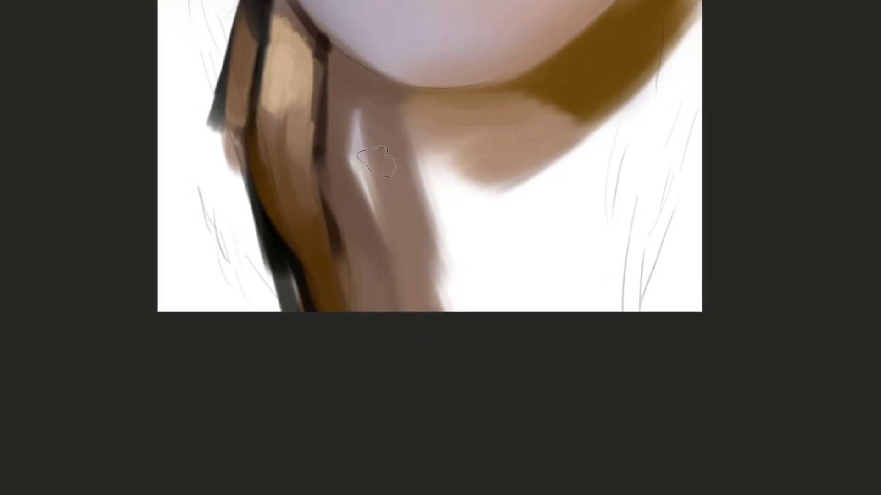
left_click(349, 113, "alt")
mouse_move(353, 94)
left_mouse_down()
mouse_move(367, 179)
mouse_move(414, 263)
left_mouse_up()
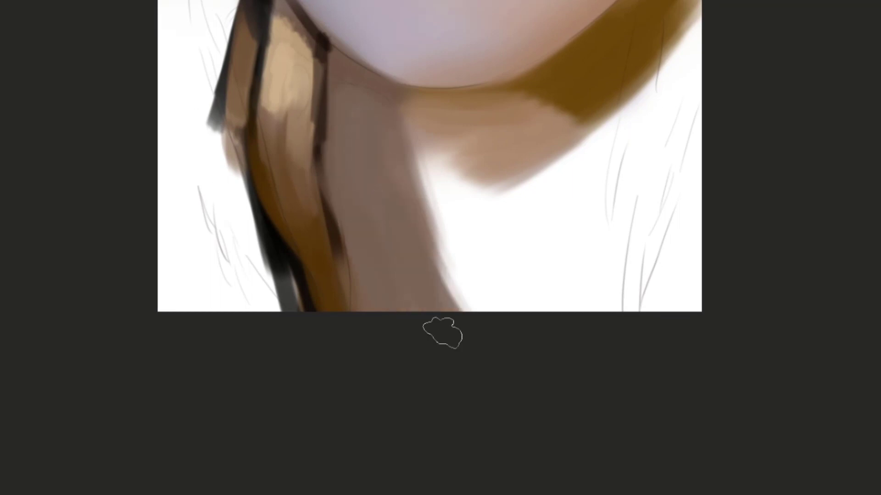
mouse_move(443, 332)
left_mouse_down()
mouse_move(427, 198)
mouse_move(371, 226)
left_mouse_up()
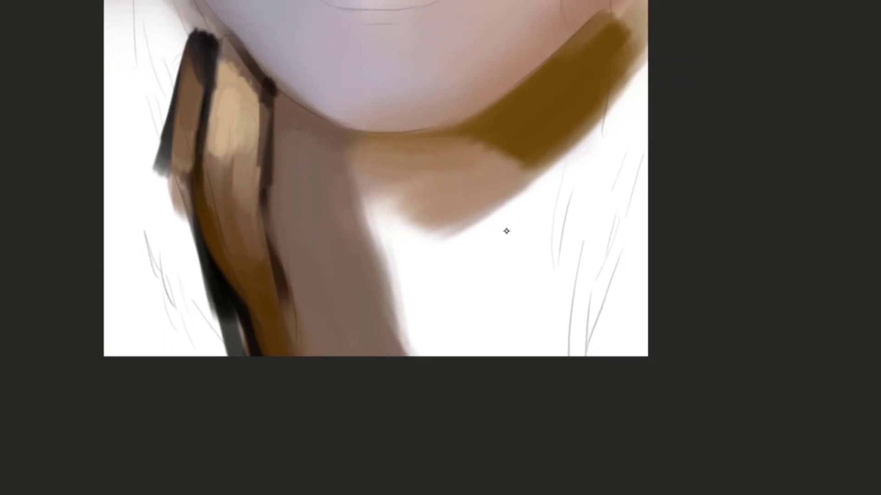
Paint taupe down the neck below the ochre jaw shadow and blend sampled ochre into it
mouse_move(505, 229)
left_mouse_down()
mouse_move(550, 190)
mouse_move(607, 95)
mouse_move(510, 216)
mouse_move(579, 219)
left_mouse_up()
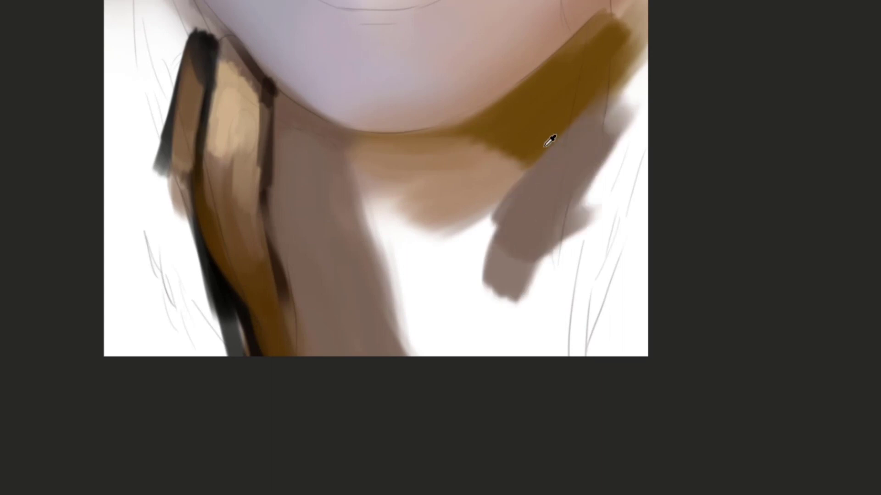
left_click(552, 132, "alt")
mouse_move(582, 124)
left_mouse_down()
mouse_move(508, 228)
mouse_move(579, 145)
left_mouse_up()
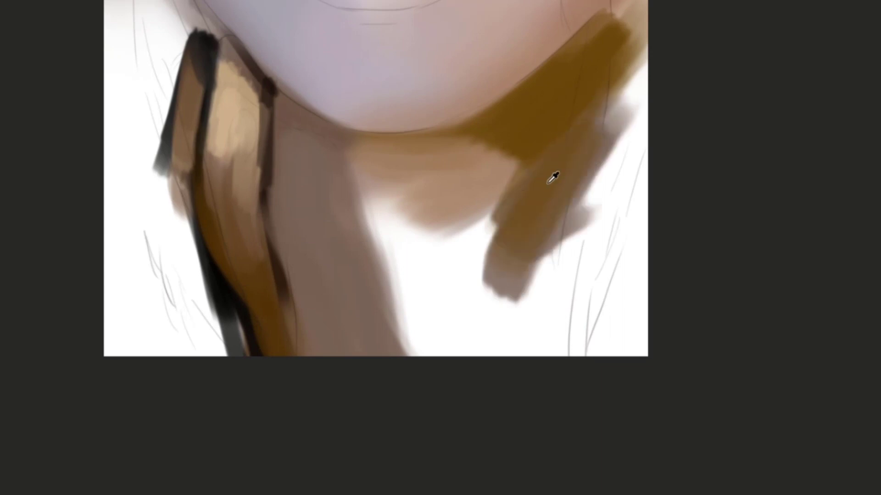
left_click(512, 285, "alt")
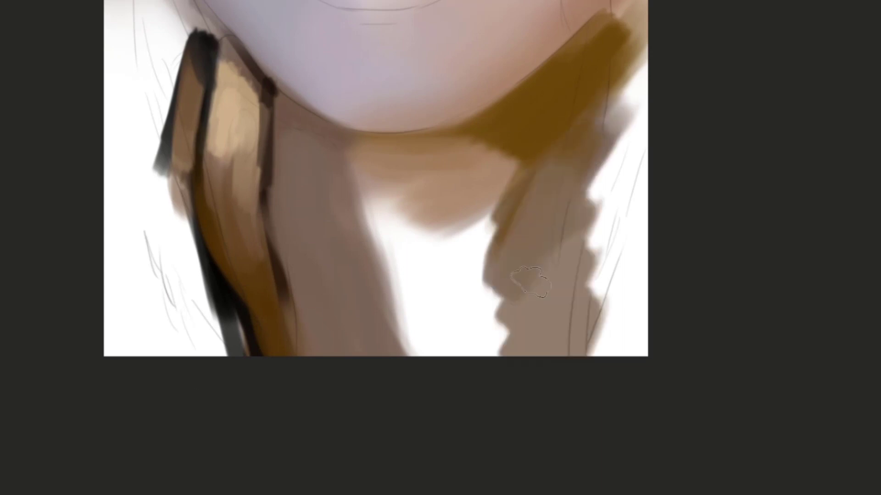
Fill the white middle of the neck with greyish mauve, blending it over the taupe strokes up to the chin shadow
mouse_move(531, 281)
left_mouse_down()
mouse_move(452, 371)
mouse_move(467, 355)
left_mouse_up()
mouse_move(562, 271)
left_mouse_down()
mouse_move(519, 372)
mouse_move(576, 298)
left_mouse_up()
left_click_drag(430, 365, 471, 252)
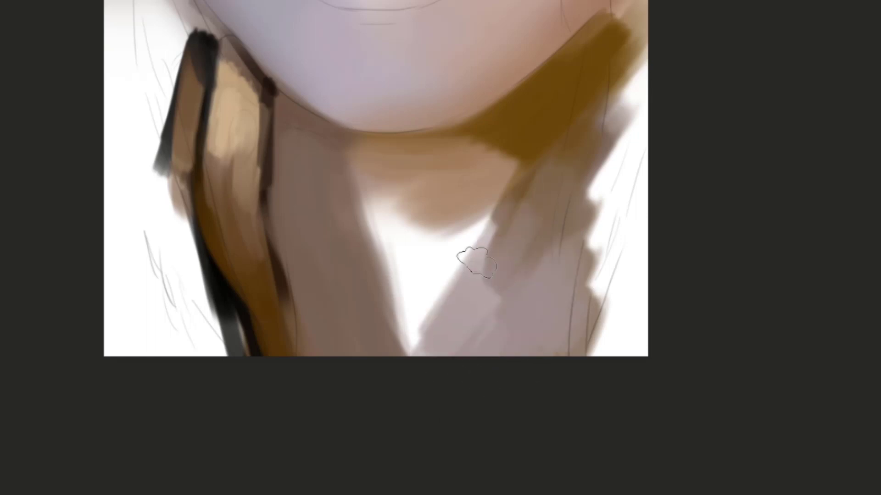
left_click_drag(436, 318, 563, 175)
left_click(458, 318, "alt")
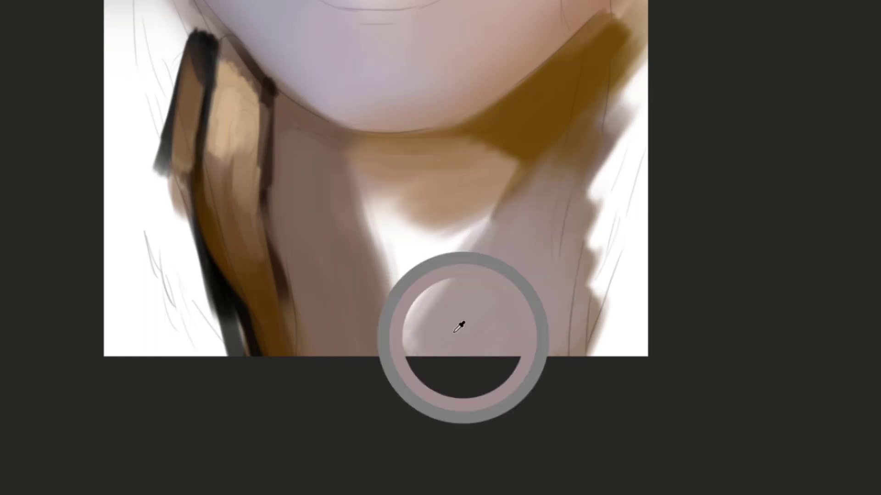
mouse_move(458, 318)
left_mouse_down()
mouse_move(465, 235)
mouse_move(436, 252)
mouse_move(478, 270)
left_mouse_up()
left_click_drag(429, 320, 498, 227)
left_click_drag(448, 266, 401, 353)
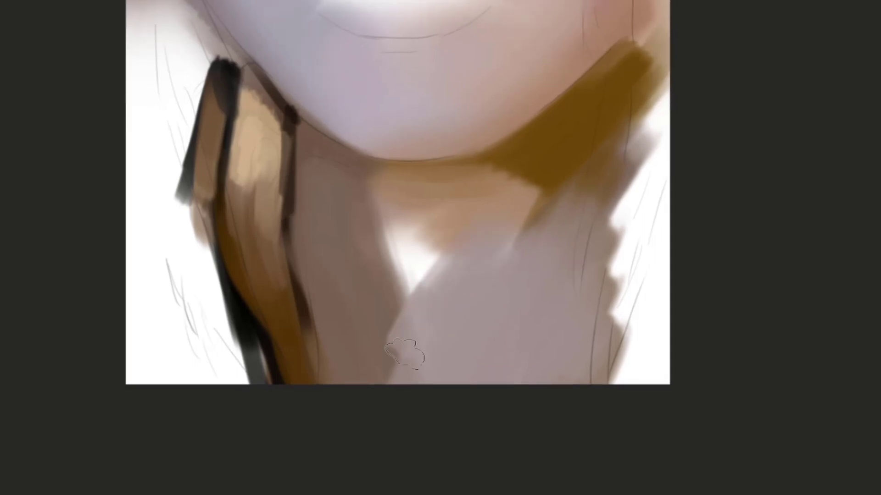
Cover the remaining white gap under the chin and paint peach-brown diagonally between the neck shadow and the mauve midtone
left_click(390, 347, "alt")
mouse_move(400, 308)
left_mouse_down()
mouse_move(381, 367)
mouse_move(450, 278)
mouse_move(433, 246)
mouse_move(394, 257)
left_mouse_up()
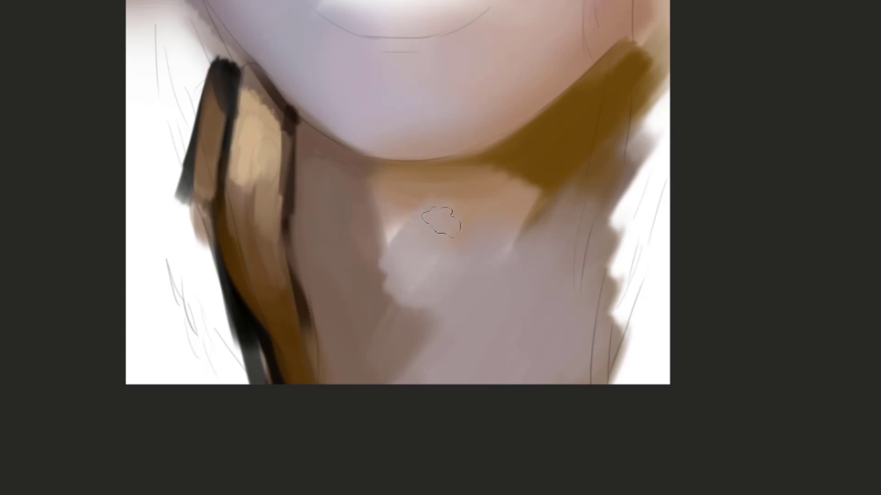
left_click_drag(441, 222, 490, 200)
left_click_drag(360, 262, 419, 200)
mouse_move(369, 290)
left_mouse_down()
mouse_move(421, 263)
mouse_move(347, 315)
mouse_move(353, 298)
left_mouse_up()
left_click(352, 289, "alt")
left_click(384, 276, "alt")
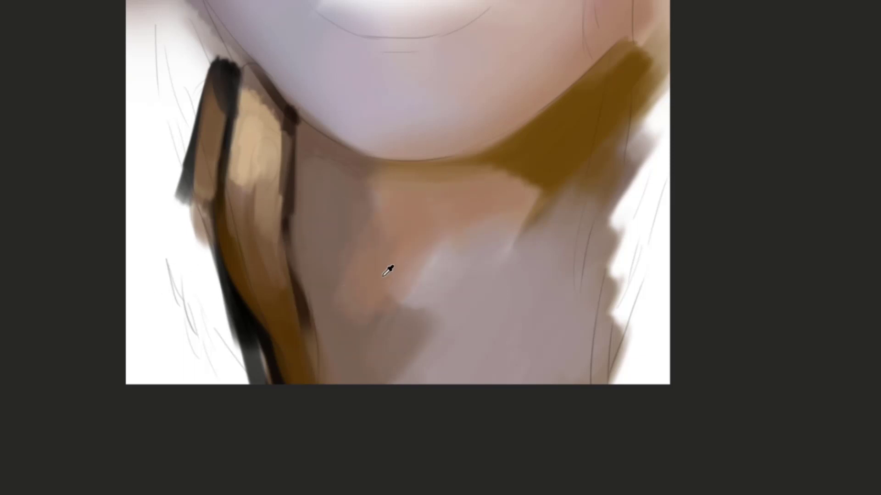
Soften the peach-brown edge with sampled mauve and add a light mauve patch just under the chin
left_click(452, 291, "alt")
left_click_drag(420, 269, 415, 324)
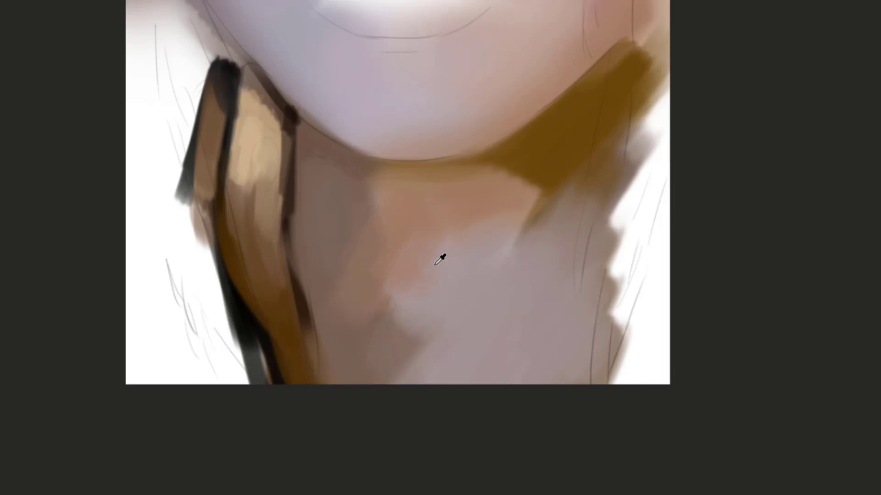
left_click_drag(411, 220, 449, 191)
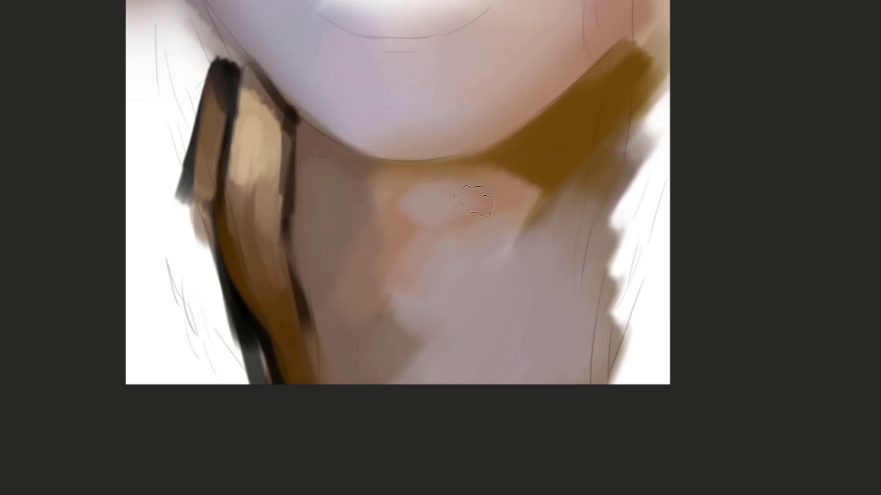
mouse_move(542, 210)
left_mouse_down()
mouse_move(479, 183)
mouse_move(453, 202)
left_mouse_up()
left_click(396, 251, "alt")
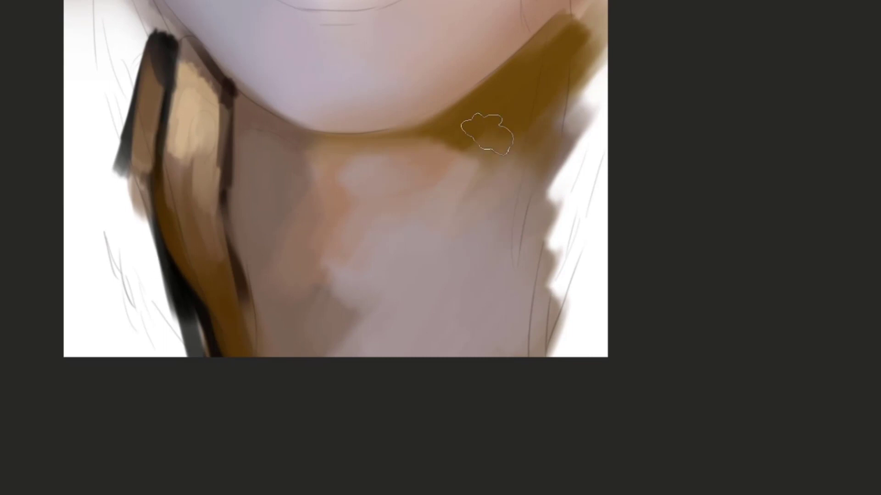
Paint warm brown beneath the ochre jaw shadow, undoing unwanted strokes and blending it toward the mauve neck midtone
left_click_drag(487, 134, 404, 176)
key("ctrl+z")
left_click_drag(508, 121, 454, 169)
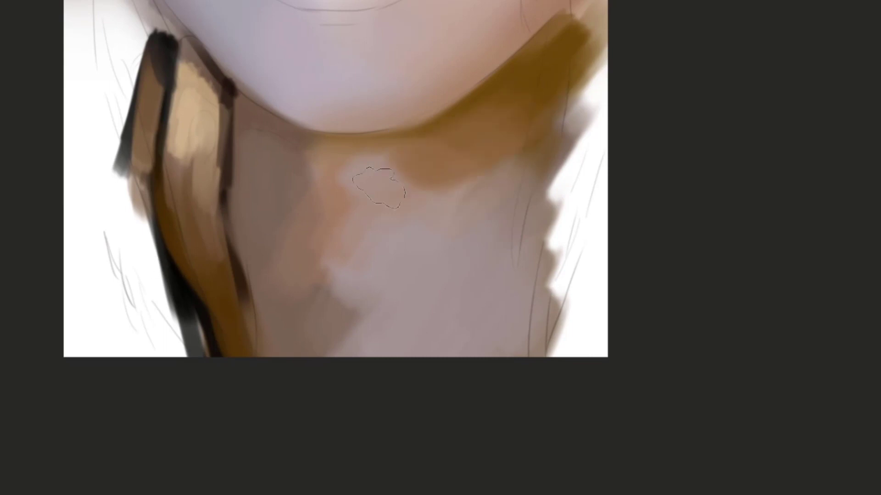
key("ctrl+z")
mouse_move(484, 137)
left_mouse_down()
mouse_move(422, 183)
mouse_move(585, 108)
mouse_move(605, 84)
left_mouse_up()
left_click(459, 172, "alt")
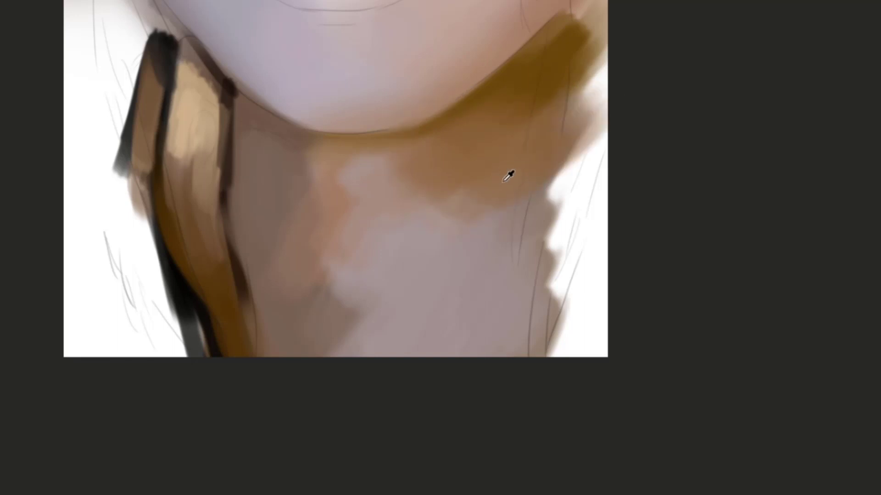
key("ctrl+z")
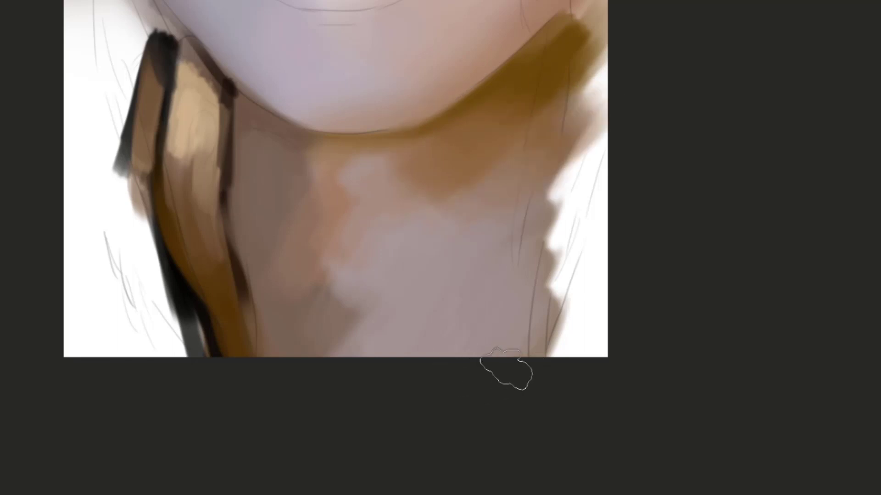
Undo the tan stroke along the neck's outer edge and paint that edge mauve-brown instead
left_click_drag(505, 368, 621, 95)
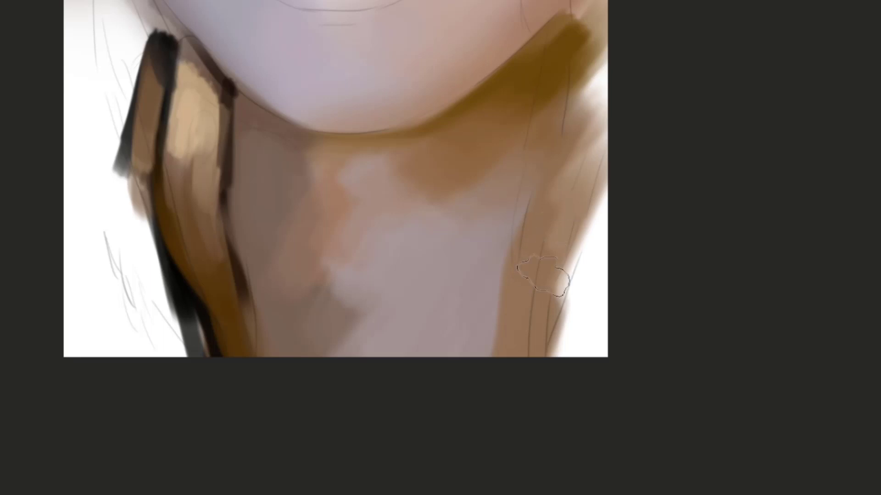
key("ctrl+z")
mouse_move(507, 252)
left_mouse_down()
mouse_move(648, 212)
mouse_move(638, 206)
mouse_move(532, 239)
left_mouse_up()
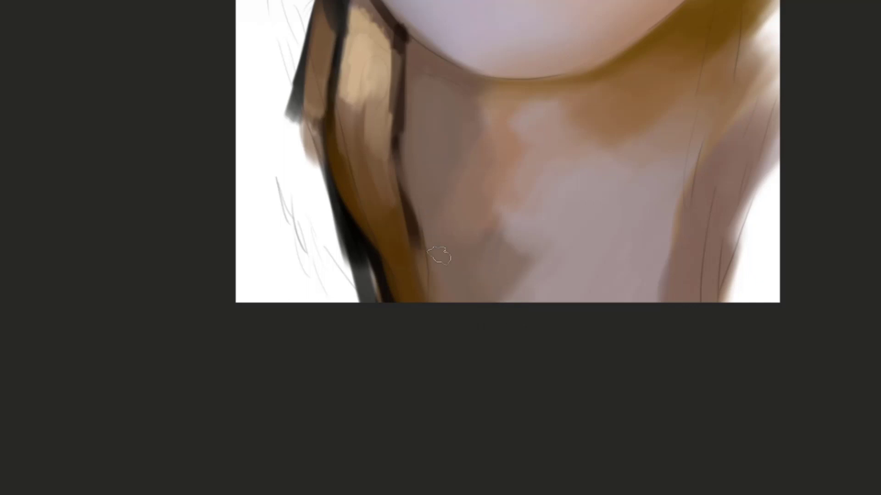
Paint brown strokes beside the dark line at the base of the neck, including a diagonal one toward the neck's middle
left_click_drag(499, 212, 542, 200)
mouse_move(447, 147)
left_mouse_down()
mouse_move(469, 282)
mouse_move(460, 188)
left_mouse_up()
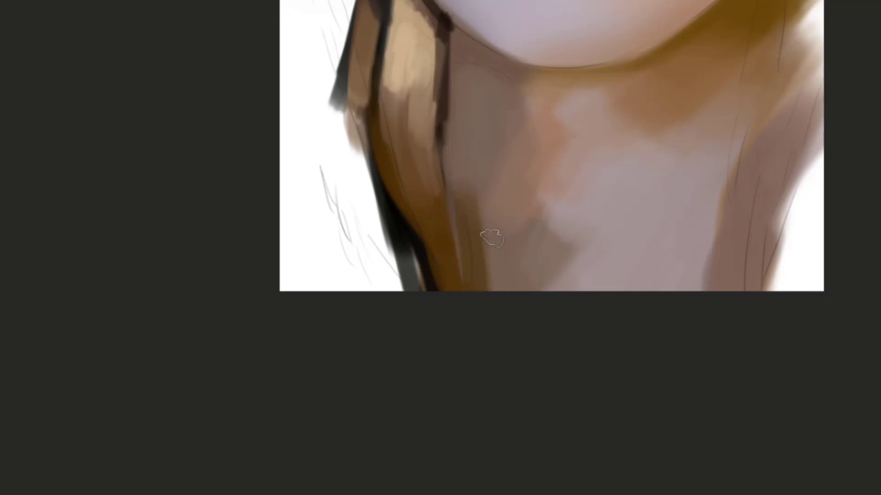
left_click_drag(545, 262, 490, 252)
left_click_drag(487, 286, 459, 254)
left_click_drag(421, 177, 407, 160)
key("ctrl+z")
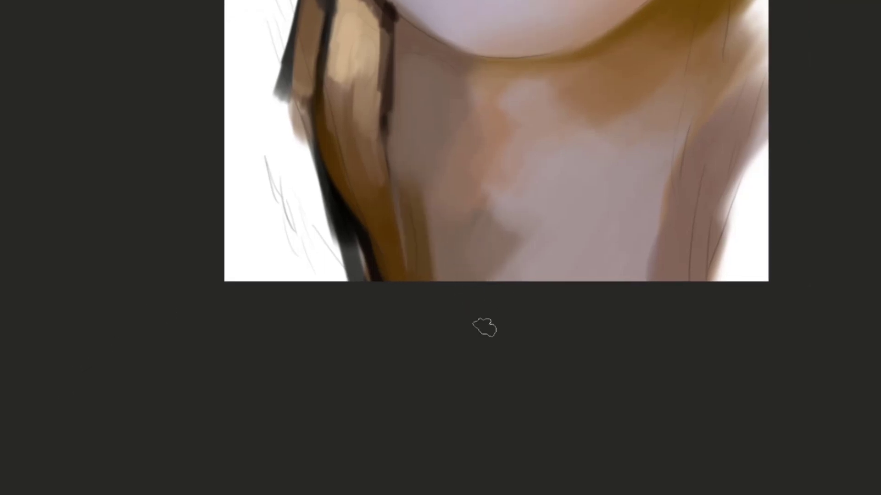
left_click_drag(477, 312, 405, 163)
left_click_drag(451, 193, 441, 228)
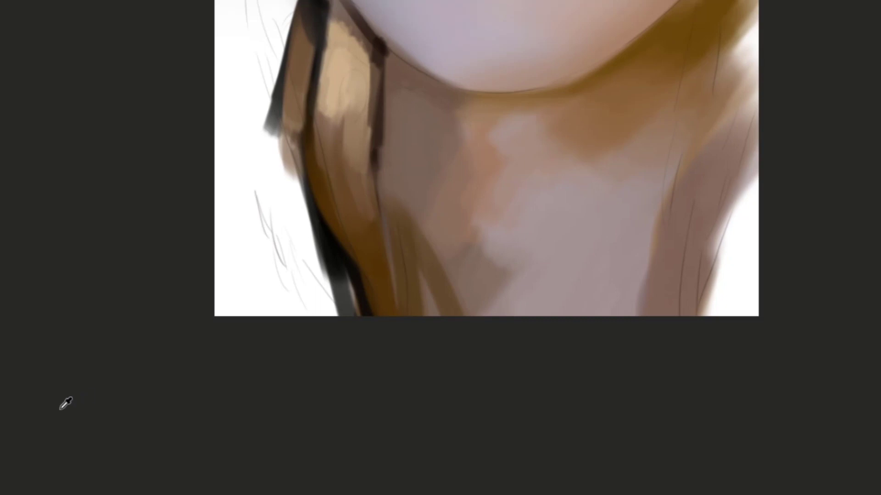
Paint an olive-brown band along the inner side of the dark line up to the jaw and soften it into the taupe shadow
left_click_drag(415, 271, 364, 148)
mouse_move(433, 275)
left_mouse_down()
mouse_move(389, 179)
mouse_move(406, 126)
left_mouse_up()
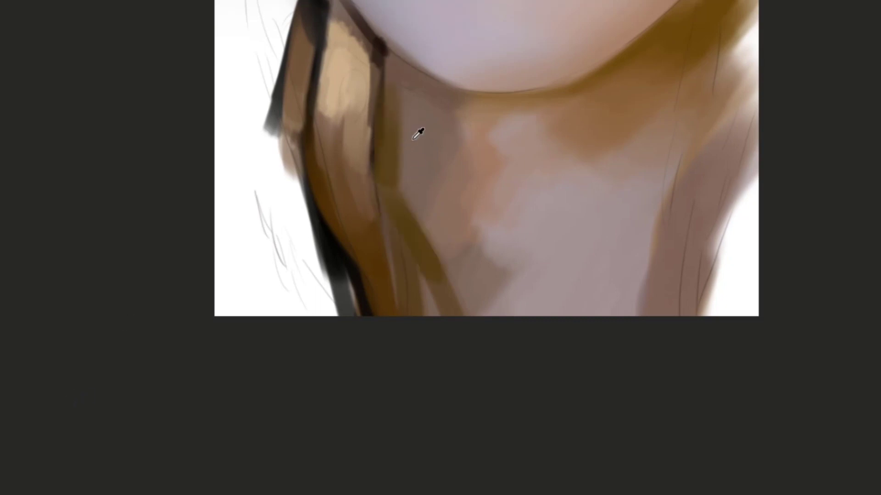
left_click_drag(391, 92, 389, 218)
left_click(412, 142)
left_click(424, 142, "alt")
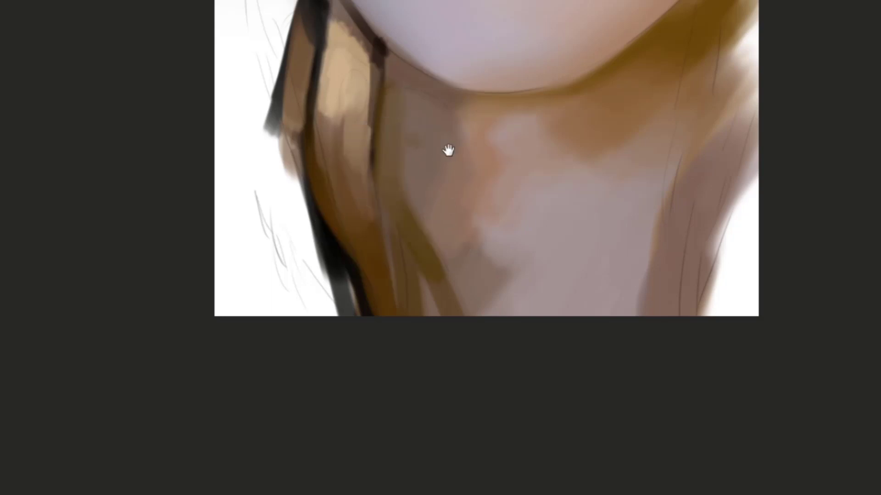
Blend the dark taupe wedge at the base of the neck into its surroundings with sampled mauve and pinkish-brown strokes
left_click_drag(448, 150, 427, 181)
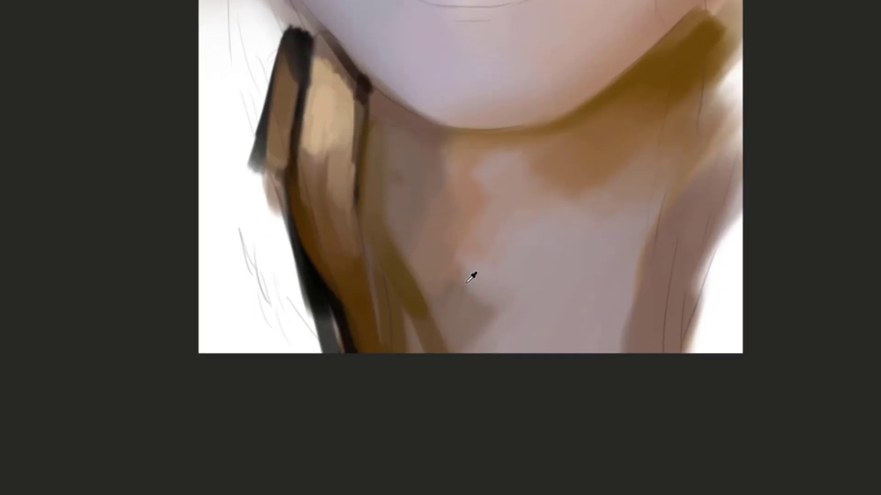
left_click(502, 334, "alt")
mouse_move(493, 369)
left_mouse_down()
mouse_move(440, 280)
mouse_move(425, 282)
left_mouse_up()
key("ctrl+z")
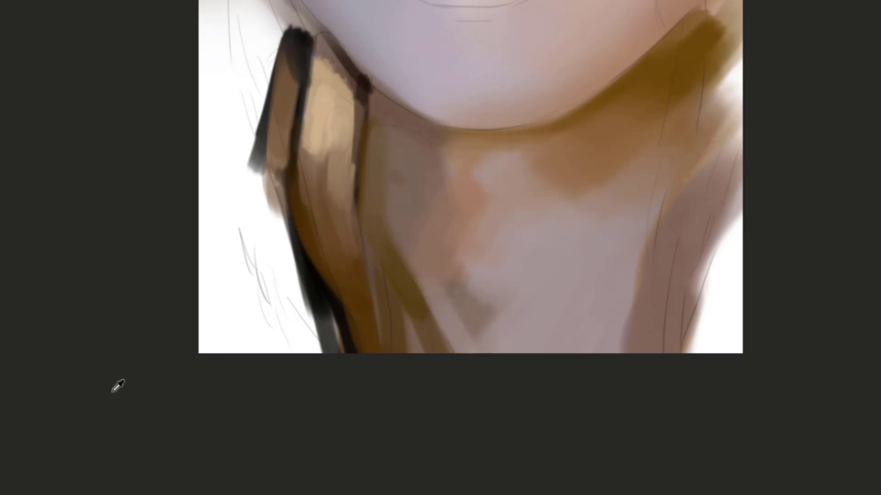
left_click_drag(462, 380, 408, 231)
left_click_drag(504, 352, 467, 256)
left_click(470, 308, "alt")
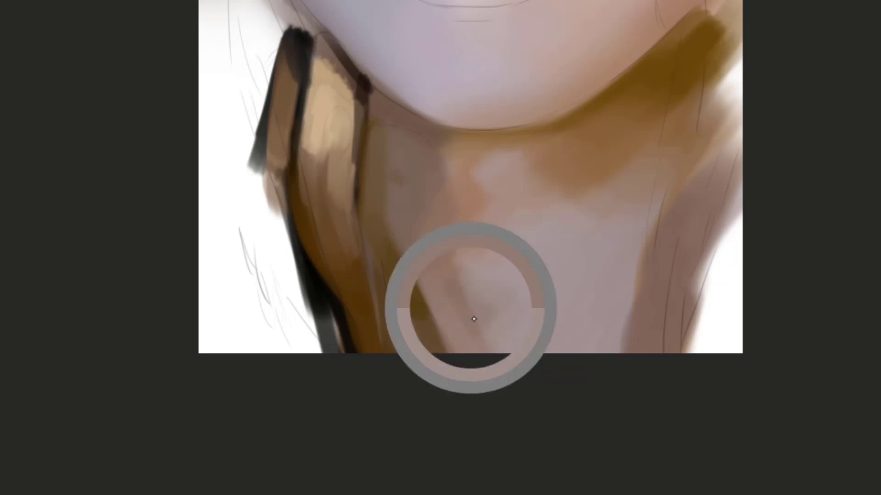
left_click(442, 222, "alt")
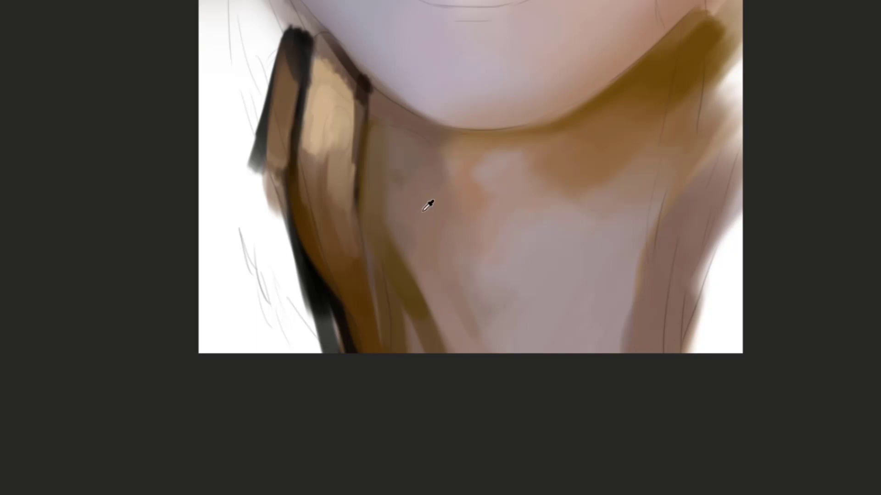
left_click(451, 254, "alt")
mouse_move(547, 163)
left_mouse_down()
mouse_move(448, 345)
mouse_move(561, 361)
left_mouse_up()
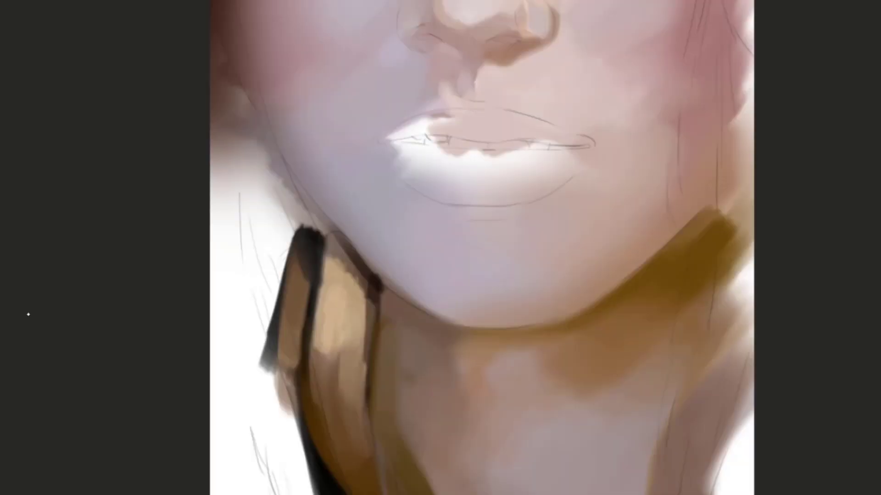
mouse_move(655, 175)
left_mouse_down()
mouse_move(610, 181)
mouse_move(620, 170)
left_mouse_up()
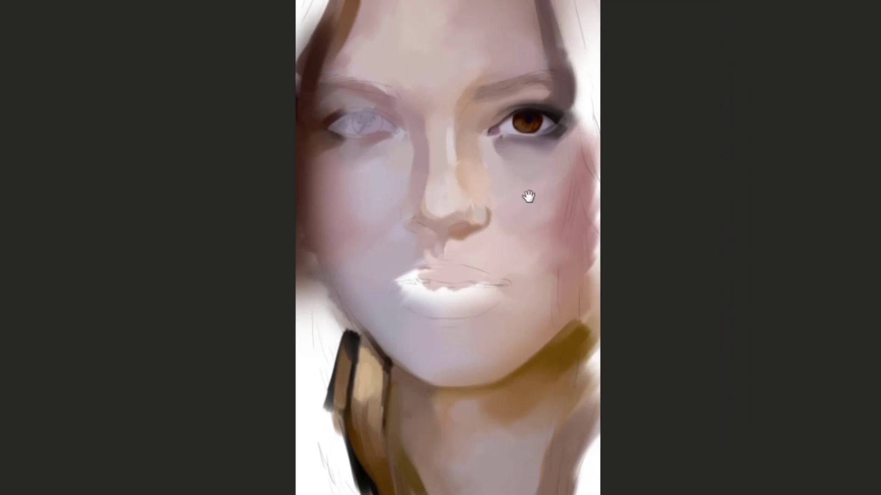
left_click_drag(503, 160, 542, 159)
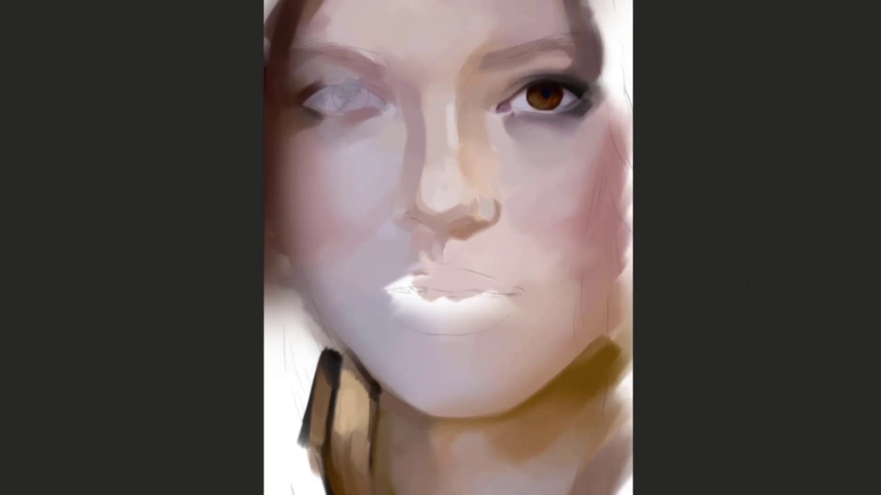
Examine the unfinished eye and the surrounding cheek and nose against the finished eye
left_click_drag(372, 76, 454, 76)
left_click_drag(476, 156, 530, 134)
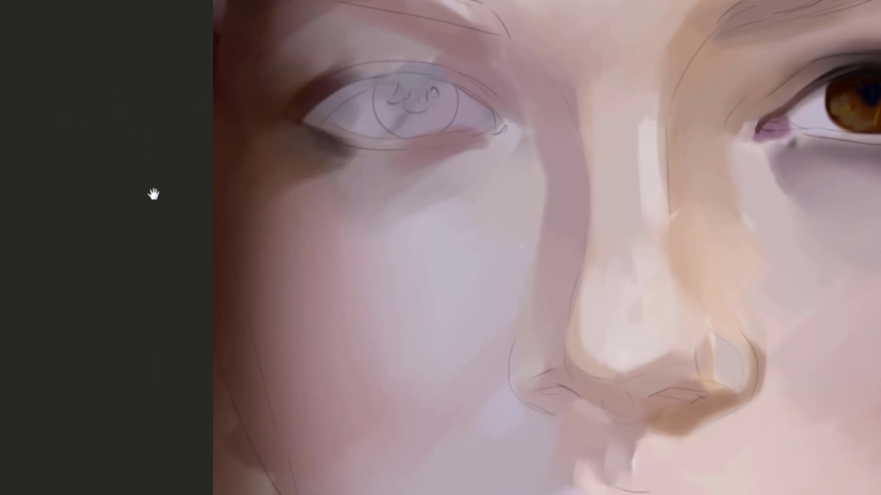
mouse_move(491, 171)
left_mouse_down()
mouse_move(542, 167)
mouse_move(534, 177)
left_mouse_up()
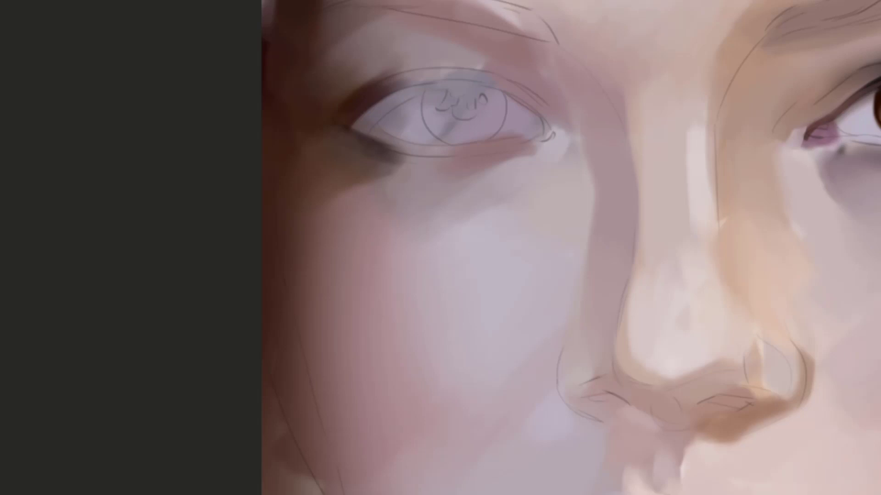
left_click_drag(536, 163, 559, 154)
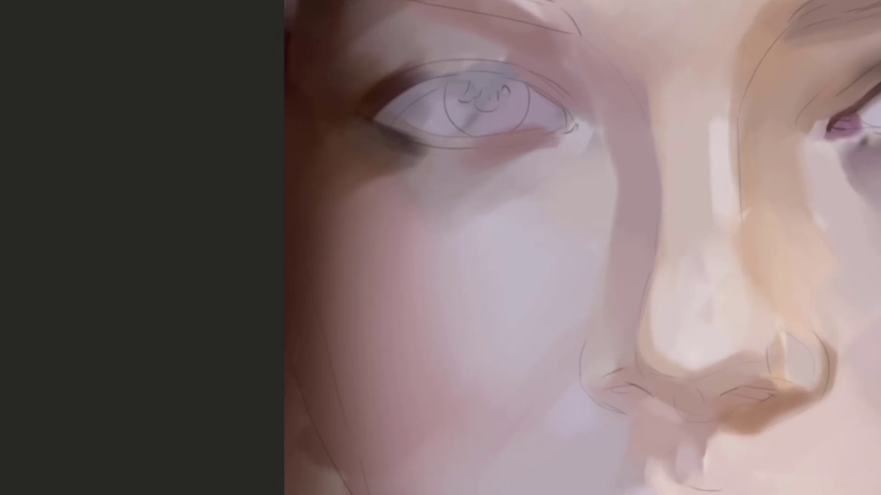
left_click_drag(438, 96, 419, 119)
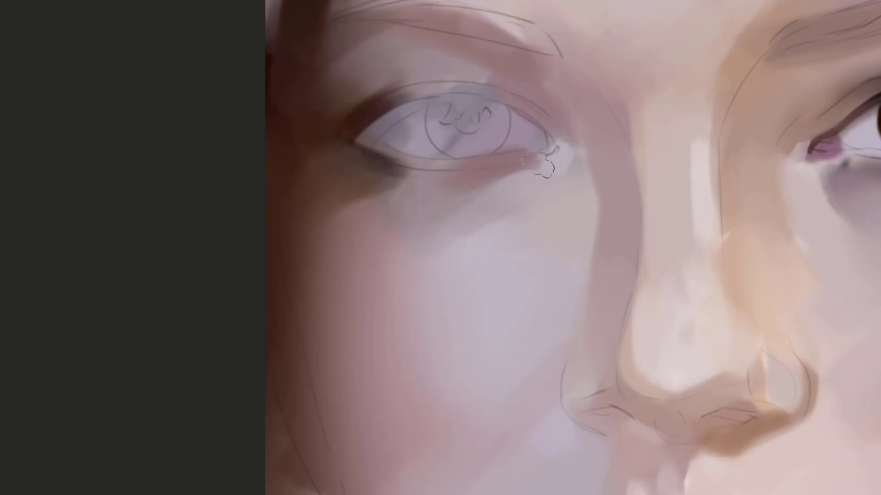
left_click_drag(550, 128, 492, 85)
left_click_drag(549, 113, 442, 132)
left_click_drag(502, 83, 499, 85)
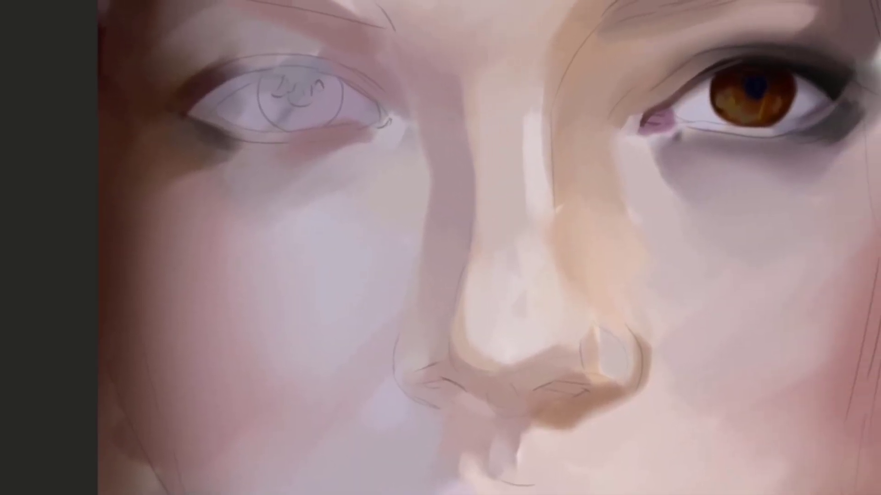
scroll(546, 133, "left", 8)
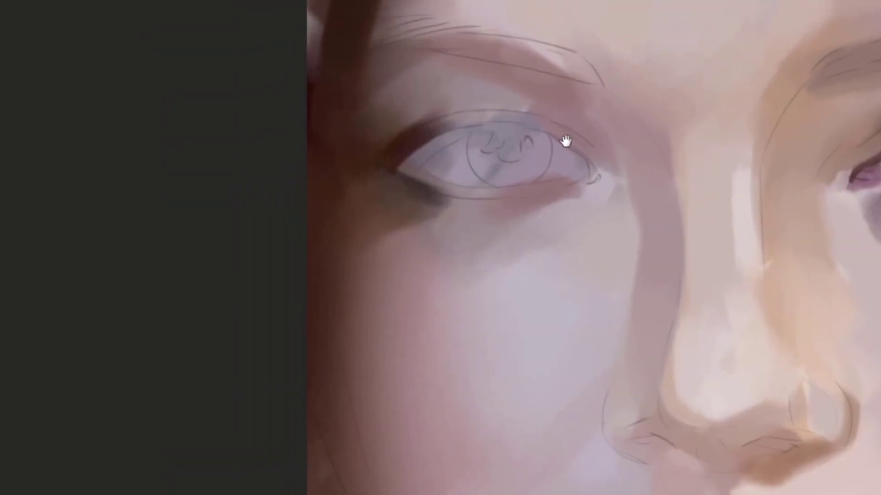
left_click_drag(566, 142, 564, 137)
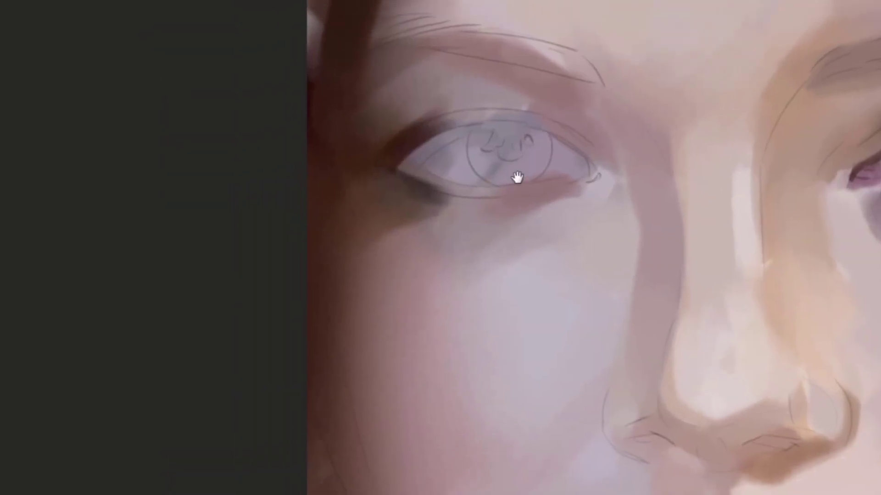
left_click_drag(518, 178, 470, 177)
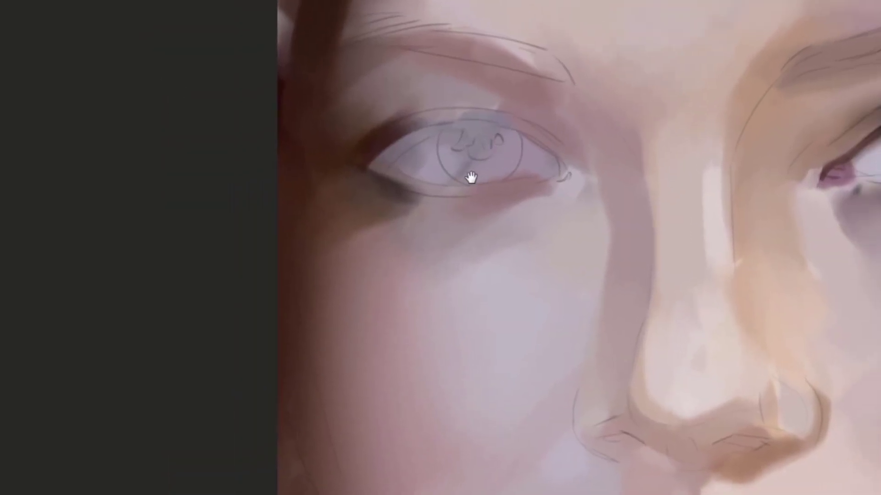
Paint an olive-brown crescent along the lower outer part of the unfinished eye's iris
key("ctrl+z")
left_click_drag(447, 139, 484, 171)
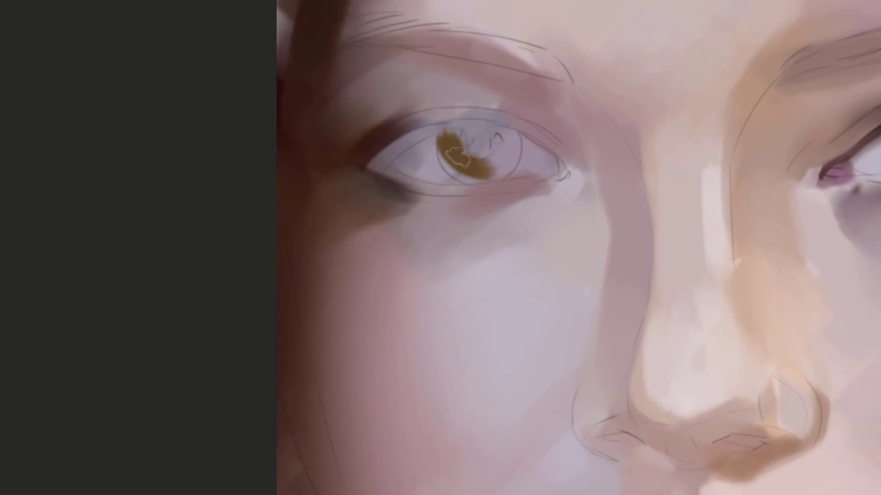
scroll(459, 157, "up", 2)
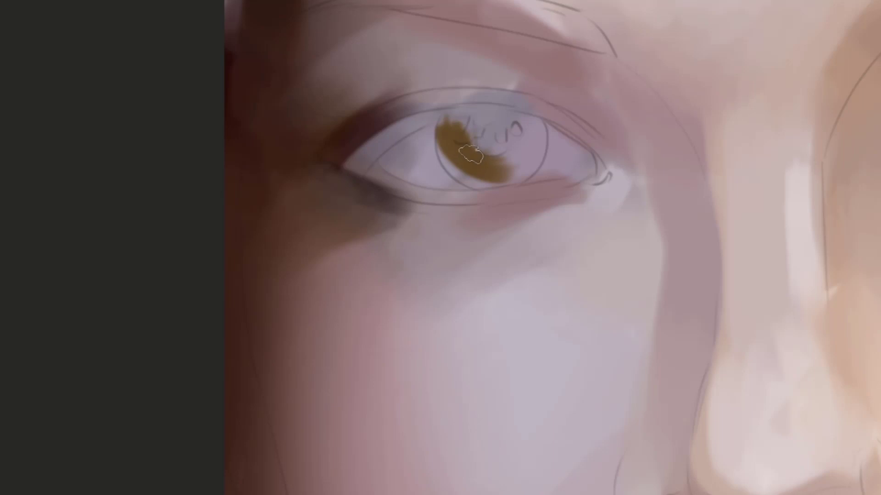
left_click_drag(479, 162, 485, 151)
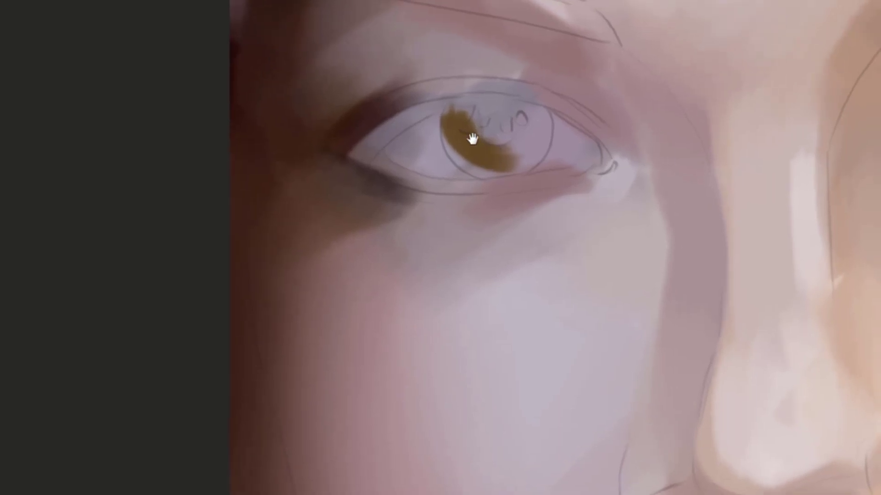
key("ctrl+z")
left_click_drag(453, 112, 507, 174)
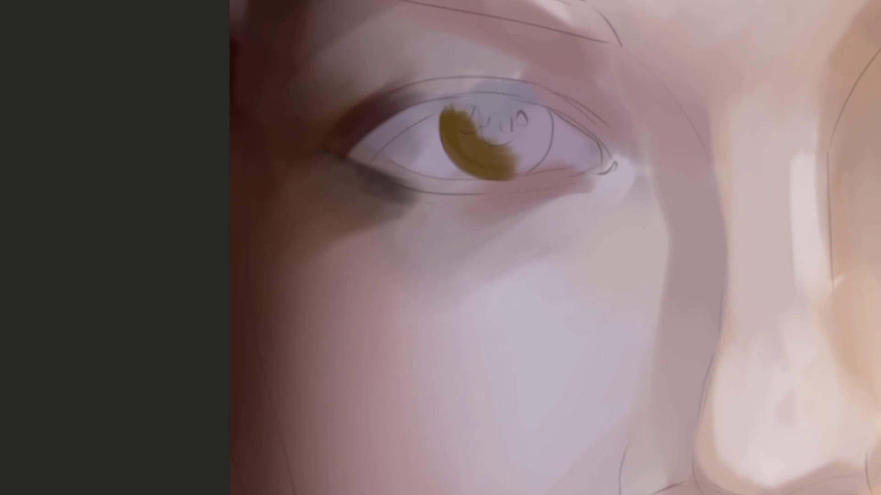
Carry the olive-brown rim around the iris's inner side and fill the whole iris with the same color
mouse_move(528, 172)
left_mouse_down()
mouse_move(563, 148)
mouse_move(537, 155)
mouse_move(546, 154)
left_mouse_up()
key("ctrl+z")
left_click_drag(542, 105, 545, 158)
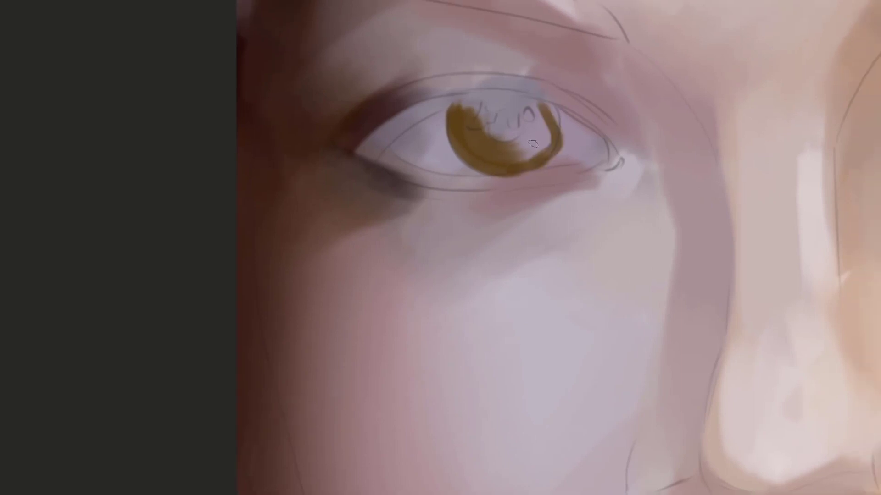
mouse_move(548, 98)
left_mouse_down()
mouse_move(557, 156)
mouse_move(532, 142)
mouse_move(533, 153)
mouse_move(518, 120)
mouse_move(570, 121)
mouse_move(560, 97)
mouse_move(587, 118)
mouse_move(573, 135)
mouse_move(521, 120)
mouse_move(491, 126)
mouse_move(581, 104)
left_mouse_up()
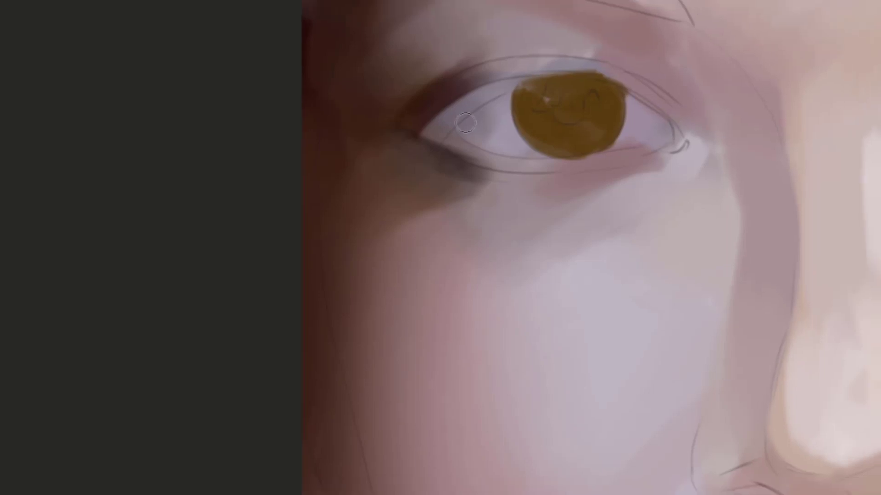
Shade the upper outer part of the eye white with soft grey beneath the upper eyelid
left_click_drag(431, 130, 532, 82)
key("ctrl+z")
key("]")
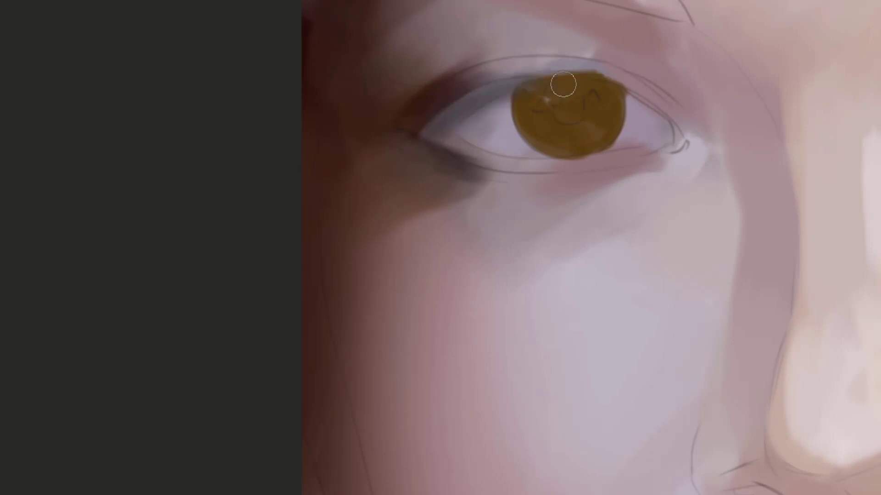
left_click_drag(432, 130, 525, 81)
mouse_move(461, 124)
left_mouse_down()
mouse_move(559, 71)
mouse_move(513, 80)
left_mouse_up()
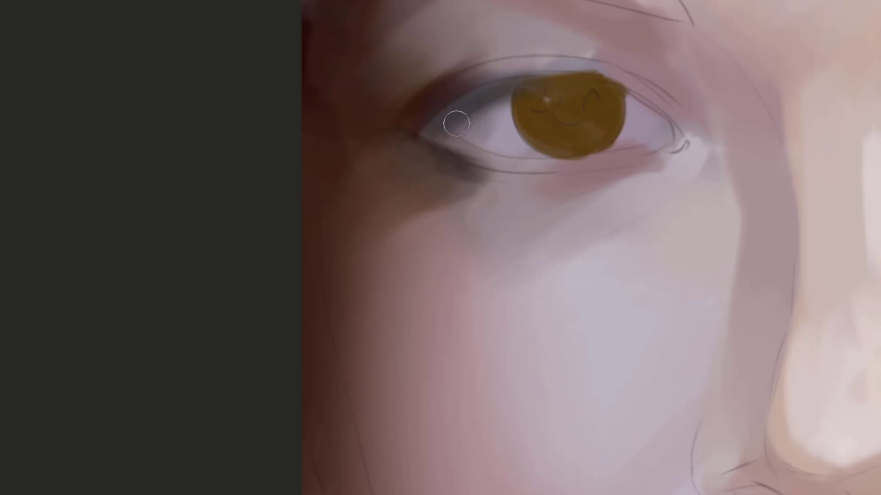
Darken the eye white's outer corner and the adjoining lower lid edge with a smaller grey brush
key("[")
left_click_drag(456, 130, 497, 154)
key("ctrl+z")
left_click_drag(448, 108, 438, 145)
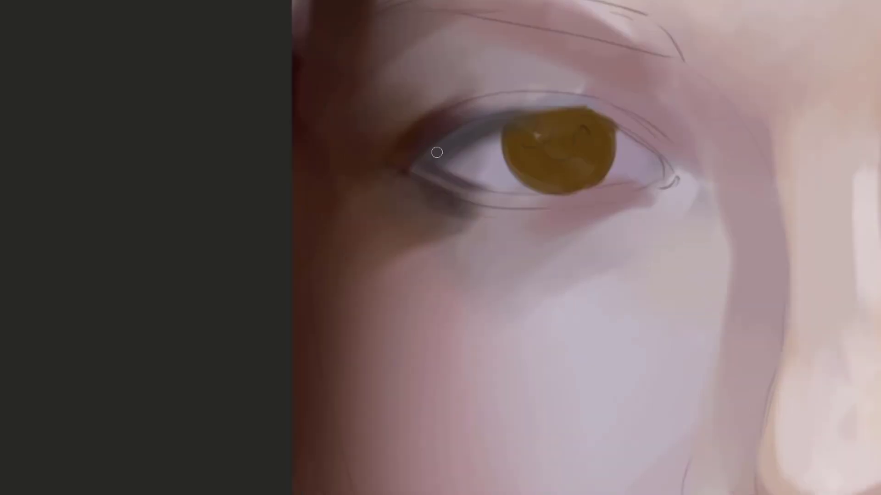
Paint a soft black lash line along the upper eyelid from the outer corner to the iris
left_click(192, 79)
mouse_move(405, 163)
left_mouse_down()
mouse_move(484, 111)
mouse_move(516, 114)
left_mouse_up()
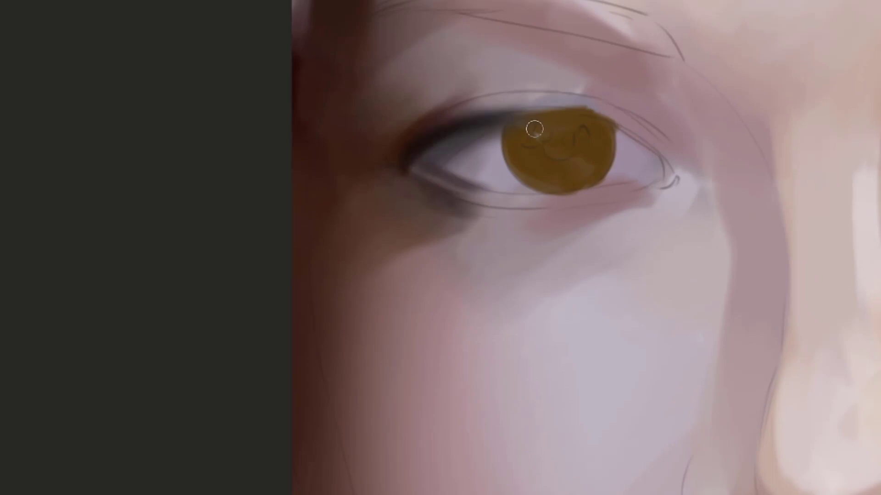
mouse_move(394, 162)
left_mouse_down()
mouse_move(652, 155)
mouse_move(611, 155)
left_mouse_up()
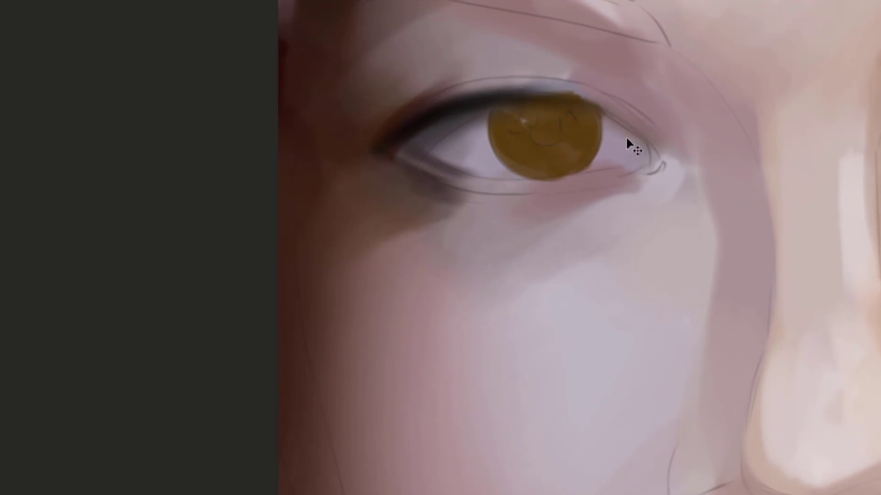
Outline the eye's inner corner in greyish mauve and soften the shadow beneath the eye into the cheek
mouse_move(617, 159)
left_mouse_down()
mouse_move(523, 125)
mouse_move(533, 130)
left_mouse_up()
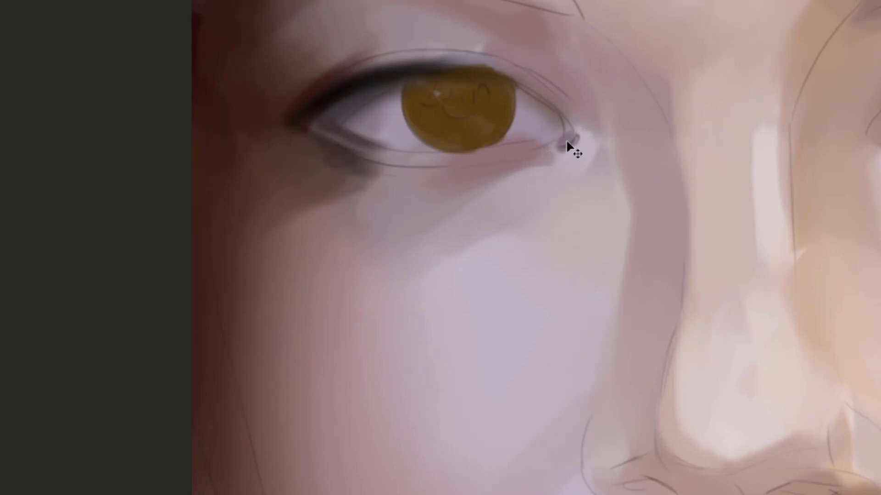
key("ctrl+z")
left_click(557, 157, "alt")
mouse_move(504, 230)
left_mouse_down()
mouse_move(596, 203)
mouse_move(442, 206)
mouse_move(611, 192)
left_mouse_up()
key("]")
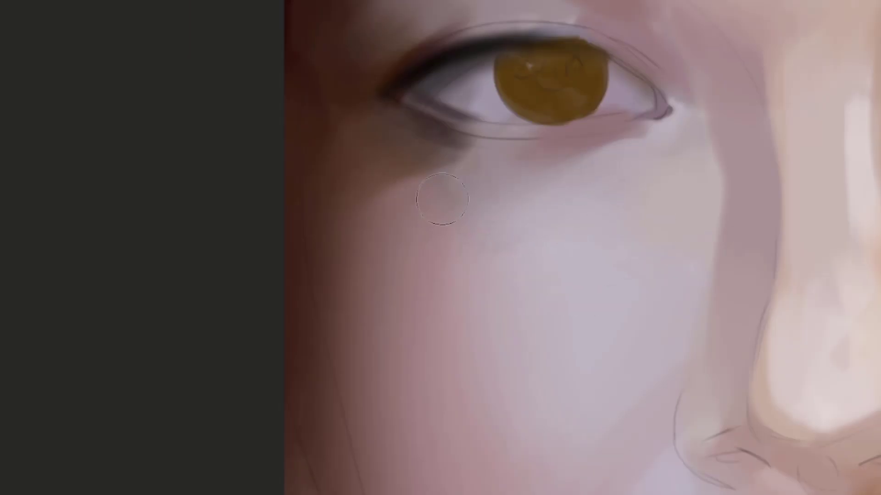
key("bracketright")
key("bracketright")
key("bracketright")
key("bracketright")
key("bracketleft")
key("bracketleft")
key("bracketleft")
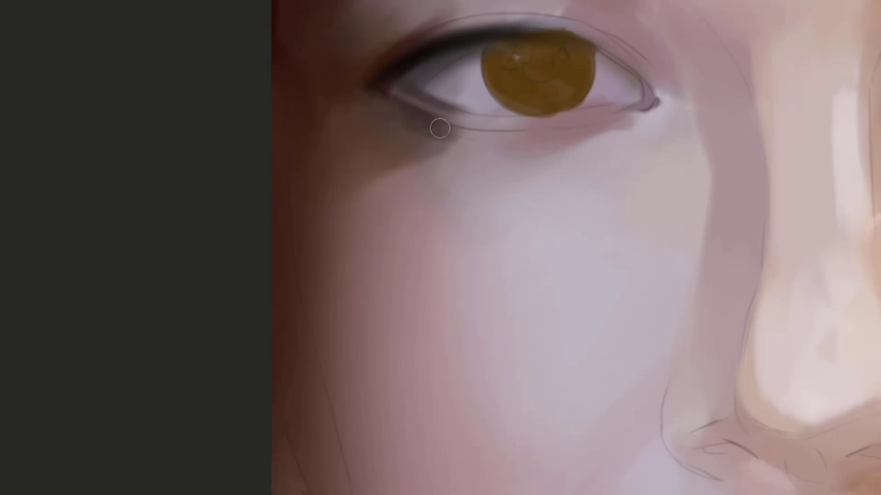
Paint a soft grey shadow under the lower eyelid and extend the black liner past the outer corner
left_click_drag(461, 133, 532, 138)
key("ctrl+z")
mouse_move(437, 120)
left_mouse_down()
mouse_move(568, 130)
mouse_move(546, 130)
left_mouse_up()
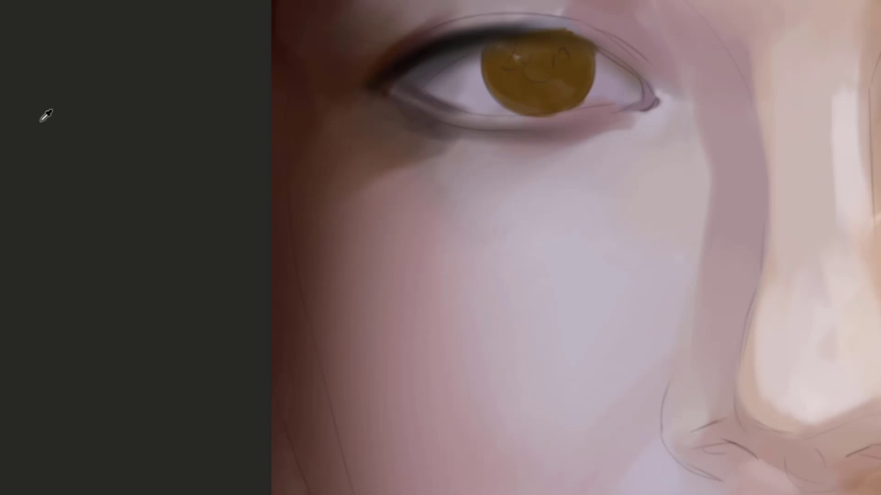
left_click_drag(379, 96, 442, 123)
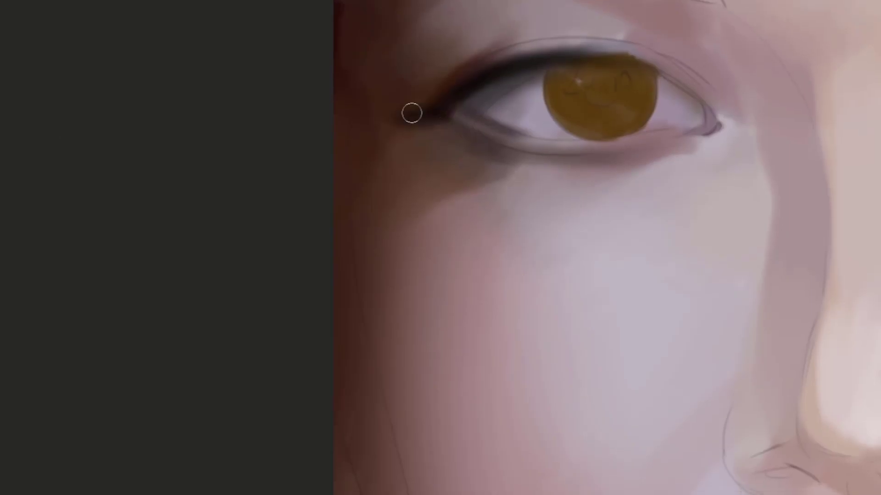
left_click_drag(491, 98, 434, 113)
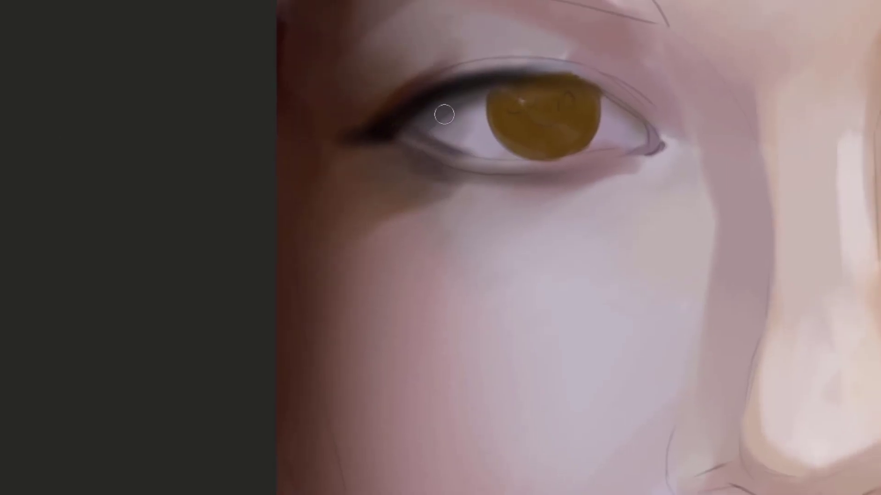
Paint the upper eyelid crease with a sampled mauve-brown, following the sketch line toward the inner corner
left_click(449, 70, "alt")
mouse_move(595, 66)
left_mouse_down()
mouse_move(550, 77)
mouse_move(563, 99)
left_mouse_up()
mouse_move(443, 82)
left_mouse_down()
mouse_move(509, 62)
mouse_move(605, 71)
mouse_move(594, 87)
mouse_move(669, 129)
left_mouse_up()
key("[")
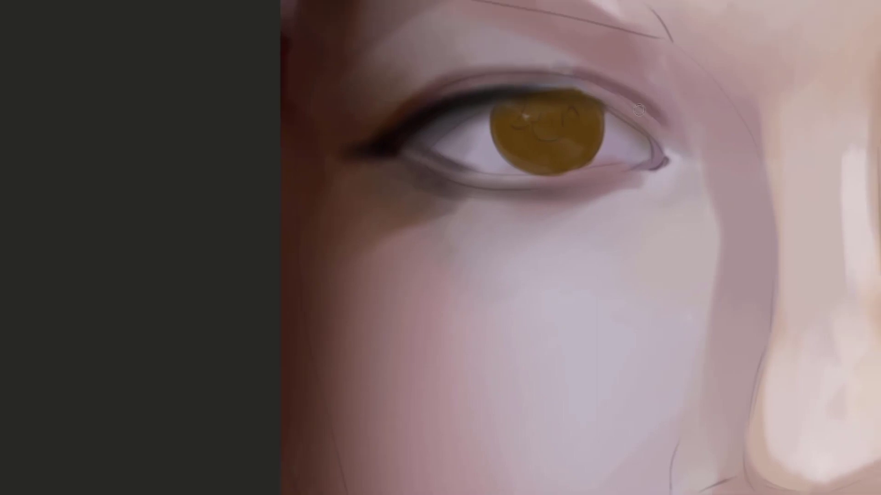
key("ctrl+z")
left_click_drag(578, 79, 662, 127)
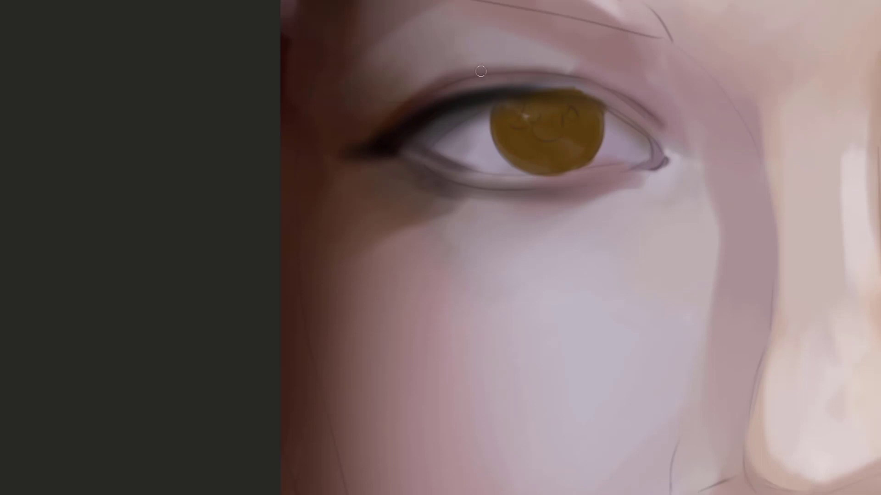
Darken the outer and middle parts of the upper eyelid crease with a near-black tapered stroke
left_click_drag(480, 71, 483, 59)
left_click_drag(385, 107, 479, 56)
key("ctrl+z")
left_click_drag(396, 96, 487, 52)
left_click_drag(583, 74, 458, 78)
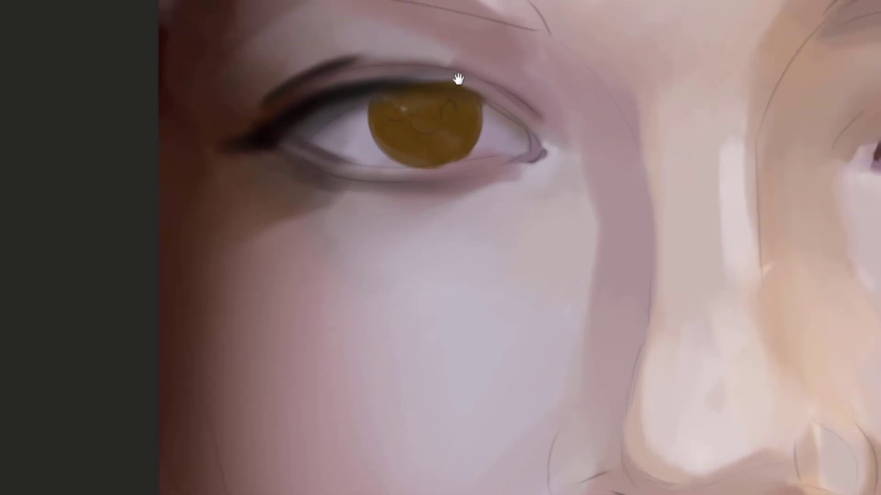
left_click_drag(479, 112, 594, 98)
left_click_drag(378, 85, 588, 63)
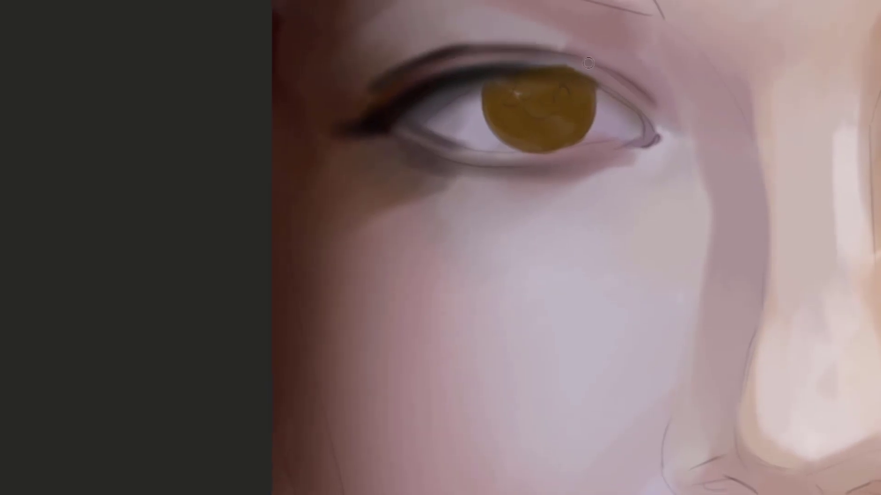
scroll(588, 63, "right", 1)
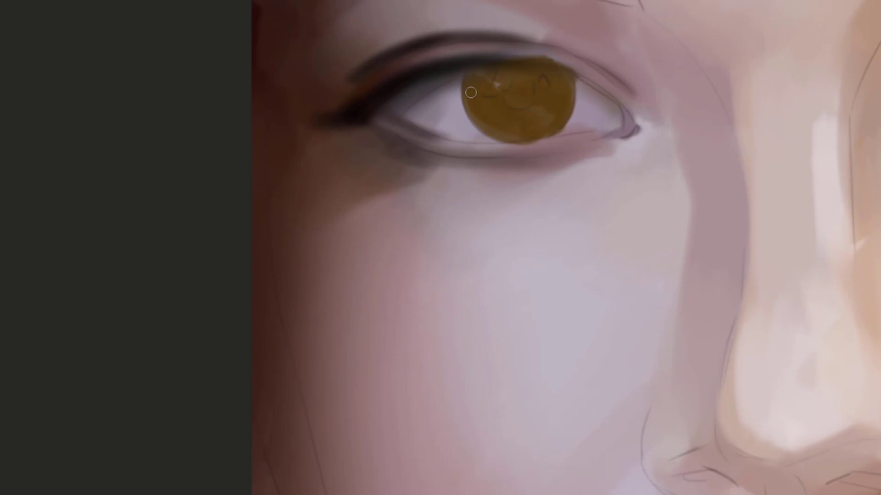
Paint a dark brown rim and upper shadow on the iris and add a dark pupil
left_click_drag(468, 78, 487, 124)
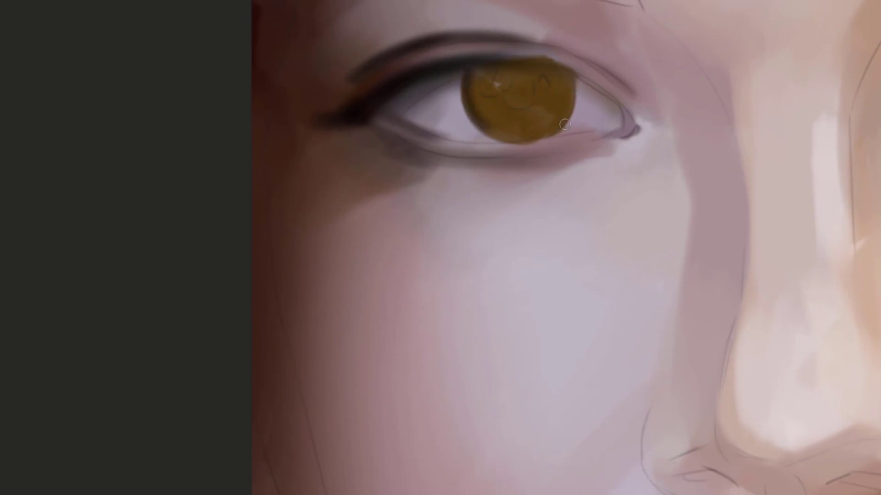
left_click_drag(567, 121, 560, 66)
key("ctrl+z")
key("]")
mouse_move(559, 120)
left_mouse_down()
mouse_move(541, 60)
mouse_move(515, 87)
mouse_move(482, 69)
left_mouse_up()
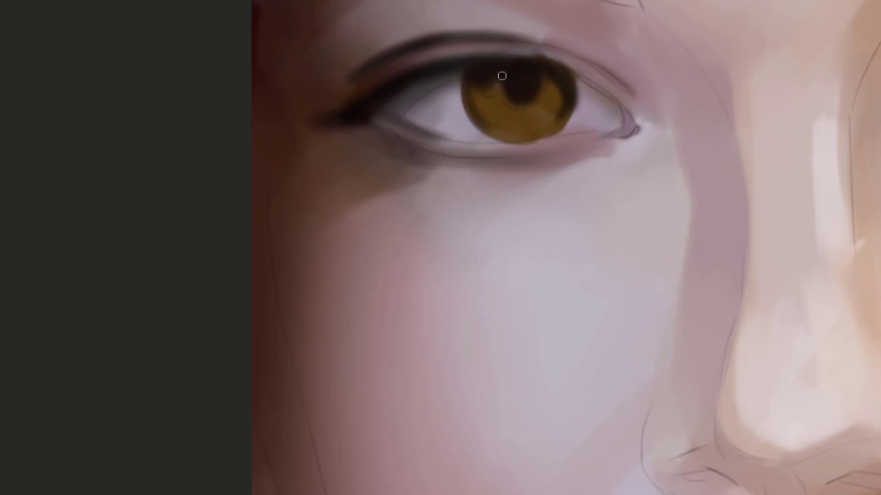
Refine the iris shading around the pupil and along the rim
key("b")
left_click_drag(476, 96, 477, 115)
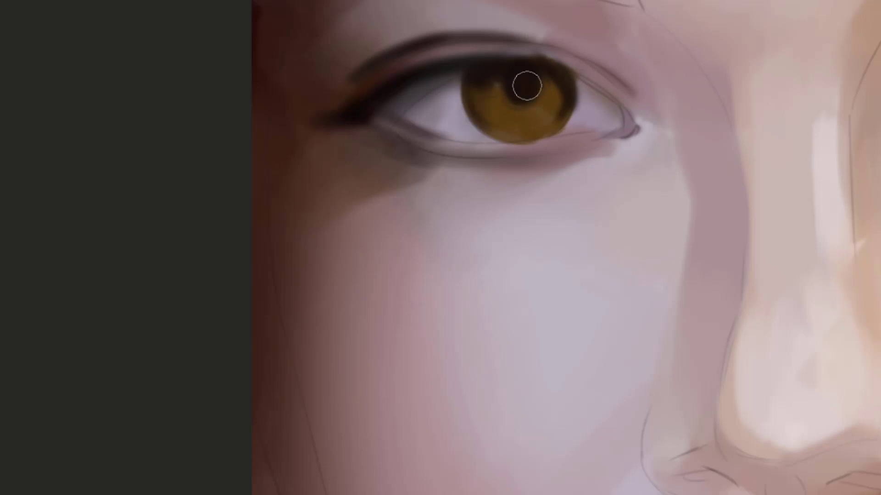
key("]")
left_click_drag(589, 114, 558, 115)
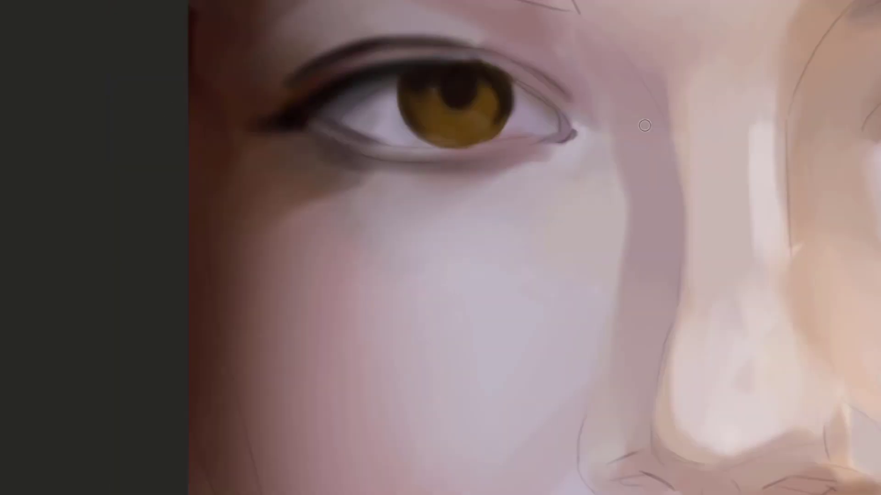
left_click_drag(570, 103, 581, 130)
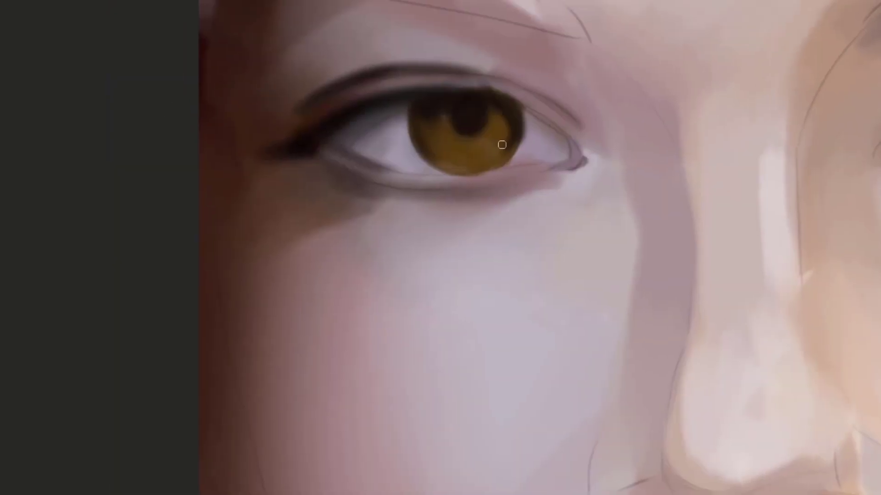
Refine the lower iris of the eye on the shadowed side with a smaller brush, shading its edge nearest the inner corner
key("bracketleft")
key("bracketleft")
left_click_drag(532, 165, 551, 178)
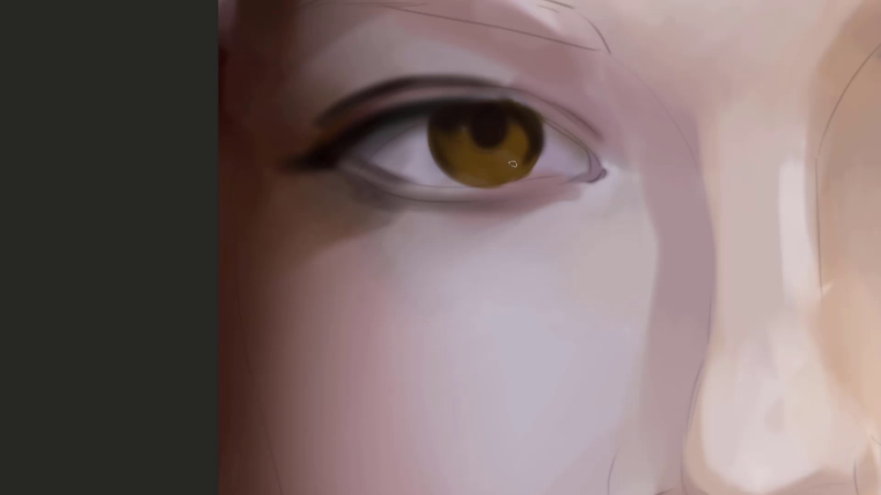
left_click_drag(512, 164, 560, 174)
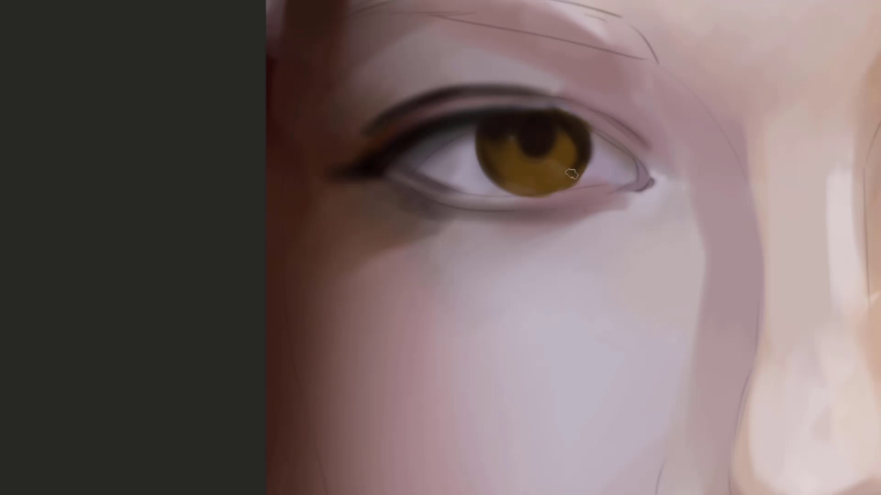
left_click_drag(584, 150, 564, 188)
Flatten the bottom of the iris along the lower lid and restore the lid rim beneath it with a sampled light tone
left_click_drag(574, 186, 507, 194)
key("ctrl+z")
left_click_drag(575, 186, 481, 190)
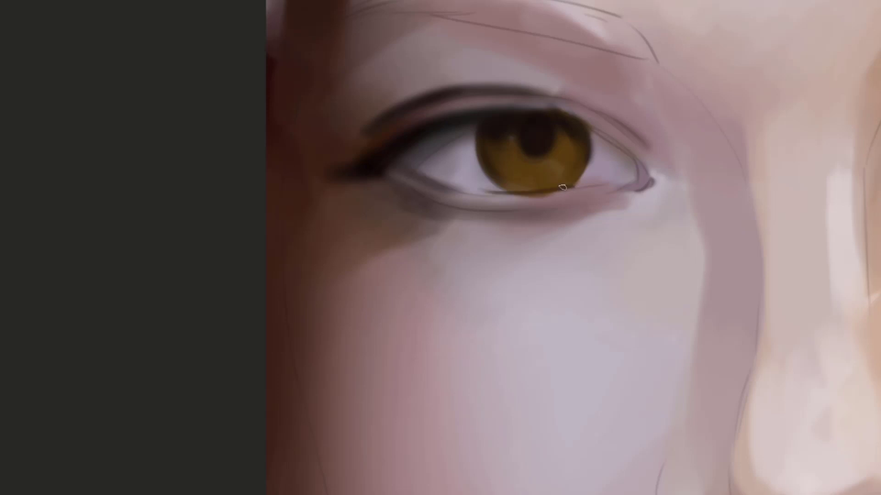
key("ctrl+z")
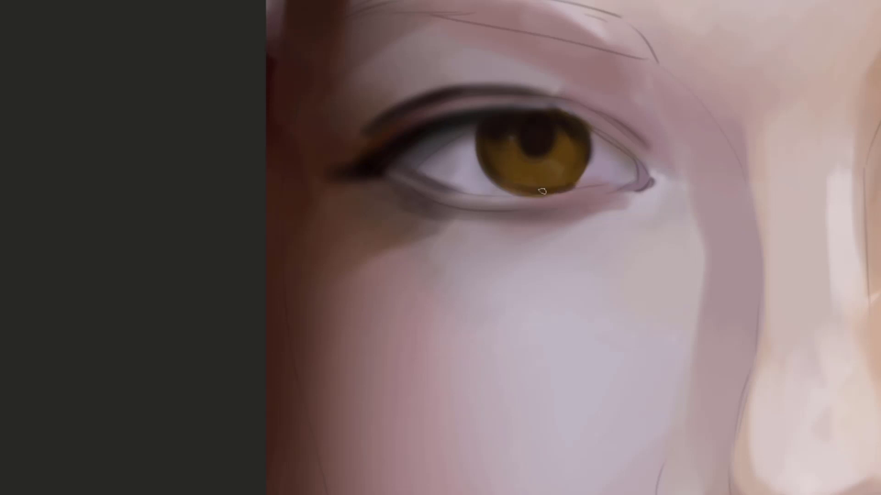
key("ctrl+z")
left_click_drag(571, 185, 481, 185)
left_click(491, 197, "alt")
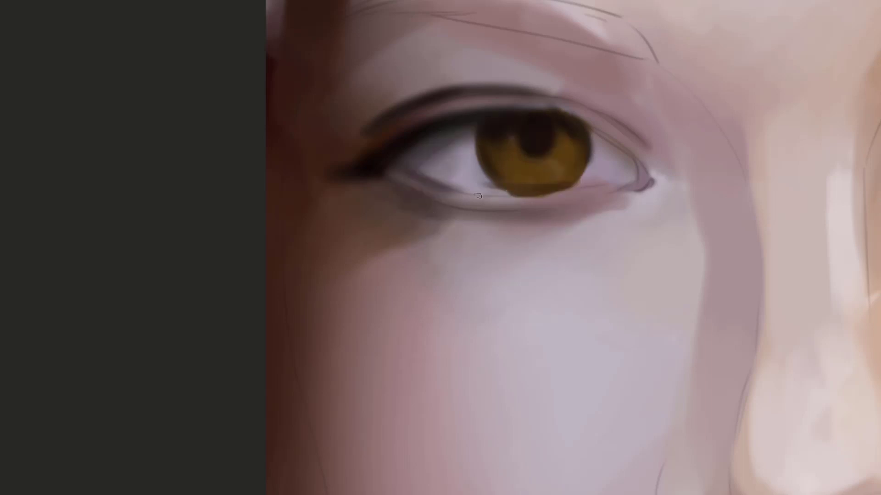
mouse_move(487, 198)
left_mouse_down()
mouse_move(565, 182)
mouse_move(531, 177)
left_mouse_up()
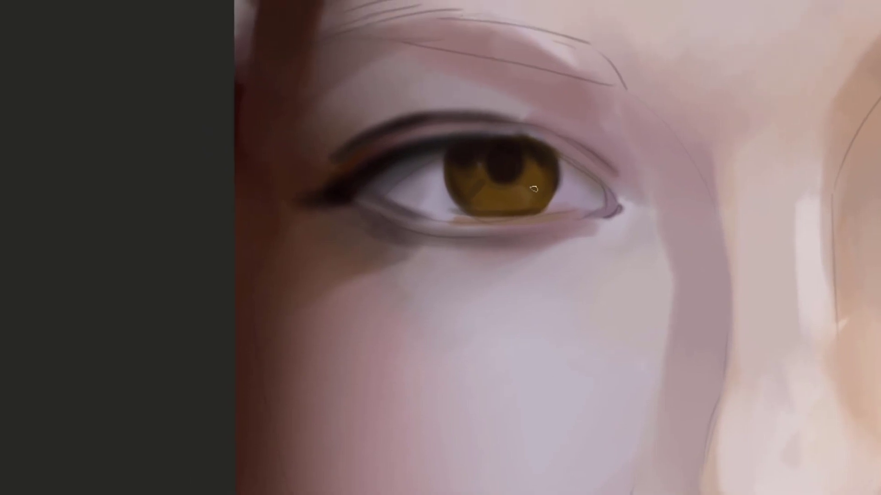
Paint lighter amber streaks radiating below the pupil and soften the iris's upper shadow
left_click_drag(533, 189, 515, 170)
mouse_move(483, 186)
left_mouse_down()
mouse_move(474, 199)
mouse_move(466, 179)
left_mouse_up()
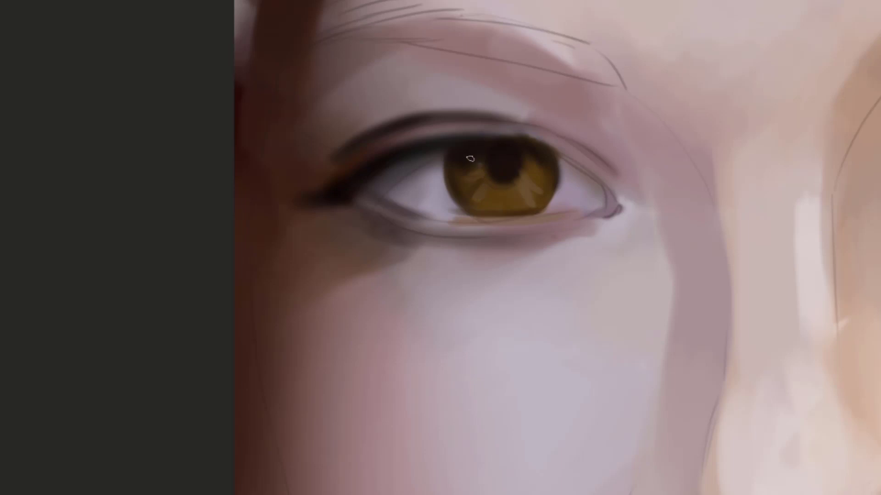
left_click_drag(470, 159, 338, 111)
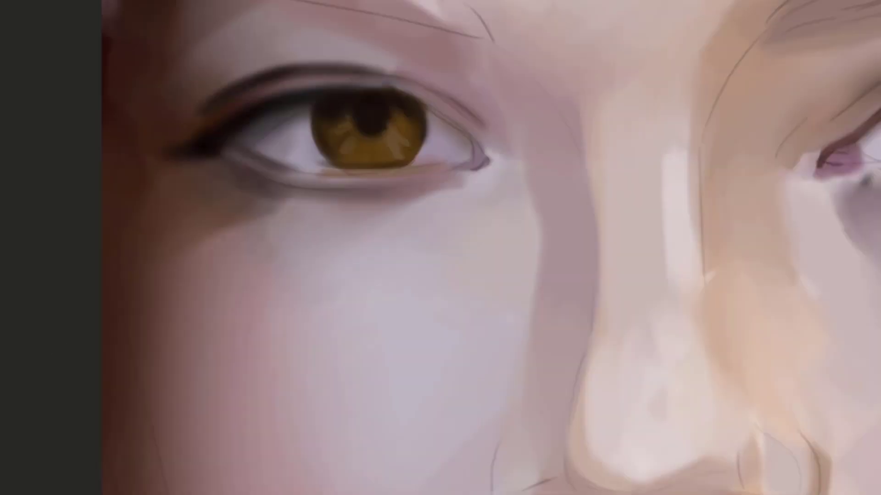
Sample brown from the other eye's iris and use it to warm and darken the amber iris and rework its pupil
left_click_drag(656, 166, 576, 165)
left_click_drag(813, 236, 603, 188)
left_click_drag(472, 182, 575, 171)
left_click_drag(600, 89, 639, 71)
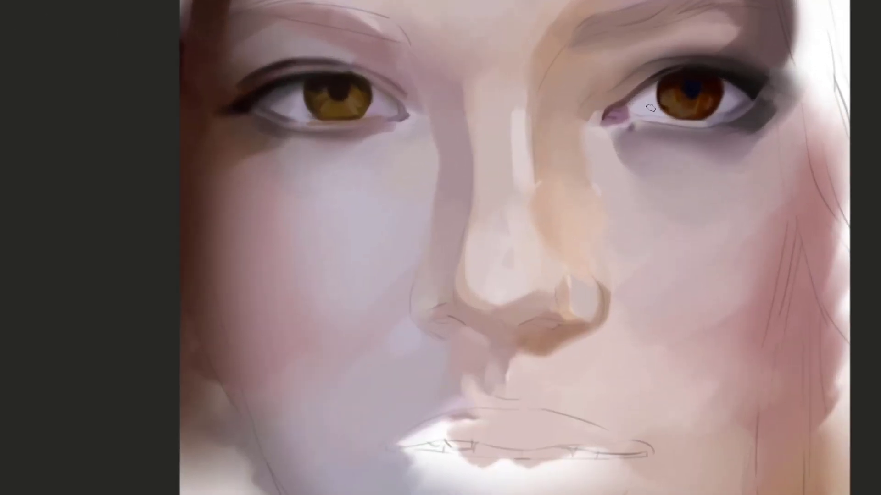
left_click(687, 101, "alt")
left_click_drag(382, 123, 520, 140)
mouse_move(461, 111)
left_mouse_down()
mouse_move(459, 124)
mouse_move(471, 115)
left_mouse_up()
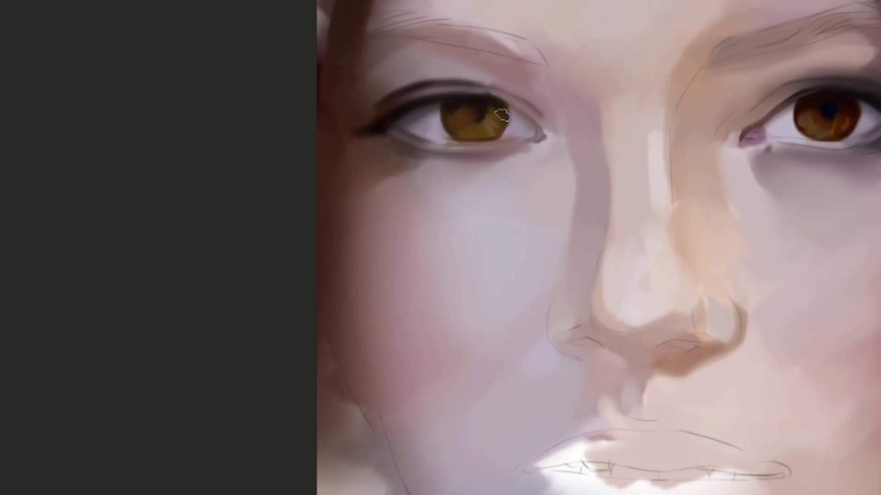
left_click_drag(502, 115, 476, 97)
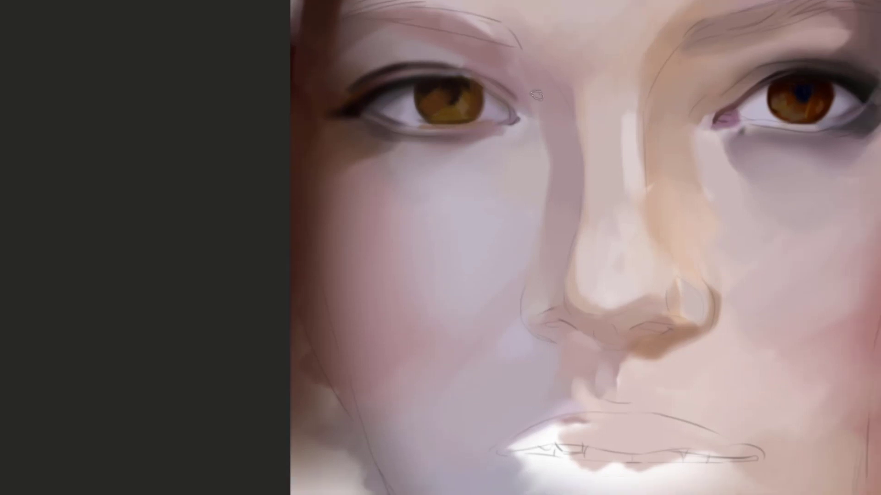
left_click_drag(554, 104, 517, 118)
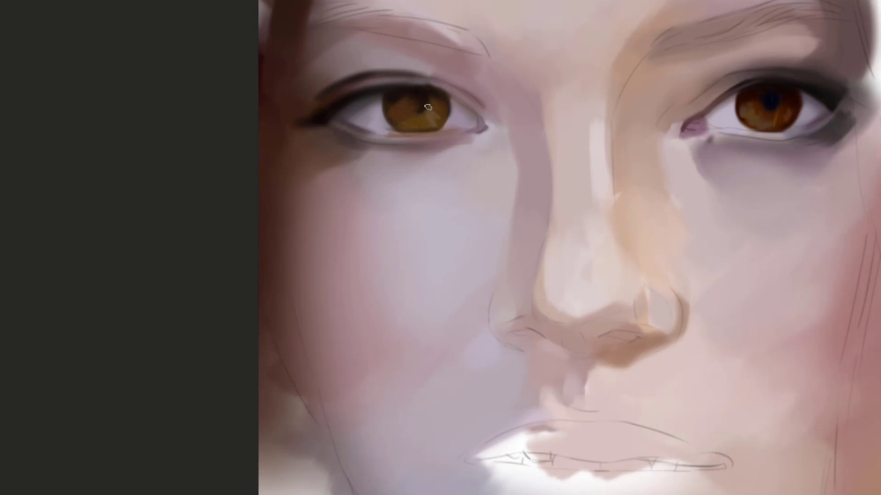
mouse_move(425, 110)
left_mouse_down()
mouse_move(475, 114)
mouse_move(476, 106)
left_mouse_up()
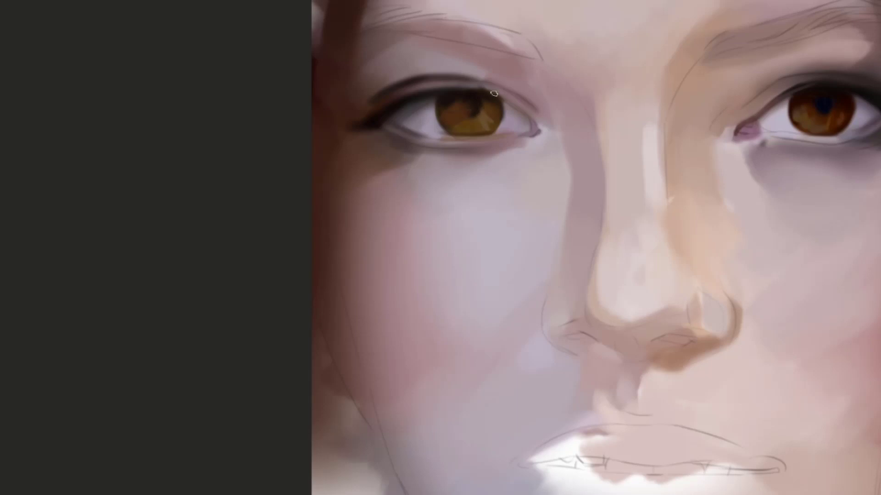
mouse_move(688, 82)
left_mouse_down()
mouse_move(611, 71)
mouse_move(620, 34)
left_mouse_up()
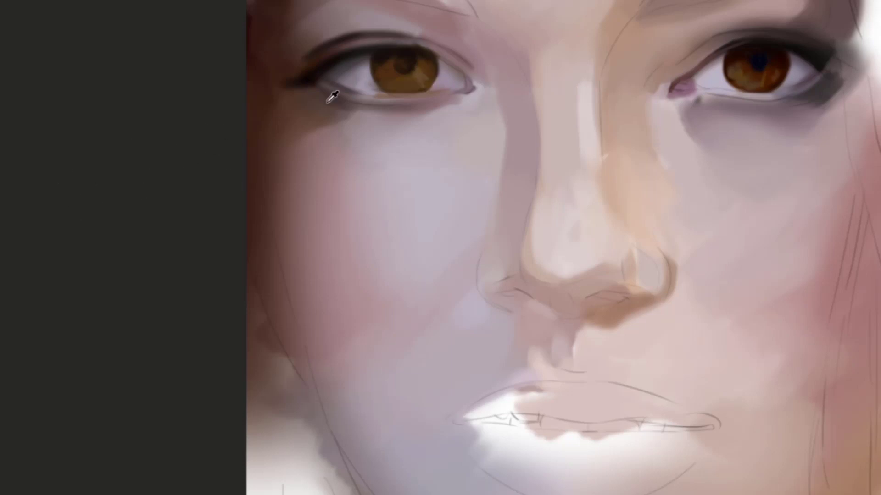
Paint a muted golden-brown glow across the lower half of the iris in the eye on the lit side
mouse_move(756, 69)
left_mouse_down()
mouse_move(654, 82)
mouse_move(651, 94)
left_mouse_up()
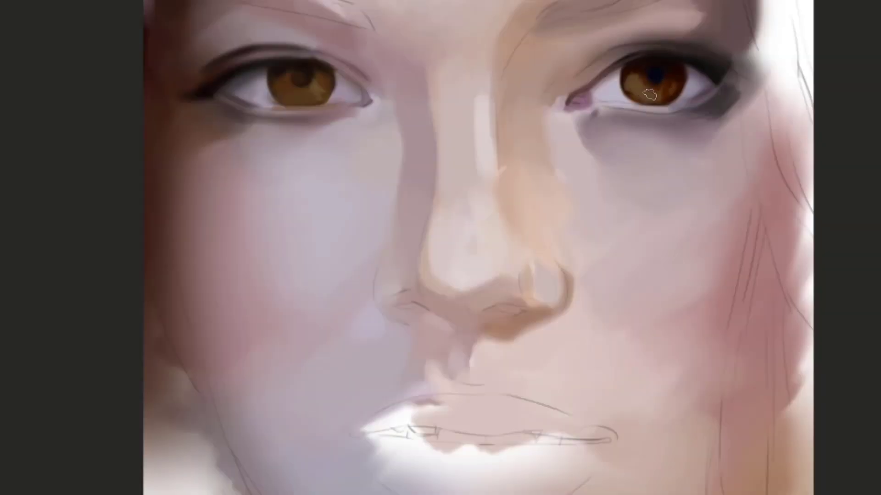
left_click_drag(649, 94, 775, 104)
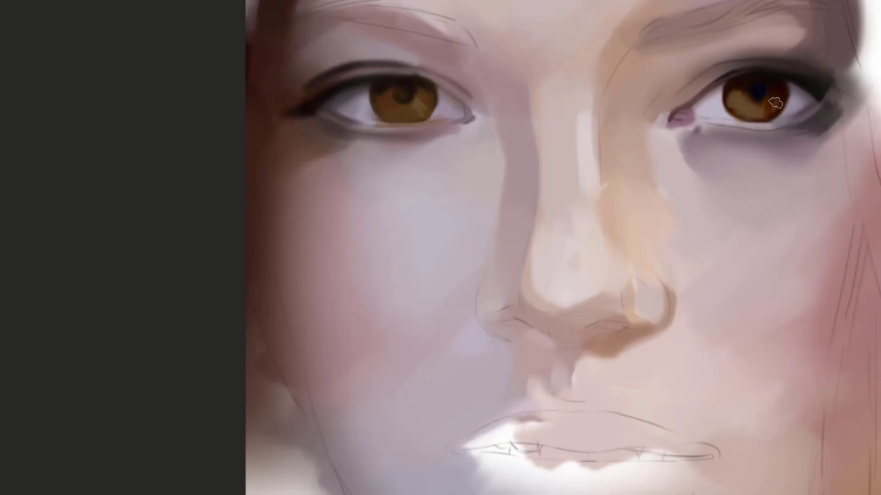
left_click_drag(578, 102, 600, 112)
left_click_drag(572, 78, 593, 97)
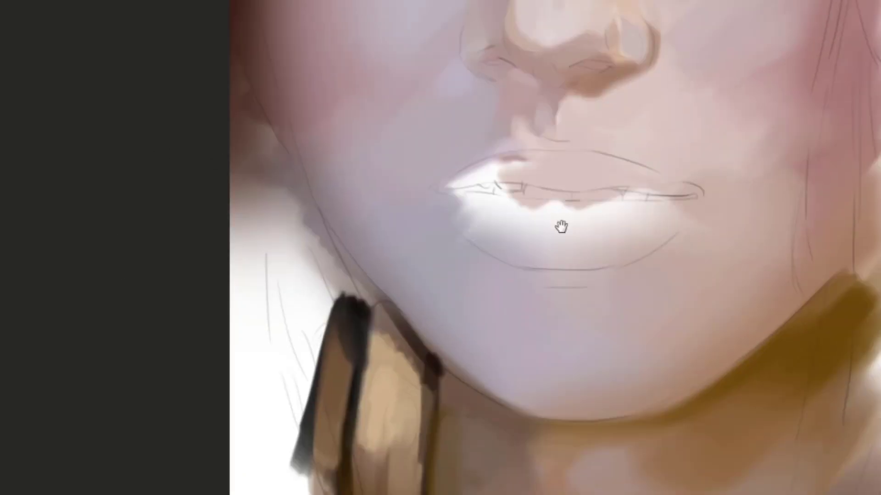
Block in the shadowed mouth corner with dark plum and the middle of the lips with muted rose
left_click_drag(561, 226, 510, 197)
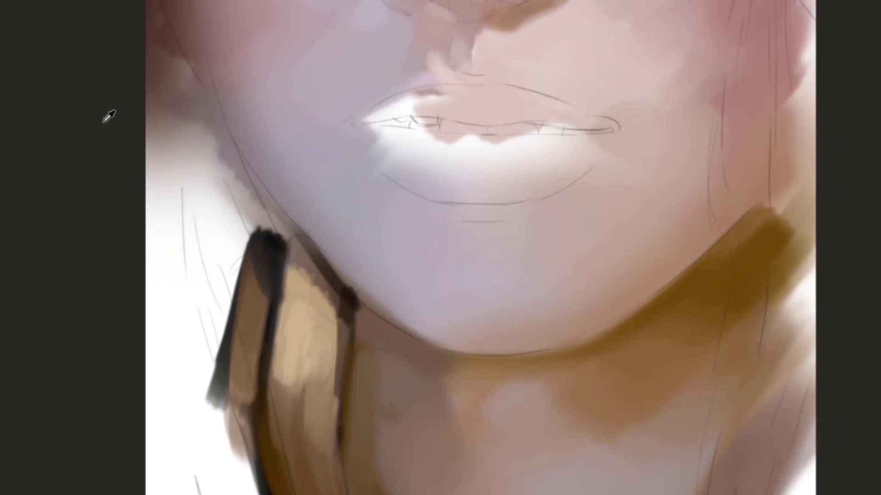
mouse_move(467, 105)
left_mouse_down()
mouse_move(468, 115)
mouse_move(454, 110)
left_mouse_up()
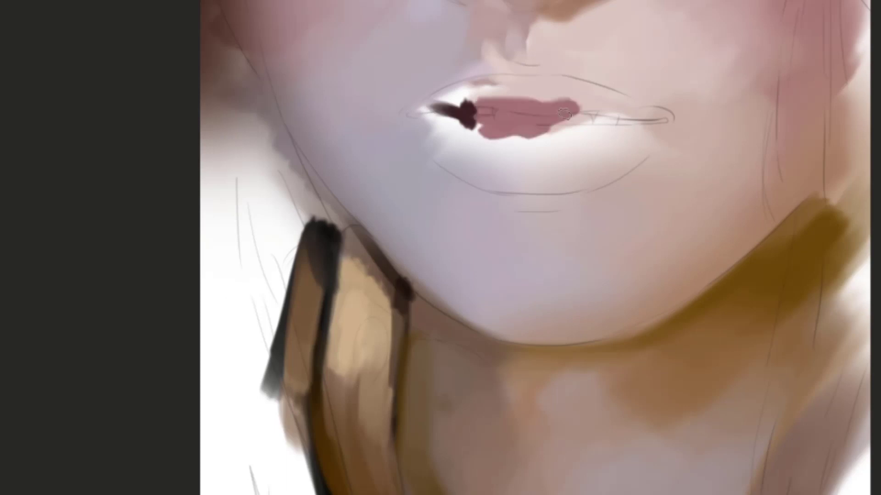
left_click_drag(571, 120, 646, 121)
left_click_drag(511, 113, 474, 97)
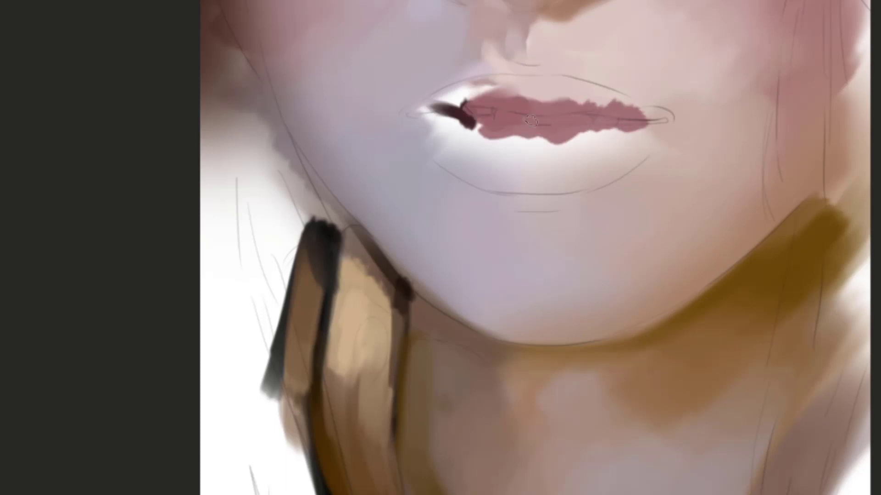
Glaze a greyish brown over the rose along the middle of the mouth, toward the lit side
left_click(528, 119, "alt")
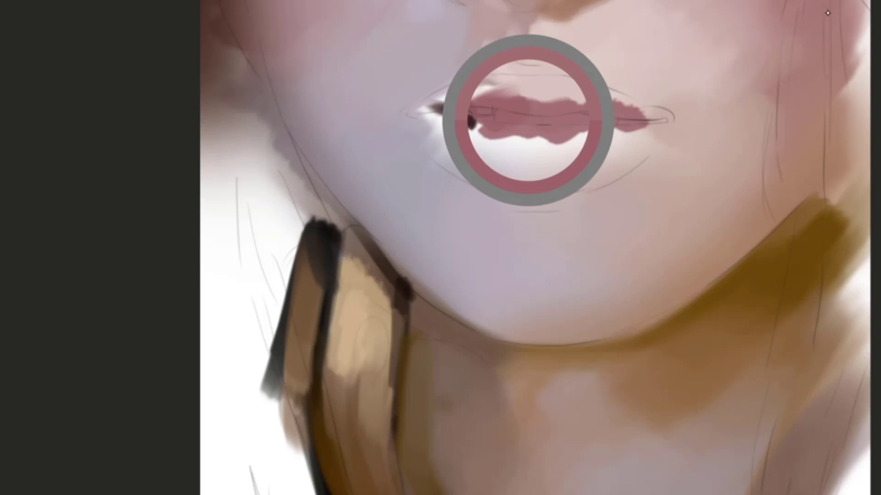
left_click_drag(541, 126, 578, 106)
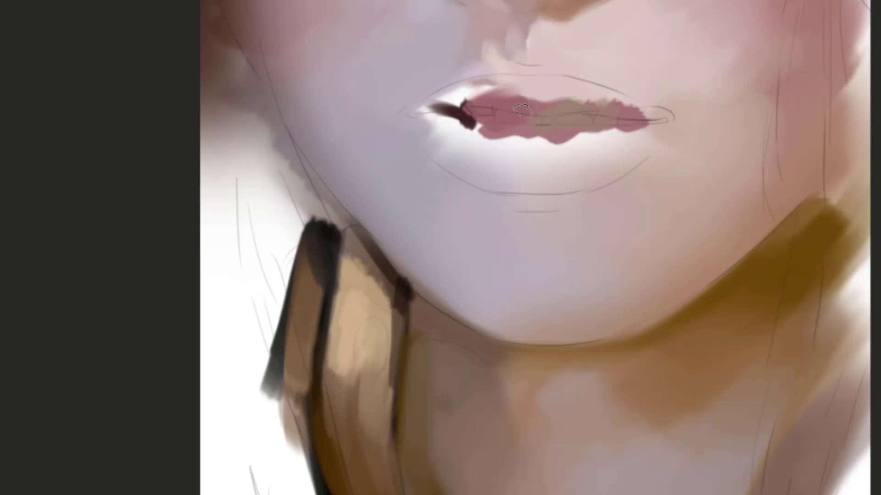
mouse_move(543, 110)
left_mouse_down()
mouse_move(487, 97)
mouse_move(521, 115)
left_mouse_up()
key("ctrl+z")
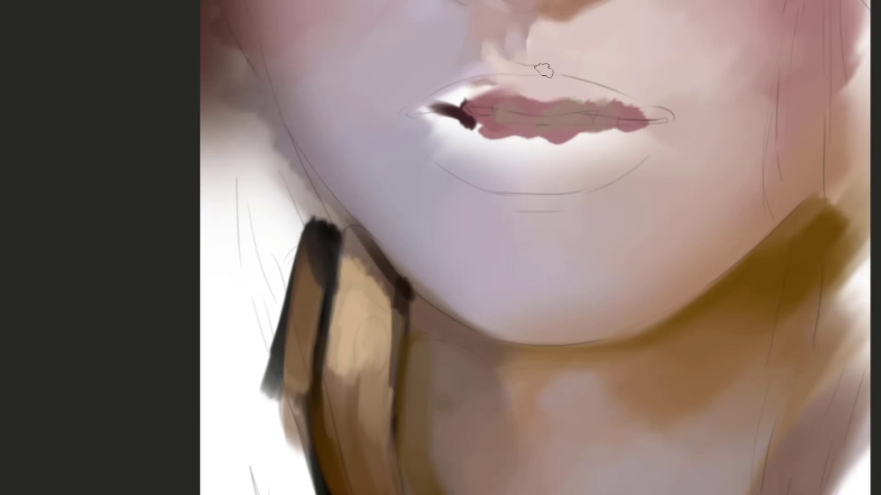
left_click_drag(544, 71, 562, 78)
left_click(531, 123, "alt")
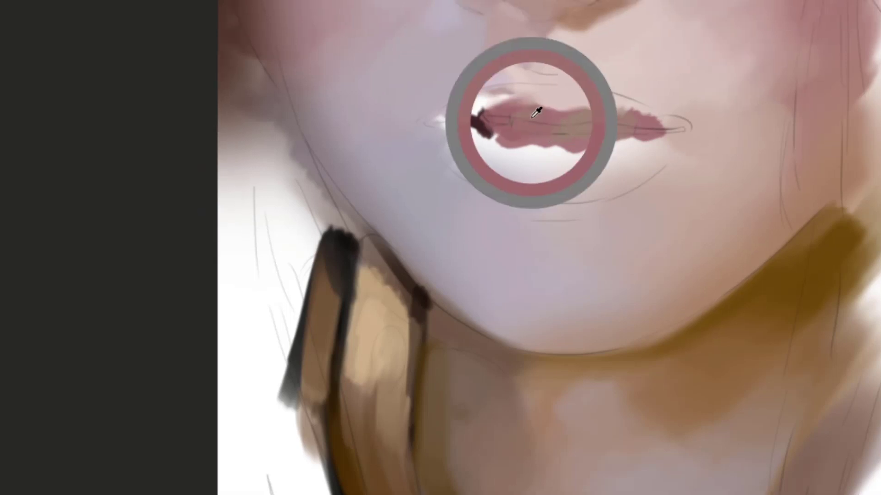
Shade both mouth corners with dark plum-brown, extending the mouth line to the sketched corner on the lit side
mouse_move(496, 115)
left_mouse_down()
mouse_move(488, 126)
mouse_move(432, 117)
left_mouse_up()
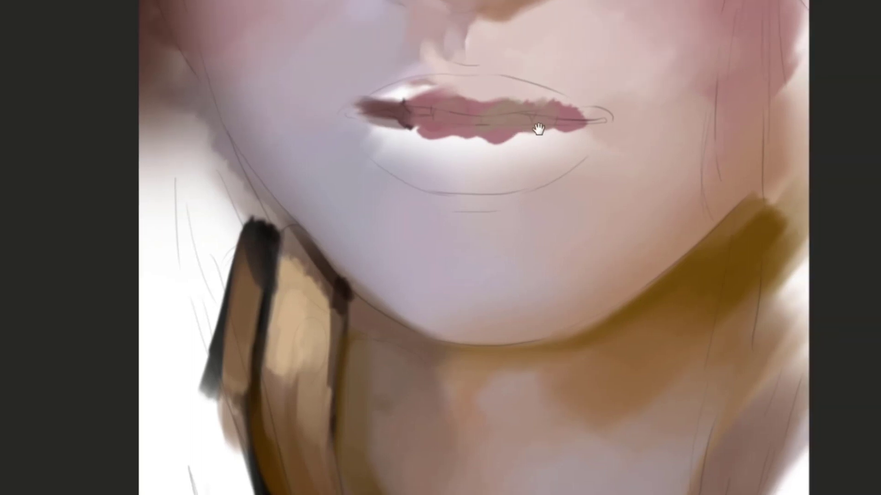
key("ctrl+z")
left_click_drag(604, 119, 544, 113)
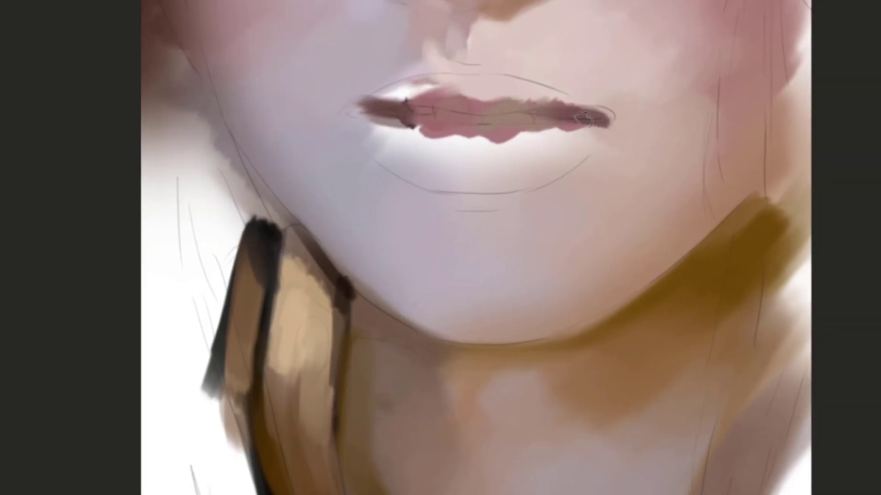
left_click_drag(607, 118, 551, 108)
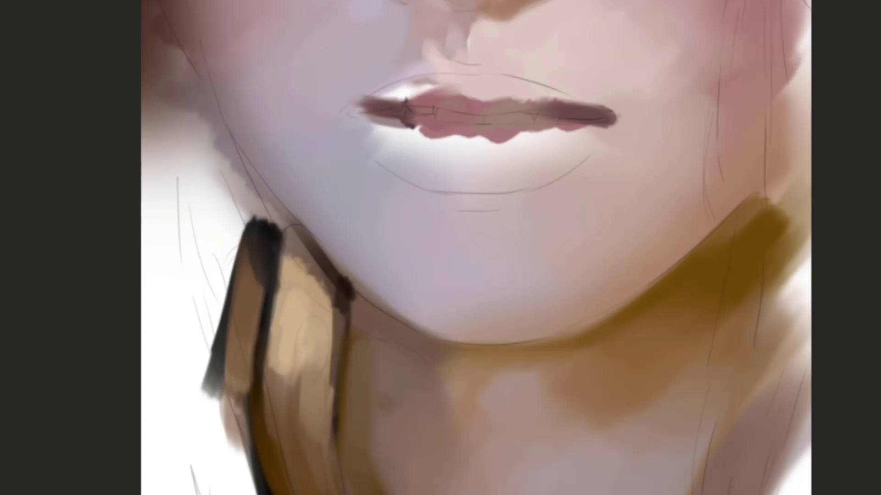
Paint the lower lip in saturated pink from the lit corner down and along its sketched bottom edge
left_click_drag(509, 128, 558, 132)
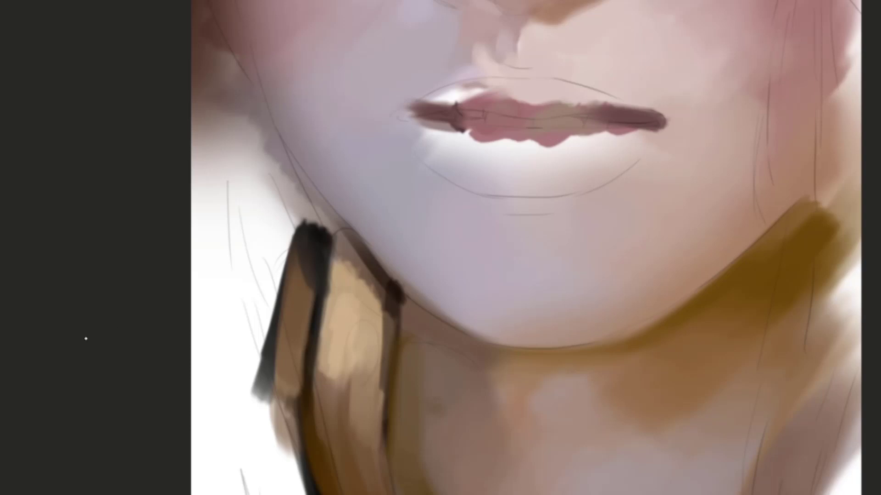
left_click(503, 173)
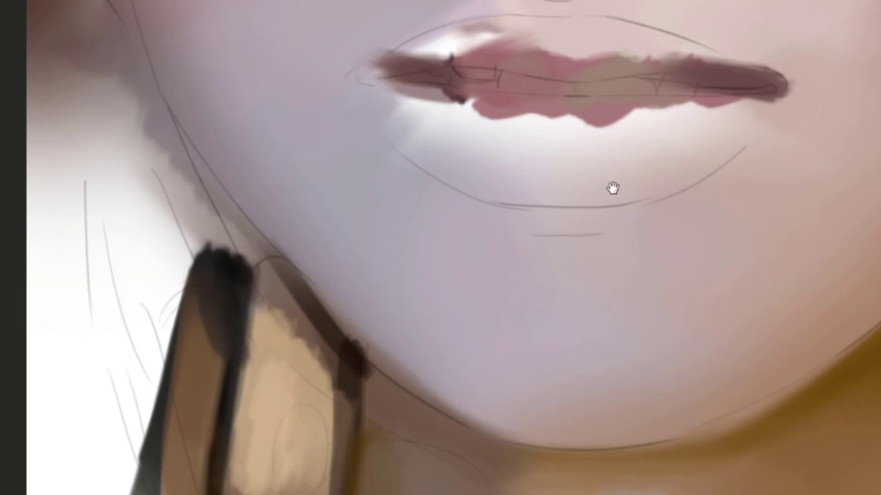
left_click_drag(613, 187, 544, 201)
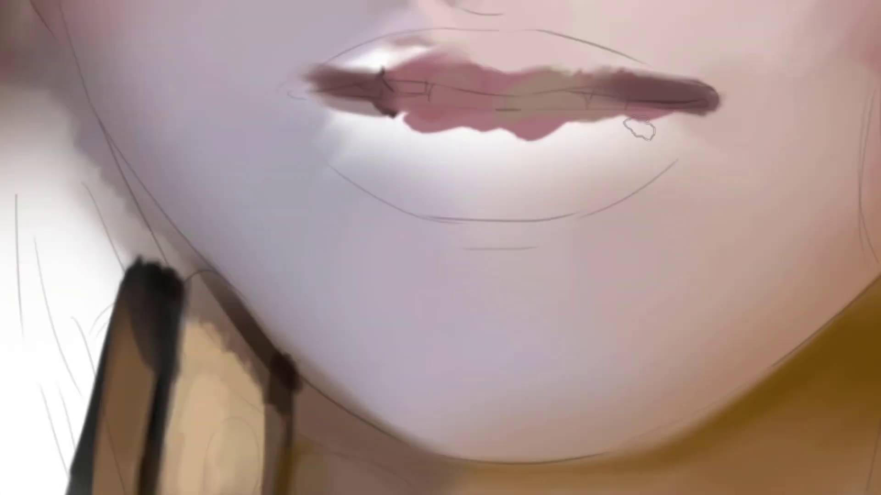
mouse_move(638, 128)
left_mouse_down()
mouse_move(617, 138)
mouse_move(663, 128)
mouse_move(646, 127)
mouse_move(679, 113)
mouse_move(617, 174)
left_mouse_up()
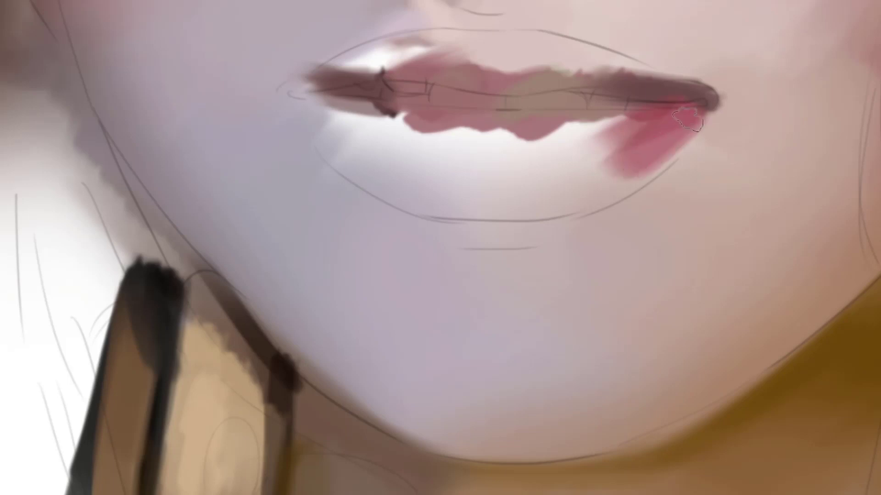
left_click_drag(688, 117, 619, 185)
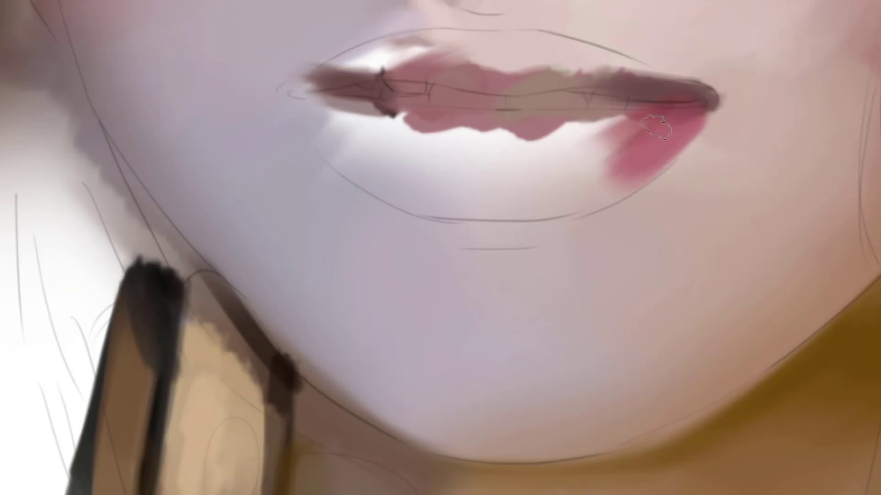
mouse_move(665, 128)
left_mouse_down()
mouse_move(584, 180)
mouse_move(549, 183)
left_mouse_up()
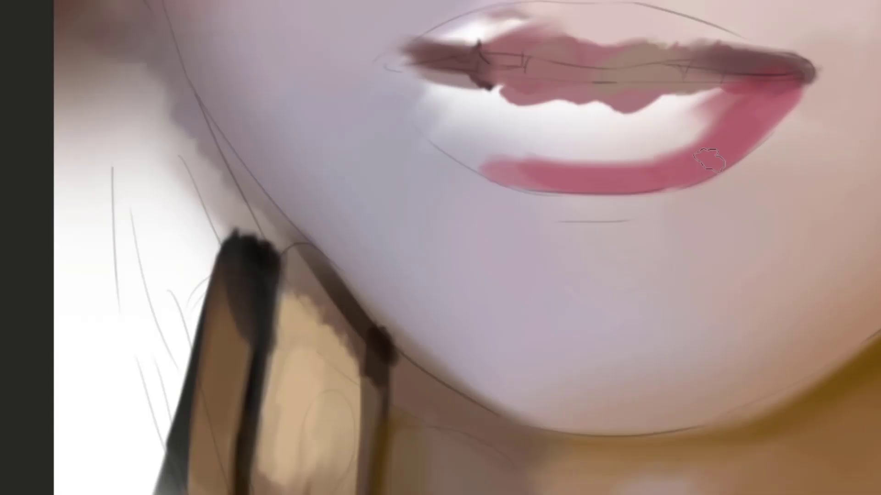
Paint a greyish-brown shadow beneath the lower lip and extend it along the lip's bottom contour toward both corners
left_click_drag(663, 211, 525, 212)
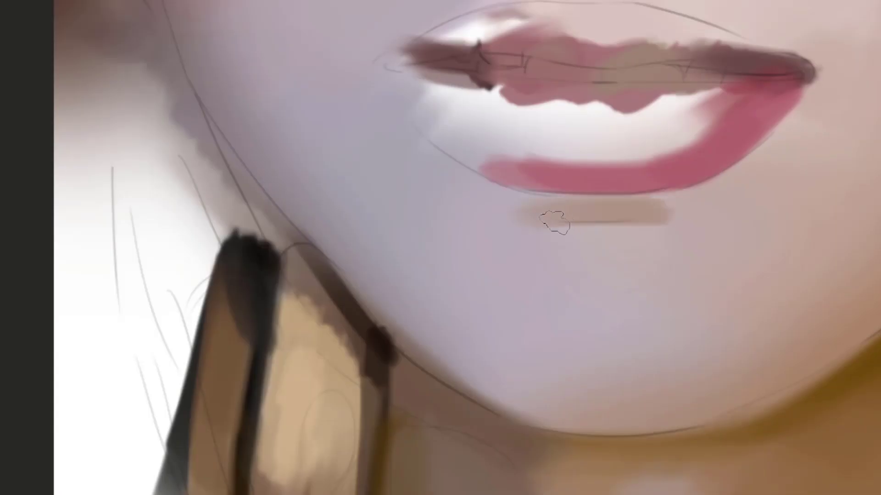
left_click_drag(663, 210, 527, 211)
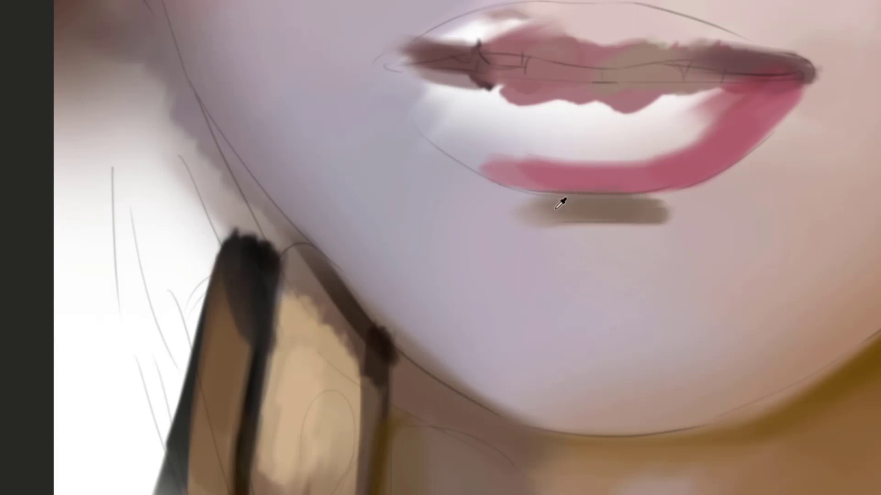
left_click_drag(558, 200, 422, 159)
key("ctrl+z")
left_click_drag(553, 202, 427, 133)
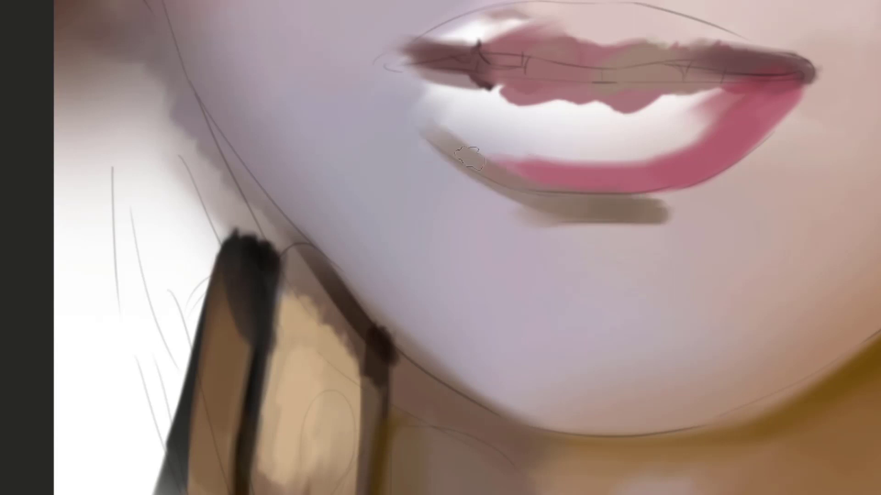
key("ctrl+z")
left_click_drag(554, 200, 408, 131)
key("ctrl+z")
left_click_drag(630, 200, 518, 178)
left_click_drag(638, 159, 697, 110)
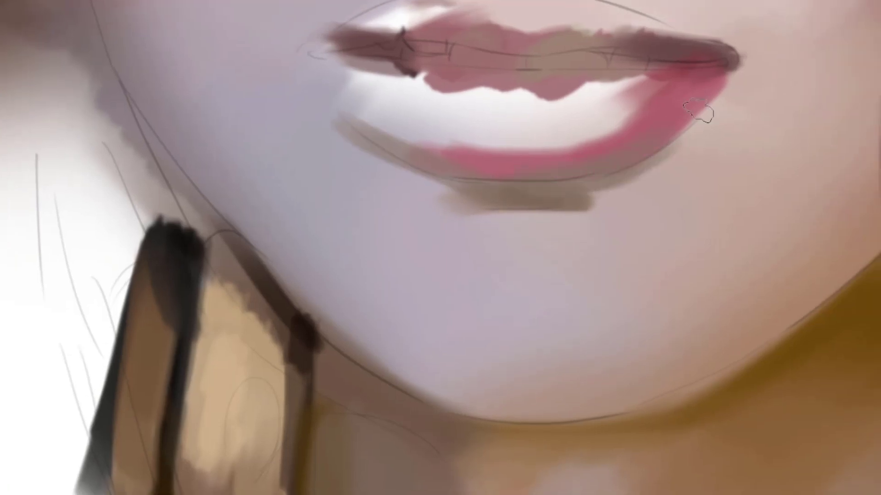
Fill the white centre of the lower lip with muted rose pink
mouse_move(636, 134)
left_mouse_down()
mouse_move(685, 178)
mouse_move(600, 197)
left_mouse_up()
left_click(699, 154, "alt")
mouse_move(655, 175)
left_mouse_down()
mouse_move(707, 176)
mouse_move(568, 175)
mouse_move(633, 129)
mouse_move(541, 156)
mouse_move(571, 132)
left_mouse_up()
mouse_move(527, 148)
left_mouse_down()
mouse_move(513, 163)
mouse_move(498, 154)
left_mouse_up()
Paint translucent purple-pink over the shadowed side of the lower lip, from the mouth corner down to the bottom contour
mouse_move(480, 127)
left_mouse_down()
mouse_move(537, 140)
mouse_move(522, 130)
mouse_move(560, 122)
left_mouse_up()
key("ctrl+z")
mouse_move(494, 95)
left_mouse_down()
mouse_move(640, 121)
mouse_move(507, 100)
mouse_move(570, 115)
left_mouse_up()
left_click(607, 129, "alt")
mouse_move(490, 110)
left_mouse_down()
mouse_move(551, 123)
mouse_move(494, 92)
left_mouse_up()
left_click(544, 95, "alt")
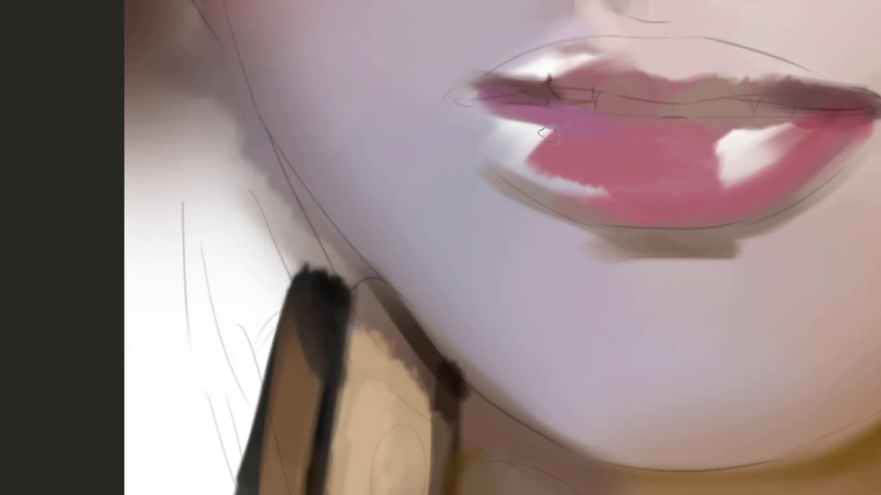
mouse_move(543, 137)
left_mouse_down()
mouse_move(491, 121)
mouse_move(543, 146)
left_mouse_up()
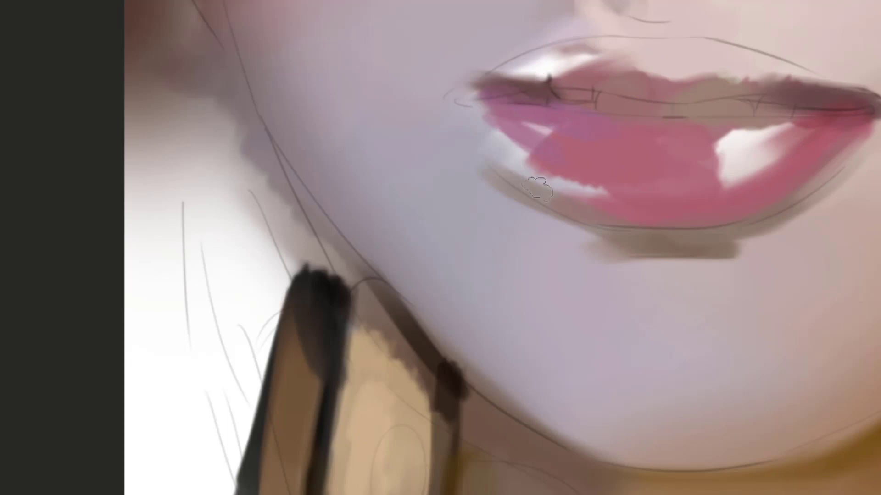
left_click_drag(537, 189, 493, 133)
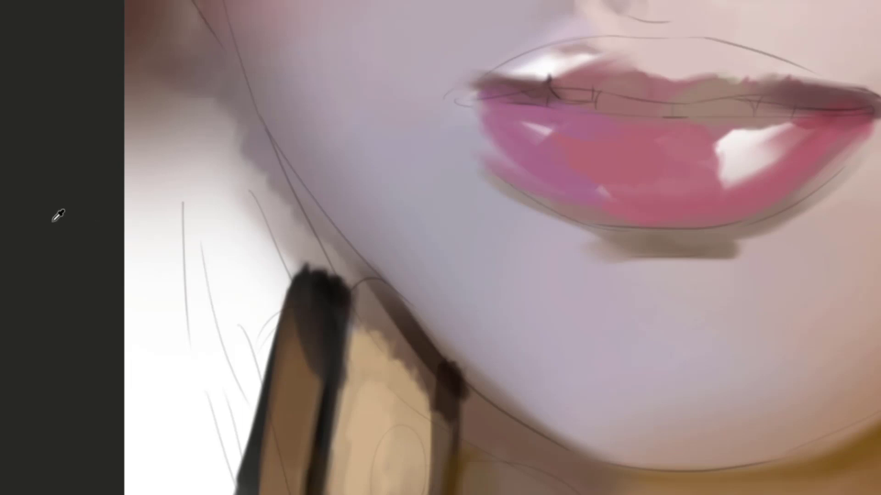
Deepen the lower lip's shadowed side with magenta and soften its outer edge with the bluish skin tone
left_click_drag(579, 194, 520, 166)
left_click(499, 141, "alt")
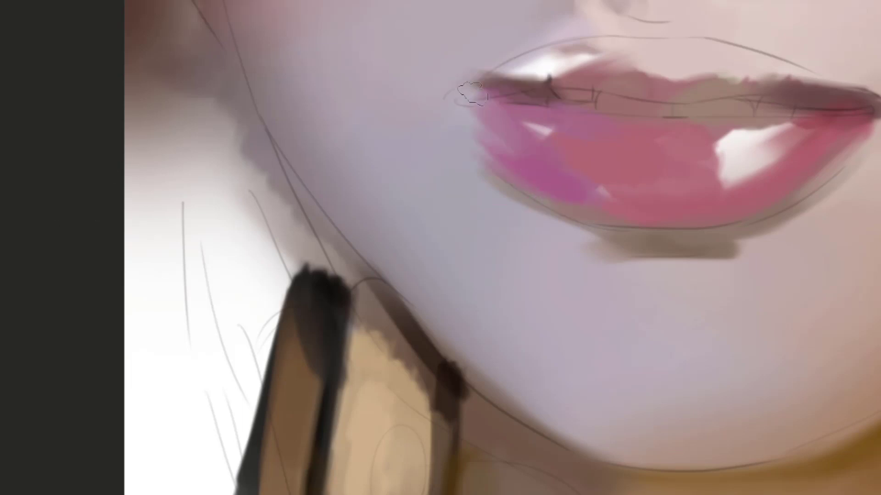
left_click_drag(472, 94, 580, 222)
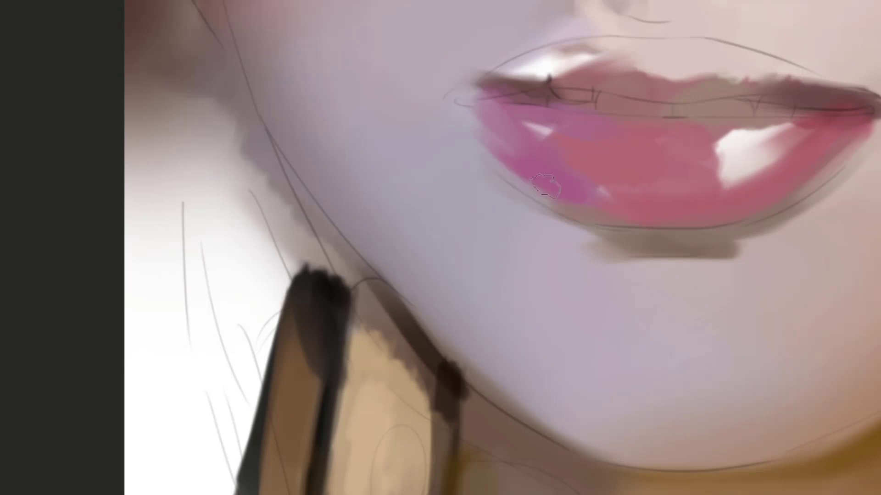
left_click_drag(468, 120, 504, 160)
mouse_move(631, 161)
left_mouse_down()
mouse_move(540, 164)
mouse_move(509, 178)
left_mouse_up()
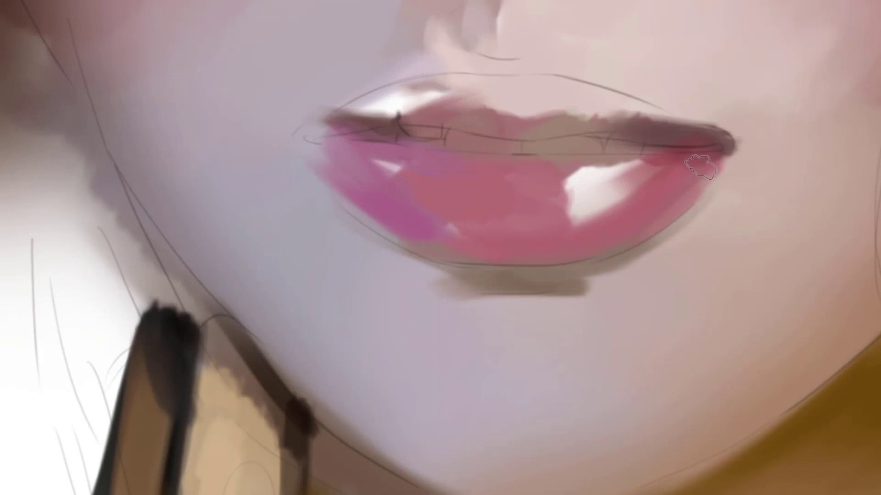
Fill the remaining white gaps in the lower lip with rose pink and shade its upper edge in darker rose
left_click_drag(596, 225, 659, 227)
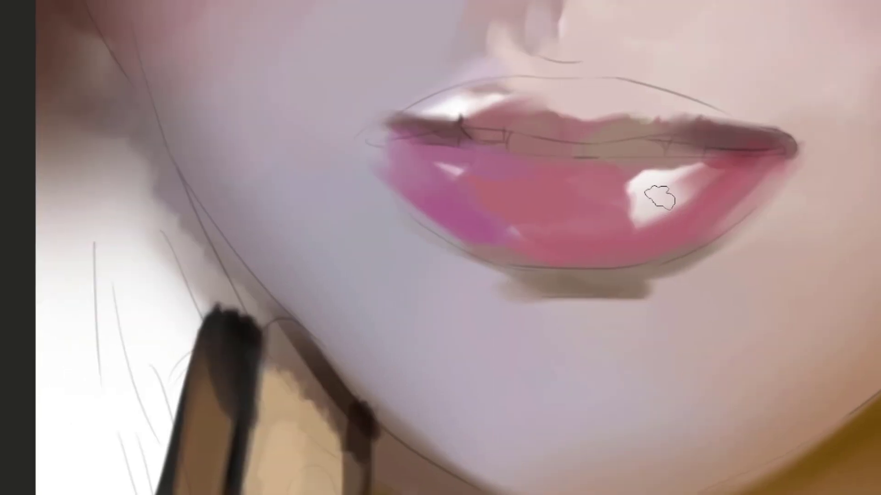
left_click(626, 213, "alt")
mouse_move(683, 183)
left_mouse_down()
mouse_move(628, 222)
mouse_move(716, 172)
mouse_move(631, 190)
left_mouse_up()
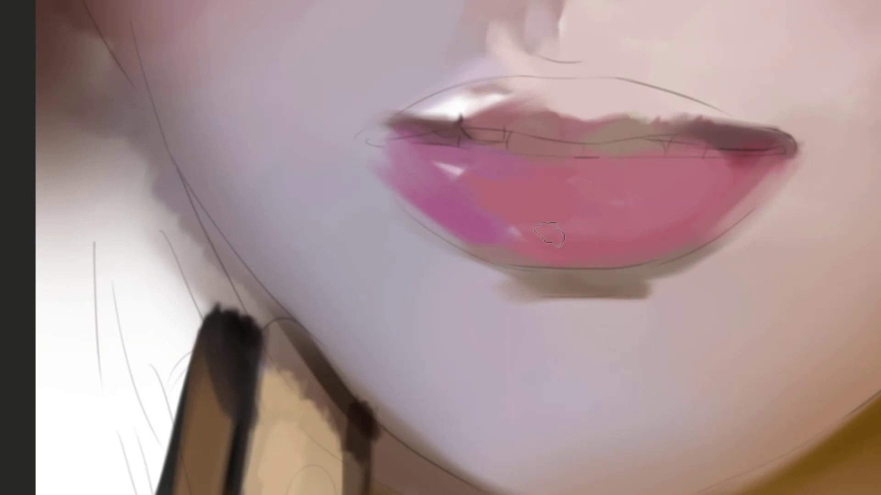
mouse_move(549, 234)
left_mouse_down()
mouse_move(578, 155)
mouse_move(531, 147)
left_mouse_up()
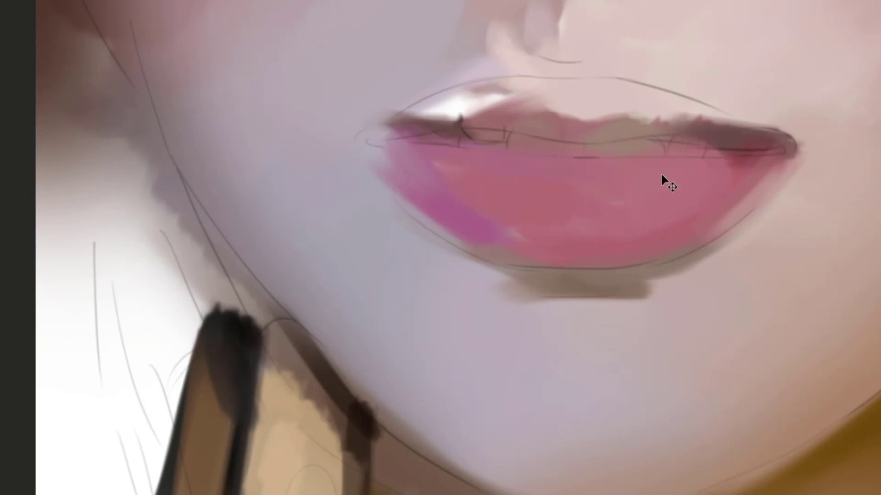
mouse_move(754, 158)
left_mouse_down()
mouse_move(716, 171)
mouse_move(628, 155)
left_mouse_up()
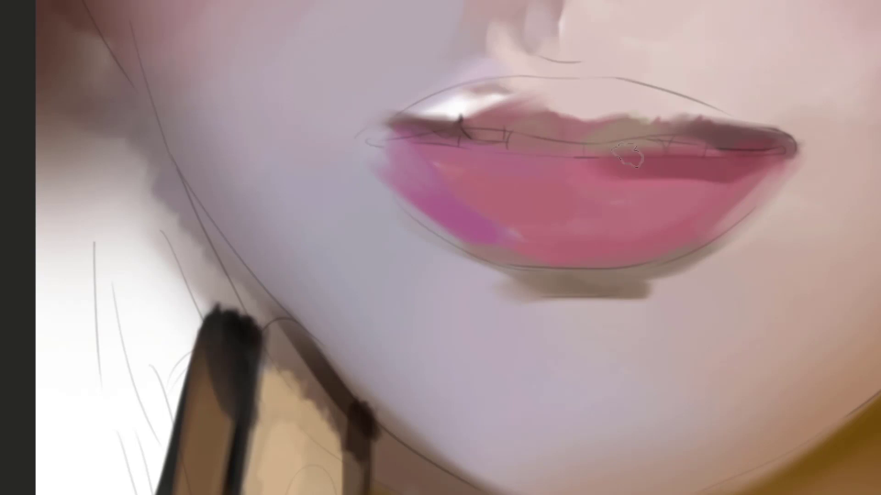
mouse_move(525, 163)
left_mouse_down()
mouse_move(490, 167)
mouse_move(541, 181)
left_mouse_up()
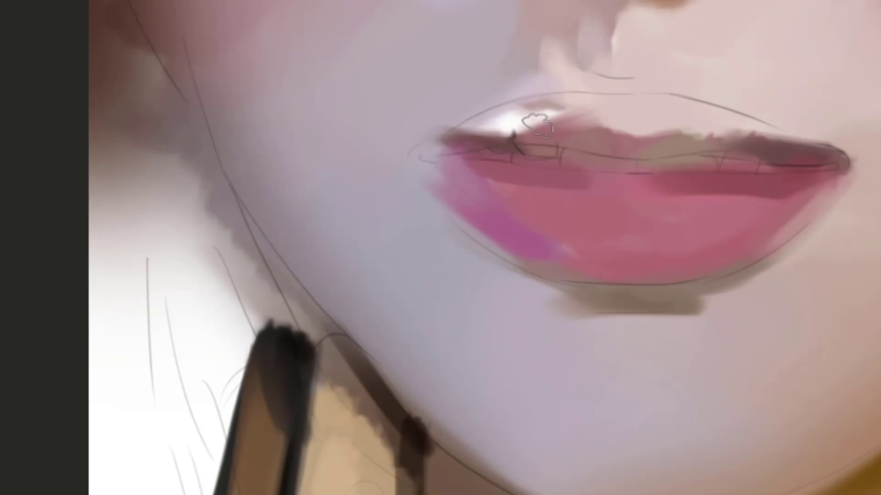
Block in the shadowed side of the upper lip in deep rose and blend its corner into the surrounding skin
left_click_drag(538, 123, 447, 135)
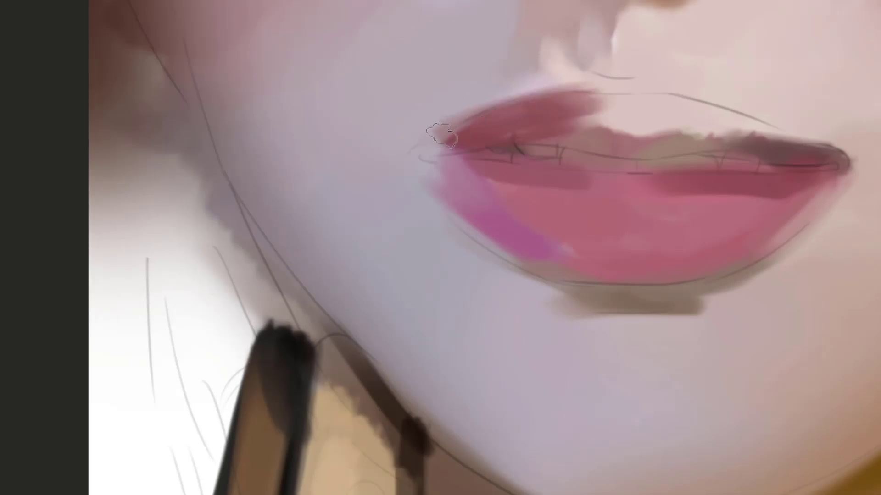
left_click_drag(441, 134, 426, 128)
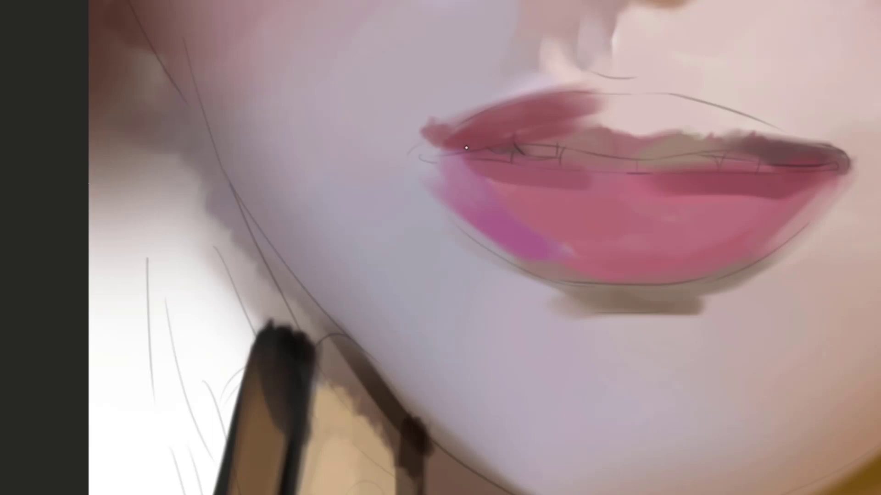
left_click_drag(466, 148, 445, 123)
left_click_drag(435, 120, 373, 107)
left_click(454, 84, "alt")
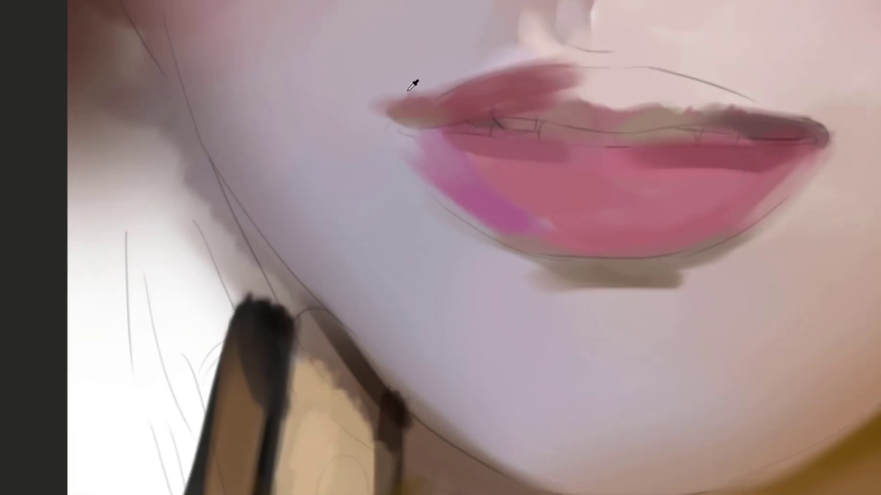
left_click(413, 86, "alt")
mouse_move(429, 92)
left_mouse_down()
mouse_move(403, 95)
mouse_move(415, 113)
left_mouse_up()
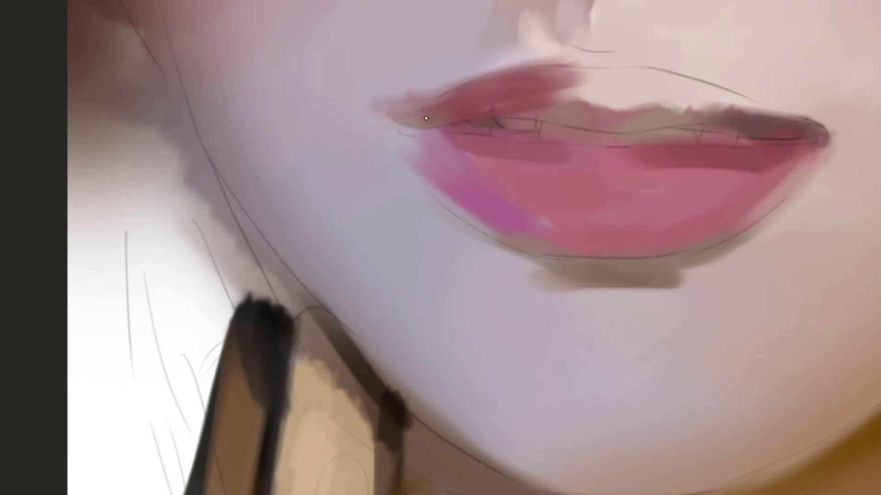
left_click_drag(427, 119, 345, 131)
Fill the rest of the upper lip with deep rose, across the cupid's bow to the lit corner
left_click_drag(439, 112, 550, 127)
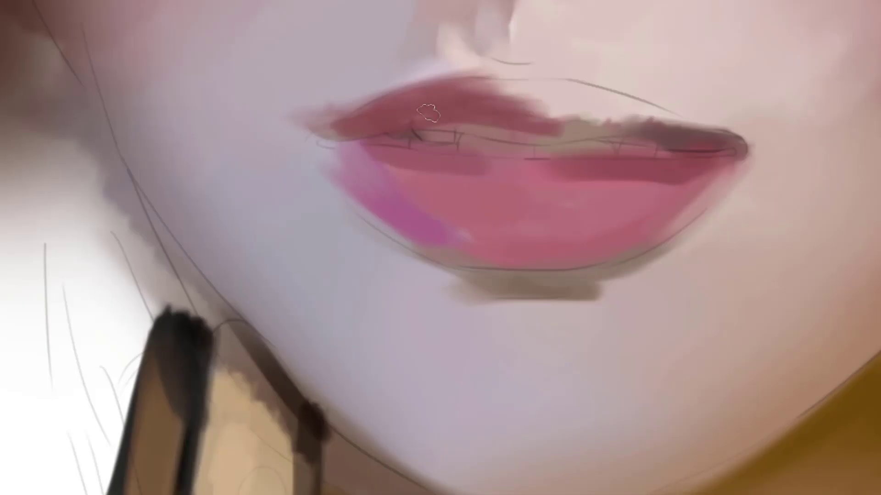
mouse_move(459, 126)
left_mouse_down()
mouse_move(659, 135)
mouse_move(700, 148)
mouse_move(599, 119)
mouse_move(591, 97)
mouse_move(715, 129)
left_mouse_up()
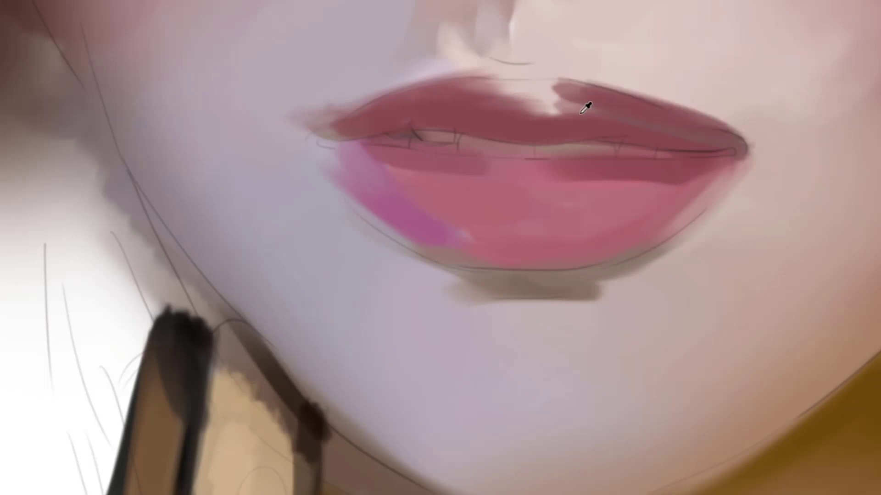
left_click_drag(584, 110, 550, 107)
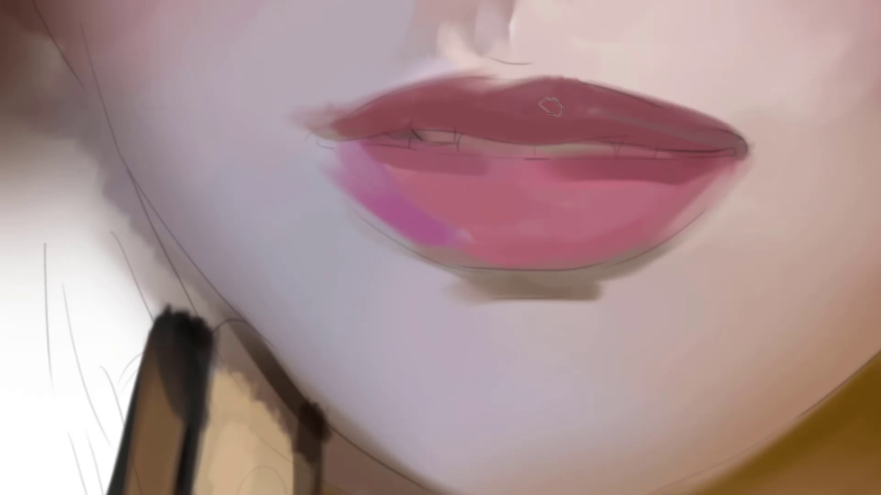
key("ctrl+z")
left_click(536, 97, "alt")
left_click_drag(541, 88, 451, 97)
key("ctrl+z")
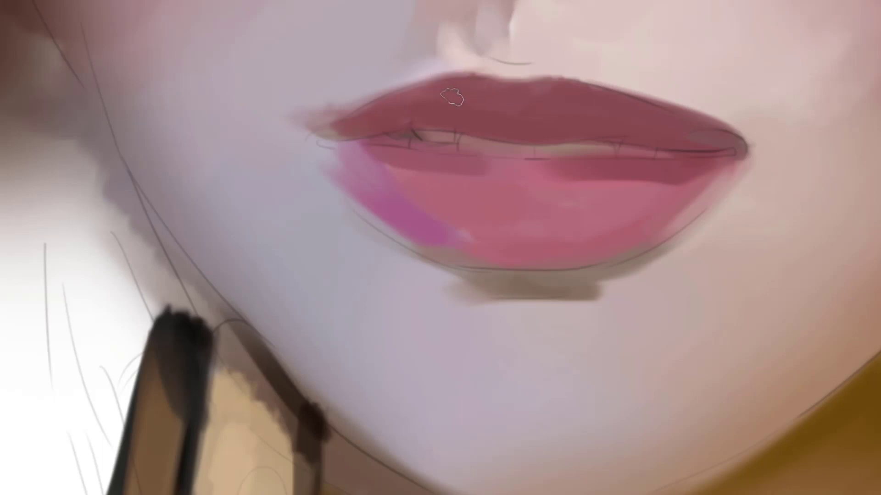
Lighten the upper lip's top edge with dusty pink from the cupid's bow to the shadowed corner
mouse_move(561, 90)
left_mouse_down()
mouse_move(463, 92)
mouse_move(389, 108)
left_mouse_up()
left_click(467, 89, "alt")
mouse_move(459, 87)
left_mouse_down()
mouse_move(360, 120)
mouse_move(415, 103)
left_mouse_up()
left_click(423, 115, "alt")
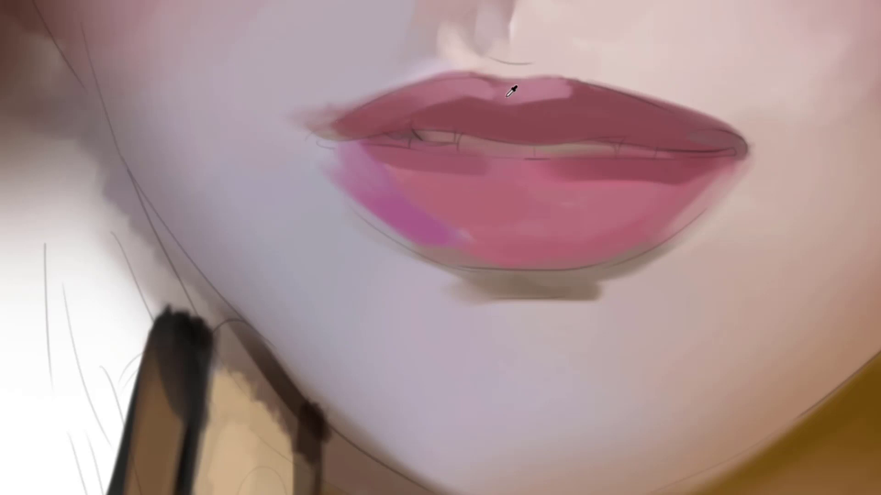
Add light pink folds at the upper lip's centre and extend the dusty pink edge toward the lit corner
left_click(506, 96, "alt")
mouse_move(583, 95)
left_mouse_down()
mouse_move(514, 116)
mouse_move(555, 142)
left_mouse_up()
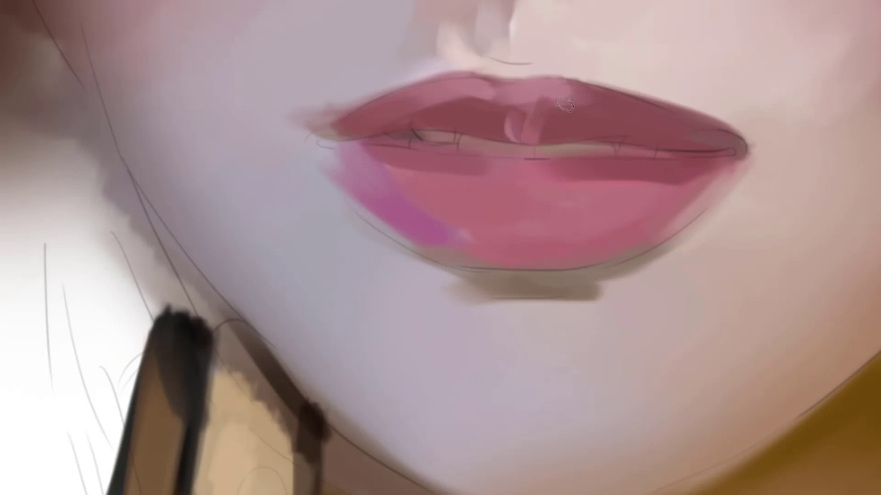
left_click(555, 92, "alt")
mouse_move(578, 96)
left_mouse_down()
mouse_move(702, 133)
mouse_move(697, 120)
left_mouse_up()
left_click(743, 127, "alt")
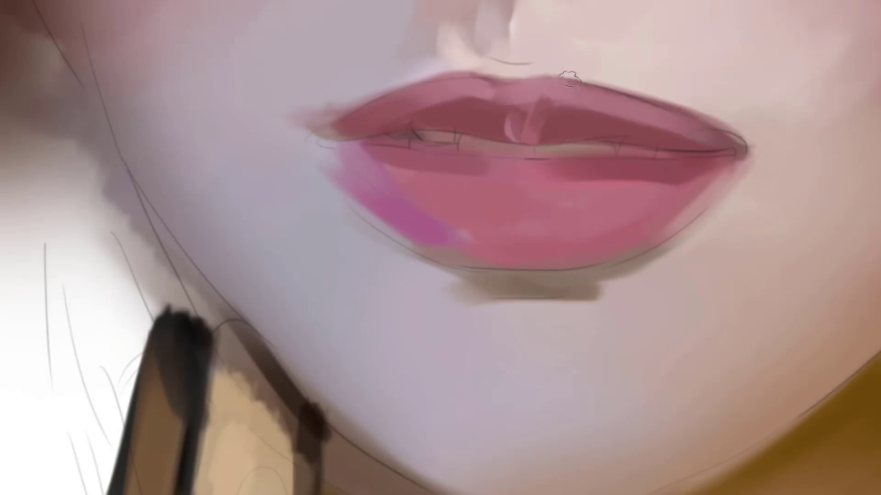
Warm the lit half of the upper lip with red and refine the soft pink folds at its centre
left_click(626, 105, "alt")
mouse_move(617, 131)
left_mouse_down()
mouse_move(639, 130)
mouse_move(577, 122)
left_mouse_up()
key("ctrl+z")
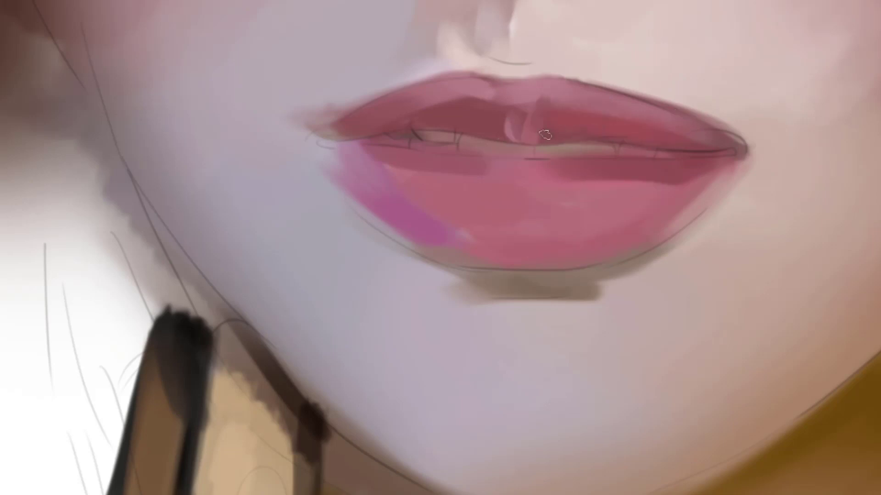
left_click_drag(490, 112, 503, 137)
left_click(507, 130, "alt")
left_click(515, 111, "alt")
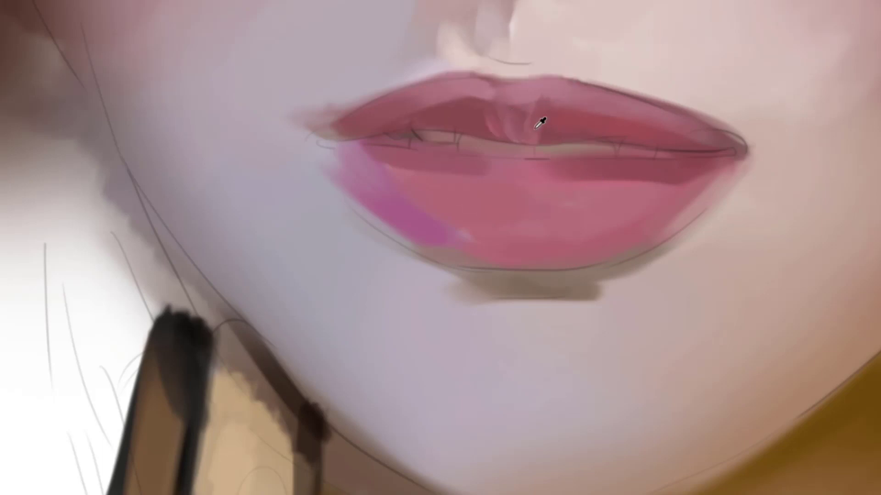
mouse_move(578, 147)
left_mouse_down()
mouse_move(624, 114)
mouse_move(586, 165)
left_mouse_up()
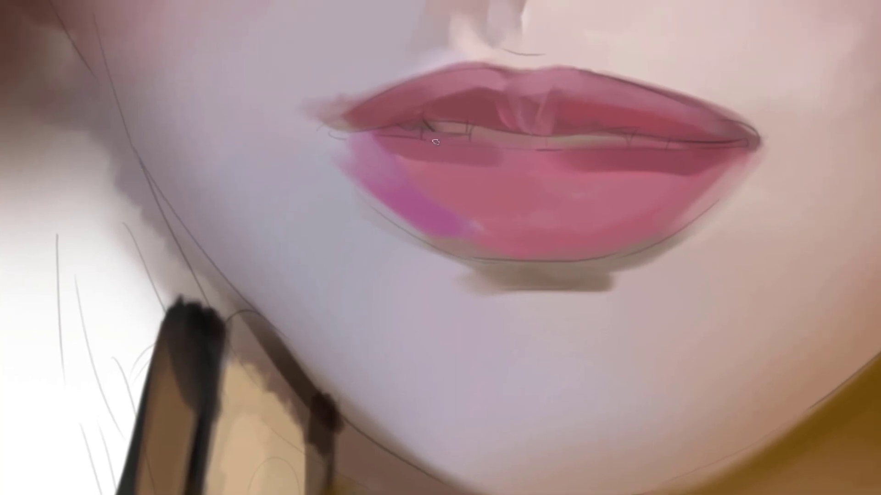
Dab a row of light orchid-pink highlight patches across the middle of the lower lip
left_click_drag(326, 212, 327, 169)
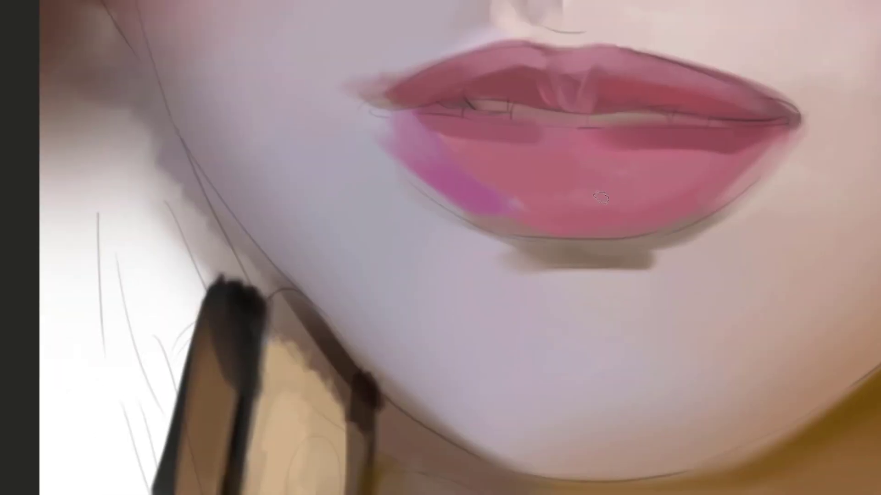
mouse_move(596, 160)
left_mouse_down()
mouse_move(598, 201)
mouse_move(582, 194)
left_mouse_up()
mouse_move(522, 188)
left_mouse_down()
mouse_move(521, 162)
mouse_move(504, 178)
mouse_move(474, 134)
left_mouse_up()
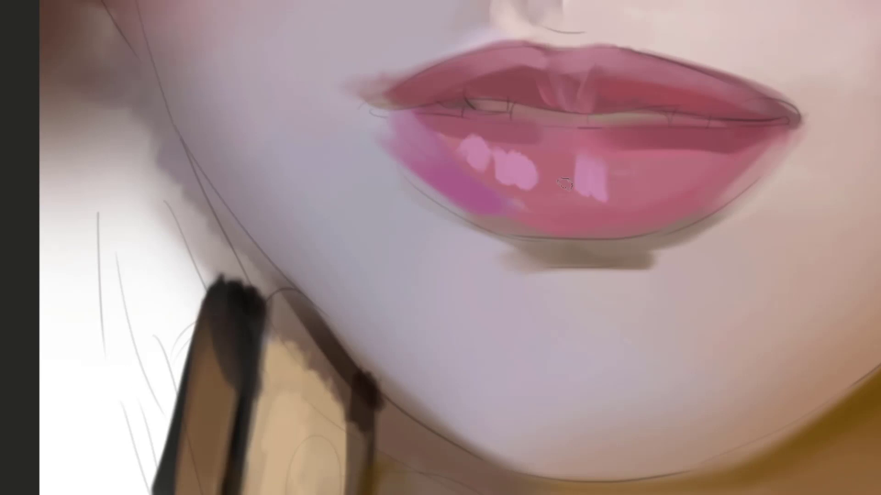
left_click_drag(562, 199, 539, 156)
mouse_move(614, 202)
left_mouse_down()
mouse_move(617, 168)
mouse_move(640, 195)
mouse_move(684, 167)
mouse_move(709, 170)
mouse_move(642, 207)
left_mouse_up()
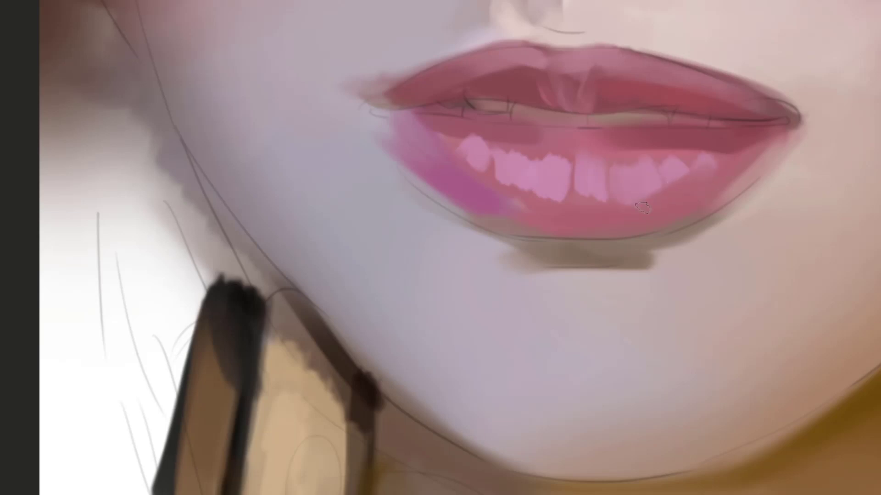
left_click_drag(526, 212, 525, 199)
left_click(540, 218, "alt")
left_click_drag(583, 144, 518, 165)
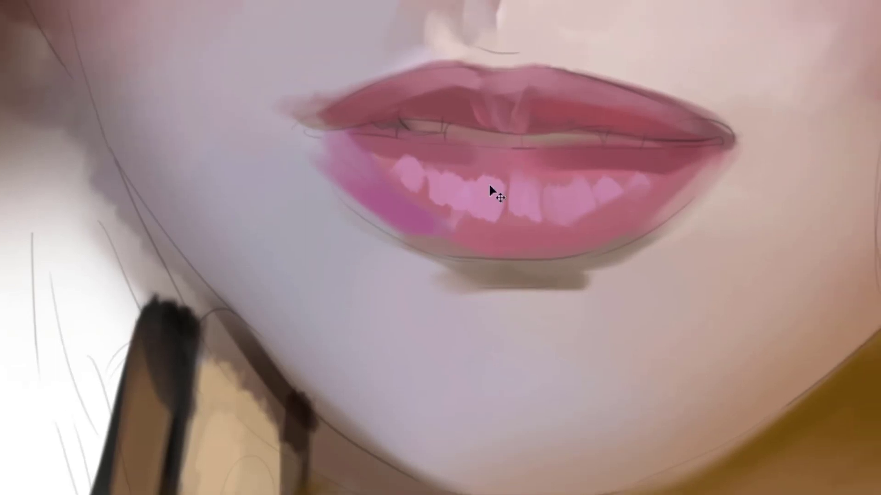
key("ctrl+z")
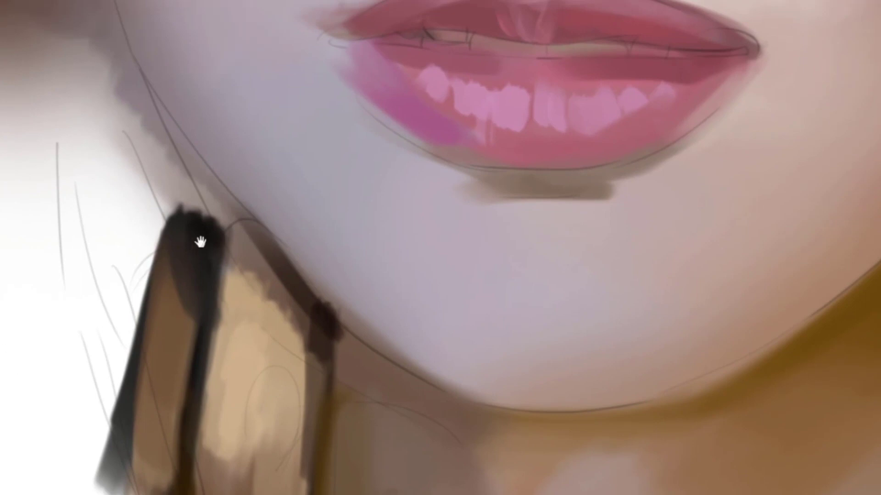
left_click_drag(644, 201, 566, 233)
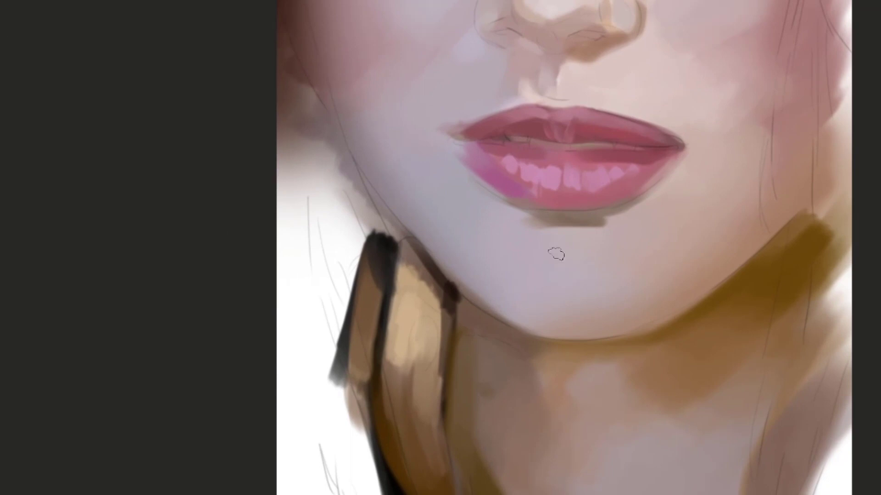
Paint a pale pinkish-white highlight patch at the centre of the chin below the lower lip
left_click_drag(598, 252, 600, 211)
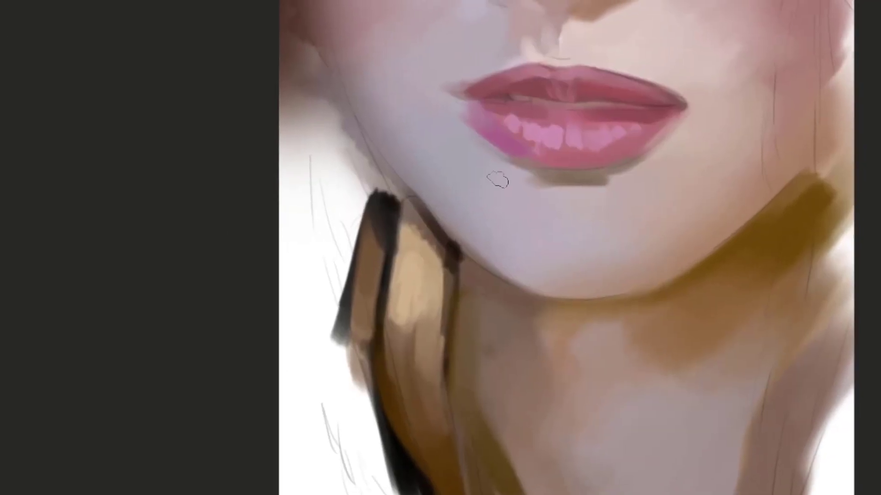
mouse_move(559, 245)
left_mouse_down()
mouse_move(528, 235)
mouse_move(537, 204)
left_mouse_up()
key("ctrl+z")
mouse_move(523, 238)
left_mouse_down()
mouse_move(546, 226)
mouse_move(538, 242)
mouse_move(581, 206)
mouse_move(598, 209)
left_mouse_up()
left_click(583, 222, "alt")
left_click(568, 222, "alt")
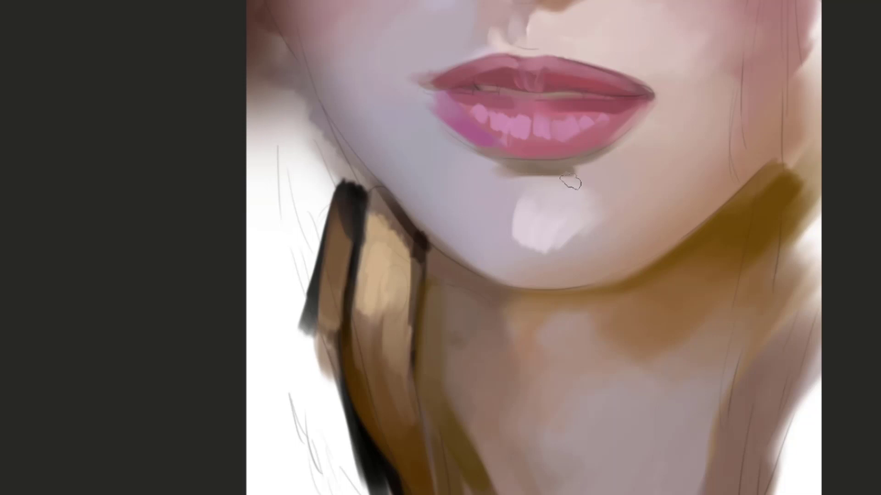
Extend the chin highlight toward the lit side of the face and blend it with sampled pale skin tones
left_click_drag(548, 199, 603, 205)
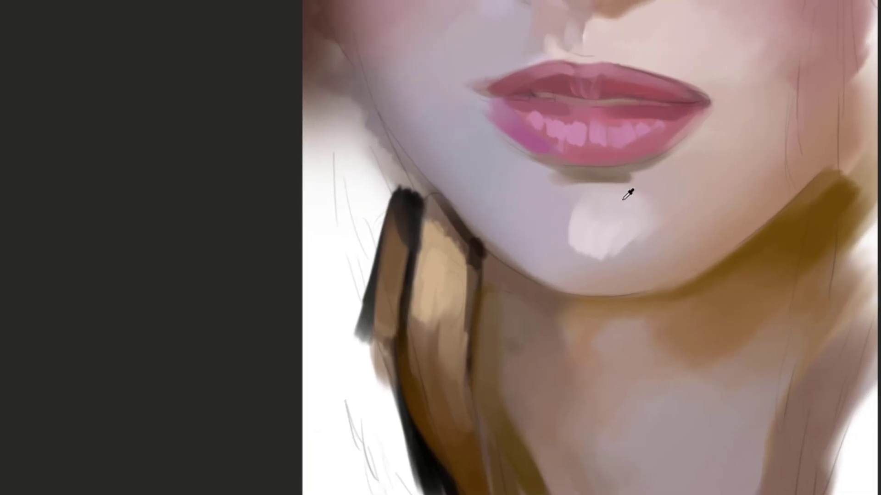
left_click_drag(650, 200, 577, 197)
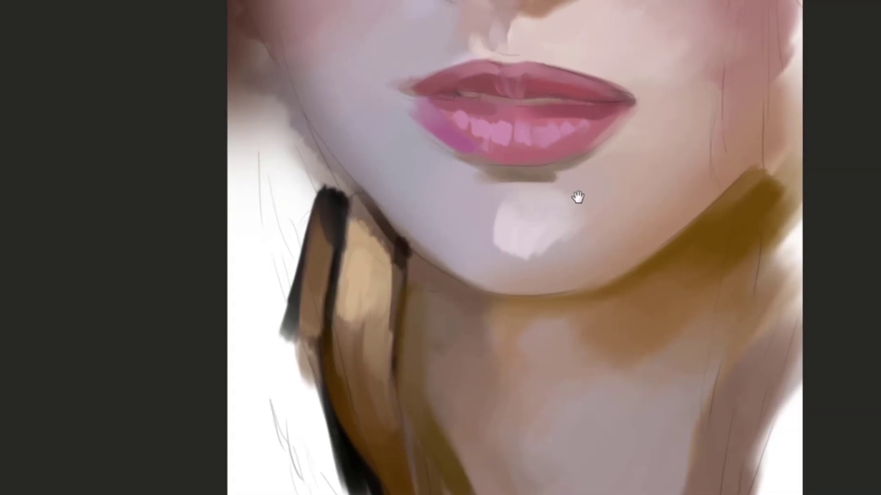
mouse_move(532, 249)
left_mouse_down()
mouse_move(602, 222)
mouse_move(613, 205)
mouse_move(594, 199)
left_mouse_up()
left_click(581, 214, "alt")
left_click(597, 198, "alt")
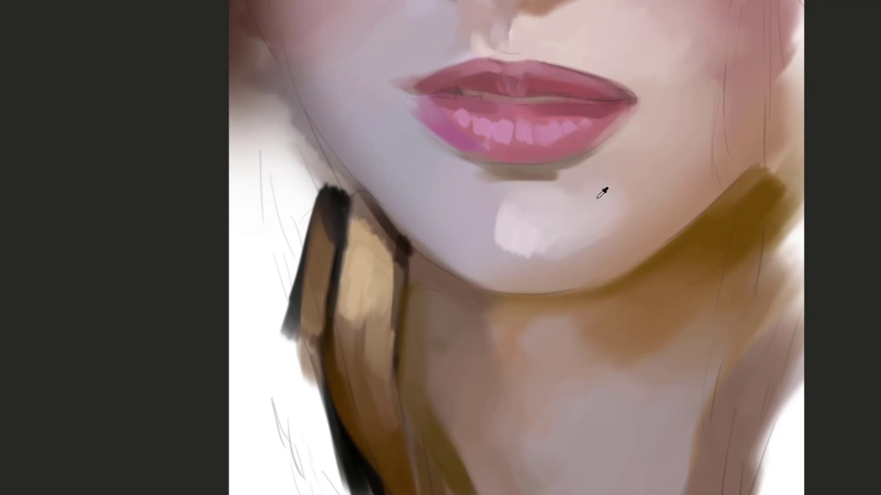
Lighten the skin below the lit mouth corner with pale pink and clean up the lower lip's edge there
left_click_drag(642, 145, 639, 169)
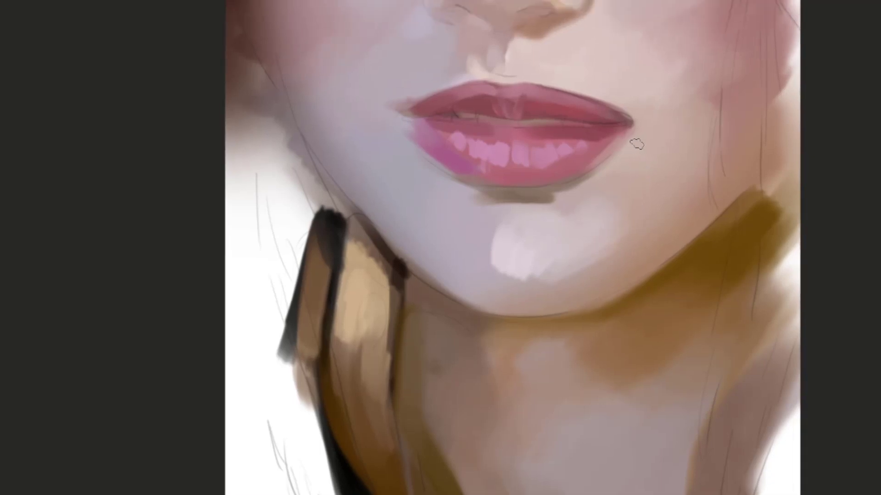
key("ctrl")
left_click_drag(629, 143, 603, 171)
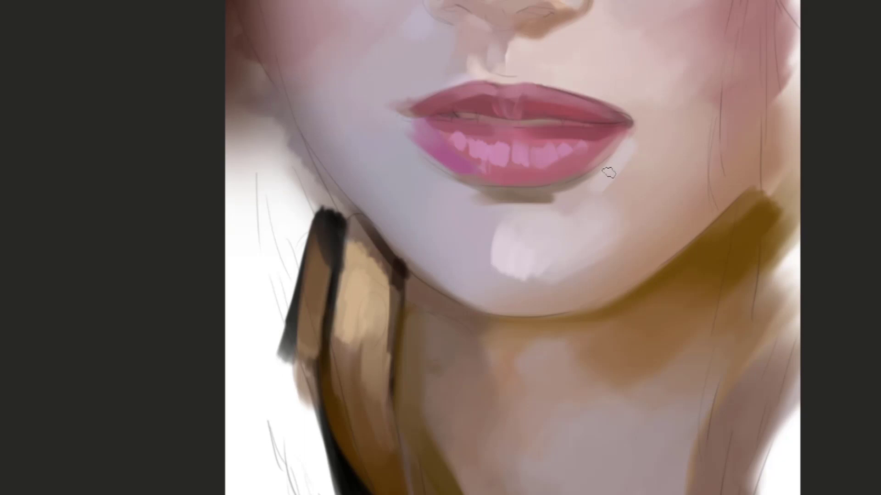
left_click(657, 169, "alt")
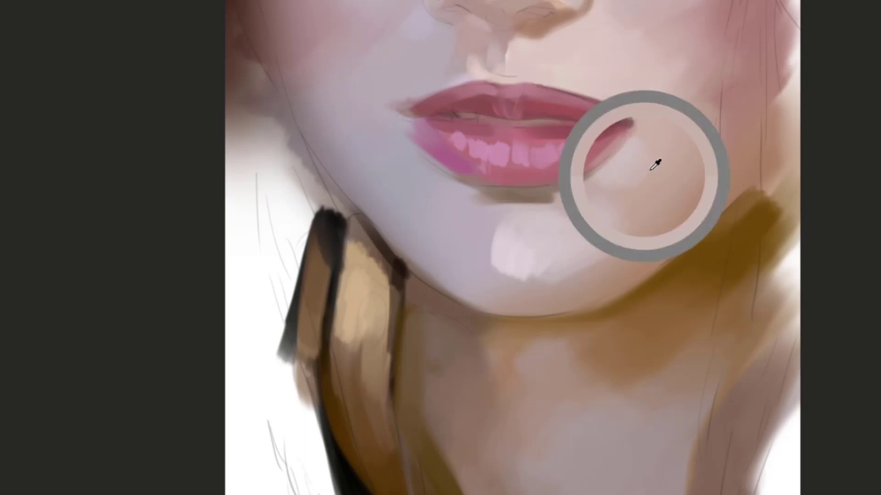
mouse_move(584, 227)
left_mouse_down()
mouse_move(690, 185)
mouse_move(678, 178)
left_mouse_up()
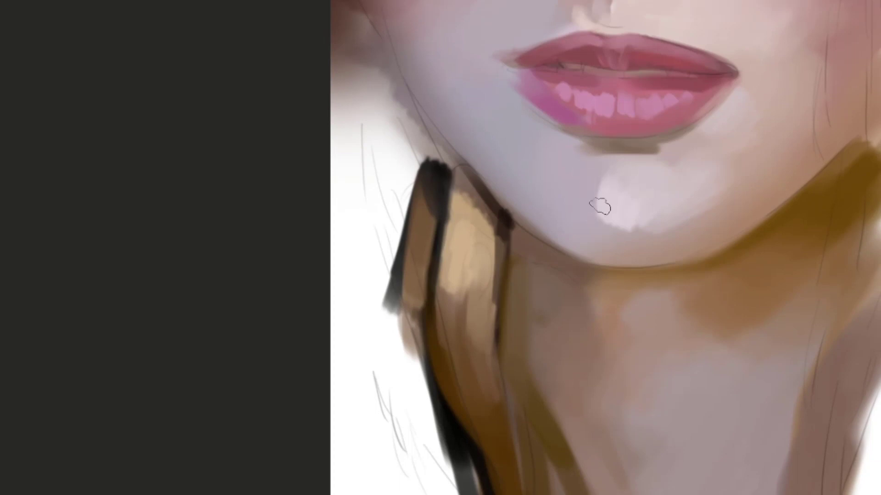
Spread a soft pale pink patch from the chin highlight across the shadowed side of the chin
mouse_move(601, 205)
left_mouse_down()
mouse_move(603, 190)
mouse_move(552, 171)
left_mouse_up()
left_click(580, 191, "alt")
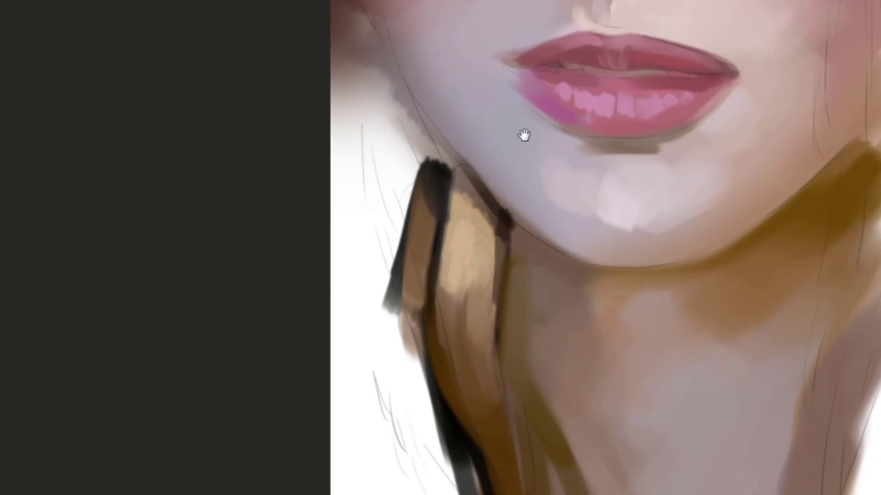
left_click_drag(523, 135, 565, 172)
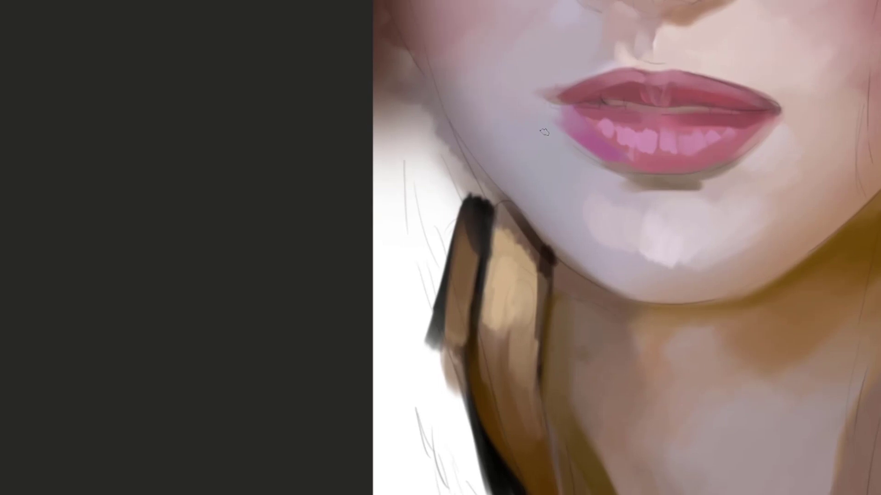
Lighten the skin around the shadowed mouth corner with pale tones and tidy the lower lip's outline beside it
left_click_drag(543, 132, 525, 158)
mouse_move(536, 130)
left_mouse_down()
mouse_move(546, 195)
mouse_move(558, 178)
left_mouse_up()
left_click(561, 217, "alt")
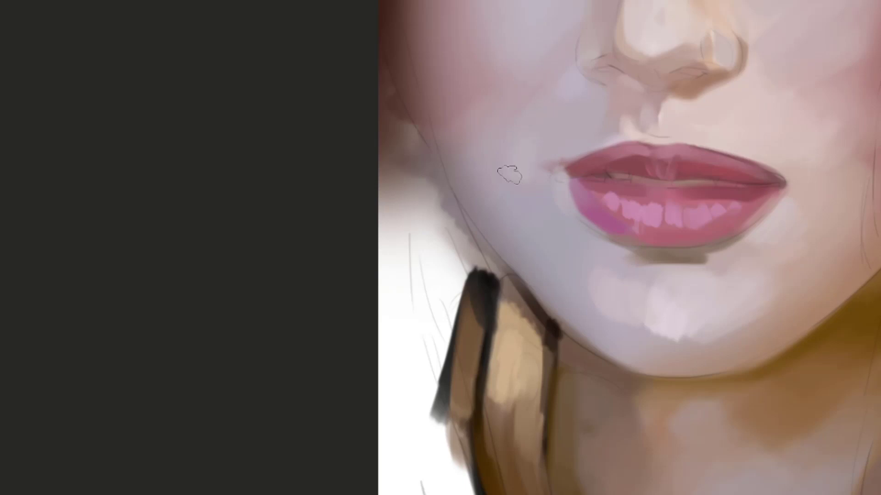
left_click(529, 153, "alt")
left_click_drag(578, 152, 524, 170)
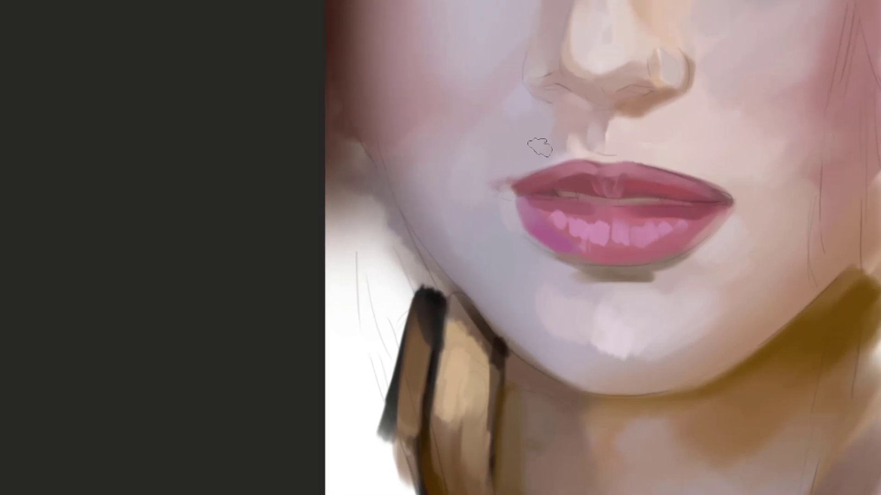
Brush a thin pale highlight onto the skin just above the cupid's bow
left_click_drag(566, 145, 590, 166)
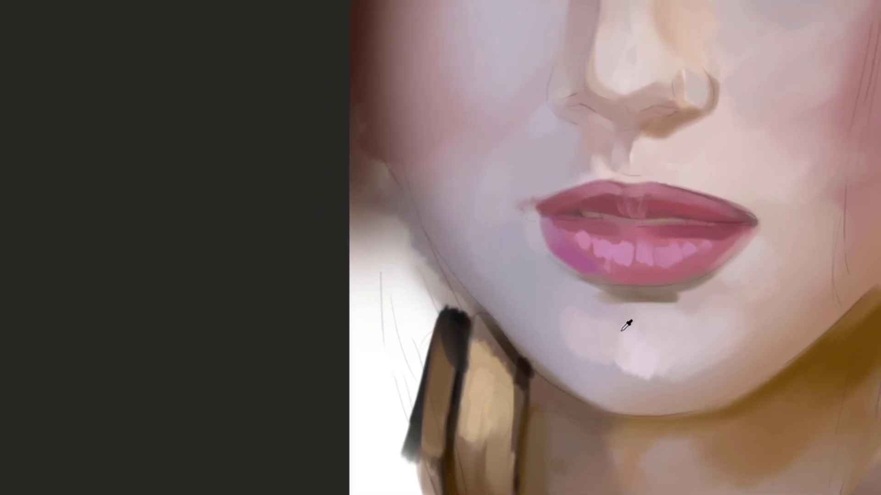
left_click_drag(637, 354, 601, 236)
left_click_drag(638, 278, 618, 226)
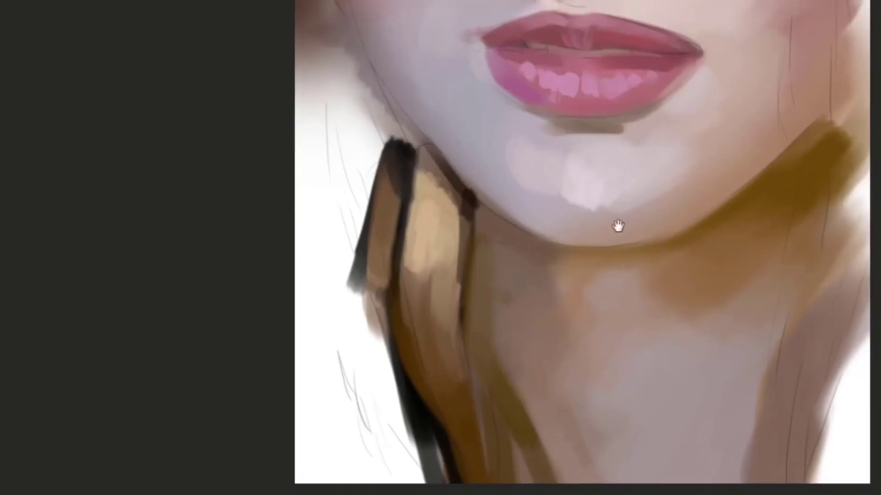
left_click(611, 294, "alt")
scroll(614, 262, "up", 10)
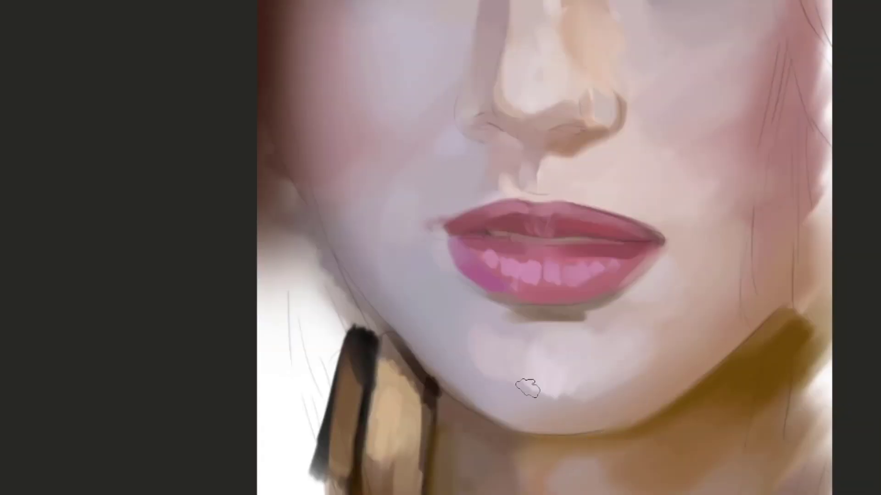
scroll(615, 269, "up", 7)
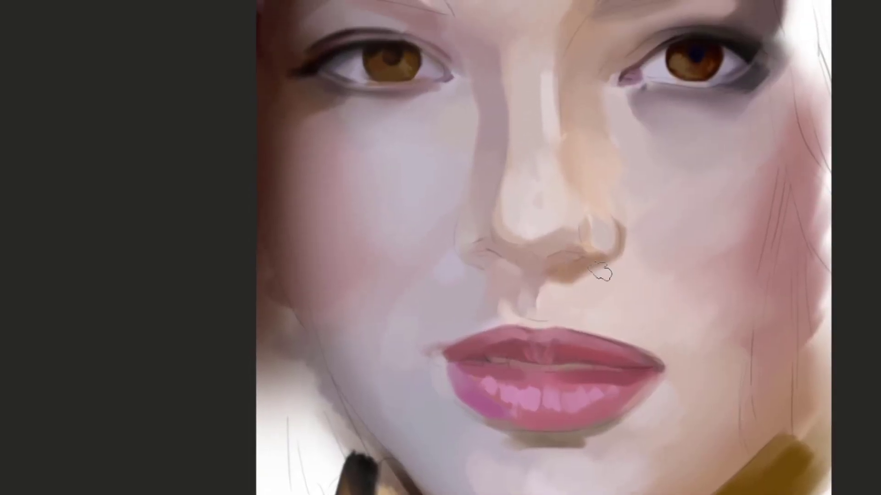
scroll(600, 271, "down", 1)
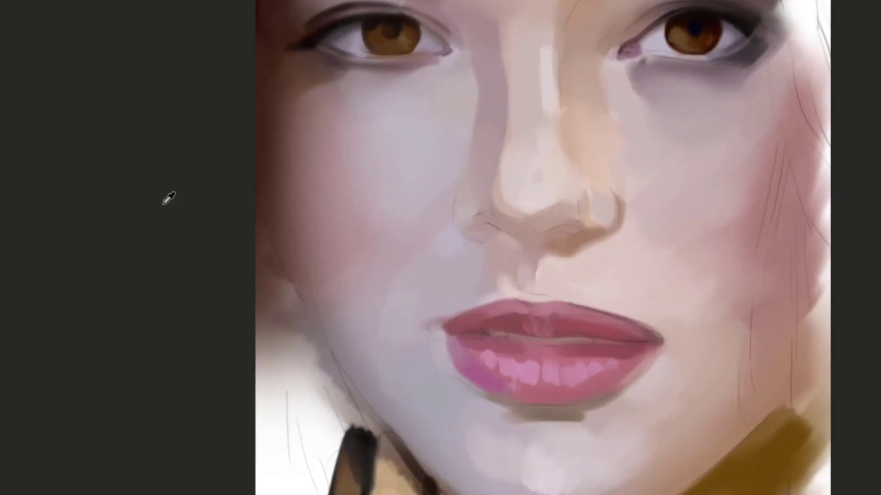
scroll(597, 281, "down", 2)
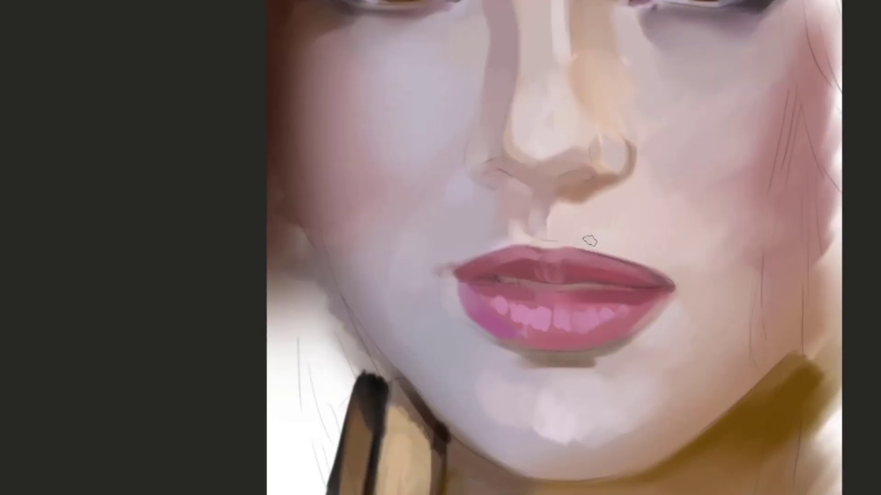
left_click_drag(575, 253, 597, 246)
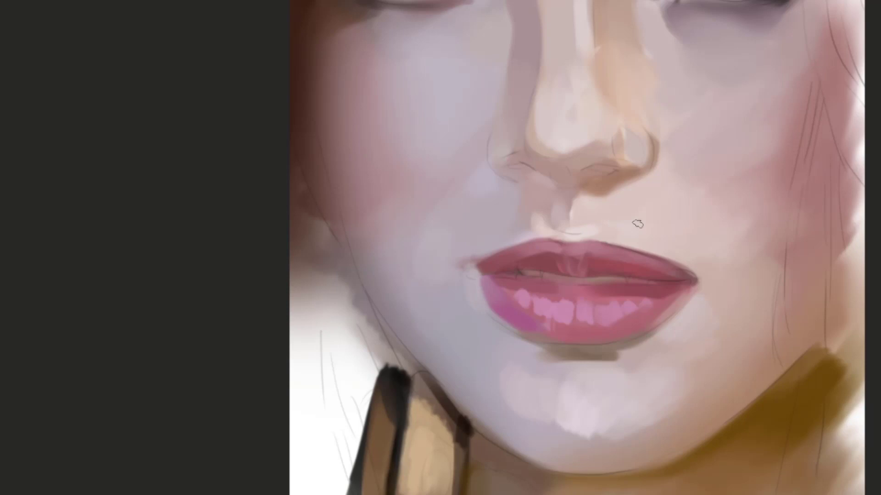
Paint a pale vertical highlight on the tip of the nose, undoing the first attempt
scroll(637, 224, "up", 5)
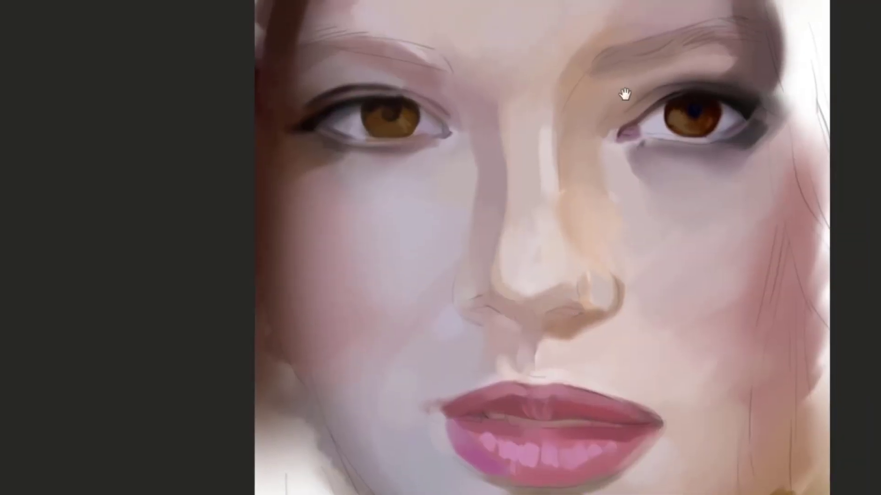
left_click_drag(558, 230, 529, 243)
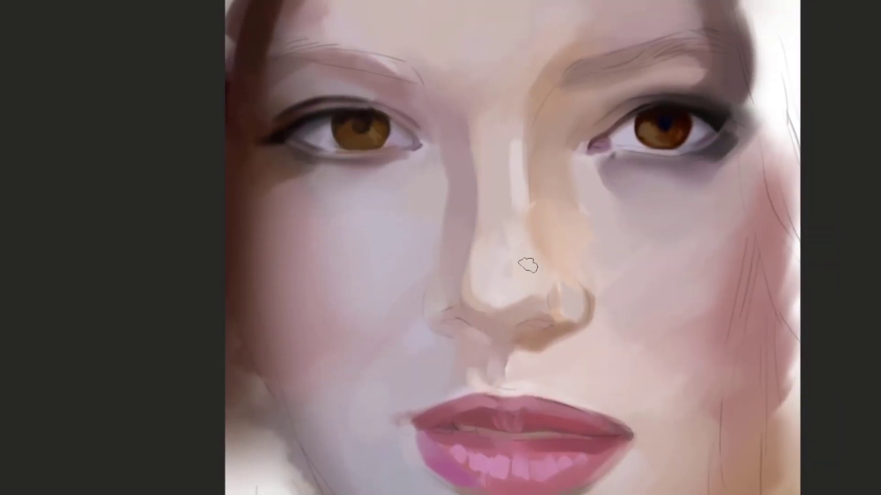
key("ctrl+z")
left_click_drag(497, 178, 568, 169)
left_click_drag(631, 122, 608, 123)
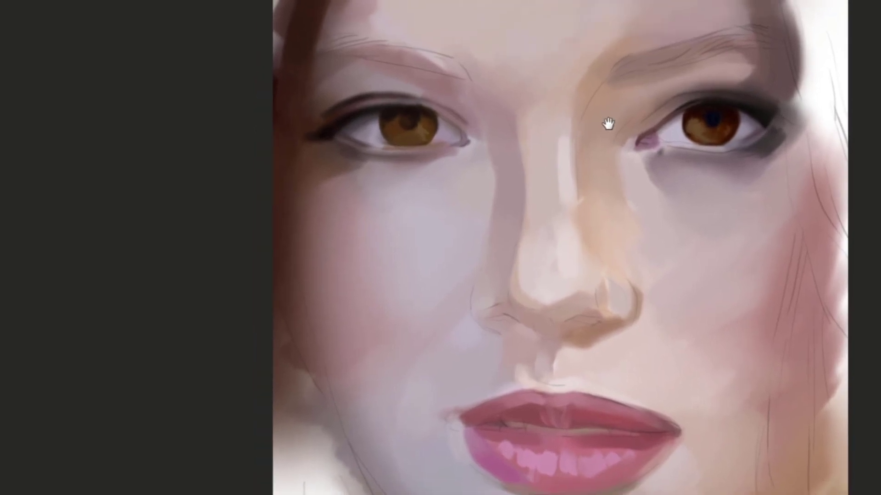
left_click_drag(641, 98, 615, 120)
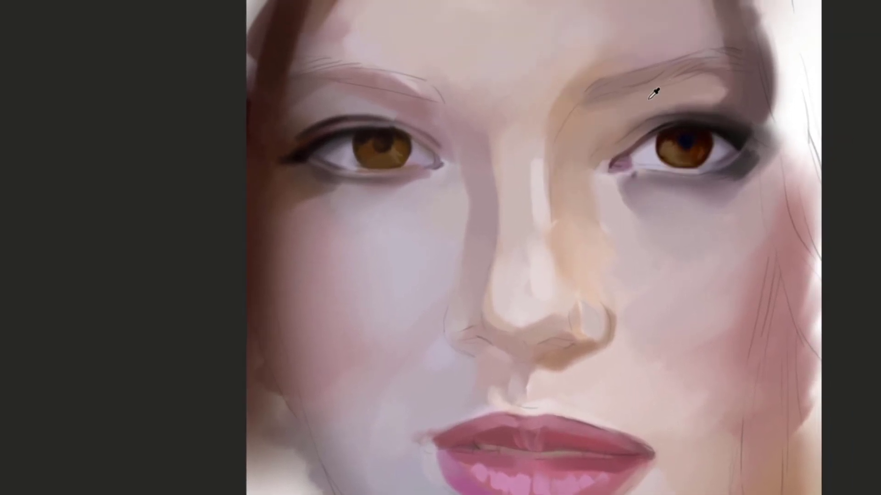
Examine the forehead, eyes and overall face, then compare the lips and chin at close range
left_click(655, 78, "alt")
scroll(564, 138, "up", 2)
scroll(564, 138, "up", 1)
scroll(597, 136, "left", 5)
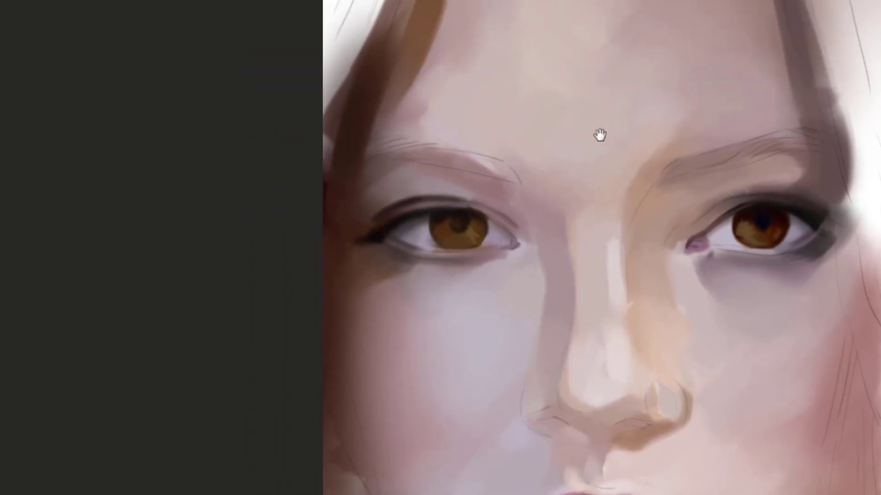
left_click_drag(581, 120, 480, 186)
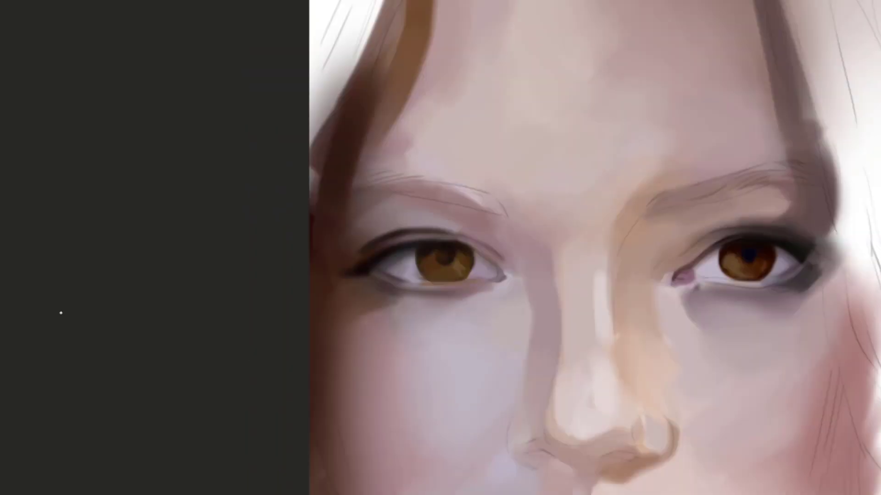
left_click_drag(597, 201, 572, 218)
left_click_drag(589, 253, 588, 133)
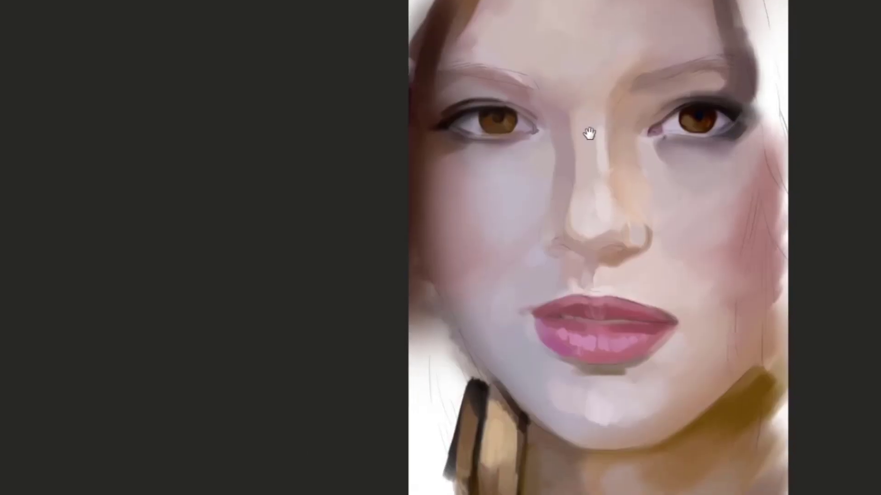
left_click_drag(635, 338, 686, 279)
left_click_drag(641, 313, 652, 183)
left_click_drag(582, 208, 573, 182)
scroll(580, 169, "down", 2)
scroll(576, 191, "up", 2)
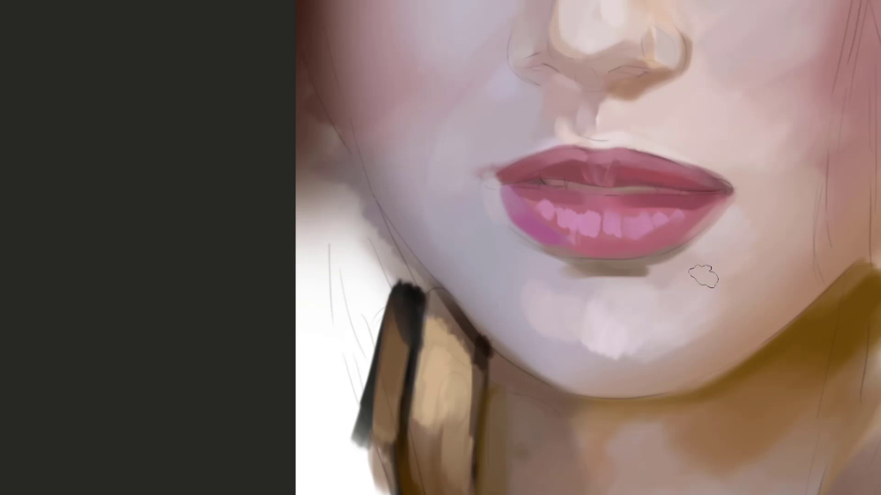
Soften the bright chin highlight into the surrounding pale skin
left_click_drag(612, 337, 634, 263)
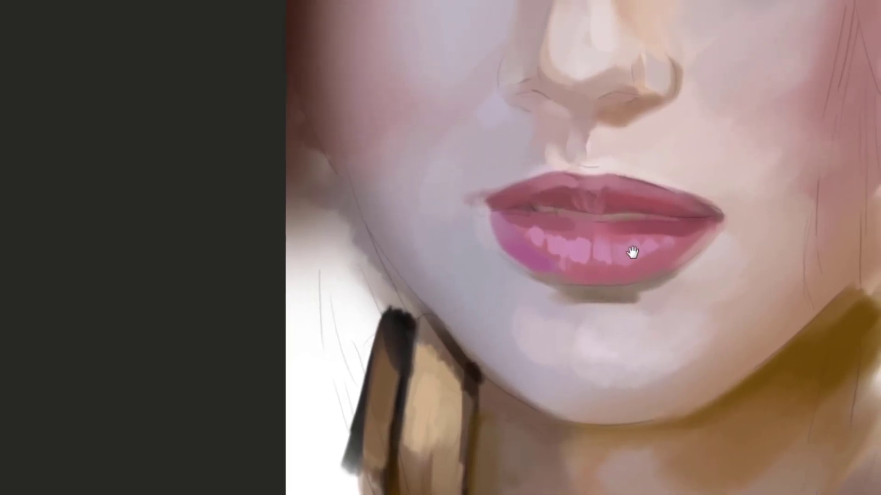
left_click(527, 320)
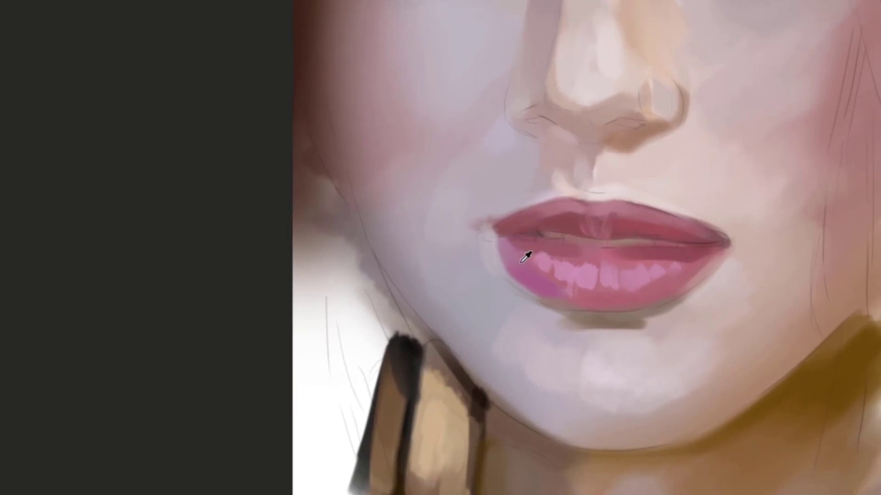
Extend the shadowed mouth corner with dusty rose, trim it with skin tones, and lighten the adjoining end of the lower lip
mouse_move(516, 257)
left_mouse_down()
mouse_move(534, 263)
mouse_move(592, 244)
left_mouse_up()
left_click_drag(551, 204, 528, 220)
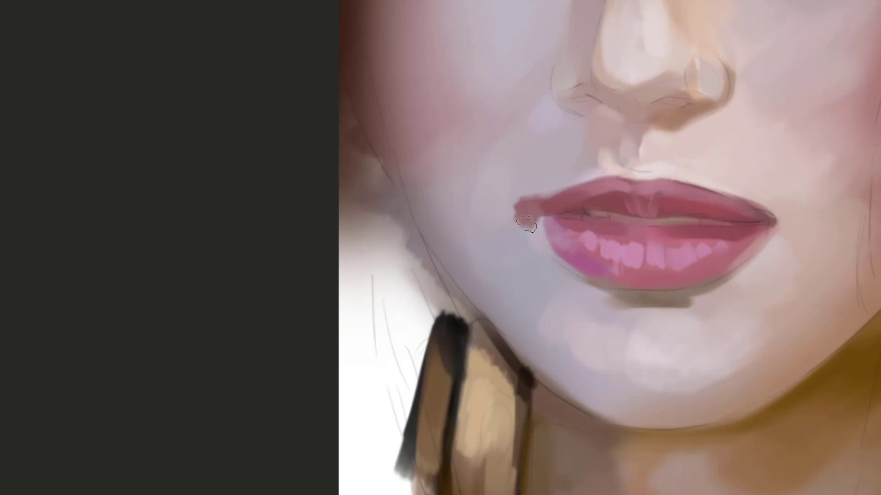
left_click(526, 231, "alt")
mouse_move(529, 209)
left_mouse_down()
mouse_move(522, 228)
mouse_move(530, 211)
left_mouse_up()
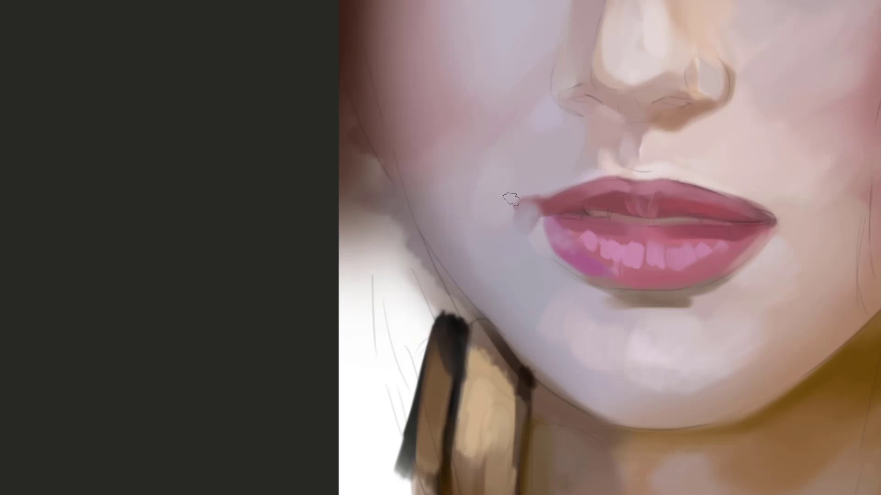
left_click_drag(557, 185, 522, 205)
left_click(544, 183, "alt")
left_click_drag(667, 210, 611, 201)
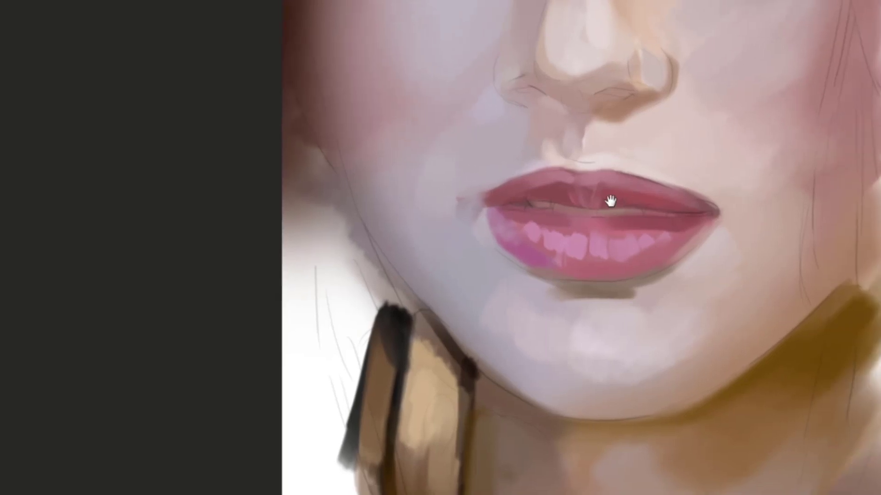
Blend the shadowed mouth corner with greyish mauve and draw a thin dark mauve crease outward from it
left_click(489, 228, "alt")
left_click_drag(516, 197, 490, 201)
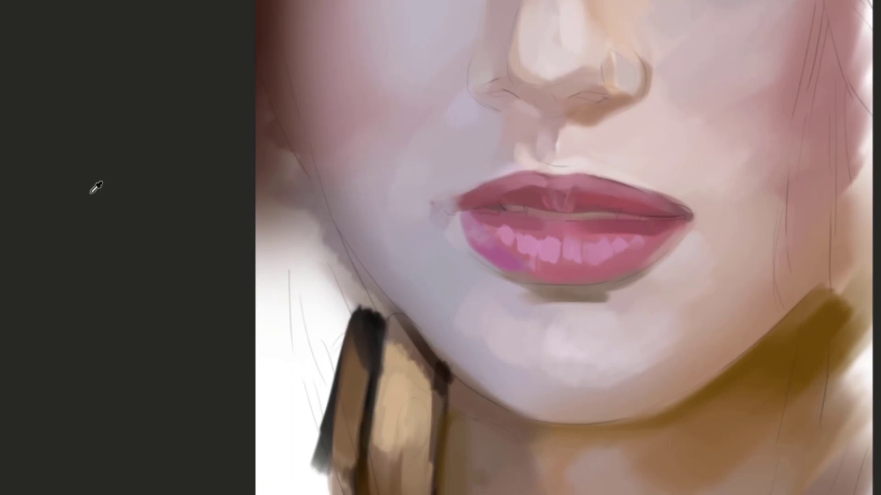
left_click_drag(91, 194, 154, 190)
left_click_drag(480, 200, 532, 206)
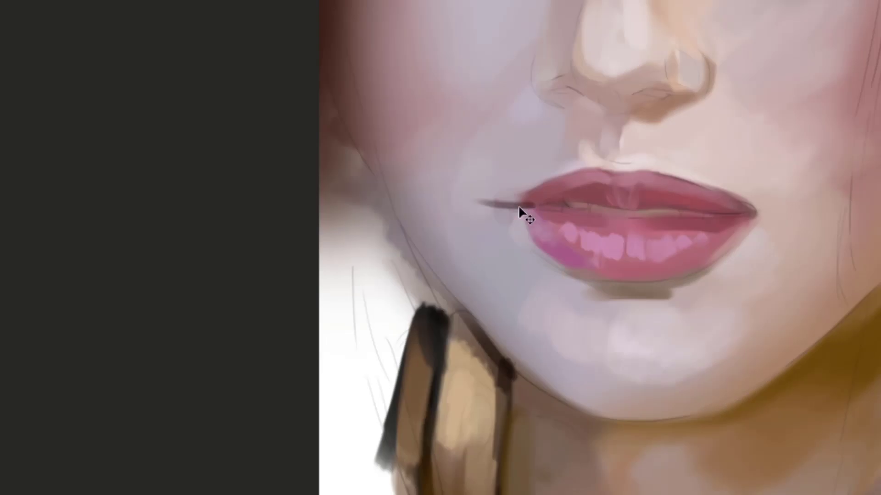
Replace the thin crease extending outward from the shadowed mouth corner with a shorter, softer dark mauve stroke
key("ctrl+z")
mouse_move(471, 196)
left_mouse_down()
mouse_move(548, 204)
mouse_move(494, 204)
left_mouse_up()
key("ctrl+z")
left_click_drag(562, 209, 506, 201)
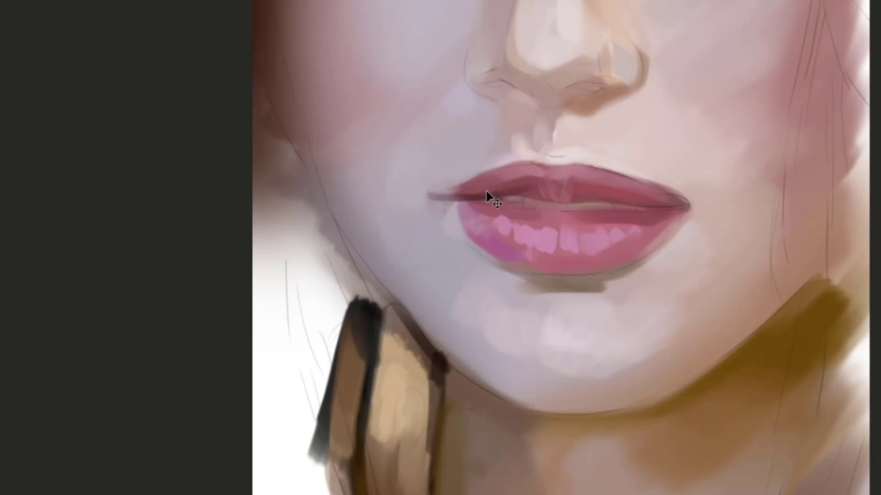
Darken the mouth corner on the lit side of the face with a small deep maroon accent
mouse_move(666, 209)
left_mouse_down()
mouse_move(583, 214)
mouse_move(608, 209)
mouse_move(579, 212)
mouse_move(556, 183)
left_mouse_up()
left_click(607, 199, "alt")
key("ctrl+z")
left_click_drag(602, 201, 539, 173)
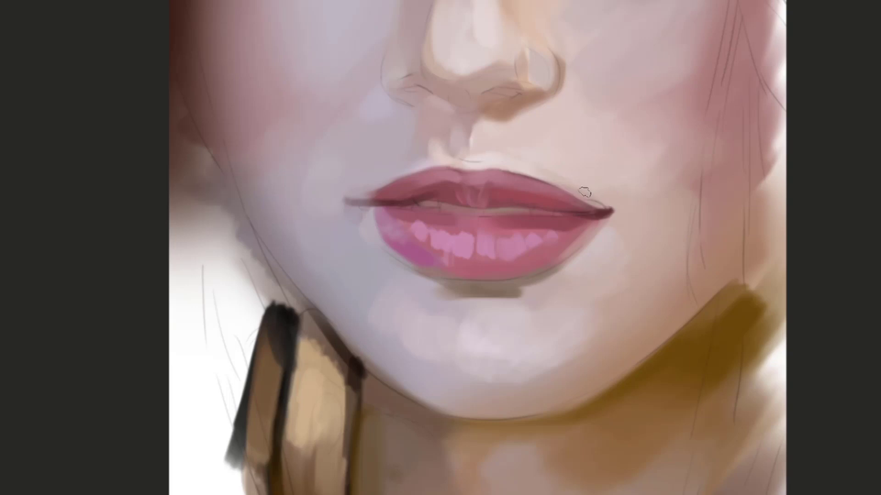
key("ctrl+z")
mouse_move(596, 200)
left_mouse_down()
mouse_move(530, 174)
mouse_move(621, 187)
mouse_move(584, 228)
mouse_move(562, 230)
mouse_move(571, 132)
left_mouse_up()
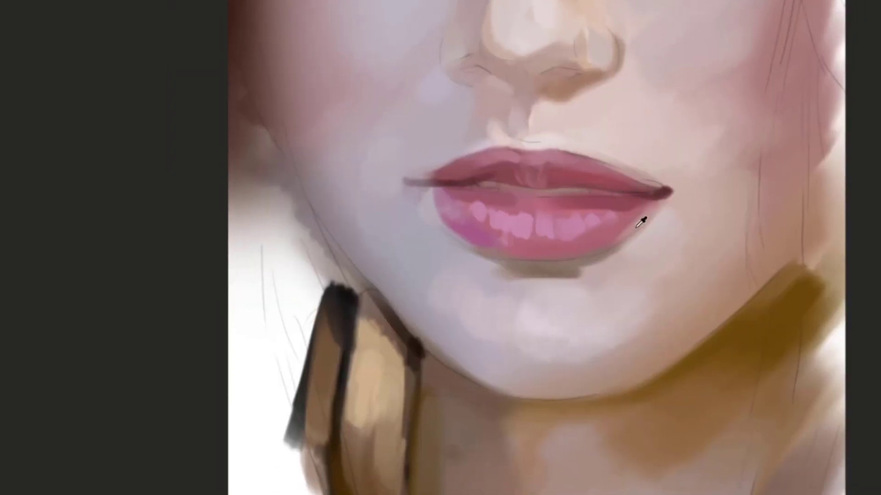
Refine the outer edges of the lower lip near both mouth corners with sampled pink and skin tones
mouse_move(592, 234)
left_mouse_down()
mouse_move(658, 198)
mouse_move(658, 213)
left_mouse_up()
mouse_move(603, 206)
left_mouse_down()
mouse_move(567, 236)
mouse_move(631, 236)
left_mouse_up()
left_click(570, 153)
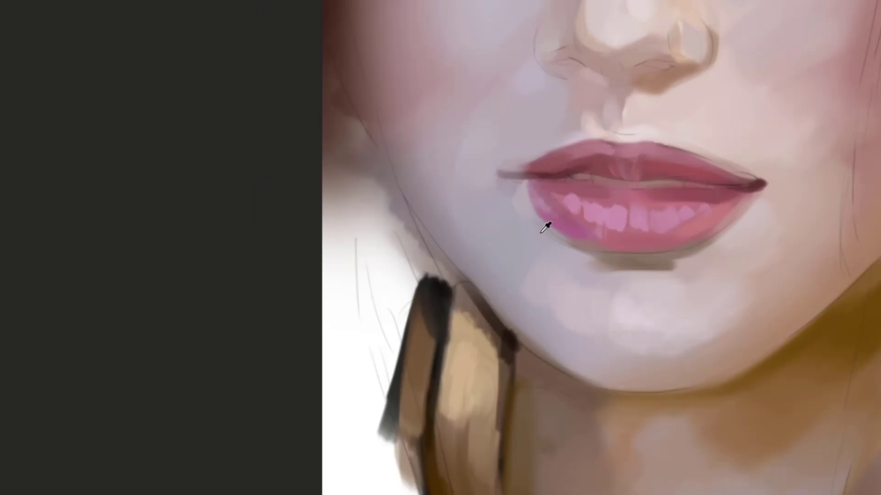
left_click_drag(581, 172, 532, 181)
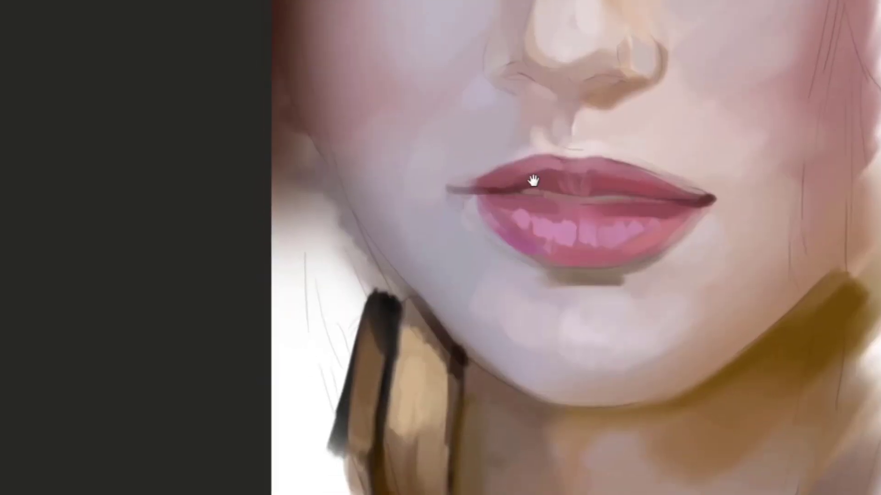
Paint a lavender rim along the lower eyelid beneath the iris of the eye with the heavy dark shadow
mouse_move(591, 115)
left_mouse_down()
mouse_move(575, 247)
mouse_move(619, 118)
mouse_move(535, 196)
mouse_move(538, 232)
left_mouse_up()
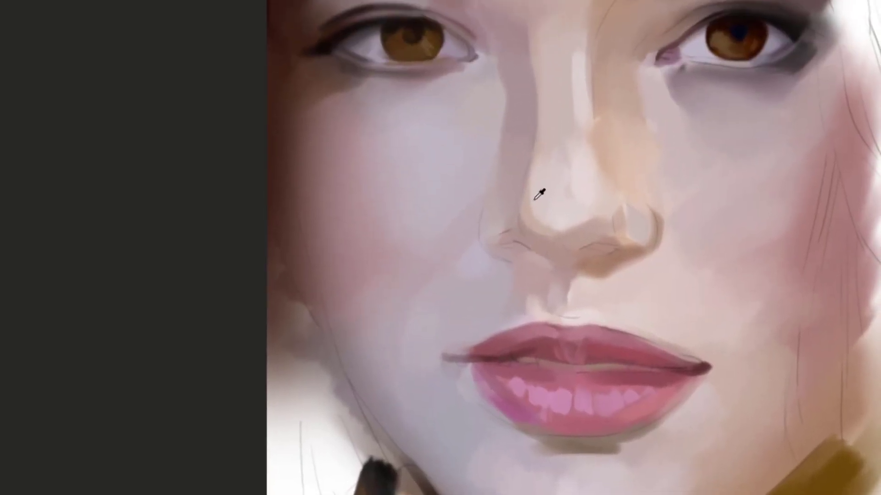
left_click_drag(629, 184, 422, 204)
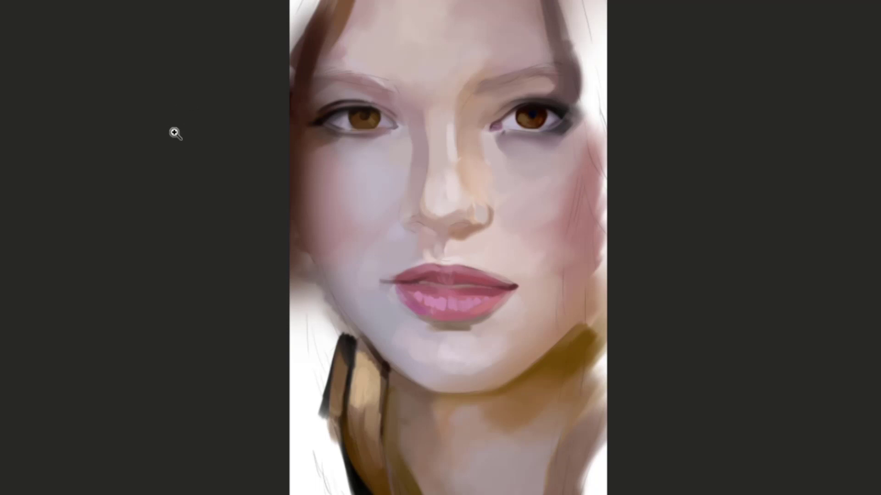
left_click_drag(470, 115, 522, 207)
left_click_drag(560, 177, 523, 195)
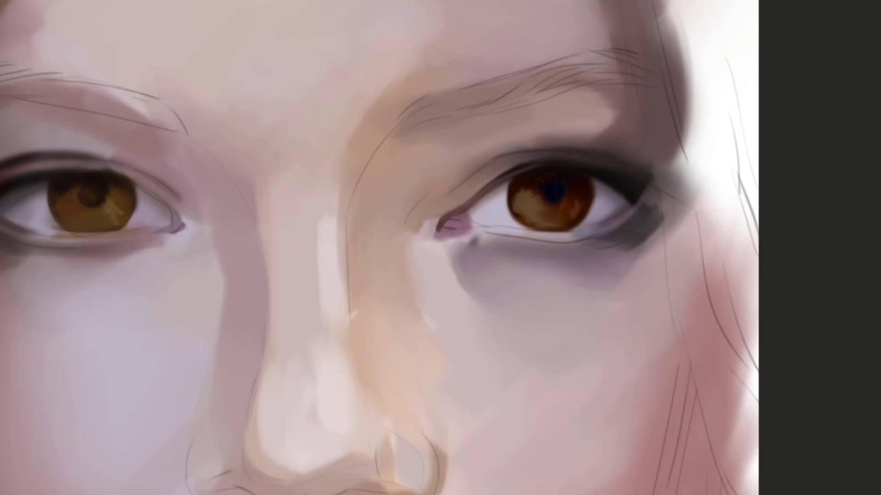
left_click_drag(581, 246, 607, 240)
mouse_move(561, 270)
left_mouse_down()
mouse_move(592, 221)
mouse_move(644, 206)
left_mouse_up()
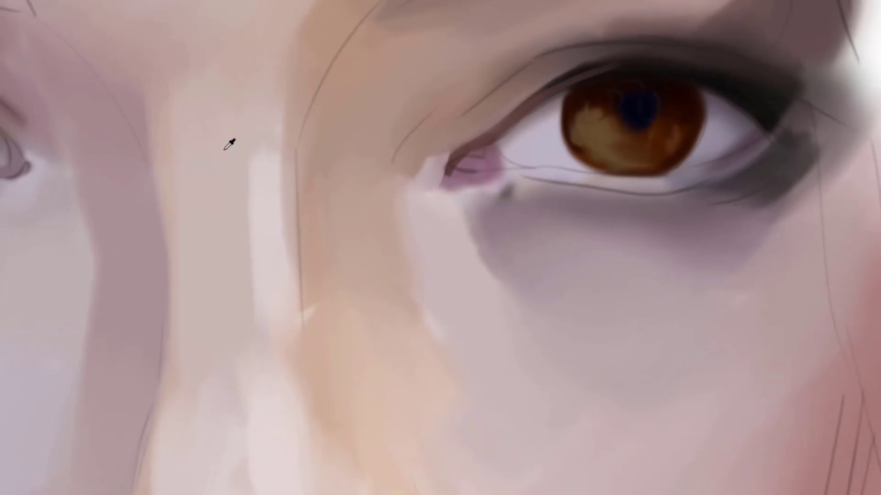
left_click_drag(740, 153, 754, 132)
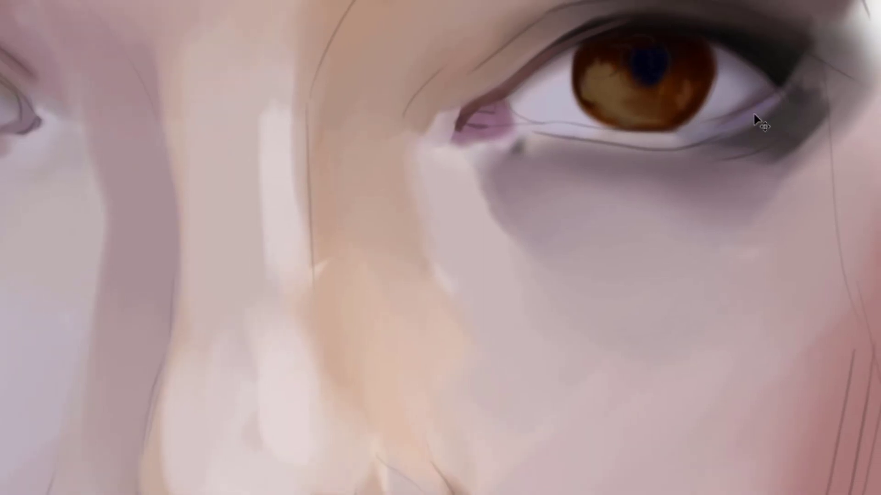
left_click_drag(753, 124, 717, 133)
mouse_move(774, 83)
left_mouse_down()
mouse_move(704, 122)
mouse_move(657, 131)
mouse_move(687, 102)
mouse_move(554, 104)
mouse_move(665, 117)
left_mouse_up()
key("ctrl+z")
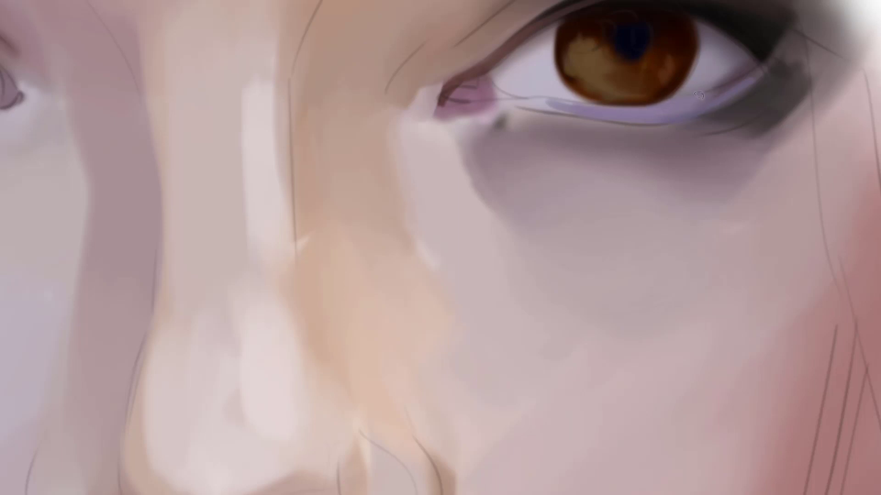
Extend the pale lavender lower-lid rim up to the outer corner of the eye
left_click(738, 78, "alt")
left_click(738, 76, "alt")
mouse_move(717, 87)
left_mouse_down()
mouse_move(686, 98)
mouse_move(719, 88)
mouse_move(696, 111)
left_mouse_up()
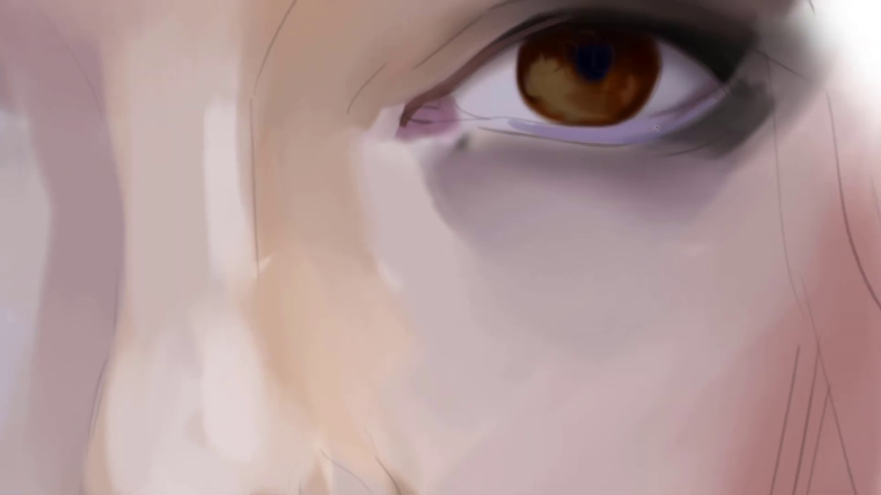
left_click(679, 120, "alt")
left_click_drag(720, 96, 664, 125)
mouse_move(726, 88)
left_mouse_down()
mouse_move(673, 117)
mouse_move(690, 106)
left_mouse_up()
key("ctrl+z")
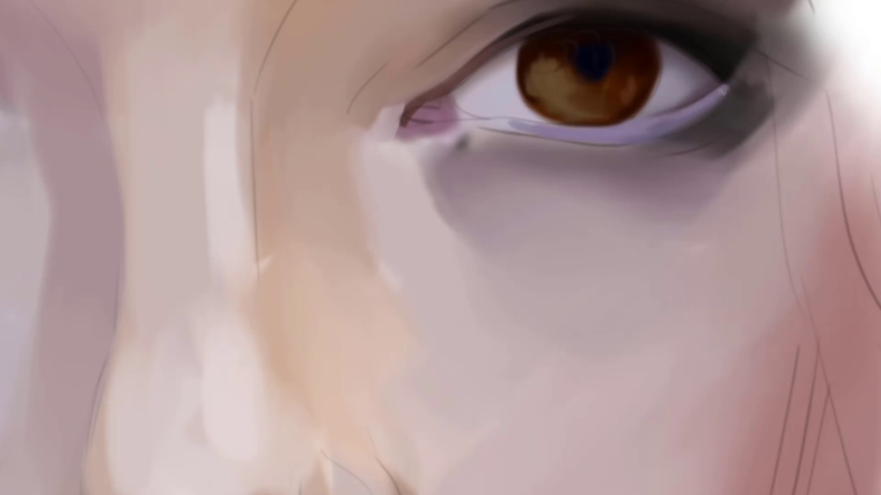
Paint a dark brown shadow below the outer end of the lower lid and a dark spot at the outer corner
key("alt")
left_click_drag(740, 97, 681, 134)
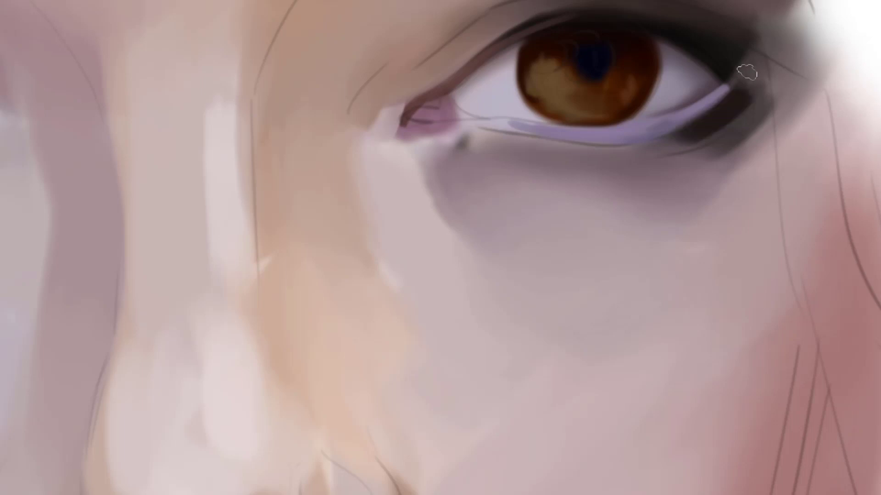
left_click_drag(747, 74, 743, 112)
key("alt")
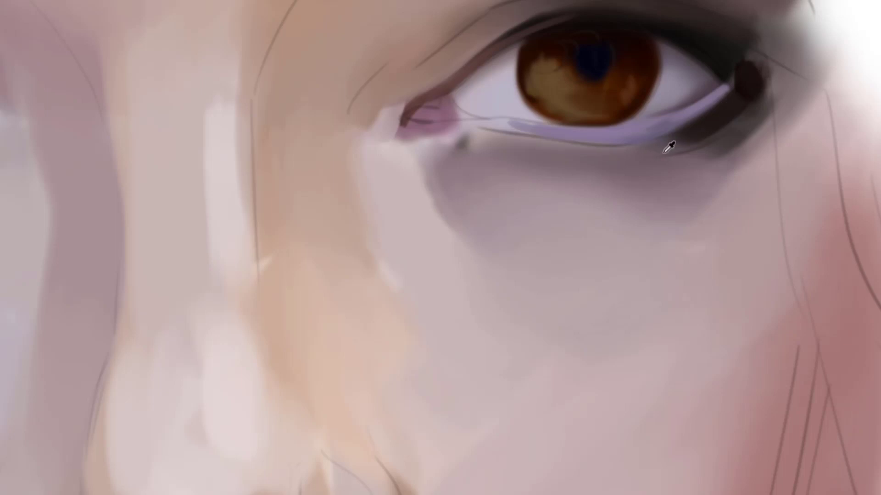
Soften the dark shadow under the outer lower lid into the surrounding skin with greyish mauve
left_click_drag(637, 158, 707, 137)
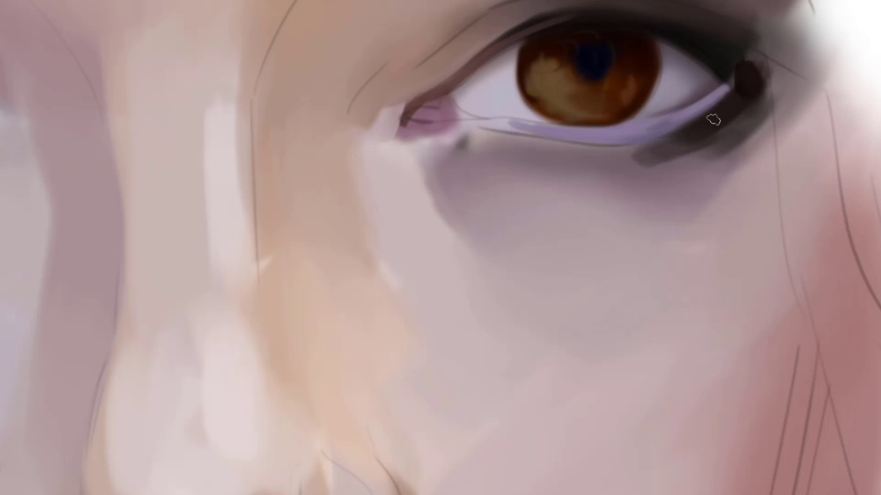
left_click(637, 151, "alt")
mouse_move(637, 155)
left_mouse_down()
mouse_move(746, 112)
mouse_move(739, 118)
left_mouse_up()
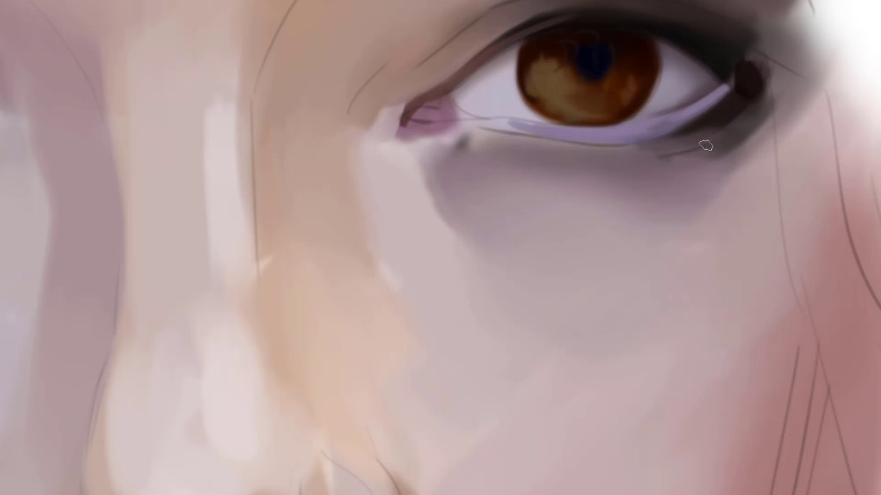
left_click_drag(706, 146, 626, 161)
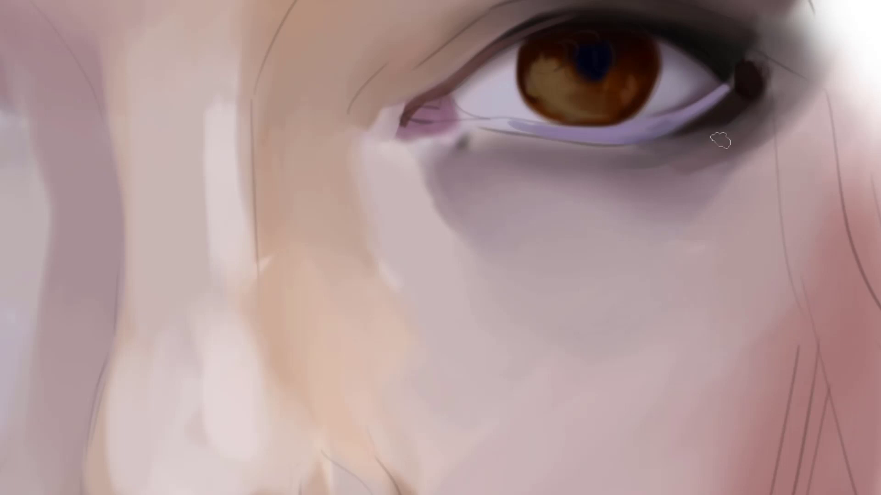
left_click_drag(720, 140, 780, 148)
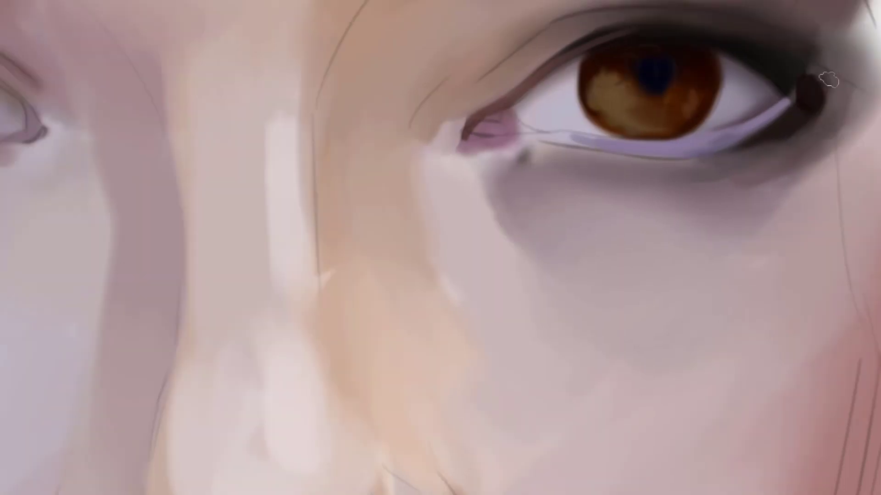
Cover the small dark spot under the inner eye corner with dusty pink strokes along the lower lid
left_click_drag(704, 108, 663, 132)
left_click_drag(616, 171, 692, 103)
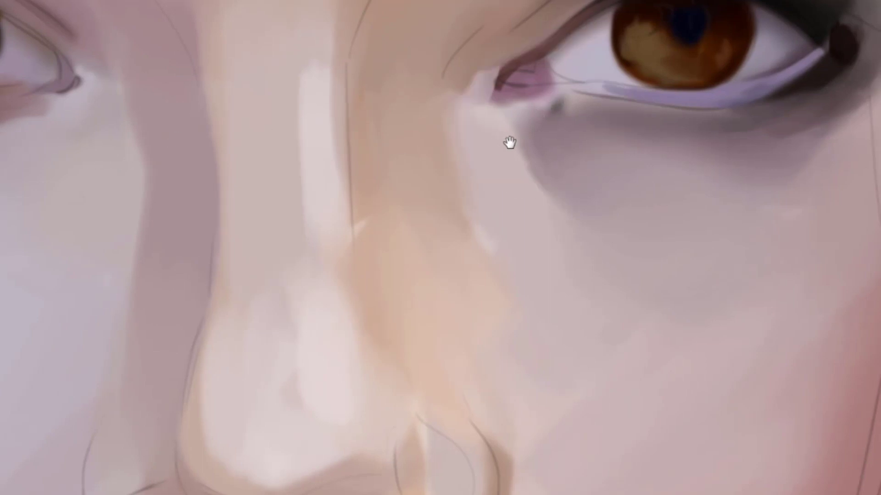
left_click_drag(510, 142, 484, 120)
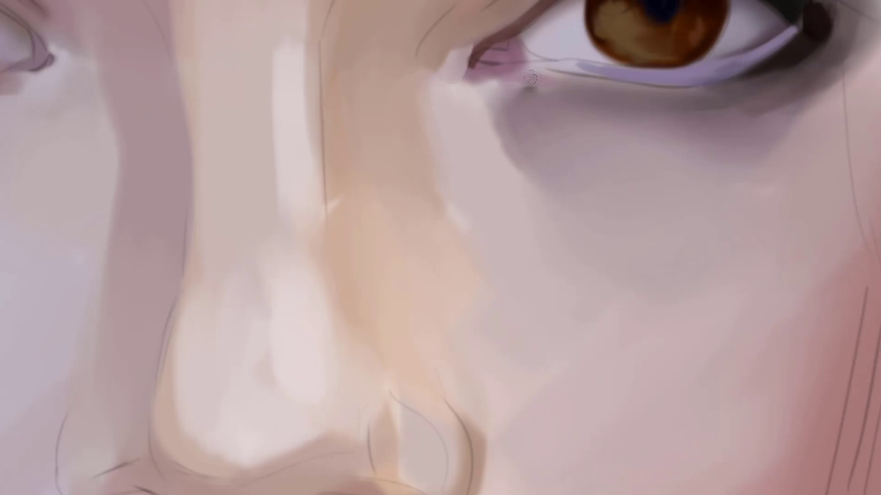
mouse_move(498, 74)
left_mouse_down()
mouse_move(596, 98)
mouse_move(495, 94)
left_mouse_up()
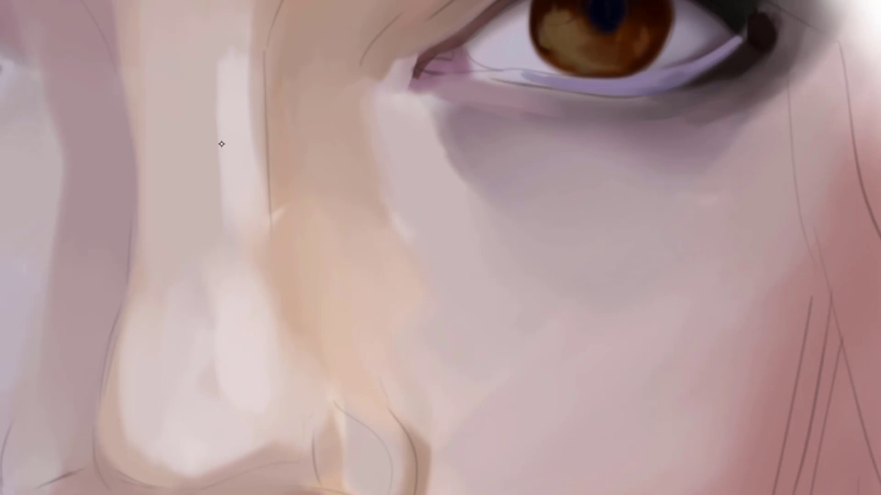
left_click_drag(221, 144, 207, 151)
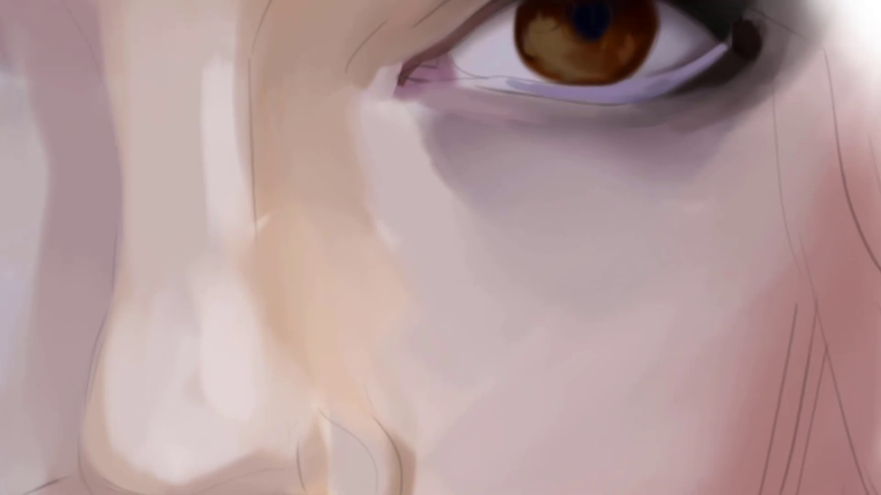
Blend the shadow directly beneath the lower lid with sampled muted mauve tones
left_click(581, 119, "alt")
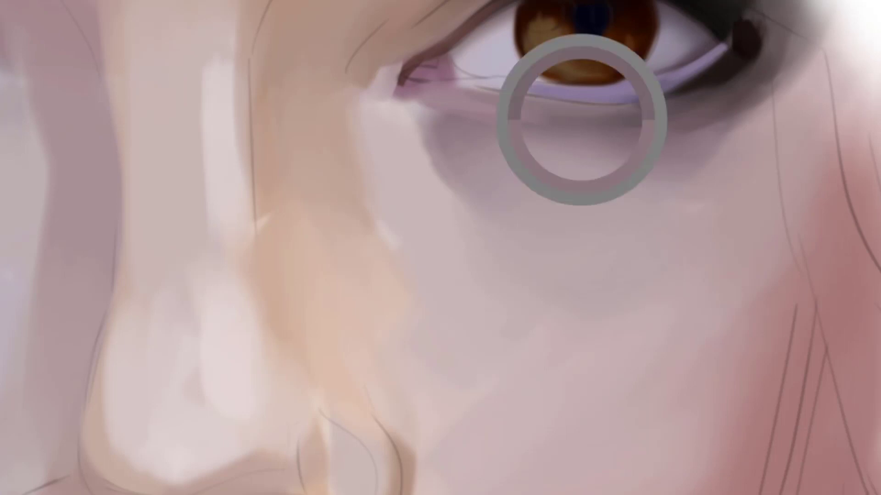
mouse_move(566, 119)
left_mouse_down()
mouse_move(585, 111)
mouse_move(576, 117)
left_mouse_up()
left_click(553, 133, "alt")
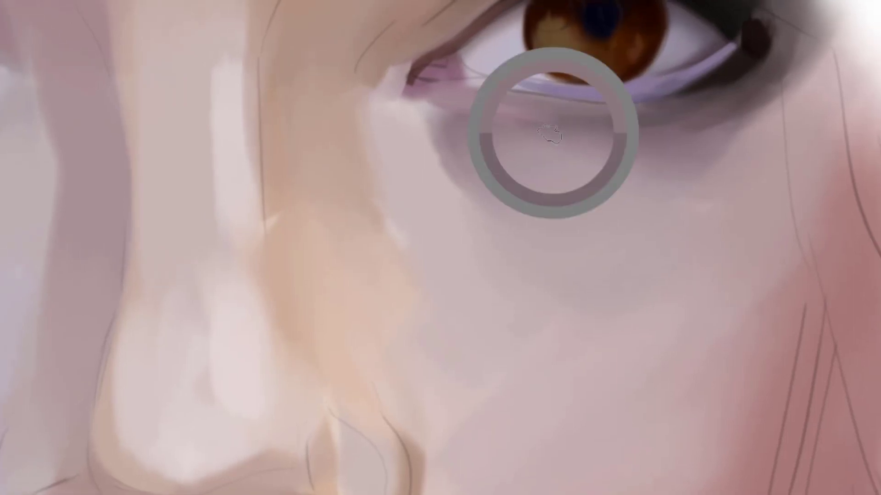
mouse_move(523, 133)
left_mouse_down()
mouse_move(525, 122)
mouse_move(519, 126)
mouse_move(606, 127)
left_mouse_up()
left_click_drag(504, 121, 651, 123)
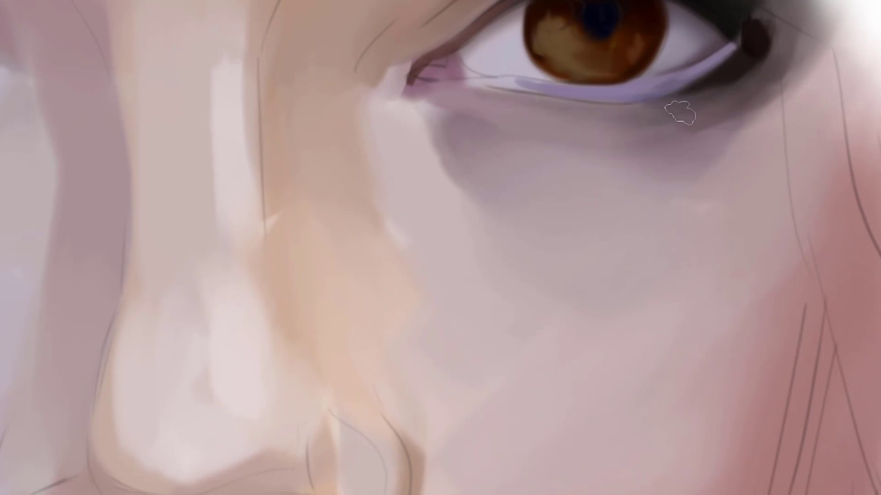
mouse_move(507, 116)
left_mouse_down()
mouse_move(638, 120)
mouse_move(612, 110)
mouse_move(571, 230)
mouse_move(698, 146)
left_mouse_up()
Paint a cool greyish lavender patch over the shadow below the inner corner of the eye
left_click_drag(528, 196, 519, 166)
left_click(102, 195, "alt")
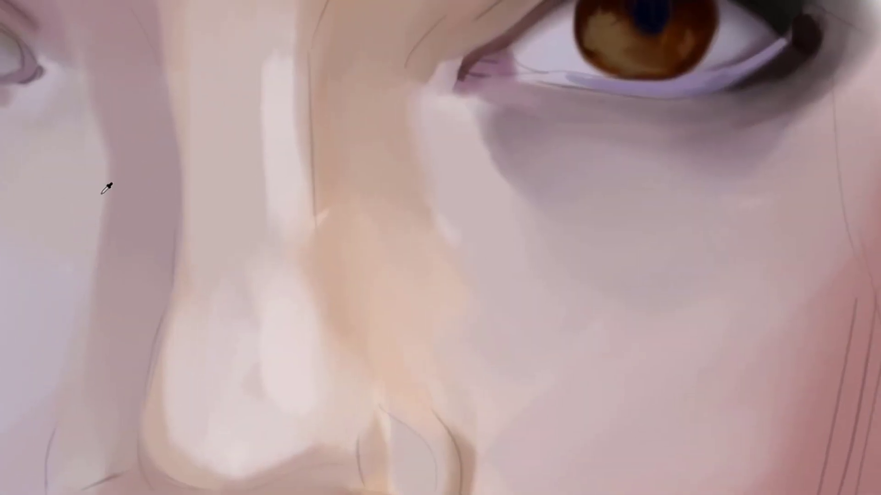
mouse_move(483, 120)
left_mouse_down()
mouse_move(543, 209)
mouse_move(486, 142)
mouse_move(500, 177)
left_mouse_up()
key("ctrl+z")
left_click(509, 155, "alt")
mouse_move(466, 115)
left_mouse_down()
mouse_move(493, 163)
mouse_move(502, 129)
left_mouse_up()
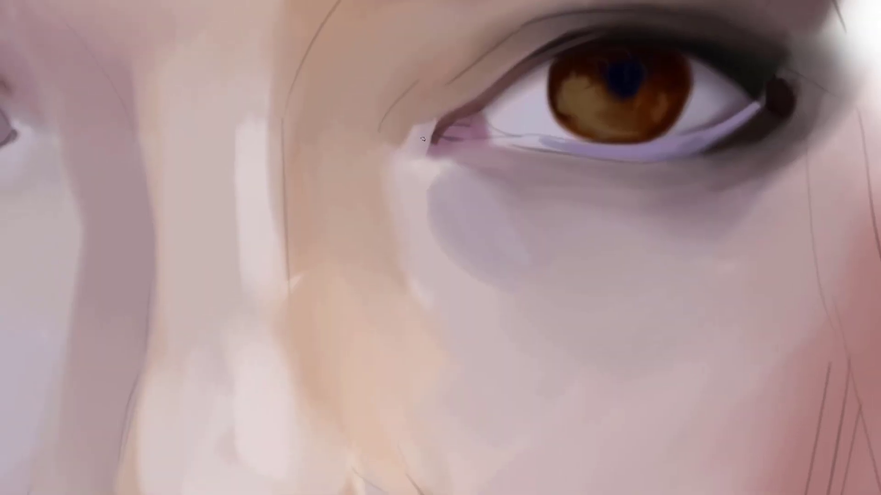
Paint a pale lavender highlight around the inner eye corner and along the start of the upper lid
left_click_drag(422, 133, 428, 112)
left_click_drag(410, 150, 438, 106)
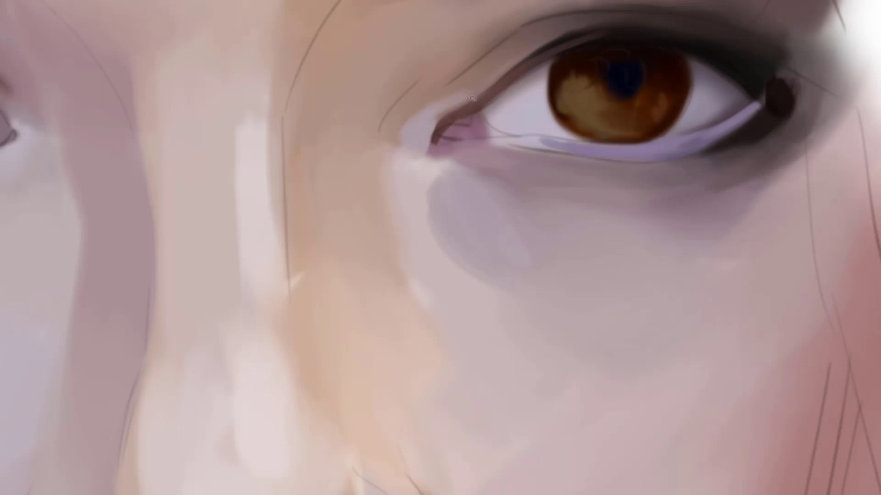
left_click_drag(472, 98, 449, 116)
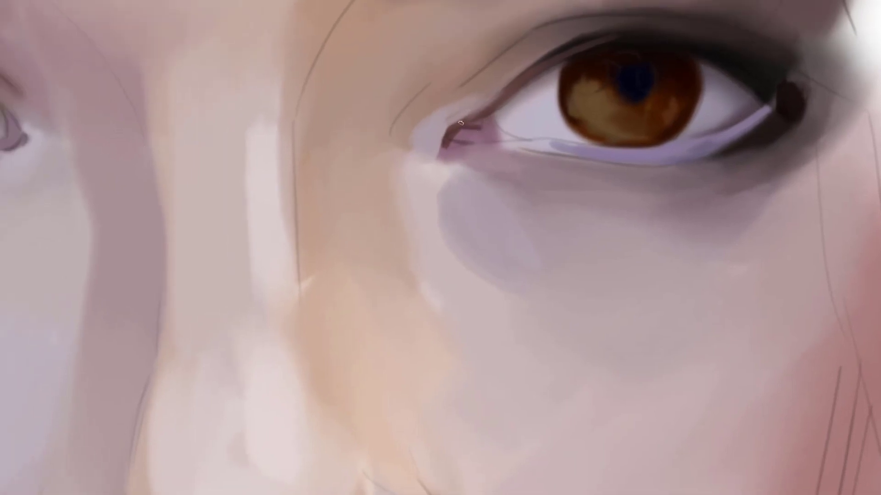
Define the tear duct with dark red accents and a small curved edge against the eye white
left_click_drag(469, 129, 453, 136)
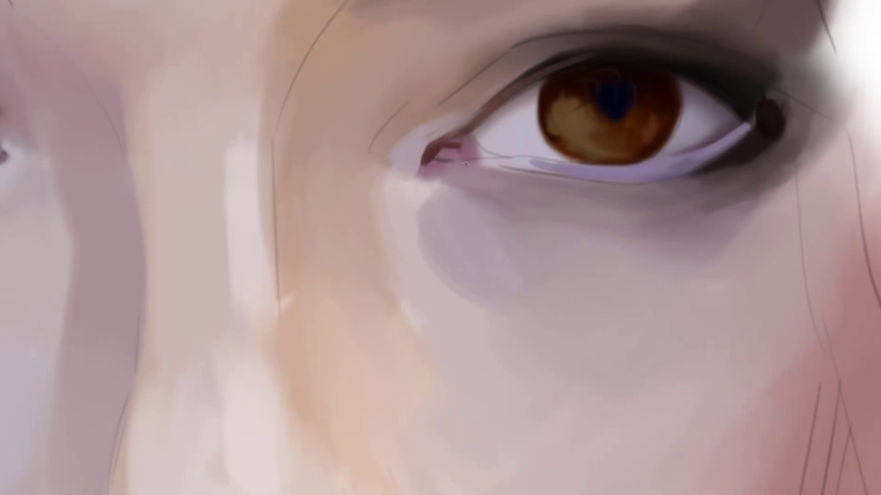
left_click_drag(463, 157, 469, 159)
left_click_drag(463, 144, 485, 123)
key("ctrl+z")
Paint a lighter mauve band along the upper eyelid between the lash line and the crease
left_click_drag(538, 73, 513, 87)
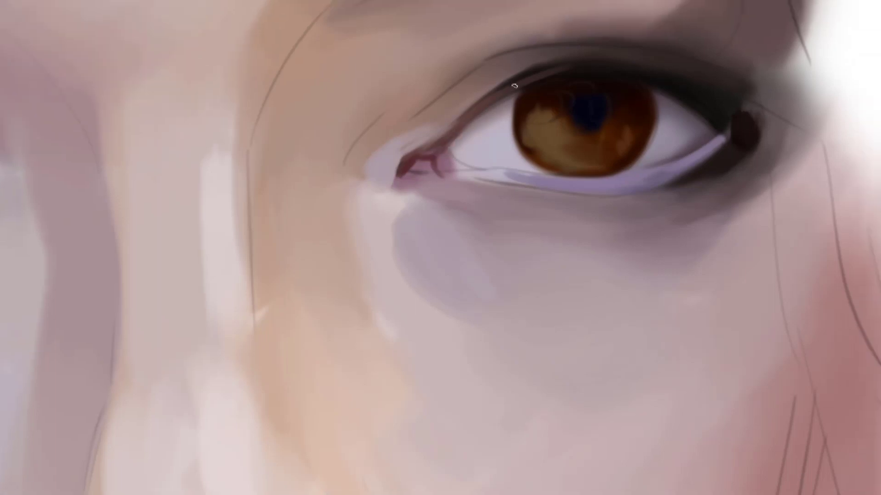
left_click(445, 121, "alt")
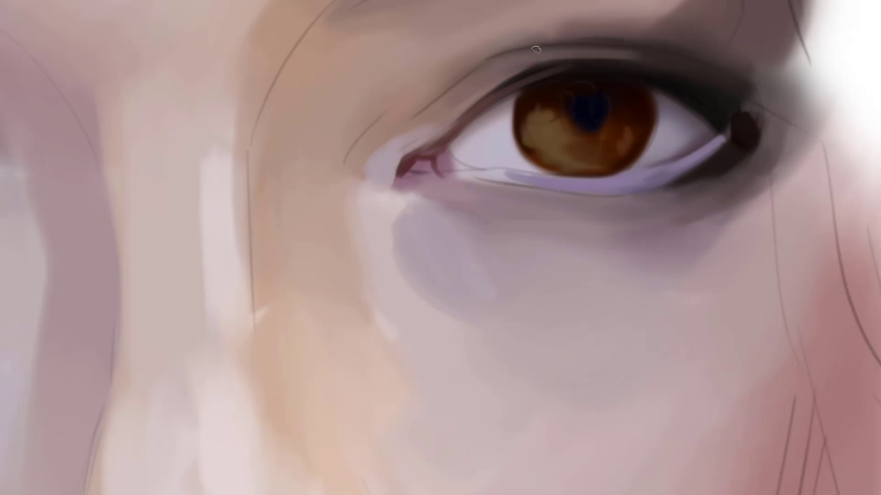
left_click_drag(534, 62, 647, 57)
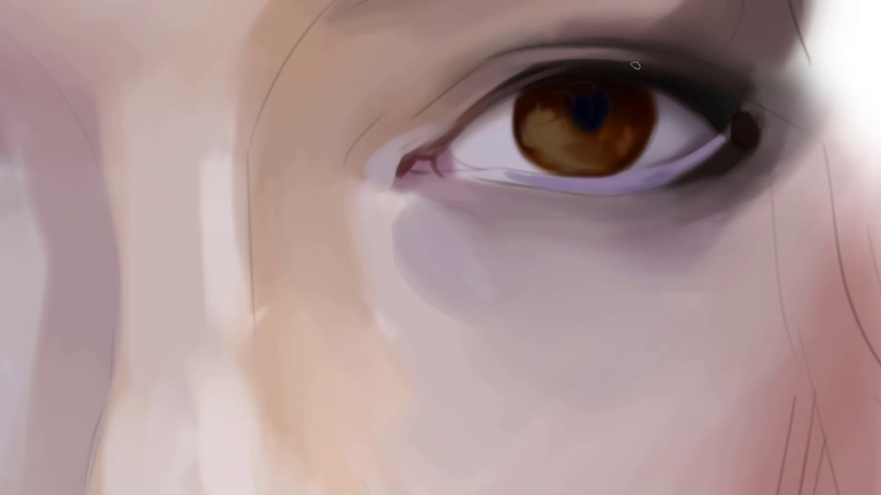
left_click(524, 53, "alt")
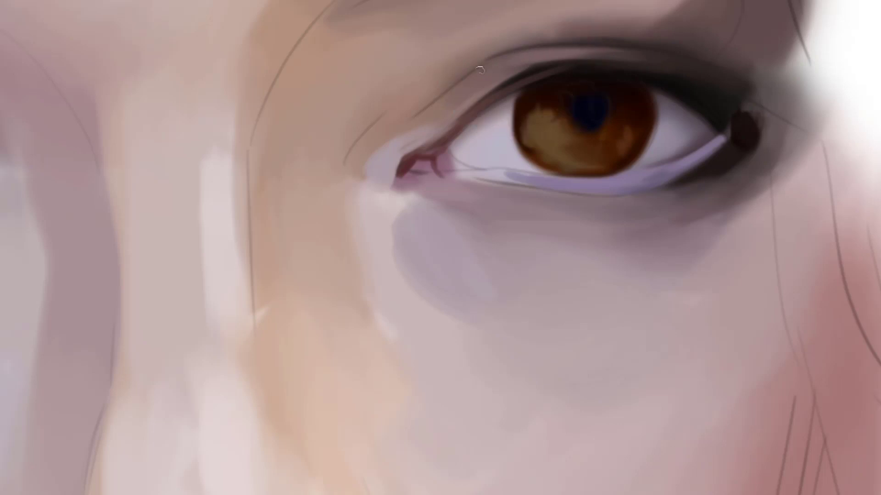
mouse_move(494, 83)
left_mouse_down()
mouse_move(514, 79)
mouse_move(444, 99)
left_mouse_up()
key("ctrl+z")
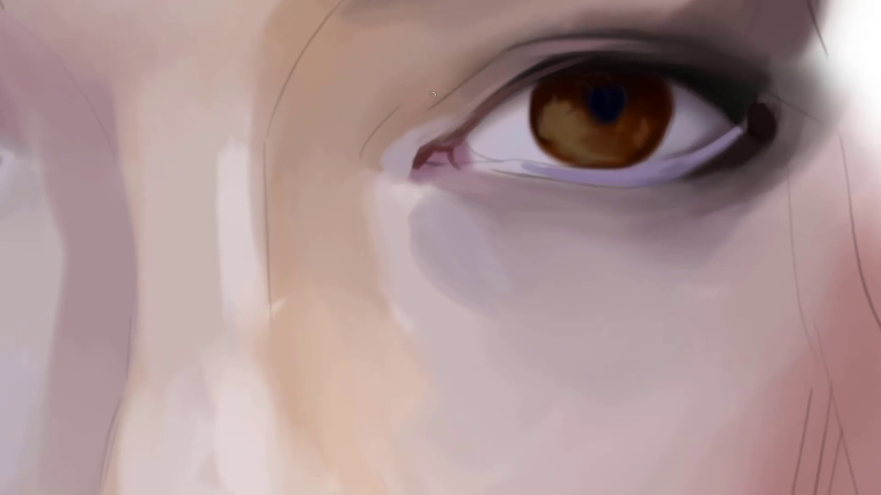
Darken the upper eyelid crease with a thin, dark curved stroke above the iris, redoing it until it follows the fold
mouse_move(422, 113)
left_mouse_down()
mouse_move(502, 58)
mouse_move(578, 41)
left_mouse_up()
key("ctrl+z")
left_click_drag(477, 69, 626, 40)
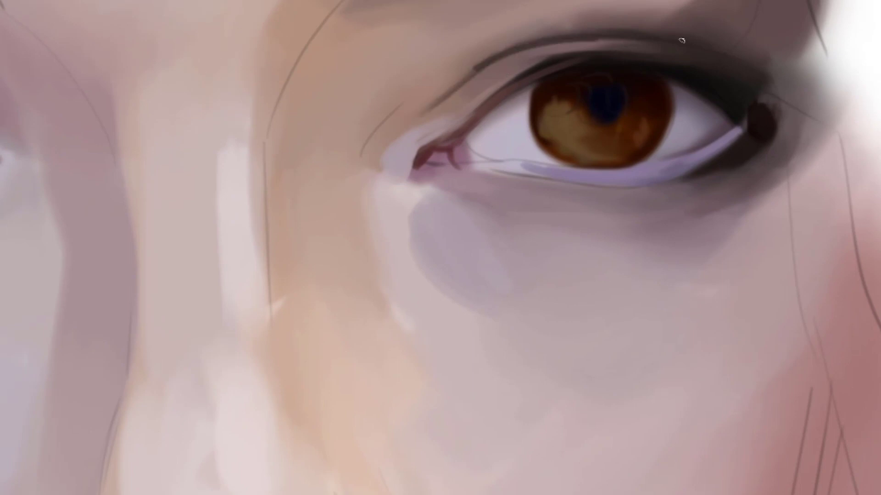
key("ctrl+z")
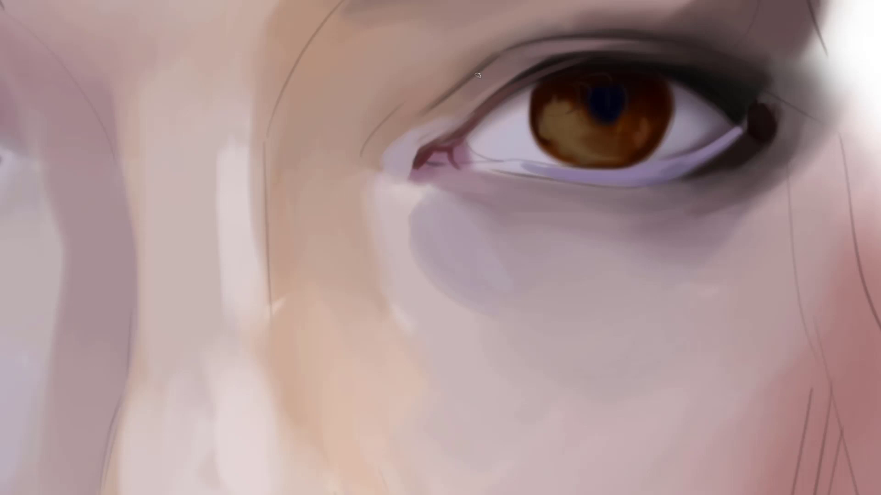
left_click_drag(480, 68, 598, 31)
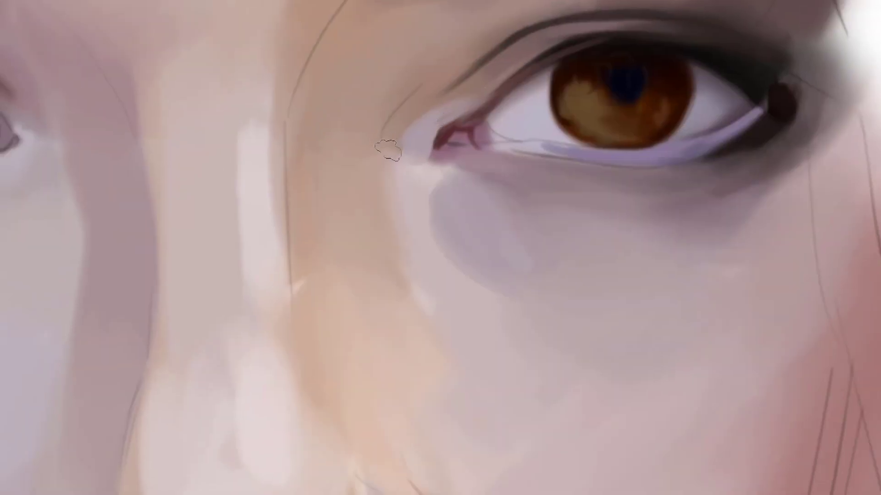
Shade the skin around the inner eye corner with sampled muted brown, covering the sketch line and leading into the eyelid crease
left_click(395, 131, "alt")
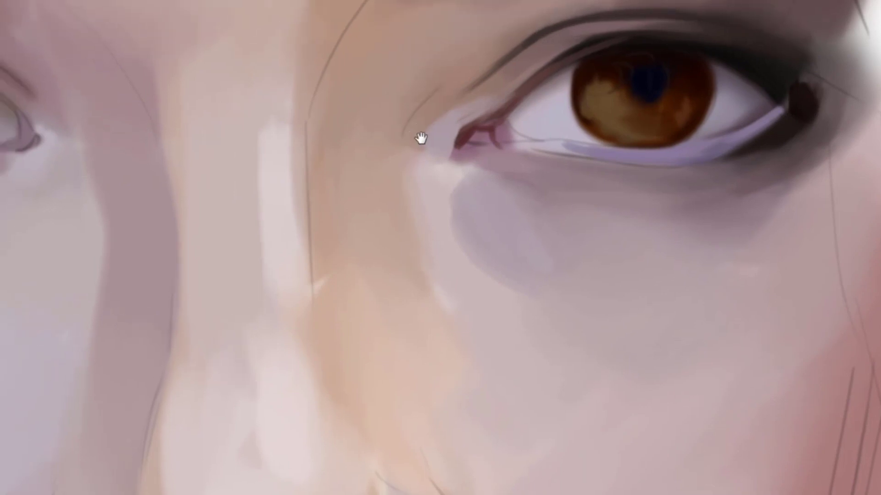
mouse_move(388, 152)
left_mouse_down()
mouse_move(420, 91)
mouse_move(414, 143)
left_mouse_up()
key("ctrl+z")
left_click_drag(411, 132, 427, 111)
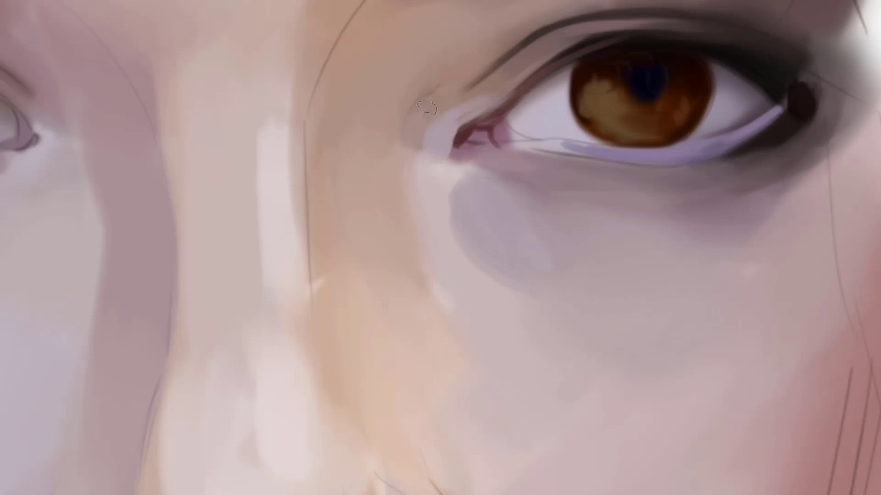
left_click(426, 106, "alt")
left_click_drag(456, 91, 475, 114)
left_click_drag(509, 64, 457, 105)
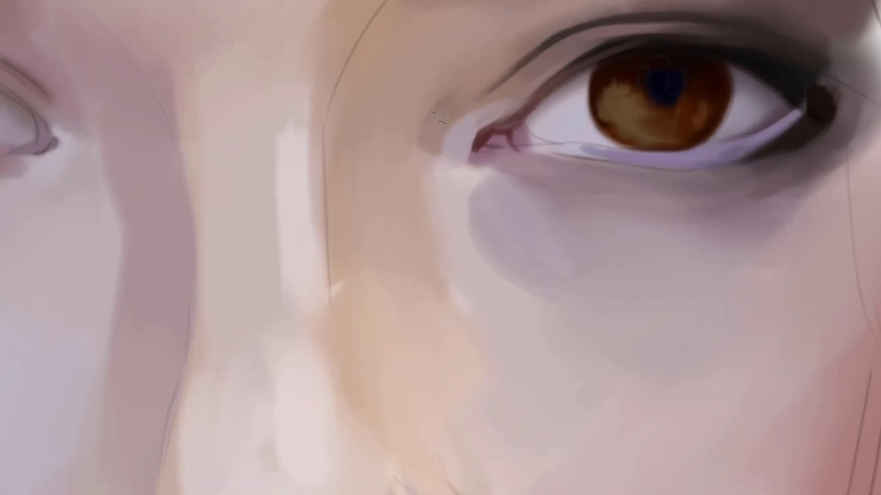
left_click_drag(504, 79, 493, 73)
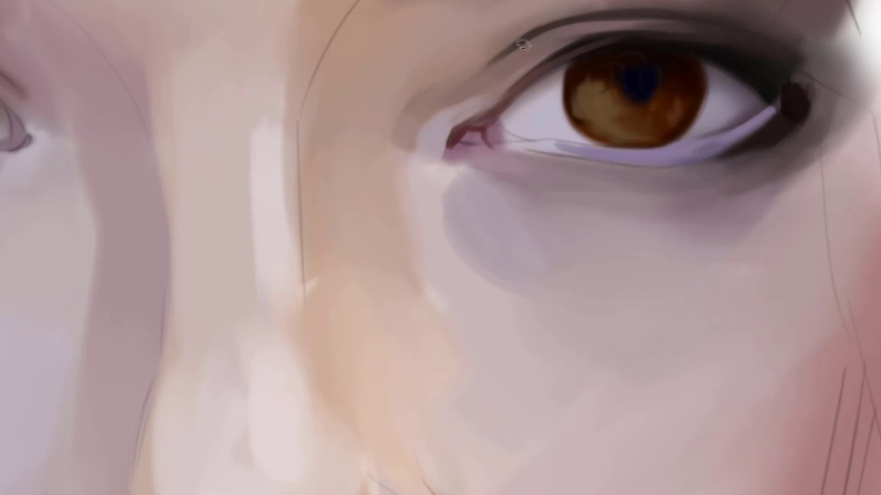
Paint over the curved sketch line between the inner brow and the nose bridge with sampled tan skin tones
left_click_drag(523, 44, 521, 77)
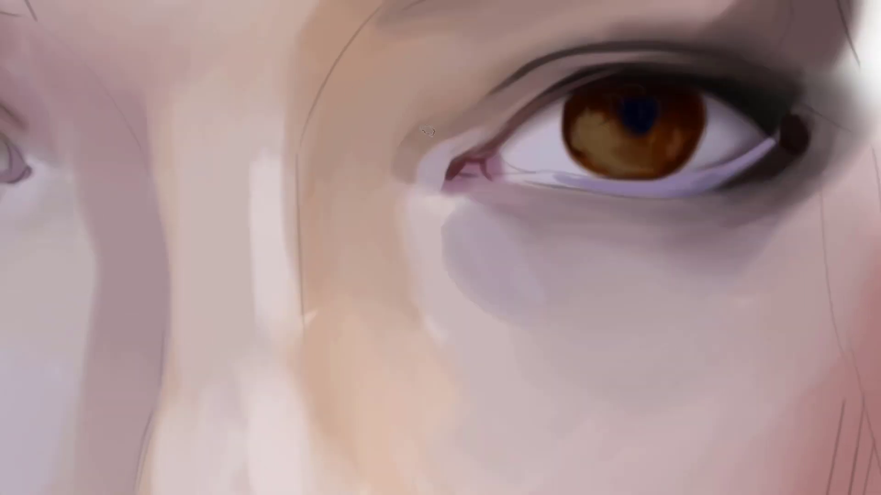
mouse_move(421, 71)
left_mouse_down()
mouse_move(460, 67)
mouse_move(447, 87)
mouse_move(462, 119)
left_mouse_up()
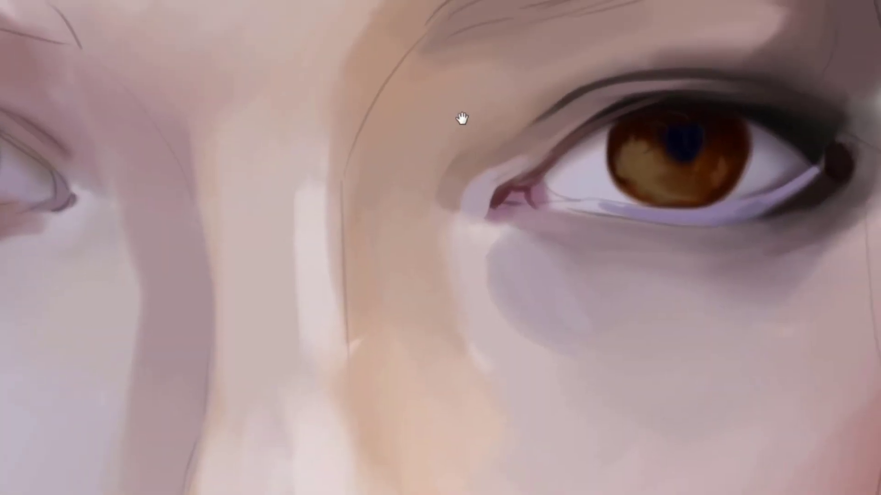
scroll(465, 39, "left", 1)
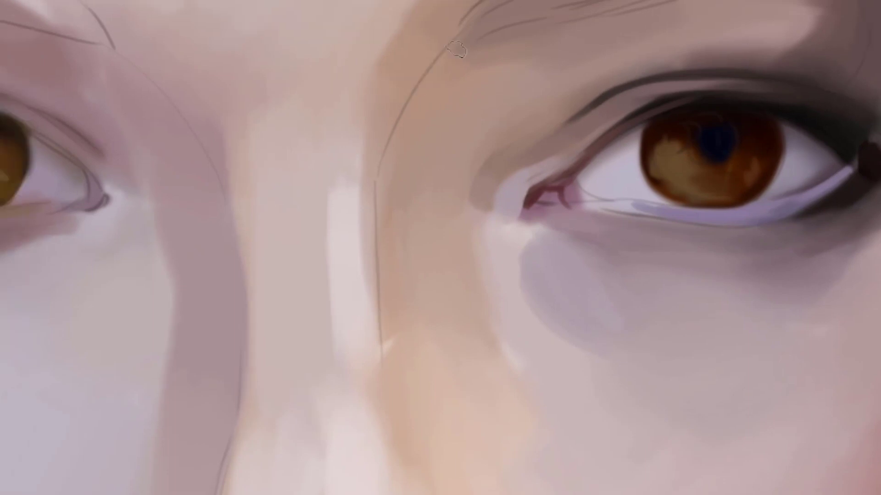
left_click(450, 57, "alt")
left_click_drag(433, 82, 464, 87)
left_click(429, 153, "alt")
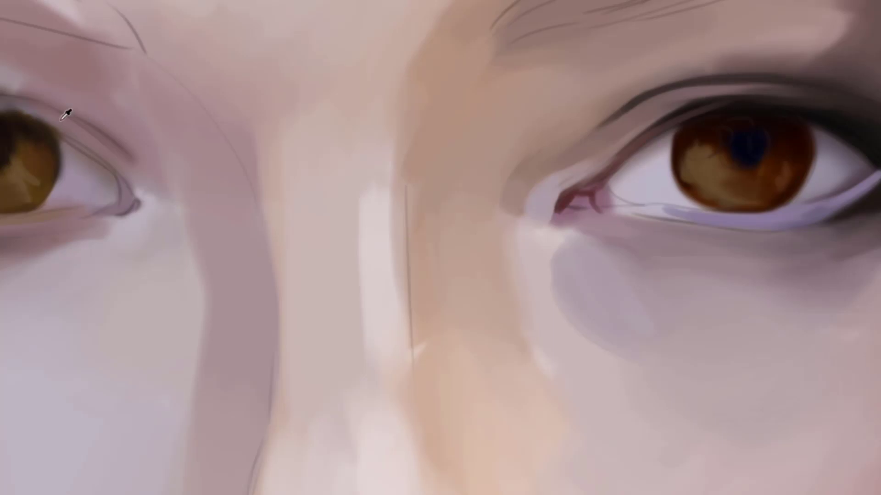
left_click_drag(515, 208, 448, 132)
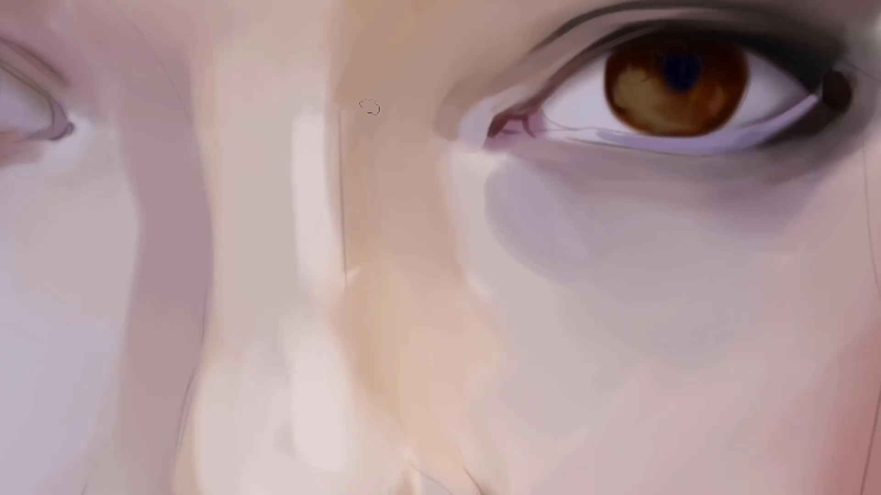
Extend the sampled warm tan of the nose's side over the pale area below the inner eye corner
mouse_move(457, 87)
left_mouse_down()
mouse_move(411, 109)
mouse_move(447, 112)
left_mouse_up()
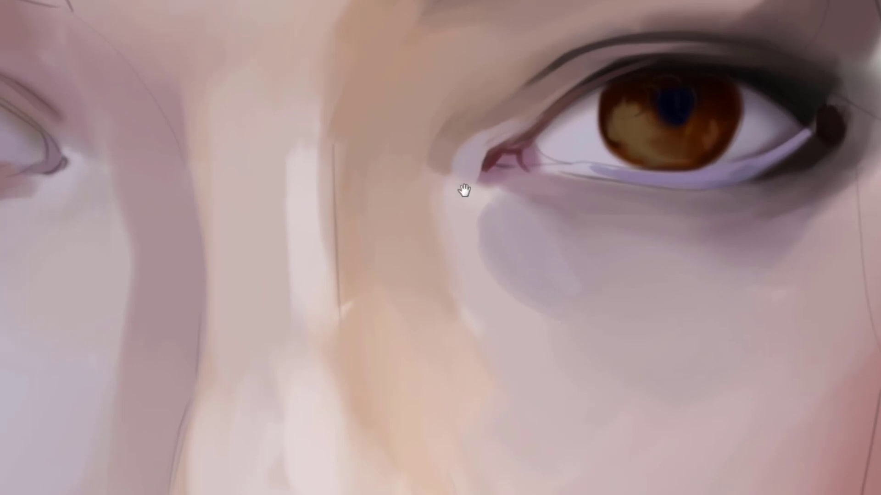
left_click_drag(464, 190, 457, 119)
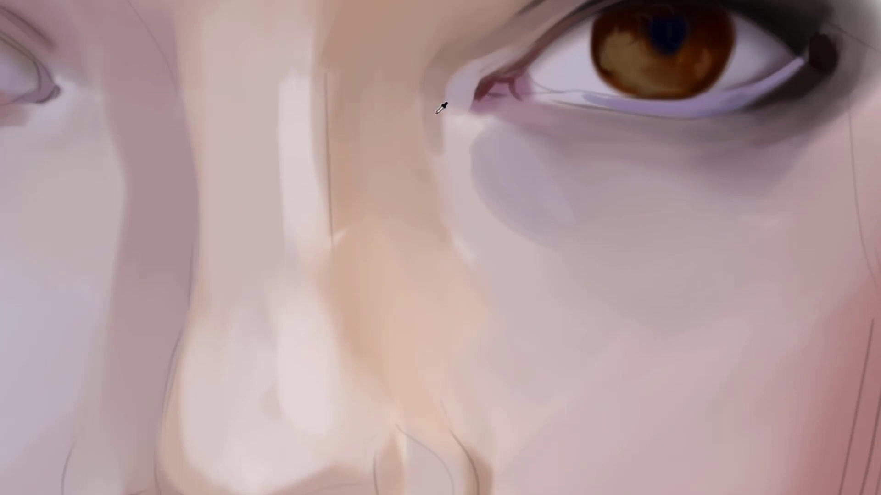
left_click(412, 126, "alt")
left_click_drag(420, 72, 420, 126)
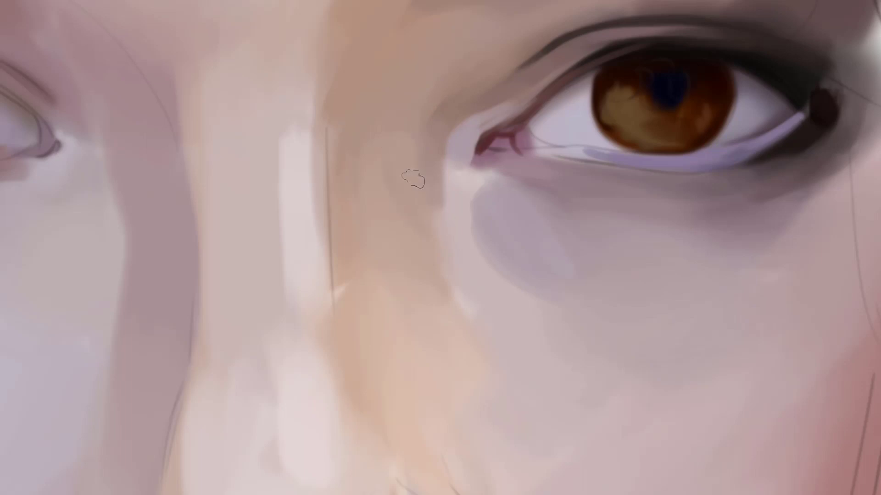
left_click_drag(471, 217, 398, 109)
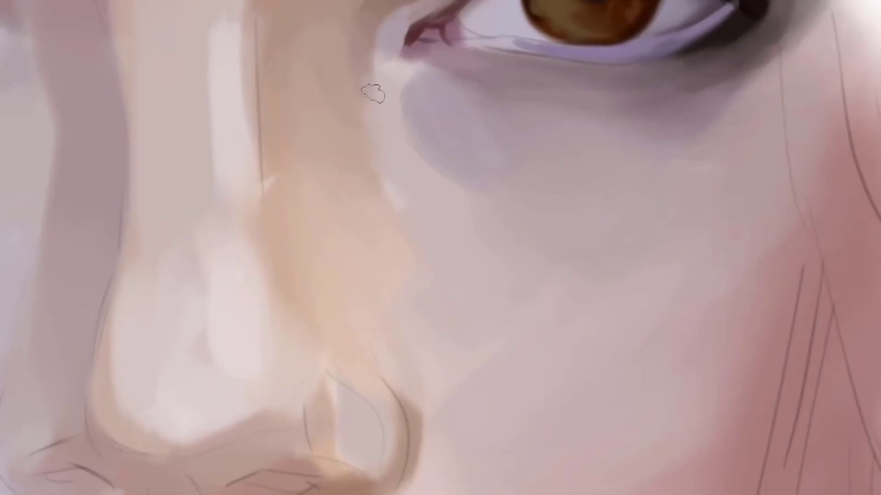
left_click_drag(428, 116, 461, 134)
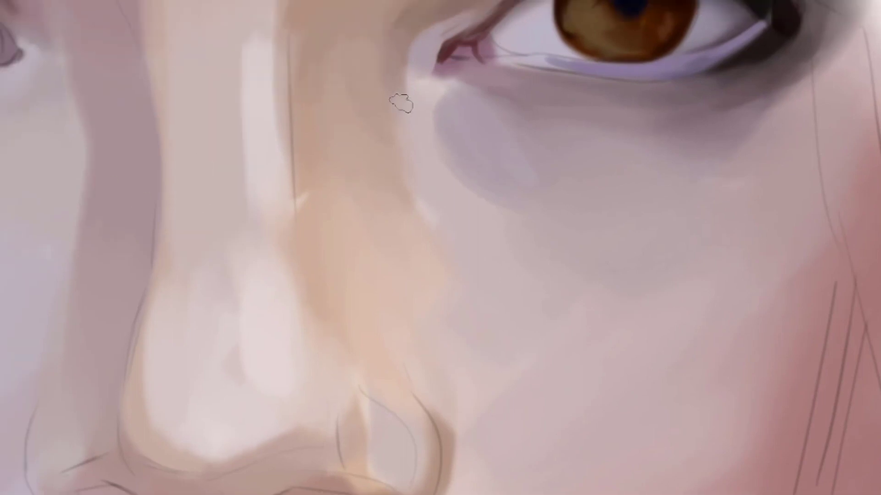
mouse_move(401, 102)
left_mouse_down()
mouse_move(421, 126)
mouse_move(399, 103)
left_mouse_up()
left_click(402, 96, "alt")
mouse_move(401, 112)
left_mouse_down()
mouse_move(415, 119)
mouse_move(407, 145)
mouse_move(360, 141)
left_mouse_up()
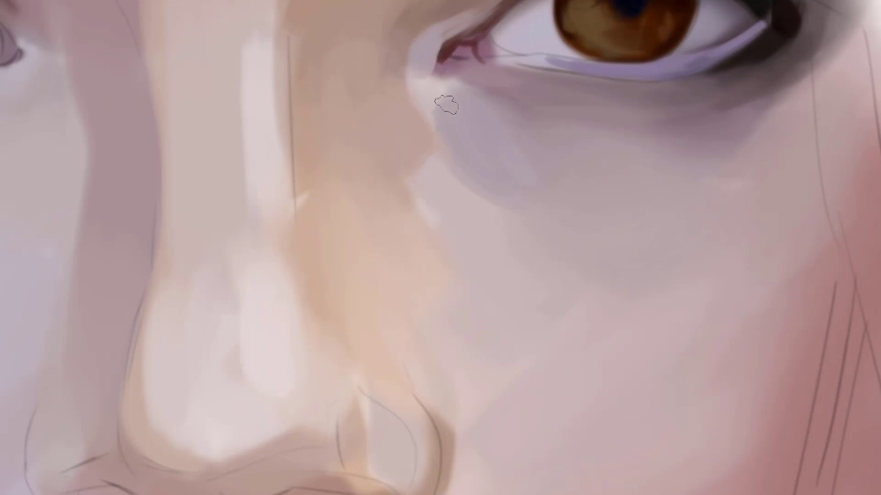
Refine the inner upper lid above the tear duct with sampled mauve and brown tones, joining the crease to the eye corner
mouse_move(459, 137)
left_mouse_down()
mouse_move(481, 197)
mouse_move(621, 220)
mouse_move(529, 206)
mouse_move(485, 243)
mouse_move(450, 130)
left_mouse_up()
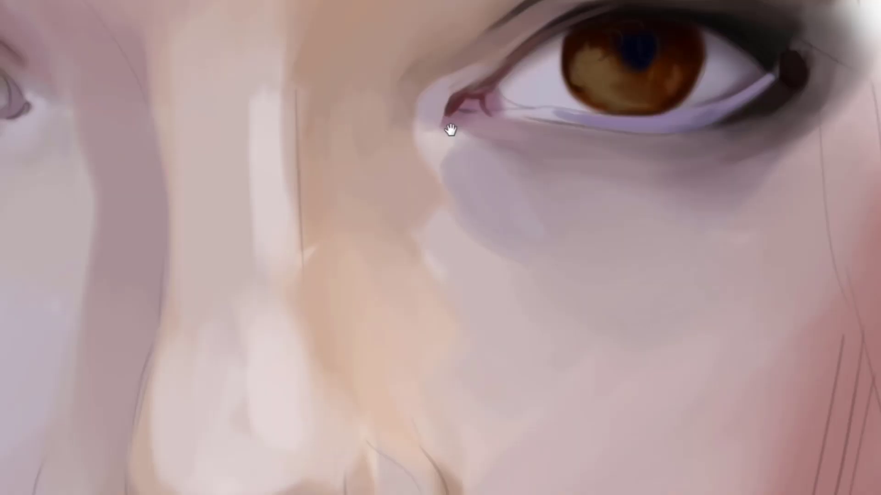
left_click(414, 100, "alt")
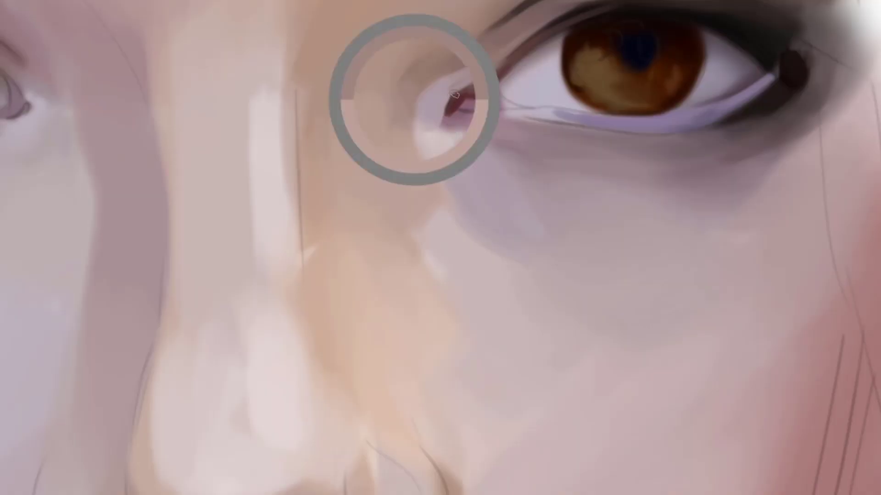
mouse_move(454, 94)
left_mouse_down()
mouse_move(430, 75)
mouse_move(456, 79)
left_mouse_up()
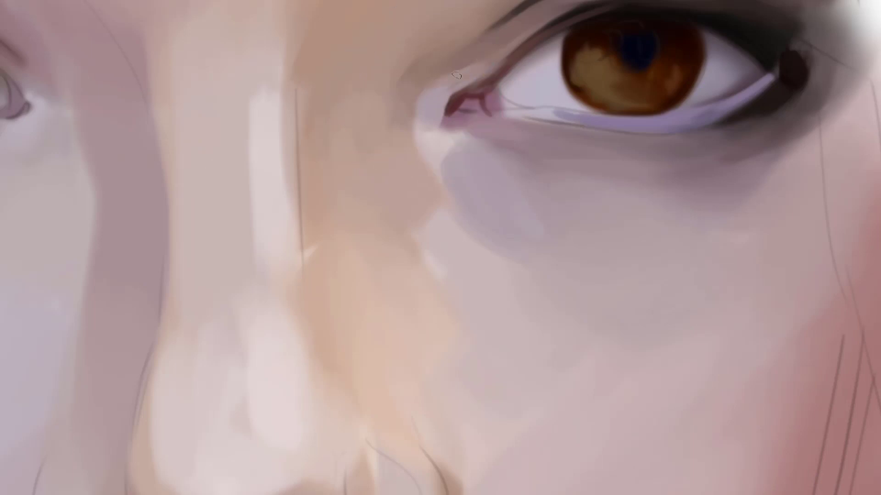
left_click(498, 50, "alt")
left_click_drag(486, 71, 494, 79)
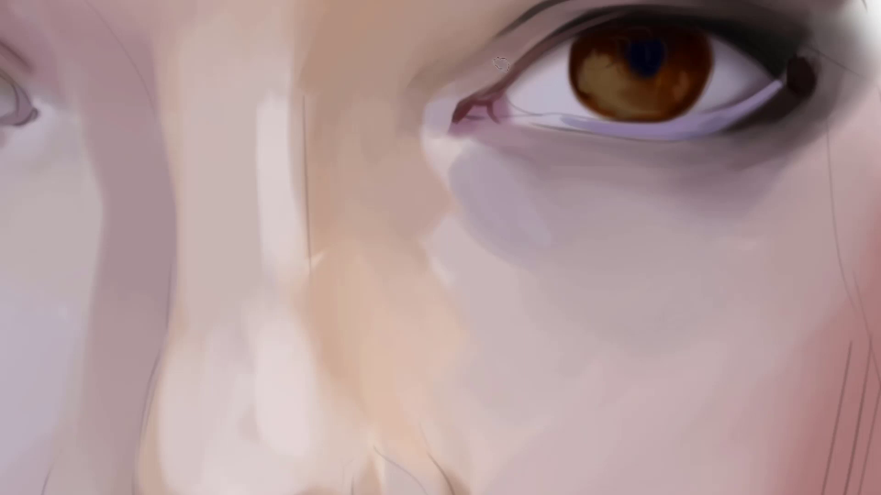
key("space")
left_click_drag(475, 99, 443, 85)
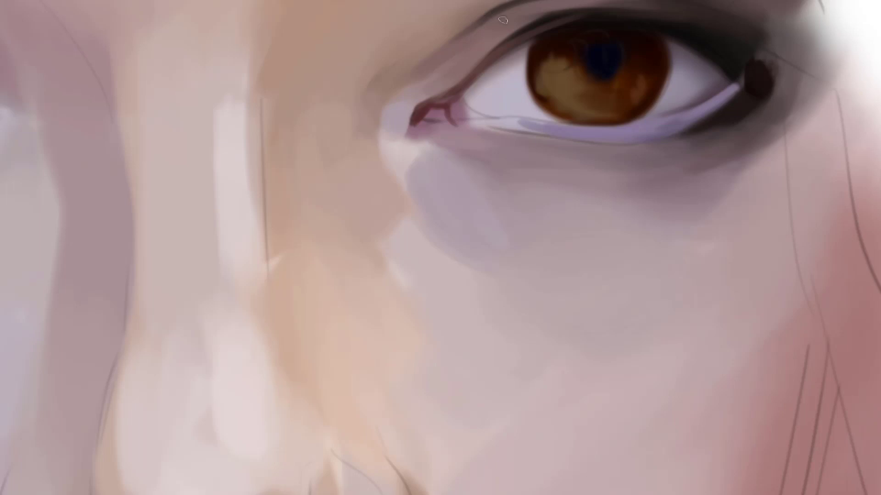
Shade the outer brow bone above the eyelid with sampled brown and purple tones around the pale pink highlight
mouse_move(640, 14)
left_mouse_down()
mouse_move(594, 19)
mouse_move(540, 10)
left_mouse_up()
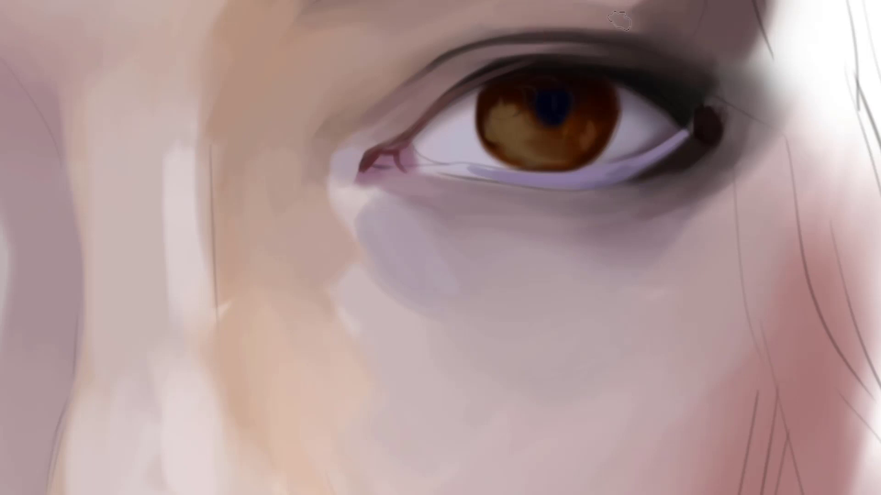
left_click(629, 15, "alt")
left_click_drag(596, 1, 663, 51)
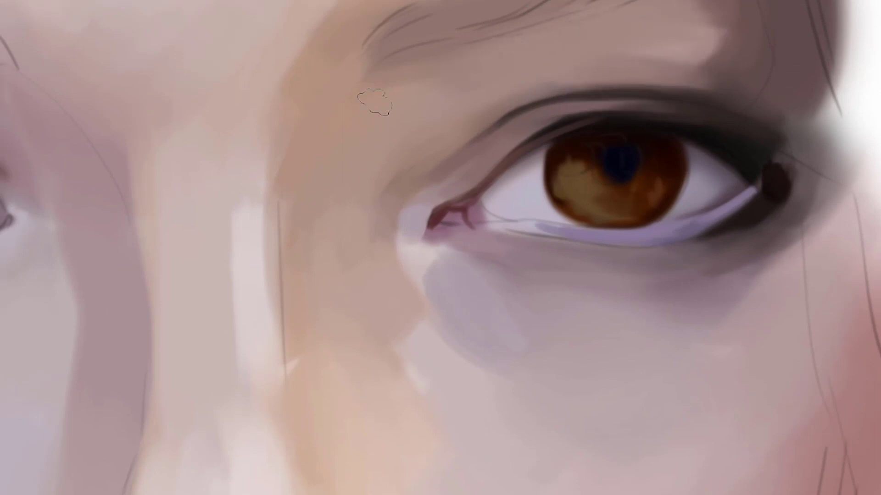
left_click_drag(316, 172, 440, 75)
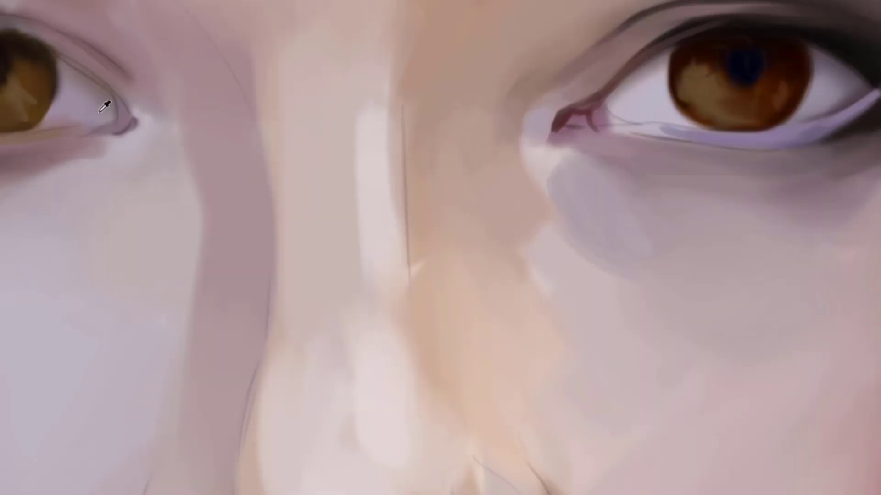
left_click_drag(602, 23, 533, 61)
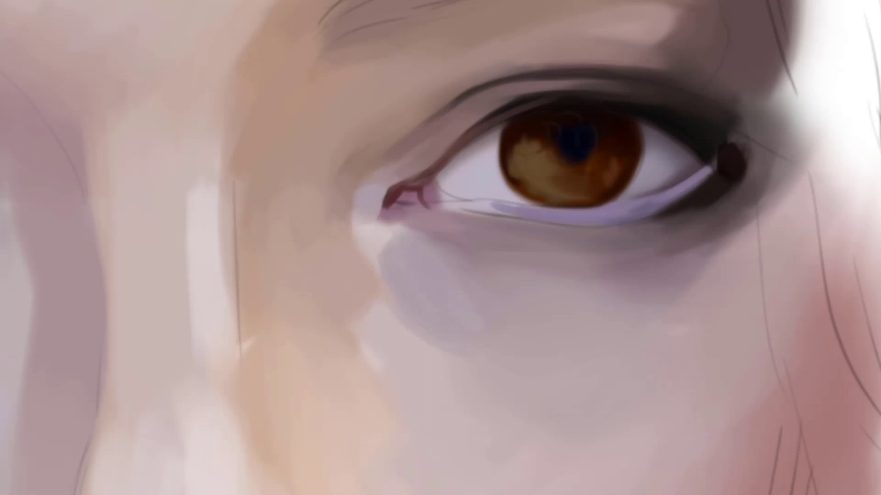
left_click(703, 4, "alt")
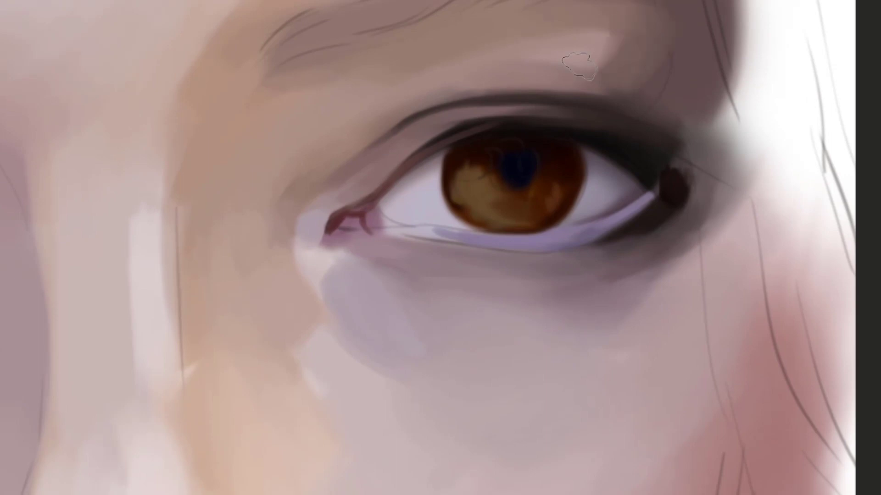
left_click_drag(601, 47, 588, 69)
mouse_move(614, 75)
left_mouse_down()
mouse_move(576, 89)
mouse_move(596, 79)
left_mouse_up()
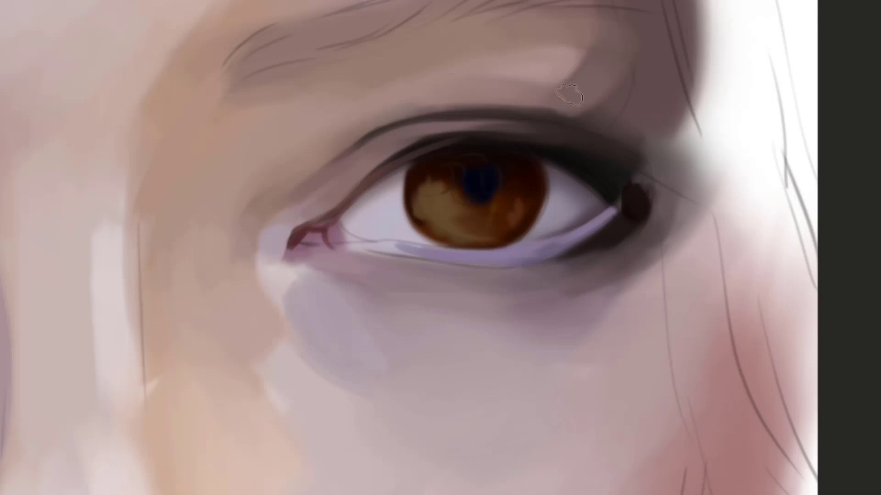
left_click_drag(620, 95, 801, 63)
left_click(664, 53, "alt")
left_click_drag(746, 176, 602, 128)
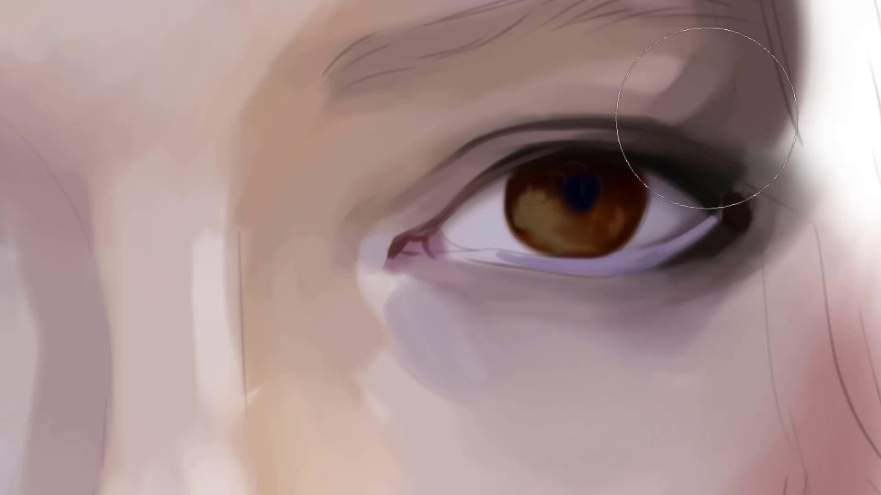
Blend the outer brow bone beside the pale pink highlight with a sampled mauve-brown tone
key("[")
left_click(702, 97, "alt")
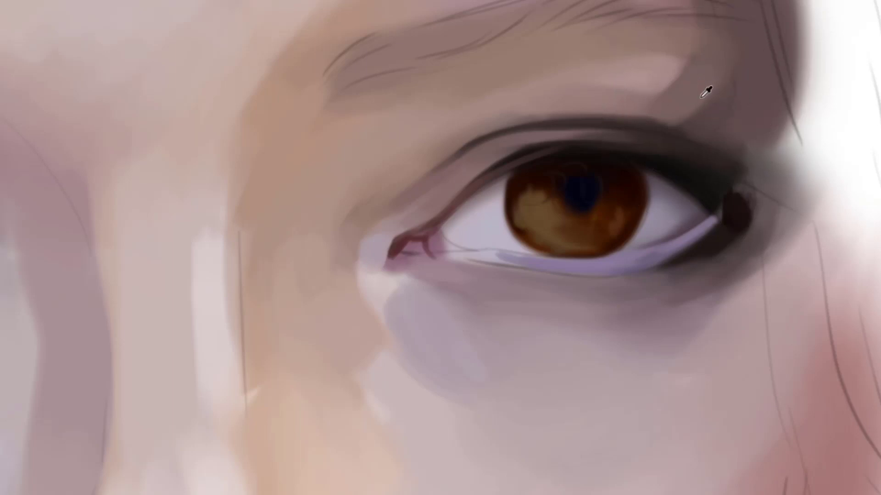
left_click_drag(702, 99, 682, 121)
mouse_move(720, 82)
left_mouse_down()
mouse_move(703, 106)
mouse_move(659, 94)
mouse_move(619, 122)
left_mouse_up()
key("space")
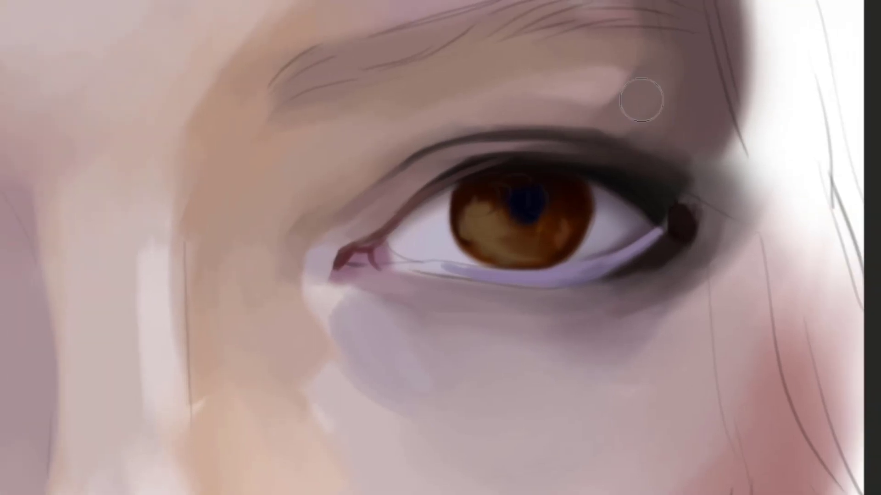
Extend the pale pink brow bone highlight outward with sampled tones, softening its edge against the mauve shadow
left_click(605, 95, "alt")
key("bracketleft")
left_click_drag(604, 91, 663, 47)
left_click(682, 43, "alt")
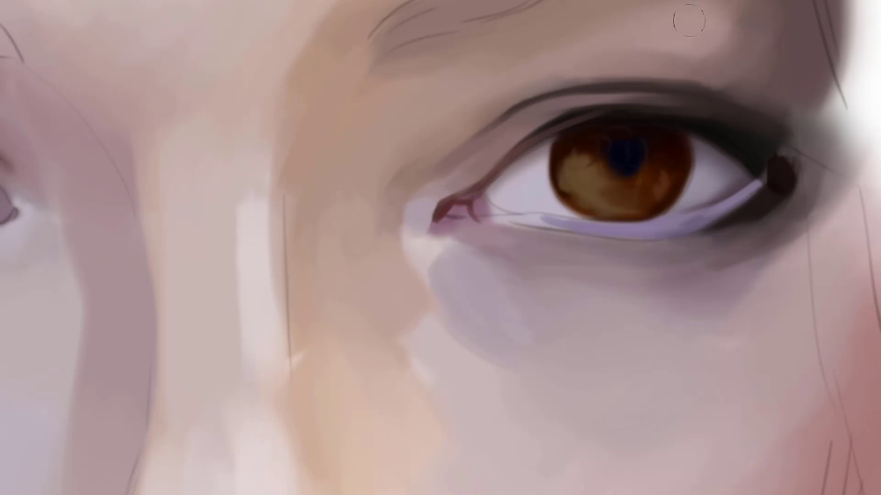
left_click_drag(553, 40, 535, 72)
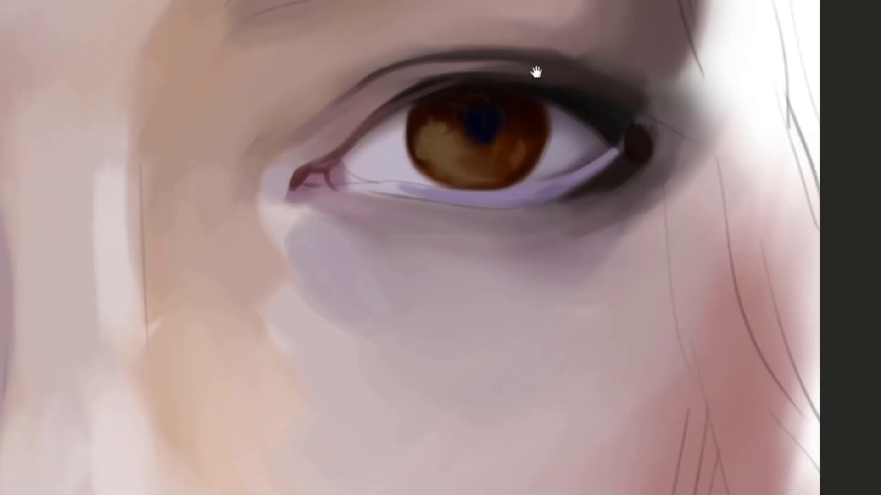
Cover the pale patch between the inner eye corner and the nose side with sampled mauve and lavender tones
left_click_drag(275, 257, 432, 119)
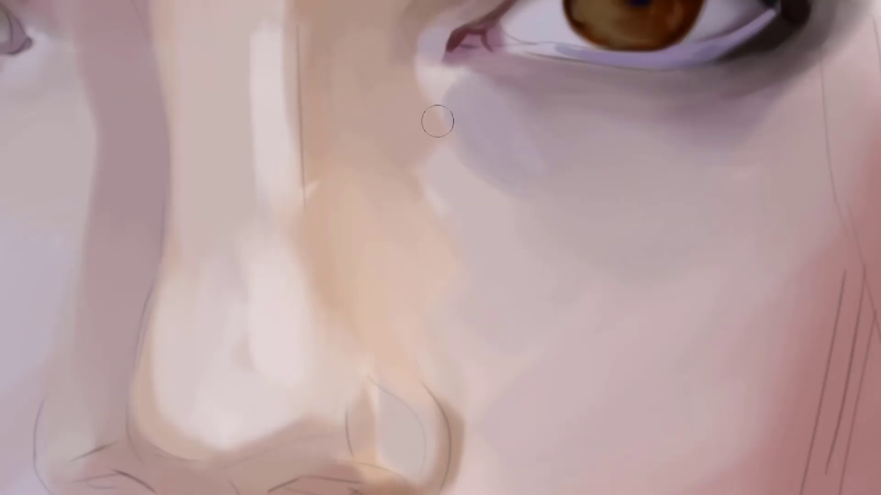
left_click_drag(470, 156, 452, 154)
left_click(472, 126, "alt")
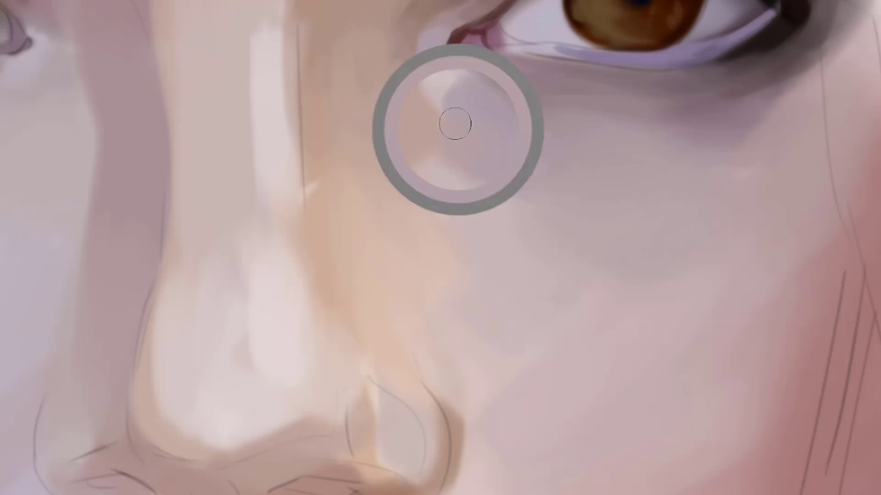
key("[")
left_click_drag(448, 103, 475, 113)
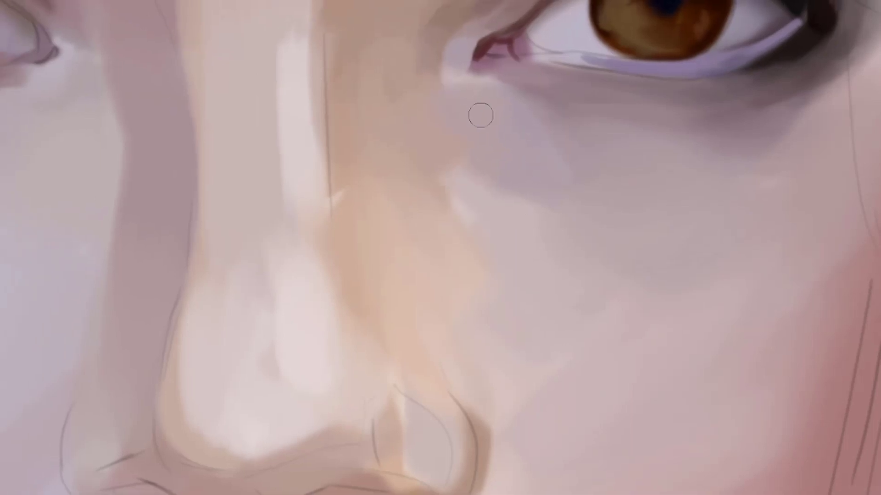
left_click(449, 104, "alt")
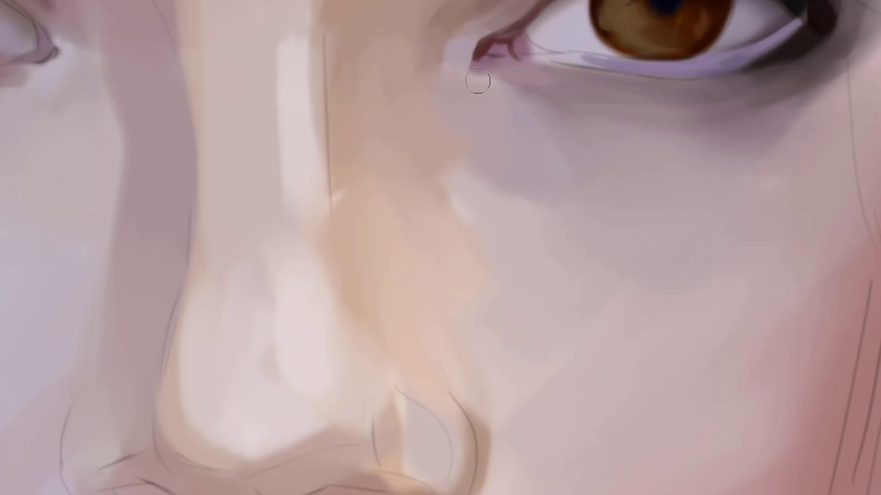
Blend sampled pinkish mauve over the skin directly below the tear duct, using a smaller brush
left_click_drag(516, 82, 472, 98)
key("[")
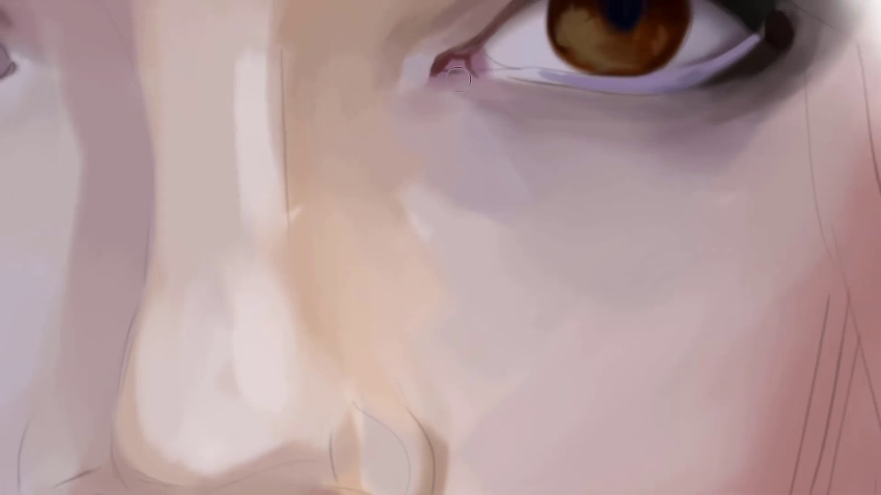
left_click(449, 83, "alt")
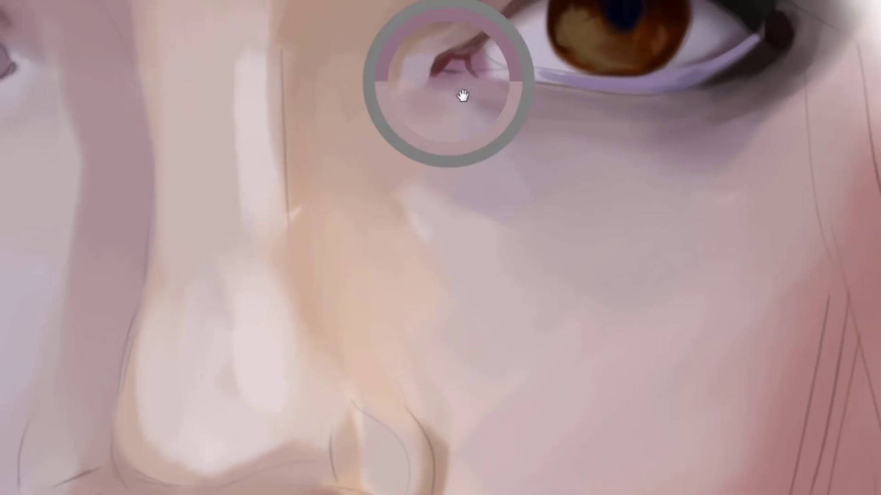
left_click_drag(462, 96, 450, 107)
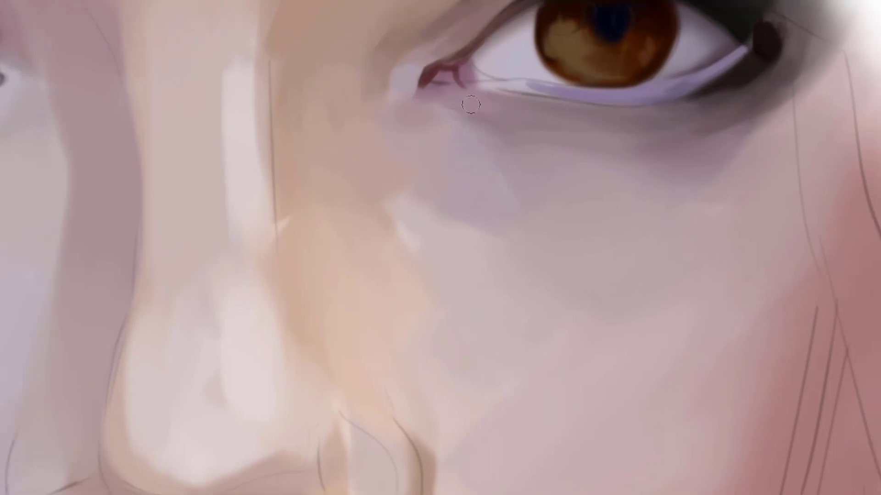
key("[")
key("[")
mouse_move(515, 104)
left_mouse_down()
mouse_move(526, 97)
mouse_move(503, 158)
mouse_move(487, 254)
left_mouse_up()
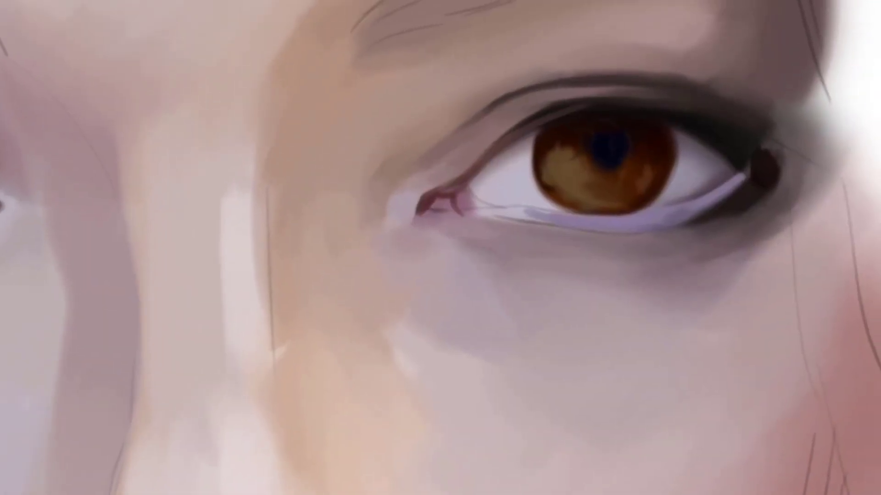
Paint a soft lavender band beneath the inner lower lid, covering the sketch line from the tear duct toward the iris
left_click_drag(637, 149, 579, 179)
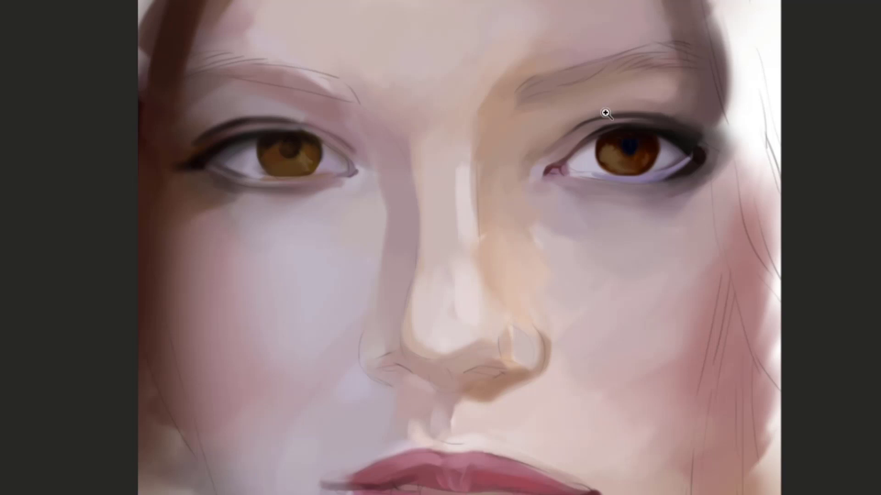
left_click(662, 218)
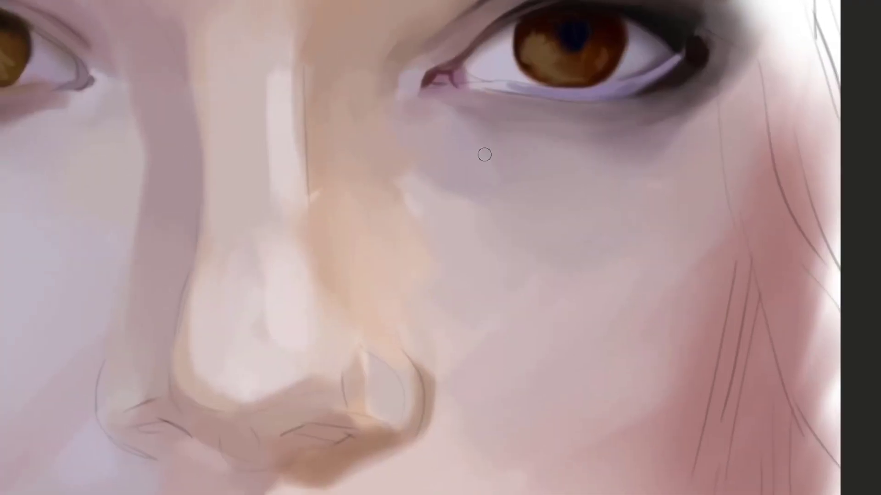
left_click_drag(499, 140, 529, 161)
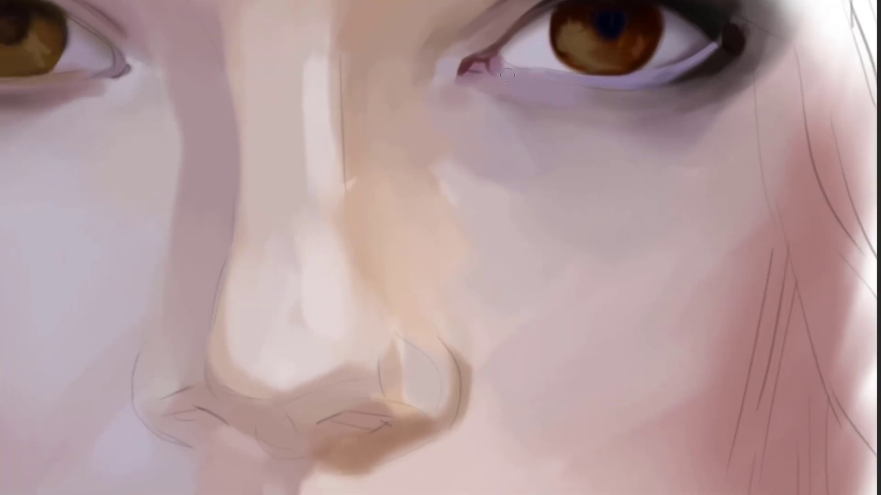
key("bracketleft")
key("bracketleft")
left_click_drag(528, 67, 540, 71)
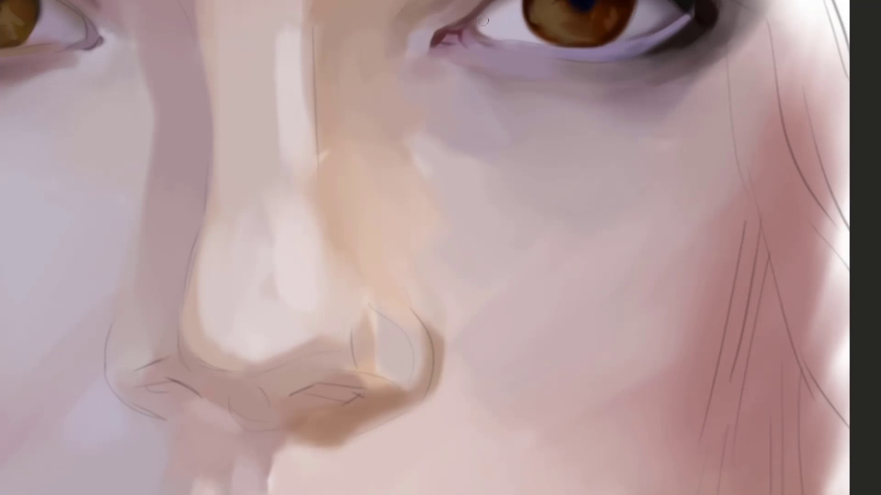
Redefine the inner lower lid edge beside the tear duct with a thin reddish-mauve line in sampled colors
left_click(436, 40, "alt")
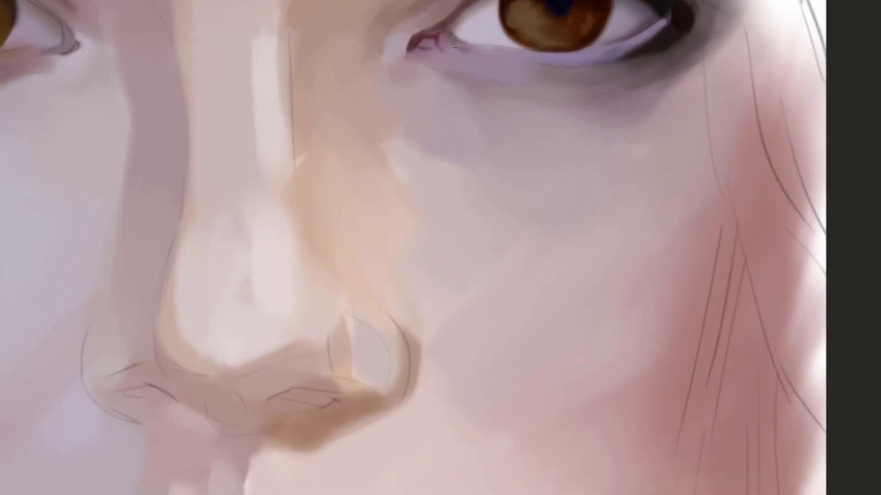
left_click(476, 29, "alt")
left_click_drag(422, 52, 452, 49)
left_click_drag(416, 52, 369, 41)
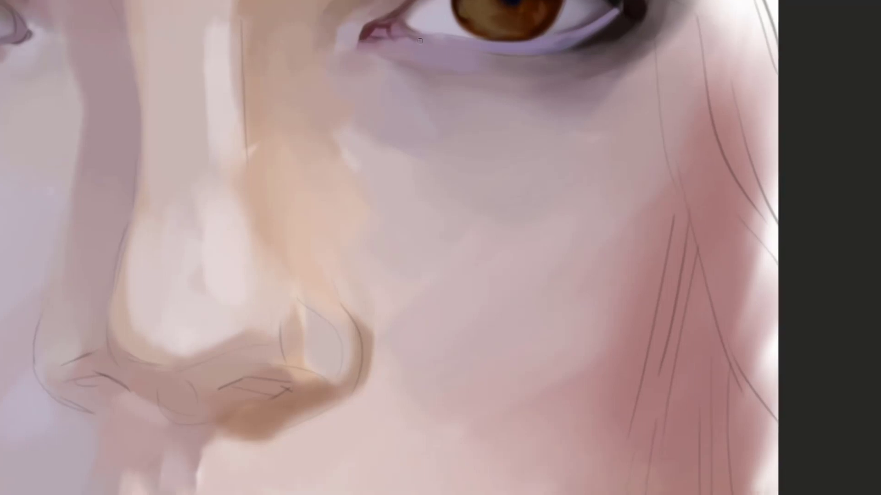
left_click_drag(423, 41, 447, 40)
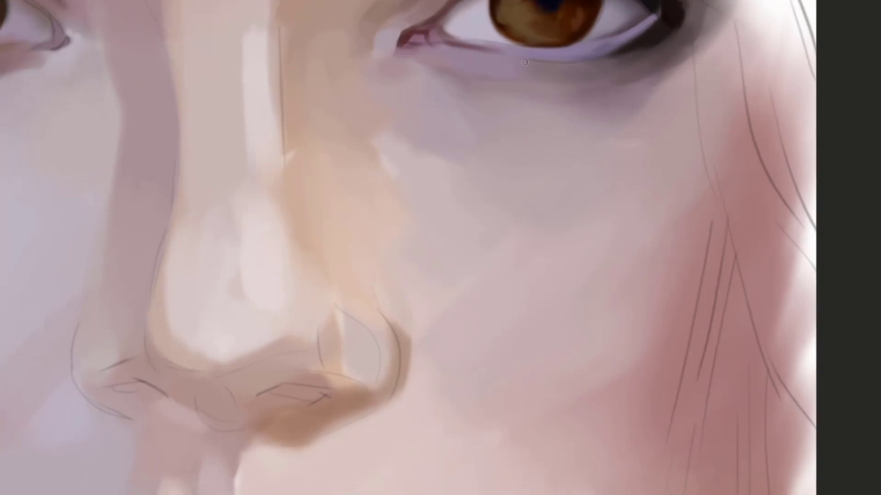
Darken the shadow below the lower lid from under the iris to the outer corner, and blend it outward with a larger brush
left_click(611, 36, "alt")
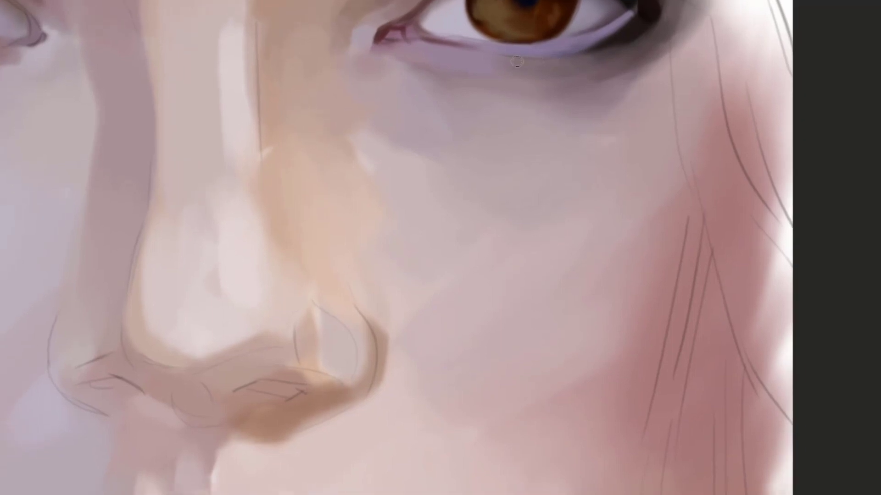
left_click_drag(493, 59, 598, 53)
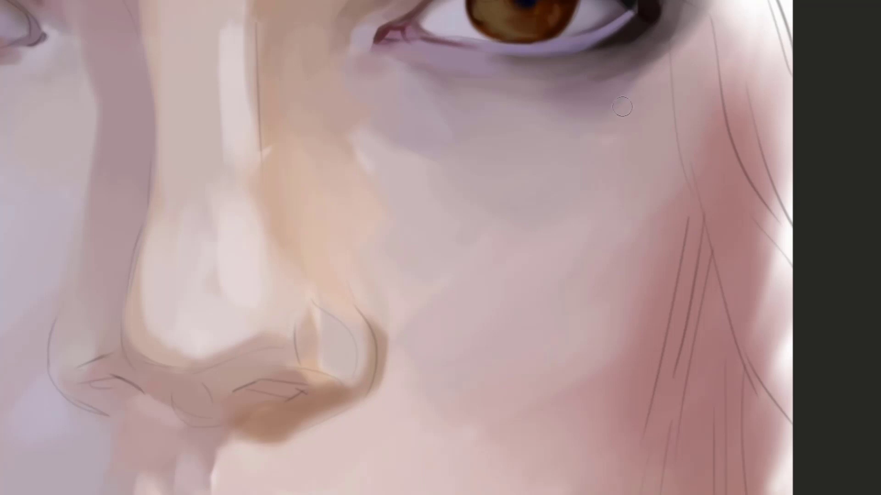
key("]")
key("]")
key("]")
key("]")
key("]")
key("]")
key("]")
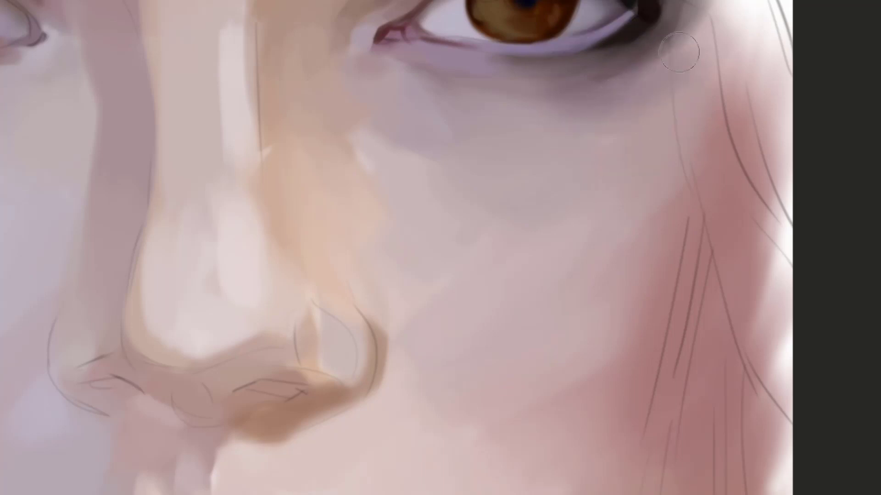
key("alt")
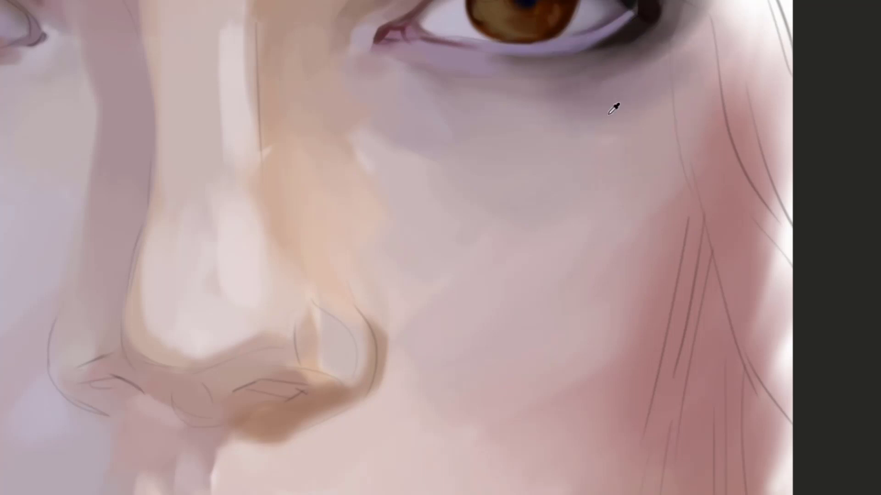
left_click_drag(673, 73, 576, 136)
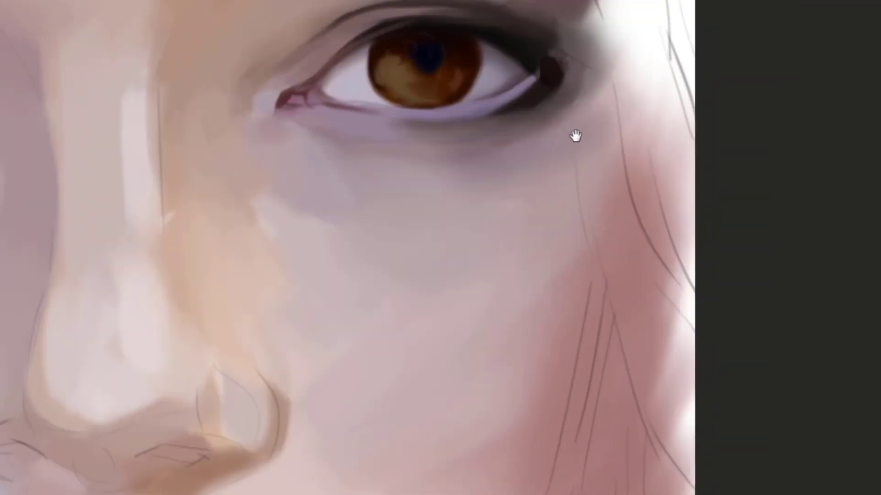
left_click(568, 105, "alt")
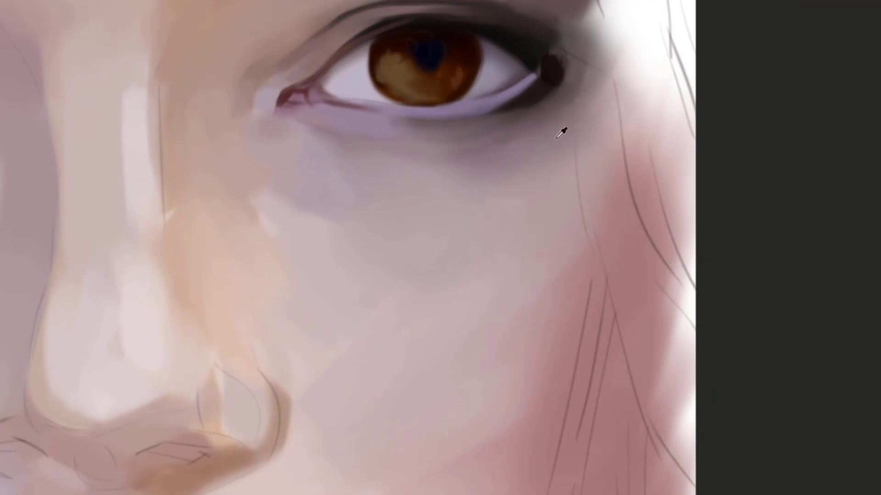
mouse_move(463, 120)
left_mouse_down()
mouse_move(560, 222)
mouse_move(623, 79)
left_mouse_up()
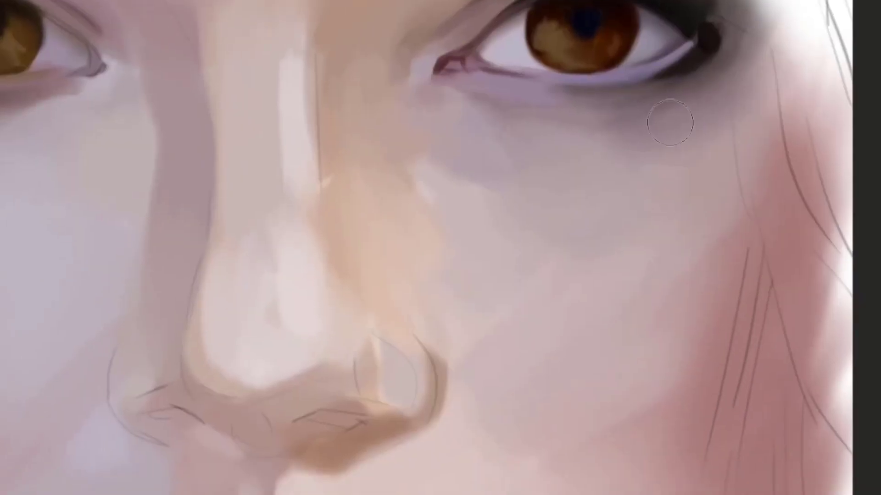
Soften the outer lower lid rim and the shadow edge beneath it with a sampled mauve tone and smaller brush
left_click(628, 155, "alt")
key("[")
key("[")
key("[")
key("[")
key("[")
left_click_drag(610, 87, 562, 103)
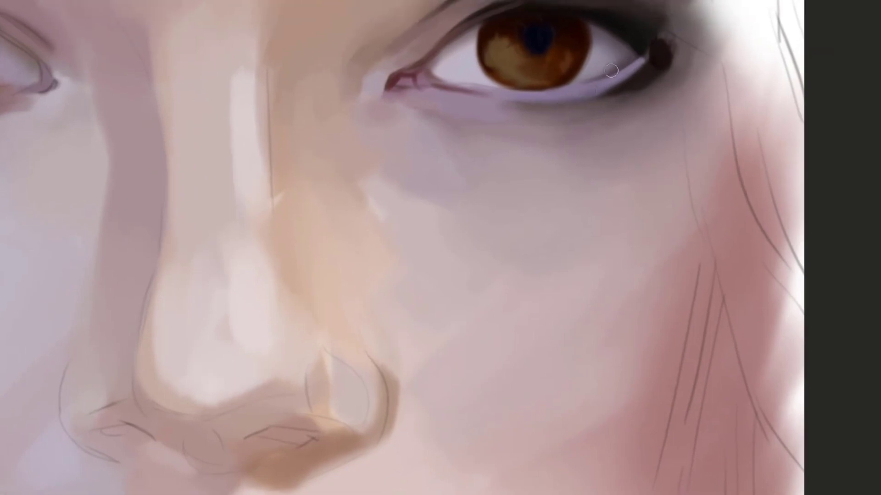
left_click_drag(492, 91, 511, 111)
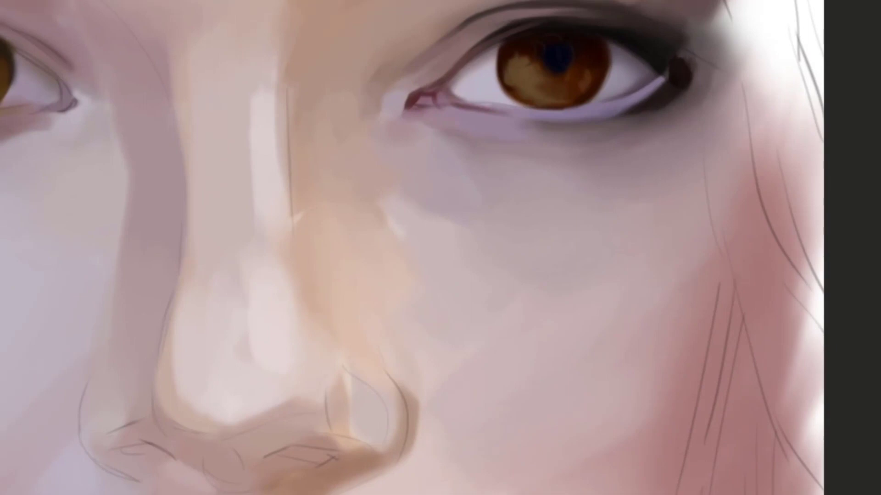
Reduce the brush to a small tip for detail work around the inner eye and nose bridge
key("bracketleft")
key("bracketleft")
key("bracketleft")
key("bracketleft")
key("bracketleft")
key("bracketleft")
key("bracketleft")
key("bracketleft")
key("bracketleft")
key("bracketleft")
key("bracketleft")
key("bracketleft")
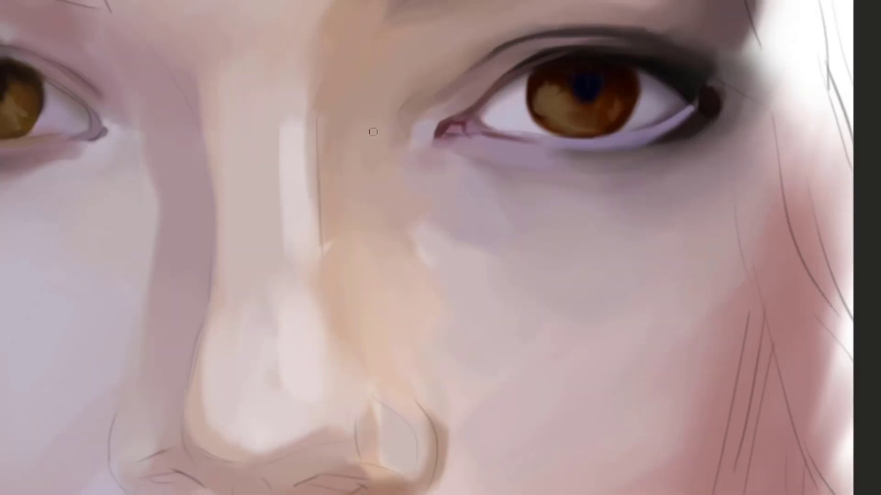
Paint small pink highlights on the tear duct at the inner corner of the right-hand eye
left_click_drag(558, 146, 561, 173)
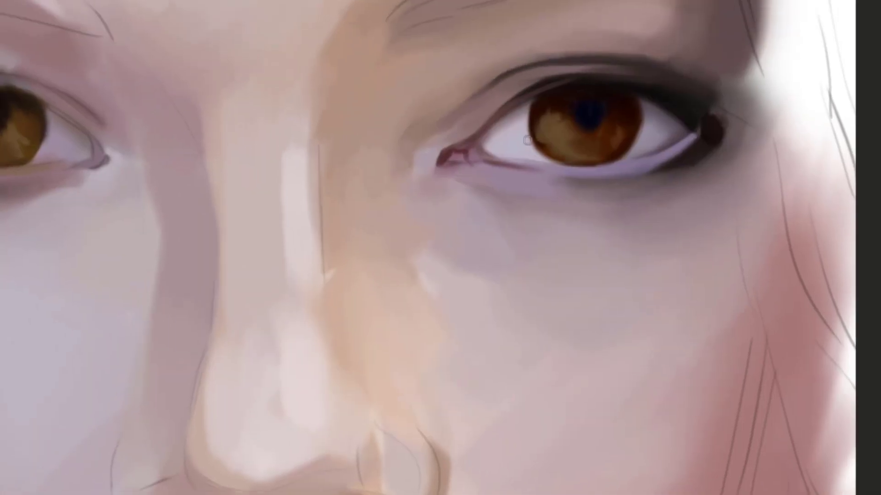
left_click_drag(480, 172, 472, 120)
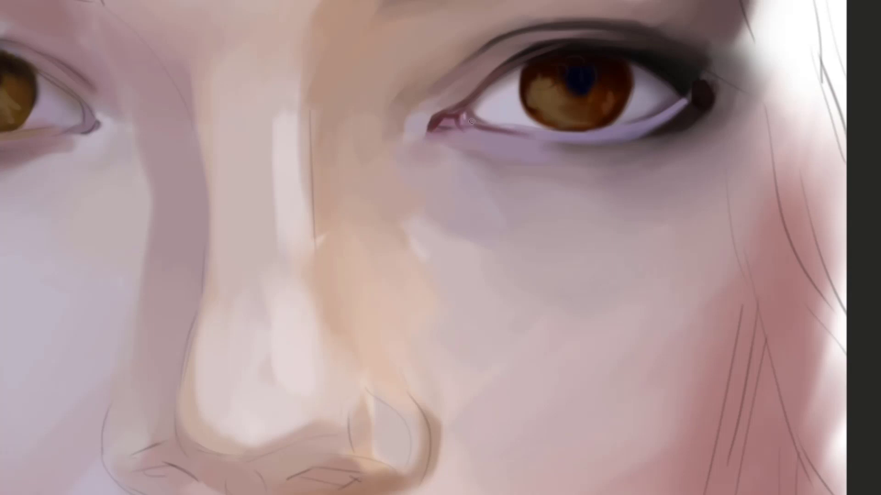
left_click_drag(464, 114, 466, 126)
left_click_drag(512, 107, 566, 133)
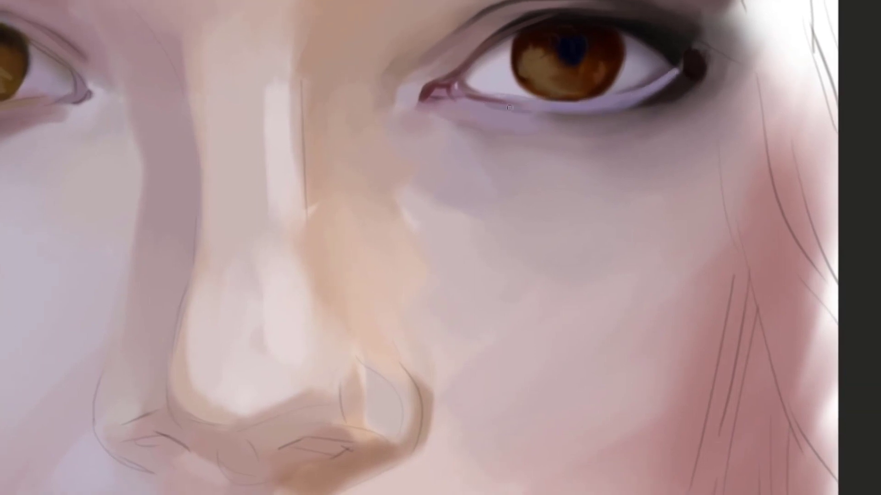
Sample the mauve skin tone and blend it beneath the inner lower lid of the right-hand eye
left_click_drag(507, 108, 466, 114)
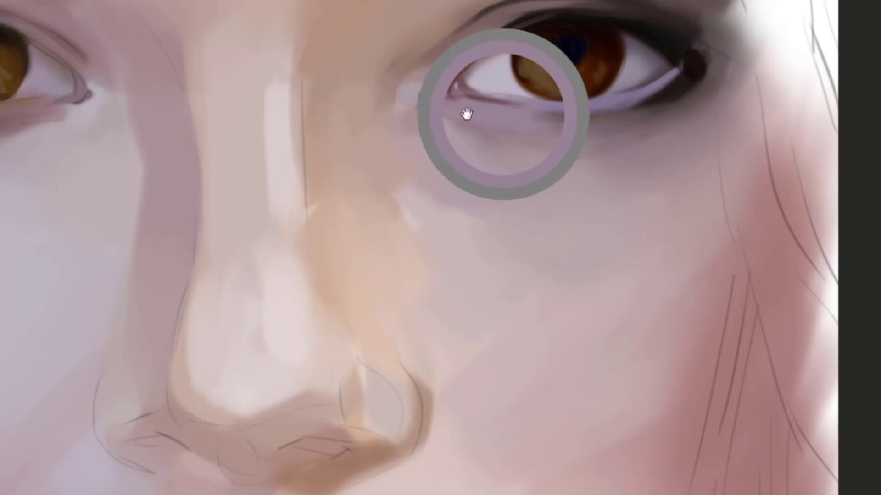
left_click_drag(424, 156, 439, 128)
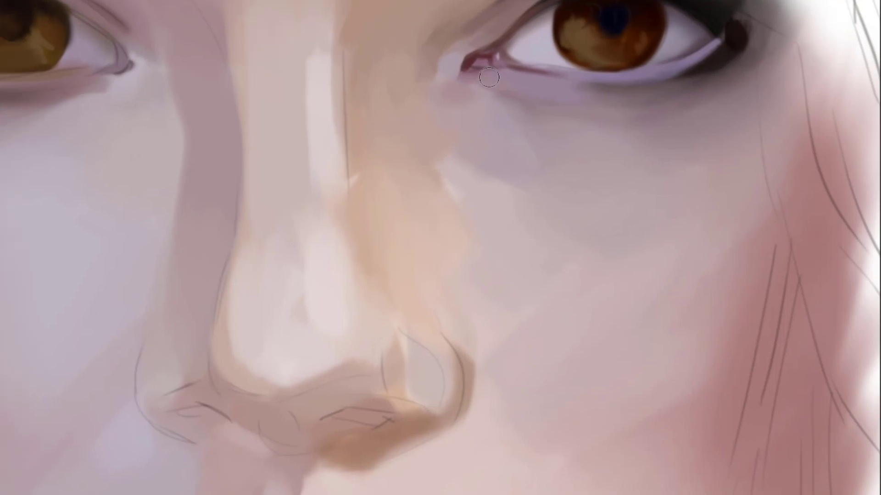
mouse_move(489, 78)
left_mouse_down()
mouse_move(488, 85)
mouse_move(617, 90)
left_mouse_up()
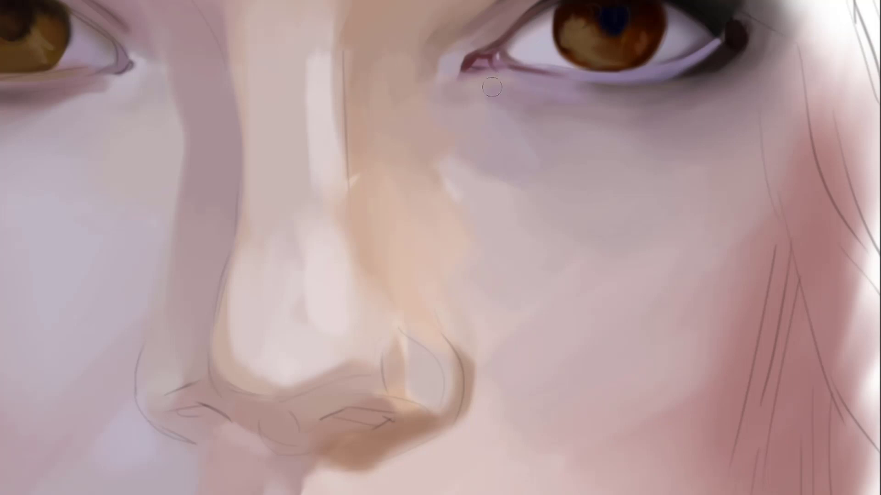
mouse_move(491, 87)
left_mouse_down()
mouse_move(477, 100)
mouse_move(471, 91)
mouse_move(460, 112)
mouse_move(492, 87)
left_mouse_up()
Paint a pale blue-grey reflection on the iris to the left of the pupil, carving its edges with sampled iris colours
left_click_drag(617, 63, 553, 89)
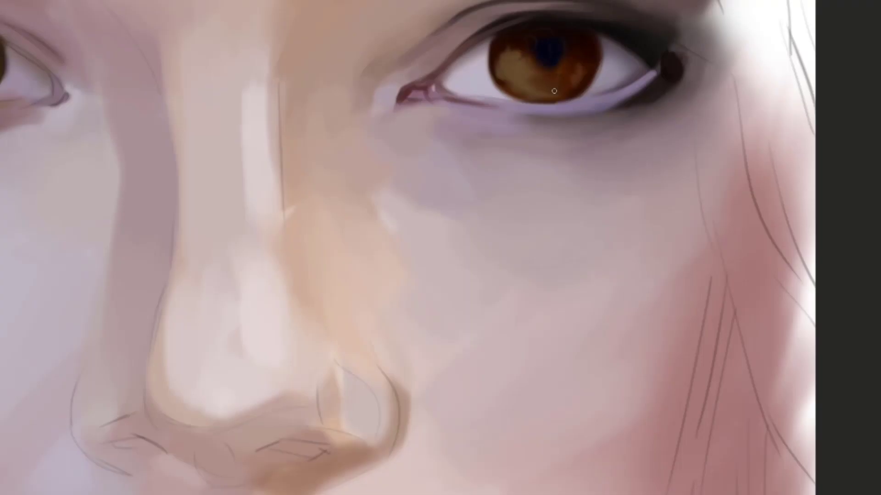
mouse_move(486, 74)
left_mouse_down()
mouse_move(450, 126)
mouse_move(451, 110)
left_mouse_up()
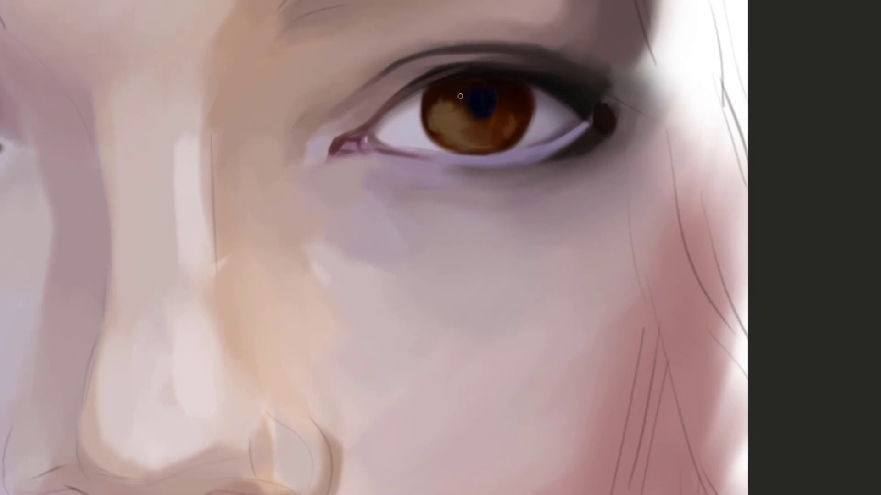
mouse_move(470, 94)
left_mouse_down()
mouse_move(460, 89)
mouse_move(473, 106)
mouse_move(461, 85)
mouse_move(445, 98)
left_mouse_up()
key("ctrl+z")
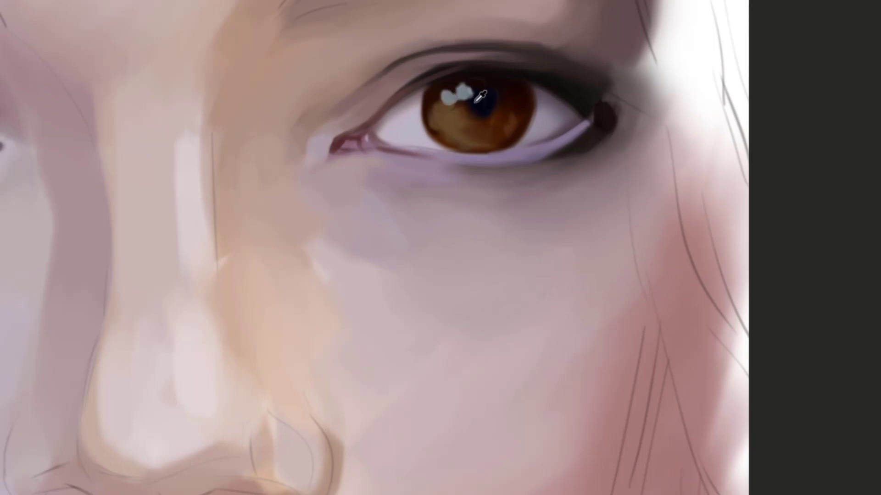
left_click(475, 103, "alt")
left_click_drag(452, 94, 465, 99)
left_click_drag(444, 101, 445, 105)
left_click(450, 104, "alt")
left_click(433, 93, "alt")
left_click(448, 98, "alt")
Add a second pale blue-grey reflection to the right of the pupil and break up its shape with dark iris colour
mouse_move(492, 97)
left_mouse_down()
mouse_move(498, 108)
mouse_move(494, 100)
left_mouse_up()
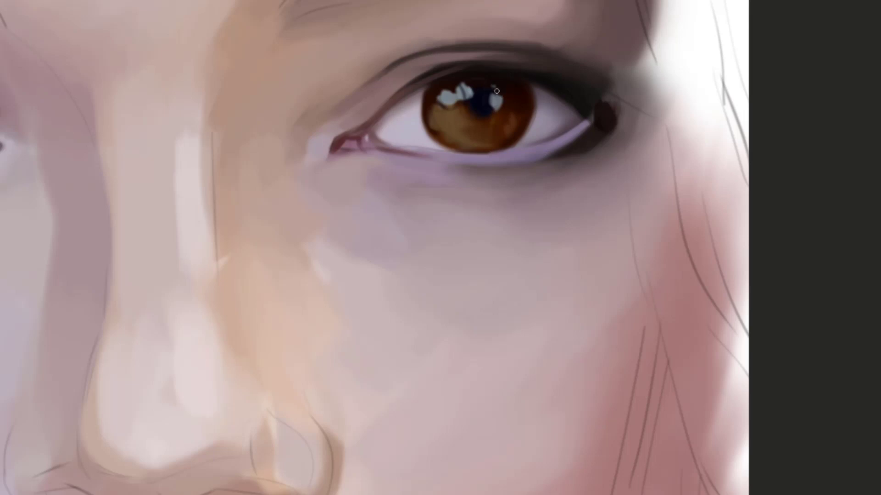
left_click(495, 105, "alt")
left_click_drag(487, 89, 503, 88)
Reduce the brush size and refine the left reflection in the iris with brighter and darker touches
left_click_drag(457, 89, 449, 86)
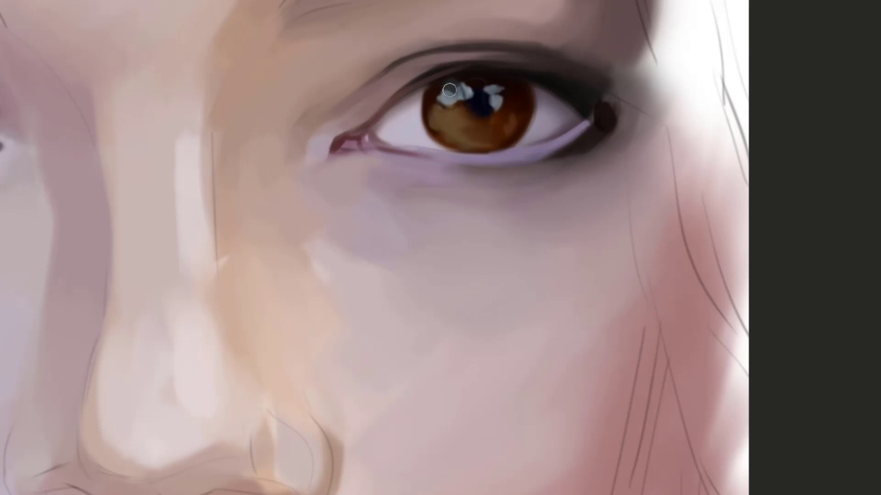
key("bracketleft")
key("bracketleft")
key("bracketleft")
key("bracketleft")
left_click_drag(458, 90, 443, 94)
left_click(452, 97, "alt")
Paint a small orange glint in the lower right part of the iris, undoing an unwanted stroke
left_click_drag(530, 120, 557, 115)
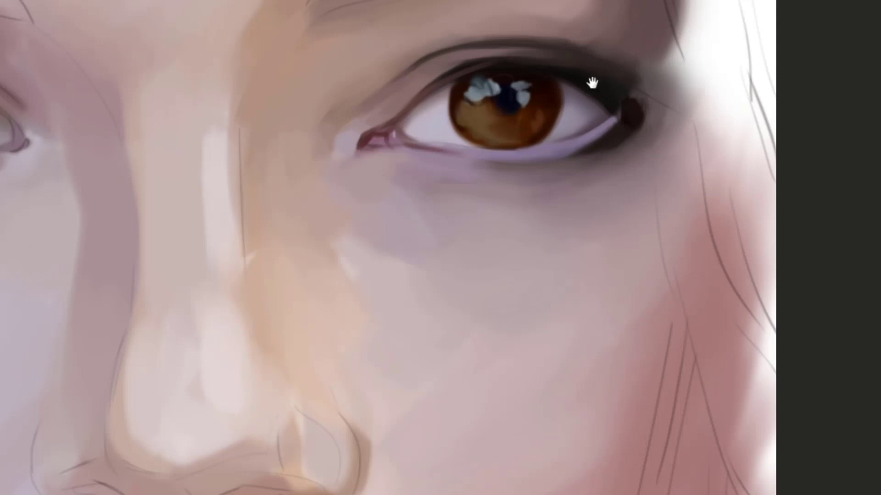
left_click_drag(591, 81, 585, 102)
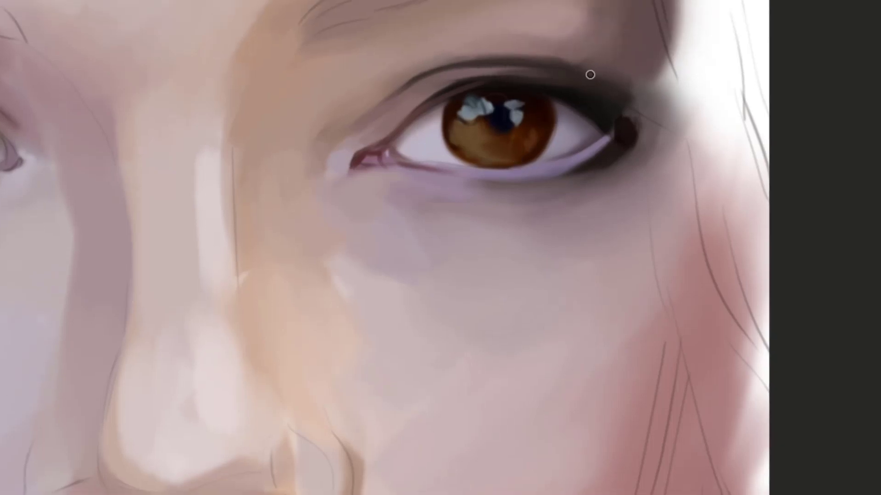
left_click_drag(556, 106, 558, 121)
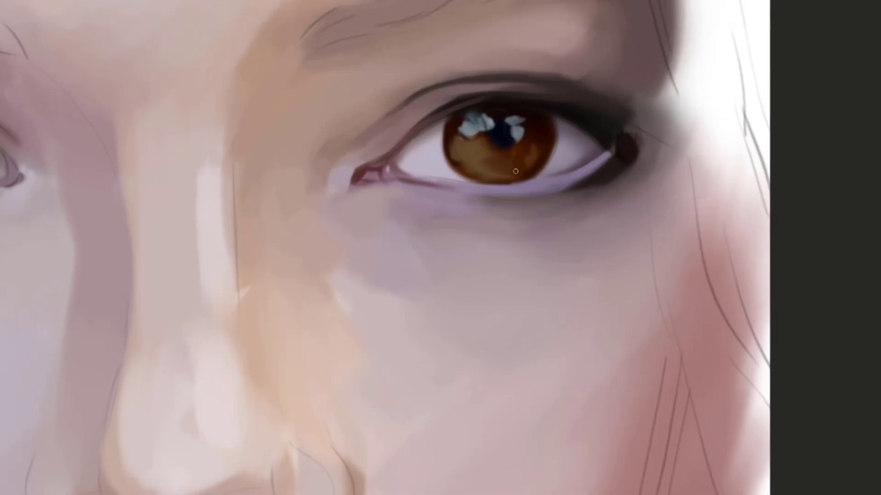
mouse_move(516, 168)
left_mouse_down()
mouse_move(517, 155)
mouse_move(518, 171)
left_mouse_up()
key("ctrl+z")
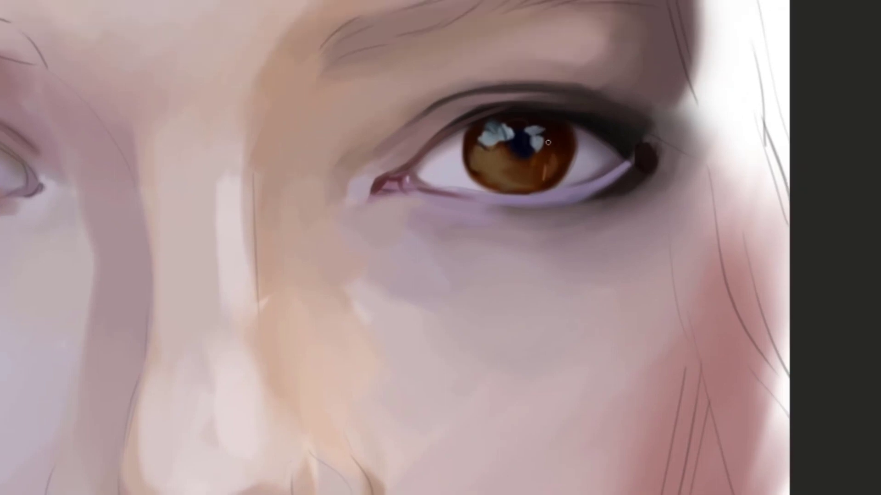
key("alt")
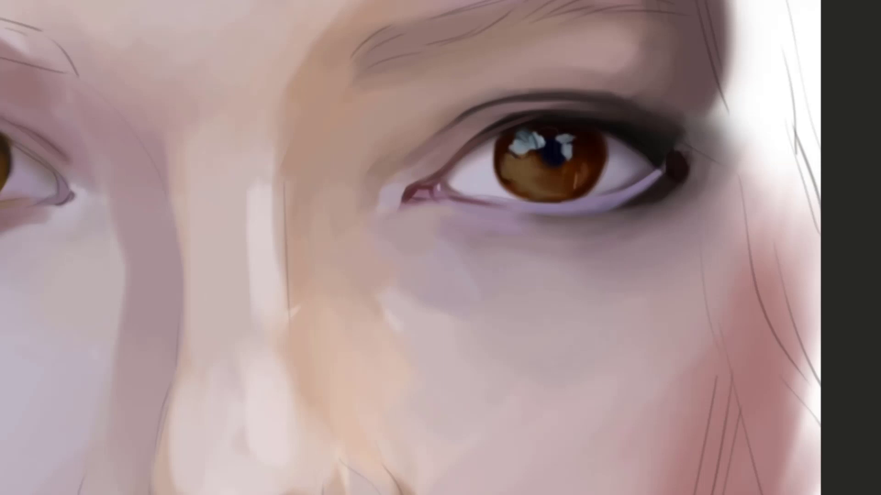
Examine the right-hand eye up close and compare it with the other eye at a lower magnification
left_click_drag(620, 178, 537, 146)
left_click_drag(612, 121, 670, 126)
left_click_drag(580, 124, 577, 155)
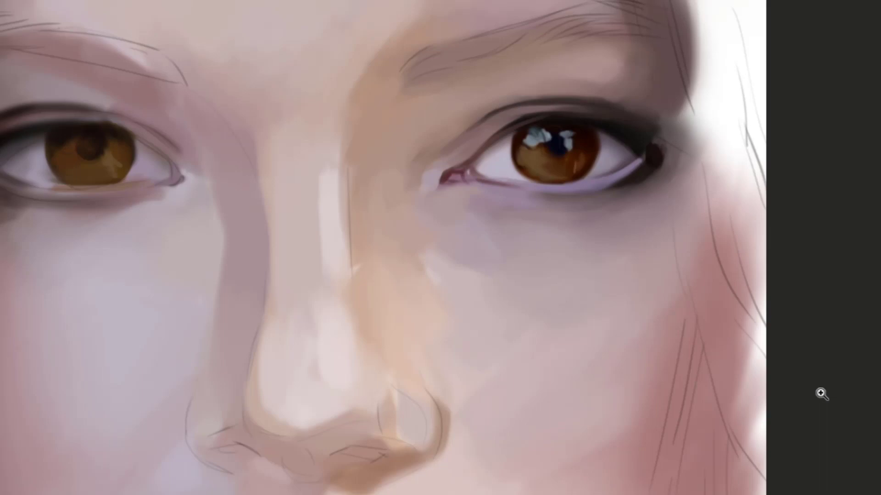
left_click(616, 52, "ctrl")
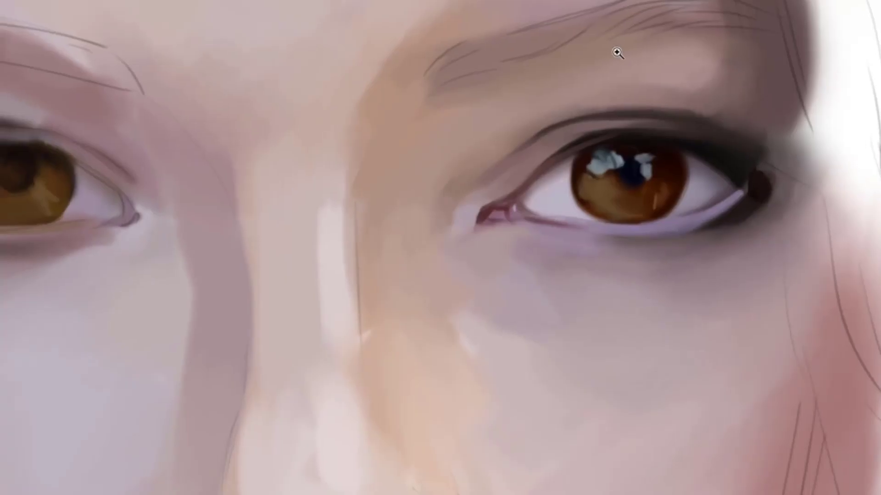
left_click_drag(637, 94, 582, 33)
left_click(579, 61, "alt")
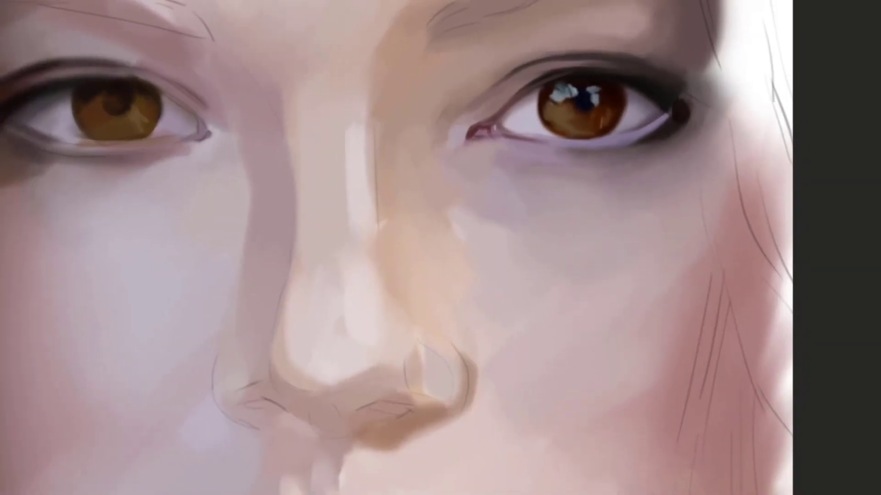
left_click_drag(568, 58, 503, 87)
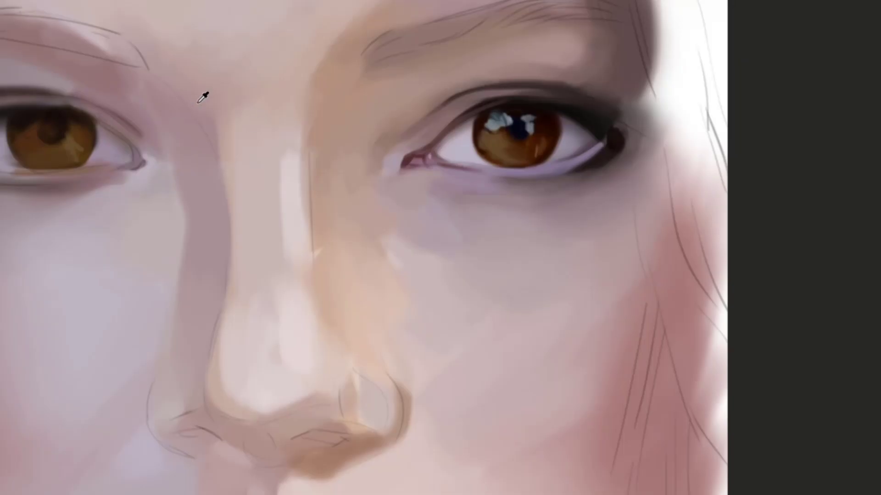
left_click_drag(585, 95, 560, 92)
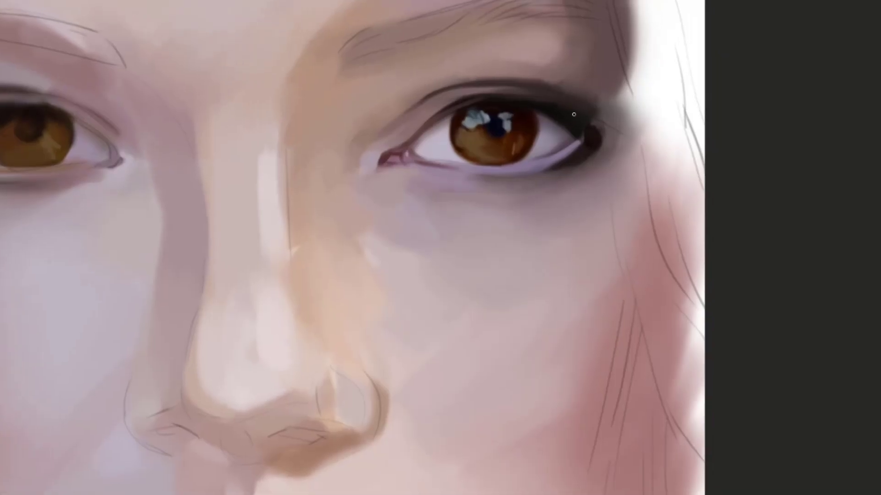
Paint thin dark lashes at the outer corner and along the lower lid of the right-hand eye
mouse_move(587, 162)
left_mouse_down()
mouse_move(598, 155)
mouse_move(595, 165)
mouse_move(606, 167)
left_mouse_up()
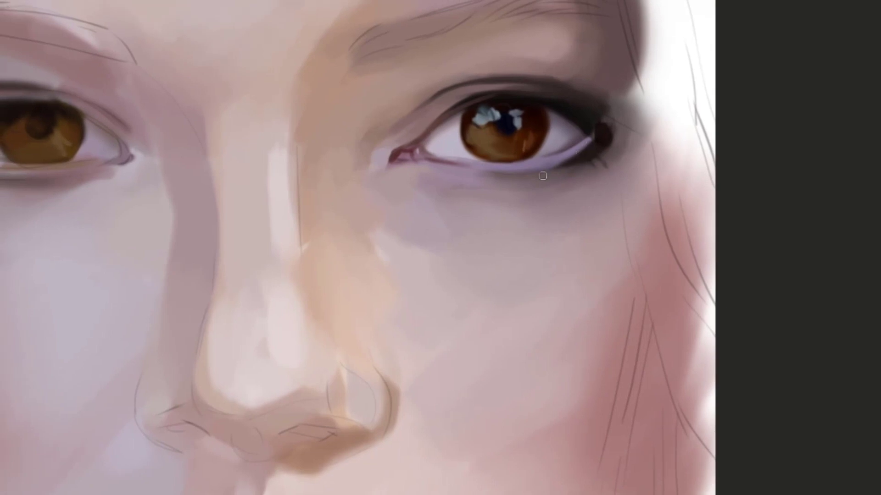
left_click_drag(543, 176, 541, 198)
left_click_drag(604, 167, 641, 176)
left_click_drag(553, 200, 582, 177)
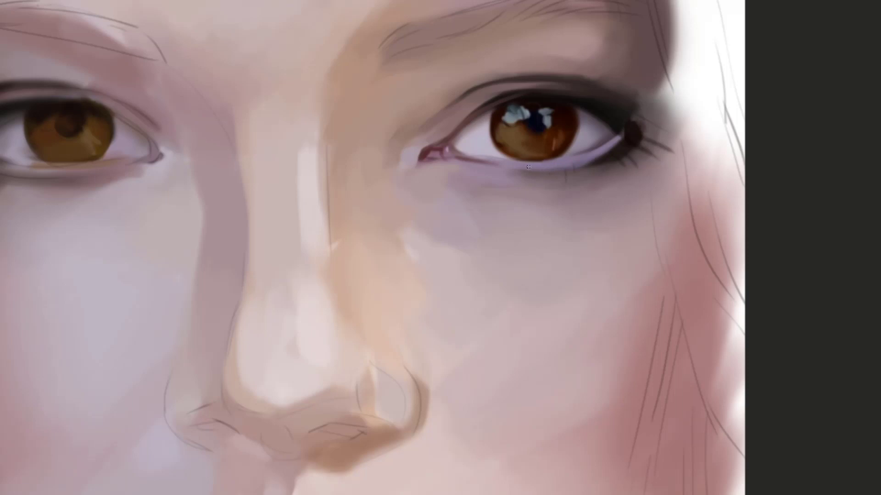
left_click_drag(523, 168, 519, 181)
left_click_drag(565, 127, 556, 158)
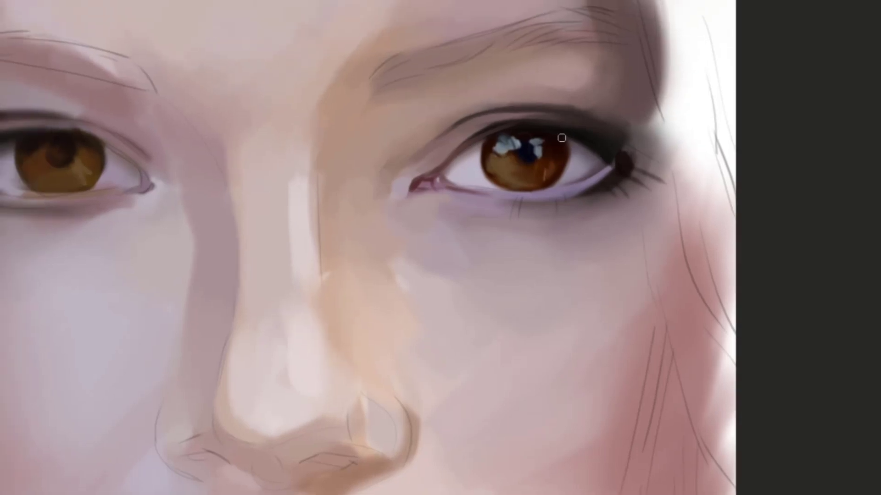
Paint short dark lashes along the upper lid of the right-hand eye, from the inner corner out to the outer corner
left_click_drag(512, 130, 536, 127)
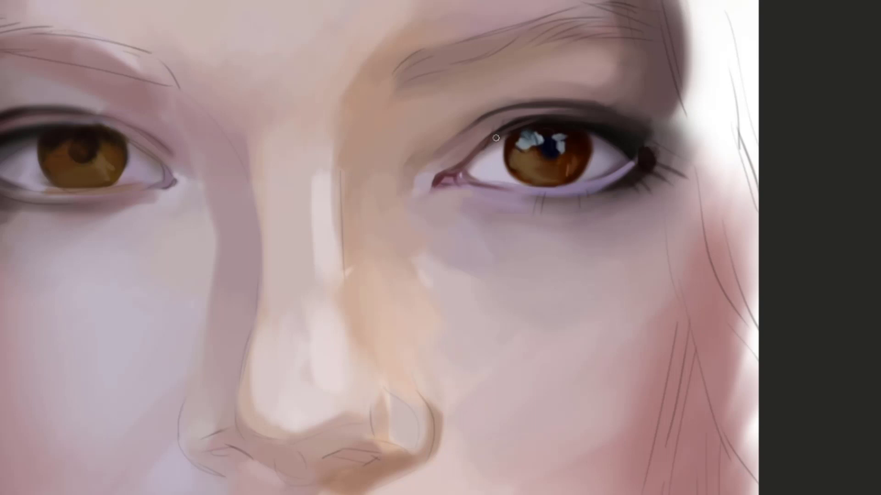
mouse_move(495, 138)
left_mouse_down()
mouse_move(460, 147)
mouse_move(473, 122)
left_mouse_up()
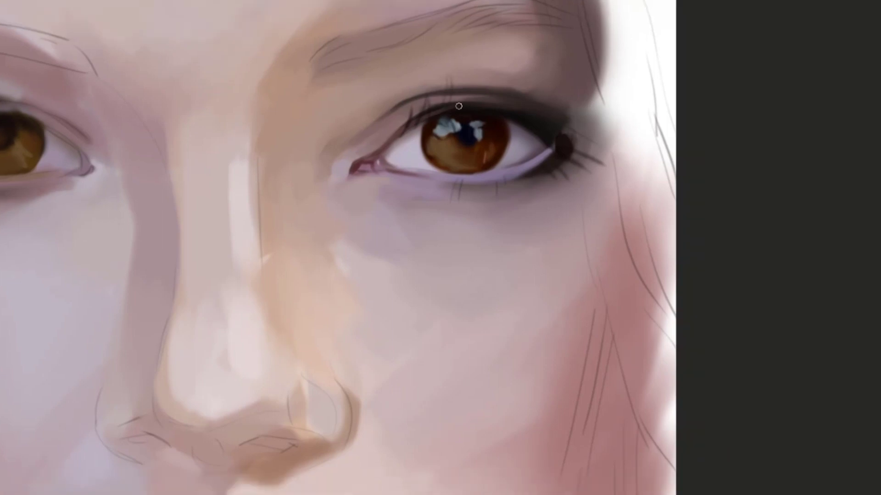
left_click_drag(467, 99, 475, 83)
left_click_drag(468, 105, 475, 85)
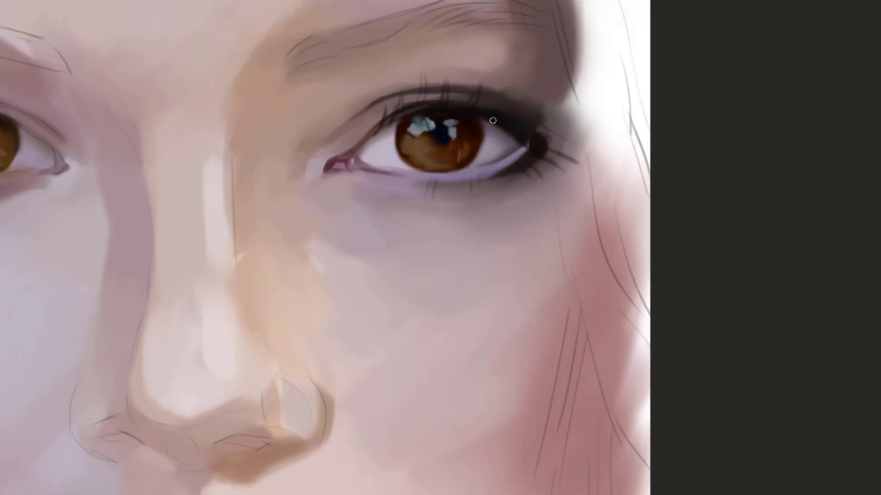
left_click_drag(492, 108, 503, 92)
left_click_drag(500, 106, 515, 90)
left_click_drag(519, 119, 533, 102)
mouse_move(528, 126)
left_mouse_down()
mouse_move(544, 113)
mouse_move(596, 123)
left_mouse_up()
left_click_drag(601, 113, 626, 91)
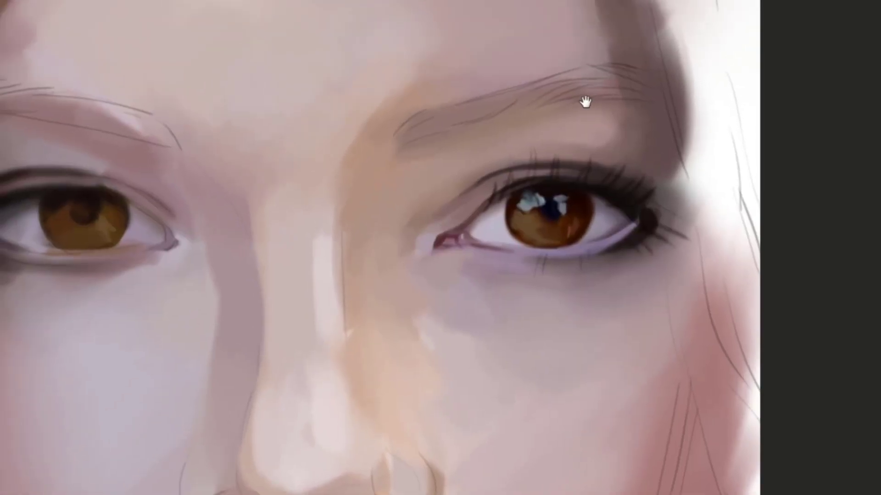
Paint short brown hair strokes at the inner end of the right-hand eyebrow, undoing a misplaced one
left_click_drag(585, 101, 679, 70)
left_click_drag(523, 107, 488, 94)
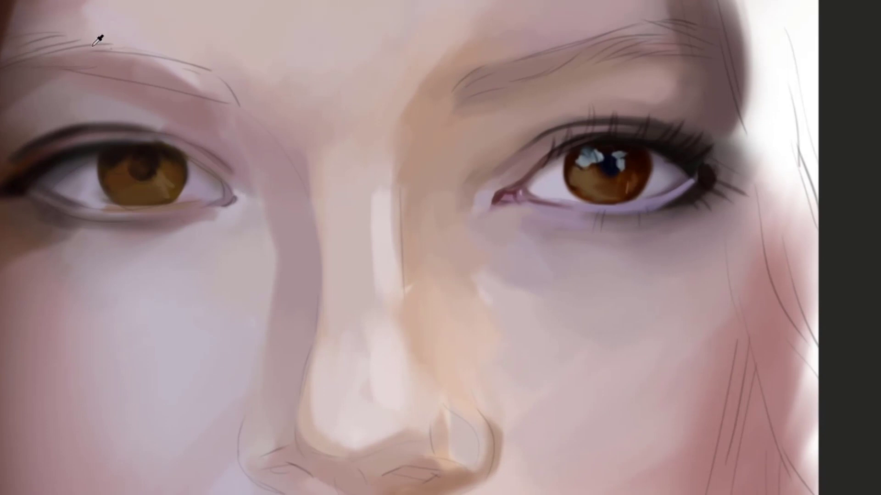
mouse_move(465, 73)
left_mouse_down()
mouse_move(443, 85)
mouse_move(462, 78)
left_mouse_up()
key("ctrl+z")
mouse_move(432, 110)
left_mouse_down()
mouse_move(452, 87)
mouse_move(443, 88)
mouse_move(428, 112)
mouse_move(464, 89)
mouse_move(437, 89)
mouse_move(453, 73)
mouse_move(488, 89)
mouse_move(485, 96)
left_mouse_up()
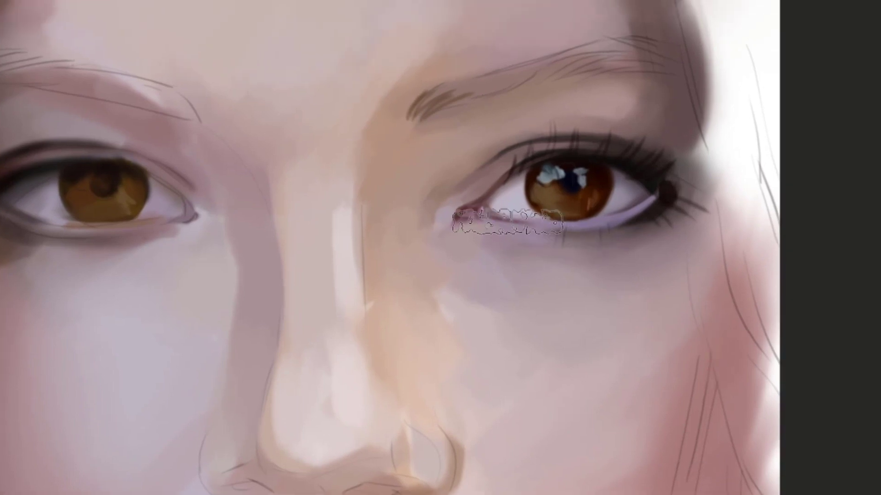
Reduce the size of the clustered brush, try a stroke beneath the eye and undo it
left_click_drag(508, 220, 514, 201)
key("bracketleft")
key("bracketleft")
key("bracketleft")
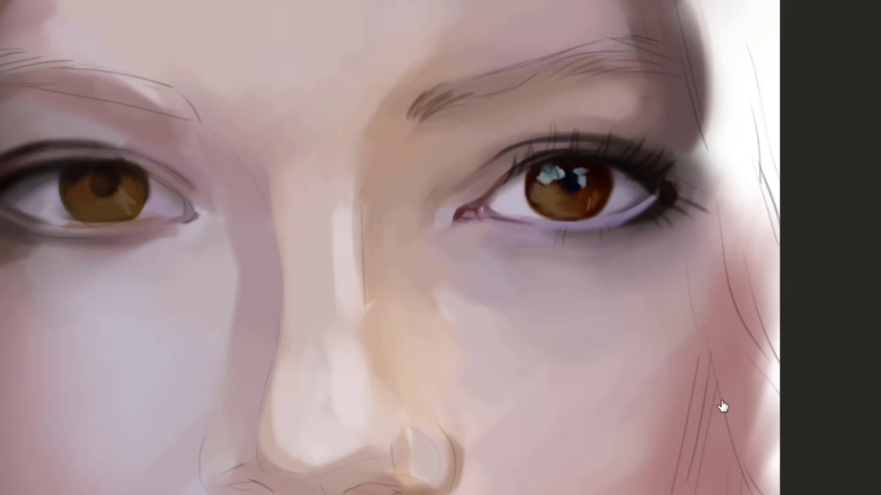
left_click_drag(502, 271, 549, 240)
key("ctrl+z")
Shrink the multi-bristle brush to a fine hair size, test parallel strokes on the cheek and undo them
key("[")
key("[")
key("[")
key("[")
key("[")
key("[")
key("[")
left_click_drag(421, 315, 484, 268)
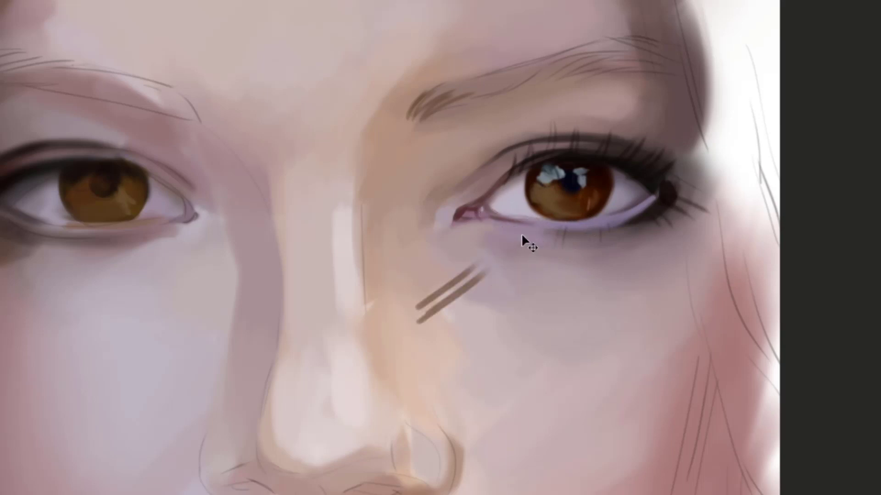
key("ctrl+z")
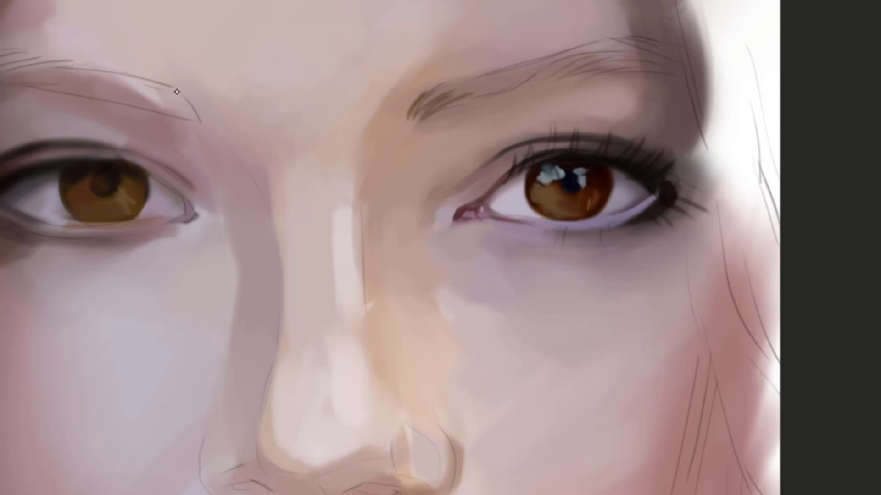
Paint parallel brown hairs at the inner end of the right-hand eyebrow and dense dark hairs over its outer tail
left_click_drag(177, 92, 158, 112)
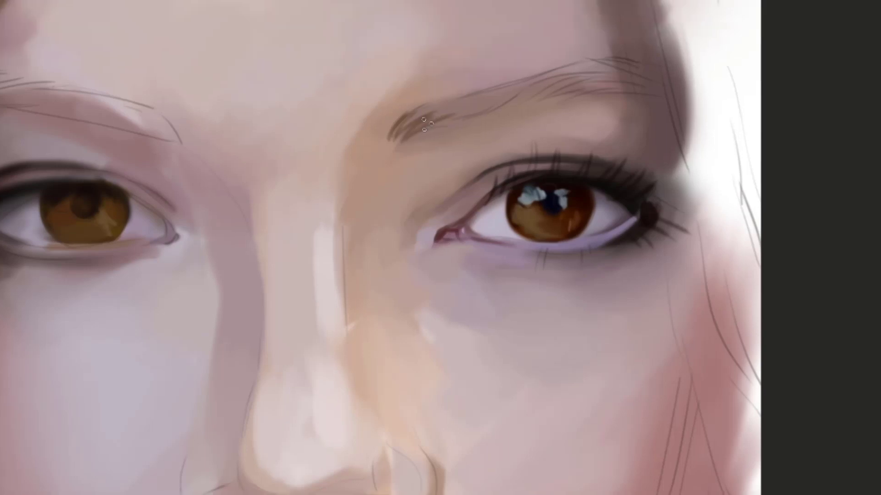
left_click_drag(418, 129, 477, 102)
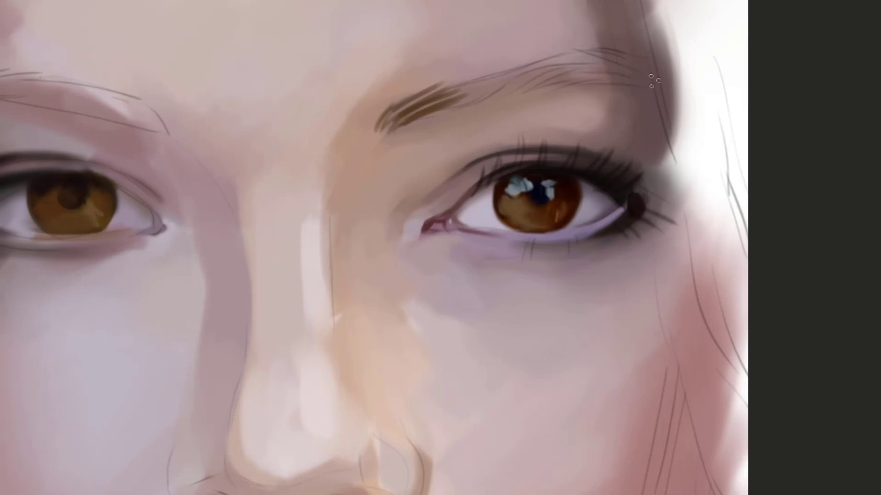
mouse_move(598, 58)
left_mouse_down()
mouse_move(667, 78)
mouse_move(662, 69)
left_mouse_up()
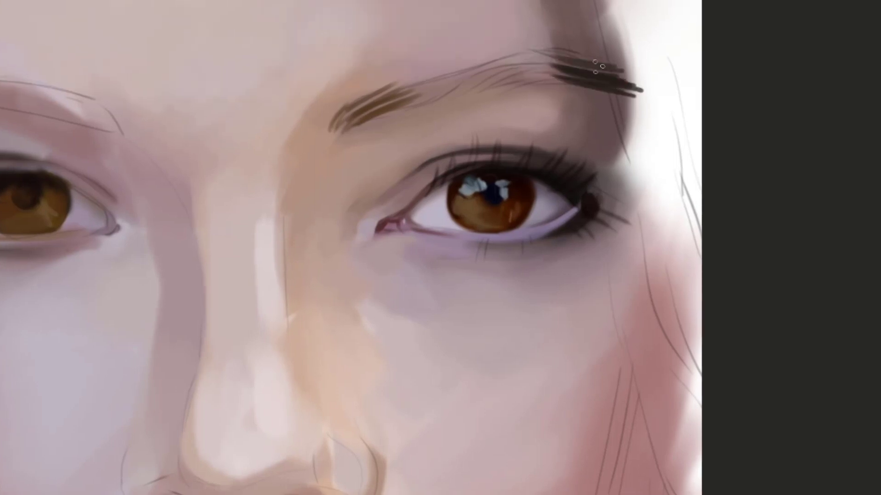
mouse_move(598, 62)
left_mouse_down()
mouse_move(541, 46)
mouse_move(611, 74)
mouse_move(568, 51)
left_mouse_up()
mouse_move(628, 64)
left_mouse_down()
mouse_move(554, 46)
mouse_move(522, 69)
left_mouse_up()
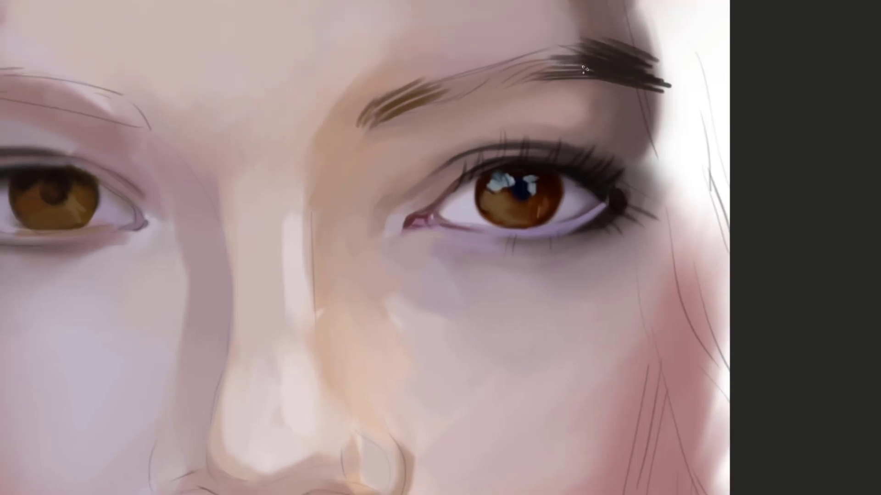
Extend the dark hairs from the eyebrow's tail inward along its lower edge, undoing a misplaced stroke
left_click_drag(583, 69, 512, 87)
left_click_drag(584, 74, 532, 88)
key("ctrl+z")
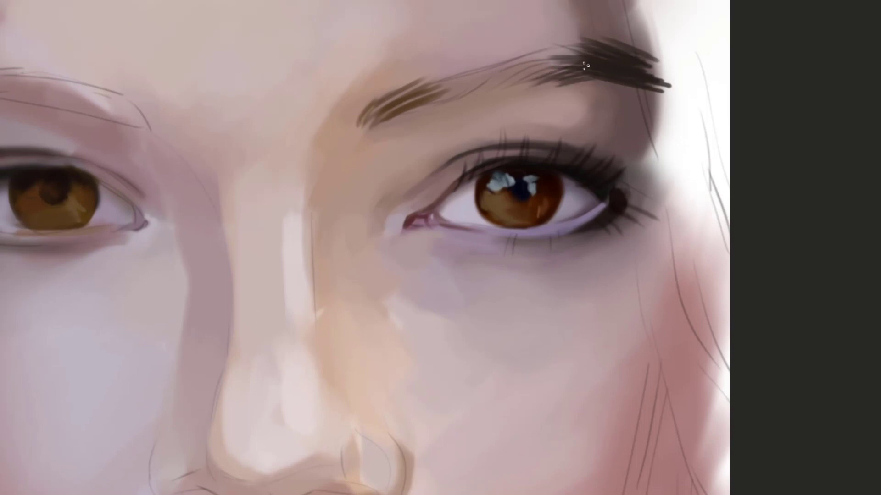
left_click_drag(585, 67, 522, 81)
left_click(568, 97, "alt")
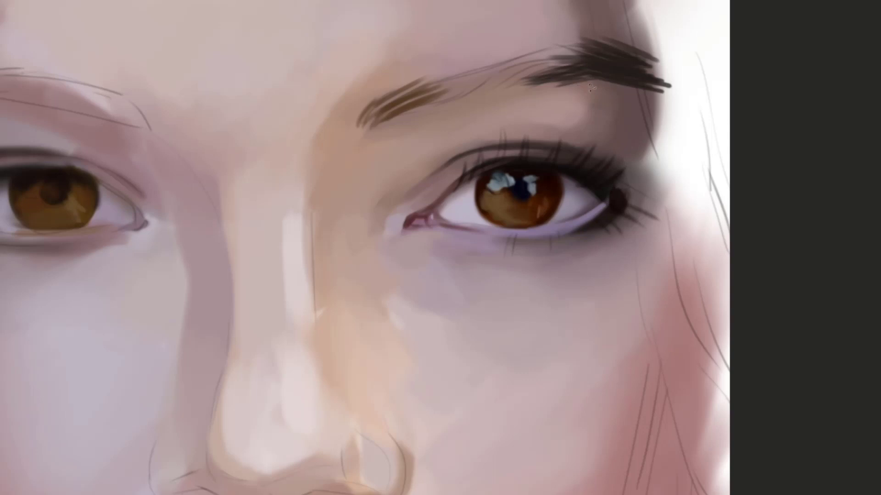
left_click_drag(586, 86, 522, 88)
Fill the middle of the right-hand eyebrow with dark hairs in a sampled brow colour, joining the inner end to the arch
left_click(571, 72, "alt")
left_click_drag(551, 76, 416, 100)
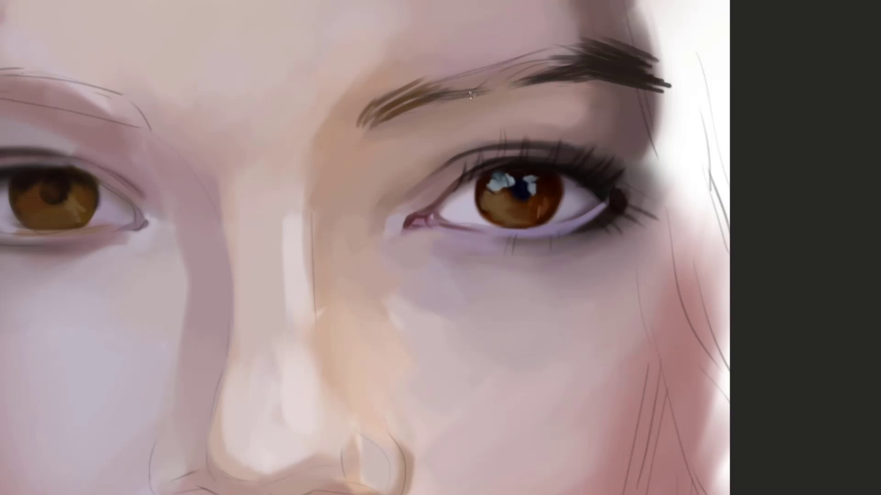
mouse_move(484, 90)
left_mouse_down()
mouse_move(402, 109)
mouse_move(412, 110)
left_mouse_up()
left_click_drag(502, 85, 408, 107)
left_click_drag(523, 62, 429, 97)
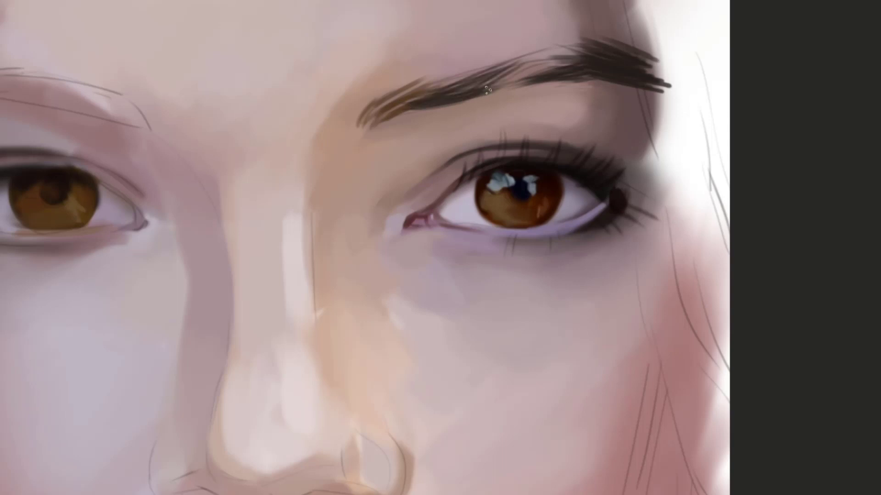
mouse_move(544, 60)
left_mouse_down()
mouse_move(484, 89)
mouse_move(493, 91)
left_mouse_up()
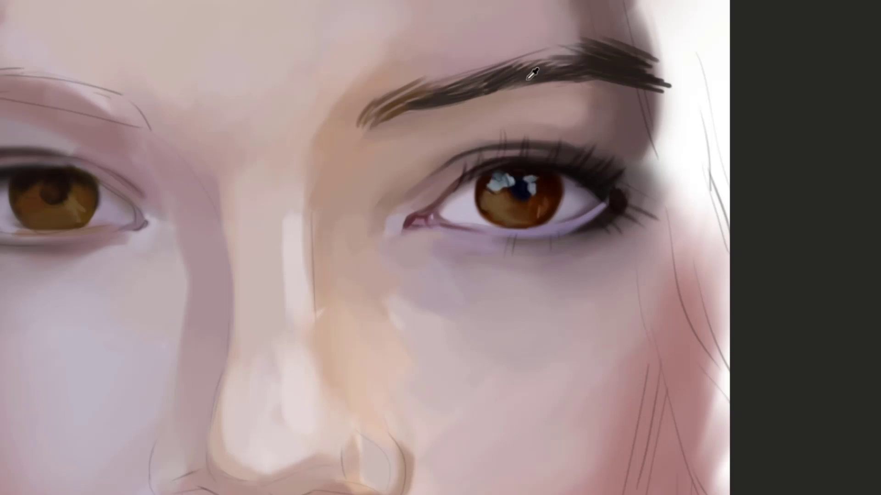
left_click_drag(513, 86, 494, 93)
left_click_drag(520, 65, 462, 89)
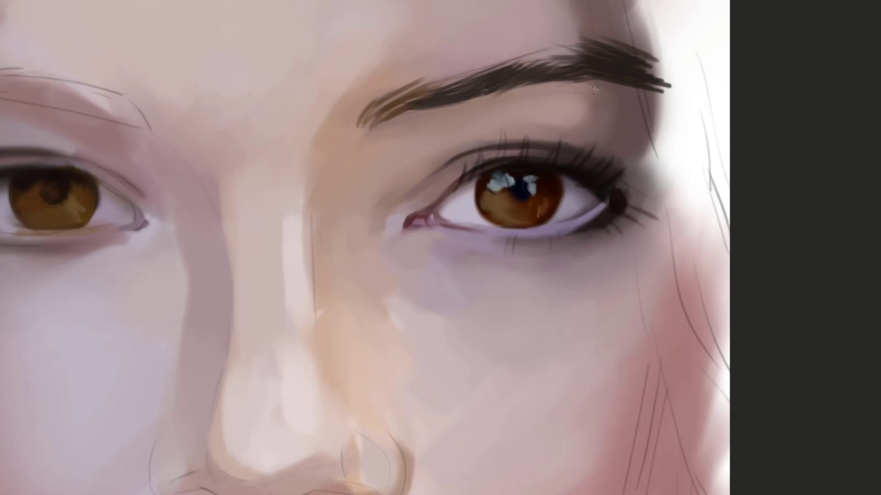
Paint dark olive-brown hairs over the upper edge of the eyebrow's arch, undoing a misplaced stroke
mouse_move(572, 75)
left_mouse_down()
mouse_move(523, 81)
mouse_move(501, 56)
left_mouse_up()
key("ctrl+z")
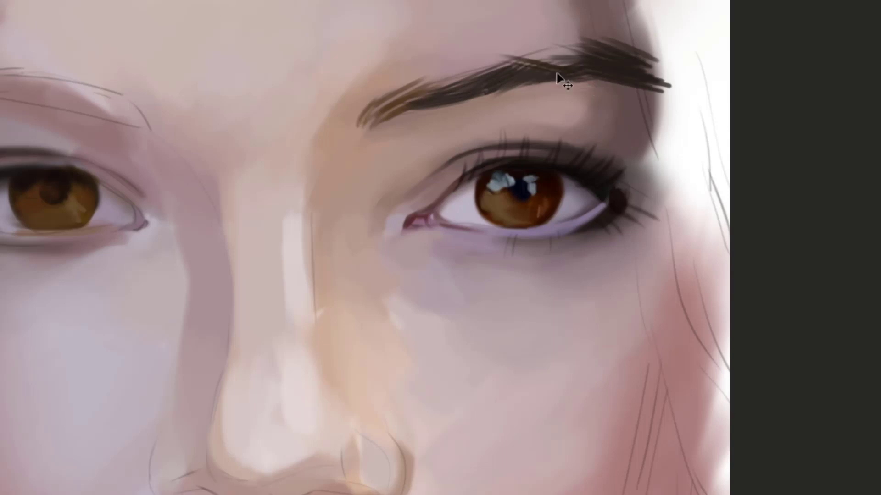
left_click_drag(574, 69, 487, 61)
left_click_drag(580, 61, 521, 57)
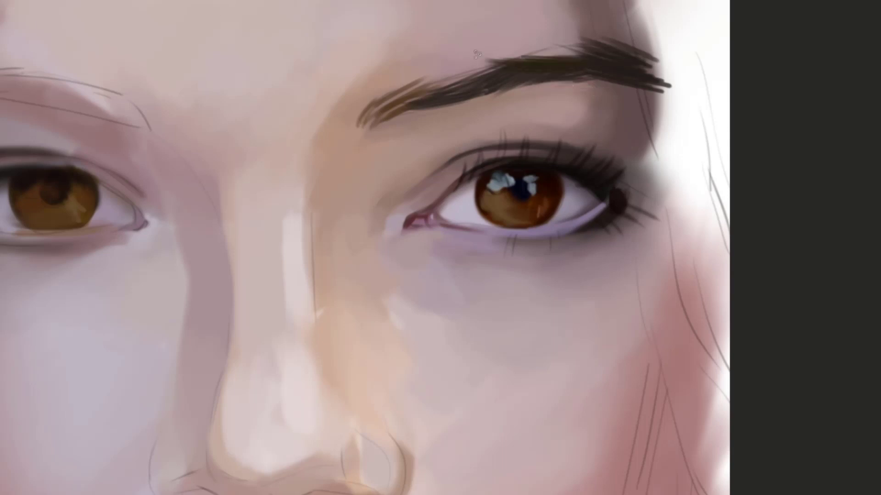
left_click_drag(587, 57, 517, 45)
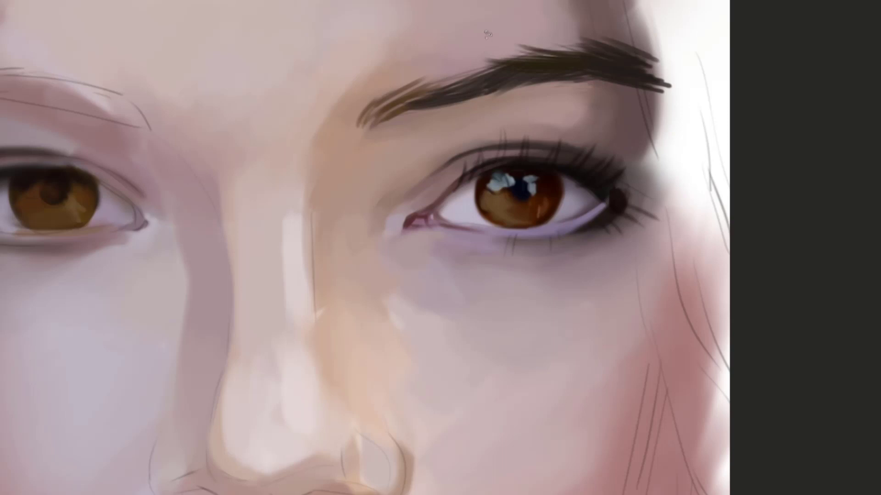
Sample tones from the eyebrow and layer short tapered hairs along the top of the arch towards the tail
left_click(545, 60, "alt")
left_click(543, 58, "alt")
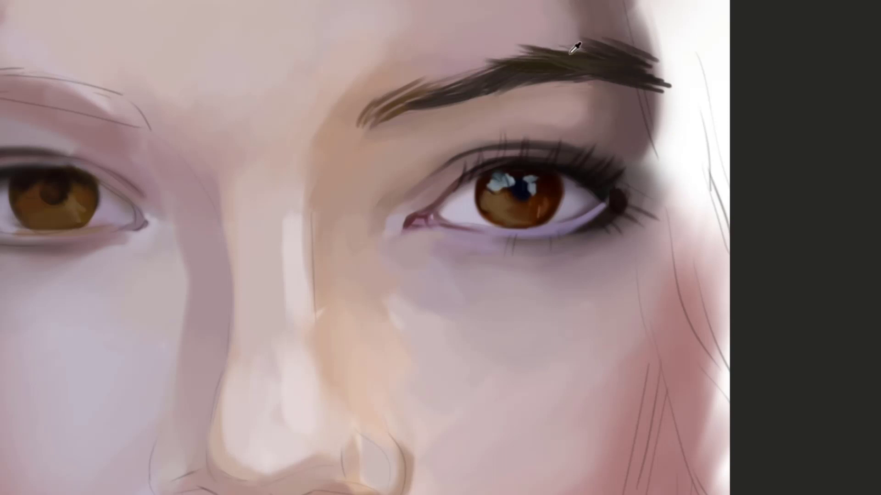
left_click_drag(593, 49, 539, 45)
mouse_move(581, 65)
left_mouse_down()
mouse_move(534, 52)
mouse_move(538, 44)
left_mouse_up()
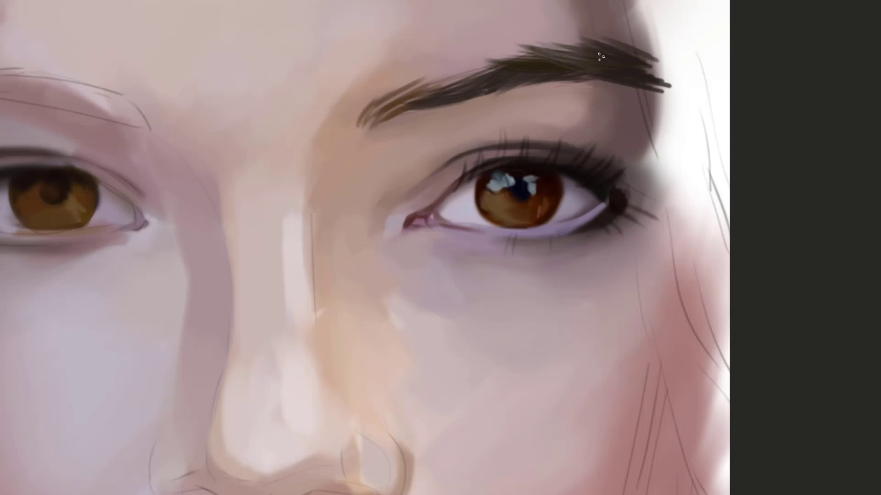
left_click_drag(595, 54, 550, 46)
left_click_drag(624, 59, 590, 49)
left_click(620, 56, "alt")
left_click_drag(636, 73, 563, 57)
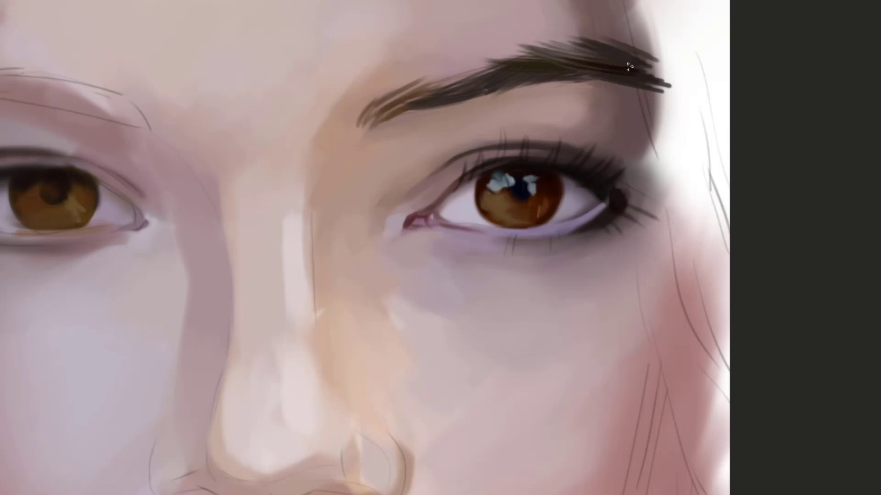
key("ctrl+z")
left_click_drag(635, 69, 583, 35)
key("ctrl+z")
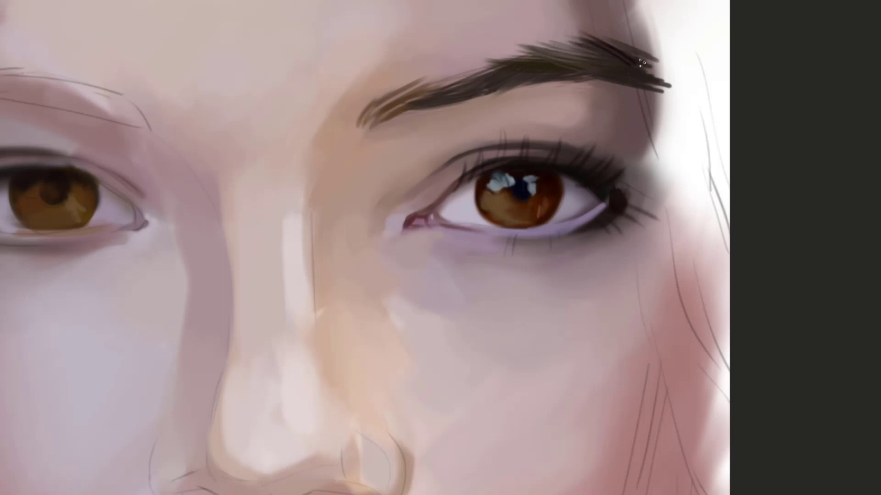
key("ctrl+z")
Sample a brow tone and paint long fine hairs along the upper edge of the eyebrow's inner half
left_click(502, 69, "alt")
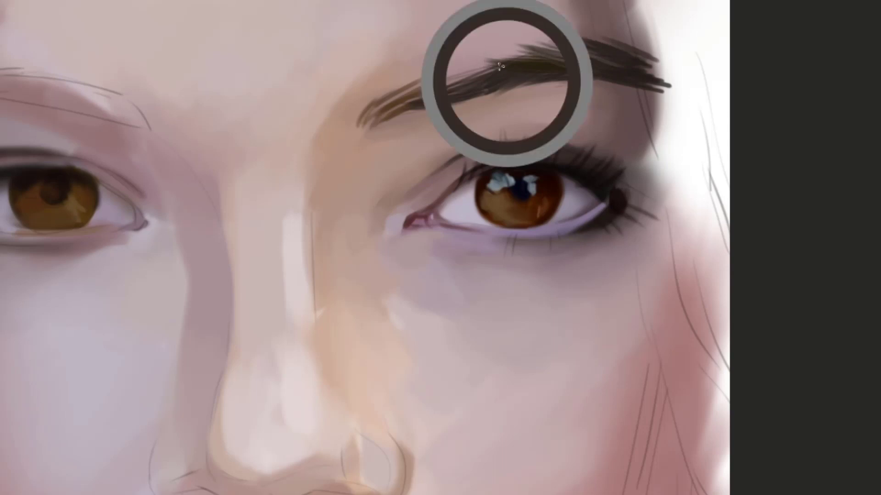
left_click_drag(395, 95, 484, 63)
left_click_drag(422, 79, 530, 49)
mouse_move(466, 72)
left_mouse_down()
mouse_move(527, 54)
mouse_move(458, 79)
mouse_move(556, 61)
left_mouse_up()
Sample tones from the brow and paint fine dark and light brown hairs at its inner end, undoing one stroke
left_click(506, 84, "alt")
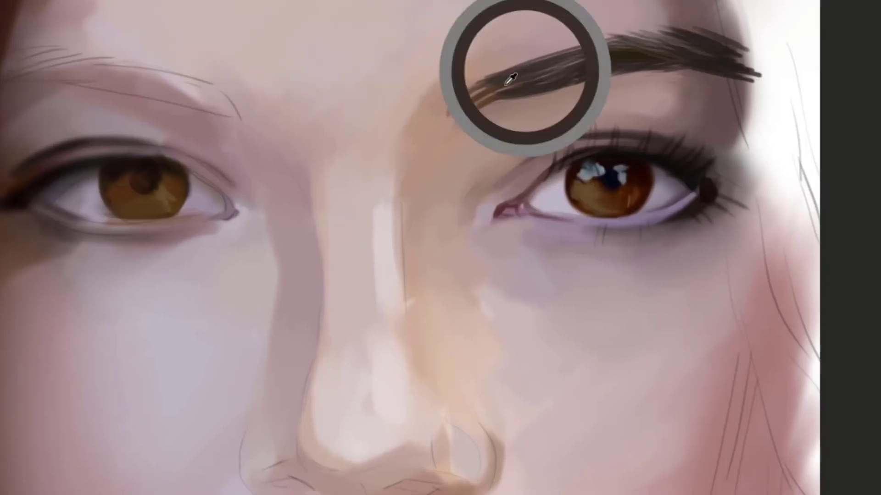
left_click(463, 94, "alt")
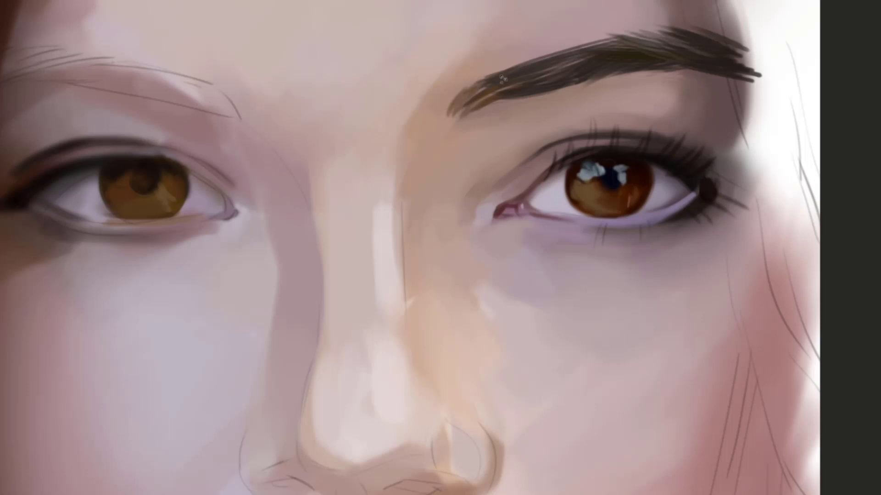
left_click_drag(462, 108, 490, 87)
key("ctrl+z")
mouse_move(487, 113)
left_mouse_down()
mouse_move(465, 115)
mouse_move(509, 95)
left_mouse_up()
left_click_drag(450, 111, 512, 96)
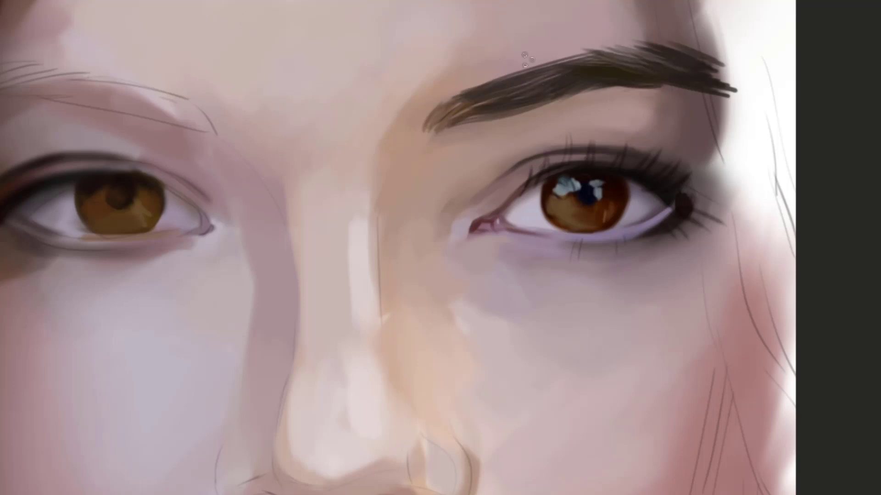
Darken the eyebrow's tail with olive-brown hairs and add fine hairs along the top of the arch
left_click_drag(642, 55, 698, 76)
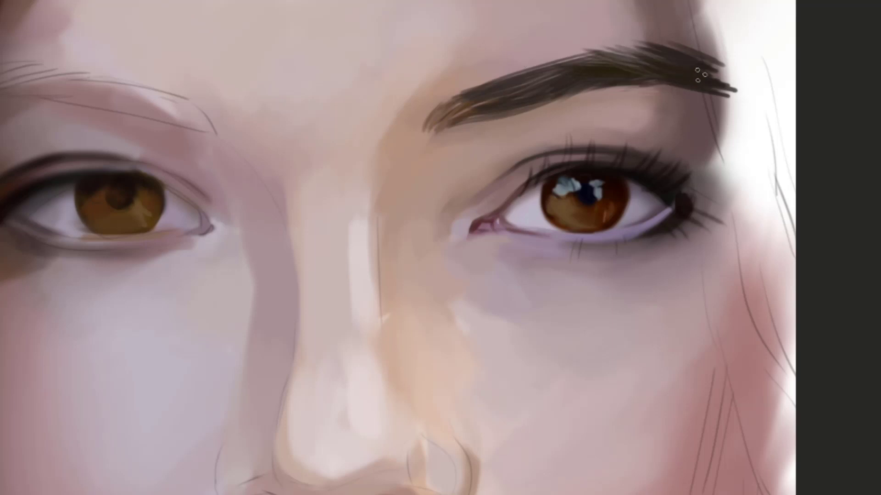
left_click_drag(649, 53, 709, 79)
left_click_drag(649, 42, 734, 69)
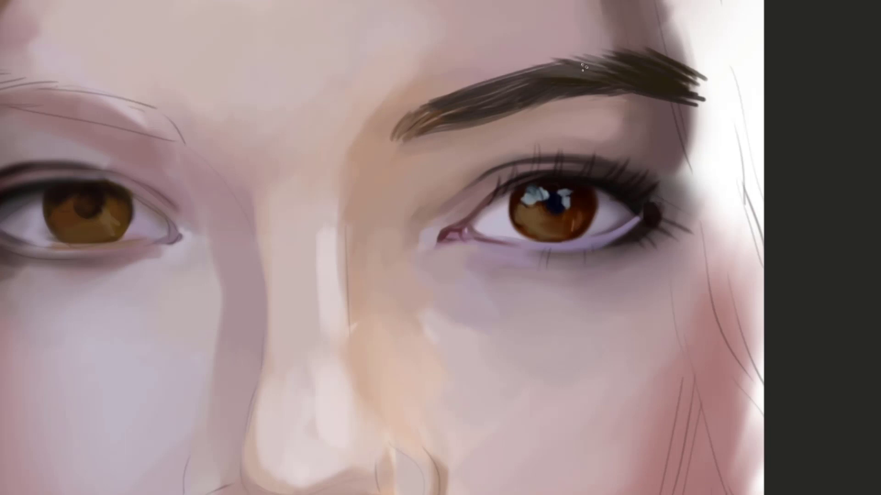
mouse_move(523, 69)
left_mouse_down()
mouse_move(564, 55)
mouse_move(624, 62)
mouse_move(583, 71)
left_mouse_up()
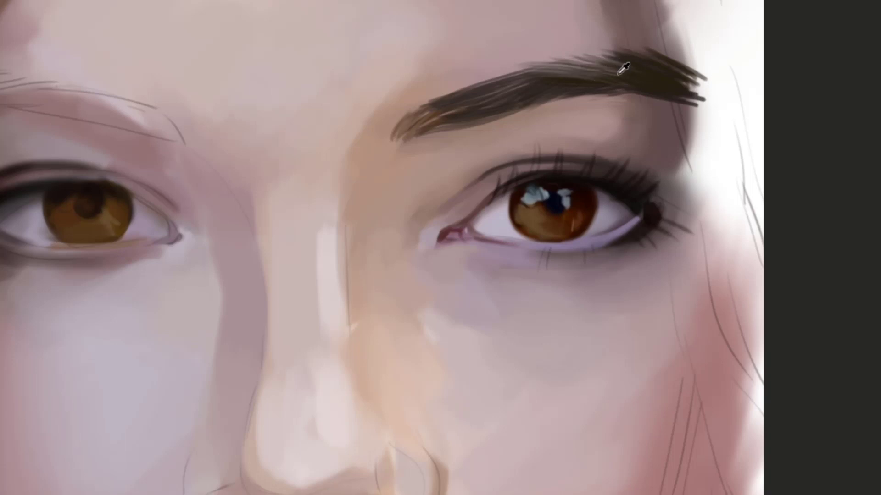
mouse_move(584, 76)
left_mouse_down()
mouse_move(612, 68)
mouse_move(610, 52)
left_mouse_up()
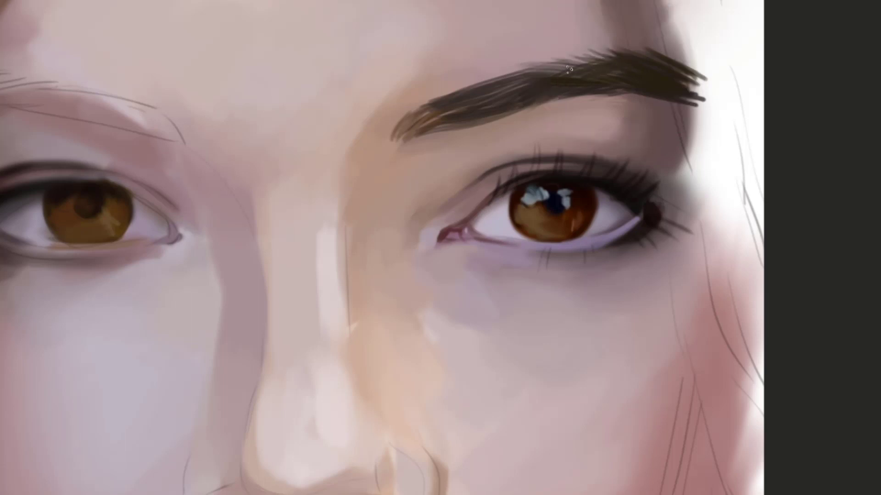
Sample tones from the middle of the eyebrow and refine the hairs between its centre and the arch
left_click(532, 61, "alt")
left_click(497, 86, "alt")
left_click_drag(480, 97, 585, 84)
left_click_drag(639, 45, 595, 12)
mouse_move(591, 73)
left_mouse_down()
mouse_move(608, 117)
mouse_move(656, 73)
mouse_move(645, 93)
left_mouse_up()
Examine the painted eyebrow against the eyes and the whole face at several magnifications
left_click_drag(752, 122, 708, 141)
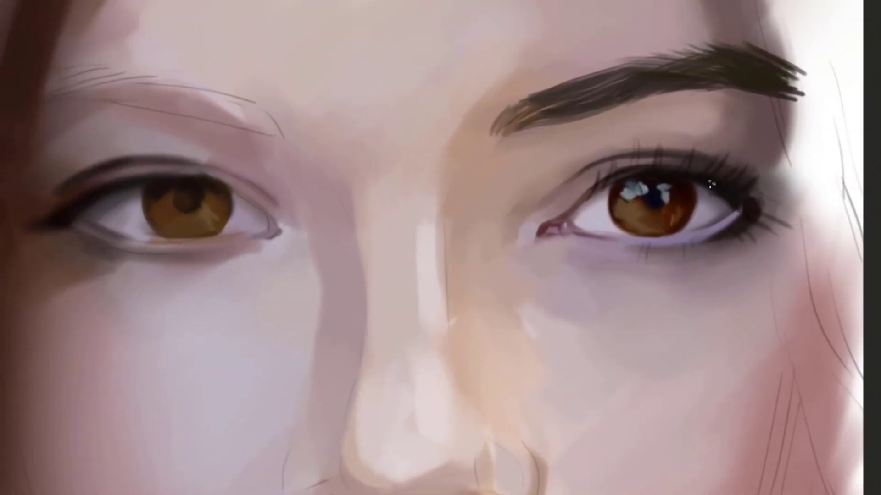
left_click_drag(641, 171, 588, 179)
left_click_drag(599, 177, 572, 149)
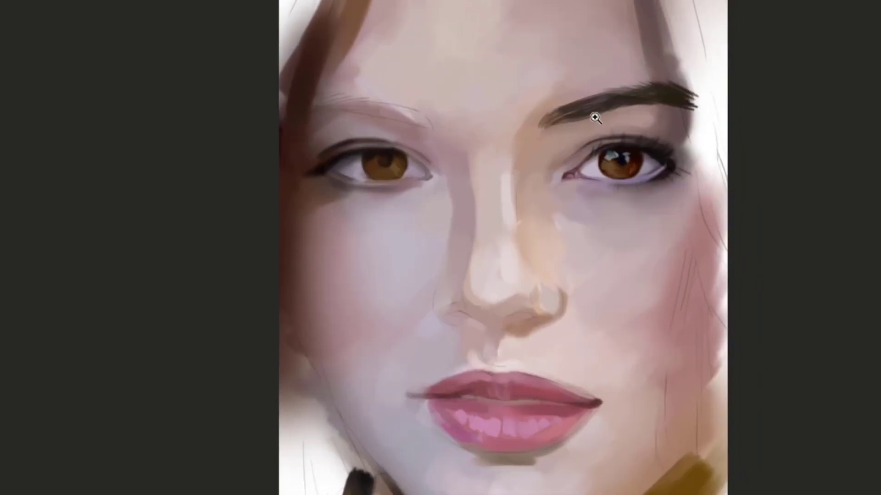
scroll(595, 119, "up", 1)
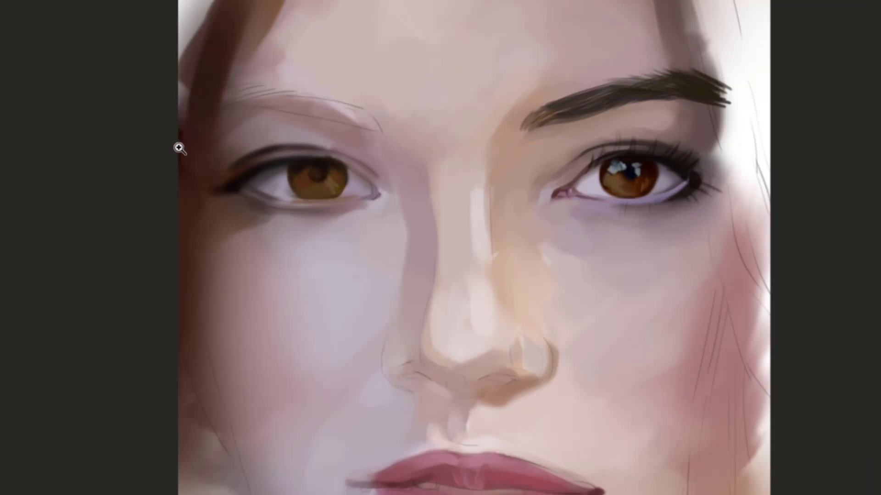
scroll(571, 169, "up", 1)
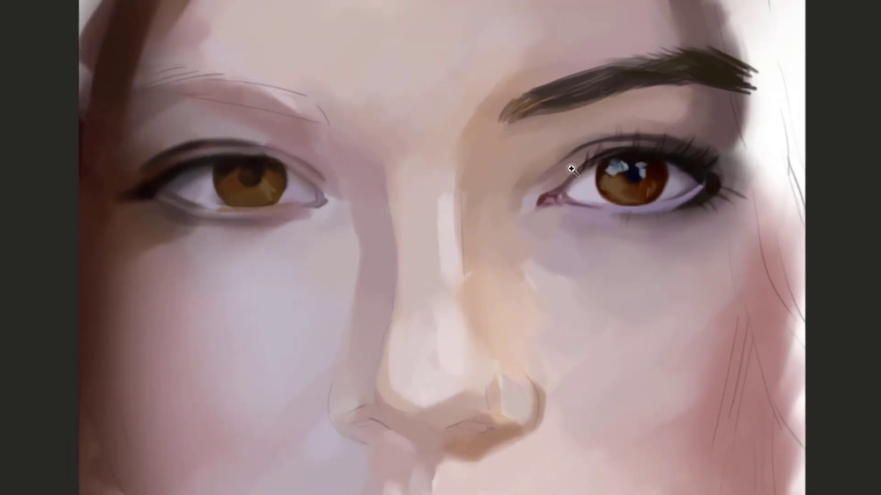
scroll(507, 183, "down", 4)
scroll(585, 161, "up", 3)
left_click_drag(585, 161, 552, 173)
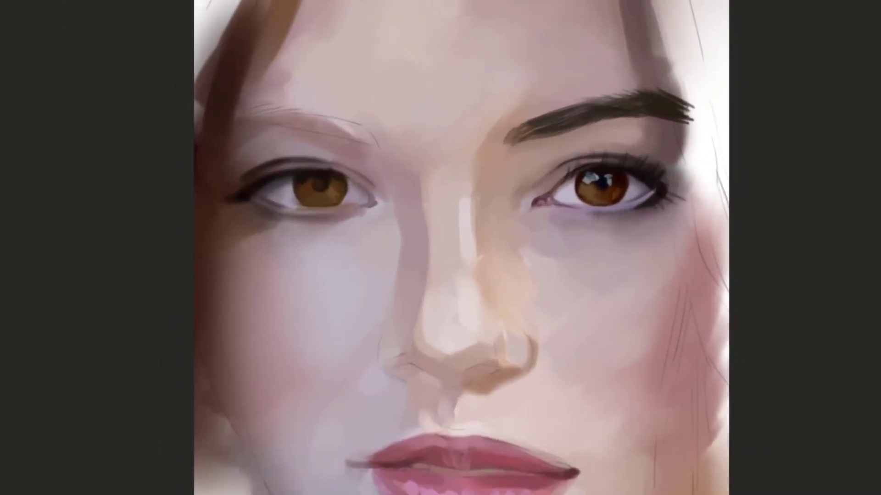
Soften the right-hand eyebrow with a soft irregular brush, blending its inner end into the skin and smoothing the hairs towards the arch
left_click_drag(544, 98, 530, 120)
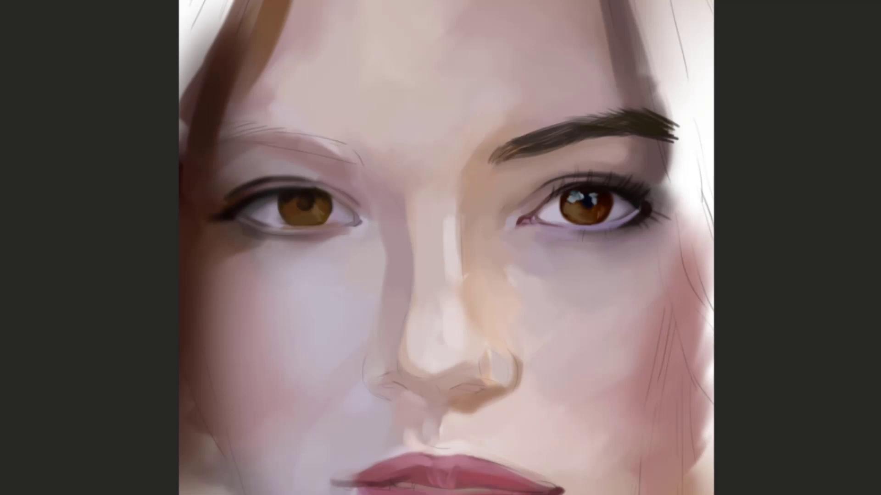
mouse_move(492, 165)
left_mouse_down()
mouse_move(550, 128)
mouse_move(495, 170)
mouse_move(534, 135)
mouse_move(526, 127)
mouse_move(485, 174)
mouse_move(539, 149)
left_mouse_up()
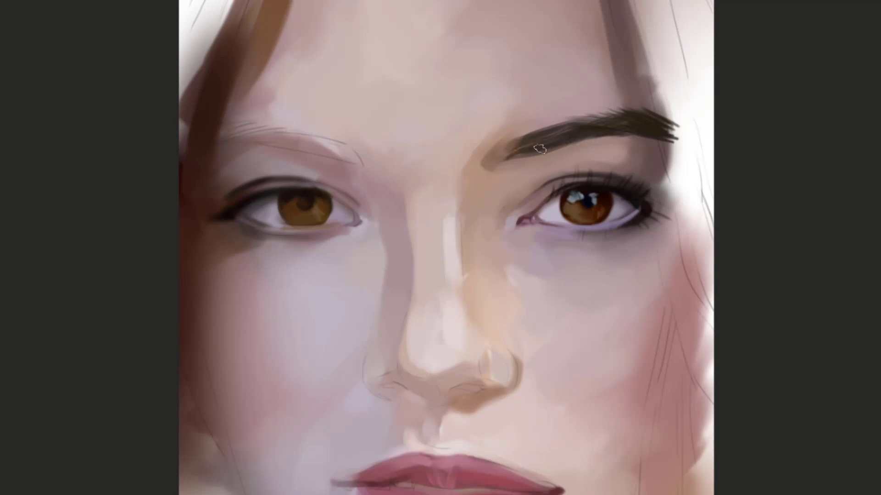
left_click_drag(475, 160, 539, 144)
left_click(546, 138, "alt")
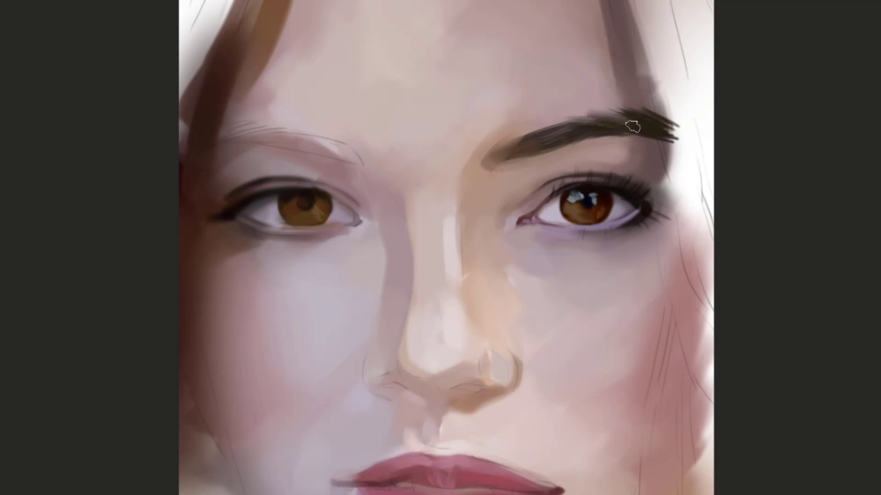
left_click_drag(602, 113, 635, 122)
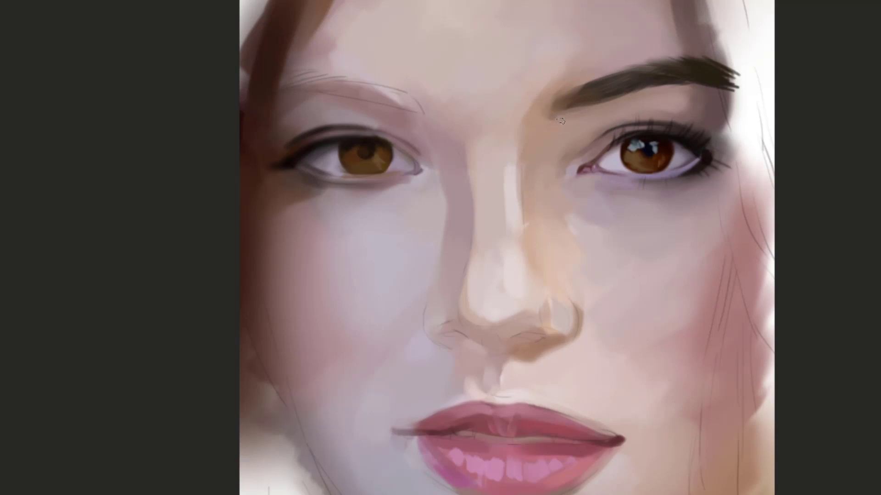
left_click_drag(560, 120, 498, 134)
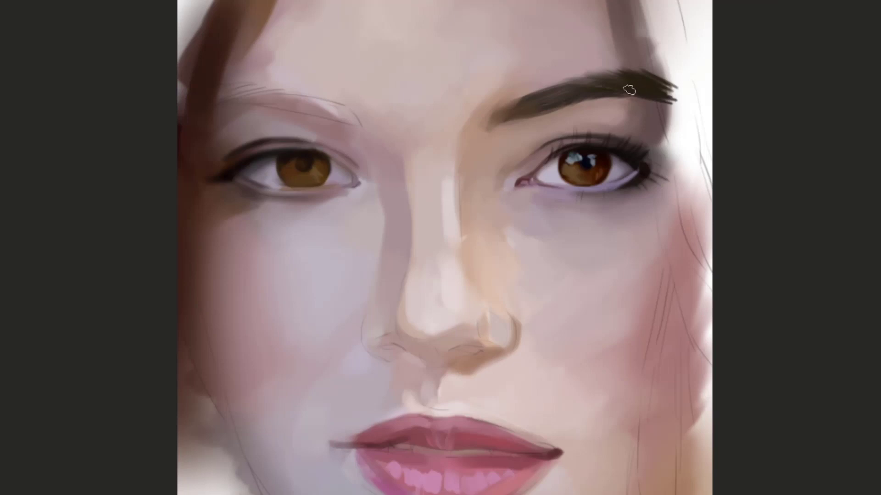
Sample the lash line's dark tone and paint along the right-hand eye's upper lid, softening the outer lashes
key("v")
key("b")
left_click(628, 140, "alt")
mouse_move(562, 143)
left_mouse_down()
mouse_move(629, 157)
mouse_move(579, 141)
left_mouse_up()
key("ctrl+z")
key("ctrl+z")
left_click_drag(644, 159, 568, 141)
key("ctrl+z")
left_click_drag(641, 157, 575, 141)
left_click(640, 161, "alt")
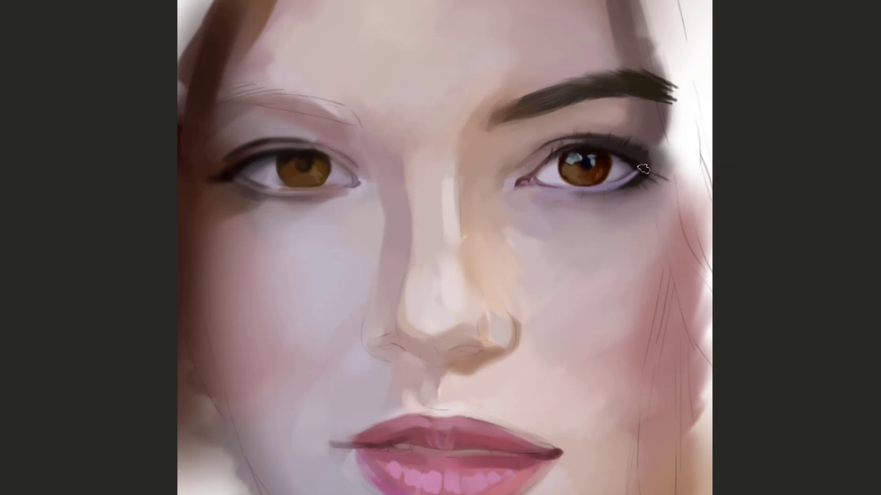
Darken the right-hand eye's outer corner and extend it into a tapered wing with dark strokes
left_click_drag(644, 167, 641, 171)
left_click(584, 150, "alt")
left_click_drag(644, 167, 593, 169)
mouse_move(653, 161)
left_mouse_down()
mouse_move(644, 170)
mouse_move(667, 156)
left_mouse_up()
key("space")
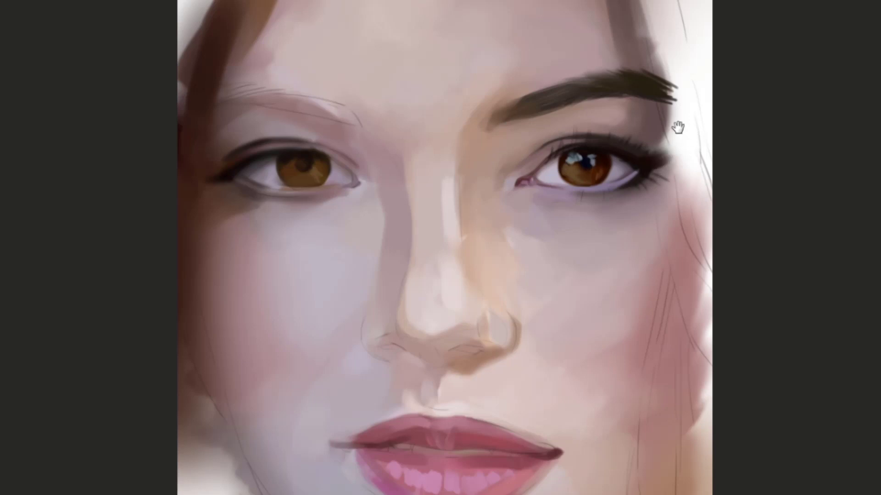
Sample the forehead's skin tone and blend the area above the right-hand eyebrow with a soft round brush
left_click_drag(678, 128, 734, 132)
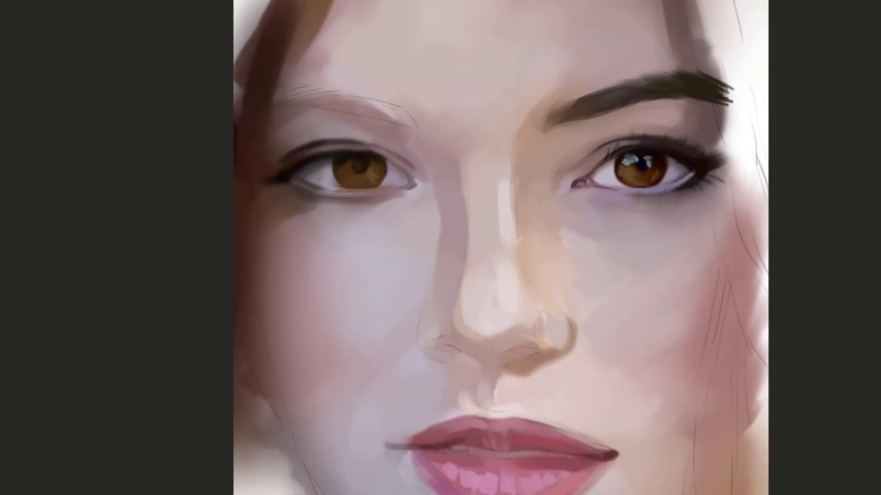
left_click_drag(725, 136, 620, 137)
left_click_drag(556, 130, 644, 137)
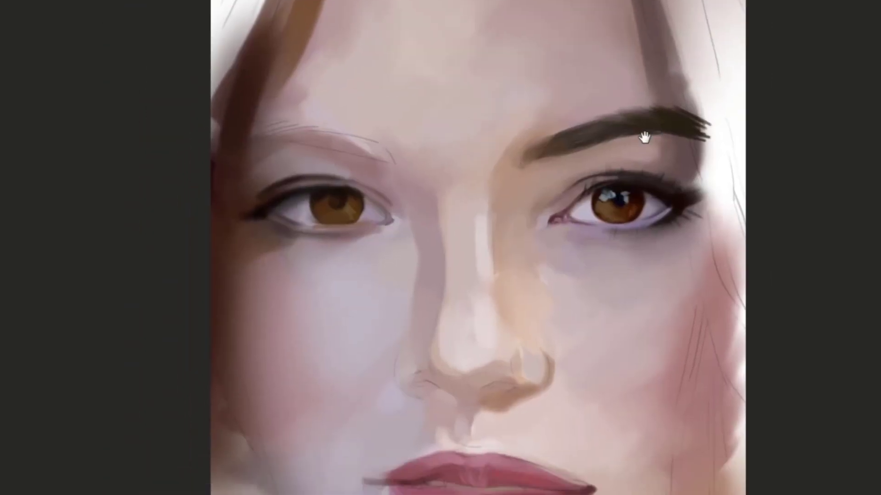
mouse_move(523, 179)
left_mouse_down()
mouse_move(620, 127)
mouse_move(499, 124)
left_mouse_up()
left_click_drag(595, 114, 532, 131)
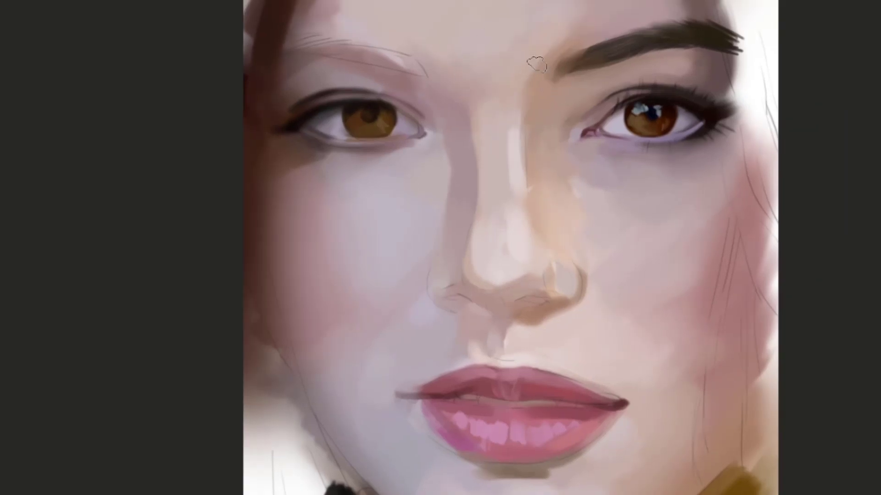
left_click_drag(536, 64, 505, 71)
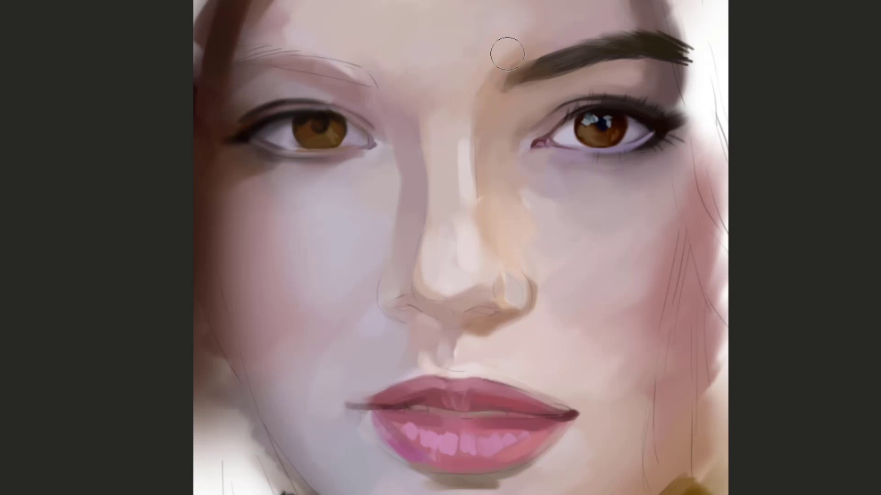
mouse_move(488, 19)
left_mouse_down()
mouse_move(511, 61)
mouse_move(476, 53)
mouse_move(488, 98)
left_mouse_up()
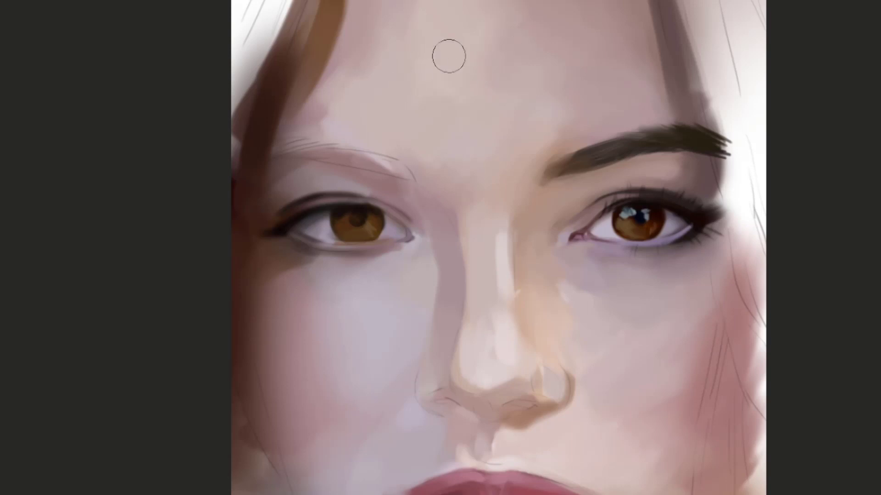
left_click(506, 42, "alt")
mouse_move(608, 145)
left_mouse_down()
mouse_move(578, 133)
mouse_move(576, 167)
left_mouse_up()
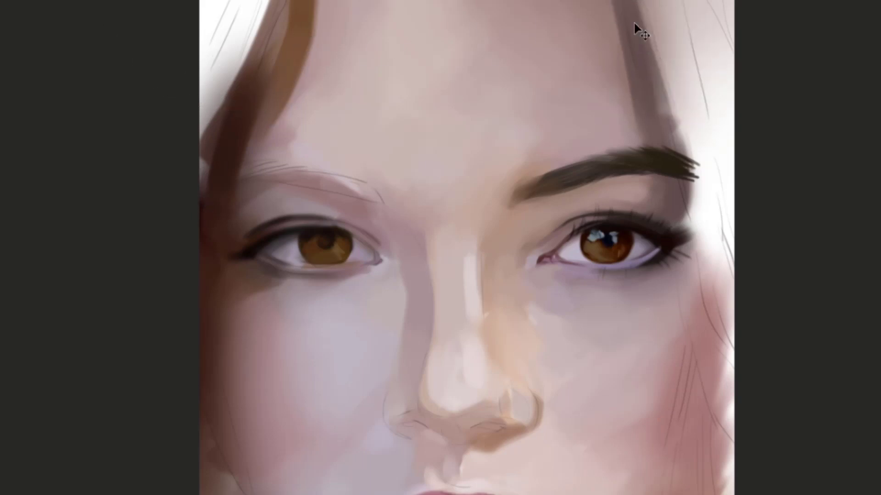
Sample the mauve-brown hair strand above the right-hand eyebrow and soften it with a larger round brush
left_click(641, 87, "alt")
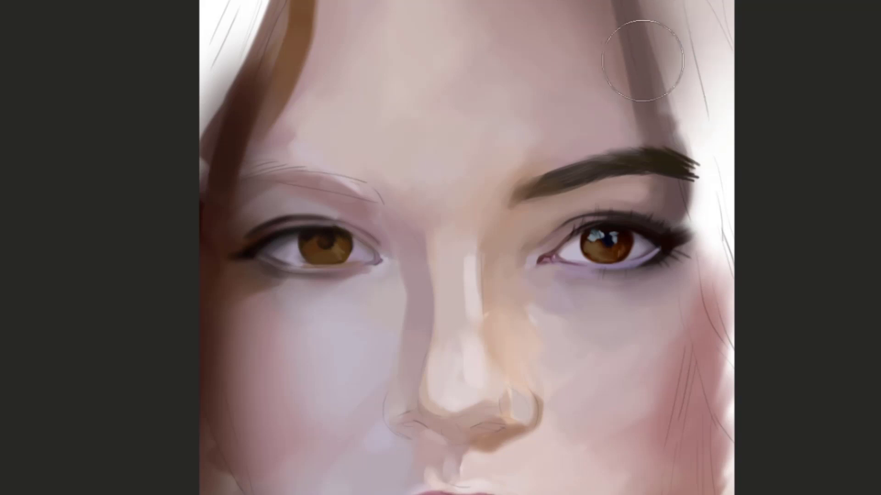
key("bracketright")
key("bracketright")
key("bracketright")
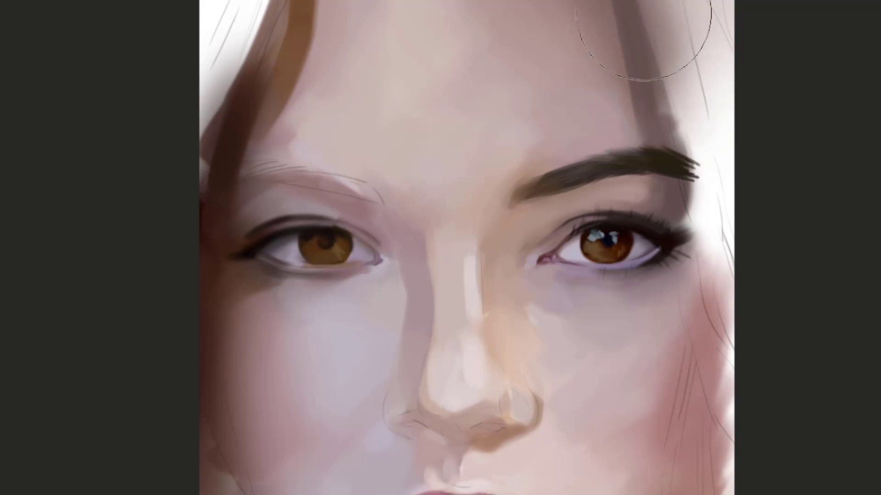
key("bracketleft")
key("bracketleft")
key("bracketleft")
left_click(629, 21)
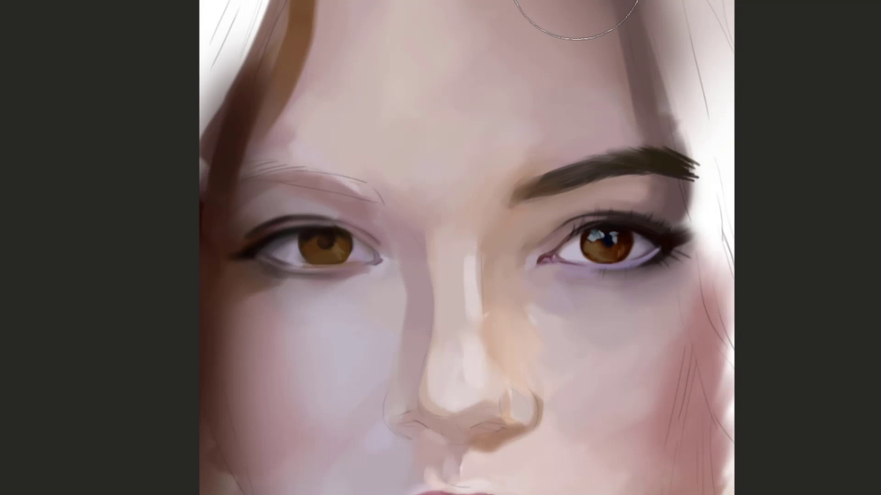
Smooth the upper forehead with a large soft brush and undo the last broad stroke
left_click_drag(515, 0, 608, 40)
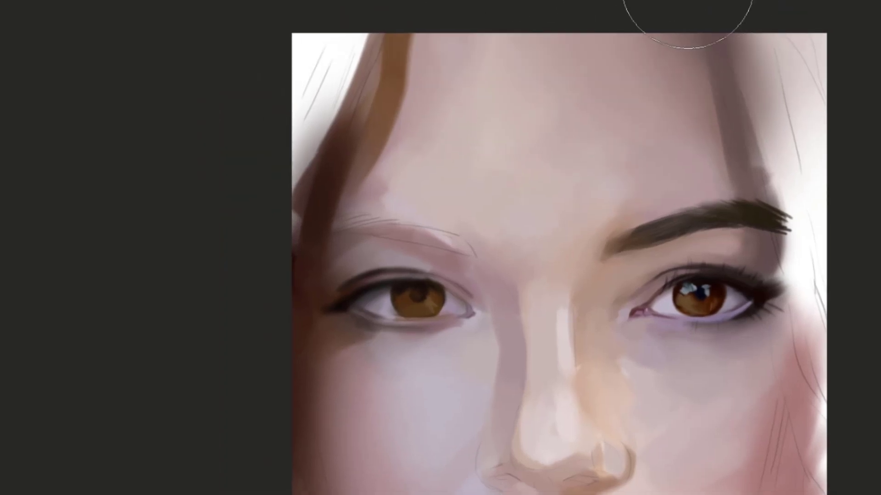
mouse_move(483, 37)
left_mouse_down()
mouse_move(568, 0)
mouse_move(579, 6)
left_mouse_up()
left_click_drag(688, 0, 426, 0)
key("ctrl+z")
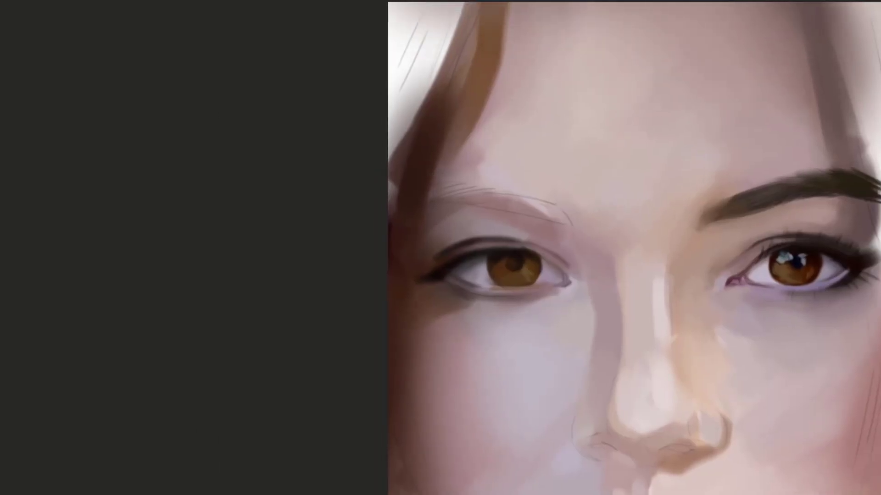
left_click_drag(422, 69, 295, 7)
left_click_drag(603, 9, 548, 0)
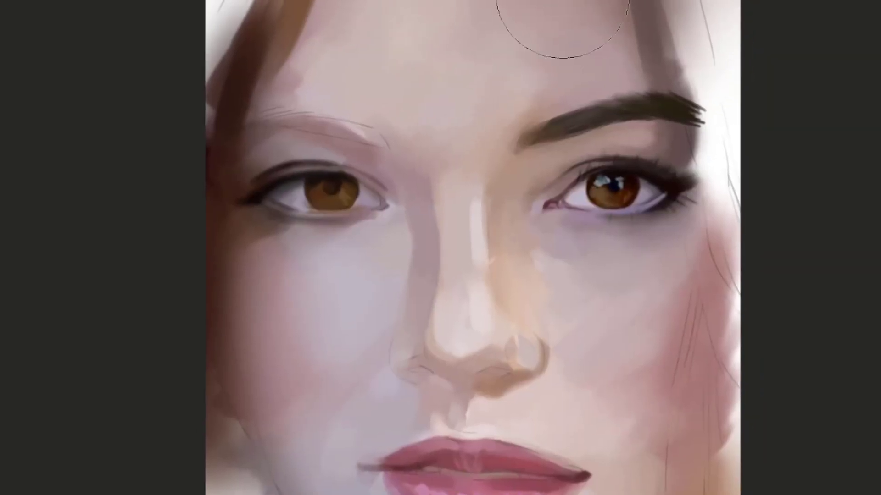
mouse_move(540, 68)
left_mouse_down()
mouse_move(602, 38)
mouse_move(527, 67)
left_mouse_up()
left_click_drag(681, 31, 592, 10)
Sample skin tones beneath the right-hand eye and smooth the under-eye area into the upper cheek
left_click_drag(613, 296, 648, 216)
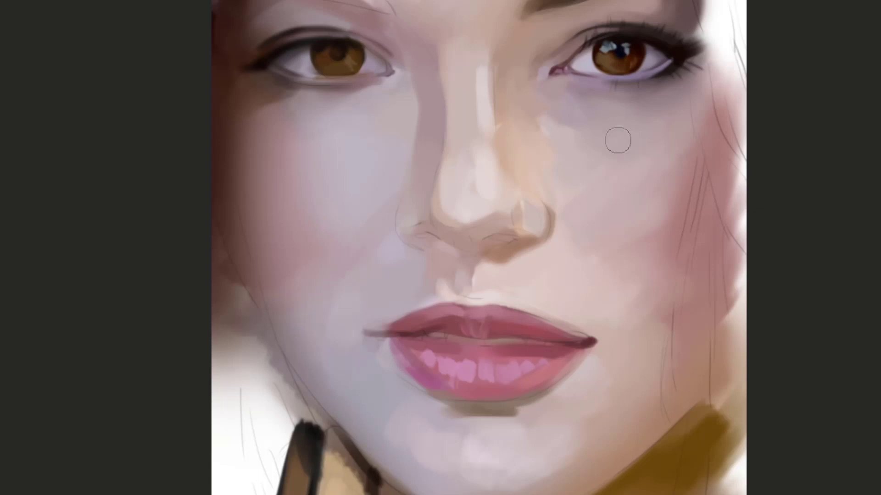
left_click_drag(618, 139, 629, 93)
left_click(591, 54, "alt")
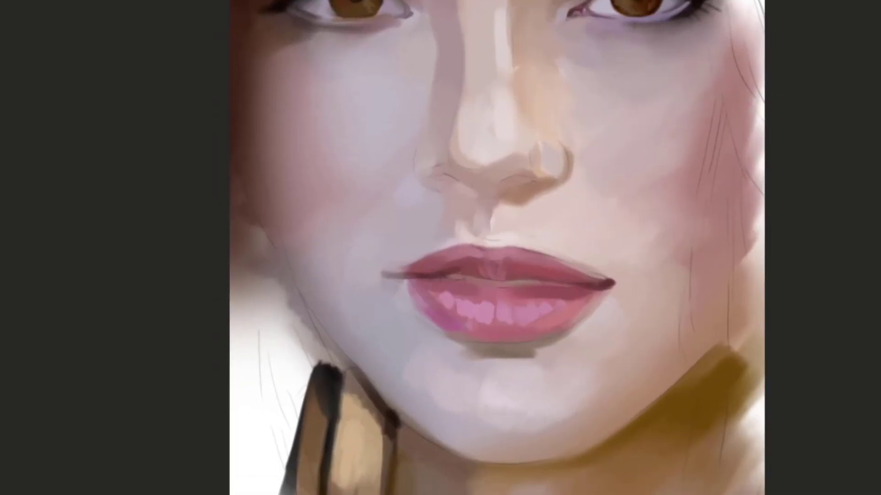
left_click(596, 61, "alt")
left_click_drag(684, 72, 631, 84)
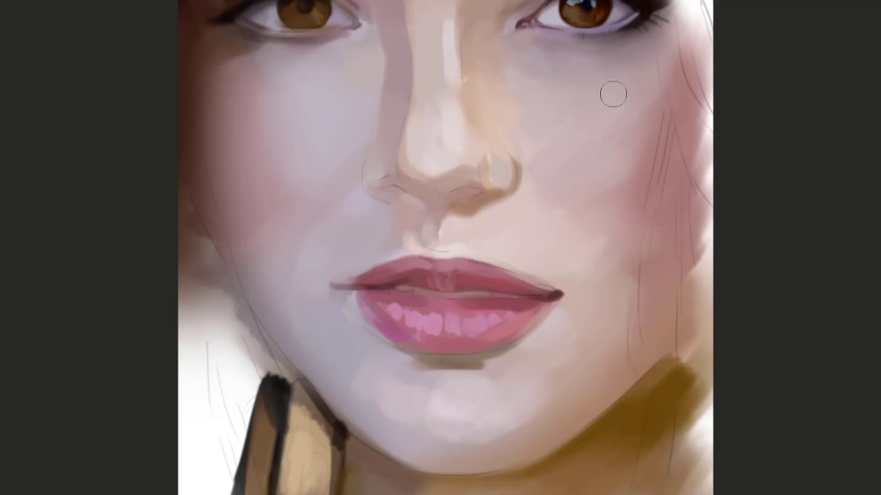
Blend the pink blush inward across the right-hand cheek with a larger soft brush and sampled cheek tones
key("]")
key("]")
key("]")
key("]")
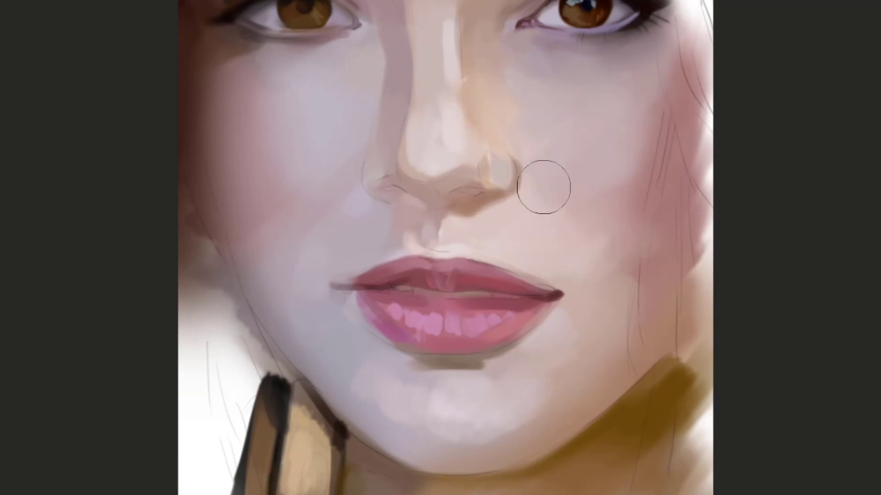
left_click_drag(611, 197, 576, 133)
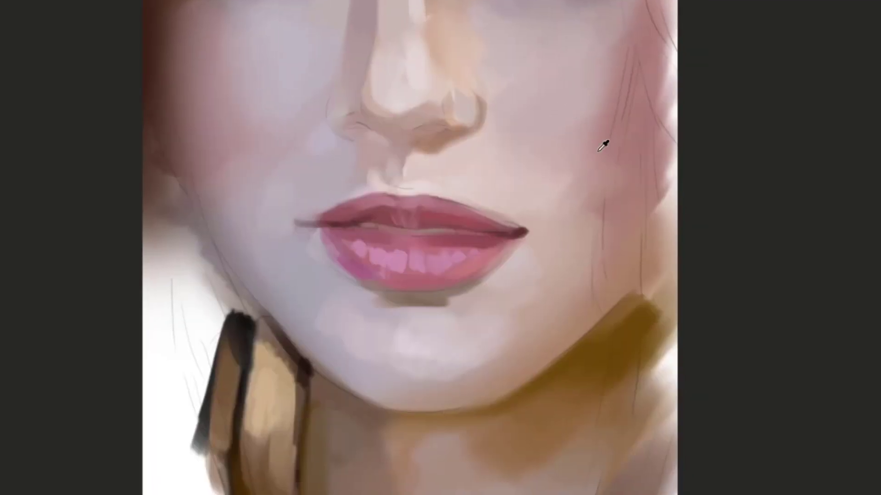
left_click_drag(641, 75, 599, 126)
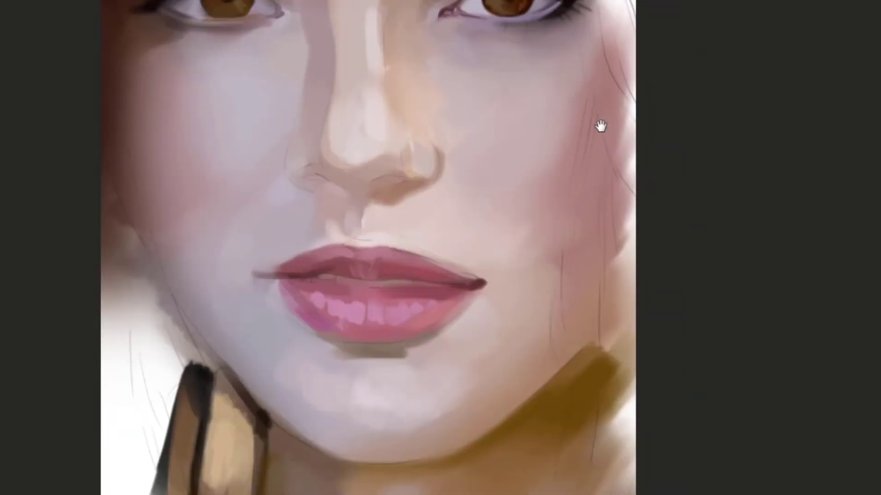
left_click(562, 147, "alt")
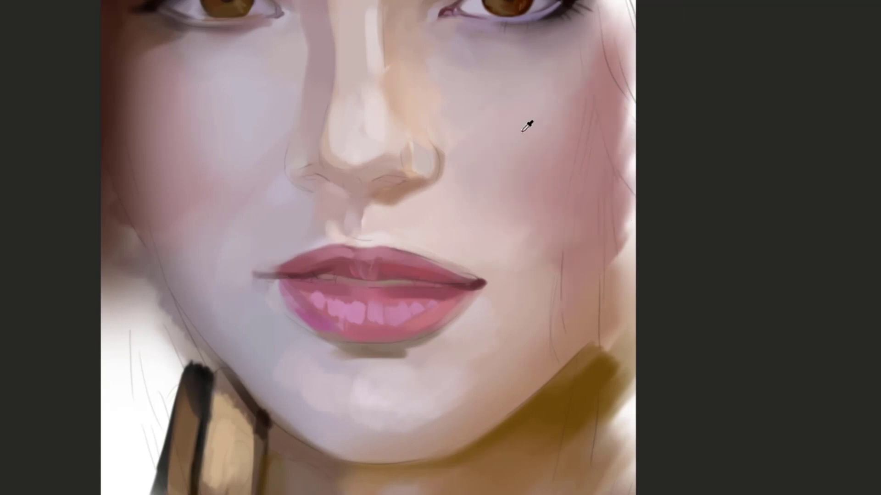
left_click_drag(527, 72, 591, 117)
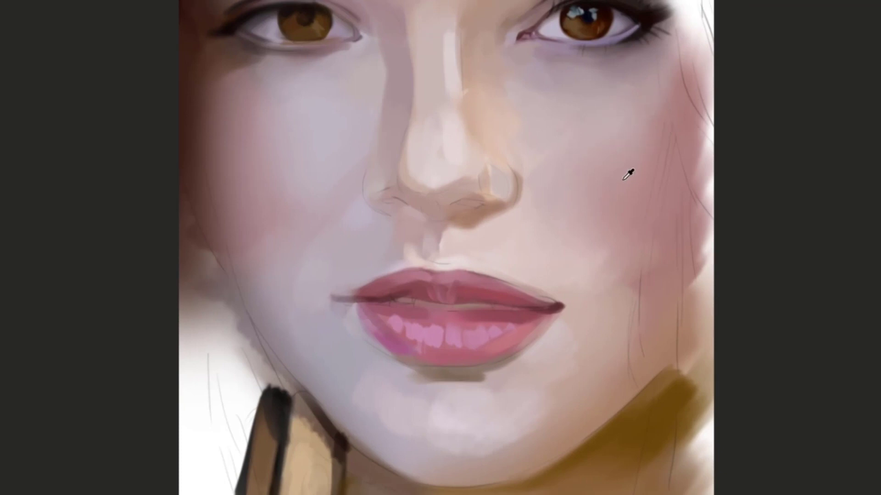
Sample the nose's light tone and brighten the bridge from between the eyes towards the tip with a smaller brush
mouse_move(549, 91)
left_mouse_down()
mouse_move(578, 191)
mouse_move(570, 130)
mouse_move(555, 193)
left_mouse_up()
left_click(567, 200, "alt")
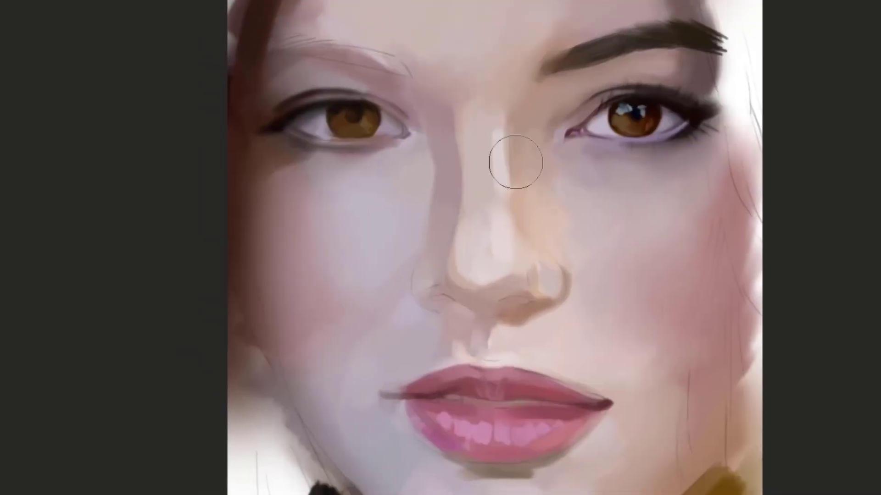
key("[")
key("[")
key("[")
left_click_drag(527, 169, 475, 149)
left_click(451, 169, "alt")
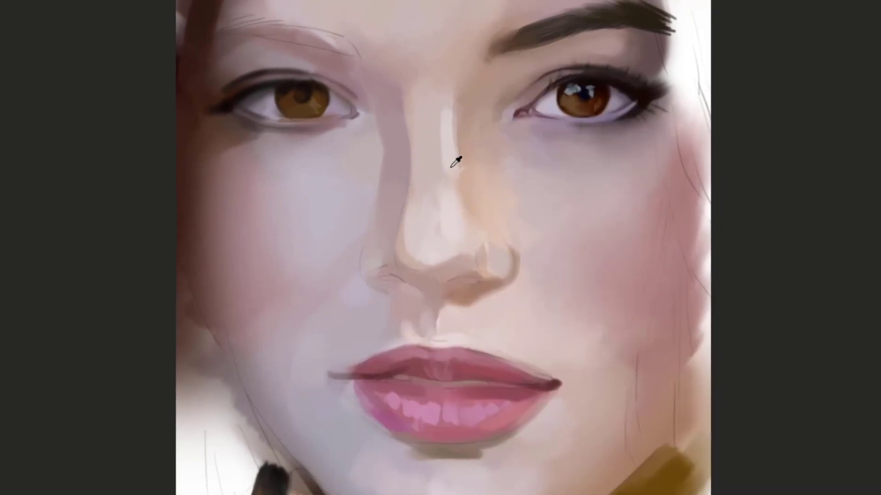
key("[")
key("[")
left_click_drag(429, 106, 431, 188)
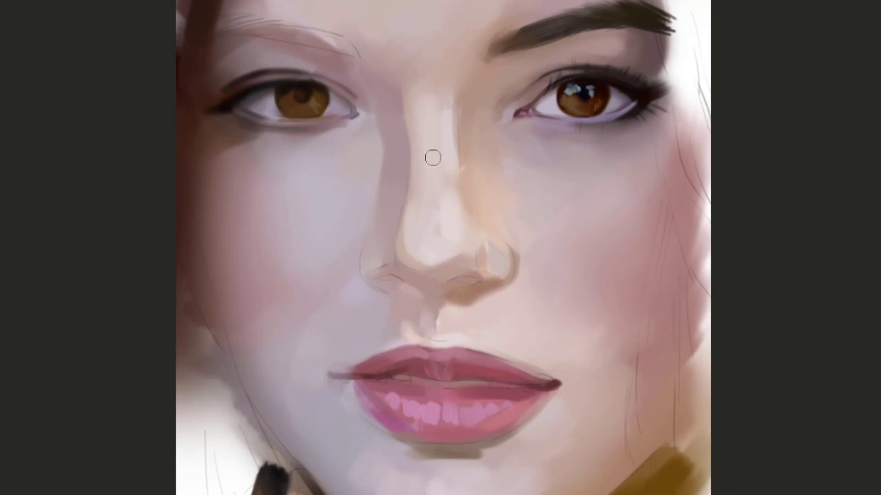
Refine the nose bridge highlight with a finer brush, undoing a stroke and repainting its right-hand edge
left_click(437, 187, "alt")
mouse_move(435, 119)
left_mouse_down()
mouse_move(468, 148)
mouse_move(485, 94)
mouse_move(483, 161)
mouse_move(443, 149)
mouse_move(447, 105)
left_mouse_up()
key("[")
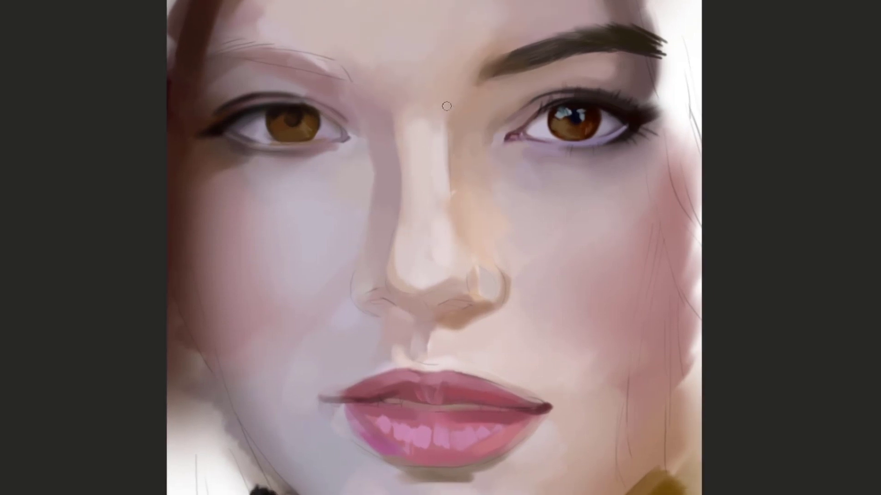
key("ctrl+z")
left_click_drag(447, 183, 451, 73)
left_click(450, 254, "alt")
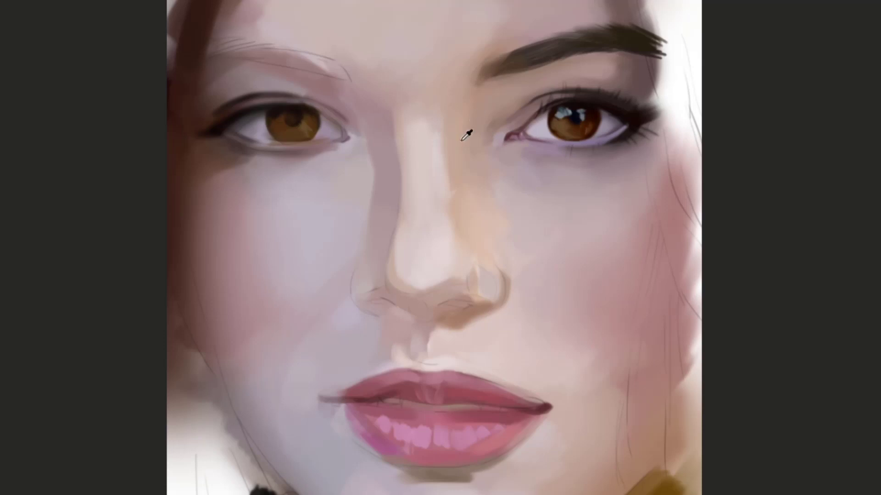
Sample the peach tone beside the nose bridge and blend the highlight's edge into the side of the nose
left_click_drag(485, 90, 544, 37)
left_click(517, 144, "alt")
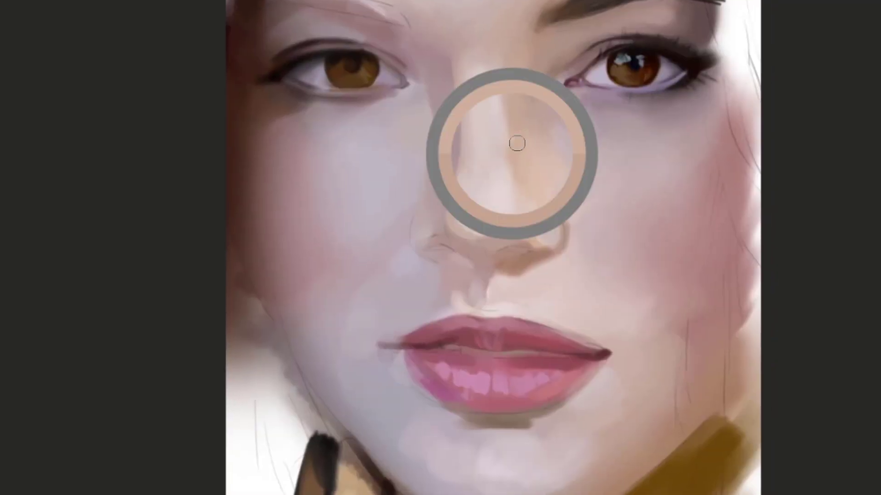
left_click_drag(552, 176, 465, 140)
left_click_drag(472, 231, 538, 151)
left_click(486, 144, "alt")
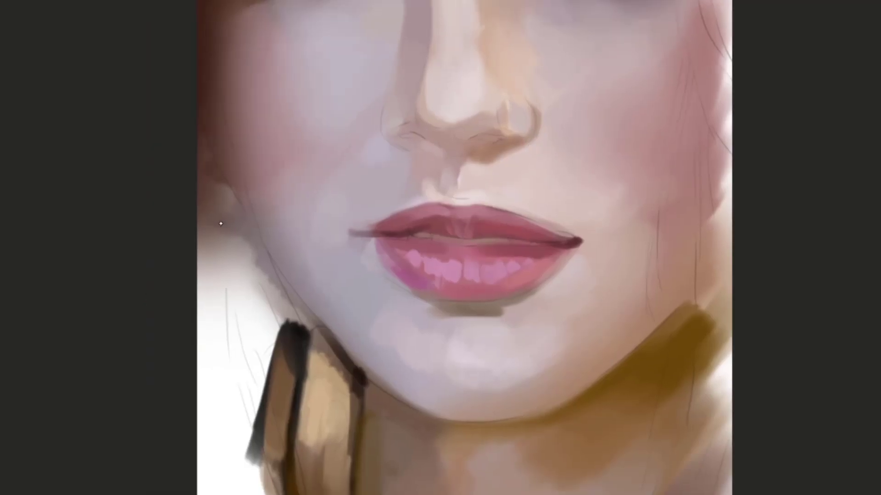
Examine the whole face at reduced magnifications, comparing the nose, cheeks and eyes
left_click_drag(221, 223, 264, 425)
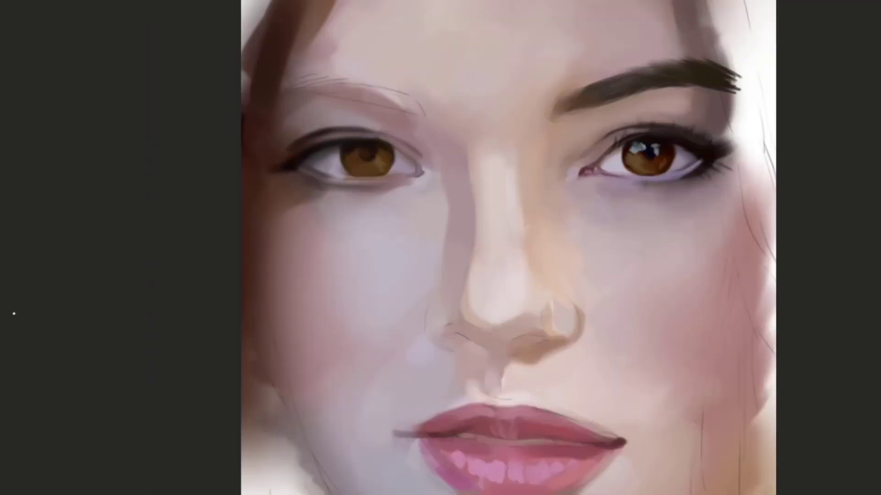
left_click_drag(575, 165, 530, 173)
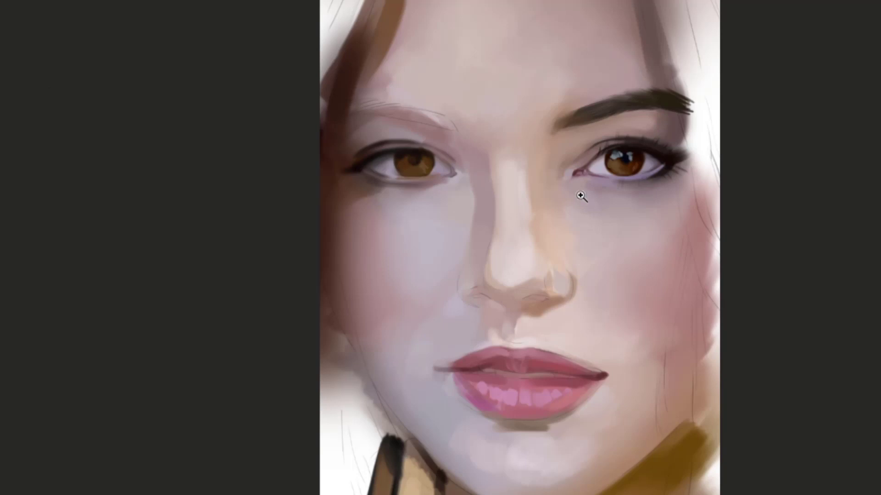
left_click_drag(582, 197, 572, 193)
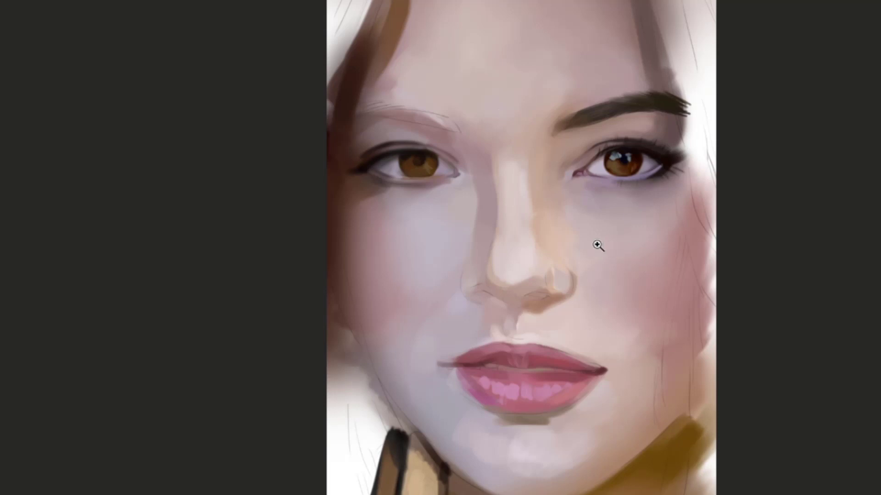
left_click_drag(597, 246, 583, 243)
mouse_move(487, 157)
left_mouse_down()
mouse_move(562, 189)
mouse_move(578, 167)
left_mouse_up()
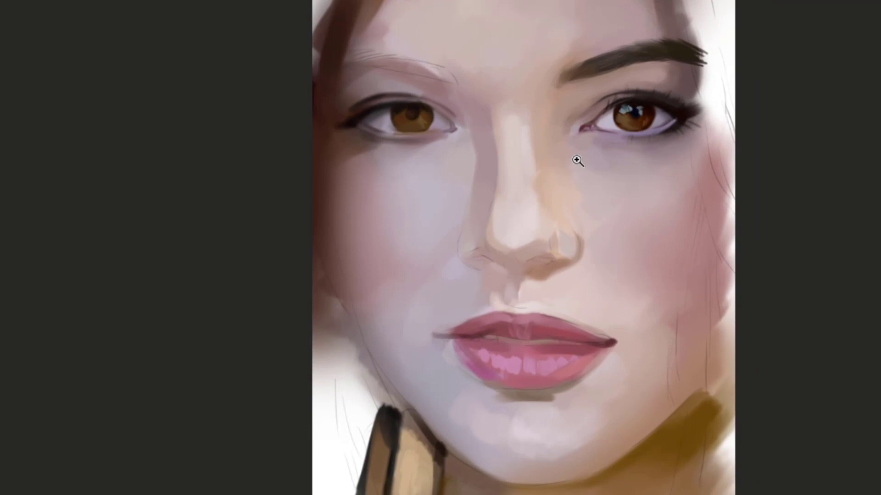
left_click_drag(557, 130, 633, 156)
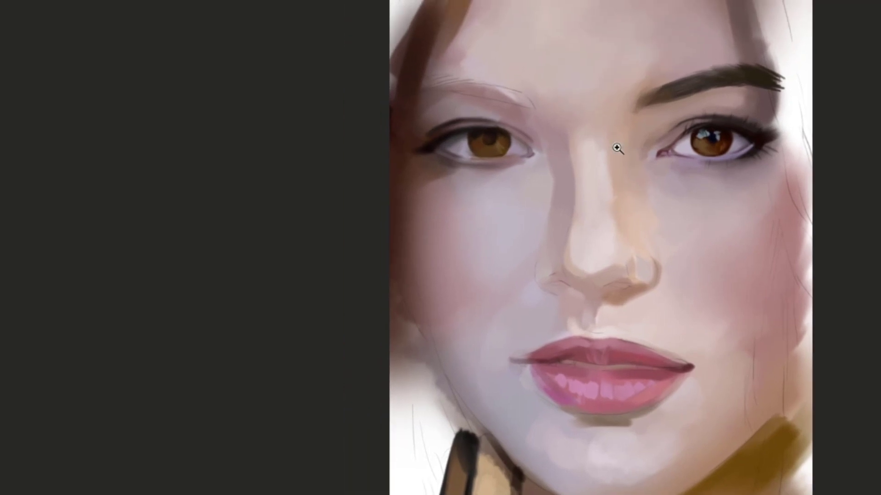
left_click_drag(631, 112, 621, 108)
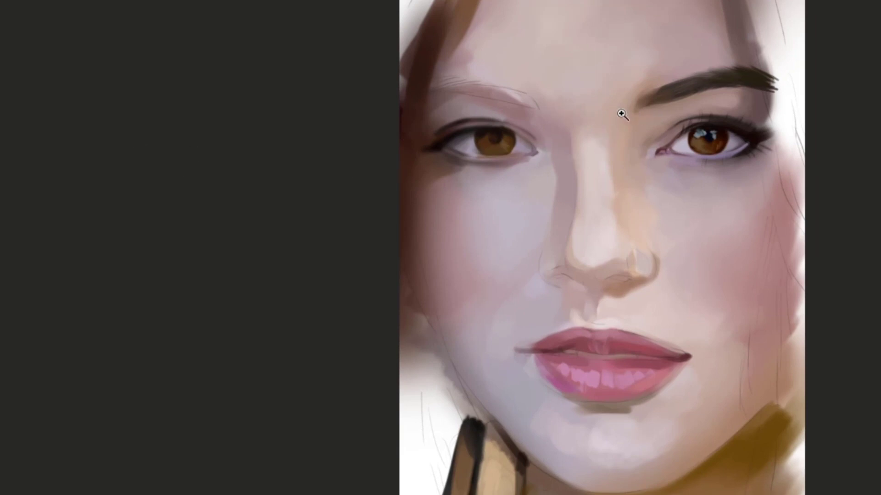
Soften the inner end of the right-hand eyebrow, undoing unwanted strokes, and sample the dark tones at its outer end
left_click(662, 108)
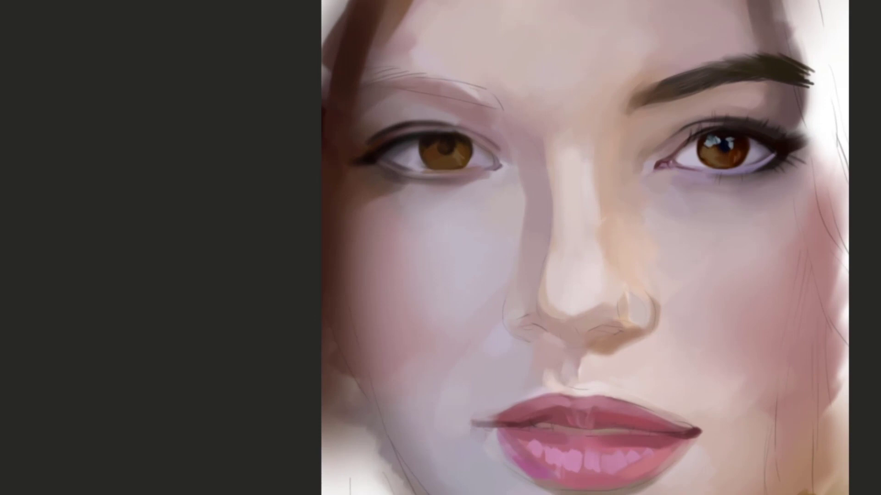
left_click_drag(686, 83, 631, 48)
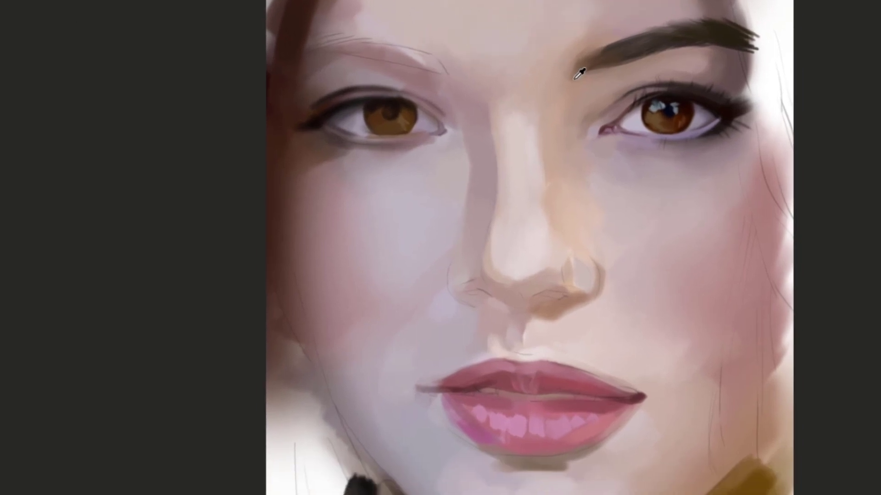
left_click_drag(645, 47, 590, 65)
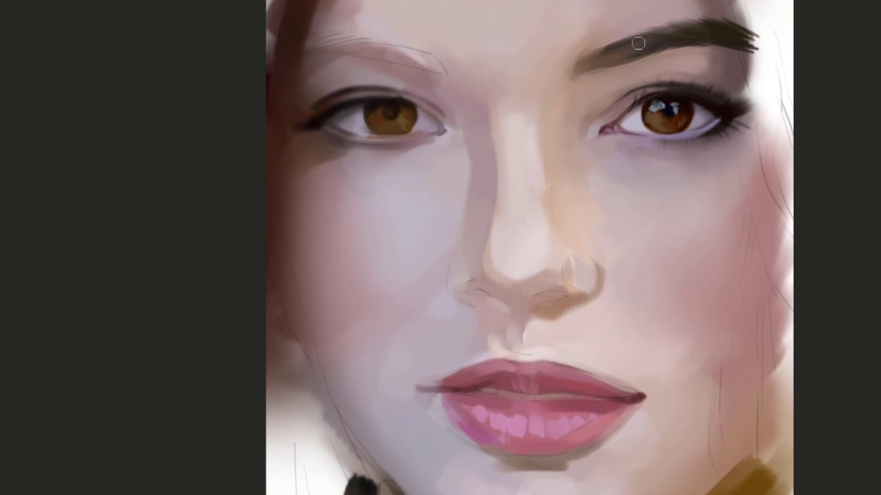
key("ctrl+z")
key("ctrl+z")
mouse_move(638, 31)
left_mouse_down()
mouse_move(651, 49)
mouse_move(689, 55)
left_mouse_up()
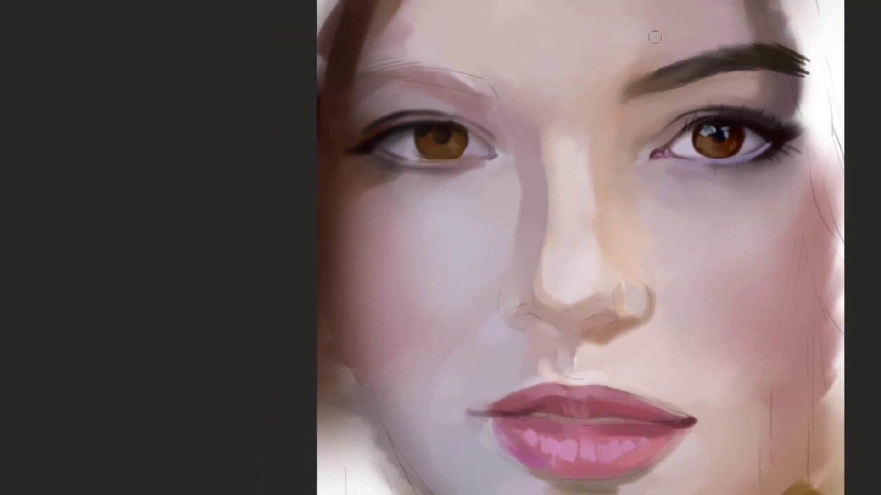
left_click_drag(586, 56, 565, 92)
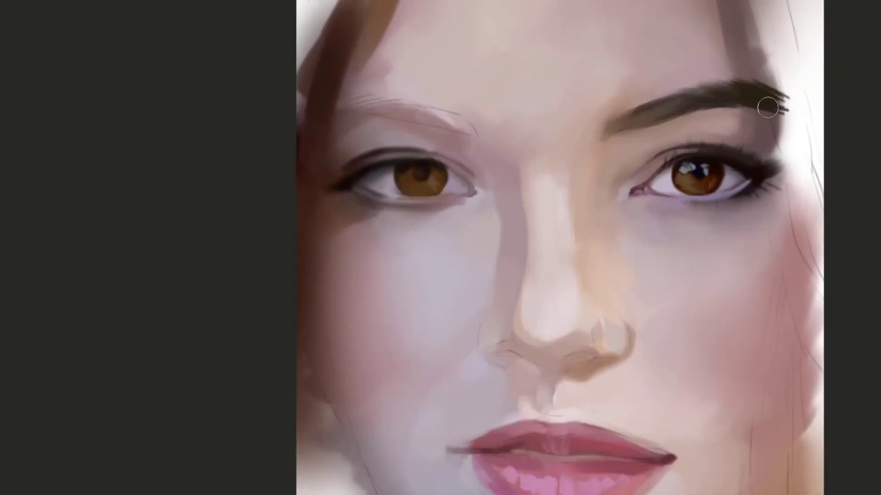
key("ctrl+z")
left_click(743, 118, "alt")
left_click(765, 98, "alt")
left_click_drag(742, 137, 742, 87)
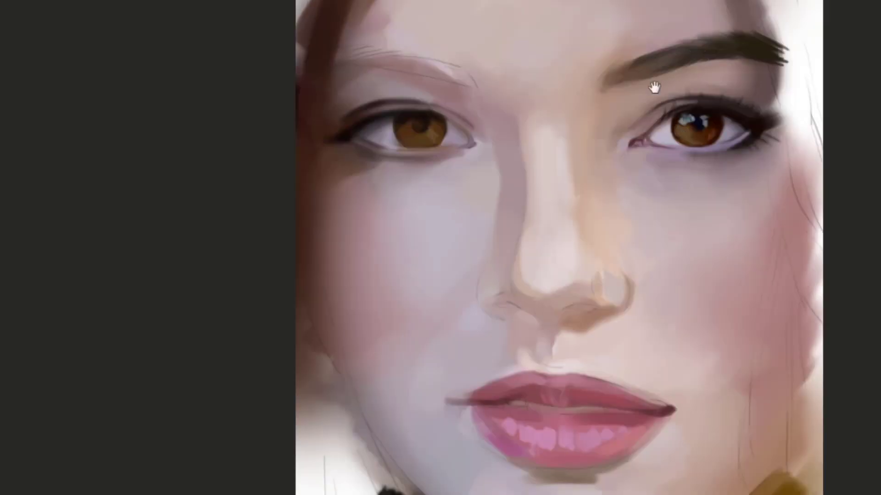
Sample the tone beneath the lower lip and soften the hard-edged shadow there into the chin
left_click_drag(764, 141, 719, 76)
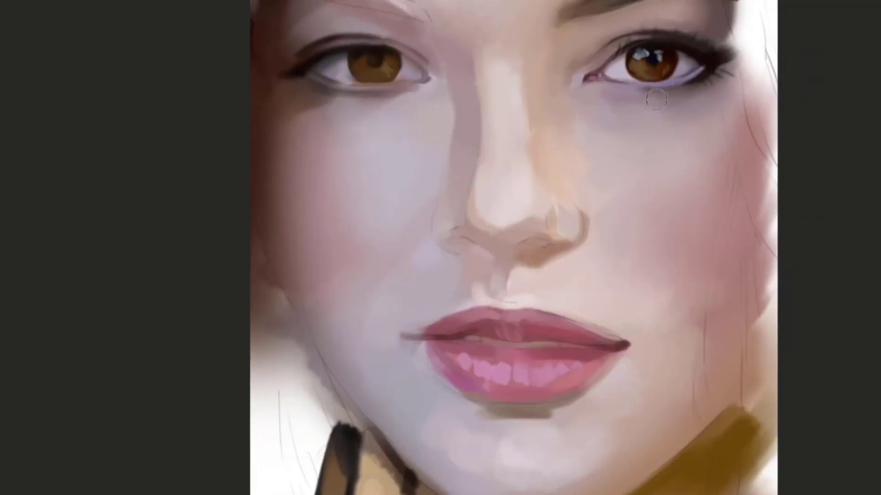
scroll(655, 100, "down", 2)
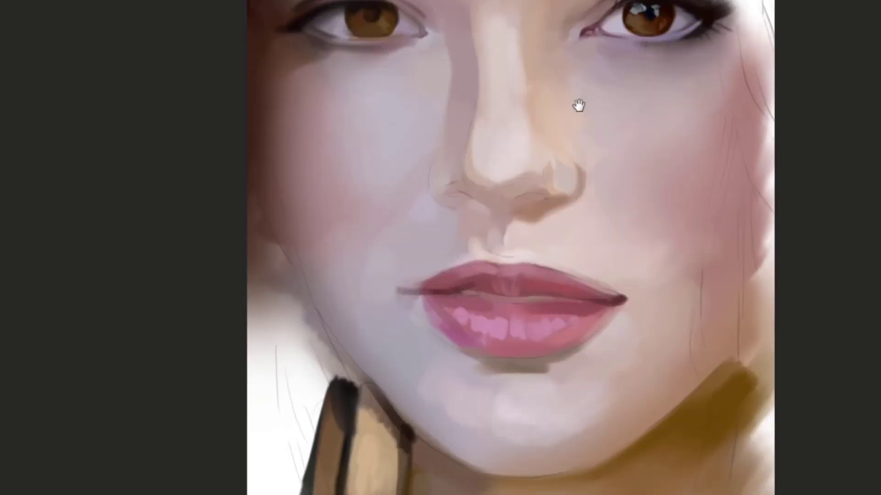
scroll(580, 103, "down", 6)
scroll(668, 98, "left", 3)
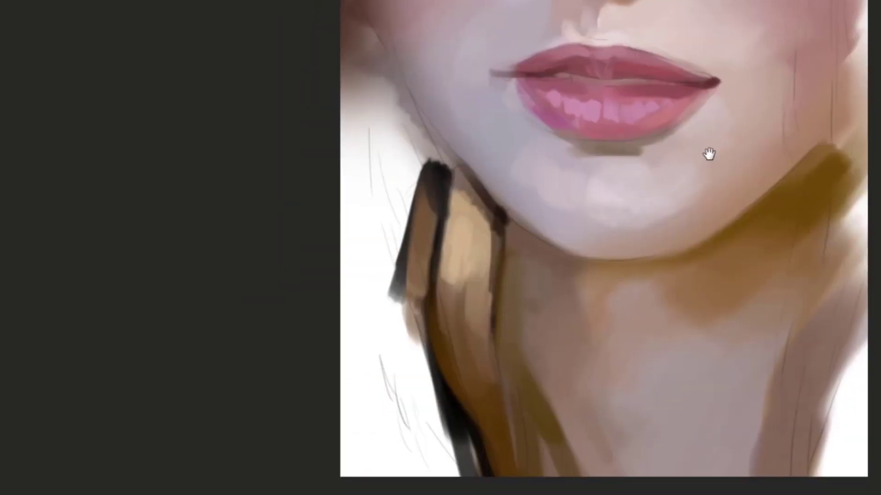
left_click_drag(709, 154, 708, 145)
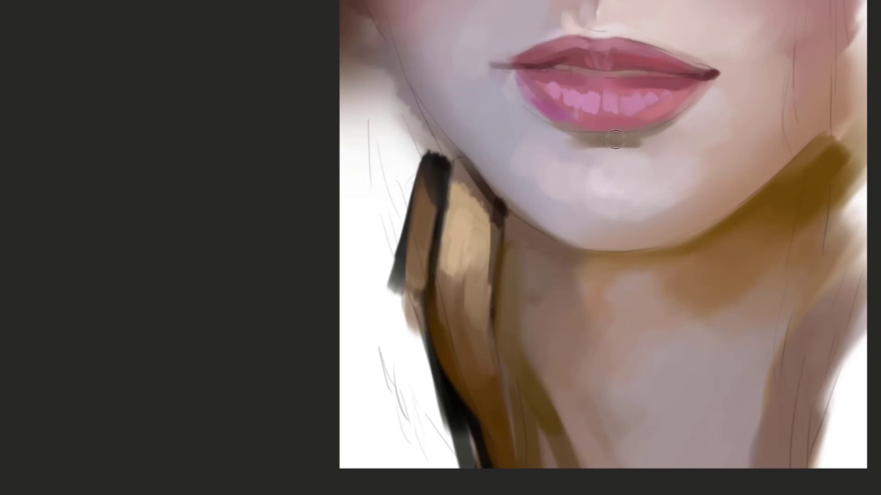
key("alt")
left_click(628, 140, "alt")
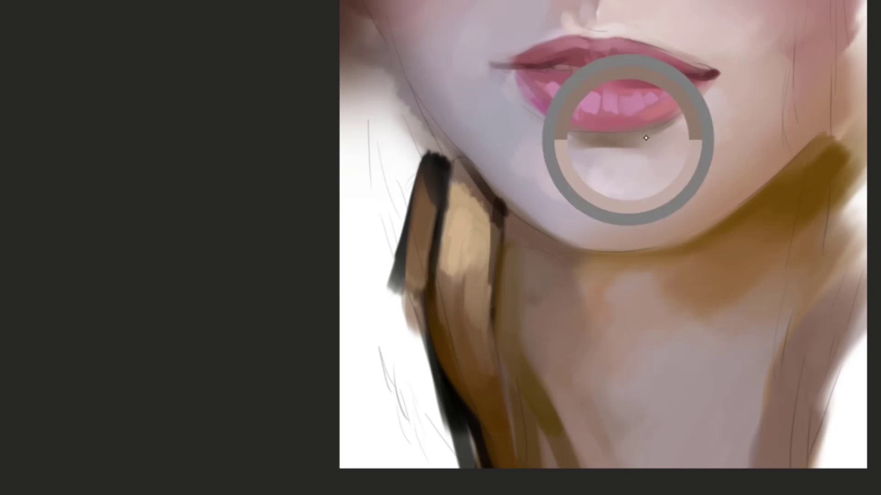
mouse_move(564, 141)
left_mouse_down()
mouse_move(639, 142)
mouse_move(620, 132)
left_mouse_up()
key("alt")
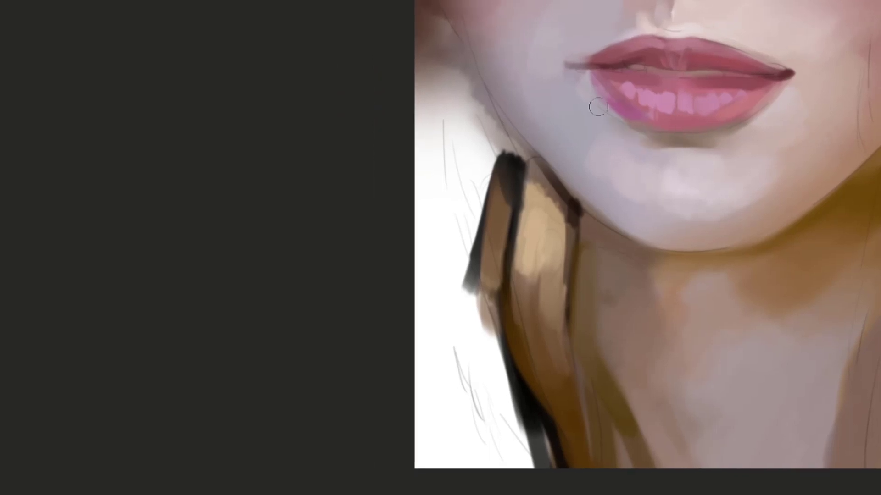
Blend the left edge of the lower lip into the skin and fade the dark line at the left mouth corner
left_click(642, 123, "alt")
left_click_drag(594, 122, 624, 138)
key("alt")
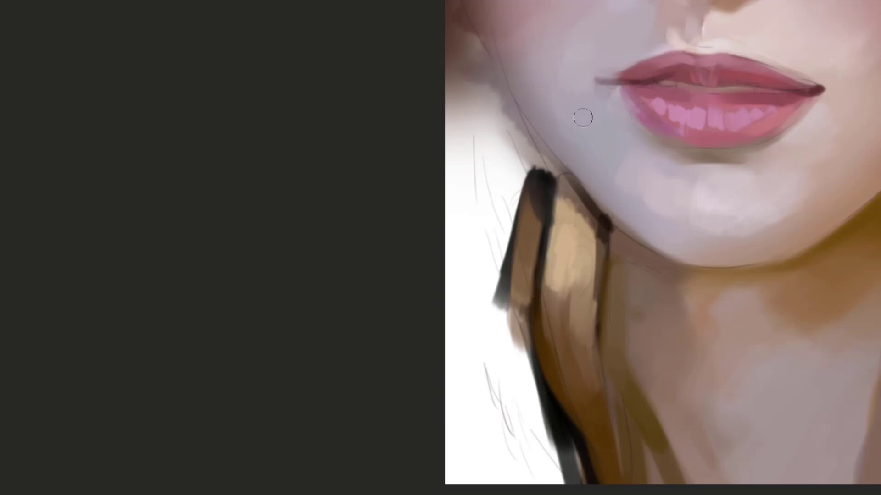
left_click_drag(583, 117, 568, 145)
left_click_drag(587, 100, 587, 108)
left_click(602, 108, "alt")
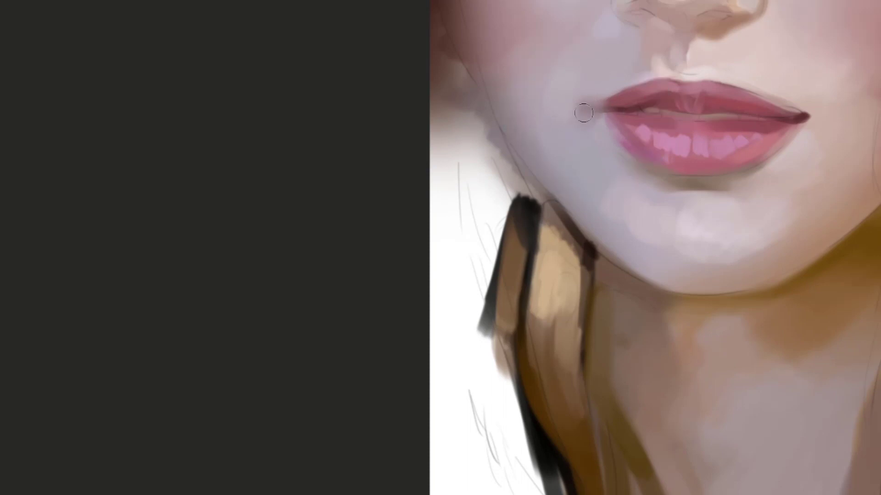
Sample the skin beside the right mouth corner and soften the dark corner with a slightly larger brush
mouse_move(576, 99)
left_mouse_down()
mouse_move(542, 104)
mouse_move(560, 103)
mouse_move(420, 84)
left_mouse_up()
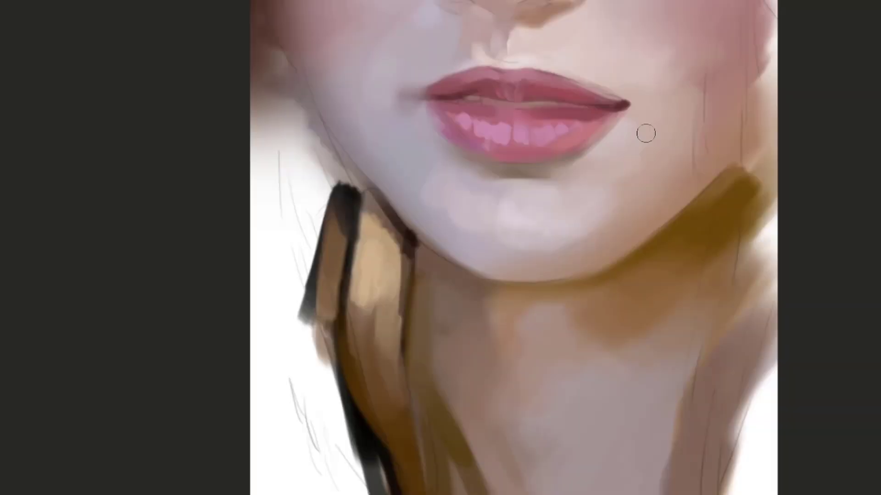
mouse_move(614, 108)
left_mouse_down()
mouse_move(594, 133)
mouse_move(608, 127)
mouse_move(588, 130)
left_mouse_up()
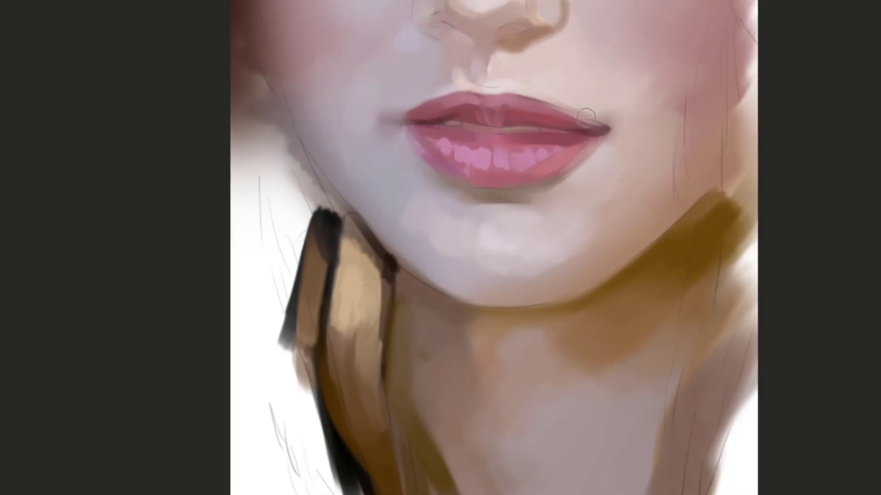
left_click(610, 120, "alt")
key("bracketright")
mouse_move(621, 132)
left_mouse_down()
mouse_move(607, 123)
mouse_move(622, 125)
left_mouse_up()
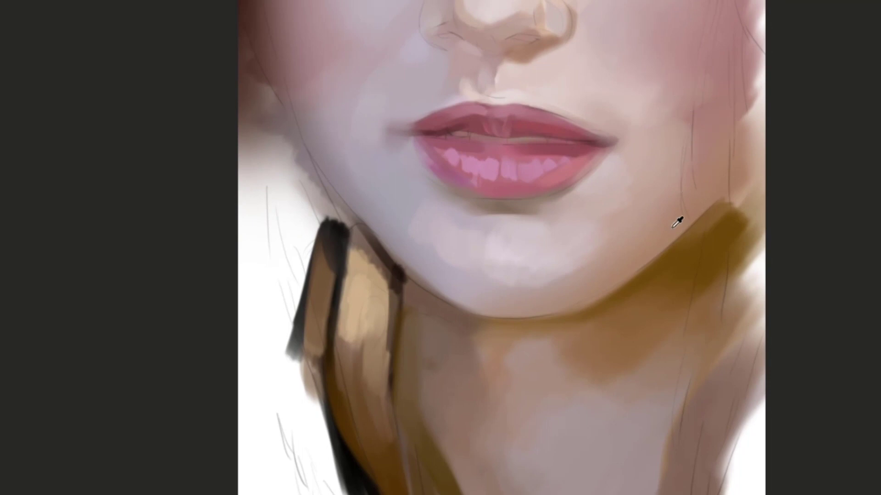
Sample the warm brown near the right-hand jaw and blend it over the jaw and lower cheek with a large soft brush
mouse_move(685, 218)
left_mouse_down()
mouse_move(642, 271)
mouse_move(704, 198)
left_mouse_up()
left_click_drag(669, 267, 688, 234)
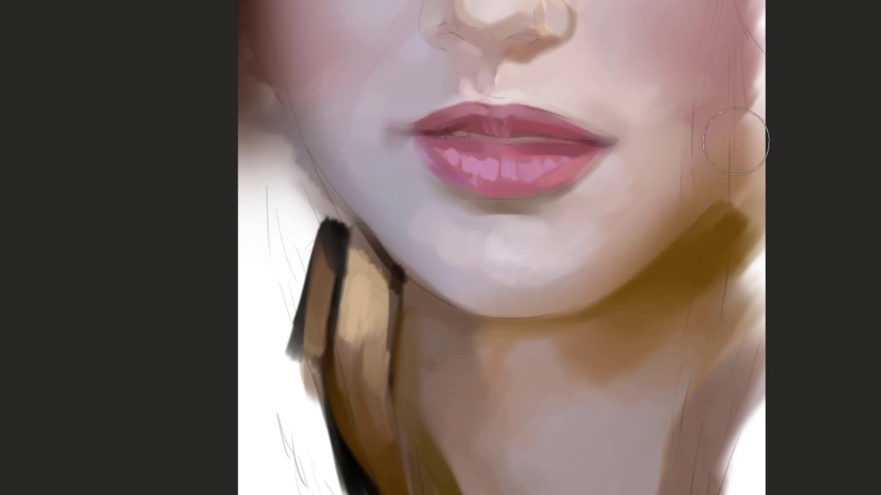
mouse_move(736, 141)
left_mouse_down()
mouse_move(641, 265)
mouse_move(696, 174)
mouse_move(636, 212)
left_mouse_up()
Refine the edge between the right-hand jawline and the brown neck shadow with a much smaller brush
key("bracketleft")
key("bracketleft")
key("bracketleft")
key("bracketleft")
key("bracketleft")
key("bracketleft")
key("bracketleft")
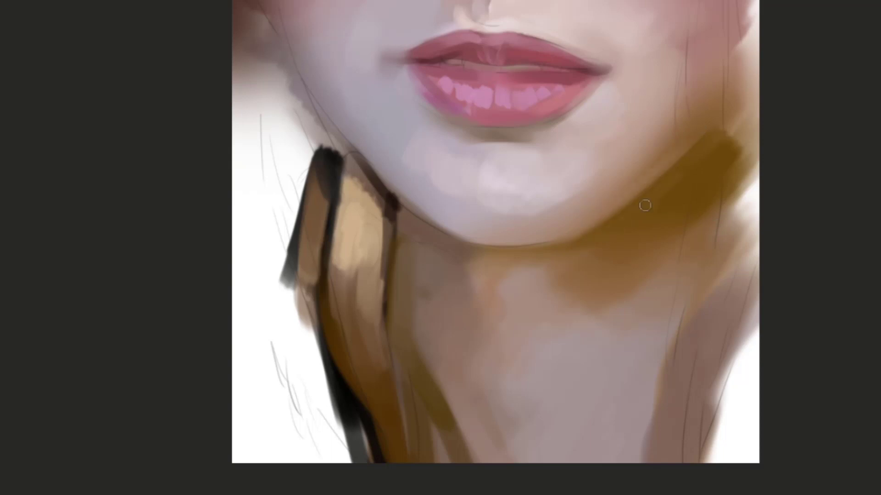
left_click_drag(541, 253, 666, 167)
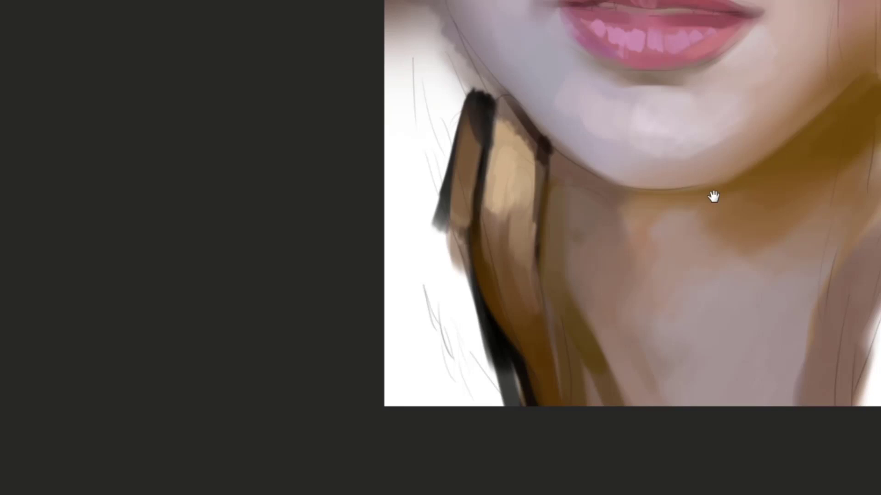
left_click_drag(714, 196, 713, 199)
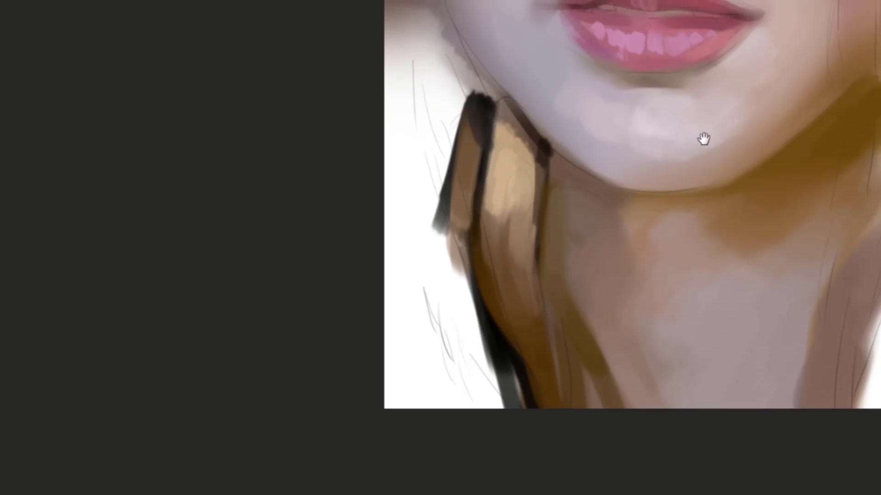
Sample the chin's light tones and smooth the patchy highlight across the chin with a larger brush
left_click_drag(703, 140, 661, 150)
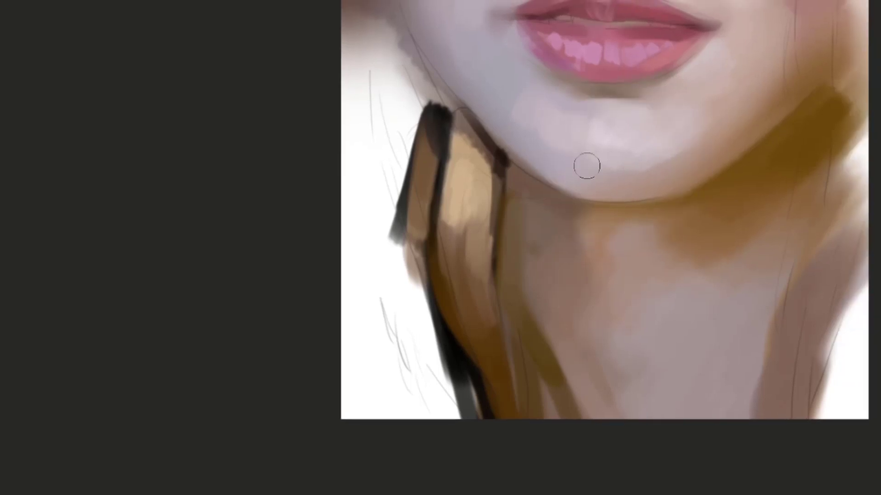
left_click(636, 149, "alt")
key("]")
mouse_move(668, 154)
left_mouse_down()
mouse_move(615, 163)
mouse_move(629, 153)
mouse_move(623, 139)
mouse_move(601, 150)
mouse_move(591, 123)
left_mouse_up()
left_click(619, 143, "alt")
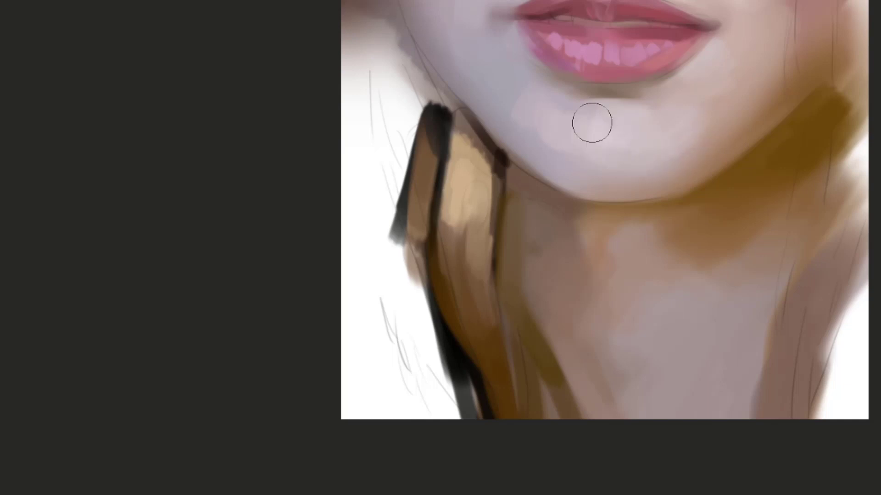
left_click(564, 157)
left_click(587, 174, "alt")
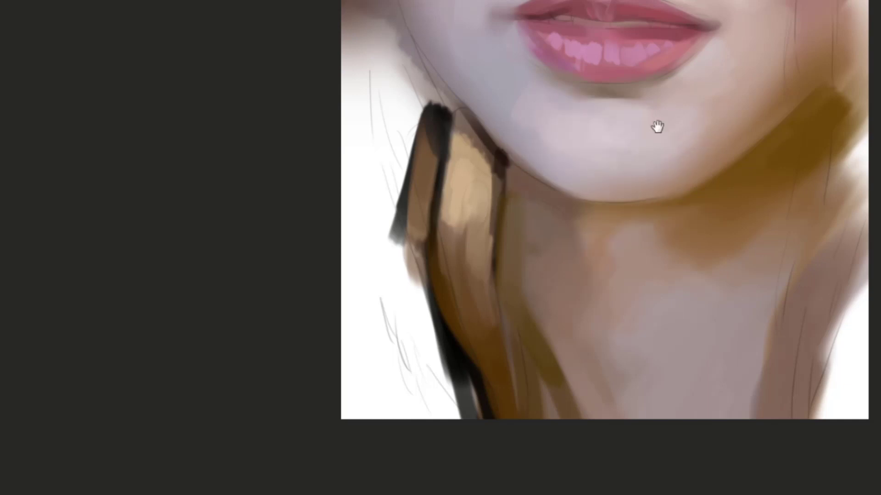
Blend the left side of the chin into the bluish skin beside the lower lip, using sampled tones and adjusted brush sizes
left_click_drag(656, 126, 611, 194)
key("[")
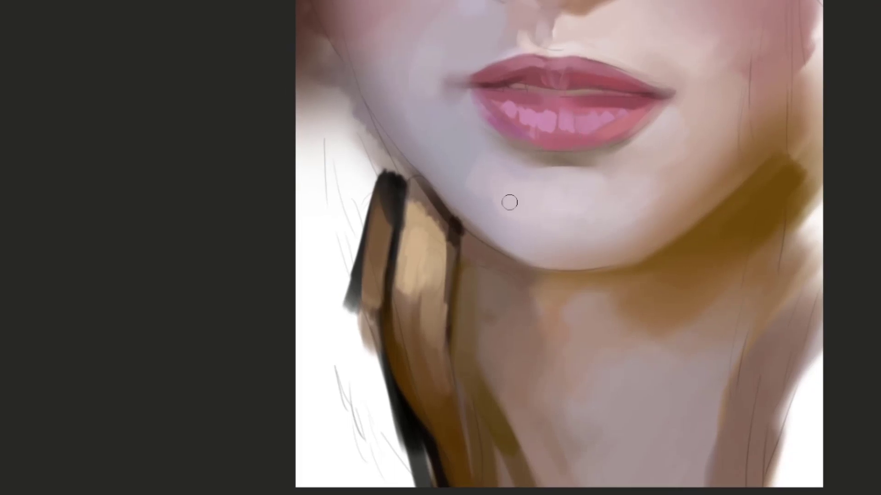
mouse_move(509, 202)
left_mouse_down()
mouse_move(564, 240)
mouse_move(567, 262)
left_mouse_up()
key("]")
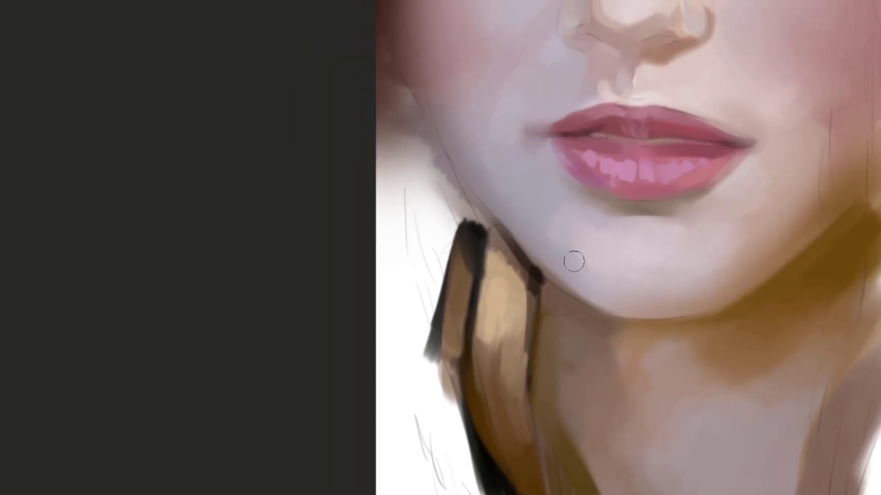
left_click(557, 216, "alt")
mouse_move(557, 216)
left_mouse_down()
mouse_move(554, 236)
mouse_move(554, 212)
left_mouse_up()
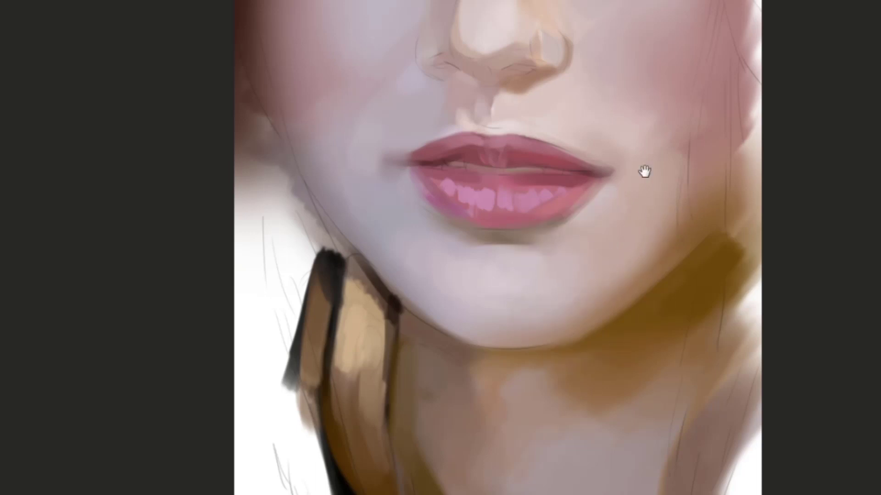
Sample the pinkish skin beside the right mouth corner and smooth the lower right-hand cheek over the sketch lines
left_click_drag(644, 171, 627, 247)
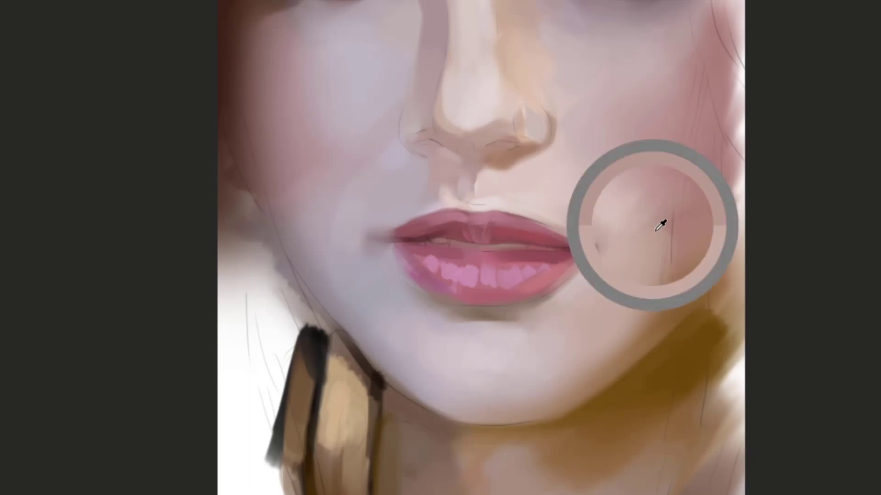
left_click(650, 208, "alt")
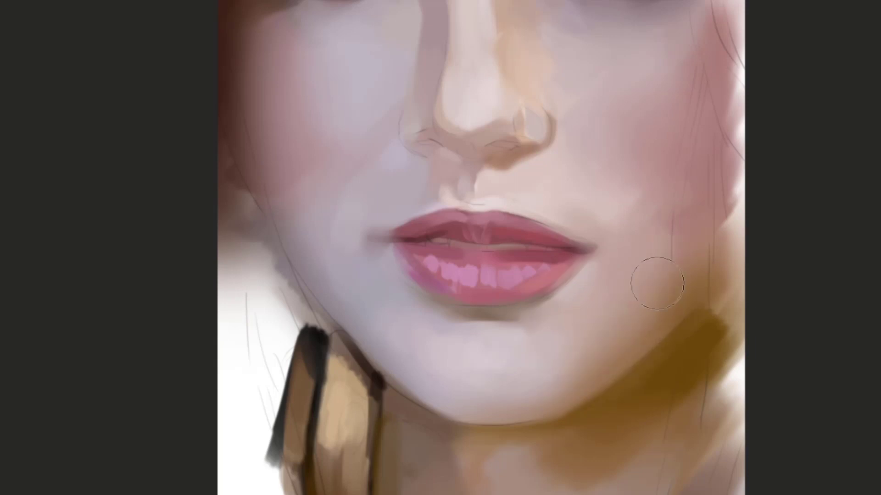
left_click_drag(631, 213, 677, 292)
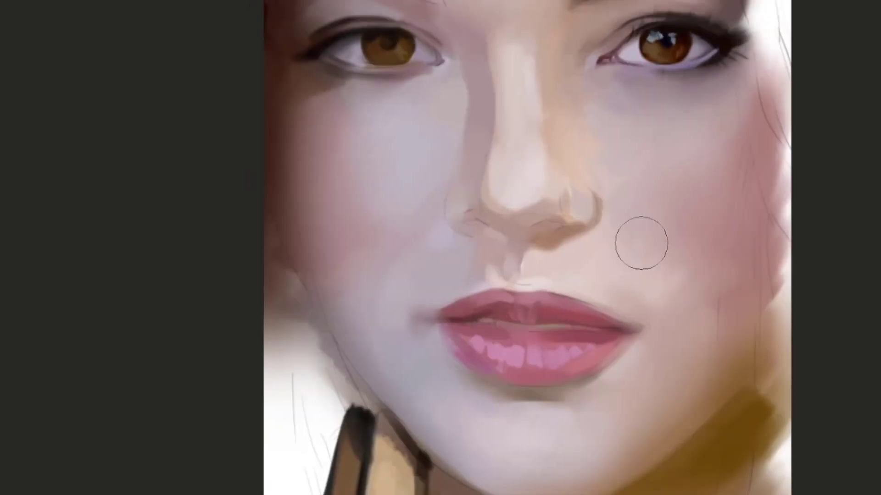
Blend the skin between the left nostril and the upper lip with a smaller brush
key("bracketleft")
key("bracketleft")
key("bracketleft")
left_click_drag(592, 261, 653, 207)
left_click_drag(575, 196, 591, 212)
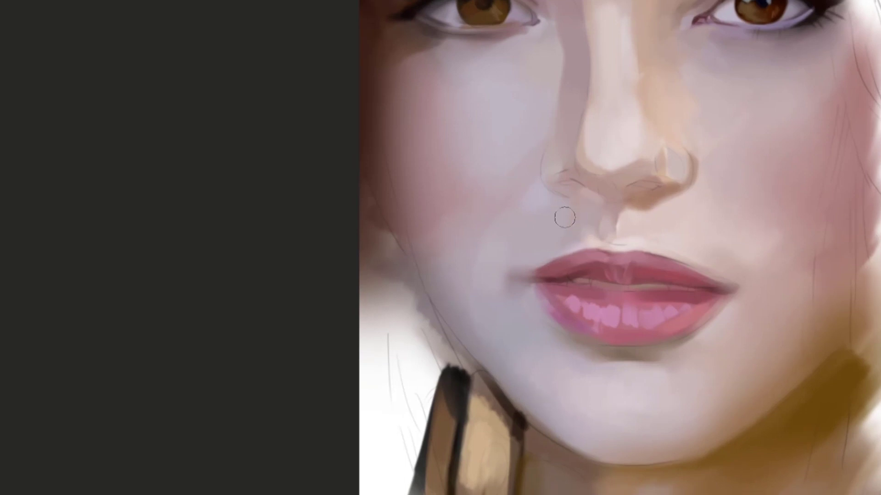
left_click_drag(549, 201, 560, 227)
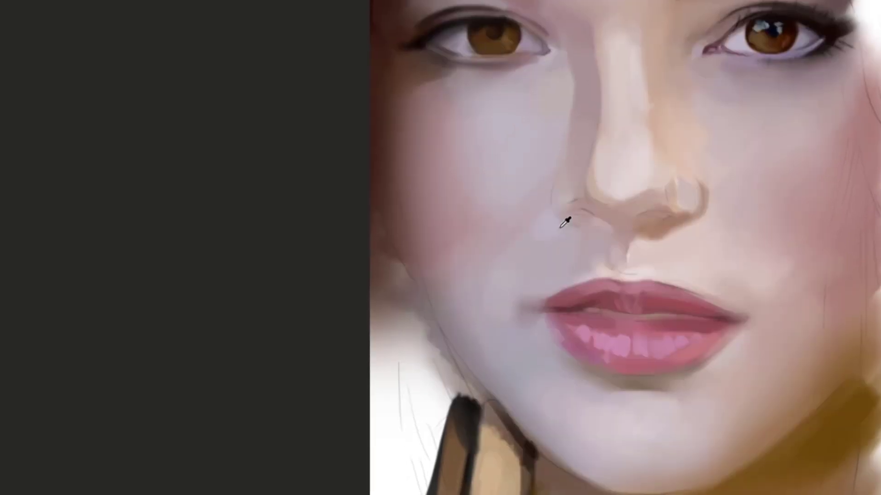
Smooth the tip of the nose into the upper edge of the right nostril wing using sampled skin tones
left_click(590, 190)
left_click_drag(607, 145, 582, 177)
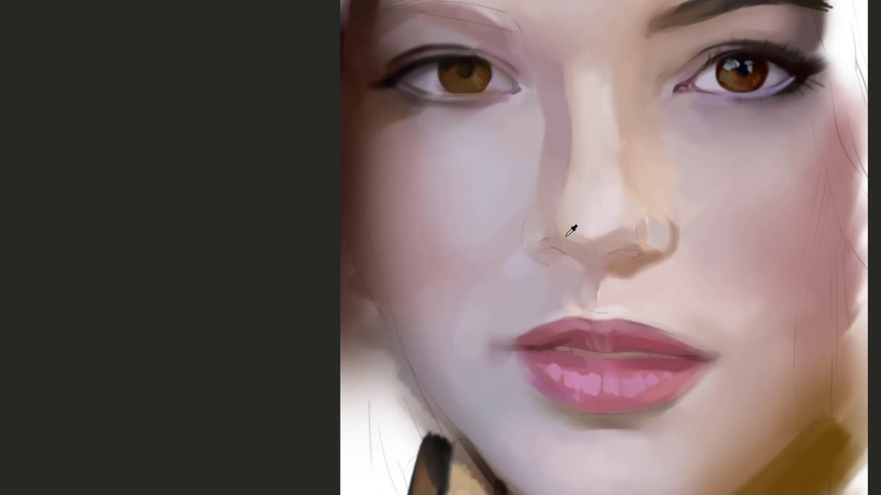
left_click_drag(632, 238, 591, 274)
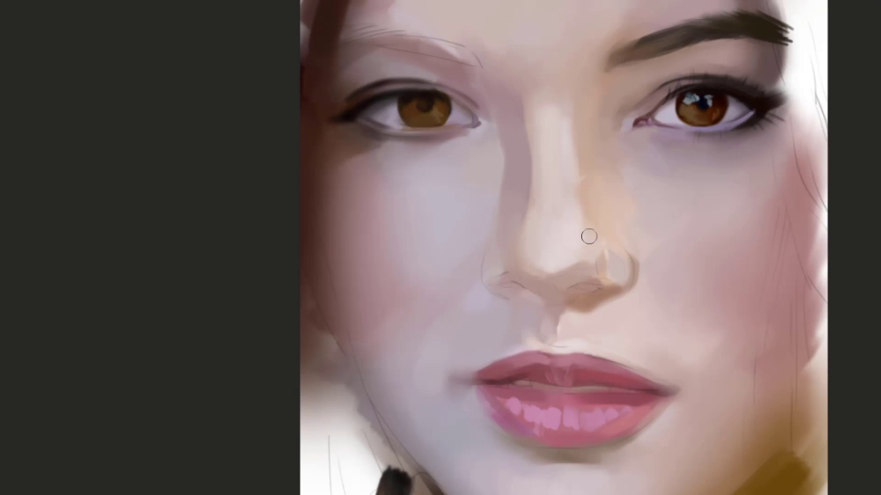
mouse_move(580, 265)
left_mouse_down()
mouse_move(596, 271)
mouse_move(596, 249)
left_mouse_up()
left_click(598, 272, "alt")
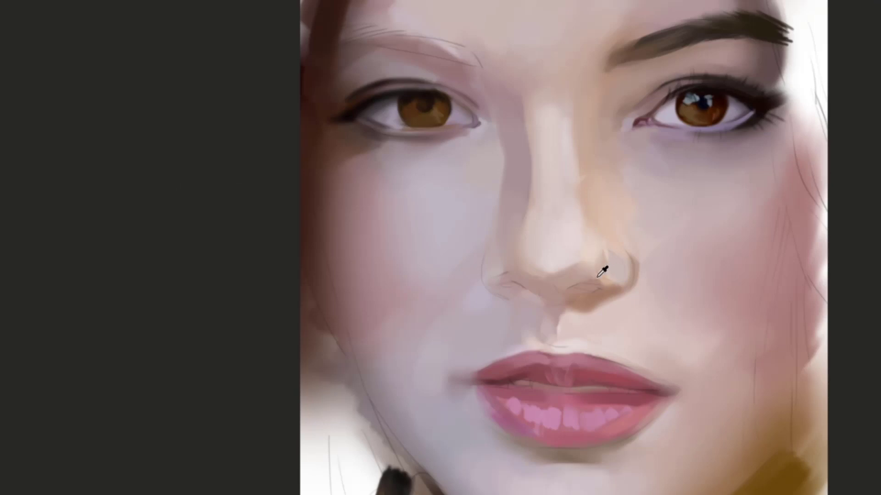
mouse_move(596, 245)
left_mouse_down()
mouse_move(597, 256)
mouse_move(624, 257)
mouse_move(541, 233)
left_mouse_up()
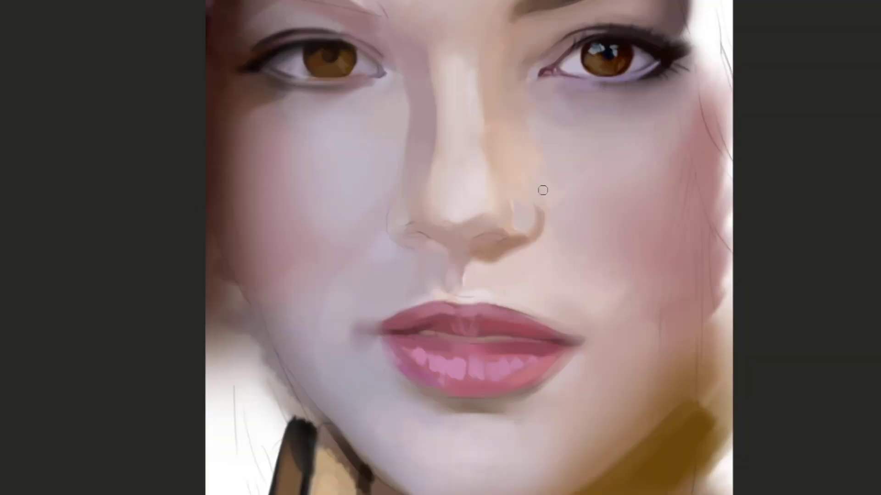
Refine the contour of the right nostril wing and blend its outer edge into the cheek with sampled tones
left_click_drag(542, 191, 565, 167)
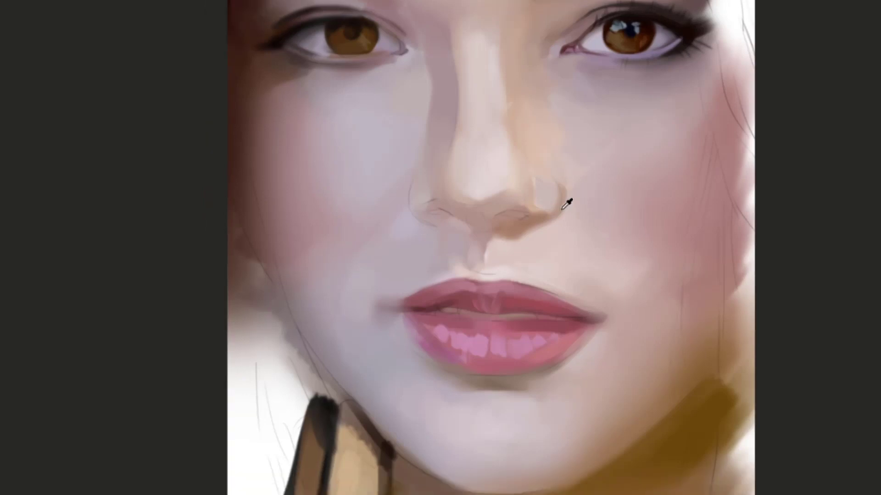
left_click(560, 208, "alt")
left_click(544, 49, "alt")
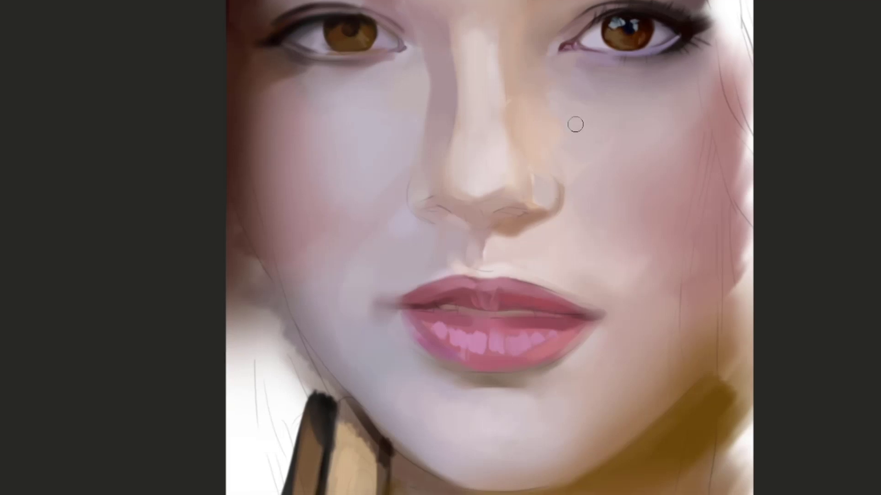
mouse_move(569, 206)
left_mouse_down()
mouse_move(566, 222)
mouse_move(557, 183)
mouse_move(568, 222)
left_mouse_up()
key("ctrl+z")
mouse_move(564, 197)
left_mouse_down()
mouse_move(560, 238)
mouse_move(565, 192)
left_mouse_up()
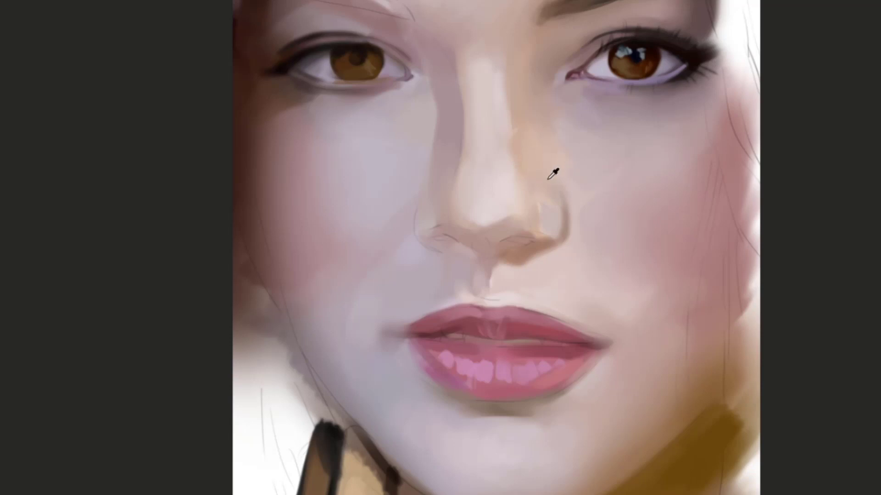
left_click_drag(564, 181, 583, 212)
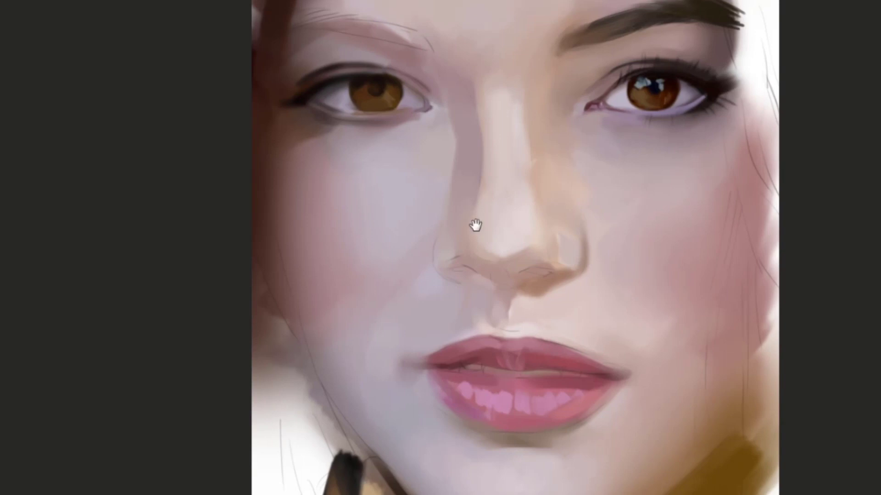
Define the rounded edge of the left nostril wing with a smaller brush and soften it into the cheek
left_click_drag(475, 224, 527, 203)
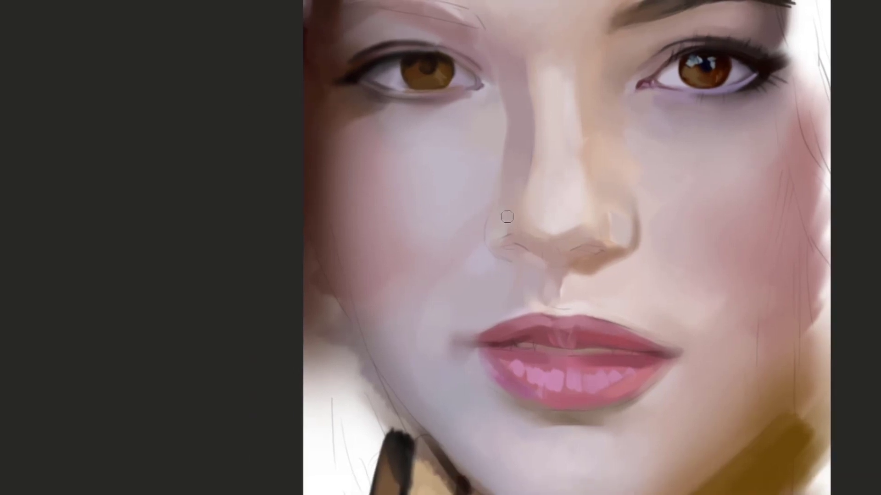
mouse_move(526, 240)
left_mouse_down()
mouse_move(499, 217)
mouse_move(521, 195)
left_mouse_up()
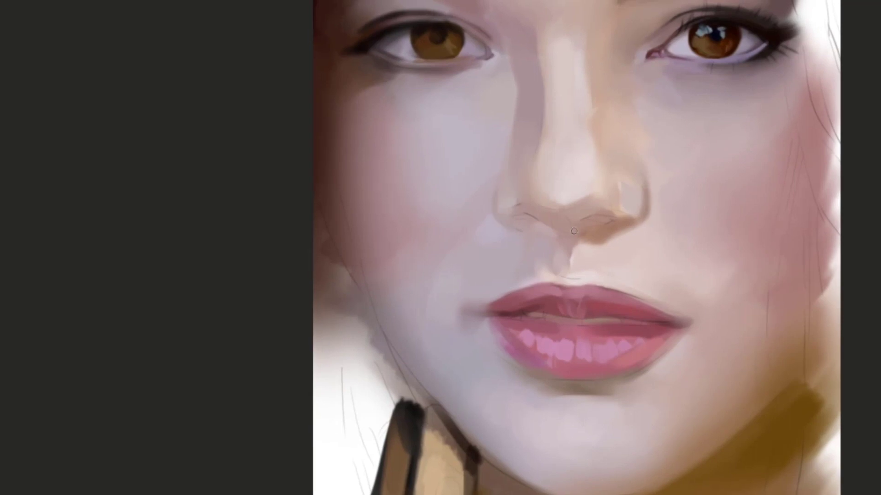
left_click_drag(552, 198, 543, 184)
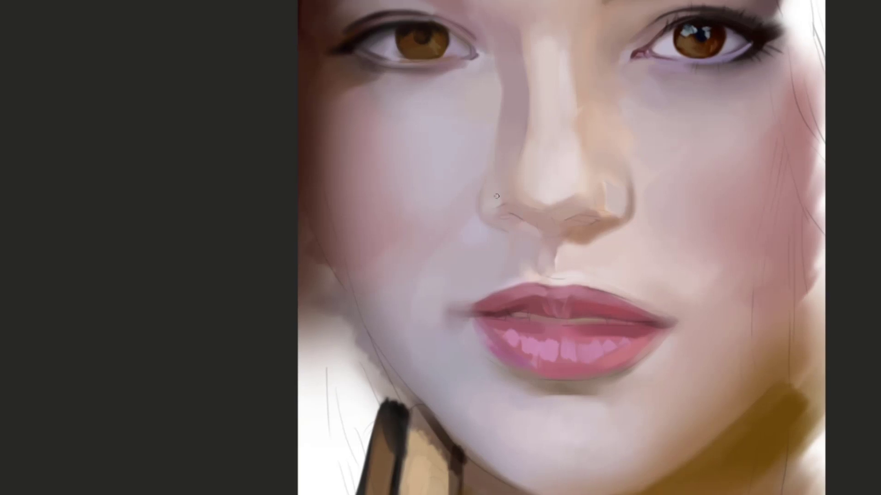
key("v")
key("b")
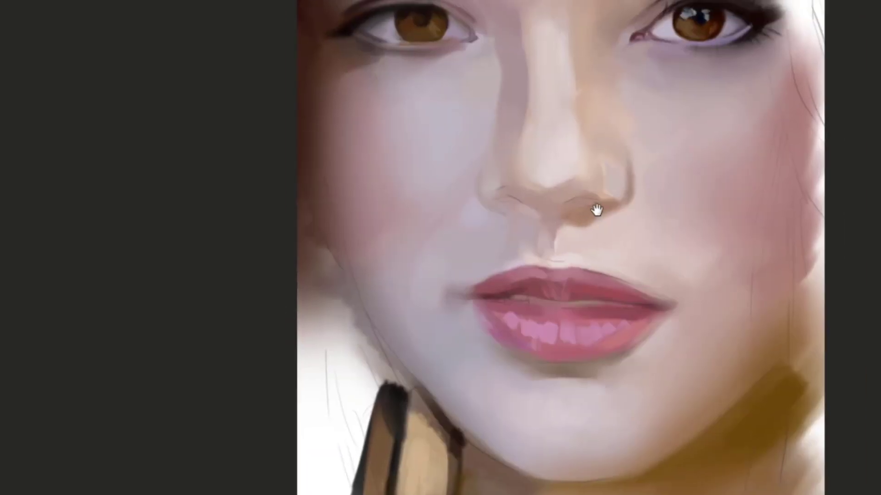
Soften the shadow on the underside of the nose below the right nostril, and undo the last stroke
key("space")
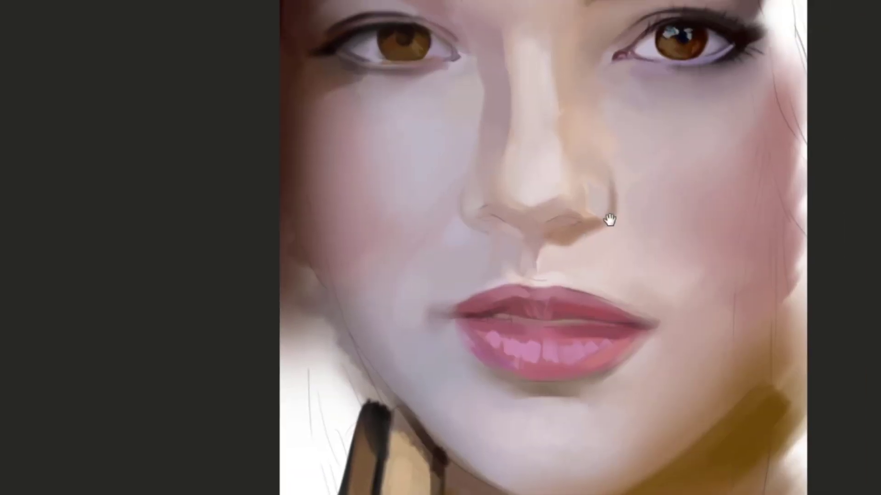
mouse_move(609, 220)
left_mouse_down()
mouse_move(606, 206)
mouse_move(600, 216)
left_mouse_up()
key("alt")
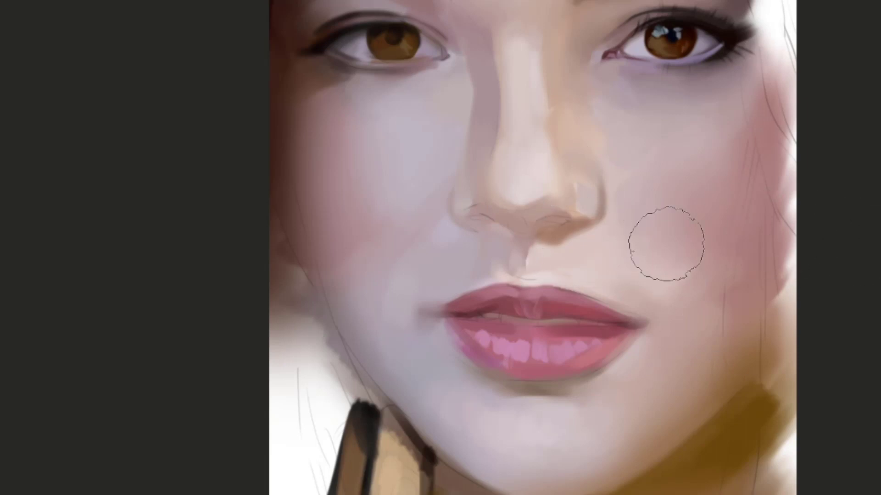
key("b")
mouse_move(544, 236)
left_mouse_down()
mouse_move(573, 231)
mouse_move(590, 242)
left_mouse_up()
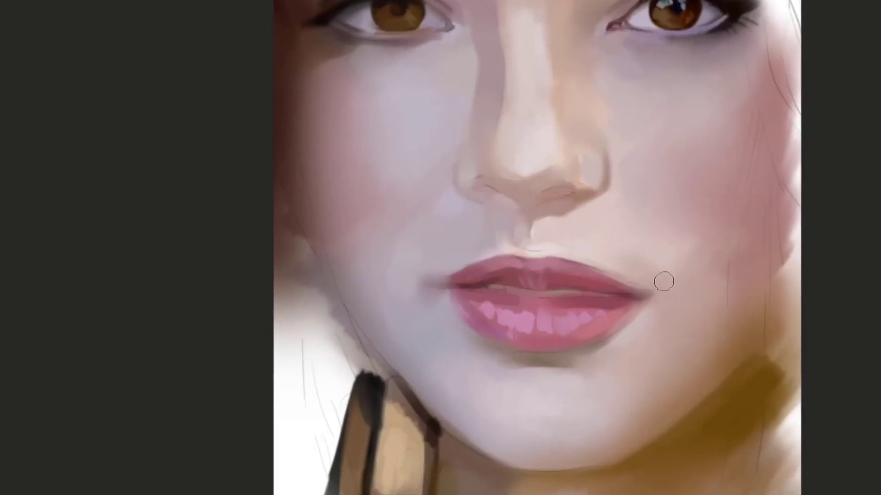
key("ctrl+z")
Sample the skin beside the left mouth corner and clean up the edge of the lips there
left_click(430, 277, "alt")
mouse_move(455, 278)
left_mouse_down()
mouse_move(475, 263)
mouse_move(488, 275)
left_mouse_up()
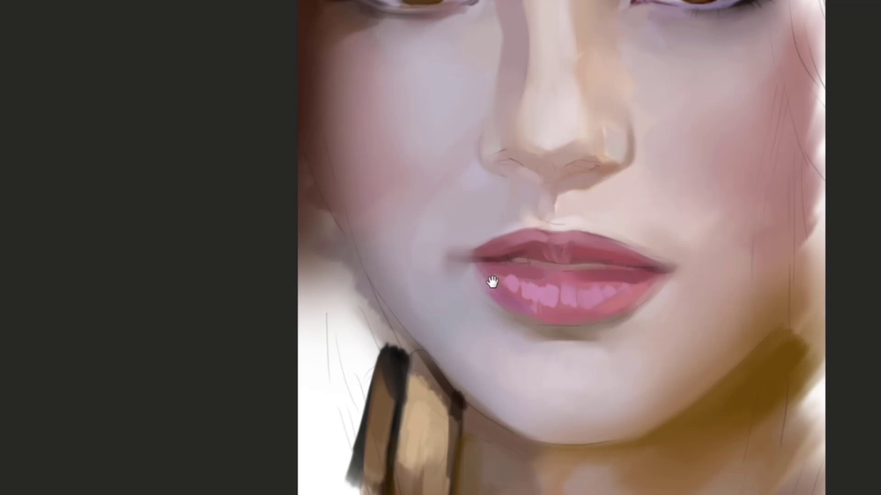
left_click_drag(492, 282, 469, 256)
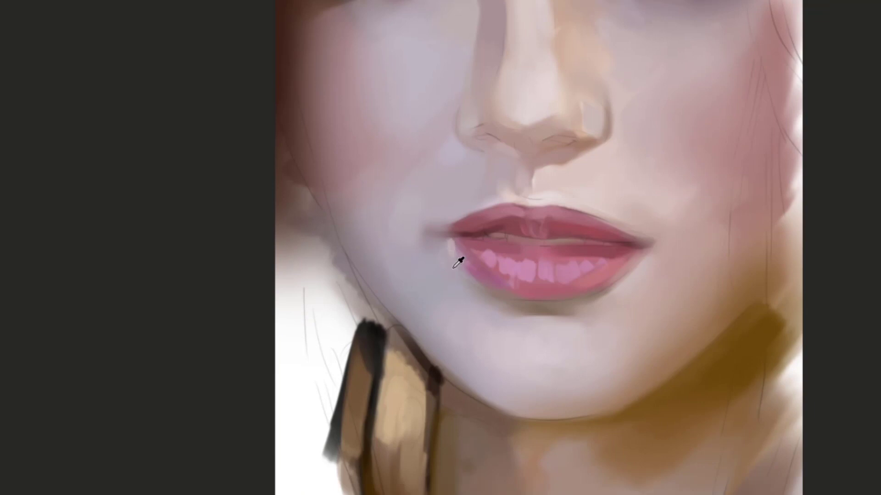
left_click(438, 224, "alt")
left_click_drag(459, 205, 446, 236)
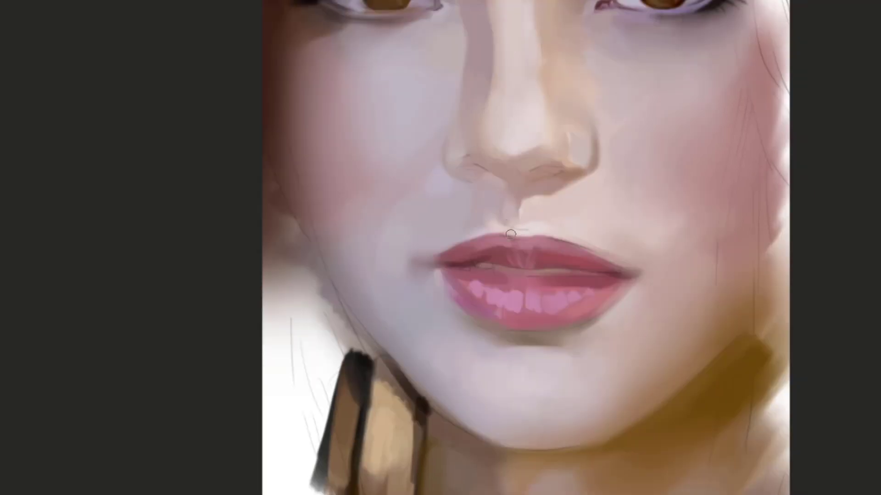
Cover the sketch line above the centre of the upper lip and blend the base of the philtrum
left_click_drag(518, 222, 507, 240)
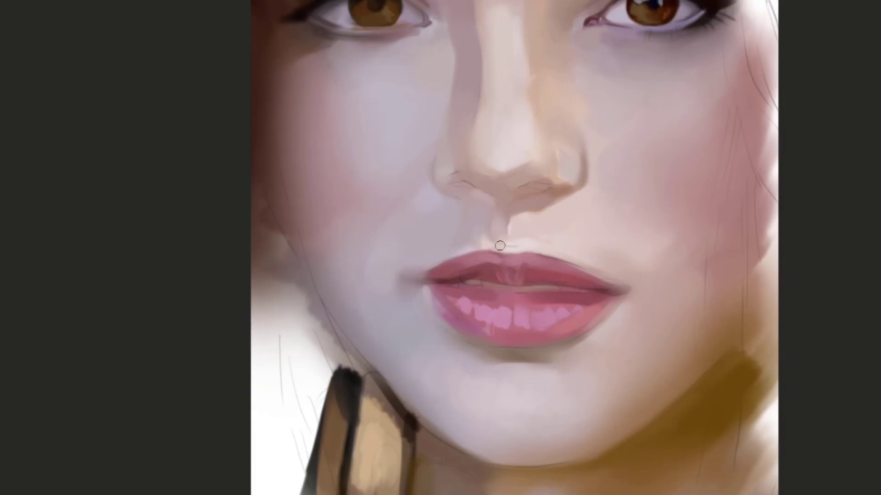
left_click_drag(489, 218, 498, 241)
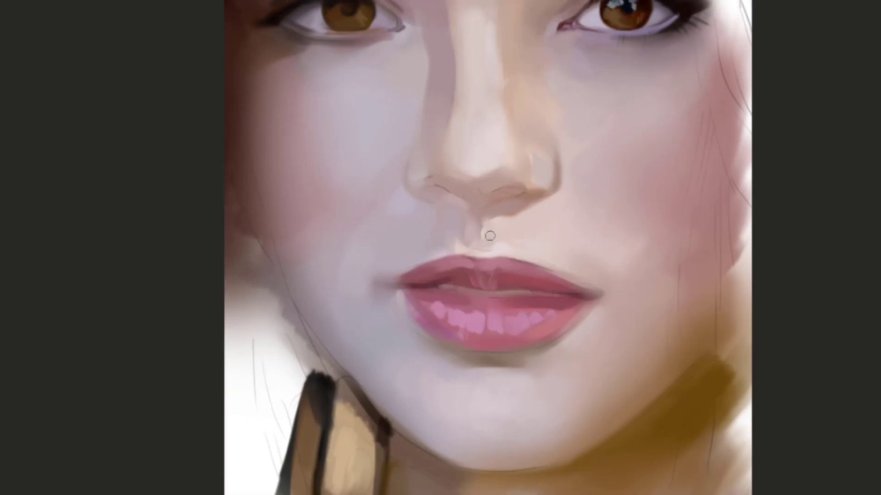
left_click_drag(486, 219, 486, 234)
left_click(484, 223, "alt")
left_click(465, 251, "alt")
left_click_drag(464, 225, 464, 246)
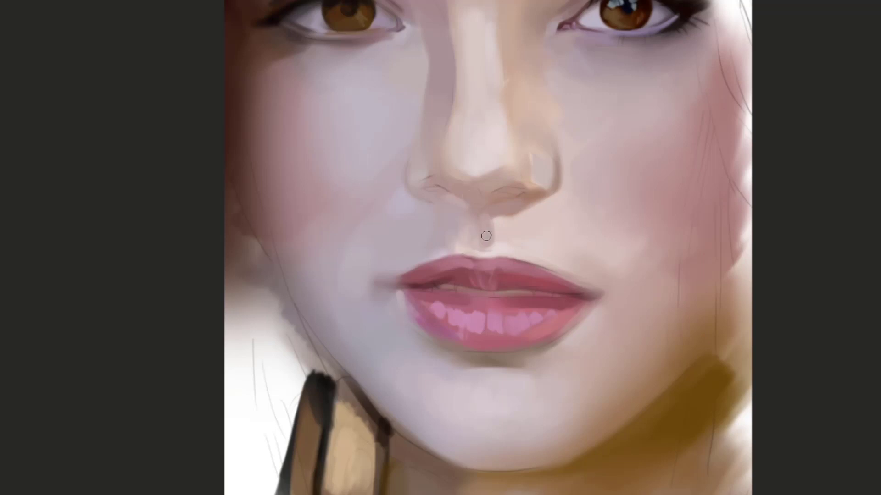
Extend the soft shadow down the philtrum and smooth the skin between the right nostril and upper lip
left_click(478, 243, "alt")
left_click(480, 239)
left_click_drag(511, 216, 501, 240)
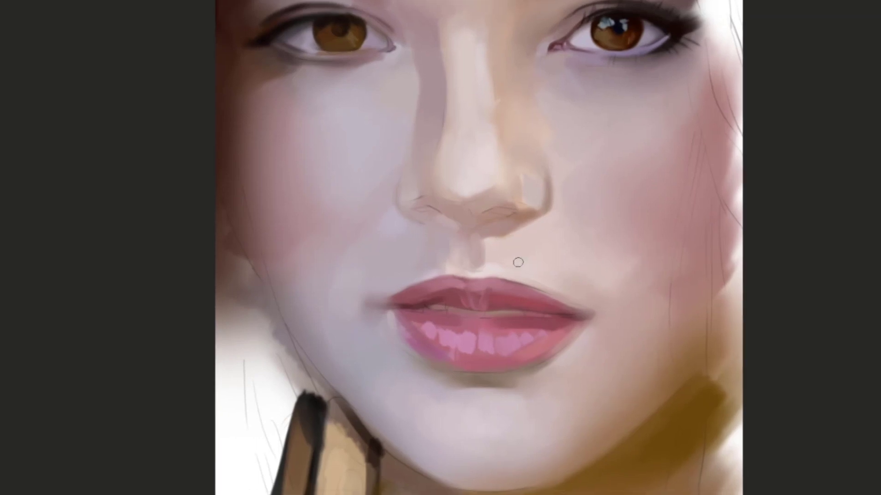
left_click(511, 237, "alt")
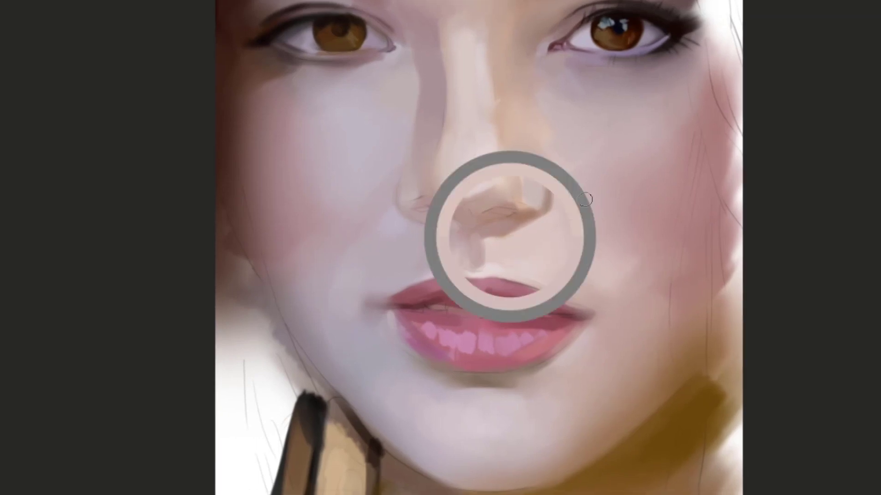
left_click_drag(540, 171, 555, 286)
Paint a dark brown shadow under the left jawline, from the fingers to the chin, redoing the first stroke
mouse_move(521, 199)
left_mouse_down()
mouse_move(559, 152)
mouse_move(523, 52)
mouse_move(507, 94)
mouse_move(528, 18)
left_mouse_up()
left_click_drag(553, 341, 596, 202)
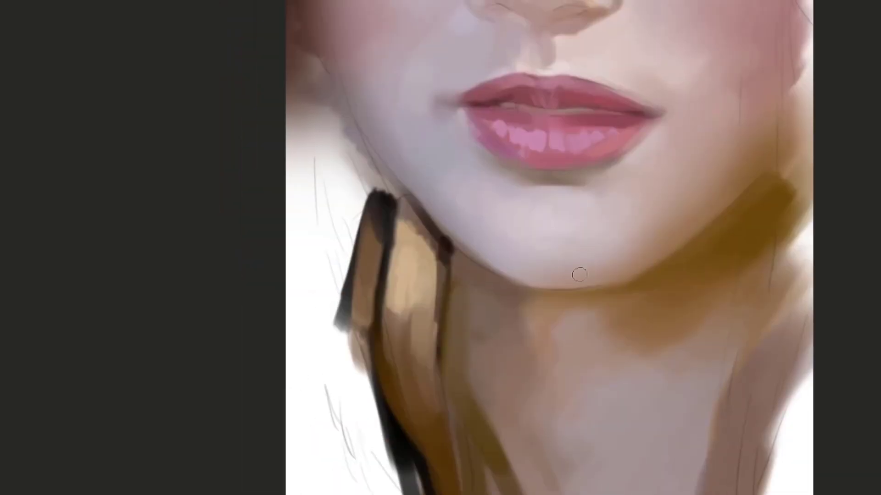
left_click(551, 294, "alt")
mouse_move(453, 291)
left_mouse_down()
mouse_move(513, 255)
mouse_move(462, 187)
mouse_move(515, 215)
left_mouse_up()
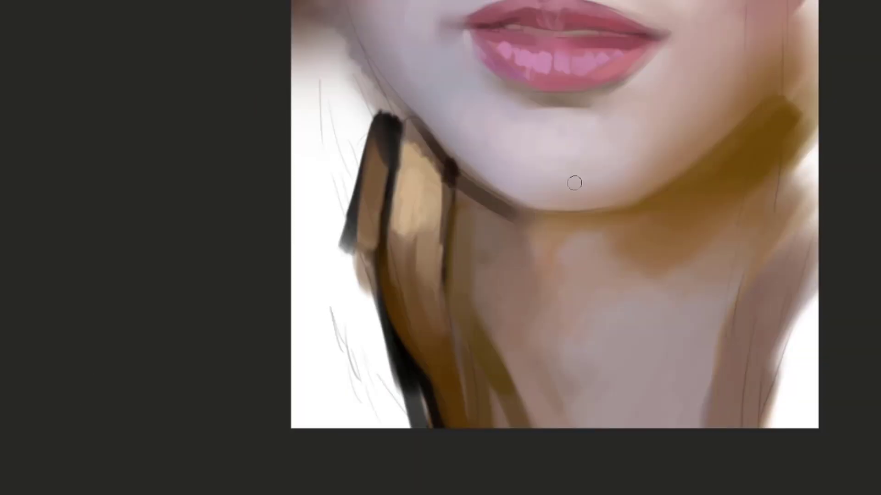
key("ctrl+z")
left_click_drag(447, 163, 526, 212)
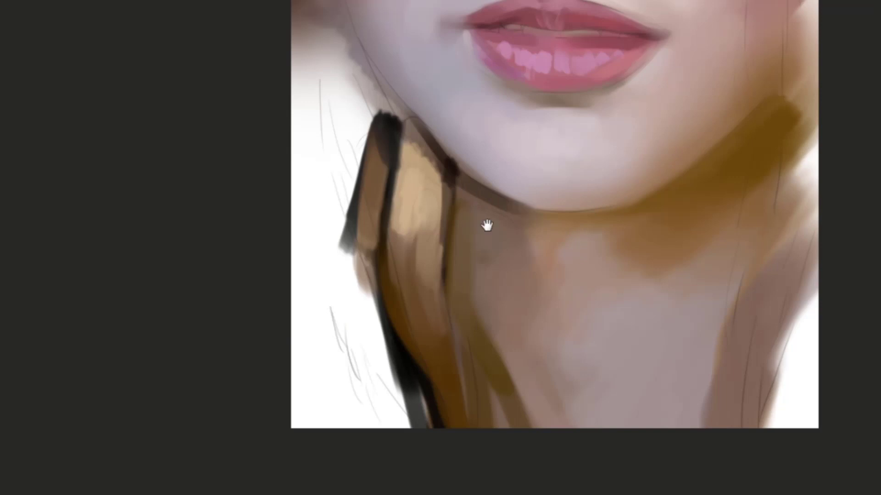
Paint a dark brown shadow down the neck along the edge of the raised hand, redoing the first attempt
left_click_drag(488, 226, 452, 199)
left_click_drag(426, 145, 432, 228)
key("ctrl+z")
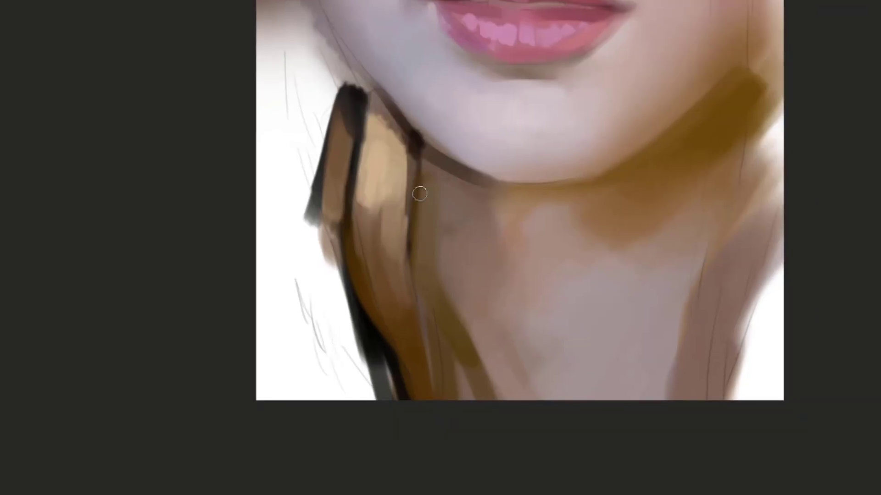
mouse_move(440, 281)
left_mouse_down()
mouse_move(423, 201)
mouse_move(406, 262)
left_mouse_up()
left_click_drag(427, 153, 433, 229)
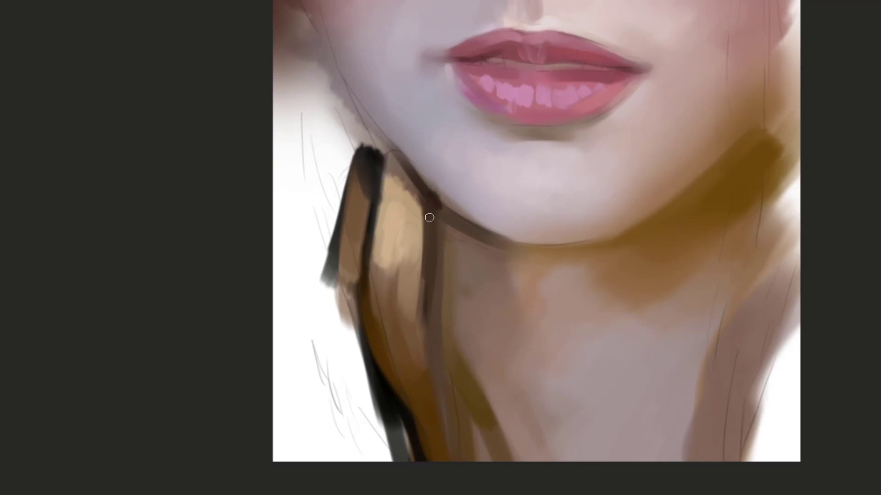
mouse_move(429, 218)
left_mouse_down()
mouse_move(426, 275)
mouse_move(421, 221)
mouse_move(402, 276)
mouse_move(399, 429)
left_mouse_up()
left_click(404, 265, "alt")
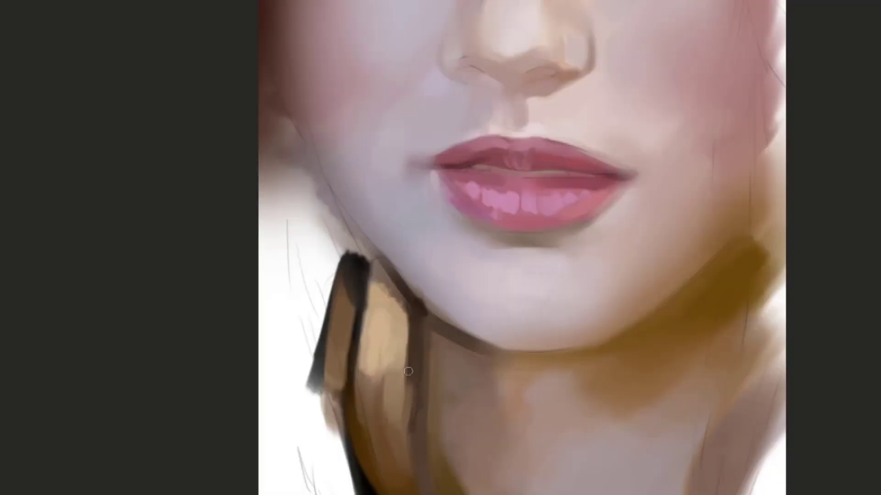
Lay in the left eyebrow with a muted grey-brown stroke over its pinkish base
left_click_drag(604, 45, 629, 113)
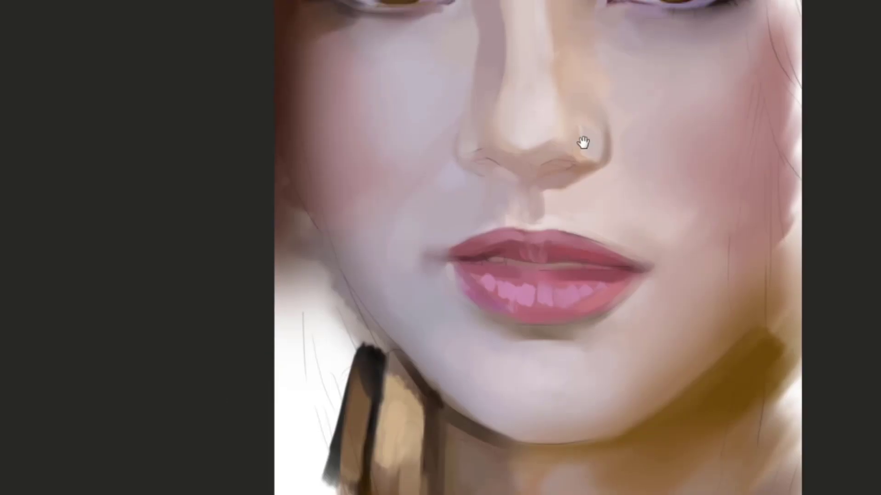
left_click_drag(467, 114, 456, 245)
left_click_drag(393, 159, 411, 204)
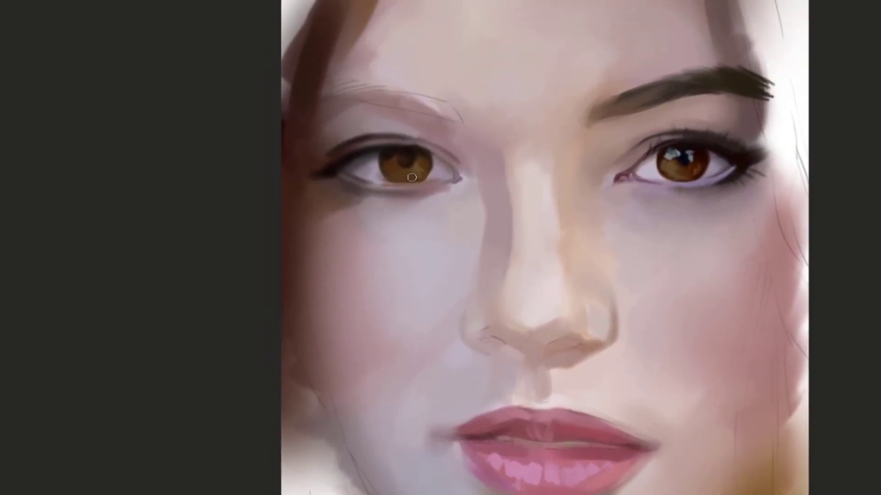
left_click_drag(447, 114, 525, 164)
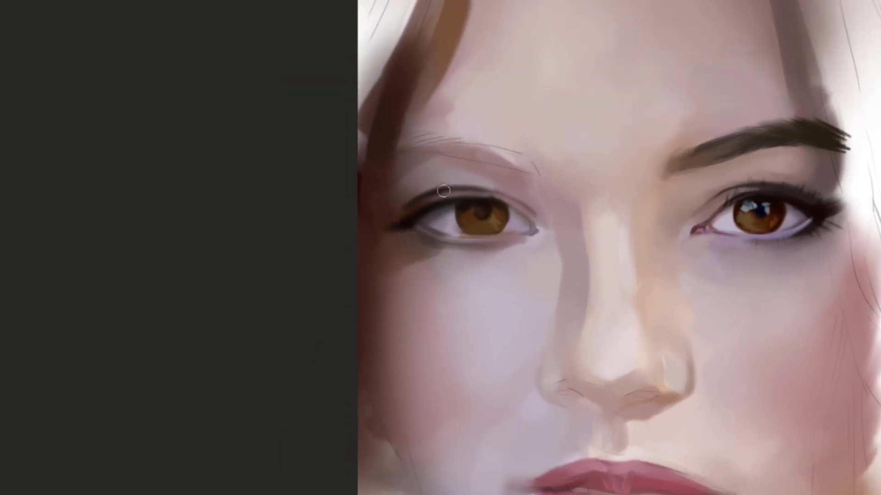
left_click_drag(523, 207, 548, 192)
mouse_move(564, 158)
left_mouse_down()
mouse_move(534, 134)
mouse_move(479, 134)
left_mouse_up()
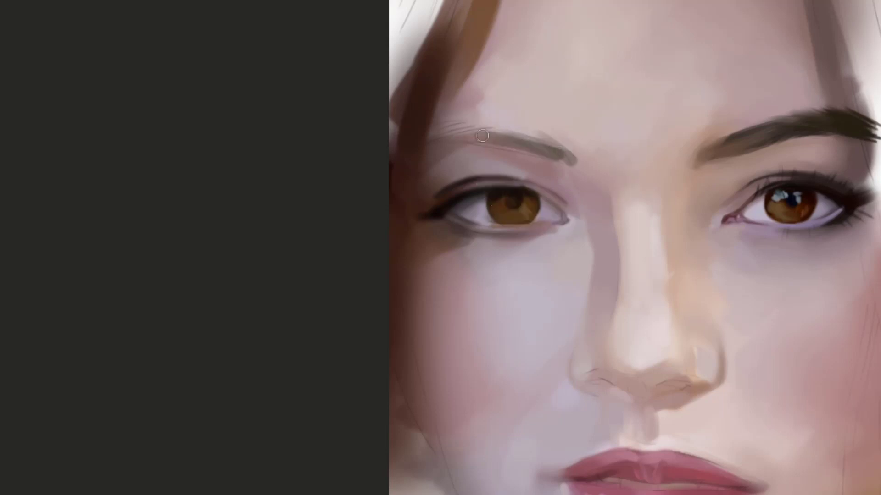
Soften the inner end of the left eyebrow with sampled skin tone and refine the muted stroke along its arch
left_click(588, 164, "alt")
mouse_move(550, 147)
left_mouse_down()
mouse_move(575, 161)
mouse_move(554, 150)
left_mouse_up()
left_click_drag(423, 142, 541, 152)
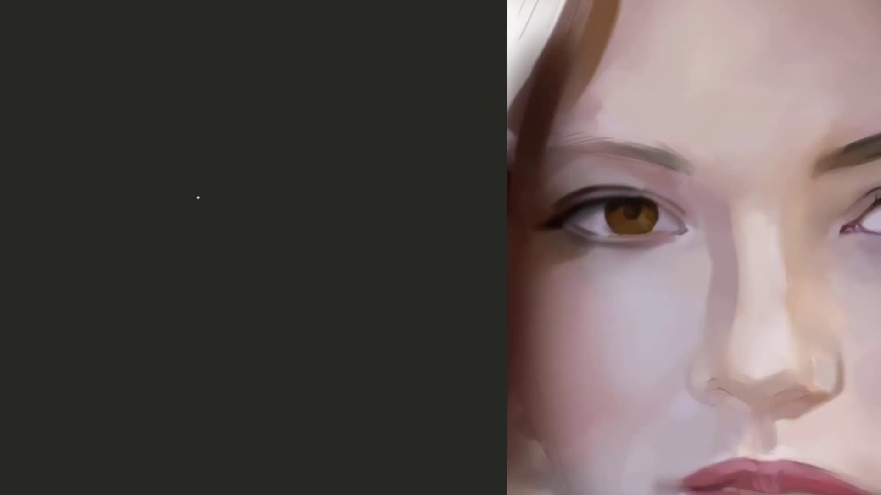
left_click_drag(543, 185, 510, 184)
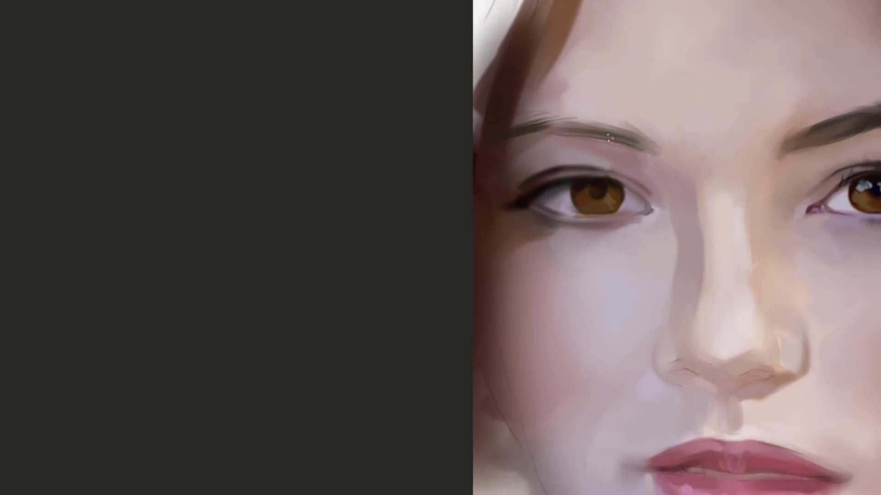
Fill the left eyebrow with dark olive-brown strokes from the arch out to the hairline
left_click_drag(609, 138, 516, 131)
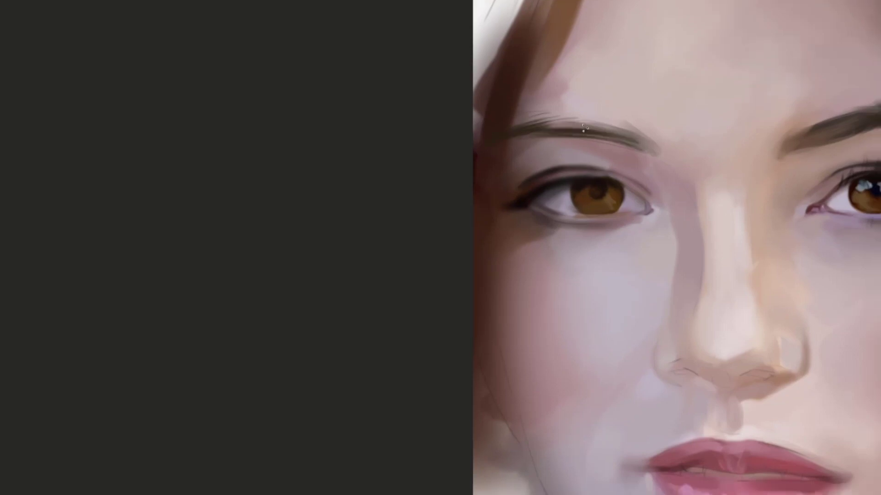
mouse_move(587, 122)
left_mouse_down()
mouse_move(490, 114)
mouse_move(556, 122)
mouse_move(478, 128)
left_mouse_up()
left_click_drag(566, 120, 514, 116)
left_click_drag(603, 128, 517, 117)
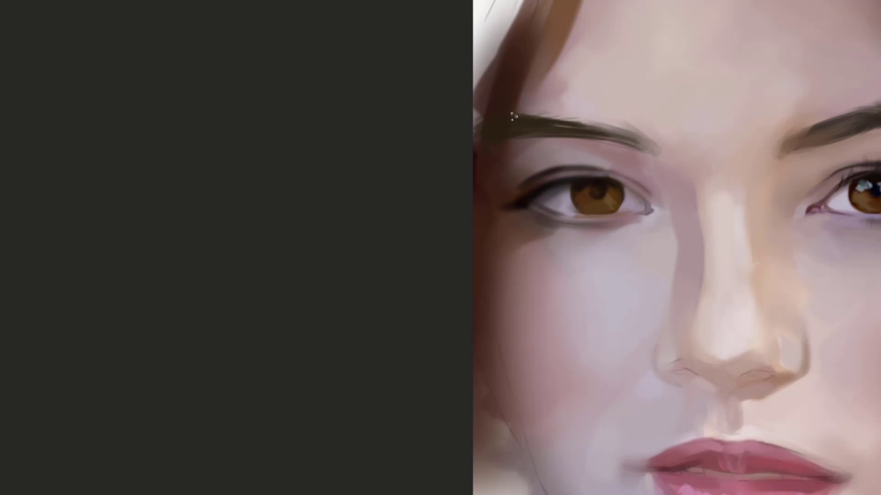
Define the left eyebrow's upper edge with sampled lighter tones and blend the skin above its tail into the hair
left_click_drag(511, 117, 599, 122)
left_click(586, 114, "alt")
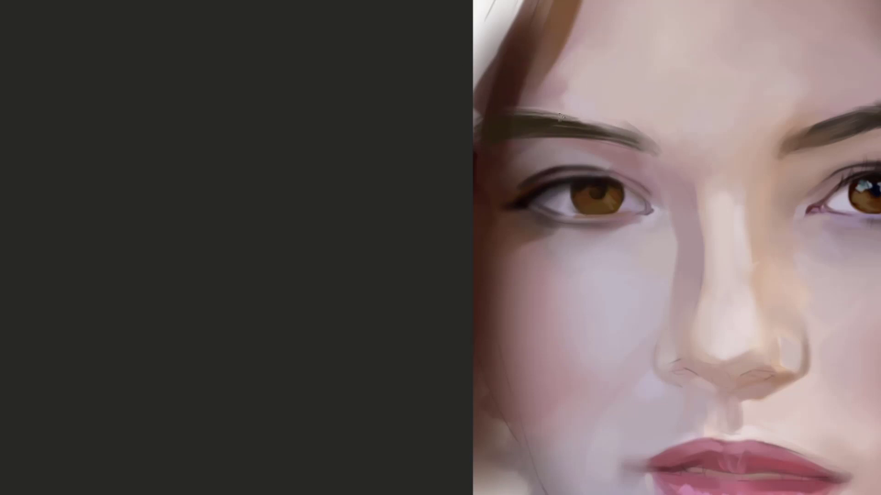
mouse_move(583, 111)
left_mouse_down()
mouse_move(499, 122)
mouse_move(527, 107)
mouse_move(513, 107)
mouse_move(492, 123)
left_mouse_up()
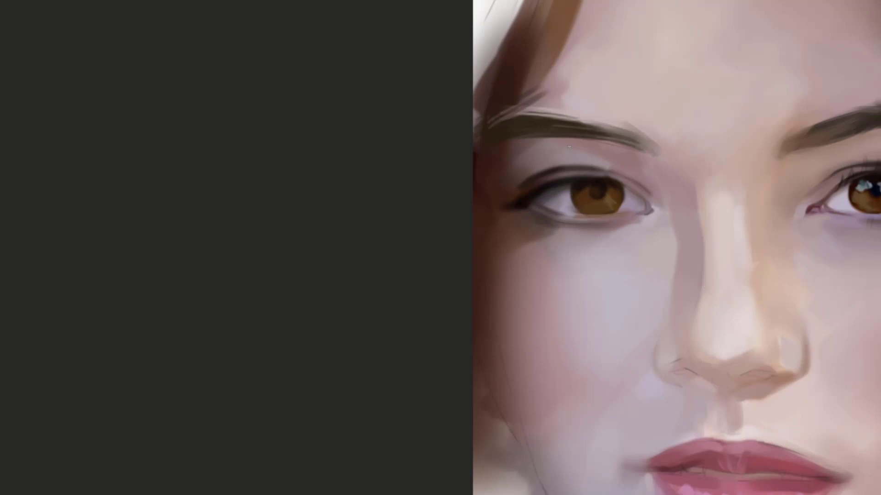
left_click(492, 100, "alt")
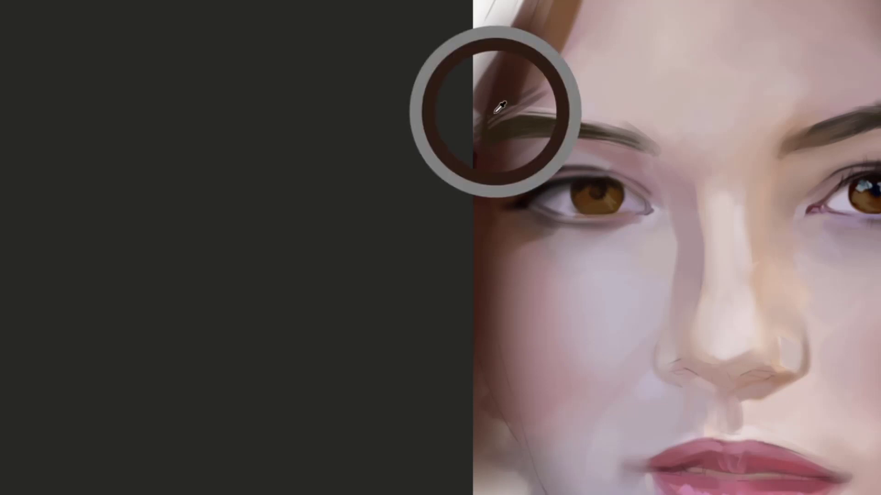
left_click(563, 91, "alt")
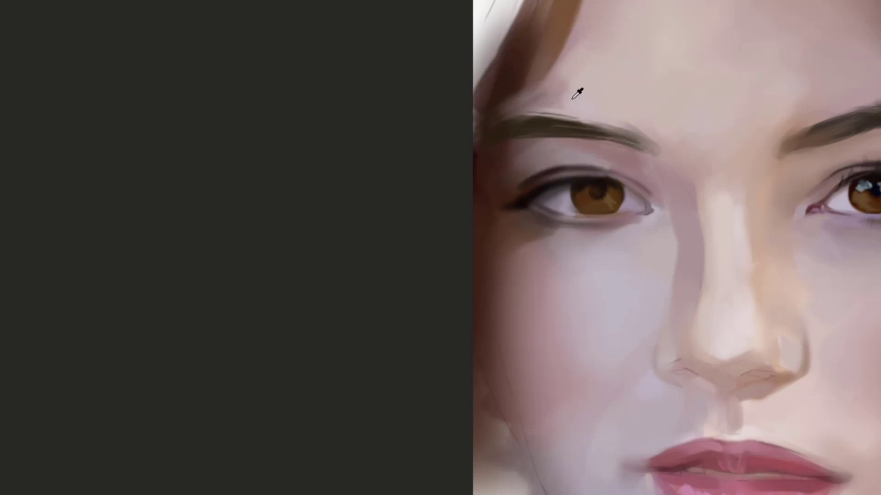
left_click_drag(597, 103, 509, 112)
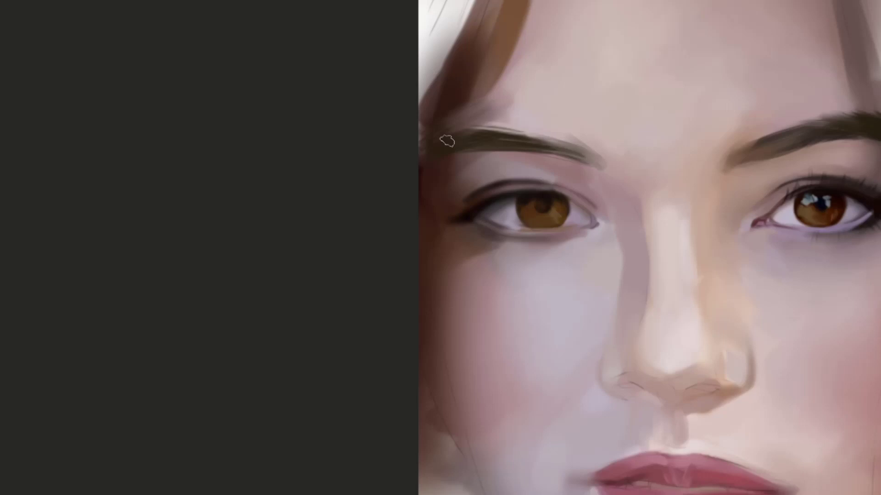
Extend the left eyebrow's tail into the hair with a dark brown stroke, redoing the first attempts
left_click_drag(426, 148, 477, 127)
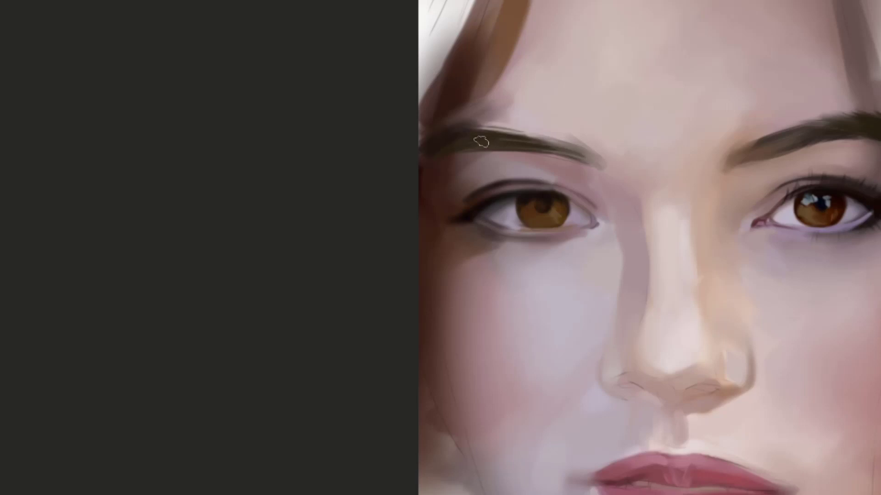
key("ctrl+z")
left_click_drag(431, 143, 485, 125)
key("ctrl+z")
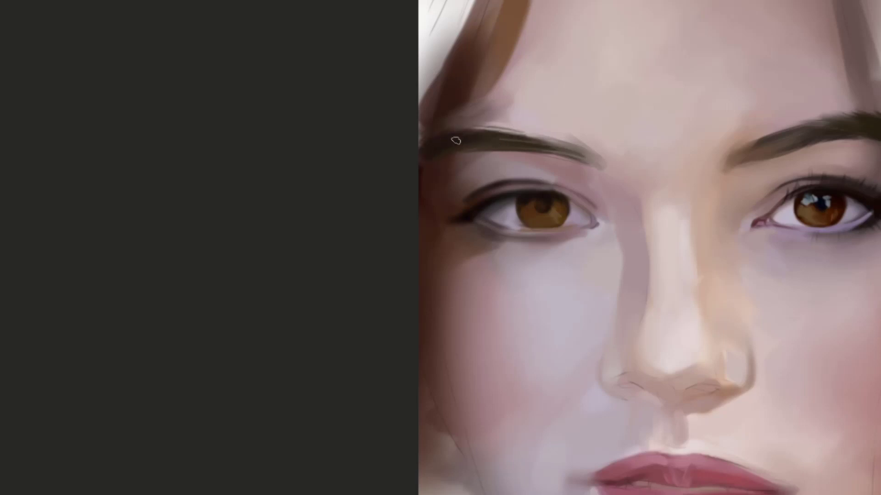
key("space")
mouse_move(485, 157)
left_mouse_down()
mouse_move(448, 40)
mouse_move(485, 115)
mouse_move(458, 143)
left_mouse_up()
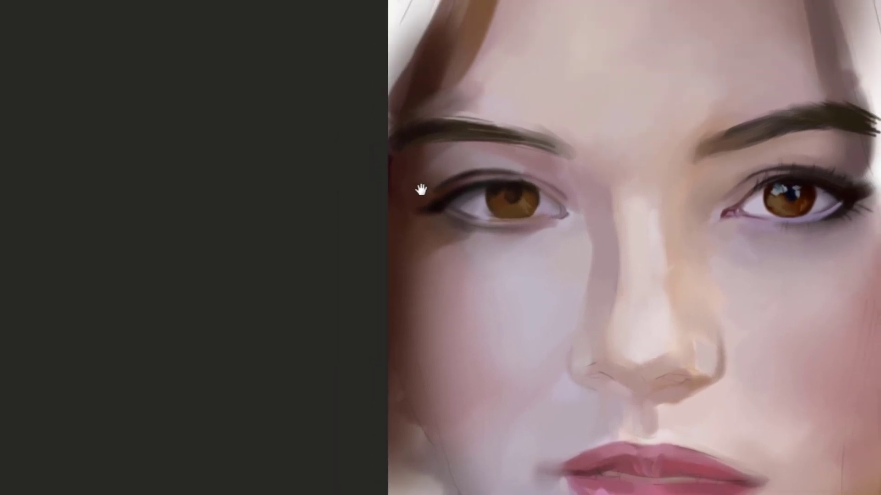
Paint a thin dark brown hair strand down the outer edge of the left cheek, redoing it twice
mouse_move(397, 268)
left_mouse_down()
mouse_move(377, 181)
mouse_move(370, 188)
left_mouse_up()
left_click_drag(369, 267, 376, 151)
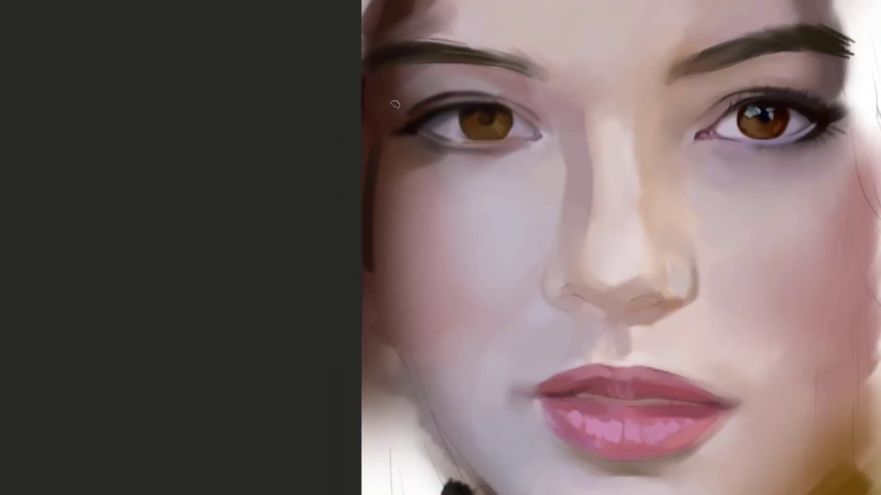
key("ctrl+z")
left_click_drag(366, 247, 375, 136)
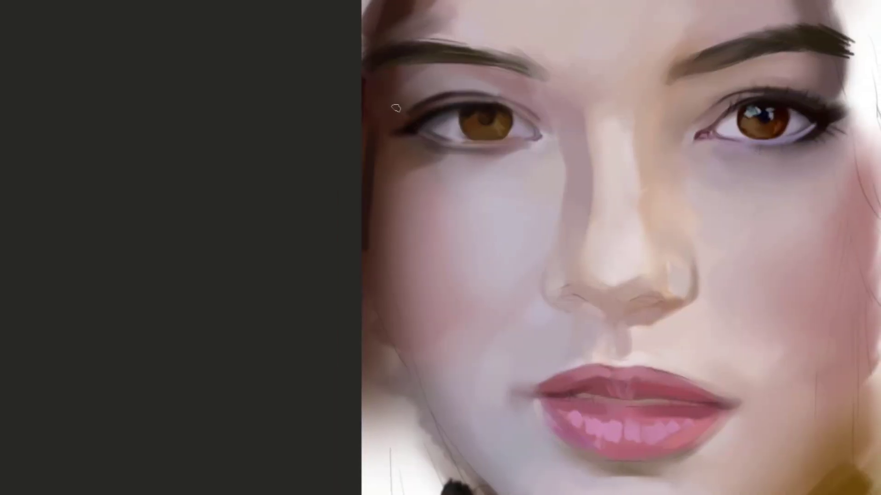
key("ctrl+z")
left_click_drag(362, 254, 373, 143)
Paint dark brown hair strands from beside the left eye, across the temple and up along the forehead
left_click_drag(404, 81, 334, 237)
left_click_drag(321, 278, 340, 142)
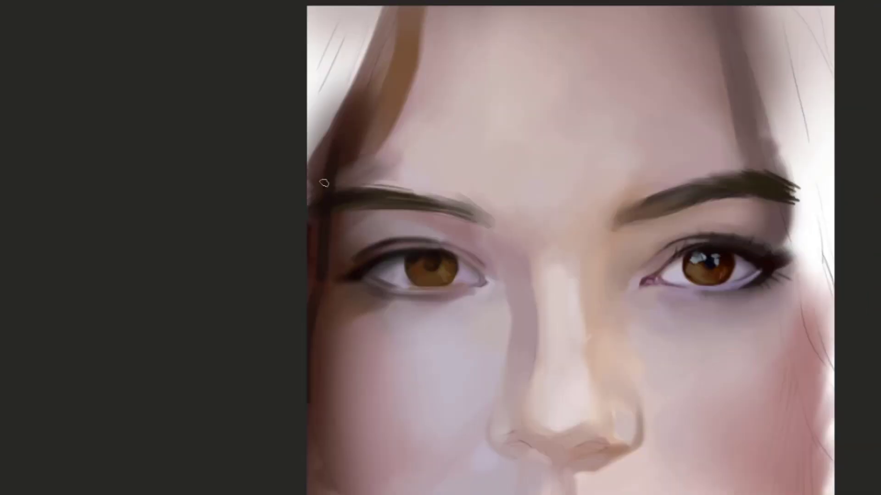
mouse_move(328, 186)
left_mouse_down()
mouse_move(395, 2)
mouse_move(352, 87)
mouse_move(372, 81)
left_mouse_up()
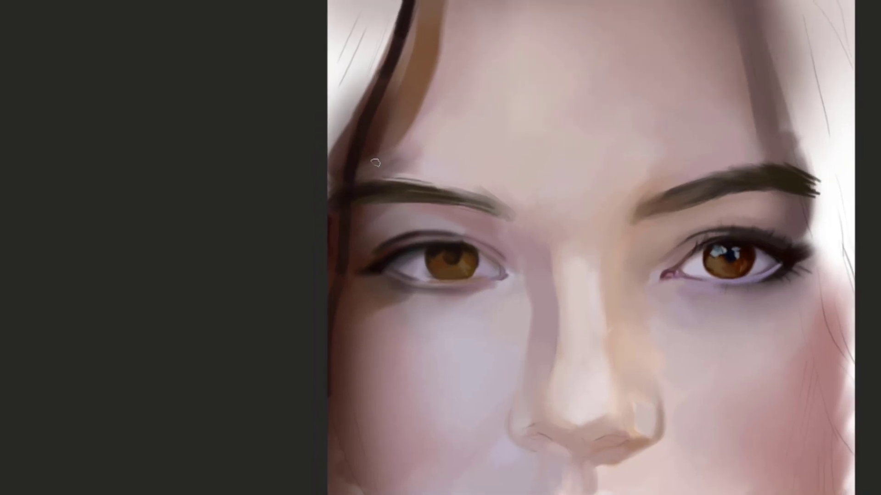
left_click_drag(342, 247, 417, 19)
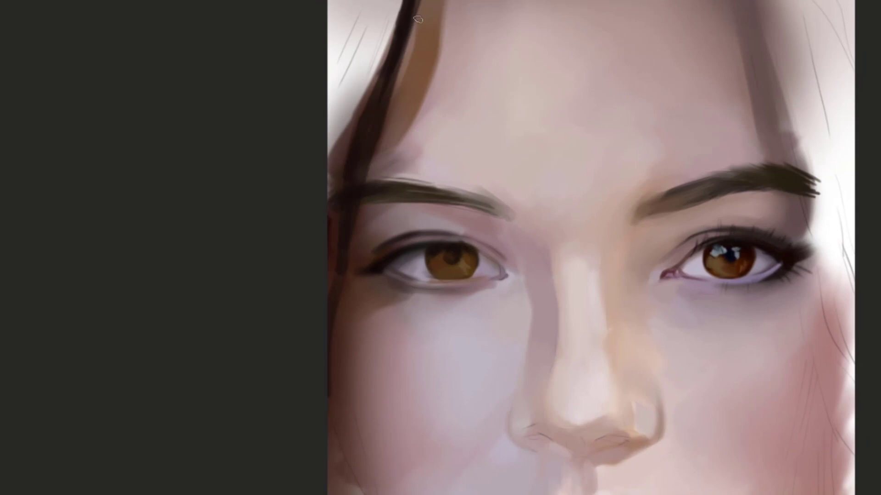
left_click_drag(377, 195, 391, 123)
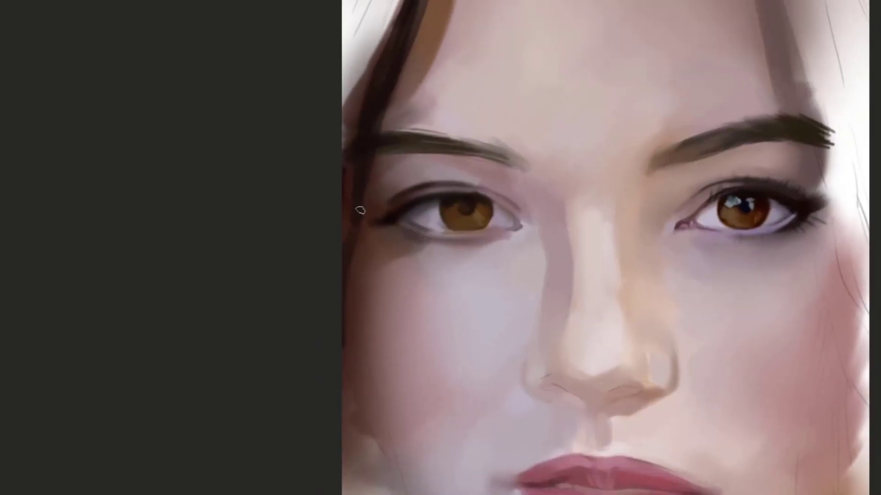
Thicken the dark brown hair beside the left eye and upper cheek, redoing one stroke
left_click_drag(360, 210, 359, 94)
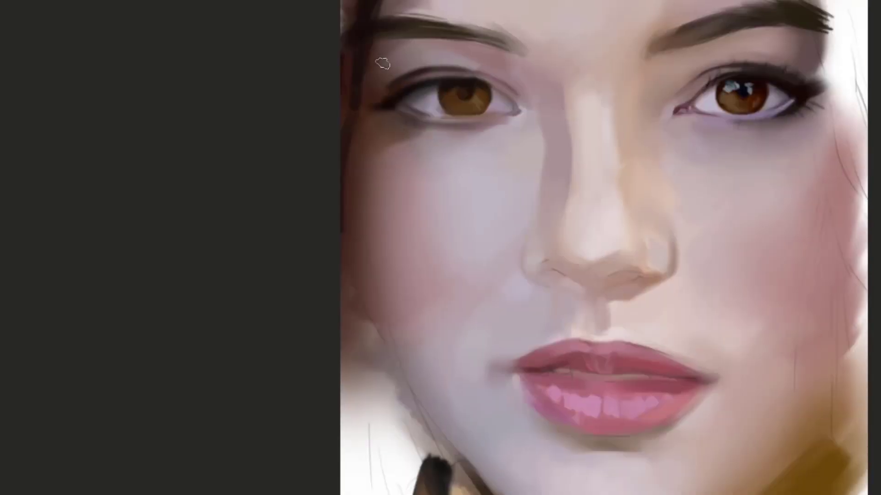
left_click_drag(382, 63, 435, 77)
left_click_drag(403, 174, 415, 60)
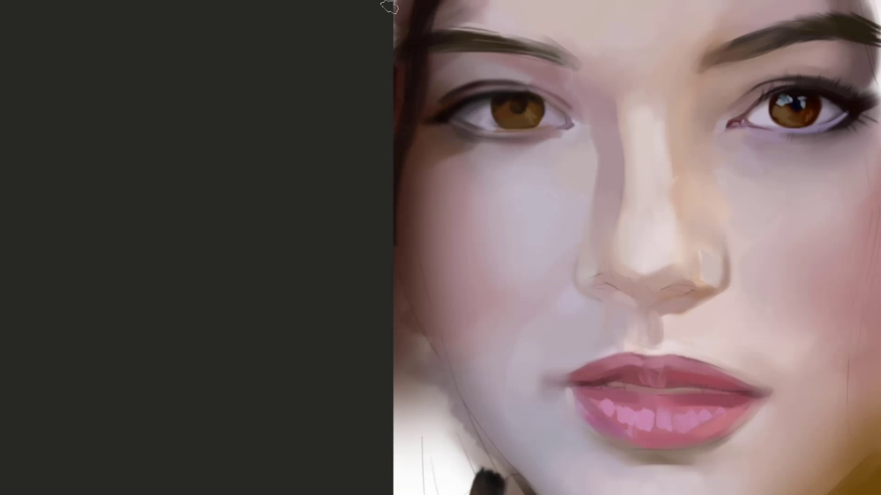
key("ctrl+z")
left_click_drag(387, 192, 416, 64)
mouse_move(381, 137)
left_mouse_down()
mouse_move(402, 16)
mouse_move(344, 149)
mouse_move(401, 16)
left_mouse_up()
Examine the whole face at several magnifications, comparing the two eyes and eyebrows
mouse_move(507, 152)
left_mouse_down()
mouse_move(478, 48)
mouse_move(458, 138)
mouse_move(459, 95)
mouse_move(386, 46)
left_mouse_up()
left_click_drag(655, 44, 588, 77)
left_click_drag(532, 150, 651, 46)
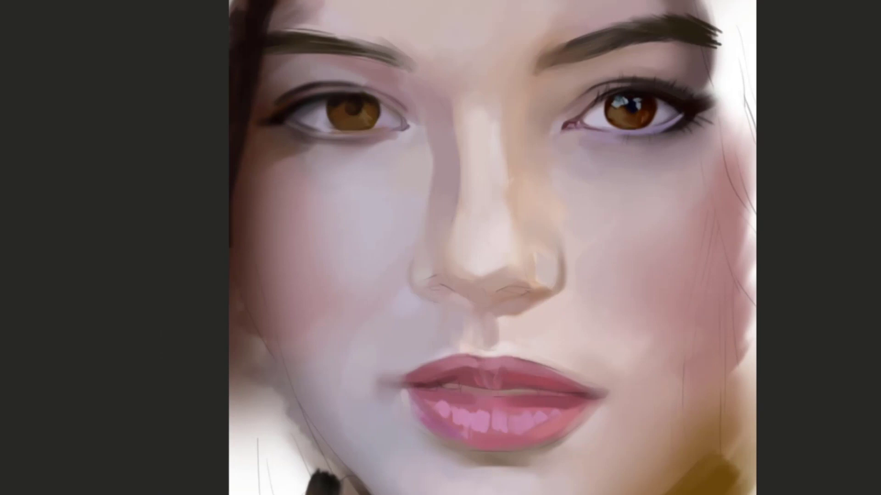
key("z")
left_click_drag(605, 179, 591, 151)
left_click_drag(492, 117, 520, 112)
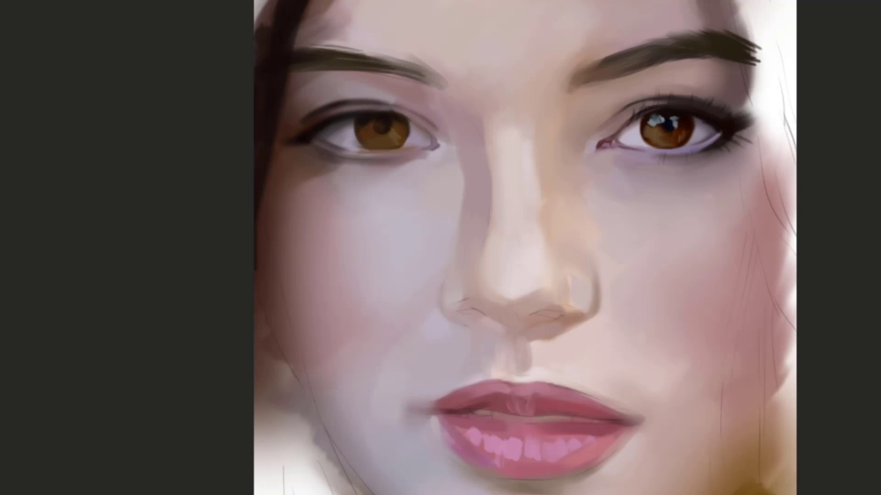
left_click_drag(492, 201, 476, 199)
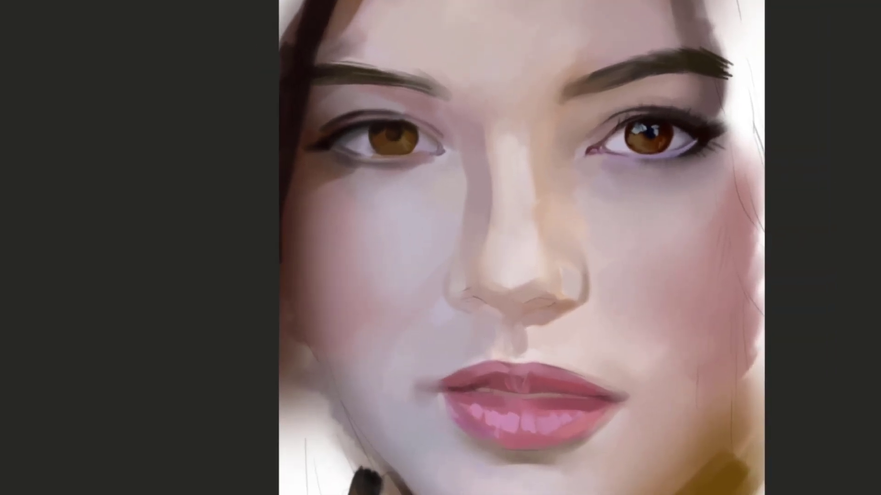
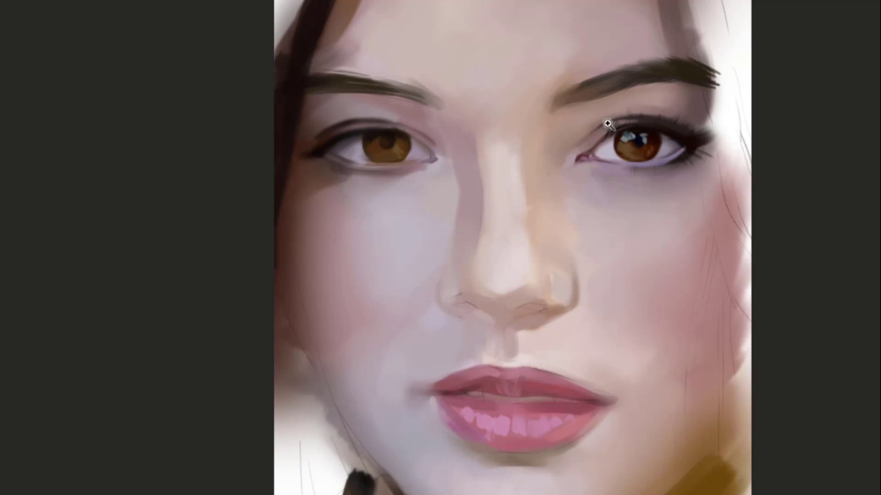
left_click_drag(593, 91, 631, 76)
left_click_drag(678, 124, 736, 45)
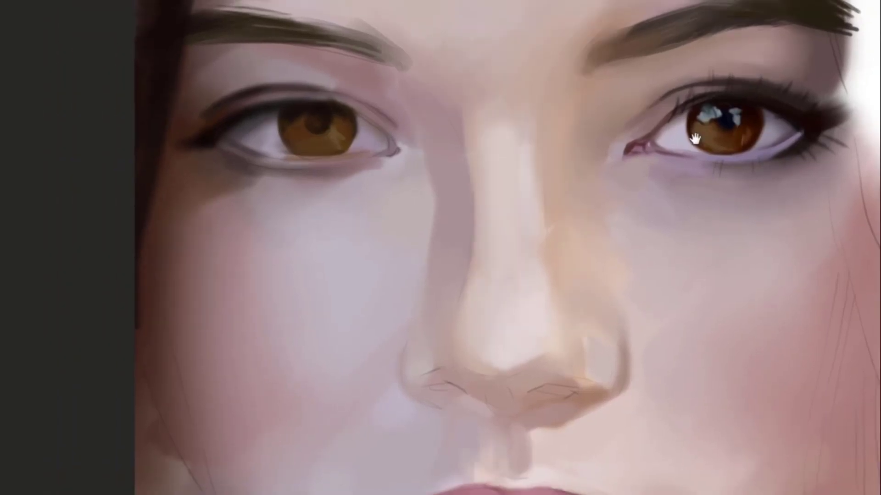
mouse_move(797, 126)
left_mouse_down()
mouse_move(845, 120)
mouse_move(788, 126)
left_mouse_up()
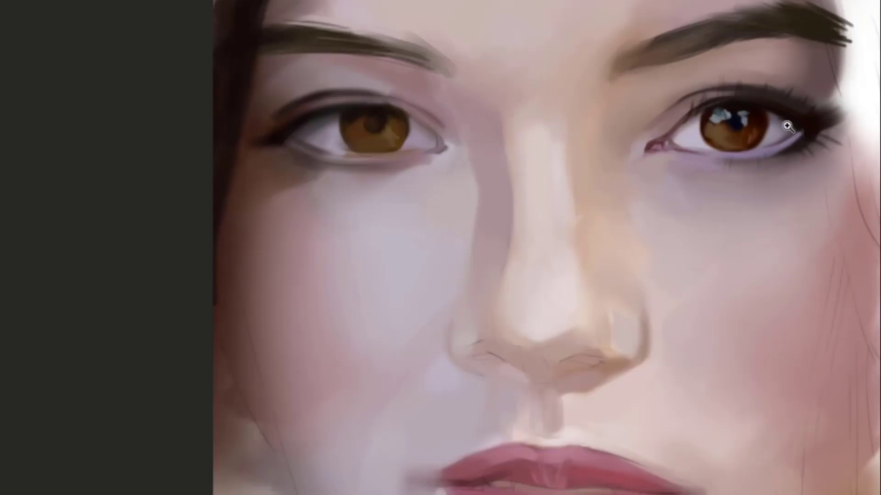
Darken the left eye's lower lash line from the outer corner towards the centre with a much smaller brush
scroll(787, 126, "left", 3)
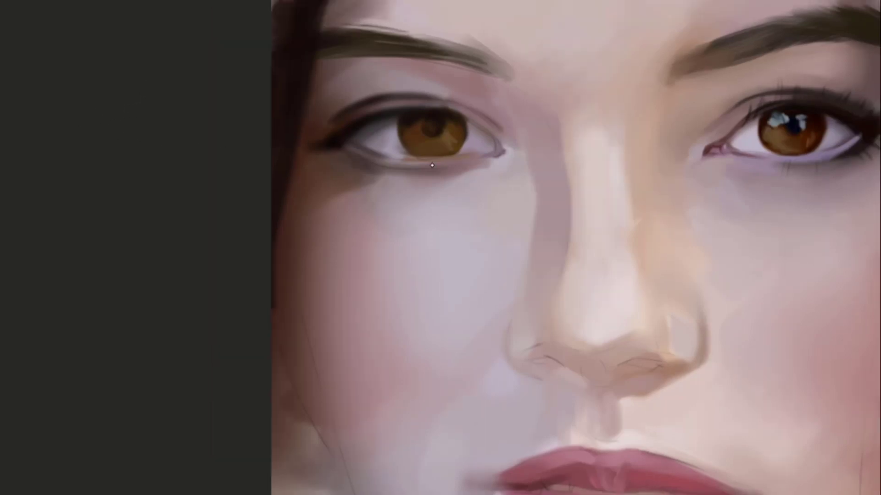
left_click_drag(334, 212, 381, 212)
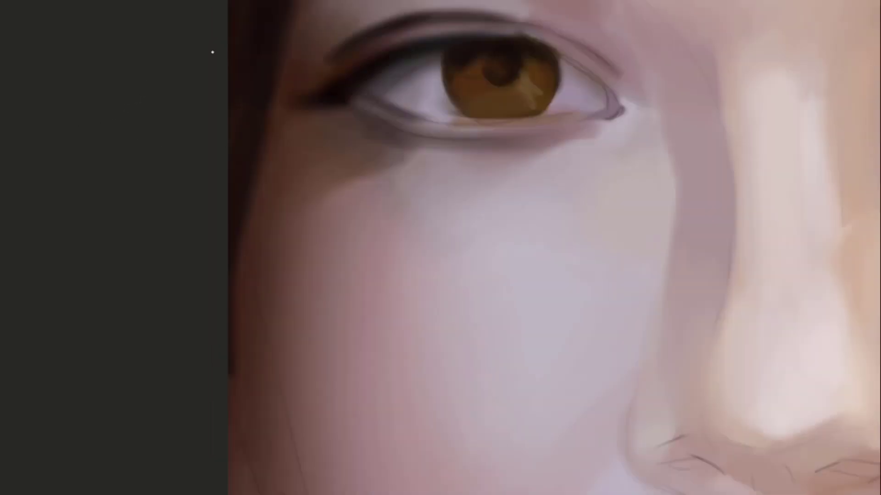
left_click_drag(432, 145, 457, 92)
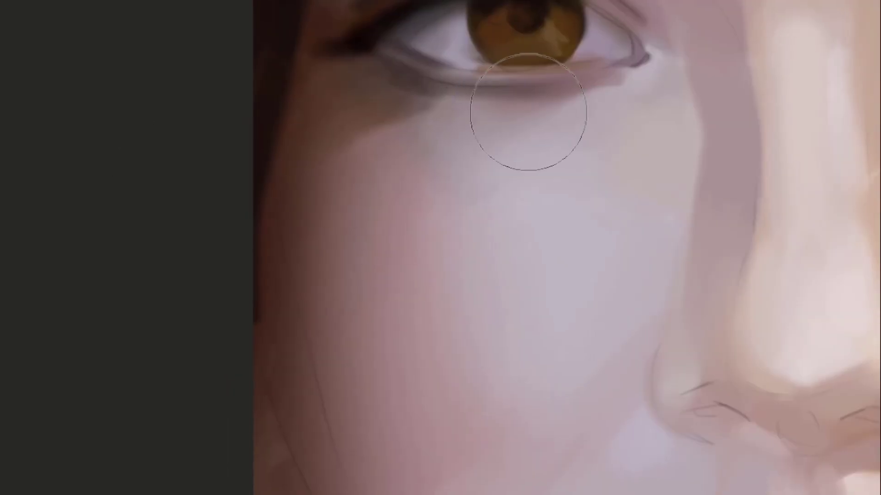
key("bracketleft")
key("bracketleft")
key("bracketleft")
key("bracketleft")
key("bracketleft")
key("bracketleft")
key("bracketleft")
key("bracketleft")
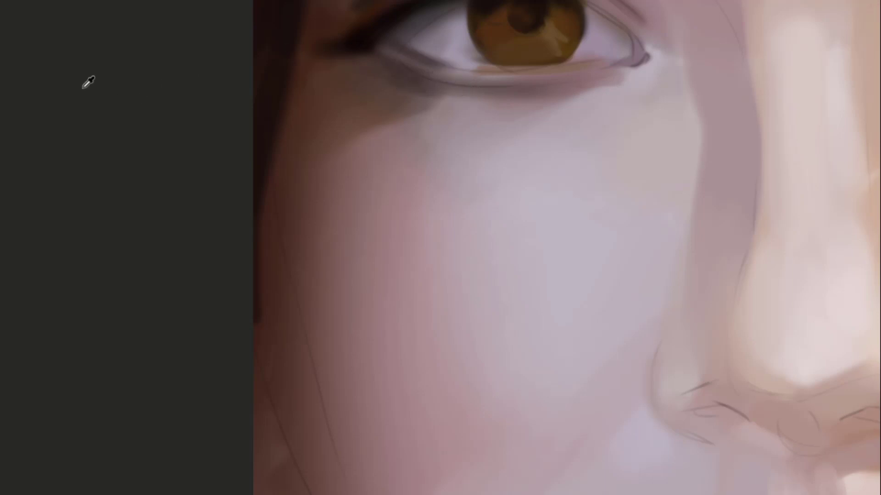
mouse_move(430, 41)
left_mouse_down()
mouse_move(422, 57)
mouse_move(426, 36)
left_mouse_up()
mouse_move(367, 68)
left_mouse_down()
mouse_move(423, 49)
mouse_move(480, 67)
mouse_move(450, 71)
mouse_move(496, 75)
left_mouse_up()
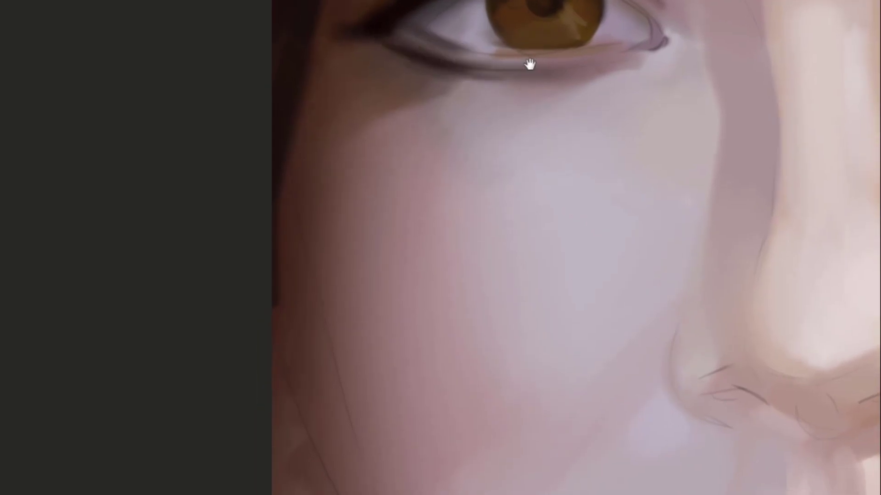
Soften the edge of the brown shadow beneath the left eye's outer corner into the upper cheek
left_click_drag(529, 64, 506, 73)
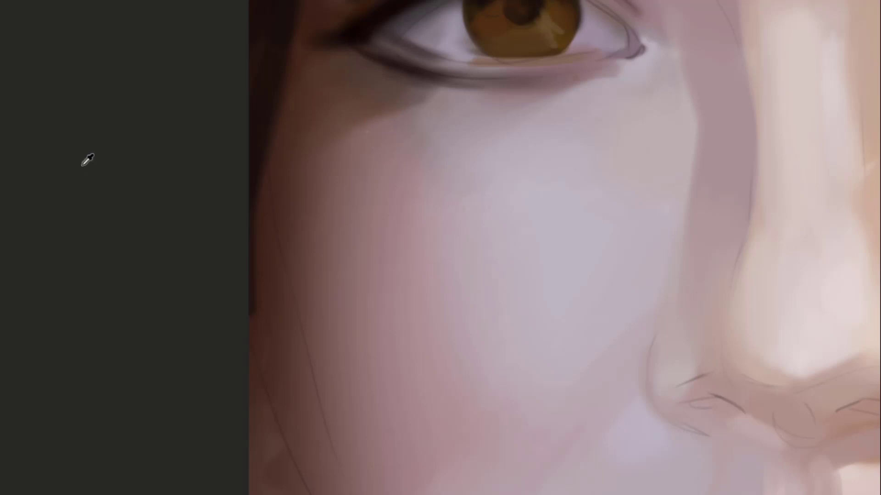
left_click_drag(397, 121, 434, 142)
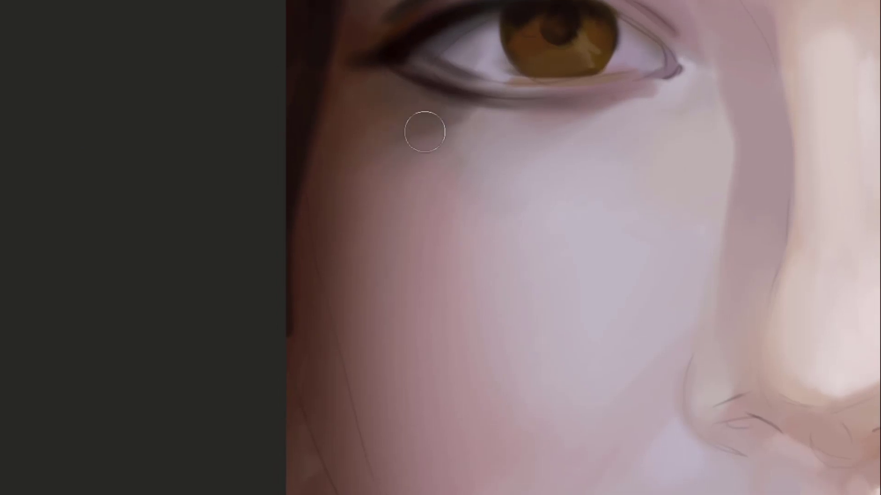
mouse_move(425, 131)
left_mouse_down()
mouse_move(400, 91)
mouse_move(422, 154)
left_mouse_up()
mouse_move(377, 128)
left_mouse_down()
mouse_move(348, 114)
mouse_move(419, 131)
left_mouse_up()
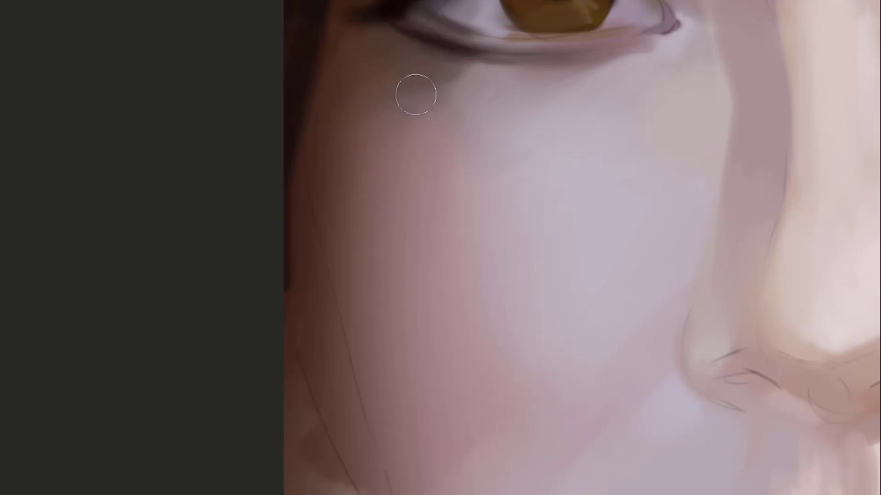
mouse_move(494, 98)
left_mouse_down()
mouse_move(430, 95)
mouse_move(452, 85)
left_mouse_up()
key("bracketleft")
key("bracketleft")
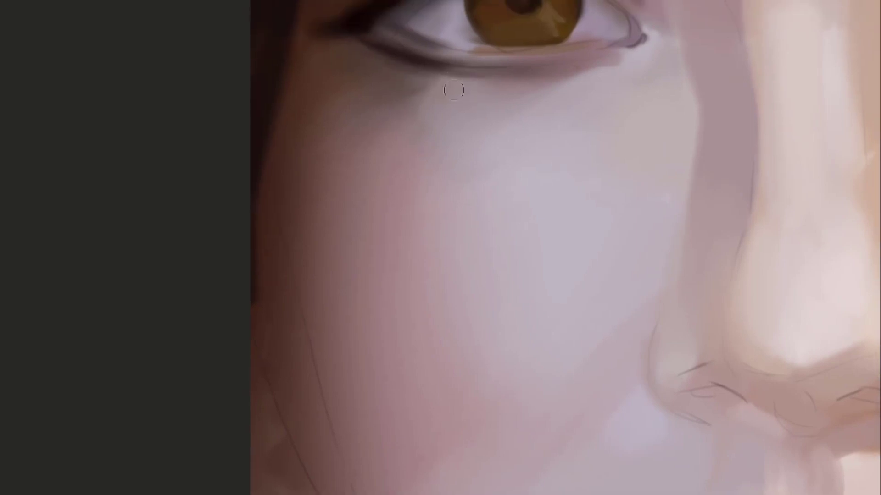
Blend grey shading under the left eye's lower lash line towards the middle of the cheek, varying the brush size
mouse_move(453, 87)
left_mouse_down()
mouse_move(415, 76)
mouse_move(450, 97)
left_mouse_up()
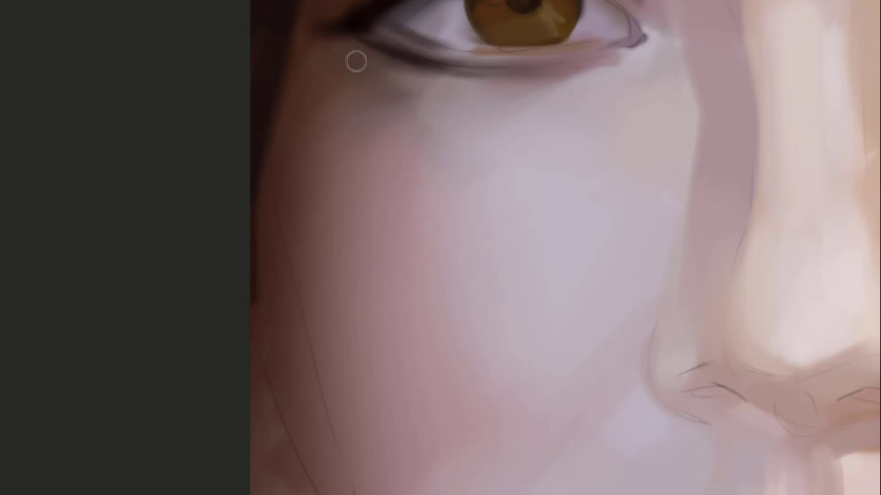
key("]")
key("]")
left_click_drag(477, 96, 412, 109)
key("bracketleft")
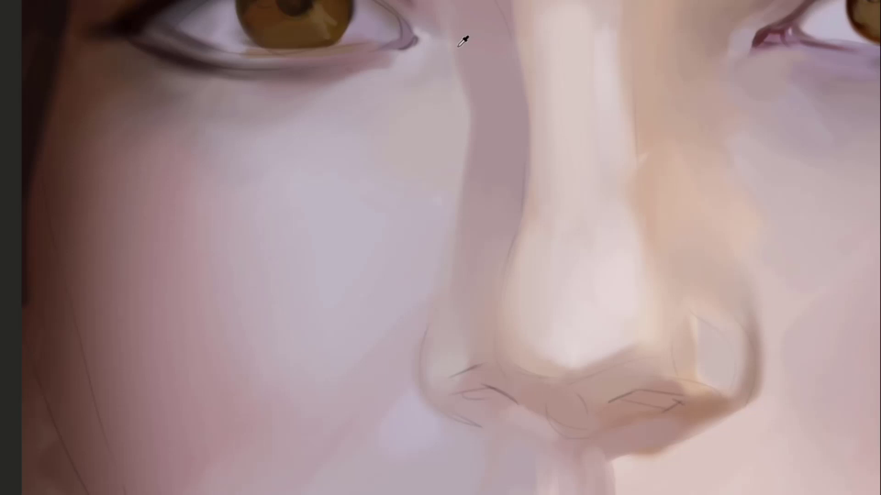
Paint a light lilac highlight between the left eye's inner corner and the nose, undoing one stroke
mouse_move(464, 41)
left_mouse_down()
mouse_move(450, 76)
mouse_move(456, 85)
left_mouse_up()
left_click(465, 92, "alt")
left_click_drag(464, 35, 483, 83)
left_click_drag(496, 93, 622, 157)
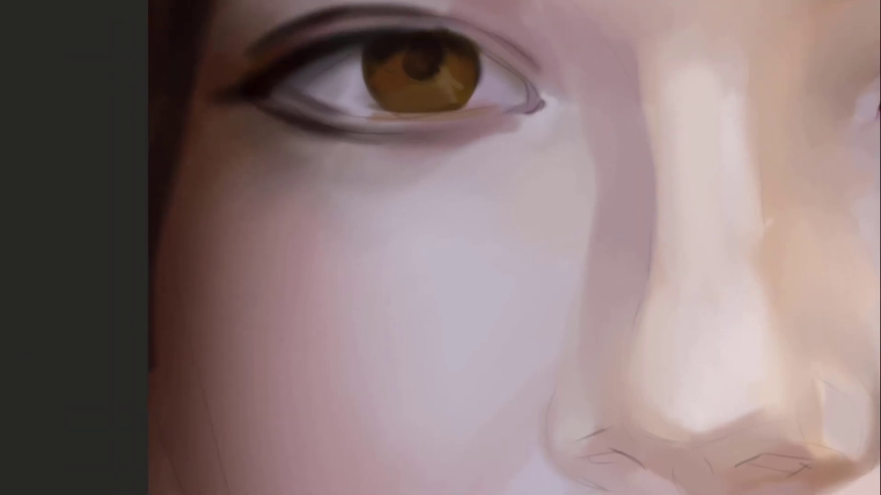
left_click_drag(613, 133, 540, 128)
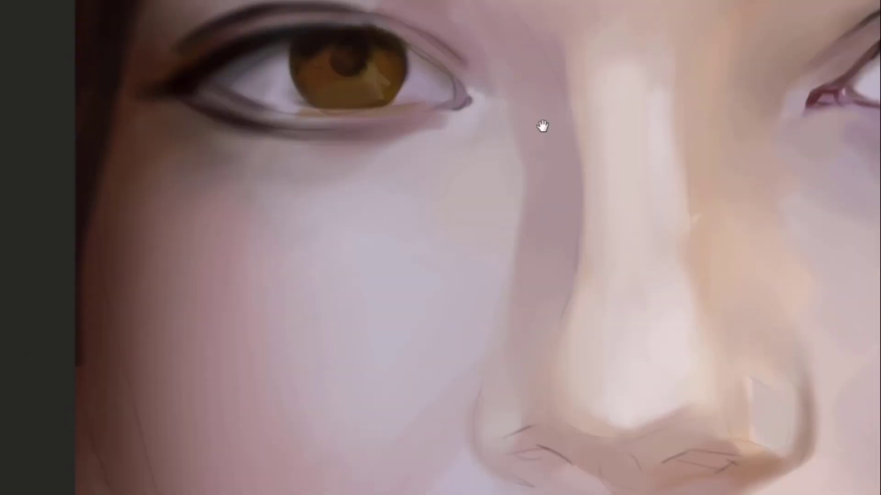
left_click_drag(527, 97, 519, 141)
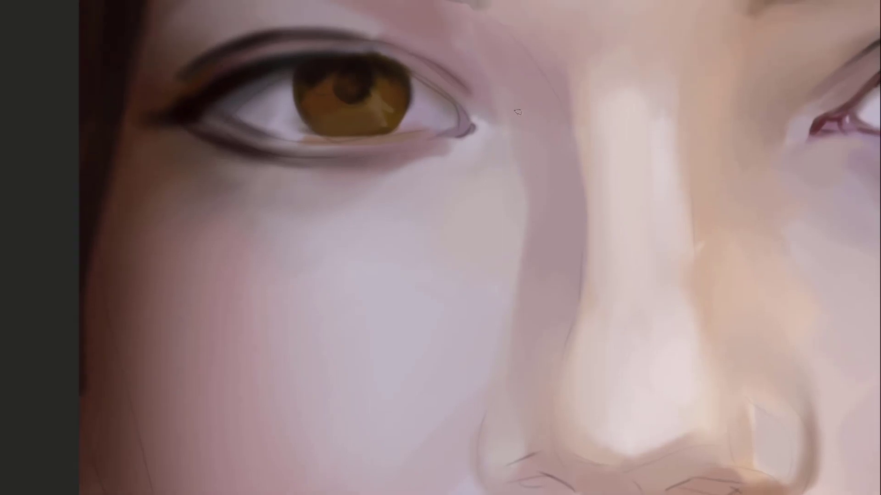
mouse_move(513, 107)
left_mouse_down()
mouse_move(496, 95)
mouse_move(481, 103)
mouse_move(491, 120)
left_mouse_up()
key("ctrl+z")
key("]")
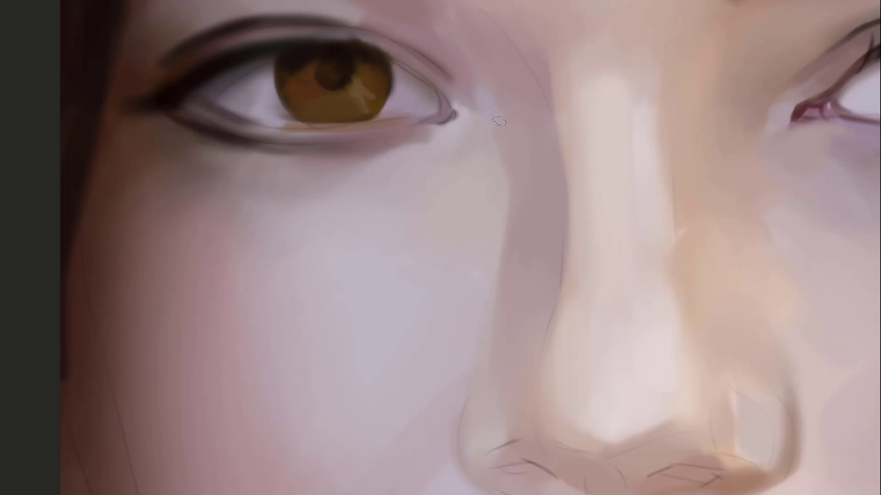
Lighten the mauve shadow along the side of the nose with sampled greyish skin tones, from the eye's inner corner downwards
left_click_drag(484, 94, 513, 186)
left_click(496, 116, "alt")
left_click_drag(496, 121, 489, 195)
left_click_drag(522, 260, 466, 177)
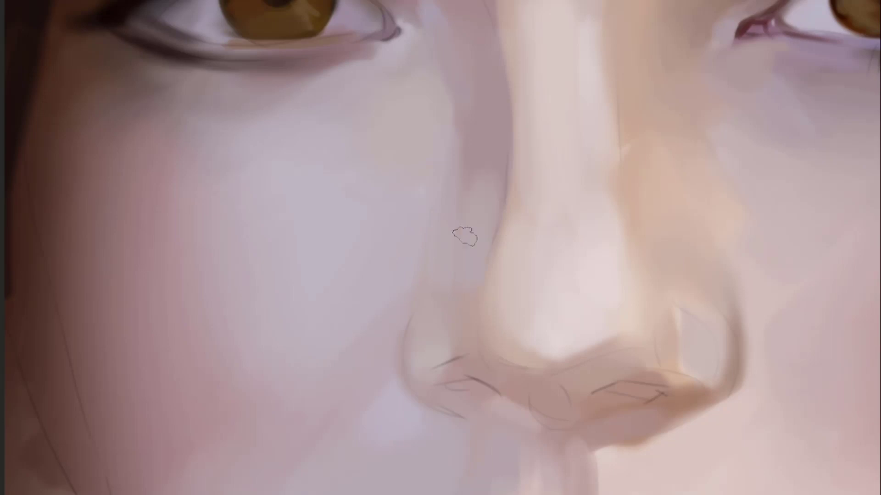
left_click(480, 258, "alt")
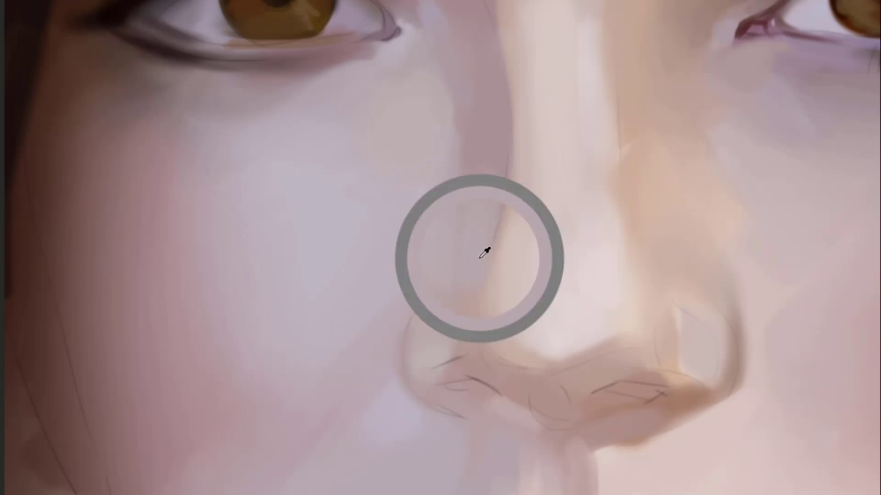
mouse_move(511, 190)
left_mouse_down()
mouse_move(488, 304)
mouse_move(554, 155)
left_mouse_up()
Sample a peach tone and blend it into the side of the nose just above the left nostril
left_click(553, 177, "alt")
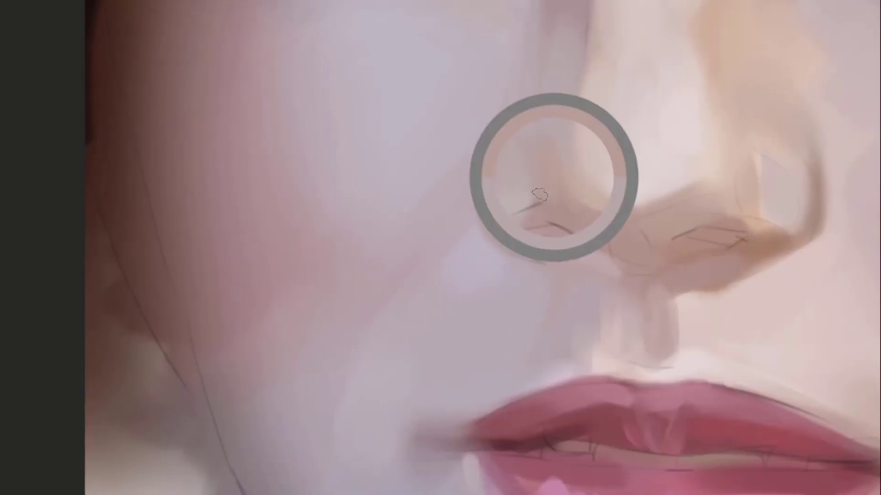
left_click_drag(538, 74, 527, 232)
left_click_drag(530, 95, 556, 206)
mouse_move(570, 317)
left_mouse_down()
mouse_move(560, 360)
mouse_move(573, 300)
left_mouse_up()
left_click_drag(578, 345, 599, 188)
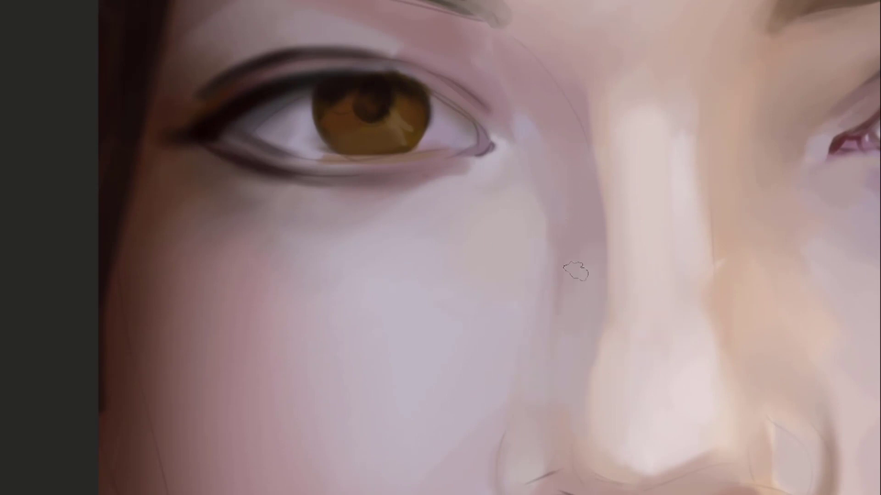
Blend the remaining mauve band beside the upper nose bridge into the greyish skin tone near the inner eye corner
left_click_drag(575, 271, 582, 317)
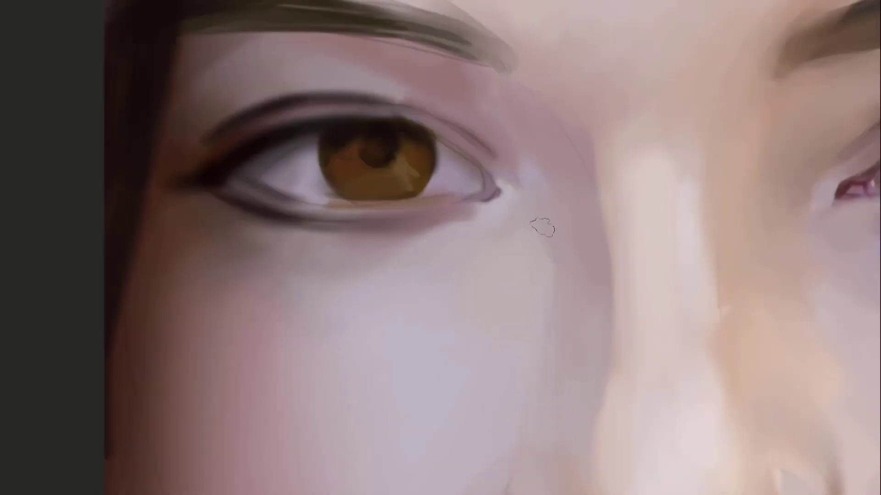
left_click_drag(542, 227, 530, 177)
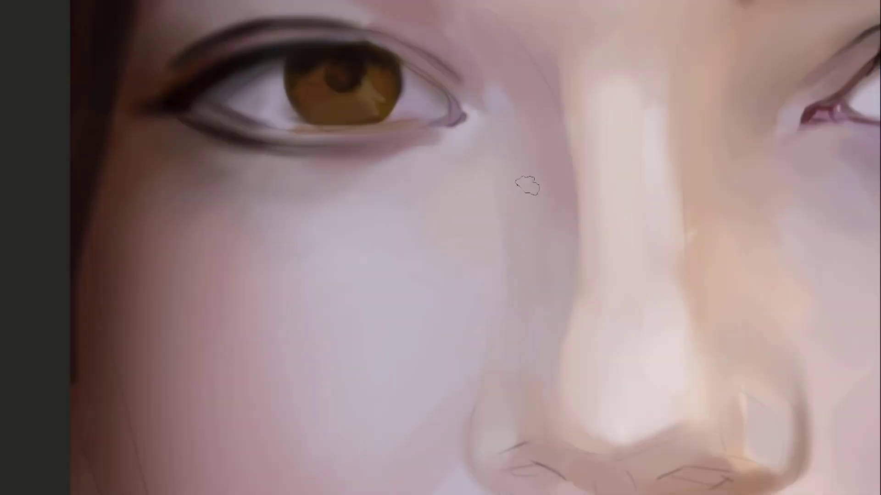
left_click_drag(608, 233, 528, 126)
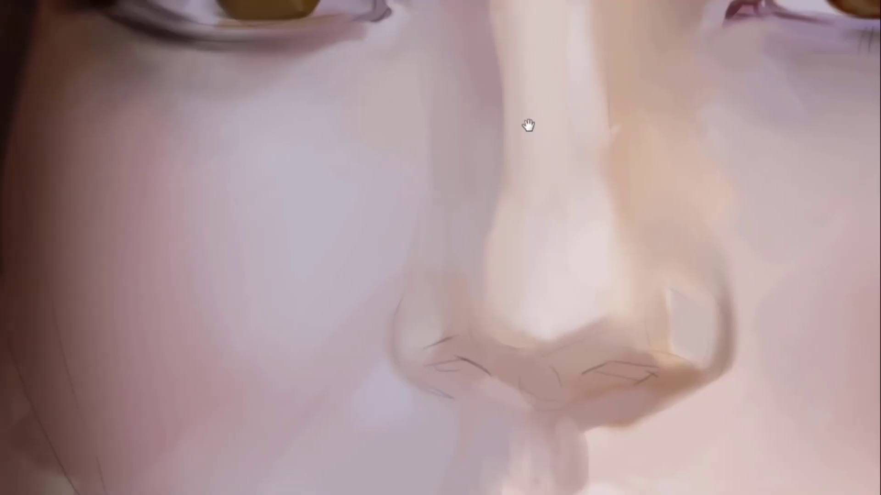
left_click_drag(590, 134, 685, 284)
left_click_drag(638, 197, 537, 219)
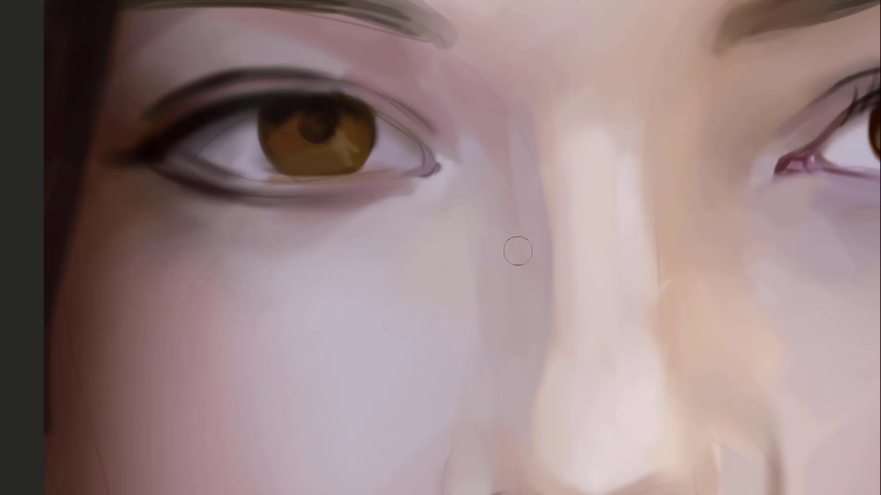
left_click_drag(488, 226, 516, 290)
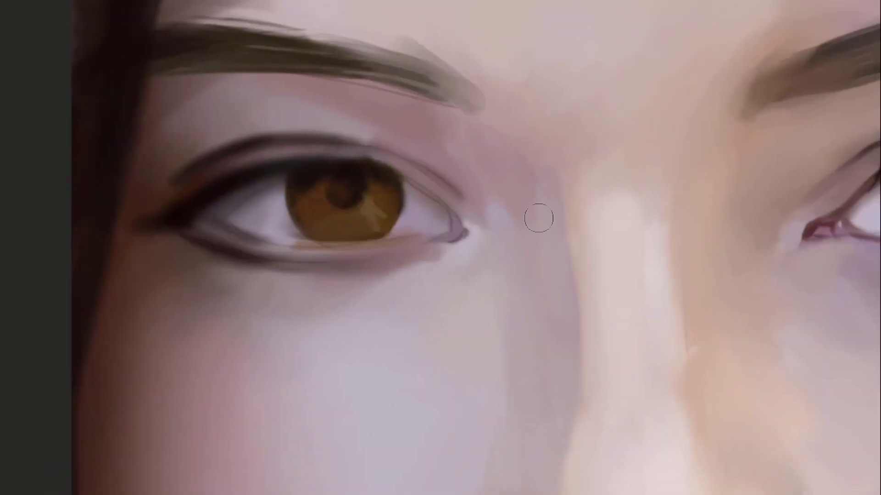
Extend the soft mauve shadow up towards the brow and smooth the nose's side plane with sampled tones and a larger brush
left_click(560, 175, "alt")
mouse_move(560, 192)
left_mouse_down()
mouse_move(510, 77)
mouse_move(562, 133)
left_mouse_up()
key("bracketright")
key("bracketright")
key("bracketright")
left_click_drag(529, 259, 520, 82)
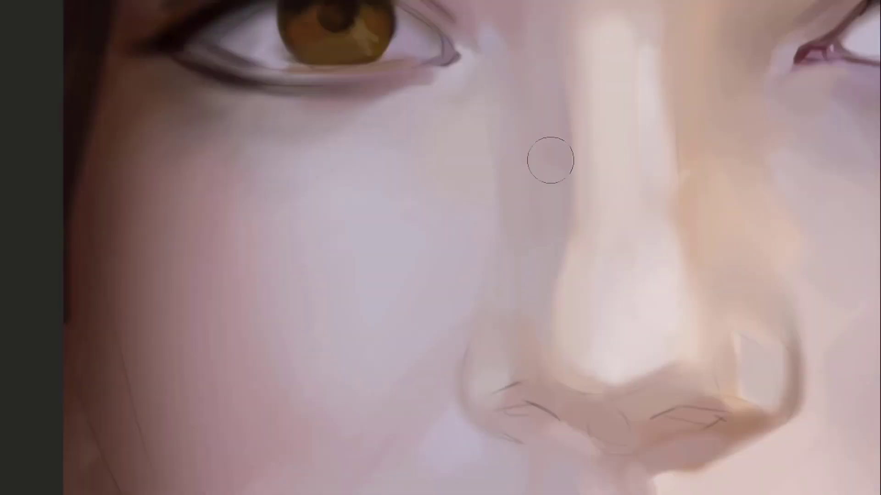
left_click(547, 118, "alt")
left_click_drag(538, 237, 591, 288)
left_click(550, 136, "alt")
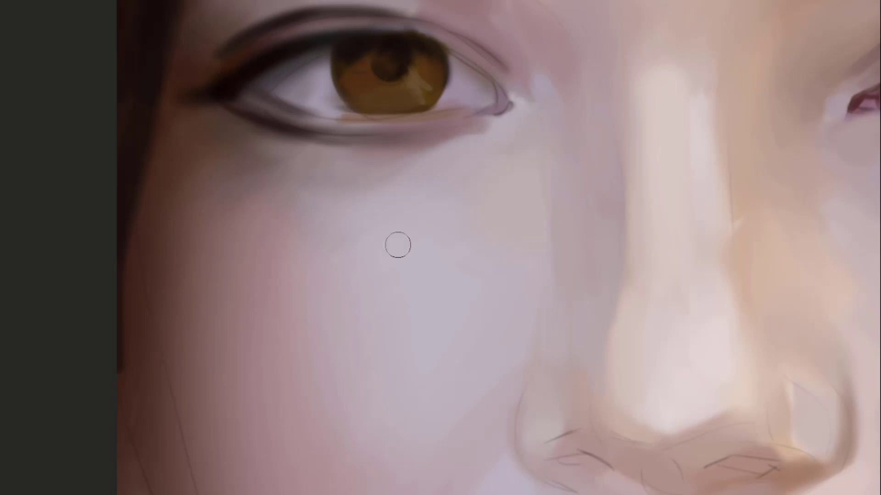
Refine the left eye's lower lid and the pink shading beneath it with sampled tones and a smaller brush, undoing one stroke
left_click_drag(398, 244, 449, 241)
key("[")
key("[")
key("[")
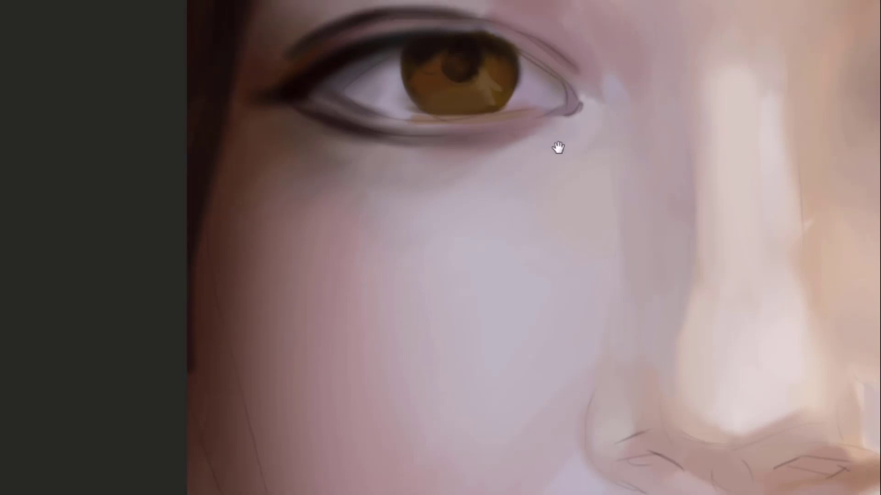
left_click(565, 100, "alt")
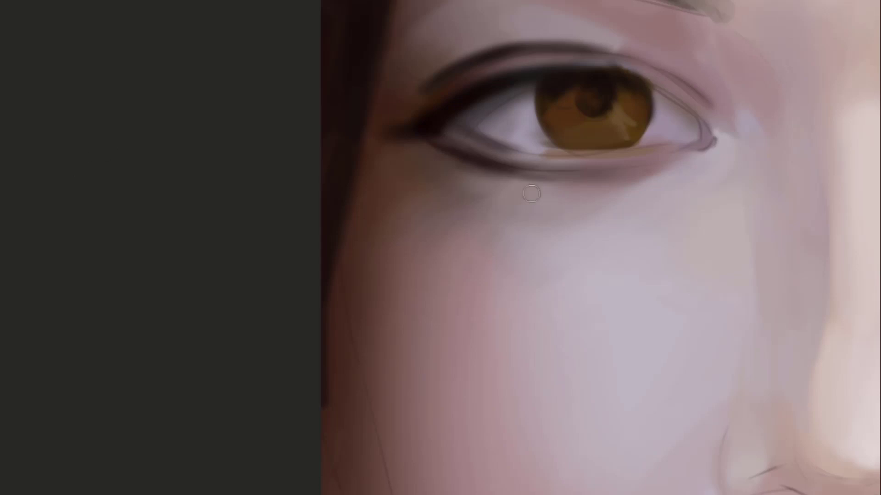
left_click(503, 171, "alt")
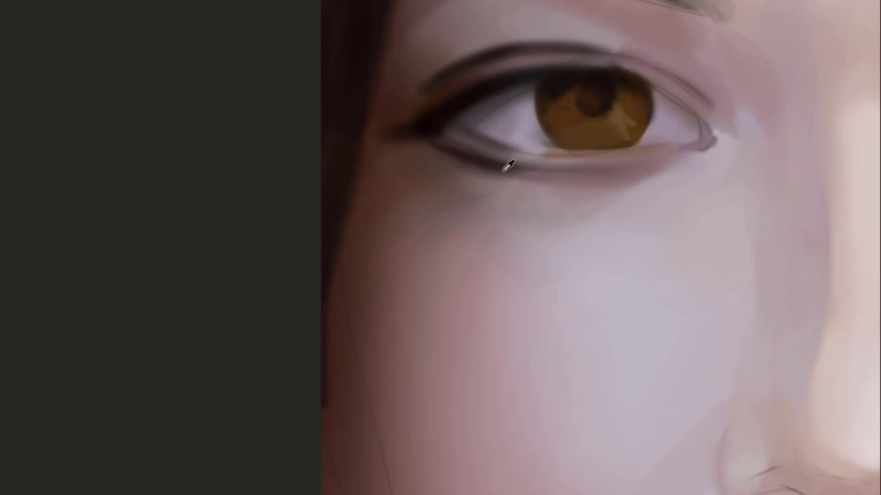
mouse_move(535, 190)
left_mouse_down()
mouse_move(515, 174)
mouse_move(591, 187)
left_mouse_up()
key("ctrl+z")
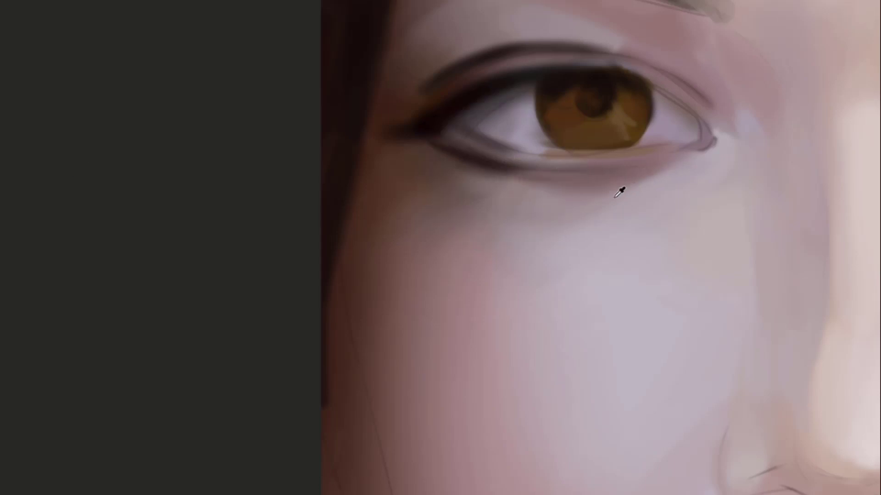
left_click(598, 206, "alt")
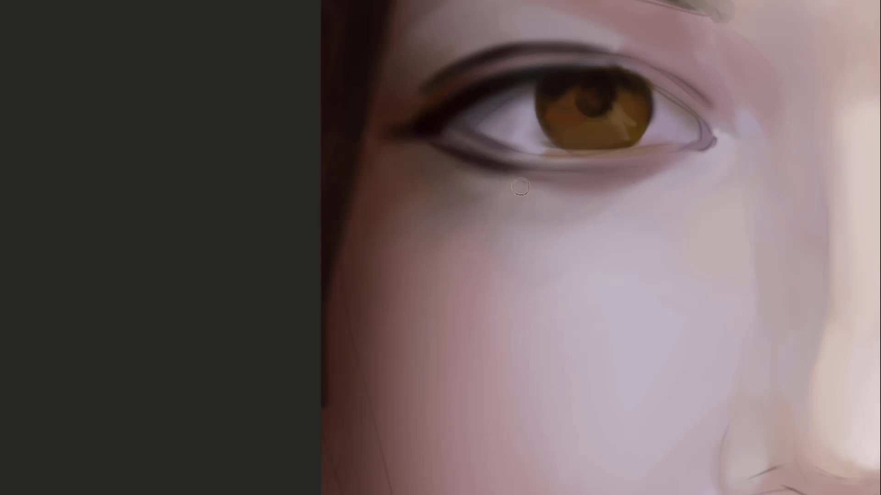
left_click(627, 170, "alt")
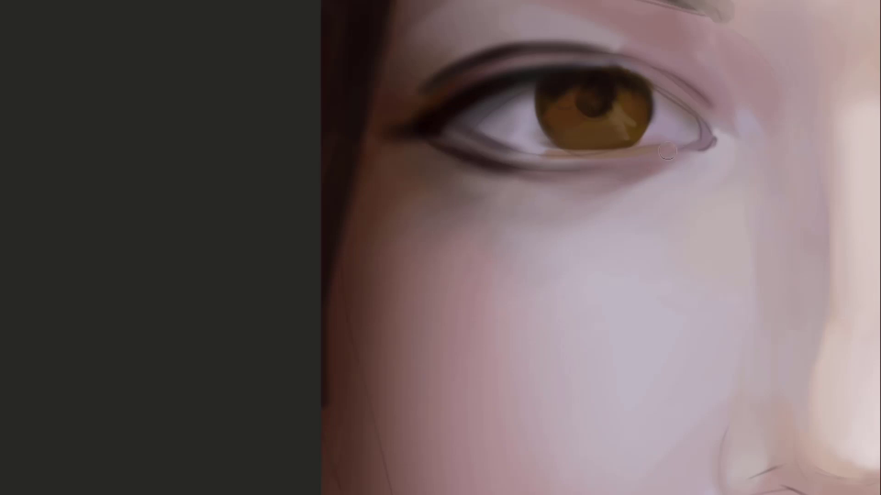
Paint light skin tones around the left eye's inner corner and along the inner part of the upper lid fold
left_click_drag(694, 115, 624, 150)
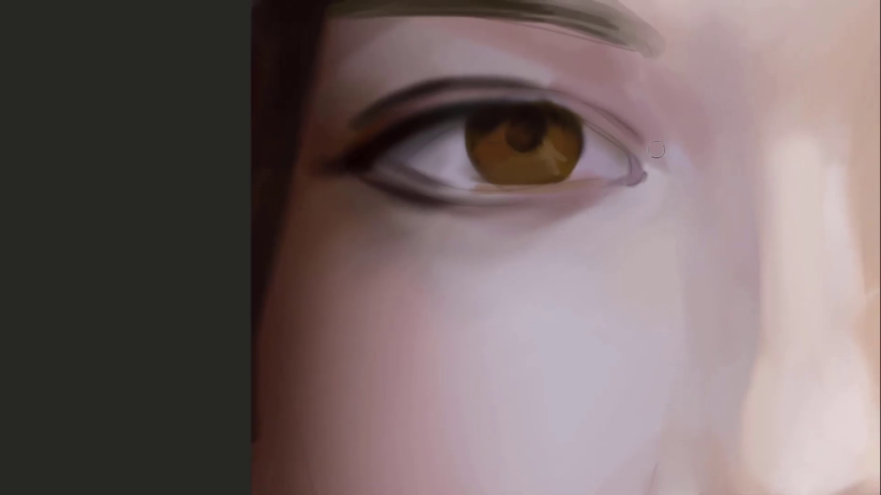
left_click_drag(656, 150, 590, 209)
key("alt")
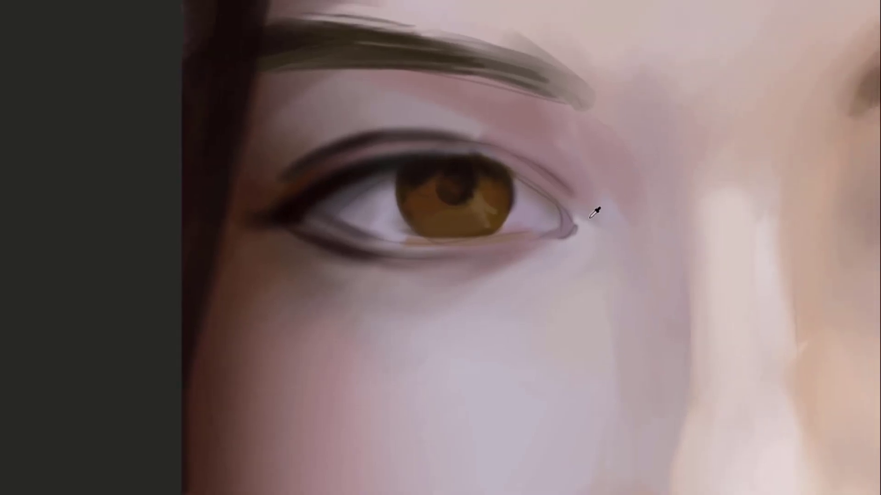
left_click_drag(596, 214, 650, 206)
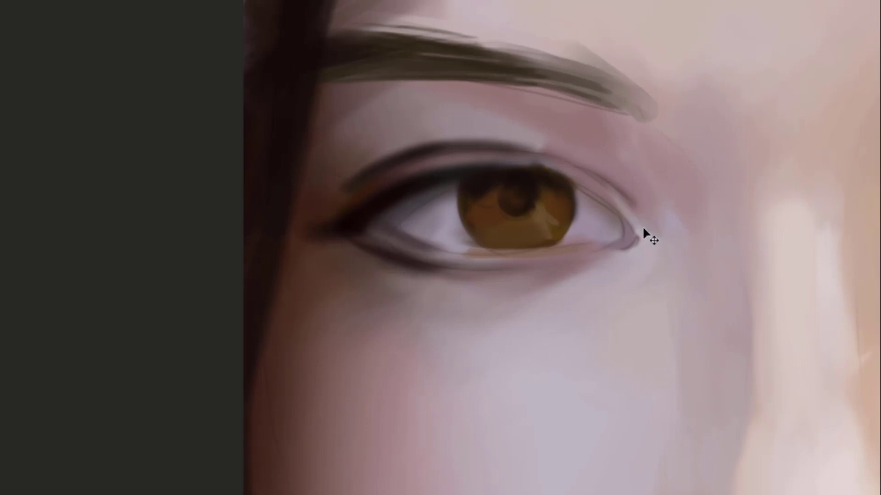
mouse_move(631, 210)
left_mouse_down()
mouse_move(663, 145)
mouse_move(658, 159)
left_mouse_up()
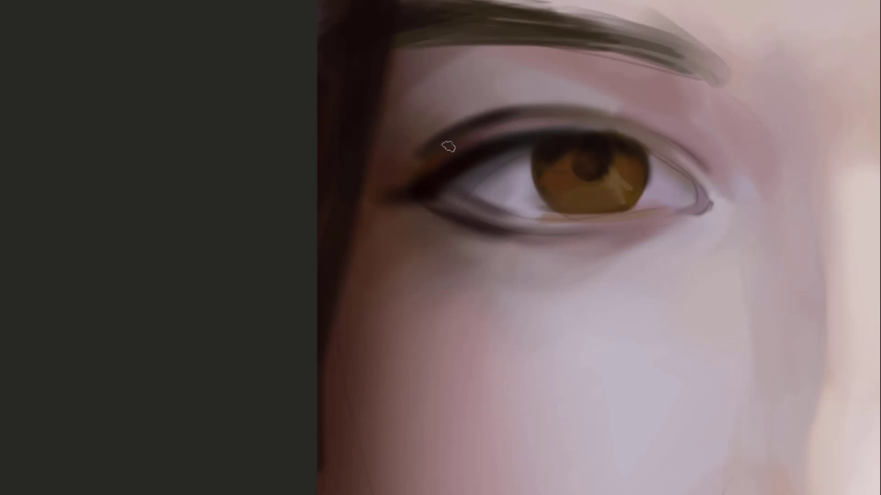
Repaint the left eye's upper lid between crease and lash line in beige-brown, blending it from the outer corner inwards
key("bracketright")
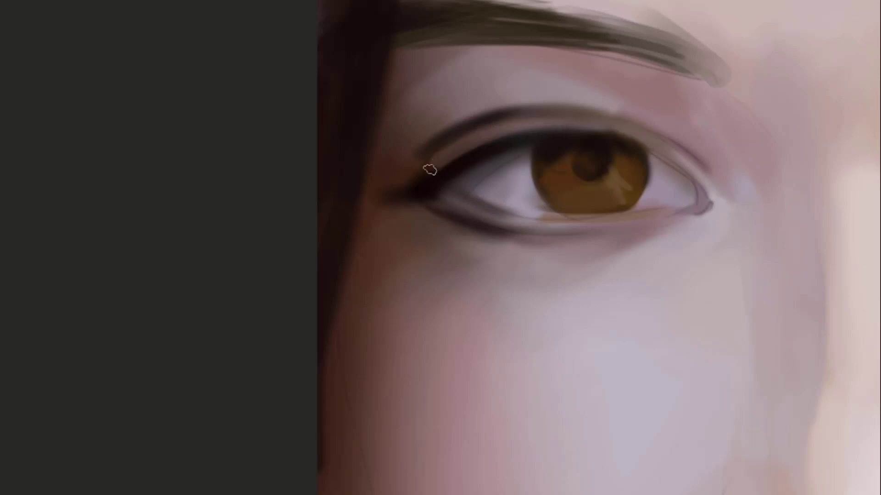
left_click_drag(429, 169, 455, 153)
left_click(465, 150, "alt")
mouse_move(550, 111)
left_mouse_down()
mouse_move(427, 96)
mouse_move(472, 76)
left_mouse_up()
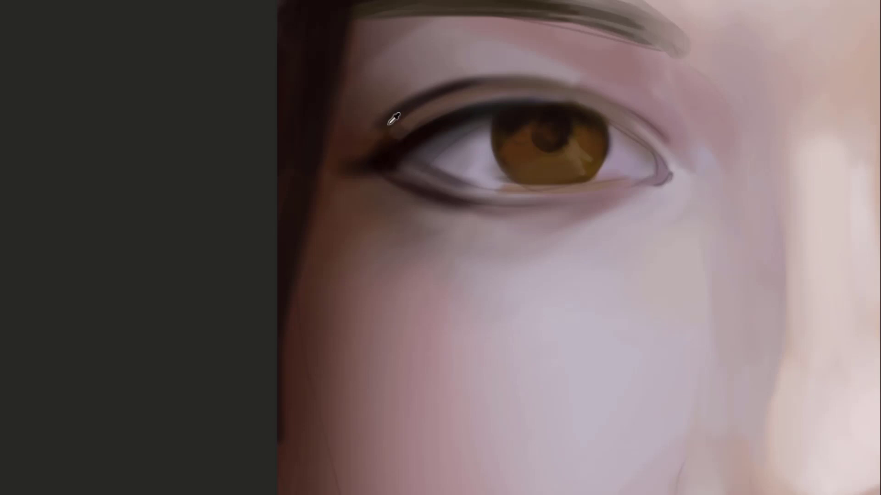
left_click_drag(525, 99, 454, 95)
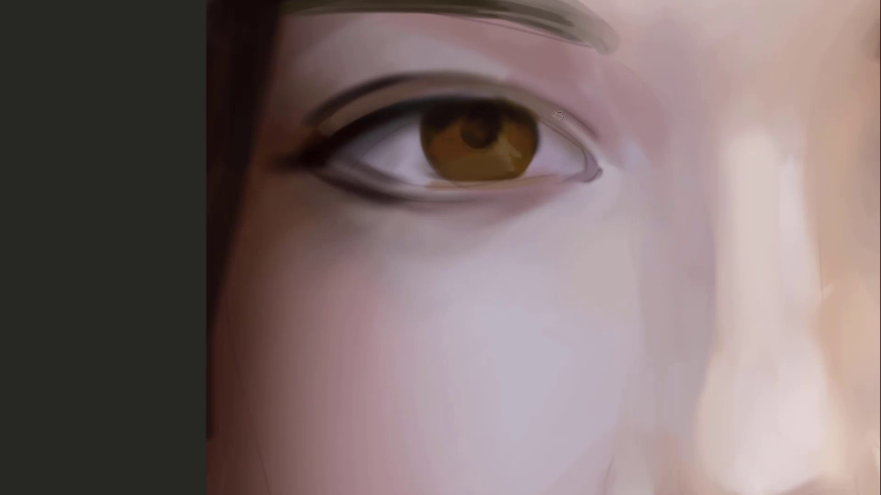
left_click_drag(557, 116, 499, 94)
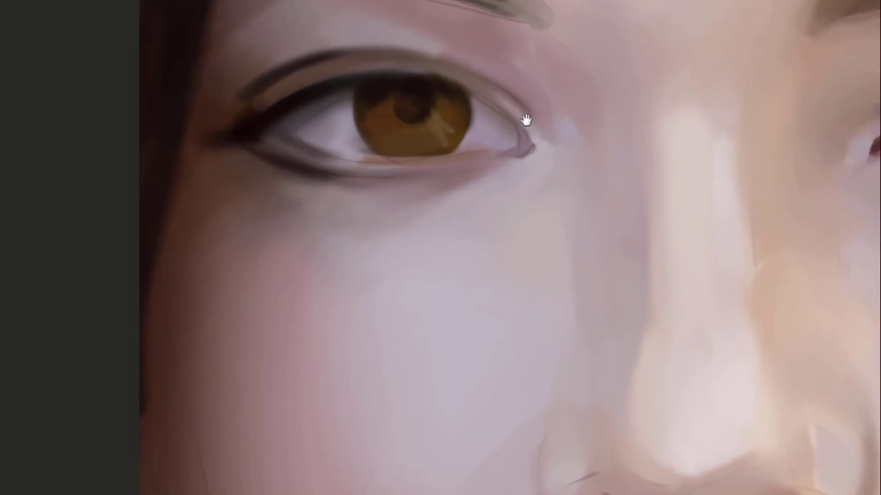
Darken the upper lid edge with a thin line running into the left eye's inner corner, undoing the unwanted strokes
left_click_drag(526, 120, 506, 145)
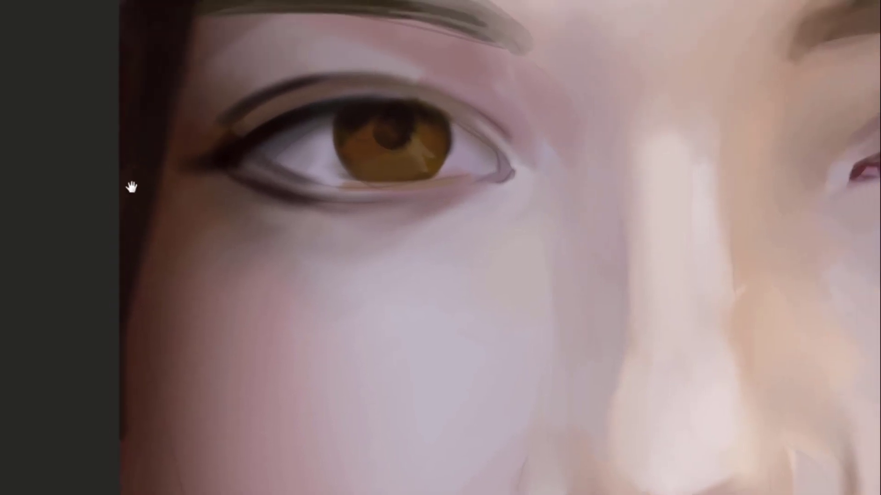
left_click_drag(132, 187, 119, 193)
left_click_drag(502, 176, 429, 118)
key("ctrl+z")
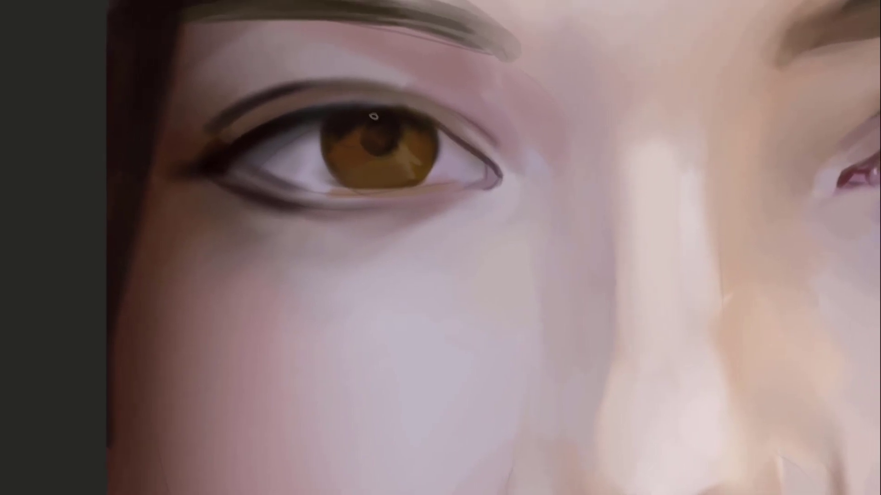
mouse_move(434, 120)
left_mouse_down()
mouse_move(499, 173)
mouse_move(521, 163)
left_mouse_up()
mouse_move(473, 132)
left_mouse_down()
mouse_move(534, 177)
mouse_move(477, 129)
left_mouse_up()
key("ctrl+z")
Touch up the light skin around the left eye's inner corner with a sampled skin tone
left_click(550, 181, "alt")
left_click_drag(538, 178, 495, 134)
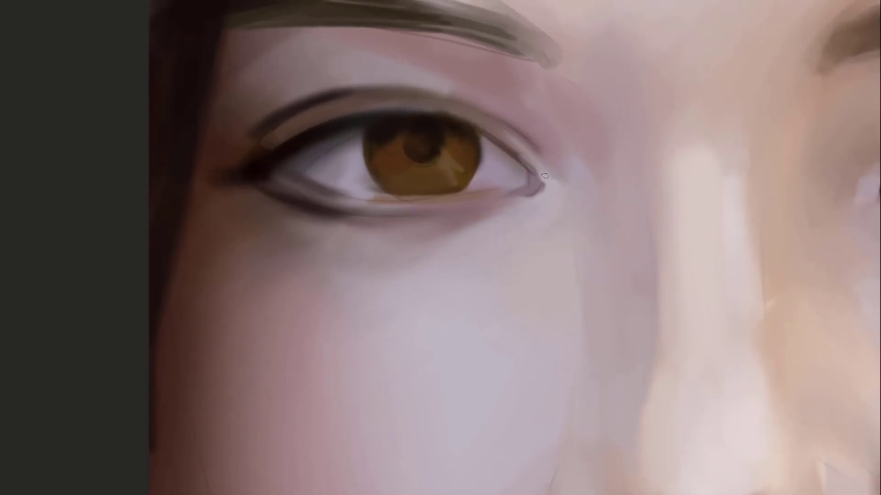
left_click_drag(515, 193, 541, 157)
mouse_move(461, 157)
left_mouse_down()
mouse_move(478, 159)
mouse_move(458, 177)
left_mouse_up()
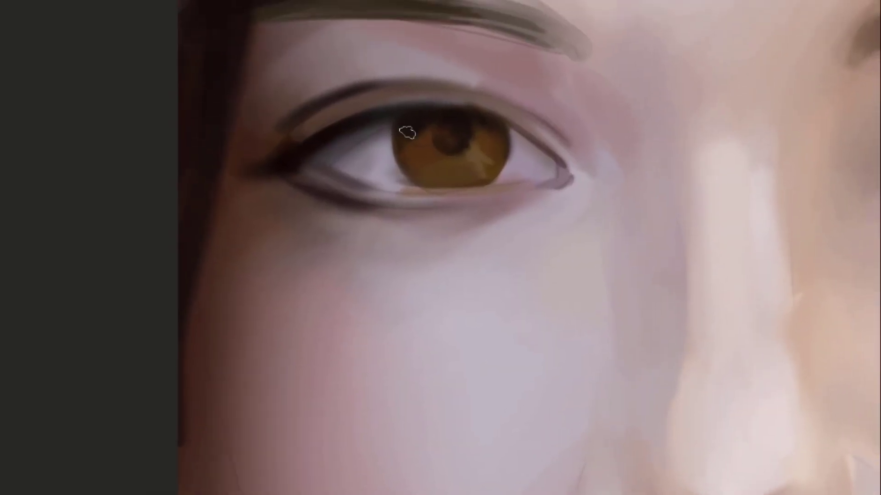
Paint small white catchlights across the upper iris and pupil of the left eye with a much smaller brush
key("e")
key("bracketleft")
key("bracketleft")
key("bracketleft")
key("bracketleft")
key("bracketleft")
key("bracketleft")
key("bracketleft")
key("bracketleft")
key("bracketleft")
key("bracketleft")
left_click_drag(473, 163, 433, 142)
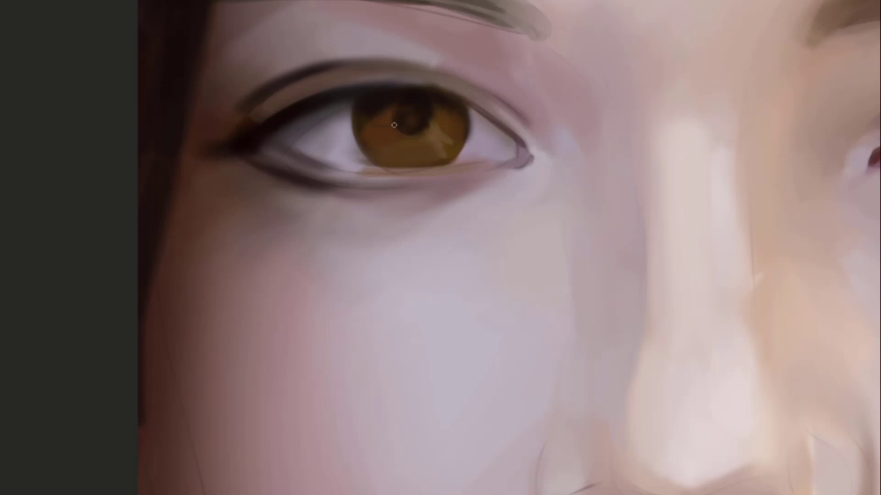
key("v")
key("alt")
key("b")
mouse_move(402, 111)
left_mouse_down()
mouse_move(398, 124)
mouse_move(387, 125)
left_mouse_up()
mouse_move(394, 120)
left_mouse_down()
mouse_move(381, 124)
mouse_move(405, 99)
mouse_move(386, 105)
mouse_move(391, 117)
mouse_move(405, 115)
mouse_move(401, 127)
mouse_move(415, 123)
left_mouse_up()
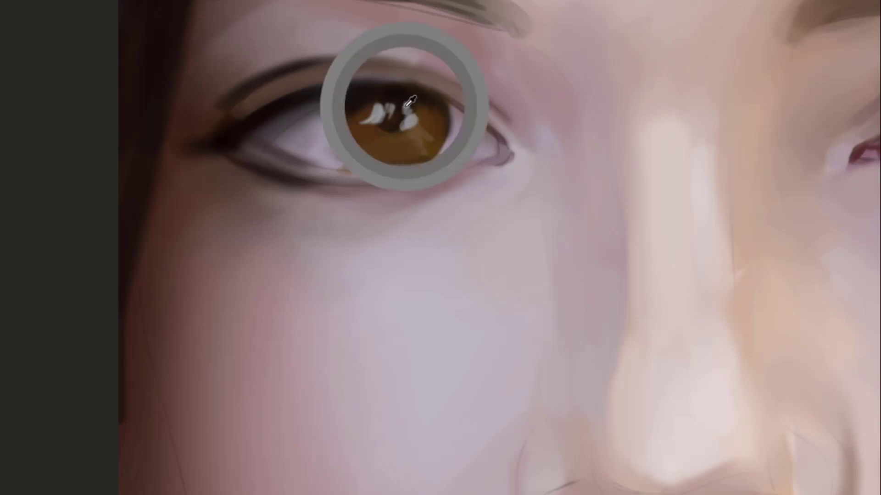
Build up the catchlights with sampled pale grey and add a small extra one beside them on the iris
left_click(402, 107, "alt")
left_click_drag(389, 105, 390, 117)
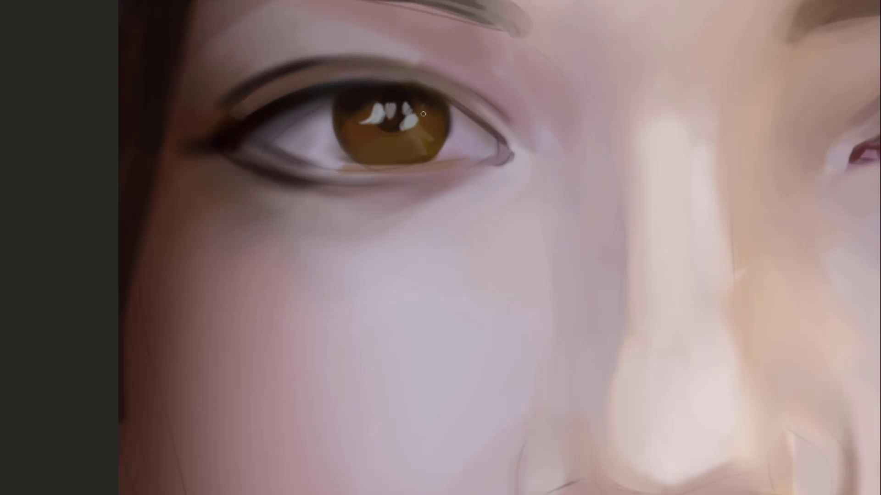
left_click_drag(422, 105, 425, 112)
Paint orange-brown and beige radial streaks through the lower iris of the left eye and refine the pupil
left_click_drag(385, 114, 473, 88)
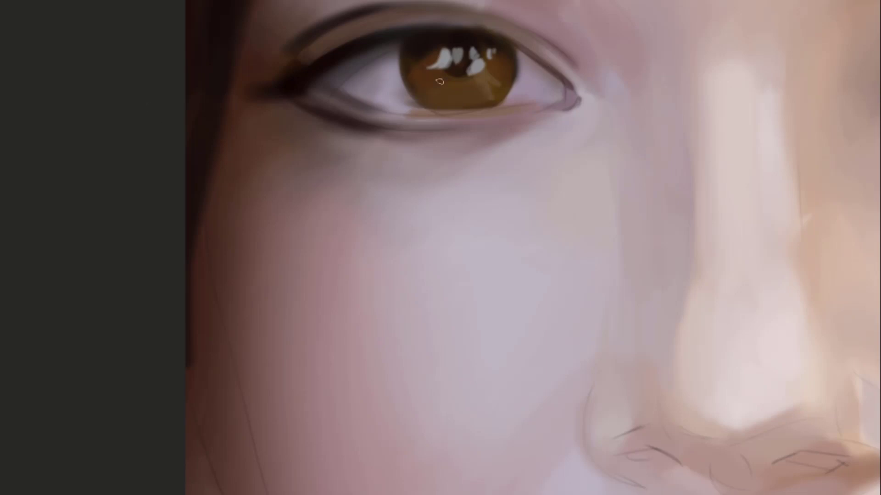
mouse_move(439, 82)
left_mouse_down()
mouse_move(427, 105)
mouse_move(433, 113)
left_mouse_up()
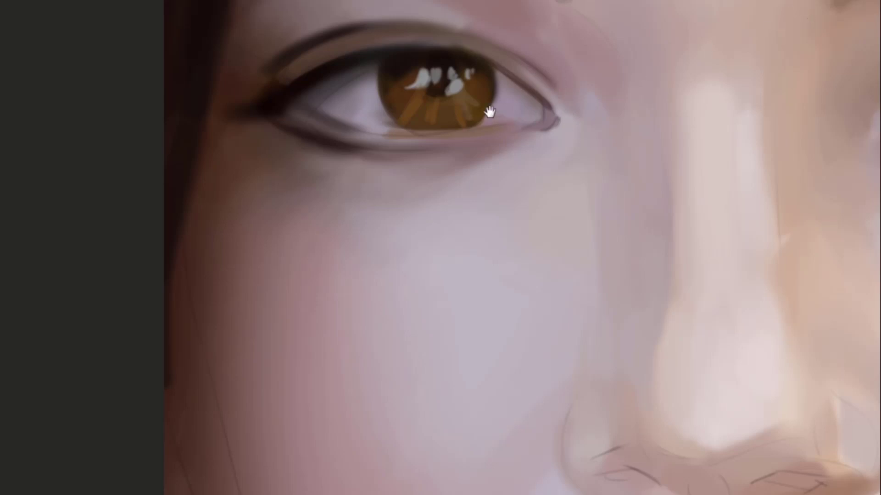
mouse_move(490, 112)
left_mouse_down()
mouse_move(495, 123)
mouse_move(474, 132)
left_mouse_up()
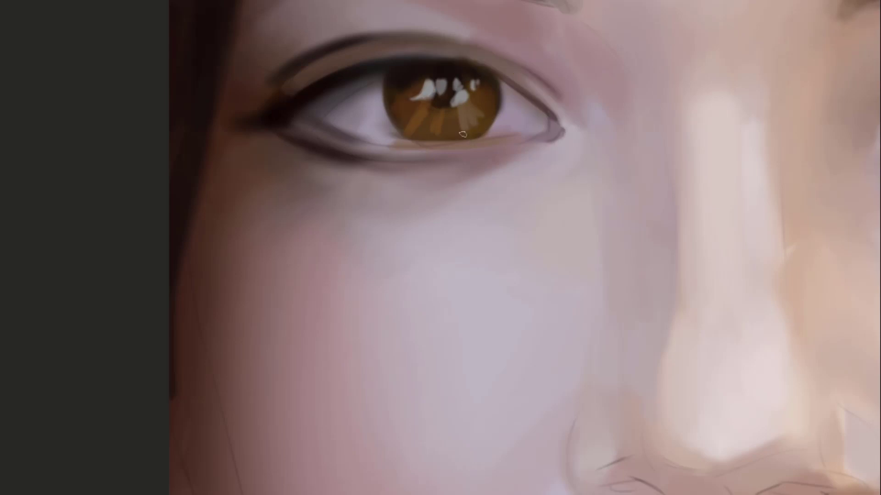
left_click_drag(494, 93, 433, 122)
left_click_drag(648, 148, 588, 96)
mouse_move(403, 106)
left_mouse_down()
mouse_move(506, 89)
mouse_move(500, 93)
left_mouse_up()
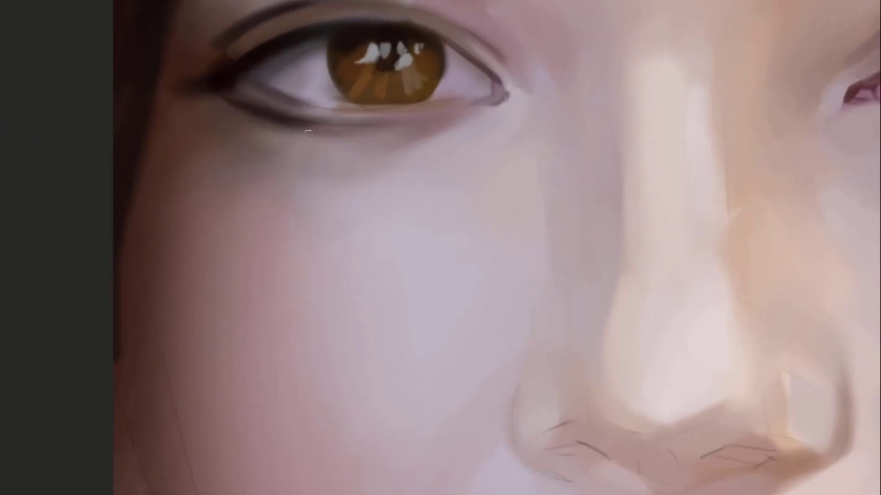
left_click_drag(406, 73, 408, 99)
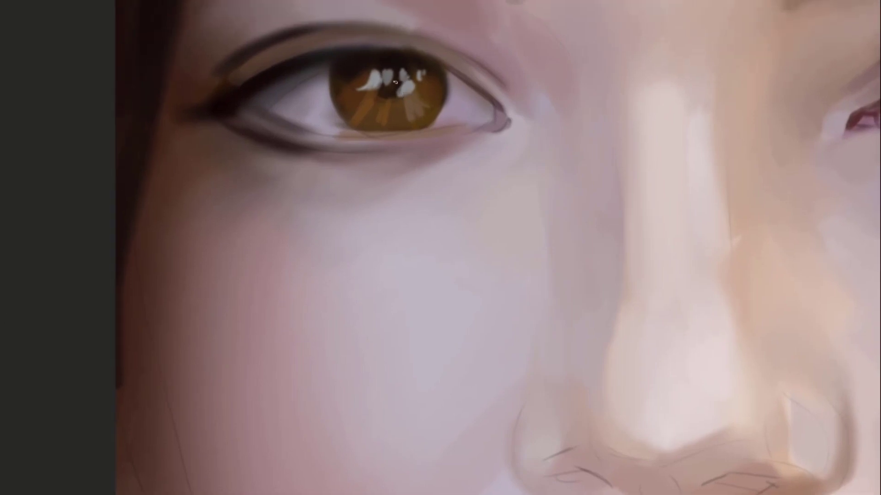
left_click_drag(399, 74, 546, 84)
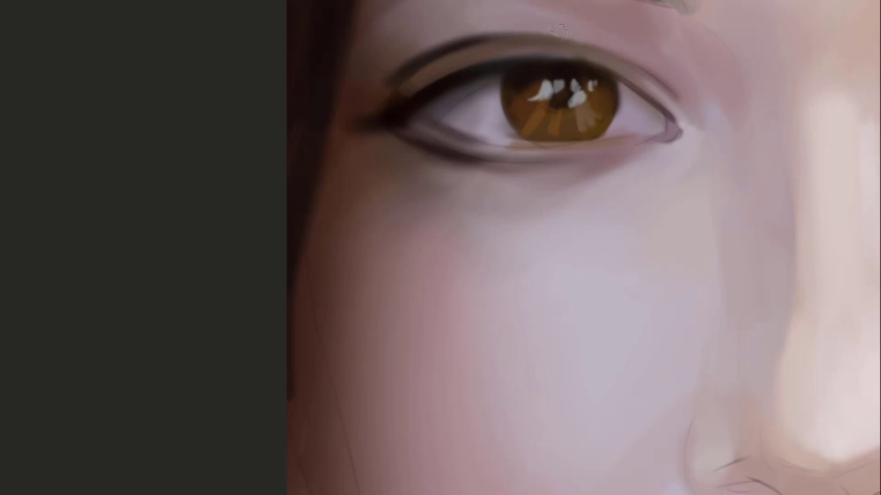
Repaint the left upper lid between crease and lash line in a sampled muted brown, undoing the unwanted strokes
left_click_drag(477, 38, 561, 41)
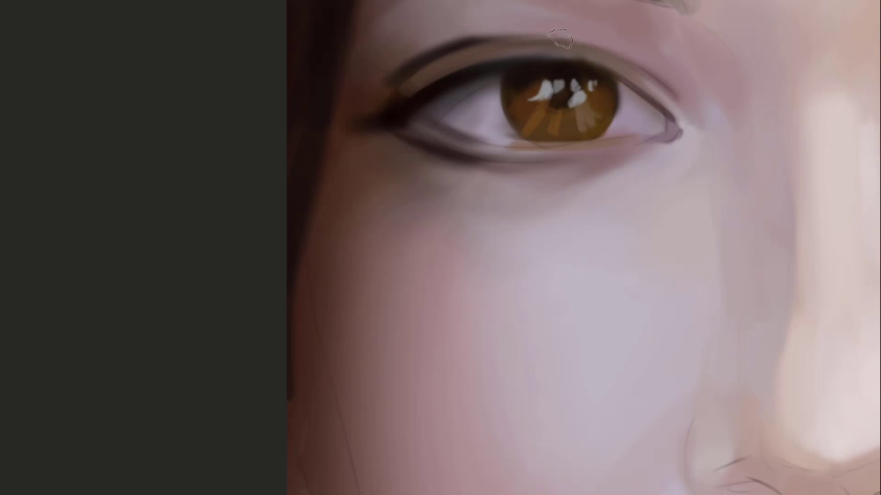
key("alt")
left_click(478, 54, "alt")
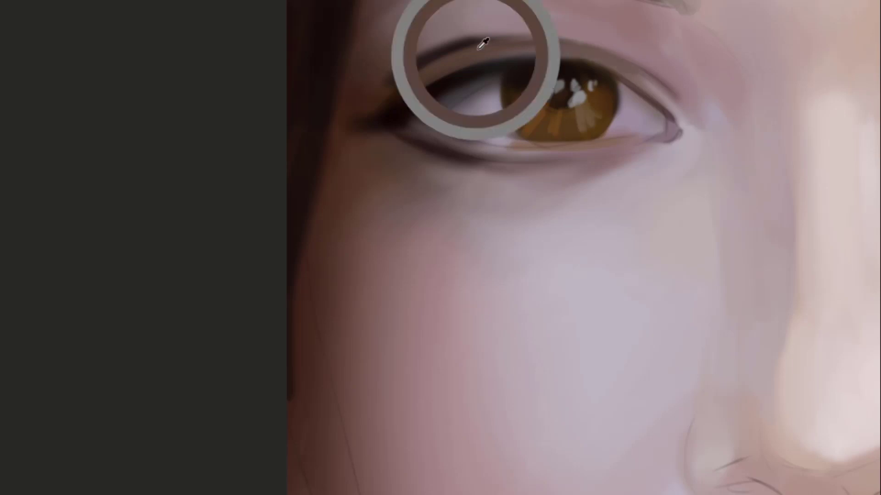
key("ctrl+z")
left_click_drag(408, 87, 550, 49)
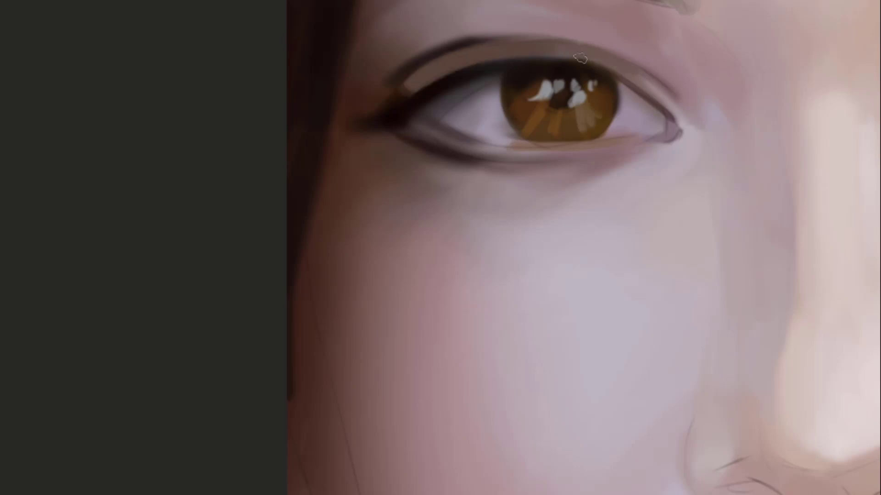
mouse_move(422, 64)
left_mouse_down()
mouse_move(383, 113)
mouse_move(448, 68)
mouse_move(422, 85)
mouse_move(462, 30)
left_mouse_up()
key("ctrl+alt+z")
left_click(383, 113, "alt")
left_click(461, 60, "alt")
key("ctrl+z")
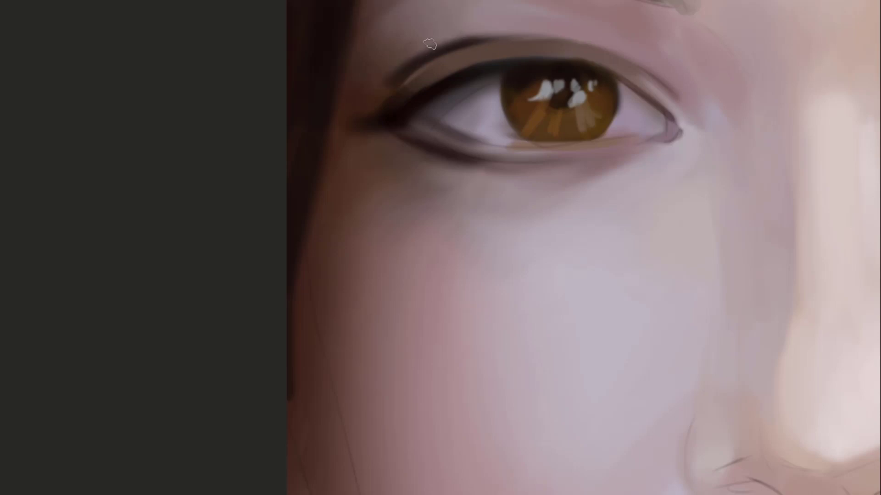
Thin and soften the outer end of the left eye's lid crease with sampled skin tones
left_click_drag(384, 85, 430, 47)
left_click(376, 90, "alt")
left_click_drag(377, 90, 472, 35)
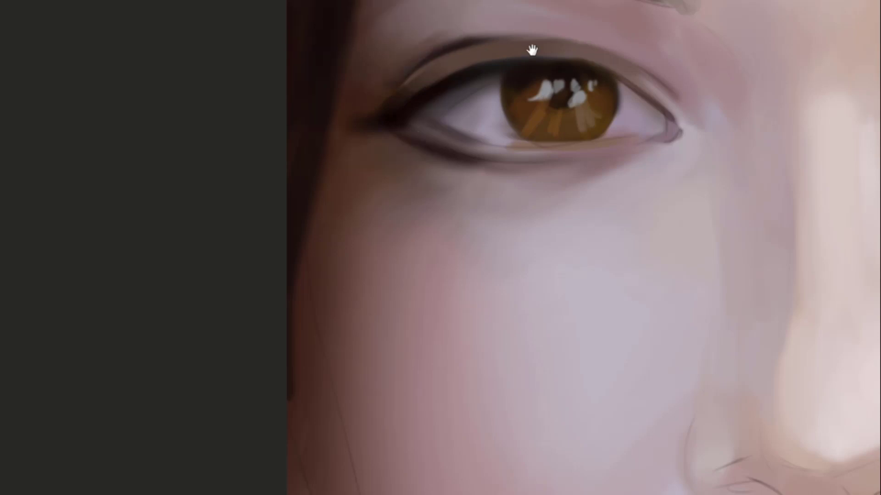
Paint a thick near-black wedge along the outer half of the left eye's upper lash line, undoing the first attempts
left_click_drag(558, 104, 456, 110)
left_click_drag(503, 172, 508, 104)
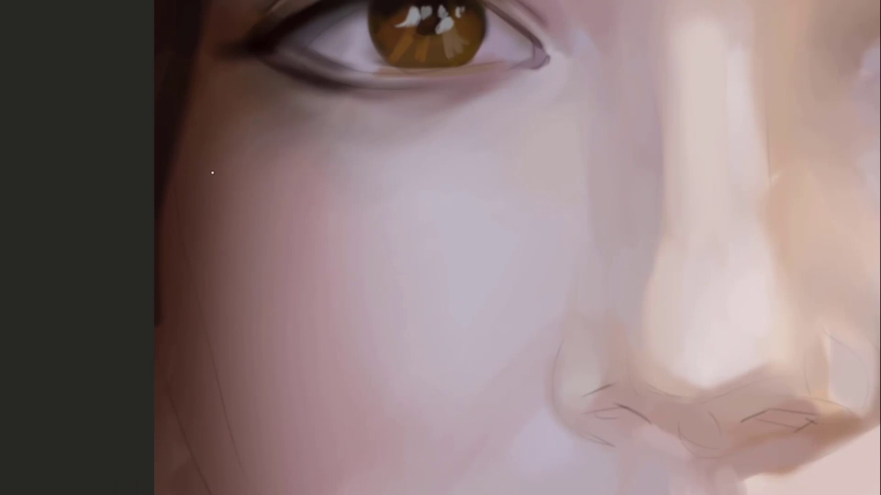
left_click_drag(453, 120, 458, 102)
left_click(431, 122)
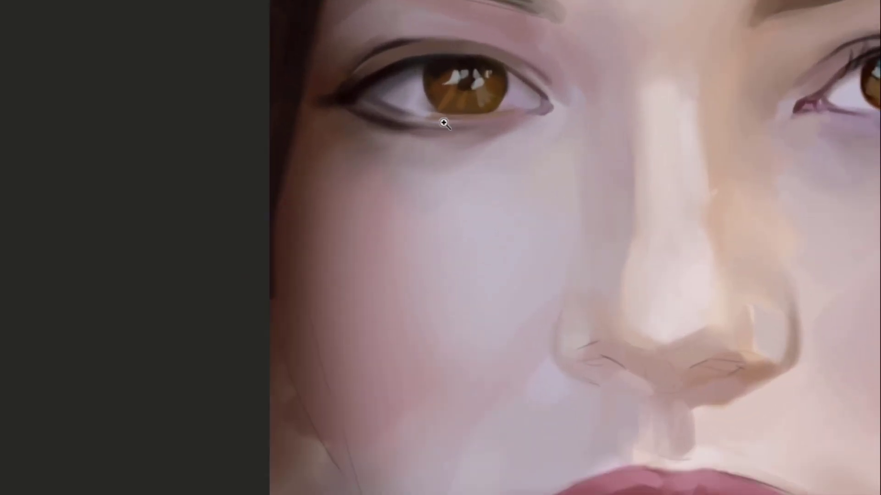
left_click_drag(385, 97, 393, 114)
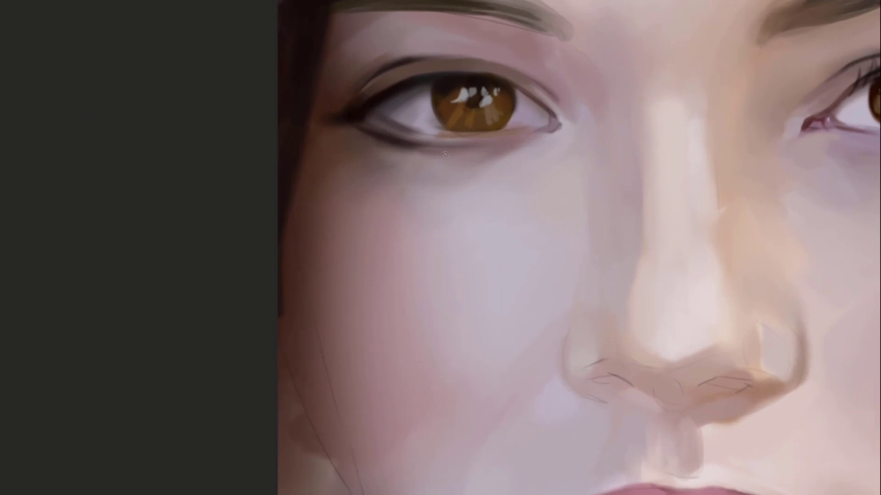
left_click_drag(463, 165, 444, 142)
left_click_drag(402, 115, 410, 128)
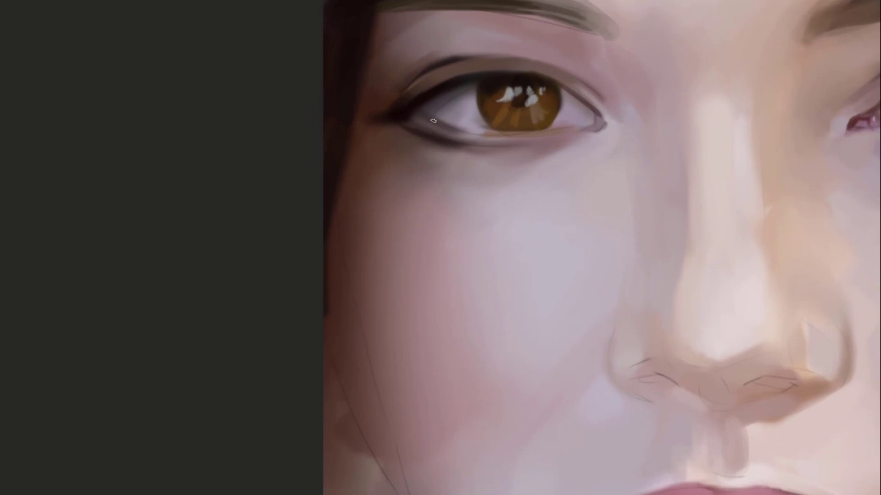
mouse_move(423, 113)
left_mouse_down()
mouse_move(454, 125)
mouse_move(433, 125)
mouse_move(444, 122)
left_mouse_up()
key("ctrl+z")
left_click_drag(391, 124, 461, 67)
left_click_drag(389, 123, 467, 81)
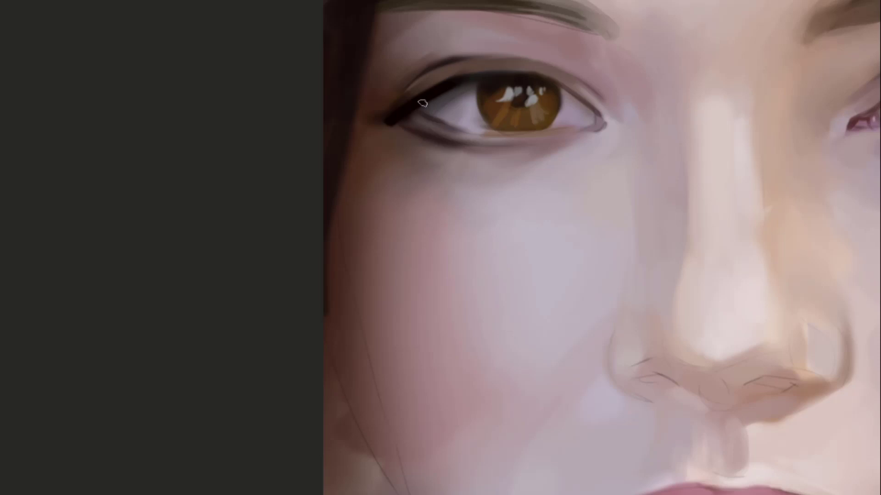
key("ctrl+z")
key("ctrl+z")
left_click_drag(398, 121, 455, 88)
left_click_drag(393, 114, 472, 75)
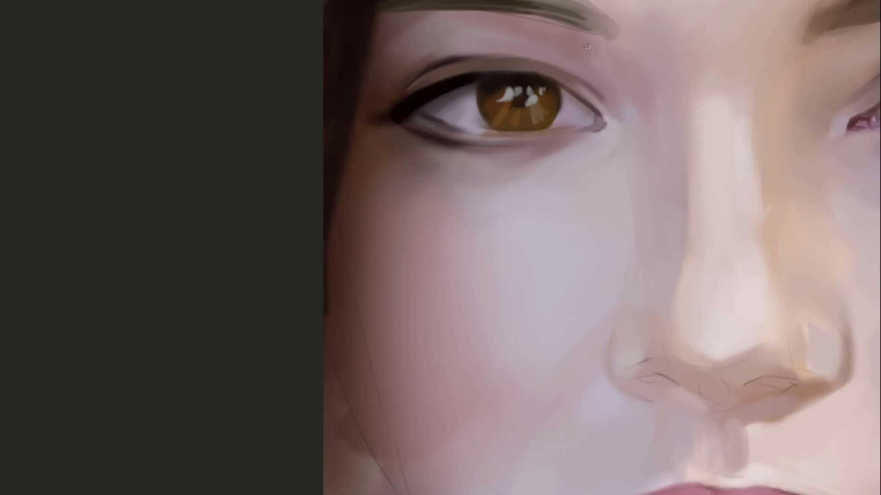
Continue the dark upper lash line over the top of the iris towards the inner corner, redoing the stroke until it fits
left_click_drag(531, 79, 519, 81)
mouse_move(391, 107)
left_mouse_down()
mouse_move(461, 76)
mouse_move(565, 92)
left_mouse_up()
key("ctrl+z")
left_click_drag(468, 79, 558, 76)
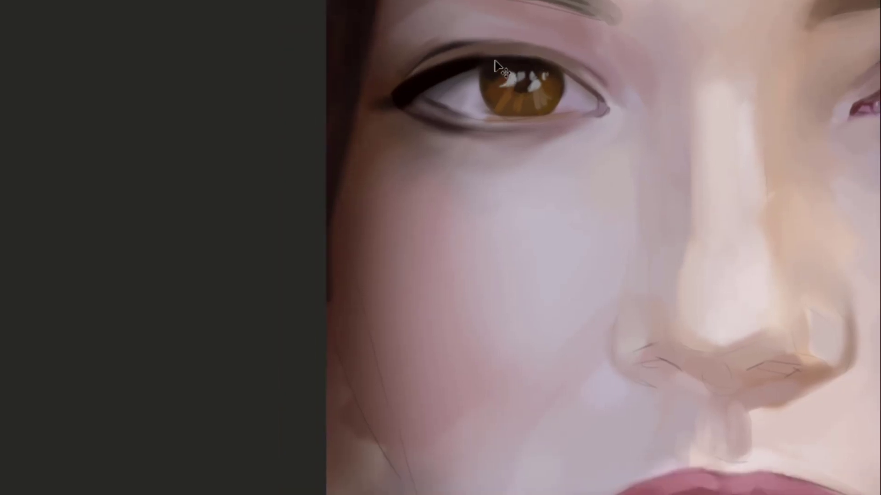
left_click_drag(467, 63, 563, 72)
key("ctrl+z")
left_click_drag(481, 61, 562, 69)
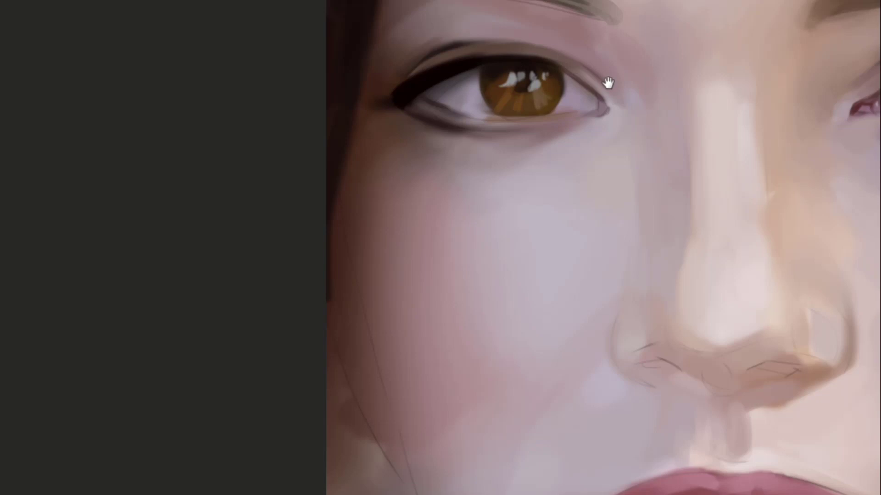
Refine the inner half and lower edge of the left eyebrow with sampled olive-brown tones
mouse_move(662, 153)
left_mouse_down()
mouse_move(523, 112)
mouse_move(497, 143)
mouse_move(504, 137)
left_mouse_up()
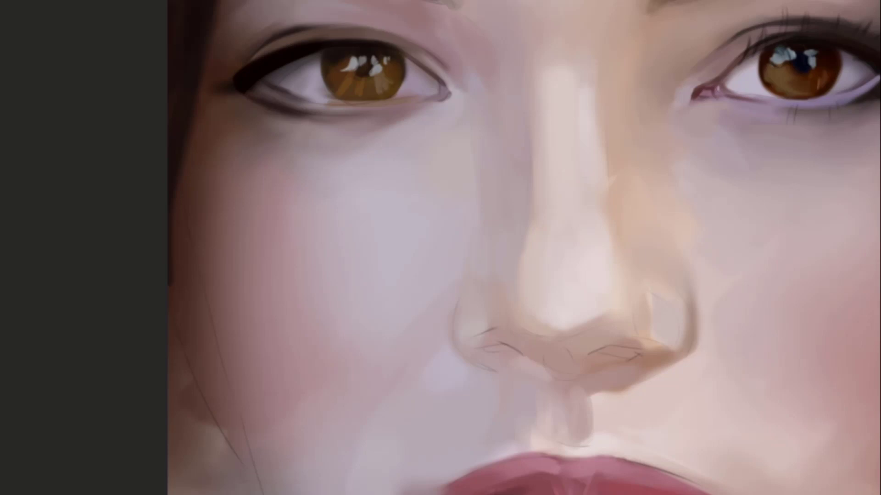
left_click_drag(606, 164, 587, 228)
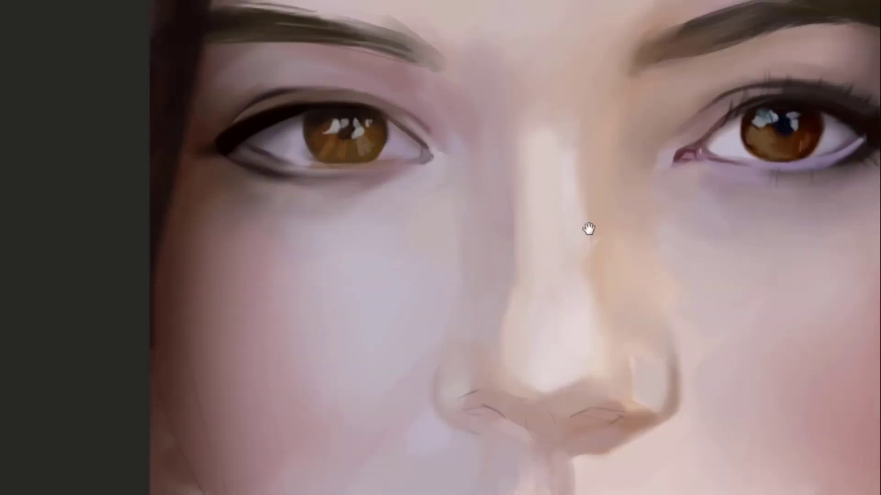
mouse_move(490, 143)
left_mouse_down()
mouse_move(527, 276)
mouse_move(504, 250)
mouse_move(627, 206)
mouse_move(671, 207)
left_mouse_up()
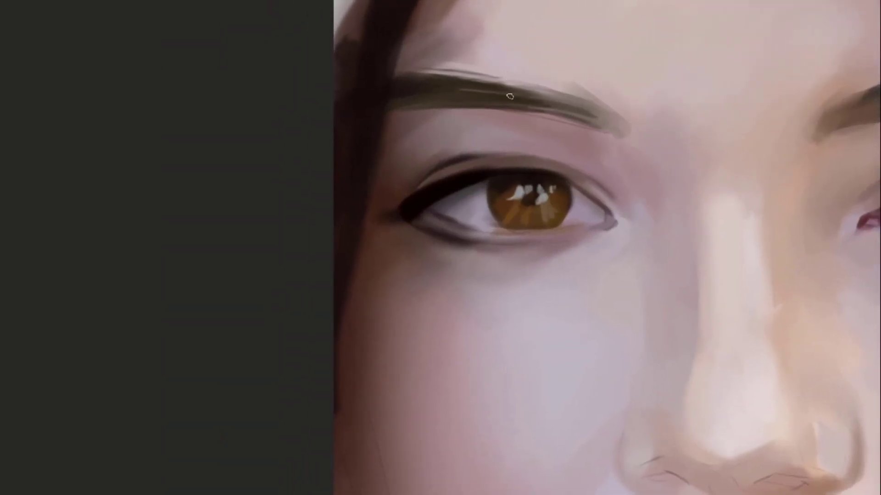
left_click_drag(500, 94, 498, 121)
left_click(500, 117, "alt")
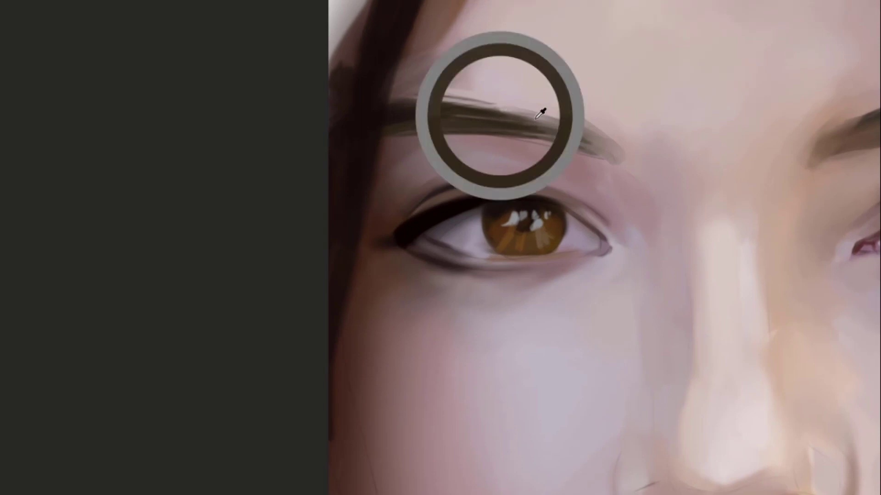
left_click(550, 134, "alt")
left_click_drag(567, 142, 543, 129)
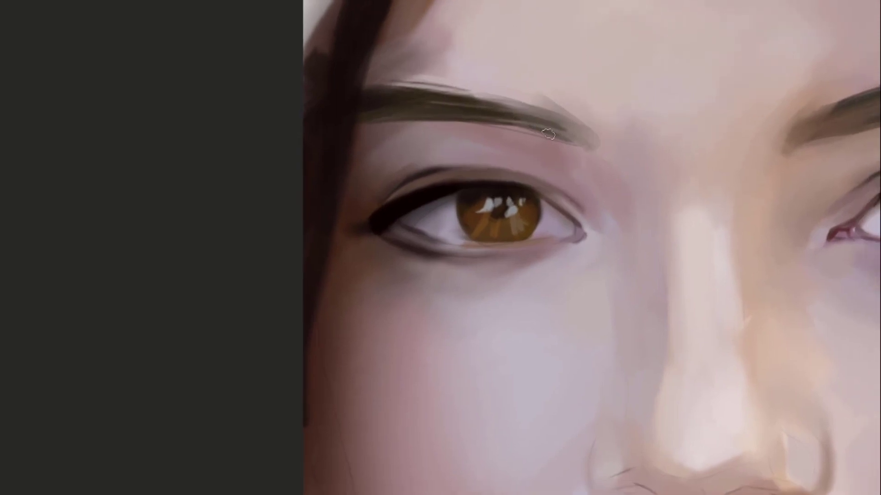
mouse_move(477, 111)
left_mouse_down()
mouse_move(540, 143)
mouse_move(443, 124)
mouse_move(541, 135)
left_mouse_up()
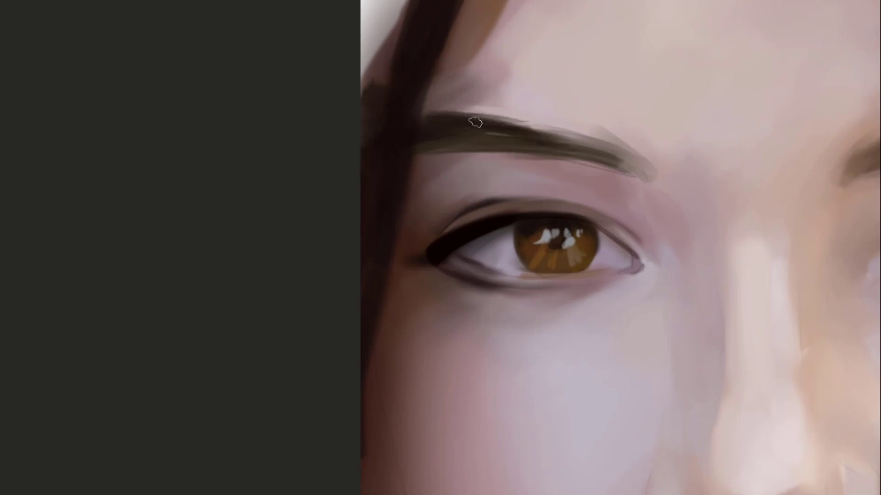
Darken the outer half of the left eyebrow with deep brown strokes along its upper edge, undoing one stroke
left_click_drag(429, 114, 534, 128)
left_click_drag(404, 139, 471, 141)
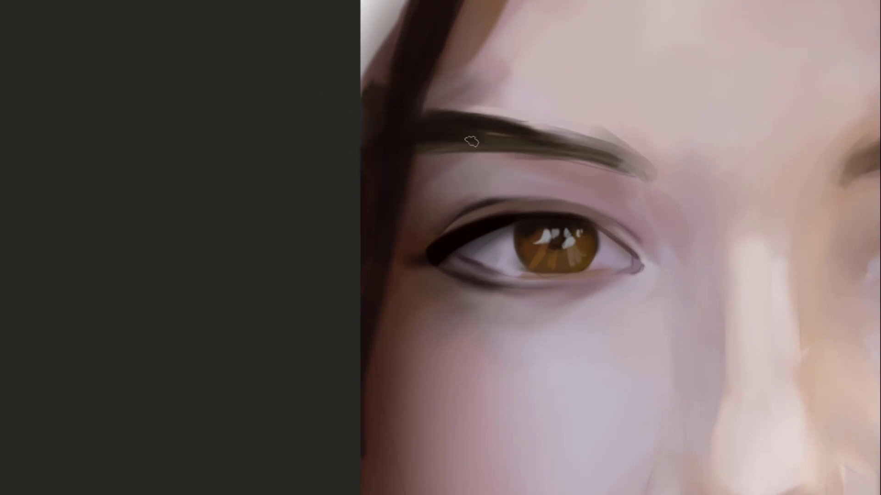
left_click_drag(436, 115, 569, 137)
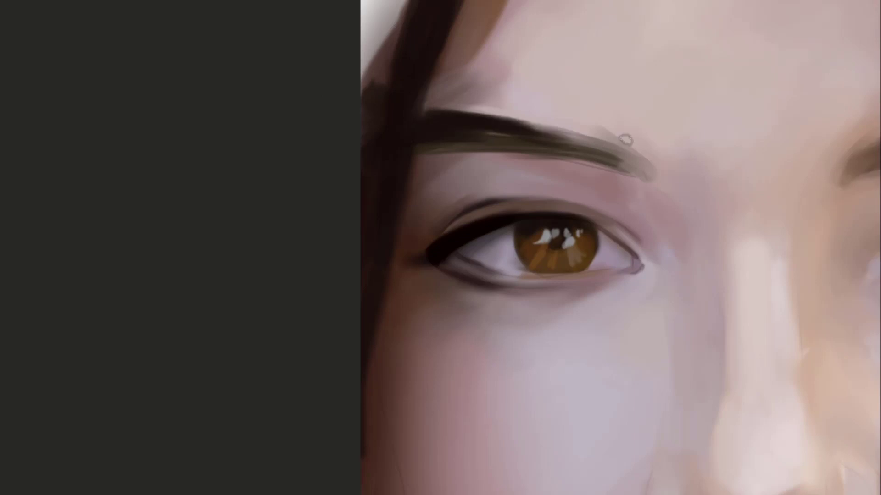
key("ctrl+z")
mouse_move(490, 117)
left_mouse_down()
mouse_move(583, 141)
mouse_move(456, 128)
left_mouse_up()
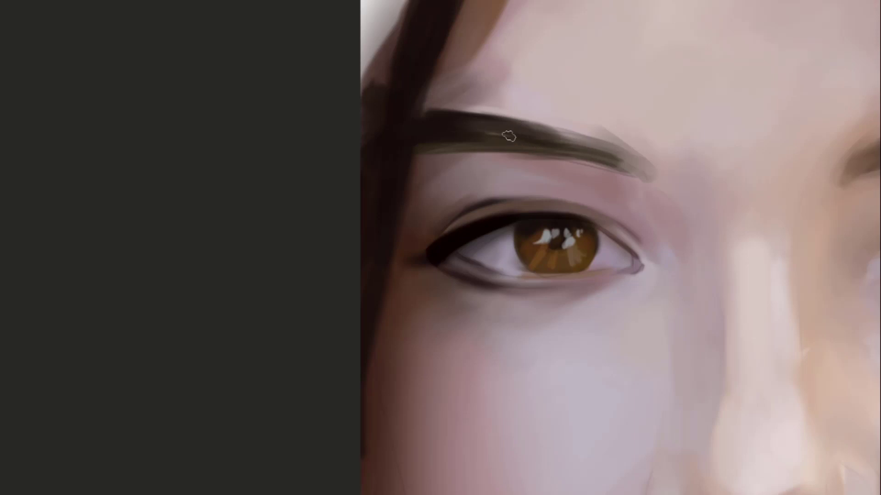
Paint a reddish-brown streak in the dark hair strand beside the left eyebrow's outer end and blend it with sampled dark brown
left_click_drag(546, 126, 517, 162)
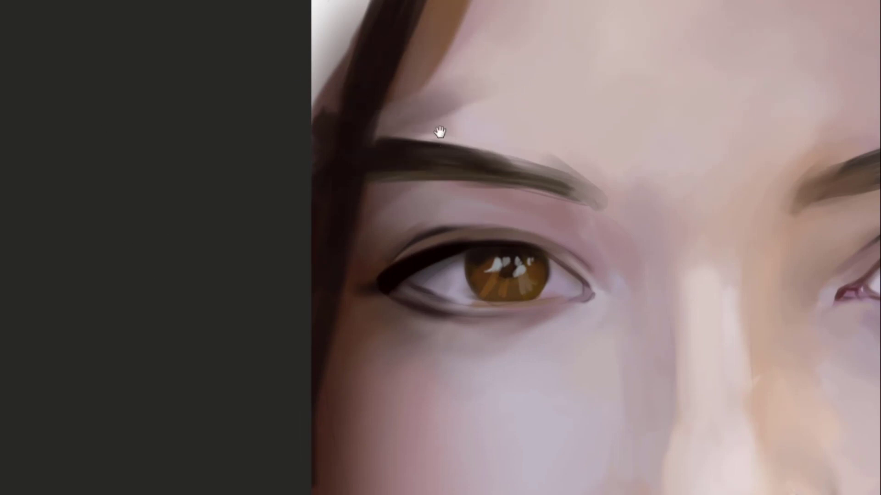
mouse_move(439, 132)
left_mouse_down()
mouse_move(411, 177)
mouse_move(348, 194)
mouse_move(394, 156)
mouse_move(373, 175)
left_mouse_up()
left_click_drag(352, 228, 372, 169)
key("ctrl+z")
mouse_move(353, 200)
left_mouse_down()
mouse_move(349, 217)
mouse_move(361, 159)
mouse_move(332, 249)
mouse_move(377, 140)
left_mouse_up()
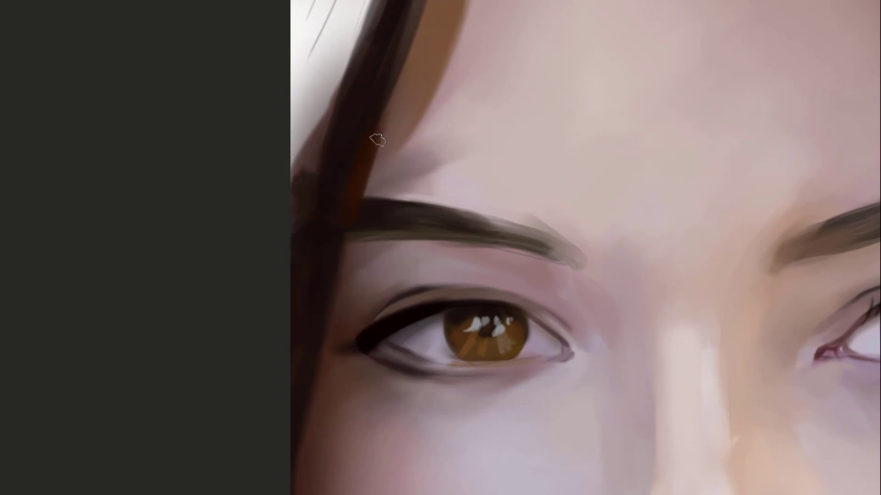
left_click(343, 236, "alt")
left_click(339, 232, "alt")
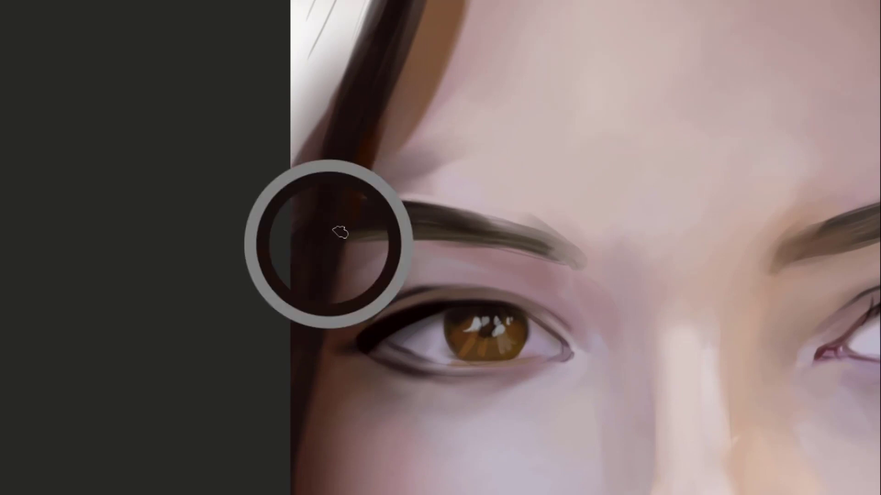
left_click_drag(378, 225, 394, 92)
Add a dark red accent along the hair edge beside the left eye's outer corner, sampling nearby tones
left_click(357, 159, "alt")
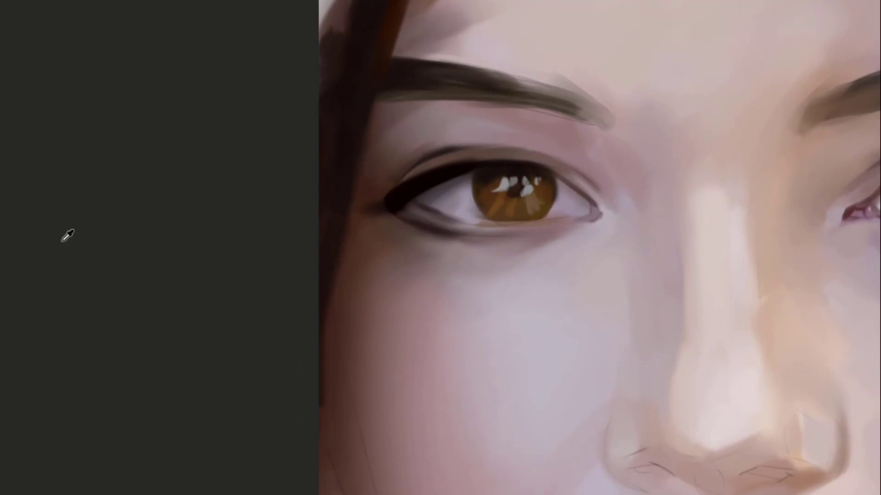
left_click_drag(381, 207, 362, 181)
mouse_move(349, 146)
left_mouse_down()
mouse_move(350, 157)
mouse_move(338, 141)
mouse_move(342, 154)
mouse_move(362, 114)
mouse_move(332, 155)
mouse_move(345, 101)
mouse_move(339, 165)
mouse_move(357, 83)
mouse_move(327, 97)
left_mouse_up()
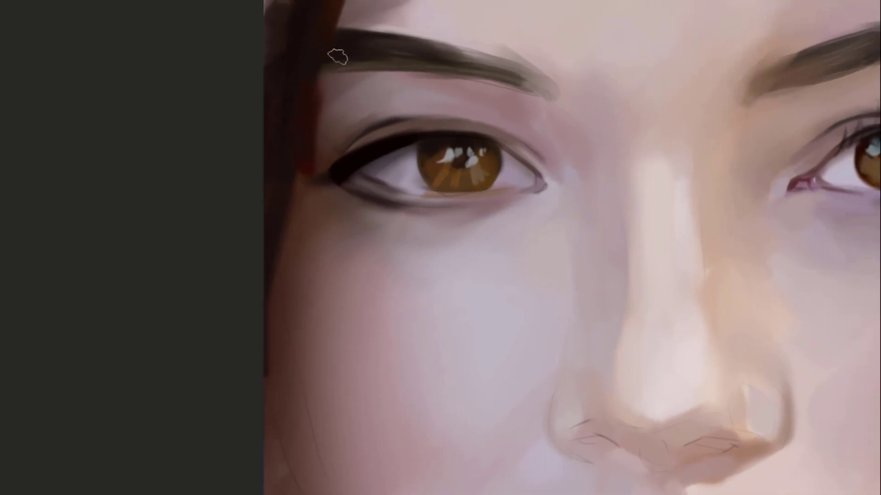
left_click_drag(337, 56, 374, 20)
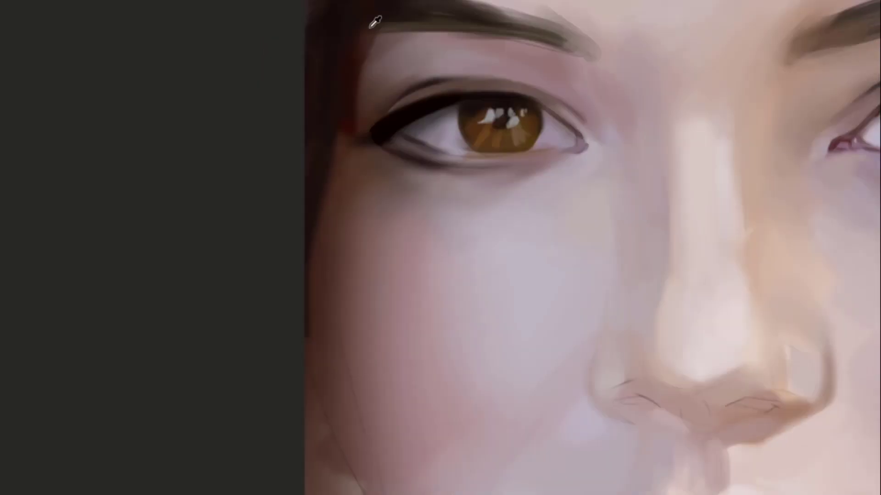
left_click(367, 30, "alt")
left_click(354, 112, "alt")
left_click(367, 122, "alt")
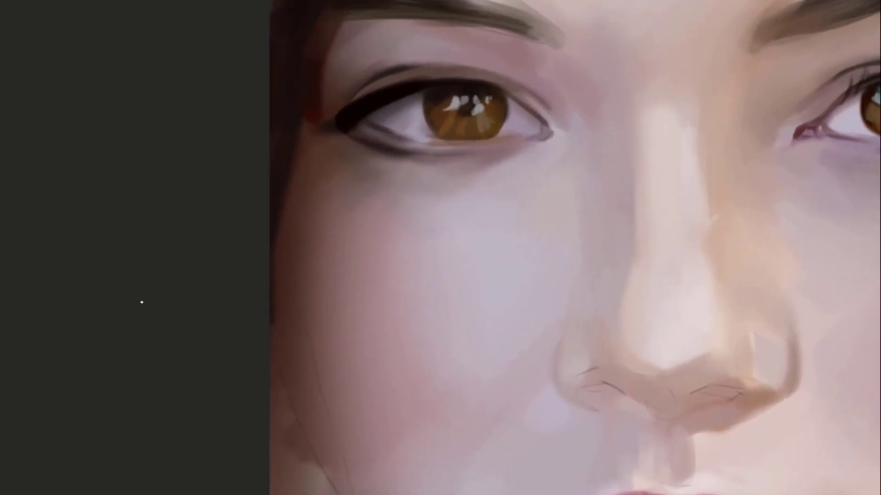
Darken the outer half of the left eye's lower lash line with sampled near-black, undoing one stroke
left_click_drag(452, 247, 391, 258)
left_click_drag(510, 211, 550, 210)
left_click_drag(492, 188, 432, 159)
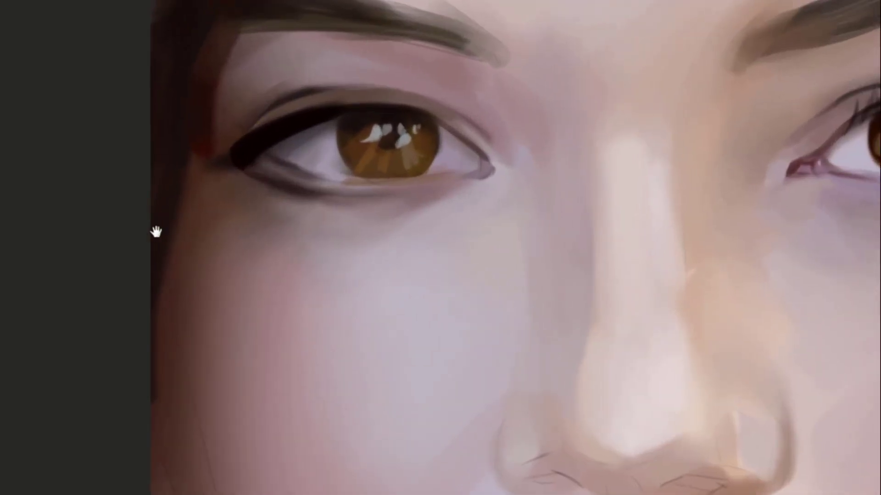
left_click_drag(412, 198, 471, 138)
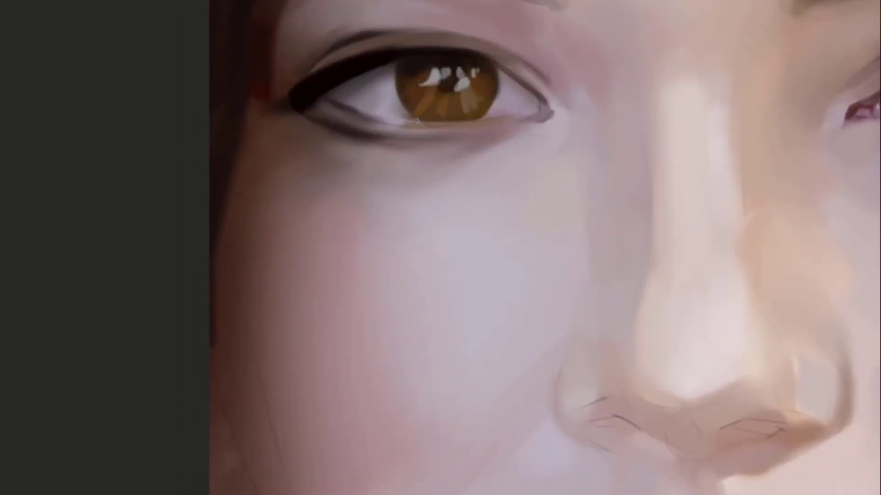
left_click_drag(404, 137, 407, 163)
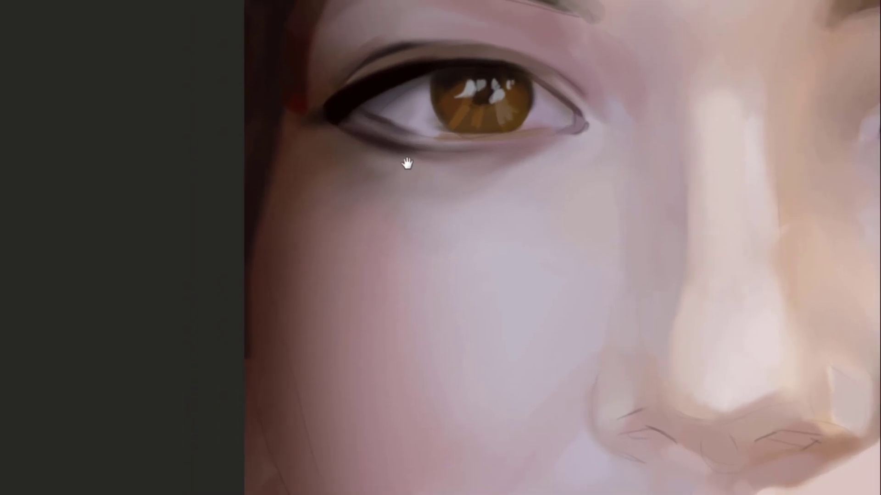
left_click_drag(335, 118, 343, 123)
left_click(343, 109, "alt")
mouse_move(334, 112)
left_mouse_down()
mouse_move(440, 137)
mouse_move(340, 117)
mouse_move(397, 137)
left_mouse_up()
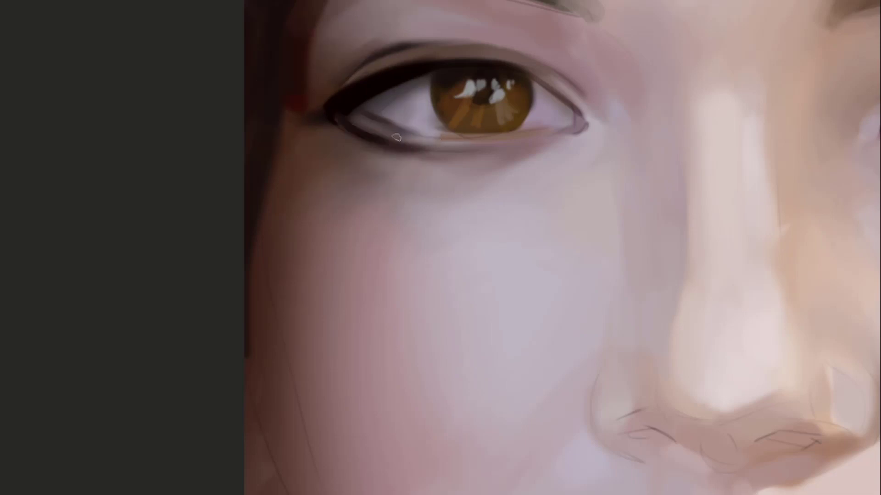
left_click_drag(473, 149, 445, 139)
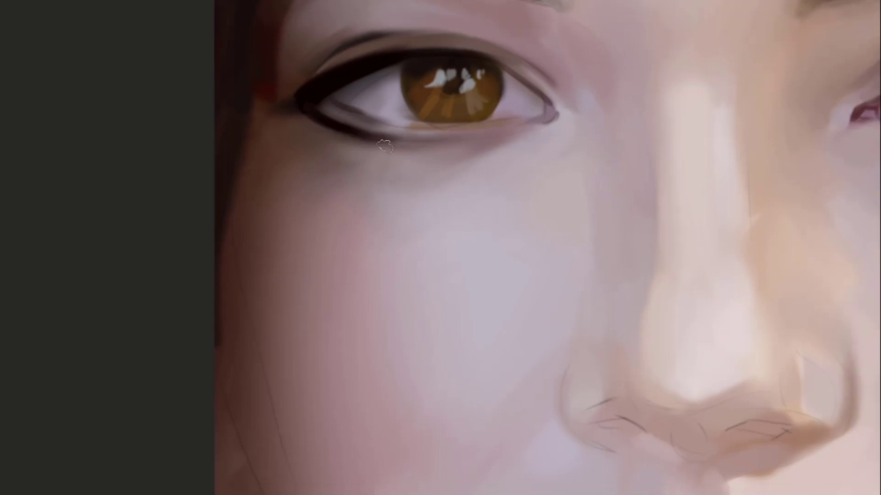
left_click(355, 141, "alt")
left_click_drag(353, 144, 413, 152)
key("ctrl+z")
left_click(318, 142, "alt")
mouse_move(484, 132)
left_mouse_down()
mouse_move(441, 143)
mouse_move(449, 141)
left_mouse_up()
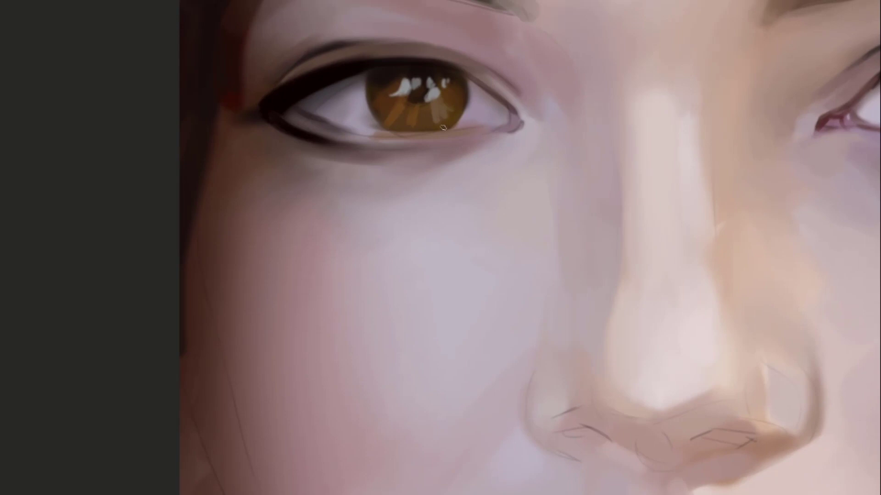
Draw short thin dark lashes below the left eye's lower lid and at its outer corner, undoing misplaced strokes
left_click_drag(421, 139, 435, 173)
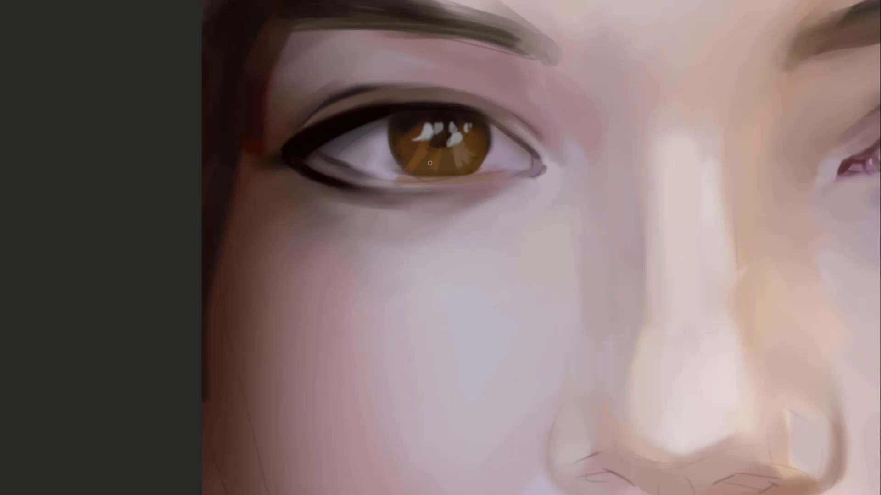
mouse_move(403, 210)
left_mouse_down()
mouse_move(442, 155)
mouse_move(453, 158)
mouse_move(393, 201)
mouse_move(390, 187)
mouse_move(515, 189)
left_mouse_up()
key("ctrl+z")
key("ctrl+z")
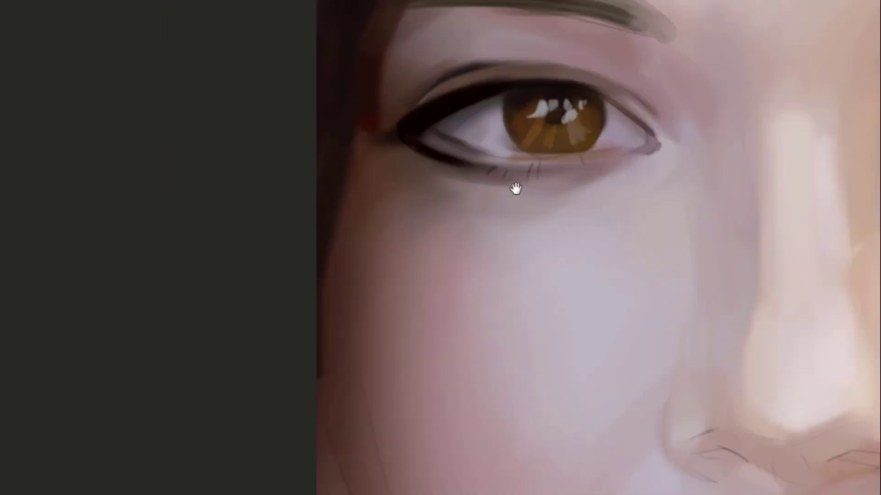
left_click_drag(438, 160, 407, 168)
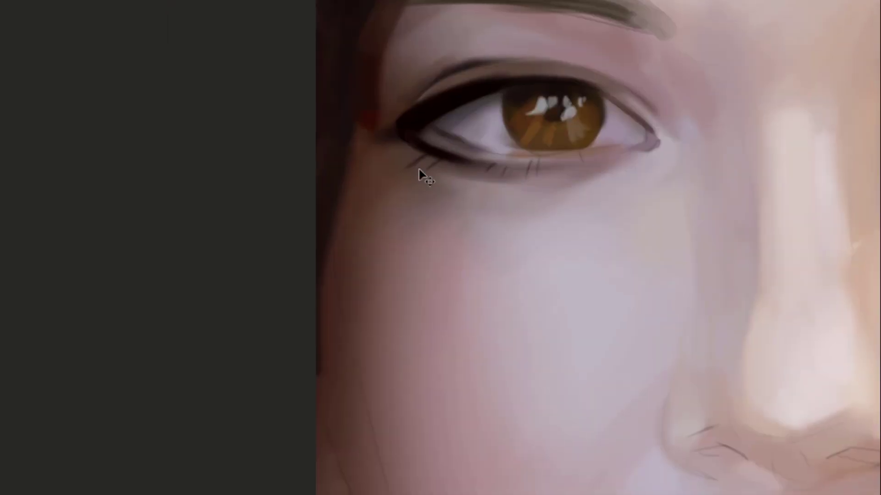
key("ctrl+z")
Draw thin dark upper lashes at the left eye's outer corner and on the outer upper lid, undoing misplaced strokes
mouse_move(449, 130)
left_mouse_down()
mouse_move(429, 171)
mouse_move(370, 158)
mouse_move(383, 136)
mouse_move(397, 145)
left_mouse_up()
key("ctrl+z")
left_click_drag(360, 150, 332, 144)
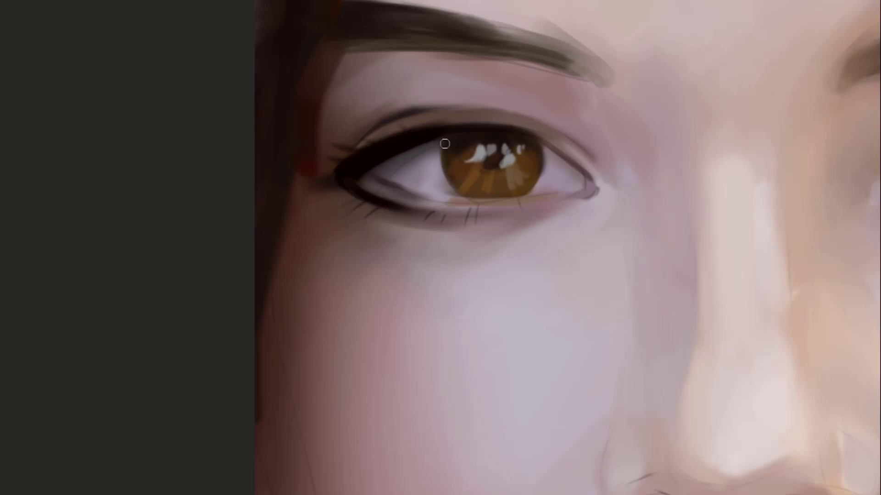
left_click_drag(396, 131, 344, 122)
key("ctrl+z")
mouse_move(466, 143)
left_mouse_down()
mouse_move(425, 136)
mouse_move(477, 118)
left_mouse_up()
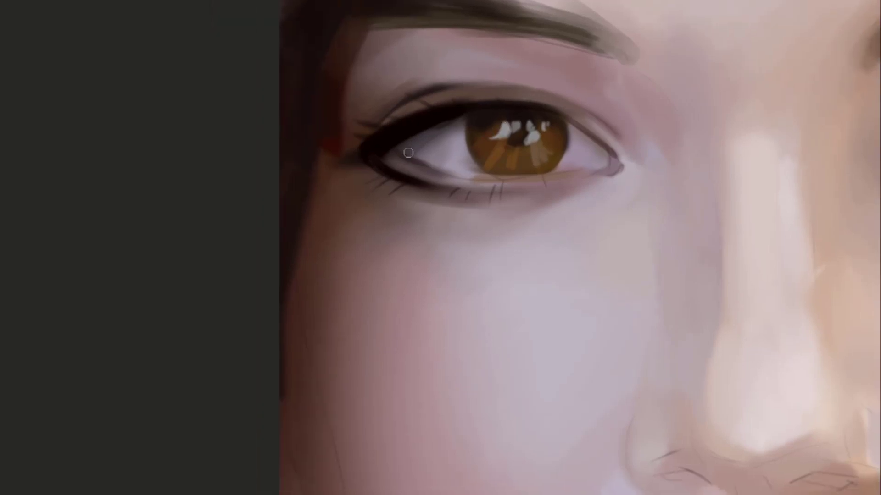
left_click_drag(408, 152, 443, 163)
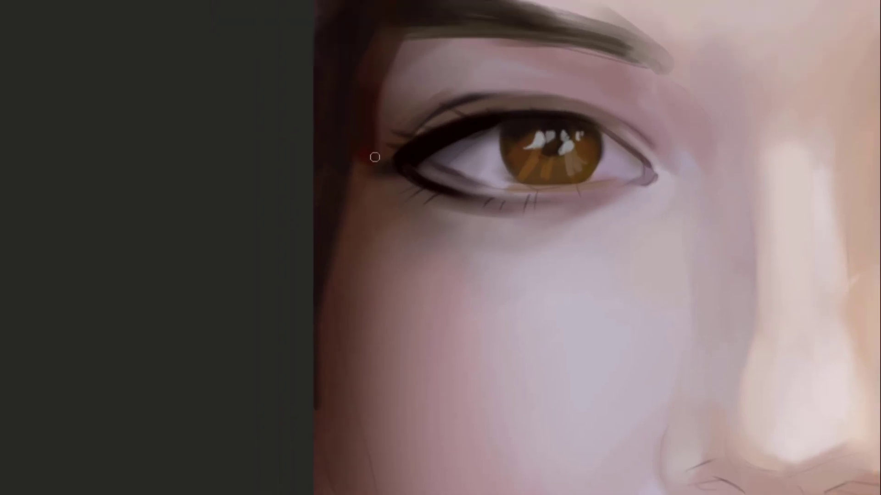
left_click_drag(375, 157, 388, 158)
key("ctrl+z")
left_click_drag(504, 136, 378, 170)
left_click_drag(441, 186, 500, 153)
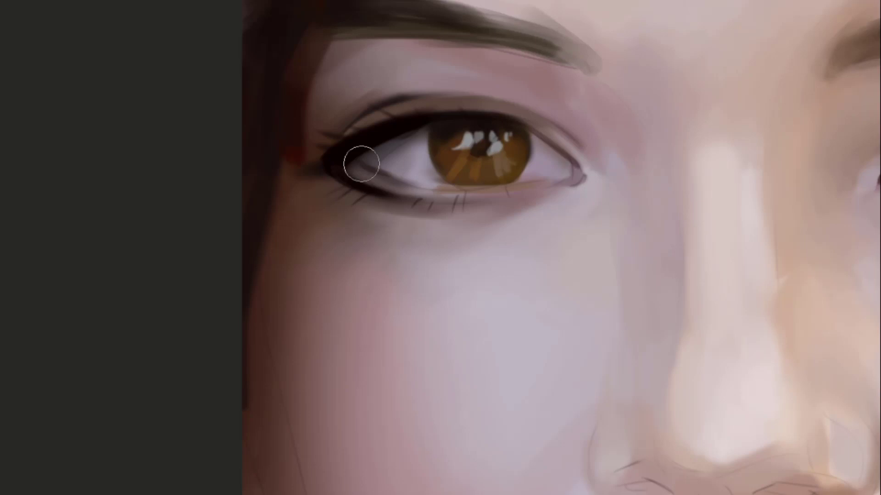
key("ctrl+z")
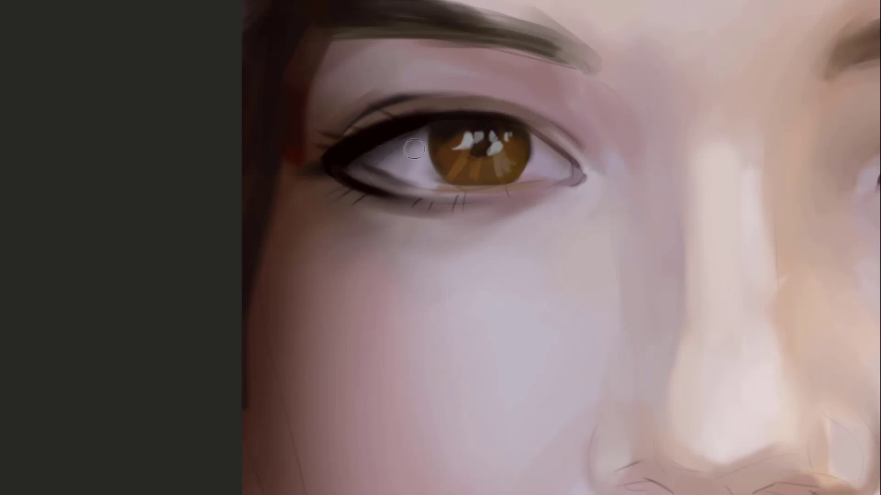
Shade the outer part of the left eye's white with sampled greyish-lilac tones beneath the upper lash line
key("b")
left_click_drag(420, 140, 388, 161)
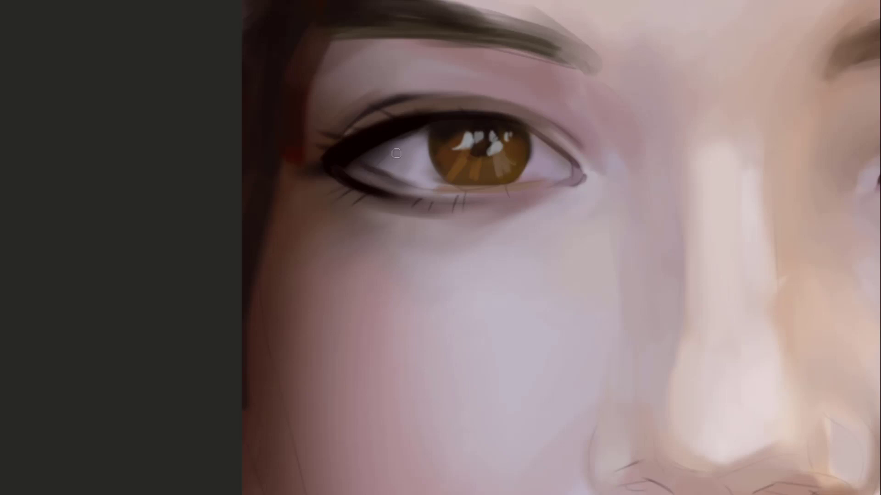
left_click(415, 165, "alt")
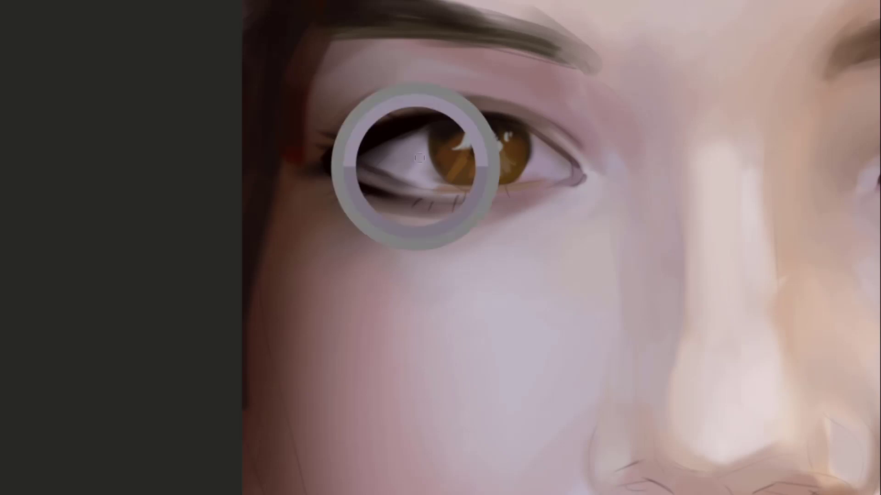
left_click_drag(423, 133, 408, 140)
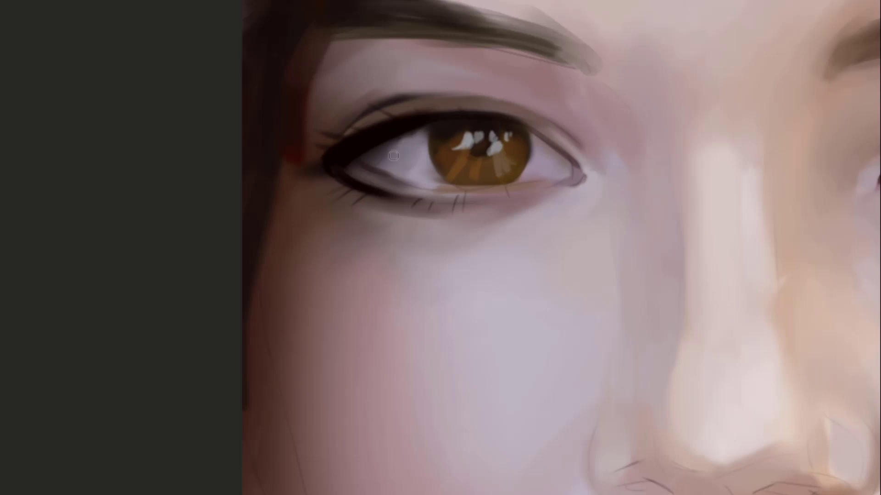
left_click(385, 158, "alt")
left_click_drag(381, 156, 401, 170)
left_click(376, 155, "alt")
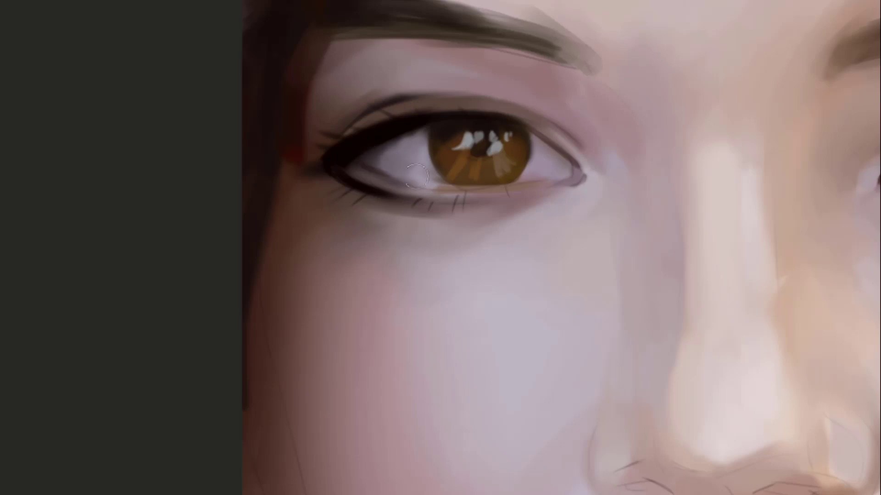
left_click(410, 152, "alt")
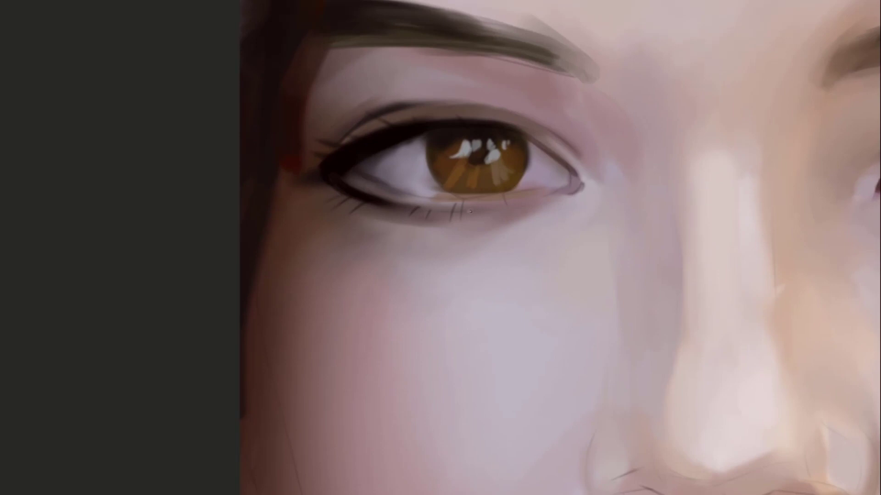
Cover the orange edge of the lower lid rim under the left iris with sampled pale tones
left_click(439, 194, "alt")
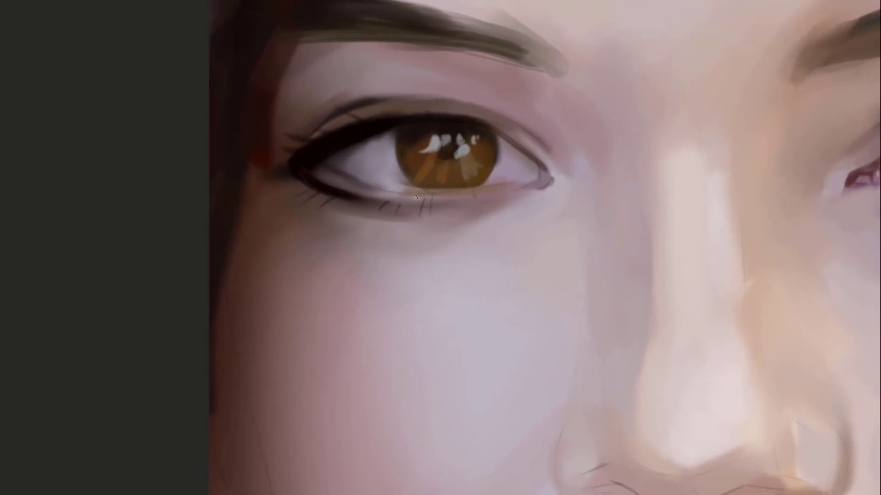
left_click_drag(413, 204, 424, 220)
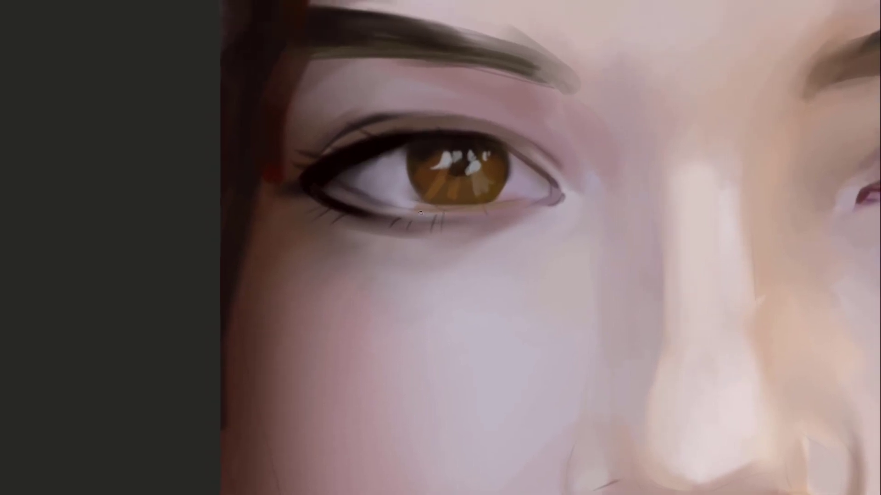
left_click(397, 206, "alt")
mouse_move(484, 211)
left_mouse_down()
mouse_move(450, 219)
mouse_move(481, 215)
mouse_move(495, 199)
left_mouse_up()
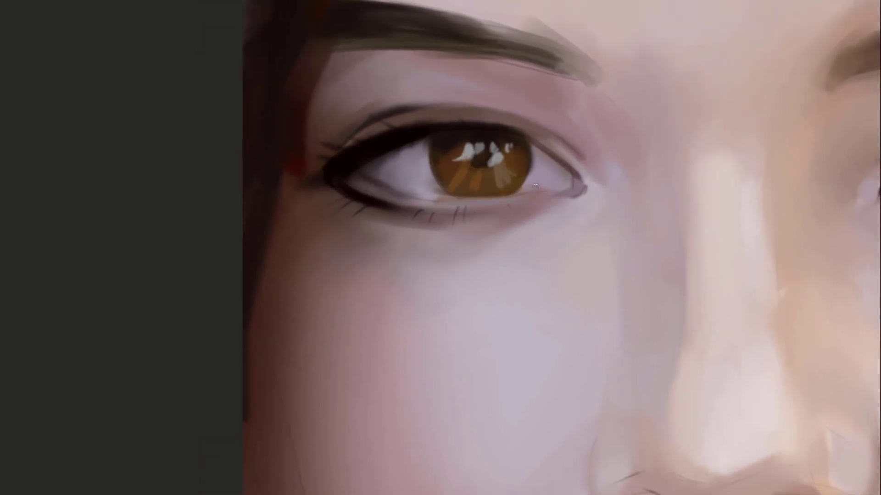
Define the lower edge of the left iris with a sampled dark brown stroke, redoing it once
left_click(474, 157, "alt")
left_click_drag(460, 196, 511, 193)
key("ctrl+z")
left_click_drag(454, 201, 503, 197)
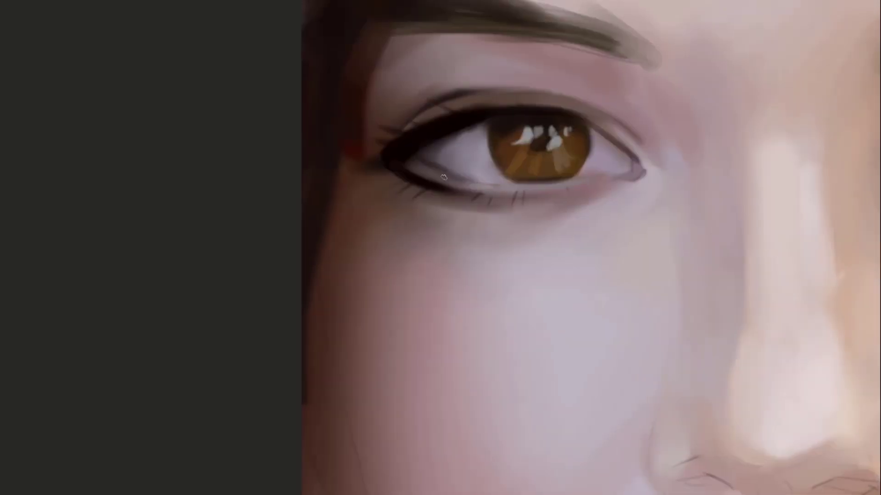
Paint a pale lilac highlight along the outer half of the left eye's lower lid rim, redoing the stroke once
left_click_drag(749, 183, 680, 194)
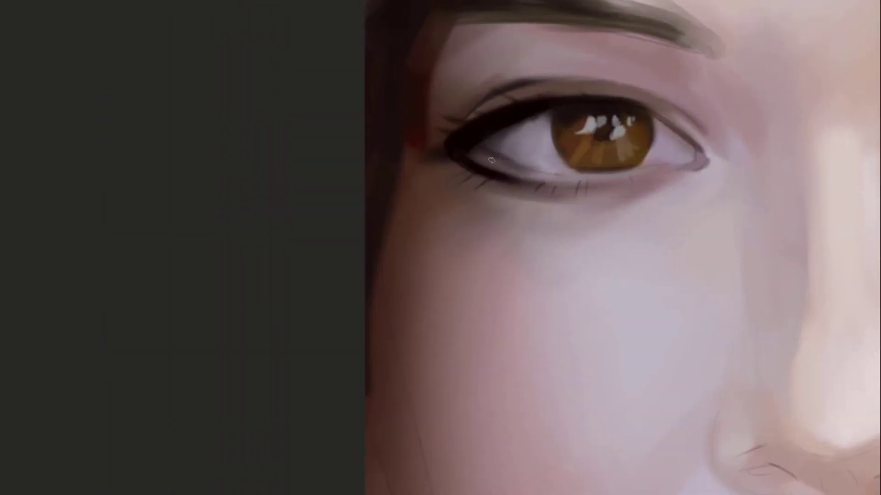
left_click_drag(488, 158, 563, 184)
key("ctrl+z")
left_click_drag(541, 174, 481, 160)
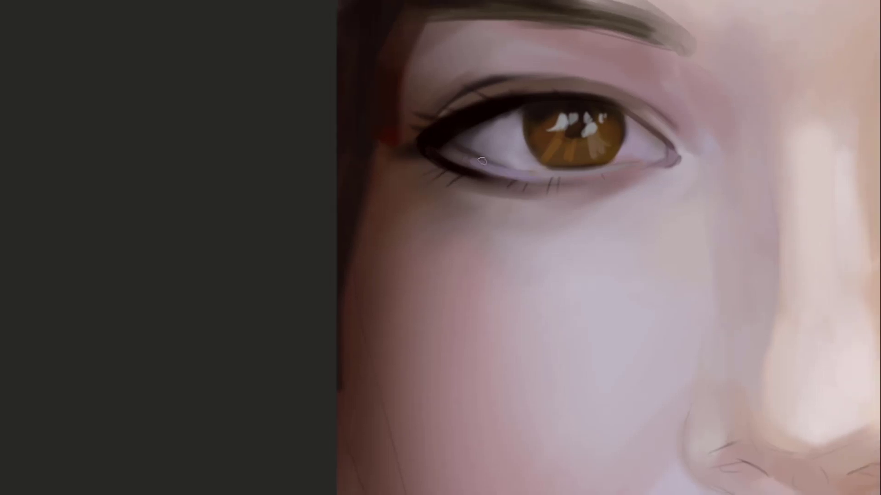
left_click_drag(558, 153, 485, 162)
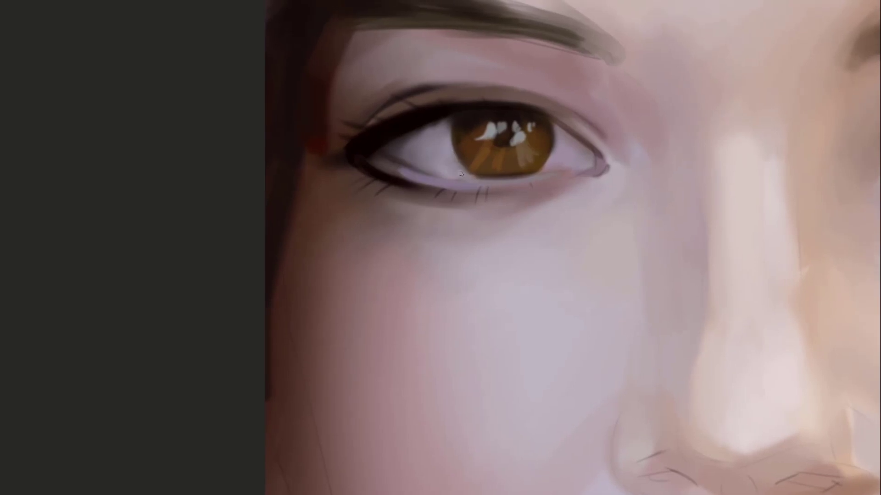
Paint a muted mauve shadow beneath the outer half of the left eye's lower lid, covering several lower lashes
left_click_drag(434, 223, 440, 186)
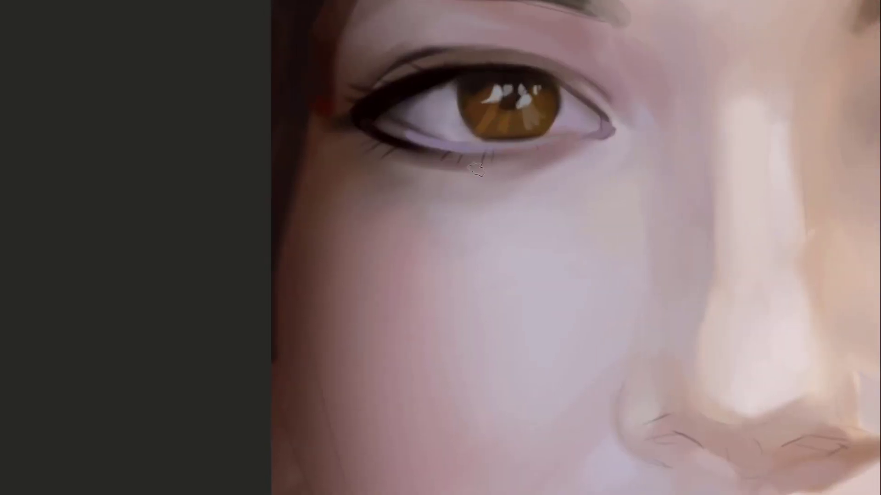
mouse_move(476, 170)
left_mouse_down()
mouse_move(334, 106)
mouse_move(450, 165)
mouse_move(469, 164)
mouse_move(400, 154)
mouse_move(476, 161)
mouse_move(367, 138)
left_mouse_up()
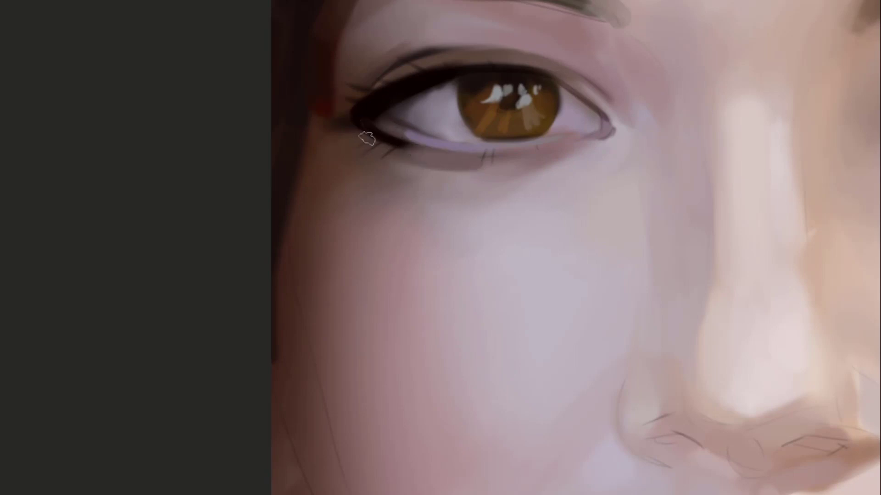
left_click_drag(495, 142, 446, 151)
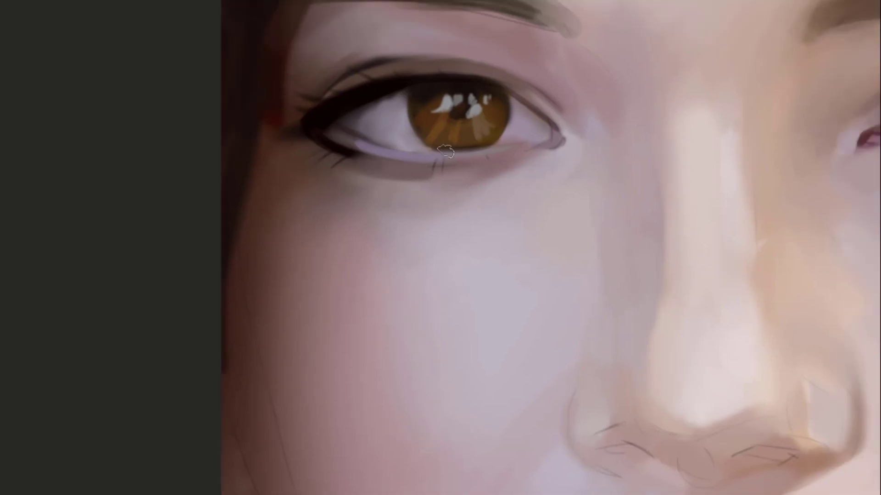
mouse_move(381, 169)
left_mouse_down()
mouse_move(465, 178)
mouse_move(526, 162)
mouse_move(461, 152)
left_mouse_up()
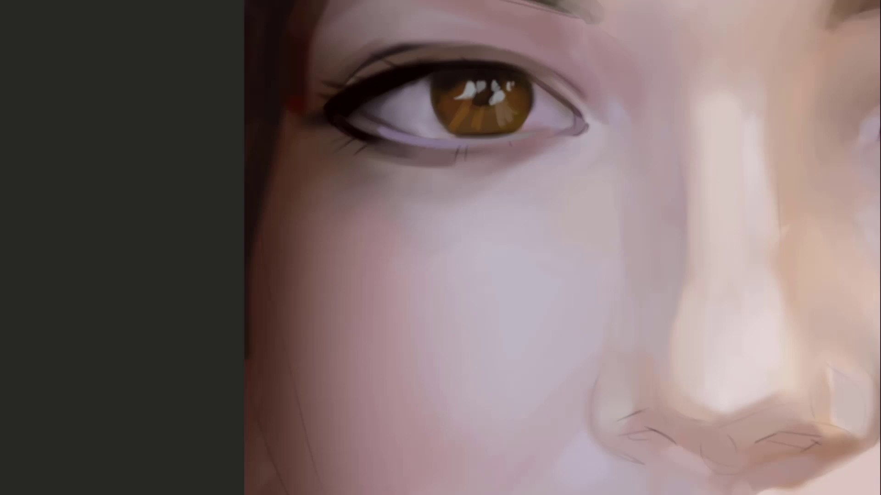
Examine the left eye's lower lid, cheek and nose in comparison with the right eye
left_click_drag(508, 195, 521, 181)
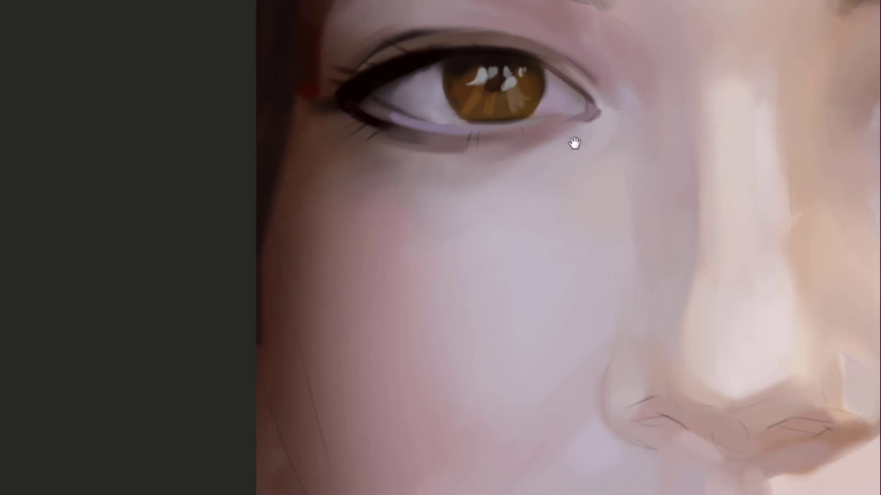
scroll(574, 142, "right", 1)
scroll(574, 141, "up", 1)
left_click(499, 161, "alt")
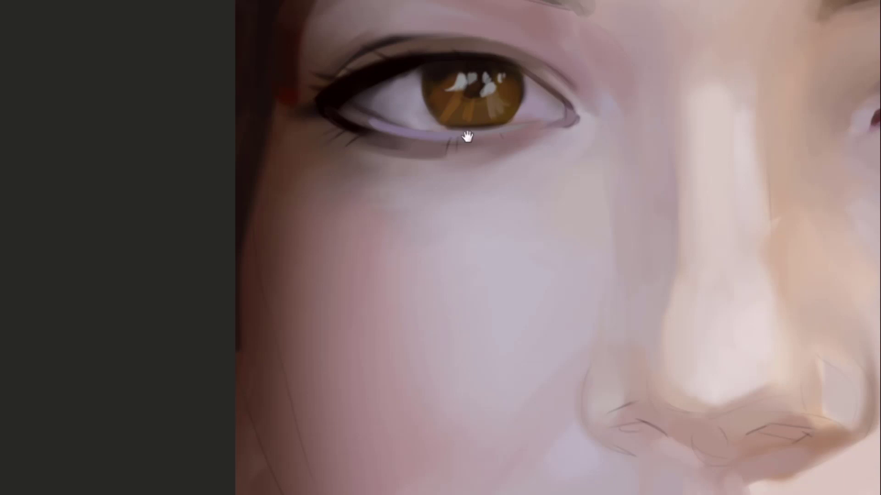
left_click_drag(467, 137, 521, 195)
left_click_drag(508, 256, 592, 119)
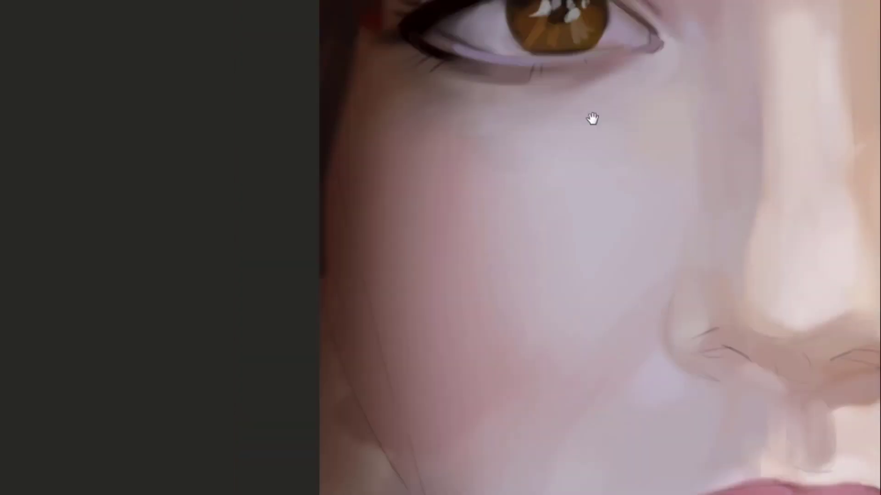
left_click_drag(791, 208, 445, 220)
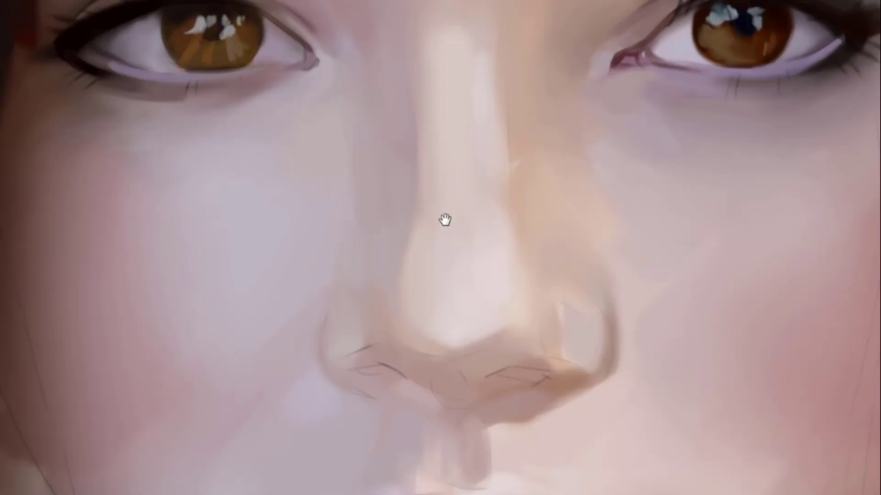
mouse_move(504, 266)
left_mouse_down()
mouse_move(479, 232)
mouse_move(505, 219)
left_mouse_up()
mouse_move(415, 219)
left_mouse_down()
mouse_move(444, 283)
mouse_move(546, 271)
left_mouse_up()
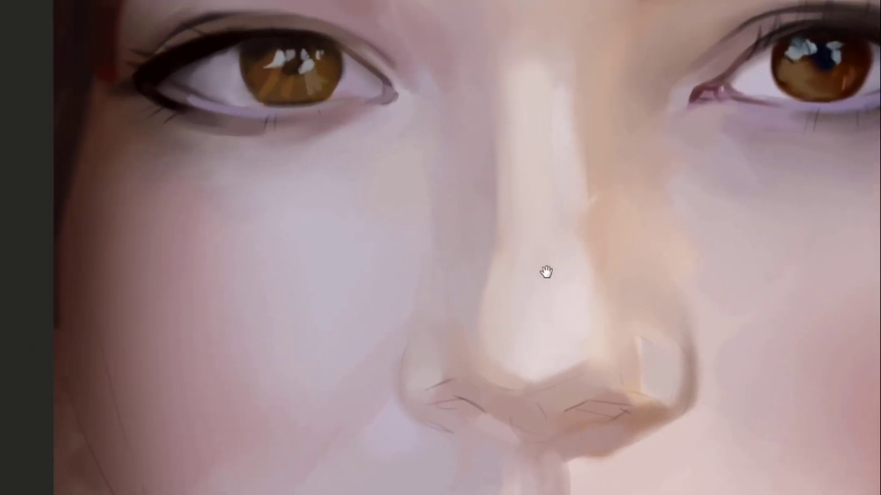
left_click_drag(386, 67, 511, 209)
Shade the inner end of the left upper eyelid toward the nose bridge with sampled mauve and beige tones, redoing strokes
left_click(536, 197, "alt")
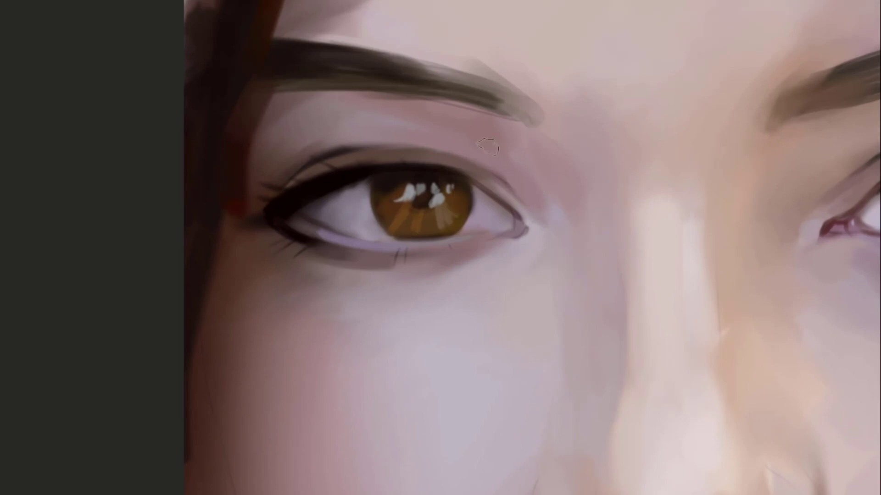
left_click_drag(516, 198, 528, 213)
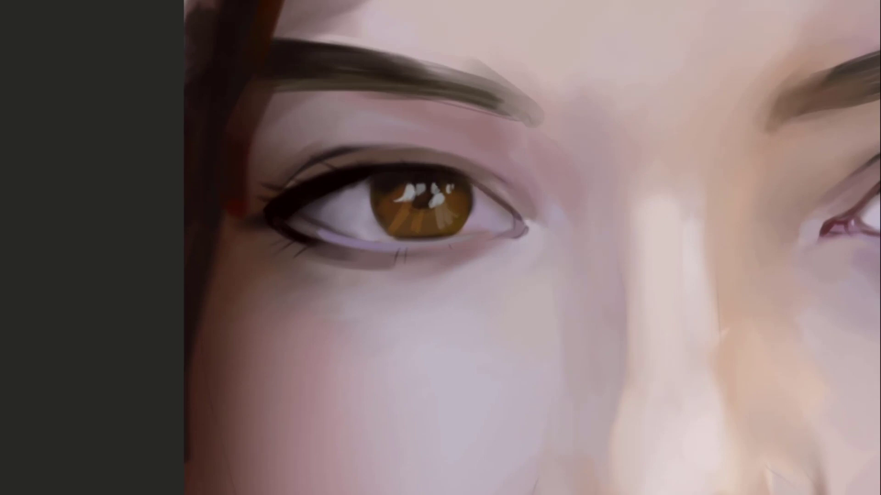
key("ctrl+z")
left_click_drag(522, 176, 542, 201)
mouse_move(505, 179)
left_mouse_down()
mouse_move(481, 184)
mouse_move(507, 201)
left_mouse_up()
key("ctrl+z")
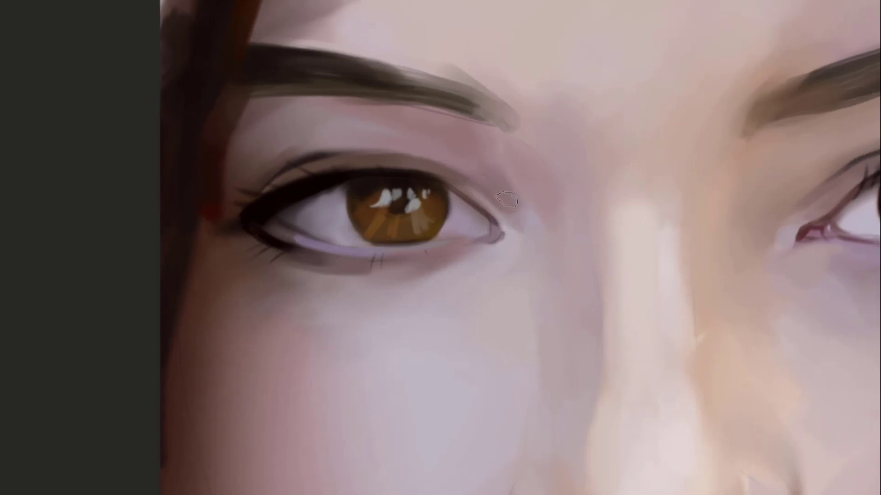
left_click_drag(492, 169, 513, 201)
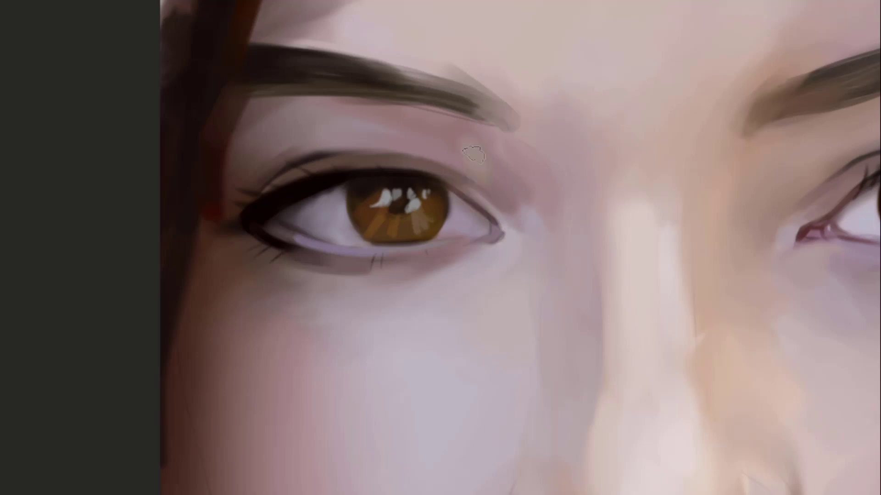
mouse_move(475, 144)
left_mouse_down()
mouse_move(507, 169)
mouse_move(477, 156)
left_mouse_up()
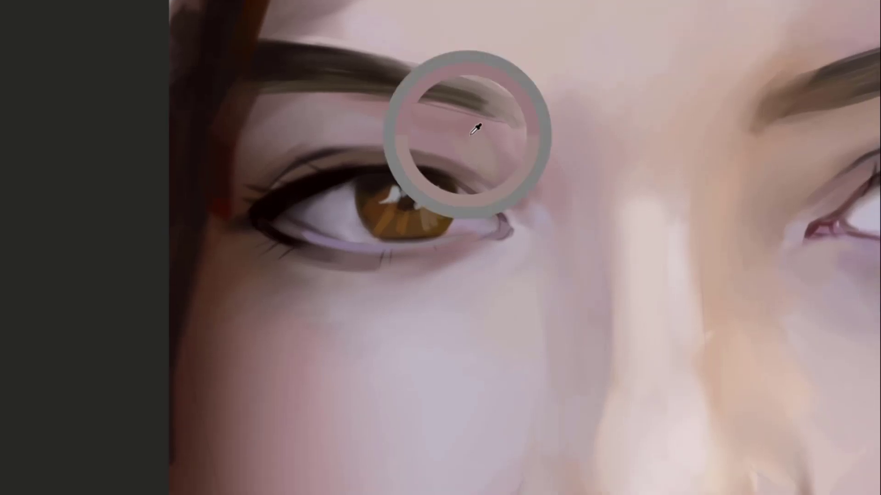
Lighten the brow bone under the left eyebrow with sampled beige-pink tones, tidying the brow's lower edge
left_click(488, 161, "alt")
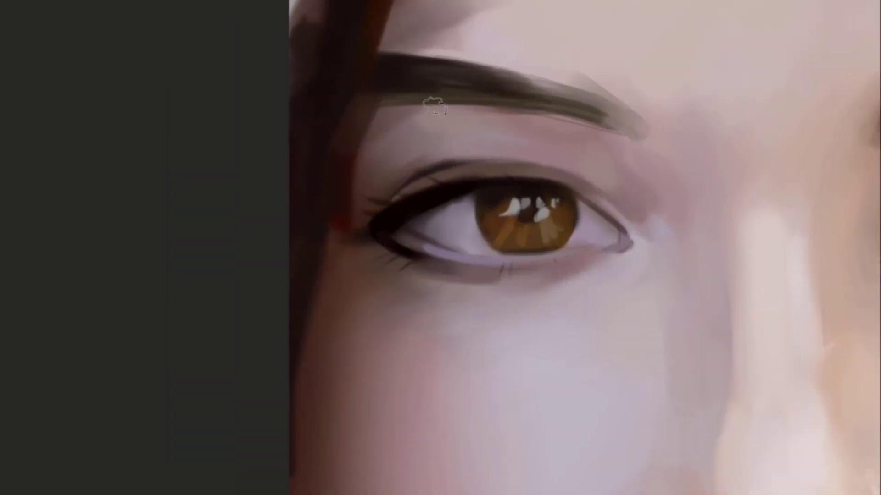
left_click_drag(432, 104, 448, 114)
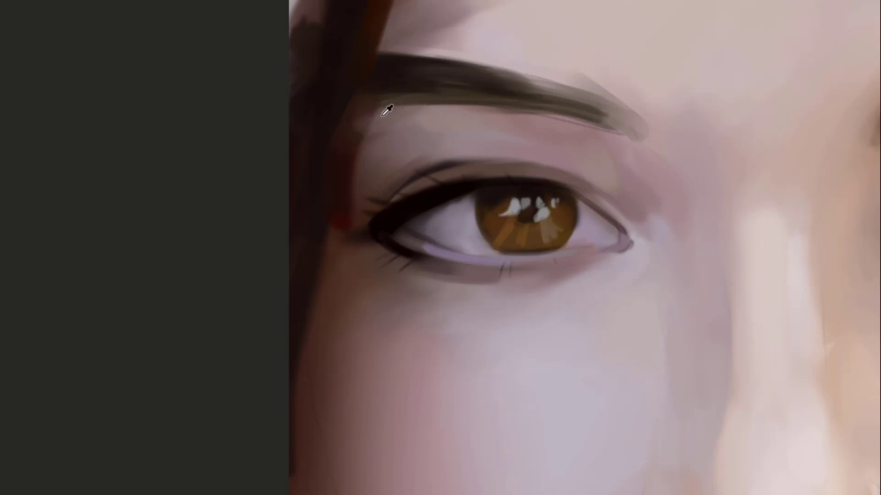
left_click_drag(378, 112, 577, 121)
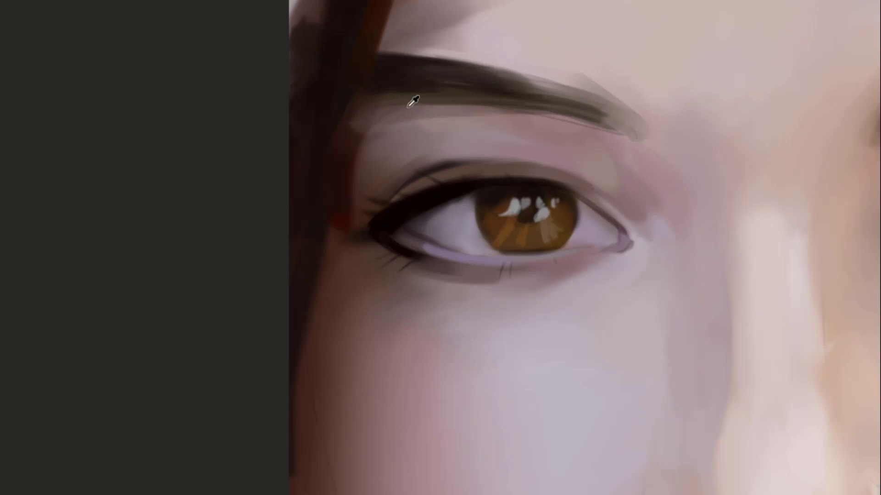
left_click(389, 111, "alt")
left_click_drag(405, 111, 545, 122)
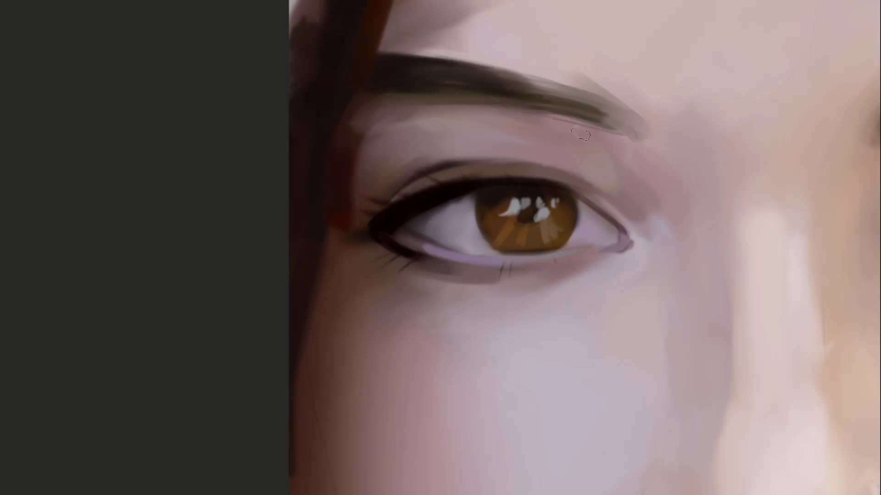
mouse_move(514, 94)
left_mouse_down()
mouse_move(461, 90)
mouse_move(387, 114)
left_mouse_up()
left_click_drag(374, 106, 526, 108)
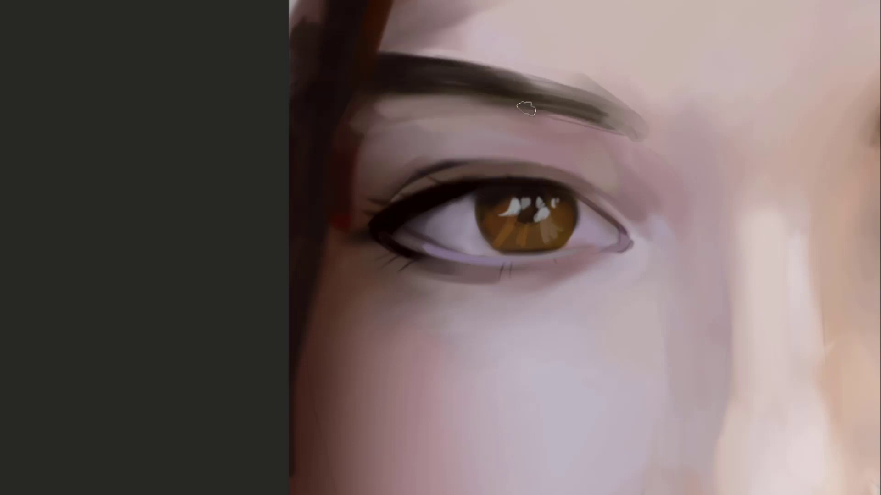
Smooth and fill the middle and inner parts of the left eyebrow with sampled dark olive-brown tones
left_click(468, 90, "alt")
mouse_move(440, 97)
left_mouse_down()
mouse_move(530, 108)
mouse_move(504, 107)
left_mouse_up()
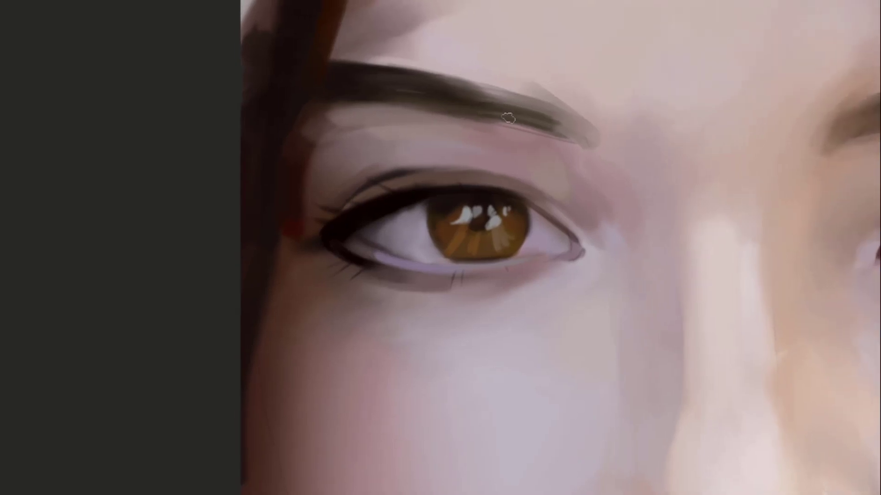
mouse_move(485, 119)
left_mouse_down()
mouse_move(532, 125)
mouse_move(479, 124)
left_mouse_up()
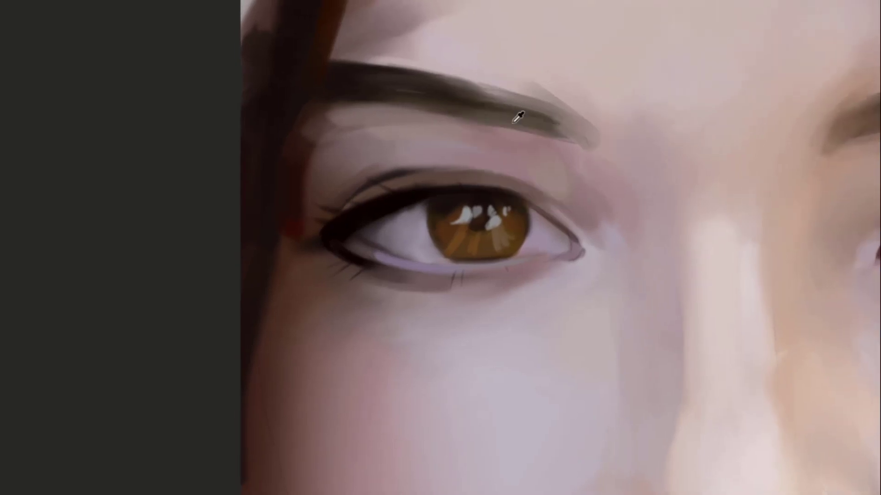
left_click(453, 101, "alt")
mouse_move(451, 98)
left_mouse_down()
mouse_move(505, 107)
mouse_move(500, 123)
left_mouse_up()
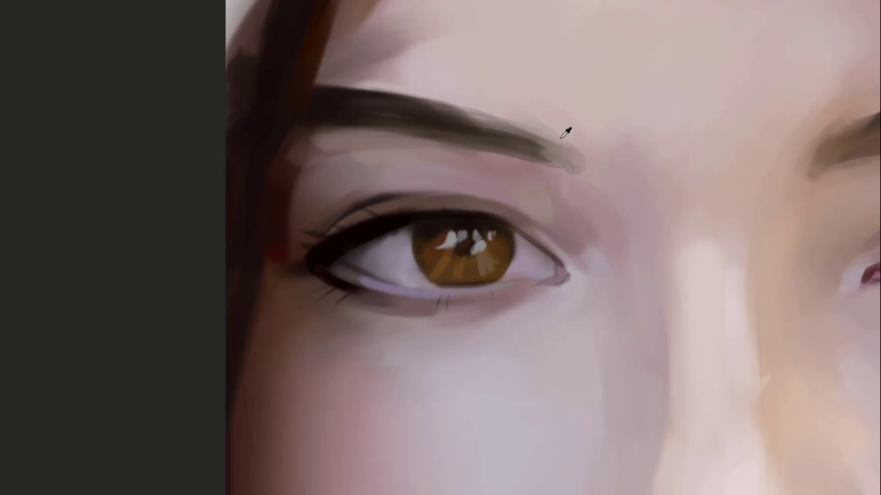
left_click(543, 146, "alt")
left_click_drag(542, 148, 451, 106)
left_click_drag(488, 130, 546, 152)
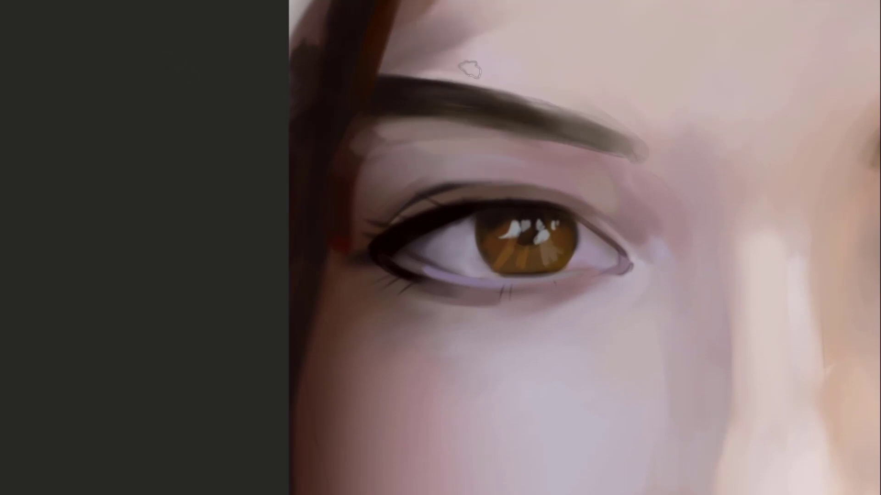
Blend the forehead skin above the outer end of the left eyebrow with sampled pinkish and greyish tones, undoing strokes that do not fit
mouse_move(467, 69)
left_mouse_down()
mouse_move(441, 83)
mouse_move(445, 102)
left_mouse_up()
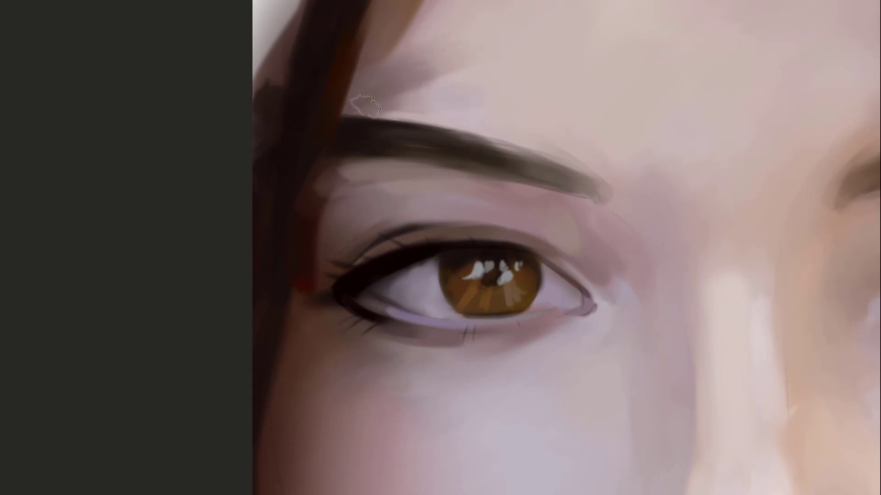
left_click(482, 98)
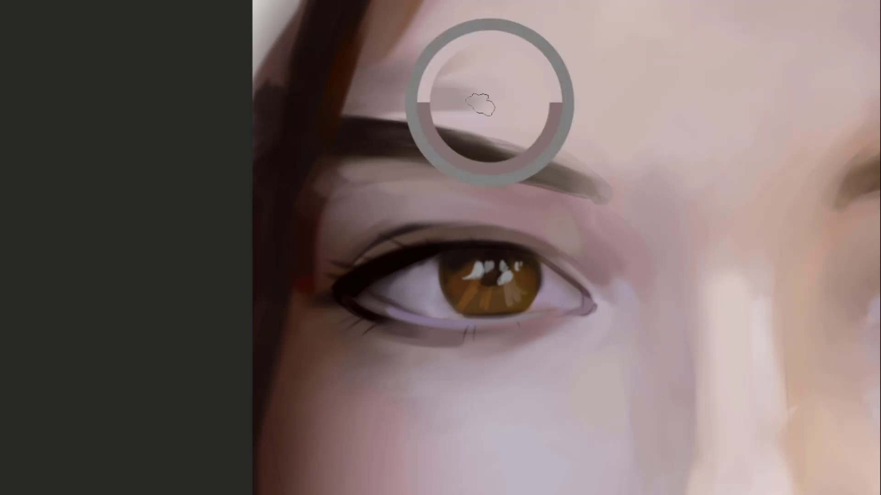
left_click(360, 94)
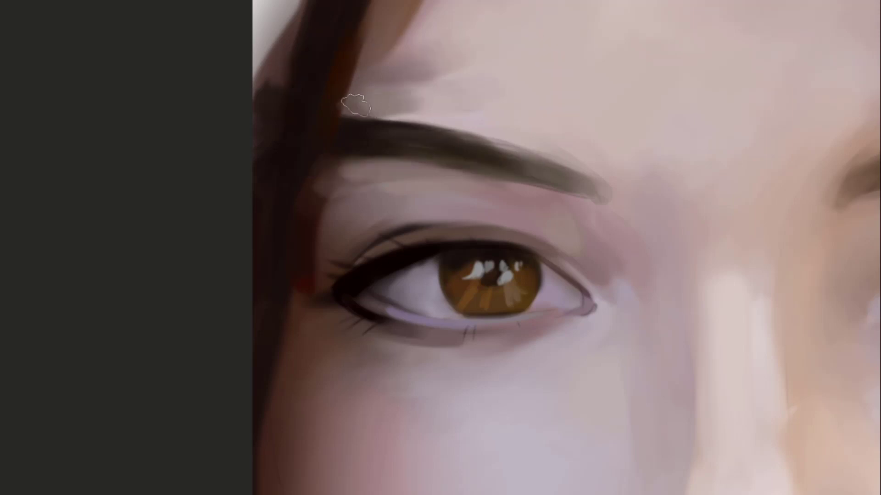
mouse_move(343, 100)
left_mouse_down()
mouse_move(421, 96)
mouse_move(403, 101)
left_mouse_up()
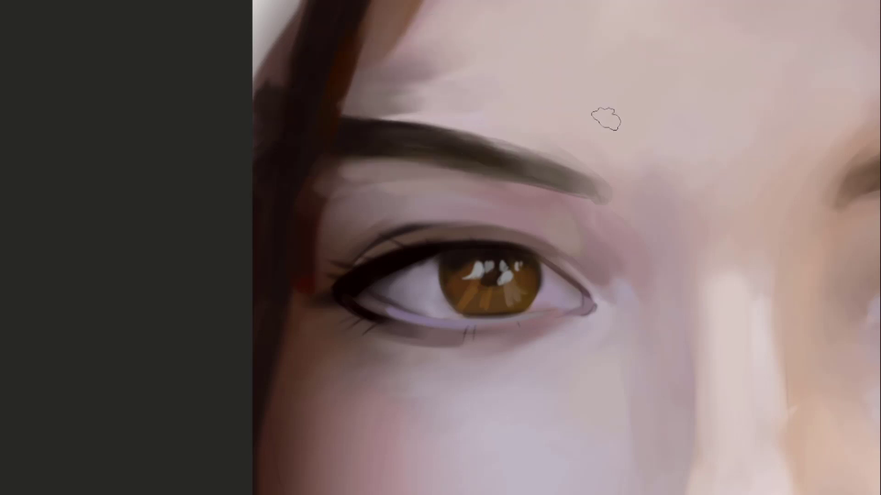
mouse_move(511, 105)
left_mouse_down()
mouse_move(486, 126)
mouse_move(490, 134)
left_mouse_up()
left_click(440, 106, "alt")
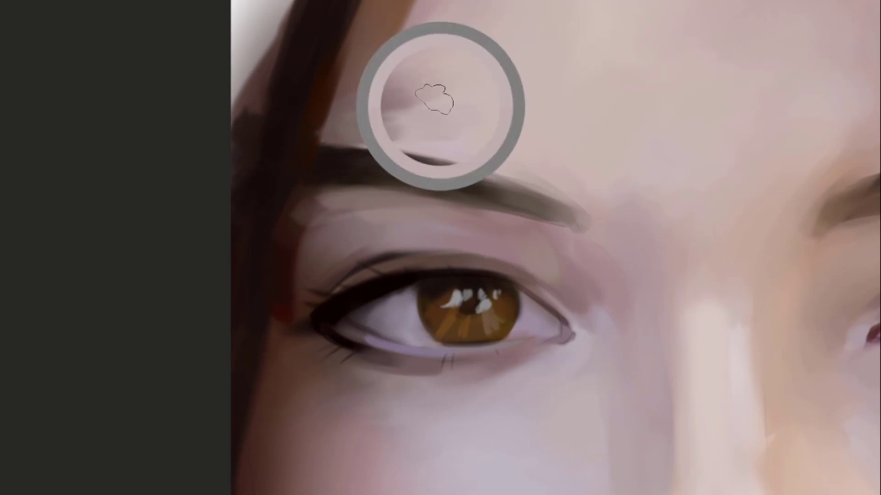
key("ctrl+alt+z")
left_click_drag(377, 110, 339, 95)
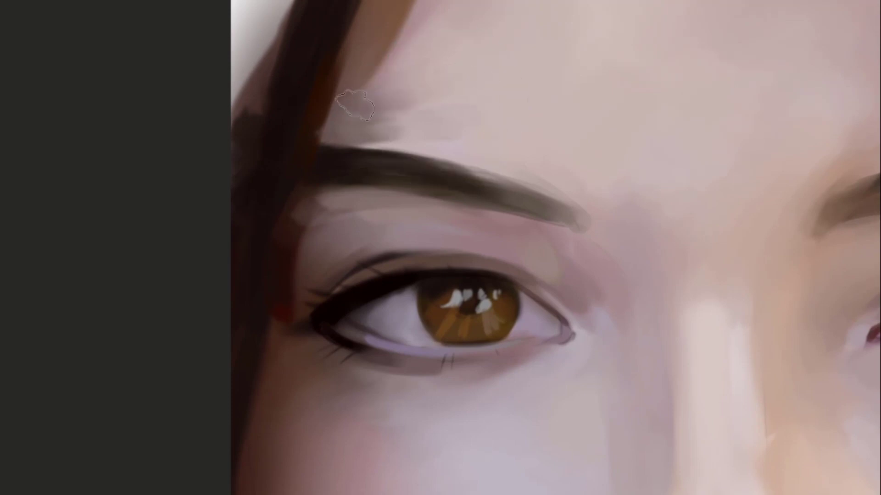
left_click(369, 82, "alt")
left_click_drag(431, 40, 475, 48)
Darken the outer lash line and lid crease of the left eye with a smaller brush, and shade the adjacent skin reddish brown
mouse_move(509, 198)
left_mouse_down()
mouse_move(465, 83)
mouse_move(398, 35)
left_mouse_up()
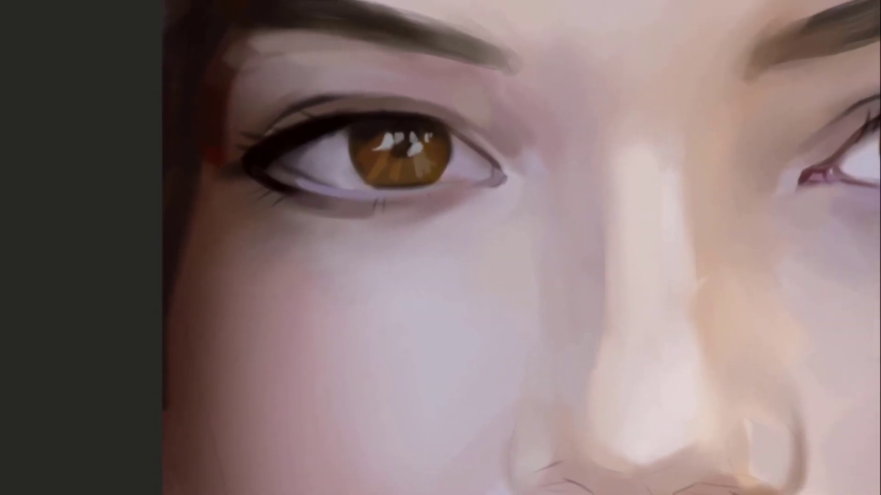
left_click_drag(594, 207, 547, 200)
left_click_drag(595, 249, 509, 273)
left_click_drag(504, 229, 546, 240)
left_click_drag(415, 155, 454, 190)
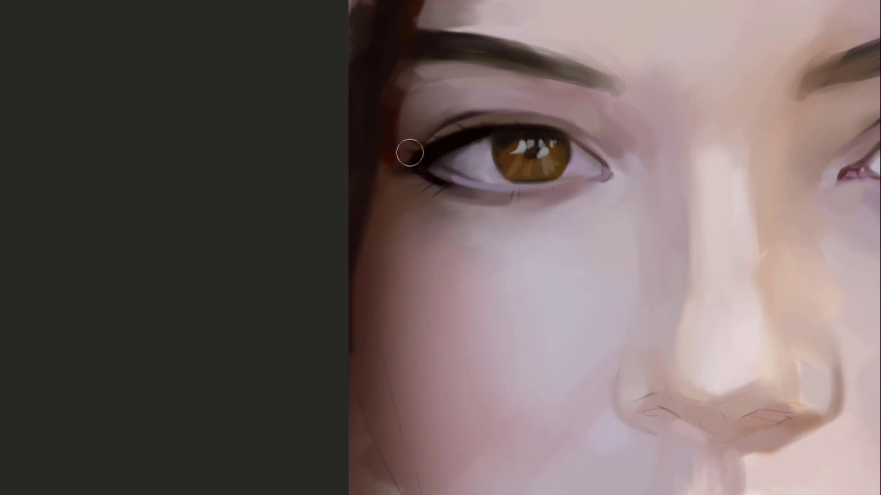
left_click_drag(410, 153, 448, 143)
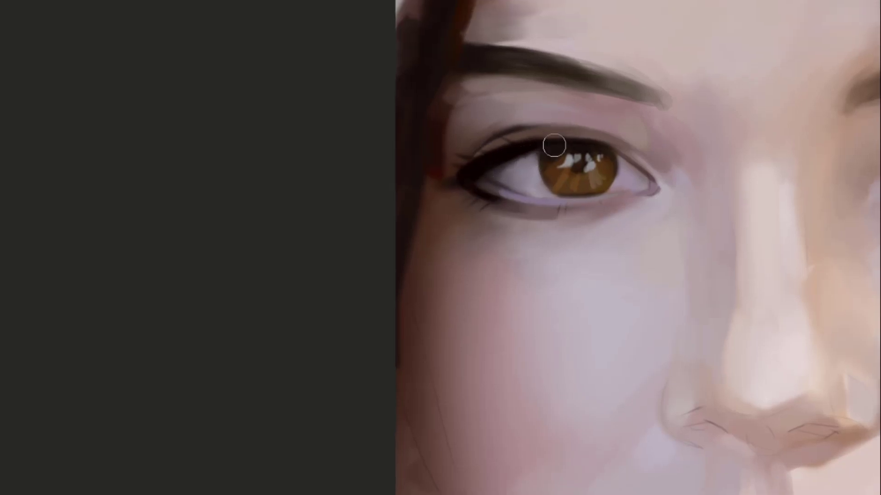
left_click_drag(522, 155, 523, 173)
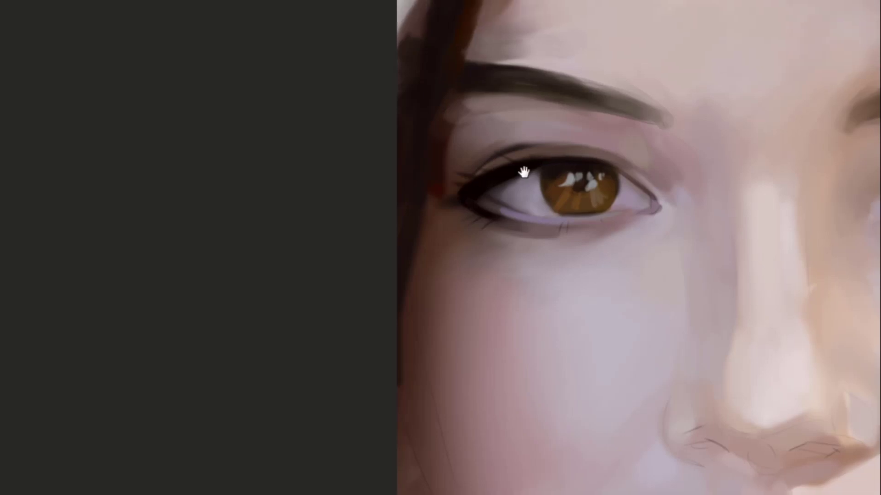
left_click(509, 165, "alt")
key("bracketleft")
key("bracketleft")
left_click(490, 165, "alt")
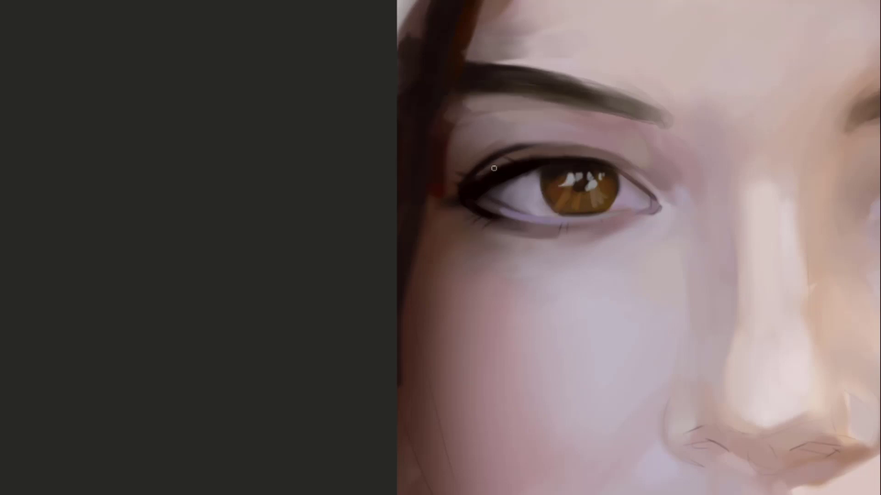
left_click(468, 187, "alt")
left_click(441, 145, "alt")
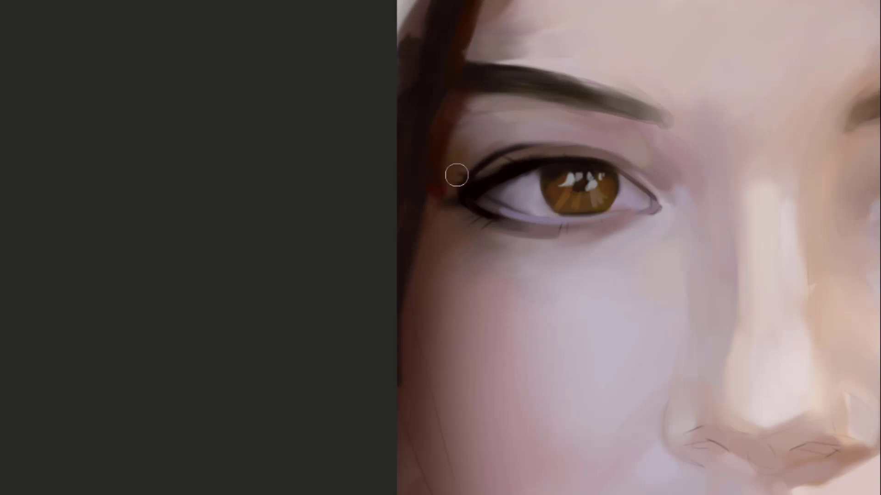
Paint sampled dark red along the face's outer edge just below the outer corner of the left eye
left_click(477, 125, "alt")
mouse_move(467, 215)
left_mouse_down()
mouse_move(462, 122)
mouse_move(422, 135)
left_mouse_up()
left_click(382, 120, "alt")
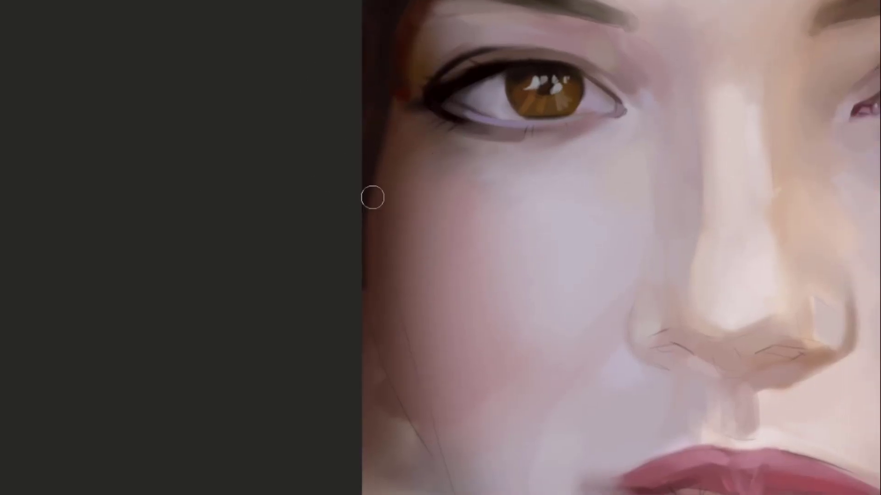
mouse_move(373, 197)
left_mouse_down()
mouse_move(395, 117)
mouse_move(378, 194)
left_mouse_up()
key("ctrl+z")
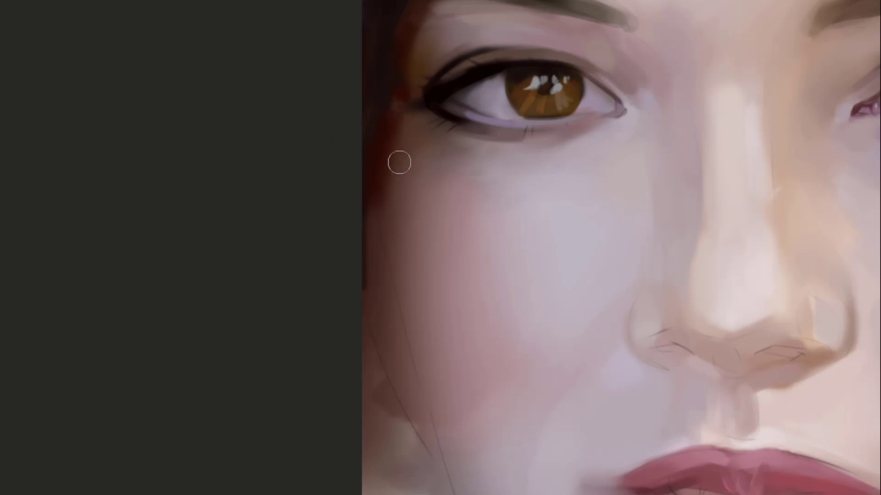
Extend the dark red shading softly down the outer edge of the left cheek with a larger brush
key("bracketright")
key("bracketright")
key("bracketright")
key("bracketright")
key("bracketright")
key("bracketright")
key("bracketright")
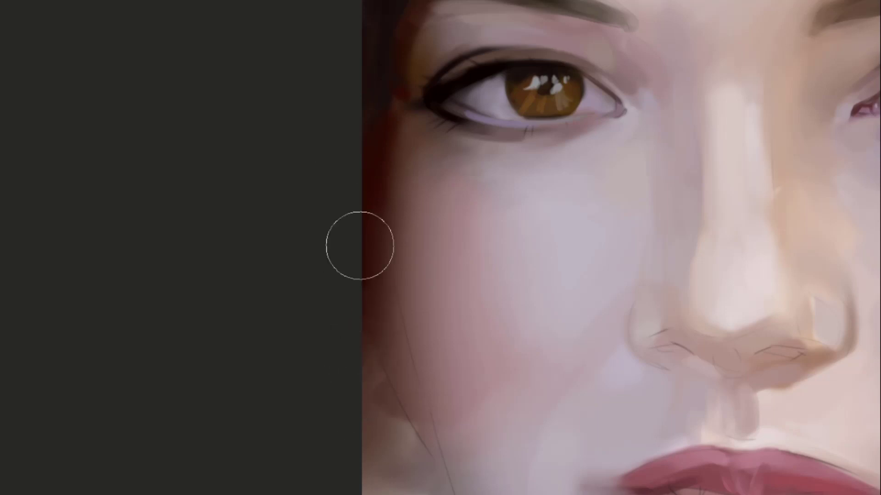
left_click_drag(332, 290, 364, 157)
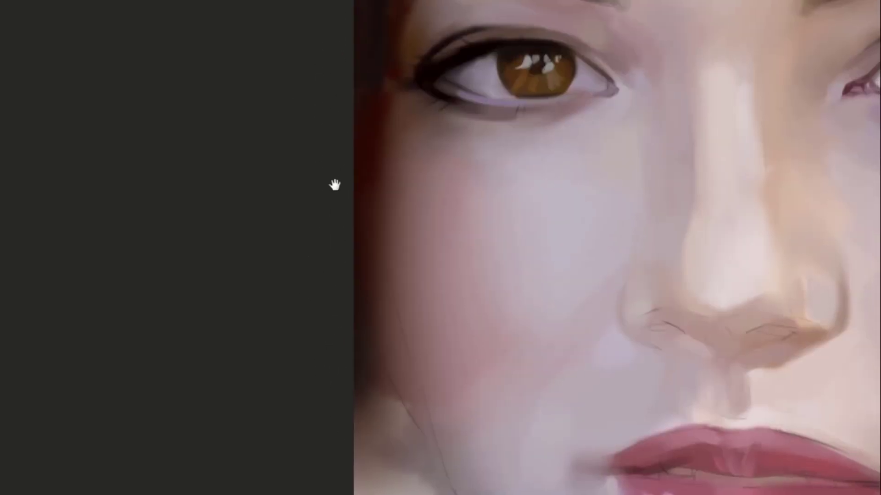
Blend the hair edge into the temple above the left eyebrow's outer end in dark reddish brown with a smaller brush
left_click_drag(371, 64, 334, 183)
left_click_drag(360, 349, 340, 232)
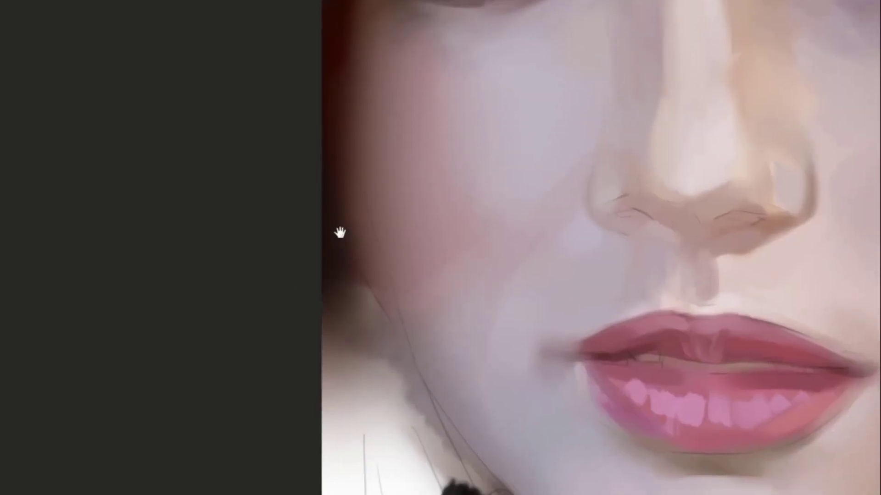
left_click_drag(406, 53, 375, 194)
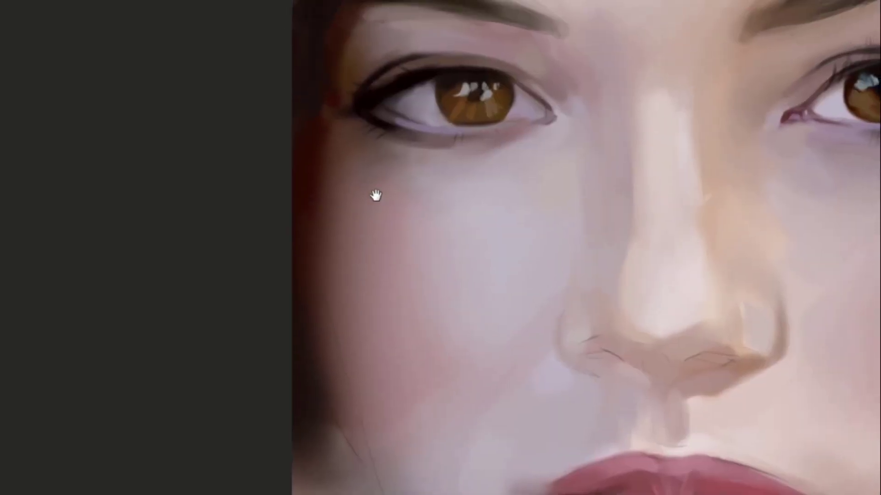
left_click_drag(518, 117, 484, 152)
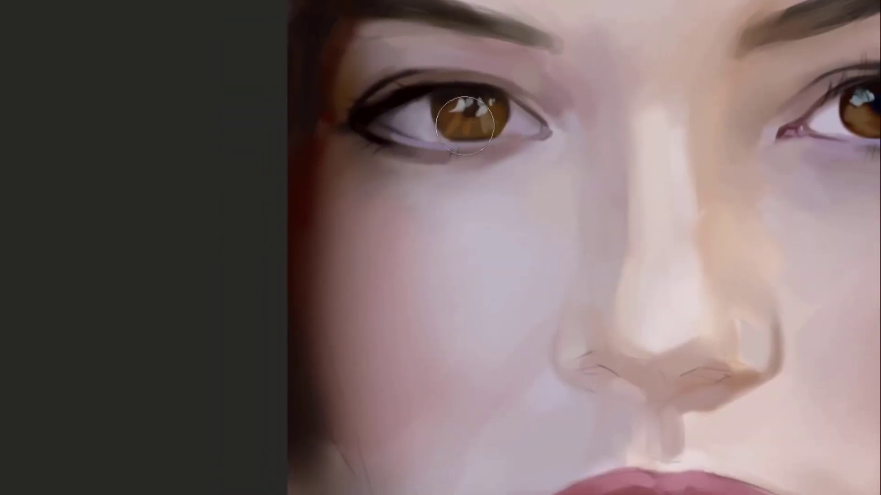
key("bracketleft")
key("bracketleft")
key("bracketleft")
key("bracketleft")
key("bracketleft")
left_click_drag(449, 108, 439, 170)
left_click_drag(381, 84, 366, 142)
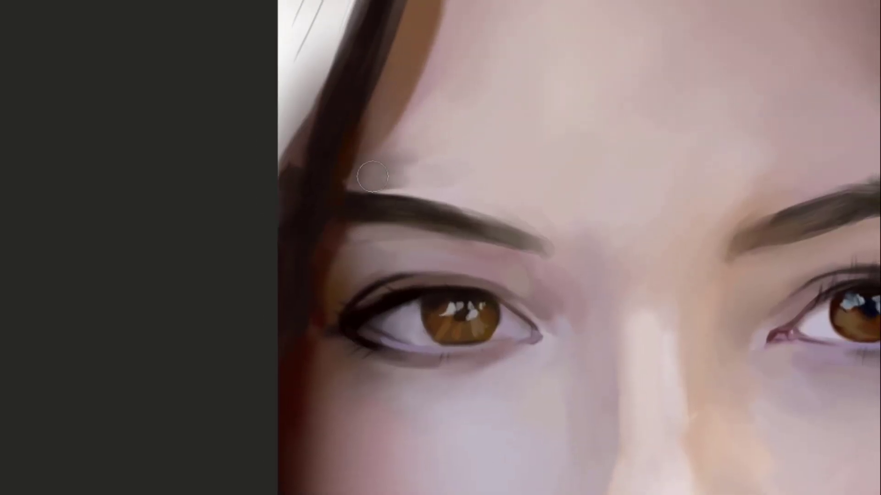
left_click_drag(379, 114, 356, 202)
mouse_move(364, 159)
left_mouse_down()
mouse_move(348, 202)
mouse_move(384, 161)
left_mouse_up()
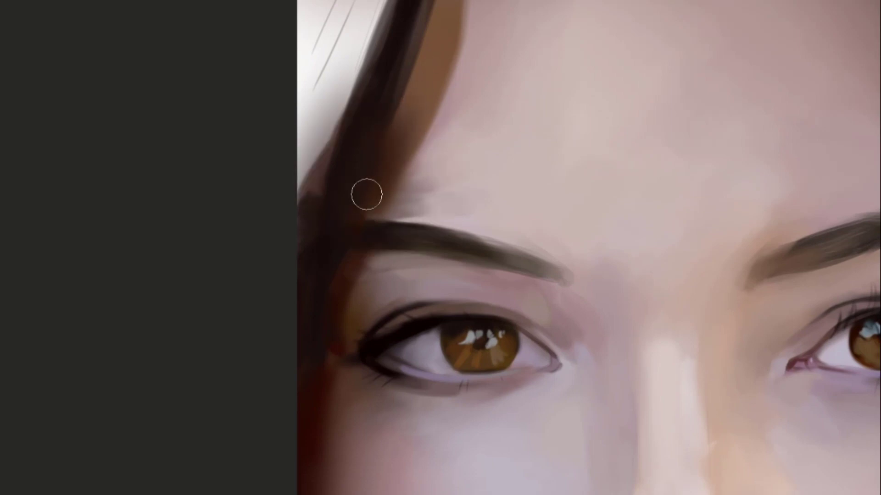
mouse_move(417, 78)
left_mouse_down()
mouse_move(399, 114)
mouse_move(415, 84)
left_mouse_up()
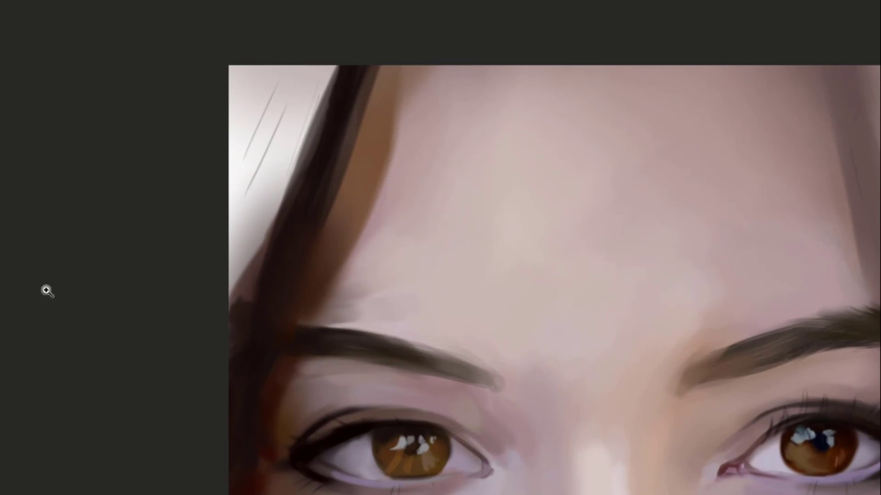
Smooth the warm peach shading along the right side of the nose bridge with sampled skin tones
left_click_drag(456, 144, 427, 159)
left_click_drag(413, 211, 456, 48)
left_click_drag(477, 83, 434, 136)
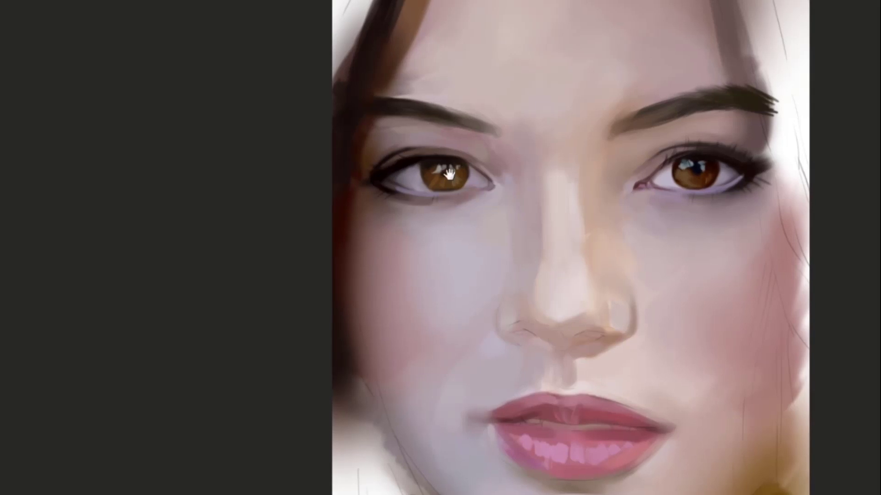
left_click_drag(448, 173, 423, 108)
mouse_move(527, 232)
left_mouse_down()
mouse_move(535, 209)
mouse_move(535, 225)
left_mouse_up()
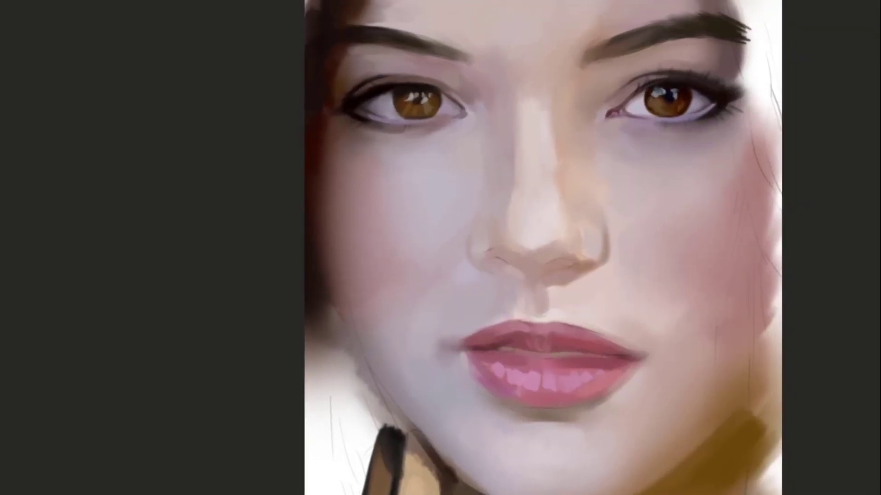
left_click_drag(584, 246, 563, 224)
left_click_drag(494, 106, 469, 226)
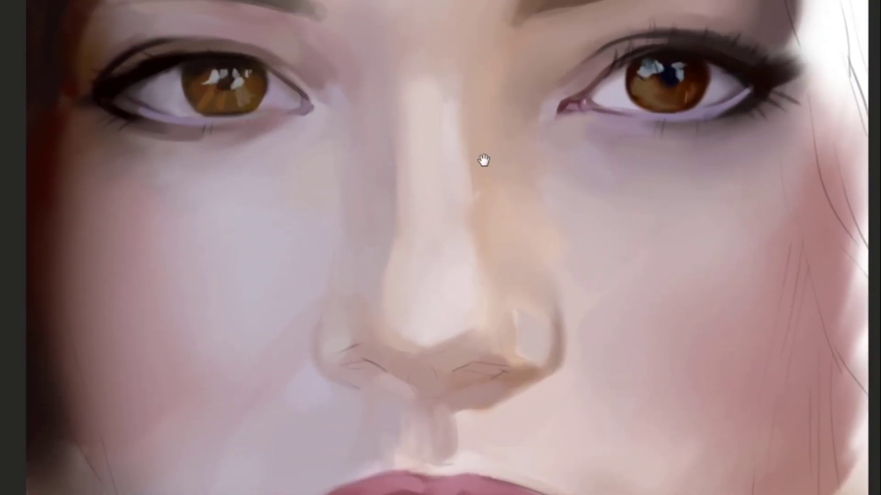
left_click_drag(483, 160, 467, 194)
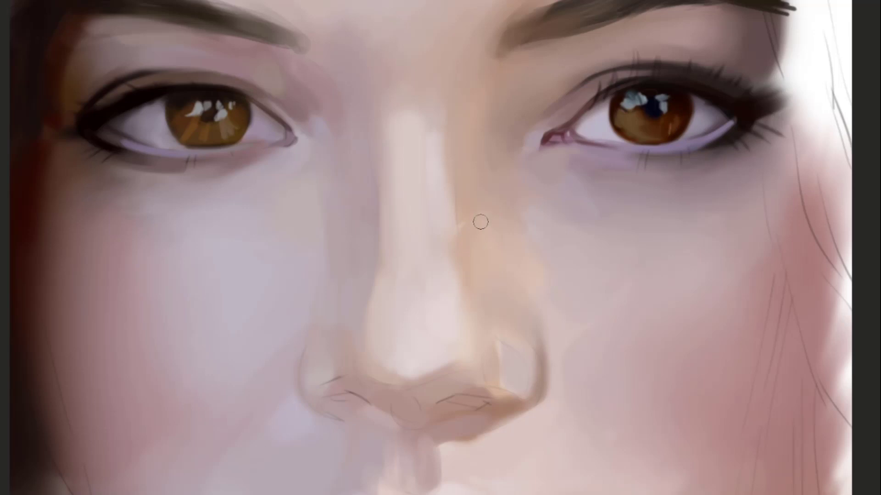
mouse_move(479, 197)
left_mouse_down()
mouse_move(474, 224)
mouse_move(471, 204)
left_mouse_up()
left_click_drag(456, 255, 451, 282)
left_click(450, 218, "alt")
left_click_drag(458, 143, 449, 175)
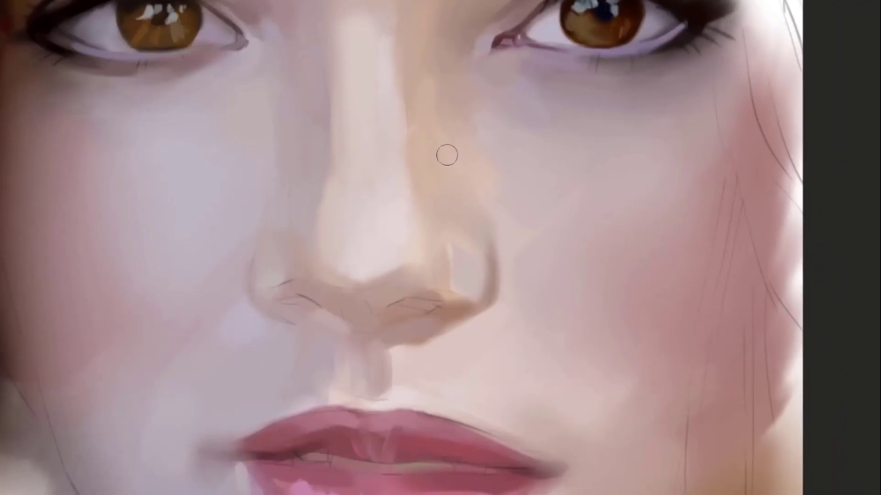
Blend the peach side plane of the nose into the inner right cheek with a larger brush
left_click(440, 106)
key("bracketright")
key("bracketright")
key("bracketright")
left_click_drag(503, 155, 490, 207)
left_click_drag(449, 175, 462, 213)
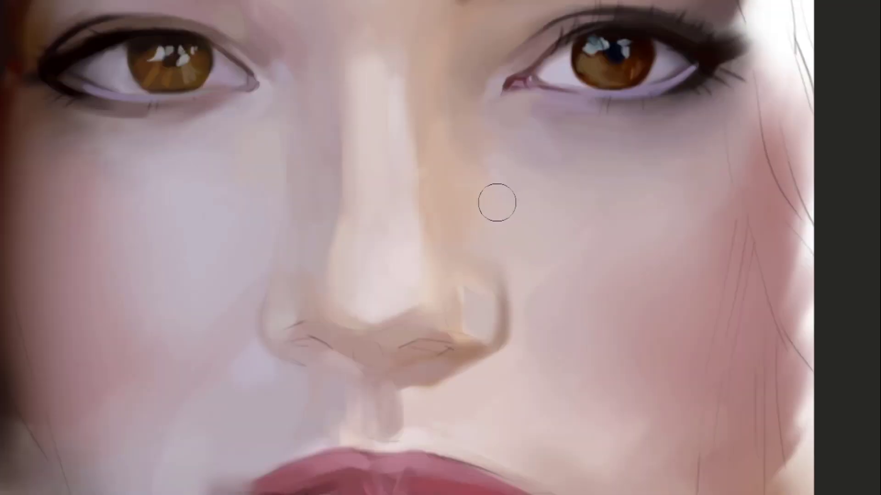
Examine the nose, lips and cheeks up close and within the whole face to judge the shading
left_click_drag(390, 260, 517, 156)
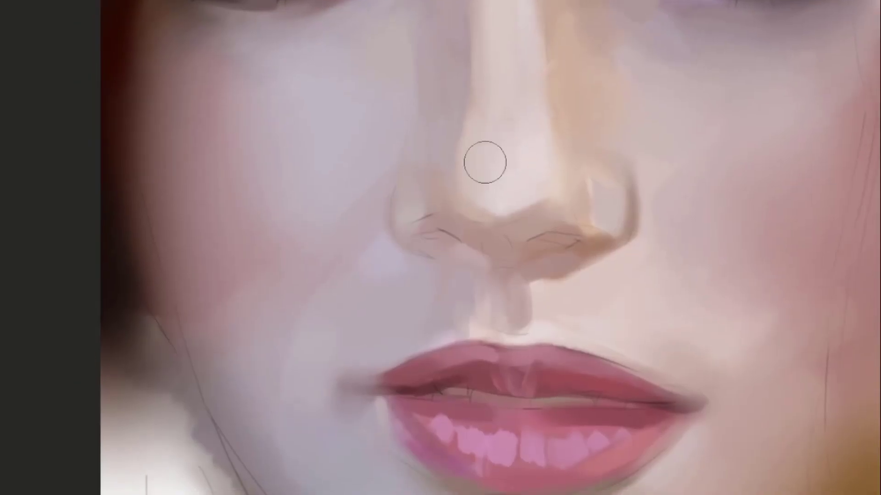
key("bracketleft")
key("bracketleft")
key("bracketleft")
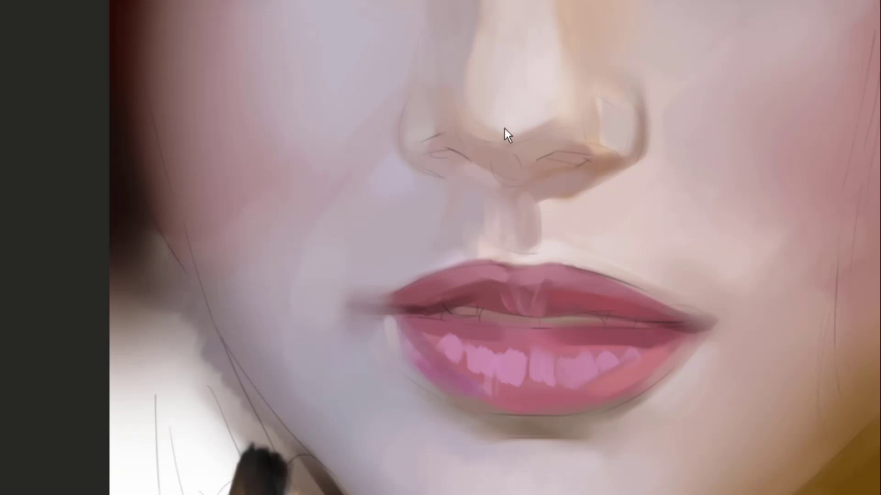
left_click_drag(572, 202, 544, 211)
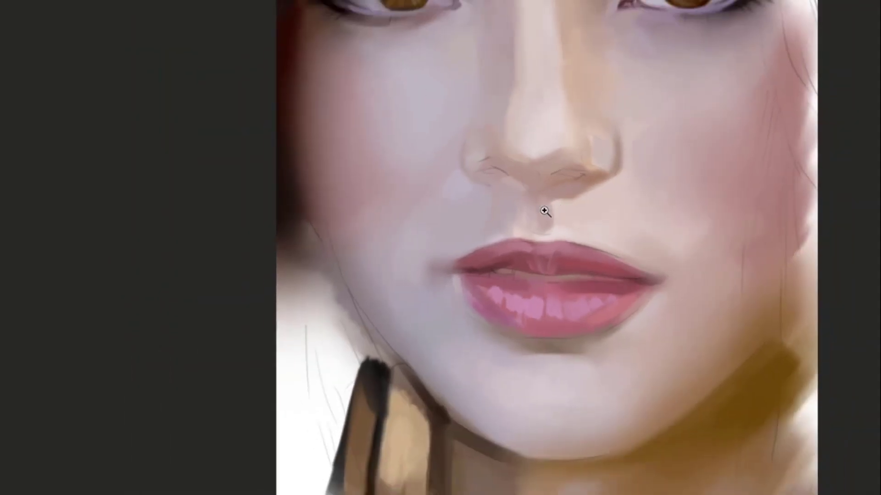
left_click_drag(564, 82, 532, 57)
left_click_drag(333, 230, 373, 238)
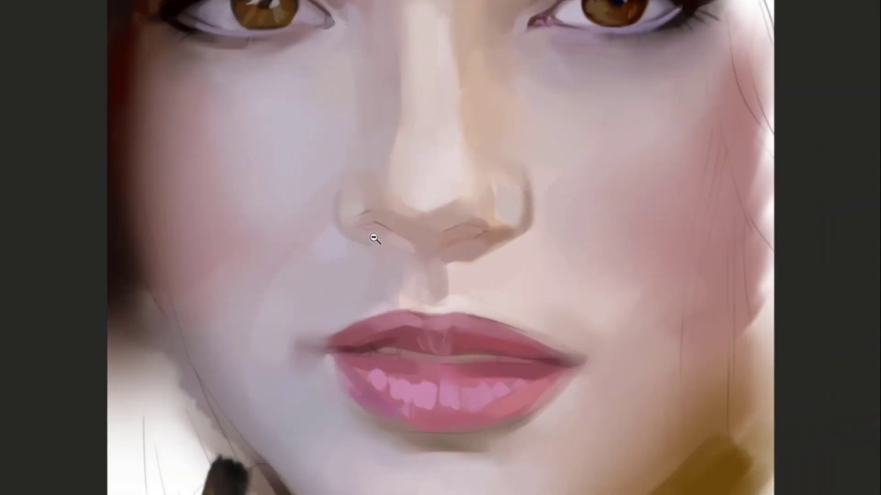
left_click_drag(419, 200, 508, 255)
left_click_drag(531, 305, 523, 301)
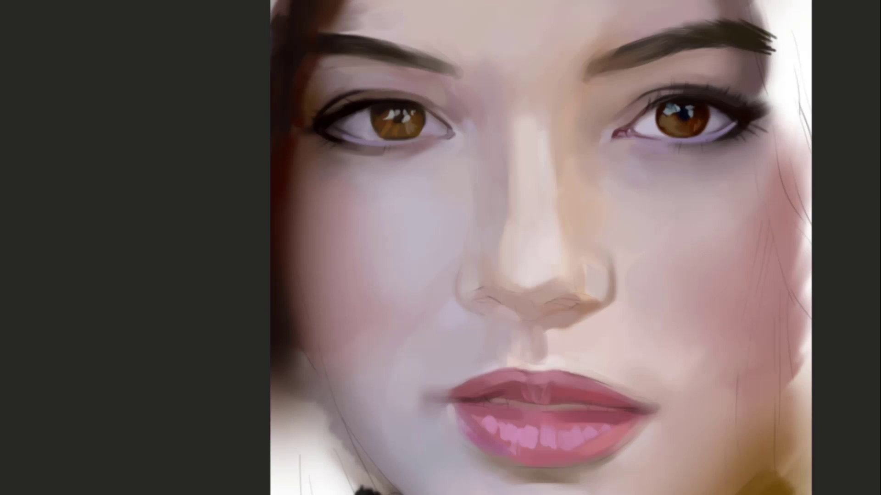
left_click_drag(590, 295, 482, 240)
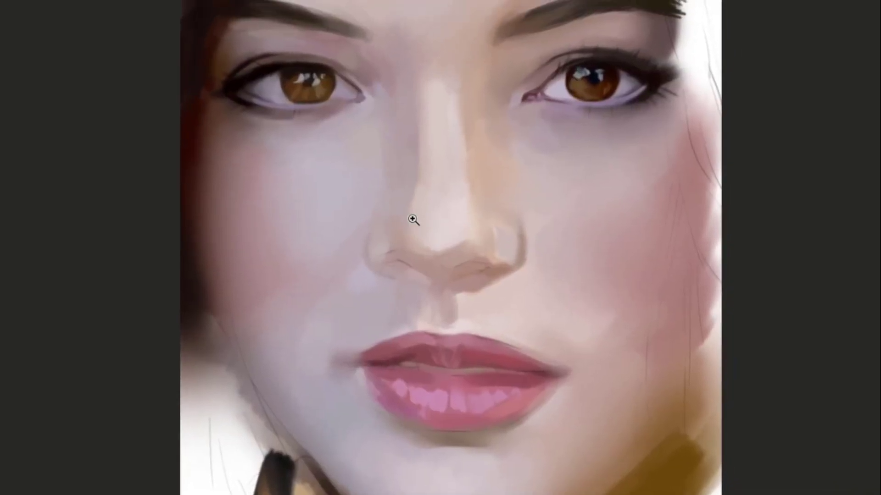
left_click(412, 220)
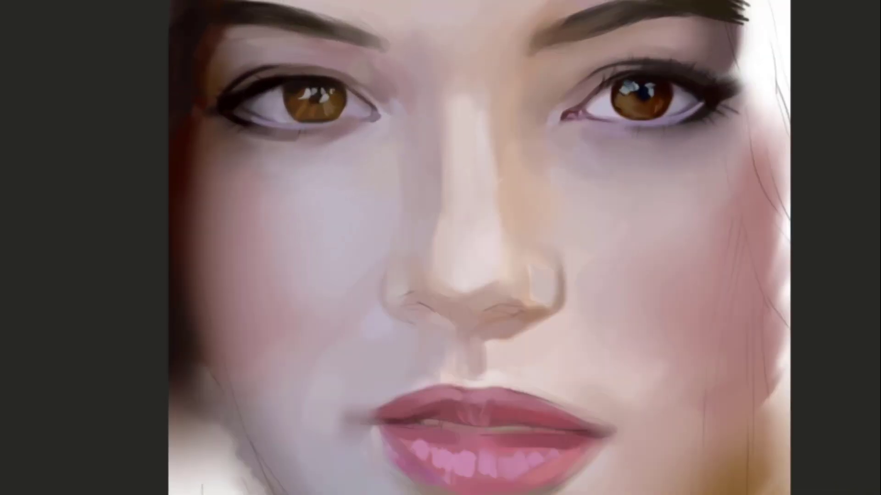
left_click_drag(402, 143, 519, 169)
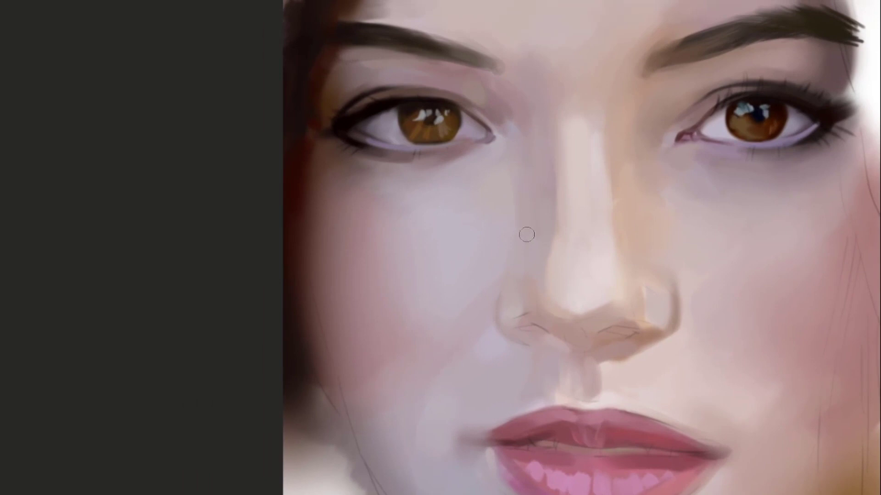
Even out the left side of the nose bridge with a greyish mauve shadow using a slightly larger brush
key("]")
mouse_move(560, 243)
left_mouse_down()
mouse_move(518, 226)
mouse_move(461, 249)
left_mouse_up()
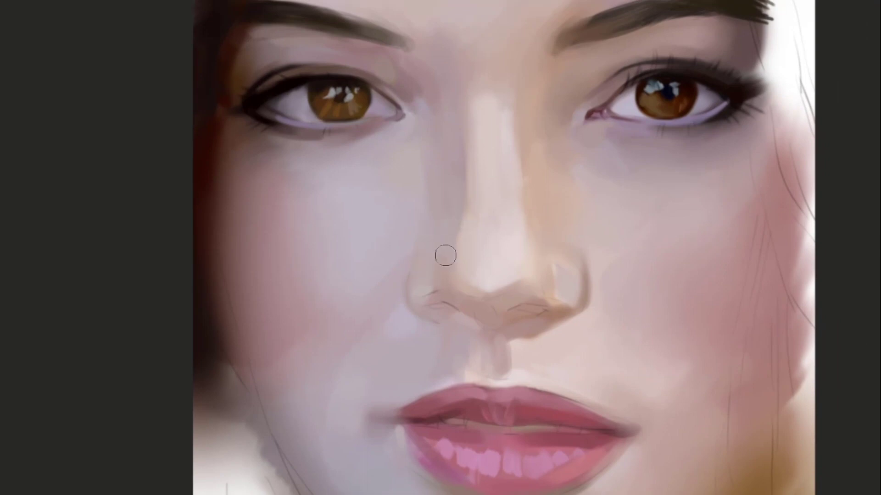
left_click_drag(456, 206, 464, 241)
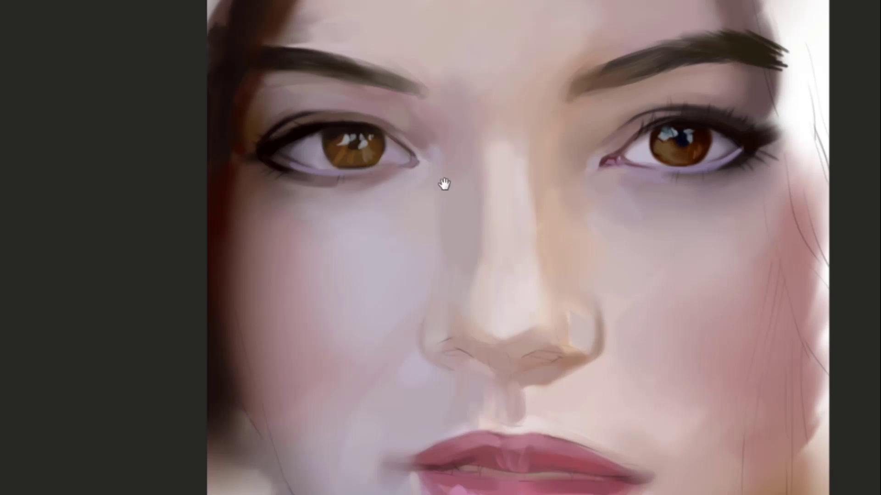
Refine the left edge of the nose bridge highlight with sampled light skin tones and a smaller brush
mouse_move(442, 183)
left_mouse_down()
mouse_move(488, 126)
mouse_move(426, 141)
left_mouse_up()
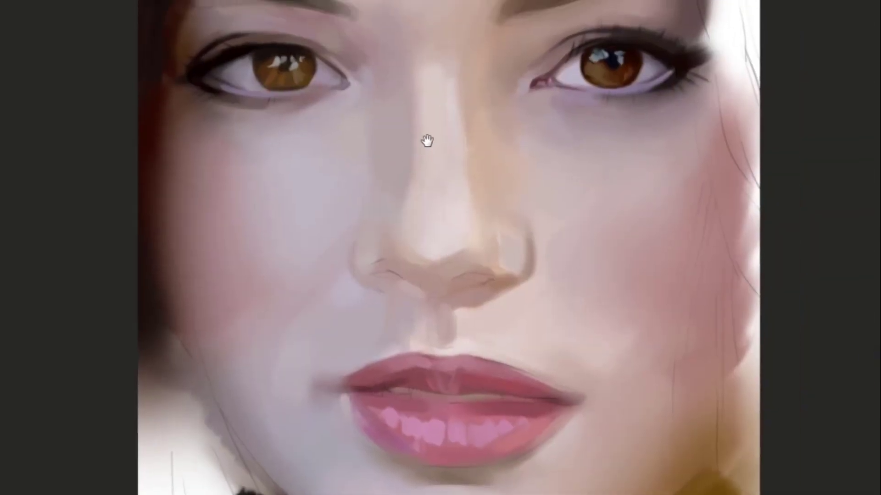
left_click(426, 186, "alt")
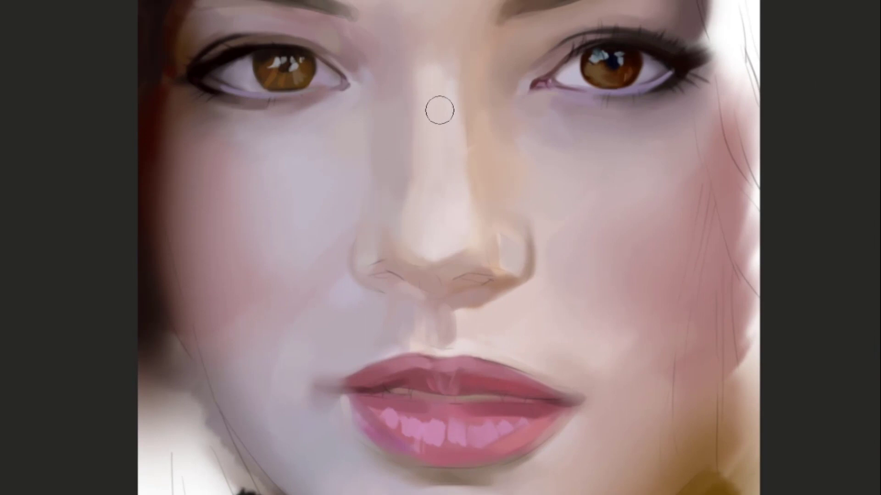
key("[")
key("[")
left_click_drag(492, 122, 424, 170)
left_click(412, 155, "alt")
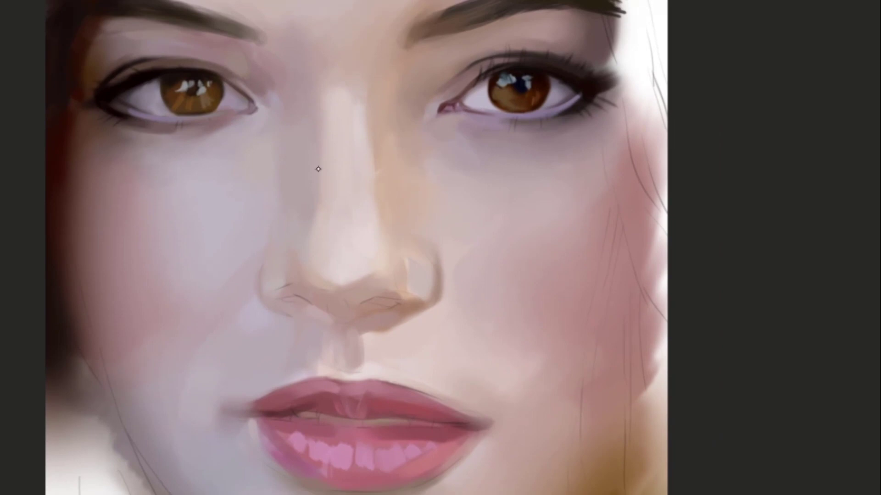
Try to paint the shadow of the right nostril under the nose tip, undoing the strokes
left_click_drag(464, 269, 584, 137)
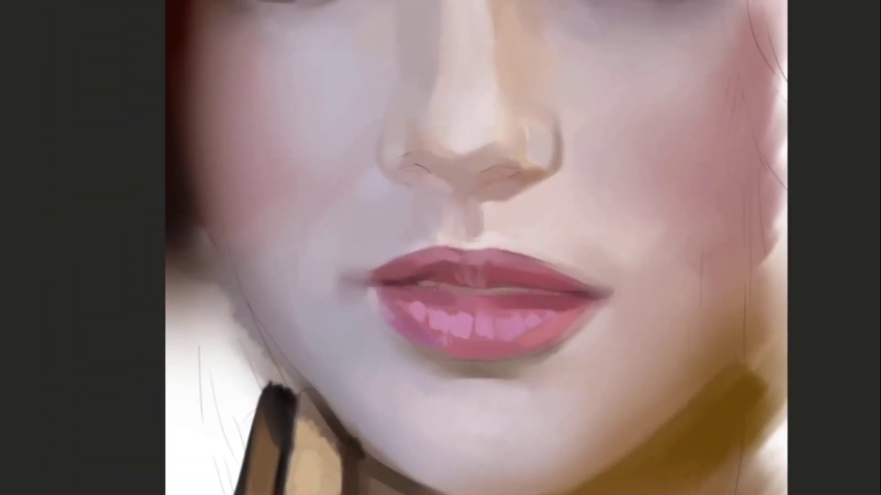
left_click_drag(464, 193, 507, 214)
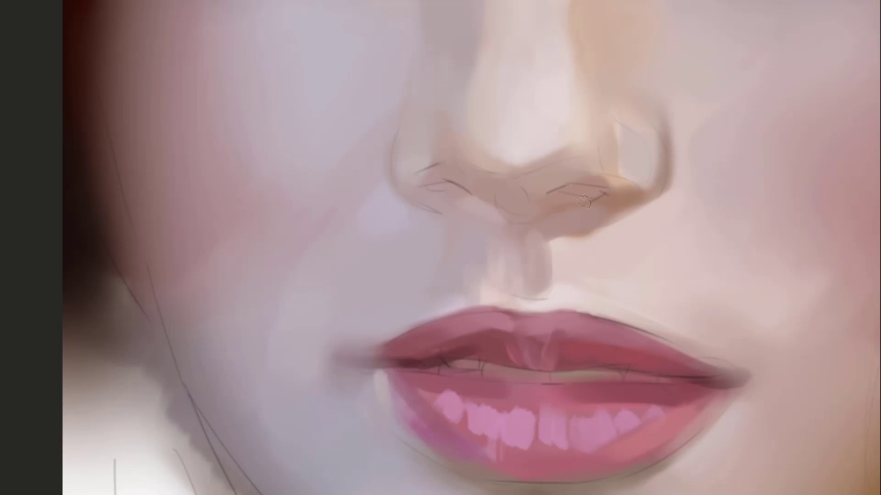
key("alt")
left_click_drag(346, 160, 326, 154)
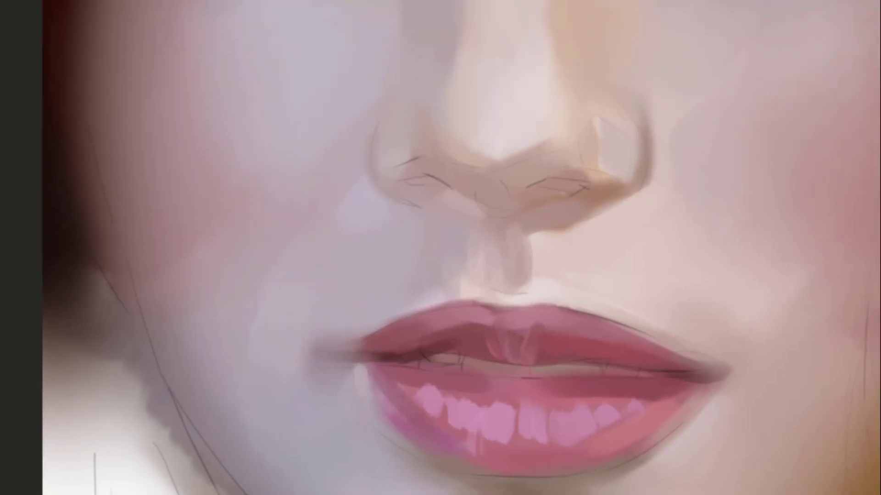
left_click_drag(562, 204, 569, 195)
mouse_move(541, 166)
left_mouse_down()
mouse_move(571, 163)
mouse_move(530, 170)
mouse_move(507, 181)
mouse_move(512, 195)
mouse_move(487, 197)
left_mouse_up()
key("ctrl+z")
left_click(210, 144, "alt")
key("ctrl+z")
key("ctrl+z")
key("ctrl+z")
Paint the right and left nostril openings in reddish brown over the sketched nostril lines
left_click_drag(504, 196, 569, 185)
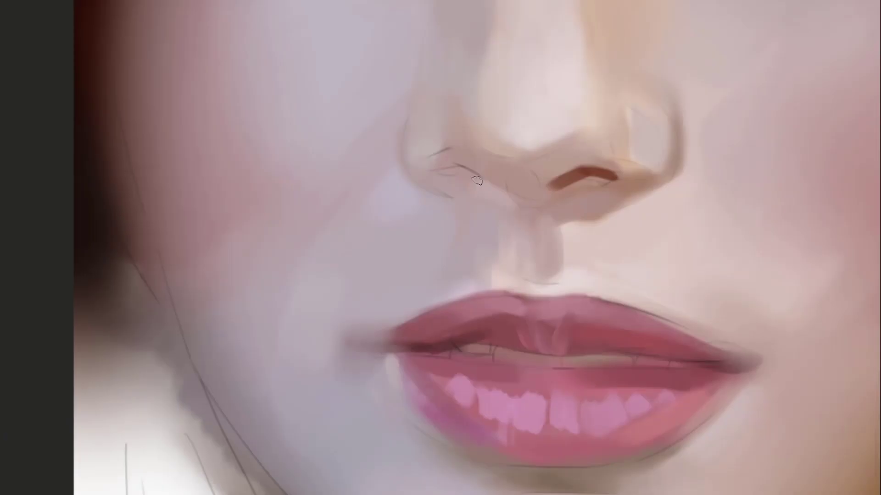
mouse_move(451, 161)
left_mouse_down()
mouse_move(476, 177)
mouse_move(430, 166)
left_mouse_up()
key("ctrl+z")
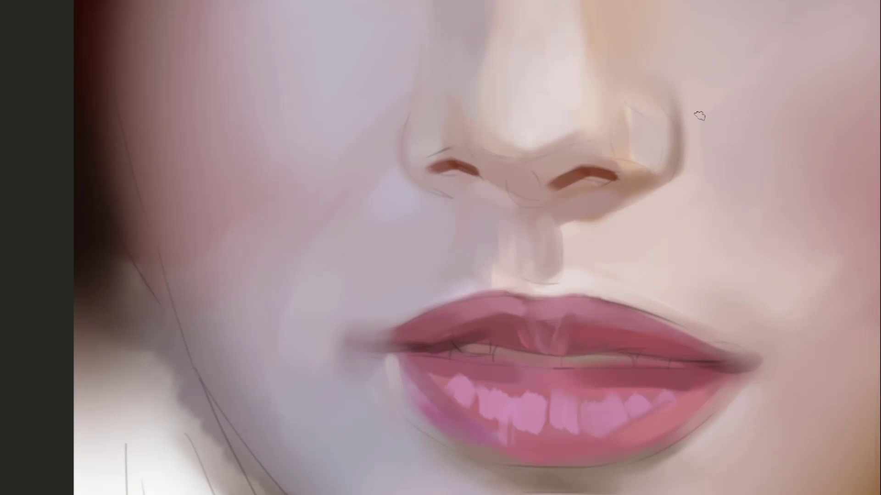
Darken both nostril openings with deep brown and soften the outer end of the left nostril into the surrounding skin
left_click_drag(595, 170, 573, 161)
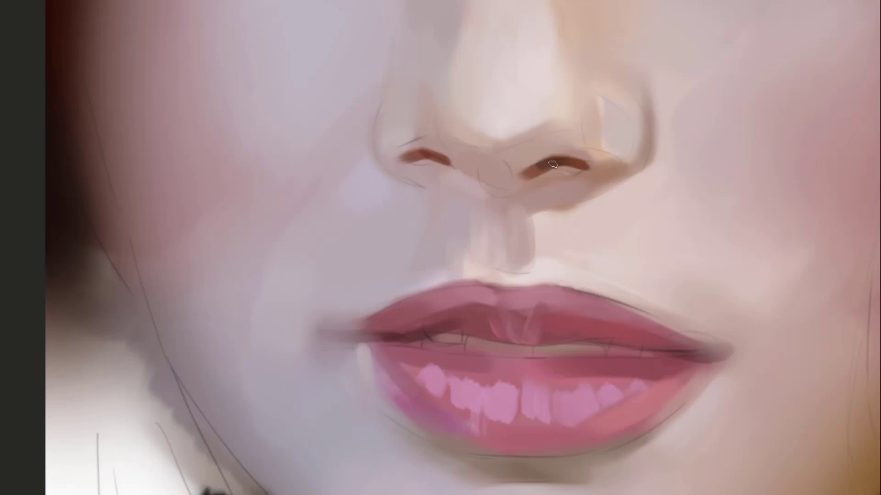
mouse_move(432, 157)
left_mouse_down()
mouse_move(474, 143)
mouse_move(473, 167)
left_mouse_up()
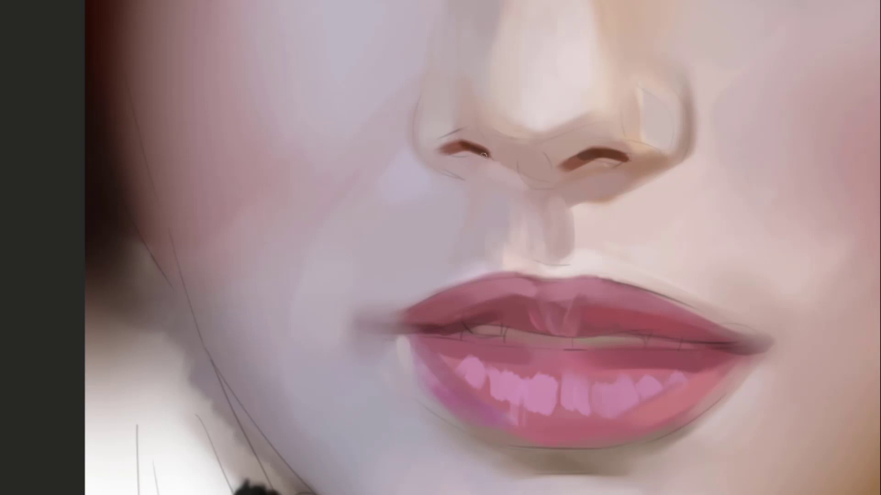
left_click_drag(485, 149, 469, 143)
left_click_drag(449, 154, 438, 168)
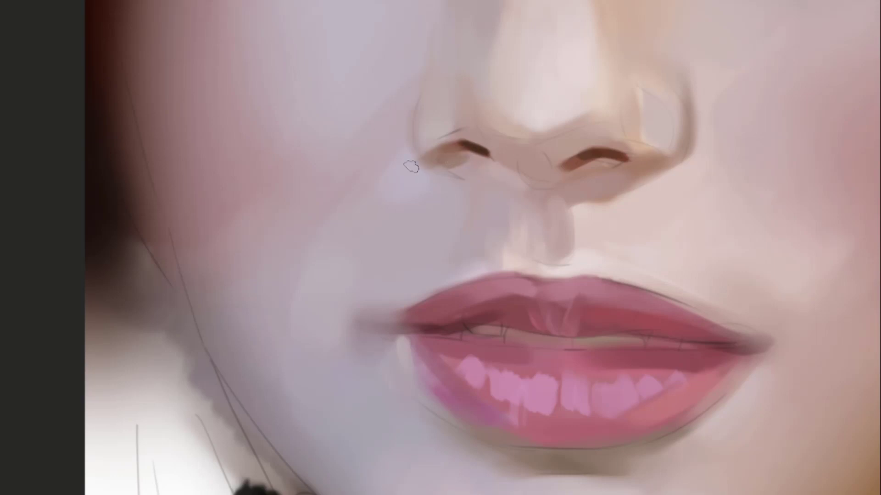
Shade the underside of the left nostril wing with soft brown, covering the sketch line below it
left_click_drag(432, 134, 416, 155)
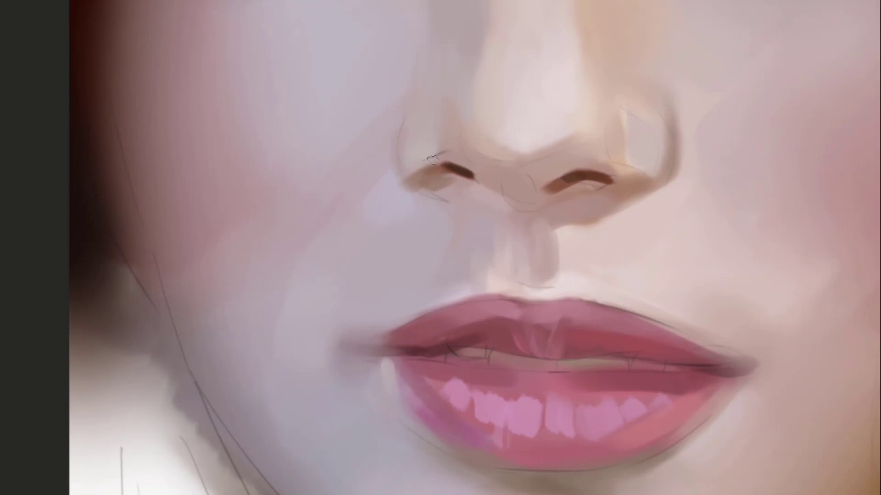
left_click_drag(462, 210, 459, 171)
left_click_drag(411, 148, 471, 187)
key("ctrl+z")
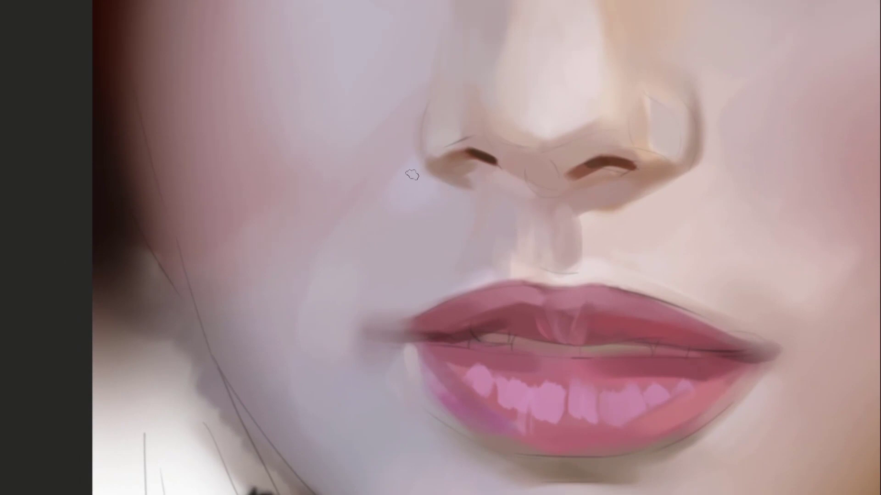
Brighten the left nostril wing and the inner rim beside the left nostril with sampled light skin tones
left_click(434, 144, "alt")
mouse_move(436, 123)
left_mouse_down()
mouse_move(432, 143)
mouse_move(438, 124)
left_mouse_up()
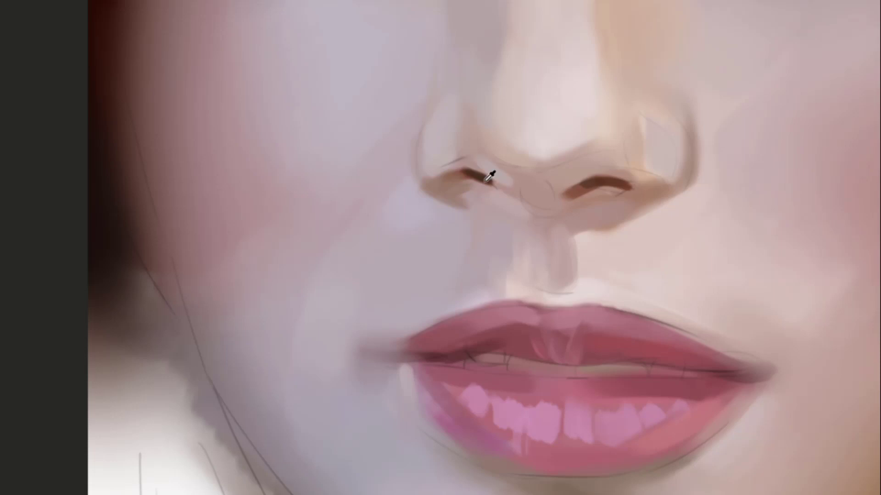
left_click(486, 172, "alt")
left_click_drag(588, 214, 568, 179)
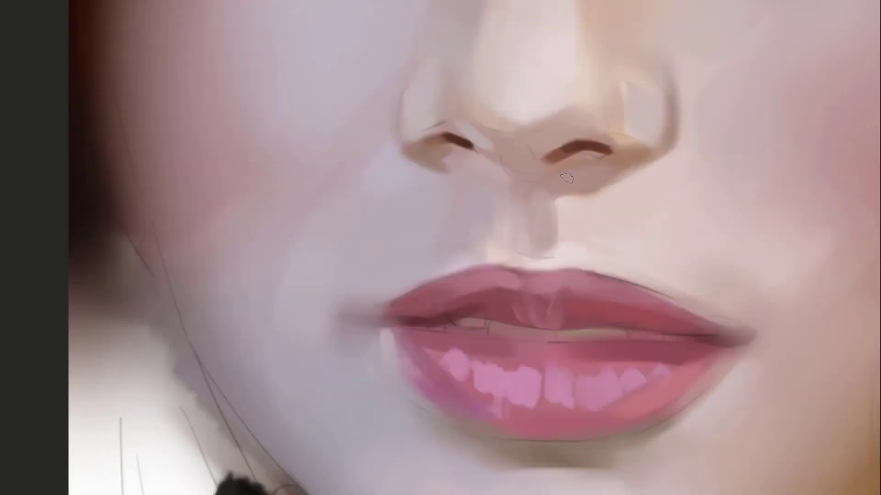
Repaint the inside of the right nostril with a sampled reddish-orange tone beneath its dark upper edge
left_click(585, 167, "alt")
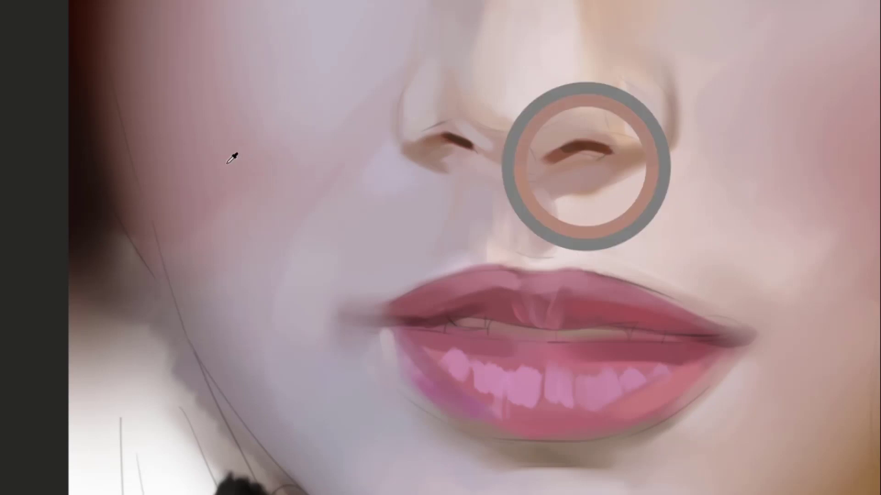
left_click_drag(576, 159, 512, 169)
left_click(554, 157)
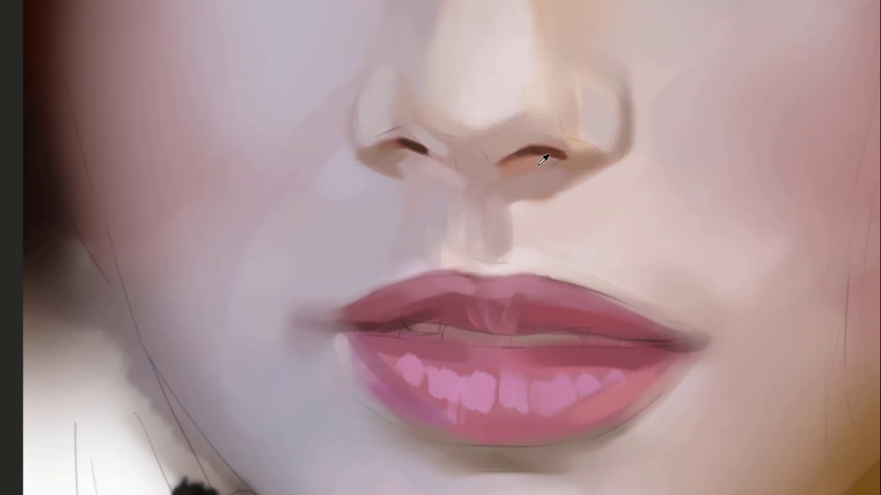
mouse_move(567, 156)
left_mouse_down()
mouse_move(580, 150)
mouse_move(562, 157)
left_mouse_up()
Paint peach tones and a pale yellow highlight on the right nostril wing, blending them with sampled colors
mouse_move(626, 152)
left_mouse_down()
mouse_move(564, 163)
mouse_move(540, 142)
left_mouse_up()
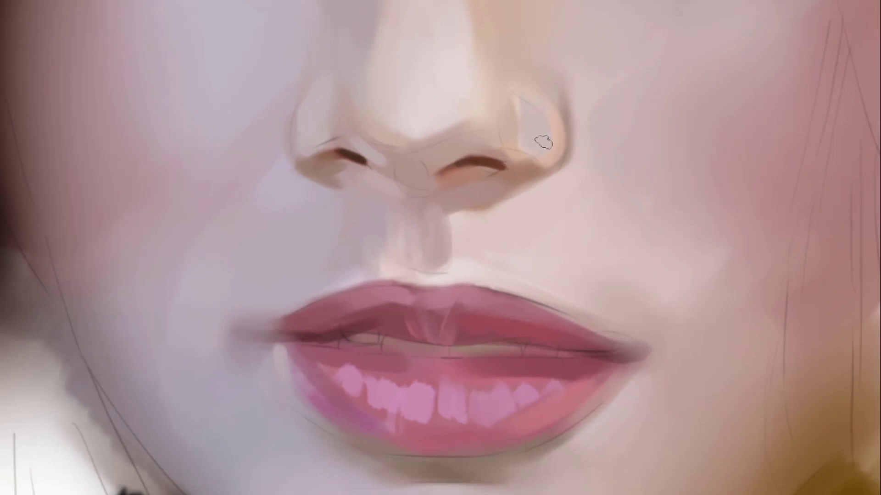
mouse_move(542, 156)
left_mouse_down()
mouse_move(527, 110)
mouse_move(529, 147)
left_mouse_up()
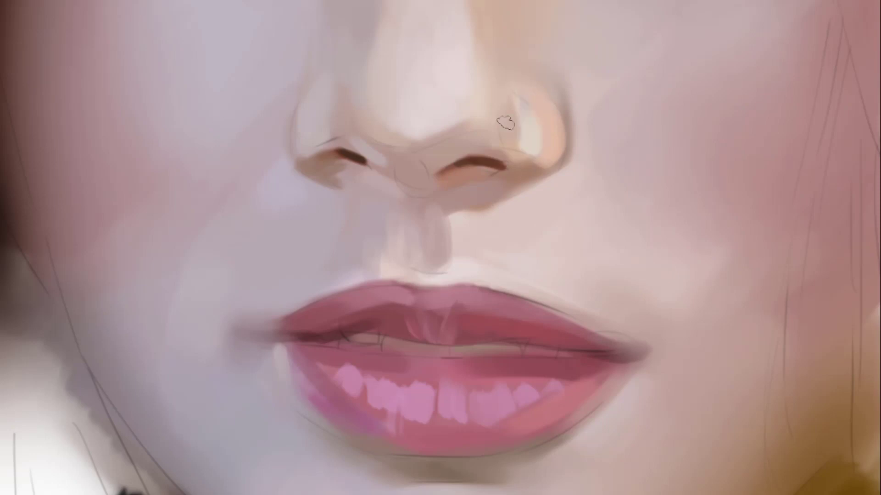
mouse_move(517, 105)
left_mouse_down()
mouse_move(515, 140)
mouse_move(521, 135)
left_mouse_up()
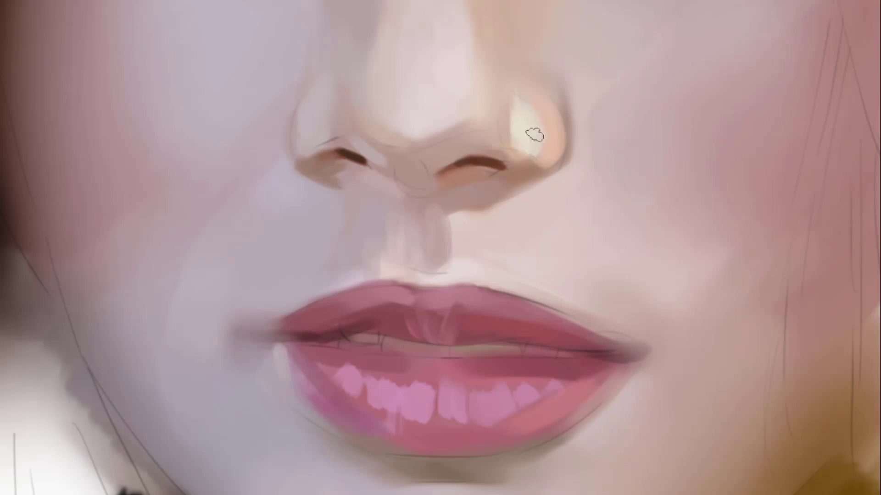
left_click(549, 132, "alt")
left_click(552, 118, "alt")
left_click_drag(548, 101, 518, 114)
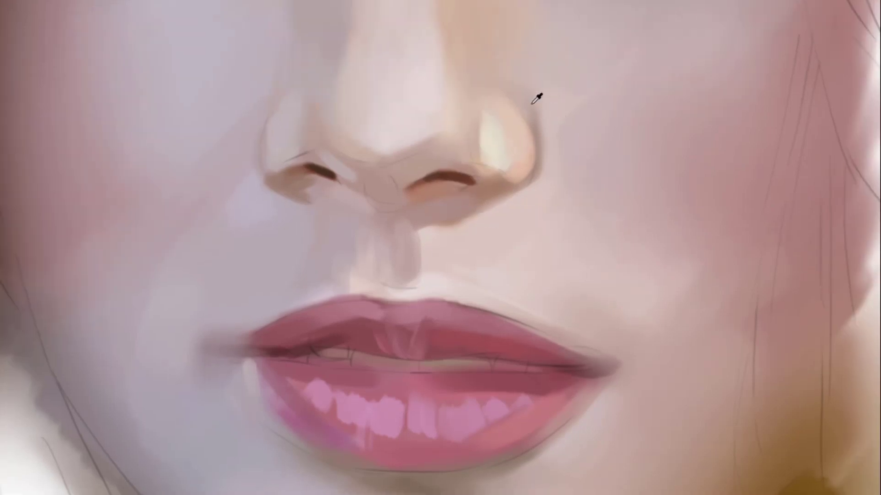
left_click(548, 126, "alt")
left_click(546, 146)
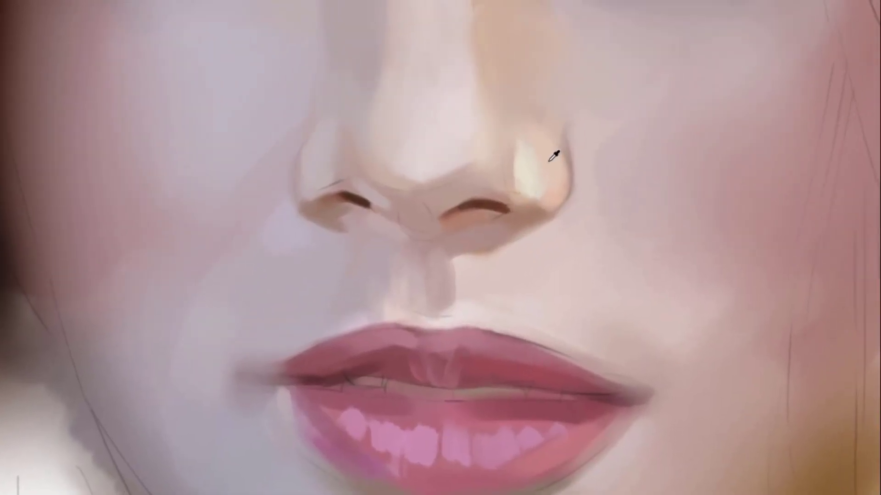
Extend the warm light upward along the right nostril wing and soften the edges of its highlight
left_click(548, 161, "alt")
left_click_drag(545, 89, 543, 144)
mouse_move(542, 189)
left_mouse_down()
mouse_move(535, 167)
mouse_move(542, 186)
left_mouse_up()
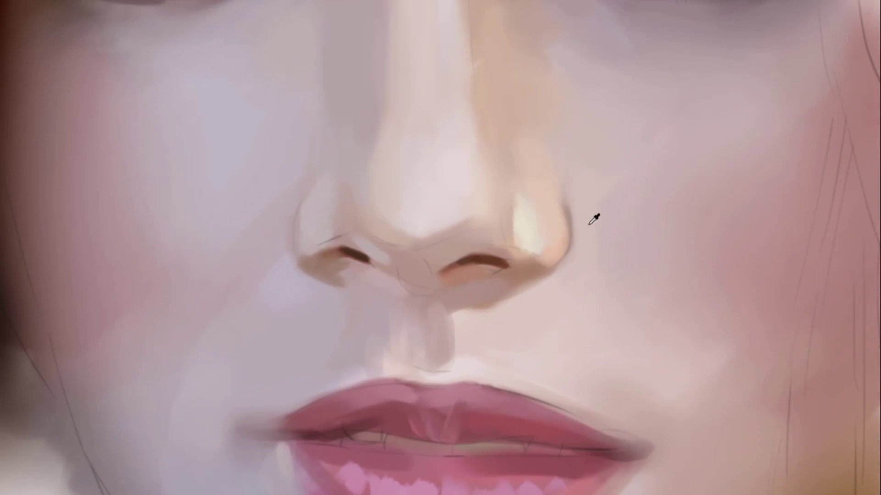
mouse_move(547, 244)
left_mouse_down()
mouse_move(534, 240)
mouse_move(547, 195)
left_mouse_up()
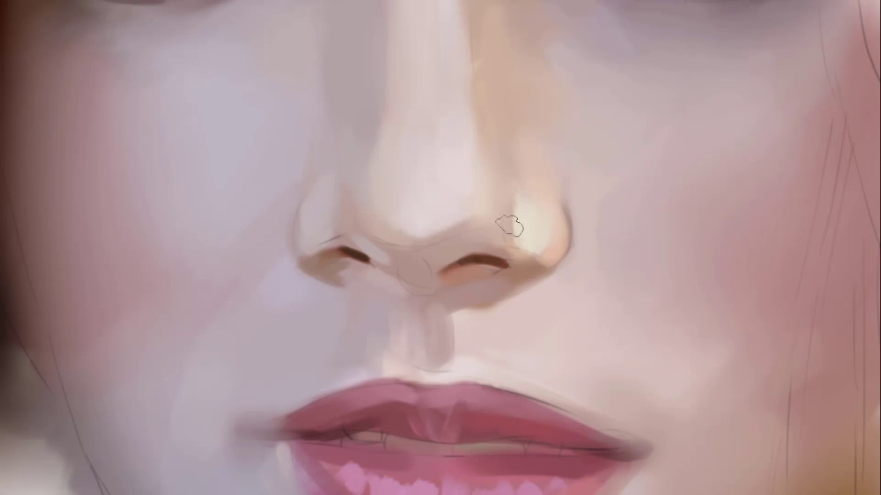
left_click_drag(506, 236, 533, 222)
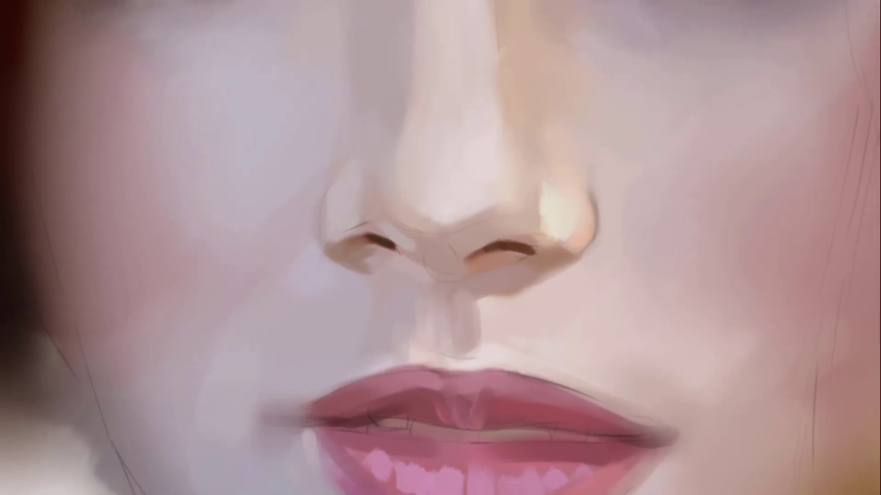
Model the groove between the nose tip and right nostril wing with sampled peach light and a soft shadow
mouse_move(539, 179)
left_mouse_down()
mouse_move(544, 207)
mouse_move(545, 171)
left_mouse_up()
key("ctrl+z")
left_click(548, 209, "alt")
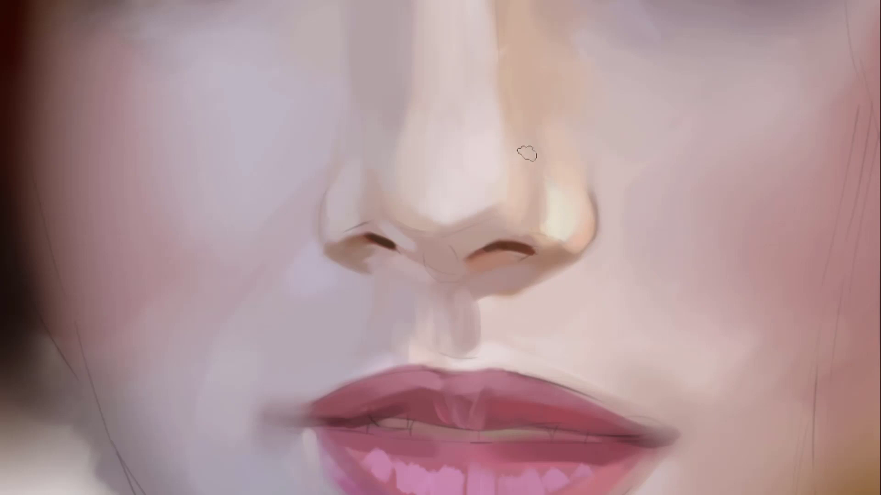
left_click_drag(519, 150, 521, 190)
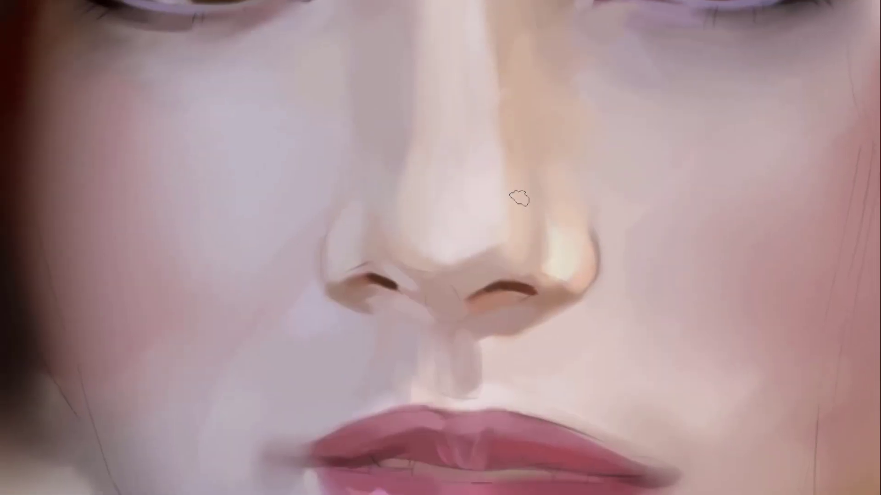
left_click_drag(520, 198, 517, 135)
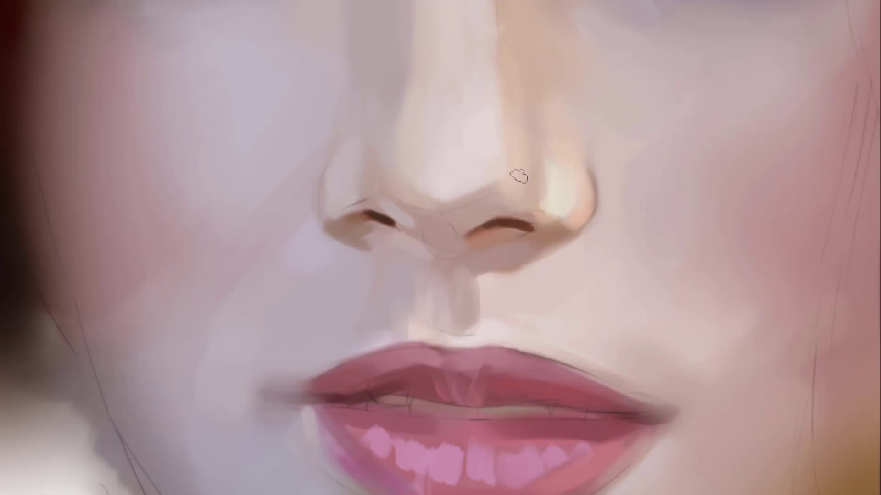
mouse_move(517, 175)
left_mouse_down()
mouse_move(527, 188)
mouse_move(535, 169)
left_mouse_up()
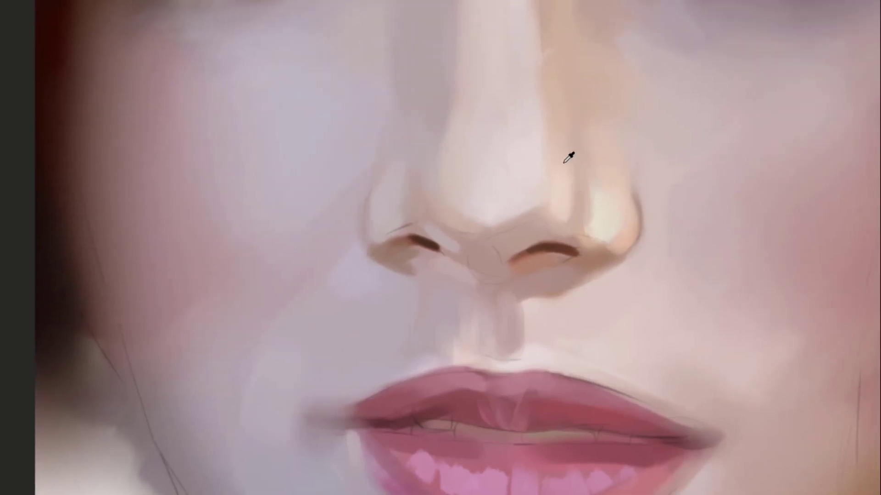
left_click_drag(541, 235, 535, 153)
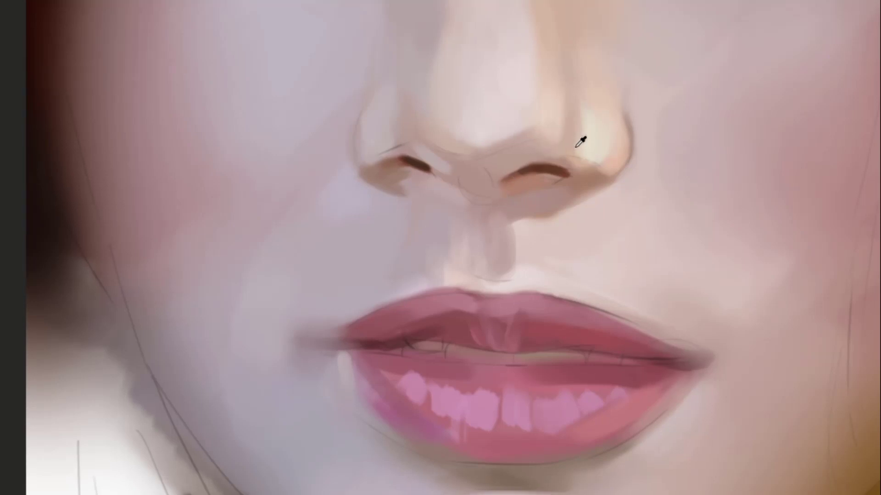
Paint a light rim along the inner edge of the right nostril and warm the lower edge of its wing
left_click_drag(500, 165, 514, 177)
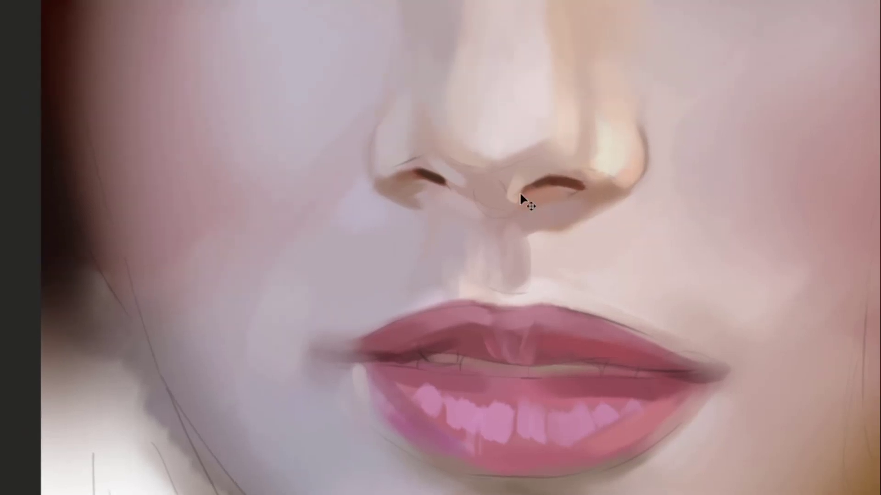
key("ctrl+z")
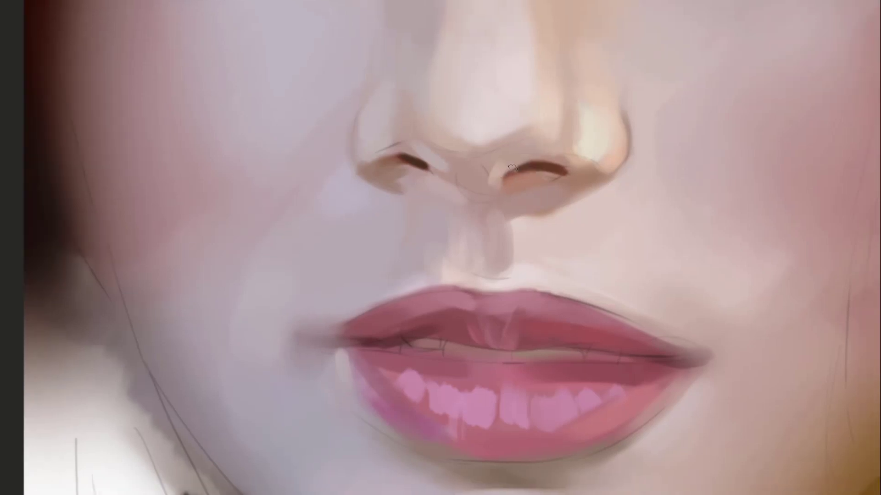
left_click(503, 170, "alt")
left_click_drag(504, 173, 528, 161)
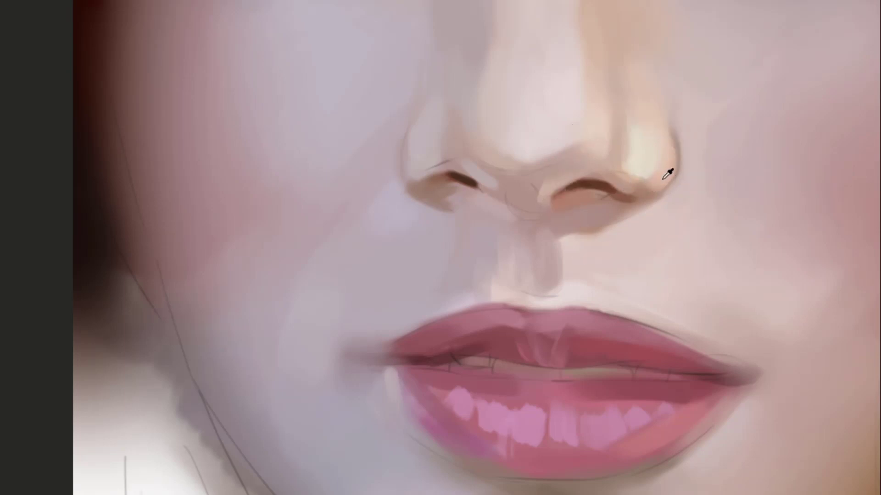
left_click_drag(656, 188, 637, 194)
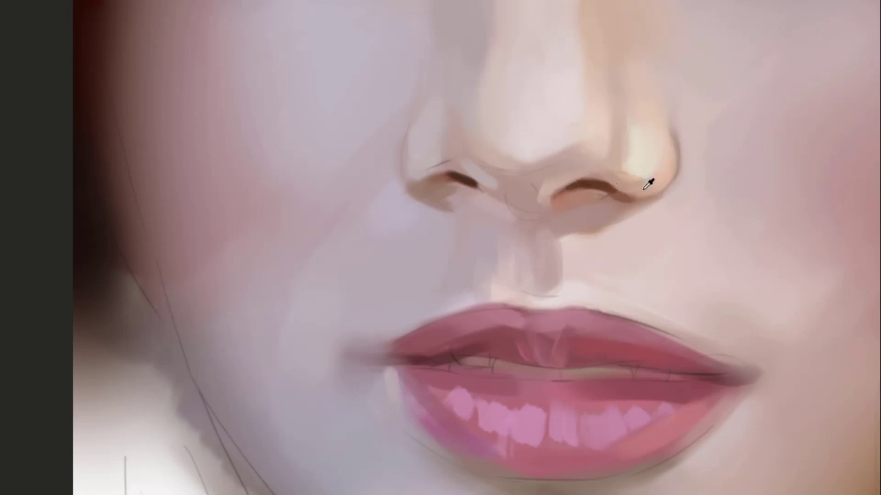
mouse_move(566, 153)
left_mouse_down()
mouse_move(576, 212)
mouse_move(603, 193)
left_mouse_up()
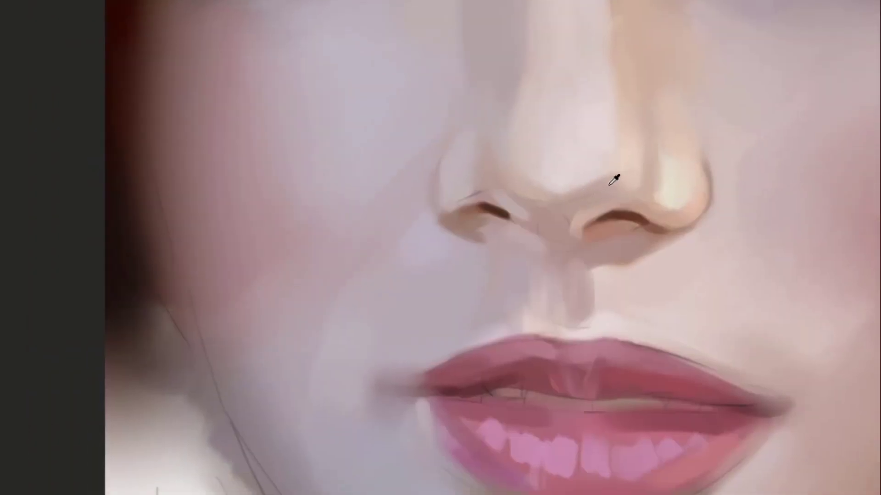
Blend the lower edge of the nose tip and shade the plane above the right nostril with sampled skin tones
left_click(568, 188, "alt")
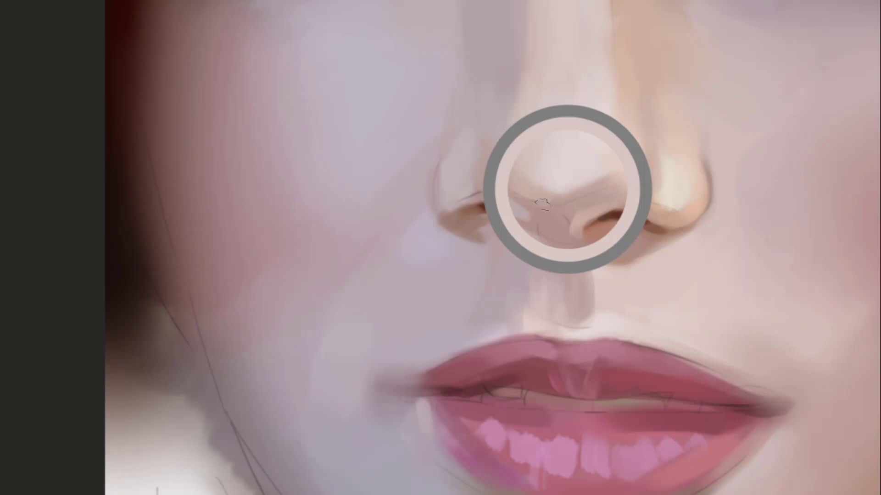
mouse_move(578, 198)
left_mouse_down()
mouse_move(570, 202)
mouse_move(595, 202)
left_mouse_up()
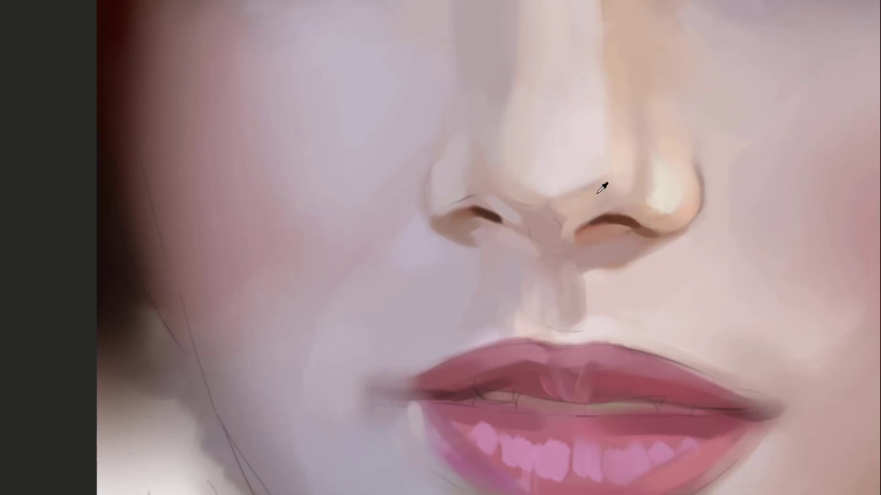
key("l")
mouse_move(642, 187)
left_mouse_down()
mouse_move(619, 199)
mouse_move(632, 193)
mouse_move(598, 189)
left_mouse_up()
left_click(644, 187, "alt")
left_click(555, 223, "alt")
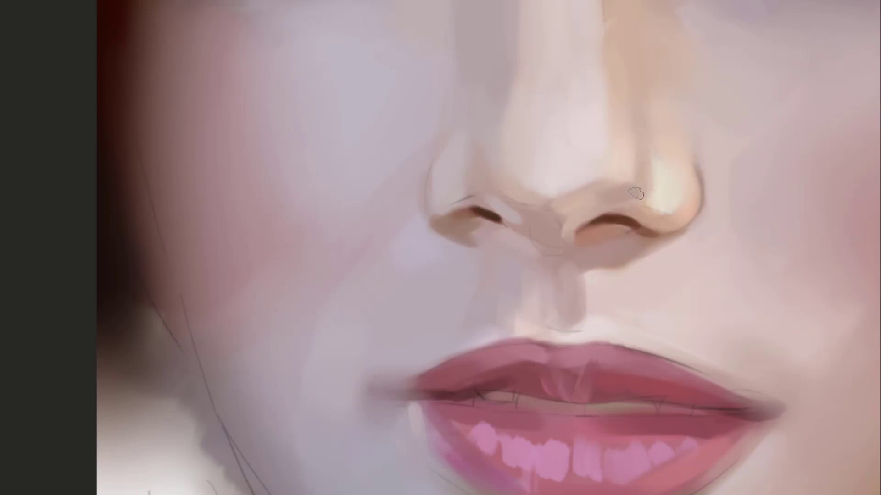
left_click(604, 192, "alt")
left_click(646, 181, "alt")
left_click(655, 182, "alt")
Smooth the right side of the nose bridge and wing with peach tones sampled along the nose
left_click_drag(655, 18, 581, 154)
left_click(531, 105, "alt")
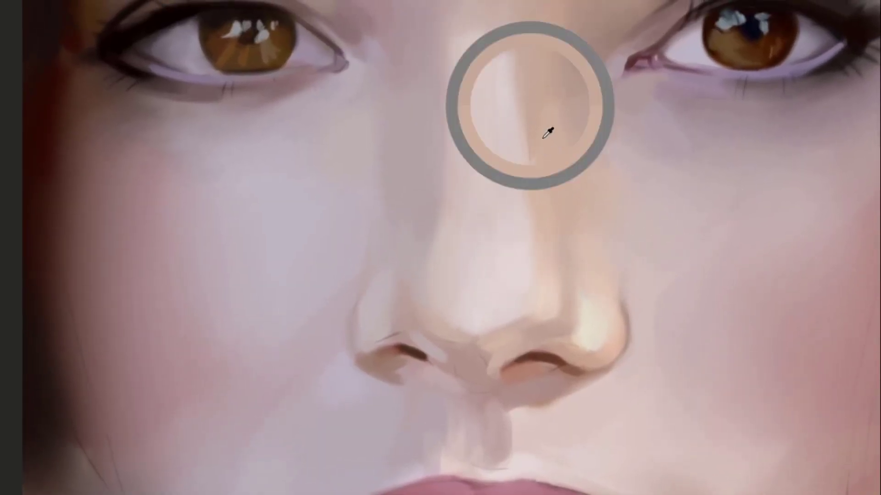
left_click(537, 193, "alt")
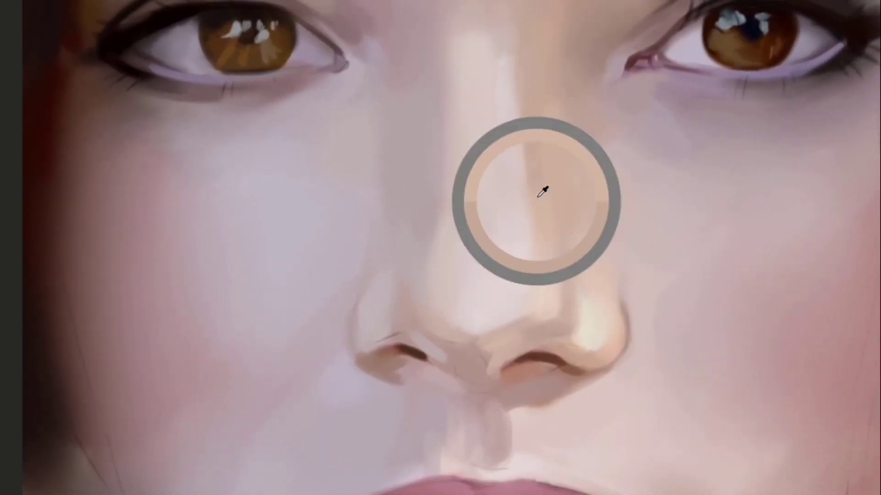
left_click_drag(558, 73, 597, 83)
left_click_drag(567, 219, 599, 108)
left_click(579, 235, "alt")
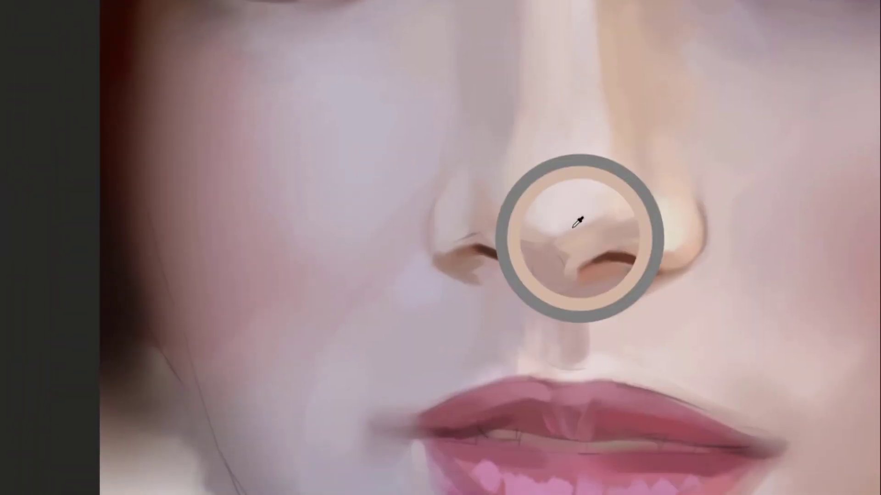
Paint a soft mauve shadow on the septum and carry it under the nose tip towards the right nostril with sampled tones
left_click_drag(542, 271, 575, 206)
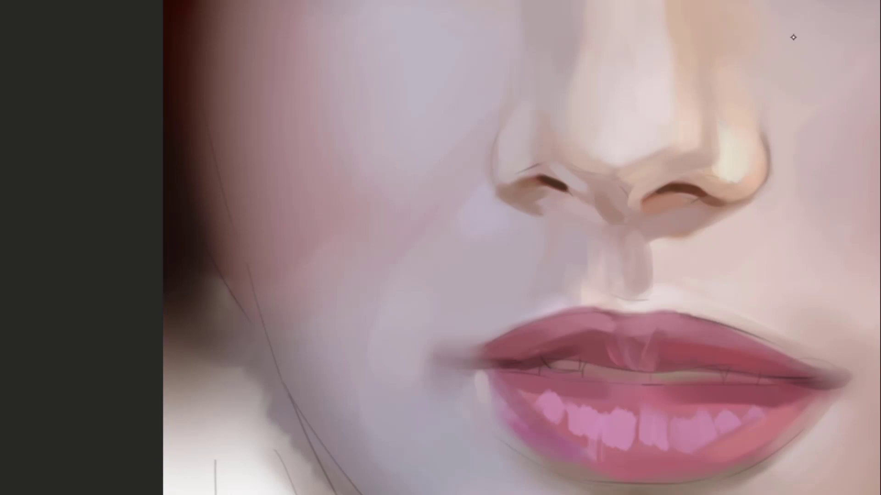
mouse_move(615, 219)
left_mouse_down()
mouse_move(600, 191)
mouse_move(612, 215)
left_mouse_up()
left_click(610, 199, "alt")
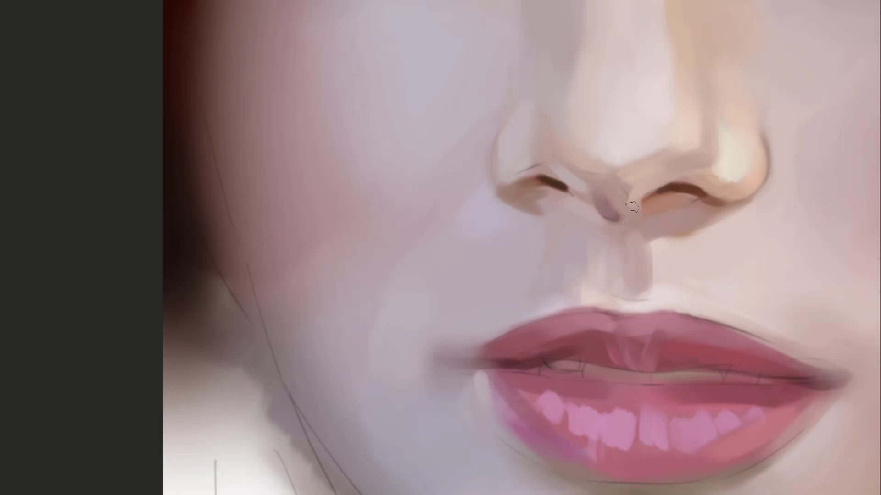
left_click(606, 200, "alt")
left_click_drag(631, 203, 599, 217)
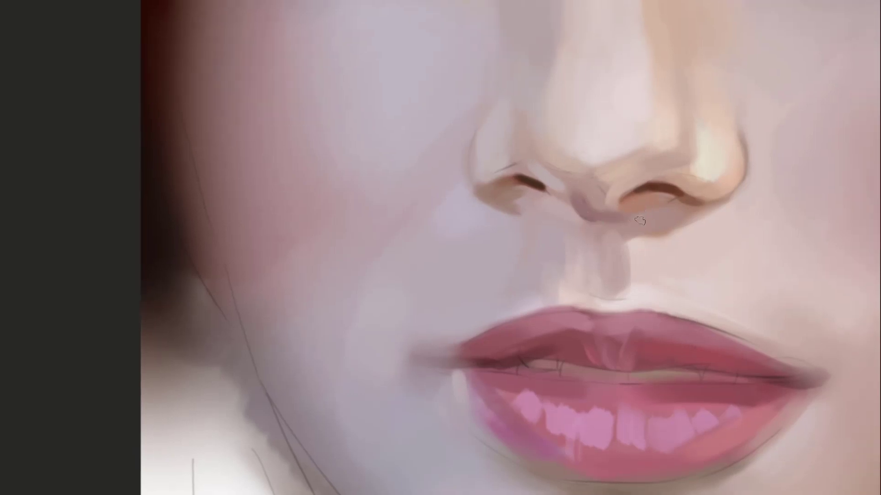
left_click(615, 225, "alt")
left_click_drag(564, 182, 608, 212)
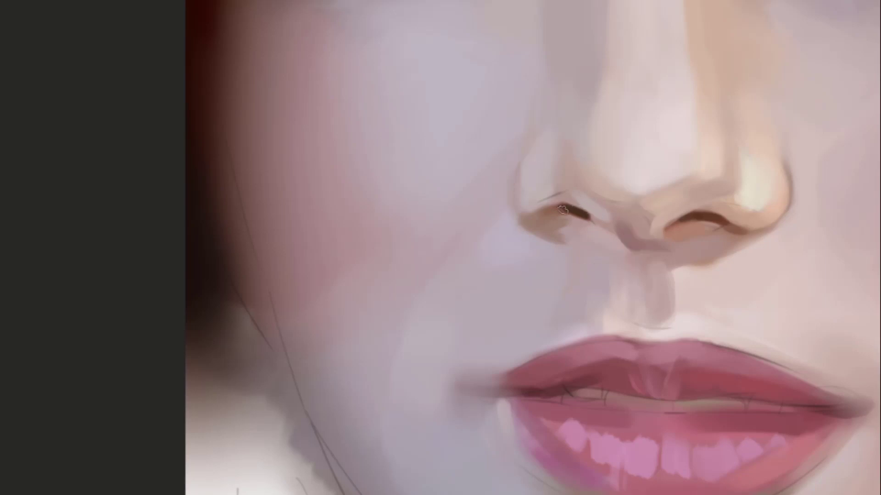
Soften the left nostril opening with brown strokes and lighten its inner edge
left_click_drag(558, 206, 562, 223)
left_click_drag(591, 223, 584, 224)
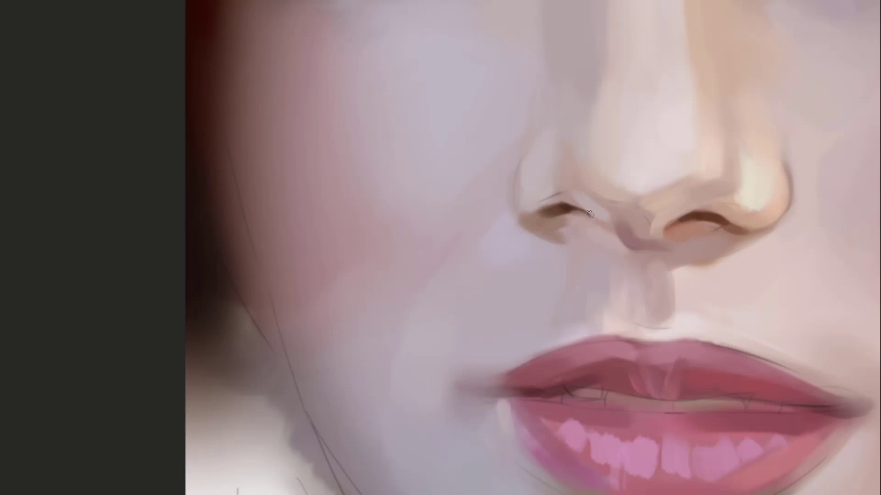
left_click(597, 200, "alt")
Shade the crease above the left nostril with sampled mauve and smooth the adjoining left wing with lighter skin tones
left_click(620, 214, "alt")
mouse_move(565, 187)
left_mouse_down()
mouse_move(571, 193)
mouse_move(564, 176)
left_mouse_up()
key("ctrl+z")
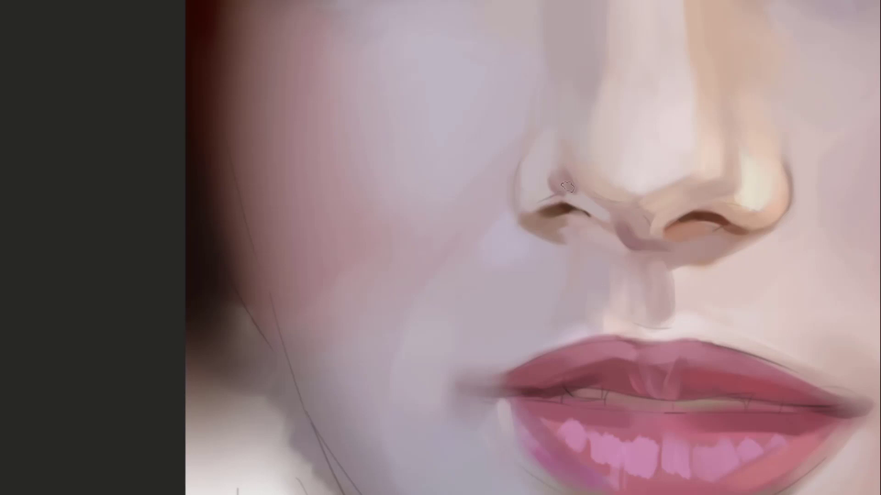
left_click(568, 176, "alt")
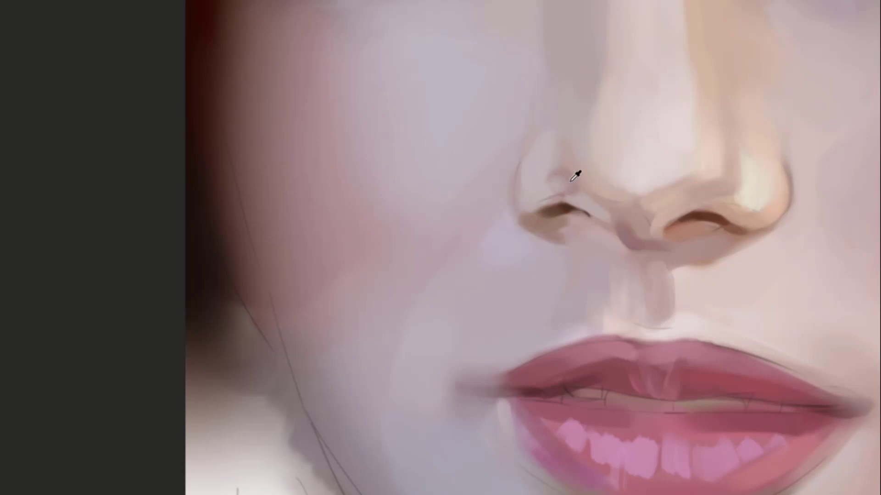
left_click(554, 188, "alt")
left_click_drag(537, 167, 540, 181)
left_click_drag(525, 212, 548, 159)
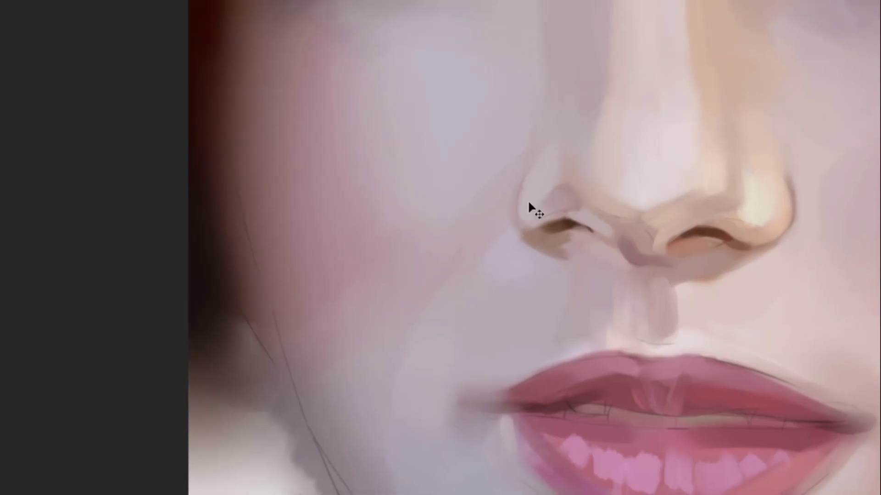
left_click_drag(652, 162, 564, 173)
left_click_drag(581, 253, 572, 193)
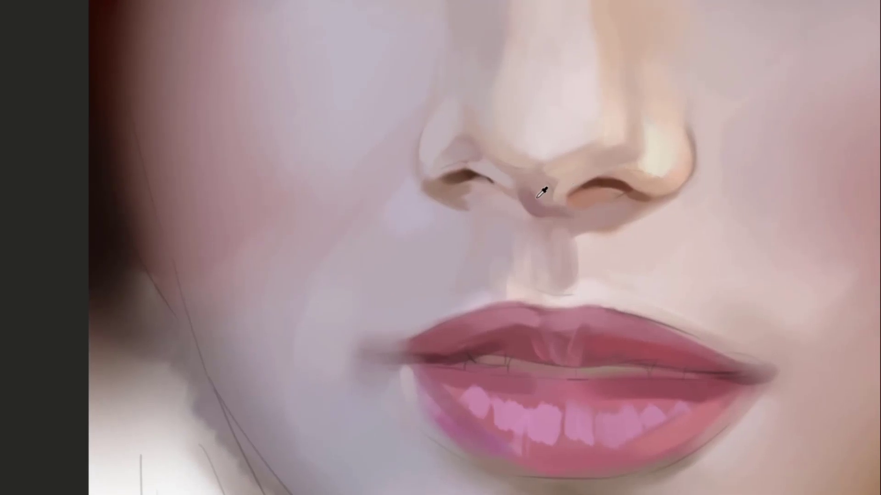
Brighten the left side of the nose tip and lower bridge with pale peach strokes blended into the surrounding skin
scroll(550, 181, "up", 1)
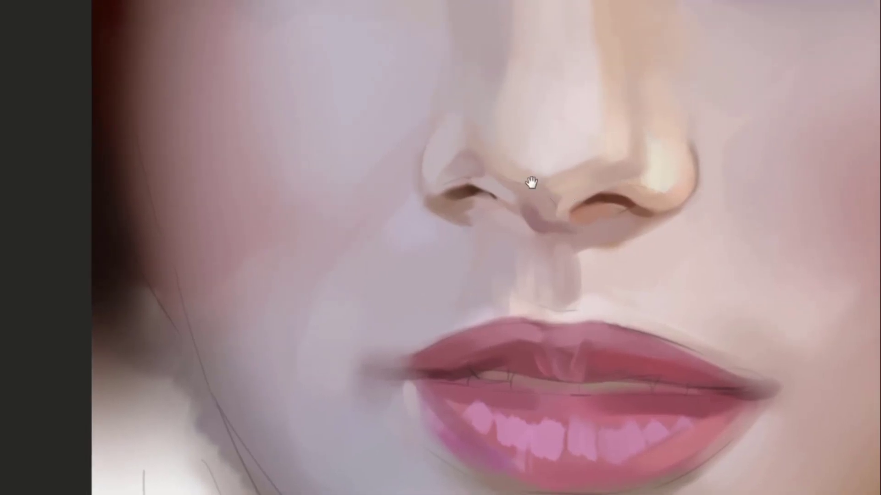
scroll(531, 183, "left", 3)
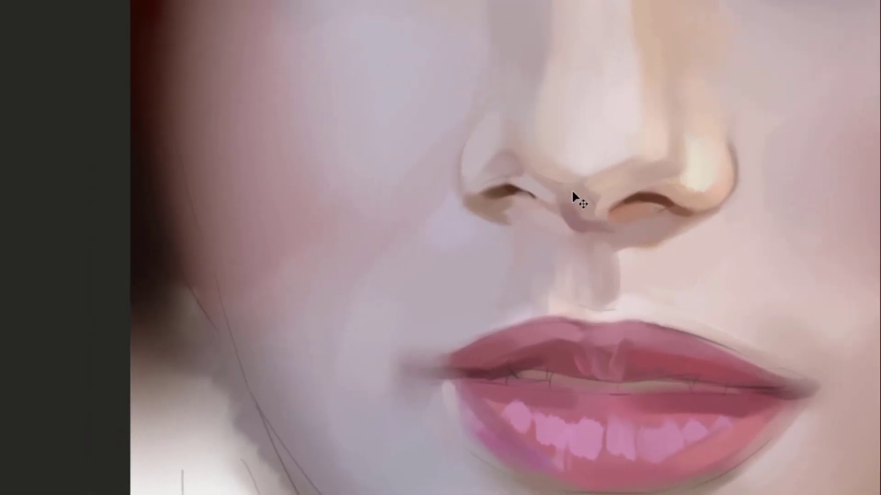
scroll(566, 185, "right", 3)
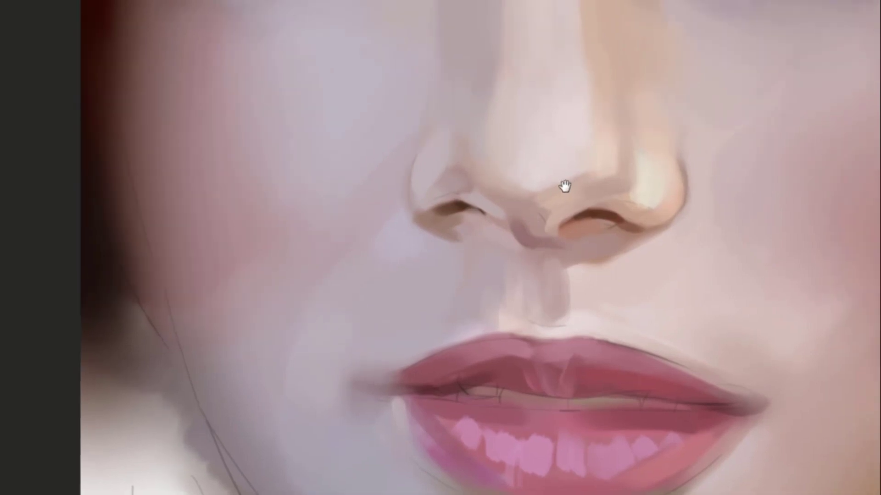
scroll(549, 205, "up", 2)
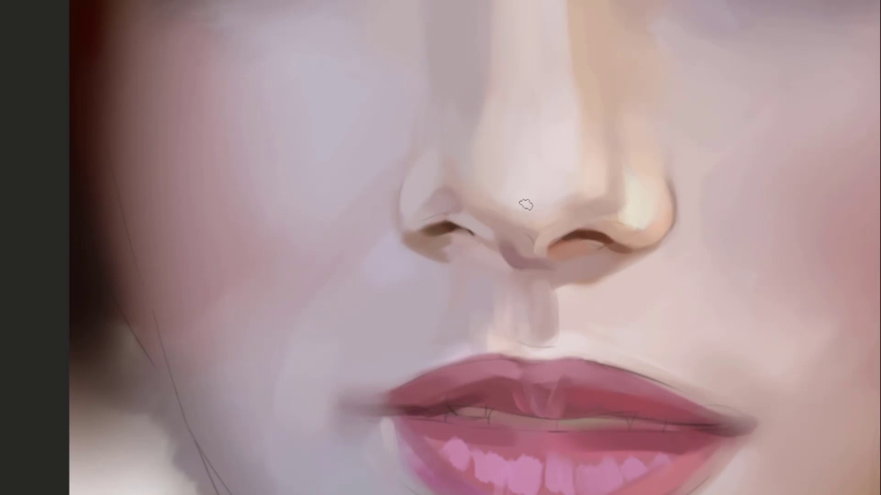
left_click_drag(512, 159, 474, 230)
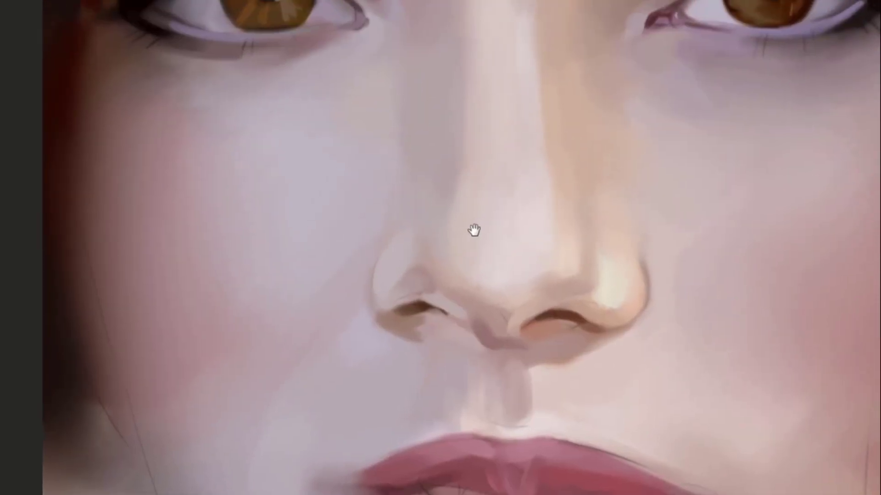
left_click_drag(450, 268, 458, 227)
left_click_drag(461, 273, 460, 188)
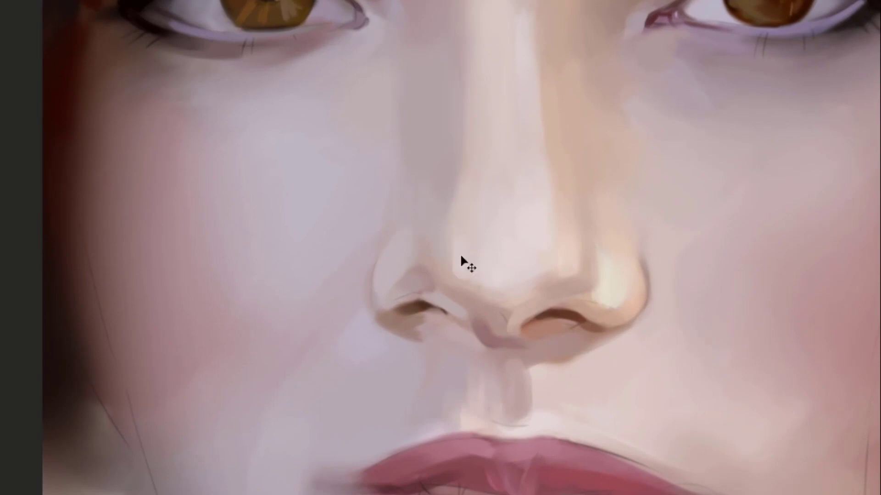
left_click_drag(459, 277, 469, 245)
left_click_drag(488, 169, 464, 228)
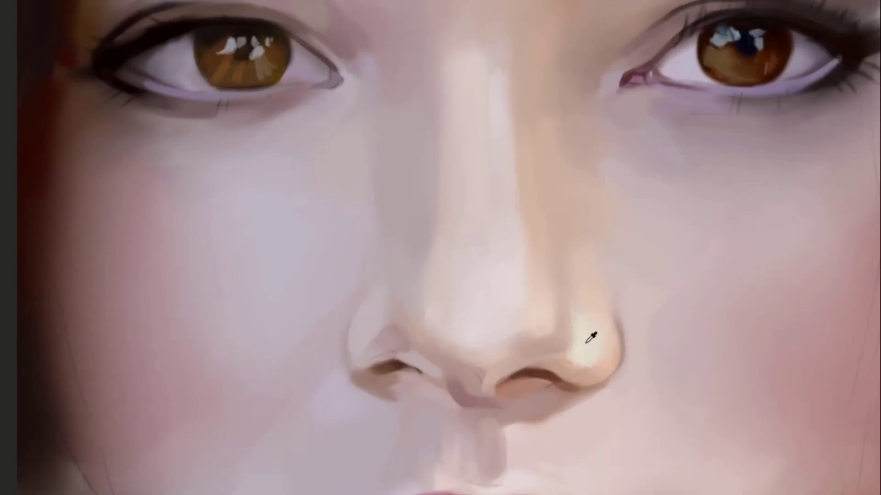
left_click(431, 319)
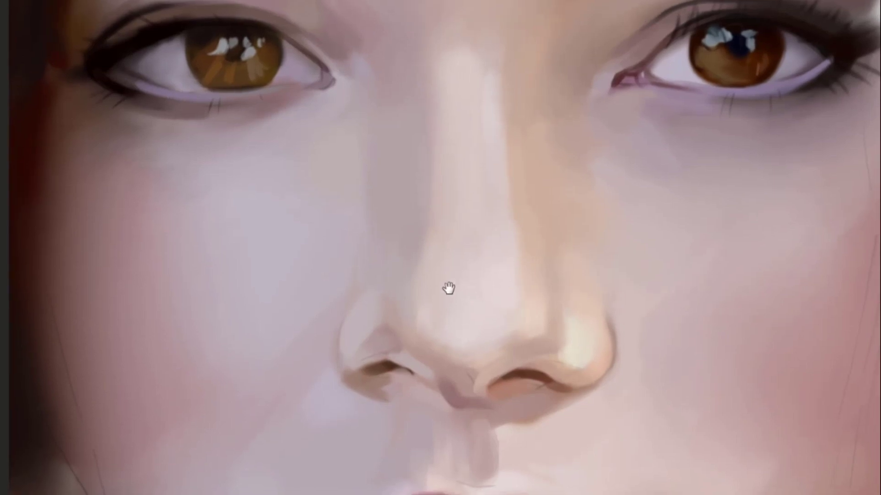
mouse_move(511, 218)
left_mouse_down()
mouse_move(485, 260)
mouse_move(478, 232)
left_mouse_up()
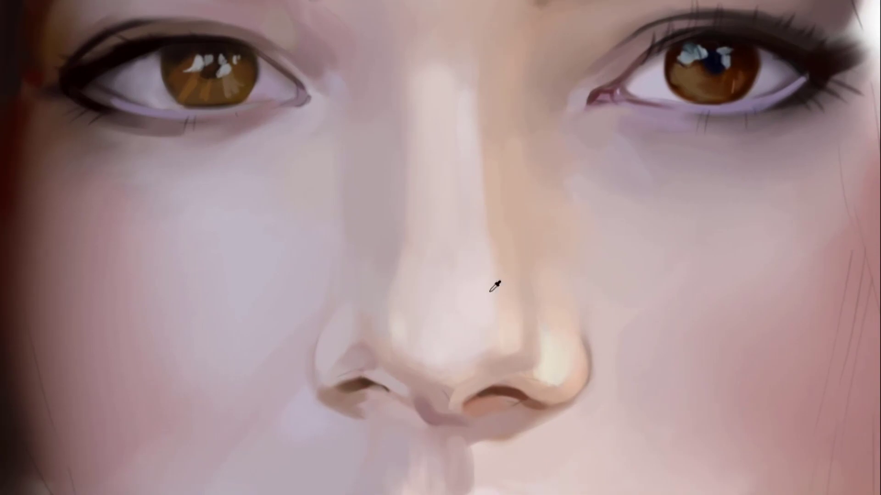
Examine the reworked nose up close and in relation to the eyes, lips and whole face
mouse_move(479, 44)
left_mouse_down()
mouse_move(498, 187)
mouse_move(516, 115)
left_mouse_up()
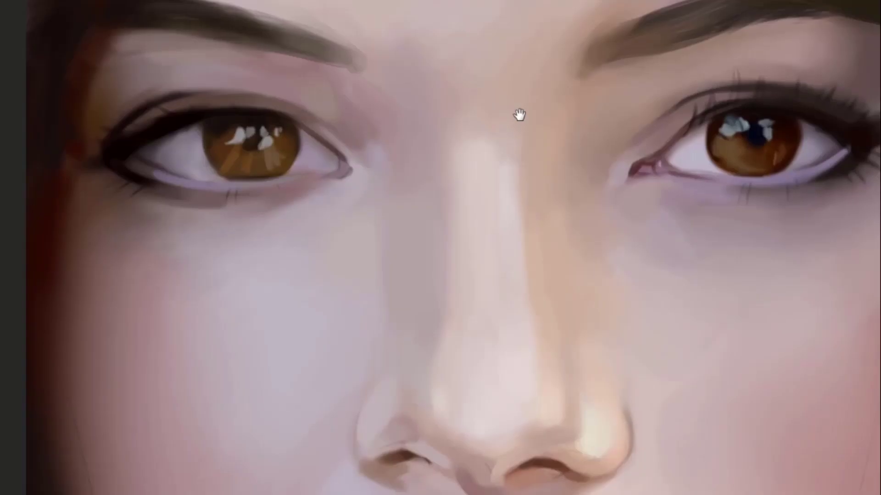
left_click_drag(504, 266, 564, 98)
left_click_drag(547, 231, 516, 165)
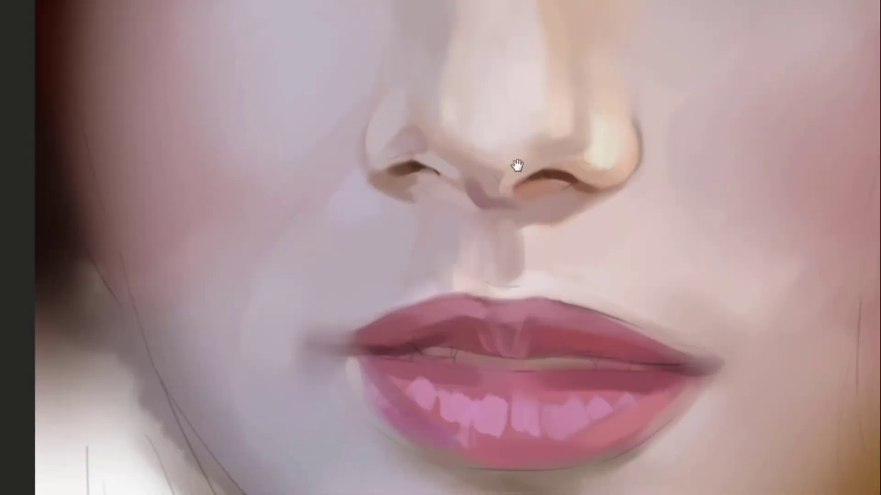
mouse_move(532, 212)
left_mouse_down()
mouse_move(557, 234)
mouse_move(529, 224)
left_mouse_up()
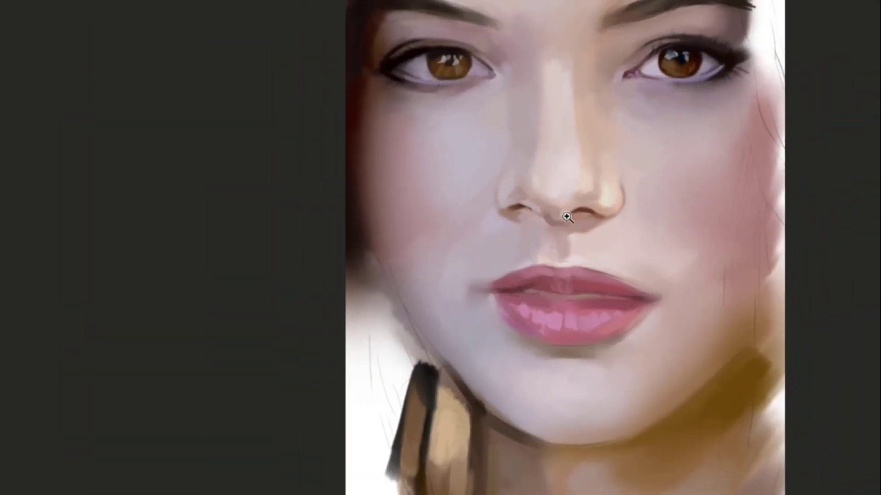
left_click_drag(595, 187, 562, 214)
left_click_drag(553, 181, 533, 213)
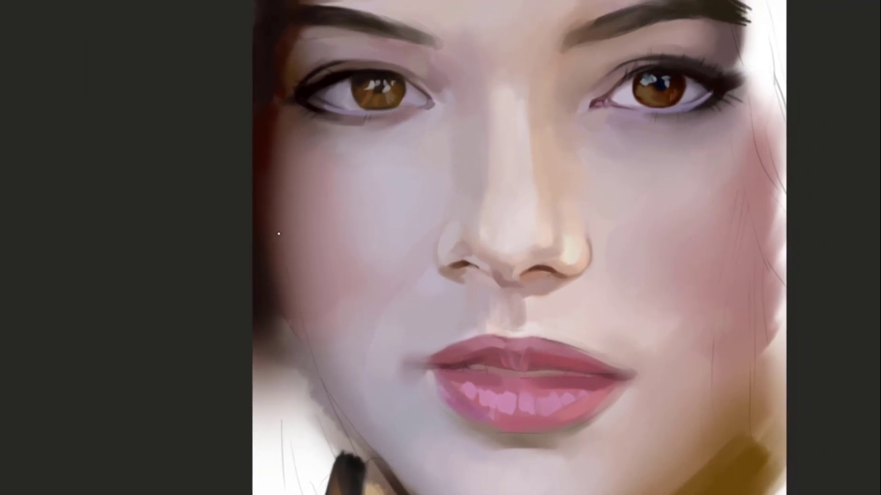
left_click_drag(472, 320, 530, 172)
mouse_move(491, 230)
left_mouse_down()
mouse_move(481, 255)
mouse_move(488, 220)
left_mouse_up()
Paint a dark maroon line along the left part of the mouth opening and taper it into the lip corner
left_click_drag(382, 185, 364, 195)
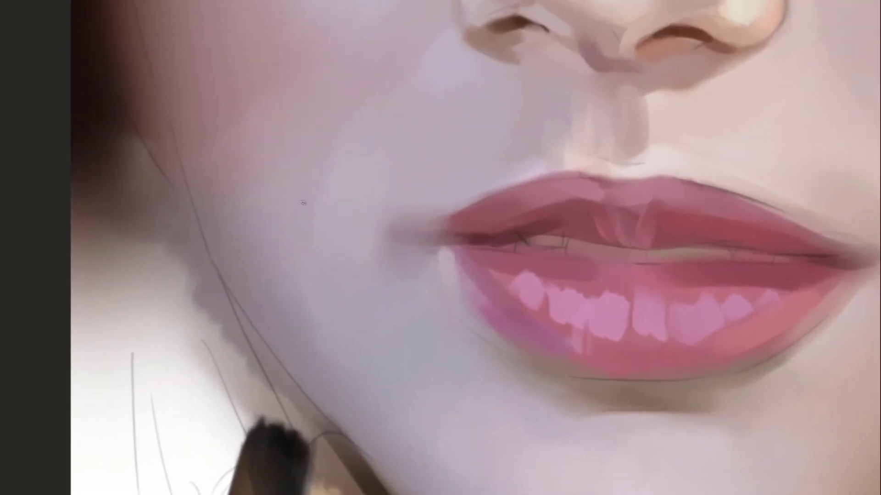
mouse_move(517, 257)
left_mouse_down()
mouse_move(549, 228)
mouse_move(544, 204)
mouse_move(534, 213)
mouse_move(569, 215)
mouse_move(443, 208)
left_mouse_up()
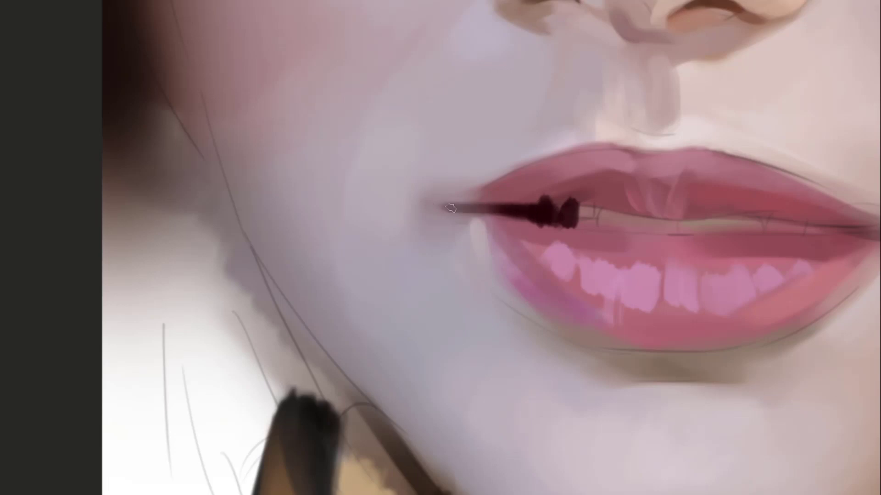
left_click_drag(505, 210, 415, 203)
key("ctrl+z")
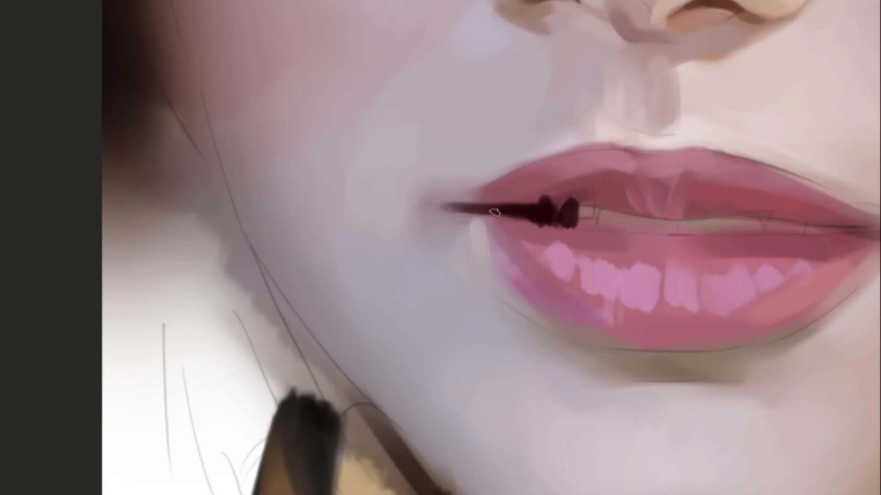
mouse_move(495, 212)
left_mouse_down()
mouse_move(431, 207)
mouse_move(470, 209)
left_mouse_up()
left_click(436, 210, "alt")
key("alt")
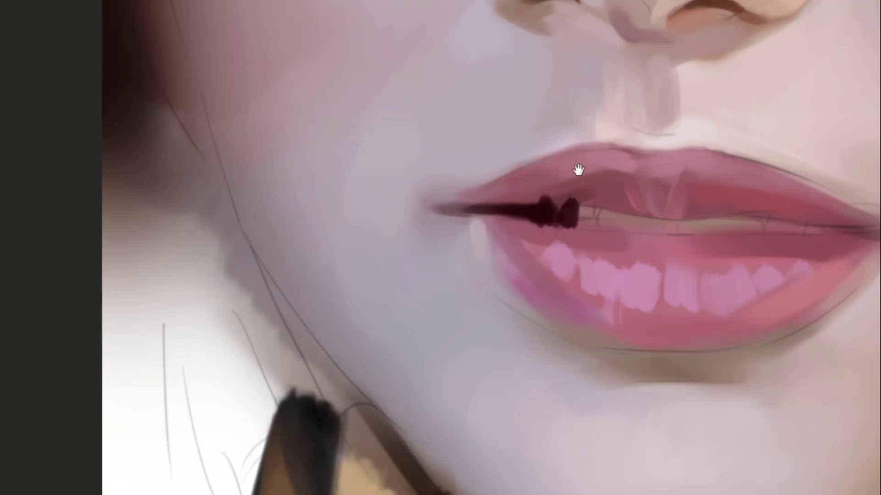
Check the nose shading and the dark mouth corner against the rest of the face at several magnifications
mouse_move(529, 145)
left_mouse_down()
mouse_move(510, 171)
mouse_move(501, 260)
mouse_move(448, 202)
mouse_move(502, 251)
left_mouse_up()
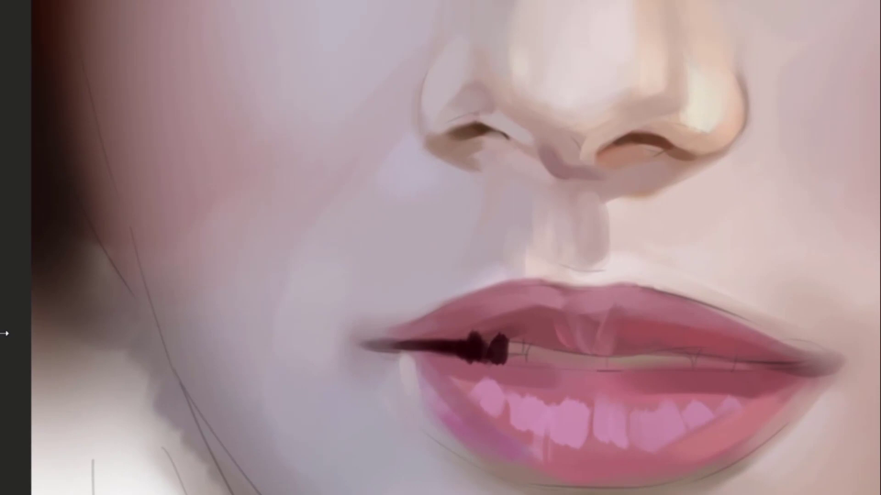
left_click_drag(493, 383, 490, 276)
left_click_drag(479, 325, 506, 224)
left_click_drag(507, 224, 529, 232)
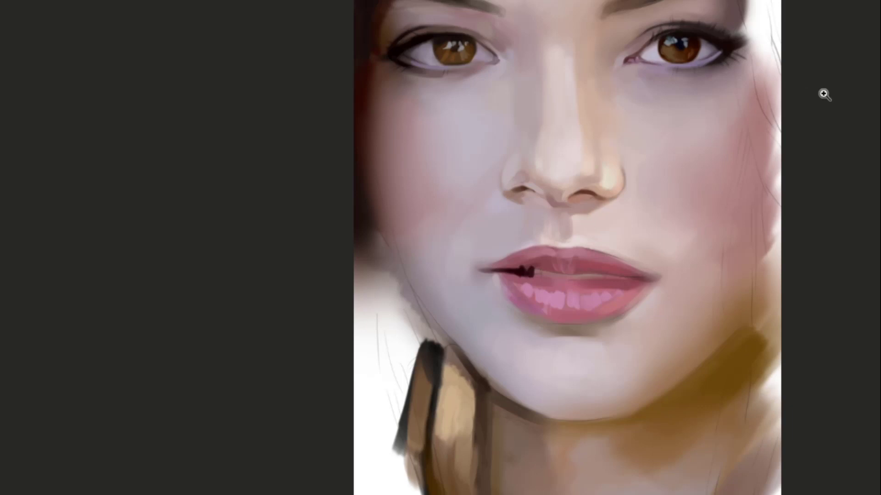
left_click_drag(596, 176, 545, 225)
left_click(526, 256)
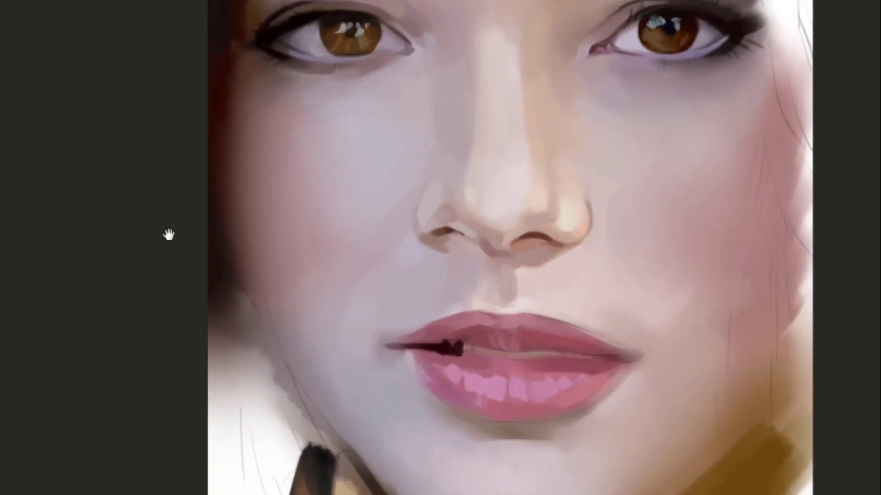
mouse_move(500, 124)
left_mouse_down()
mouse_move(483, 184)
mouse_move(505, 181)
left_mouse_up()
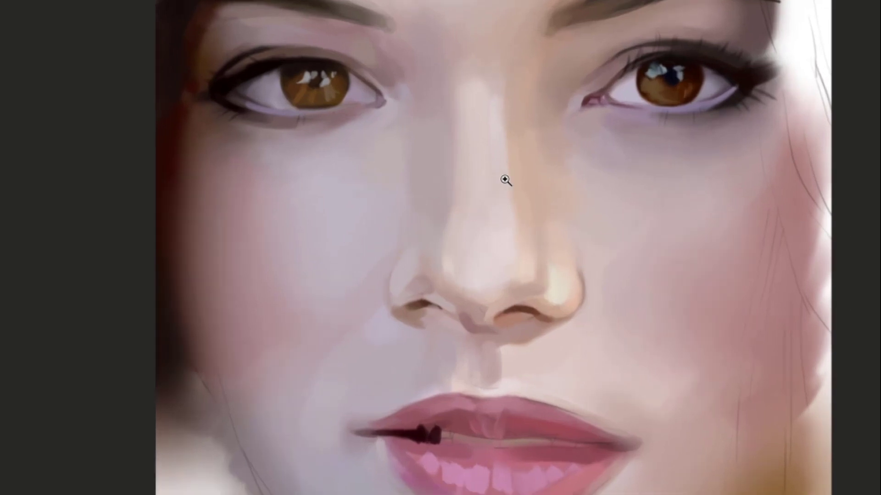
left_click(504, 181, "ctrl")
left_click_drag(472, 68, 539, 219)
left_click_drag(594, 280, 587, 191)
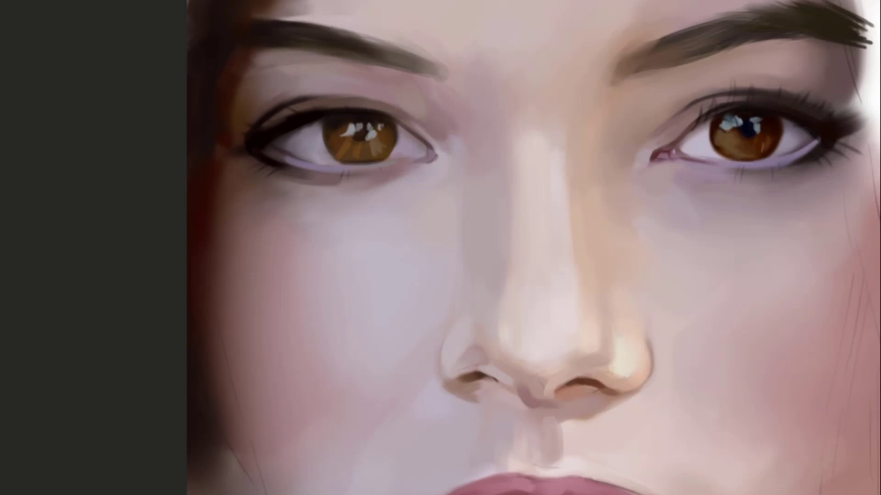
scroll(604, 251, "down", 3)
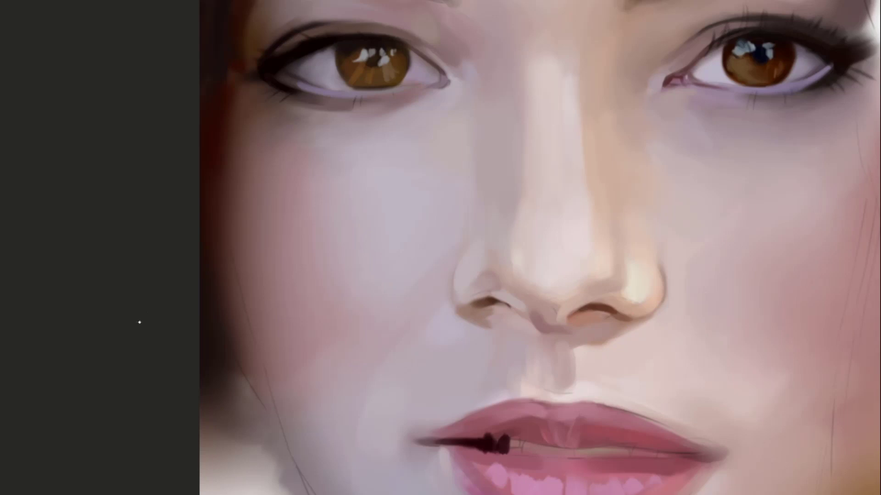
Soften the lower left edge of the nose tip highlight with a sampled skin tone and a round brush
left_click_drag(558, 297, 579, 284)
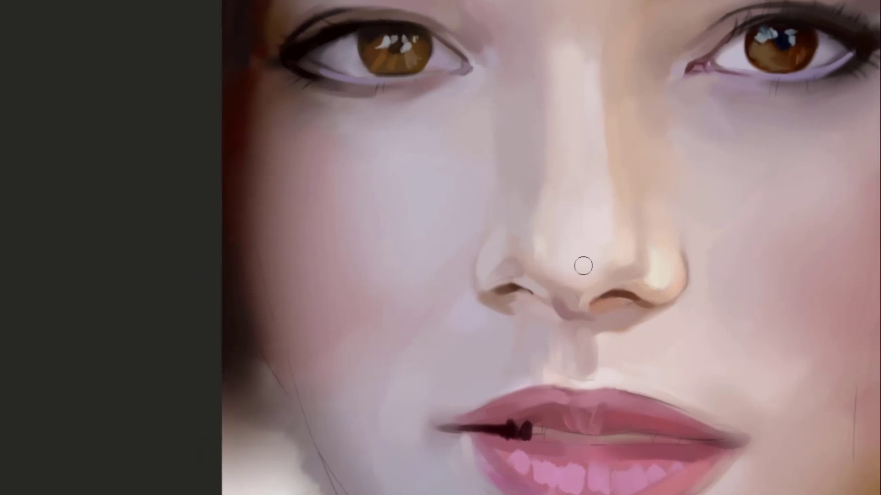
left_click(555, 282, "alt")
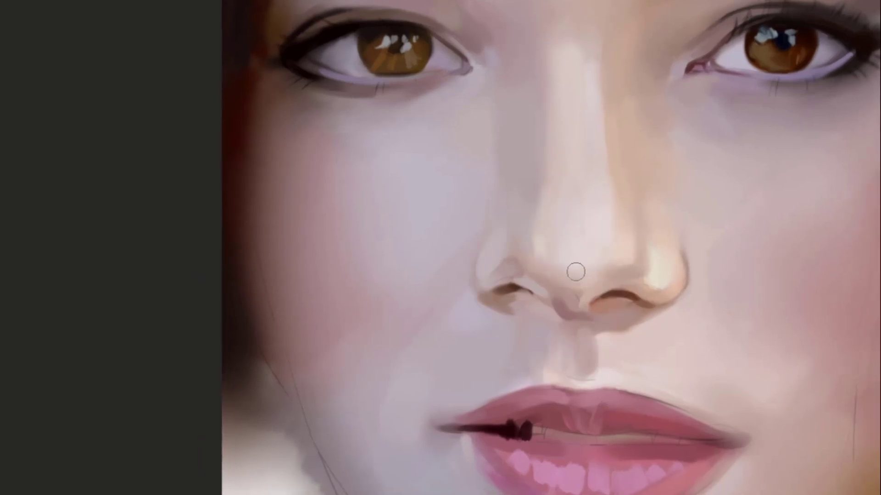
left_click_drag(572, 254, 554, 276)
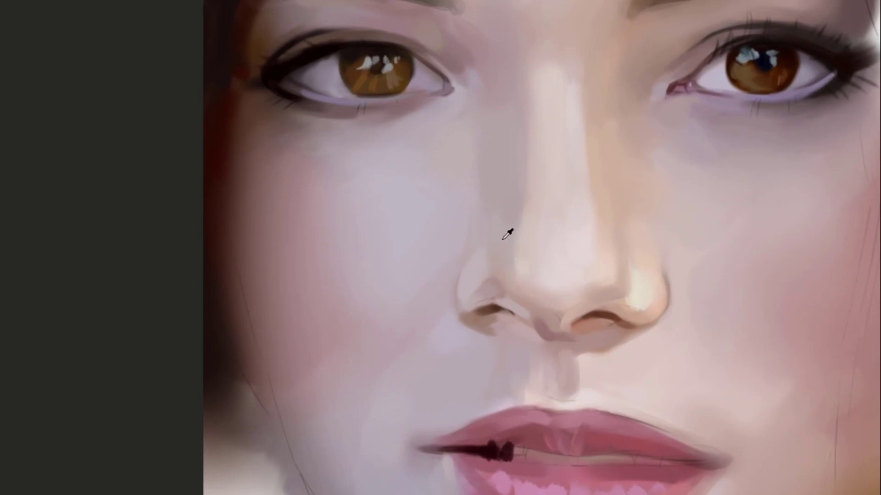
Blend the left edge of the nose tip into the adjoining side shadow with sampled skin tones
left_click_drag(535, 201, 506, 233)
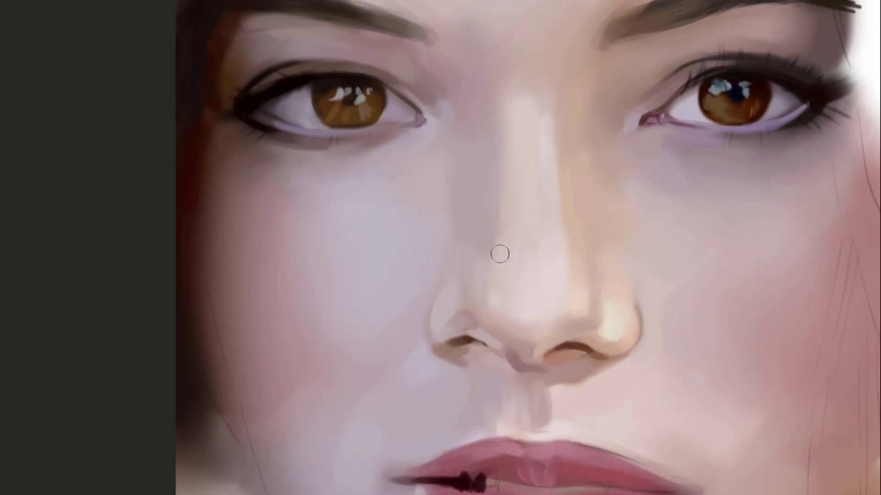
left_click(519, 316, "alt")
left_click(484, 257, "alt")
left_click_drag(484, 248, 489, 280)
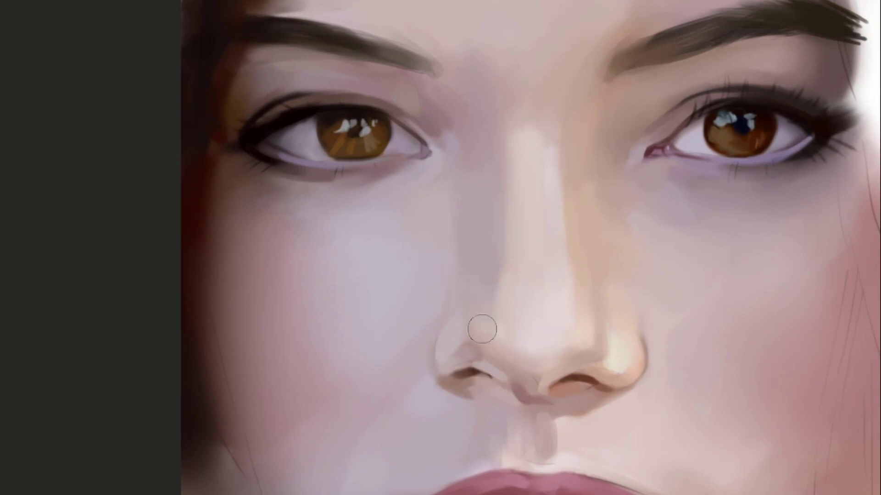
left_click_drag(521, 242, 496, 234)
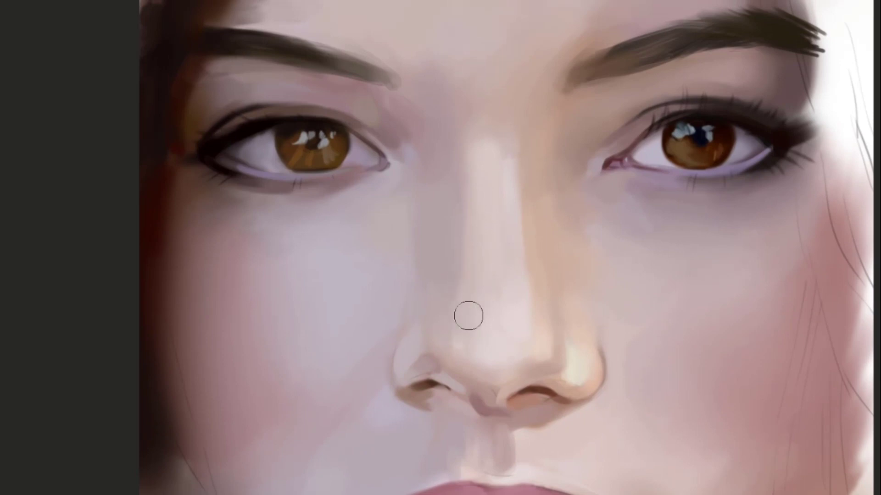
left_click_drag(498, 236, 496, 246)
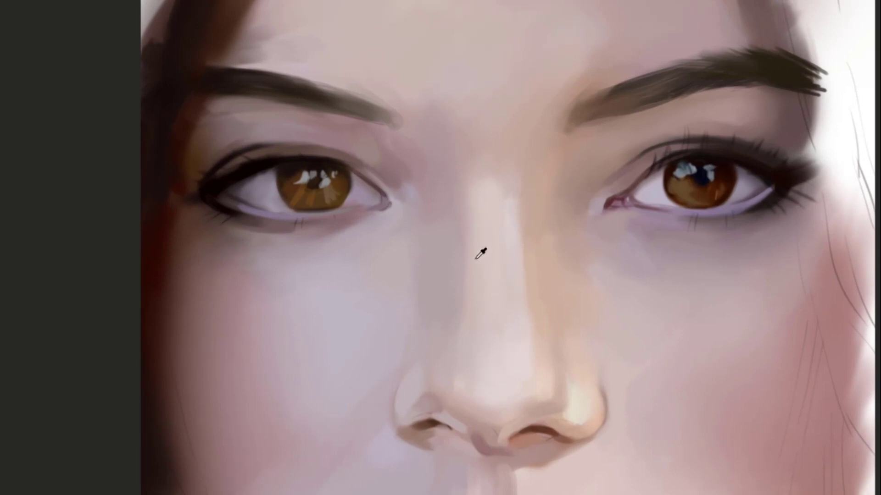
Soften the top of the nose bridge highlight into the forehead between the brows with a sampled skin tone and a smaller round brush
left_click_drag(488, 161, 503, 209)
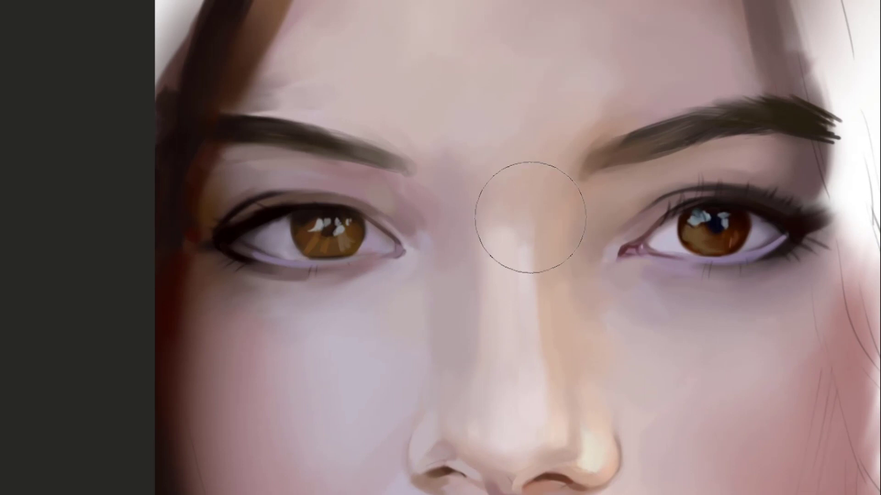
key("bracketleft")
key("bracketleft")
key("bracketleft")
key("bracketleft")
key("bracketleft")
key("bracketleft")
key("bracketleft")
key("bracketleft")
key("v")
left_click(583, 100, "alt")
key("]")
key("]")
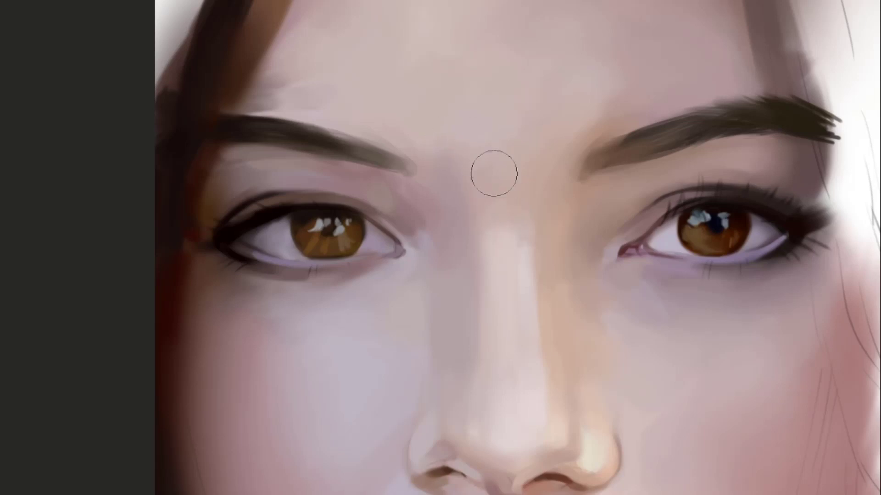
left_click_drag(554, 205, 476, 198)
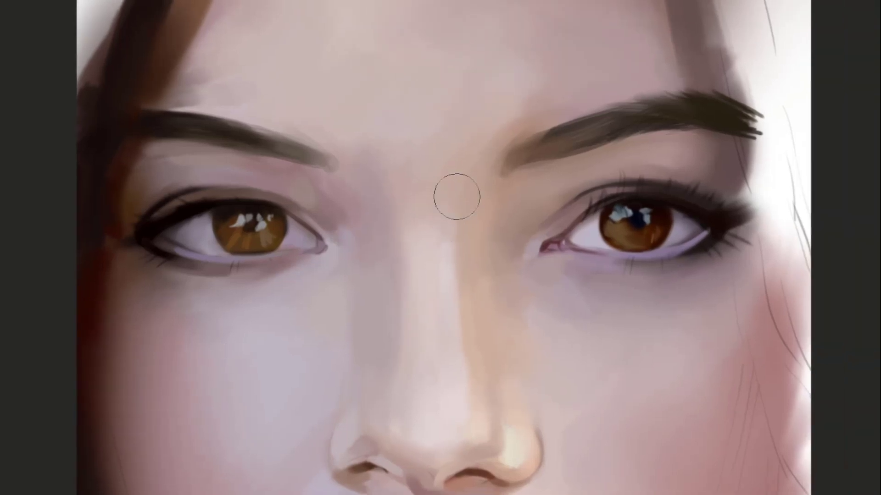
mouse_move(550, 144)
left_mouse_down()
mouse_move(485, 171)
mouse_move(532, 89)
left_mouse_up()
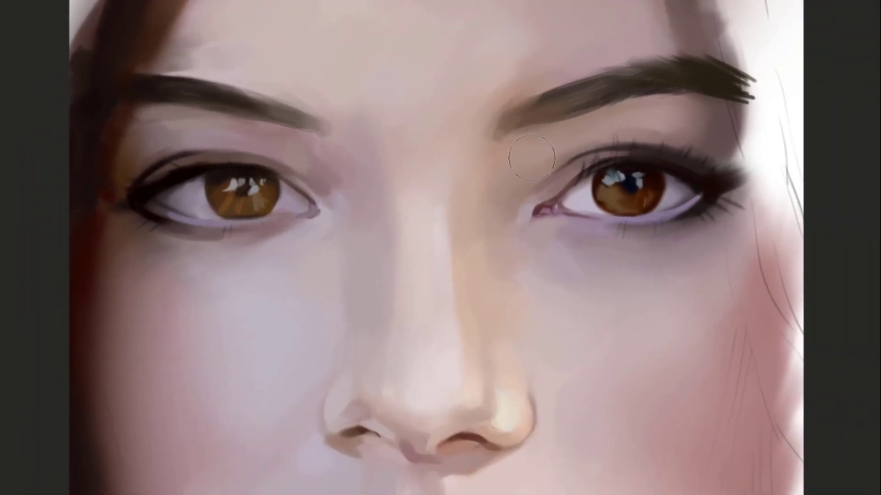
Soften the grey shadow along the left side of the nose with a light tone sampled beside the inner eye corner
key("bracketleft")
key("bracketleft")
left_click_drag(438, 238, 554, 189)
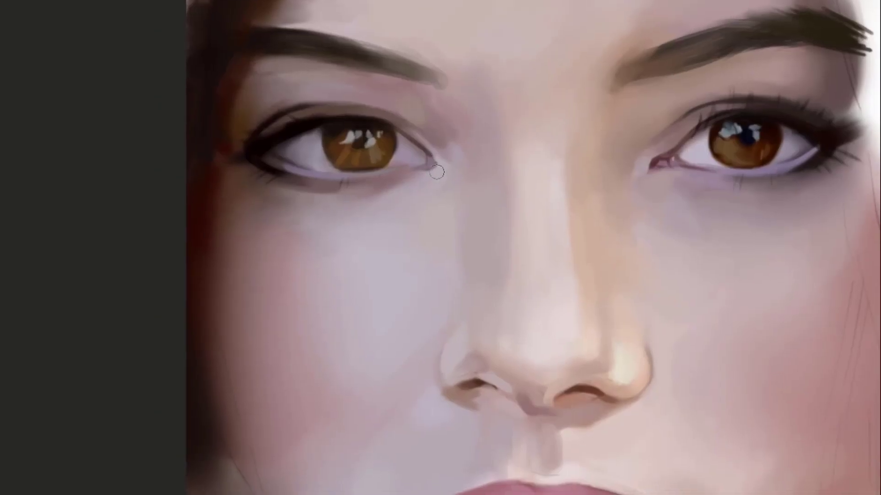
left_click(432, 177, "alt")
left_click_drag(476, 207, 450, 173)
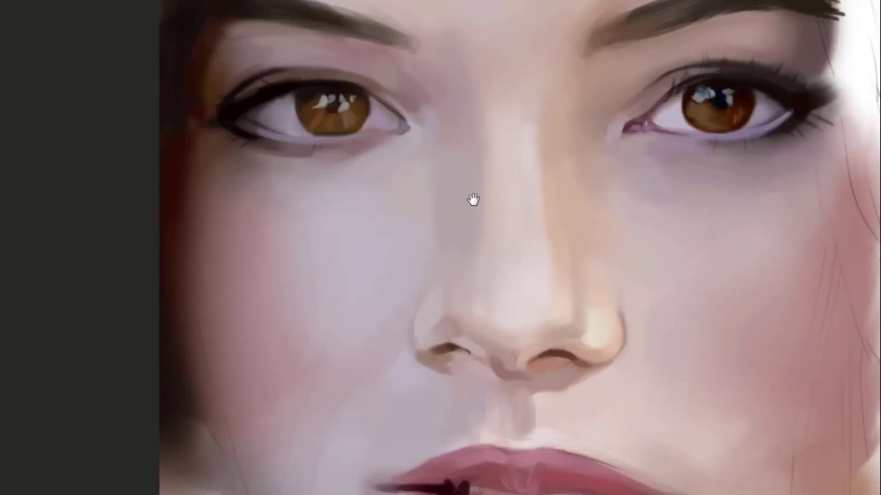
mouse_move(462, 224)
left_mouse_down()
mouse_move(446, 169)
mouse_move(434, 193)
left_mouse_up()
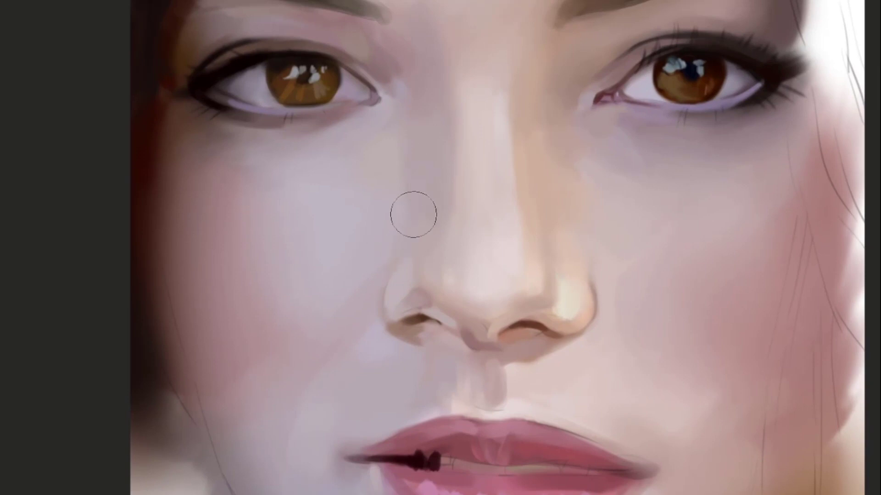
left_click_drag(553, 175, 571, 189)
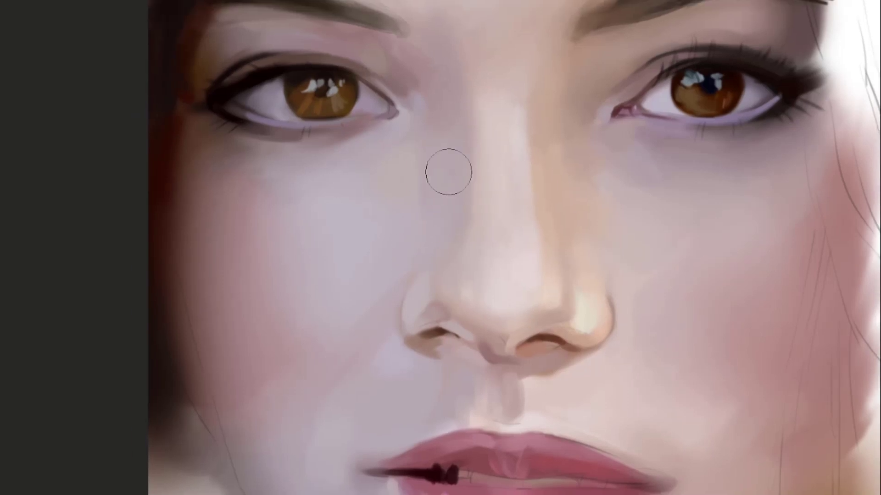
key("v")
key("b")
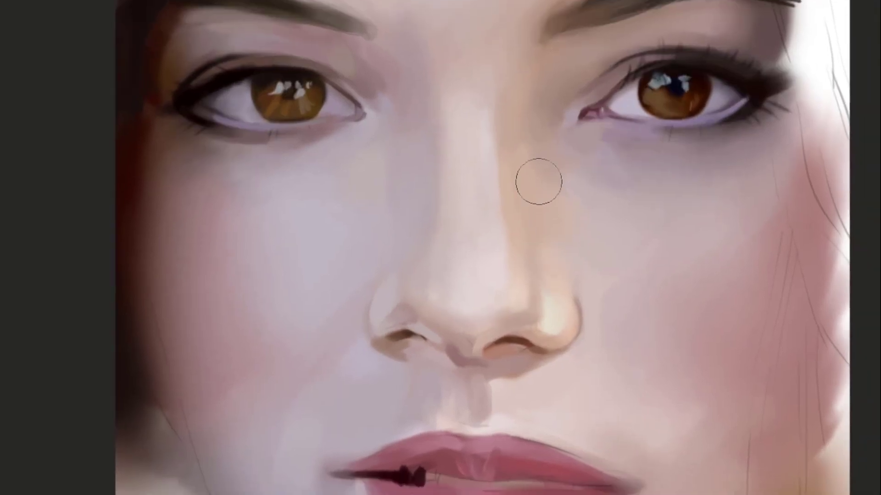
Blend the orange shading along the right side of the nose bridge with sampled skin tones and a smaller brush
left_click(585, 240, "alt")
left_click(517, 204, "alt")
key("bracketleft")
key("bracketleft")
left_click_drag(561, 229, 558, 210)
scroll(541, 248, "up", 2)
left_click(537, 209, "alt")
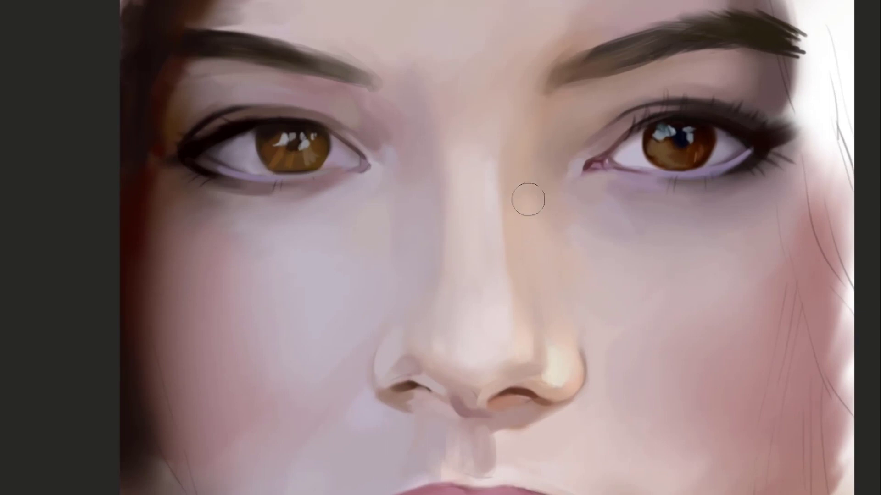
mouse_move(530, 240)
left_mouse_down()
mouse_move(542, 185)
mouse_move(482, 191)
left_mouse_up()
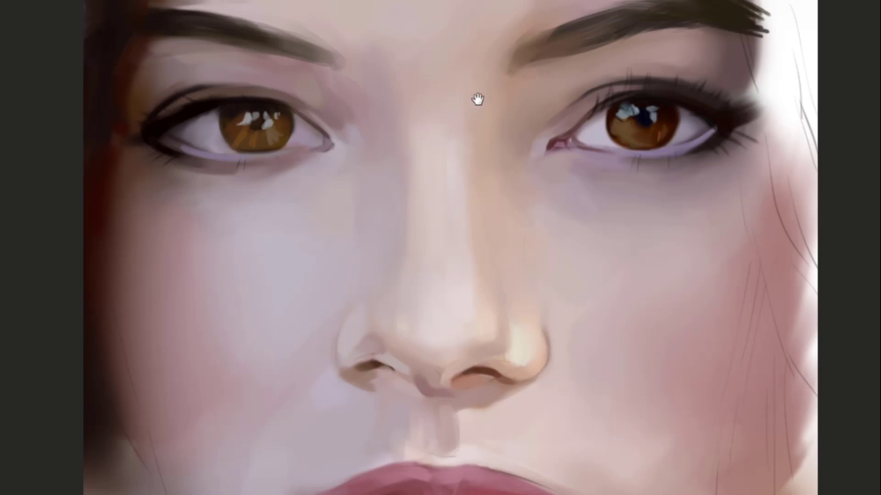
Refine the shading below the highlight on the right nostril wing with a sampled peach tone
left_click_drag(477, 160, 486, 225)
left_click_drag(486, 266, 560, 117)
left_click_drag(569, 190, 522, 177)
left_click_drag(536, 229, 575, 147)
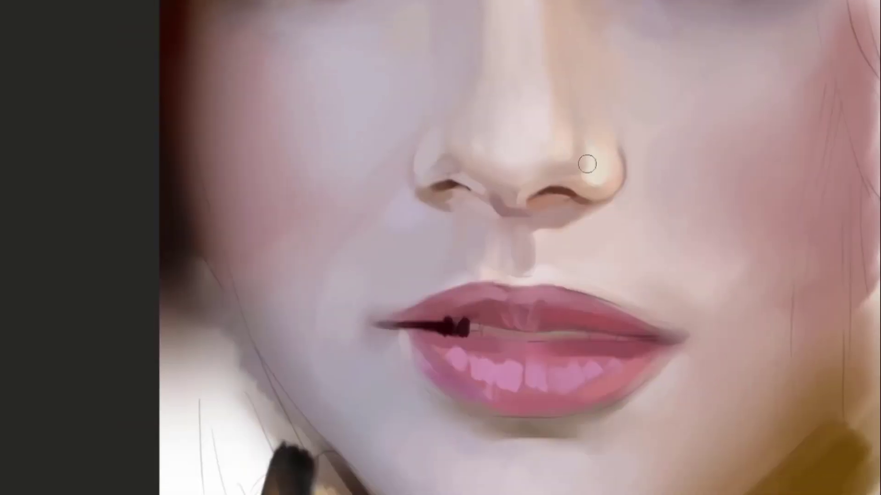
left_click_drag(620, 205, 587, 185)
left_click(560, 175, "alt")
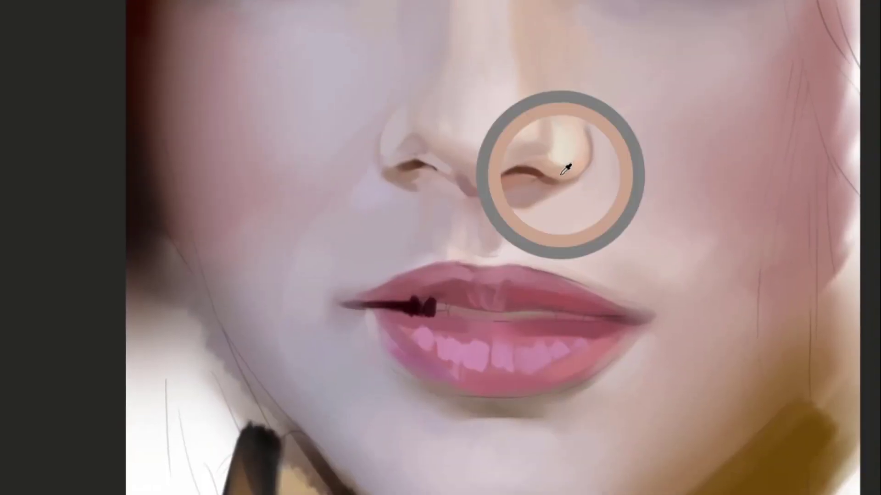
left_click_drag(550, 208, 594, 147)
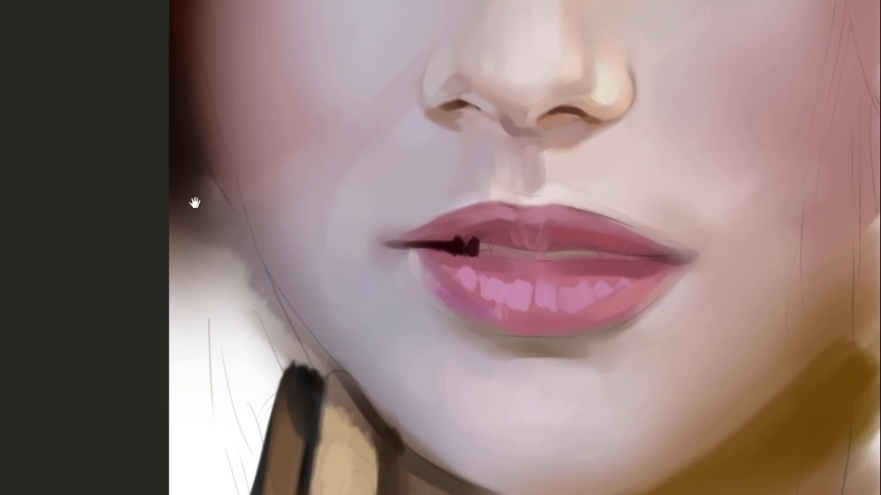
left_click_drag(580, 171, 537, 195)
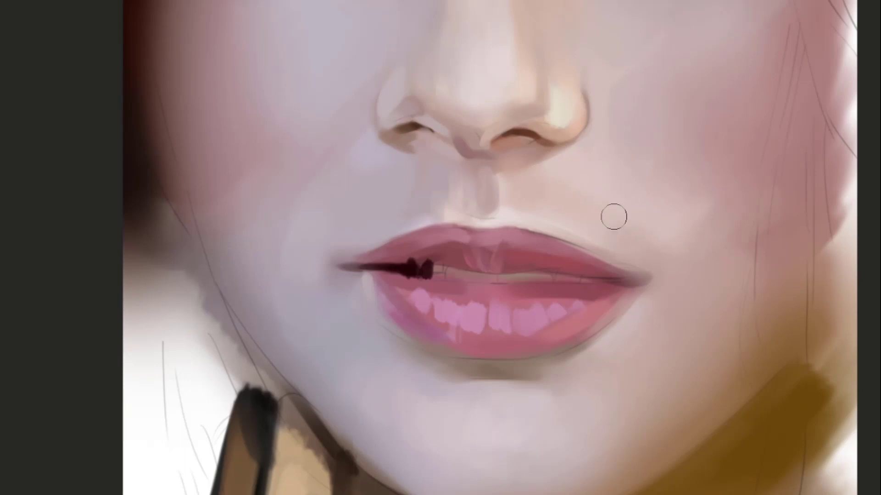
Lighten and soften the philtrum shadow between the nose base and the upper lip with sampled skin tones
left_click_drag(546, 198, 643, 195)
left_click(625, 183, "alt")
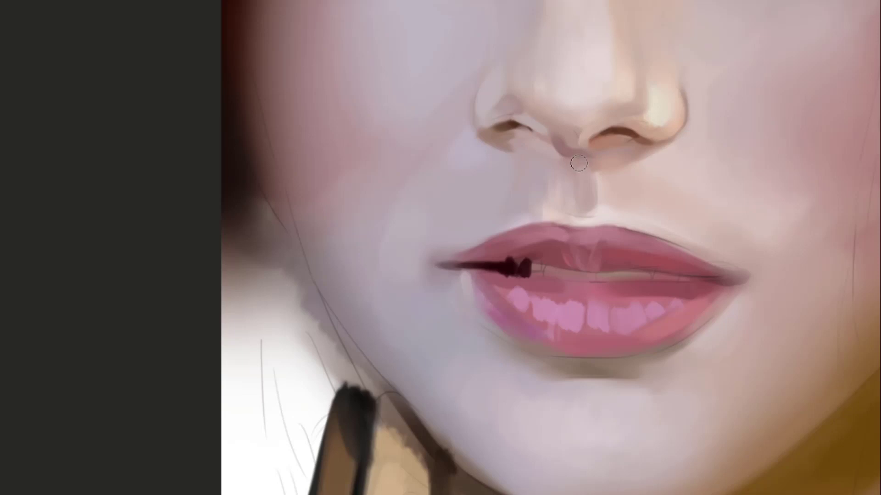
left_click_drag(578, 163, 566, 189)
left_click(620, 185, "alt")
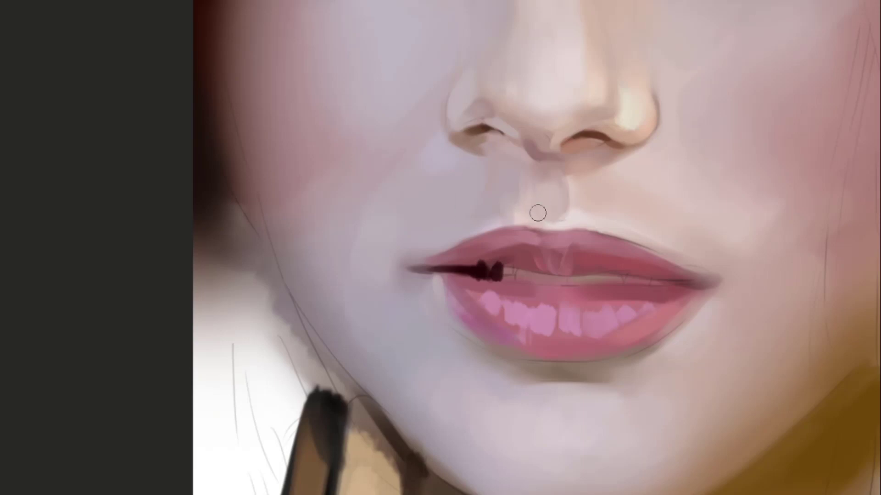
left_click_drag(439, 172, 513, 188)
left_click_drag(597, 239, 474, 199)
left_click(606, 207, "alt")
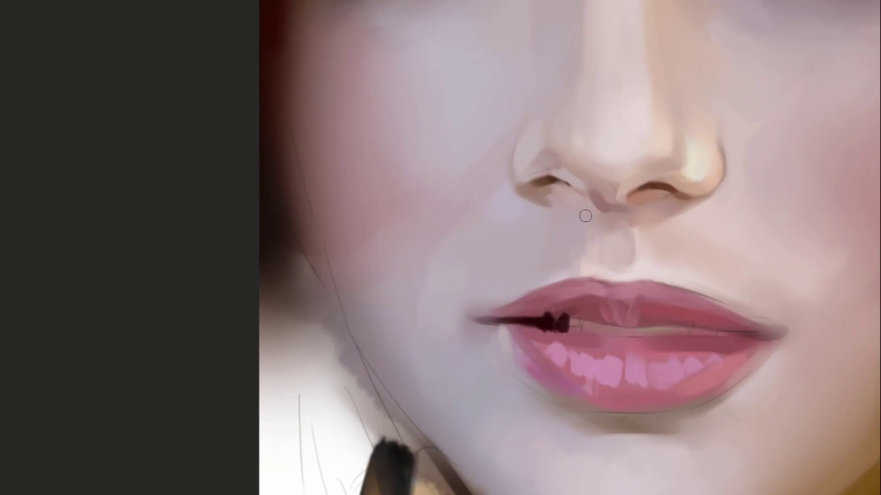
Paint a soft pinkish mauve tone on the skin beneath the left nostril with colours sampled around the nose base
left_click(604, 204, "alt")
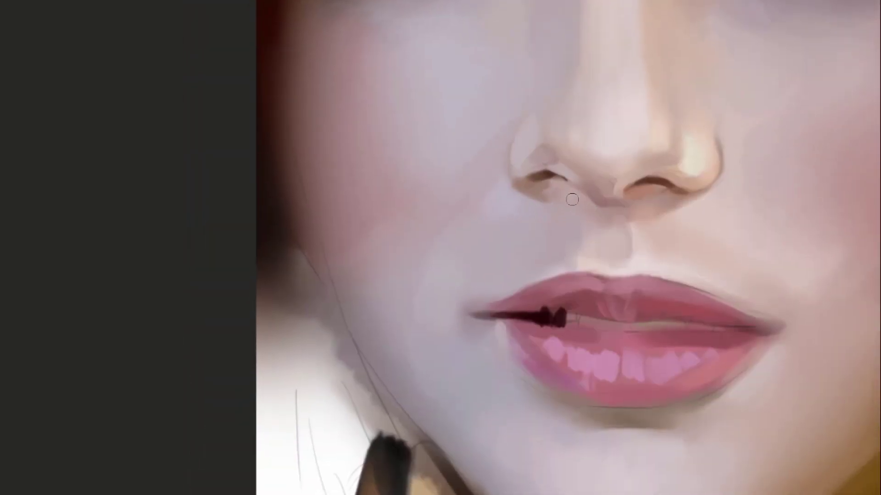
key("i")
left_click(550, 177, "alt")
left_click(616, 216, "alt")
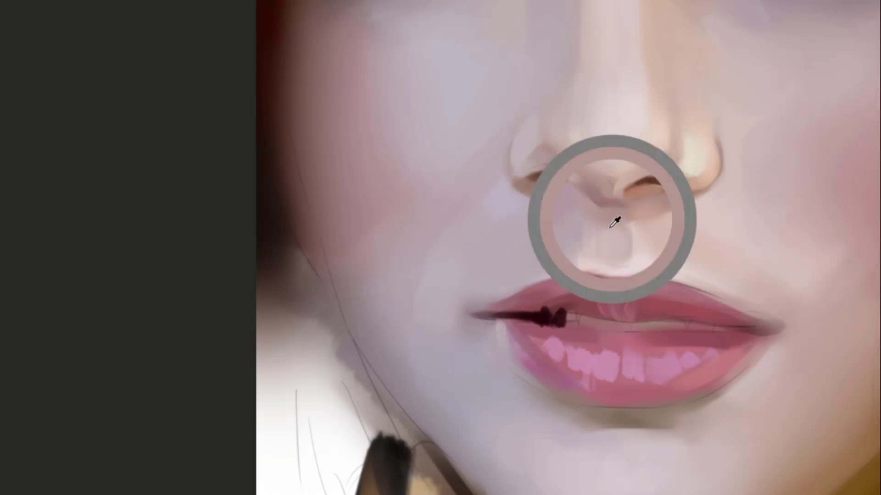
left_click(576, 208, "alt")
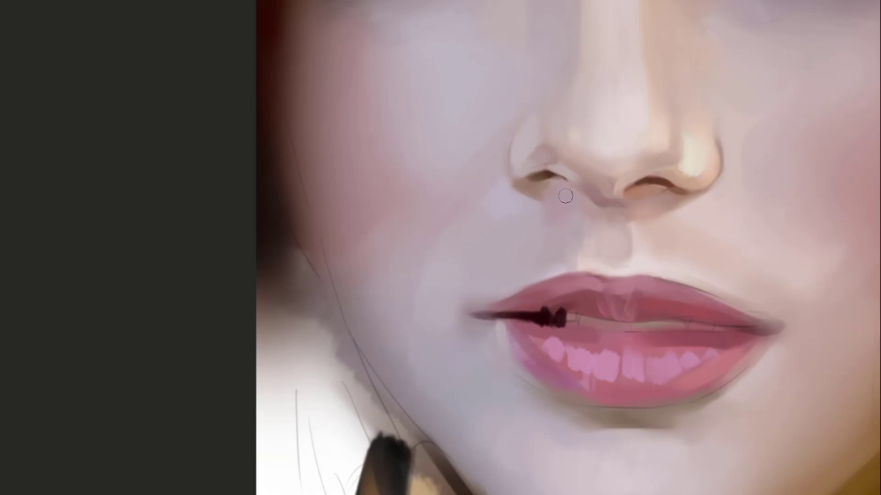
left_click_drag(615, 156, 548, 216)
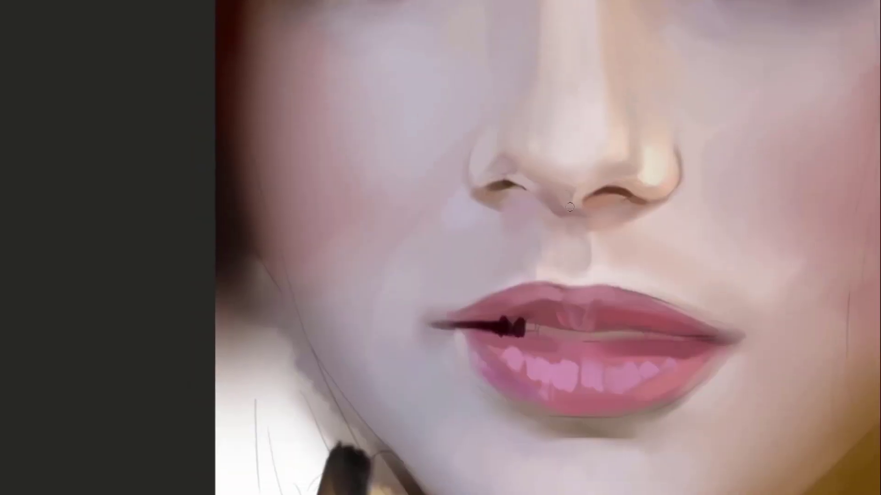
Refine the rim between the left nostril and the nose base and blend the mauve patch beneath it with sampled tones
left_click(548, 183, "alt")
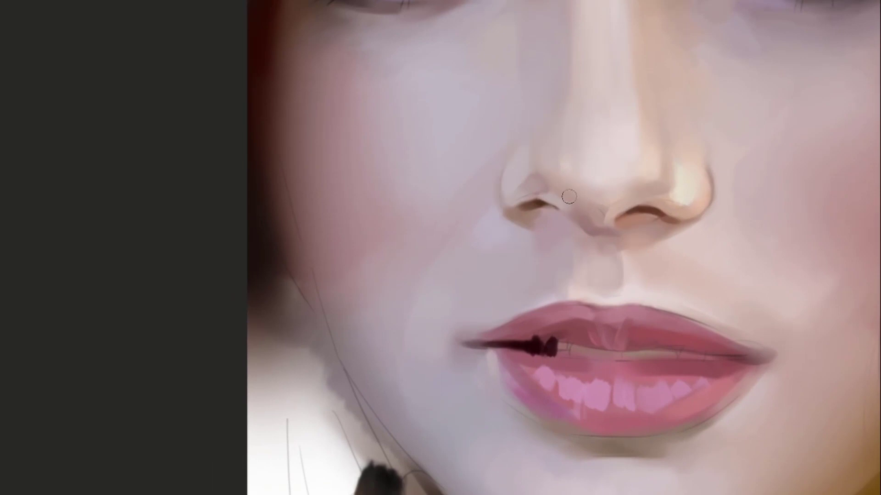
left_click(550, 183, "alt")
left_click_drag(594, 242, 564, 209)
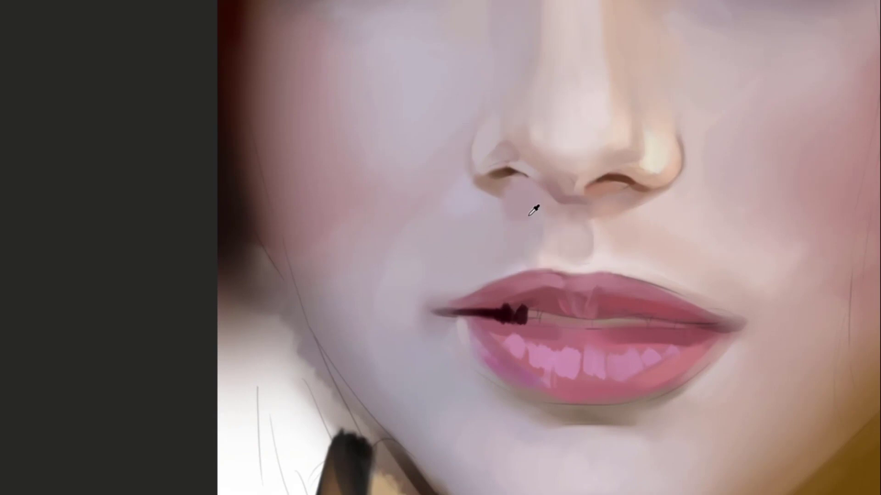
left_click_drag(512, 237, 559, 171)
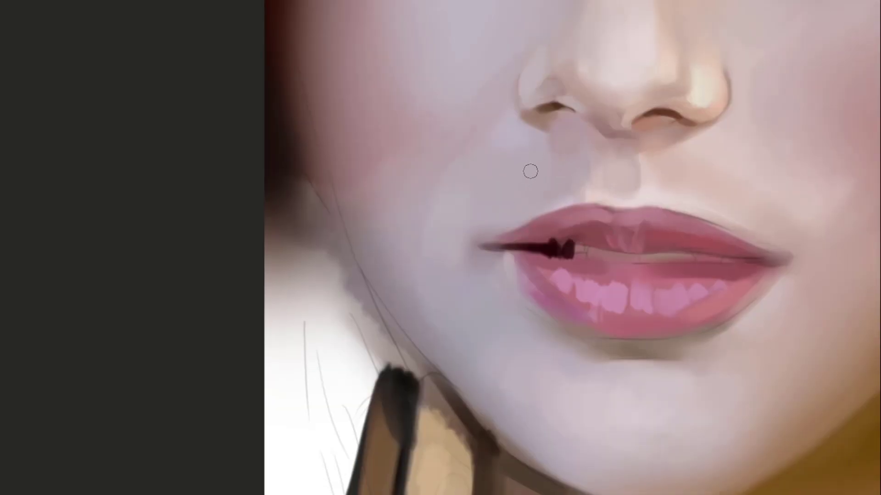
left_click(546, 146, "alt")
Examine the nose base and philtrum shading up close and against the whole face
left_click_drag(537, 170, 446, 307)
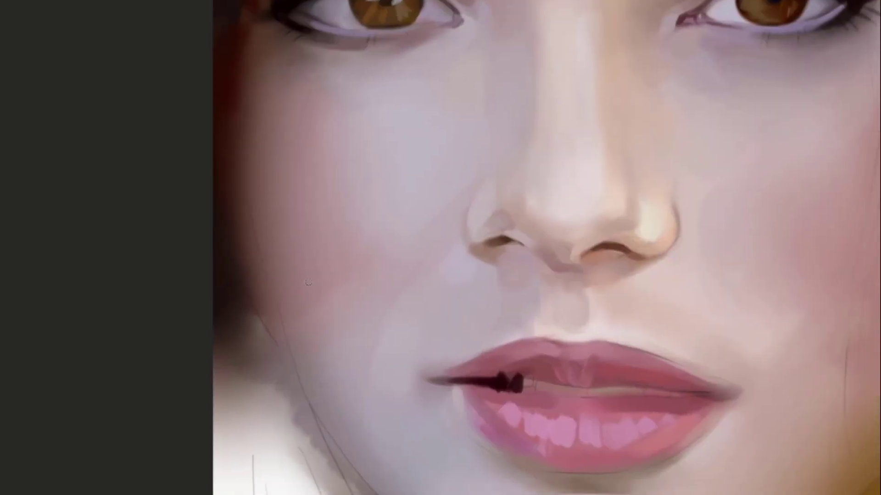
left_click_drag(608, 203, 571, 208)
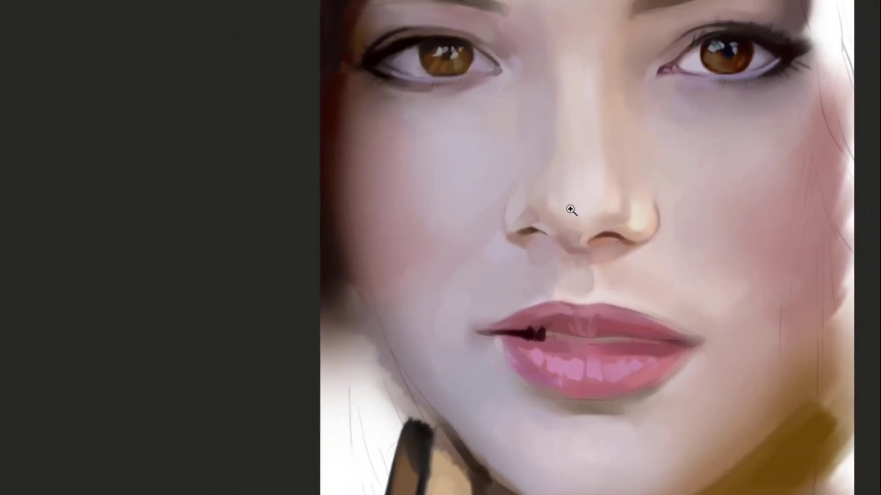
left_click_drag(576, 172, 535, 253)
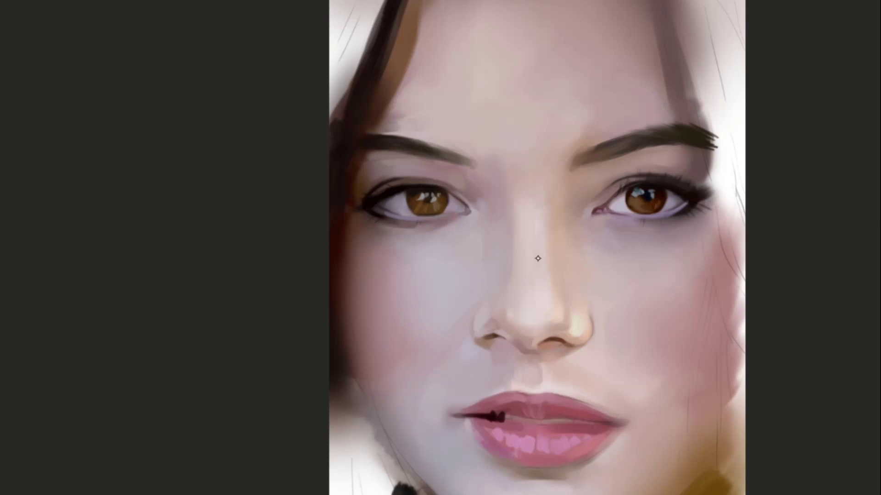
left_click_drag(536, 258, 595, 201)
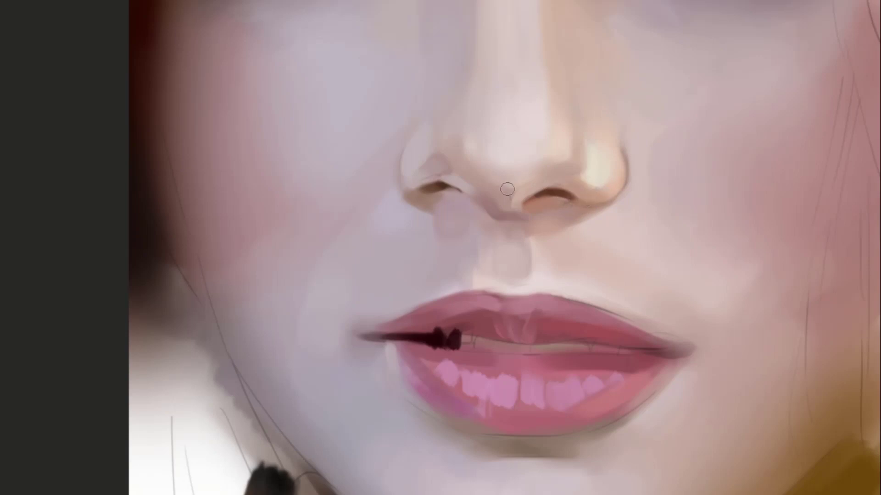
left_click_drag(552, 172, 529, 209)
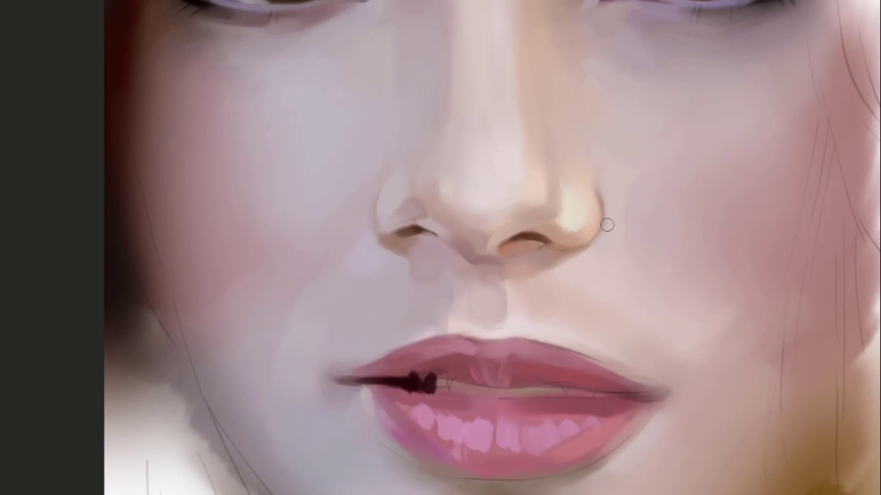
left_click_drag(605, 210, 564, 219)
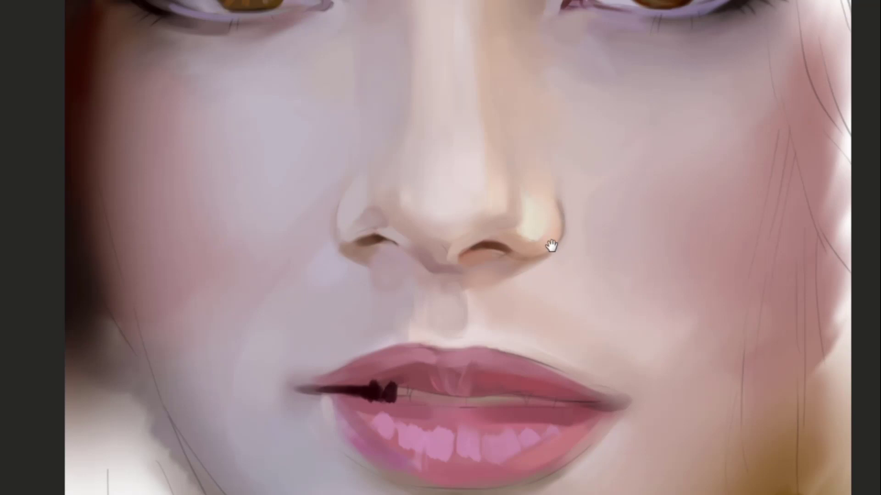
Soften the outer edge of the right nostril wing with a skin tone sampled from the adjoining cheek
left_click_drag(554, 248, 578, 218)
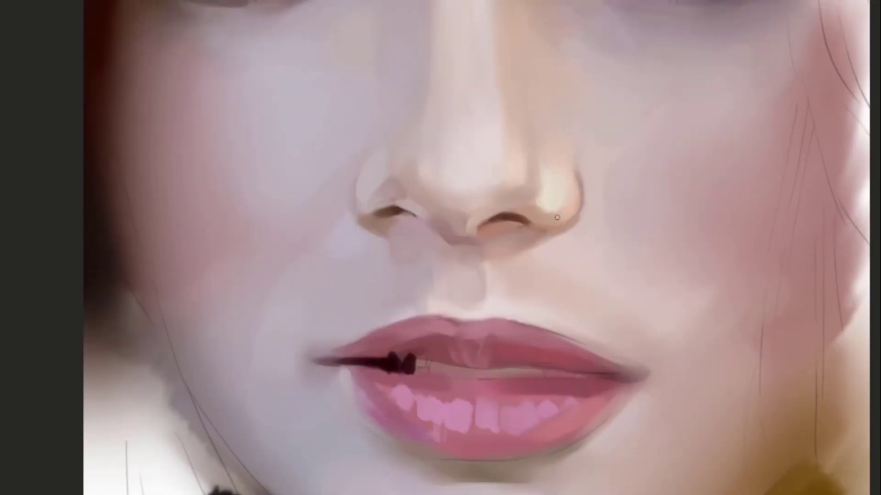
left_click(586, 207)
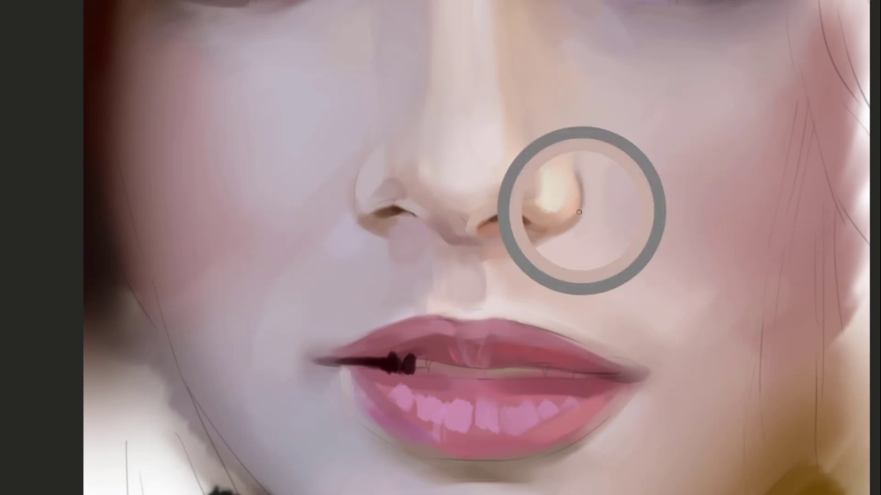
left_click_drag(531, 164, 525, 244)
left_click_drag(498, 210, 541, 251)
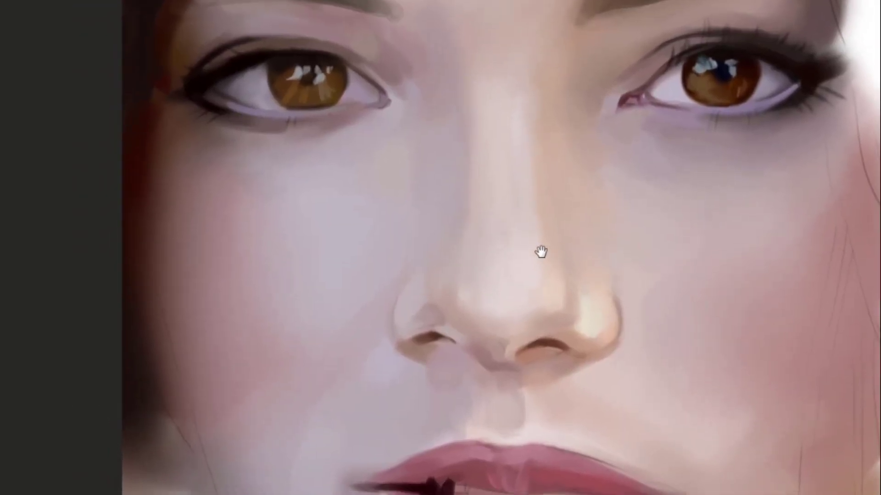
Examine the nose, philtrum and mouth at several magnifications and against the whole face
left_click_drag(449, 226, 505, 231)
left_click_drag(501, 221, 557, 195)
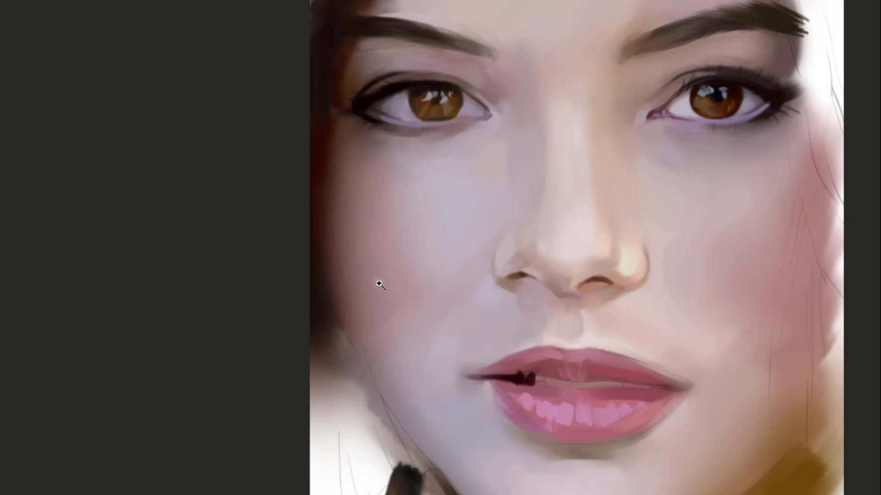
left_click_drag(542, 244, 512, 245)
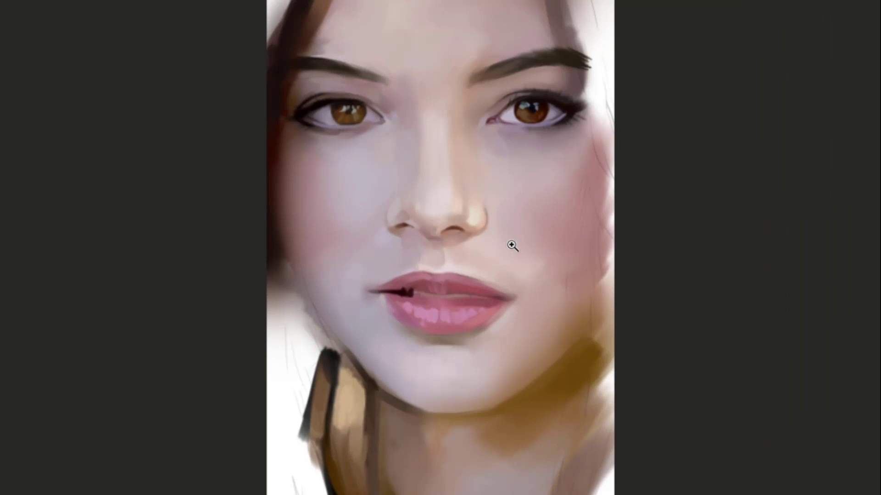
left_click_drag(492, 240, 634, 327)
left_click_drag(577, 396, 570, 337)
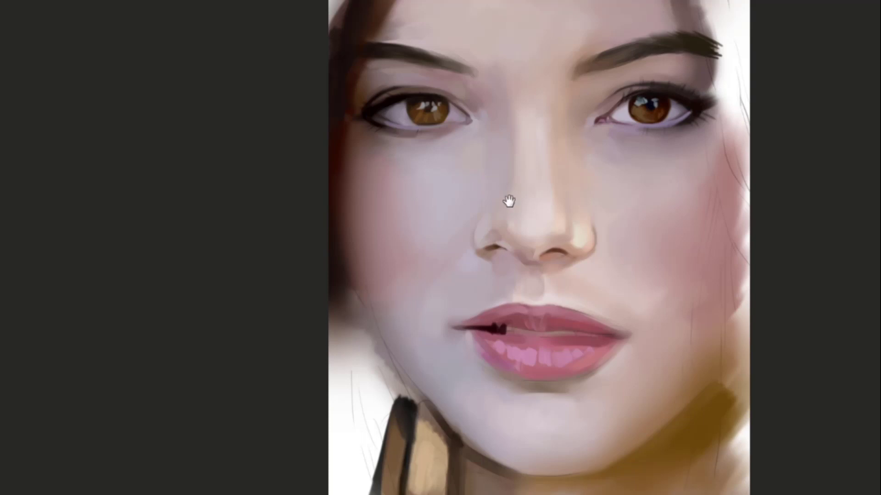
left_click_drag(539, 192, 494, 230)
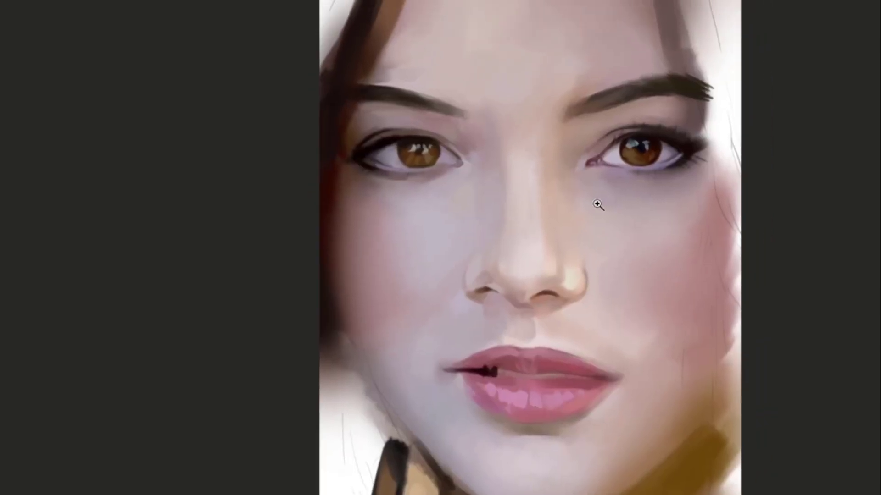
left_click_drag(597, 204, 587, 229)
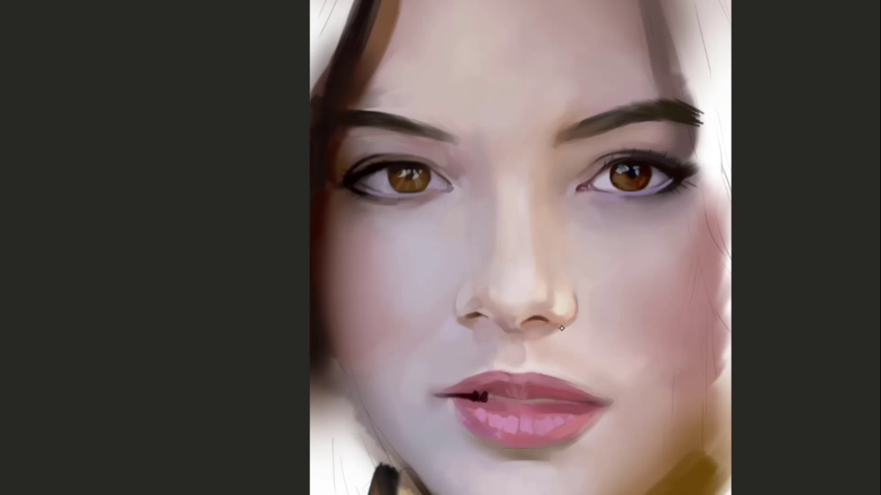
mouse_move(548, 334)
left_mouse_down()
mouse_move(549, 255)
mouse_move(570, 277)
mouse_move(589, 270)
left_mouse_up()
left_click_drag(513, 261, 543, 277)
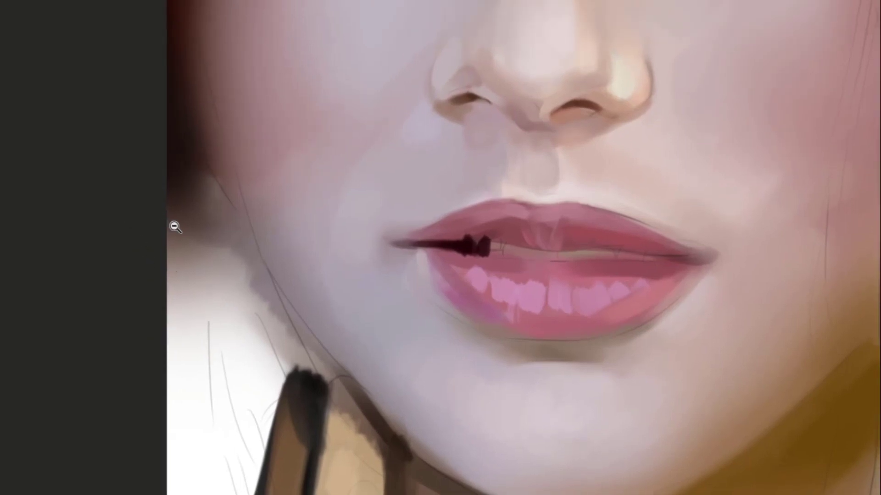
Mark the first tooth gaps with short dark mauve vertical strokes between the lips, left of and at the mouth's centre
left_click_drag(523, 293, 548, 272)
left_click_drag(493, 286, 542, 256)
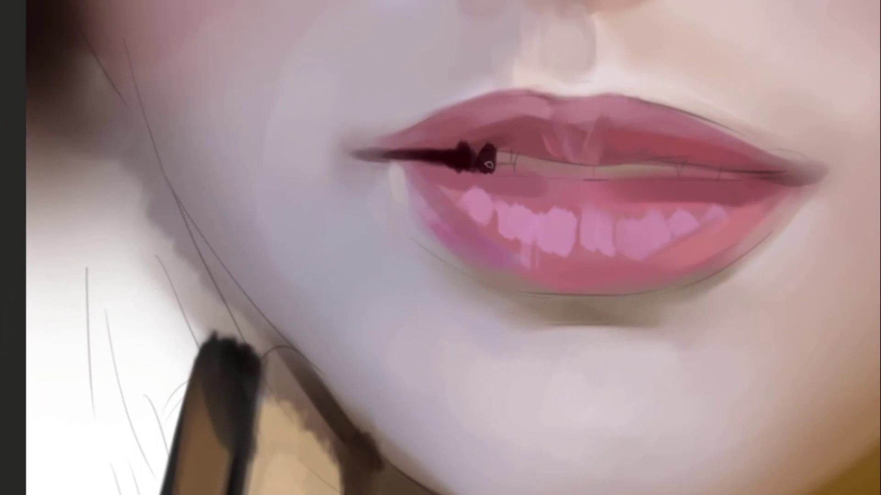
left_click_drag(507, 180, 474, 173)
left_click_drag(573, 184, 550, 186)
left_click_drag(456, 148, 451, 172)
key("ctrl+z")
left_click(450, 160, "alt")
left_click(463, 158, "alt")
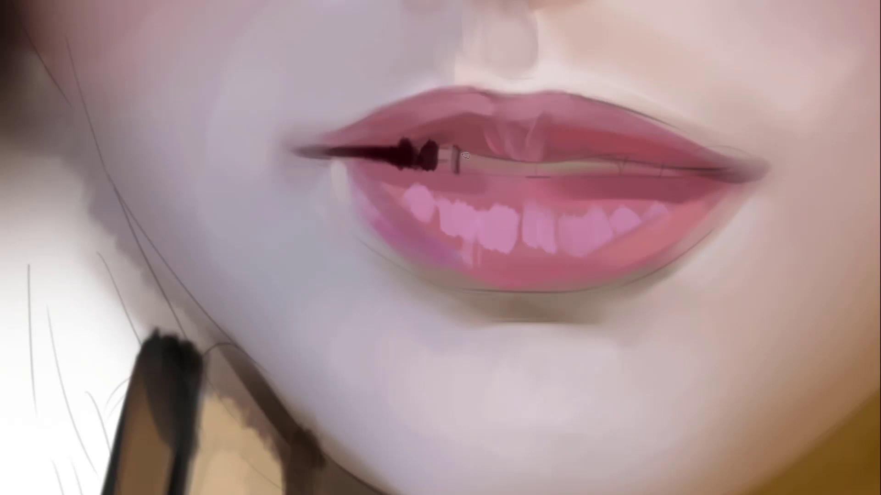
mouse_move(580, 176)
left_mouse_down()
mouse_move(530, 171)
mouse_move(491, 140)
left_mouse_up()
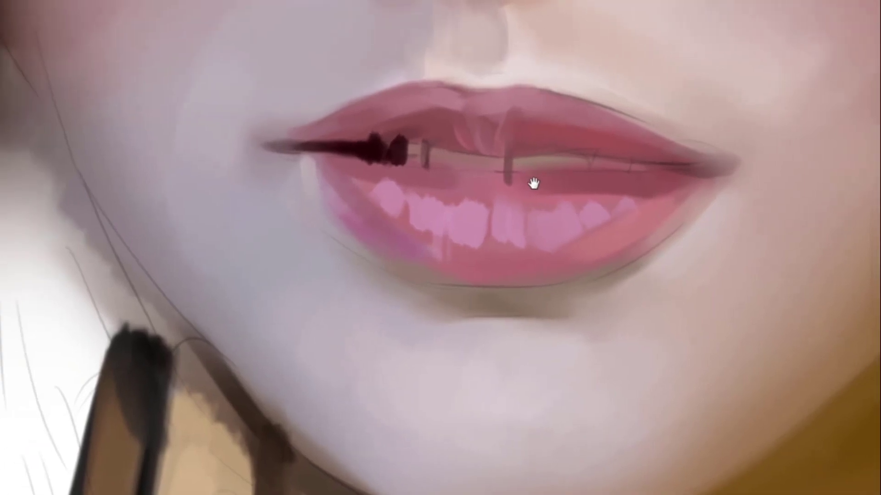
mouse_move(409, 163)
left_mouse_down()
mouse_move(462, 171)
mouse_move(460, 154)
left_mouse_up()
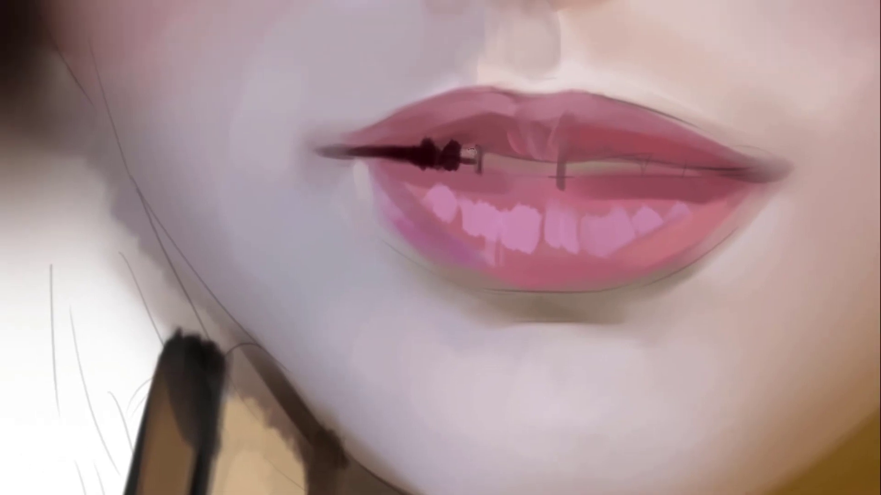
Shape the small tooth beside the left dark end of the mouth line with sampled pink and dark maroon tones
left_click(504, 166, "alt")
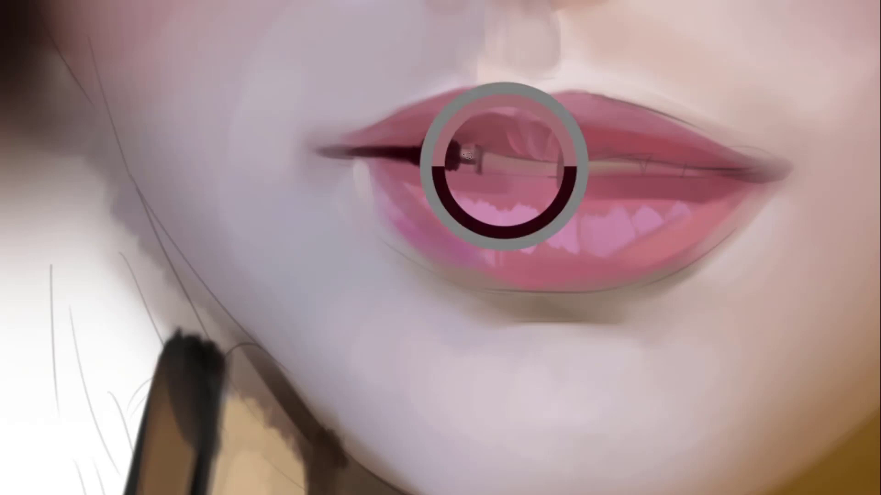
mouse_move(449, 140)
left_mouse_down()
mouse_move(454, 156)
mouse_move(466, 157)
mouse_move(458, 156)
left_mouse_up()
left_click(447, 163, "alt")
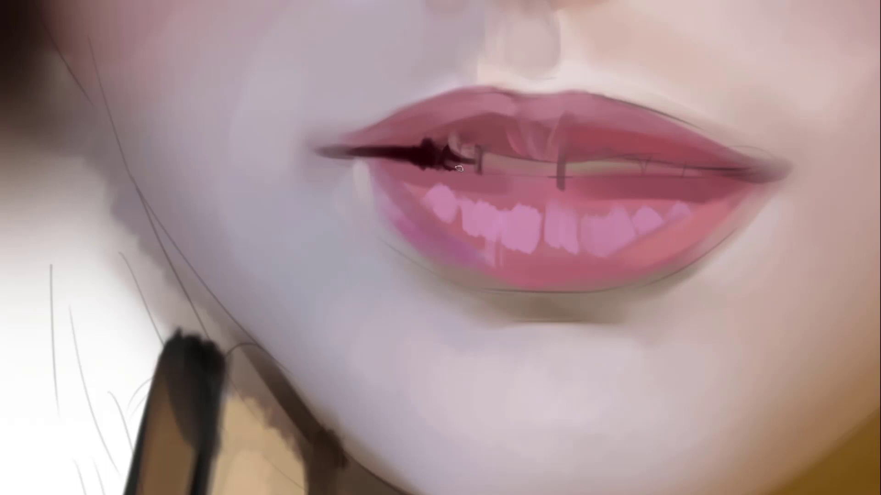
key("ctrl+z")
left_click_drag(433, 161, 461, 165)
mouse_move(495, 174)
left_mouse_down()
mouse_move(466, 151)
mouse_move(518, 161)
left_mouse_up()
key("ctrl+z")
mouse_move(422, 139)
left_mouse_down()
mouse_move(542, 162)
mouse_move(445, 151)
mouse_move(472, 143)
left_mouse_up()
key("ctrl+z")
Draw a thin dark maroon line along the lower edge of the teeth, from the left dark end past the centre gap
left_click_drag(413, 151, 557, 143)
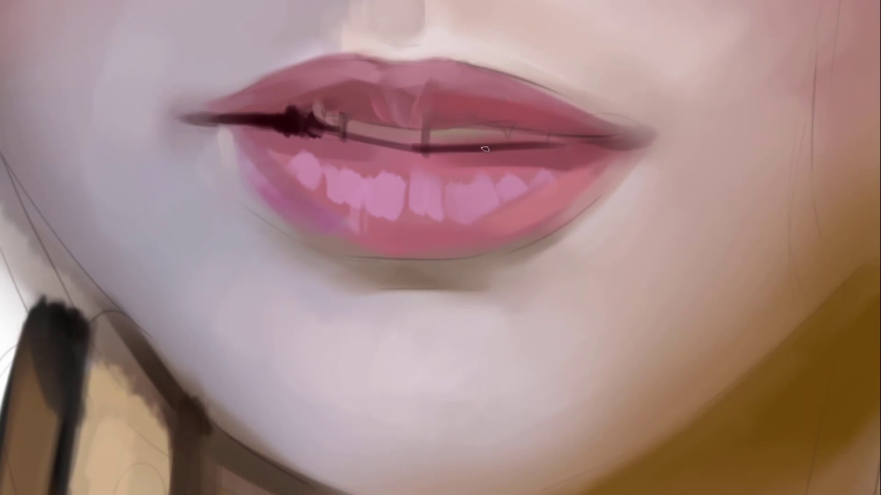
key("ctrl+z")
left_click_drag(422, 152, 533, 145)
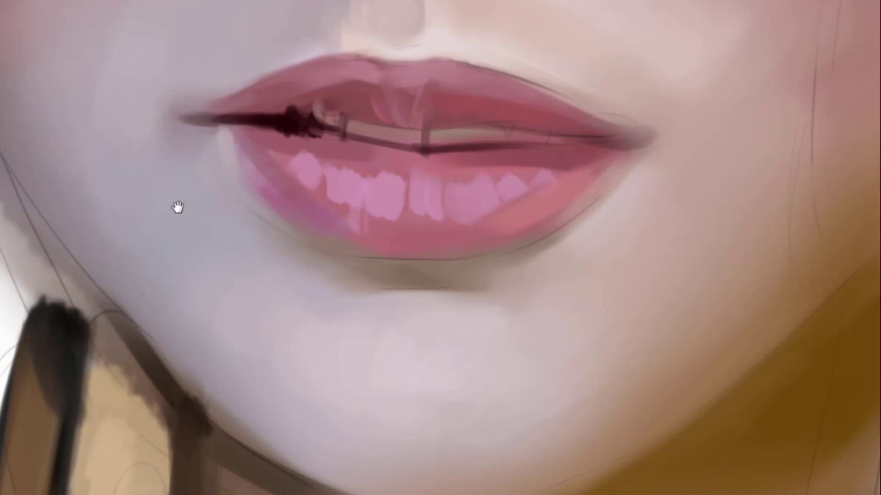
left_click_drag(552, 160, 513, 159)
left_click_drag(424, 149, 527, 146)
key("ctrl+z")
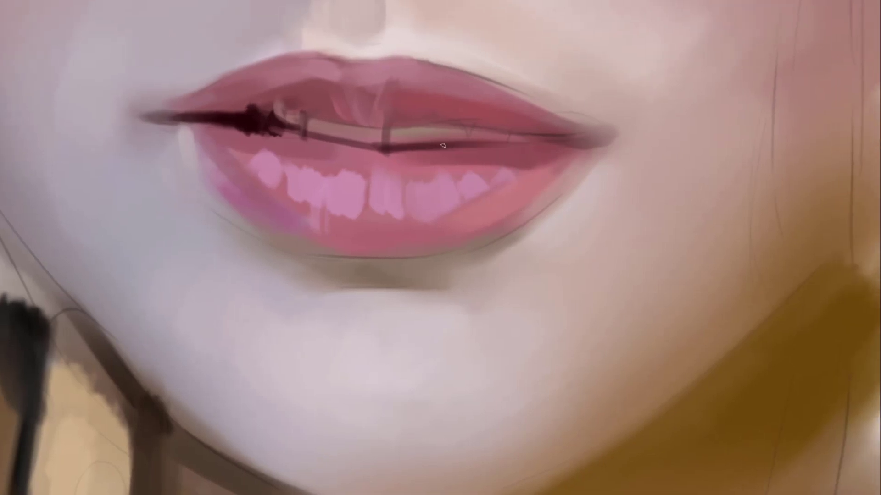
left_click_drag(444, 146, 548, 145)
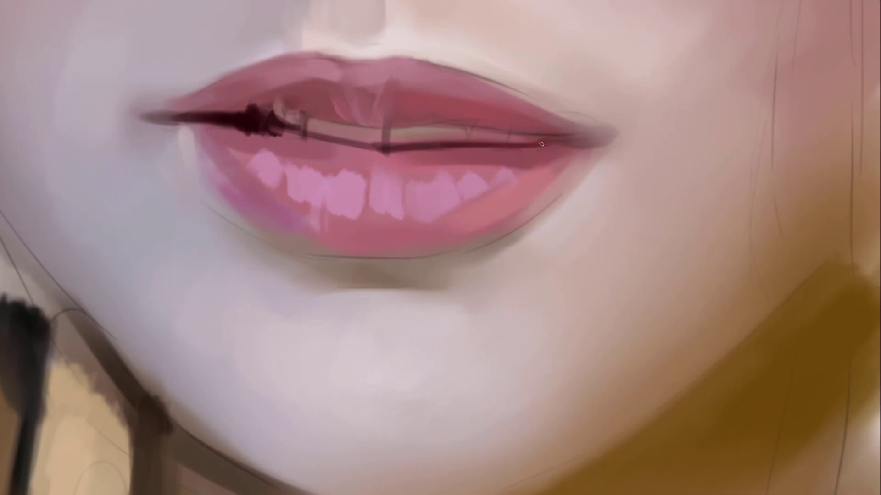
Extend the mouth line to the right corner with a thick deep red stroke
left_click_drag(541, 143, 495, 141)
mouse_move(550, 142)
left_mouse_down()
mouse_move(489, 140)
mouse_move(615, 140)
mouse_move(566, 146)
mouse_move(572, 140)
mouse_move(543, 133)
left_mouse_up()
key("ctrl+z")
key("ctrl+z")
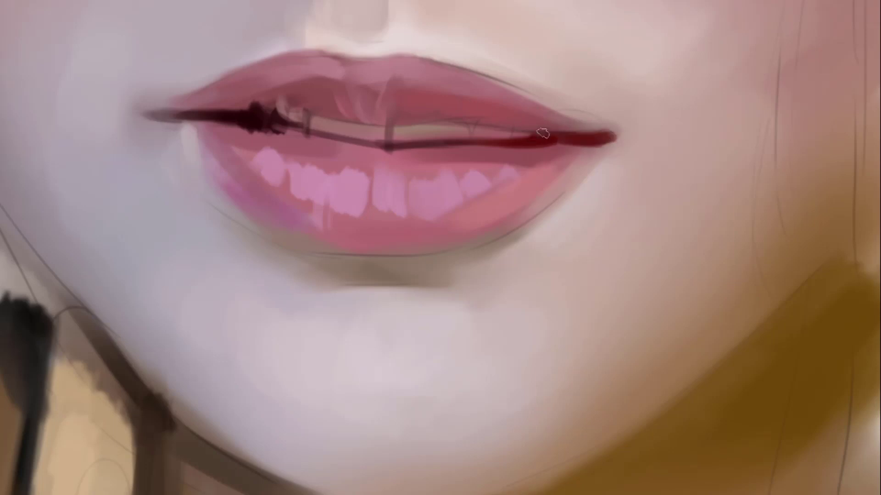
left_click(546, 133, "alt")
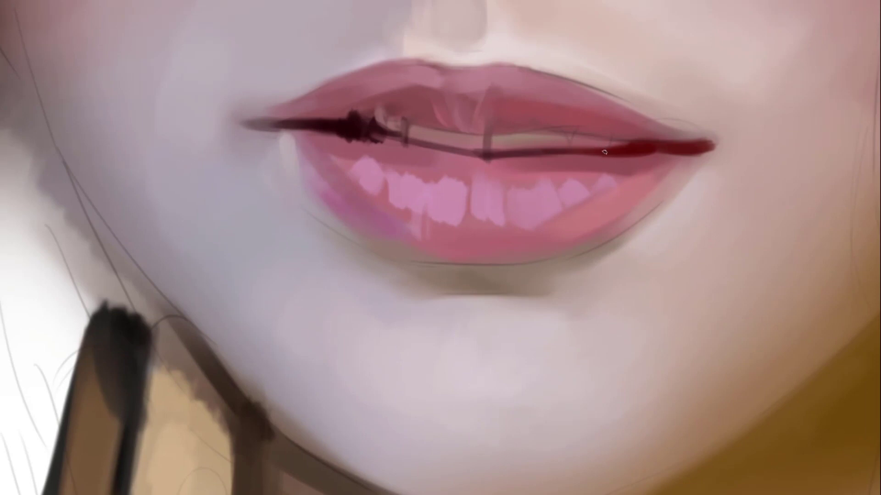
Mark the tooth gaps in the right half of the mouth with dark vertical strokes in sampled colours
mouse_move(613, 137)
left_mouse_down()
mouse_move(569, 152)
mouse_move(565, 125)
mouse_move(568, 152)
mouse_move(576, 124)
mouse_move(568, 154)
left_mouse_up()
left_click_drag(577, 122, 568, 157)
mouse_move(577, 122)
left_mouse_down()
mouse_move(569, 156)
mouse_move(583, 126)
mouse_move(577, 150)
mouse_move(619, 142)
mouse_move(592, 153)
left_mouse_up()
left_click(585, 141, "alt")
left_click(634, 142, "alt")
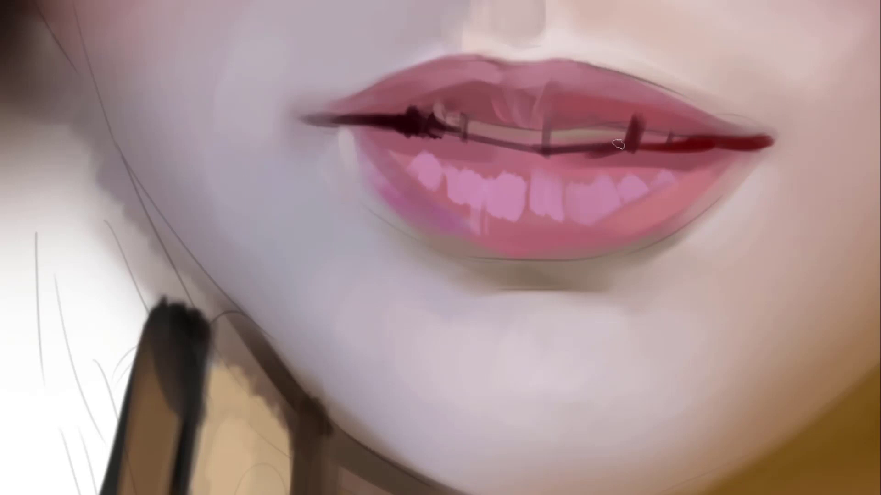
left_click_drag(622, 143, 625, 108)
key("ctrl+z")
left_click_drag(627, 144, 633, 99)
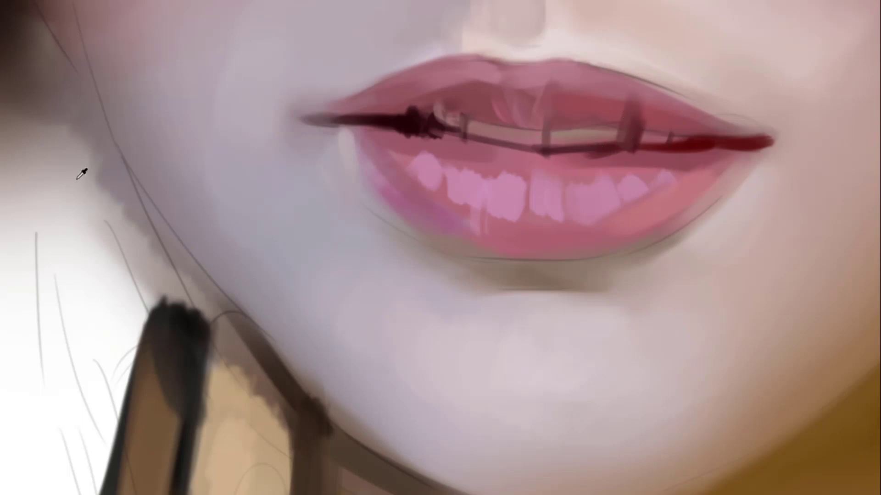
key("ctrl+z")
key("ctrl+z")
Add narrow pale lilac vertical highlights on the two front teeth, either side of the central gap
left_click_drag(529, 149, 572, 150)
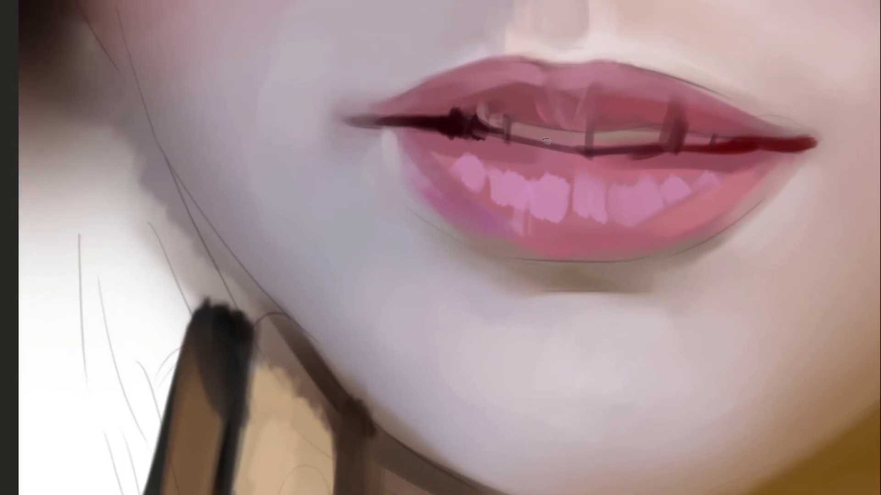
key("ctrl+z")
left_click_drag(549, 118, 552, 142)
left_click_drag(549, 108, 552, 128)
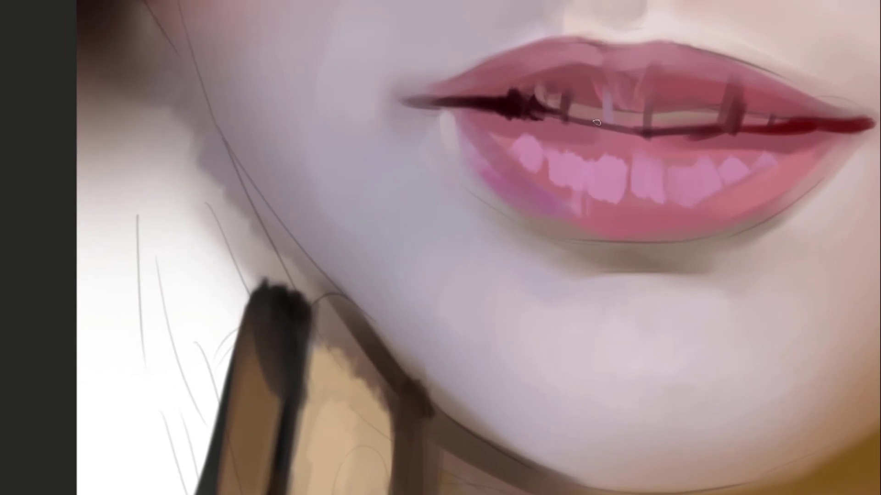
left_click_drag(651, 124, 569, 114)
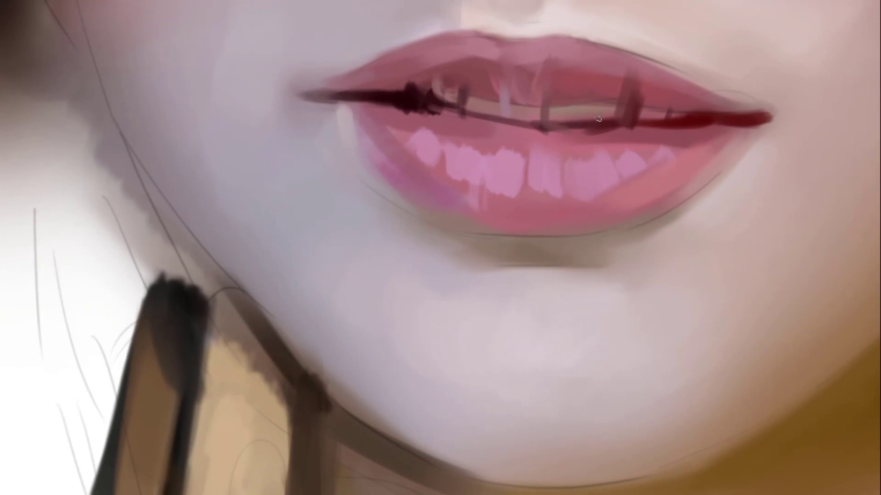
key("alt")
mouse_move(568, 110)
left_mouse_down()
mouse_move(558, 132)
mouse_move(540, 131)
mouse_move(542, 114)
mouse_move(544, 141)
left_mouse_up()
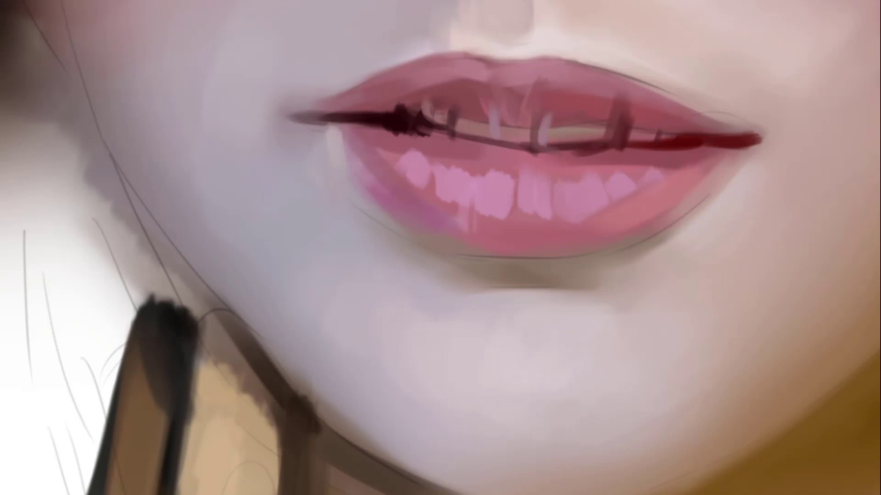
Darken and blend the deep red mouth line toward the right corner with a smaller brush and sampled tones
left_click(615, 134, "alt")
left_click(586, 133, "alt")
left_click_drag(694, 139, 665, 138)
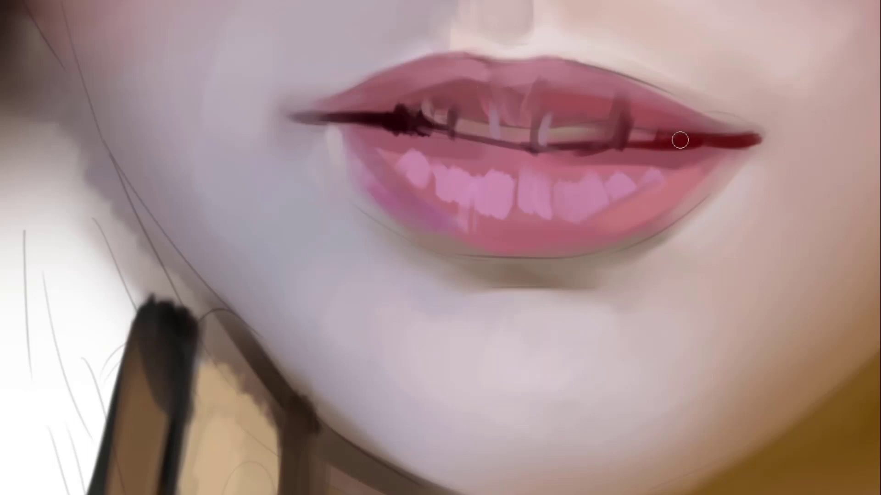
key("[")
mouse_move(742, 141)
left_mouse_down()
mouse_move(708, 143)
mouse_move(735, 149)
mouse_move(667, 136)
mouse_move(708, 145)
left_mouse_up()
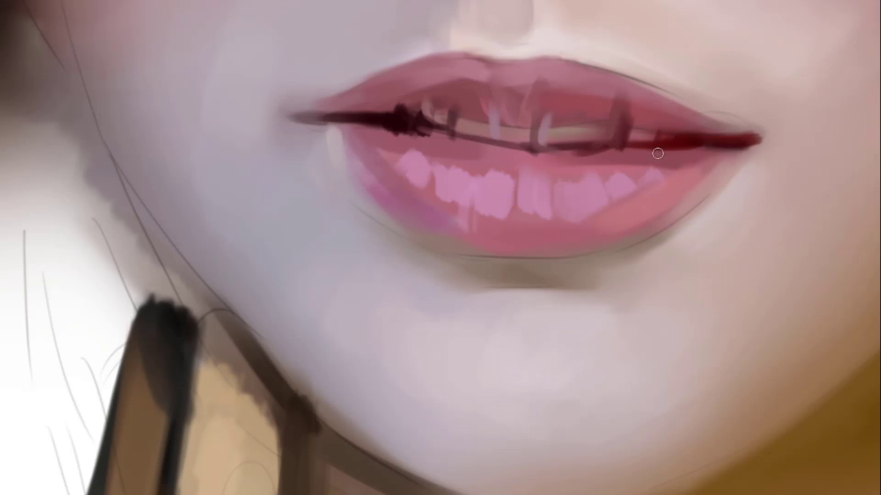
left_click(689, 138, "alt")
left_click_drag(661, 153, 688, 149)
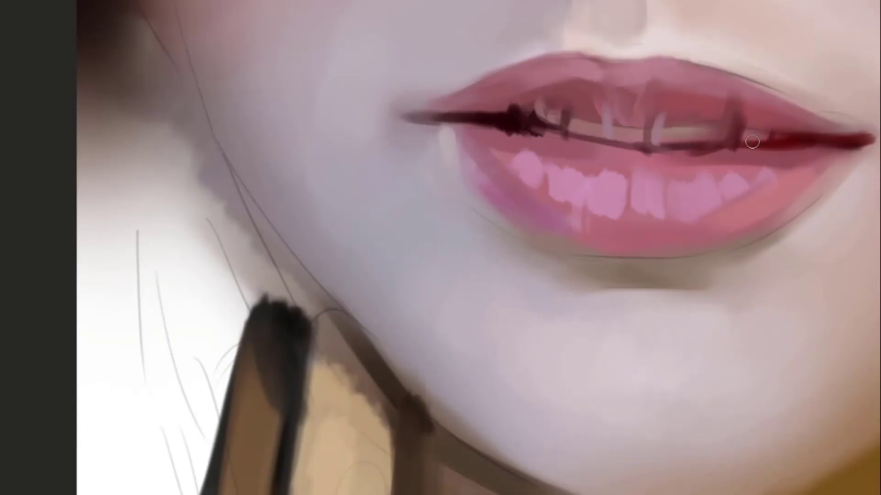
Paint greyish lilac tones and a dark upper arch on the small teeth near the left mouth corner
left_click(748, 123)
left_click_drag(607, 123, 684, 123)
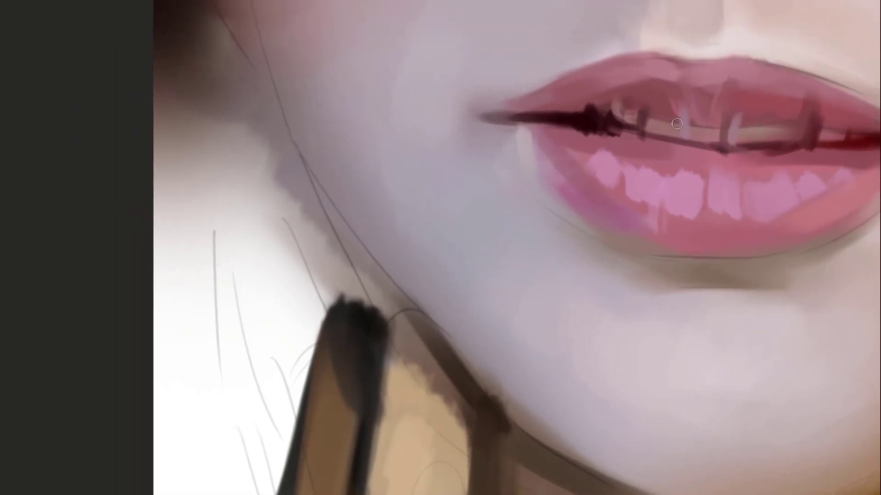
left_click_drag(625, 128, 594, 128)
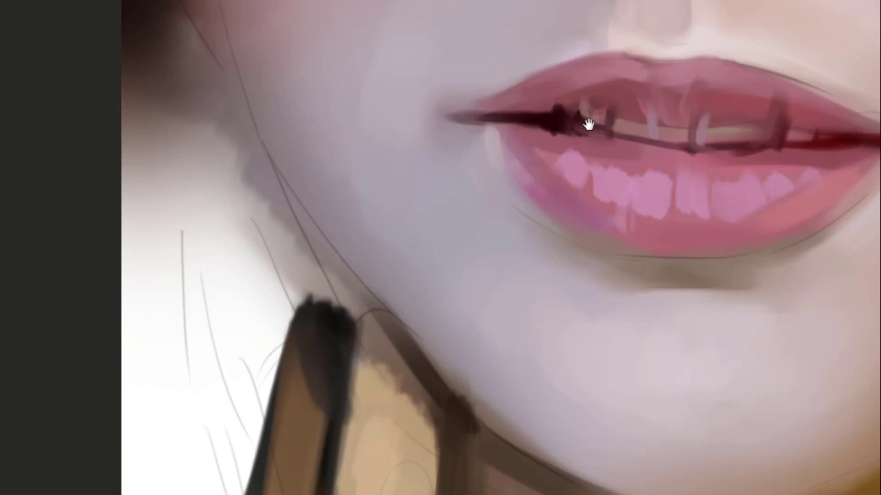
mouse_move(588, 124)
left_mouse_down()
mouse_move(605, 139)
mouse_move(593, 144)
left_mouse_up()
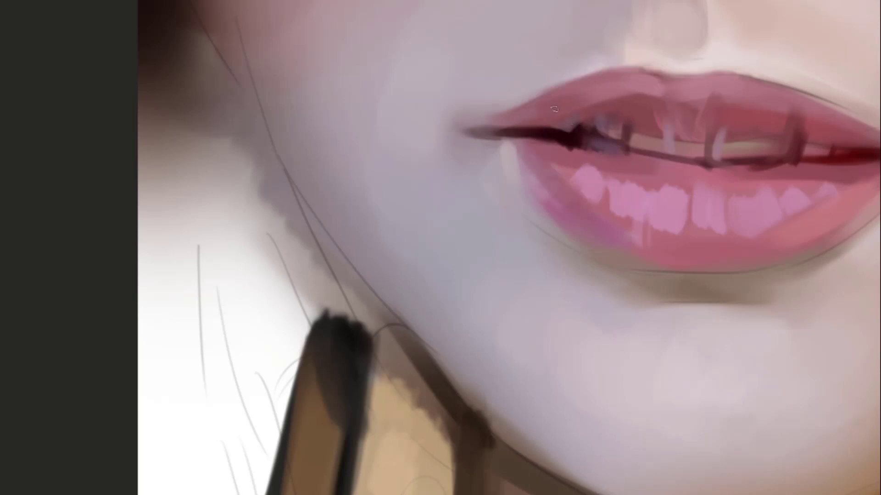
Refine the dark mouth line near the left corner and trim its lower edge with sampled maroon and mauve lip tones
left_click(582, 132, "alt")
mouse_move(574, 132)
left_mouse_down()
mouse_move(590, 115)
mouse_move(567, 131)
mouse_move(537, 130)
left_mouse_up()
left_click(595, 109, "alt")
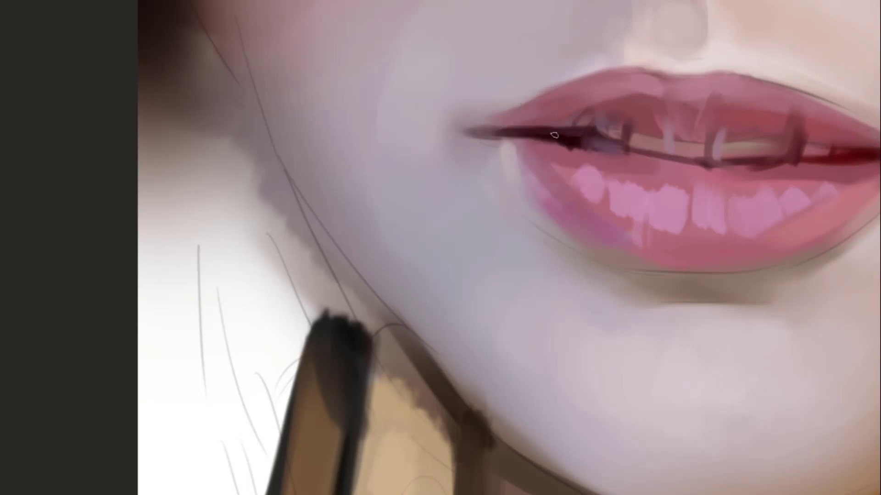
mouse_move(554, 135)
left_mouse_down()
mouse_move(626, 148)
mouse_move(587, 138)
mouse_move(613, 147)
mouse_move(594, 151)
left_mouse_up()
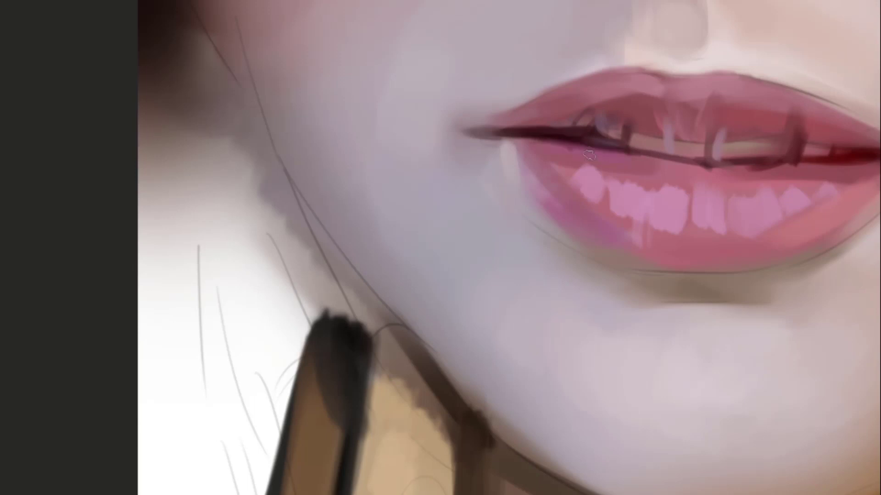
Soften the left mouth corner and its dark tip by blending in skin tones sampled from around it
mouse_move(619, 164)
left_mouse_down()
mouse_move(584, 163)
mouse_move(593, 161)
left_mouse_up()
mouse_move(501, 140)
left_mouse_down()
mouse_move(556, 152)
mouse_move(523, 146)
left_mouse_up()
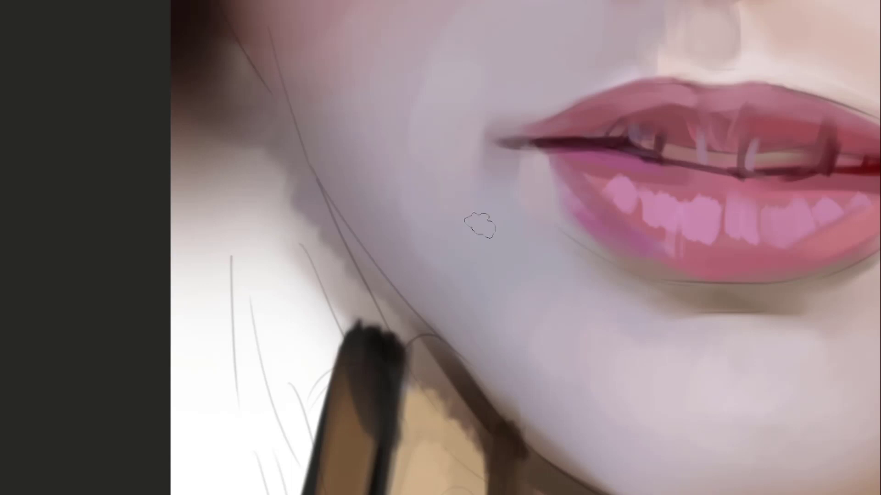
left_click(461, 156, "alt")
left_click(471, 193, "alt")
left_click(511, 143)
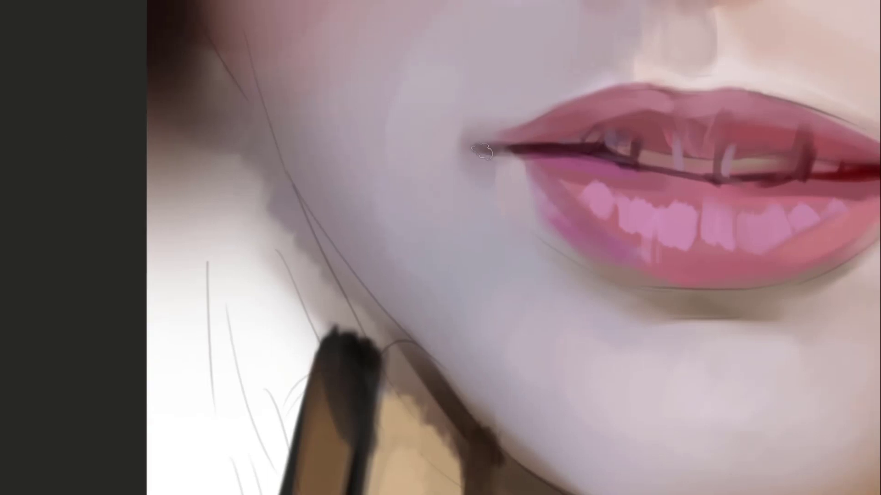
left_click_drag(460, 134, 486, 149)
key("ctrl+z")
left_click_drag(552, 110, 558, 154)
left_click(614, 92, "alt")
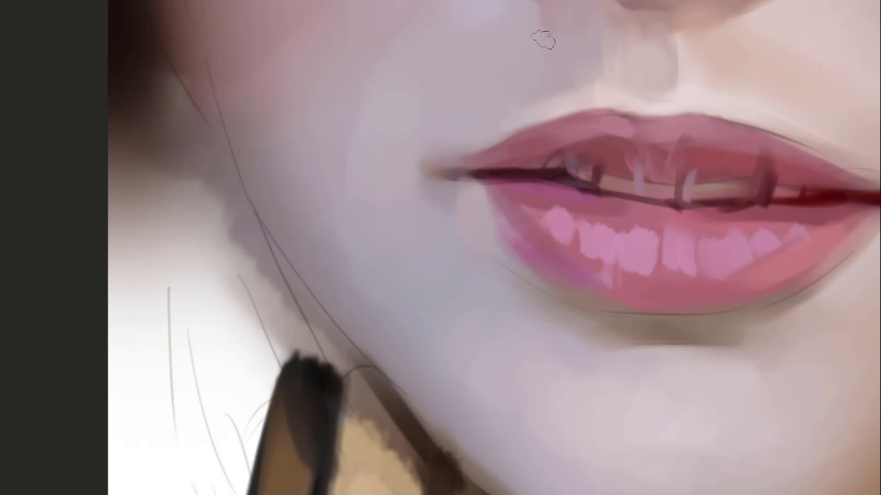
Paint a pale lilac highlight on the cheek below the left nostril and blend it with sampled skin tones
left_click(484, 8, "alt")
left_click_drag(473, 23, 498, 72)
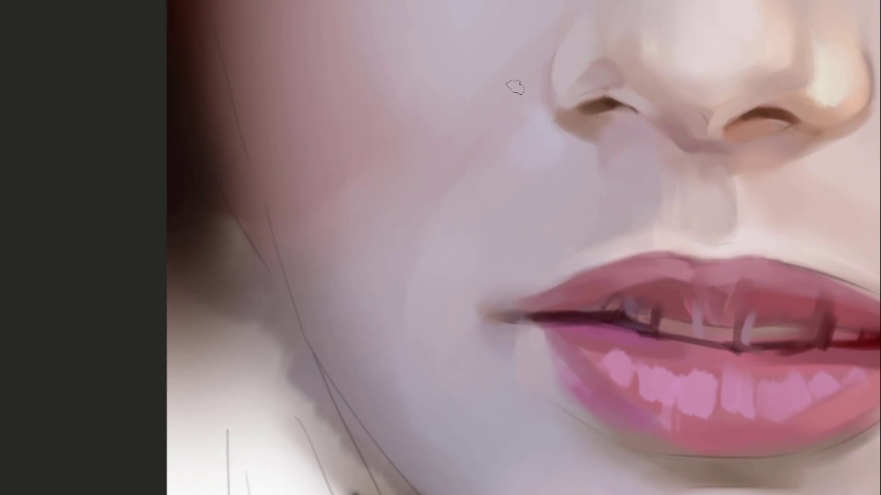
left_click_drag(560, 140, 552, 115)
mouse_move(547, 128)
left_mouse_down()
mouse_move(497, 154)
mouse_move(533, 109)
mouse_move(462, 162)
mouse_move(525, 118)
mouse_move(469, 169)
mouse_move(541, 129)
mouse_move(540, 157)
mouse_move(551, 131)
mouse_move(568, 144)
mouse_move(561, 138)
mouse_move(604, 145)
mouse_move(555, 140)
mouse_move(591, 151)
mouse_move(582, 151)
mouse_move(593, 159)
mouse_move(593, 184)
mouse_move(584, 110)
left_mouse_up()
key("alt")
left_click(596, 149, "alt")
mouse_move(589, 159)
left_mouse_down()
mouse_move(561, 152)
mouse_move(563, 162)
left_mouse_up()
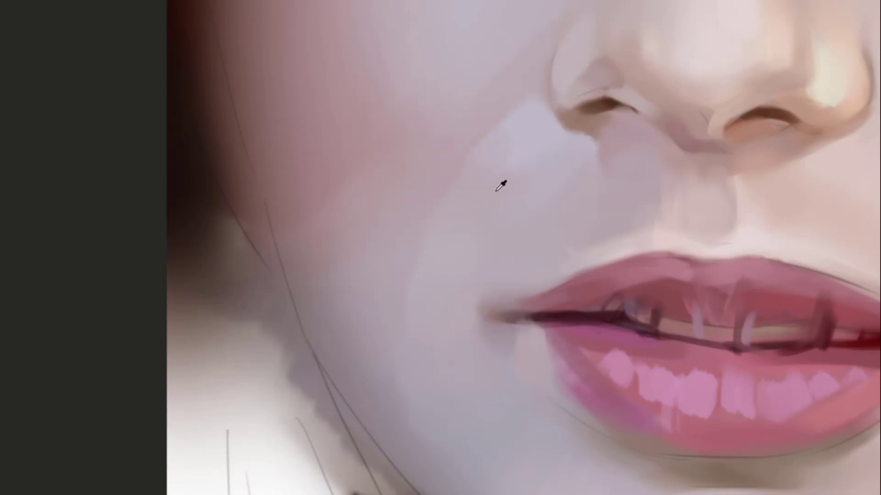
mouse_move(554, 141)
left_mouse_down()
mouse_move(456, 262)
mouse_move(534, 109)
left_mouse_up()
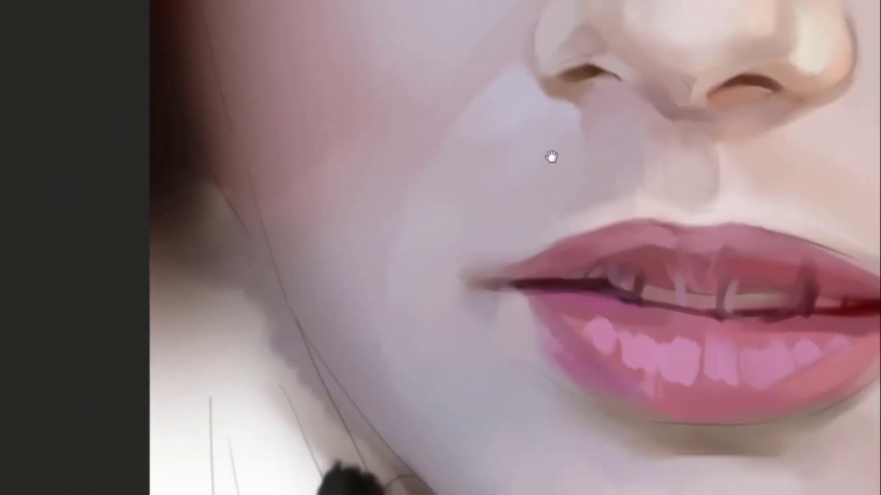
Blend greyish skin tones from the left mouth corner along the upper lip's left outline, defining its edge
left_click_drag(550, 157, 500, 127)
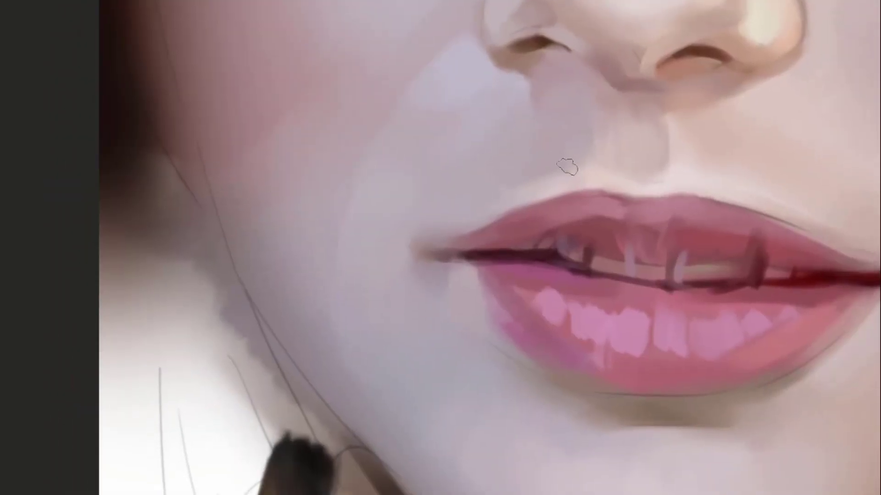
left_click(424, 246, "alt")
left_click_drag(425, 245, 502, 176)
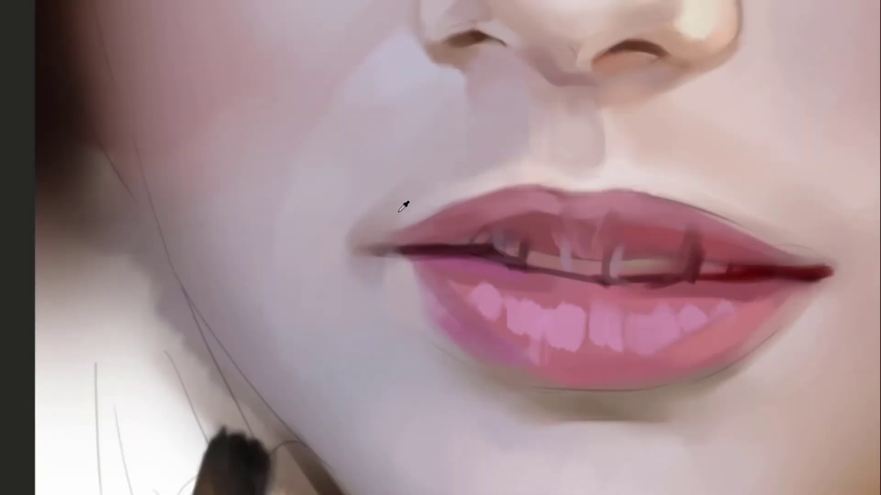
left_click(399, 212, "alt")
left_click_drag(425, 201, 463, 165)
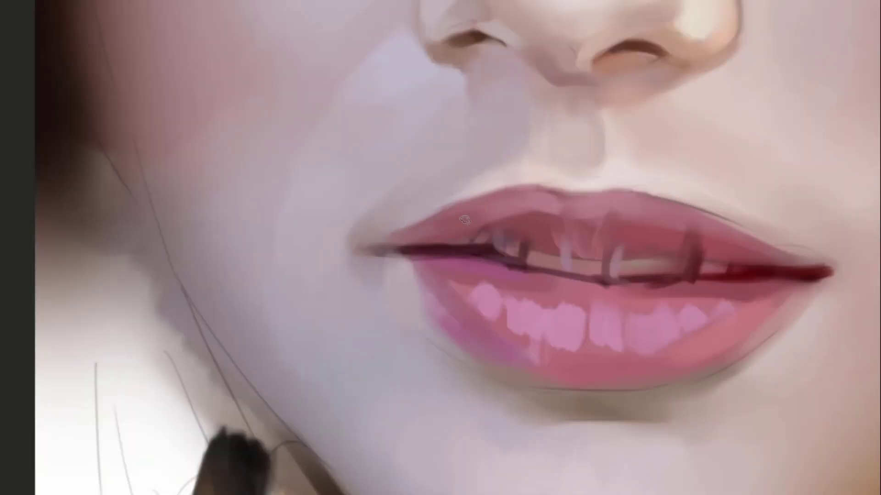
left_click_drag(431, 249, 505, 182)
left_click(511, 161, "alt")
left_click_drag(655, 179, 499, 160)
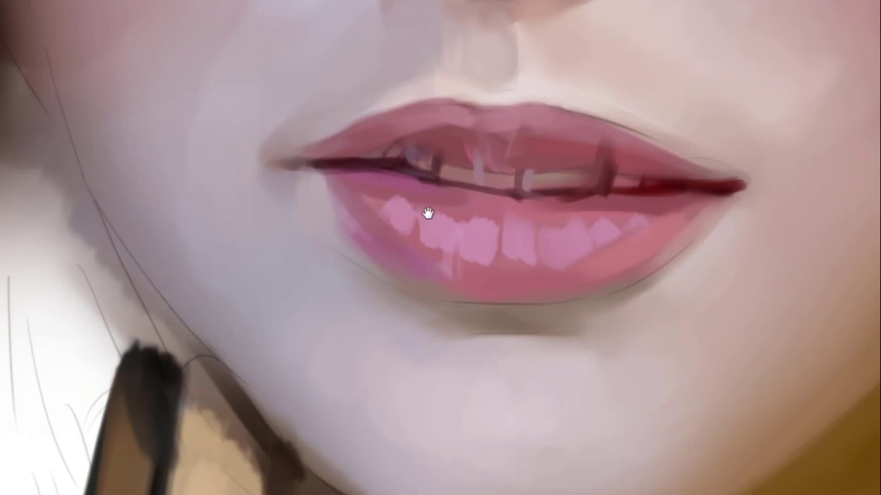
left_click_drag(346, 143, 389, 240)
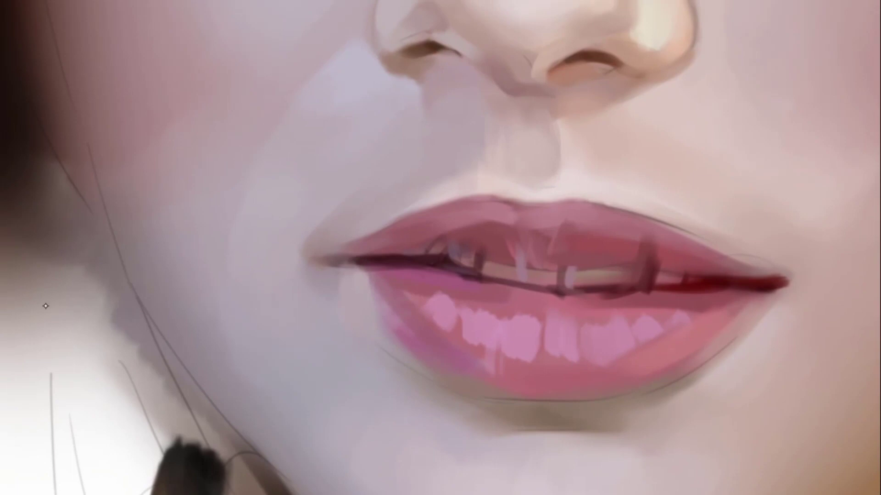
Examine the mouth, nose and chin at different magnifications against the whole portrait
left_click_drag(550, 216, 535, 168)
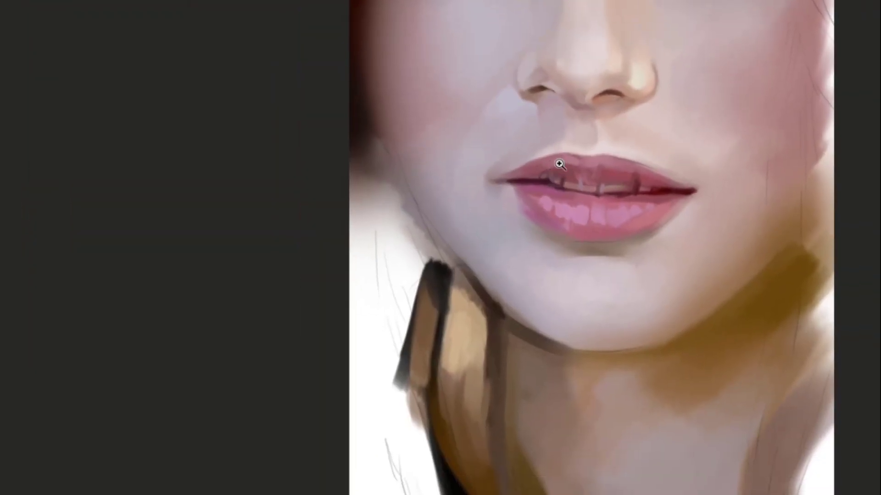
left_click_drag(596, 174, 587, 190)
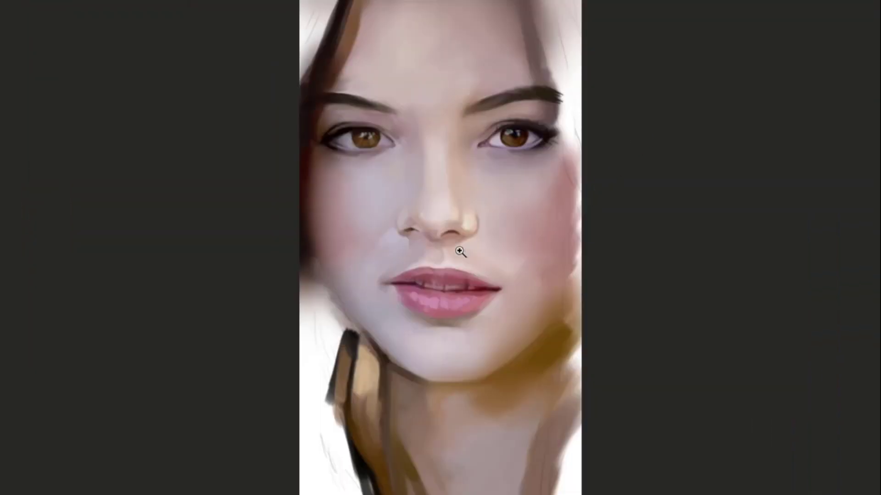
scroll(460, 252, "up", 2)
scroll(554, 197, "up", 1)
scroll(527, 232, "up", 3)
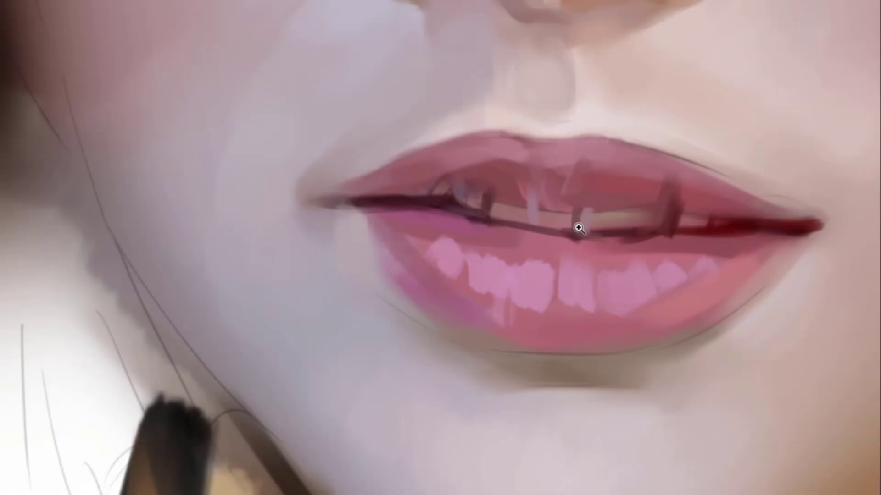
scroll(579, 229, "down", 3)
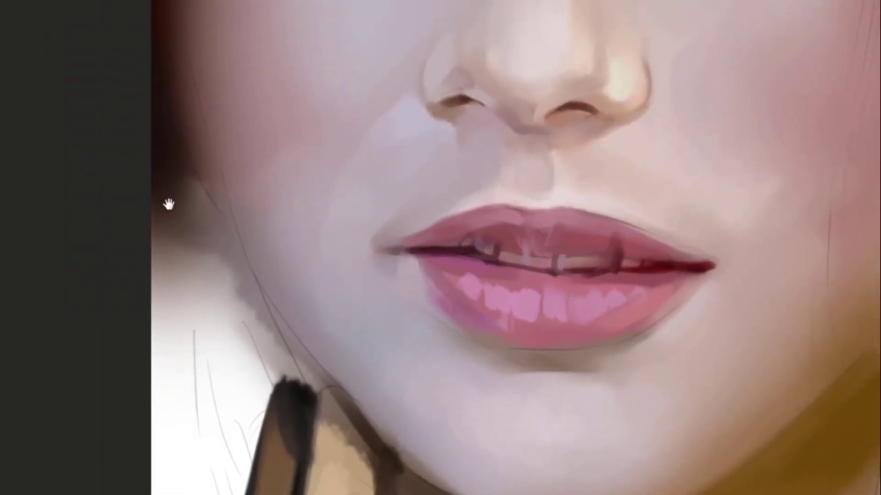
left_click_drag(517, 255, 558, 282)
left_click_drag(587, 234, 559, 220)
scroll(554, 239, "down", 1)
scroll(557, 229, "up", 1)
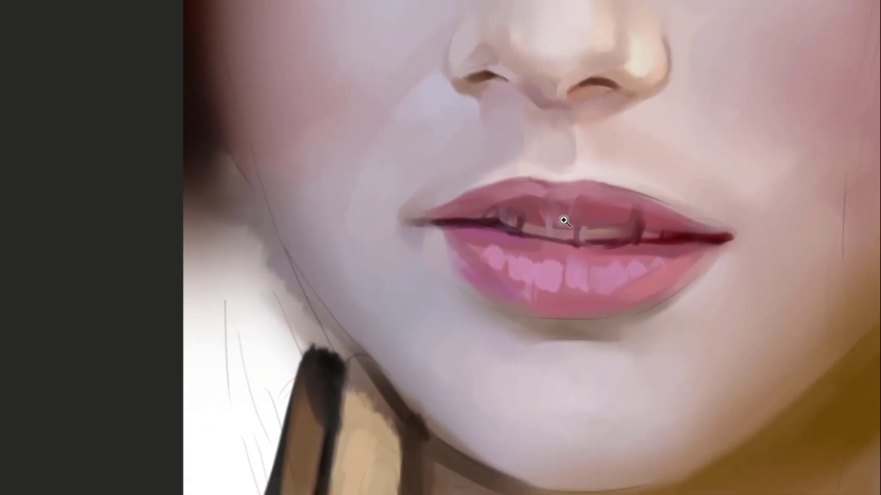
scroll(555, 241, "up", 1)
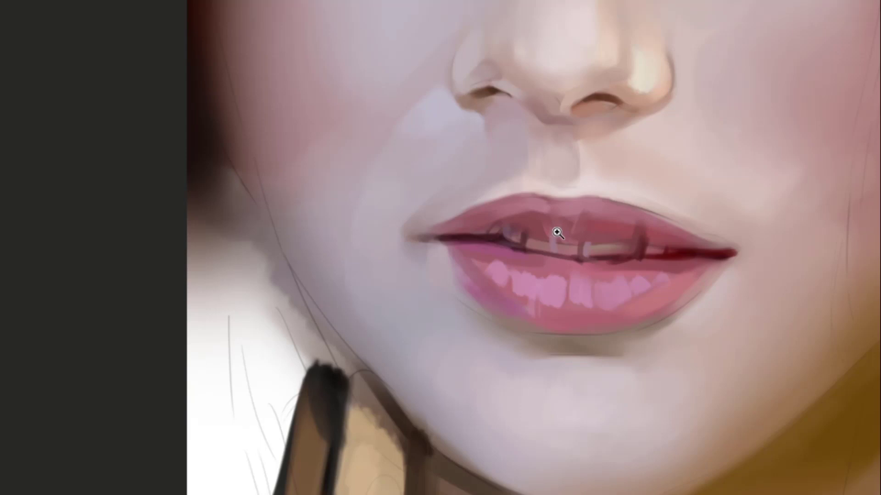
left_click_drag(565, 195, 261, 114)
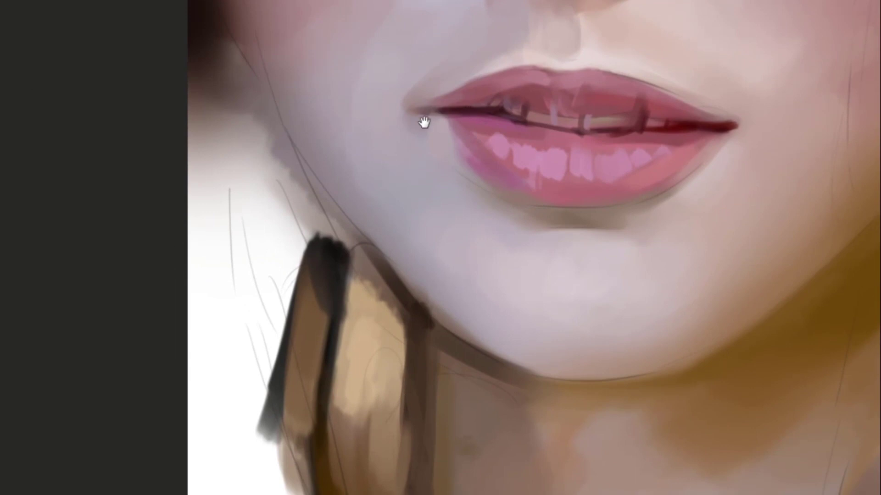
left_click_drag(422, 121, 415, 151)
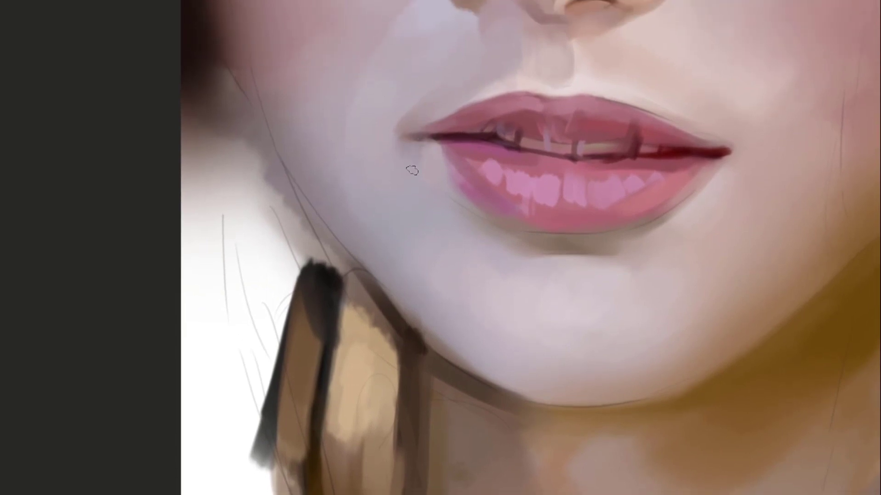
left_click_drag(527, 146, 479, 130)
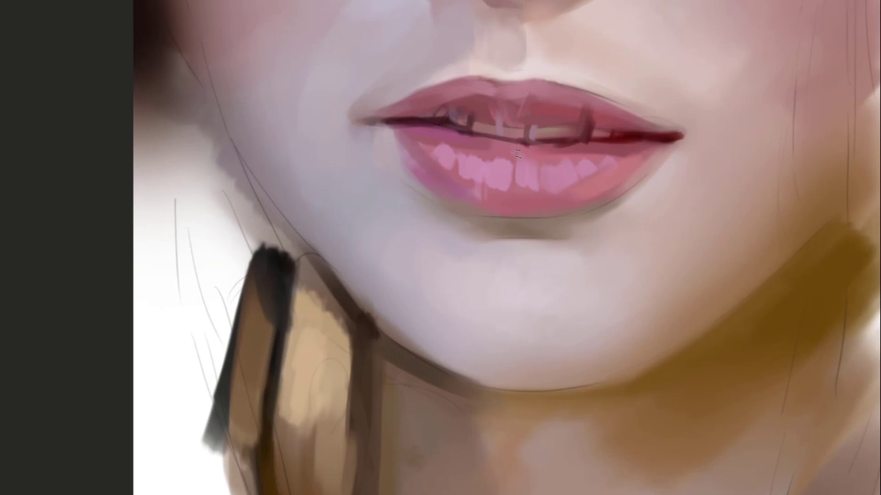
left_click_drag(563, 153, 532, 167)
left_click_drag(469, 150, 492, 154)
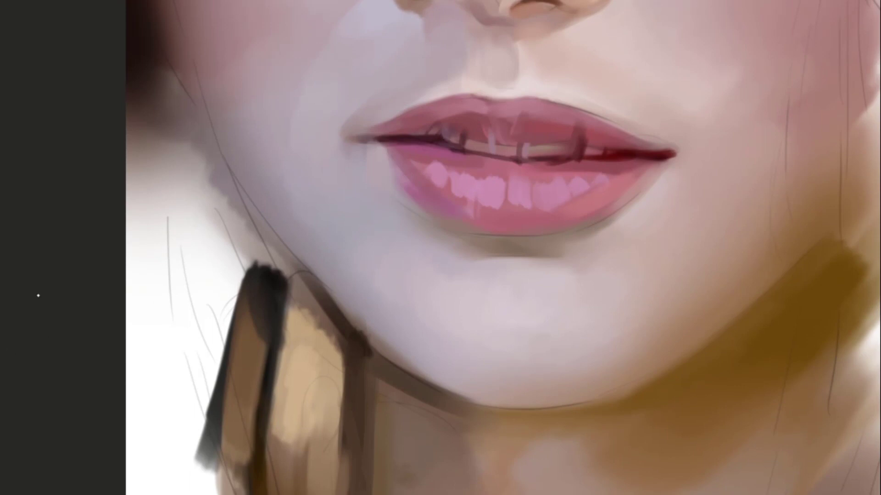
Paint sampled beige and mauve tones over the dark divider between the small left teeth to soften it
left_click_drag(486, 170, 523, 148)
left_click_drag(428, 139, 494, 157)
left_click(597, 158, "alt")
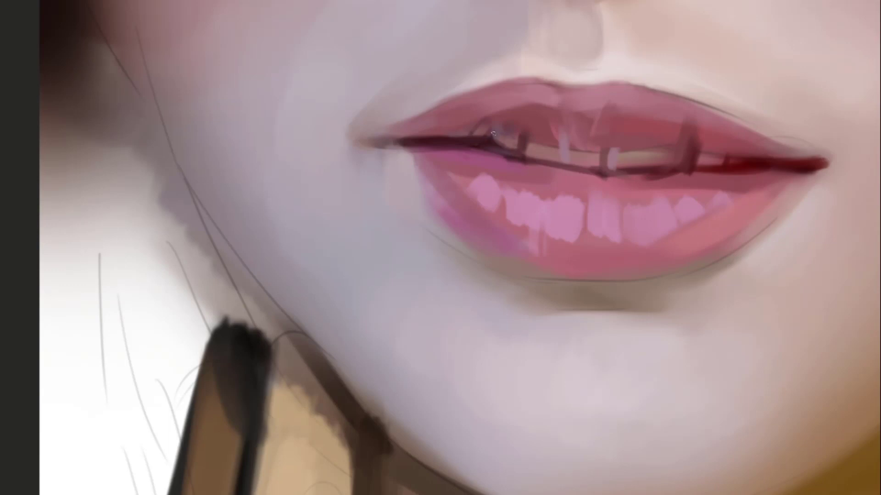
mouse_move(529, 141)
left_mouse_down()
mouse_move(495, 139)
mouse_move(487, 149)
left_mouse_up()
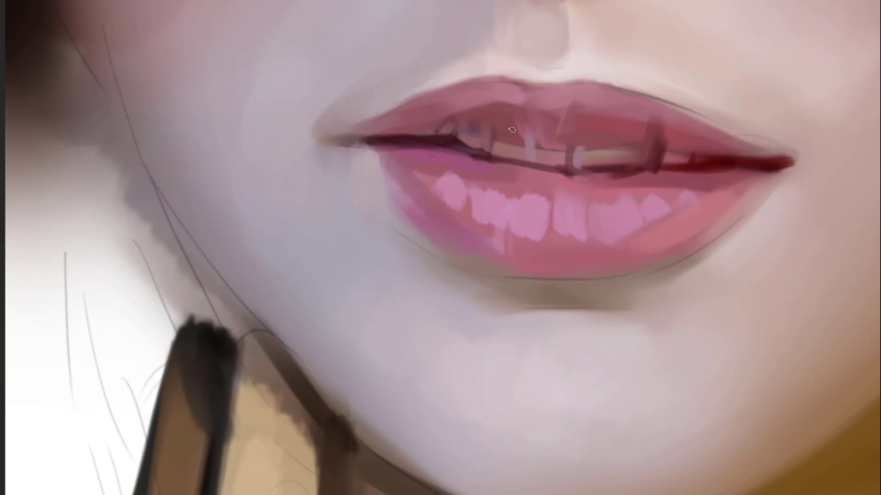
left_click(519, 149, "alt")
left_click_drag(519, 150, 601, 150)
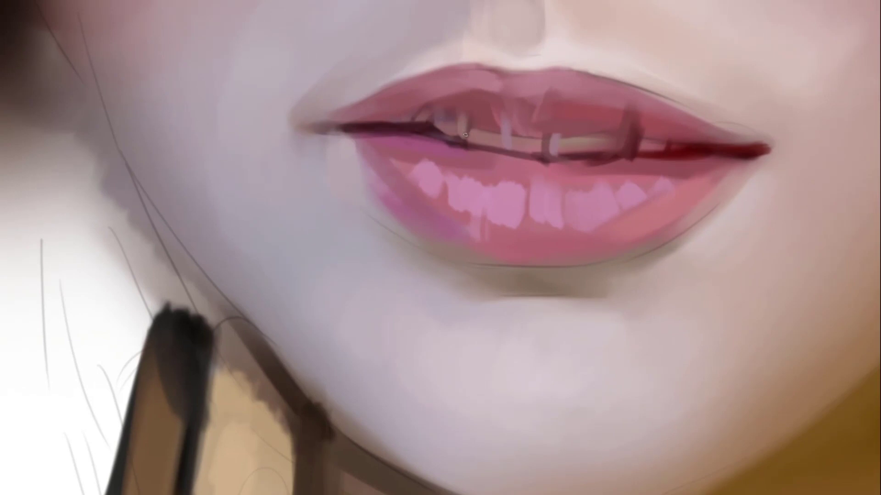
left_click_drag(465, 136, 425, 128)
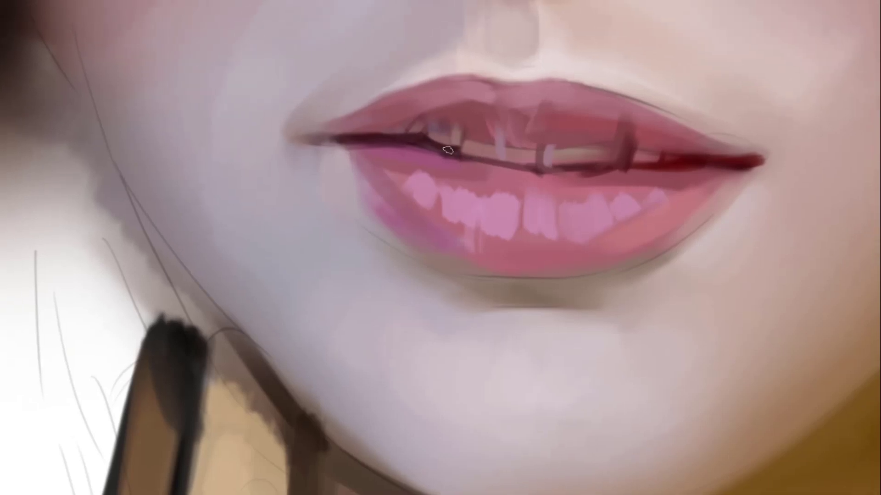
Rework the dark line beneath the small left teeth with short strokes, undoing the unwanted ones
left_click_drag(450, 151, 409, 141)
key("ctrl+z")
left_click_drag(457, 156, 427, 145)
mouse_move(428, 144)
left_mouse_down()
mouse_move(426, 151)
mouse_move(426, 137)
mouse_move(478, 136)
mouse_move(409, 123)
left_mouse_up()
key("ctrl+z")
key("ctrl+z")
Lighten the central tooth gap and extend the right front tooth over the dark mouth line with sampled beige
mouse_move(479, 142)
left_mouse_down()
mouse_move(472, 152)
mouse_move(465, 123)
mouse_move(460, 143)
mouse_move(450, 141)
left_mouse_up()
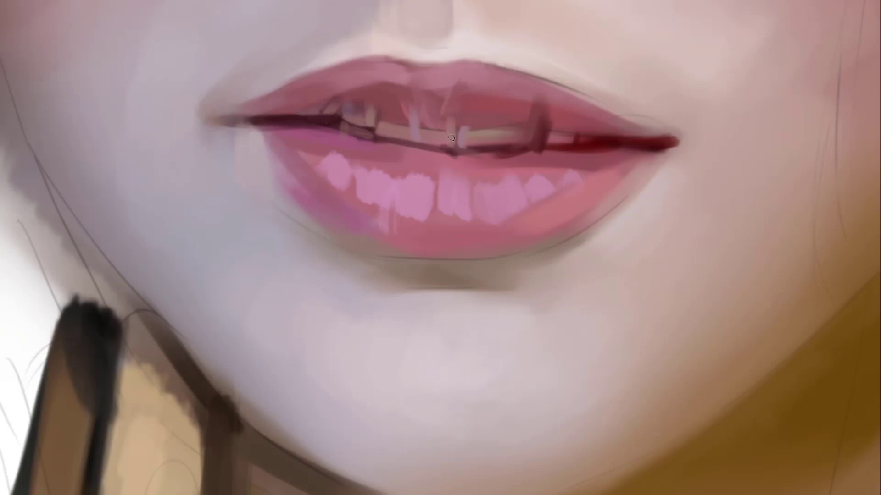
left_click(381, 130, "alt")
left_click_drag(491, 140, 571, 85)
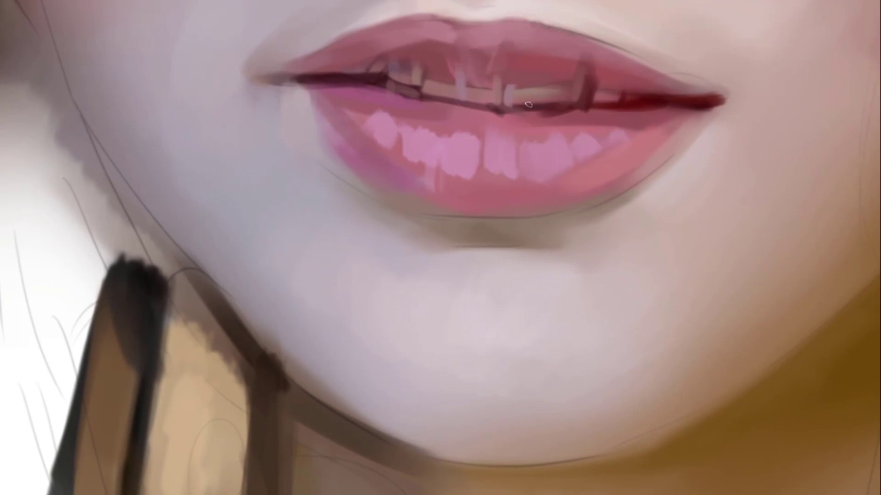
mouse_move(564, 110)
left_mouse_down()
mouse_move(579, 55)
mouse_move(567, 99)
mouse_move(529, 103)
mouse_move(577, 105)
mouse_move(566, 107)
mouse_move(570, 94)
mouse_move(587, 101)
mouse_move(517, 127)
left_mouse_up()
key("ctrl+z")
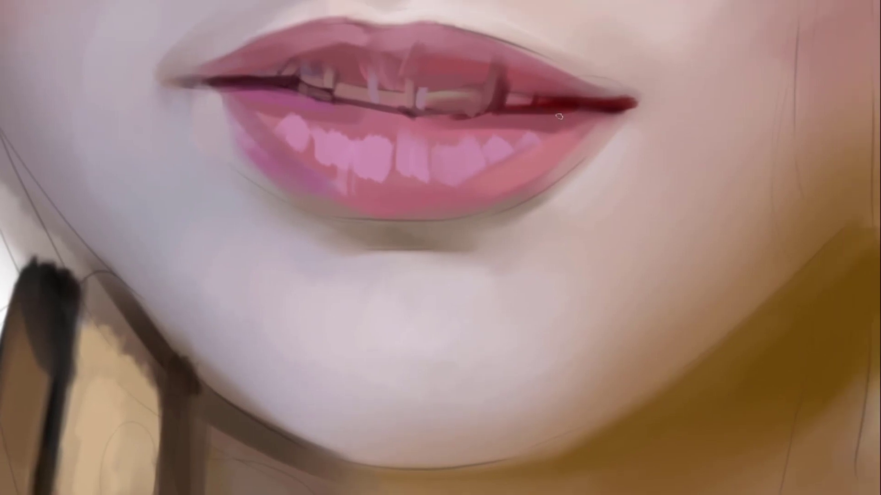
Paint lip red over the upper part of the dark divider beside the right front tooth
mouse_move(534, 103)
left_mouse_down()
mouse_move(572, 117)
mouse_move(567, 96)
left_mouse_up()
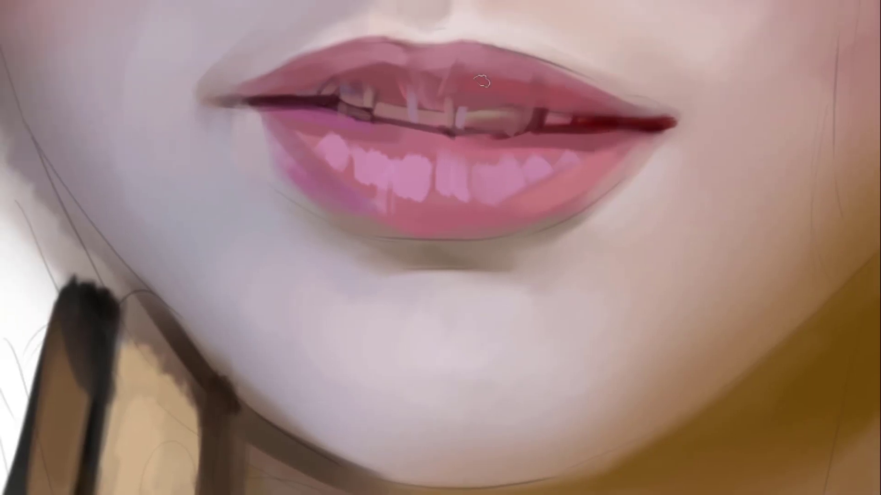
mouse_move(502, 80)
left_mouse_down()
mouse_move(554, 77)
mouse_move(534, 101)
mouse_move(516, 99)
left_mouse_up()
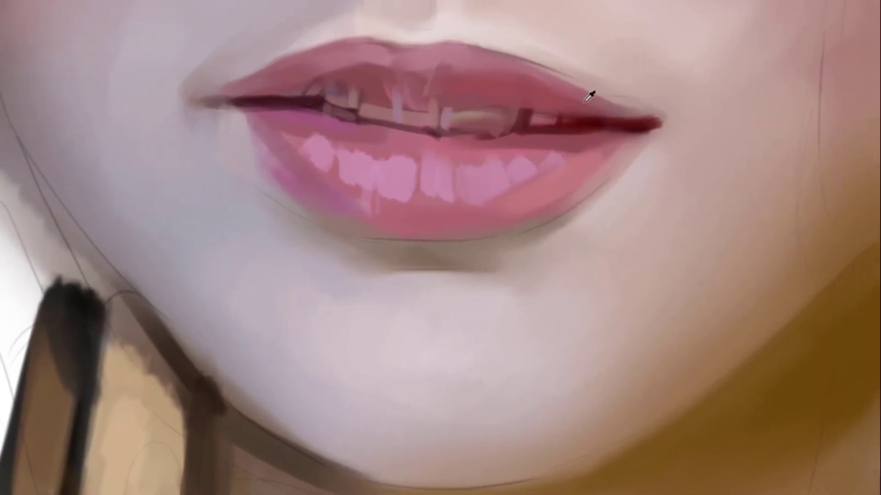
left_click(529, 86, "alt")
key("ctrl+z")
key("ctrl+z")
Clean up the upper lip's right outline and taper the right mouth corner with sampled skin and lip tones
left_click(570, 62, "alt")
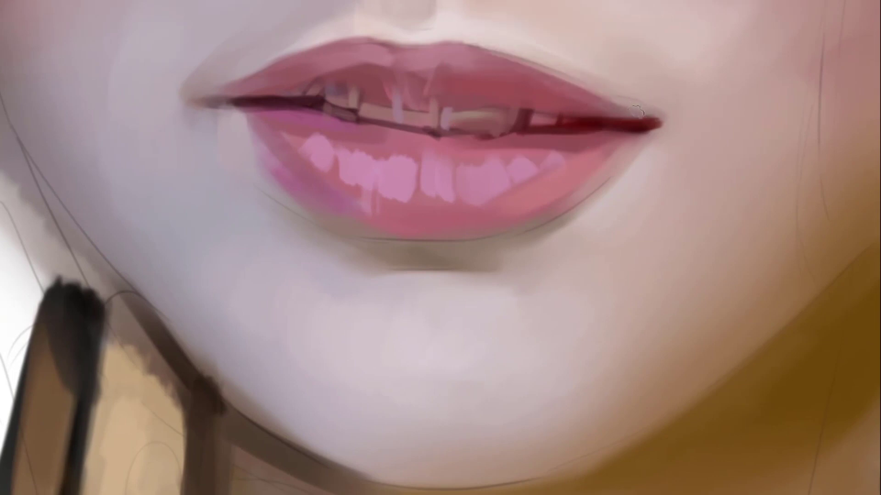
left_click(618, 119, "alt")
left_click_drag(649, 123, 592, 115)
left_click_drag(647, 120, 617, 117)
left_click_drag(532, 95, 605, 107)
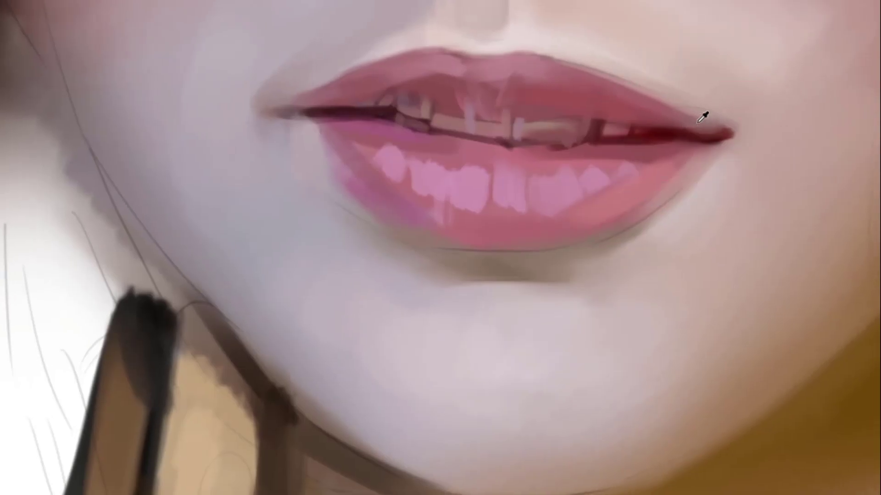
left_click_drag(529, 97, 583, 96)
left_click(556, 98, "alt")
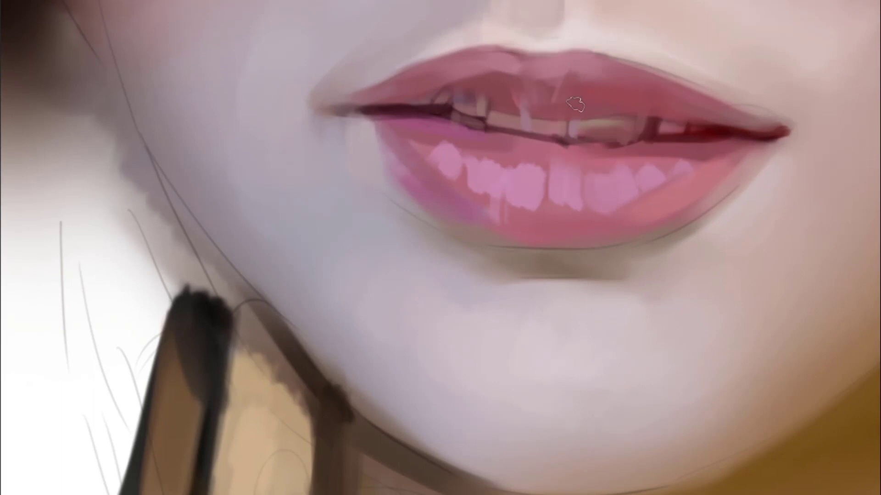
Redraw the upper lip's dark lower edge above the small left teeth in sampled dark red, undoing stray strokes
left_click(674, 133, "alt")
left_click_drag(416, 108, 481, 98)
left_click_drag(403, 111, 486, 98)
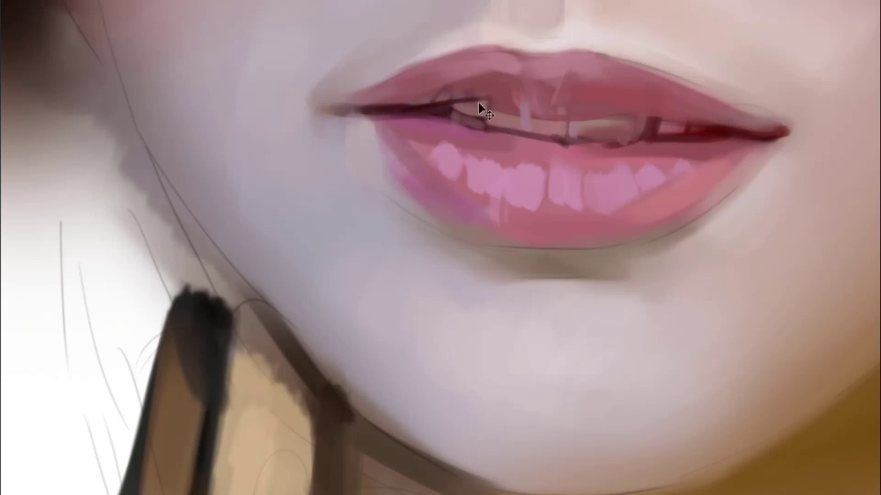
key("ctrl+z")
left_click_drag(415, 108, 487, 105)
key("ctrl+z")
left_click_drag(411, 107, 488, 104)
key("ctrl+z")
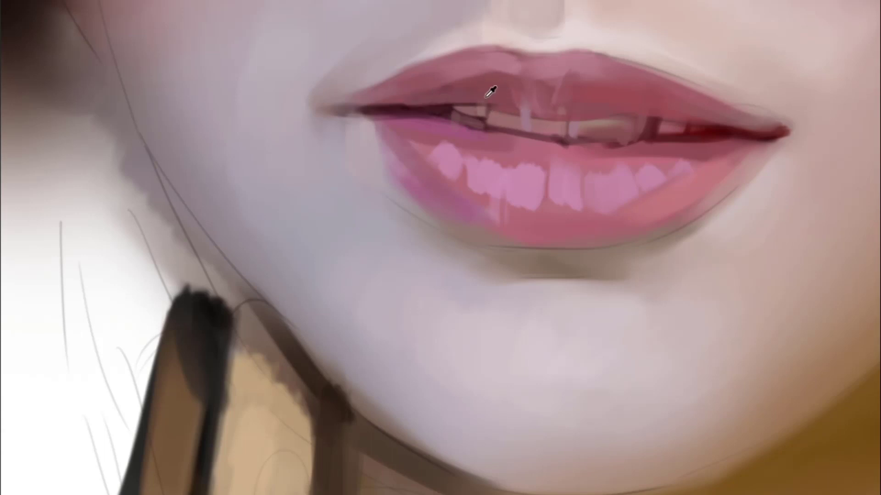
Smooth the upper lip's lower edge above the front teeth with sampled lip tones and a smaller brush
left_click(479, 99, "alt")
left_click_drag(508, 111, 579, 120)
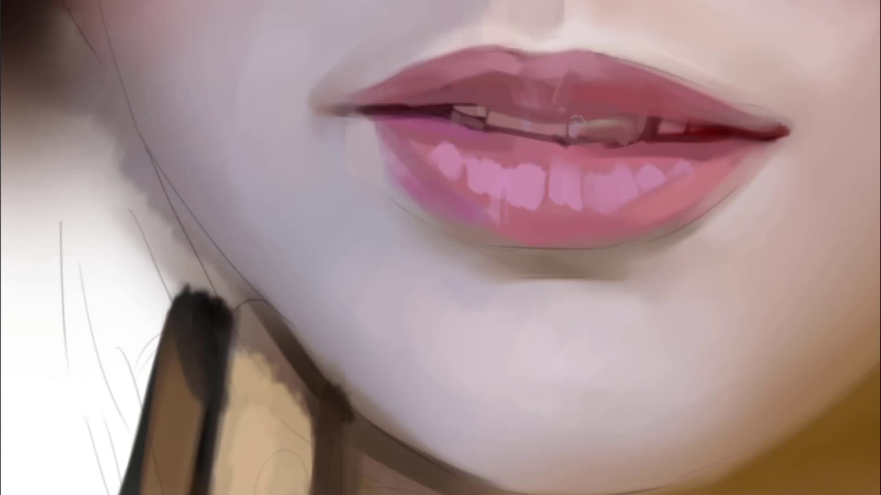
key("bracketleft")
key("bracketleft")
left_click(422, 129, "alt")
left_click_drag(493, 108, 554, 120)
mouse_move(710, 123)
left_mouse_down()
mouse_move(611, 80)
mouse_move(747, 127)
left_mouse_up()
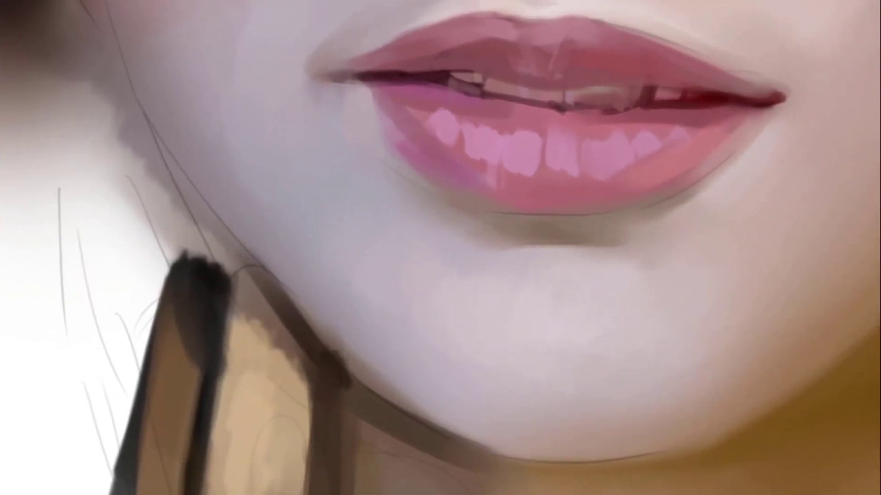
left_click_drag(621, 114, 623, 137)
Draw a thin dark line along the upper lip's lower edge above the right teeth, undoing the first stroke
left_click(603, 106, "alt")
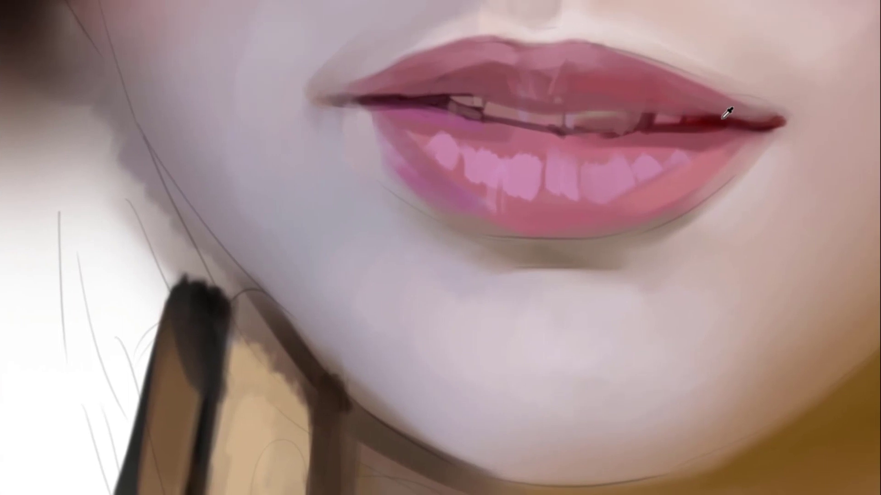
left_click_drag(599, 106, 711, 115)
key("ctrl+z")
left_click_drag(587, 107, 689, 115)
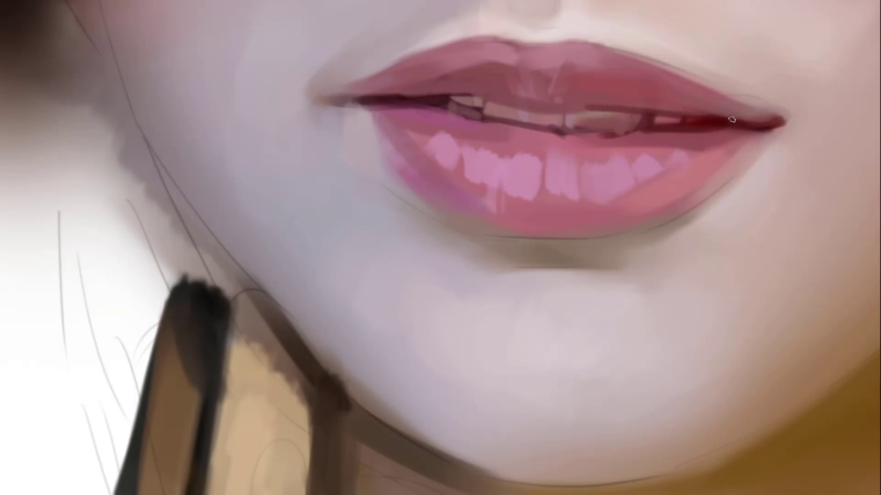
left_click(670, 99, "alt")
left_click_drag(410, 81, 417, 104)
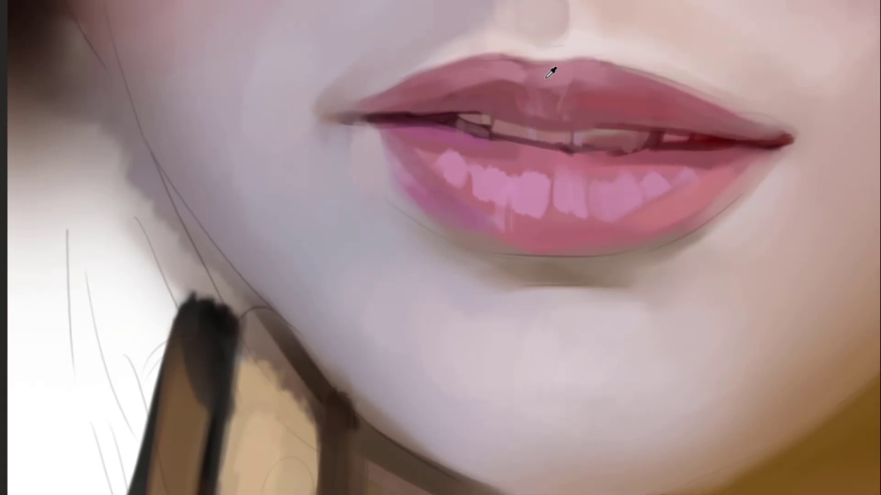
Paint pink highlight streaks over the centre and left of the upper lip with sampled tones, undoing one stray stroke
left_click(552, 69, "alt")
left_click_drag(557, 127, 552, 141)
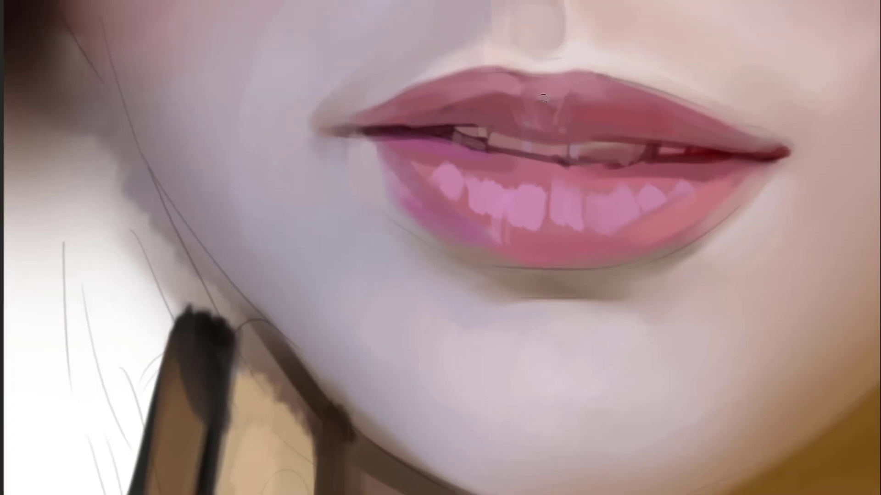
key("ctrl+z")
left_click(546, 114, "alt")
mouse_move(540, 103)
left_mouse_down()
mouse_move(532, 116)
mouse_move(509, 101)
mouse_move(547, 112)
mouse_move(530, 125)
mouse_move(507, 100)
left_mouse_up()
left_click(534, 93, "alt")
left_click(528, 99, "alt")
left_click(523, 115, "alt")
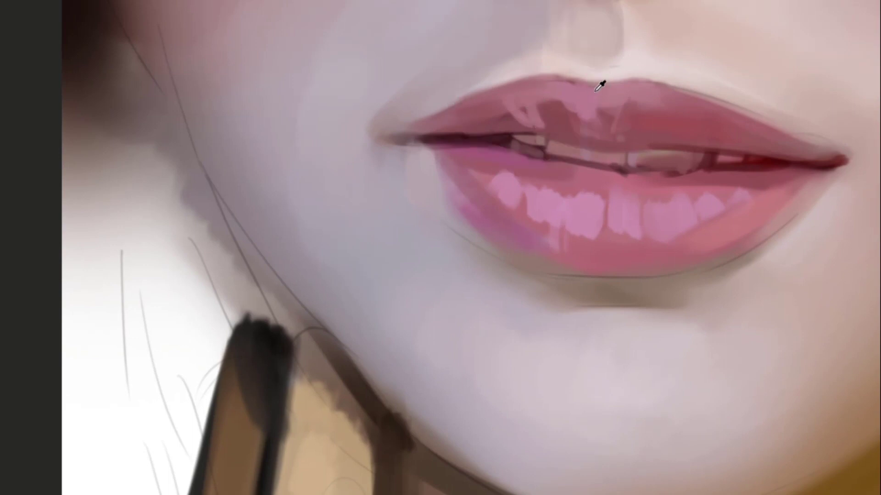
left_click_drag(534, 135, 573, 141)
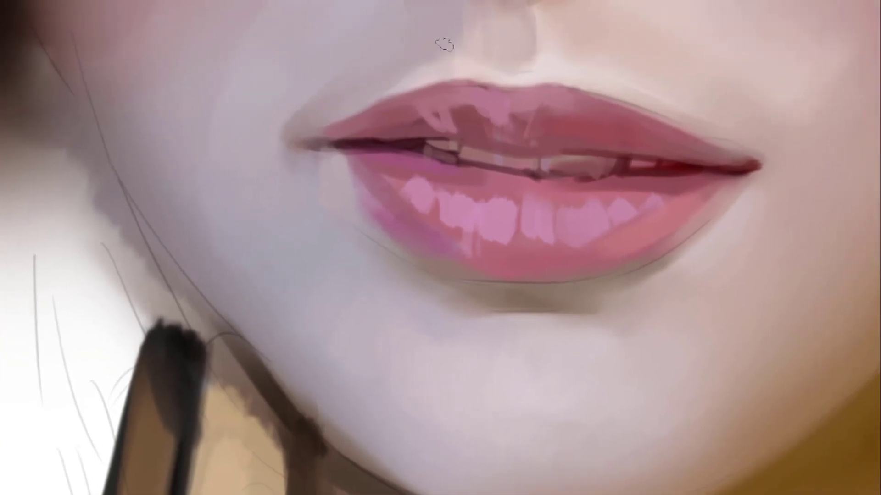
Blend a sampled light lilac skin tone into the area above the upper lip's left side
left_click(493, 37, "alt")
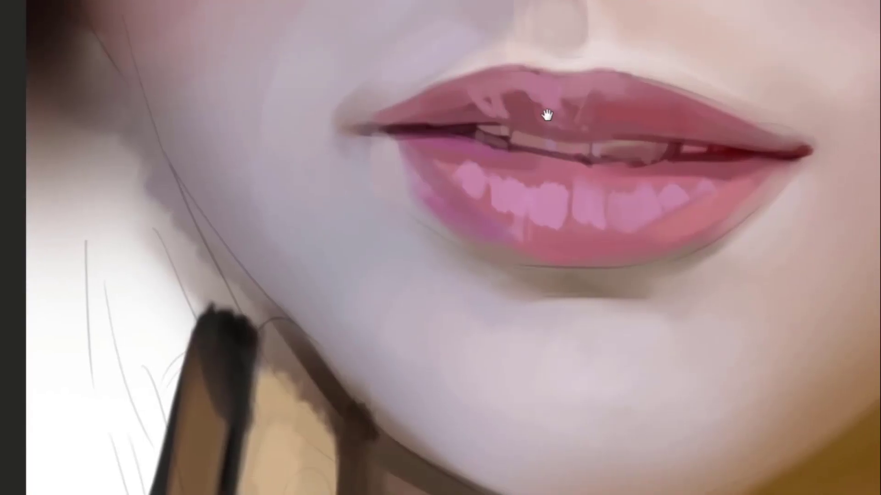
mouse_move(546, 115)
left_mouse_down()
mouse_move(489, 111)
mouse_move(529, 109)
left_mouse_up()
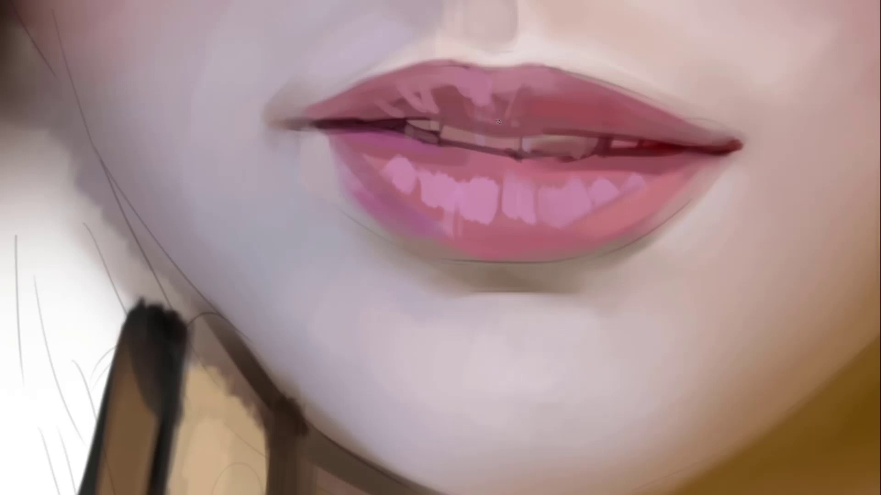
left_click_drag(498, 121, 477, 123)
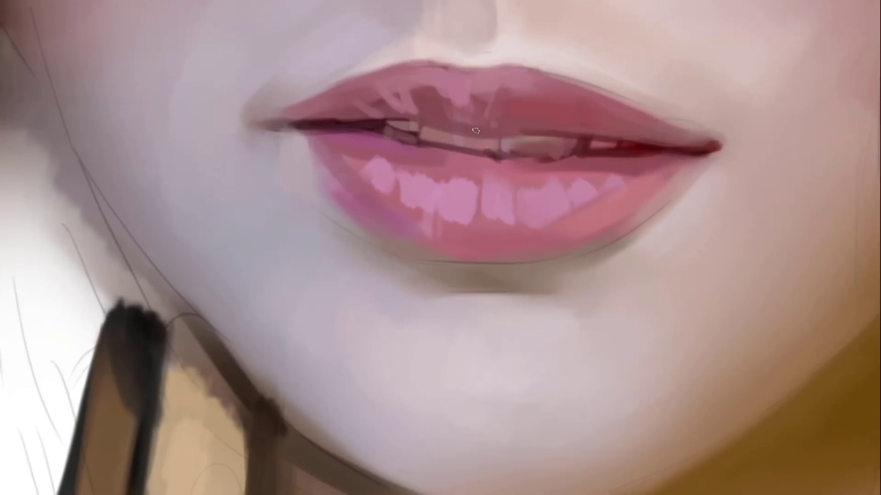
Add narrow vertical pink highlights and creases to the upper lip just right of its centre
mouse_move(469, 112)
left_mouse_down()
mouse_move(479, 131)
mouse_move(476, 104)
mouse_move(478, 122)
left_mouse_up()
left_click(459, 86, "alt")
left_click_drag(507, 127, 515, 102)
left_click_drag(506, 134, 514, 102)
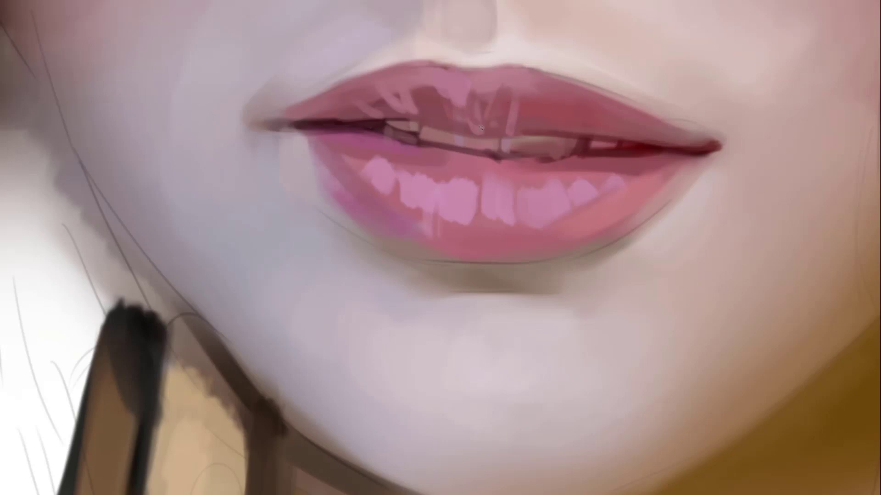
left_click_drag(402, 103, 436, 95)
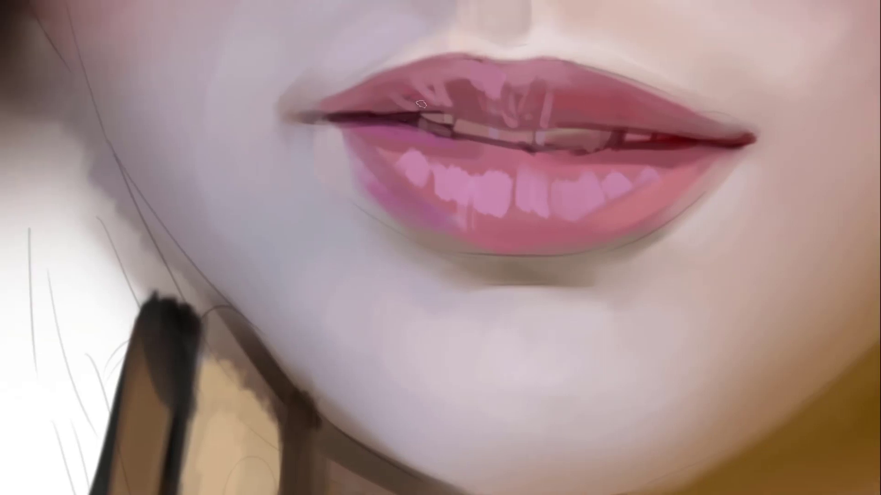
Paint a rosy fold left of the upper lip's centre and blend its edges with sampled lip pinks
left_click_drag(449, 74, 472, 108)
left_click_drag(448, 70, 465, 93)
left_click(524, 209, "alt")
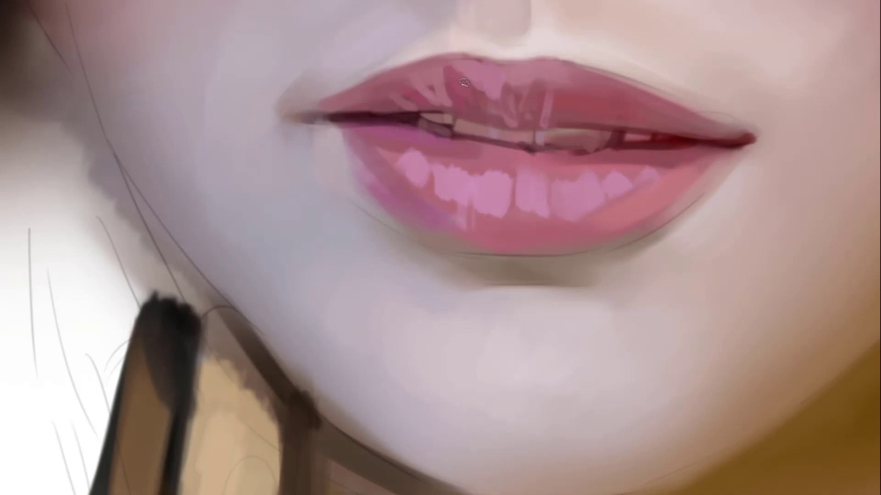
left_click_drag(449, 74, 465, 106)
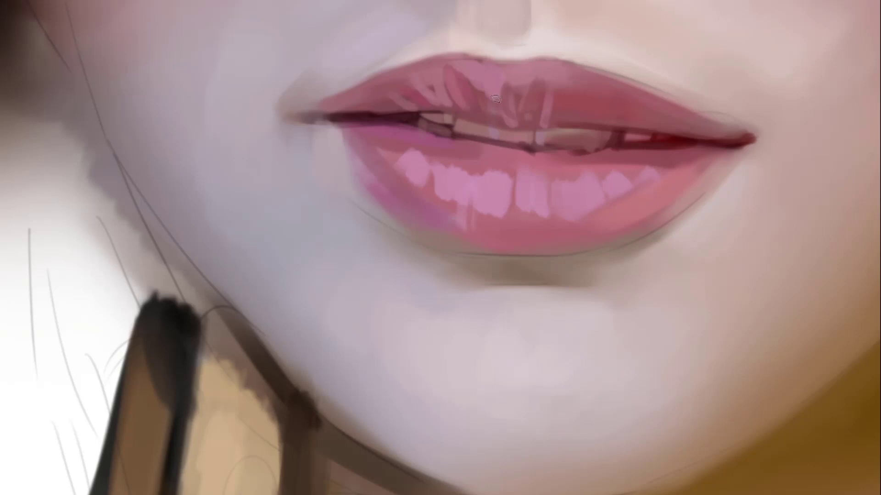
left_click_drag(446, 74, 469, 116)
left_click_drag(448, 73, 468, 98)
left_click(466, 85, "alt")
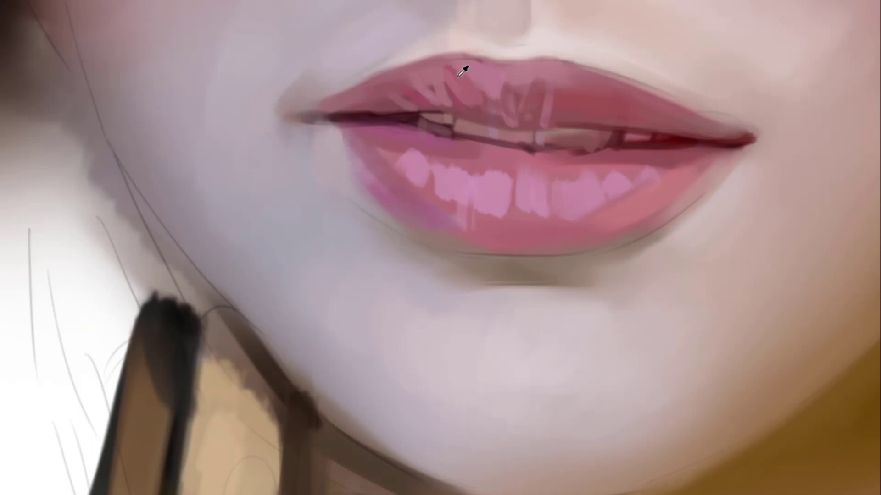
left_click(454, 81, "alt")
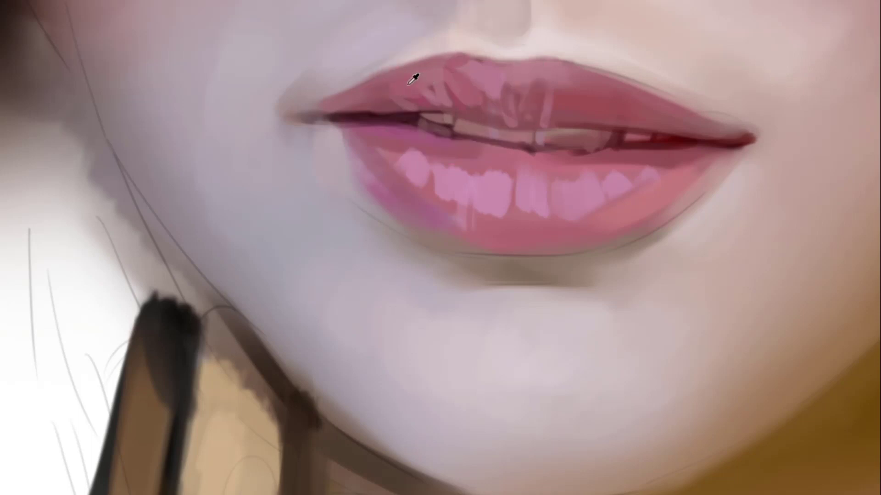
left_click_drag(518, 104, 463, 96)
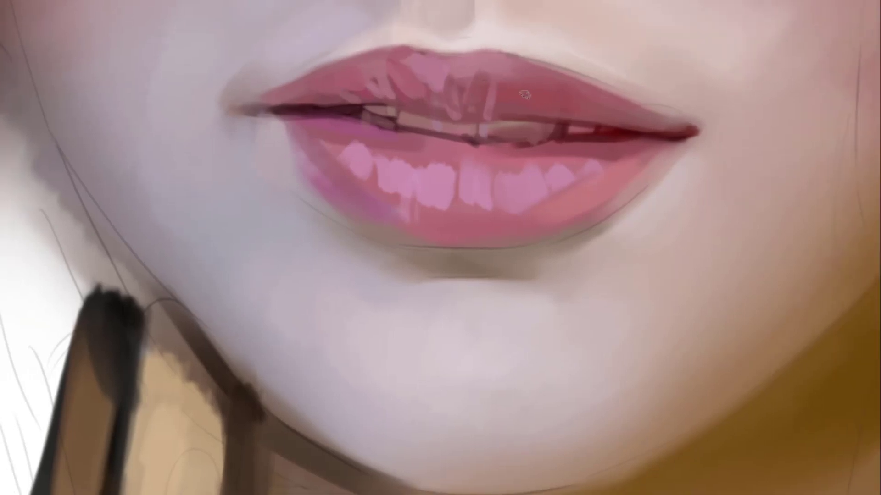
Paint soft pink and coral highlights across the right half of the upper lip and blend the central creases
left_click_drag(514, 84, 510, 102)
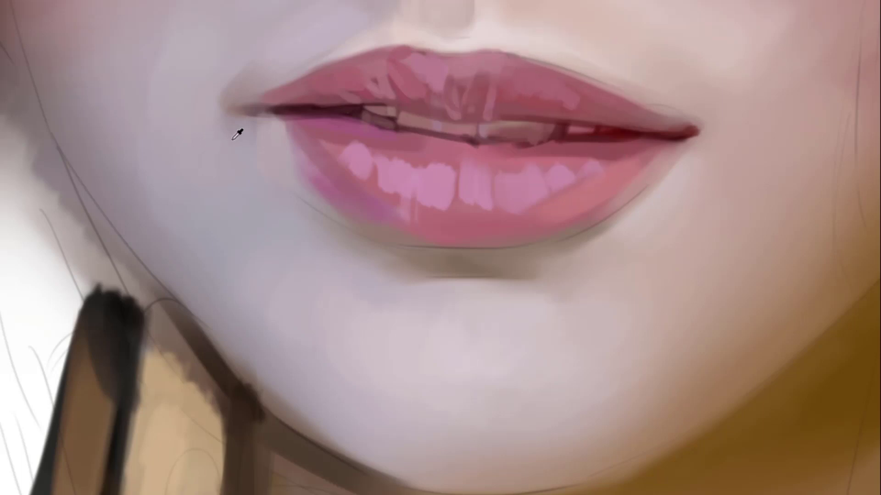
left_click_drag(501, 90, 508, 106)
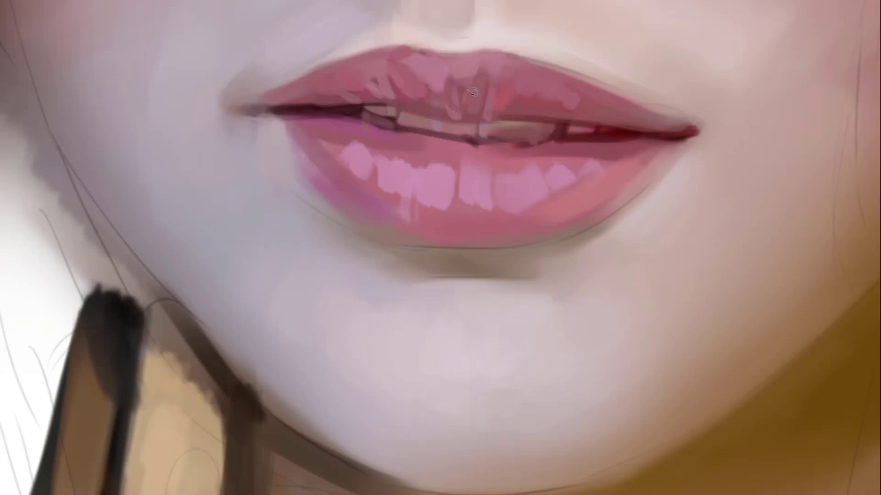
left_click(495, 65)
left_click_drag(481, 74, 554, 86)
left_click(500, 65, "alt")
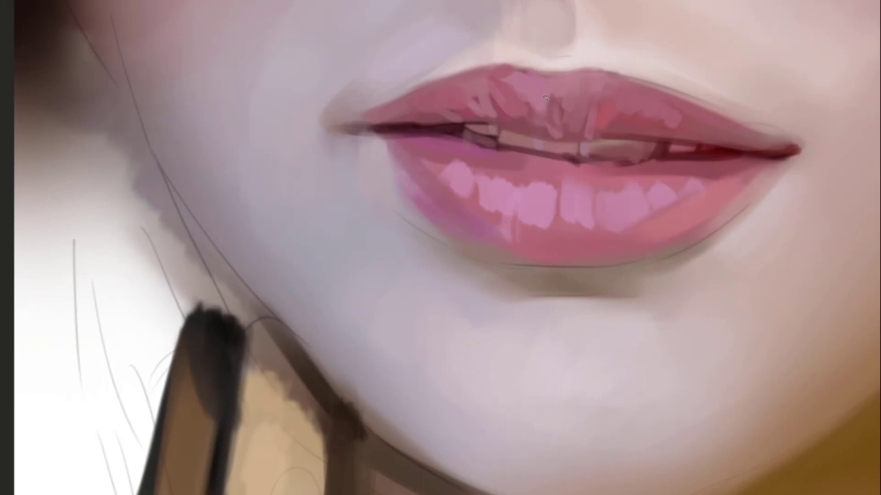
left_click_drag(566, 102, 499, 148)
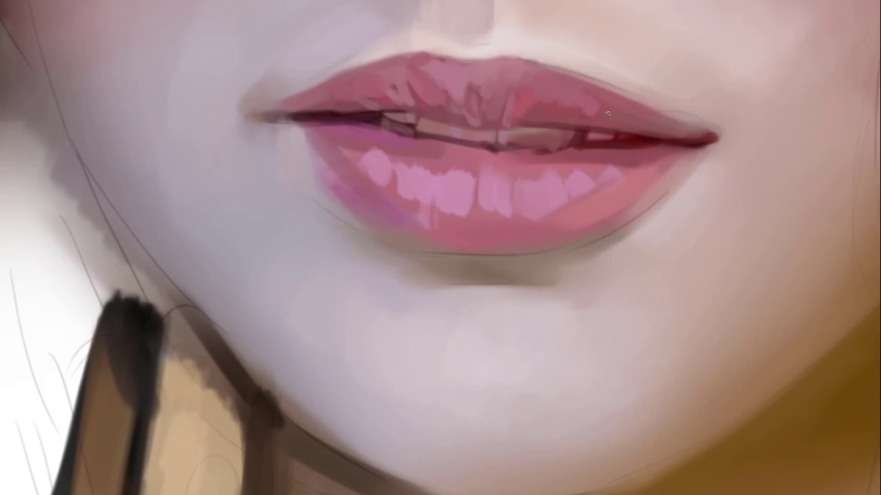
Darken the bright red patch in the mouth opening beside the right teeth
left_click_drag(548, 174, 615, 147)
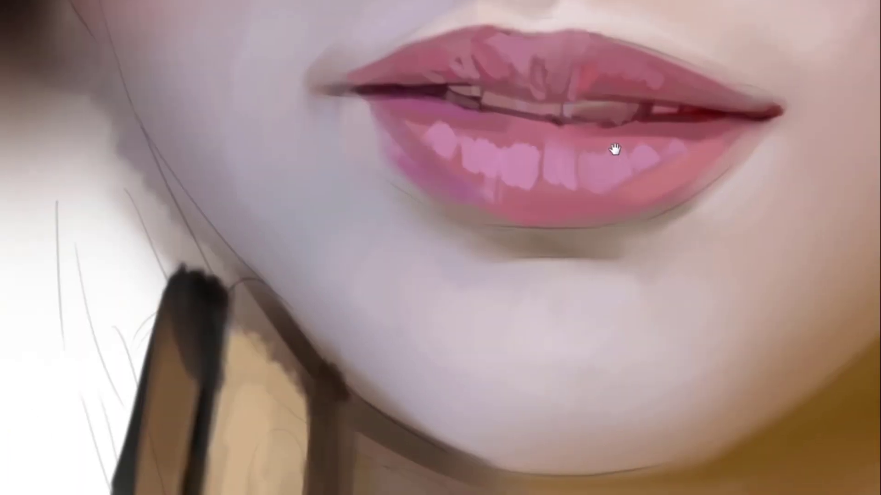
left_click(665, 104)
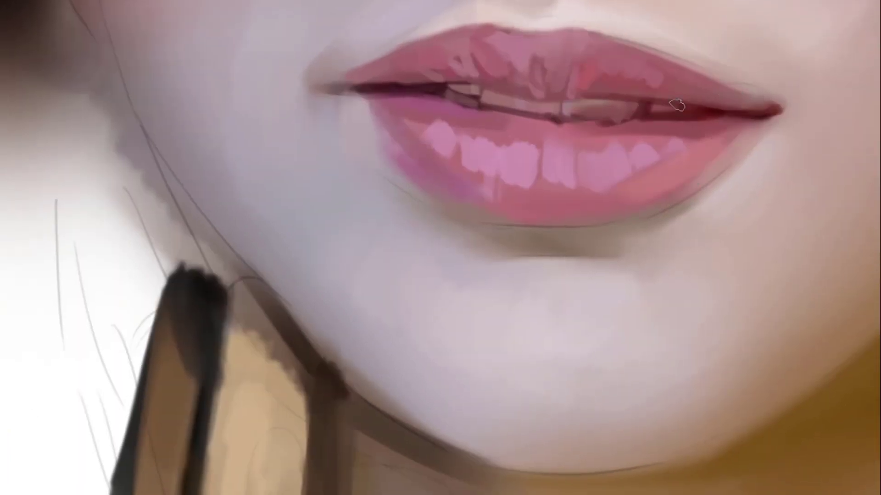
left_click_drag(661, 117, 583, 119)
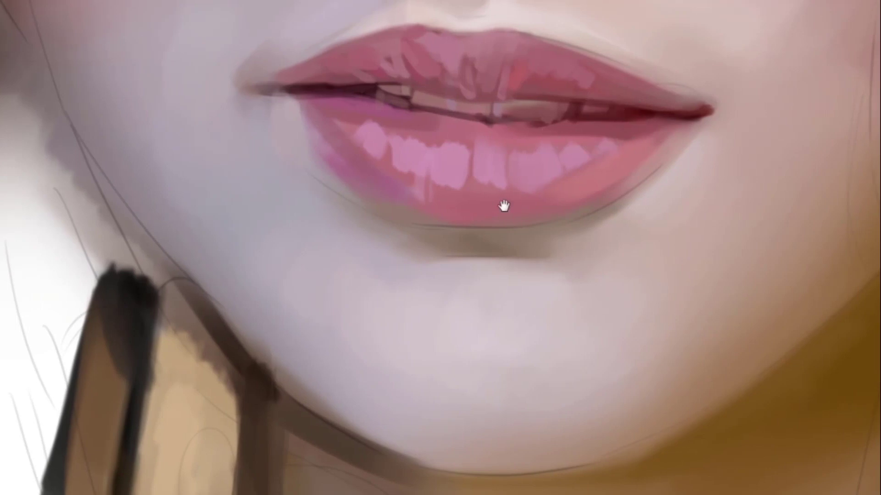
left_click_drag(503, 202, 602, 159)
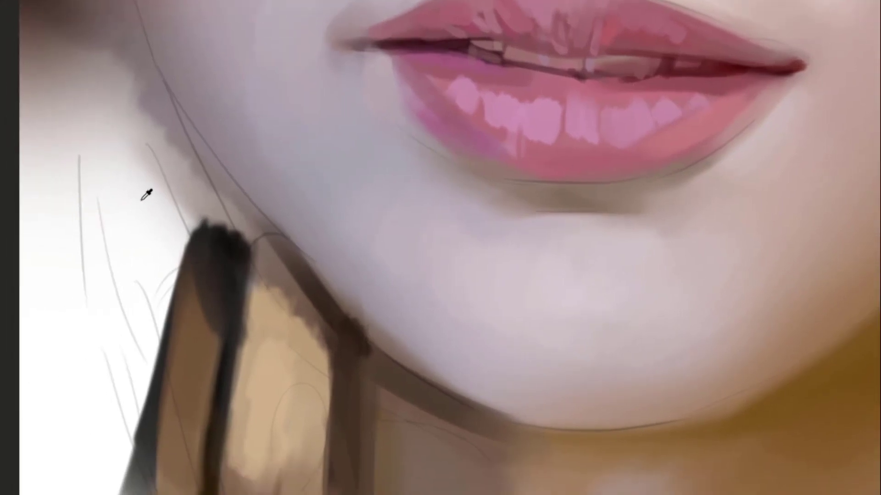
Shade the lower lip's left outer edge with purple, undoing a stray stroke and blending with sampled tones
left_click_drag(474, 129, 502, 143)
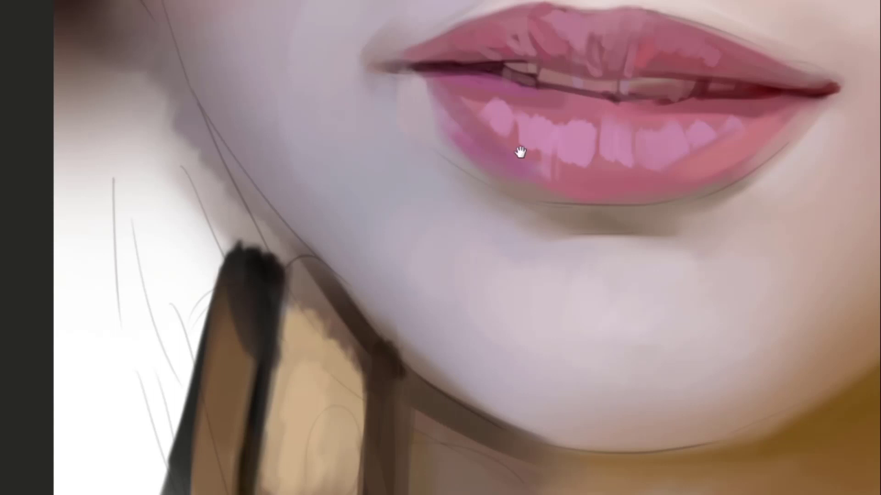
mouse_move(519, 154)
left_mouse_down()
mouse_move(562, 168)
mouse_move(554, 185)
mouse_move(565, 194)
left_mouse_up()
key("ctrl+z")
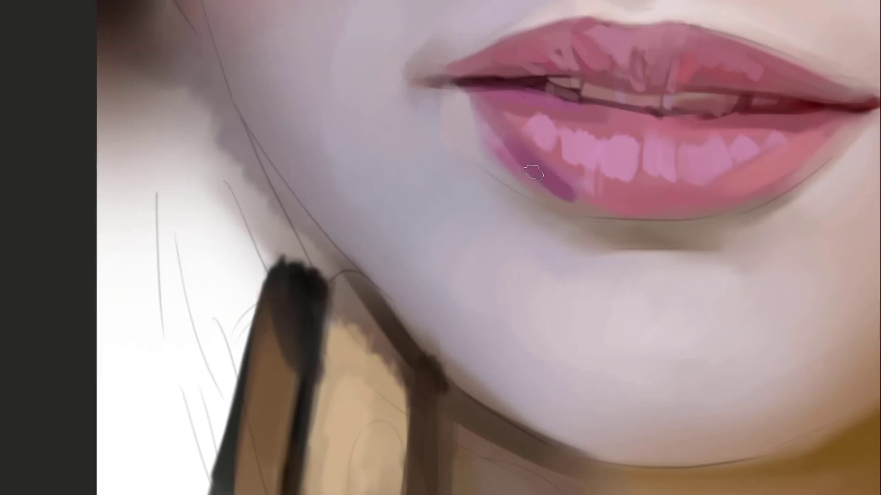
mouse_move(530, 161)
left_mouse_down()
mouse_move(526, 134)
mouse_move(531, 161)
mouse_move(454, 114)
left_mouse_up()
left_click(526, 124, "alt")
left_click(535, 164, "alt")
left_click_drag(493, 148, 547, 159)
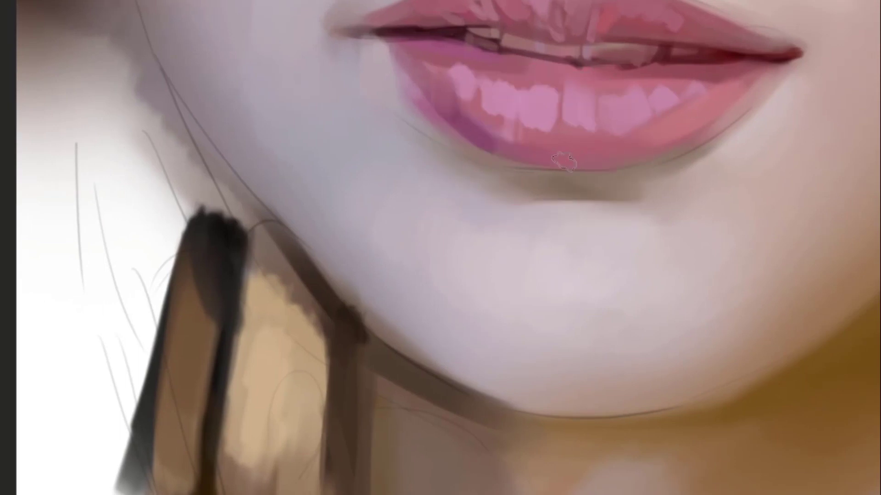
Extend the purple shading along the lower lip's bottom edge below the centre, undoing one stroke
mouse_move(567, 163)
left_mouse_down()
mouse_move(514, 171)
mouse_move(568, 174)
left_mouse_up()
left_click(428, 145, "alt")
key("ctrl+z")
mouse_move(477, 166)
left_mouse_down()
mouse_move(551, 166)
mouse_move(507, 172)
left_mouse_up()
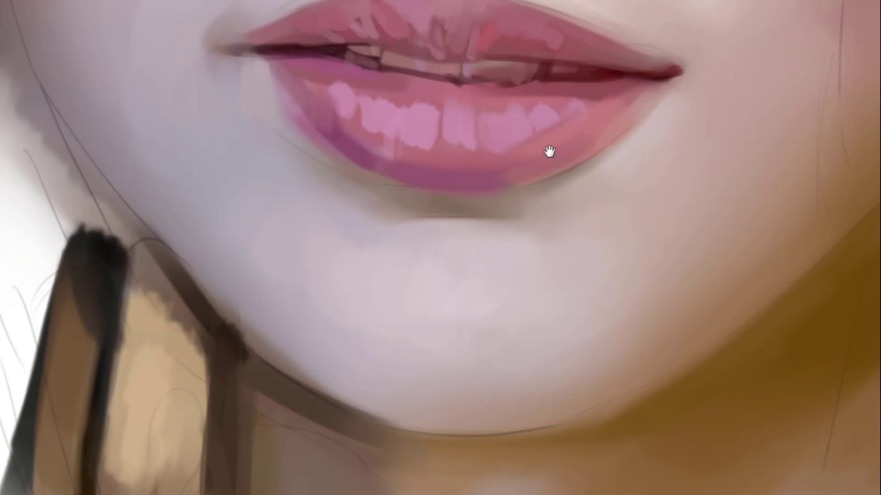
left_click_drag(549, 152, 577, 185)
Paint lighter pink vertical highlights on the centre and right of the lower lip, undoing one streak
left_click(614, 168, "alt")
left_click(475, 155, "alt")
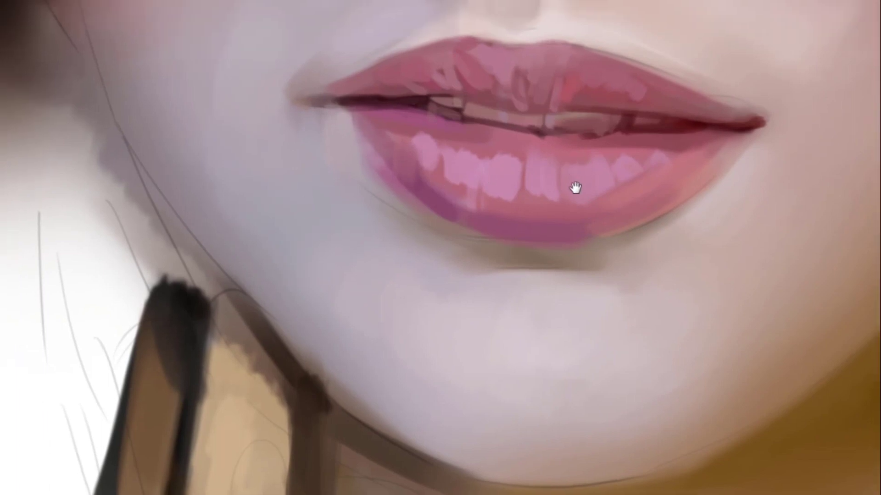
left_click_drag(552, 198, 549, 171)
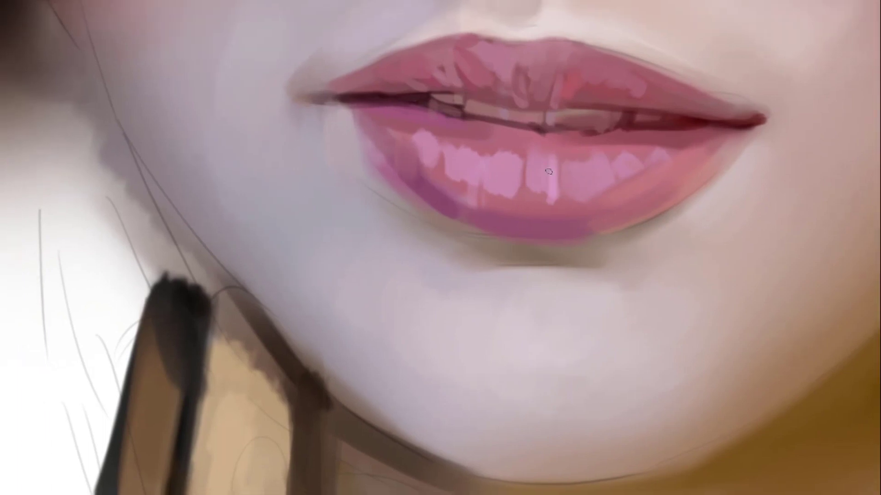
left_click_drag(542, 206, 540, 165)
left_click_drag(550, 205, 545, 160)
mouse_move(552, 205)
left_mouse_down()
mouse_move(551, 165)
mouse_move(553, 173)
left_mouse_up()
key("ctrl+z")
mouse_move(579, 165)
left_mouse_down()
mouse_move(589, 184)
mouse_move(591, 159)
mouse_move(594, 185)
mouse_move(597, 164)
mouse_move(605, 189)
left_mouse_up()
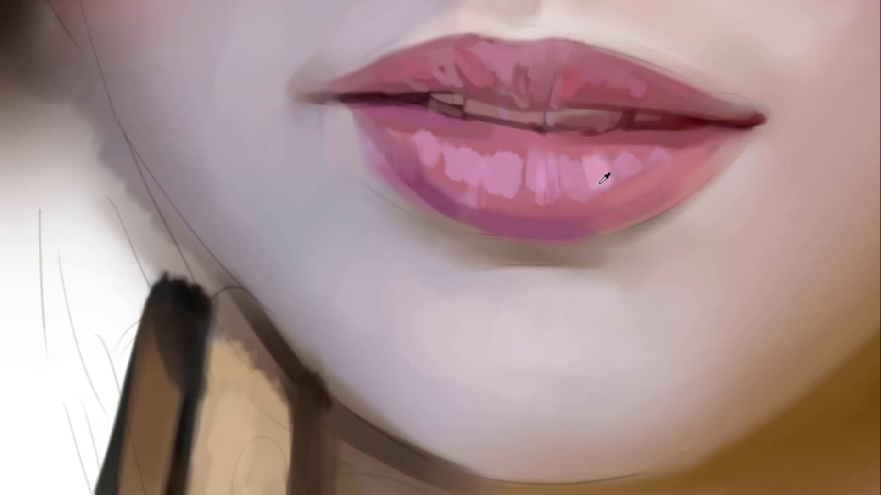
Break up the lower lip's right highlights with thin creases in sampled lip tones, undoing one stray stroke
left_click(600, 216, "alt")
mouse_move(600, 220)
left_mouse_down()
mouse_move(587, 160)
mouse_move(606, 181)
mouse_move(607, 202)
mouse_move(596, 178)
mouse_move(610, 191)
mouse_move(605, 173)
left_mouse_up()
left_click(599, 203, "alt")
left_click(602, 199, "alt")
left_click(602, 170, "alt")
mouse_move(616, 182)
left_mouse_down()
mouse_move(624, 156)
mouse_move(612, 159)
mouse_move(612, 196)
mouse_move(626, 167)
mouse_move(632, 188)
left_mouse_up()
key("ctrl+z")
left_click(635, 189, "alt")
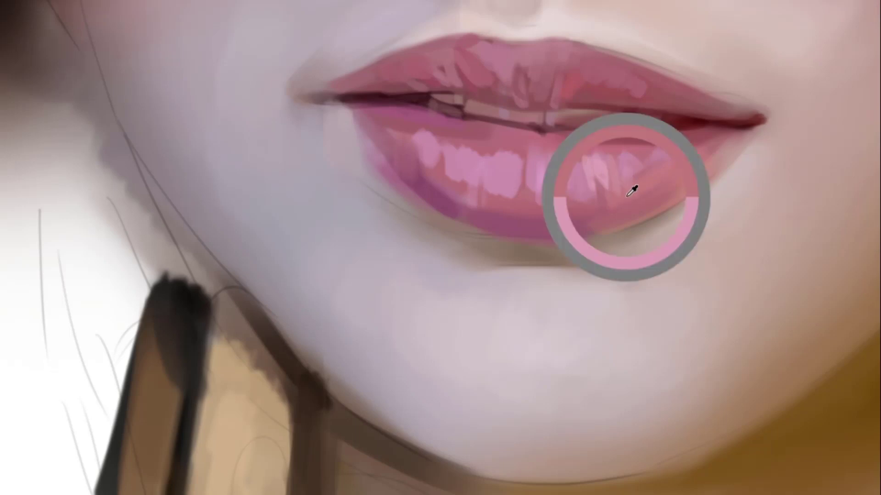
mouse_move(525, 195)
left_mouse_down()
mouse_move(615, 179)
mouse_move(609, 184)
left_mouse_up()
left_click(676, 160, "alt")
scroll(583, 175, "right", 3)
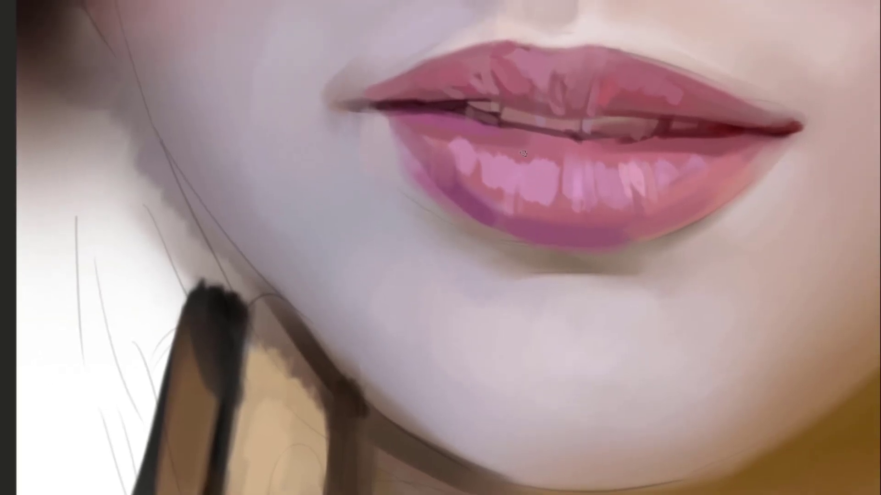
Add a thin highlight streak on the lower lip's centre-left and break up its leftmost highlight with sampled lip tones
left_click_drag(534, 151, 549, 140)
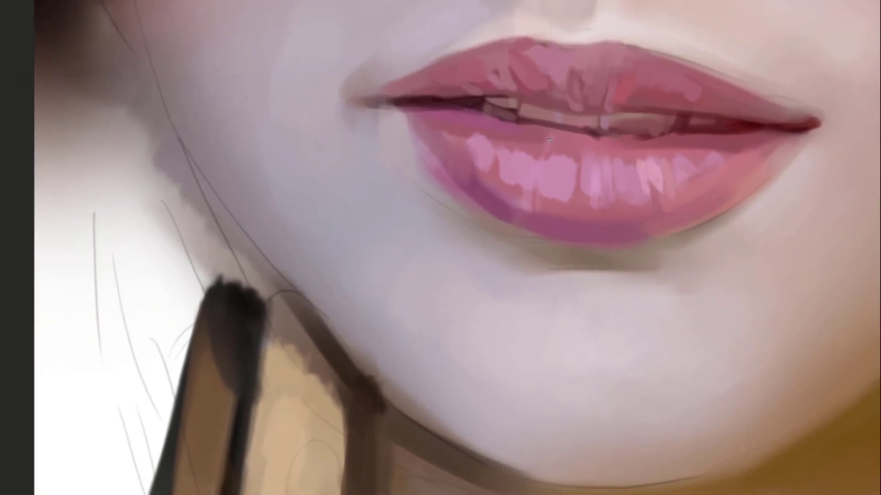
left_click(508, 128, "alt")
mouse_move(489, 142)
left_mouse_down()
mouse_move(501, 190)
mouse_move(480, 156)
mouse_move(505, 162)
mouse_move(494, 180)
mouse_move(514, 121)
mouse_move(484, 149)
left_mouse_up()
left_click(480, 156, "alt")
left_click(495, 127, "alt")
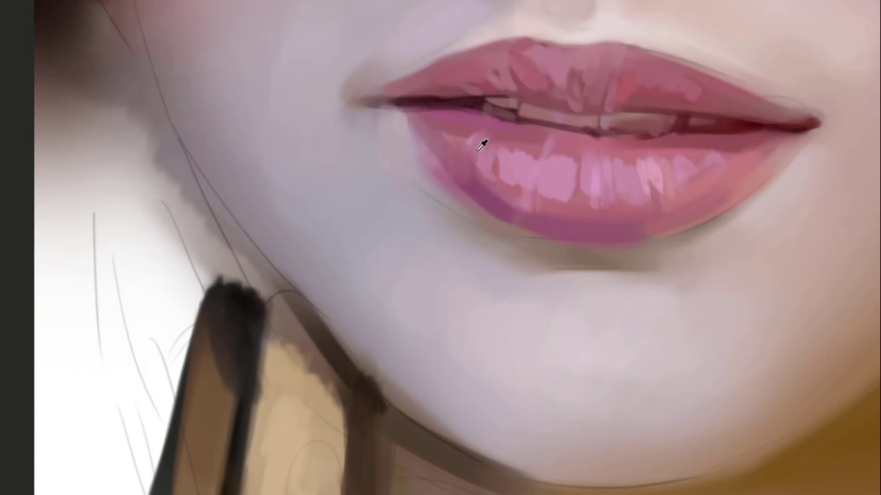
Blend pink tones over the lower lip's upper left area towards the mouth corner
mouse_move(437, 121)
left_mouse_down()
mouse_move(425, 114)
mouse_move(448, 160)
left_mouse_up()
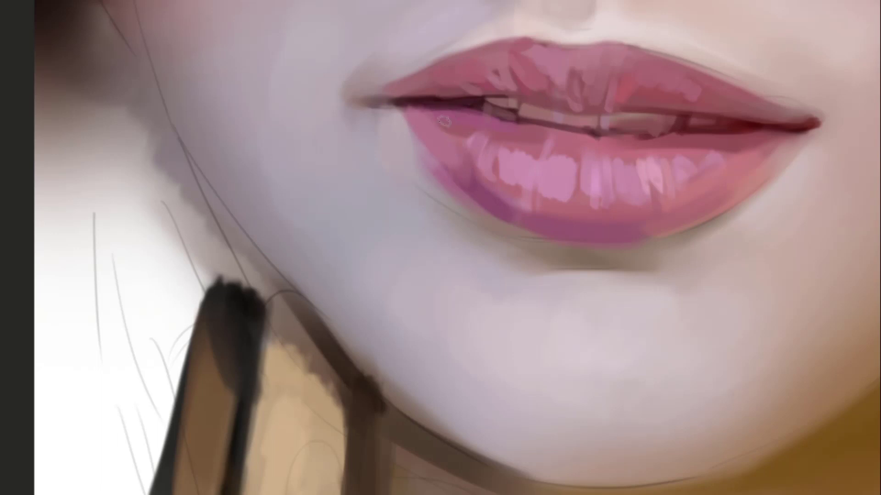
left_click_drag(469, 143, 475, 140)
left_click_drag(433, 112, 470, 133)
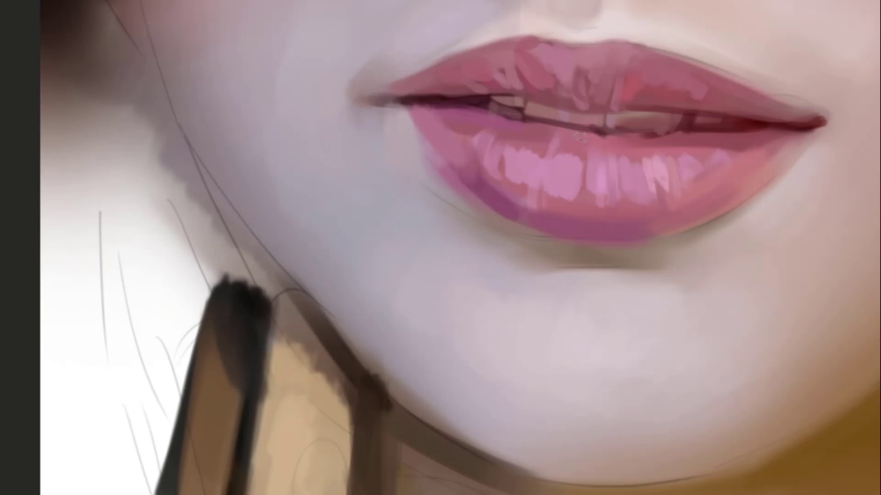
Refine the lower lip's upper edge beneath the right teeth with sampled pink lip tones
key("v")
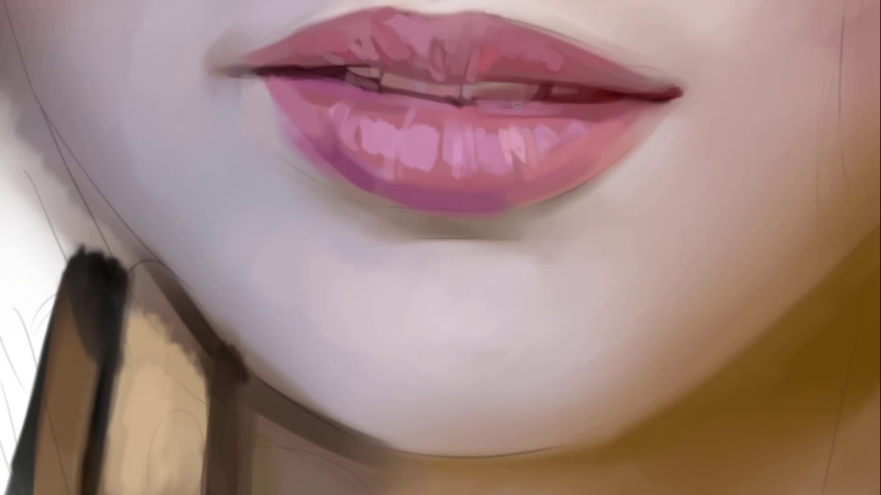
key("b")
left_click(482, 115, "alt")
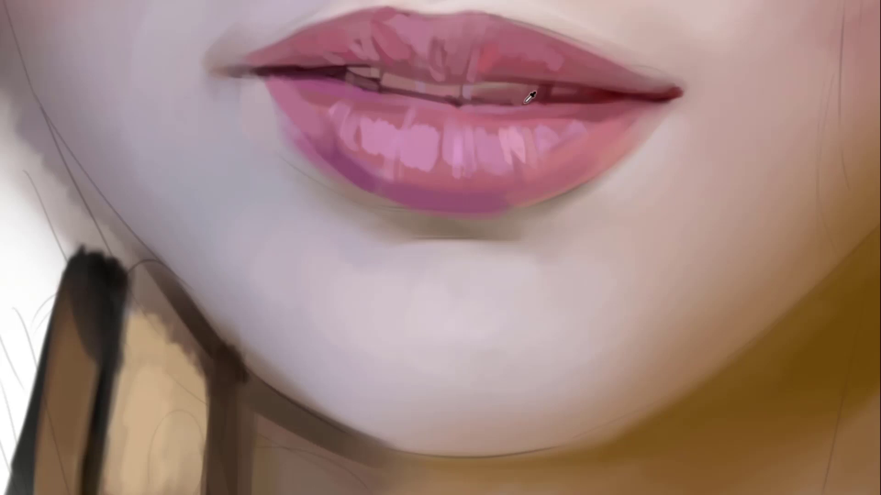
left_click_drag(432, 112, 534, 134)
left_click_drag(468, 117, 445, 123)
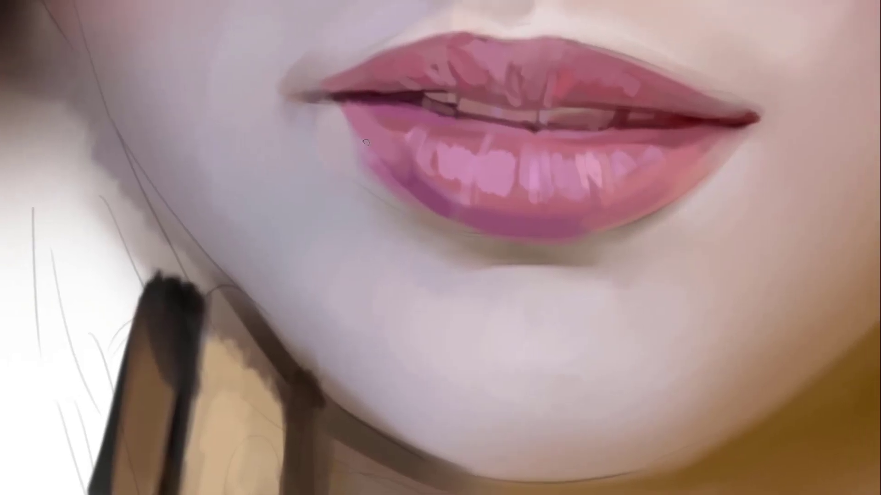
left_click_drag(613, 149, 593, 145)
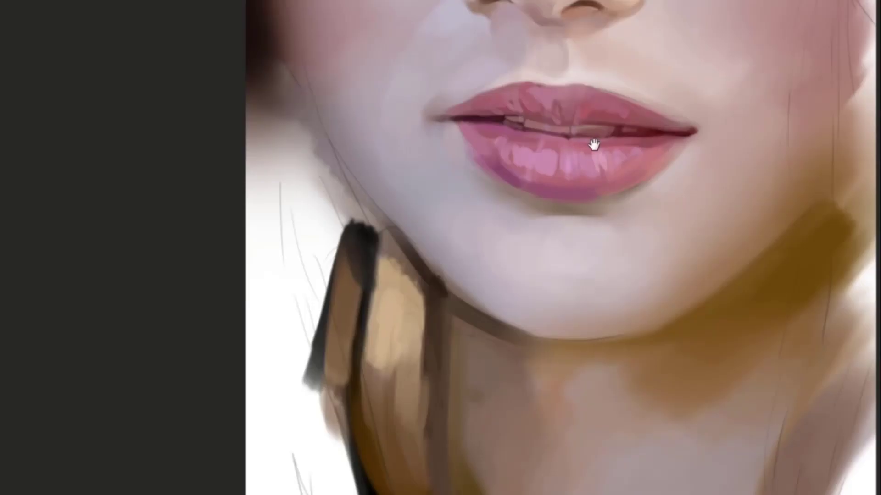
Examine how the lips sit within the whole face and against the nose and eyes
left_click_drag(621, 71, 596, 182)
left_click_drag(585, 245, 452, 133)
scroll(511, 131, "down", 1)
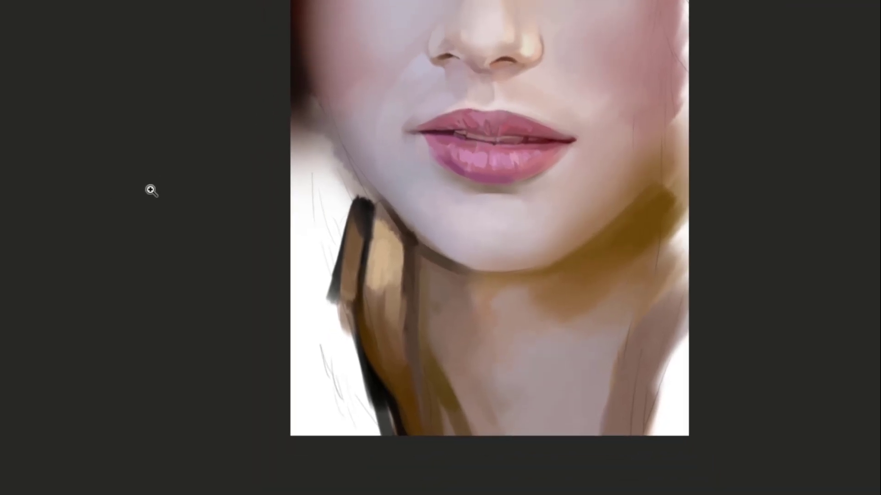
scroll(595, 150, "up", 3)
scroll(594, 149, "left", 2)
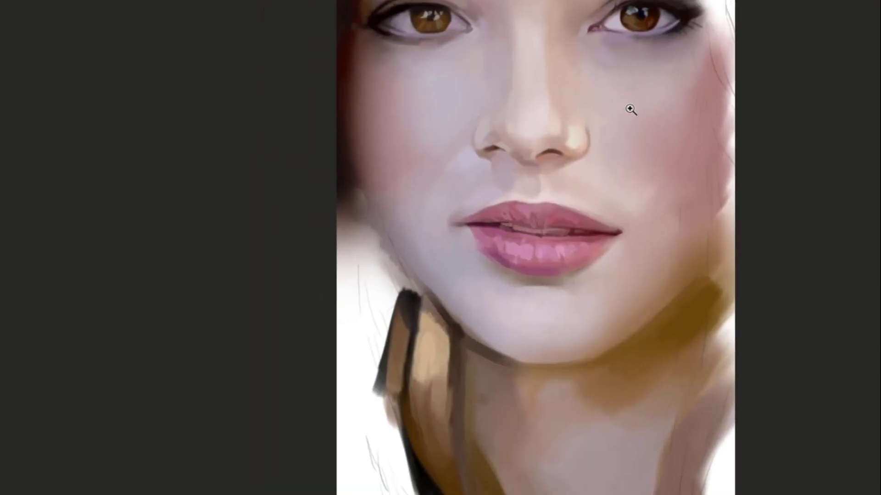
scroll(474, 222, "up", 3)
left_click_drag(504, 222, 498, 179)
scroll(498, 178, "up", 2)
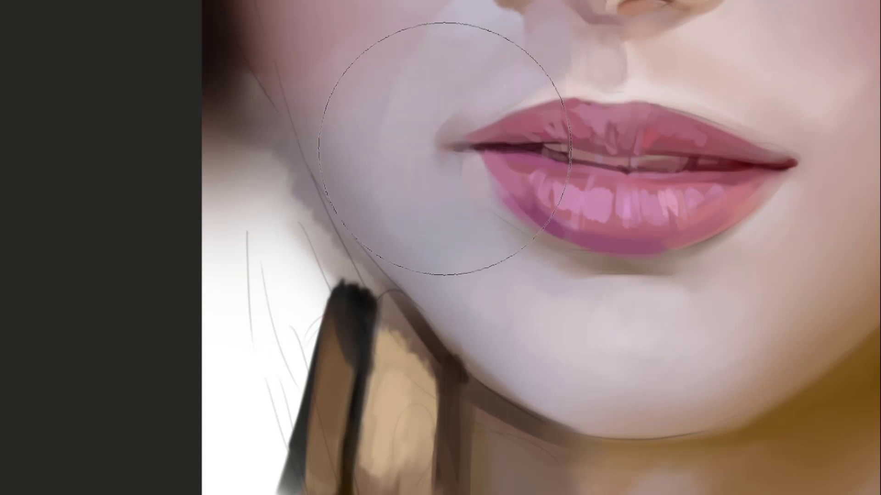
Smooth the skin beside the left mouth corner and along the lower lip's left contour with sampled skin tones
left_click_drag(444, 149, 443, 128)
left_click(453, 165, "alt")
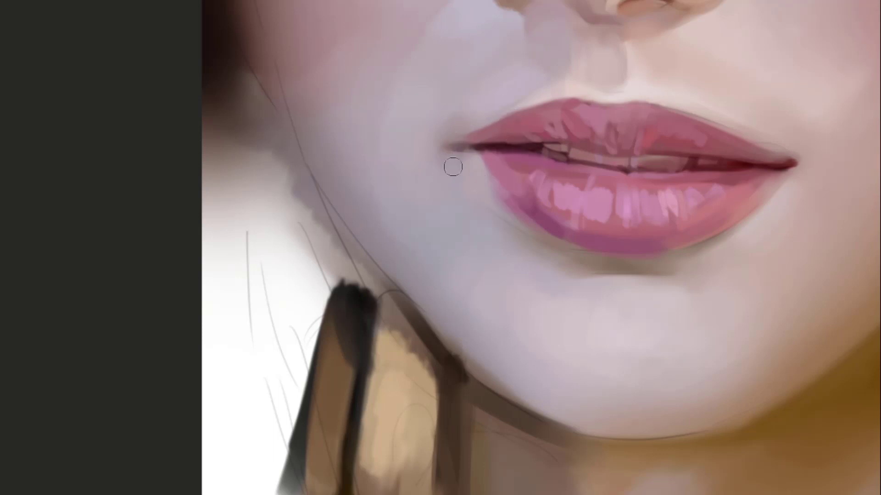
left_click_drag(474, 188, 415, 174)
left_click(509, 245, "alt")
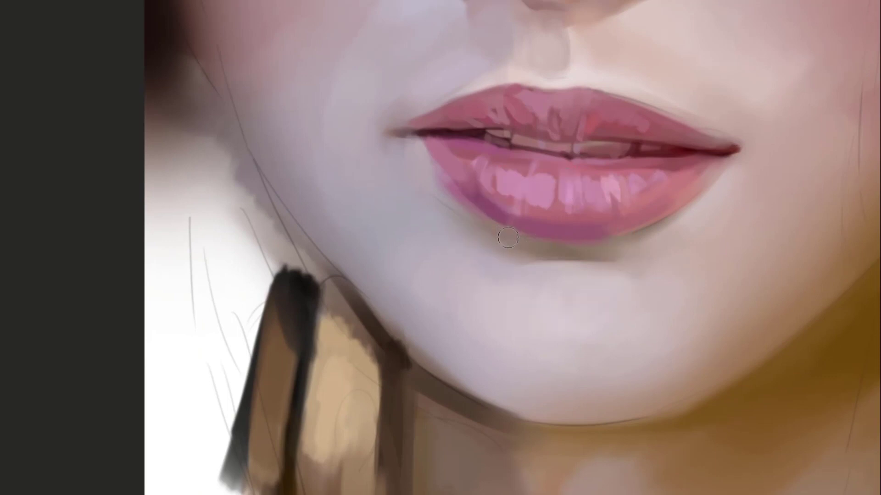
left_click(441, 179, "alt")
Soften the left mouth corner's shadow and the skin above the upper lip's left end with sampled tones
left_click_drag(439, 113, 421, 174)
left_click(383, 165, "alt")
left_click(376, 168, "alt")
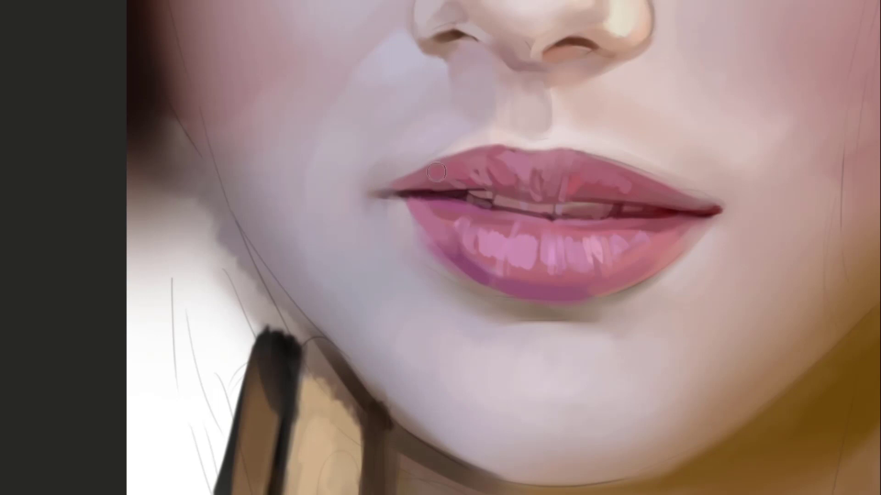
mouse_move(401, 180)
left_mouse_down()
mouse_move(422, 191)
mouse_move(430, 173)
mouse_move(400, 183)
left_mouse_up()
left_click(403, 161, "alt")
Taper and soften the dark right mouth corner using a tone sampled beside it
left_click_drag(585, 203, 495, 188)
left_click(625, 190, "alt")
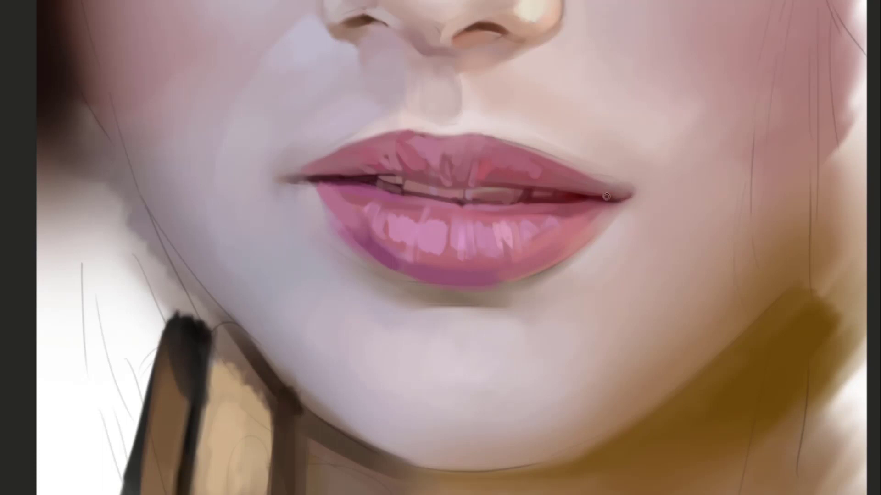
mouse_move(606, 196)
left_mouse_down()
mouse_move(630, 193)
mouse_move(575, 187)
mouse_move(615, 197)
left_mouse_up()
mouse_move(584, 191)
left_mouse_down()
mouse_move(649, 256)
mouse_move(654, 207)
left_mouse_up()
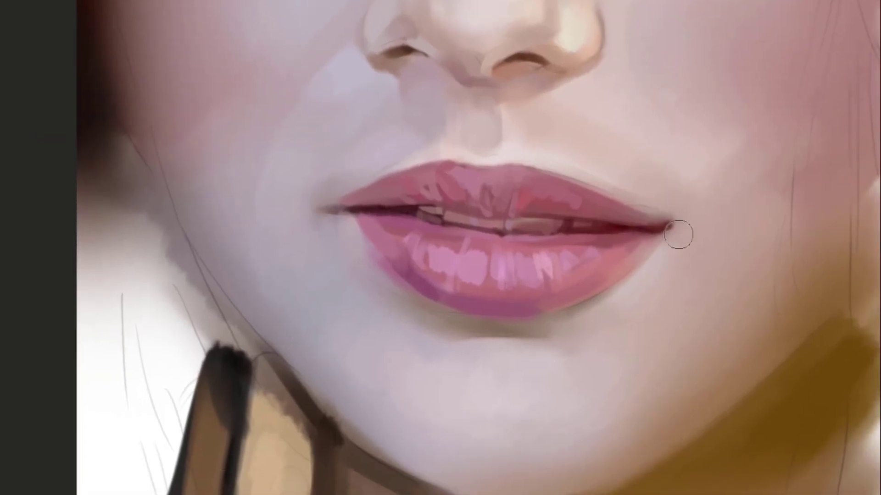
Draw a dark brown line along the right jaw edge, undoing and redrawing the stroke until it follows the contour
left_click_drag(665, 254, 598, 225)
left_click_drag(550, 303, 629, 177)
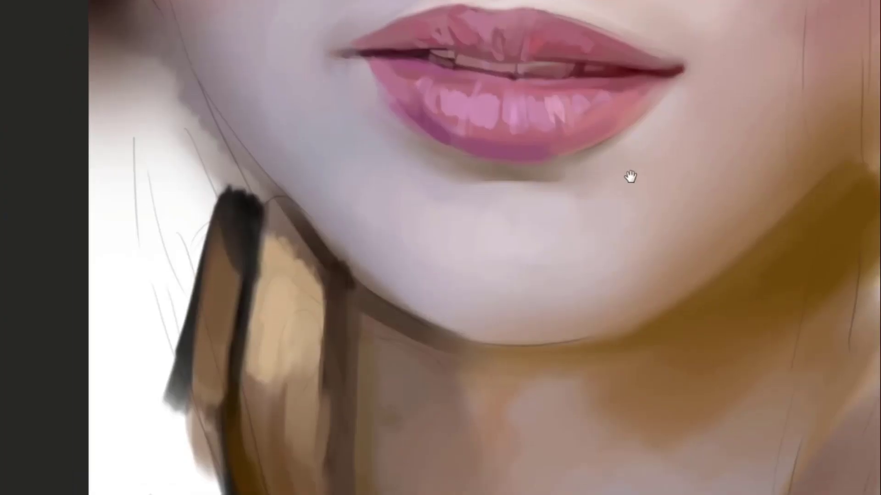
left_click_drag(565, 256, 554, 199)
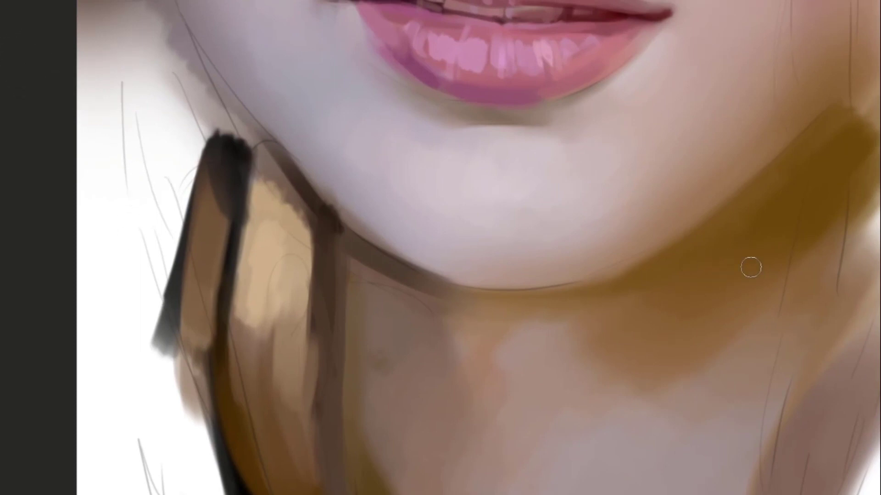
left_click_drag(759, 243, 685, 242)
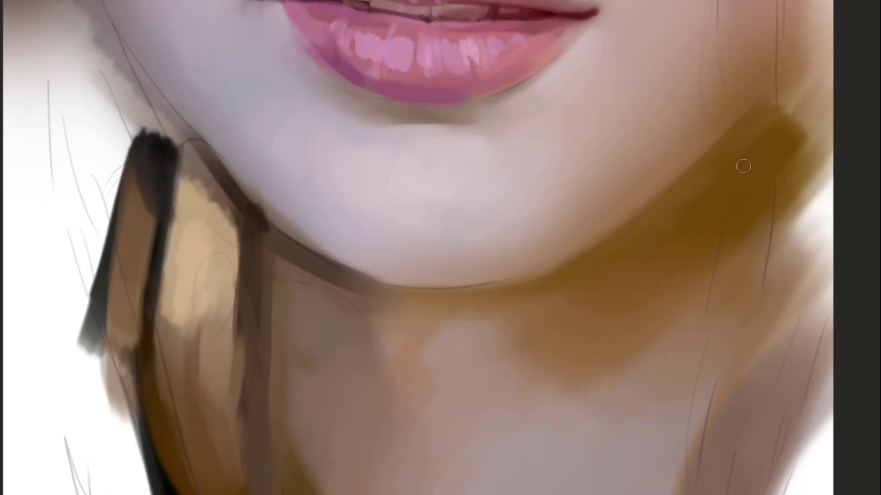
left_click_drag(754, 107, 596, 242)
key("ctrl+z")
left_click_drag(766, 95, 614, 233)
key("ctrl+z")
left_click_drag(761, 99, 615, 242)
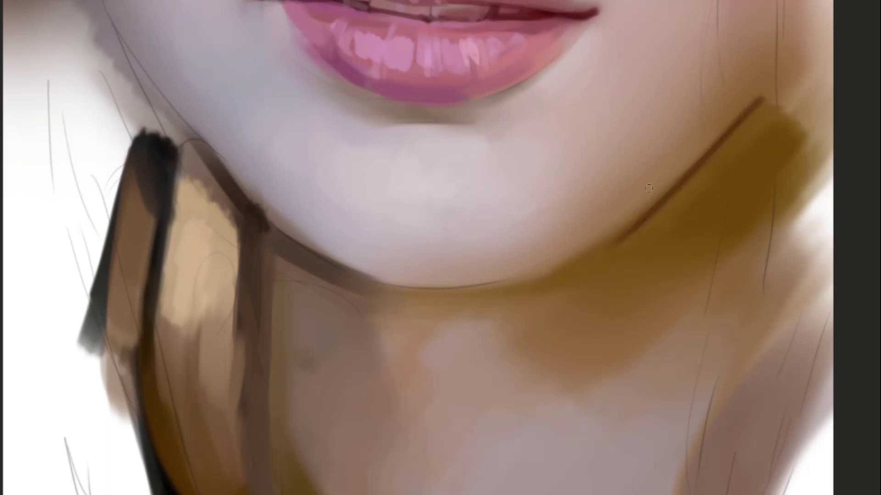
key("ctrl+z")
left_click_drag(770, 96, 635, 219)
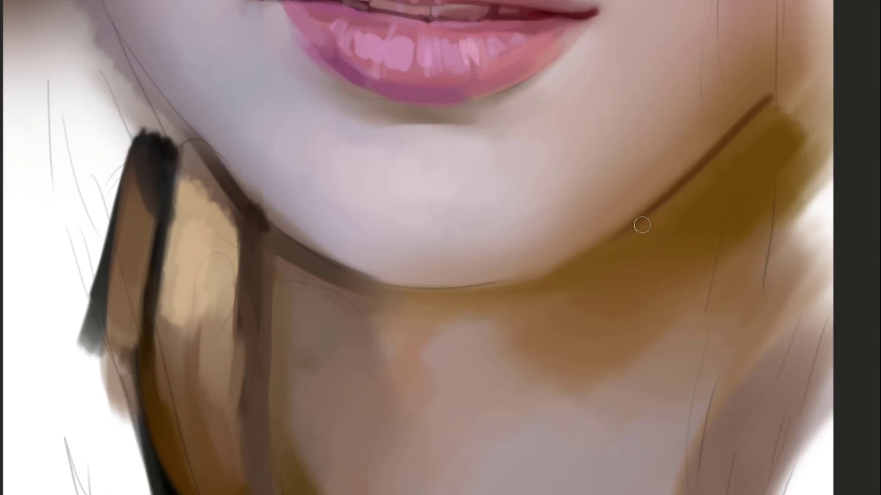
Darken the brown shadow under the right jaw with a larger brush, undoing the first stroke
key("]")
key("]")
key("]")
left_click_drag(572, 288, 783, 132)
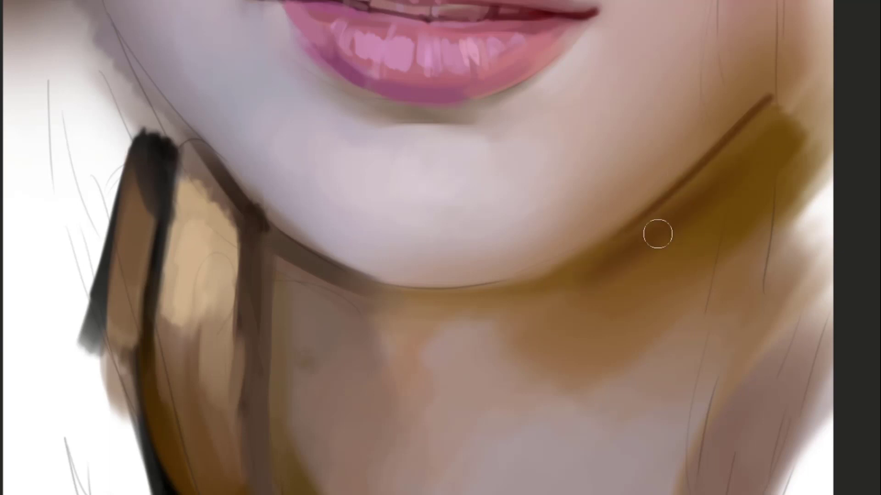
key("ctrl+z")
left_click_drag(639, 254, 816, 99)
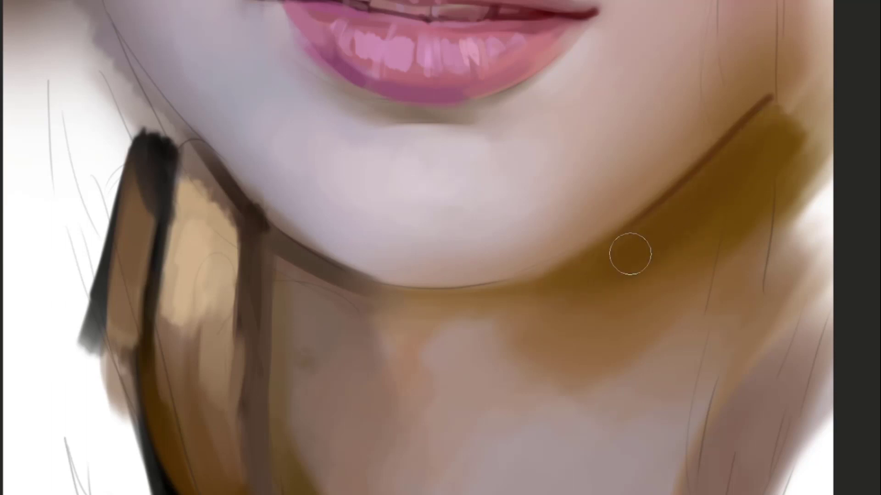
mouse_move(574, 288)
left_mouse_down()
mouse_move(532, 299)
mouse_move(645, 255)
mouse_move(574, 289)
left_mouse_up()
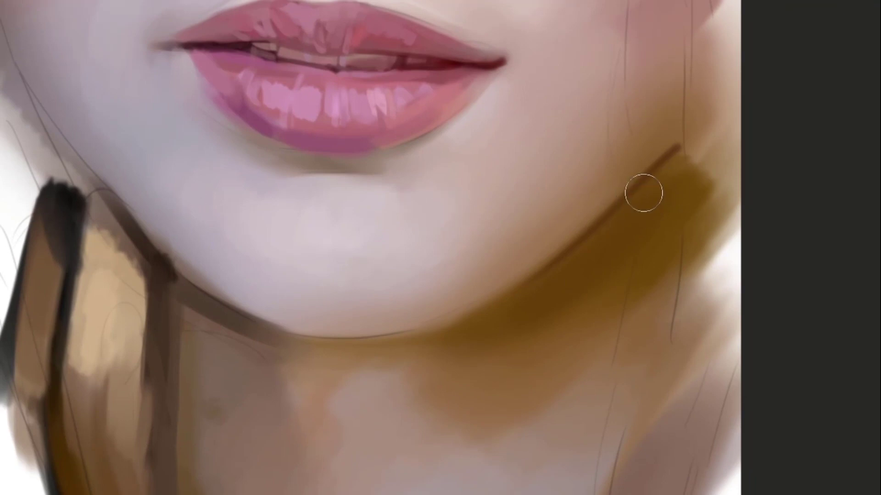
Soften the dark right jaw line into the neighbouring skin and neck shadow with a resized brush
key("[")
key("[")
key("[")
key("[")
key("[")
key("[")
key("]")
key("]")
Examine the jaw shadow and lips within the whole portrait
left_click_drag(601, 161, 666, 213)
left_click_drag(580, 146, 604, 234)
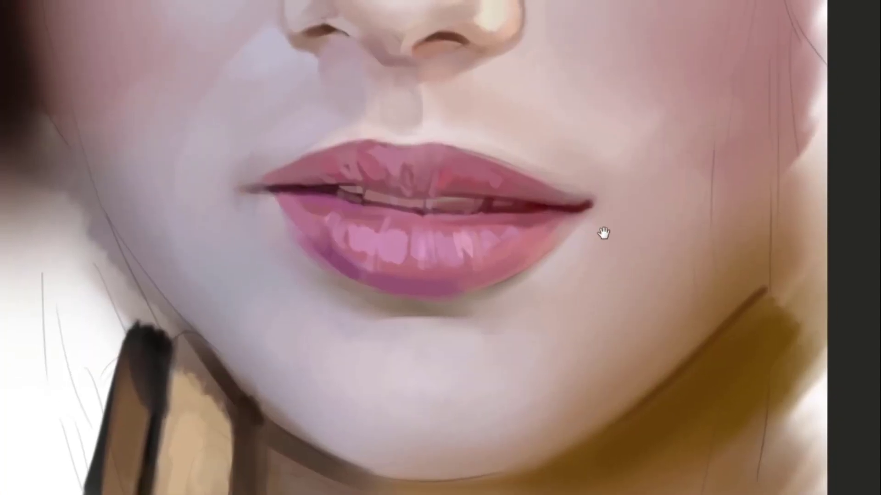
left_click_drag(525, 308, 627, 139)
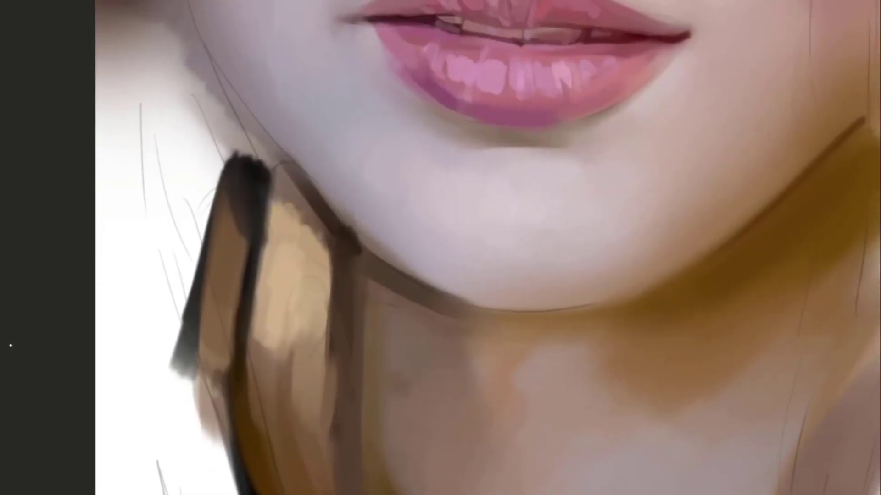
left_click_drag(530, 210, 501, 161)
left_click_drag(507, 99, 496, 248)
left_click_drag(527, 236, 489, 212)
scroll(488, 214, "up", 2)
scroll(529, 205, "up", 4)
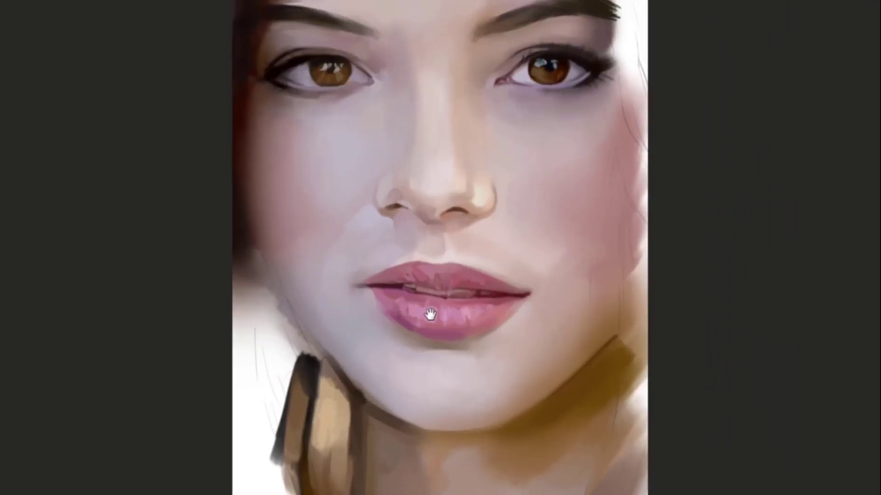
left_click_drag(550, 230, 570, 230)
left_click_drag(569, 199, 547, 225)
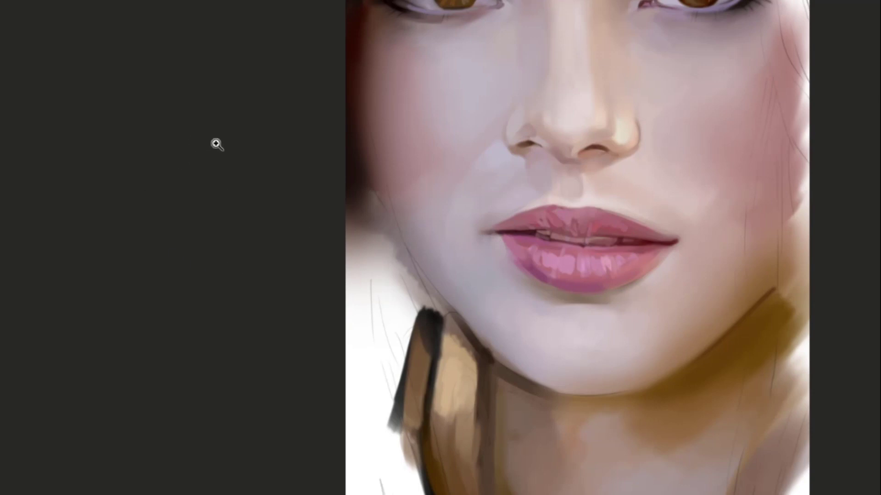
left_click_drag(589, 200, 551, 227)
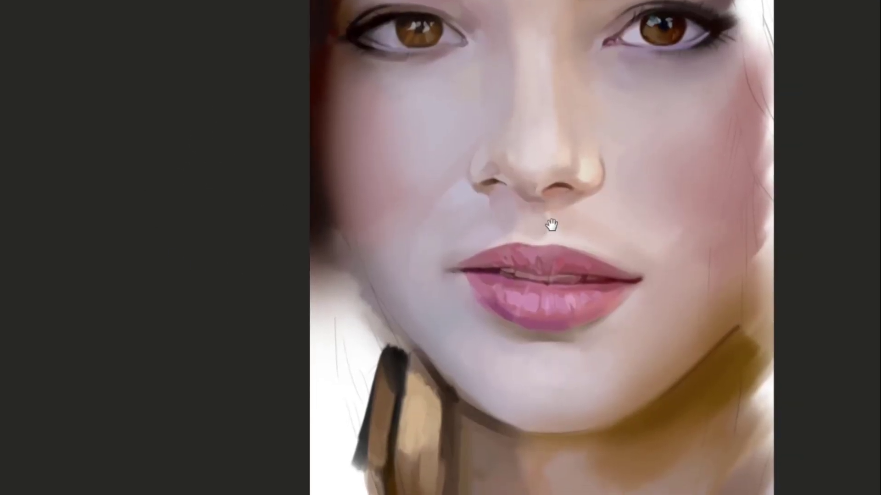
left_click_drag(621, 329, 676, 288)
left_click_drag(624, 314, 662, 260)
left_click_drag(547, 222, 574, 241)
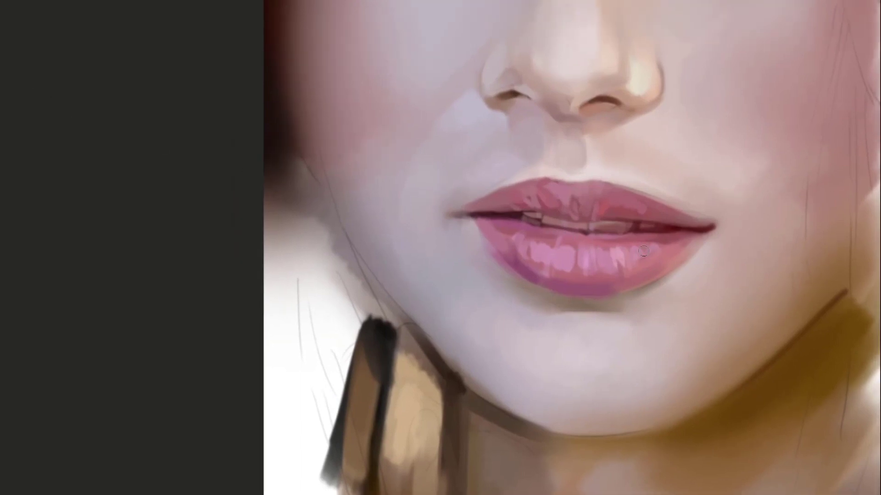
Blend the lower lip's left side and purple outer edge with pink tones sampled from the lip
scroll(674, 263, "left", 1)
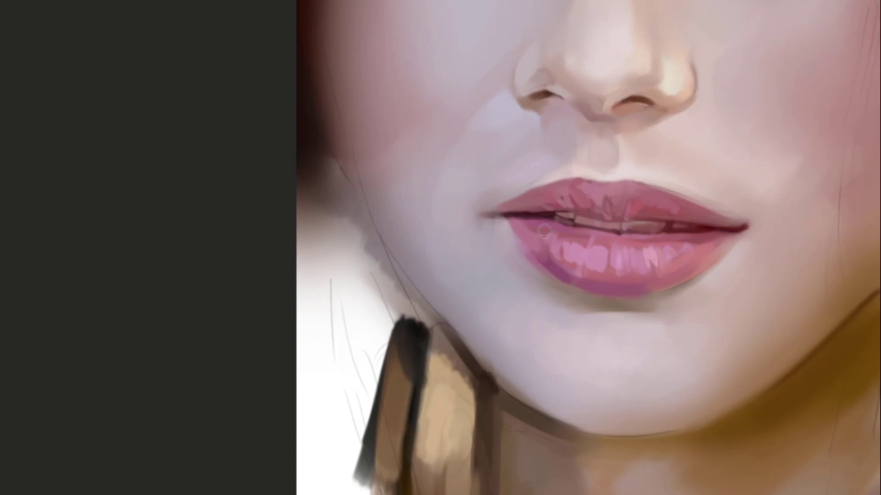
left_click_drag(544, 230, 564, 251)
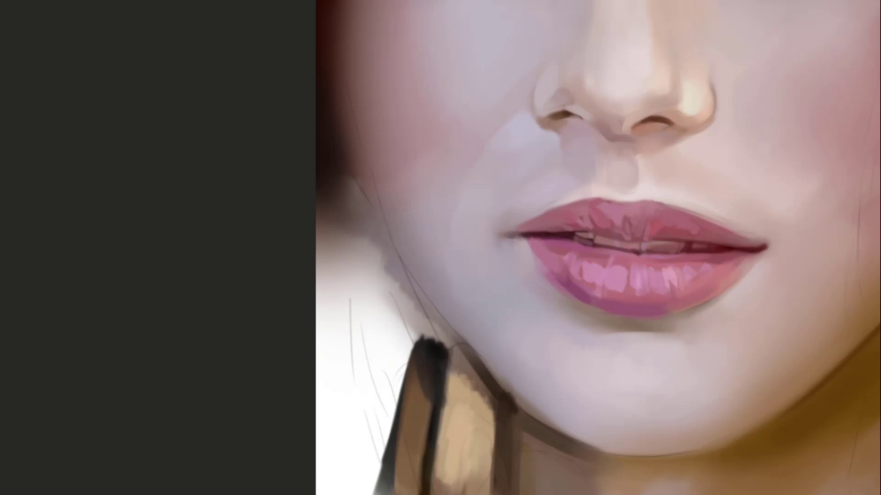
left_click_drag(606, 314, 653, 281)
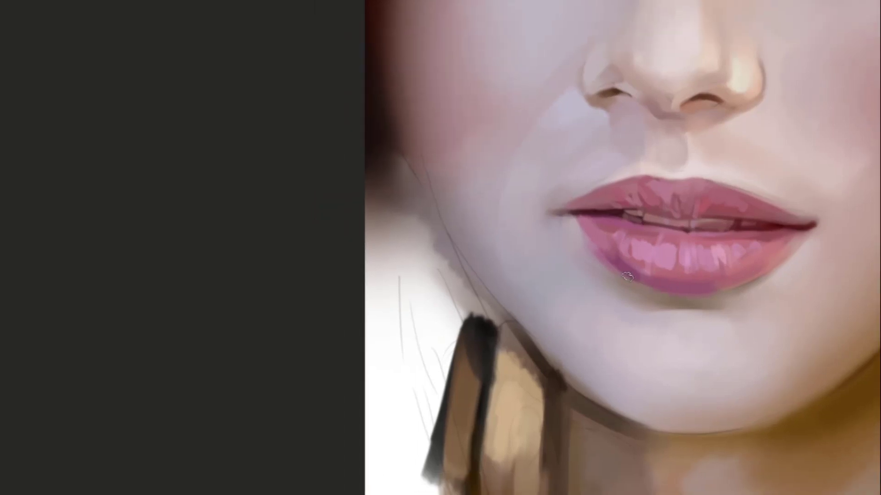
left_click(617, 265, "alt")
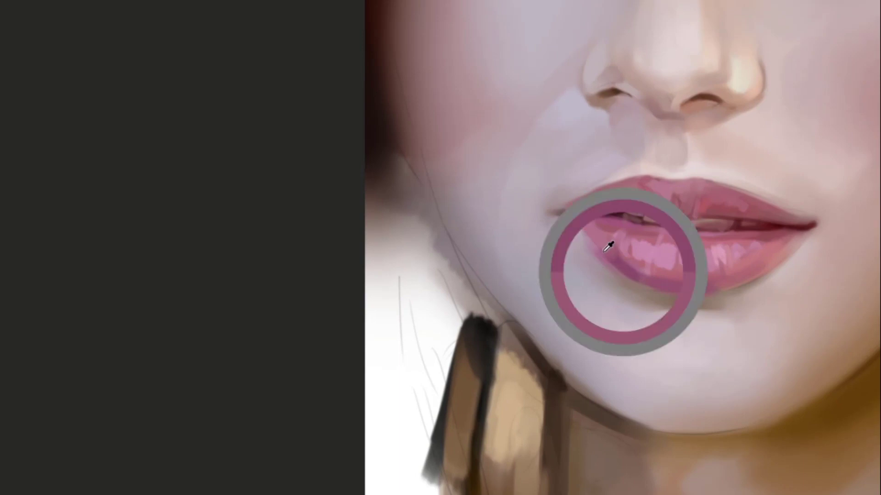
left_click_drag(600, 259, 538, 230)
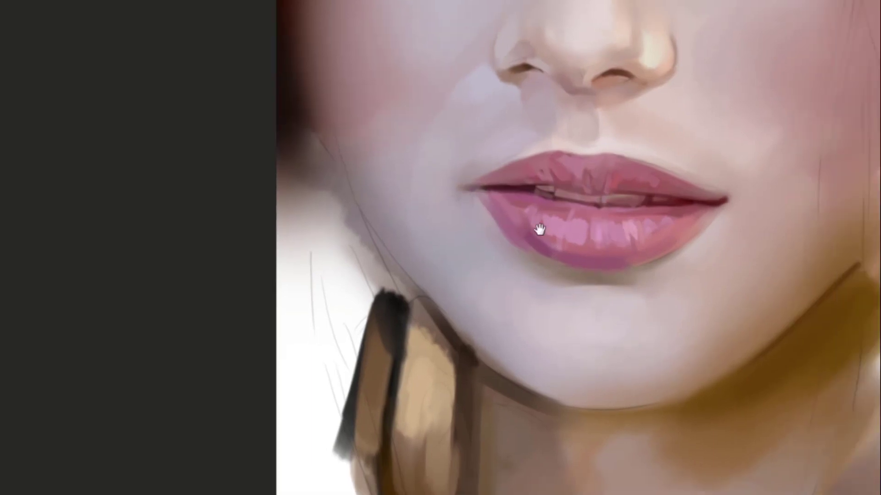
Soften the lower lip's left edge and the dark right mouth corner, and touch up the upper lip's centre with sampled pink
mouse_move(596, 234)
left_mouse_down()
mouse_move(550, 238)
mouse_move(557, 239)
left_mouse_up()
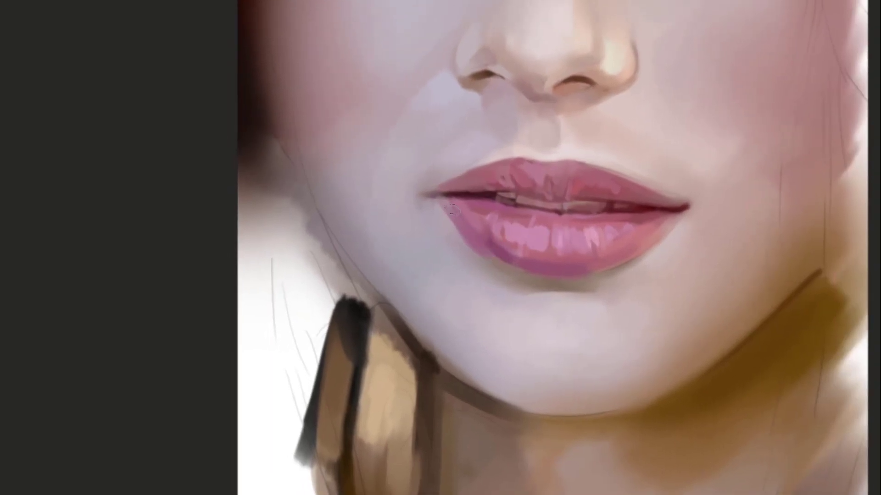
mouse_move(460, 234)
left_mouse_down()
mouse_move(479, 257)
mouse_move(463, 256)
mouse_move(485, 216)
mouse_move(489, 249)
left_mouse_up()
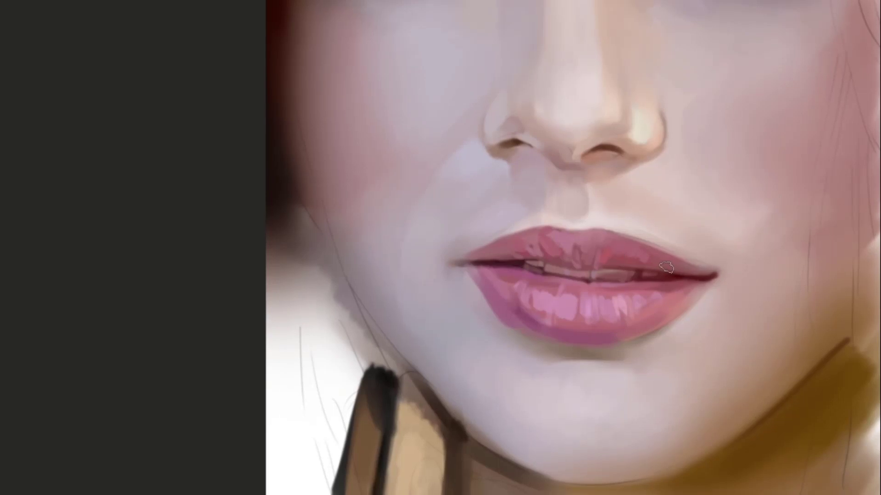
mouse_move(717, 287)
left_mouse_down()
mouse_move(715, 279)
mouse_move(702, 302)
mouse_move(632, 349)
mouse_move(645, 268)
mouse_move(667, 293)
mouse_move(683, 280)
left_mouse_up()
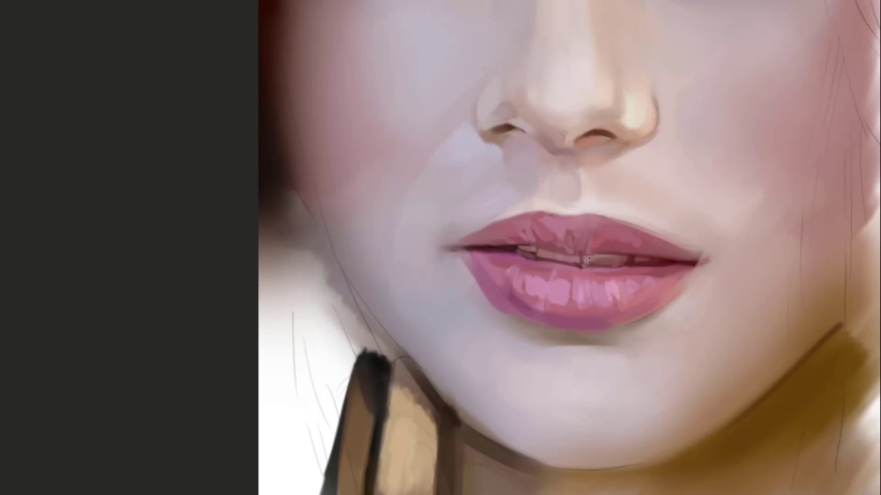
left_click(596, 248, "alt")
left_click_drag(564, 227, 550, 255)
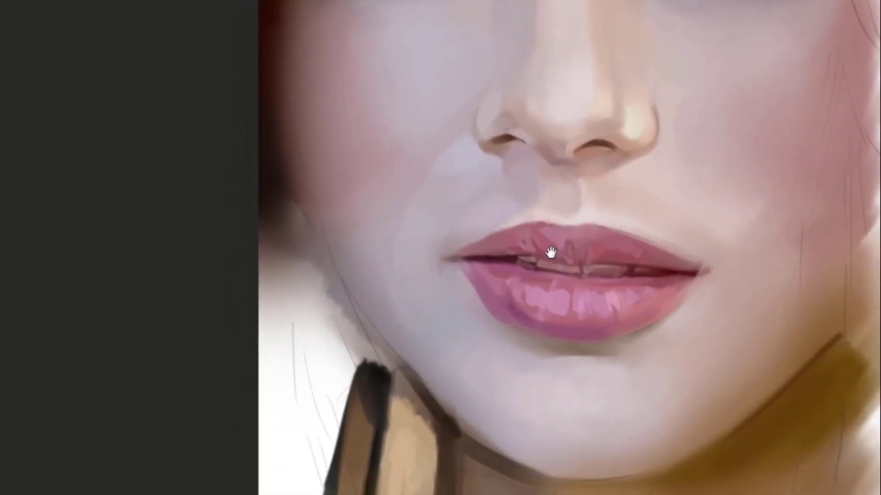
left_click_drag(584, 288, 589, 248)
left_click_drag(644, 231, 596, 249)
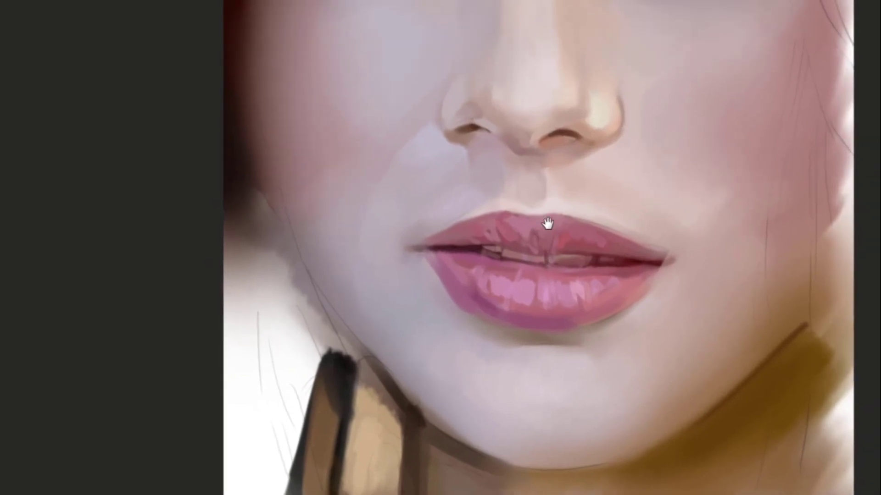
left_click_drag(367, 165, 368, 194)
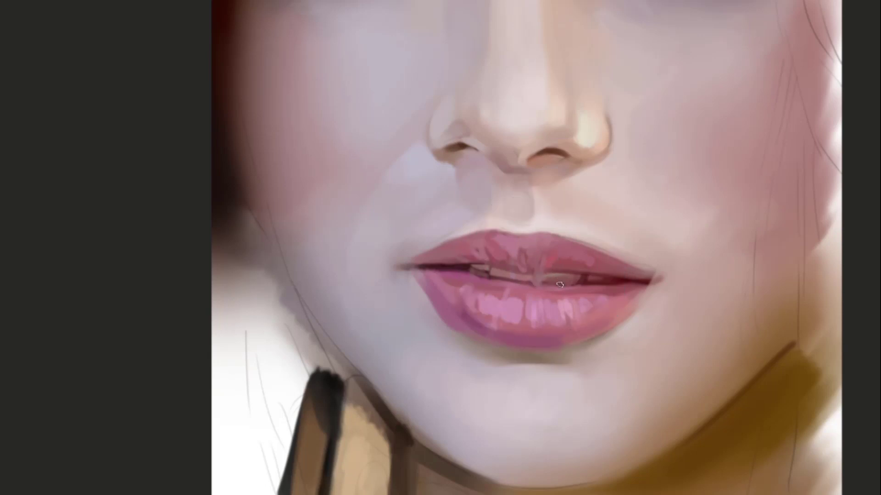
Rework the teeth and dark parting line at the centre of the mouth with sampled tones, undoing the unwanted strokes
left_click(585, 275, "alt")
left_click_drag(531, 269, 532, 285)
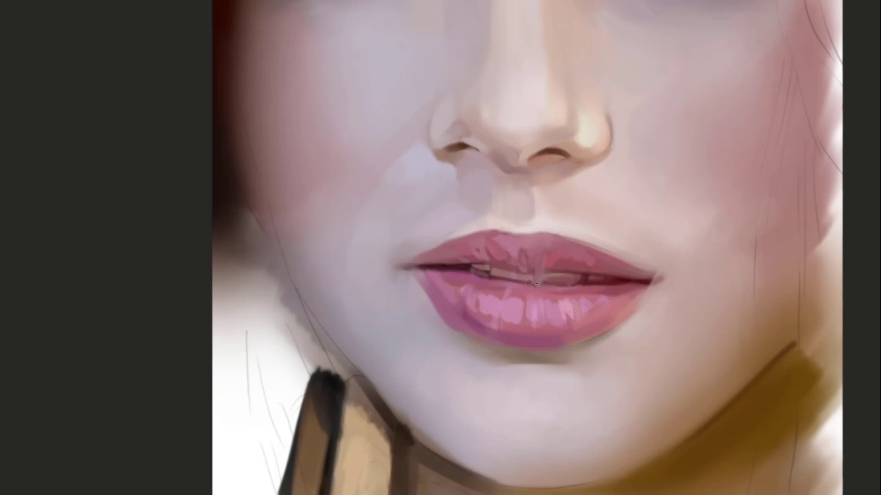
key("ctrl+z")
left_click_drag(537, 281, 538, 296)
key("ctrl+z")
left_click(562, 277, "alt")
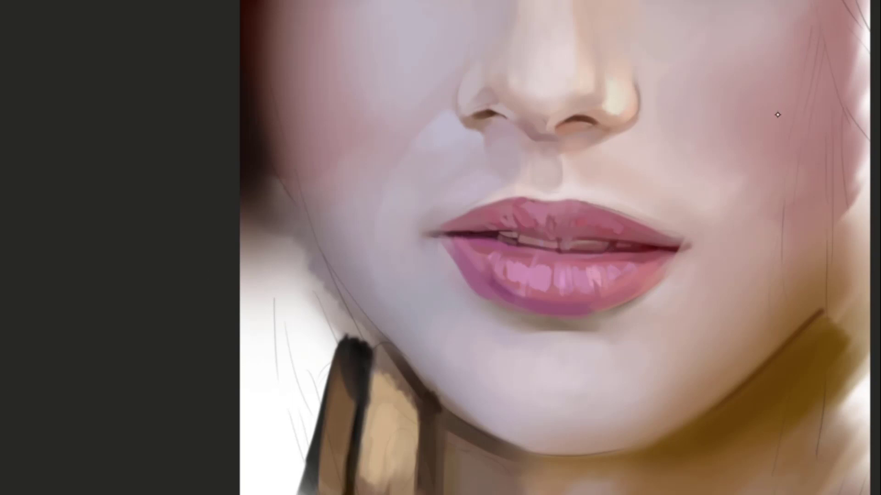
mouse_move(624, 248)
left_mouse_down()
mouse_move(616, 233)
mouse_move(630, 266)
mouse_move(602, 264)
mouse_move(618, 267)
left_mouse_up()
key("ctrl+z")
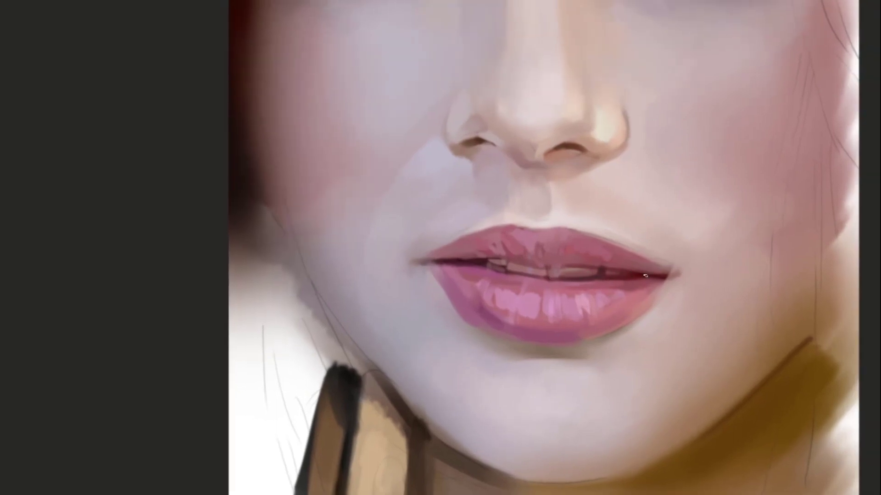
Darken the right mouth corner and trim its outer edge with the sampled neighbouring skin tone
mouse_move(636, 274)
left_mouse_down()
mouse_move(622, 287)
mouse_move(637, 272)
left_mouse_up()
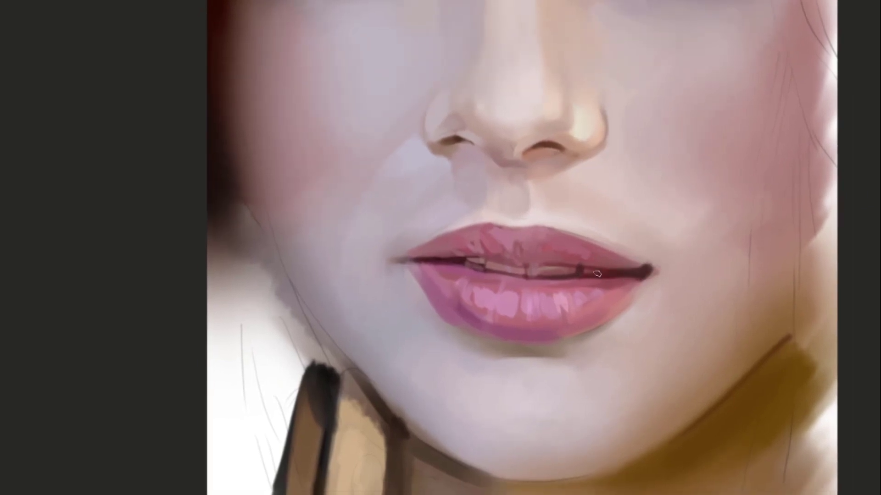
left_click(627, 264, "ctrl")
left_click(615, 265, "alt")
left_click(660, 277, "alt")
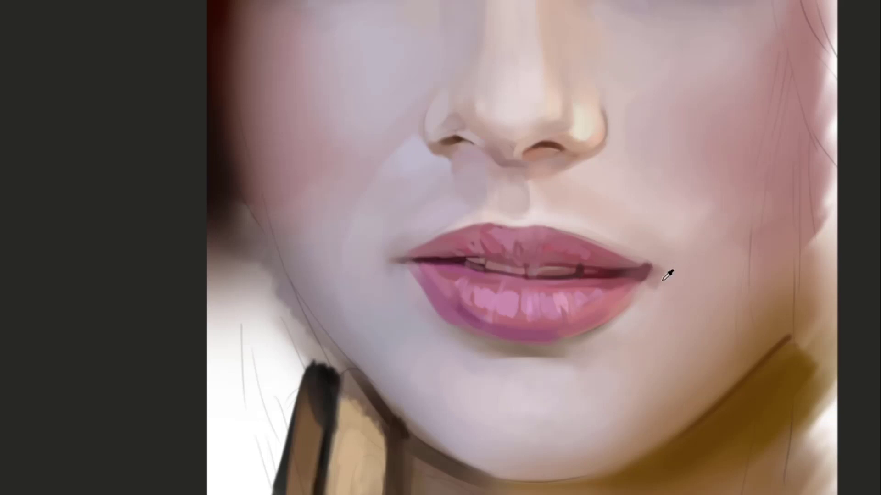
left_click_drag(663, 275, 646, 285)
left_click(655, 289, "alt")
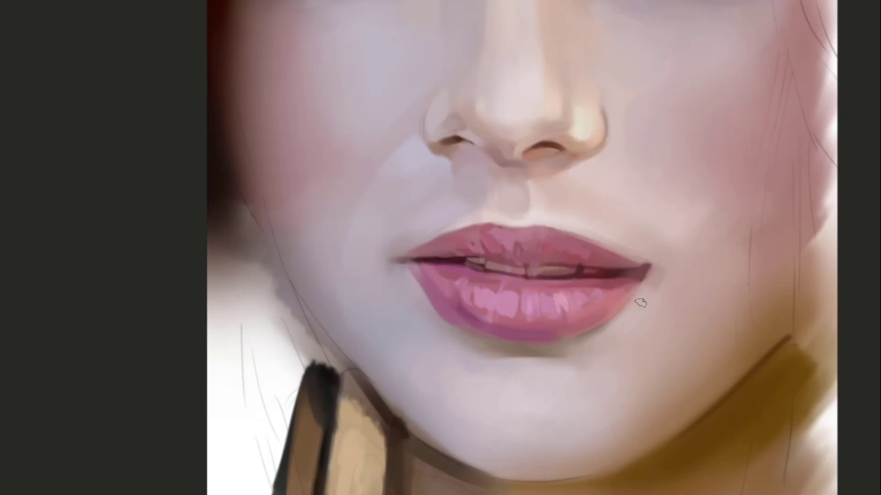
Shade the skin above the upper lip's right side, redoing the first stroke, and blend it into the cheek with sampled tones
left_click_drag(643, 242, 692, 284)
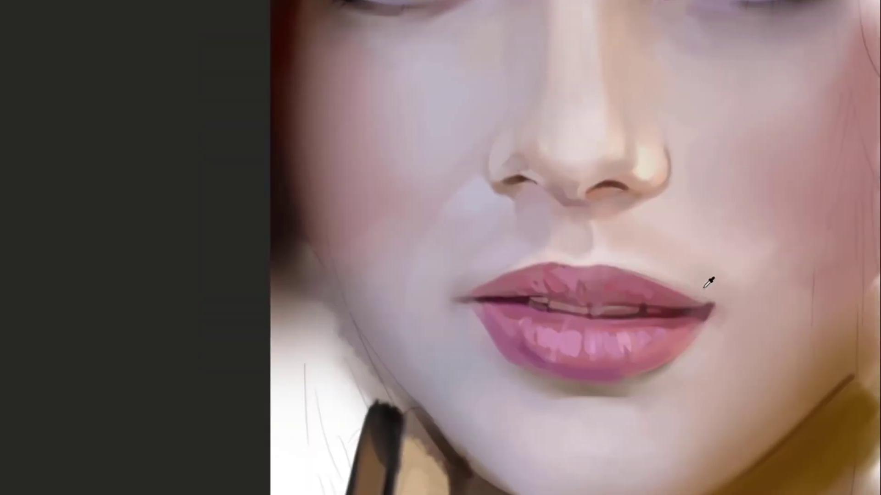
left_click(731, 298, "alt")
left_click_drag(700, 280, 668, 256)
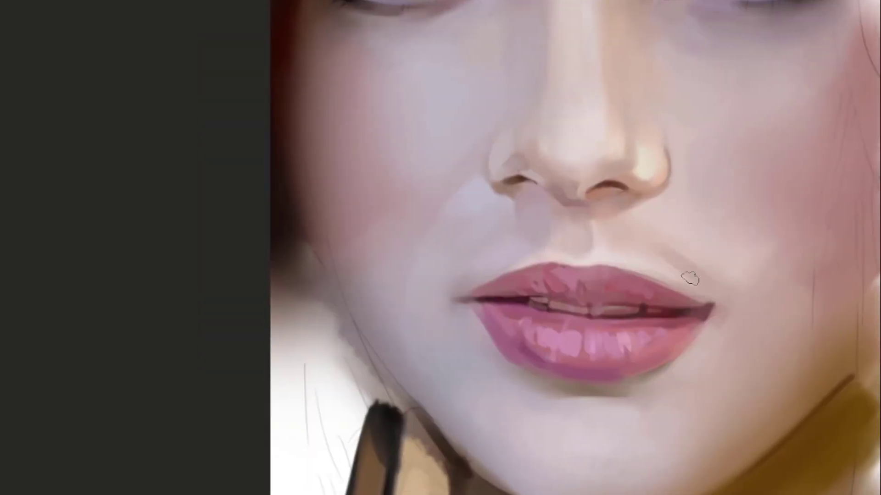
key("ctrl+z")
left_click_drag(702, 288, 669, 264)
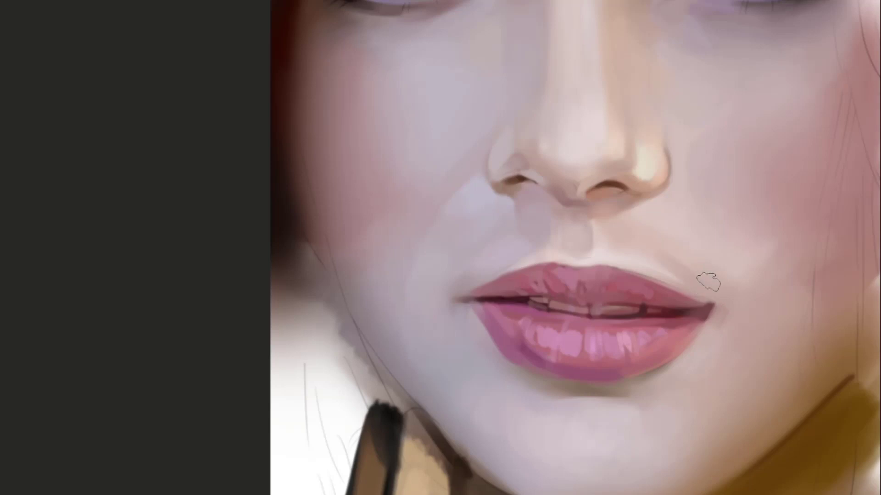
left_click_drag(726, 255, 656, 263)
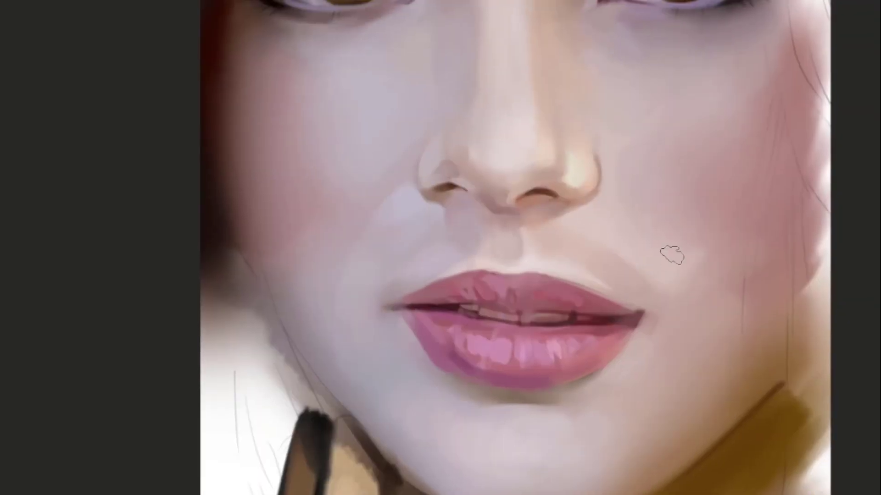
left_click(667, 264, "alt")
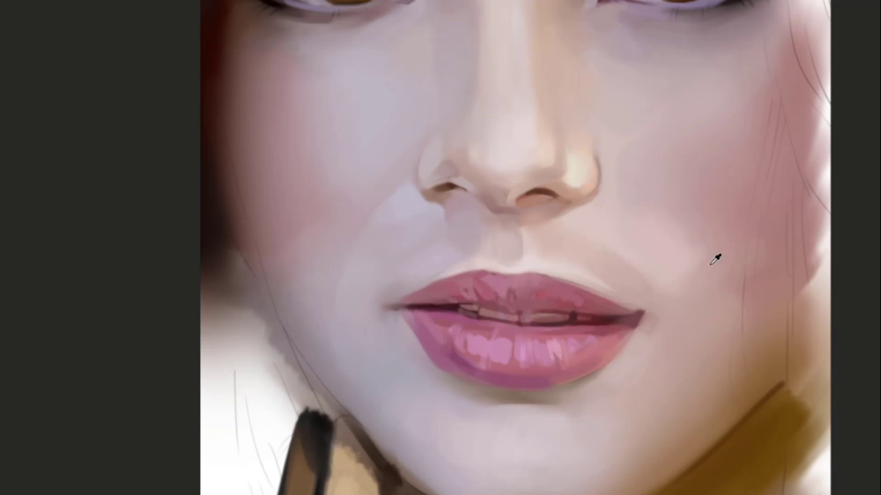
left_click_drag(589, 204, 671, 262)
Retouch the nose bridge highlight with long vertical strokes of a smaller brush, undoing the unwanted strokes
mouse_move(608, 222)
left_mouse_down()
mouse_move(631, 218)
mouse_move(598, 275)
mouse_move(558, 244)
mouse_move(549, 253)
mouse_move(606, 252)
left_mouse_up()
mouse_move(535, 192)
left_mouse_down()
mouse_move(582, 238)
mouse_move(552, 242)
mouse_move(527, 206)
left_mouse_up()
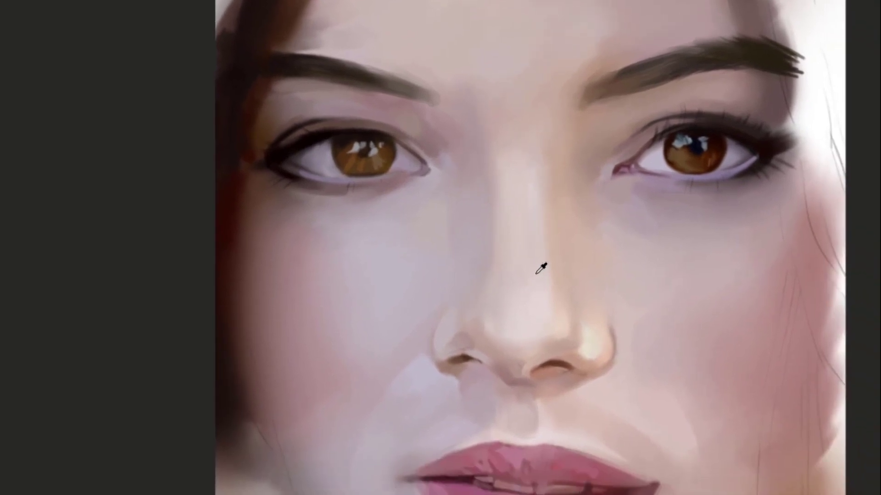
key("bracketleft")
key("bracketleft")
mouse_move(549, 157)
left_mouse_down()
mouse_move(501, 212)
mouse_move(481, 206)
mouse_move(455, 263)
mouse_move(444, 202)
left_mouse_up()
left_click_drag(474, 295, 473, 207)
key("ctrl+z")
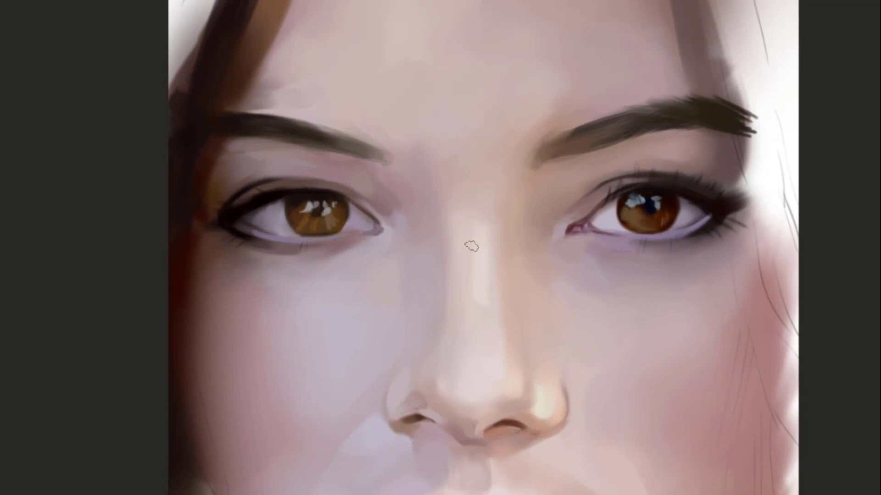
left_click_drag(486, 306, 485, 195)
left_click_drag(556, 234, 655, 188)
key("ctrl+z")
left_click_drag(560, 324, 598, 234)
left_click_drag(554, 208, 574, 250)
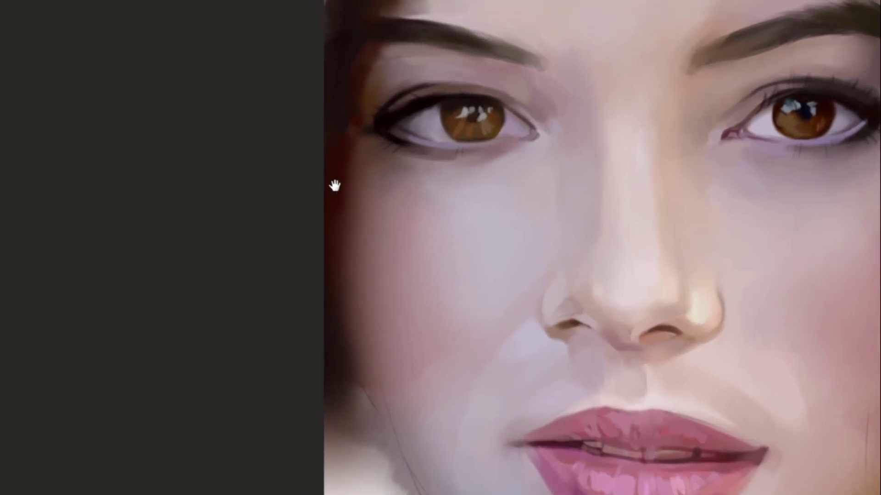
Examine the eyes, nose and mouth within the whole portrait
left_click_drag(581, 171, 569, 216)
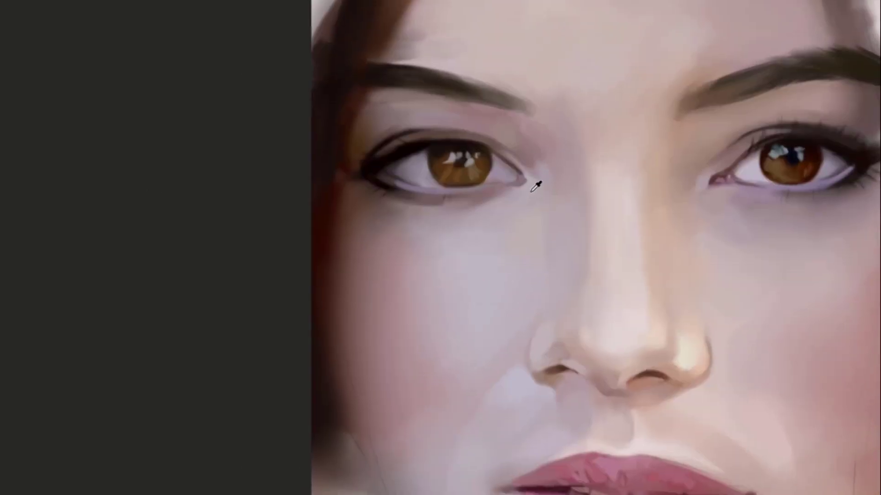
key("l")
left_click_drag(540, 158, 434, 255)
left_click_drag(514, 159, 542, 202)
left_click_drag(695, 337, 554, 227)
left_click_drag(488, 268, 544, 227)
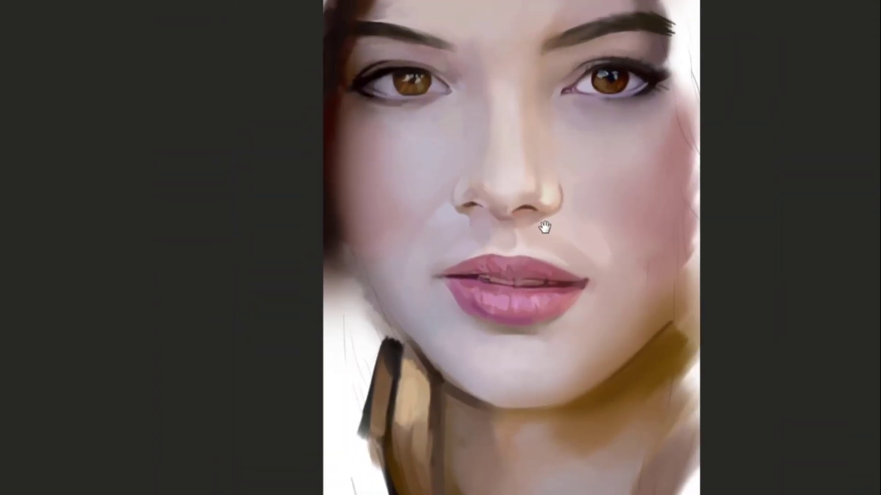
left_click_drag(526, 311, 546, 300)
left_click_drag(536, 334, 547, 296)
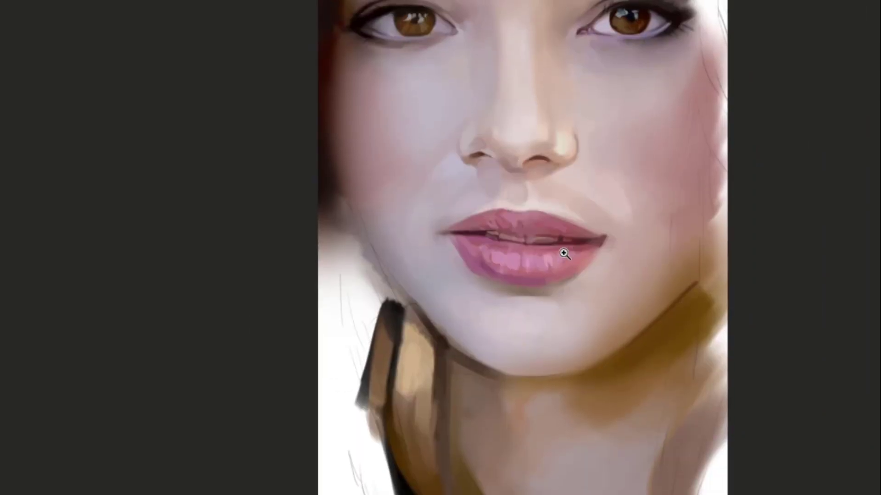
Extend the left mouth corner outward with pink sampled from the upper lip and redraw its dark parting line, undoing the first stroke
left_click(503, 236)
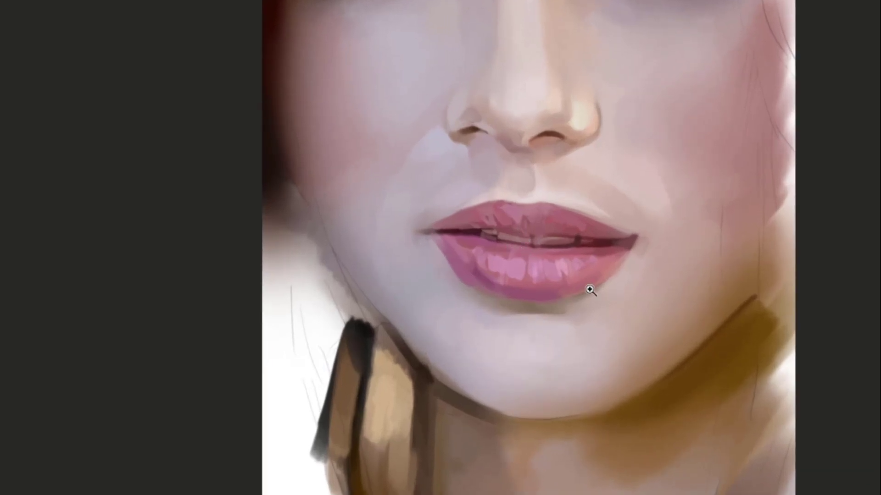
left_click_drag(533, 228, 545, 173)
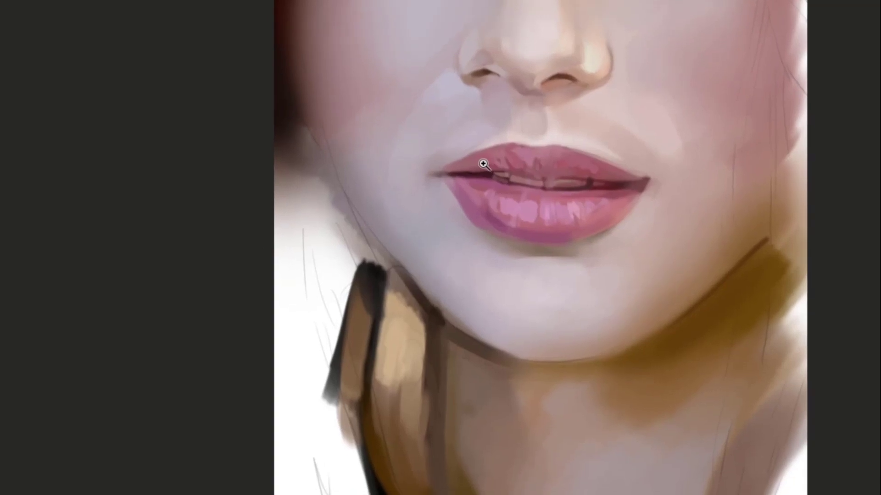
left_click(487, 177)
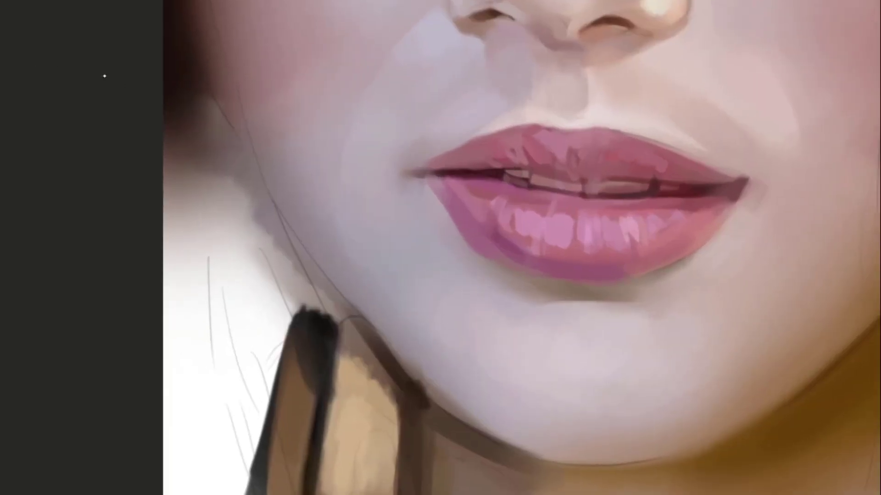
mouse_move(482, 222)
left_mouse_down()
mouse_move(568, 224)
mouse_move(513, 190)
left_mouse_up()
left_click(503, 122, "alt")
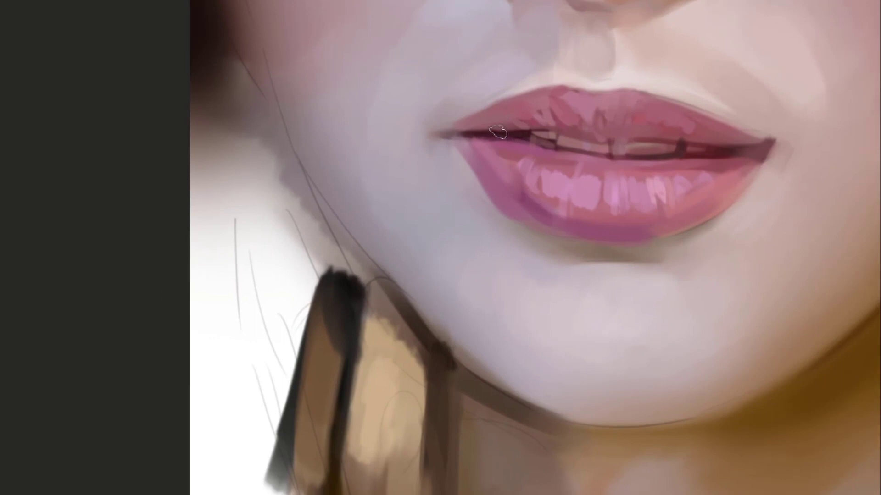
mouse_move(493, 157)
left_mouse_down()
mouse_move(458, 148)
mouse_move(460, 128)
left_mouse_up()
key("ctrl+z")
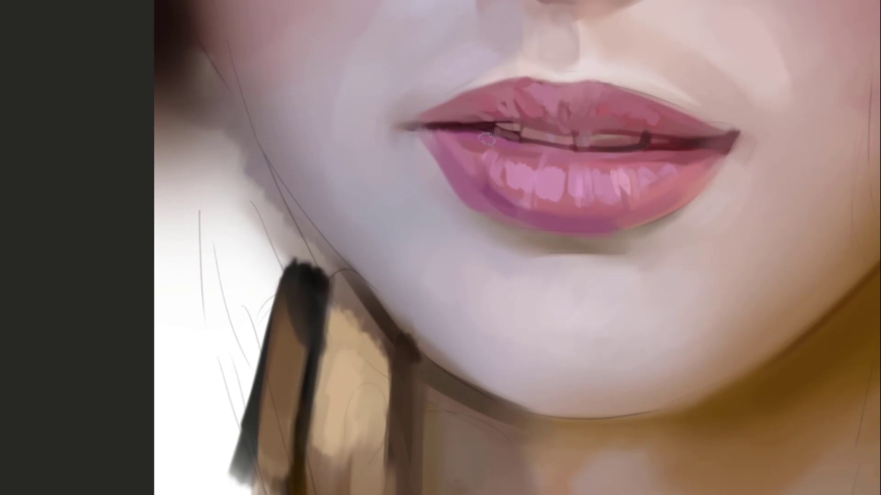
left_click(458, 109, "alt")
left_click_drag(401, 124, 451, 123)
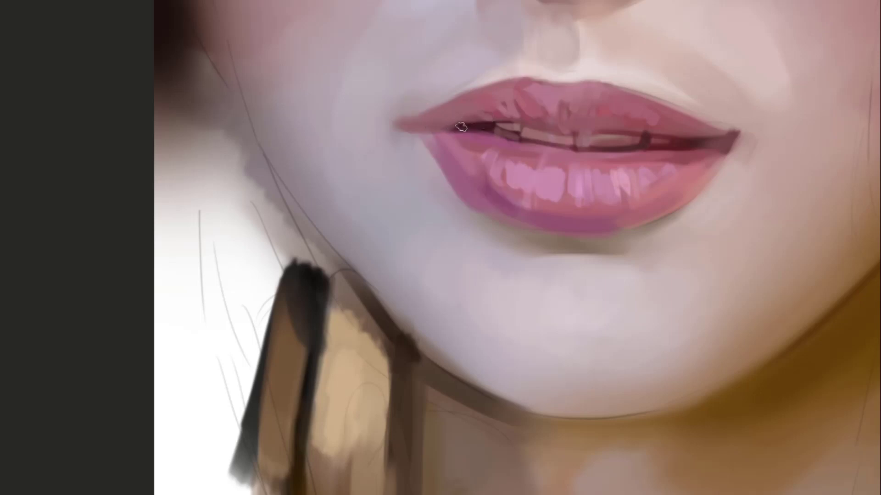
mouse_move(460, 127)
left_mouse_down()
mouse_move(471, 127)
mouse_move(411, 132)
left_mouse_up()
left_click(393, 131, "alt")
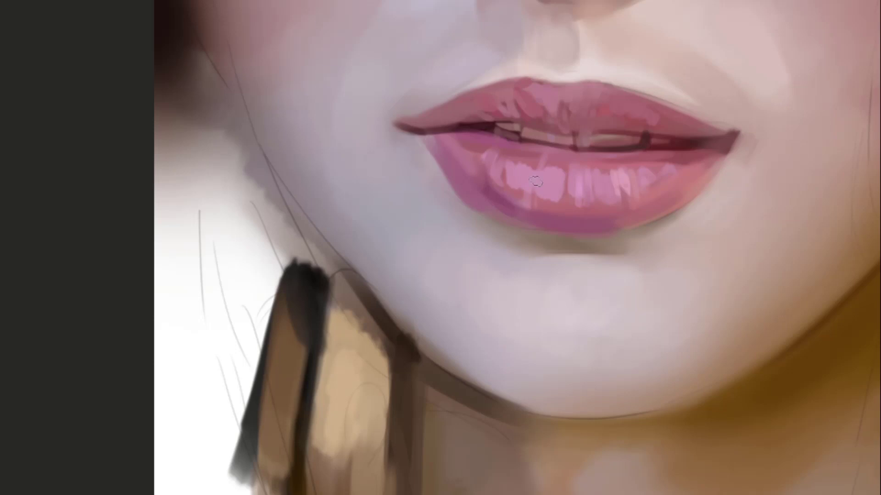
Paint a light skin accent just below the left mouth corner with a tone sampled from the chin, redoing the first attempt
left_click(597, 264, "alt")
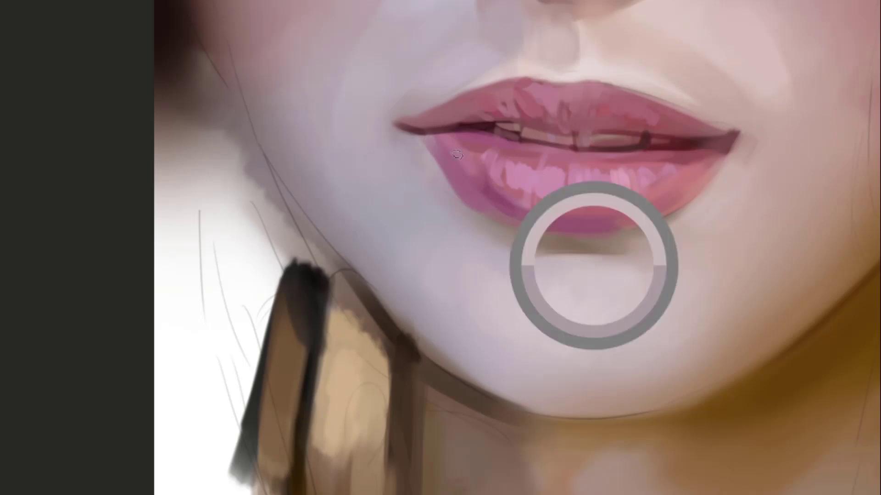
mouse_move(398, 124)
left_mouse_down()
mouse_move(396, 156)
mouse_move(413, 169)
mouse_move(397, 136)
mouse_move(407, 167)
left_mouse_up()
key("ctrl+z")
key("ctrl+z")
left_click_drag(397, 132, 409, 166)
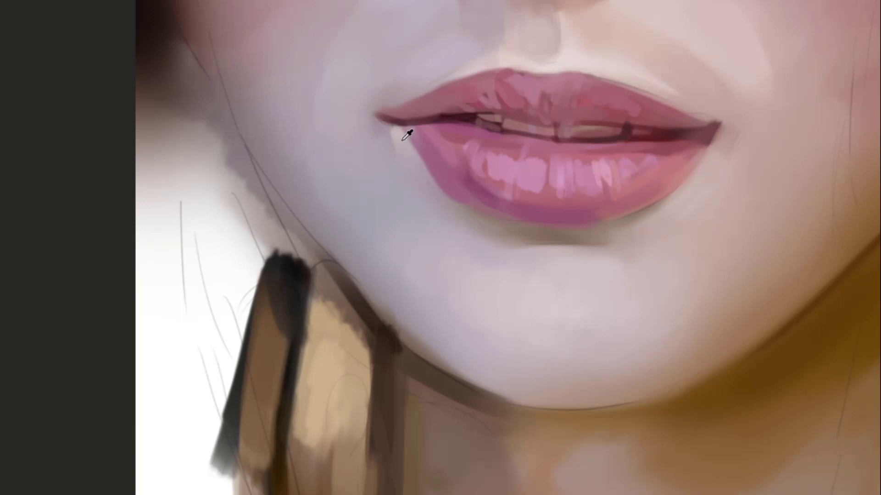
Soften the skin and lip edge around the left mouth corner with a sampled skin tone and check it against the whole face
left_click(379, 131, "alt")
left_click_drag(369, 111, 417, 91)
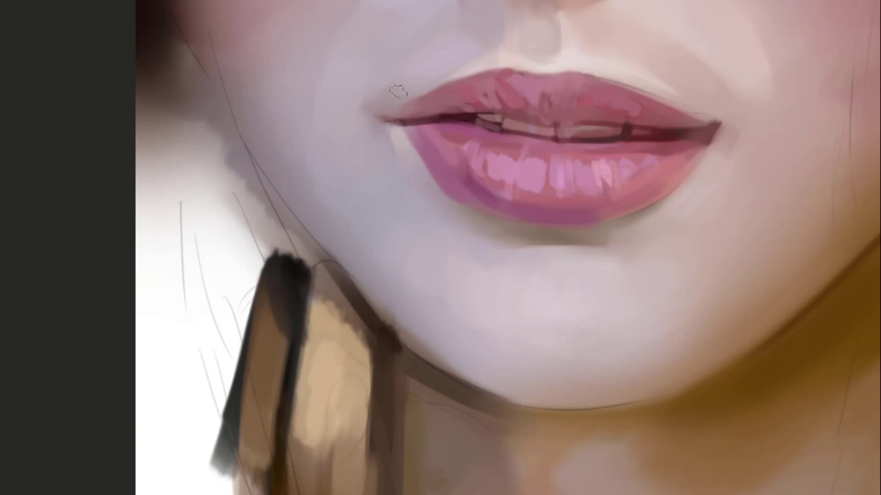
left_click_drag(440, 74, 470, 187)
left_click_drag(490, 67, 447, 113)
left_click_drag(426, 204, 408, 182)
left_click_drag(553, 210, 541, 225)
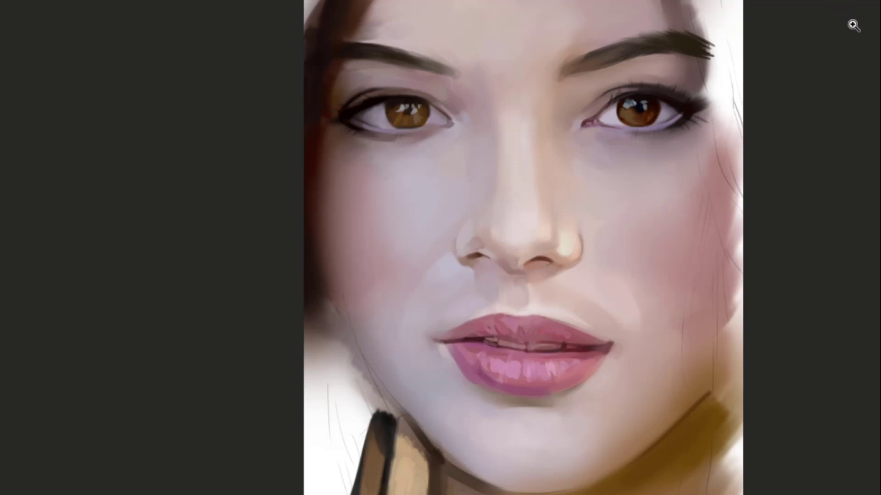
left_click_drag(571, 321, 585, 232)
mouse_move(593, 191)
left_mouse_down()
mouse_move(571, 196)
mouse_move(595, 193)
left_mouse_up()
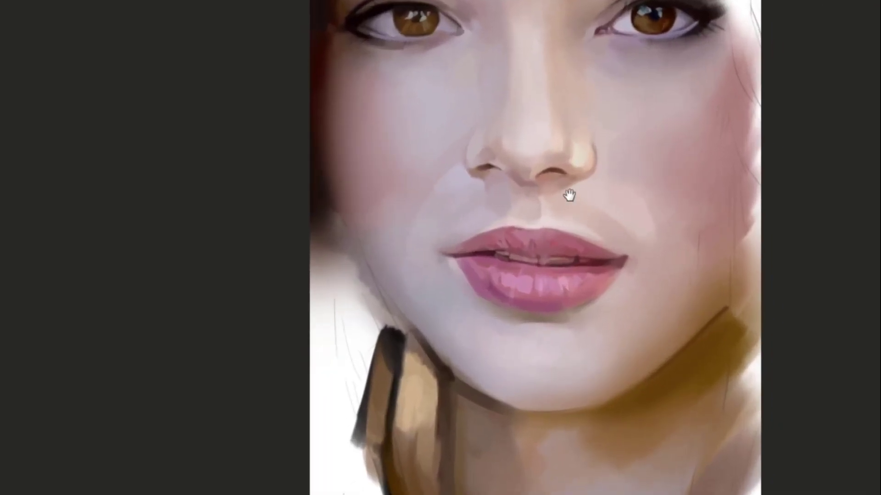
Paint two brown test swatches on the white background beside the hand at the lower left of the portrait
left_click_drag(531, 152, 535, 305)
scroll(529, 288, "down", 3)
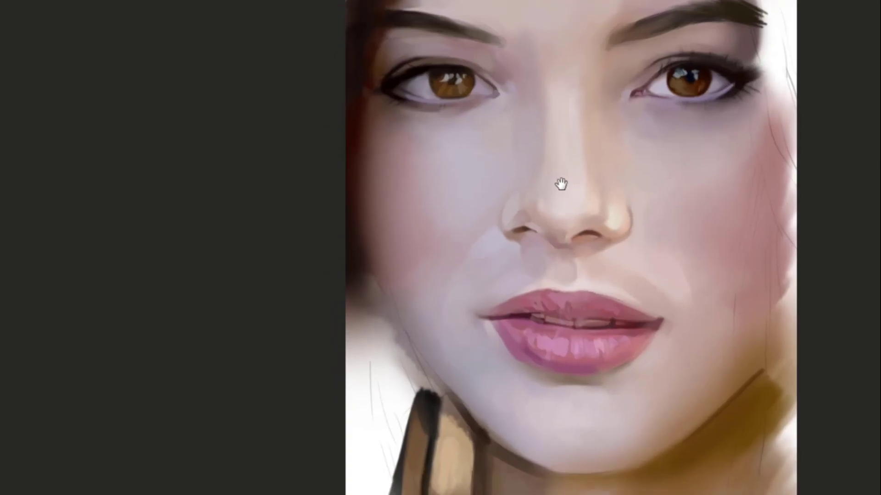
scroll(550, 274, "down", 5)
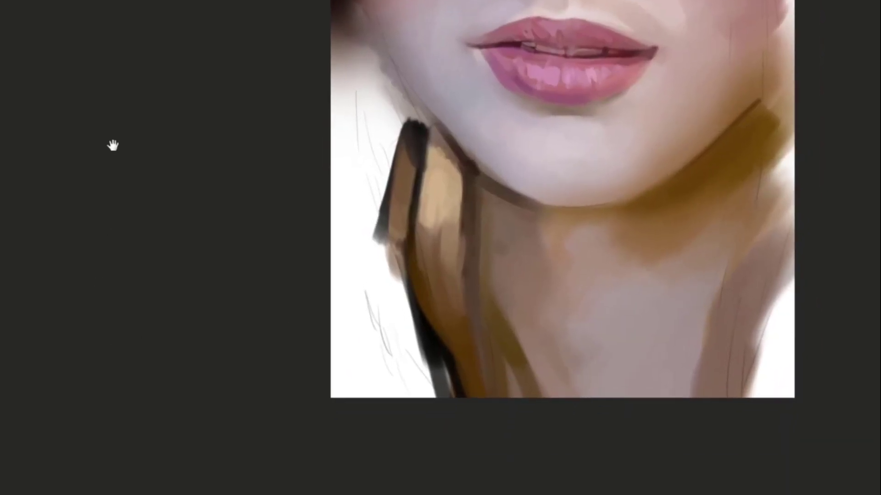
mouse_move(469, 331)
left_mouse_down()
mouse_move(413, 216)
mouse_move(413, 225)
left_mouse_up()
left_click_drag(375, 161, 397, 194)
left_click_drag(419, 162, 429, 199)
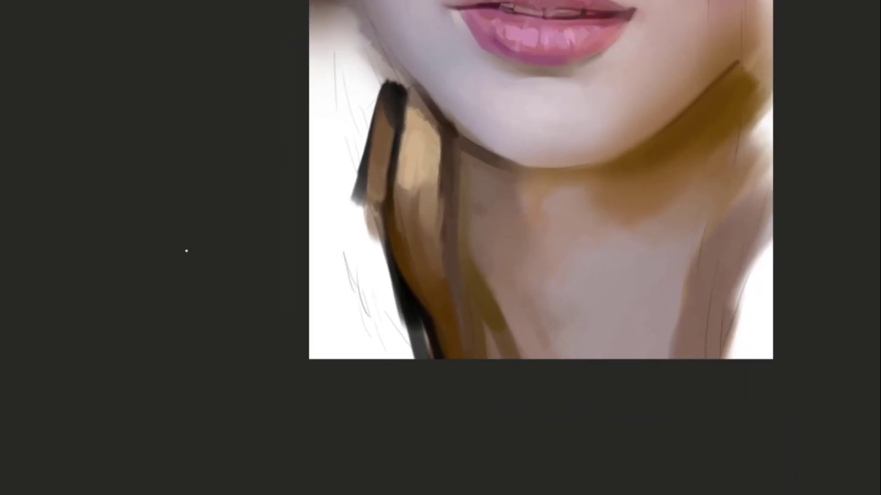
mouse_move(356, 298)
left_mouse_down()
mouse_move(354, 313)
mouse_move(363, 306)
left_mouse_up()
left_click_drag(351, 270, 369, 305)
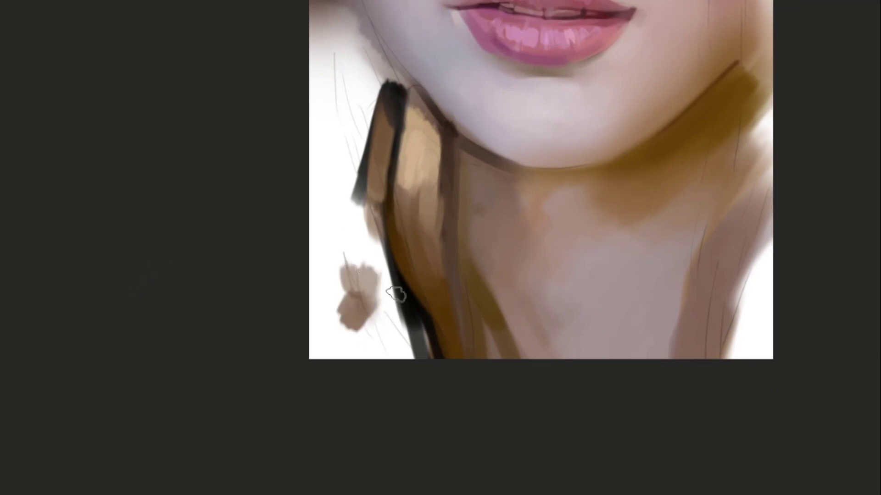
Smooth the lower part of the light finger with a sampled tan and darken its neck-side edge with deep red-brown
left_click(429, 203, "alt")
mouse_move(417, 189)
left_mouse_down()
mouse_move(428, 255)
mouse_move(421, 268)
left_mouse_up()
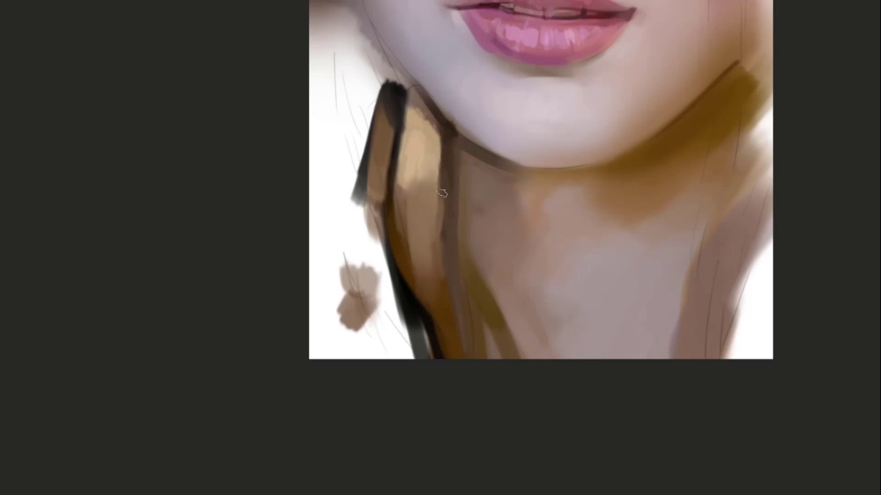
left_click_drag(456, 200, 407, 193)
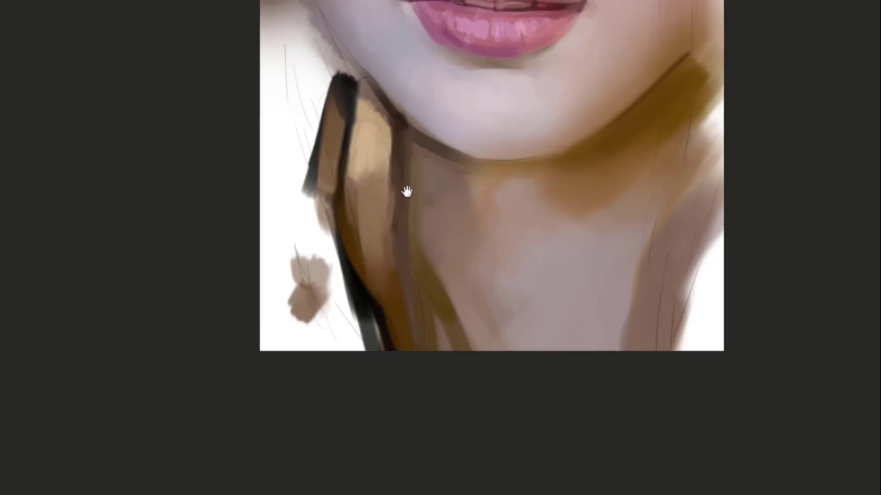
left_click_drag(394, 158, 394, 229)
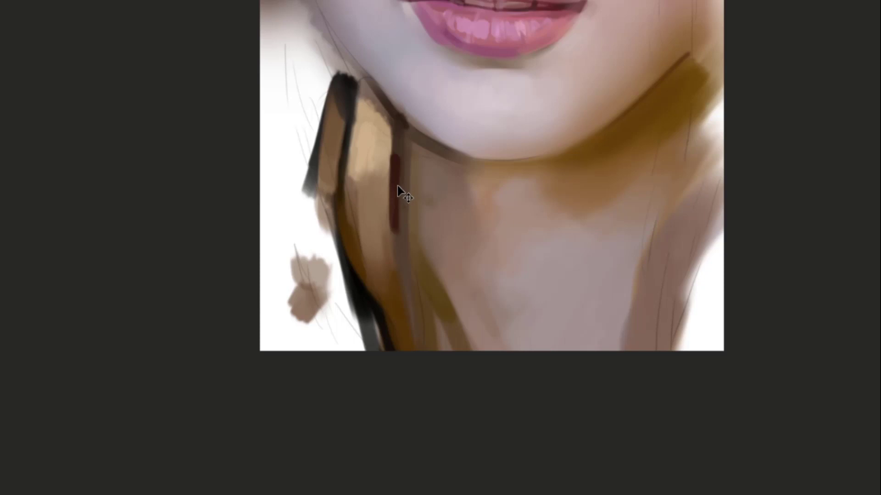
mouse_move(401, 153)
left_mouse_down()
mouse_move(429, 176)
mouse_move(422, 142)
mouse_move(389, 114)
mouse_move(417, 147)
mouse_move(423, 139)
mouse_move(413, 144)
mouse_move(415, 131)
mouse_move(397, 182)
left_mouse_up()
left_click(412, 165, "alt")
left_click(405, 146, "alt")
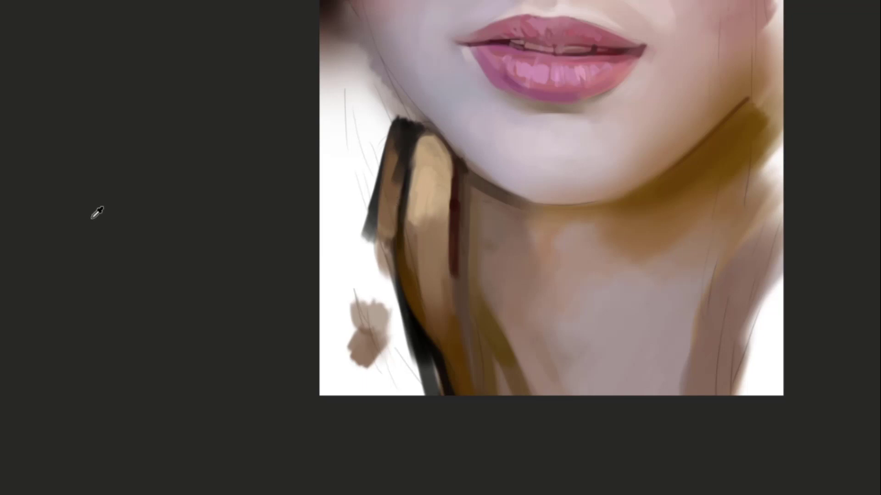
Shade the outer finger with dark and mid brown tones, sampling from the hand and redoing the first stroke
left_click(376, 233, "alt")
left_click_drag(388, 250, 397, 187)
key("ctrl+z")
mouse_move(393, 240)
left_mouse_down()
mouse_move(399, 185)
mouse_move(400, 206)
left_mouse_up()
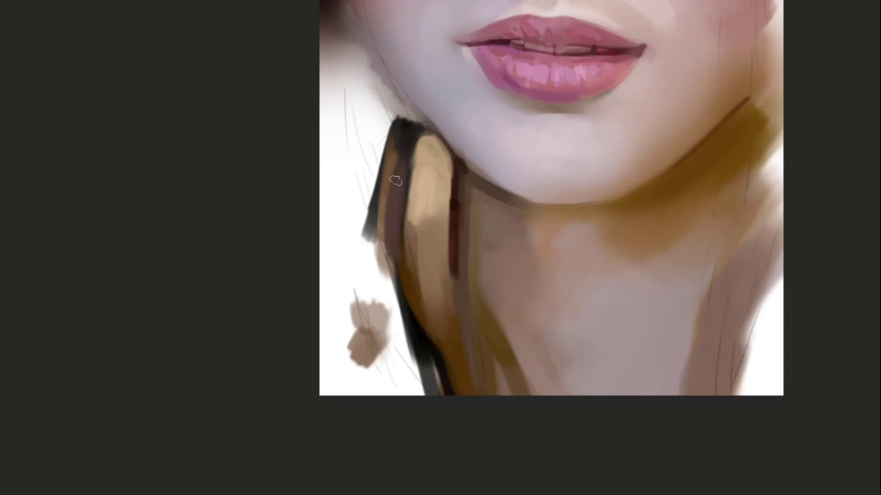
left_click(390, 210, "alt")
left_click_drag(396, 209, 400, 159)
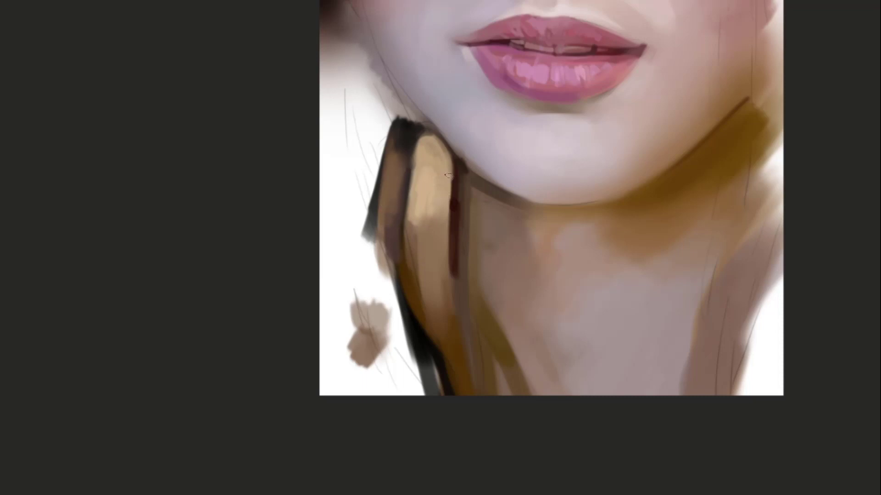
Cover part of the dark contour along the outer side of the lower hand with soft brown strokes
left_click_drag(485, 216, 416, 133)
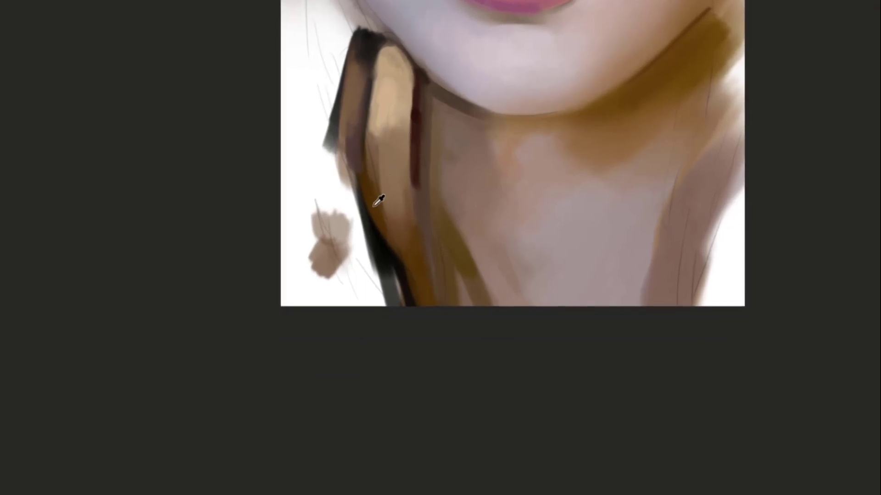
left_click_drag(375, 192, 392, 272)
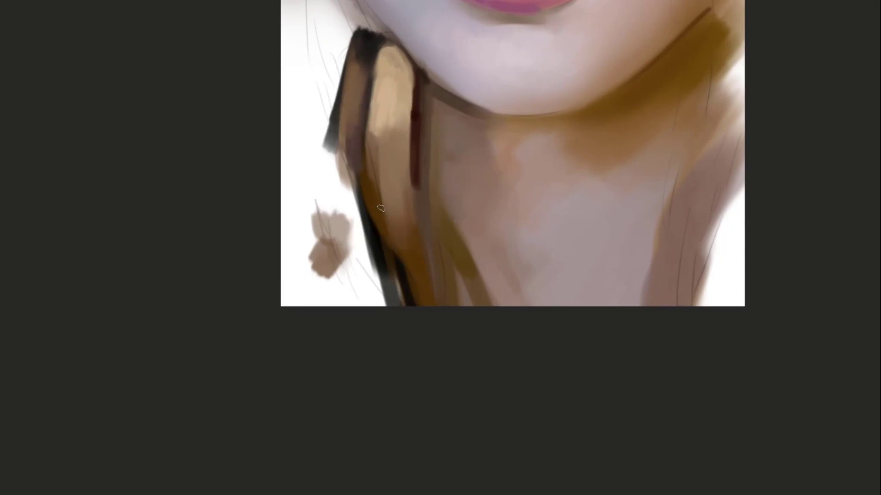
left_click_drag(378, 200, 386, 250)
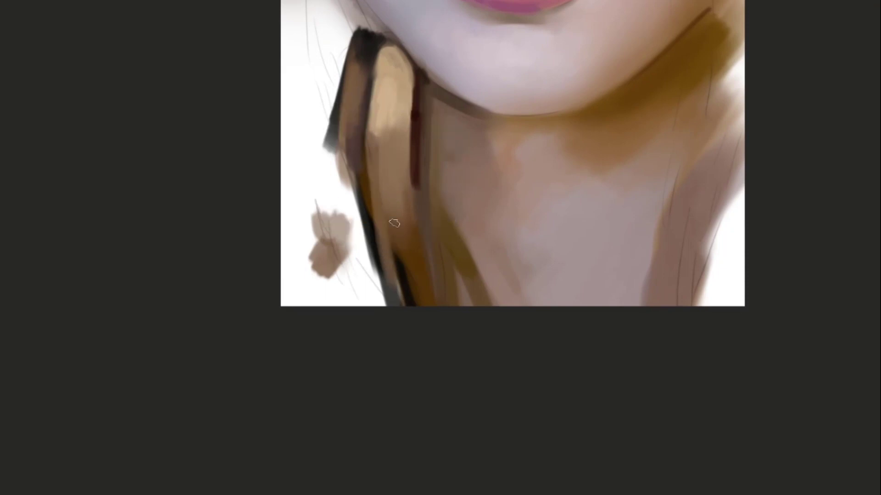
left_click_drag(395, 220, 407, 333)
left_click_drag(398, 251, 405, 312)
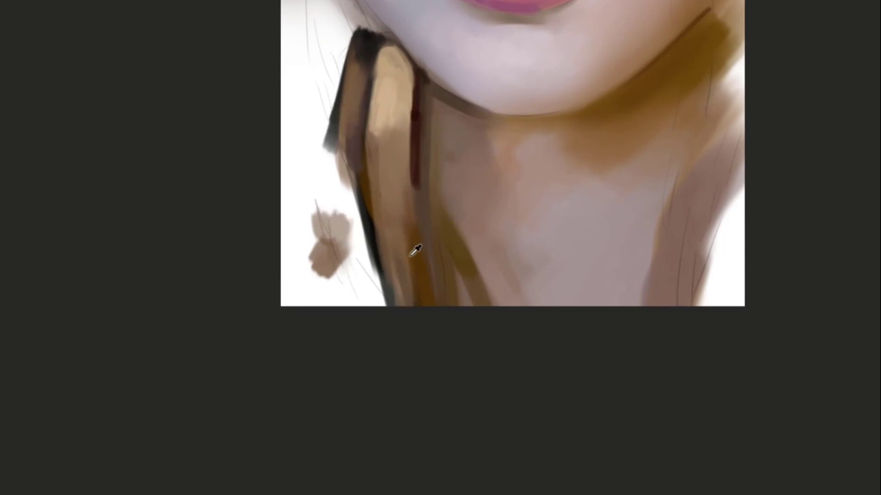
Fill the lower hand down to the canvas edge with warm brown sampled from it, narrowing its black outer contour
left_click(410, 244, "alt")
left_click_drag(400, 231, 407, 315)
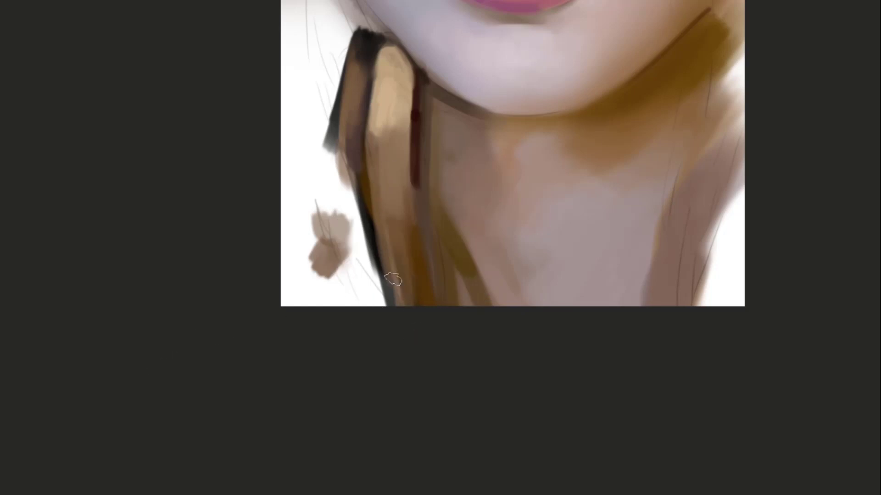
mouse_move(386, 226)
left_mouse_down()
mouse_move(391, 305)
mouse_move(412, 228)
mouse_move(381, 255)
mouse_move(369, 331)
left_mouse_up()
left_click(364, 243, "alt")
mouse_move(381, 258)
left_mouse_down()
mouse_move(386, 310)
mouse_move(385, 262)
left_mouse_up()
left_click_drag(380, 189, 377, 243)
left_click(363, 261, "alt")
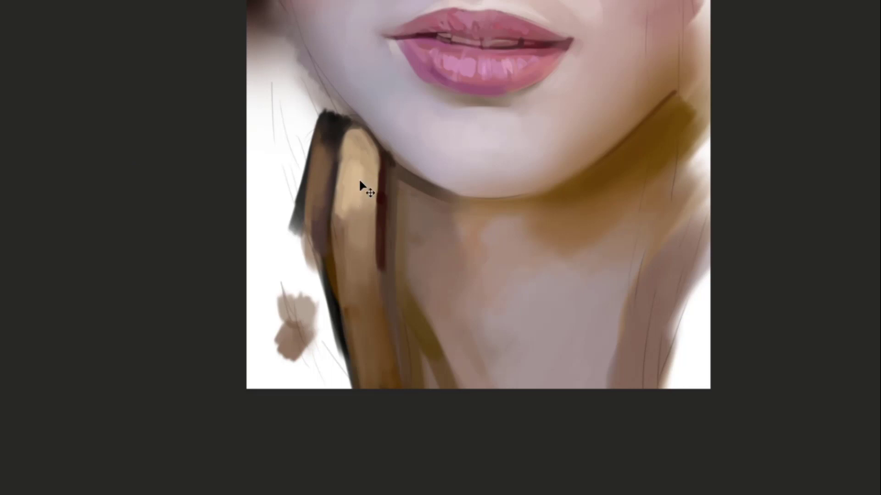
Build up the pale yellow highlight on the front finger and extend it down toward the knuckle
left_click_drag(356, 144, 353, 164)
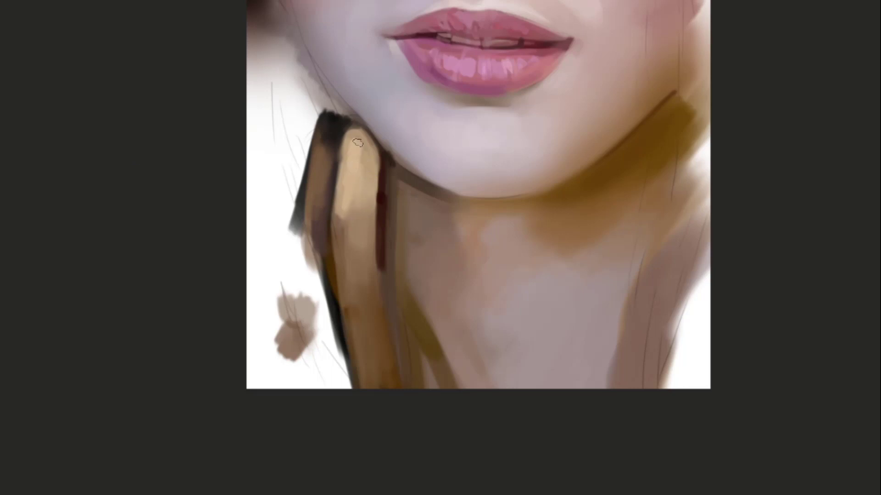
mouse_move(349, 214)
left_mouse_down()
mouse_move(350, 228)
mouse_move(359, 188)
mouse_move(372, 236)
left_mouse_up()
left_click(369, 232, "alt")
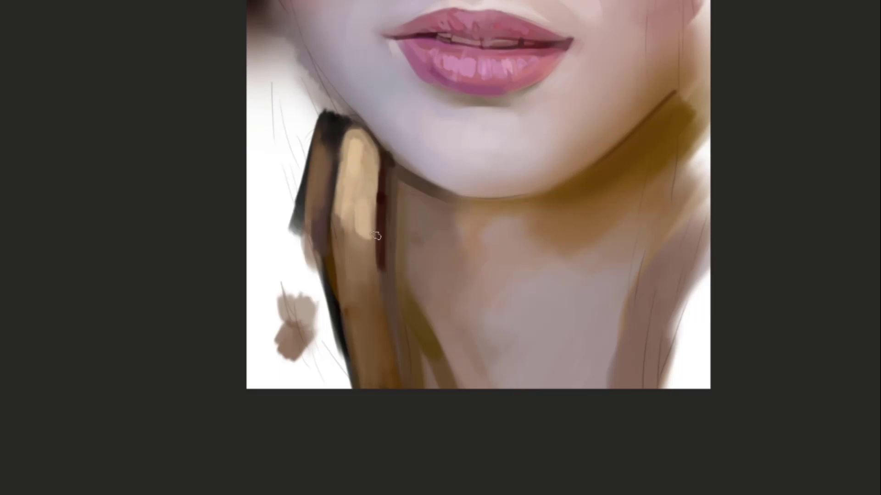
Extend the dark red-brown line on the finger's neck-side edge down along the hand, redoing the first stroke
left_click_drag(383, 224, 356, 200)
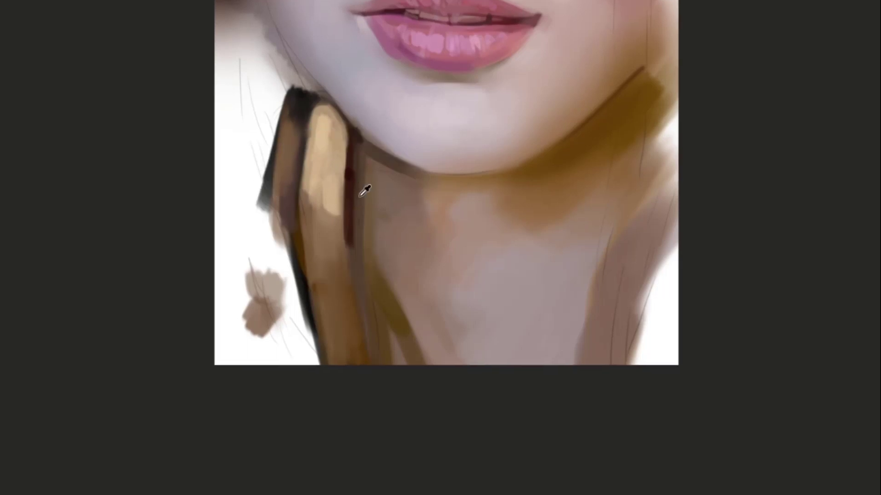
mouse_move(356, 261)
left_mouse_down()
mouse_move(357, 202)
mouse_move(360, 265)
left_mouse_up()
key("ctrl+z")
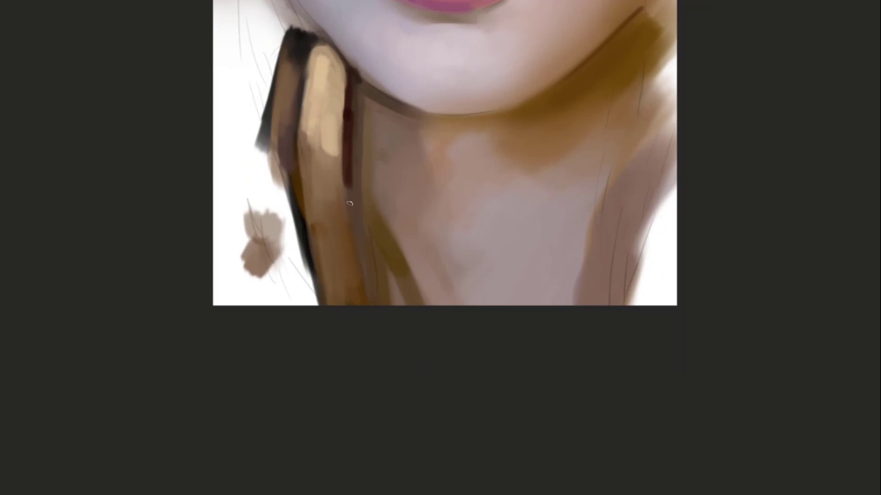
left_click_drag(350, 190, 360, 262)
left_click_drag(352, 115, 416, 202)
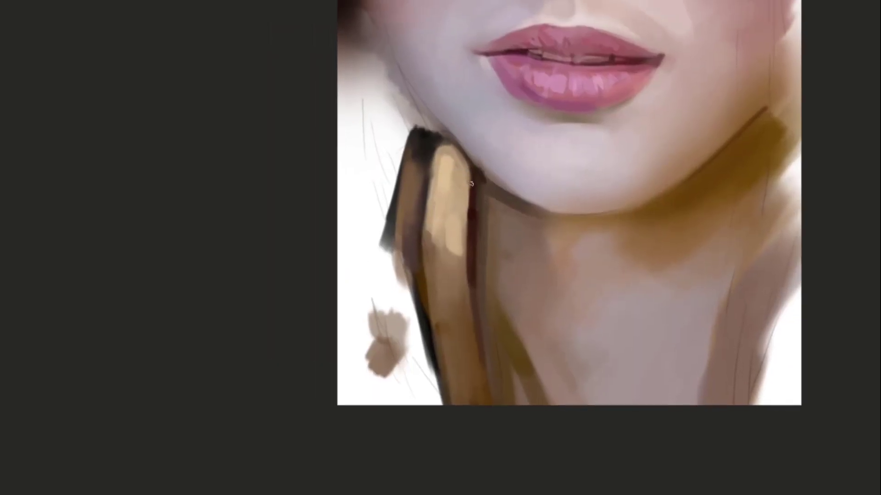
left_click_drag(471, 184, 469, 223)
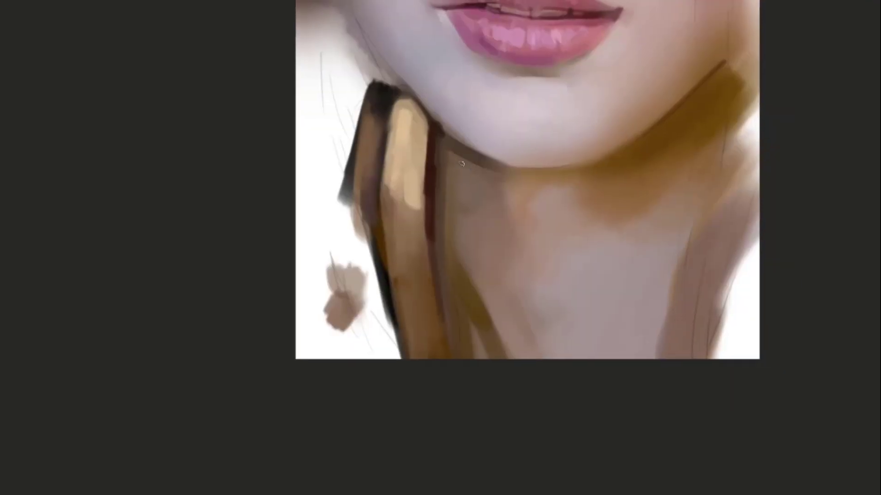
Darken the jaw contour between the finger and the chin with a near-black brown line, undoing the unwanted trial strokes
mouse_move(449, 144)
left_mouse_down()
mouse_move(425, 154)
mouse_move(453, 173)
left_mouse_up()
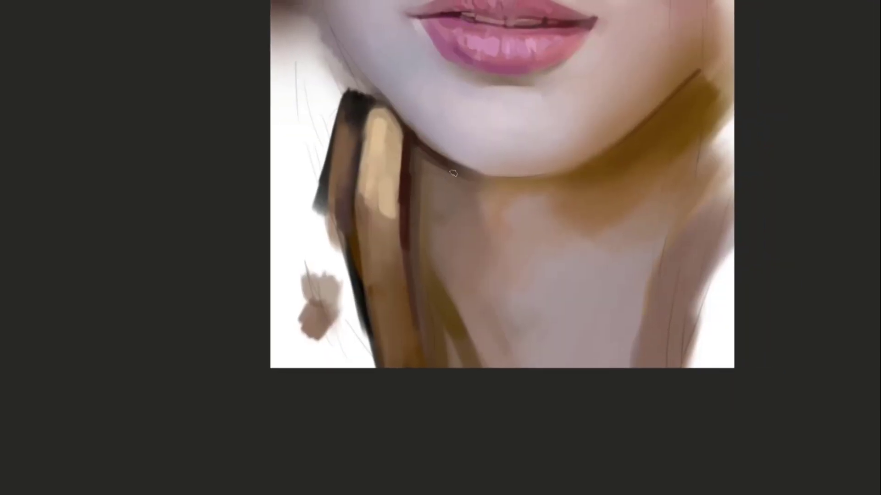
left_click_drag(417, 146, 472, 179)
key("ctrl+z")
key("ctrl+z")
key("ctrl+z")
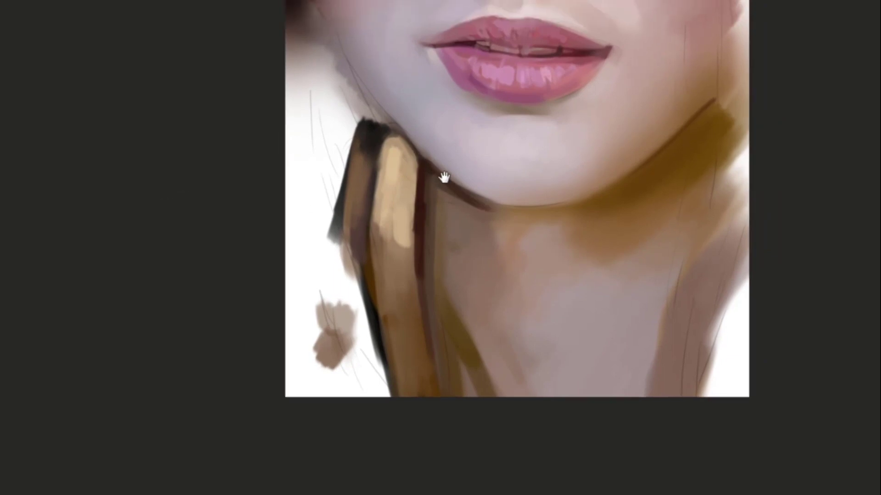
left_click_drag(401, 152, 445, 185)
key("ctrl+z")
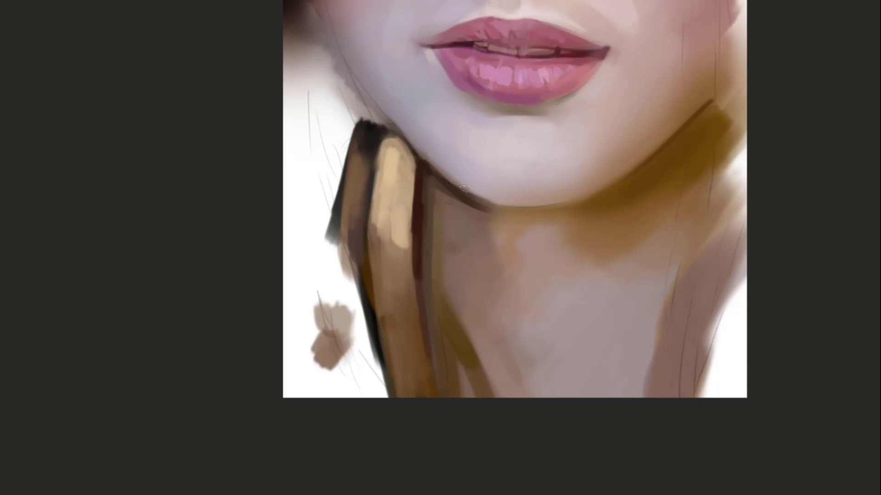
mouse_move(414, 155)
left_mouse_down()
mouse_move(465, 189)
mouse_move(404, 152)
left_mouse_up()
key("ctrl+z")
key("ctrl+z")
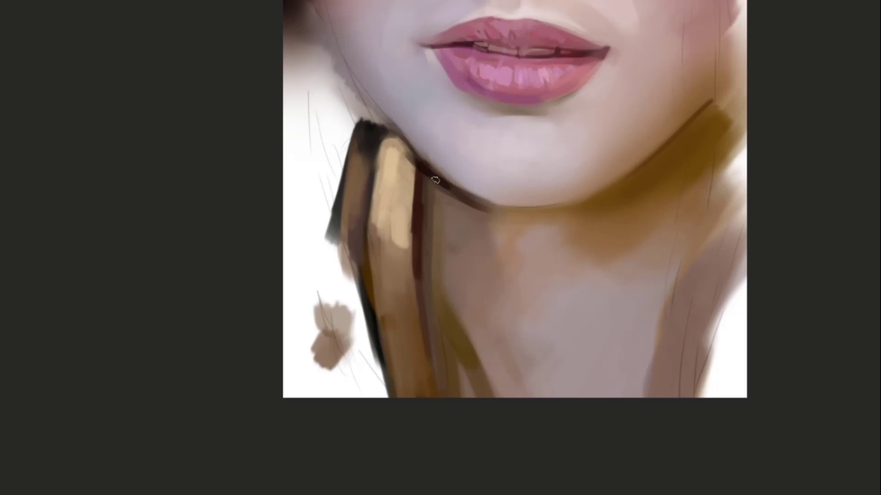
key("ctrl+z")
mouse_move(447, 186)
left_mouse_down()
mouse_move(427, 170)
mouse_move(522, 202)
mouse_move(450, 185)
mouse_move(471, 204)
mouse_move(505, 197)
left_mouse_up()
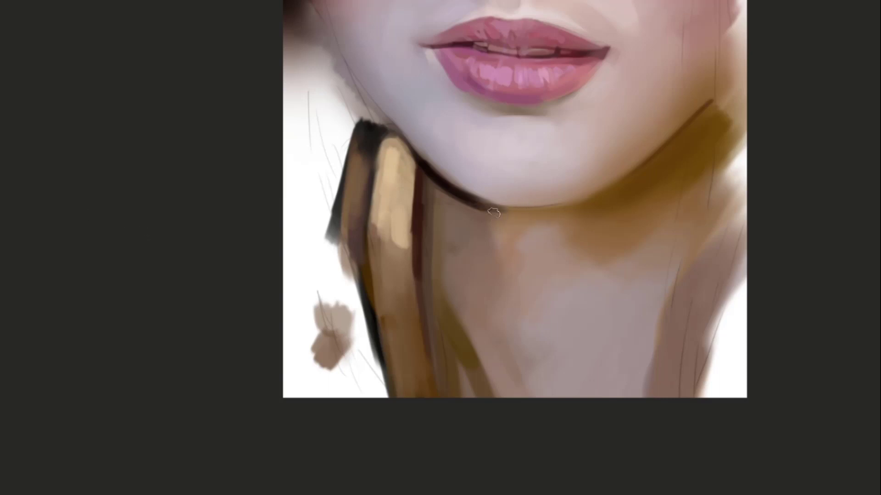
Deepen the brown shadow under the chin and along the right jawline with tones sampled from the existing shadow
left_click(581, 203, "alt")
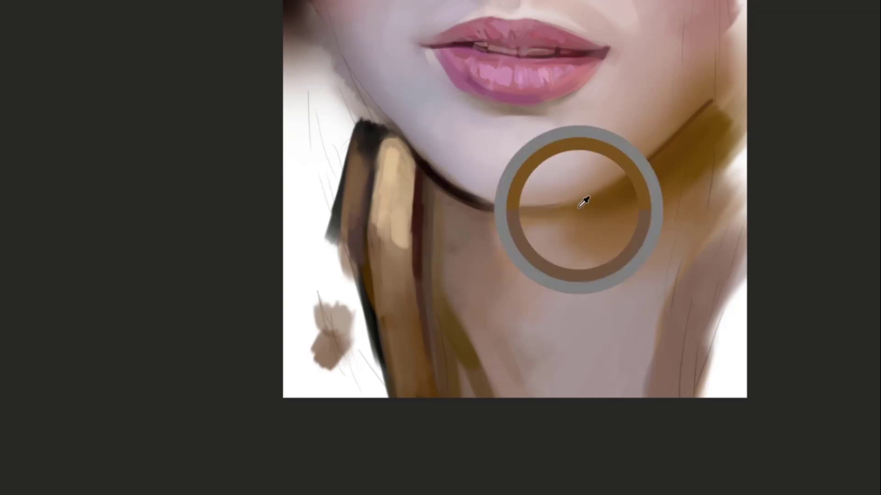
left_click_drag(592, 186, 572, 219)
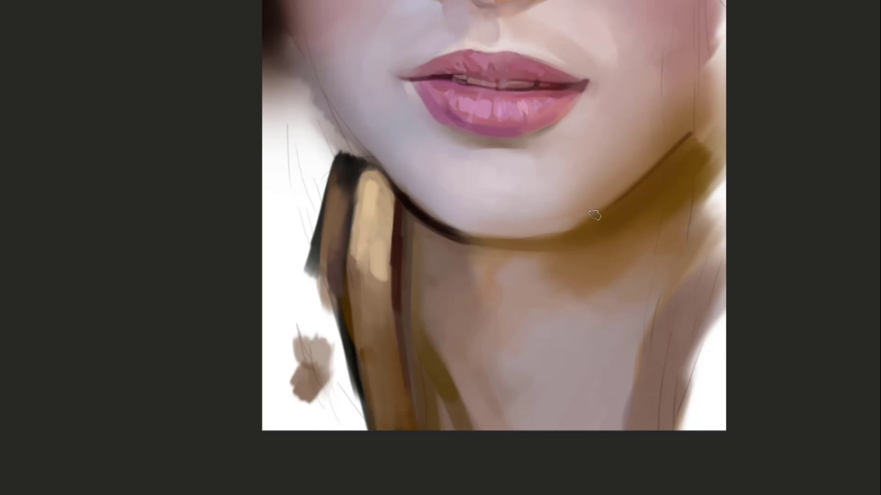
left_click(586, 202, "alt")
left_click_drag(634, 209, 577, 214)
left_click(601, 177, "alt")
left_click_drag(636, 144, 644, 137)
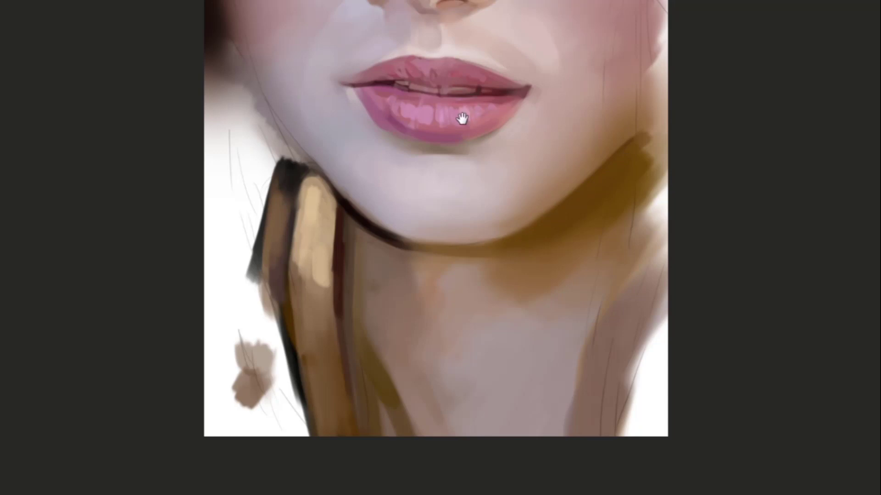
Blend brown shadow into the neck between the front finger and the jaw with tones sampled beside the finger
mouse_move(441, 105)
left_mouse_down()
mouse_move(515, 205)
mouse_move(481, 228)
left_mouse_up()
left_click_drag(461, 300, 494, 185)
left_click_drag(477, 222, 479, 249)
left_click_drag(478, 308, 461, 203)
left_click_drag(466, 269, 445, 210)
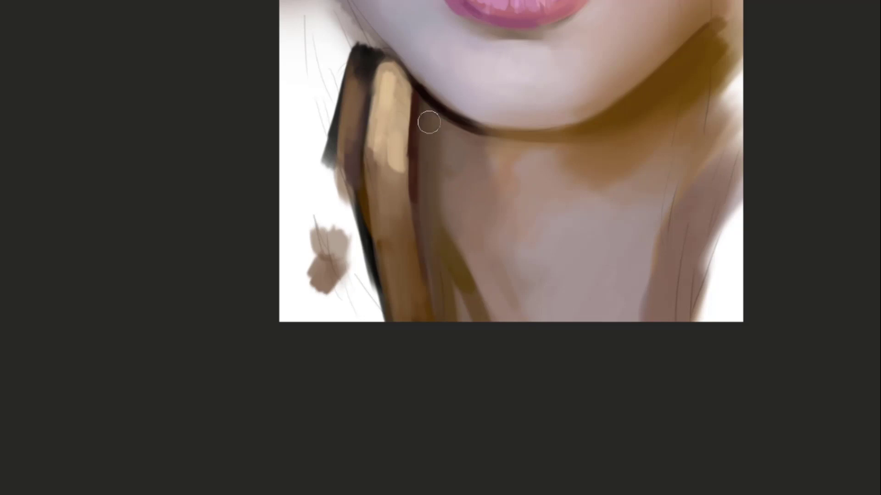
left_click(428, 97, "alt")
left_click(426, 134, "alt")
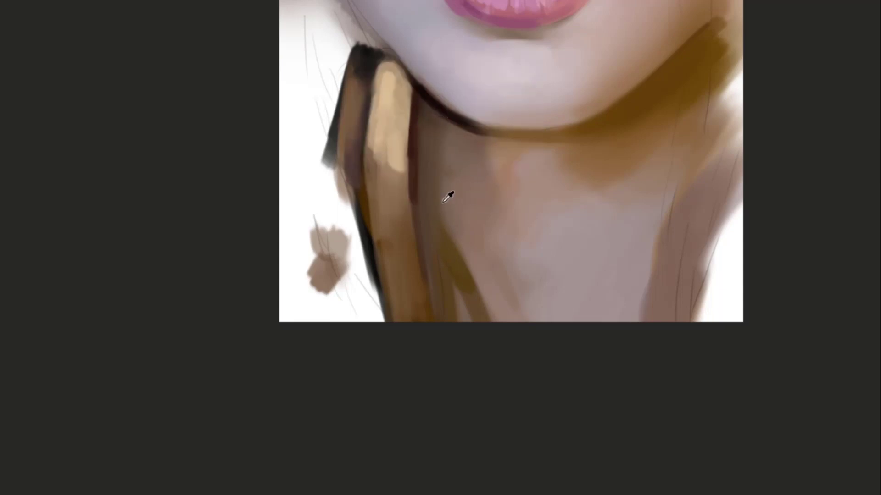
Fill the lower neck area beside the hand with olive-brown sampled from the diagonal neck shadow
left_click(466, 293, "alt")
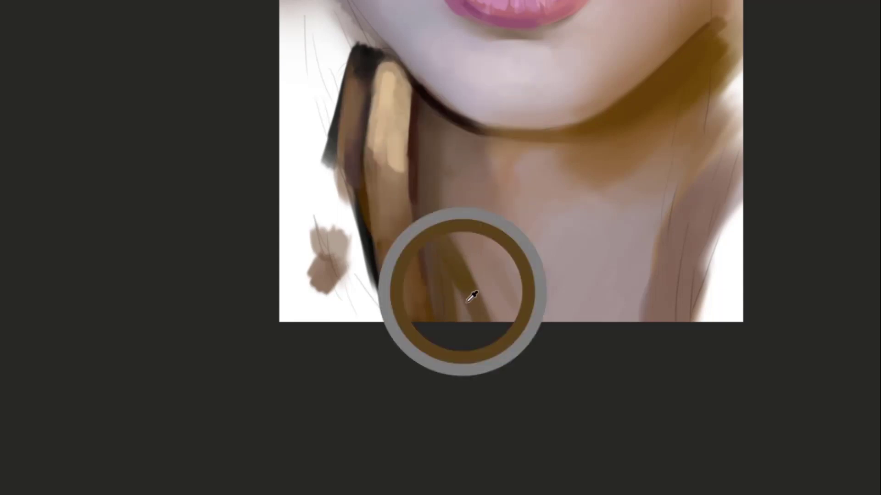
left_click(476, 307, "alt")
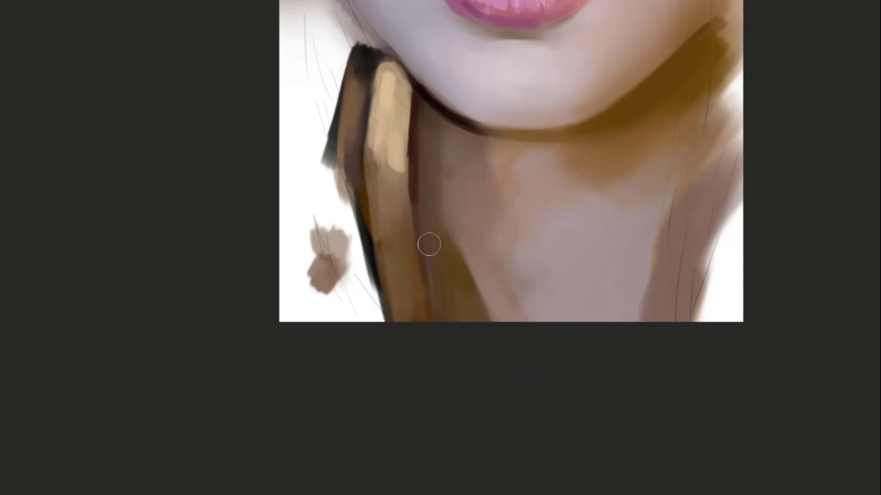
left_click_drag(430, 148, 462, 183)
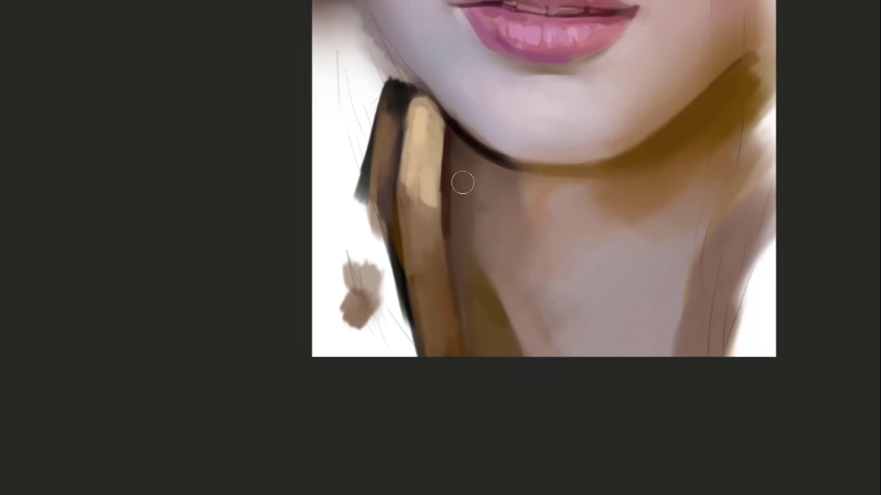
Spread brown shadow softly over the right side of the neck below the jaw with an enlarged brush
left_click(449, 210, "alt")
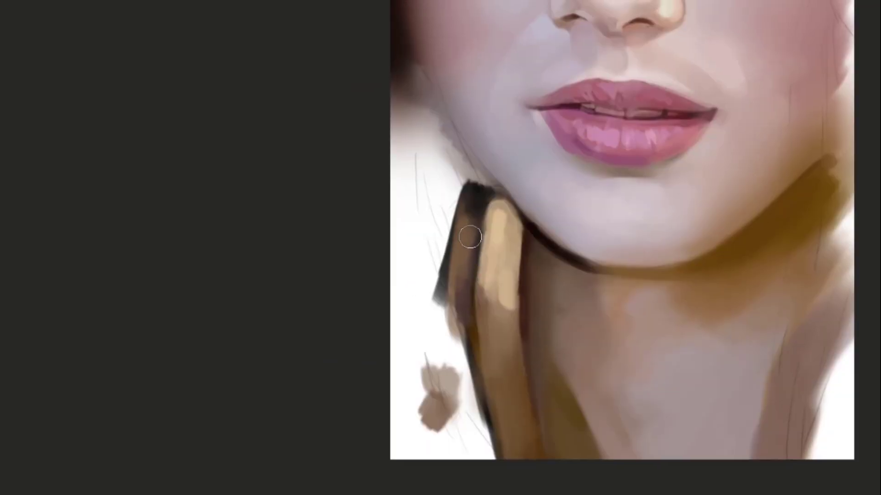
mouse_move(532, 225)
left_mouse_down()
mouse_move(430, 207)
mouse_move(427, 289)
mouse_move(434, 208)
left_mouse_up()
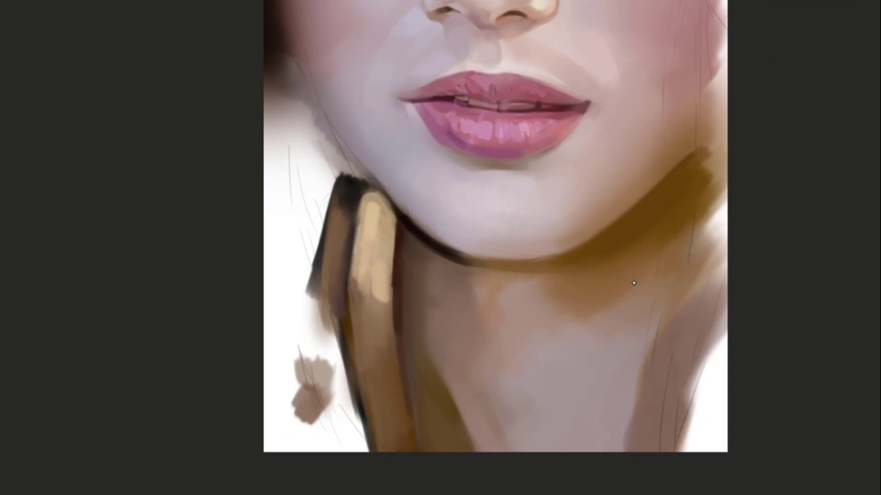
key("bracketright")
key("bracketright")
key("bracketright")
left_click_drag(656, 266, 610, 330)
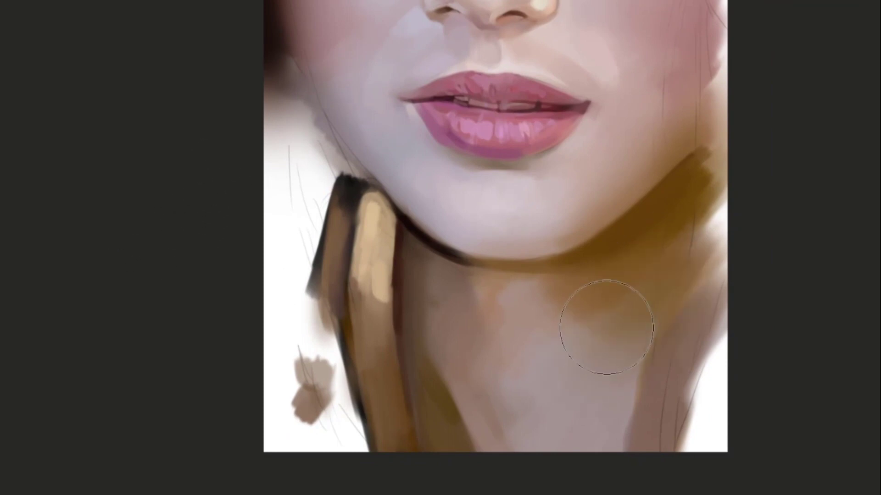
Soften the lower edge of the brown neck shadow with tones sampled from the shadow and the lighter neck
left_click(620, 278, "alt")
left_click(595, 387, "alt")
left_click_drag(644, 305, 609, 385)
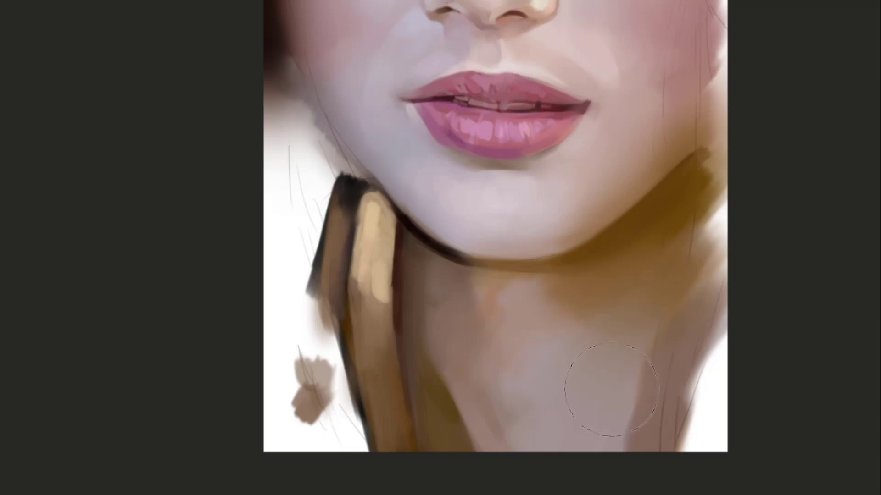
left_click_drag(652, 323, 653, 293)
Refine the brown shadow edge under the chin with a smaller brush and sampled brown tones
key("bracketleft")
key("bracketleft")
key("bracketleft")
key("bracketleft")
key("bracketleft")
left_click(579, 285, "alt")
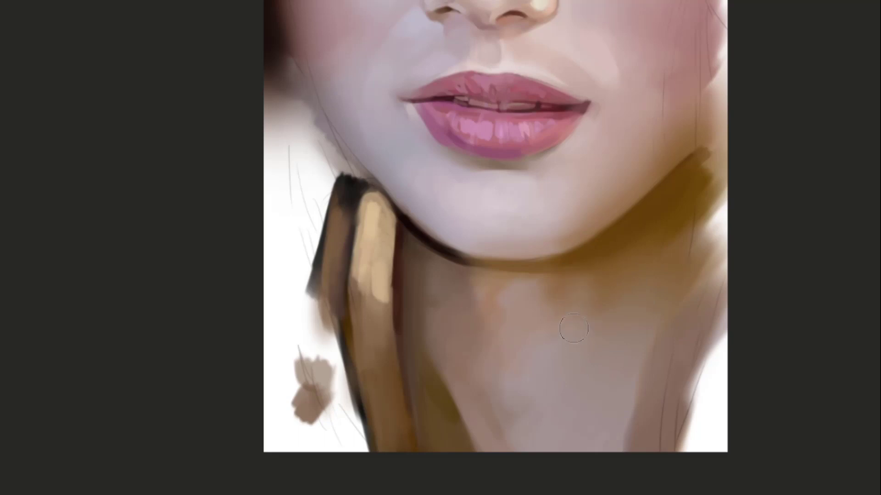
left_click(601, 270, "alt")
key("]")
Review the portrait from the neck up to the eyes and forehead
left_click_drag(497, 428, 497, 362)
left_click_drag(612, 234, 635, 207)
left_click_drag(570, 226, 602, 316)
mouse_move(540, 177)
left_mouse_down()
mouse_move(582, 153)
mouse_move(594, 117)
mouse_move(566, 124)
mouse_move(572, 104)
left_mouse_up()
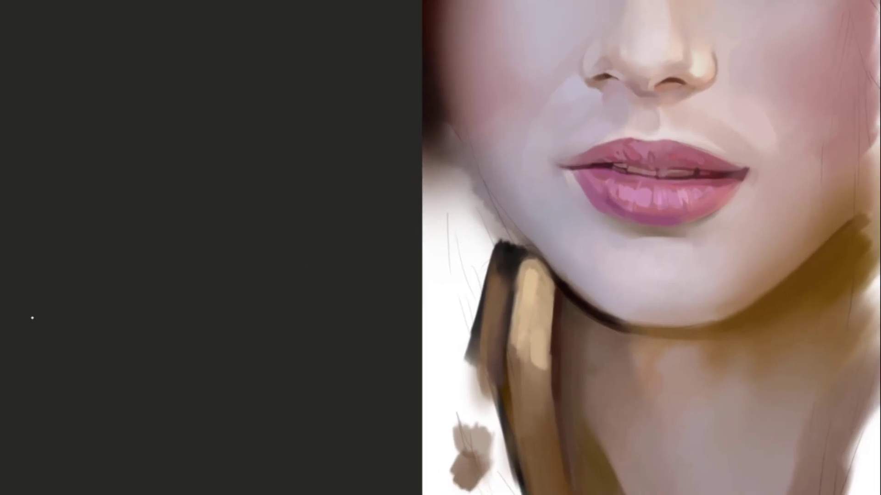
left_click_drag(646, 192, 612, 192)
left_click_drag(467, 214, 490, 214)
left_click_drag(439, 214, 570, 197)
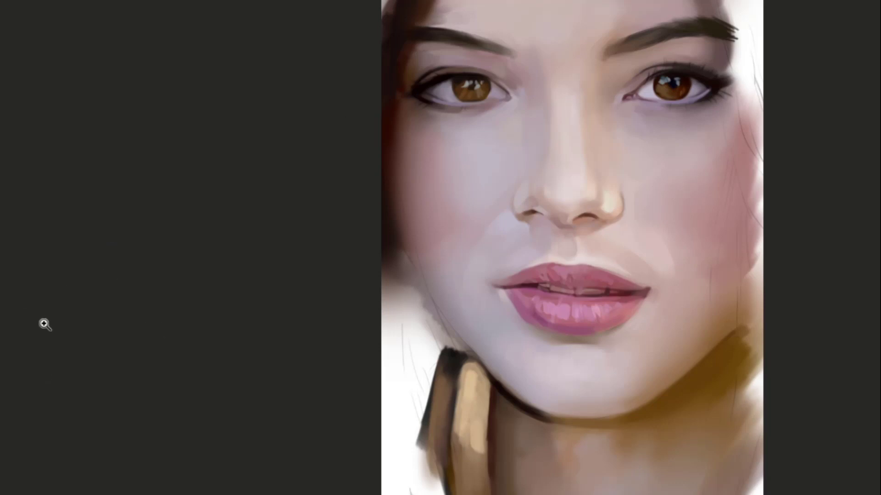
left_click_drag(457, 139, 467, 138)
left_click_drag(444, 63, 438, 139)
left_click_drag(443, 209, 424, 219)
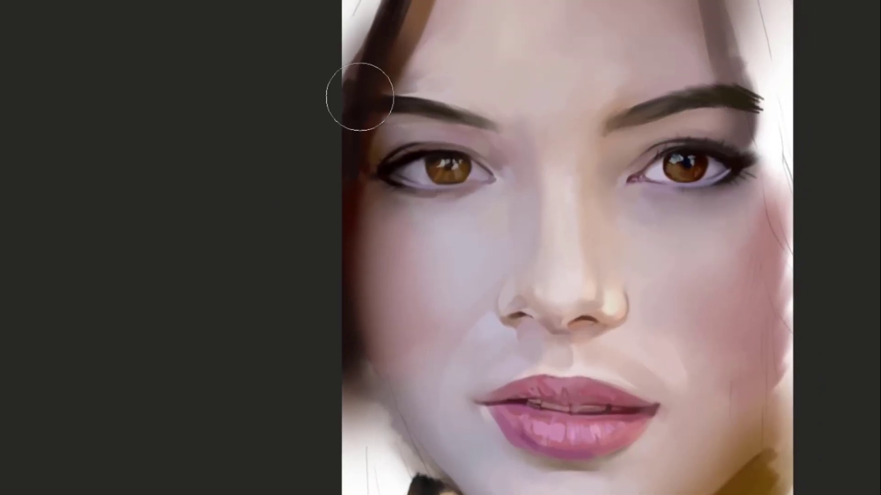
left_click_drag(514, 87, 537, 131)
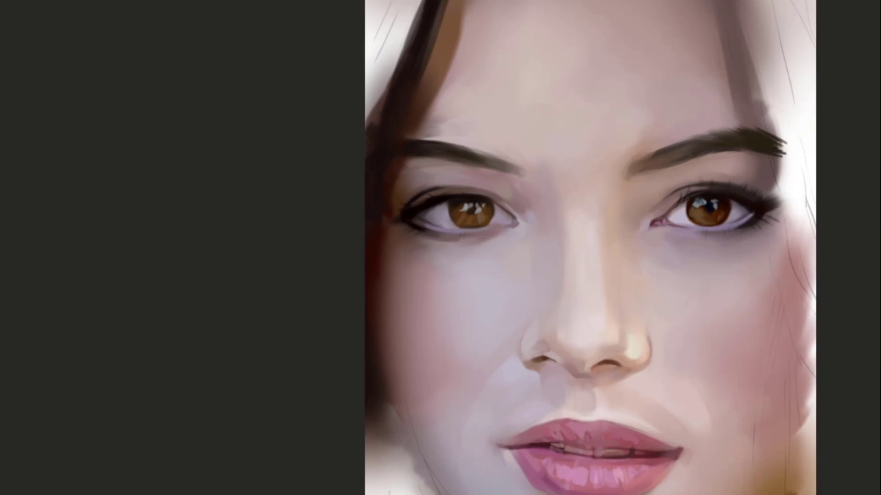
left_click_drag(490, 177, 478, 161)
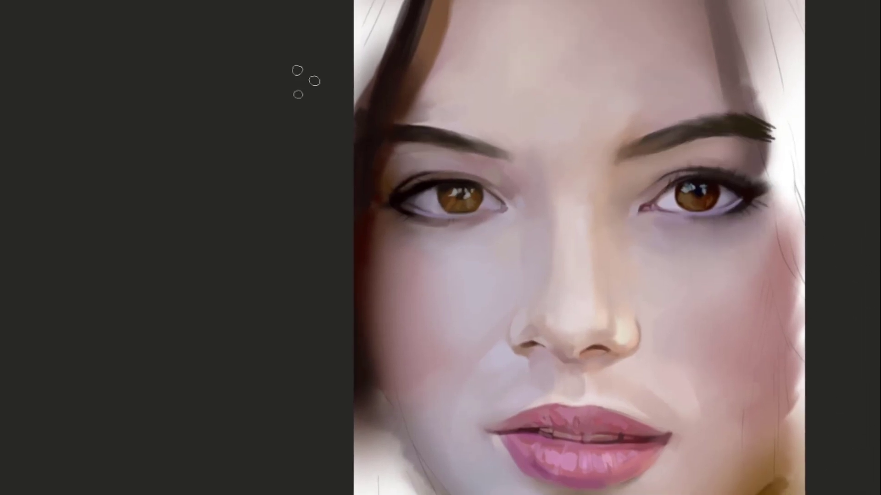
Fill the hair at the upper left corner of the canvas with dark purplish brown
left_click_drag(421, 38, 403, 76)
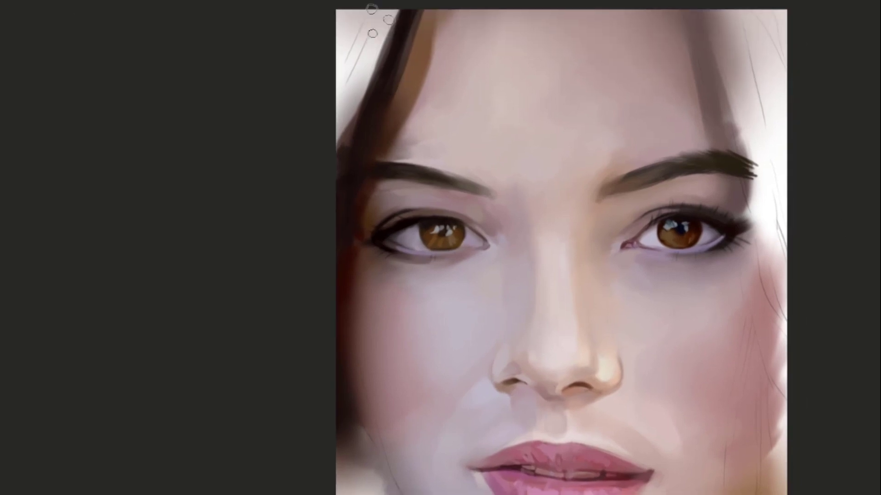
left_click_drag(385, 11, 339, 108)
mouse_move(350, 35)
left_mouse_down()
mouse_move(379, 59)
mouse_move(379, 72)
left_mouse_up()
mouse_move(399, 49)
left_mouse_down()
mouse_move(367, 142)
mouse_move(360, 214)
mouse_move(361, 111)
left_mouse_up()
mouse_move(409, 69)
left_mouse_down()
mouse_move(390, 34)
mouse_move(377, 90)
left_mouse_up()
left_click_drag(367, 13, 351, 36)
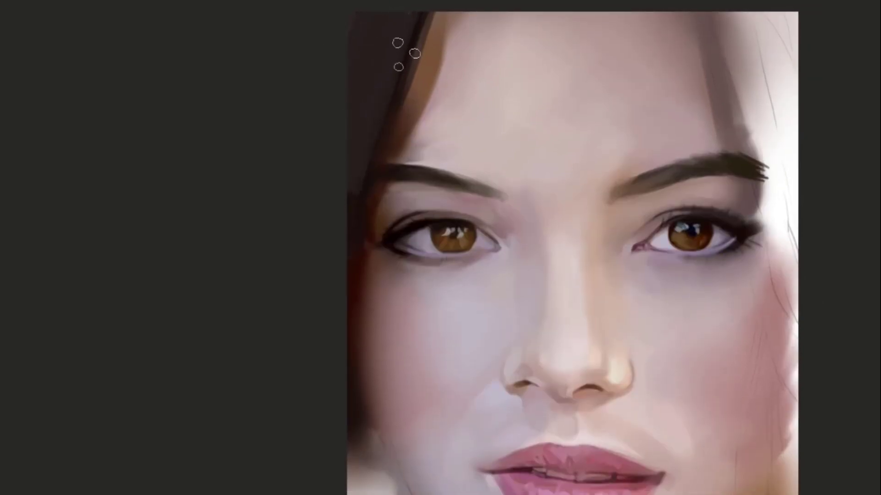
Extend the dark hair mass down the left canvas edge to beside the eye with a smaller brush
key("[")
key("[")
key("[")
mouse_move(416, 96)
left_mouse_down()
mouse_move(426, 47)
mouse_move(420, 69)
left_mouse_up()
left_click_drag(371, 130, 373, 118)
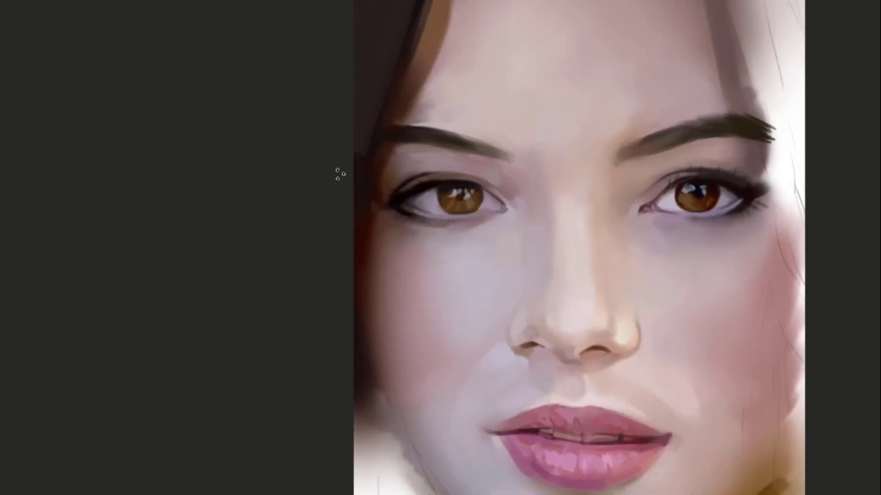
left_click_drag(384, 159, 365, 219)
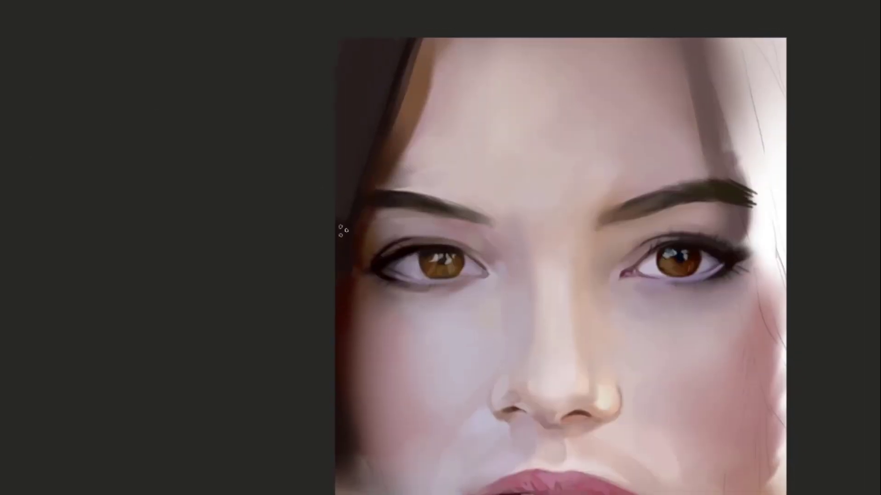
Paint thin lighter grey-brown strands through the dark hair beside the forehead and left eye
mouse_move(330, 312)
left_mouse_down()
mouse_move(368, 156)
mouse_move(389, 140)
left_mouse_up()
left_click_drag(341, 231, 382, 130)
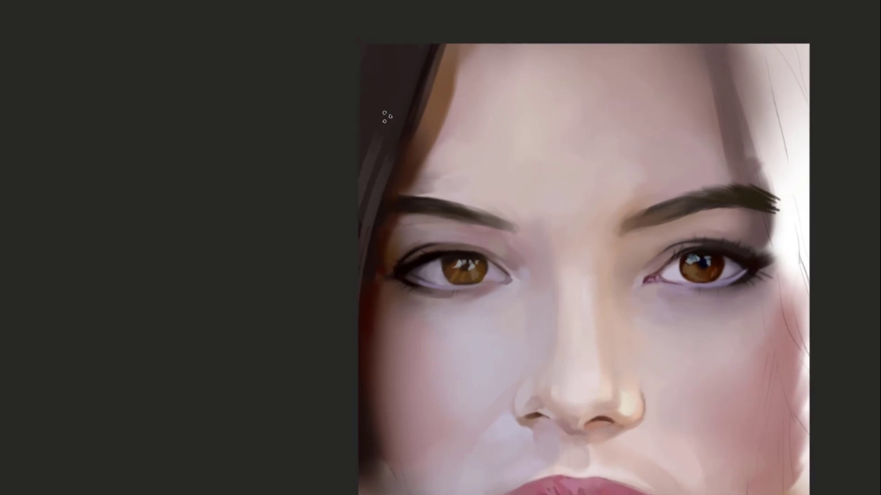
left_click_drag(393, 74, 376, 135)
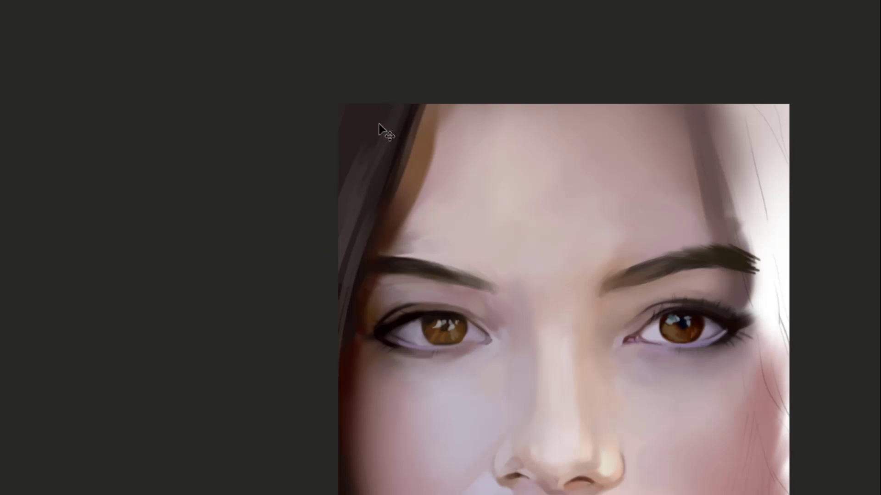
left_click_drag(363, 96, 408, 78)
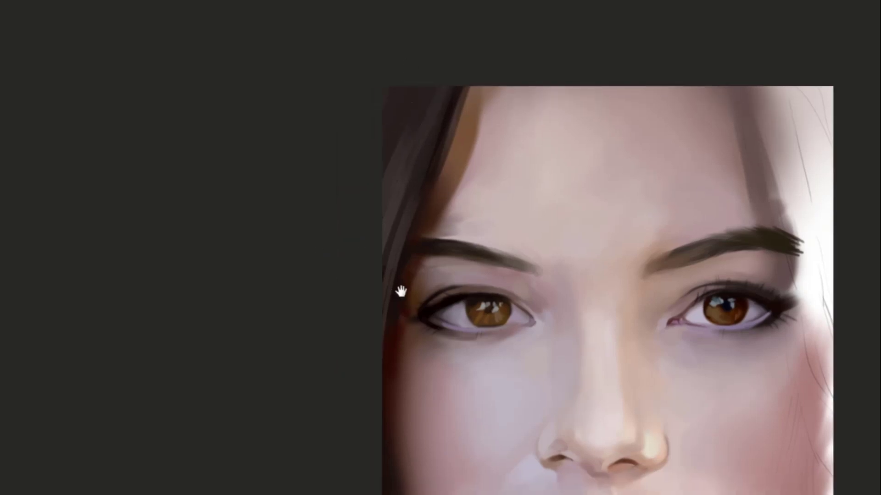
left_click_drag(400, 291, 353, 182)
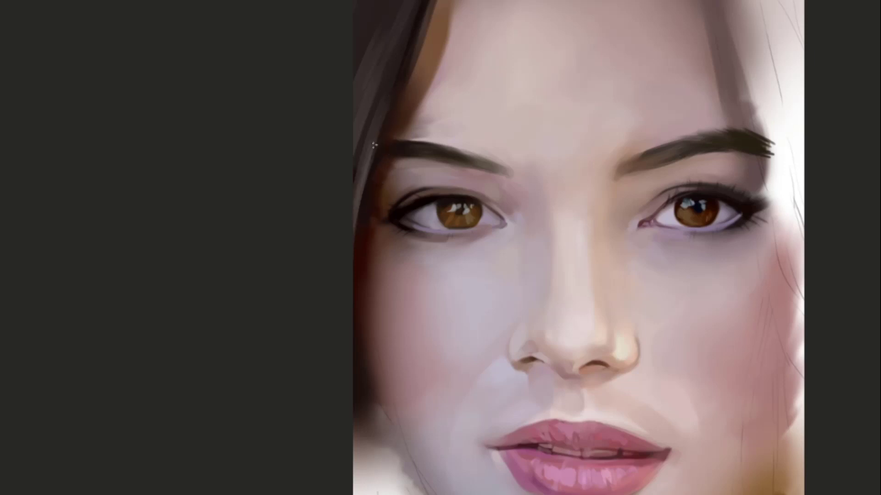
mouse_move(409, 98)
left_mouse_down()
mouse_move(373, 153)
mouse_move(399, 91)
mouse_move(385, 130)
left_mouse_up()
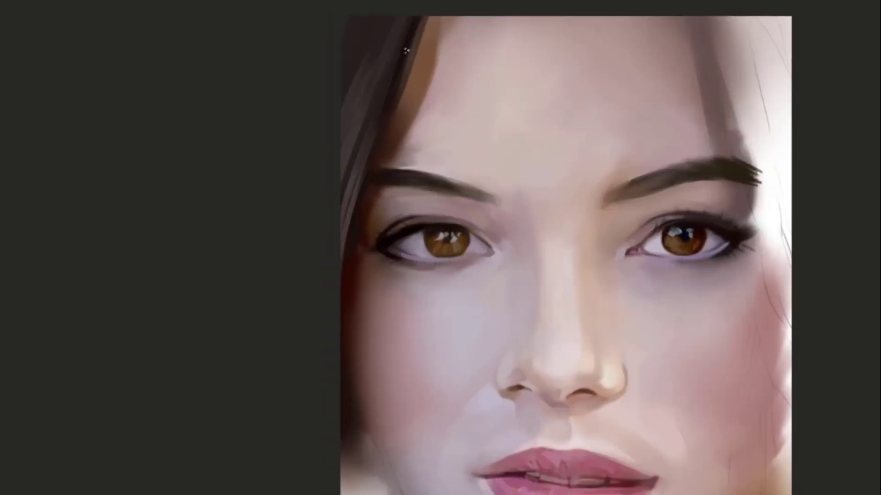
Add more fine strands to the hair beside the left temple, undoing the unwanted trial strokes
left_click_drag(401, 54, 381, 117)
key("ctrl+z")
left_click_drag(361, 165, 391, 98)
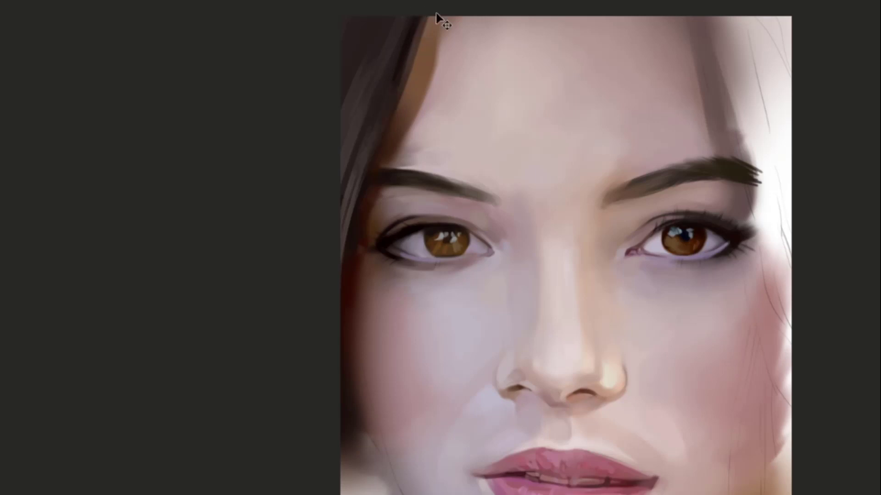
left_click_drag(403, 66, 401, 108)
left_click_drag(360, 190, 389, 105)
key("ctrl+z")
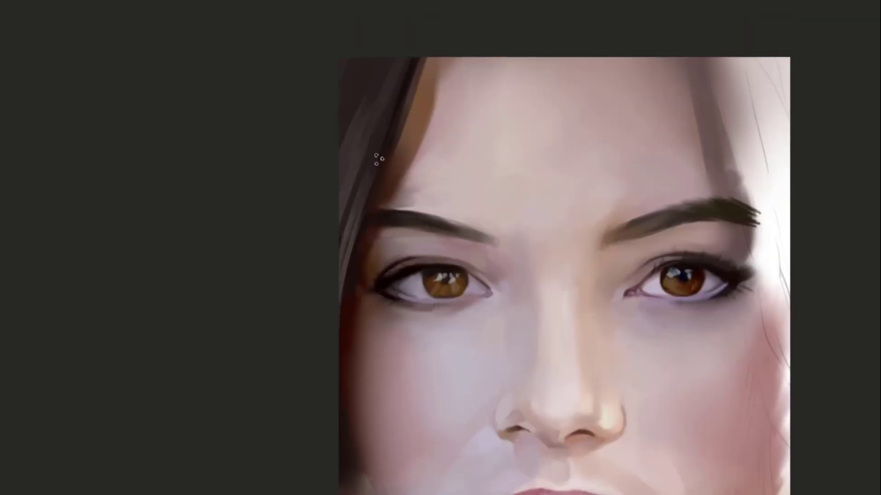
left_click_drag(368, 180, 398, 98)
key("ctrl+z")
left_click_drag(425, 157, 429, 59)
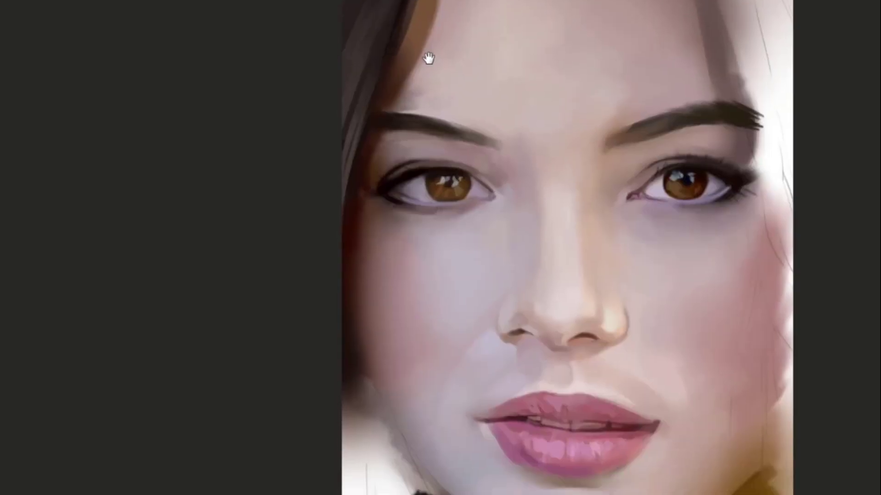
Compare the painted hair with the lips, jaw, hand and neck across the portrait
scroll(407, 106, "down", 5)
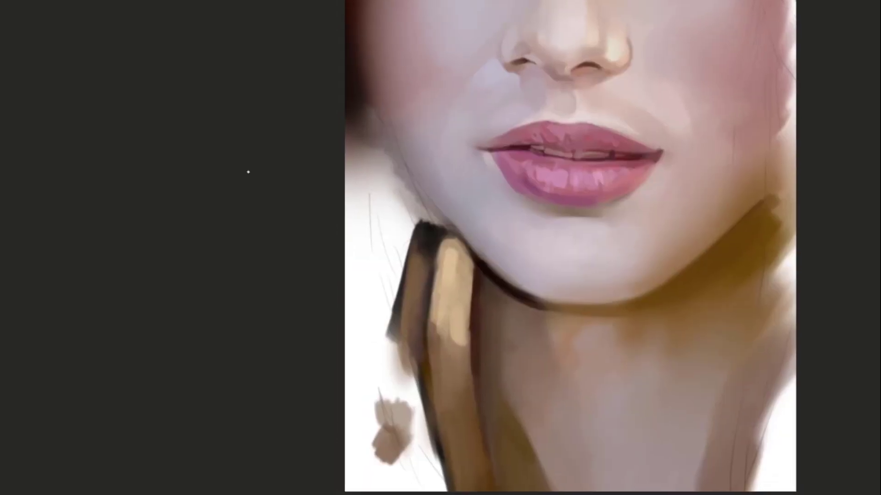
scroll(446, 152, "up", 4)
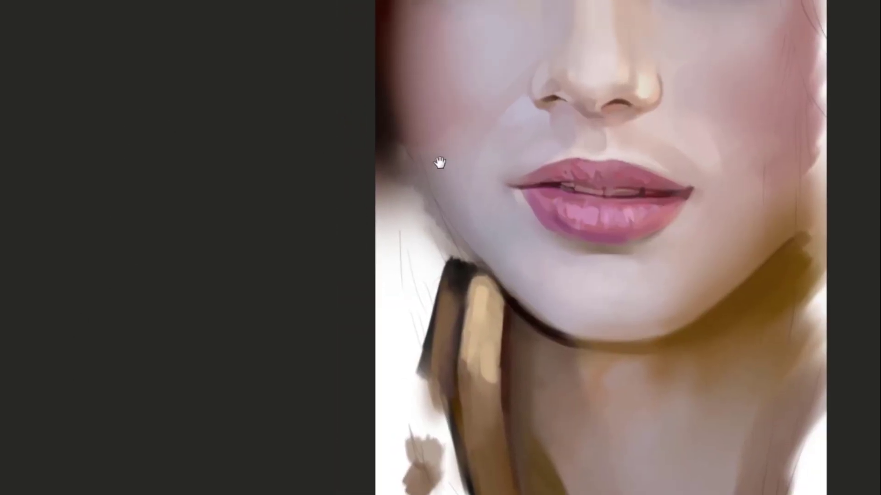
scroll(403, 273, "up", 5)
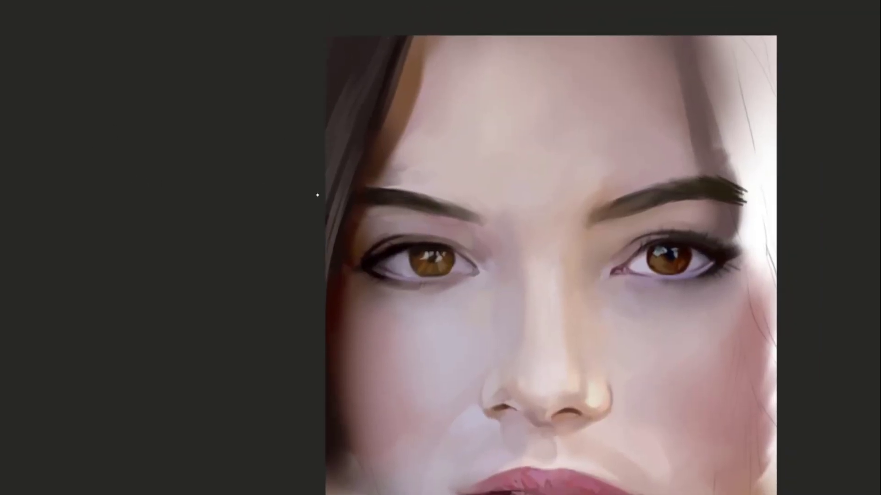
scroll(414, 222, "down", 3)
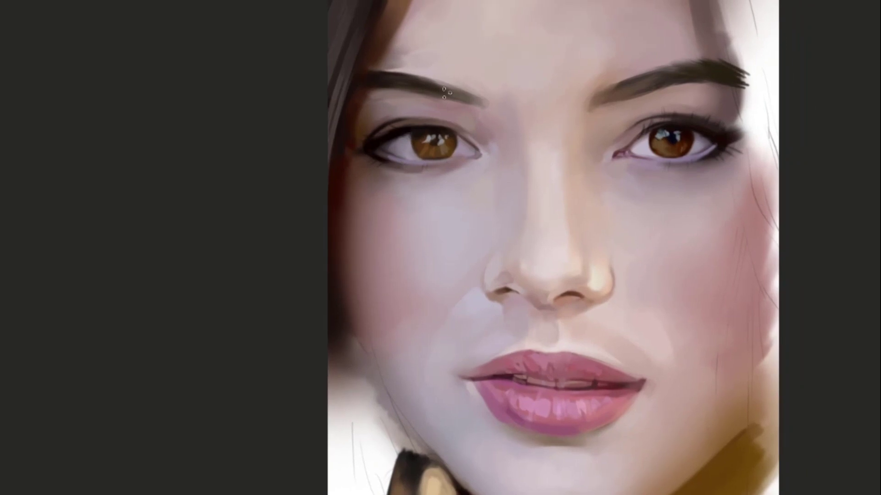
scroll(452, 181, "up", 3)
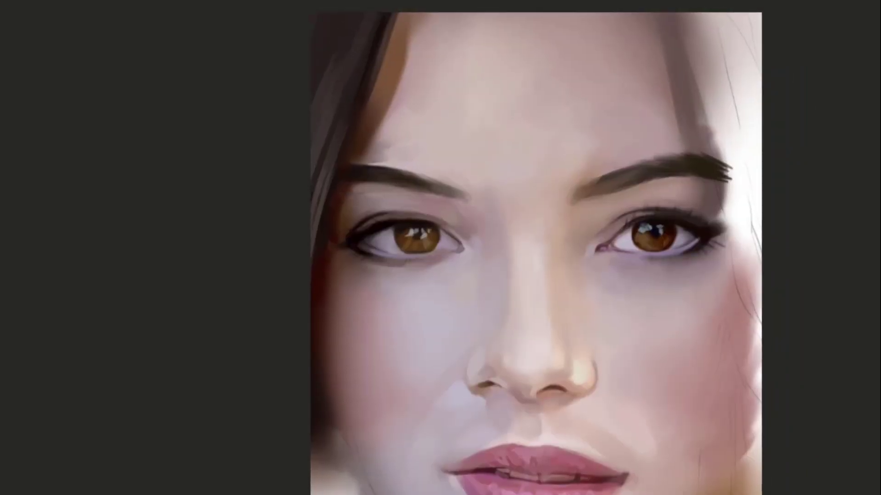
left_click_drag(742, 159, 740, 118)
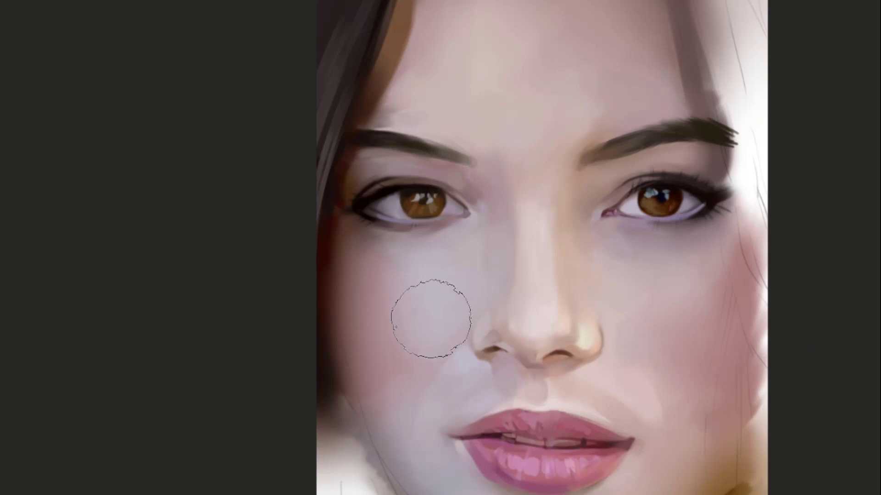
Block in near-black contour strokes between the left cheek and the finger with a reduced brush, undoing unwanted strokes
key("[")
key("[")
key("[")
key("[")
key("[")
key("[")
key("[")
key("[")
key("[")
key("[")
left_click_drag(506, 359, 532, 177)
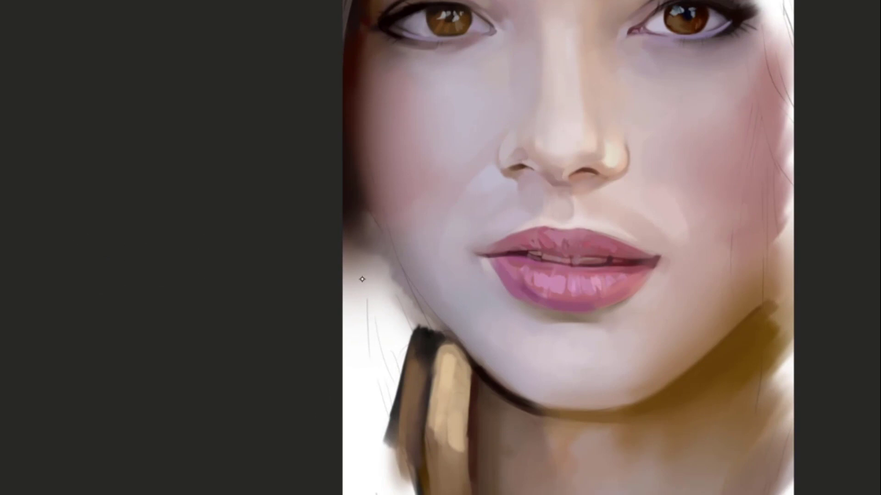
left_click_drag(475, 330, 485, 197)
left_click_drag(508, 284, 519, 258)
mouse_move(455, 190)
left_mouse_down()
mouse_move(483, 241)
mouse_move(435, 188)
mouse_move(446, 245)
left_mouse_up()
mouse_move(395, 158)
left_mouse_down()
mouse_move(469, 281)
mouse_move(404, 147)
left_mouse_up()
key("ctrl+z")
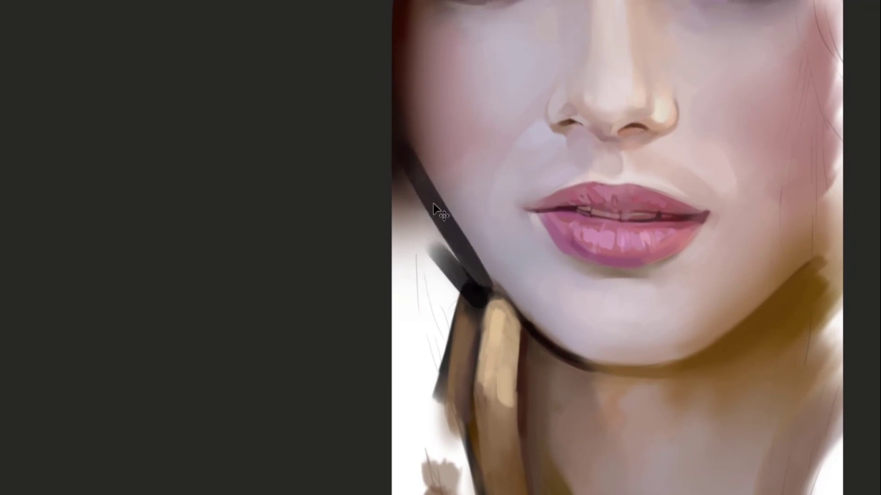
key("ctrl+z")
Redraw the near-black contour along the left cheek edge from the canvas border down toward the hand
left_click_drag(437, 211, 484, 216)
mouse_move(448, 154)
left_mouse_down()
mouse_move(505, 275)
mouse_move(372, 76)
left_mouse_up()
key("ctrl+z")
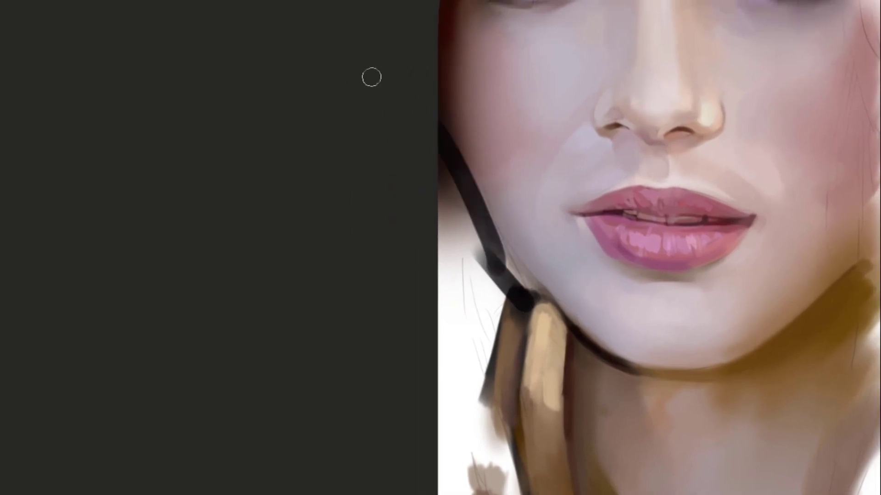
left_click_drag(490, 243, 439, 126)
mouse_move(464, 160)
left_mouse_down()
mouse_move(454, 242)
mouse_move(395, 77)
left_mouse_up()
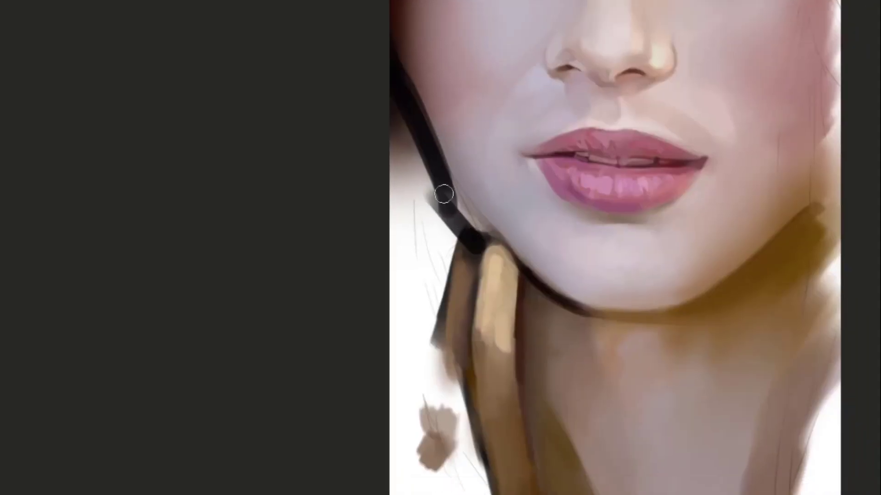
Fill the gap between the left jaw and the fingertips with near-black, redoing the first stroke
left_click_drag(444, 194, 478, 243)
key("ctrl+z")
mouse_move(440, 175)
left_mouse_down()
mouse_move(465, 210)
mouse_move(440, 186)
mouse_move(472, 244)
left_mouse_up()
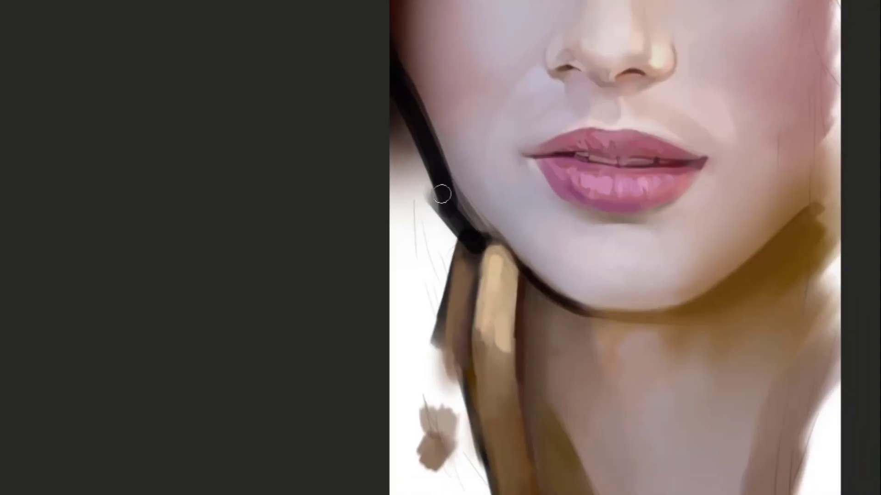
mouse_move(450, 197)
left_mouse_down()
mouse_move(459, 227)
mouse_move(435, 178)
mouse_move(486, 247)
left_mouse_up()
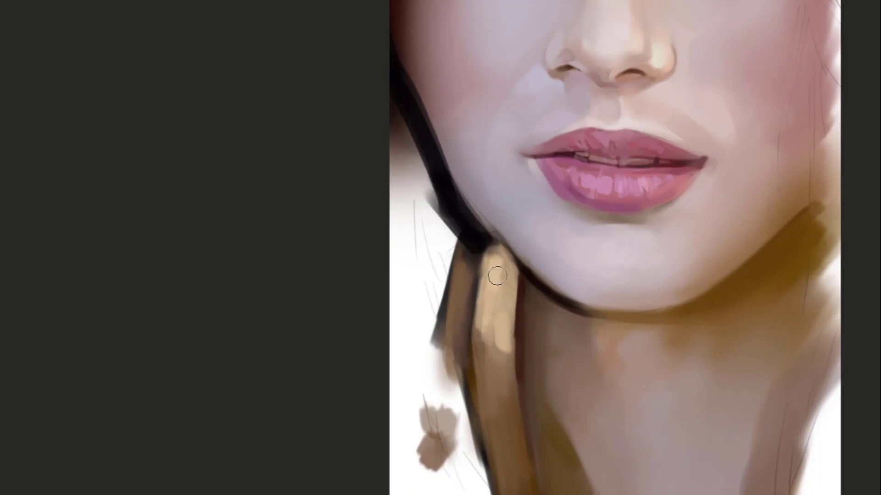
Touch up the light front fingertip below the jaw with tones sampled from the fingertip and dark contour
mouse_move(486, 290)
left_mouse_down()
mouse_move(495, 259)
mouse_move(488, 278)
mouse_move(509, 255)
mouse_move(486, 277)
left_mouse_up()
left_click(505, 253, "alt")
left_click(482, 240, "alt")
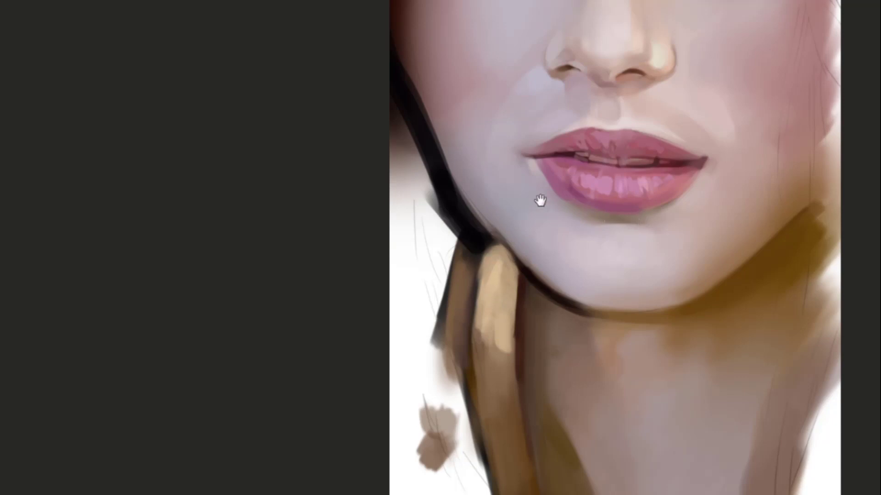
Try to darken the pale background beside the left cheek contour with an enlarged soft brush, undoing the shading
left_click_drag(478, 190, 494, 215)
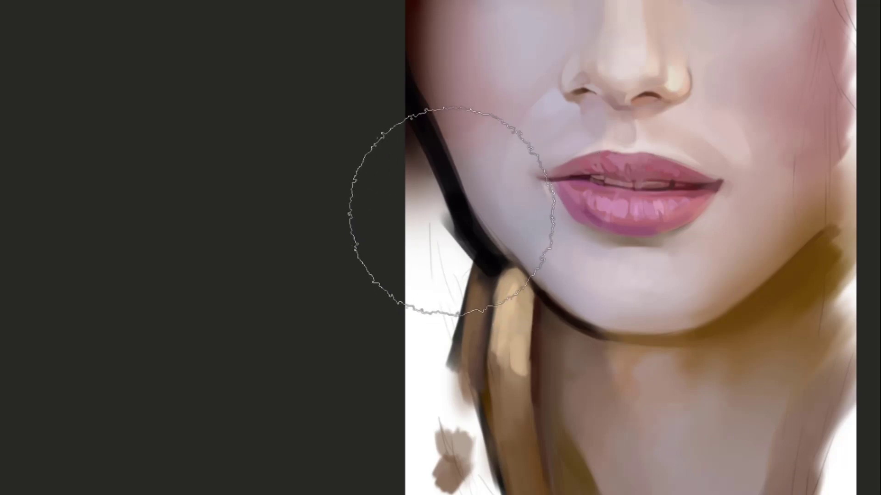
key("bracketleft")
key("bracketleft")
key("bracketleft")
mouse_move(488, 243)
left_mouse_down()
mouse_move(450, 166)
mouse_move(494, 239)
left_mouse_up()
mouse_move(456, 193)
left_mouse_down()
mouse_move(513, 260)
mouse_move(531, 310)
mouse_move(458, 177)
mouse_move(475, 265)
left_mouse_up()
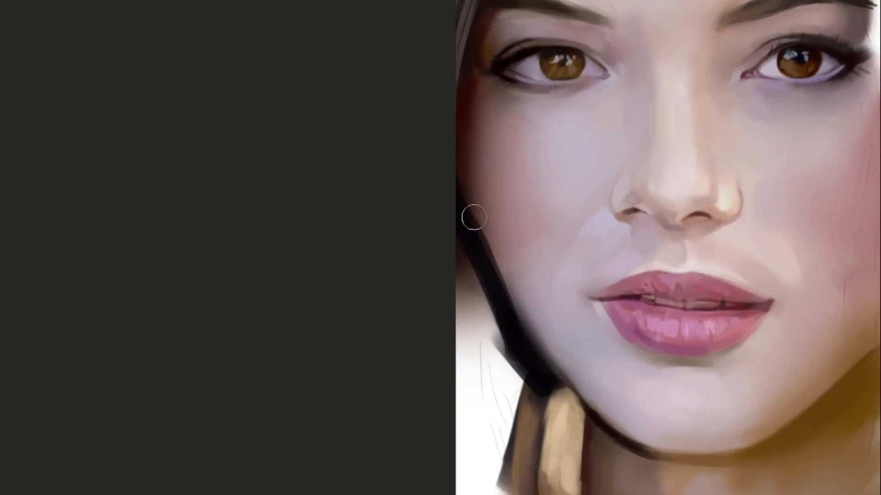
key("bracketright")
key("bracketright")
key("bracketright")
left_click_drag(487, 314, 454, 193)
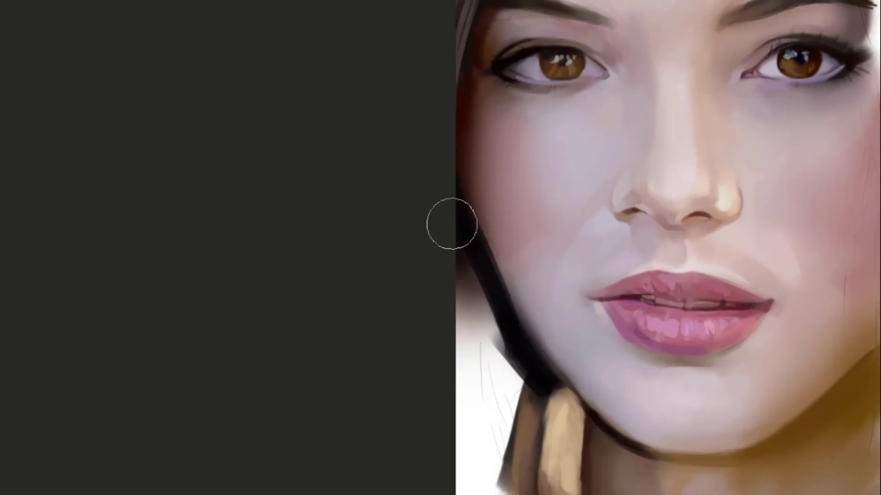
key("bracketright")
key("bracketright")
key("bracketright")
key("bracketright")
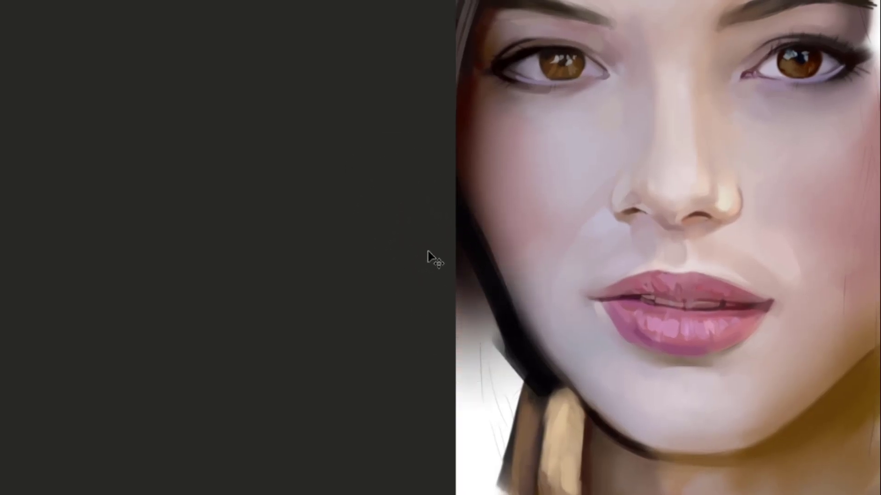
key("ctrl+z")
Darken the background edge along the left cheek and jaw contour with near-black strokes from a reduced brush
key("bracketleft")
key("bracketleft")
key("bracketleft")
key("bracketleft")
key("bracketleft")
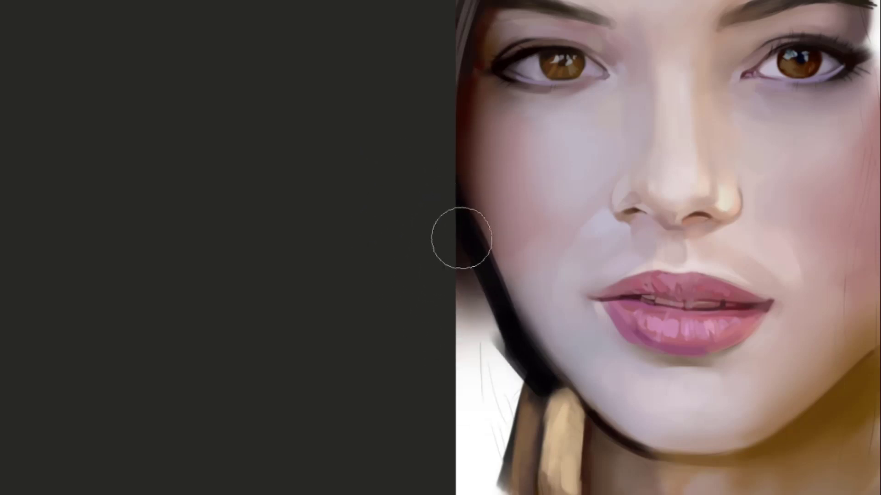
mouse_move(458, 260)
left_mouse_down()
mouse_move(454, 220)
mouse_move(463, 271)
left_mouse_up()
left_click_drag(434, 157, 518, 308)
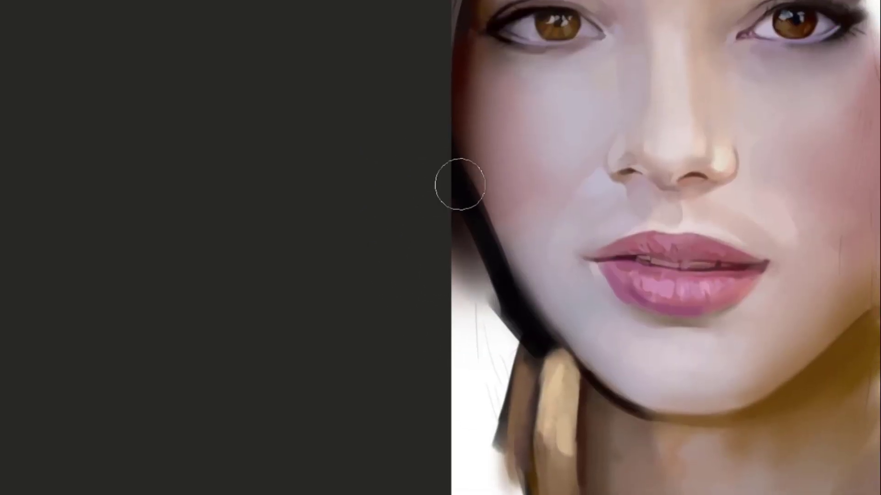
left_click_drag(459, 185, 500, 291)
left_click_drag(472, 228, 505, 305)
left_click_drag(458, 193, 485, 310)
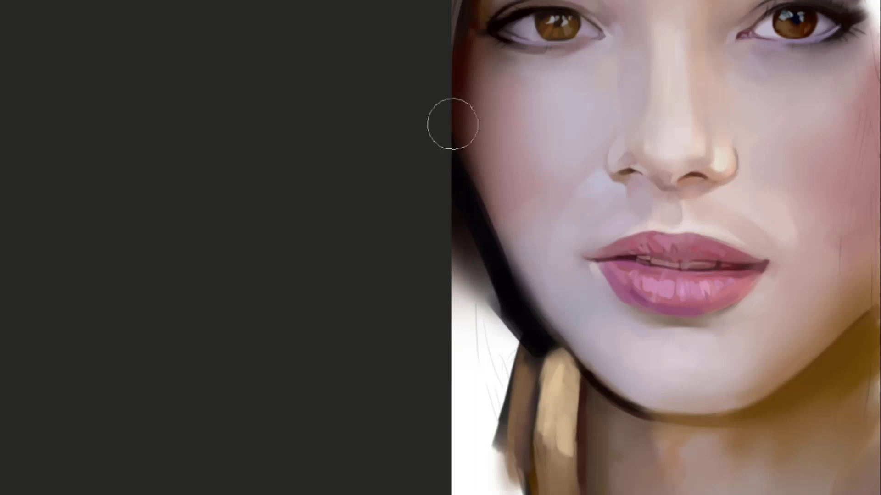
Examine the left side of the face from the jaw contour up to the hairline
left_click_drag(444, 142, 374, 220)
left_click_drag(389, 173, 395, 240)
left_click_drag(415, 182, 415, 192)
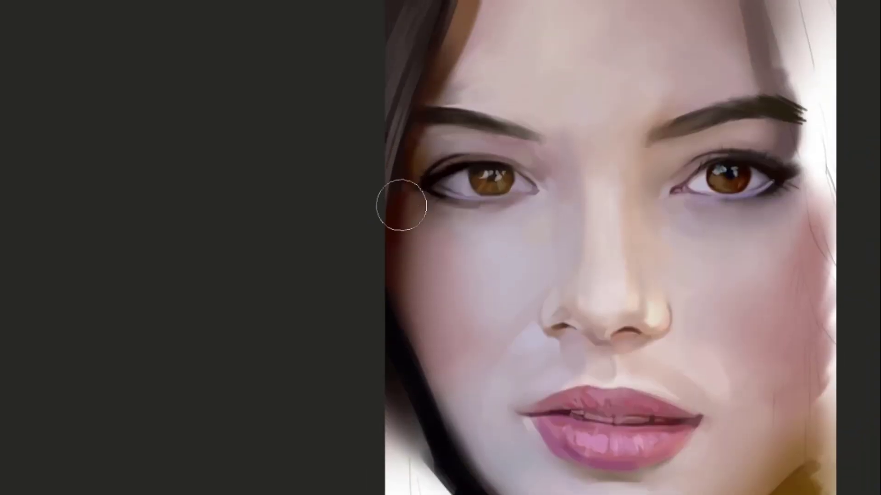
left_click_drag(505, 285, 453, 162)
left_click_drag(386, 295, 376, 332)
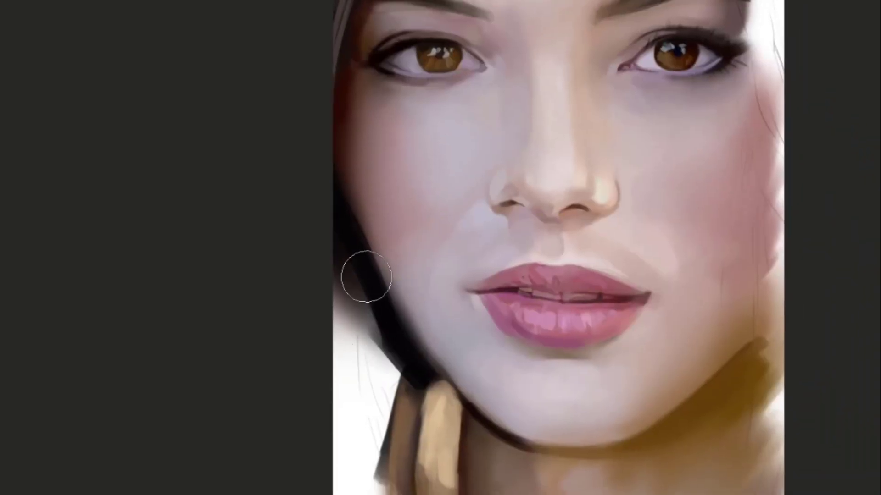
left_click_drag(366, 277, 378, 329)
mouse_move(421, 276)
left_mouse_down()
mouse_move(455, 283)
mouse_move(455, 337)
left_mouse_up()
left_click_drag(478, 246, 459, 326)
mouse_move(475, 168)
left_mouse_down()
mouse_move(478, 226)
mouse_move(464, 266)
left_mouse_up()
left_click_drag(436, 72, 380, 207)
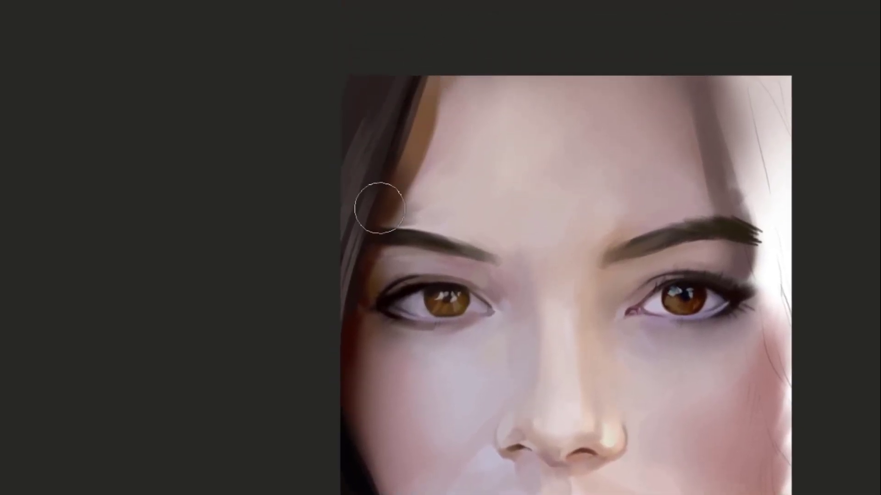
Deepen the orange-brown shadow between the left hair strand and the forehead with a smaller brush and sampled brown tones
left_click(405, 169, "alt")
key("[")
key("[")
key("[")
key("[")
key("[")
left_click_drag(407, 161, 400, 186)
mouse_move(381, 216)
left_mouse_down()
mouse_move(420, 89)
mouse_move(393, 191)
mouse_move(436, 78)
left_mouse_up()
left_click(397, 185, "alt")
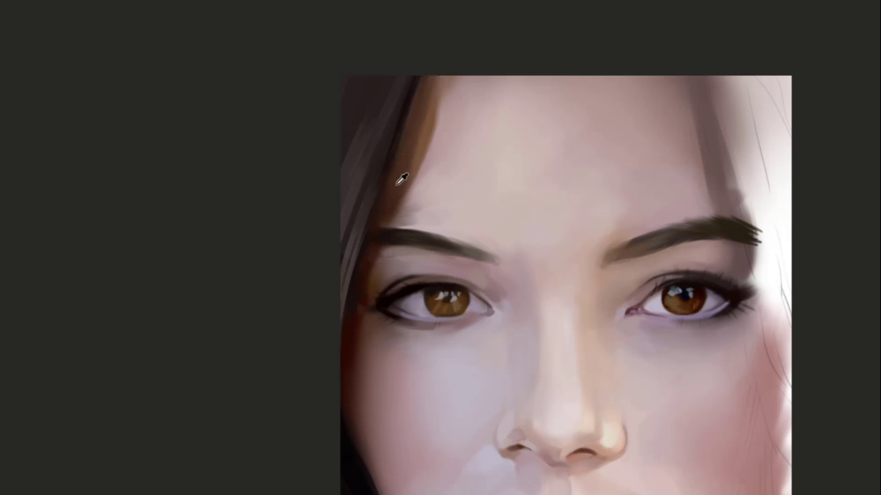
mouse_move(397, 185)
left_mouse_down()
mouse_move(441, 59)
mouse_move(464, 87)
mouse_move(401, 181)
mouse_move(395, 224)
left_mouse_up()
Soften the brown band along the left hairline into the forehead with a larger brush and sampled skin tones
left_click(439, 108, "alt")
key("bracketright")
key("bracketright")
key("bracketright")
left_click(460, 99, "alt")
left_click(731, 413, "alt")
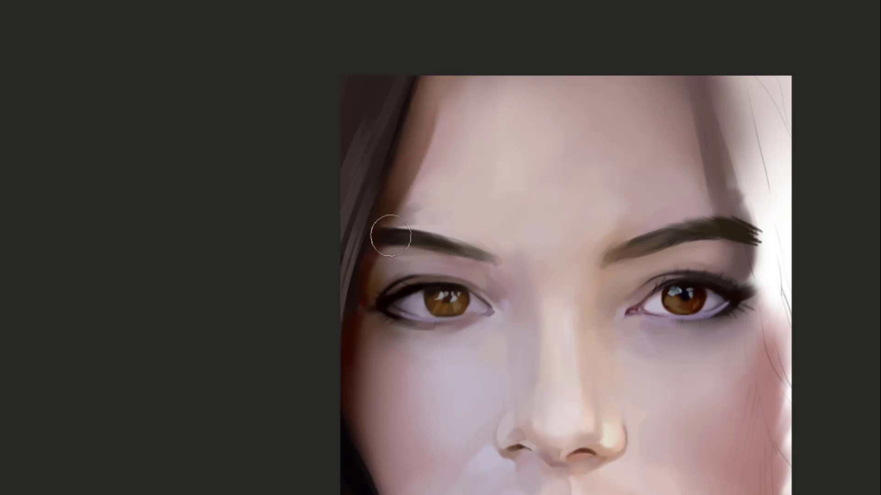
mouse_move(387, 228)
left_mouse_down()
mouse_move(428, 78)
mouse_move(434, 112)
left_mouse_up()
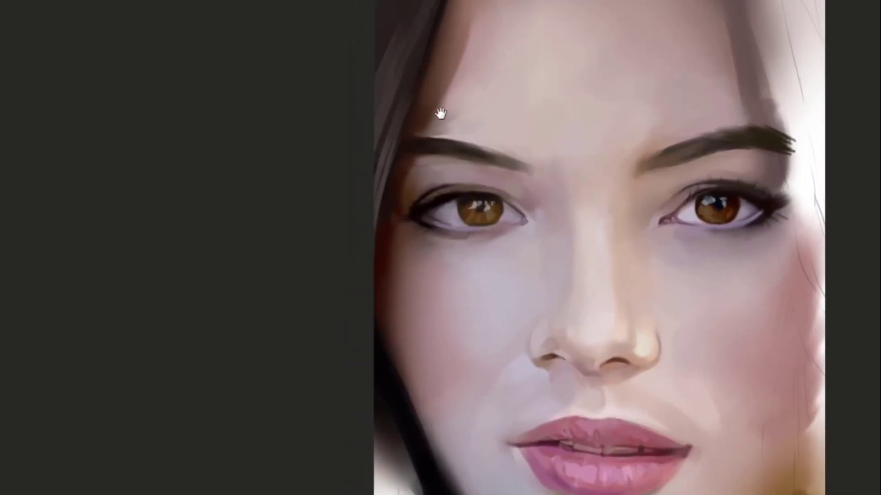
Review the portrait from the forehead and eyes down to the neck and hand
left_click_drag(456, 143, 404, 156)
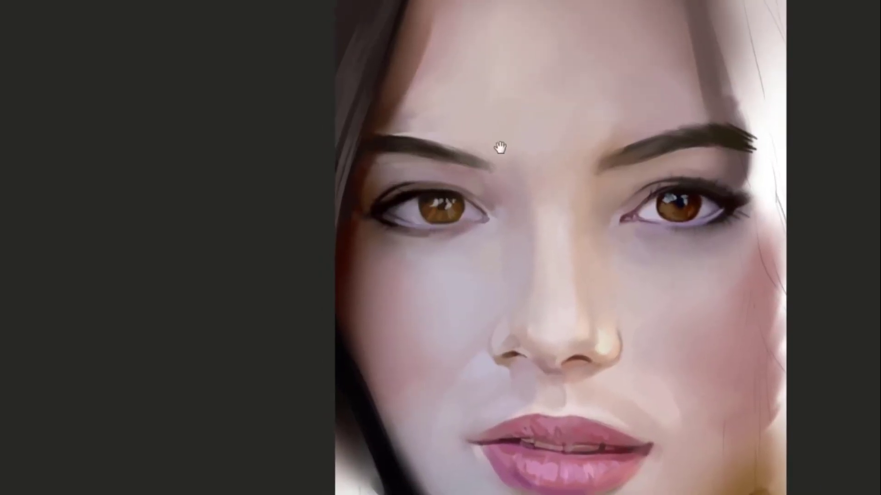
left_click_drag(499, 149, 517, 80)
mouse_move(471, 266)
left_mouse_down()
mouse_move(460, 158)
mouse_move(459, 170)
left_mouse_up()
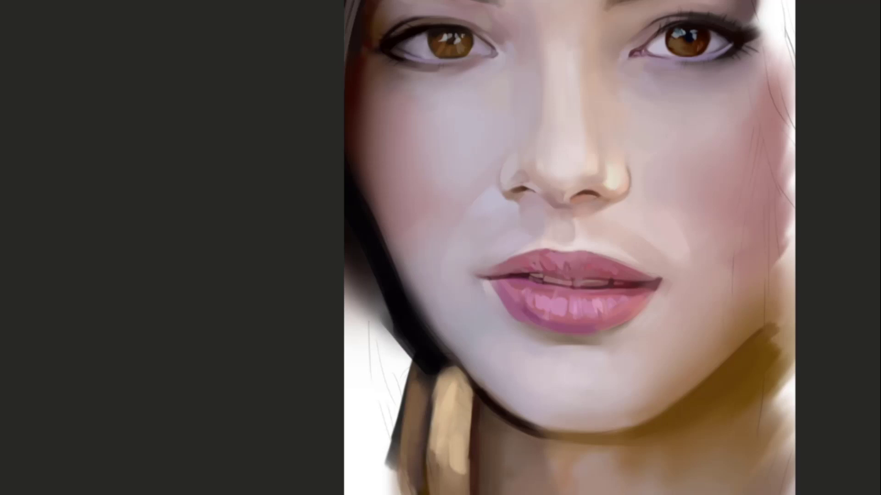
left_click_drag(544, 122, 497, 197)
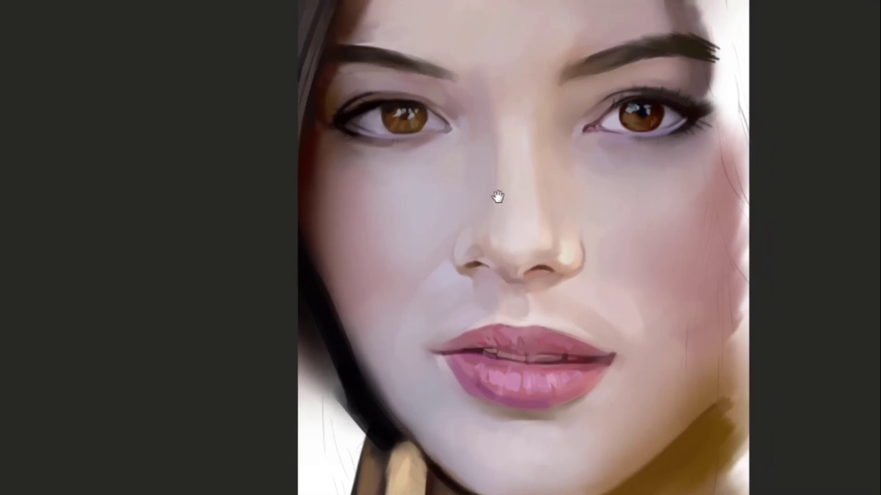
left_click_drag(499, 94, 573, 92)
left_click_drag(486, 226, 425, 183)
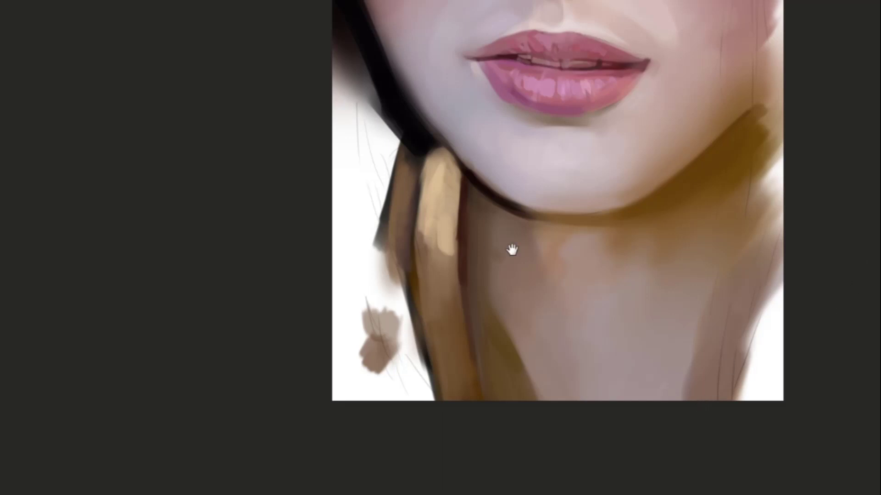
left_click_drag(511, 250, 555, 242)
left_click_drag(458, 366, 395, 318)
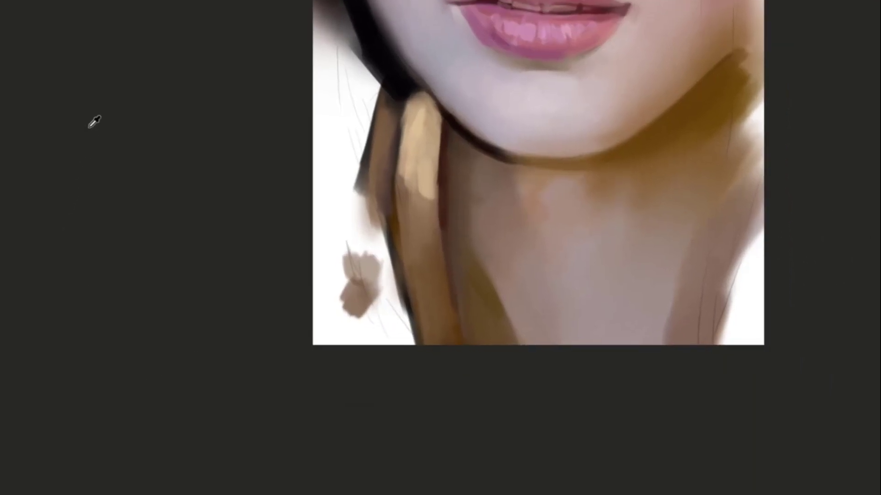
Block in black strokes over the white background and brown test patch beside the hand, undoing one stray stroke
left_click_drag(391, 361, 413, 391)
left_click_drag(385, 289, 404, 374)
mouse_move(402, 299)
left_mouse_down()
mouse_move(420, 374)
mouse_move(383, 280)
left_mouse_up()
key("ctrl+z")
left_click_drag(422, 397, 380, 280)
left_click_drag(413, 367, 385, 280)
left_click_drag(427, 376, 406, 305)
mouse_move(381, 268)
left_mouse_down()
mouse_move(385, 311)
mouse_move(417, 385)
mouse_move(381, 243)
mouse_move(309, 141)
mouse_move(387, 367)
mouse_move(360, 369)
mouse_move(354, 393)
left_mouse_up()
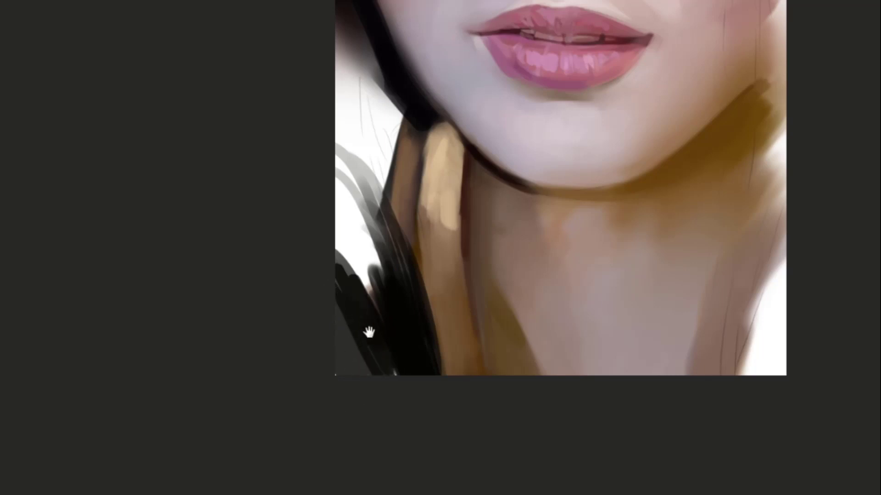
Extend the black fill upward beside the back finger to meet the dark jaw contour
left_click_drag(369, 332, 371, 382)
left_click_drag(344, 327, 354, 431)
left_click_drag(386, 321, 388, 360)
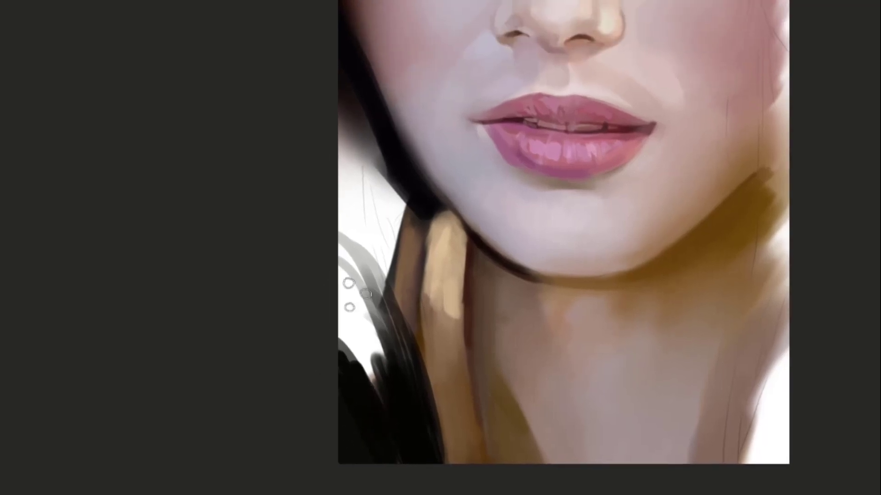
mouse_move(353, 295)
left_mouse_down()
mouse_move(356, 321)
mouse_move(349, 296)
left_mouse_up()
mouse_move(377, 343)
left_mouse_down()
mouse_move(355, 289)
mouse_move(379, 278)
mouse_move(365, 332)
mouse_move(377, 272)
mouse_move(369, 279)
mouse_move(386, 252)
mouse_move(358, 330)
mouse_move(367, 344)
left_mouse_up()
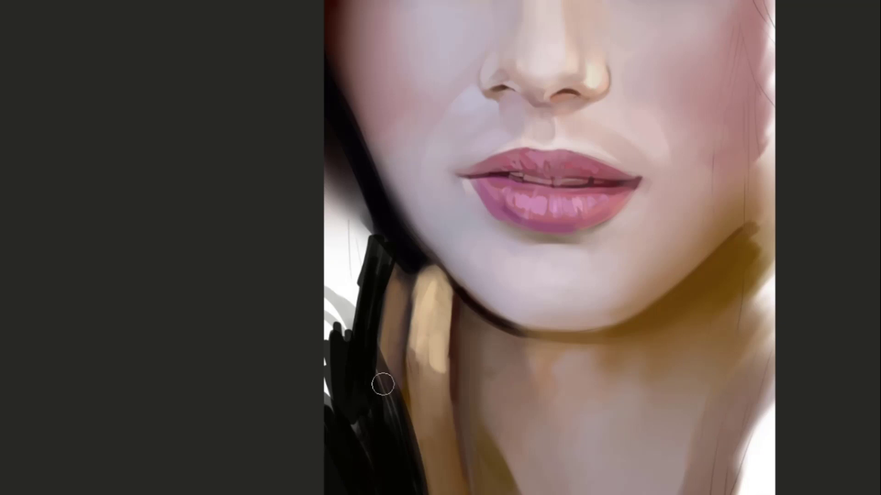
left_click_drag(378, 365, 409, 355)
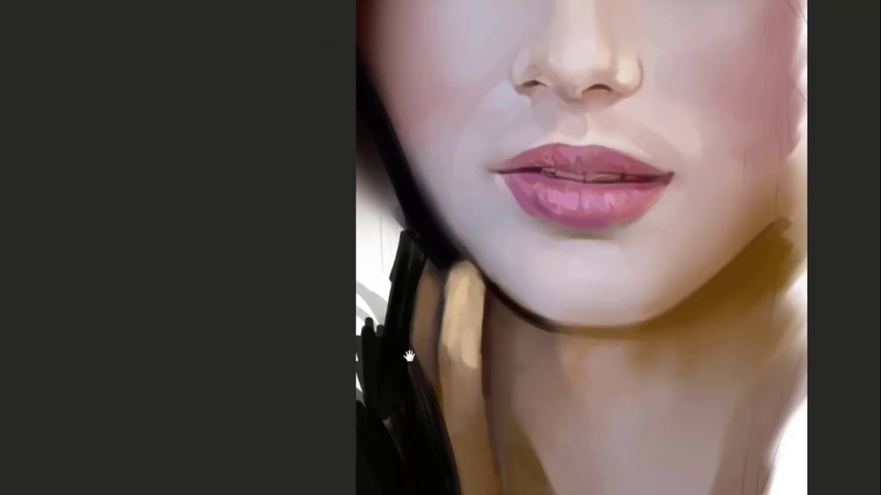
mouse_move(404, 300)
left_mouse_down()
mouse_move(419, 401)
mouse_move(422, 344)
left_mouse_up()
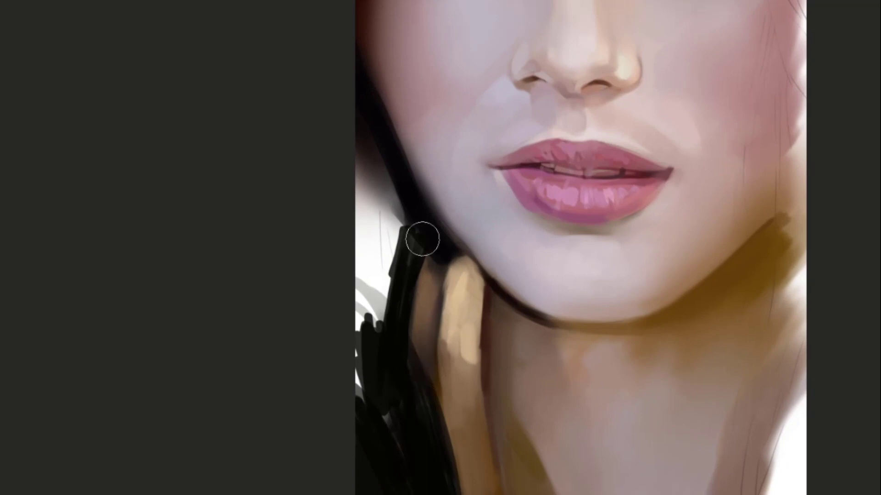
left_click_drag(417, 244, 378, 310)
left_click_drag(403, 256, 383, 361)
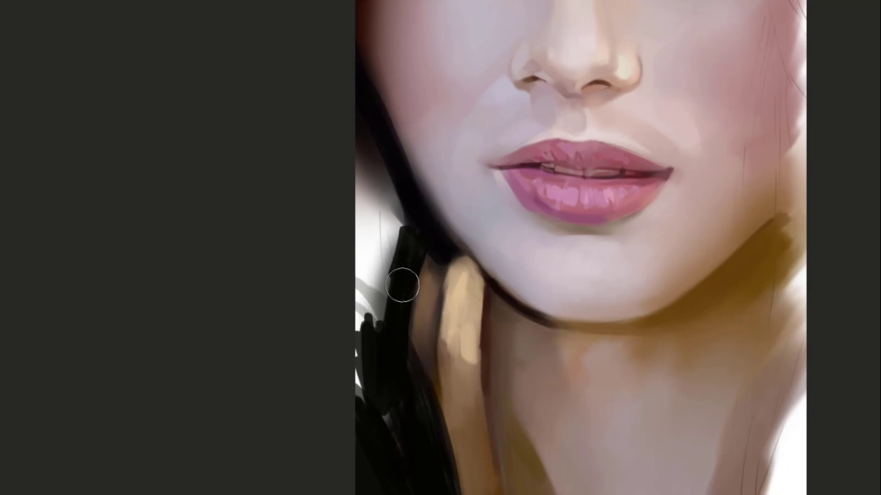
Fill the hair area beside the jaw and hand with solid black brush strokes down to the canvas's lower edge
left_click_drag(403, 285, 399, 371)
left_click_drag(415, 225, 380, 307)
mouse_move(391, 255)
left_mouse_down()
mouse_move(414, 275)
mouse_move(395, 329)
mouse_move(399, 446)
mouse_move(385, 397)
mouse_move(419, 230)
mouse_move(386, 172)
mouse_move(399, 275)
mouse_move(373, 308)
left_mouse_up()
left_click_drag(379, 211, 361, 373)
left_click_drag(392, 463, 411, 278)
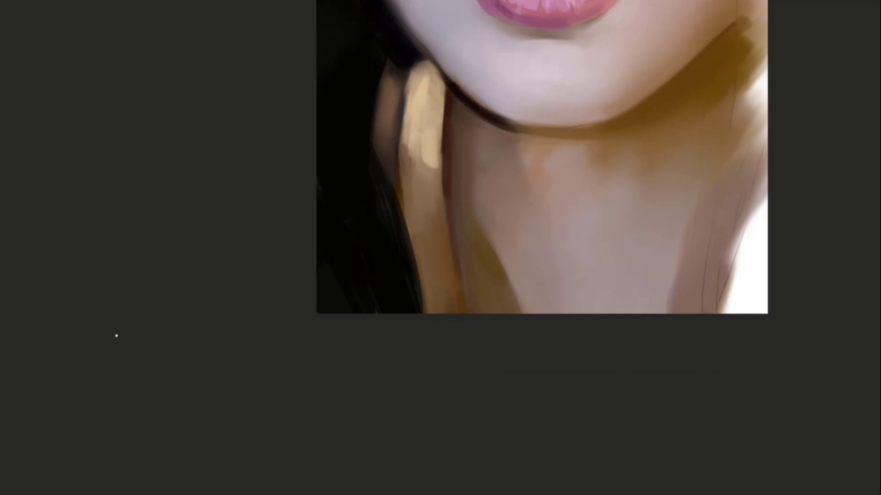
left_click_drag(347, 289, 417, 311)
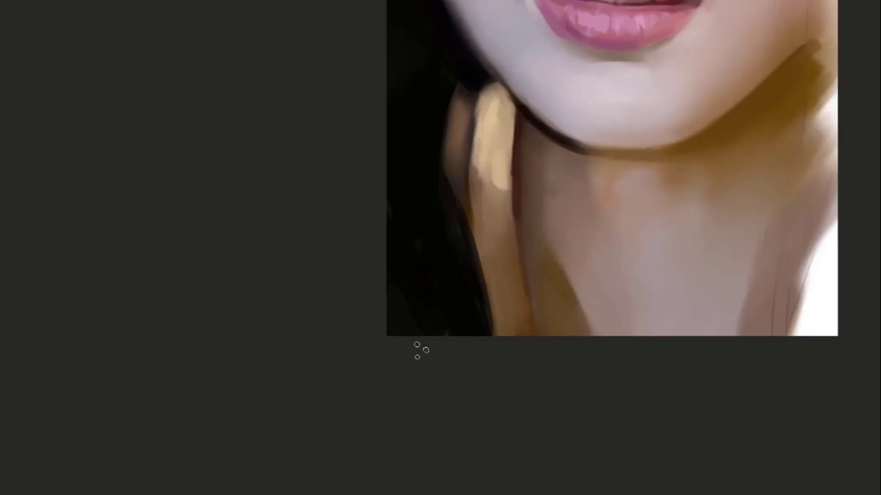
Paint greyish-brown strands curving across the black hair in the canvas's lower-left corner with a multi-bristle brush
left_click_drag(420, 349, 337, 238)
left_click_drag(424, 370, 307, 269)
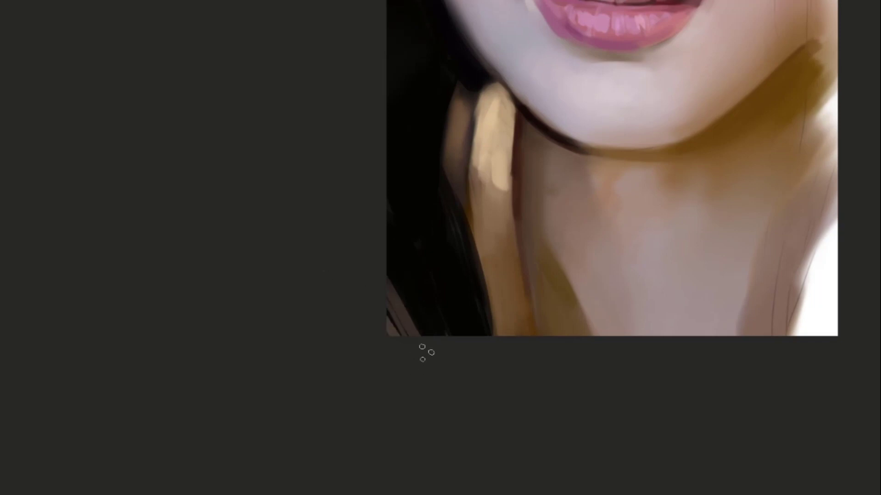
mouse_move(425, 354)
left_mouse_down()
mouse_move(398, 241)
mouse_move(360, 218)
mouse_move(419, 320)
left_mouse_up()
key("ctrl+z")
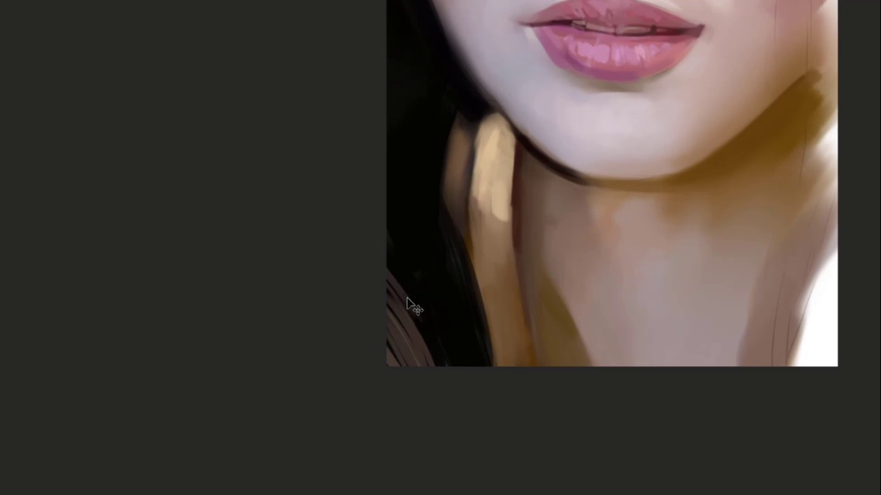
key("ctrl+z")
left_click_drag(381, 233, 425, 341)
key("ctrl+z")
left_click_drag(373, 251, 443, 366)
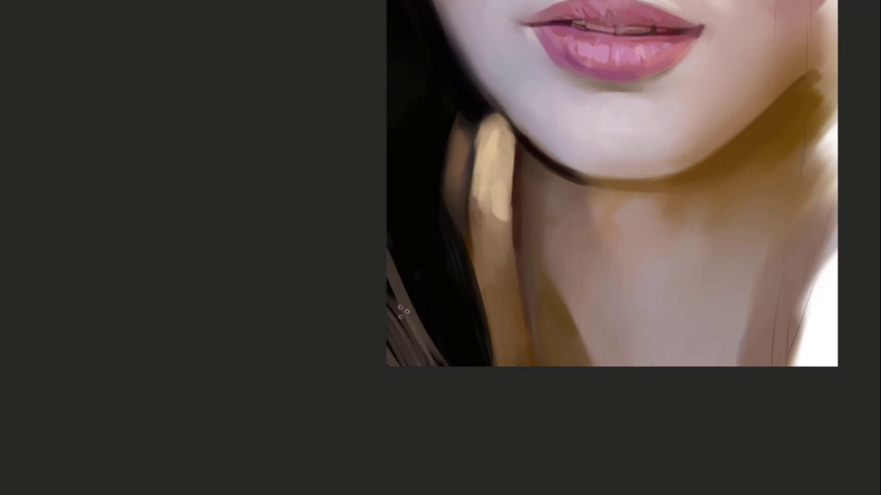
left_click_drag(388, 263, 441, 364)
left_click(411, 315, "alt")
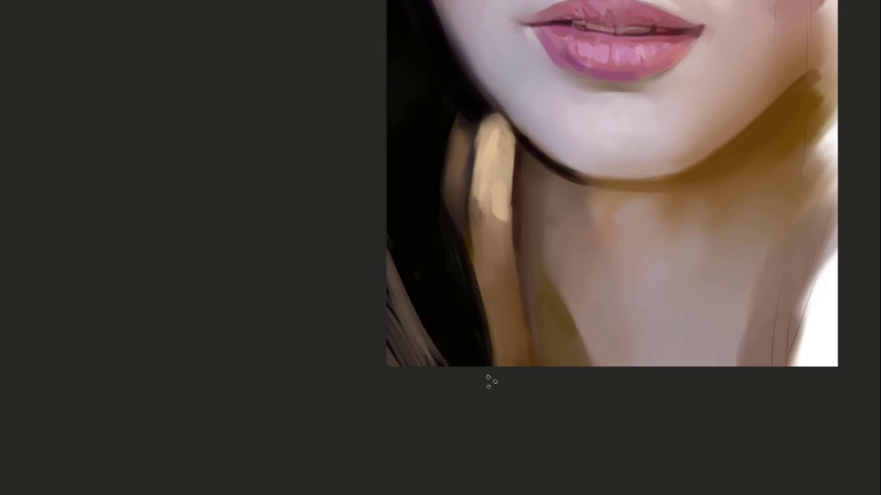
left_click_drag(393, 263, 460, 342)
Paint a long greyish-brown strand down the black hair beside the left cheek
left_click_drag(448, 174, 434, 340)
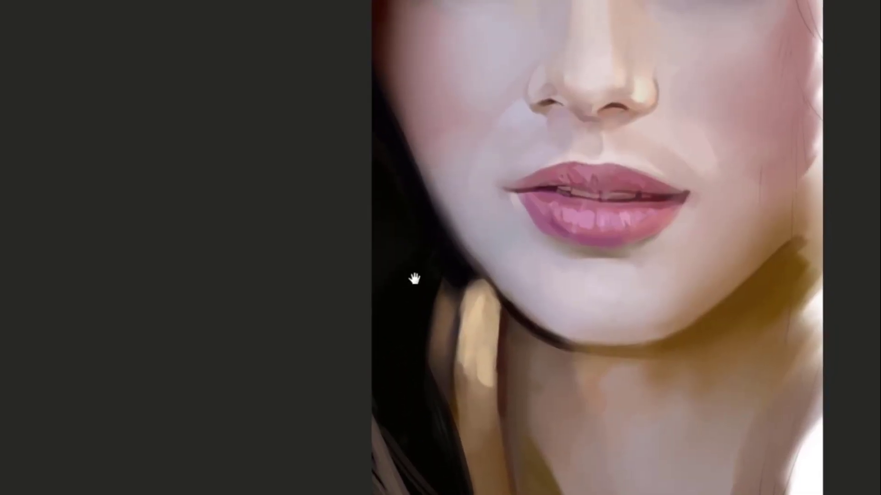
left_click_drag(402, 232, 396, 281)
left_click_drag(370, 154, 422, 286)
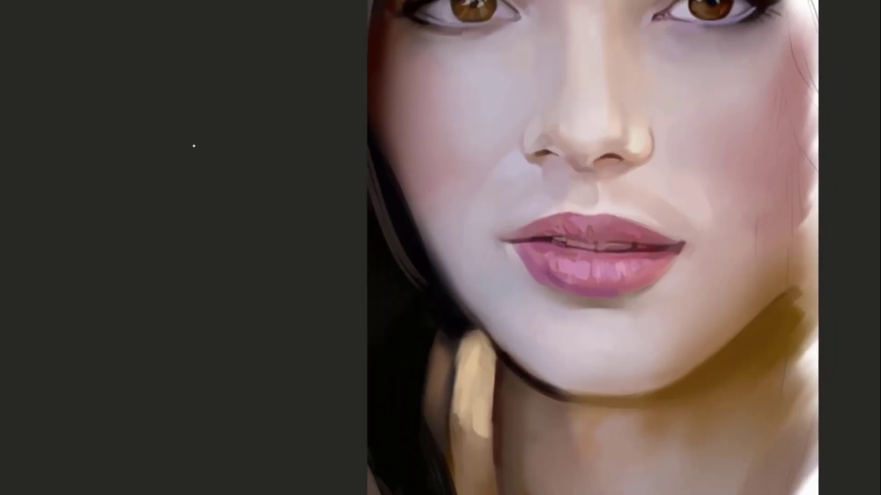
key("ctrl+z")
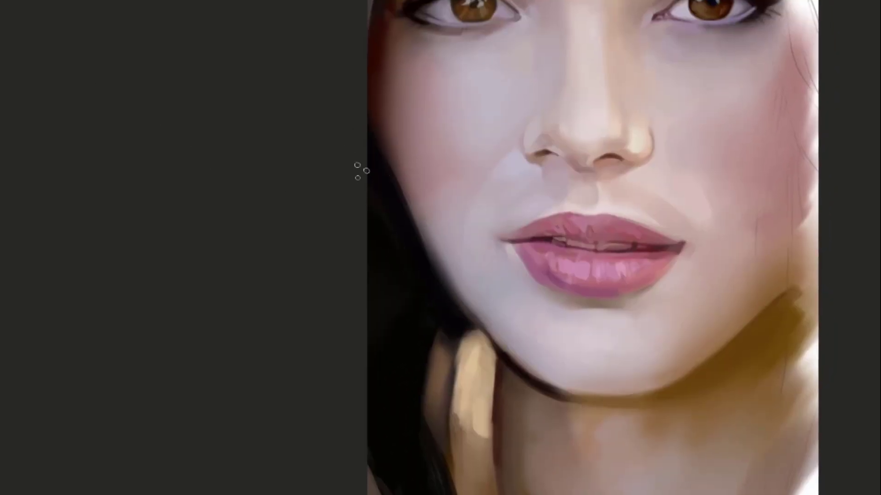
key("ctrl+shift+z")
key("ctrl+z")
key("ctrl+shift+z")
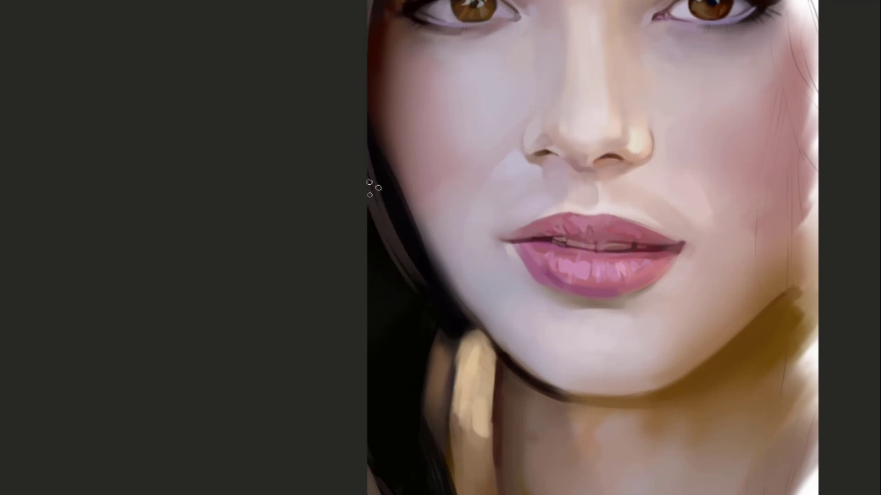
Layer more fine greyish-brown strands along the hair between the left cheek and jaw
left_click_drag(374, 136, 412, 273)
key("ctrl+z")
mouse_move(388, 169)
left_mouse_down()
mouse_move(426, 277)
mouse_move(359, 91)
left_mouse_up()
key("ctrl+z")
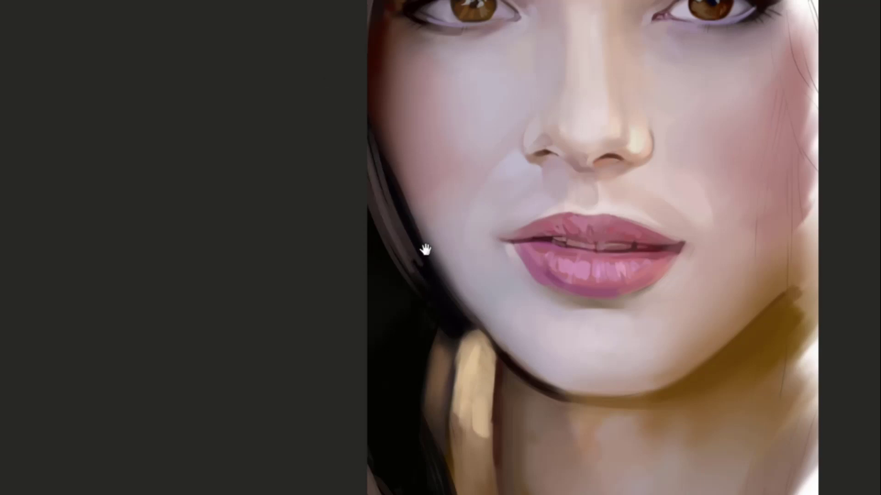
mouse_move(424, 251)
left_mouse_down()
mouse_move(391, 220)
mouse_move(426, 315)
mouse_move(367, 232)
left_mouse_up()
key("ctrl+z")
Sample a dark hair colour and paint long strands from cheek height down past the hand to the lower edge
left_click(384, 277, "alt")
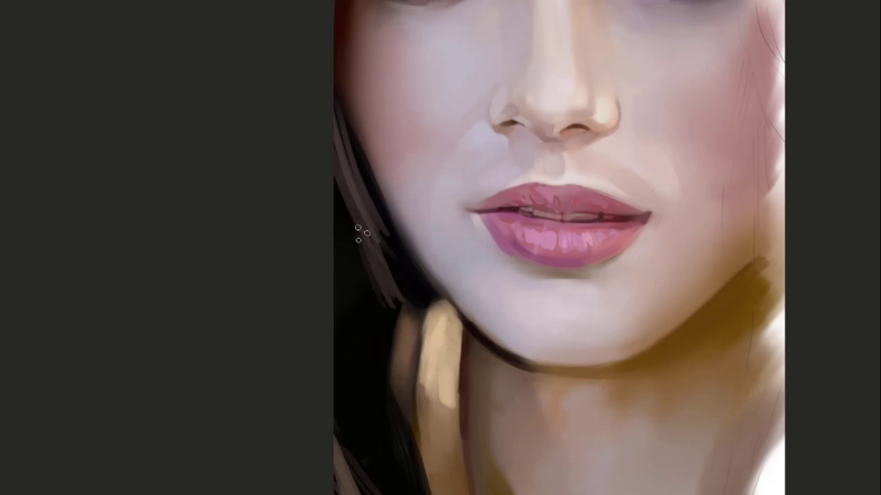
left_click_drag(344, 204, 362, 344)
left_click_drag(336, 206, 376, 389)
mouse_move(339, 250)
left_mouse_down()
mouse_move(388, 457)
mouse_move(408, 484)
left_mouse_up()
left_click_drag(377, 416, 377, 271)
left_click_drag(351, 242, 436, 406)
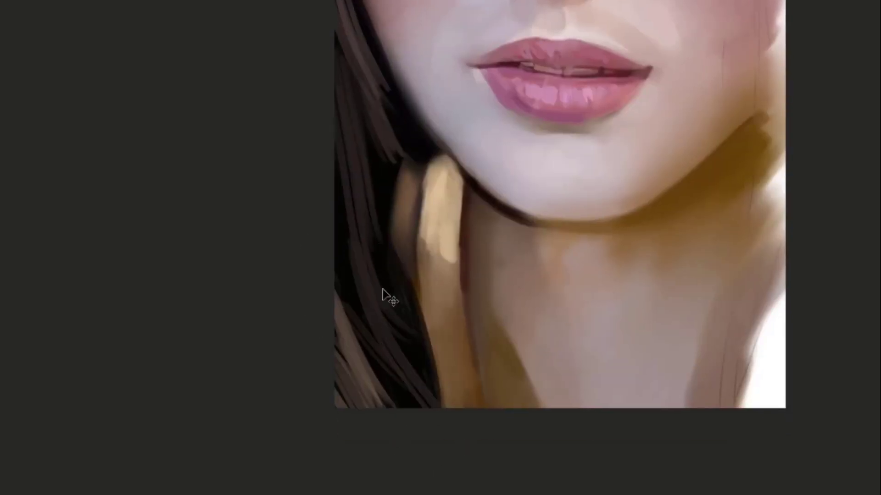
Paint the lower hair beside the wrist with dark reddish-brown strokes
left_click_drag(387, 295, 386, 427)
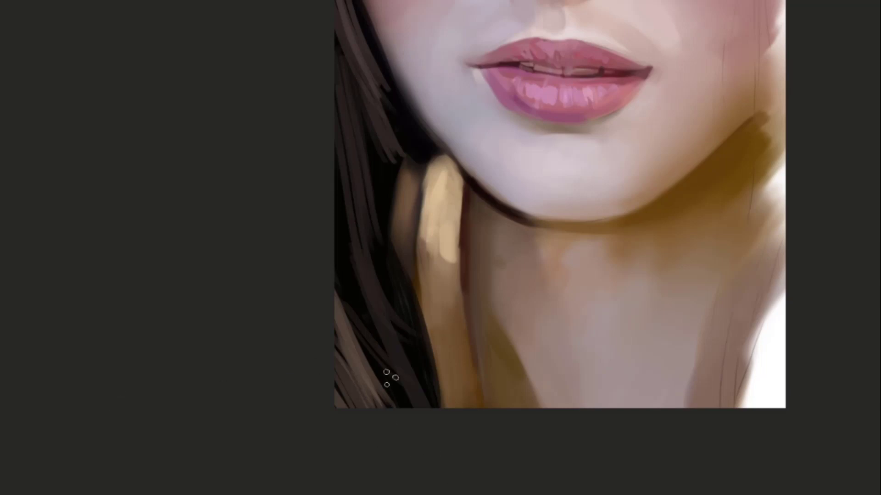
left_click_drag(385, 353, 431, 422)
left_click_drag(388, 291, 422, 434)
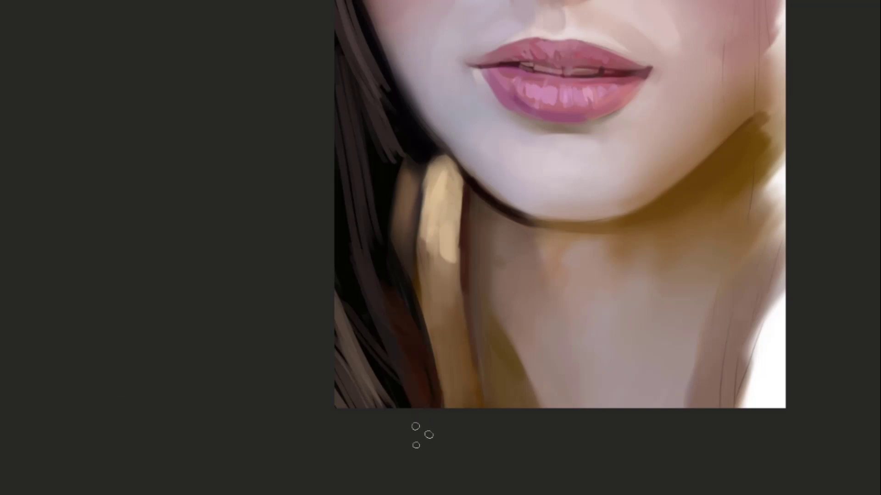
left_click_drag(367, 312, 408, 408)
left_click_drag(344, 337, 399, 408)
left_click_drag(358, 321, 389, 408)
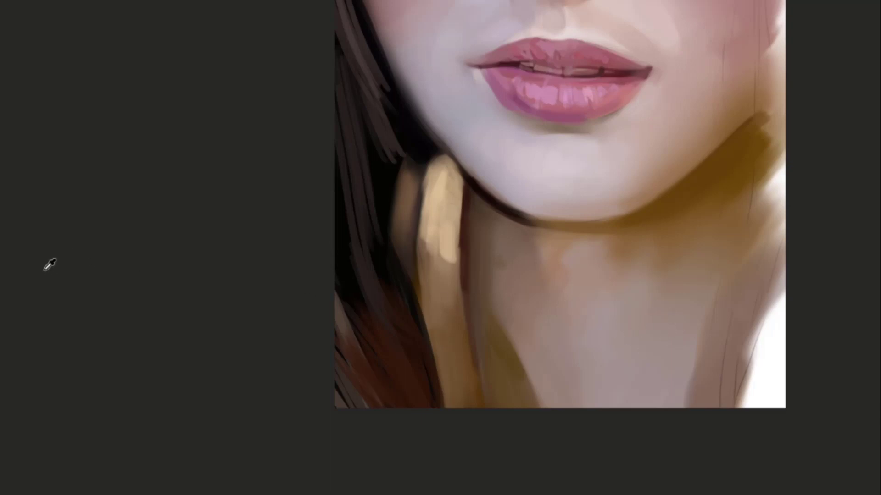
left_click_drag(385, 262, 387, 297)
mouse_move(342, 248)
left_mouse_down()
mouse_move(375, 344)
mouse_move(373, 332)
left_mouse_up()
key("ctrl+z")
left_click_drag(526, 252, 556, 174)
key("ctrl+z")
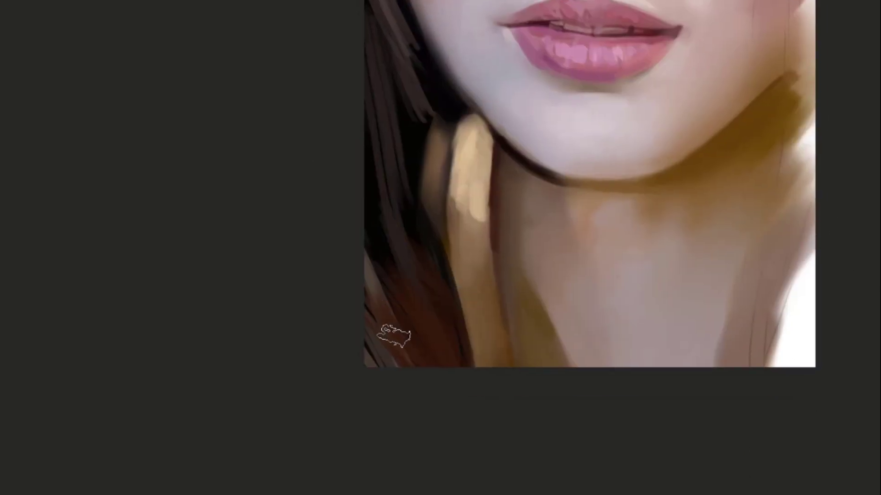
mouse_move(373, 227)
left_mouse_down()
mouse_move(400, 339)
mouse_move(396, 259)
left_mouse_up()
key("ctrl+z")
key("ctrl+z")
left_click_drag(410, 226, 394, 276)
key("ctrl+z")
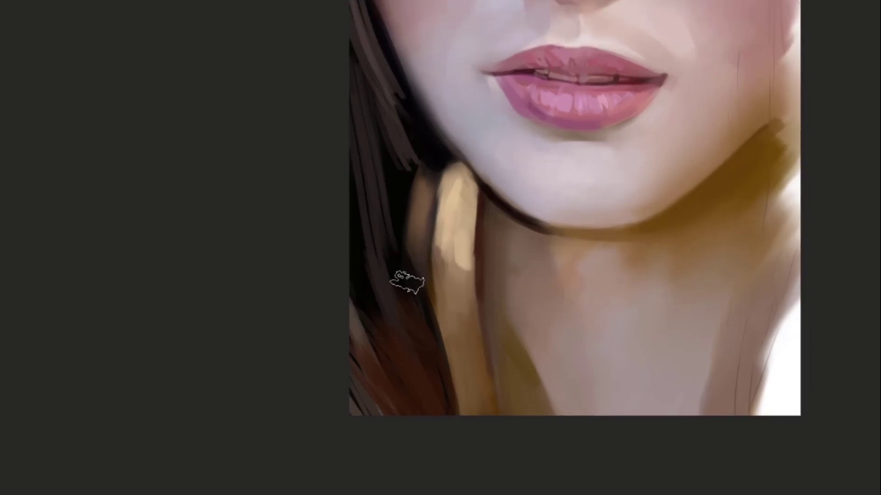
Reduce the brush size, sample a hair tone and paint thin greyish-brown strands tapering over the reddish lower hair
key("[")
key("[")
left_click_drag(405, 370, 373, 293)
left_click(325, 248, "alt")
left_click_drag(325, 223, 368, 257)
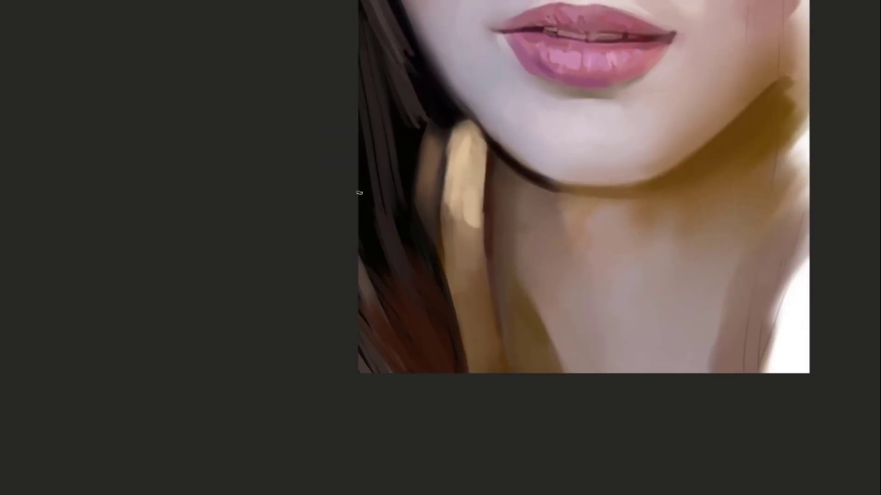
mouse_move(398, 292)
left_mouse_down()
mouse_move(415, 326)
mouse_move(415, 370)
left_mouse_up()
mouse_move(398, 267)
left_mouse_down()
mouse_move(414, 363)
mouse_move(402, 276)
left_mouse_up()
left_click_drag(410, 310, 391, 190)
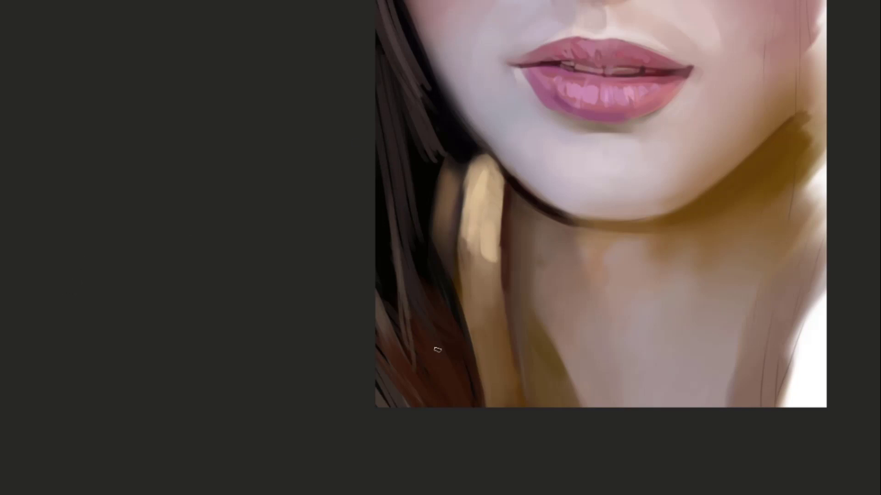
mouse_move(442, 363)
left_mouse_down()
mouse_move(412, 281)
mouse_move(441, 376)
left_mouse_up()
key("ctrl+z")
left_click_drag(421, 295, 447, 381)
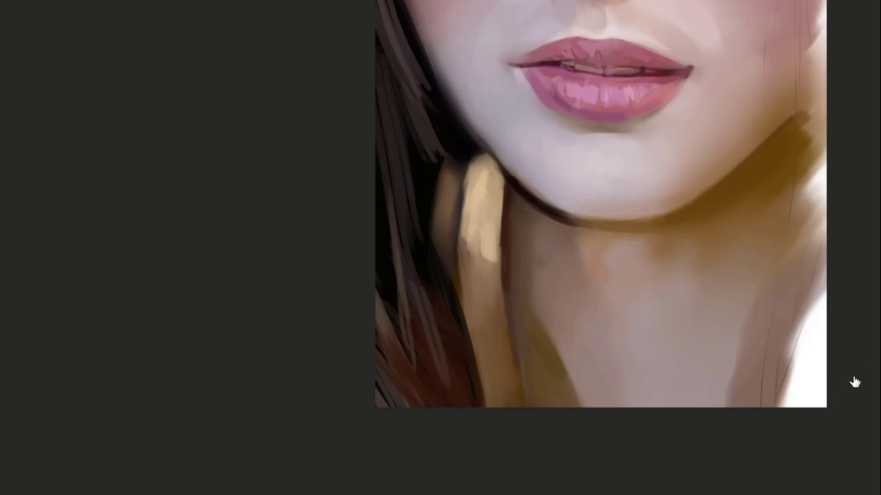
Darken the lower hair with a soft round brush, blending the shadow over the edge of the wrist
left_click_drag(427, 407, 413, 335)
left_click_drag(481, 447, 452, 356)
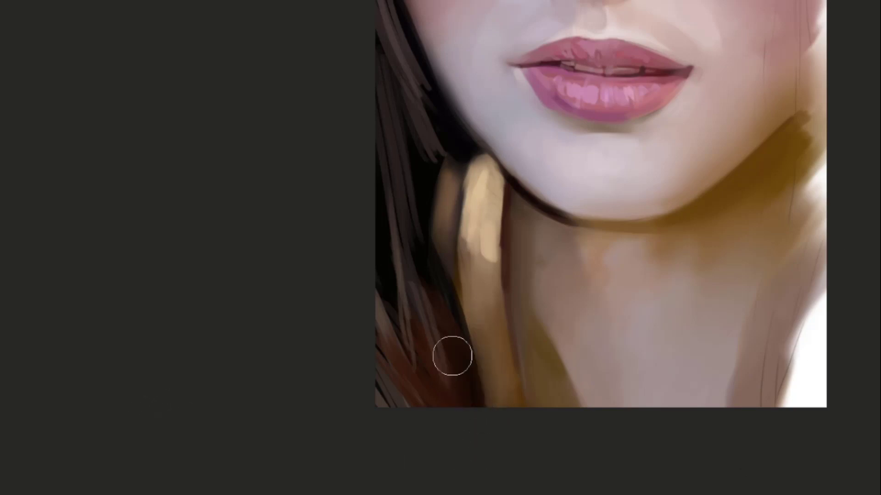
key("ctrl+z")
left_click_drag(493, 435, 444, 303)
key("ctrl+z")
left_click_drag(480, 395, 461, 321)
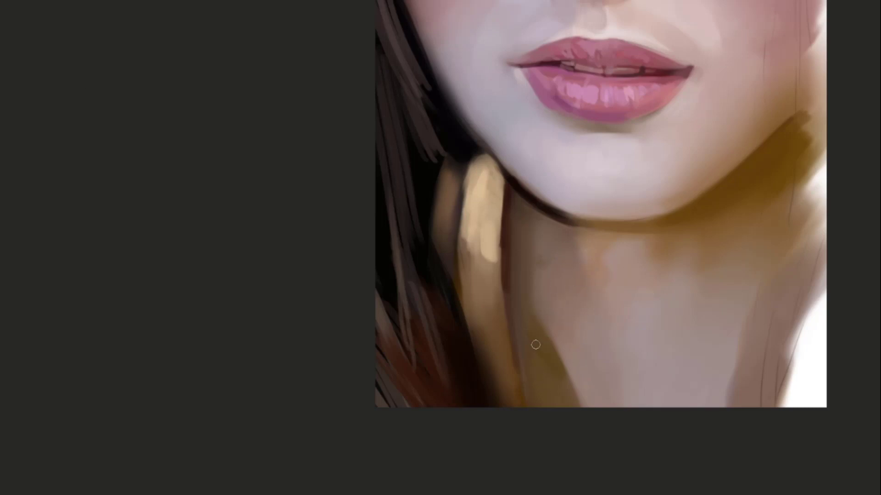
Paint thin, curved reddish-brown strands falling over the wrist and the edge of the neck
mouse_move(552, 376)
left_mouse_down()
mouse_move(531, 334)
mouse_move(485, 306)
left_mouse_up()
left_click_drag(438, 270, 452, 336)
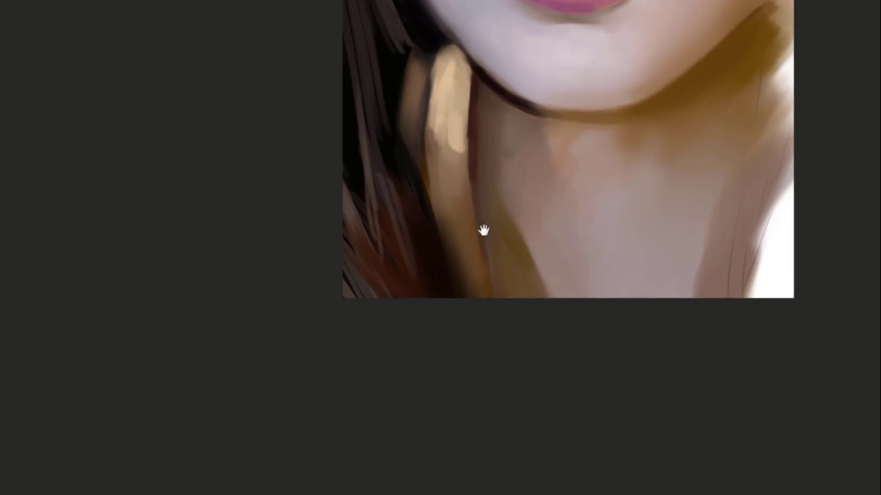
left_click_drag(474, 262, 470, 302)
key("ctrl+z")
left_click_drag(466, 230, 461, 284)
left_click_drag(476, 247, 476, 286)
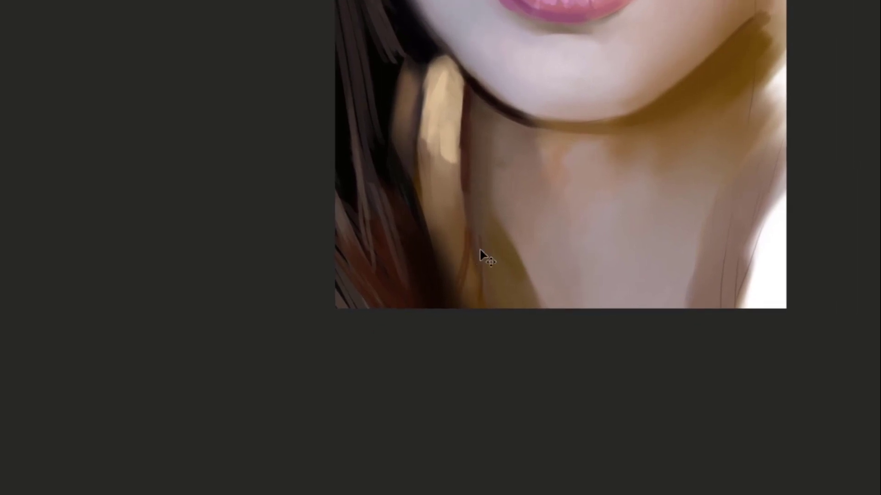
key("ctrl+z")
left_click_drag(475, 232, 479, 307)
key("ctrl+z")
mouse_move(479, 243)
left_mouse_down()
mouse_move(476, 310)
mouse_move(471, 235)
left_mouse_up()
mouse_move(495, 307)
left_mouse_down()
mouse_move(486, 252)
mouse_move(498, 284)
left_mouse_up()
Add thin bright red-brown strands through the dark lower hair beside the wrist
left_click_drag(476, 337, 525, 308)
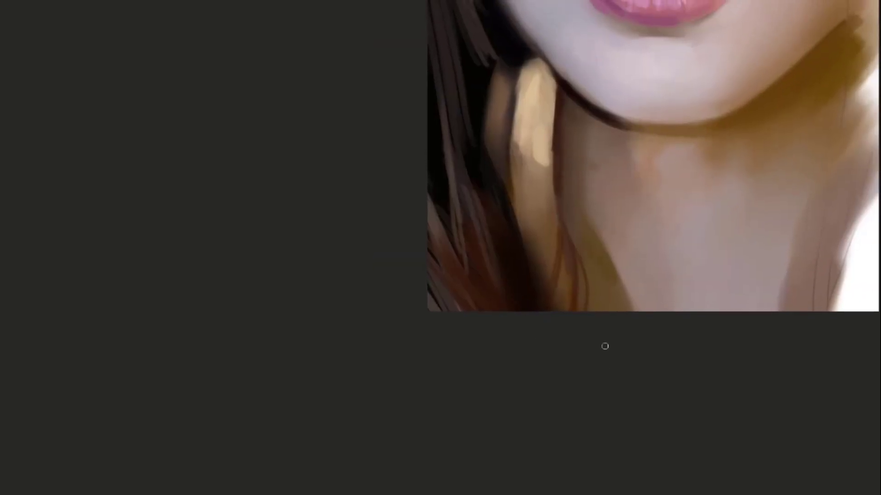
left_click_drag(513, 244, 506, 279)
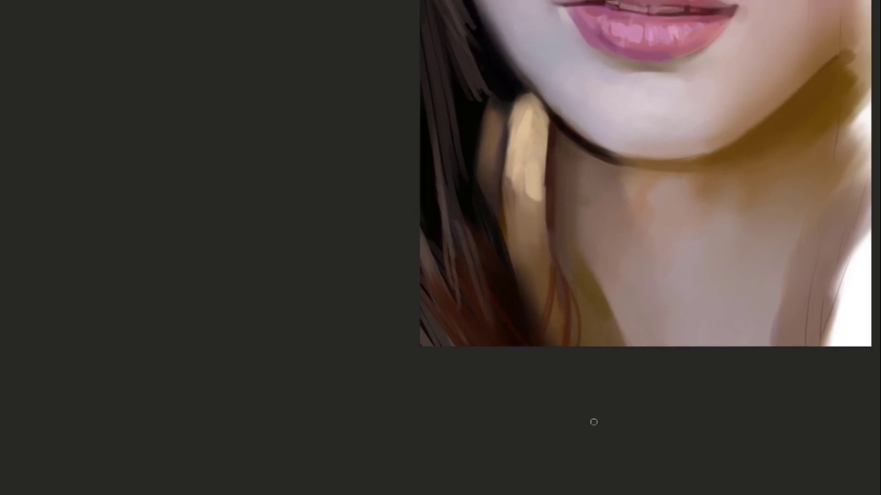
left_click_drag(460, 288, 422, 279)
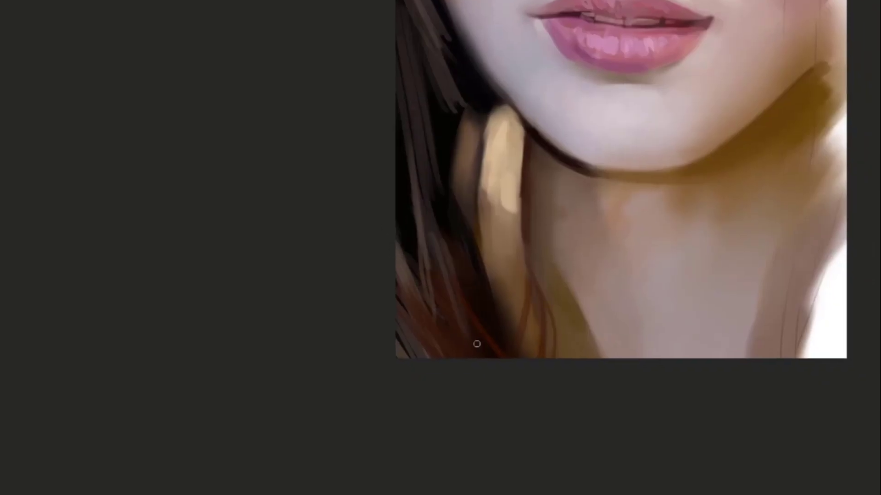
Sweep thin greyish-brown strands diagonally across the reddish hair toward the bottom of the wrist
mouse_move(396, 241)
left_mouse_down()
mouse_move(461, 331)
mouse_move(452, 322)
left_mouse_up()
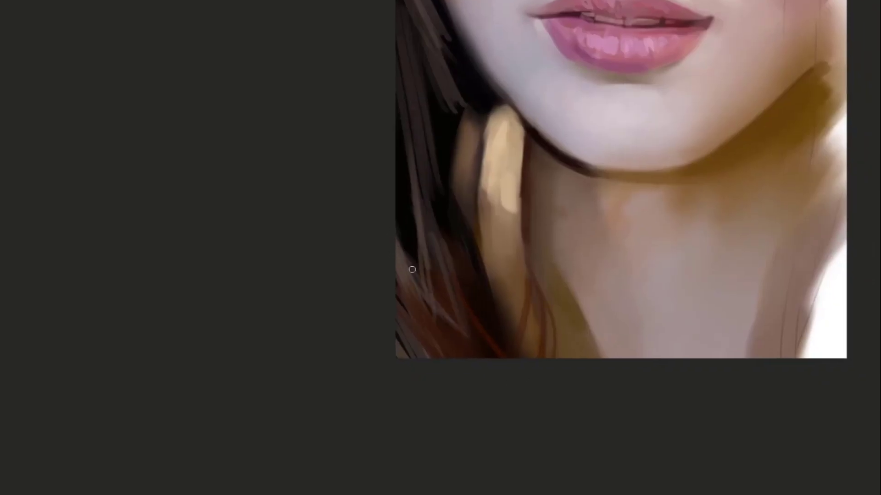
left_click_drag(412, 269, 533, 398)
mouse_move(436, 315)
left_mouse_down()
mouse_move(530, 405)
mouse_move(467, 336)
mouse_move(491, 376)
left_mouse_up()
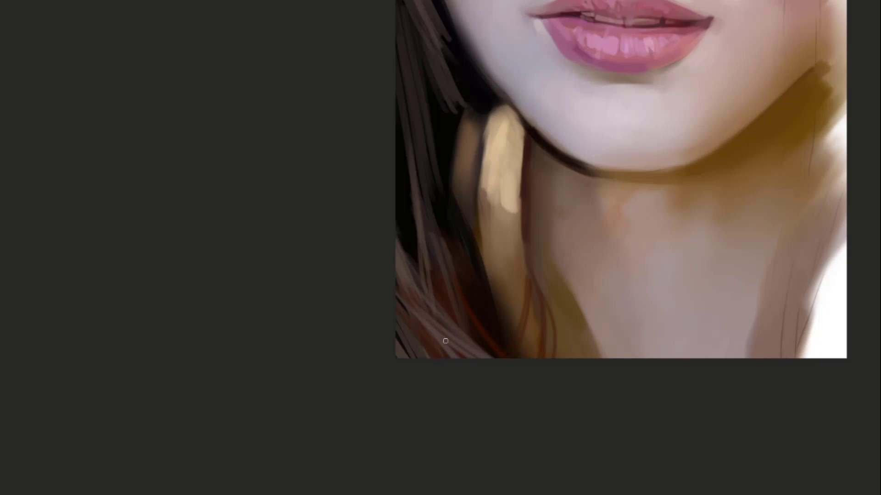
left_click_drag(449, 342, 480, 372)
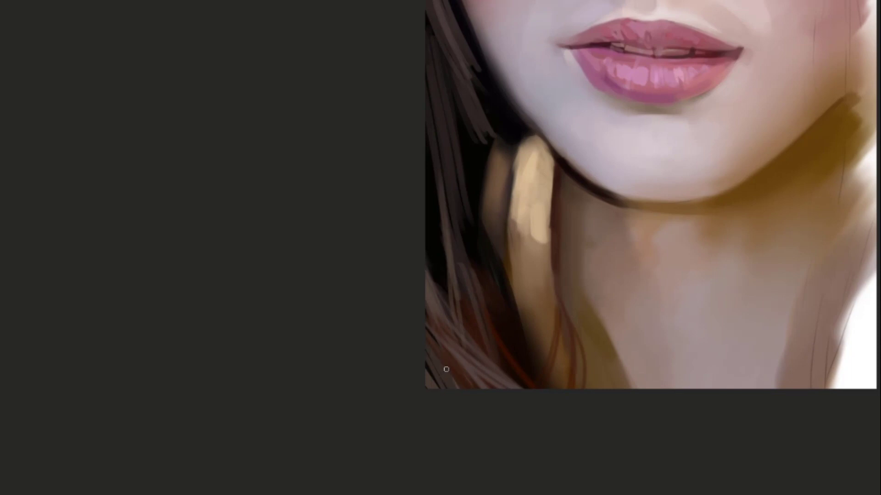
left_click_drag(445, 377, 443, 346)
Paint a thin light greyish-brown strand along the hair's edge, running down beside the hand and wrist
left_click_drag(543, 225, 505, 226)
left_click_drag(516, 195, 512, 216)
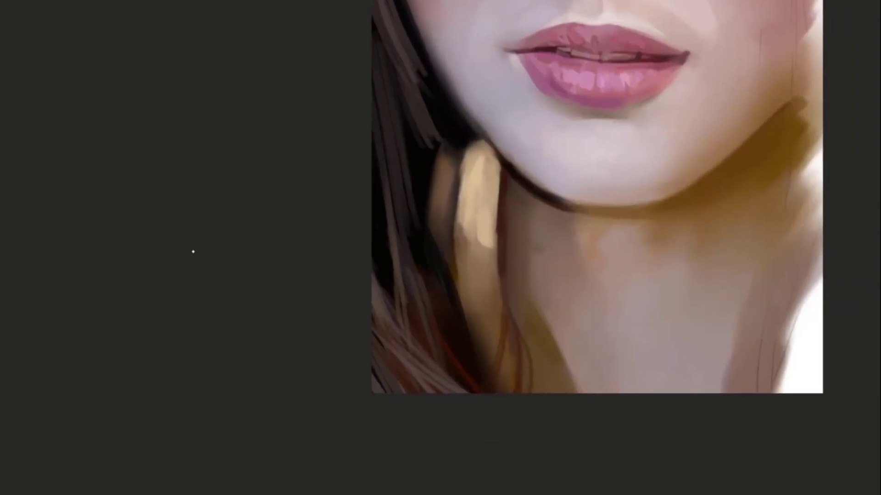
left_click_drag(464, 250, 452, 224)
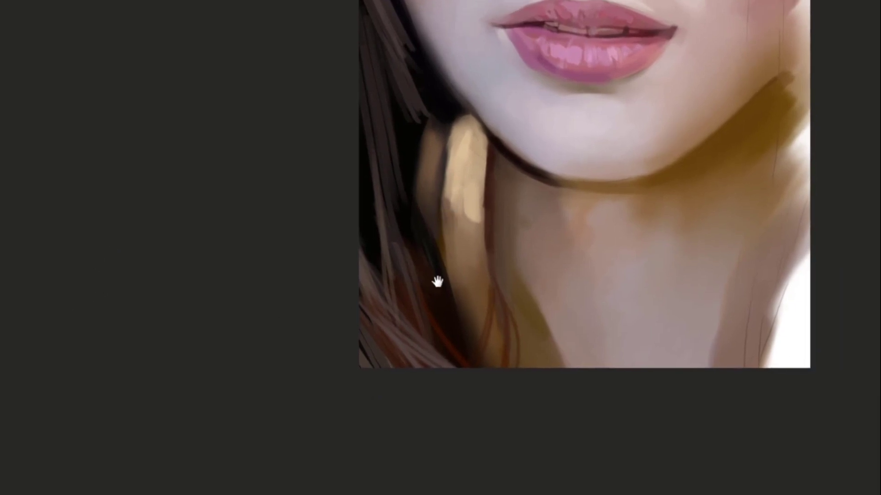
left_click_drag(436, 280, 442, 334)
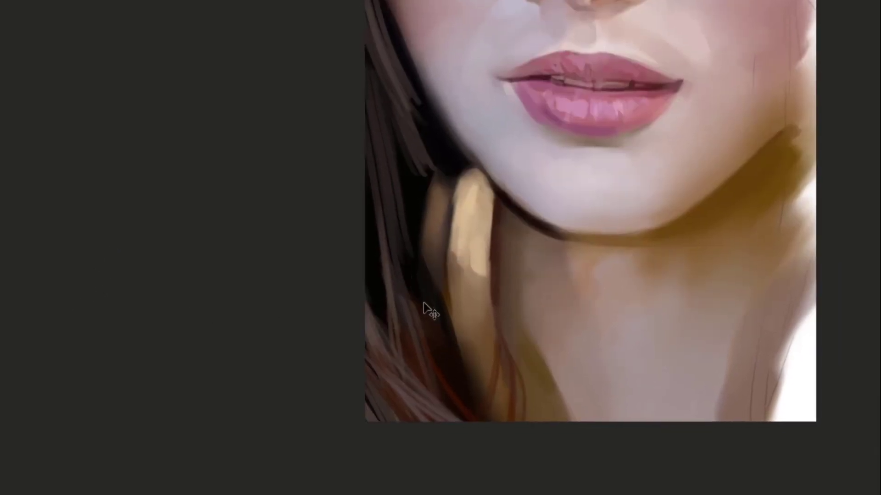
left_click_drag(406, 257, 442, 345)
key("ctrl+z")
mouse_move(410, 264)
left_mouse_down()
mouse_move(474, 376)
mouse_move(480, 408)
left_mouse_up()
key("ctrl+z")
left_click_drag(419, 278, 492, 419)
key("ctrl+z")
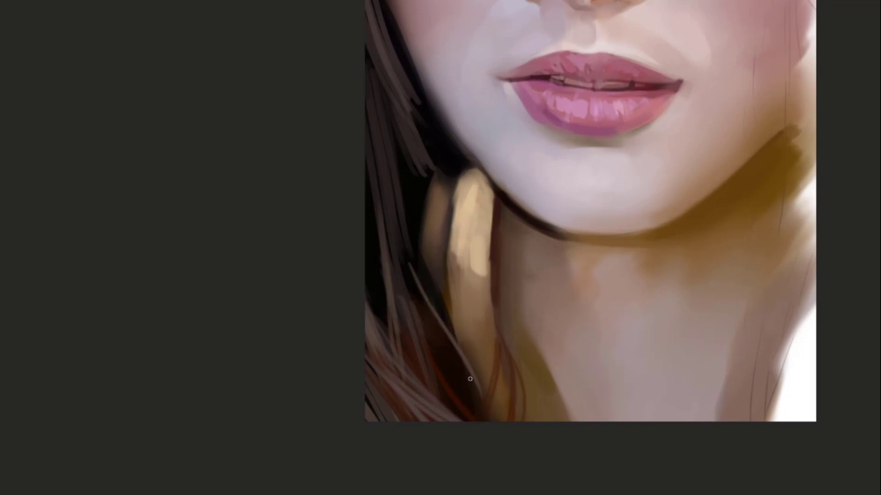
Paint thin greyish-brown strands sweeping up along the lower hair's edge beside the wrist
left_click_drag(469, 378, 423, 294)
left_click_drag(456, 351, 397, 252)
left_click_drag(418, 282, 462, 351)
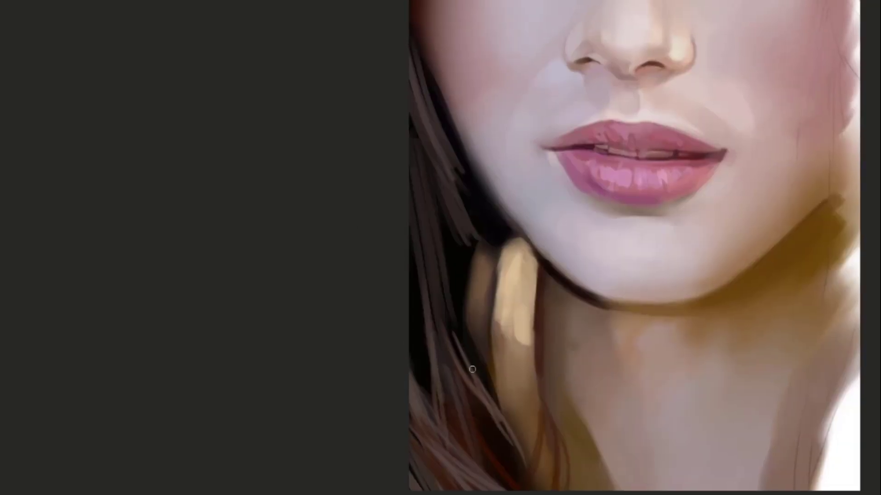
left_click_drag(481, 395, 425, 282)
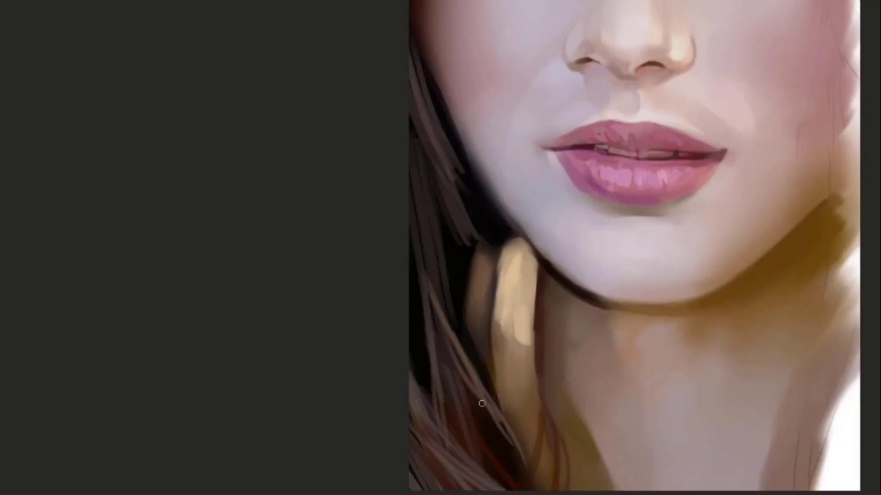
Layer fine brown strands through the lower hair and run one down its edge to the bottom of the wrist
scroll(460, 383, "down", 5)
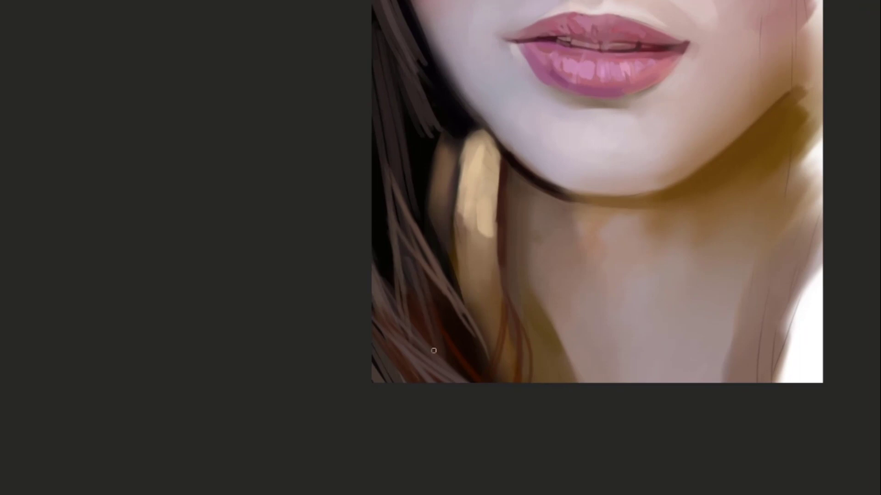
left_click_drag(440, 344, 417, 272)
mouse_move(452, 317)
left_mouse_down()
mouse_move(416, 248)
mouse_move(424, 279)
left_mouse_up()
left_click_drag(414, 308, 379, 214)
key("ctrl+z")
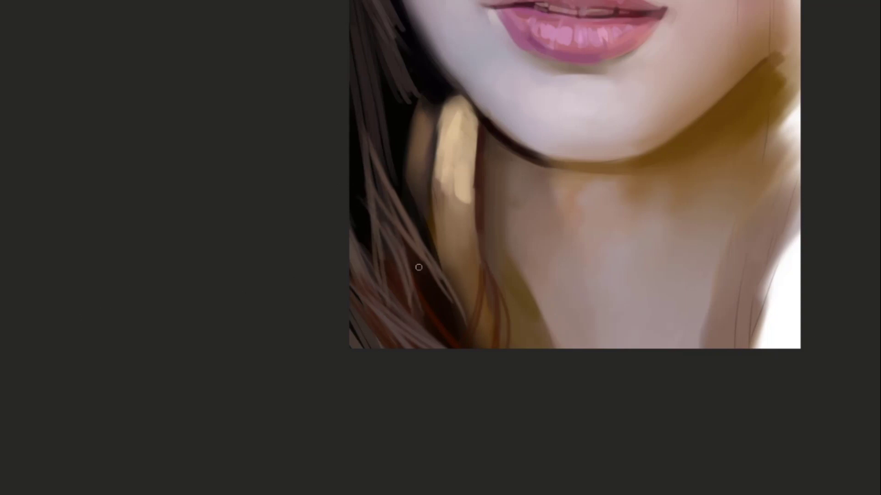
left_click_drag(407, 260, 460, 349)
key("ctrl+z")
left_click_drag(410, 267, 464, 345)
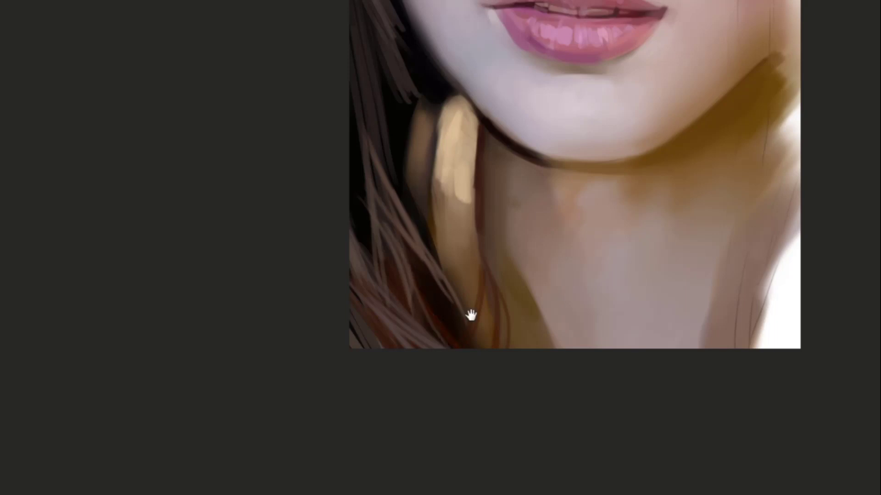
Reinforce the curved strands at the edge of the neck with dark reddish-brown strokes
left_click_drag(470, 315, 447, 334)
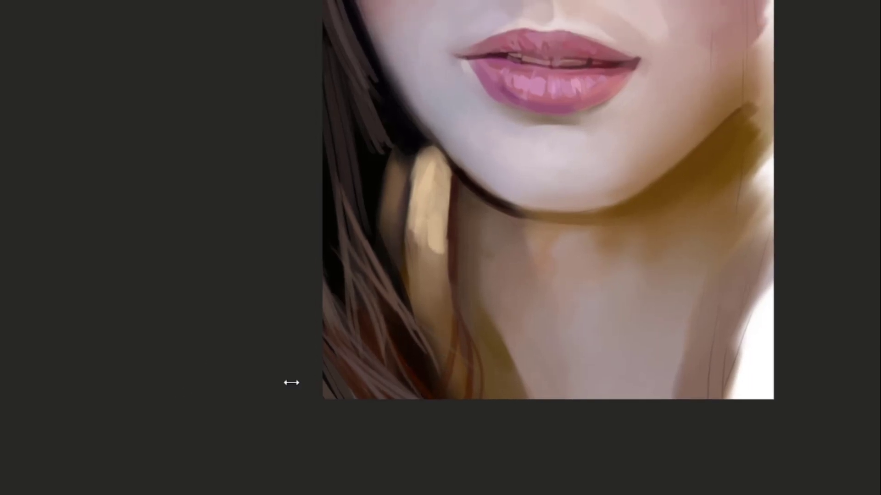
left_click_drag(479, 404, 469, 347)
key("ctrl+z")
left_click_drag(481, 398, 459, 324)
left_click_drag(483, 397, 478, 334)
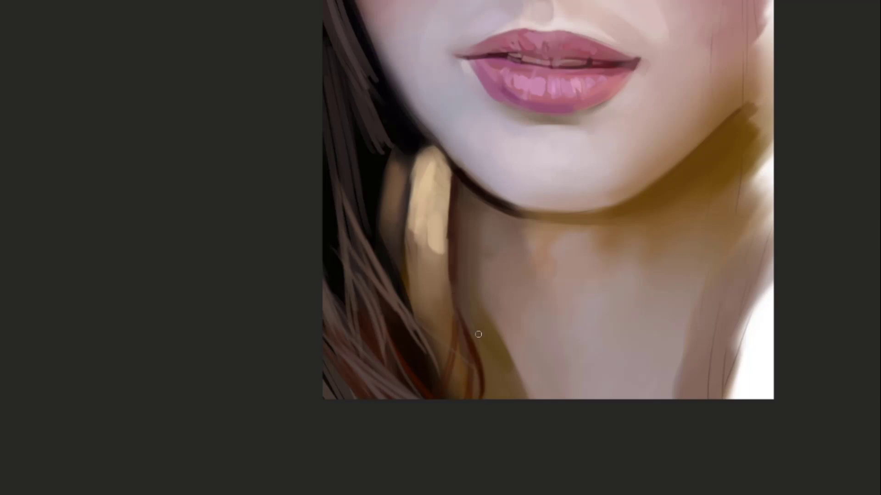
mouse_move(480, 379)
left_mouse_down()
mouse_move(468, 315)
mouse_move(469, 353)
left_mouse_up()
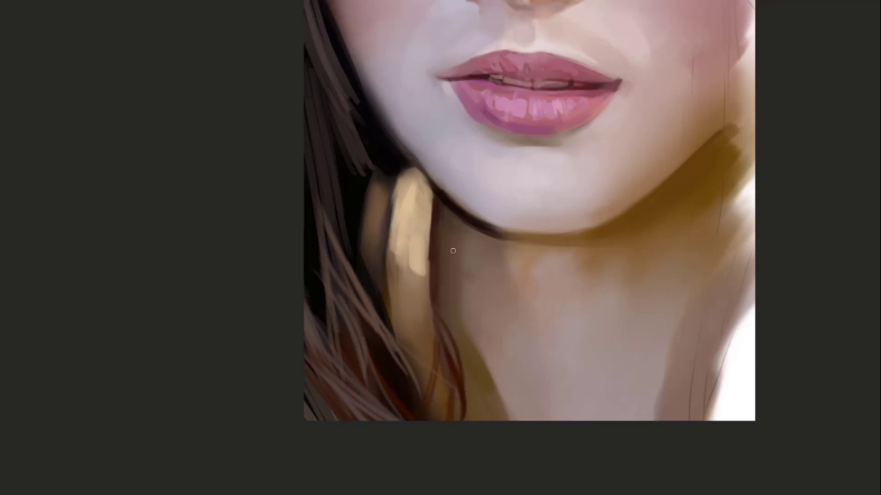
Paint one fine stray strand curving from the dark hair across the fingers to the neck
mouse_move(484, 249)
left_mouse_down()
mouse_move(483, 240)
mouse_move(499, 266)
mouse_move(536, 254)
left_mouse_up()
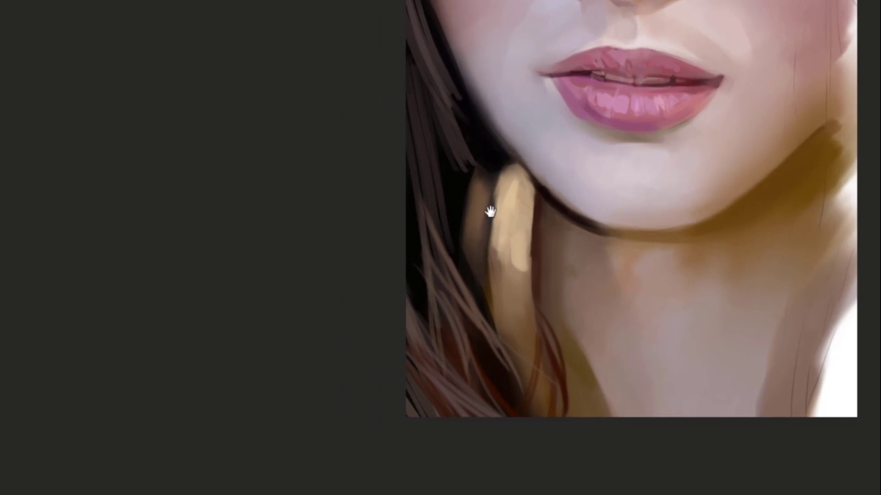
mouse_move(490, 213)
left_mouse_down()
mouse_move(482, 234)
mouse_move(541, 304)
left_mouse_up()
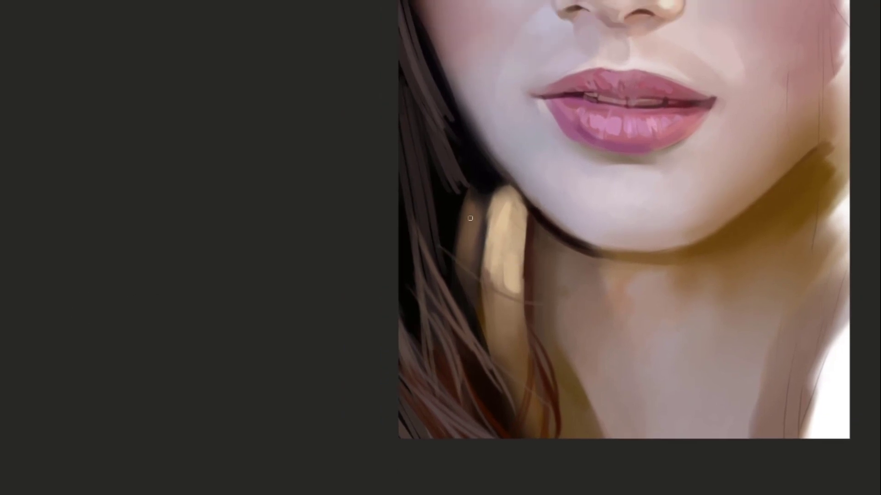
left_click_drag(479, 234, 539, 260)
key("ctrl+z")
left_click_drag(486, 219, 599, 277)
key("ctrl+z")
left_click_drag(477, 180, 490, 184)
left_click_drag(500, 263, 564, 271)
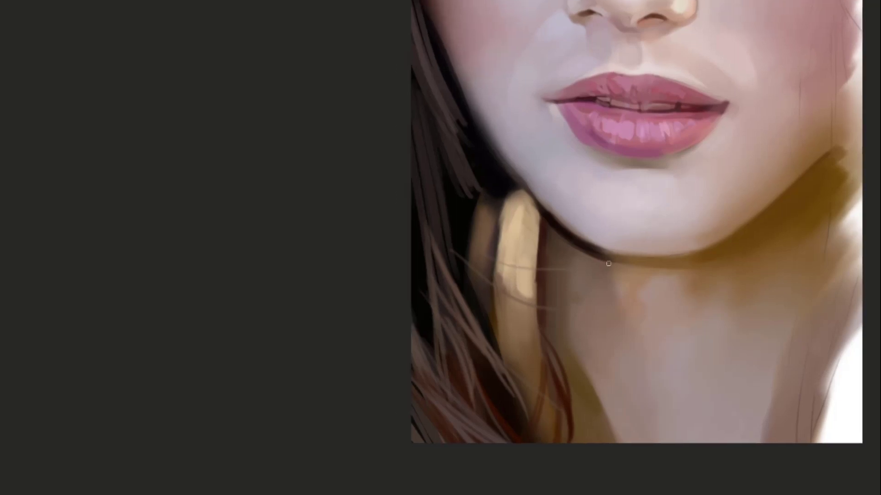
key("ctrl+z")
left_click_drag(466, 248, 612, 271)
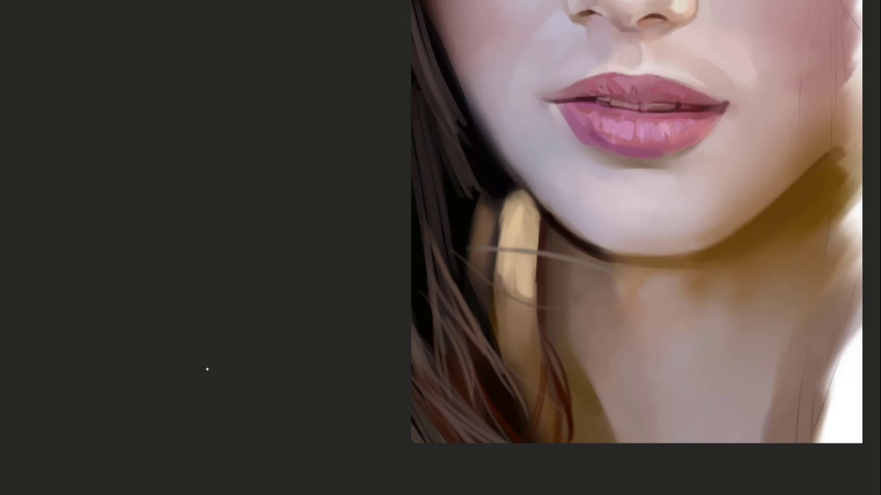
key("ctrl+z")
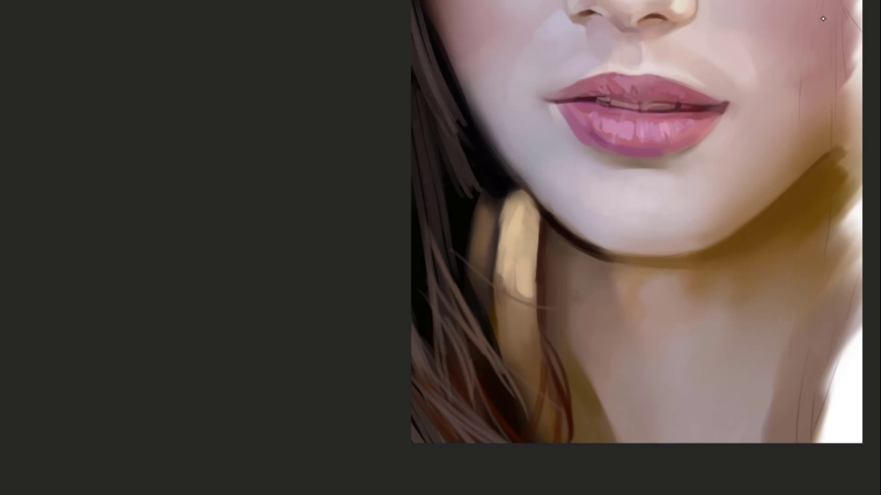
Paint thin light grey-brown flyaway strands crossing the fingers diagonally onto the neck below the jaw
left_click_drag(523, 185, 507, 146)
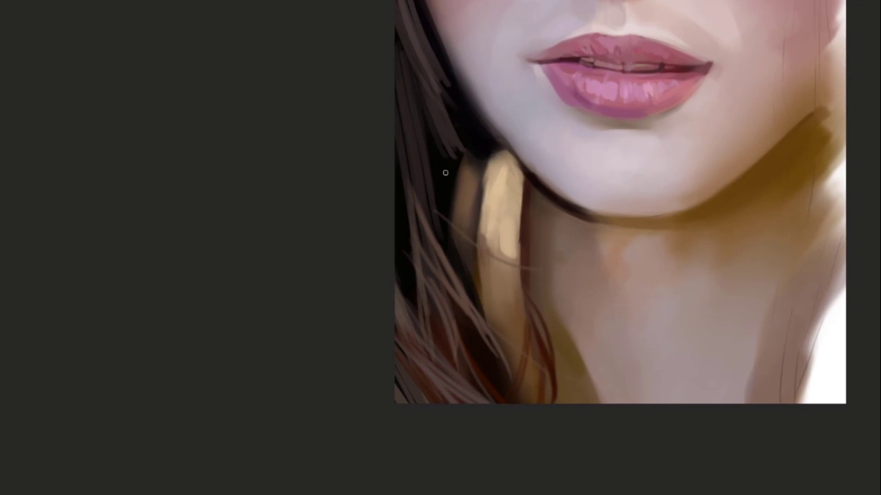
left_click_drag(452, 187, 581, 220)
key("ctrl+z")
left_click_drag(452, 203, 587, 247)
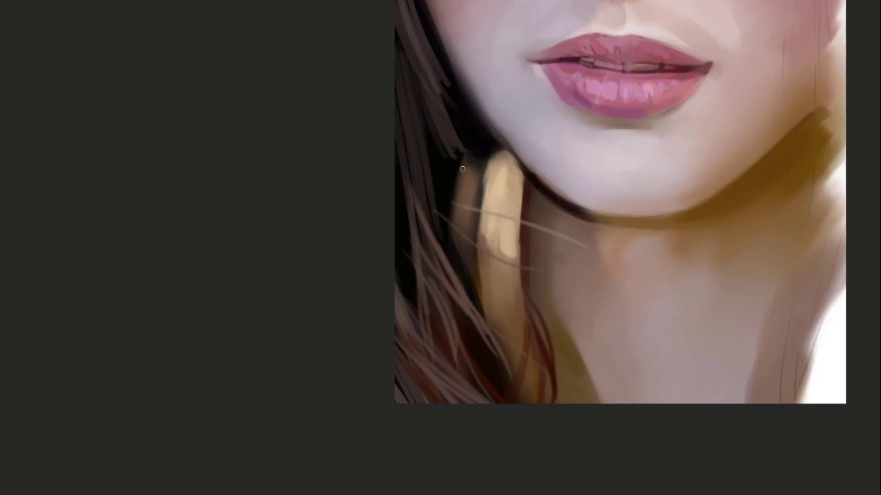
left_click_drag(500, 179, 543, 278)
mouse_move(502, 226)
left_mouse_down()
mouse_move(494, 255)
mouse_move(516, 199)
left_mouse_up()
left_click_drag(441, 182, 549, 213)
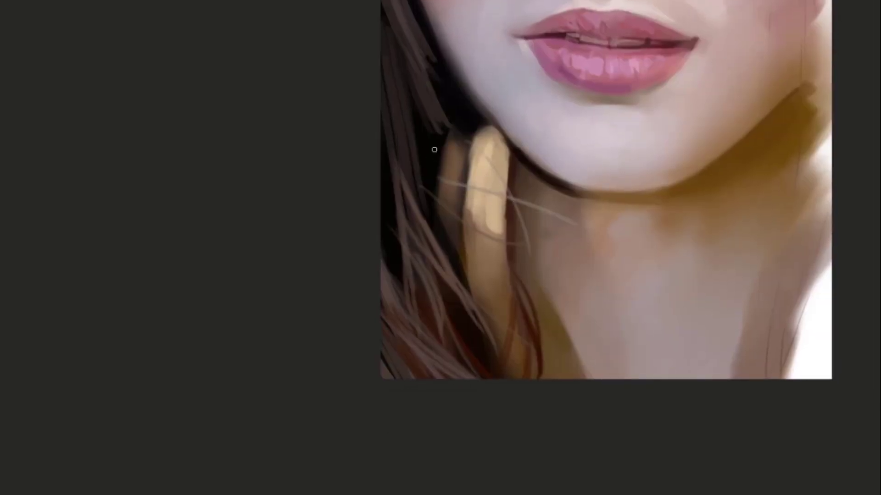
Add fine stray strands falling from the hair across the lower hand toward the reddish strands on the neck
left_click_drag(447, 215, 550, 285)
key("ctrl+z")
left_click_drag(435, 202, 532, 279)
left_click_drag(446, 229, 548, 316)
key("ctrl+z")
left_click_drag(447, 216, 546, 335)
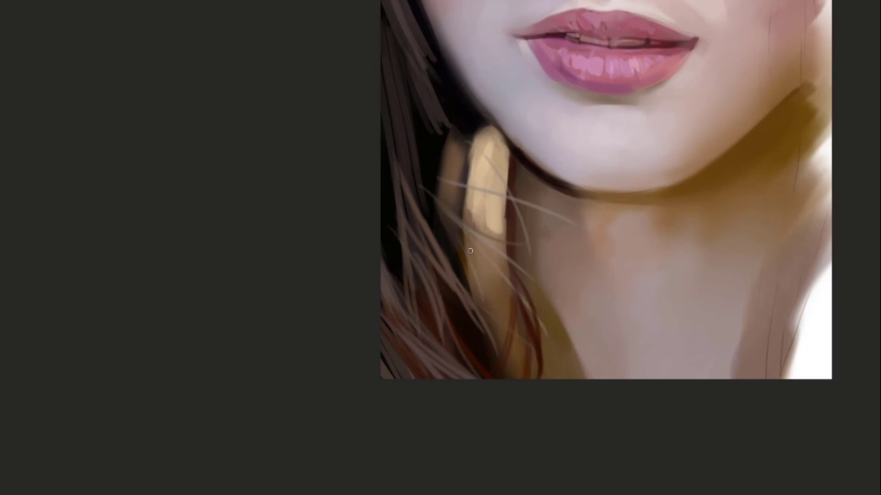
Add short, thin flyaway strands over the light finger and the shaded neck beneath the jaw
scroll(505, 247, "up", 1)
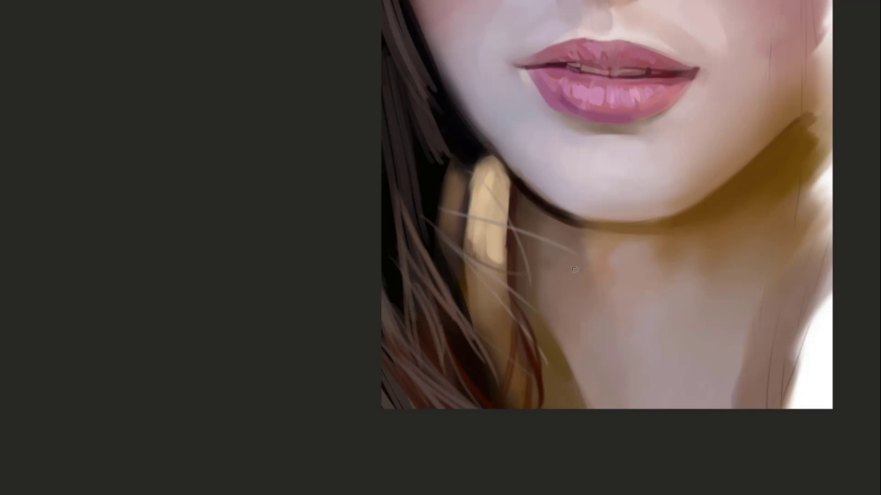
mouse_move(571, 248)
left_mouse_down()
mouse_move(510, 182)
mouse_move(540, 248)
left_mouse_up()
key("ctrl+z")
left_click_drag(618, 315, 563, 237)
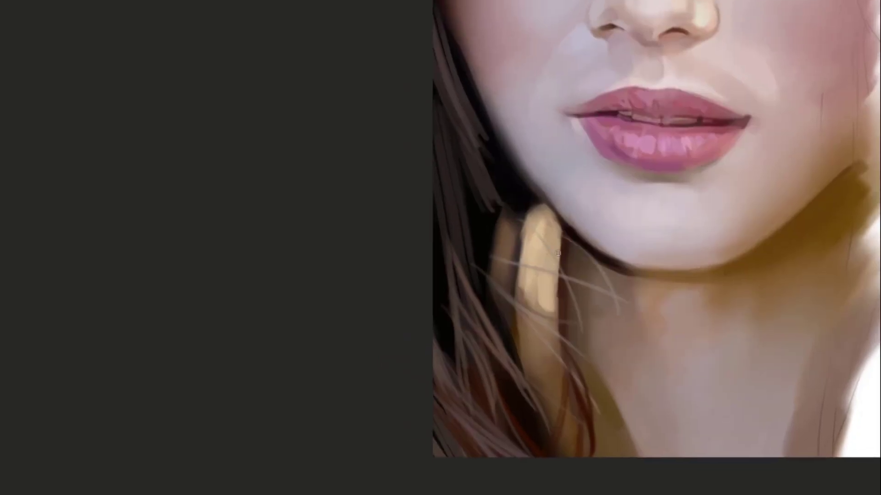
key("ctrl+z")
mouse_move(616, 308)
left_mouse_down()
mouse_move(570, 259)
mouse_move(548, 299)
mouse_move(590, 299)
mouse_move(494, 220)
left_mouse_up()
key("ctrl+z")
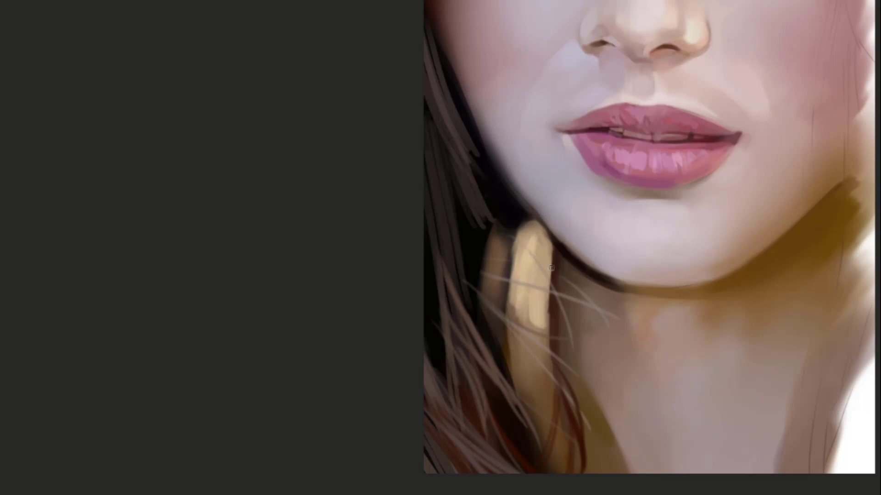
mouse_move(567, 277)
left_mouse_down()
mouse_move(509, 226)
mouse_move(483, 246)
left_mouse_up()
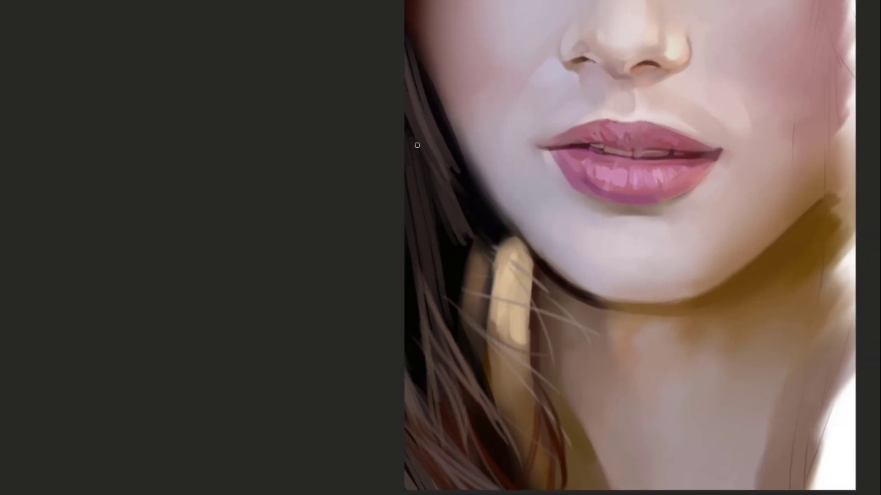
mouse_move(441, 128)
left_mouse_down()
mouse_move(425, 171)
mouse_move(434, 171)
left_mouse_up()
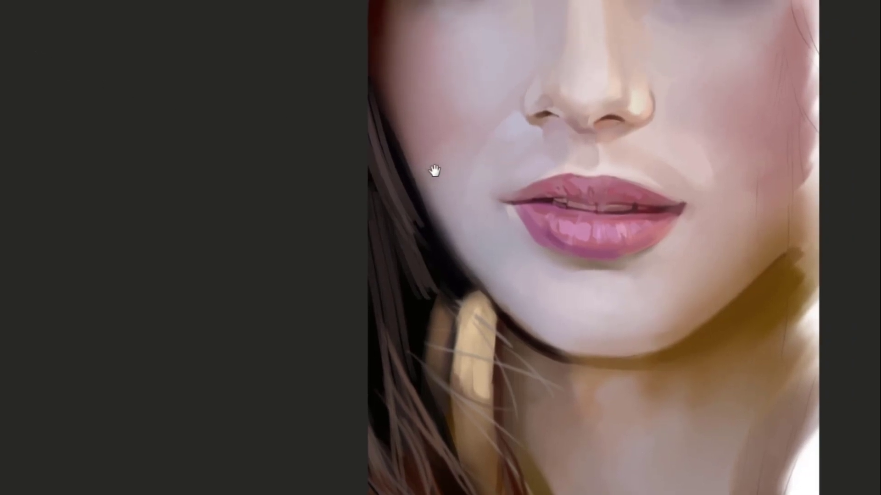
left_click_drag(533, 252, 511, 163)
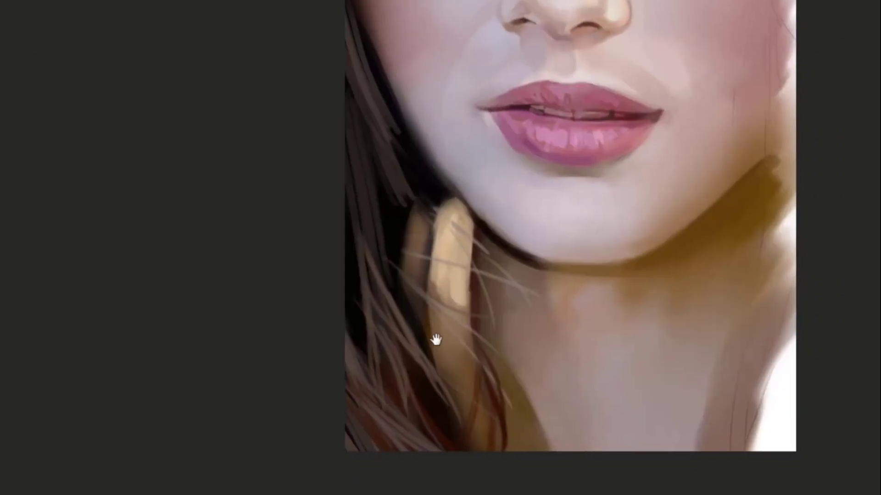
left_click_drag(437, 341, 440, 357)
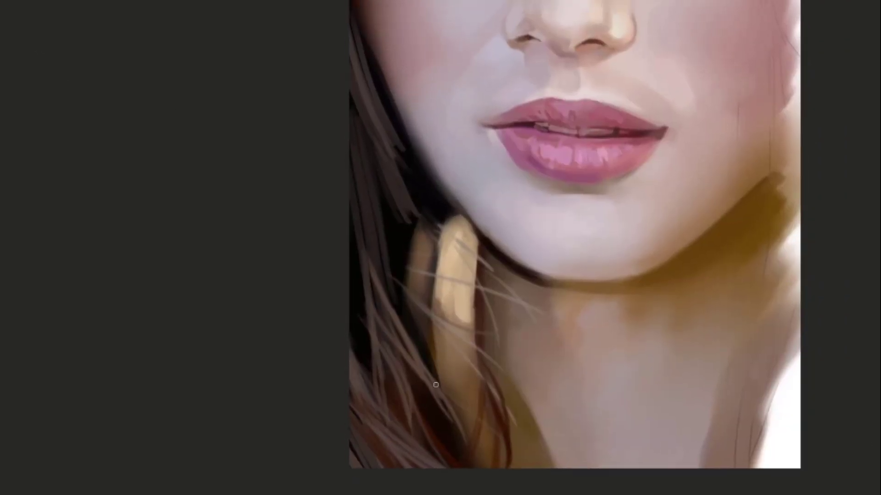
left_click(414, 336, "alt")
left_click_drag(595, 359, 661, 403)
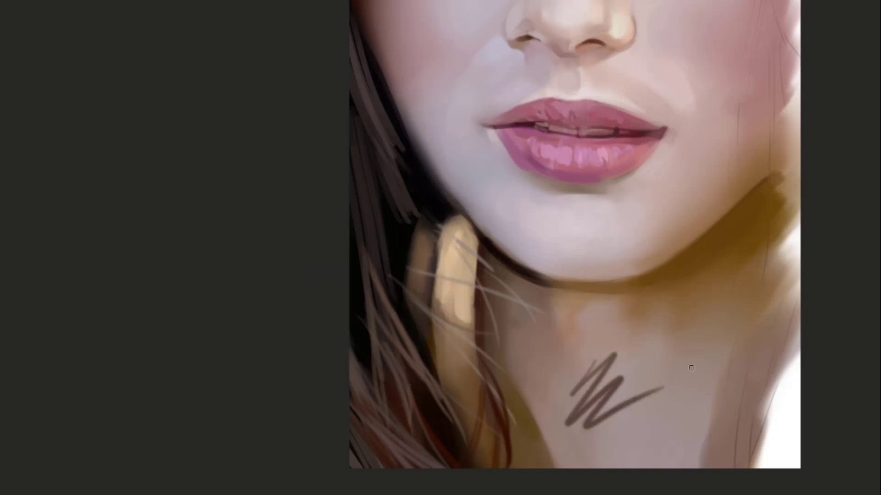
key("ctrl+z")
Sample a brown from the hair and paint long thin strands through the dark area beside the hand
left_click(387, 298, "alt")
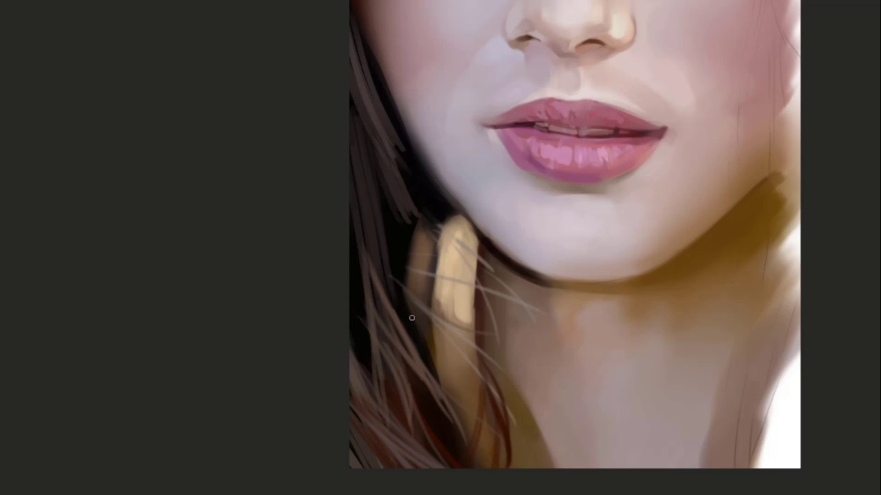
mouse_move(412, 323)
left_mouse_down()
mouse_move(401, 264)
mouse_move(417, 304)
left_mouse_up()
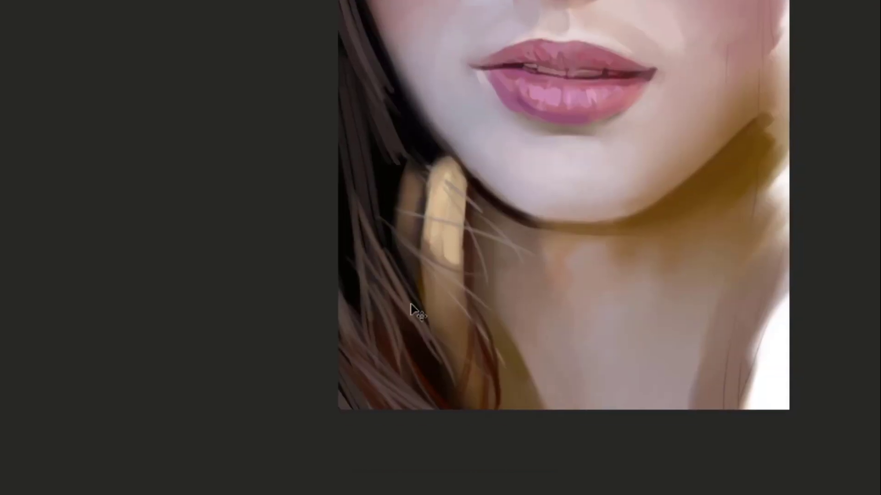
key("ctrl+z")
mouse_move(378, 221)
left_mouse_down()
mouse_move(400, 271)
mouse_move(367, 181)
mouse_move(397, 319)
left_mouse_up()
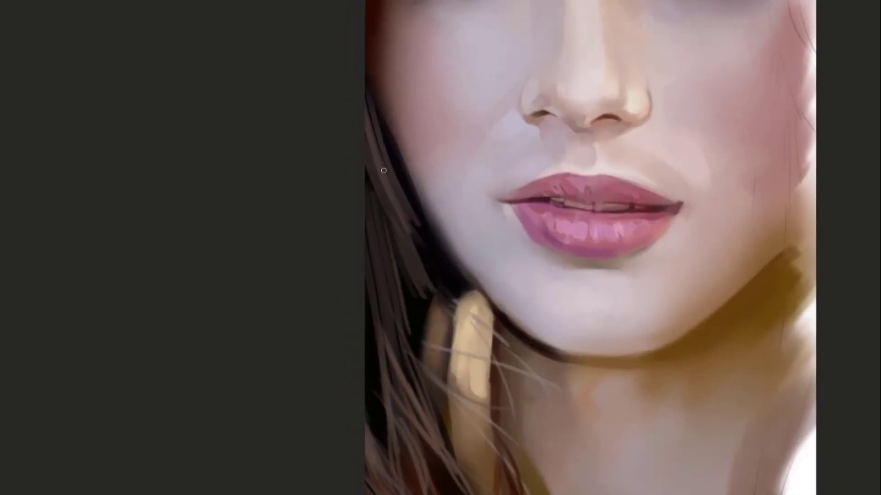
left_click_drag(414, 349, 389, 235)
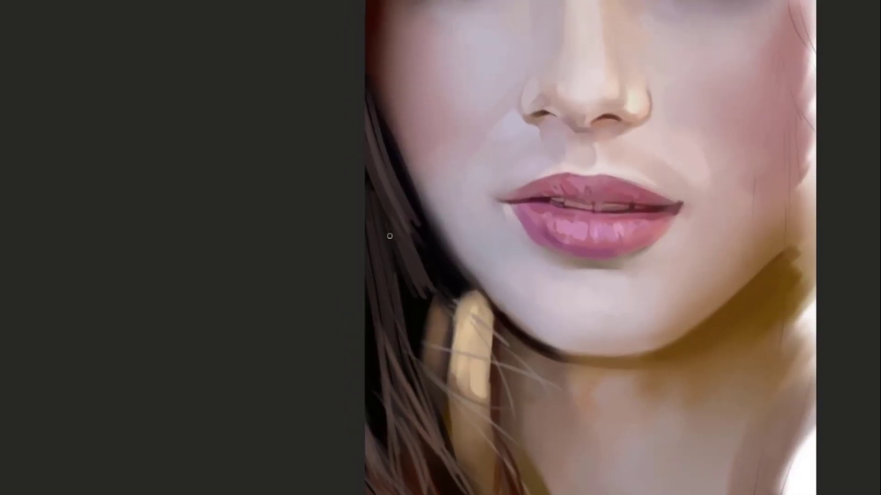
left_click_drag(406, 346, 392, 233)
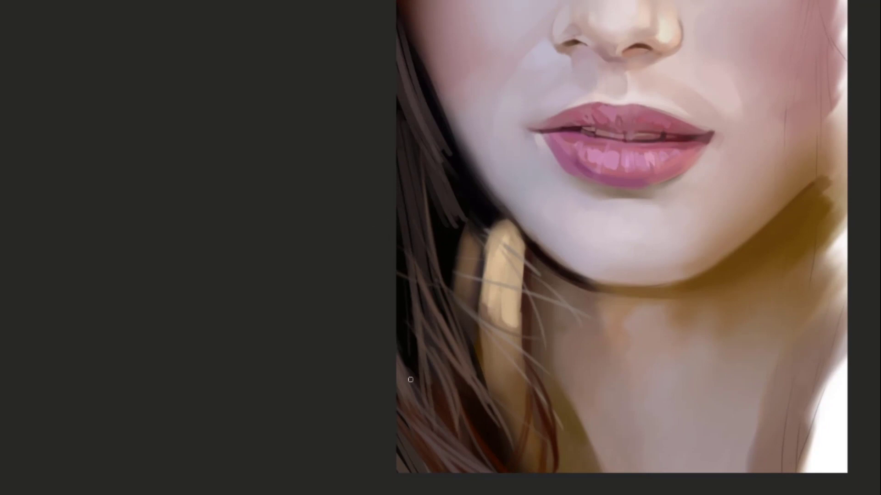
left_click_drag(410, 379, 403, 279)
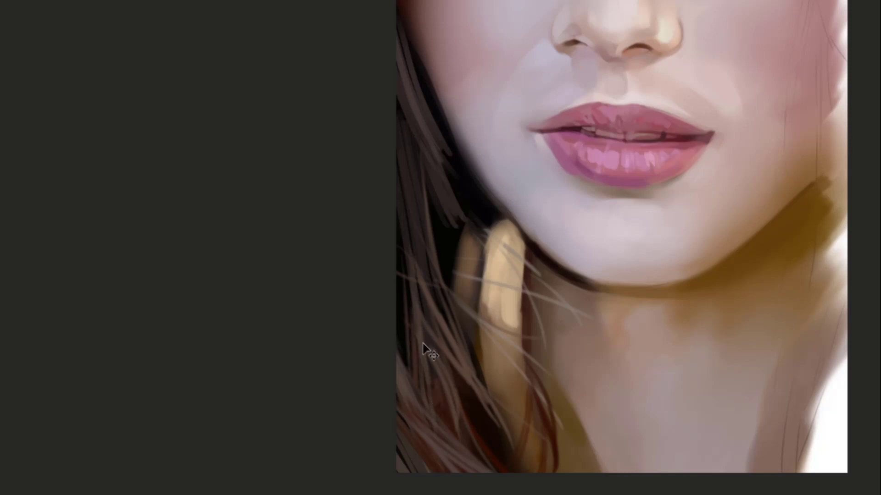
left_click(420, 364, "alt")
mouse_move(415, 386)
left_mouse_down()
mouse_move(410, 331)
mouse_move(462, 212)
left_mouse_up()
left_click(420, 389, "alt")
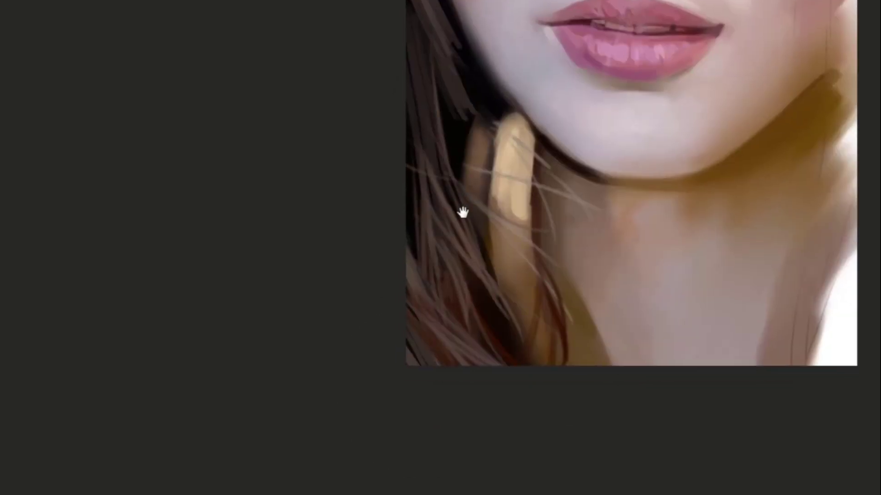
mouse_move(449, 312)
left_mouse_down()
mouse_move(475, 321)
mouse_move(459, 331)
left_mouse_up()
key("ctrl+z")
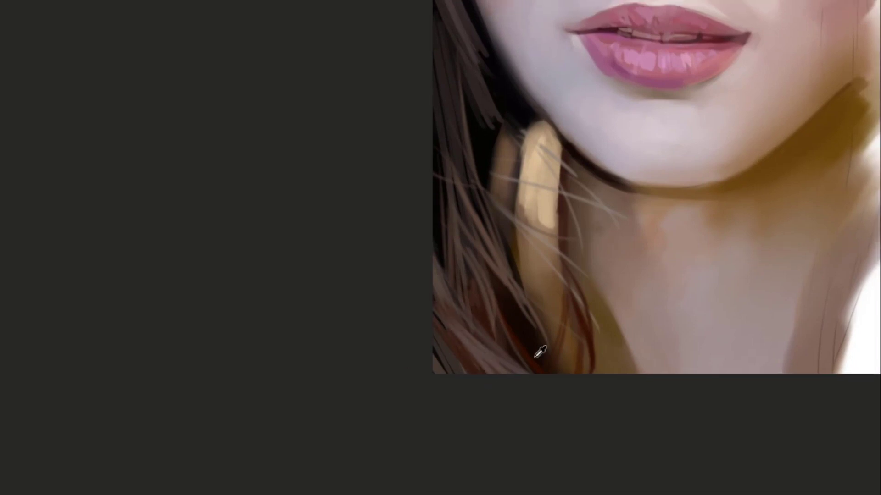
Sample a dark reddish brown, enlarge the brush and paint over the lower hair beside the wrist
left_click(521, 371, "alt")
key("bracketright")
key("bracketright")
key("bracketright")
key("bracketright")
key("bracketright")
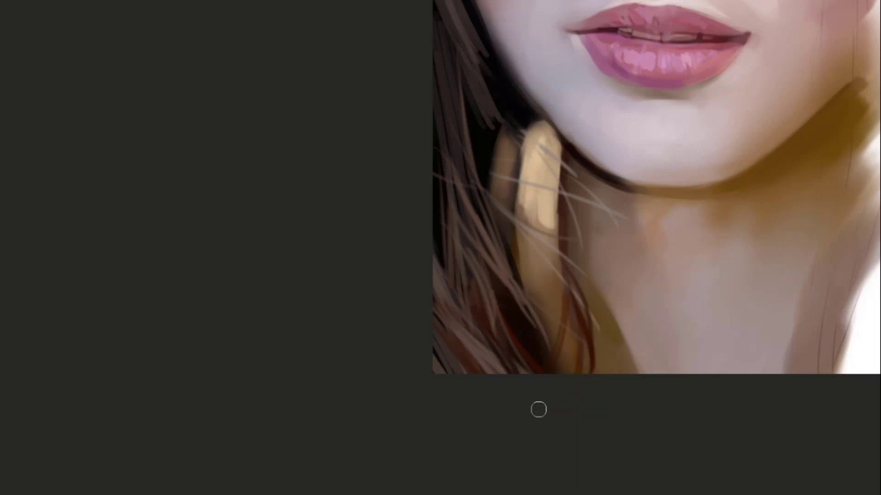
left_click_drag(521, 371, 497, 329)
left_click(500, 318, "alt")
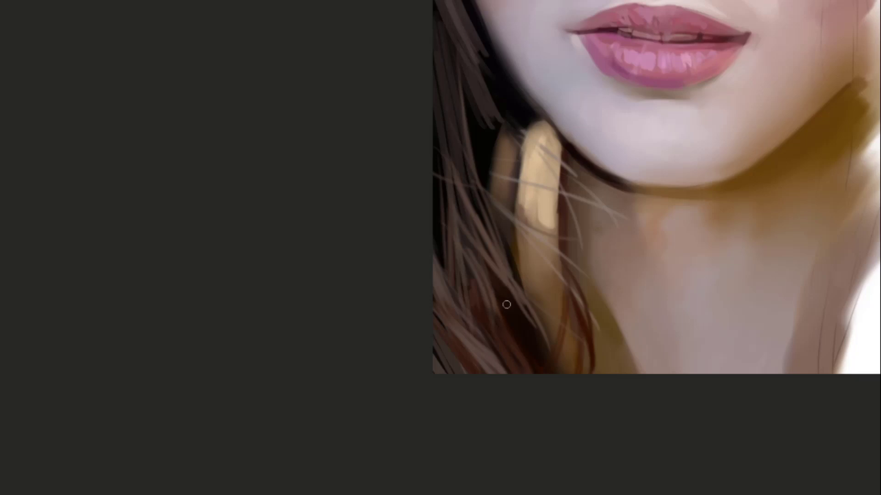
Paint thin, slanting brown strands through the dark reddish hair beside the wrist, replacing the rejected first stroke
mouse_move(504, 304)
left_mouse_down()
mouse_move(545, 337)
mouse_move(599, 282)
left_mouse_up()
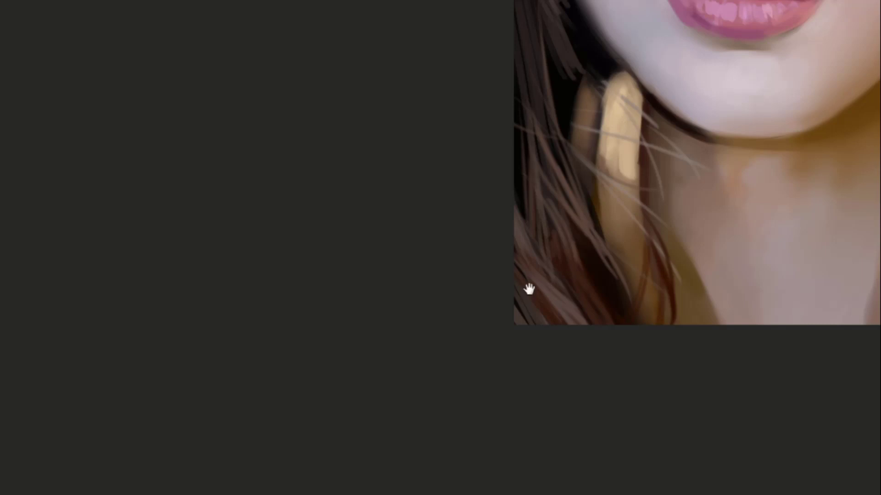
mouse_move(527, 289)
left_mouse_down()
mouse_move(543, 322)
mouse_move(502, 327)
mouse_move(516, 327)
mouse_move(495, 293)
left_mouse_up()
key("ctrl+z")
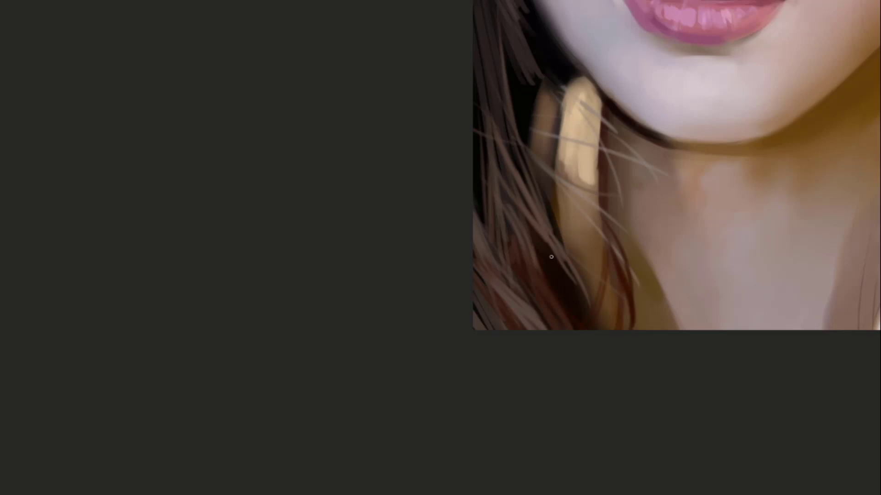
left_click_drag(502, 312, 477, 305)
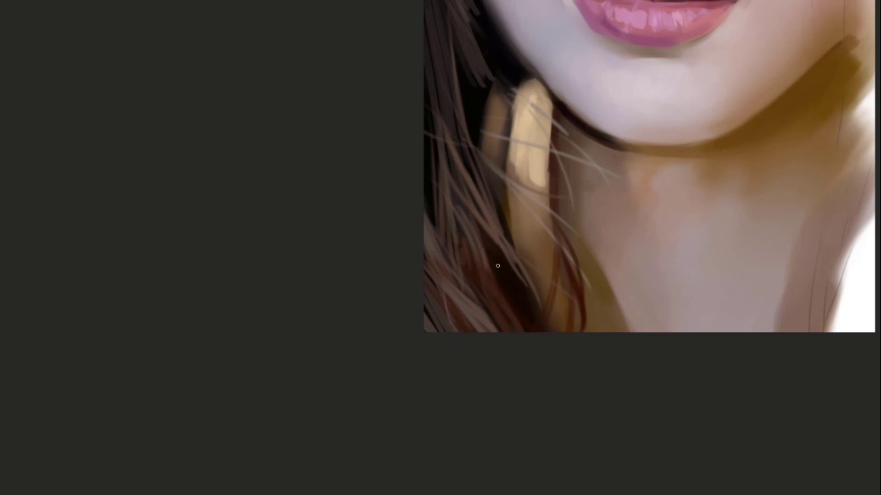
left_click_drag(497, 266, 554, 332)
key("ctrl+z")
left_click_drag(481, 252, 547, 332)
mouse_move(513, 275)
left_mouse_down()
mouse_move(518, 311)
mouse_move(532, 318)
left_mouse_up()
left_click_drag(476, 285, 570, 355)
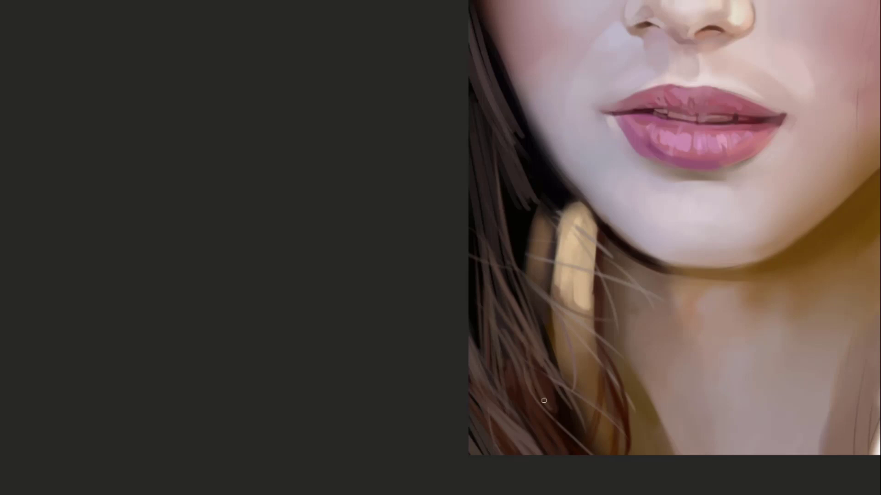
Add fine curved strands from the hair across the base of the light finger, using a smaller brush
left_click_drag(557, 362, 525, 277)
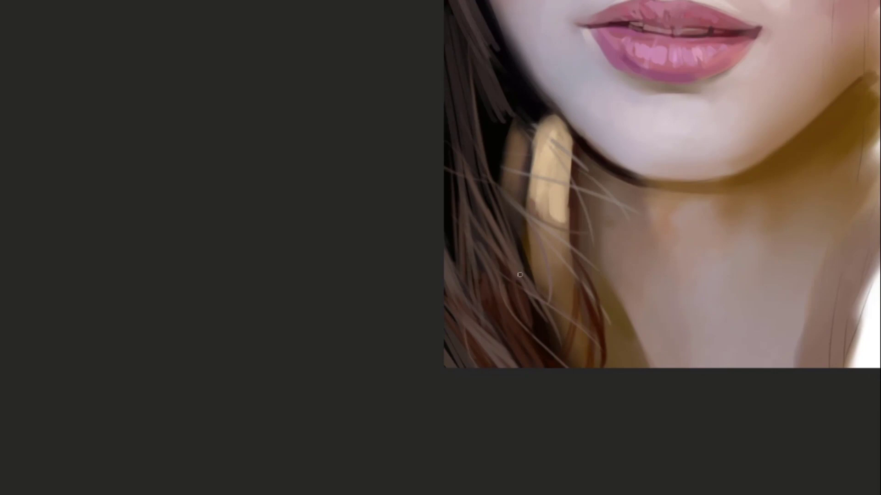
mouse_move(509, 261)
left_mouse_down()
mouse_move(480, 289)
mouse_move(554, 296)
left_mouse_up()
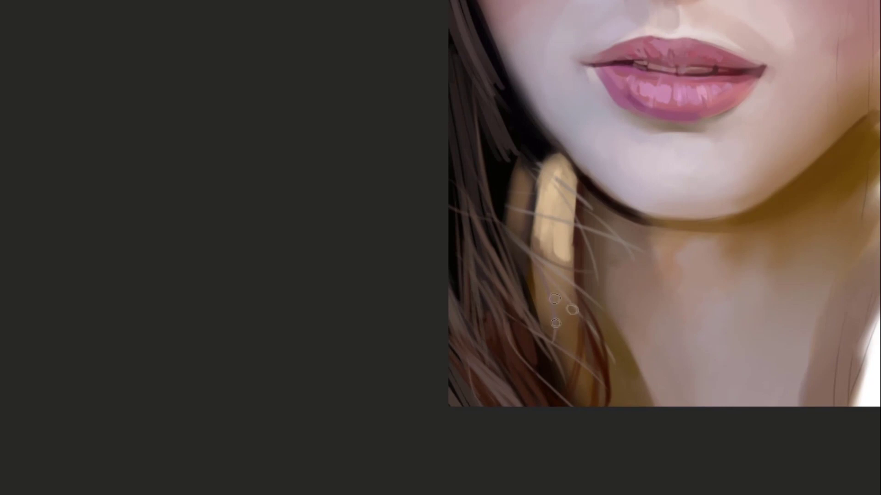
key("bracketleft")
key("bracketleft")
key("bracketleft")
key("bracketleft")
left_click_drag(533, 337, 483, 273)
key("ctrl+z")
left_click_drag(511, 300, 544, 319)
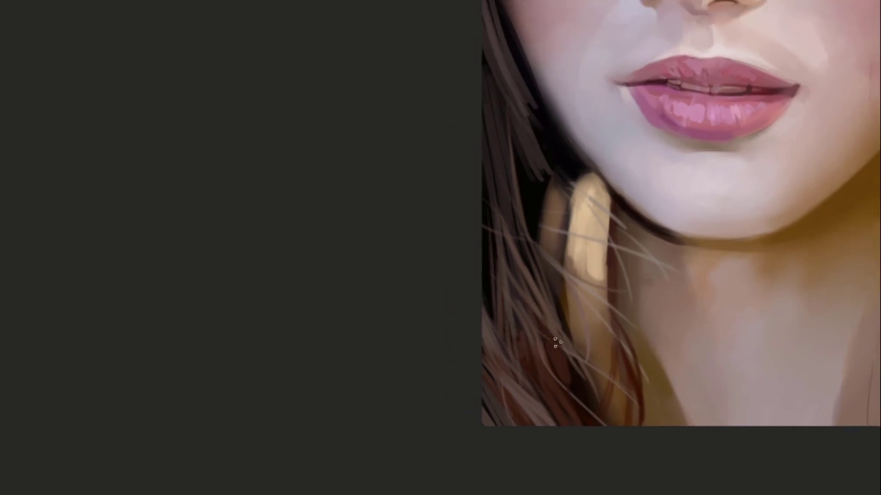
Paint thin brown strands through the lower hair at the canvas corner to break up the flat mass
left_click_drag(562, 348, 496, 255)
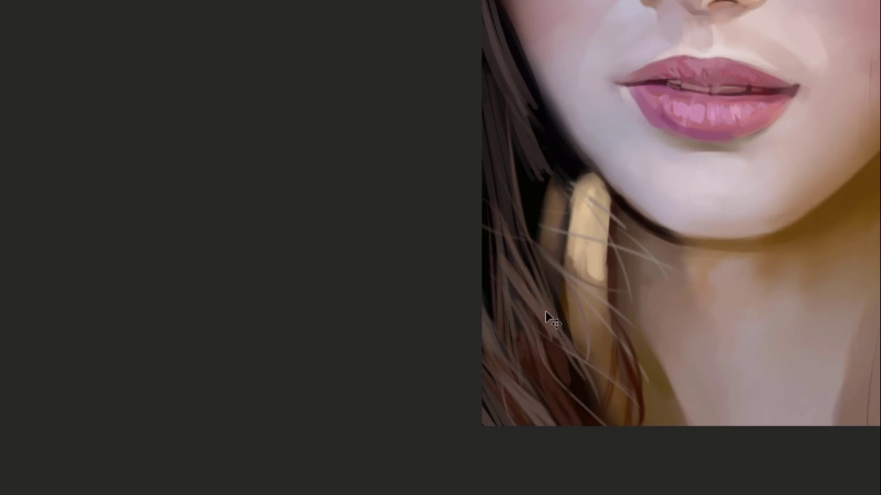
left_click_drag(516, 304, 542, 277)
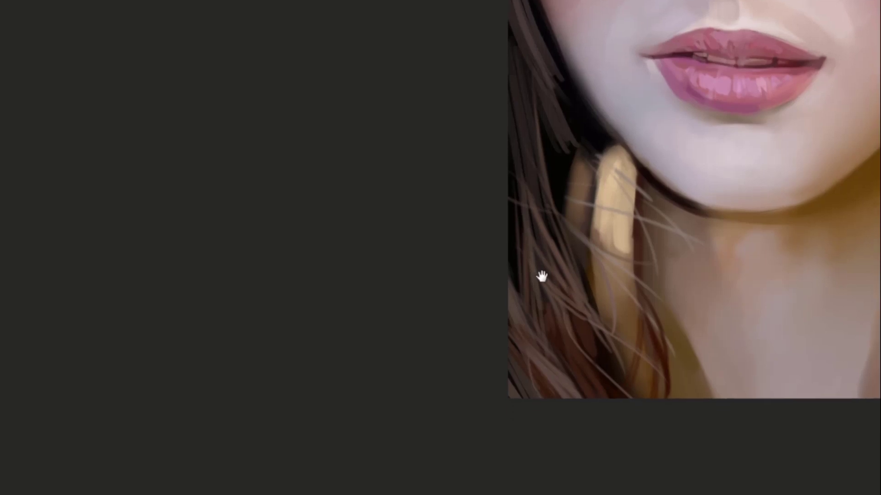
left_click_drag(551, 409, 516, 346)
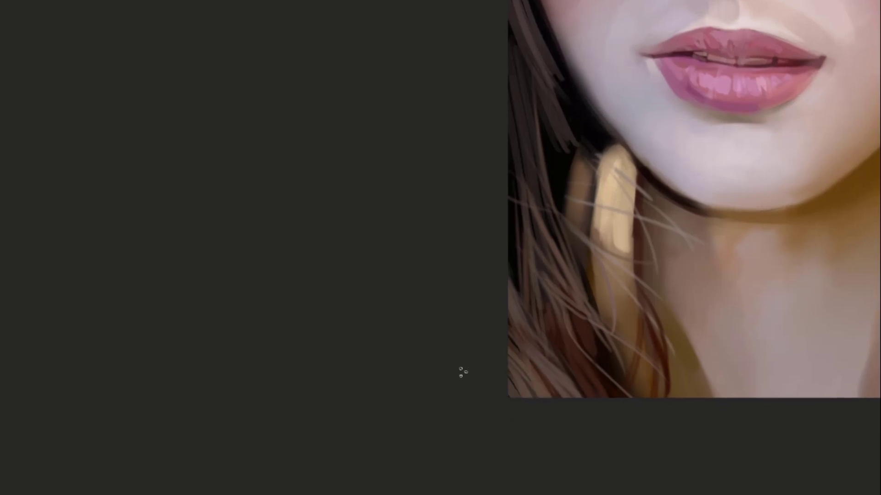
mouse_move(541, 297)
left_mouse_down()
mouse_move(505, 296)
mouse_move(464, 348)
left_mouse_up()
left_click_drag(530, 276, 480, 319)
left_click_drag(505, 405, 515, 326)
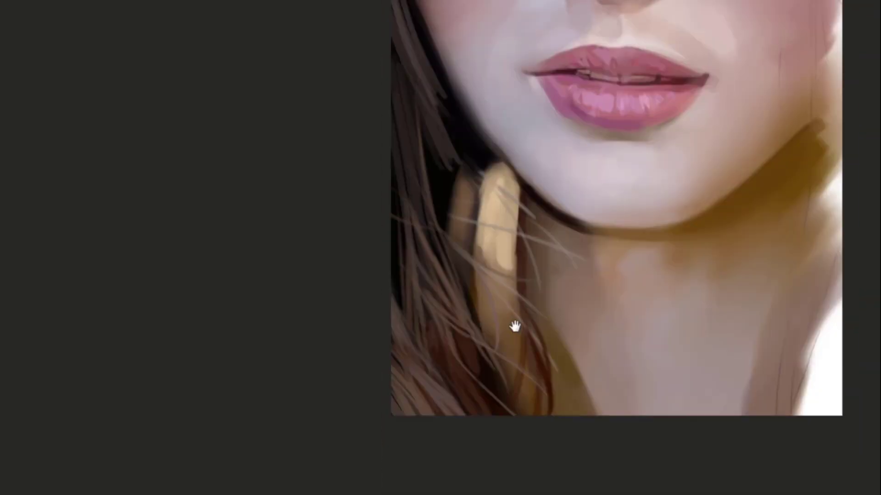
Paint dark and reddish-brown strands along the lower hair edge beside the wrist, undoing the unsuccessful stroke
left_click_drag(517, 386, 522, 331)
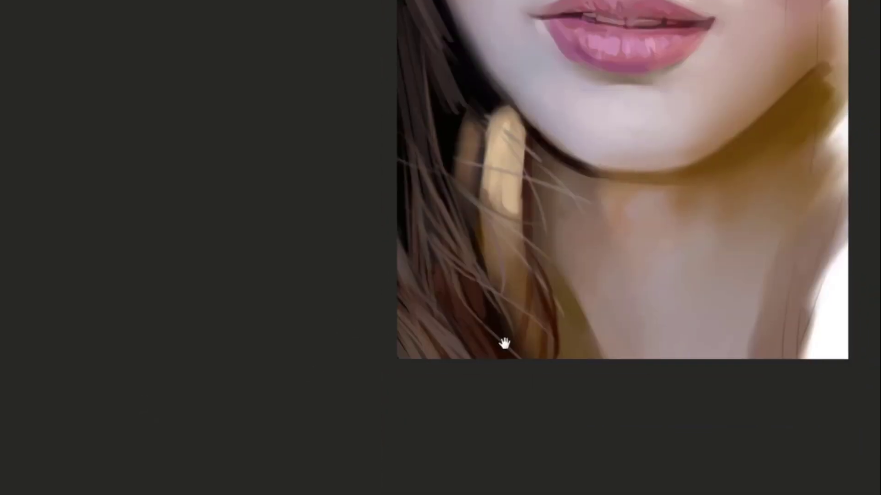
left_click_drag(505, 343, 504, 341)
left_click_drag(517, 371, 471, 271)
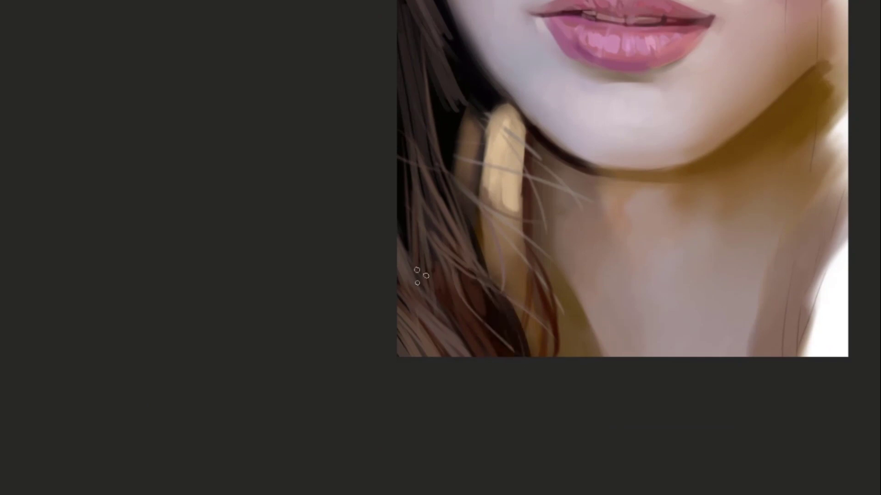
key("ctrl+z")
left_click_drag(513, 371, 489, 292)
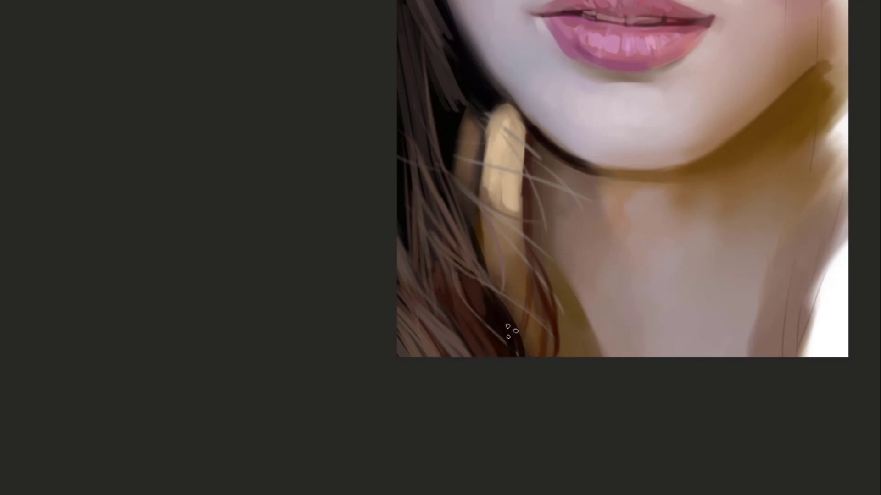
left_click_drag(487, 293, 514, 355)
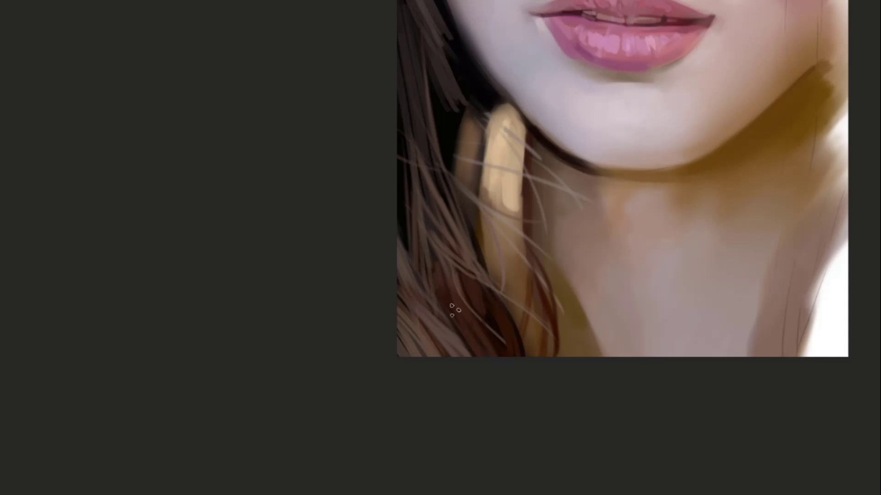
left_click_drag(470, 332, 481, 367)
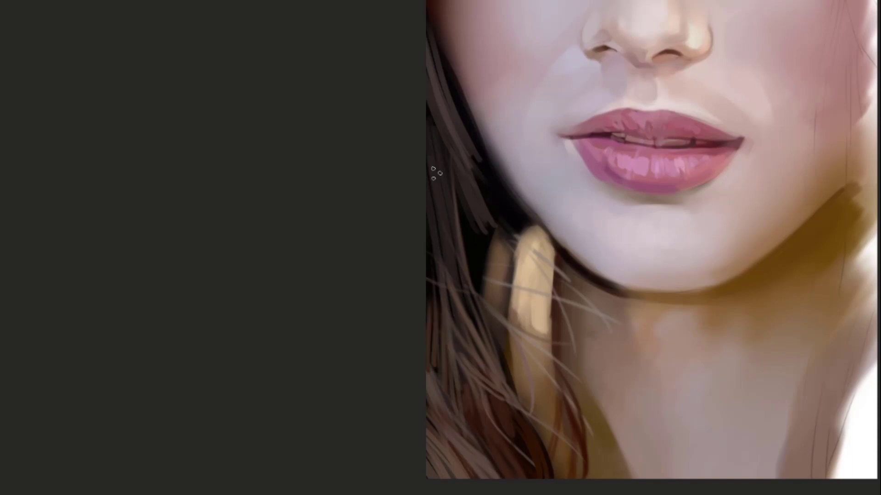
Sample dark browns from the hair and paint long strands through the section beside the rear finger
left_click_drag(487, 299, 498, 335)
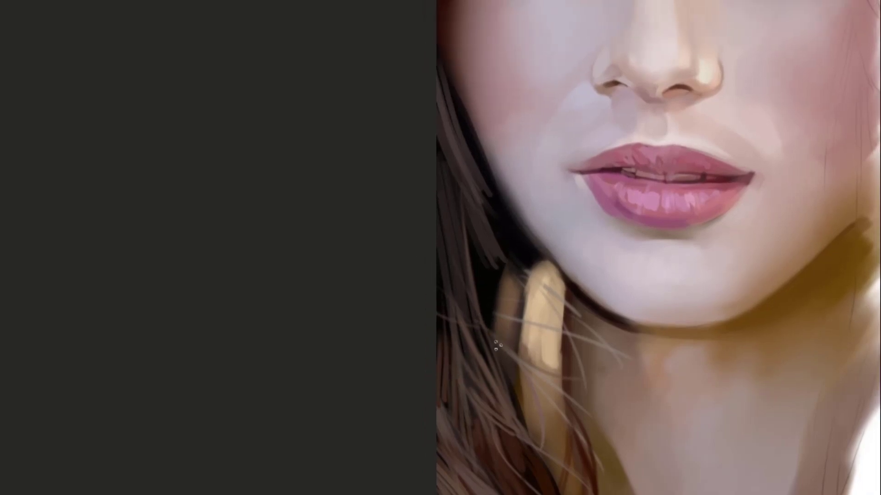
left_click(474, 358, "alt")
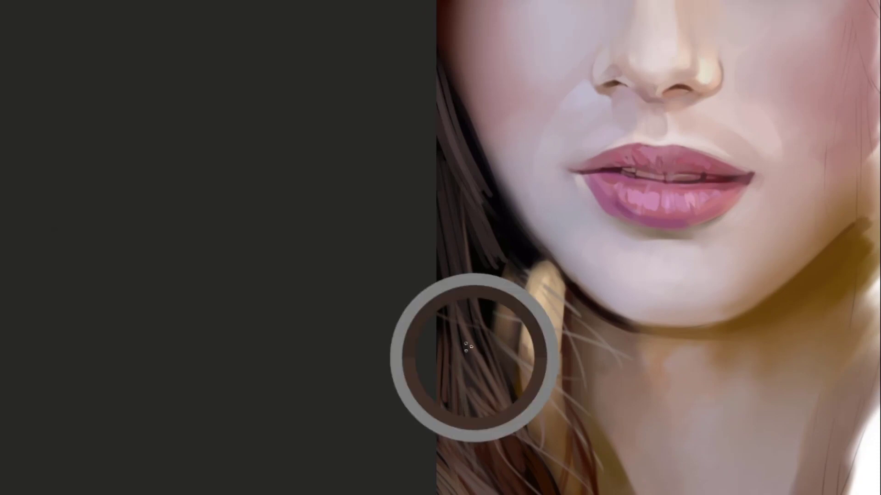
mouse_move(464, 308)
left_mouse_down()
mouse_move(451, 381)
mouse_move(456, 304)
left_mouse_up()
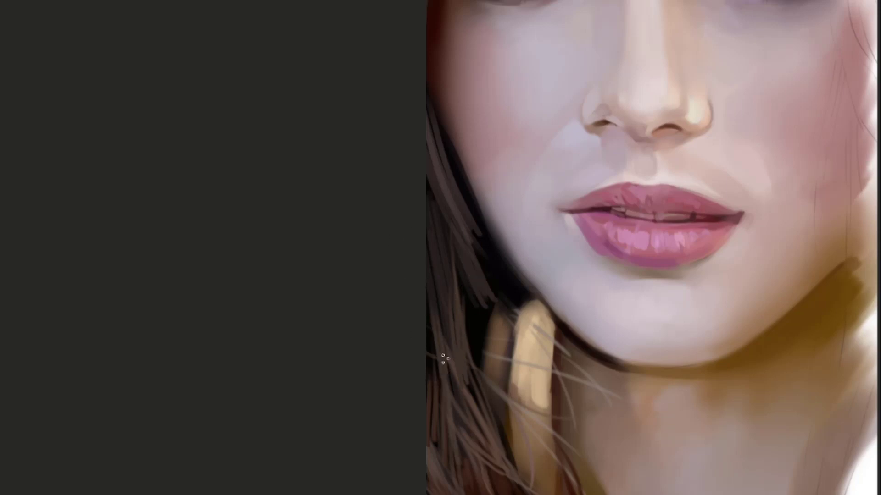
left_click_drag(468, 311, 437, 322)
left_click(439, 375, "alt")
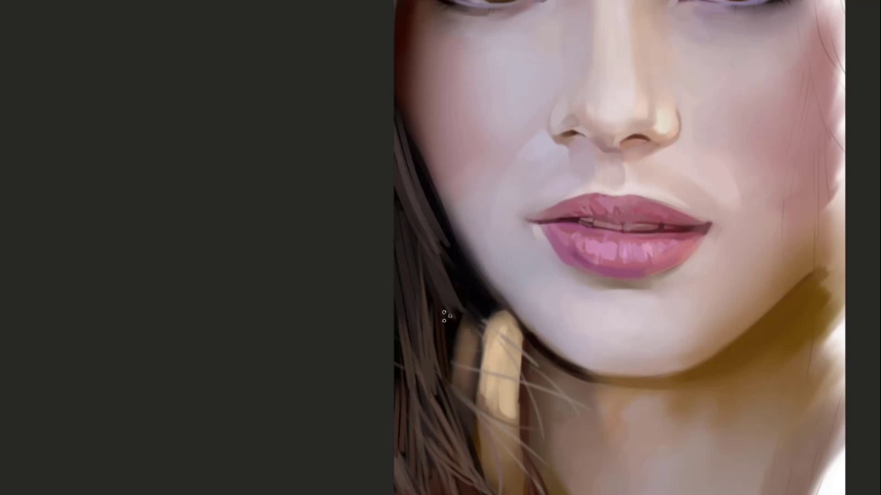
Add thin dark reddish strands in the black gap beside the rear finger and undo the unwanted strokes
mouse_move(464, 342)
left_mouse_down()
mouse_move(447, 321)
mouse_move(457, 352)
left_mouse_up()
left_click_drag(466, 404, 454, 340)
key("ctrl+z")
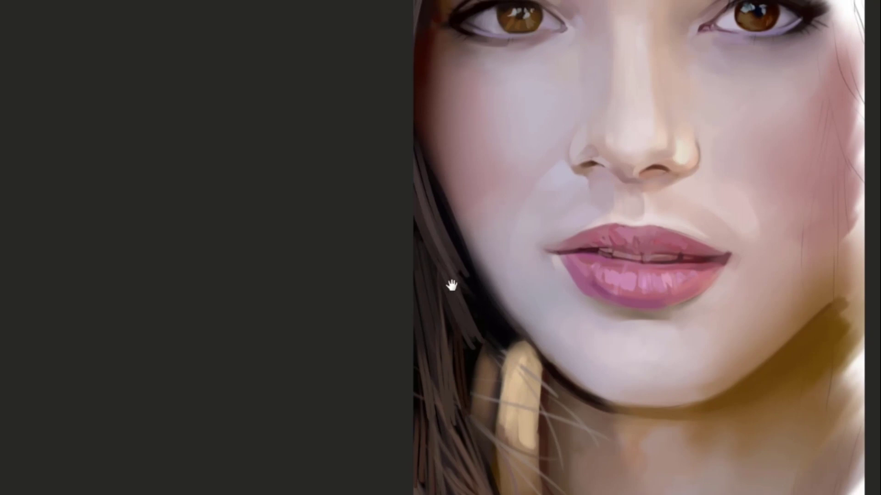
left_click_drag(452, 285, 449, 307)
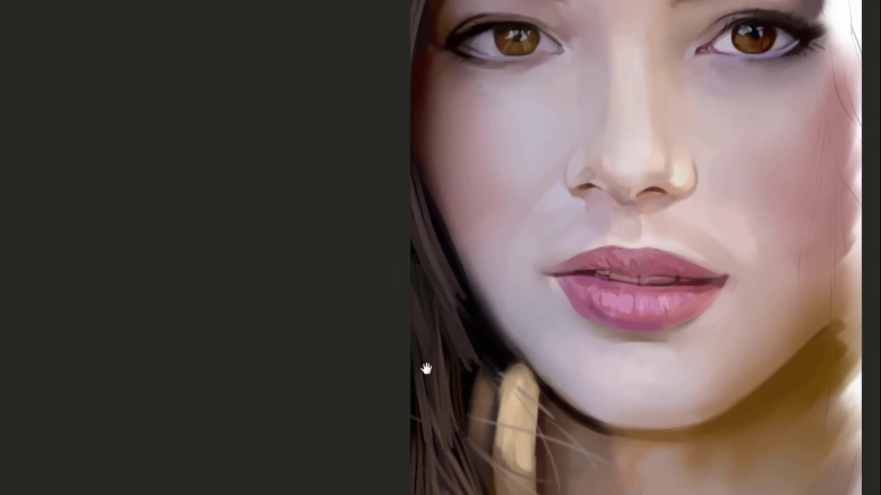
left_click_drag(425, 368, 408, 232)
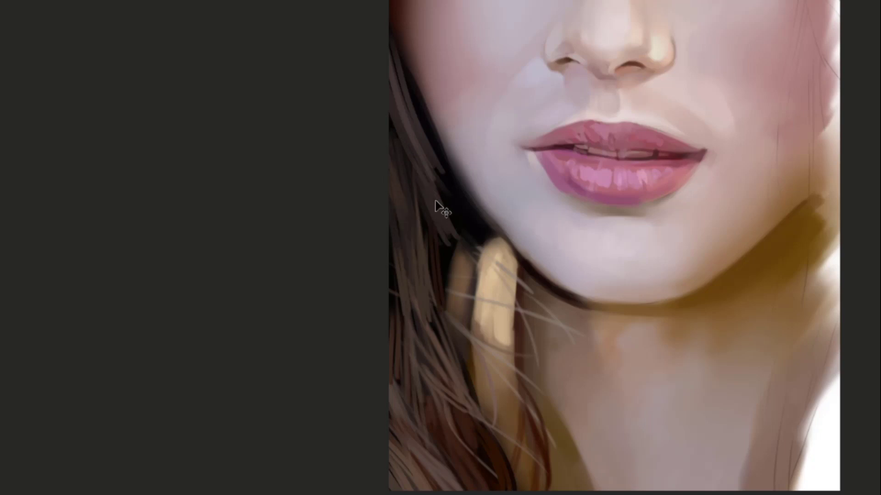
left_click_drag(413, 138, 410, 264)
key("ctrl+z")
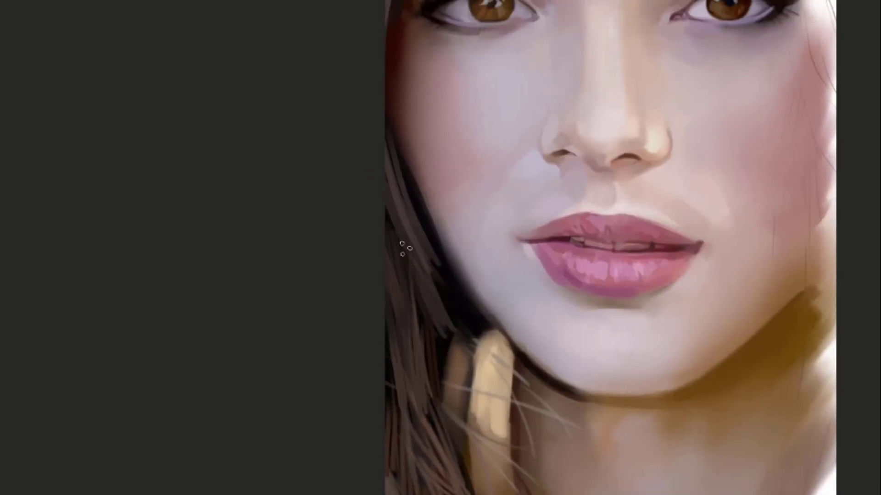
Examine the painted hair and fingers against the whole face, then in close-up
left_click_drag(476, 329, 396, 382)
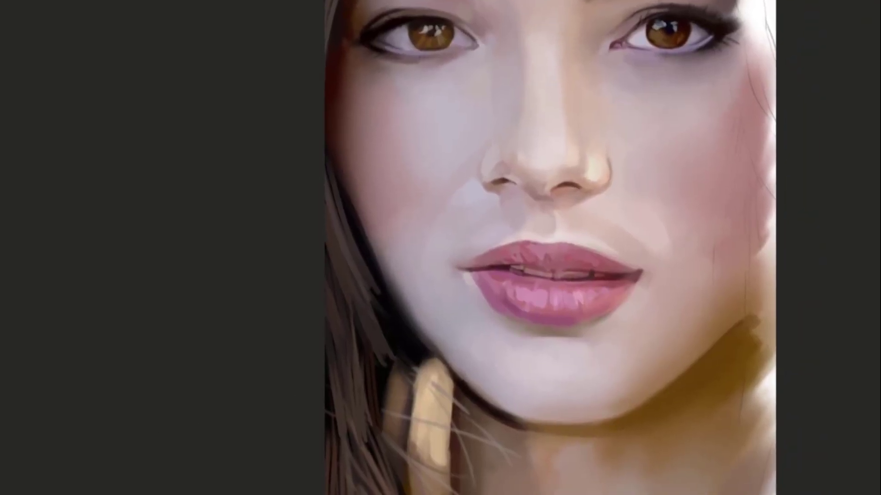
left_click_drag(517, 269, 488, 262)
left_click_drag(441, 319, 472, 254)
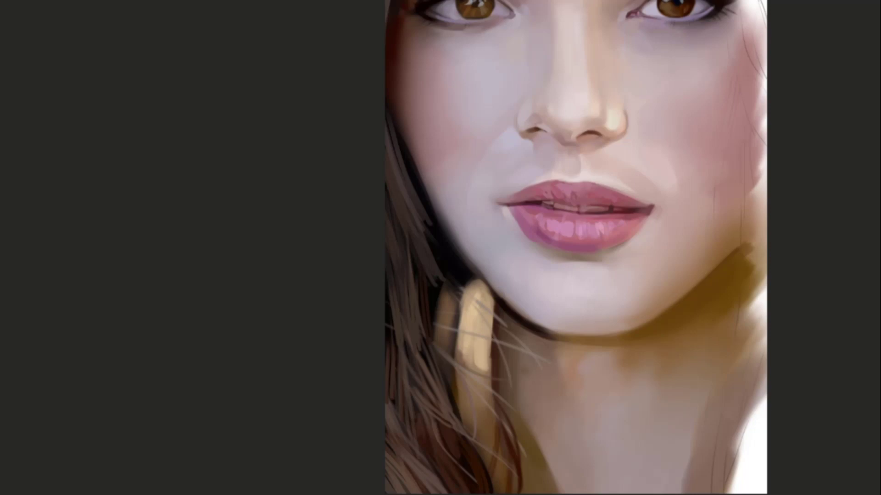
left_click_drag(503, 162, 482, 129)
left_click_drag(410, 213, 446, 178)
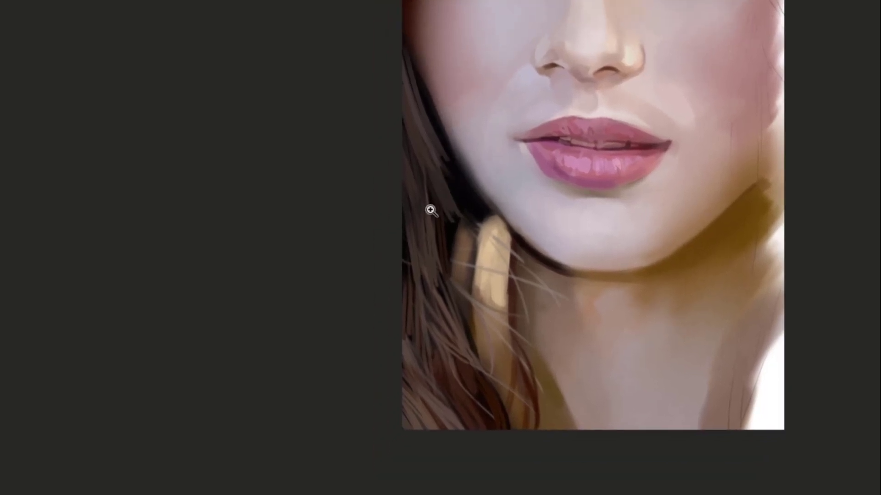
left_click(434, 234)
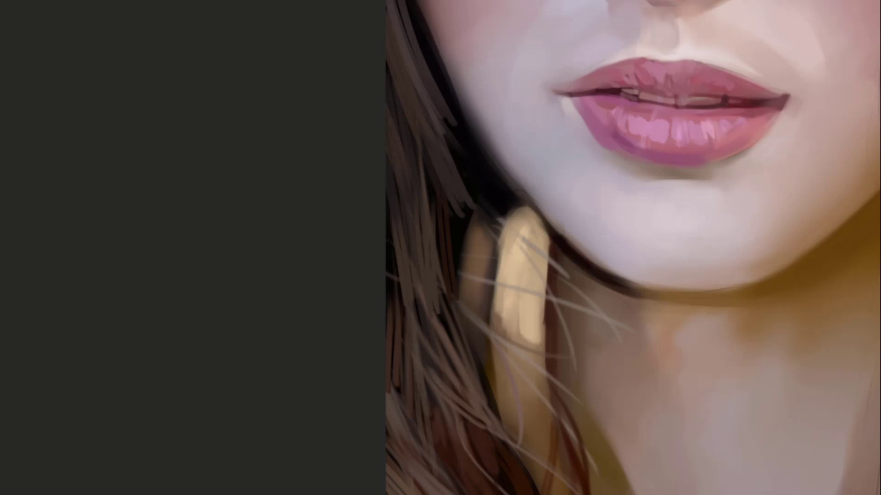
left_click_drag(500, 171, 422, 167)
left_click_drag(436, 220, 465, 132)
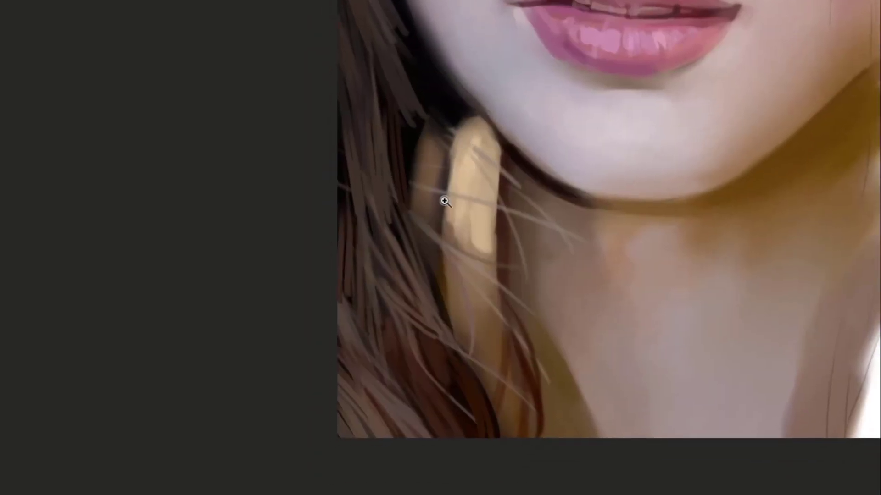
left_click_drag(450, 198, 424, 204)
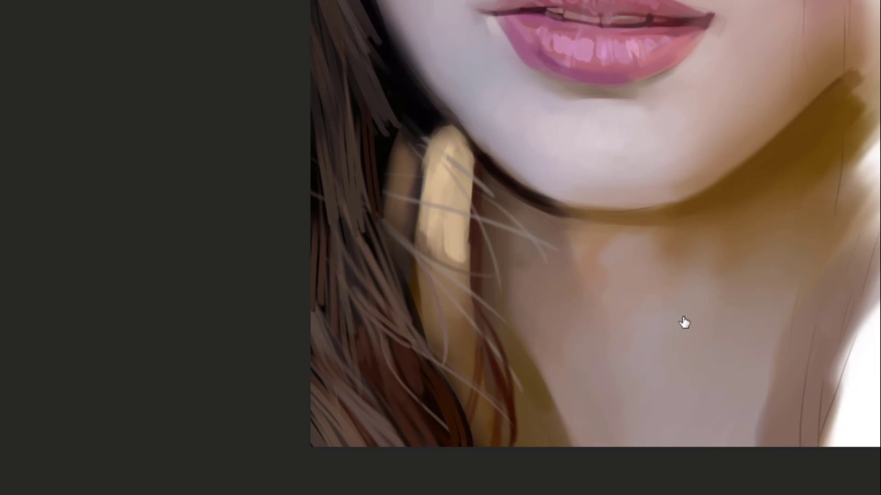
left_click_drag(409, 197, 478, 202)
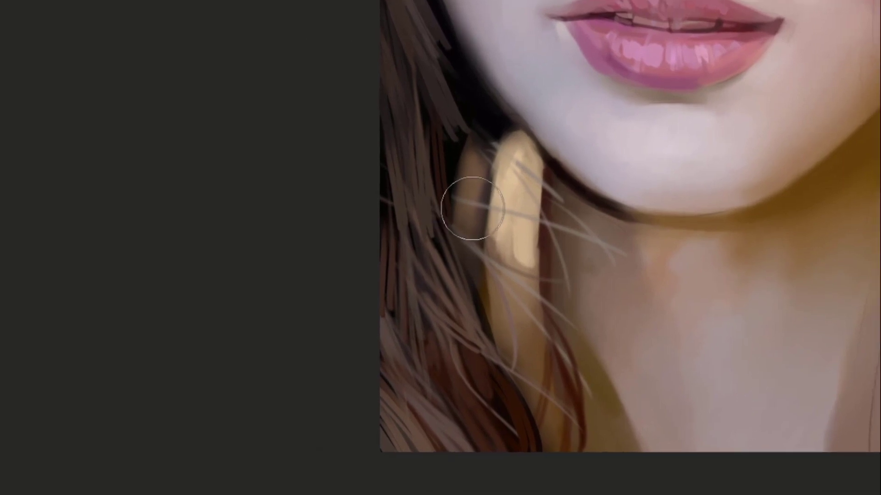
Reduce the brush size and paint brown strands over the hair beside the jaw and rear finger
key("[")
key("[")
key("[")
key("[")
key("[")
key("[")
left_click_drag(450, 187, 419, 192)
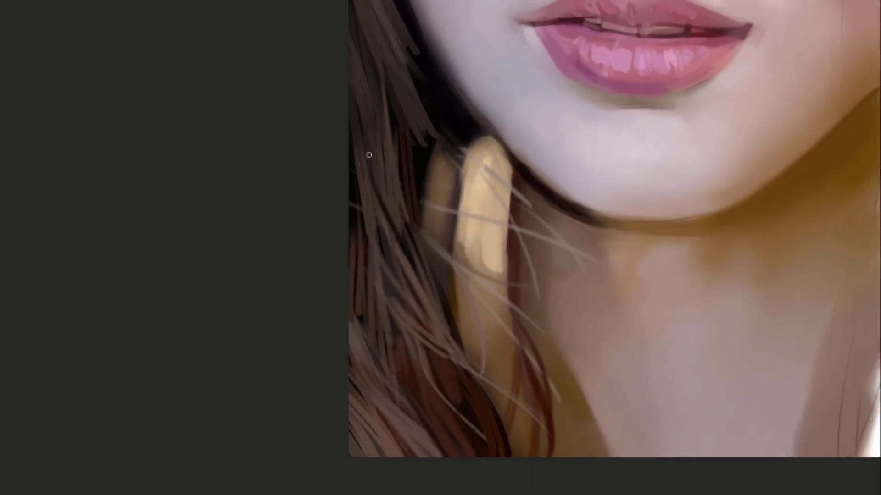
left_click_drag(399, 211, 430, 253)
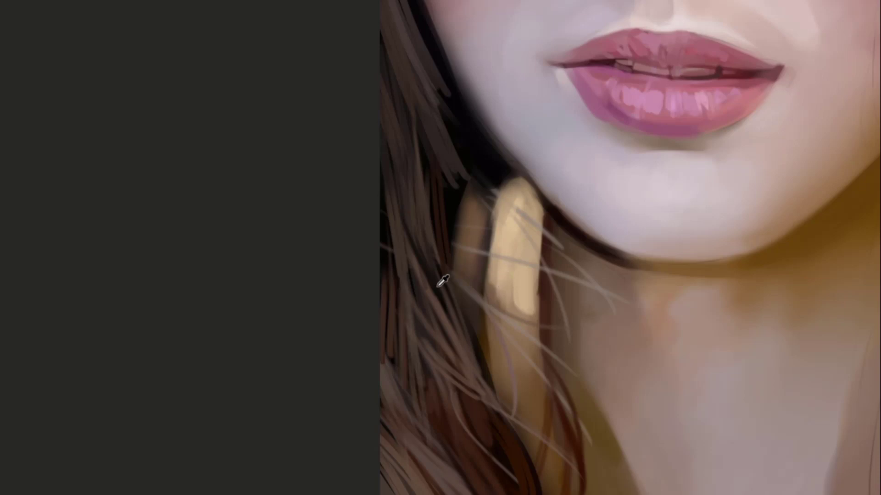
Sample a dark brown from the hair and paint shadowed strands down its middle section toward the fingers
mouse_move(457, 287)
left_mouse_down()
mouse_move(437, 265)
mouse_move(444, 266)
left_mouse_up()
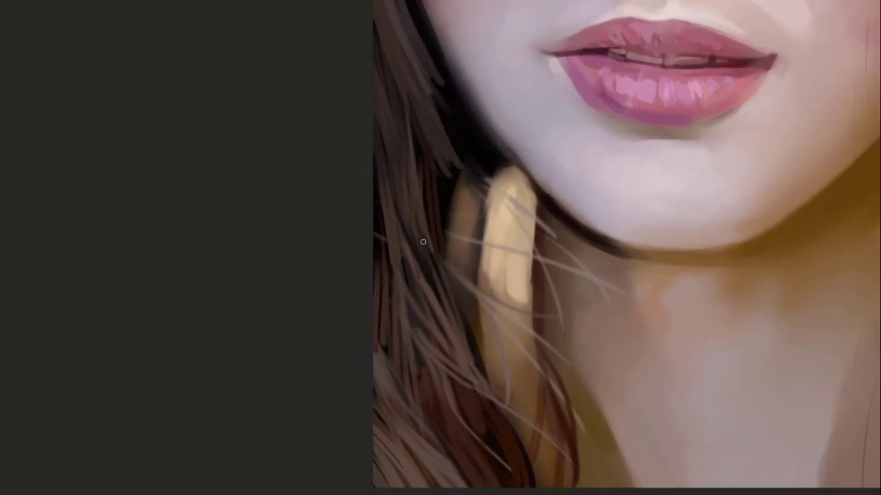
left_click(424, 256, "alt")
left_click_drag(403, 203, 422, 279)
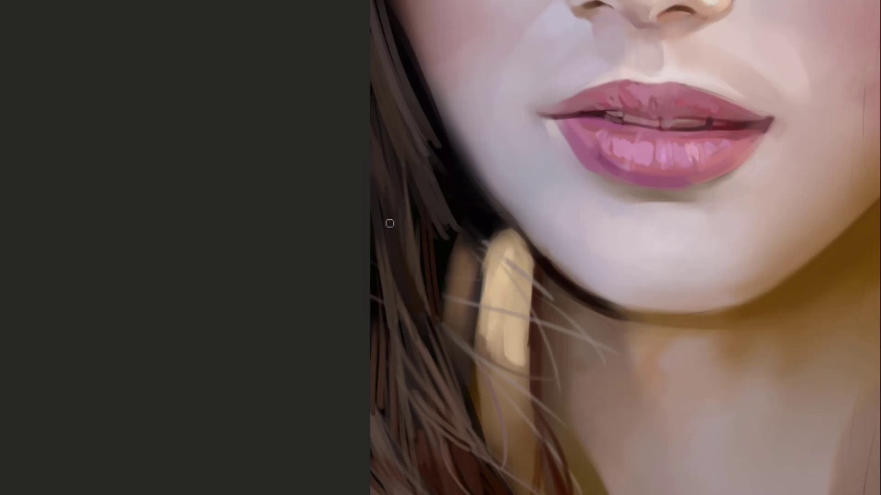
Reduce the brush size and paint fine strands through the hair beside the jaw, just above the rear finger
key("bracketleft")
key("bracketleft")
left_click_drag(414, 217, 421, 252)
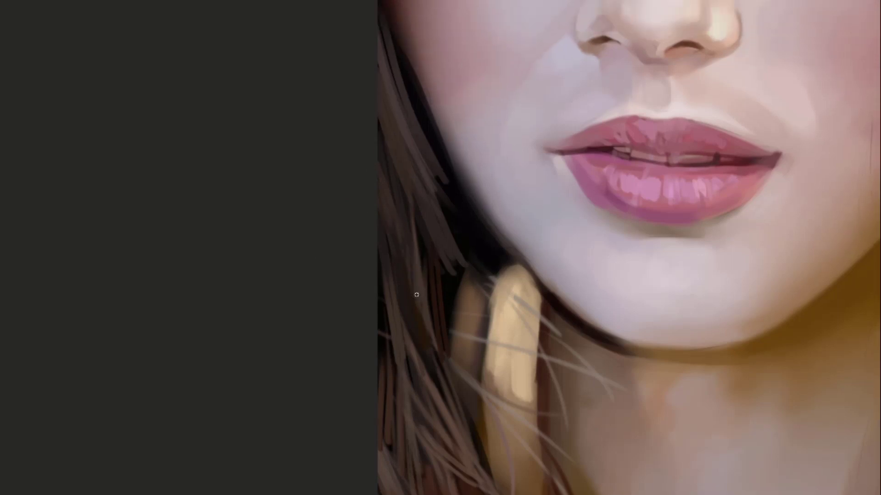
left_click_drag(426, 194, 409, 182)
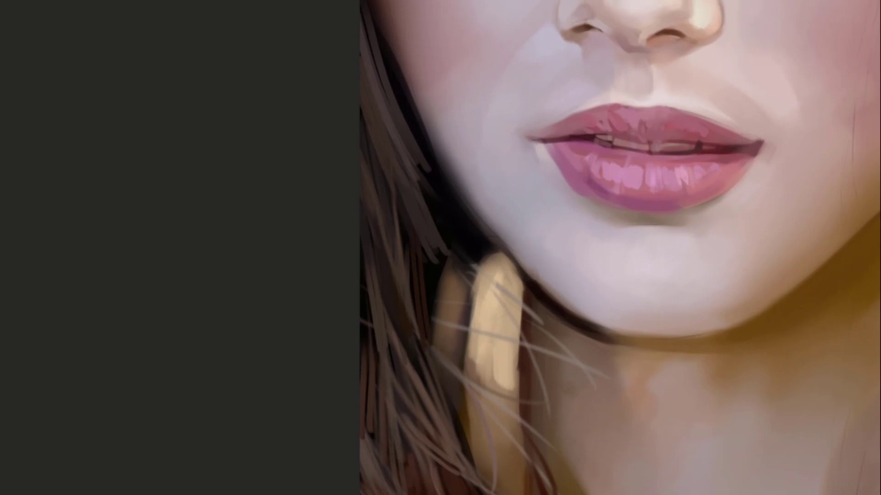
mouse_move(469, 240)
left_mouse_down()
mouse_move(485, 246)
mouse_move(475, 213)
left_mouse_up()
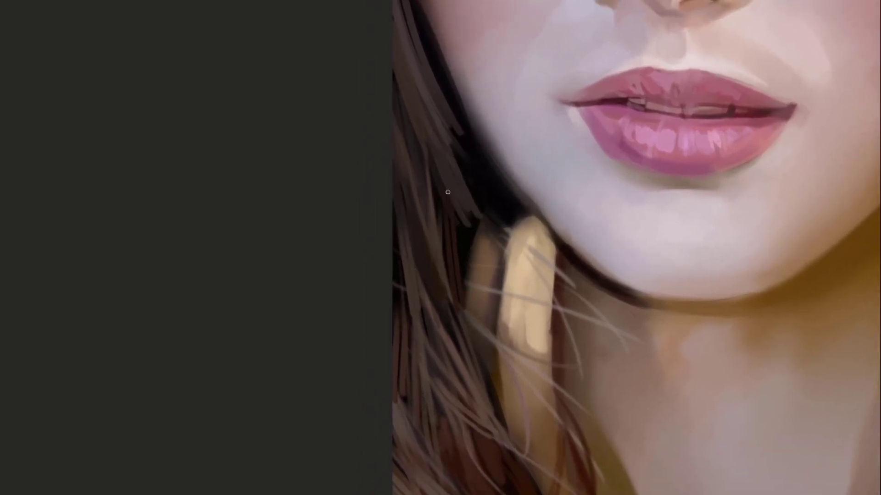
Paint thin dark flyaway strands from the hair diagonally across both fingers, undoing the misplaced strokes
left_click_drag(478, 246, 528, 291)
key("ctrl+z")
left_click_drag(476, 264, 550, 337)
key("ctrl+z")
left_click_drag(477, 250, 588, 394)
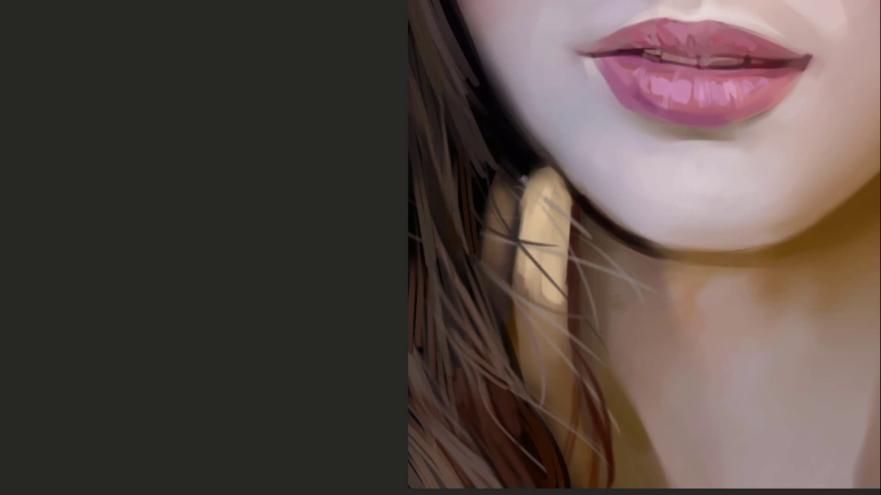
left_click_drag(484, 176, 567, 274)
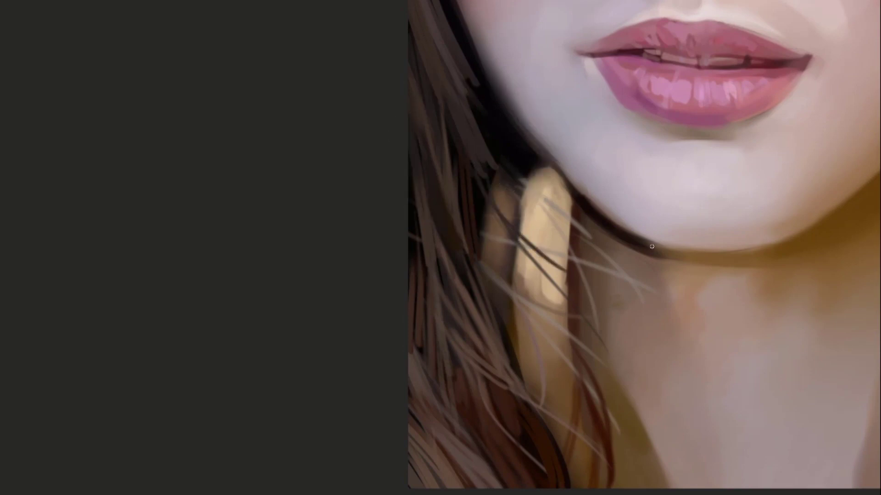
key("ctrl+z")
left_click_drag(487, 179, 567, 291)
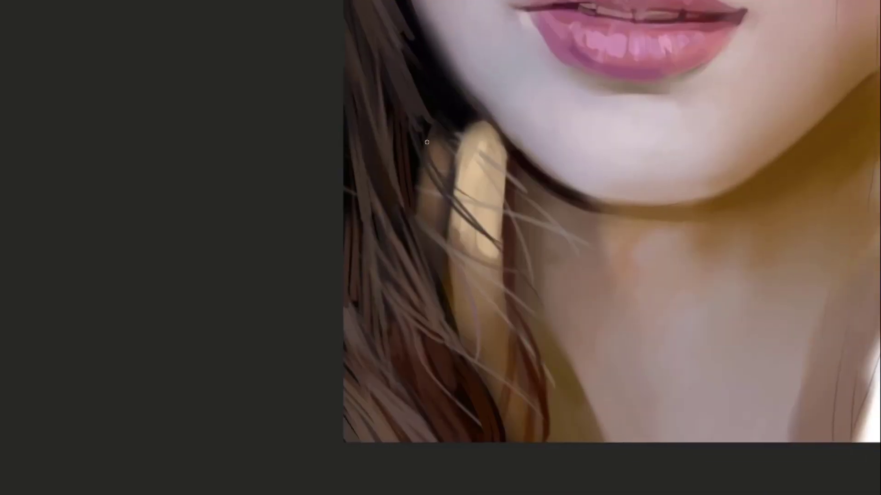
mouse_move(421, 200)
left_mouse_down()
mouse_move(502, 227)
mouse_move(504, 212)
left_mouse_up()
key("ctrl+z")
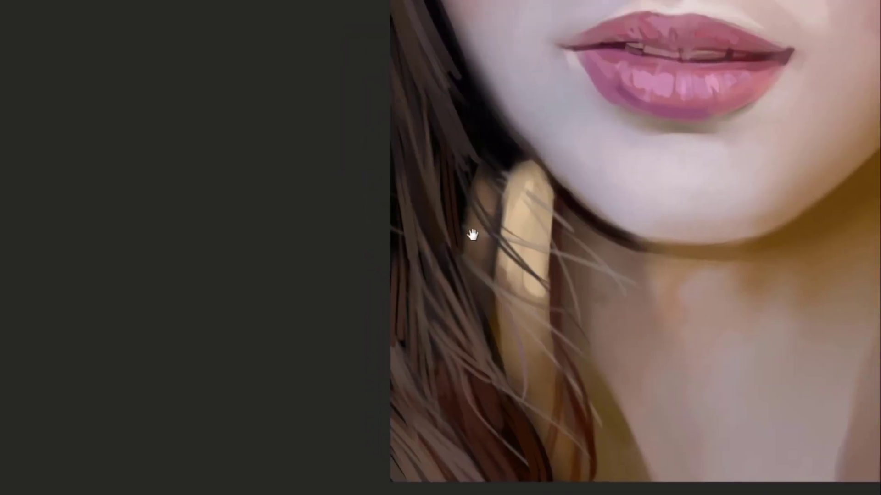
Sample a hair tone and paint thin curved strands into the black gap beside the jaw, undoing the unwanted strokes
left_click_drag(456, 100, 452, 242)
left_click(428, 222, "alt")
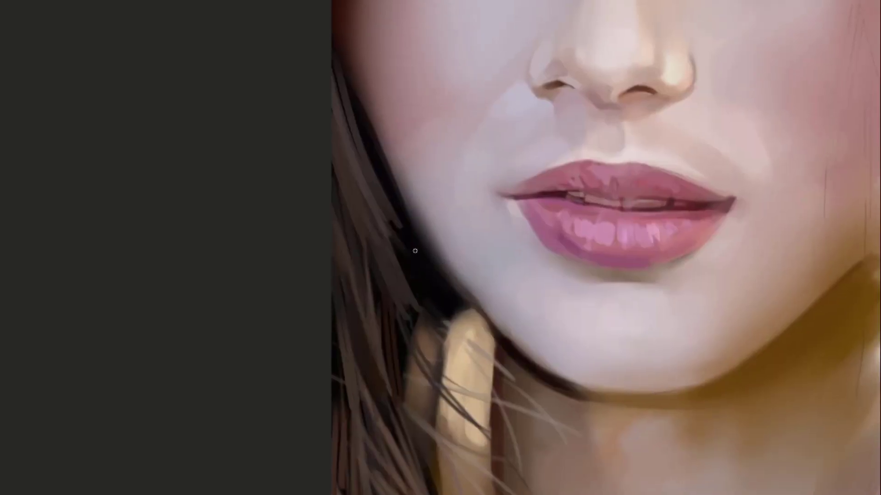
left_click_drag(397, 237, 493, 371)
key("ctrl+z")
mouse_move(396, 230)
left_mouse_down()
mouse_move(482, 362)
mouse_move(431, 289)
left_mouse_up()
key("ctrl+z")
key("ctrl+z")
mouse_move(396, 239)
left_mouse_down()
mouse_move(448, 316)
mouse_move(417, 310)
left_mouse_up()
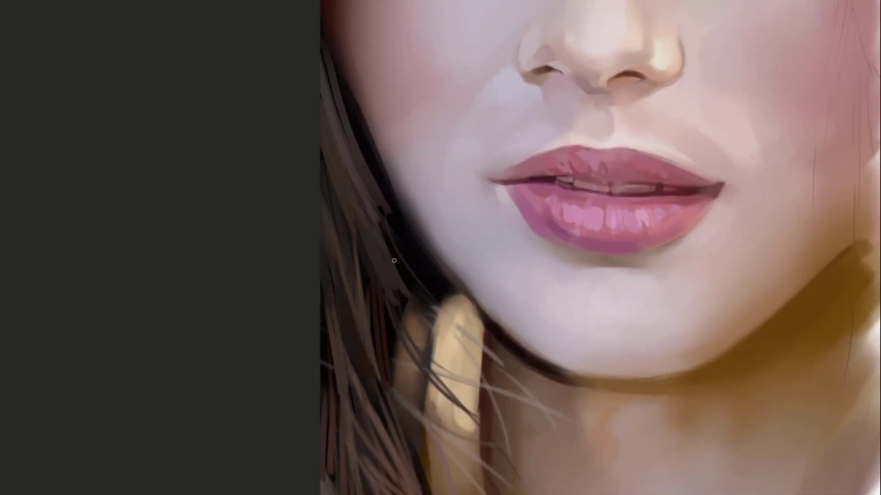
mouse_move(400, 260)
left_mouse_down()
mouse_move(418, 275)
mouse_move(472, 270)
left_mouse_up()
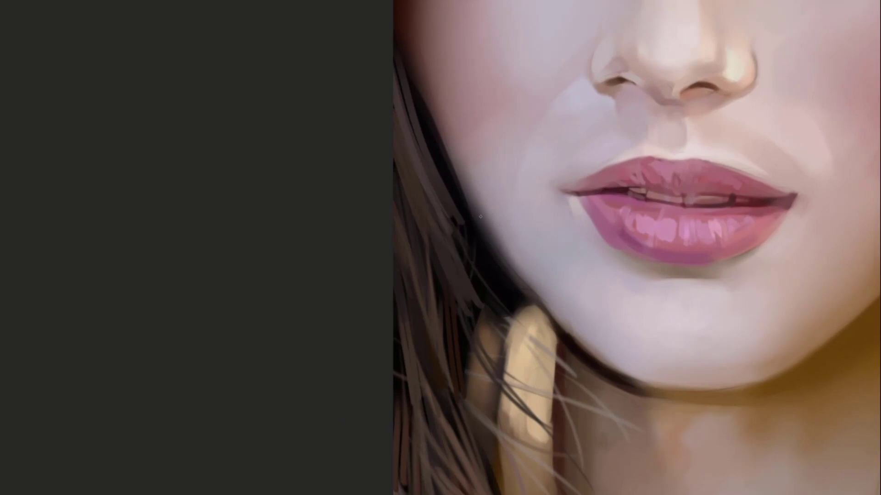
Paint thin light flyaway strands over the reddish shadow beside the eye, undoing the misplaced attempts
mouse_move(466, 187)
left_mouse_down()
mouse_move(454, 232)
mouse_move(431, 199)
mouse_move(406, 217)
mouse_move(360, 355)
left_mouse_up()
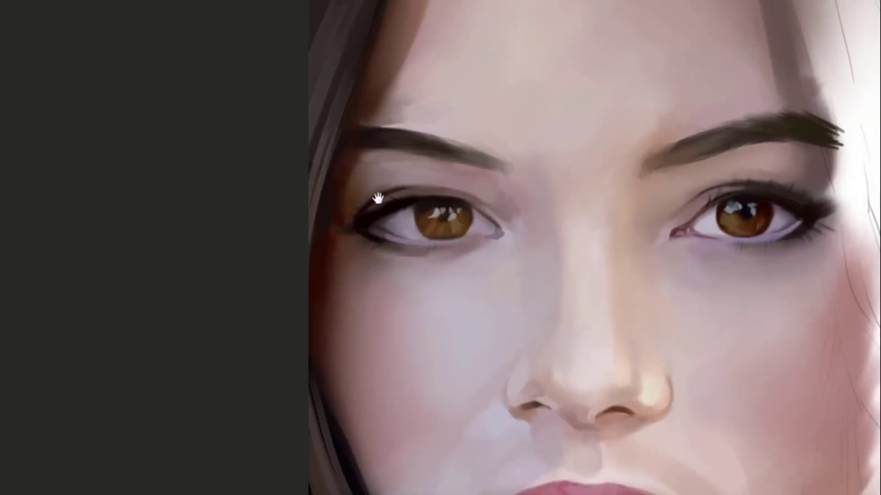
left_click_drag(377, 198, 365, 224)
mouse_move(370, 299)
left_mouse_down()
mouse_move(401, 179)
mouse_move(407, 210)
left_mouse_up()
left_click_drag(370, 138, 350, 165)
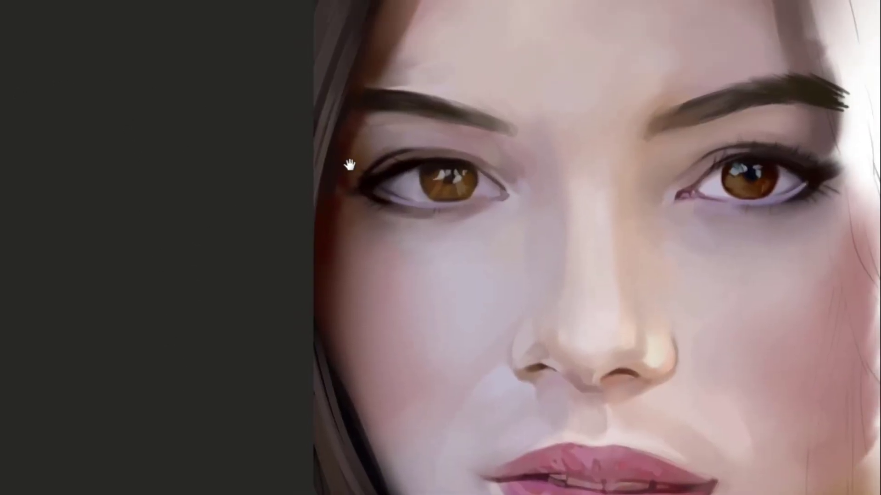
left_click_drag(359, 95, 327, 275)
left_click_drag(357, 94, 352, 211)
key("ctrl+z")
left_click_drag(361, 94, 356, 220)
key("ctrl+z")
left_click_drag(329, 268, 350, 224)
key("ctrl+z")
mouse_move(325, 287)
left_mouse_down()
mouse_move(360, 174)
mouse_move(357, 141)
mouse_move(361, 209)
left_mouse_up()
key("ctrl+z")
key("ctrl+z")
left_click_drag(371, 241, 346, 307)
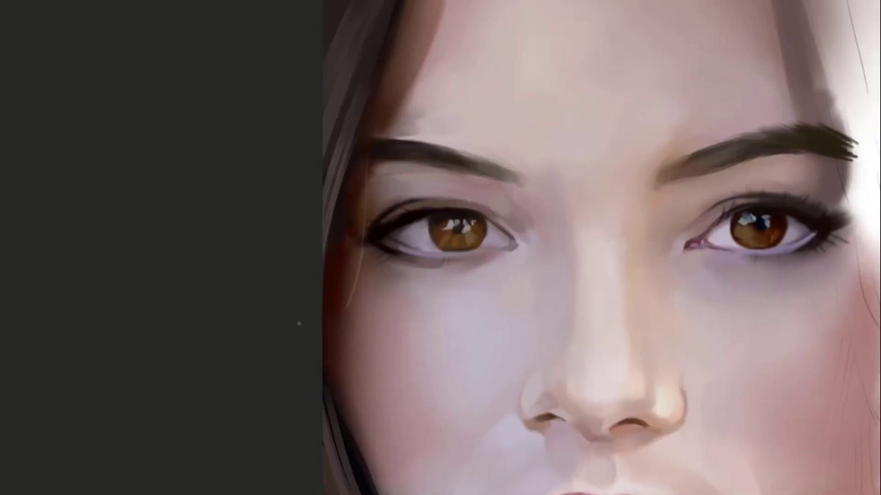
mouse_move(344, 200)
left_mouse_down()
mouse_move(346, 177)
mouse_move(332, 252)
left_mouse_up()
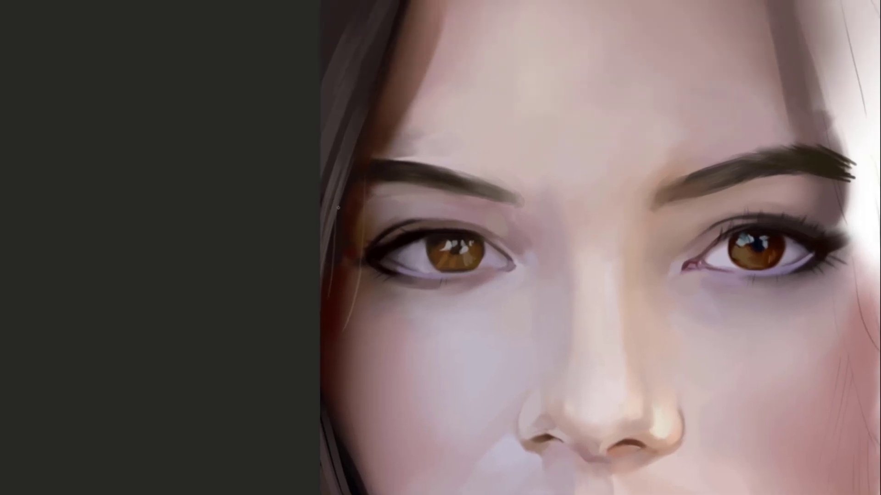
Sample a hair color and paint thin light strands along the hair edge beside the forehead, undoing the misplaced strokes
left_click(342, 205, "alt")
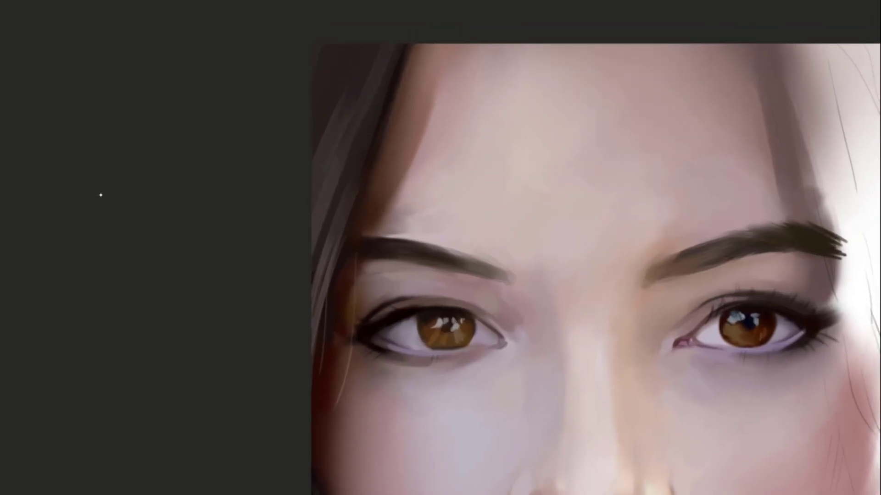
left_click_drag(388, 89, 406, 73)
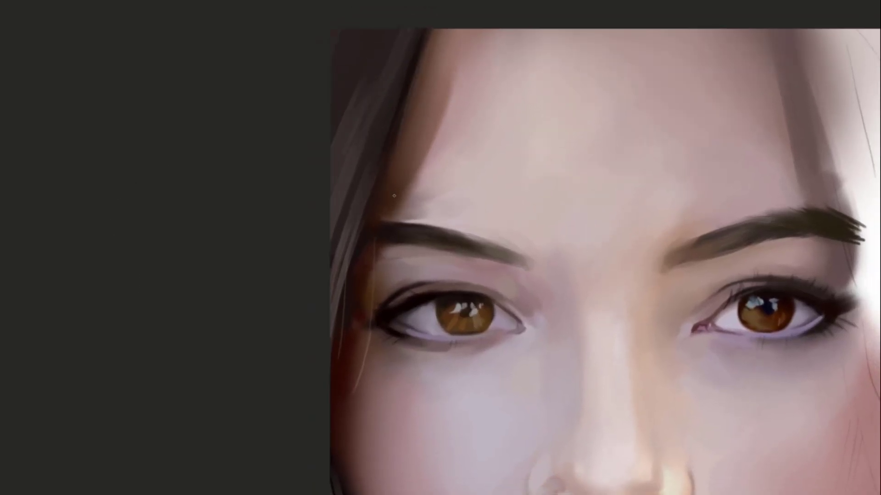
key("ctrl+z")
left_click_drag(402, 95, 385, 174)
key("ctrl+z")
key("ctrl+z")
left_click_drag(399, 92, 384, 177)
key("ctrl+z")
mouse_move(405, 92)
left_mouse_down()
mouse_move(380, 195)
mouse_move(381, 188)
left_mouse_up()
key("ctrl+z")
key("ctrl+z")
left_click_drag(401, 98, 377, 193)
left_click_drag(415, 86, 418, 107)
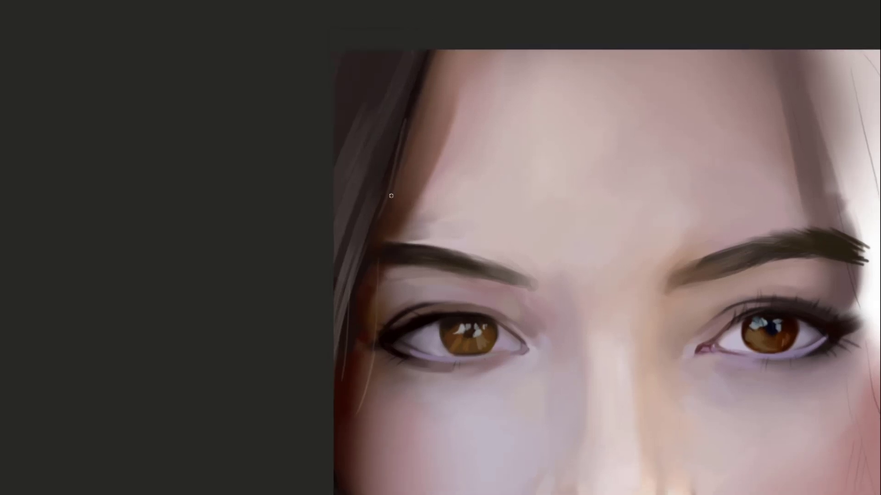
left_click_drag(365, 233, 406, 112)
Sample grey-brown tones from the hair and paint lighter strands through the upper hair and down toward the temple
left_click(350, 196, "alt")
mouse_move(372, 114)
left_mouse_down()
mouse_move(340, 124)
mouse_move(366, 118)
left_mouse_up()
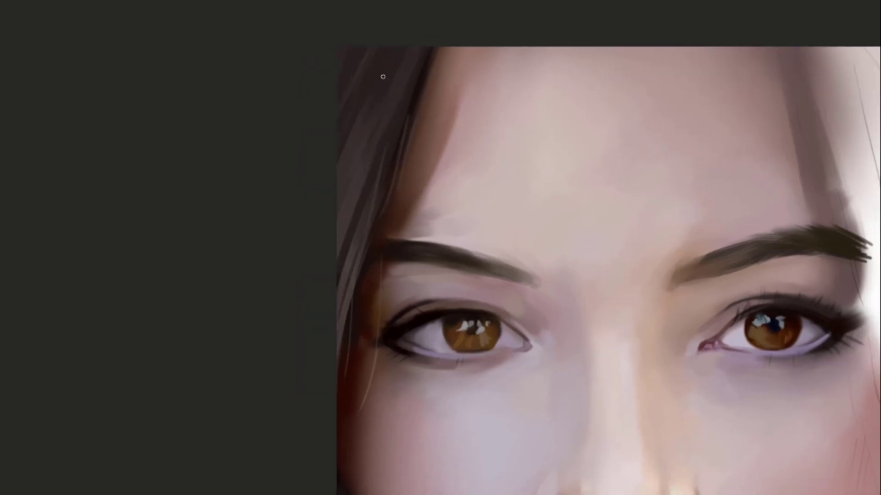
left_click(373, 140)
left_click_drag(408, 38, 394, 78)
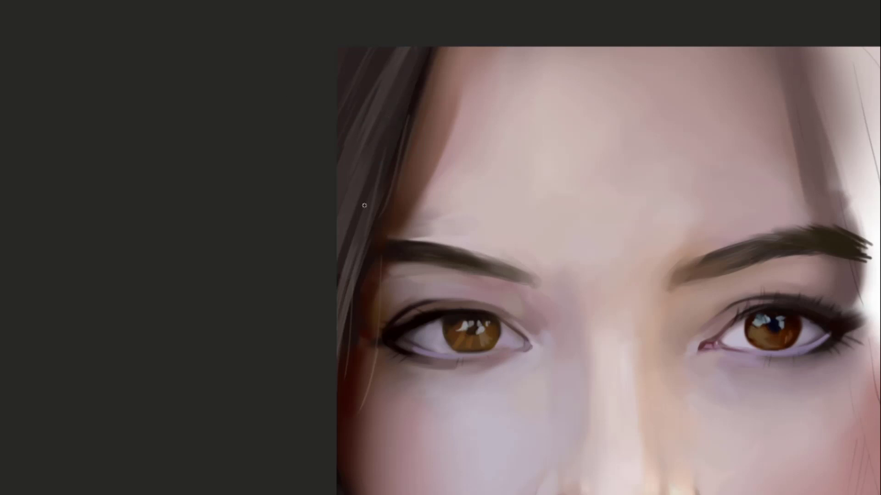
left_click_drag(335, 275, 367, 184)
left_click(349, 249, "alt")
left_click_drag(337, 285, 366, 191)
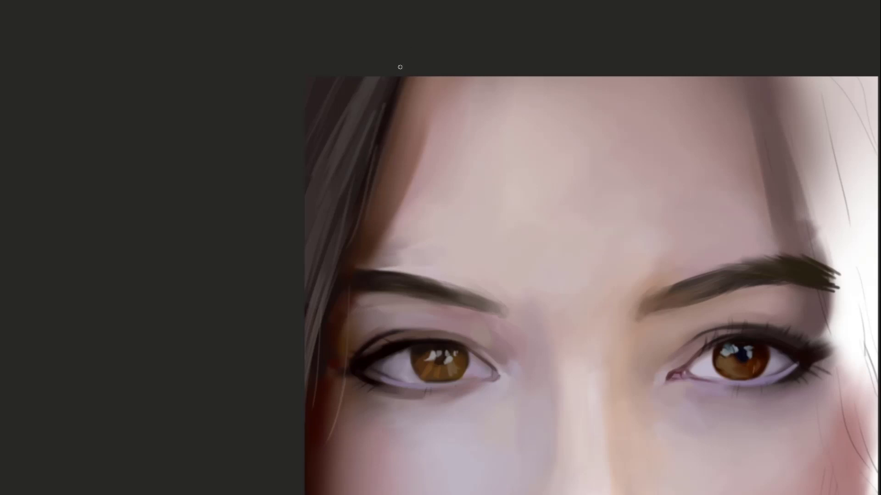
Refine the hair edge along the forehead with dark and sampled brown strands down to the eyebrow
mouse_move(374, 143)
left_mouse_down()
mouse_move(408, 55)
mouse_move(377, 142)
mouse_move(402, 74)
left_mouse_up()
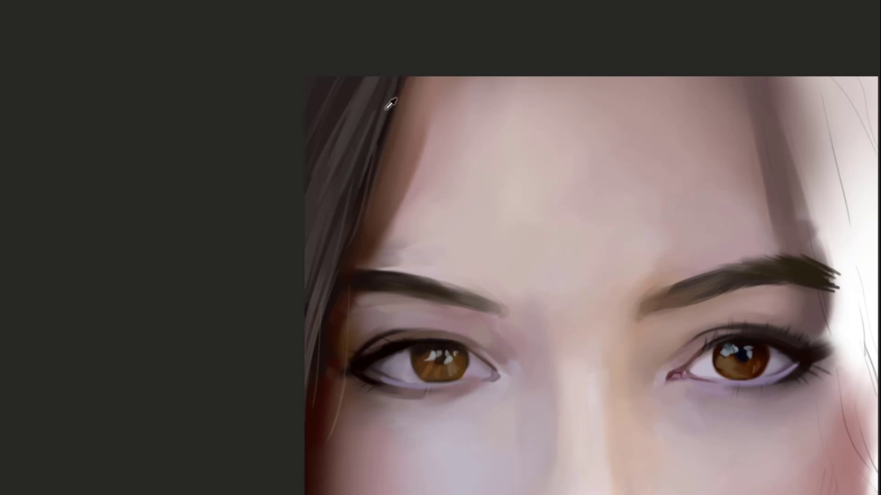
left_click_drag(374, 153, 418, 48)
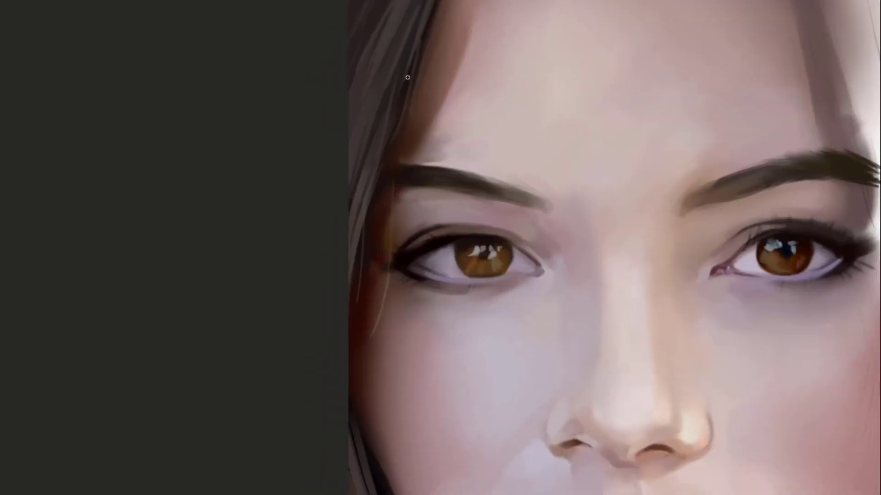
left_click(392, 123, "alt")
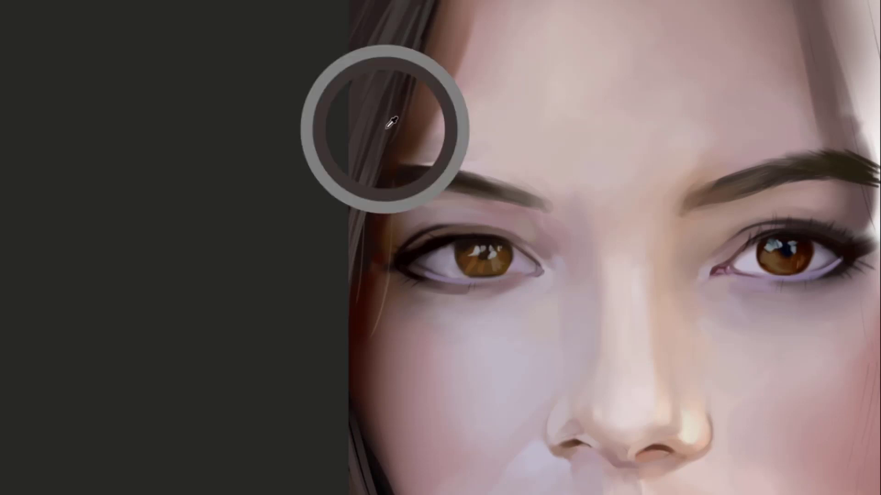
mouse_move(418, 57)
left_mouse_down()
mouse_move(368, 133)
mouse_move(340, 207)
left_mouse_up()
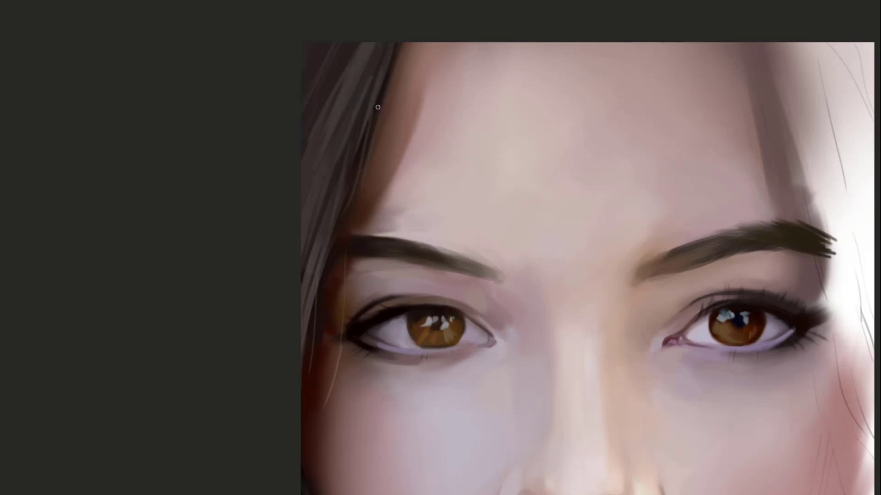
left_click_drag(369, 104, 410, 98)
mouse_move(341, 229)
left_mouse_down()
mouse_move(379, 140)
mouse_move(411, 169)
left_mouse_up()
Reduce the brush size, sample hair tones and paint fine strands in the outer hair beside the temple
key("bracketleft")
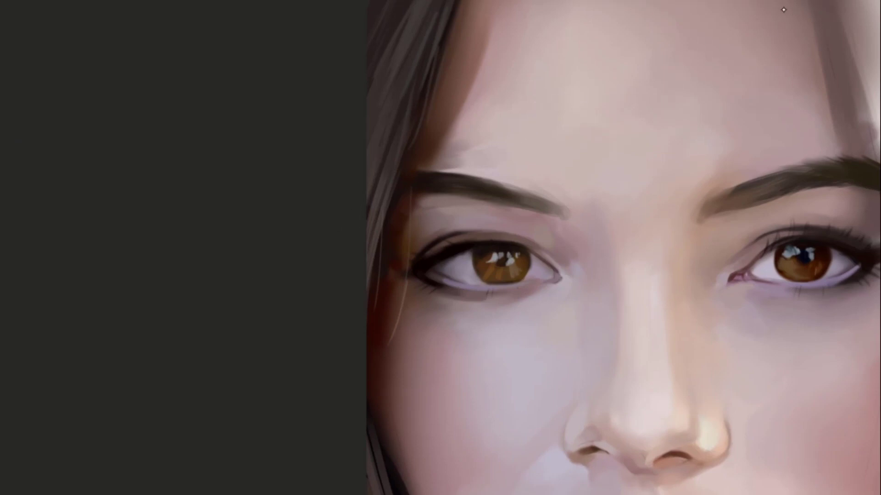
left_click_drag(413, 110, 409, 121)
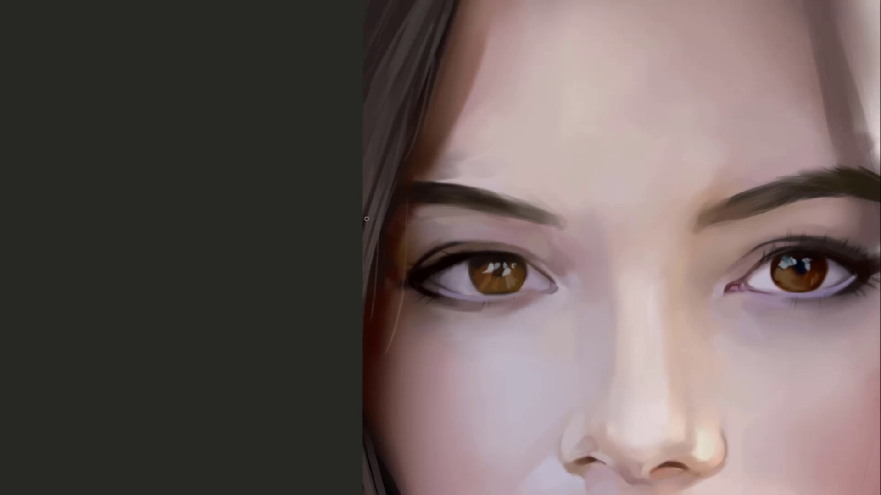
mouse_move(376, 157)
left_mouse_down()
mouse_move(366, 189)
mouse_move(389, 128)
mouse_move(362, 202)
left_mouse_up()
left_click(370, 178, "alt")
left_click(377, 152, "alt")
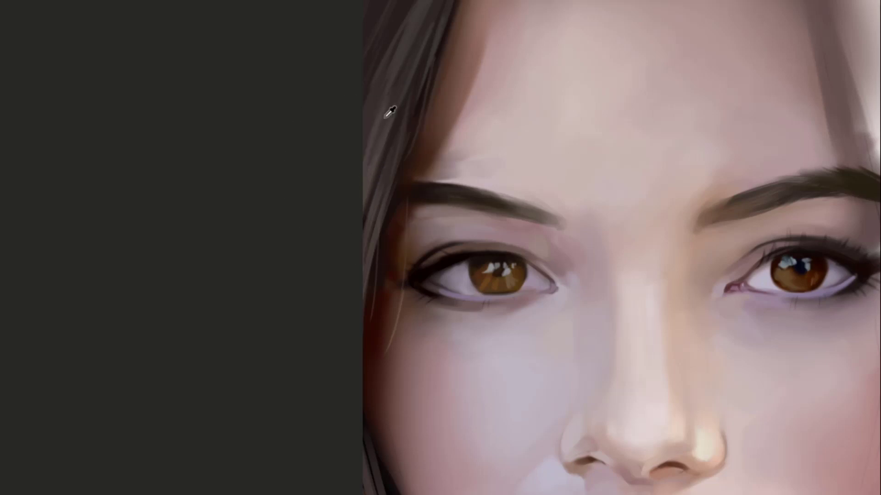
left_click_drag(365, 230, 343, 151)
left_click_drag(361, 267, 343, 213)
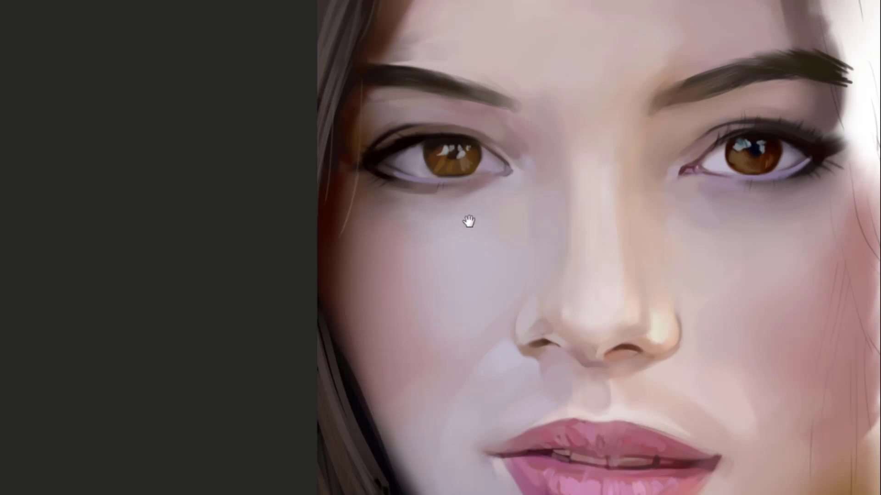
Enlarge the brush, sample a dark tone and shade the upper part of the hair beside the cheek
left_click_drag(468, 222, 489, 96)
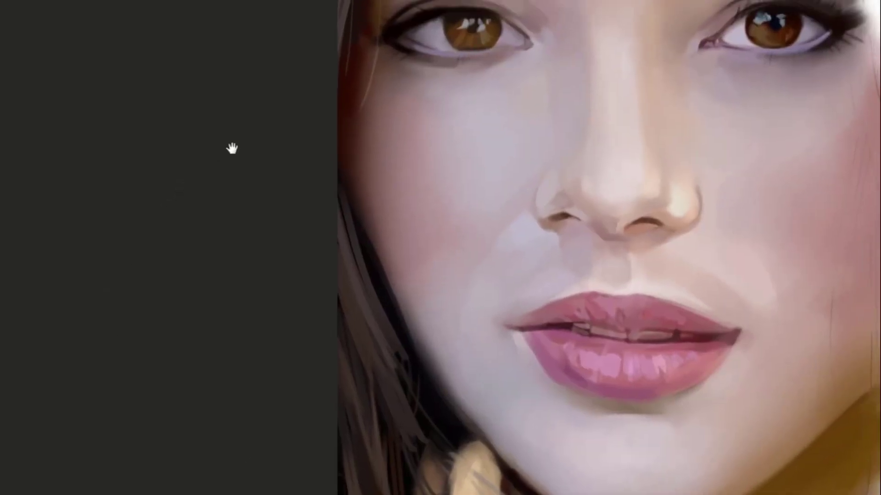
left_click_drag(405, 218, 429, 108)
left_click_drag(393, 81, 400, 136)
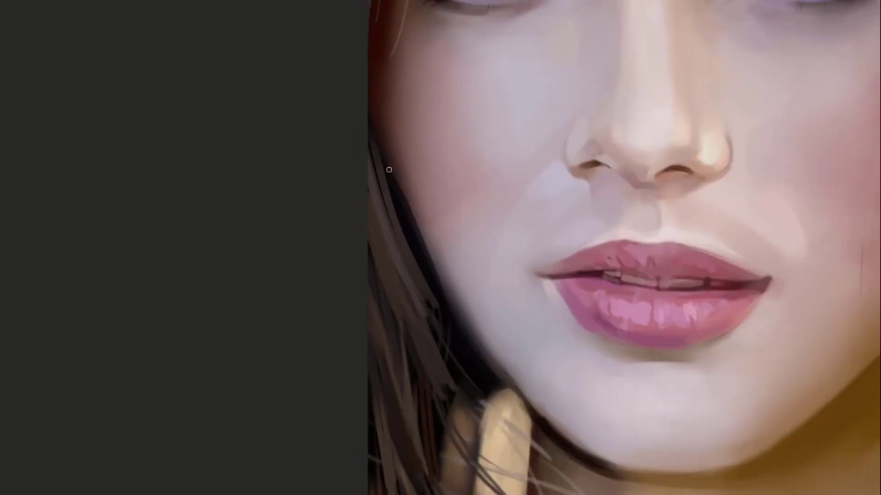
key("bracketright")
key("bracketright")
key("bracketright")
key("bracketright")
key("bracketright")
key("bracketright")
key("bracketright")
key("bracketright")
left_click(394, 187, "alt")
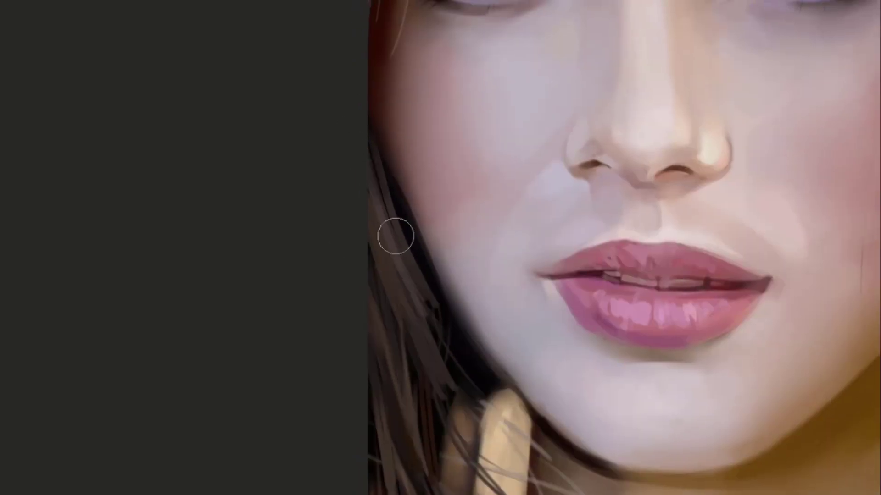
mouse_move(367, 152)
left_mouse_down()
mouse_move(388, 215)
mouse_move(382, 257)
left_mouse_up()
mouse_move(356, 114)
left_mouse_down()
mouse_move(395, 244)
mouse_move(398, 274)
mouse_move(384, 282)
mouse_move(367, 134)
mouse_move(403, 236)
left_mouse_up()
Reduce the brush size, sample a brown and paint strands over the shaded hair beside the cheek and jaw
key("bracketleft")
key("bracketleft")
key("bracketleft")
key("bracketleft")
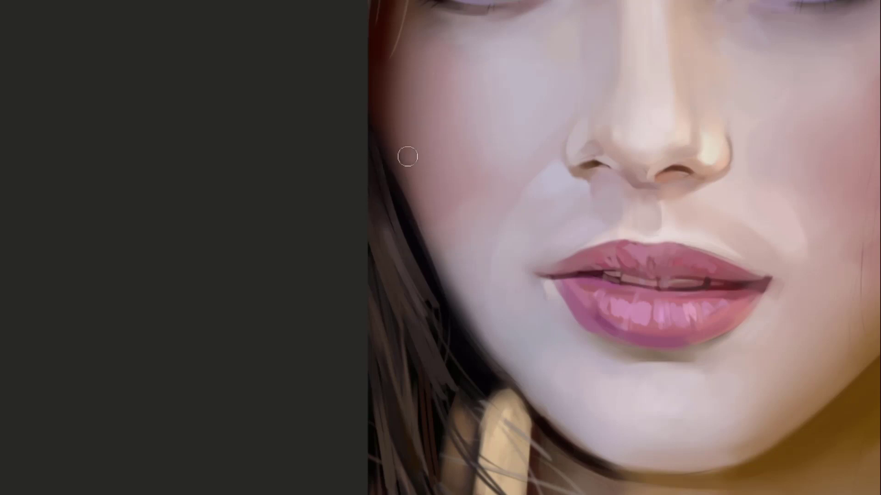
key("bracketleft")
key("bracketleft")
key("bracketleft")
key("bracketleft")
left_click_drag(436, 156, 399, 204)
left_click_drag(398, 242, 407, 150)
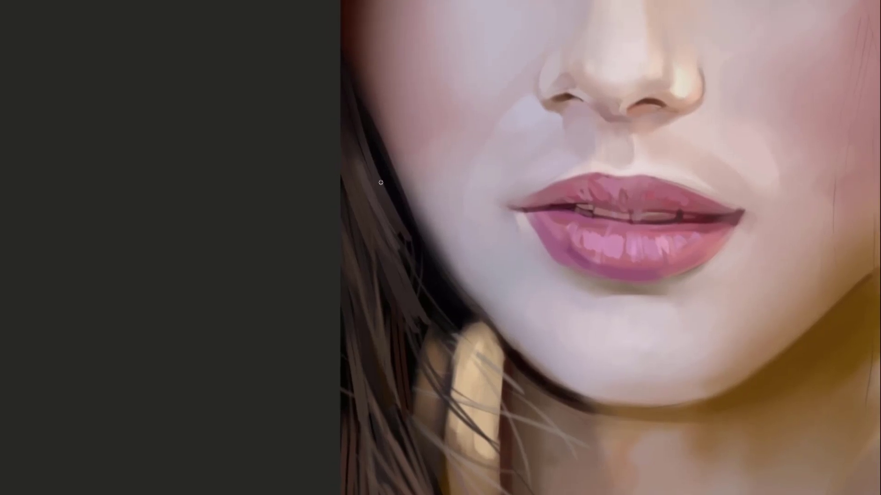
left_click(373, 194, "alt")
left_click_drag(391, 245, 427, 150)
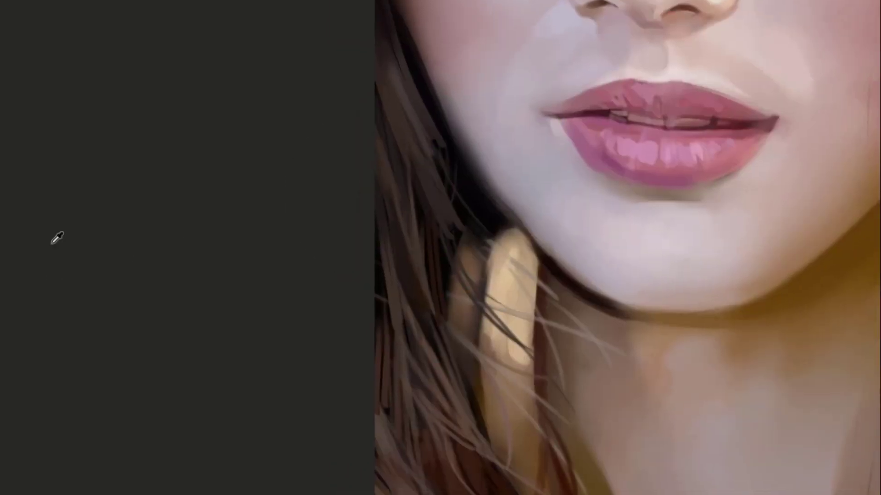
left_click_drag(480, 170, 479, 167)
left_click_drag(420, 139, 446, 126)
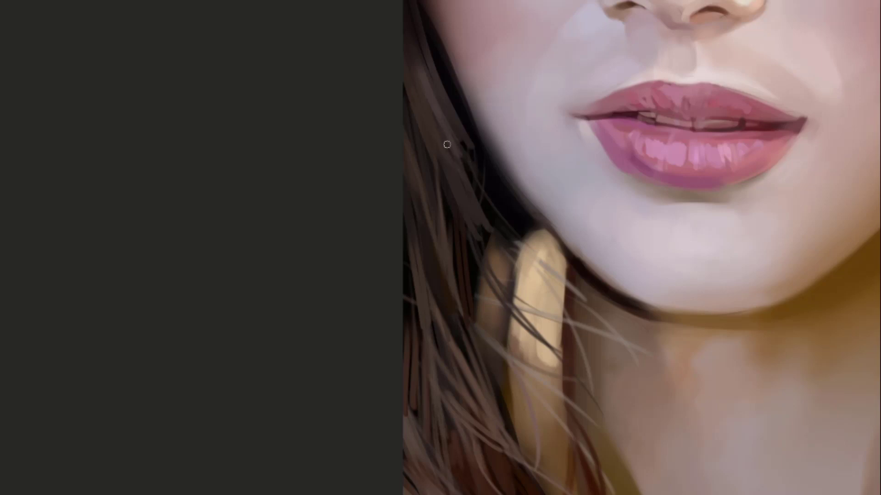
mouse_move(462, 163)
left_mouse_down()
mouse_move(510, 244)
mouse_move(514, 236)
left_mouse_up()
key("ctrl+z")
key("ctrl+z")
key("ctrl+z")
Sample a brown from the hair and paint lighter strands over the dark reddish hair near the canvas's lower edge
left_click_drag(459, 197, 487, 213)
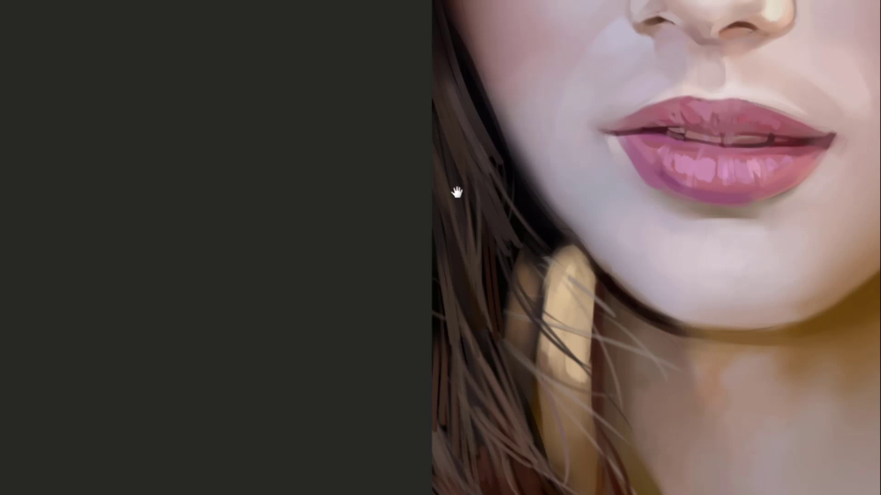
left_click_drag(456, 191, 452, 219)
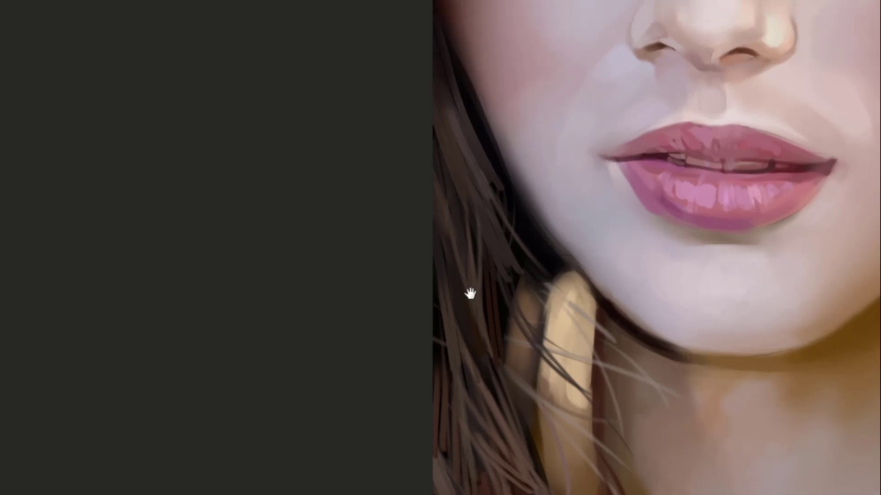
left_click_drag(470, 294, 437, 150)
left_click(451, 246, "alt")
left_click_drag(449, 240, 433, 142)
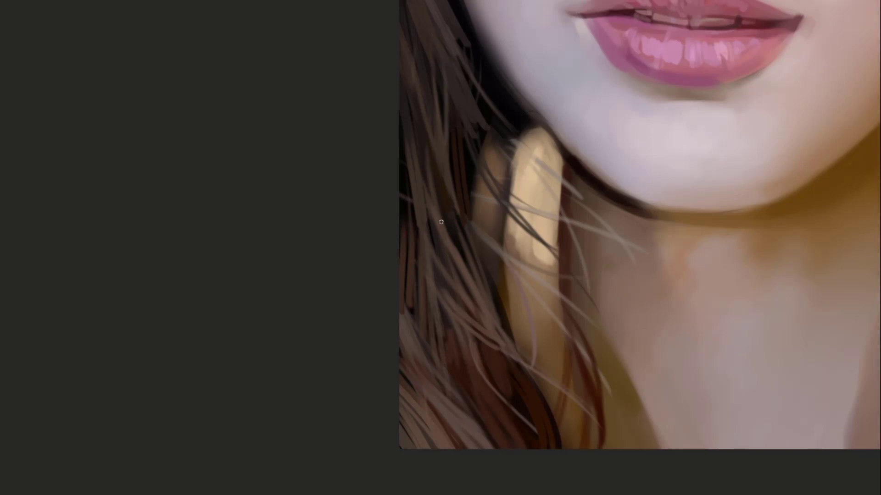
mouse_move(441, 222)
left_mouse_down()
mouse_move(435, 159)
mouse_move(399, 160)
mouse_move(412, 182)
left_mouse_up()
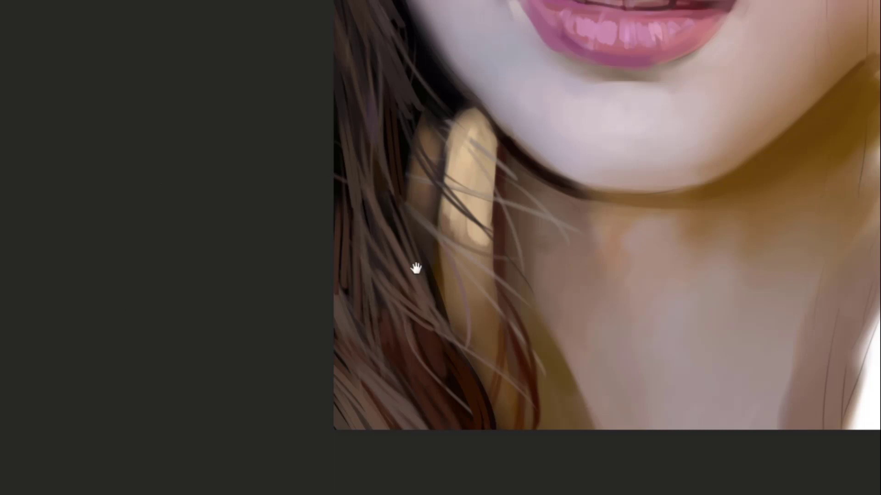
mouse_move(387, 260)
left_mouse_down()
mouse_move(399, 134)
mouse_move(417, 158)
left_mouse_up()
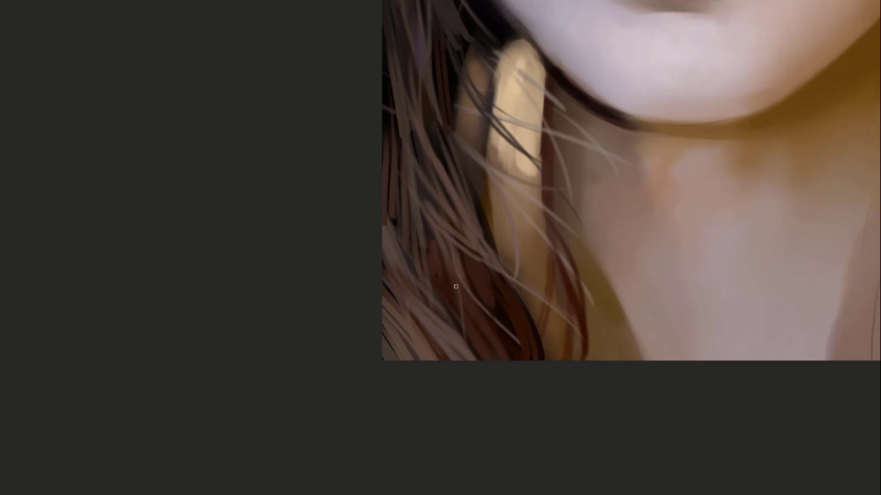
left_click_drag(453, 268, 459, 318)
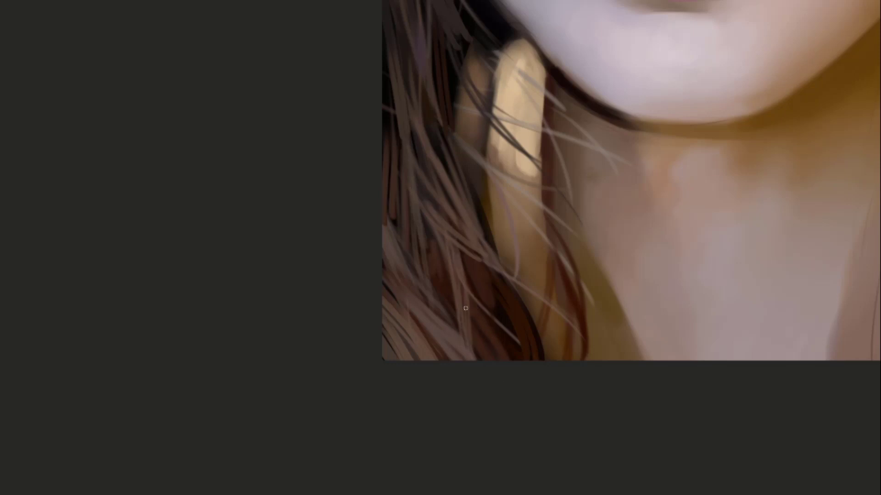
left_click_drag(465, 309, 438, 202)
mouse_move(464, 297)
left_mouse_down()
mouse_move(452, 224)
mouse_move(482, 307)
left_mouse_up()
key("ctrl+z")
mouse_move(454, 281)
left_mouse_down()
mouse_move(448, 199)
mouse_move(493, 269)
left_mouse_up()
key("ctrl+z")
left_click_drag(449, 205, 520, 300)
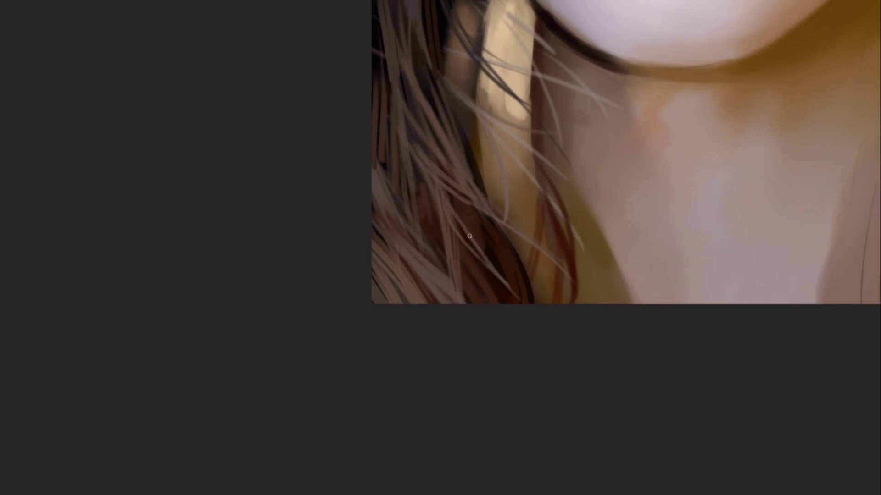
key("ctrl+z")
Sample a brown tone, enlarge the brush and paint over the hair in the lower corner of the portrait
left_click_drag(440, 248, 476, 264)
left_click(465, 273, "alt")
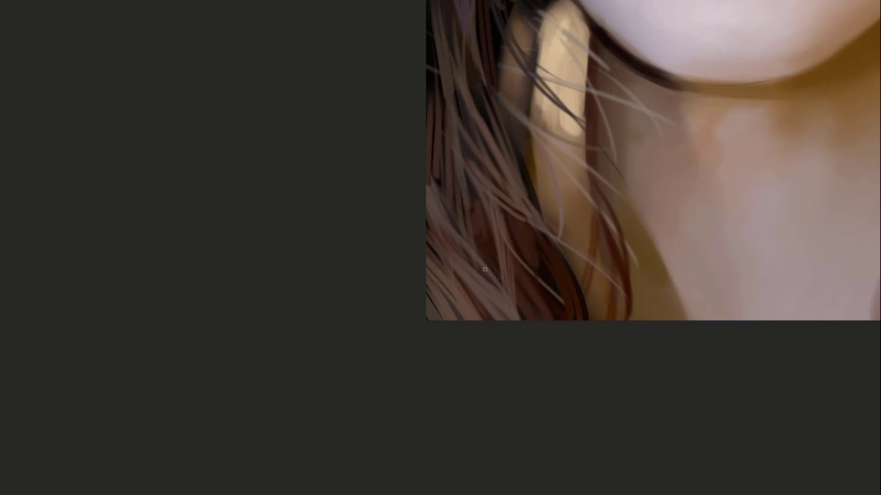
left_click_drag(440, 283, 471, 298)
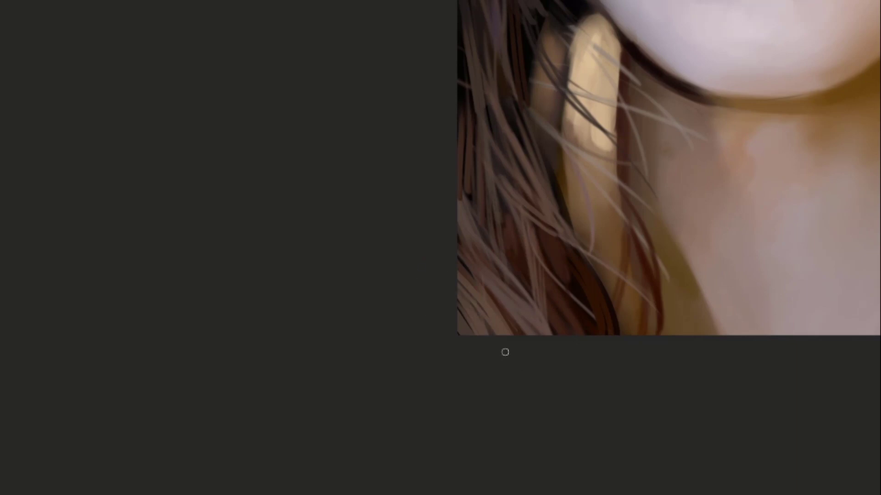
key("]")
key("]")
mouse_move(471, 291)
left_mouse_down()
mouse_move(499, 336)
mouse_move(481, 287)
left_mouse_up()
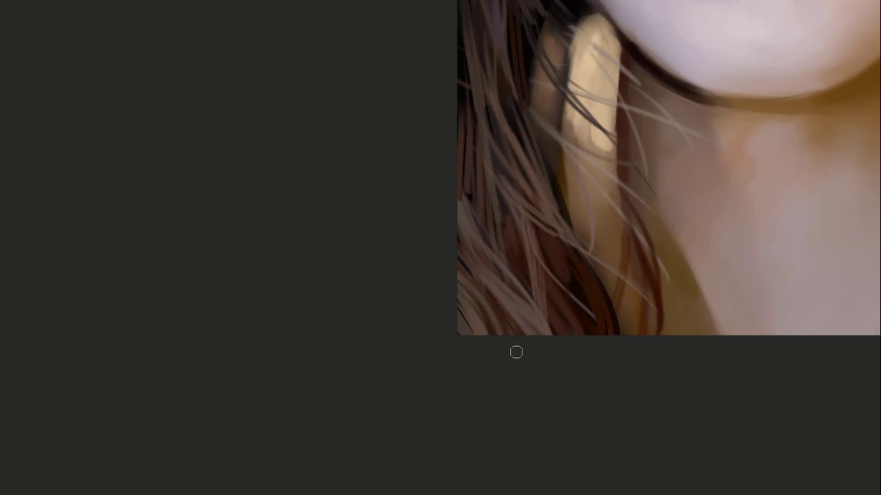
Reduce the brush size and paint finer strands over the hair in the lower corner
key("[")
key("[")
key("[")
left_click_drag(532, 316, 510, 347)
left_click_drag(492, 317, 474, 339)
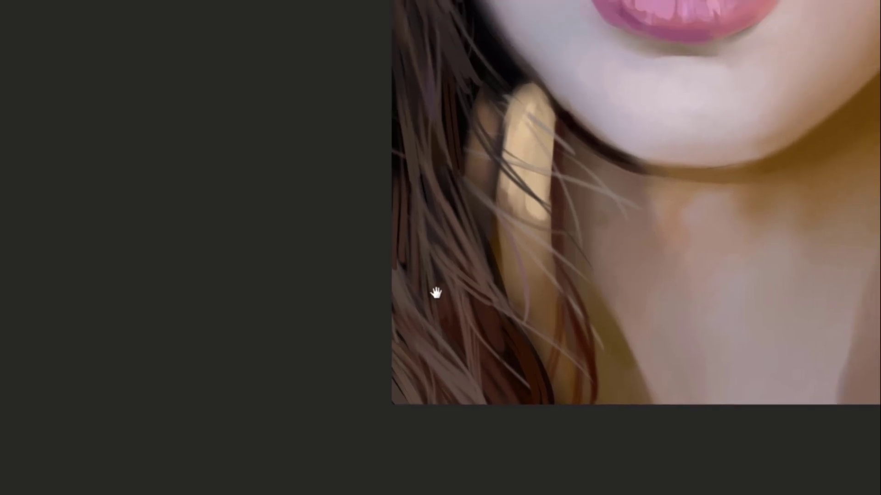
Sample hair tones and paint thin strands along the outer edge of the lower hair
left_click(443, 211, "alt")
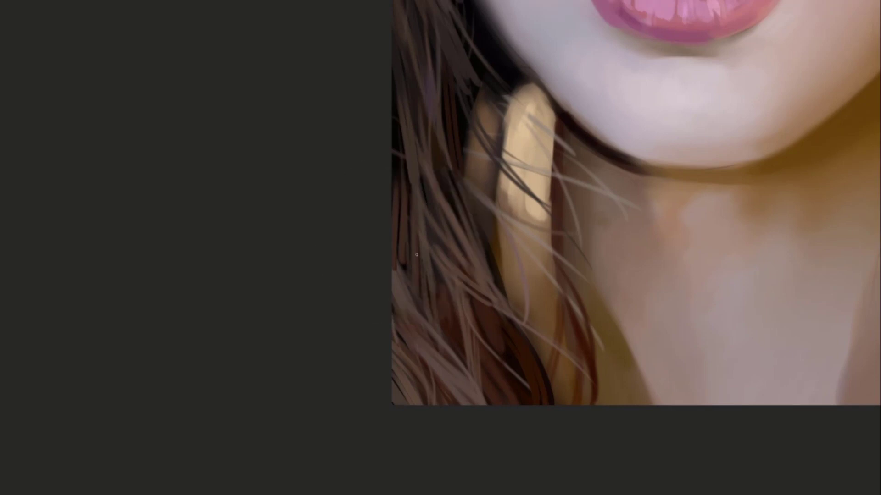
left_click(402, 243, "alt")
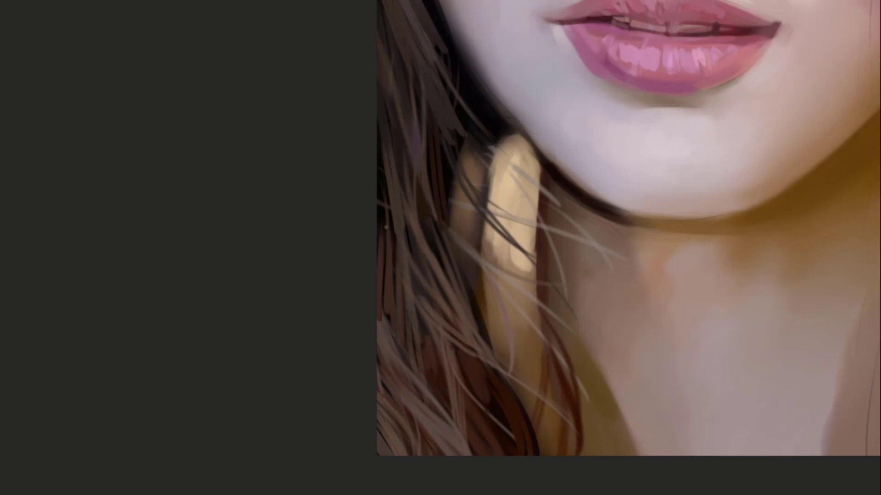
left_click_drag(378, 191, 387, 234)
left_click_drag(381, 268, 379, 207)
left_click_drag(411, 305, 366, 327)
left_click_drag(388, 376, 369, 306)
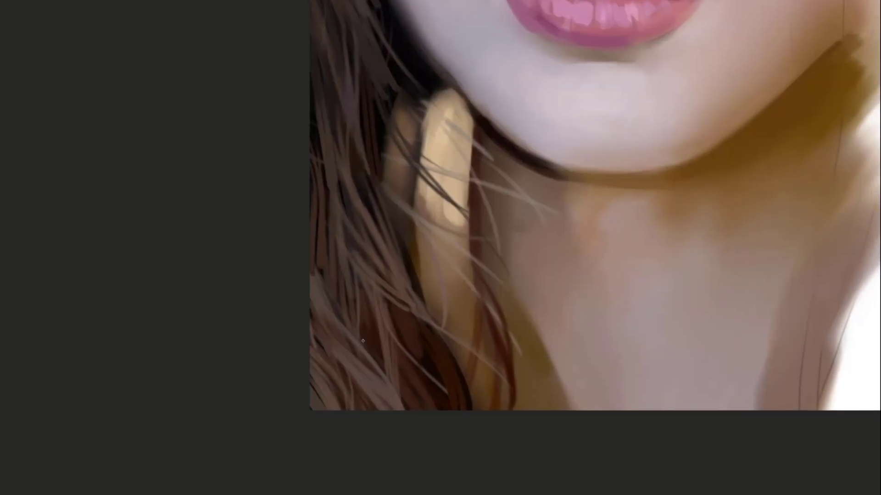
left_click_drag(362, 341, 361, 284)
left_click_drag(382, 214, 398, 187)
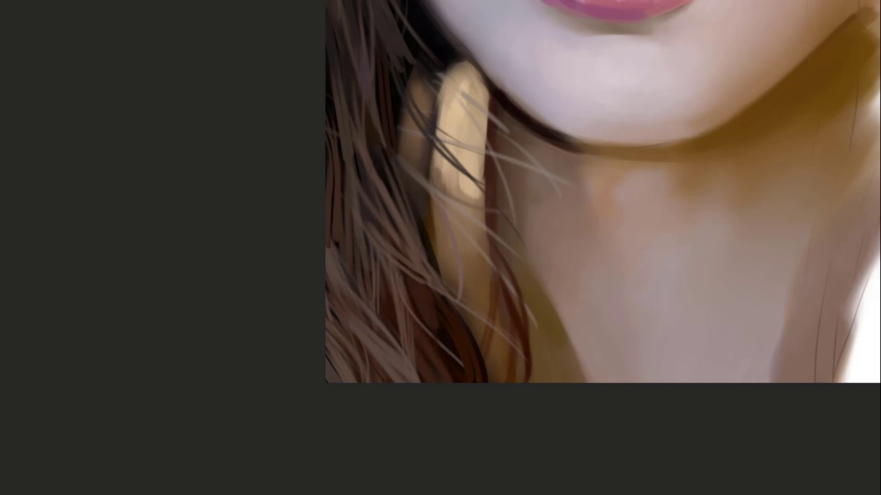
Sample a dark reddish tone beneath the finger and touch up the hair along the finger's lower edge
left_click_drag(502, 141, 523, 179)
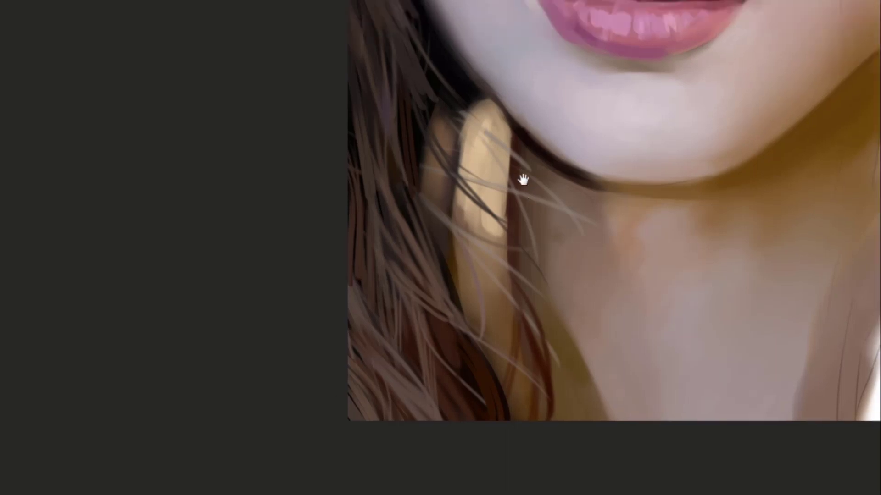
mouse_move(491, 240)
left_mouse_down()
mouse_move(475, 173)
mouse_move(462, 213)
mouse_move(466, 220)
mouse_move(473, 187)
left_mouse_up()
left_click_drag(470, 225, 489, 235)
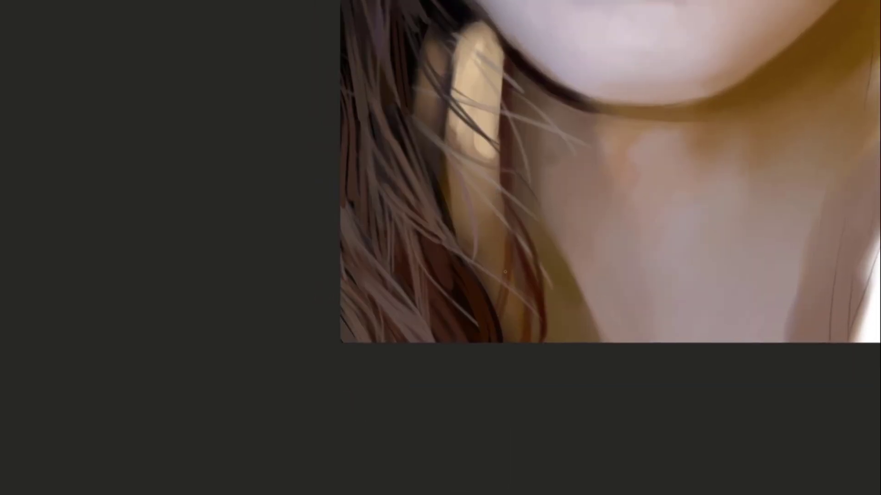
left_click(496, 332, "alt")
left_click_drag(474, 267, 478, 320)
mouse_move(464, 269)
left_mouse_down()
mouse_move(433, 220)
mouse_move(438, 256)
left_mouse_up()
left_click_drag(426, 215, 436, 250)
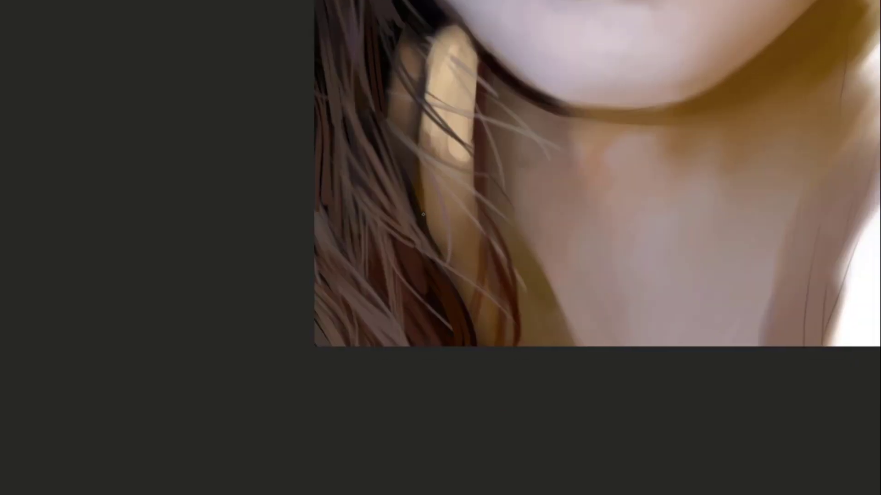
Sample brown tones from the hair and paint thin dark strands crossing the lower part of the finger
mouse_move(437, 195)
left_mouse_down()
mouse_move(430, 218)
mouse_move(443, 275)
left_mouse_up()
left_click(408, 252, "alt")
key("ctrl+z")
left_click_drag(419, 229, 443, 279)
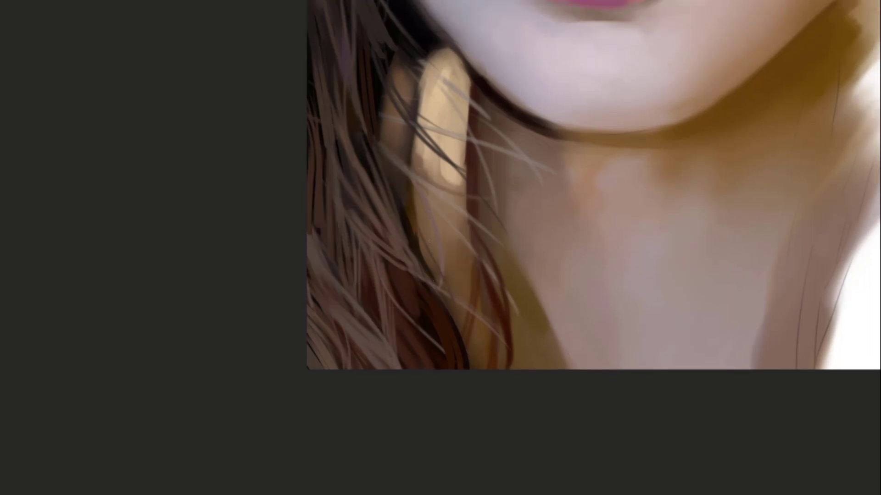
mouse_move(418, 210)
left_mouse_down()
mouse_move(444, 279)
mouse_move(469, 297)
left_mouse_up()
mouse_move(418, 228)
left_mouse_down()
mouse_move(457, 276)
mouse_move(436, 271)
left_mouse_up()
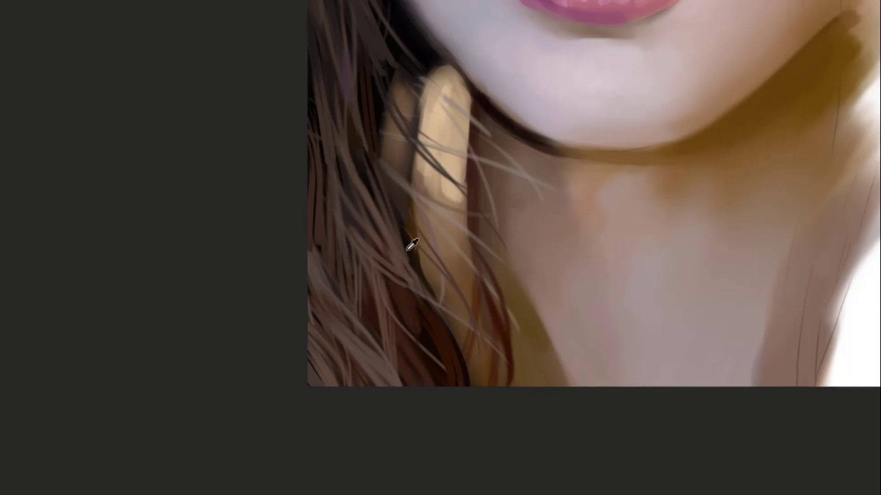
left_click(413, 248, "alt")
mouse_move(404, 199)
left_mouse_down()
mouse_move(435, 304)
mouse_move(429, 288)
left_mouse_up()
Sample a brown tone and paint curved strands at the hair's outer edge level with the finger, undoing unwanted strokes
left_click(432, 308, "alt")
scroll(403, 257, "up", 3)
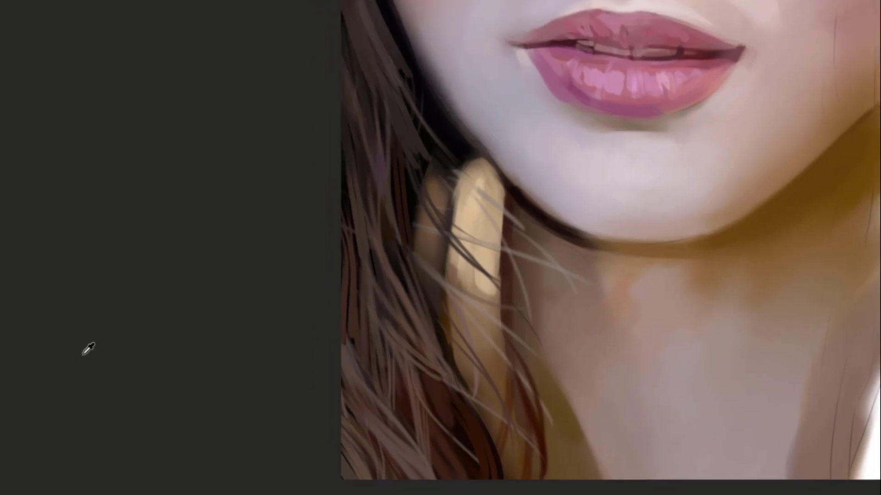
mouse_move(462, 291)
left_mouse_down()
mouse_move(495, 259)
mouse_move(423, 248)
left_mouse_up()
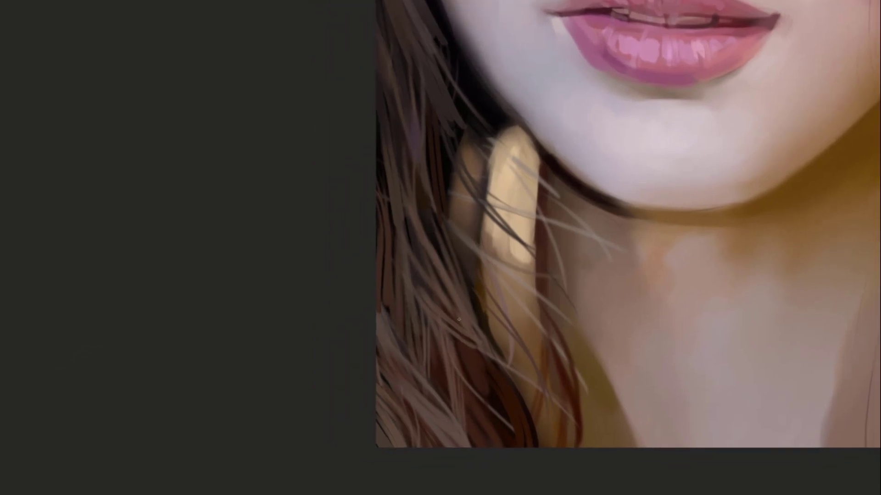
mouse_move(444, 281)
left_mouse_down()
mouse_move(411, 252)
mouse_move(447, 305)
left_mouse_up()
scroll(431, 258, "up", 2)
key("ctrl+z")
mouse_move(393, 249)
left_mouse_down()
mouse_move(445, 304)
mouse_move(380, 224)
left_mouse_up()
key("ctrl+z")
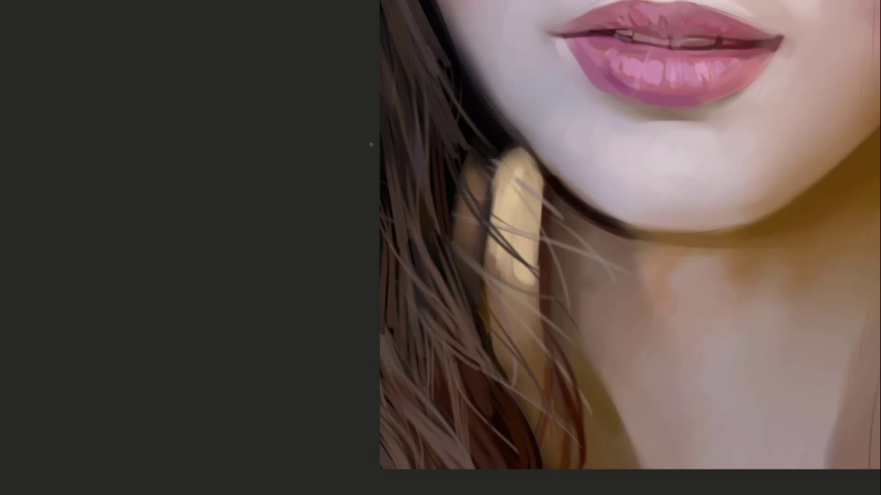
Redraw the long light-brown strand sweeping from the hair's outer edge diagonally down across the lower hair
left_click_drag(421, 290, 380, 255)
key("ctrl+z")
left_click_drag(435, 306, 379, 256)
key("ctrl+z")
left_click_drag(438, 305, 379, 232)
key("ctrl+z")
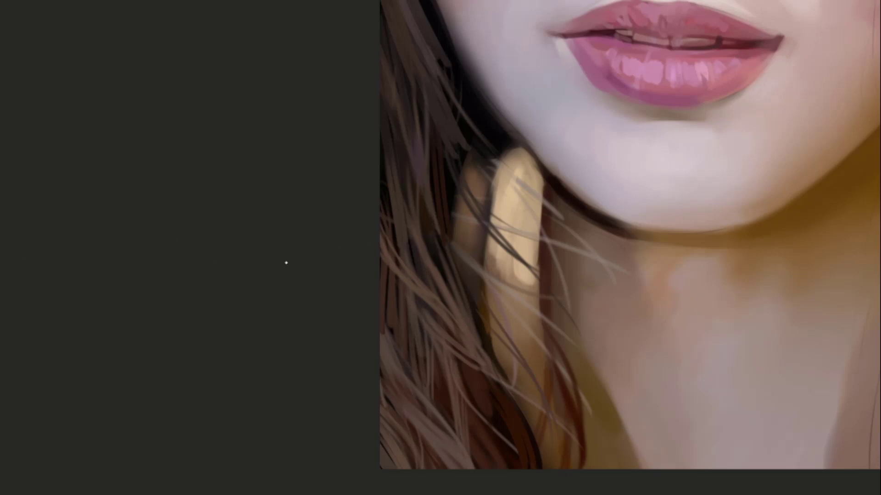
Sample a brown from the hair beside the finger and paint short strands through the middle of the lower hair
left_click_drag(429, 239, 450, 230)
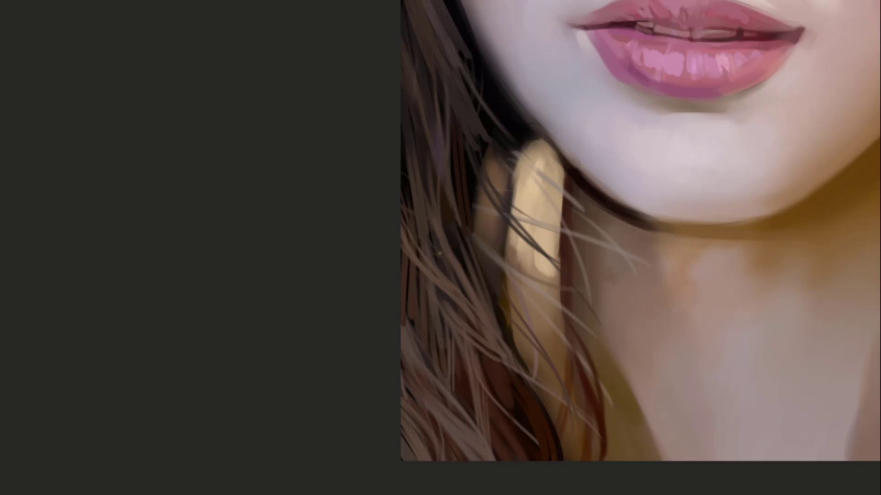
left_click_drag(460, 222, 422, 244)
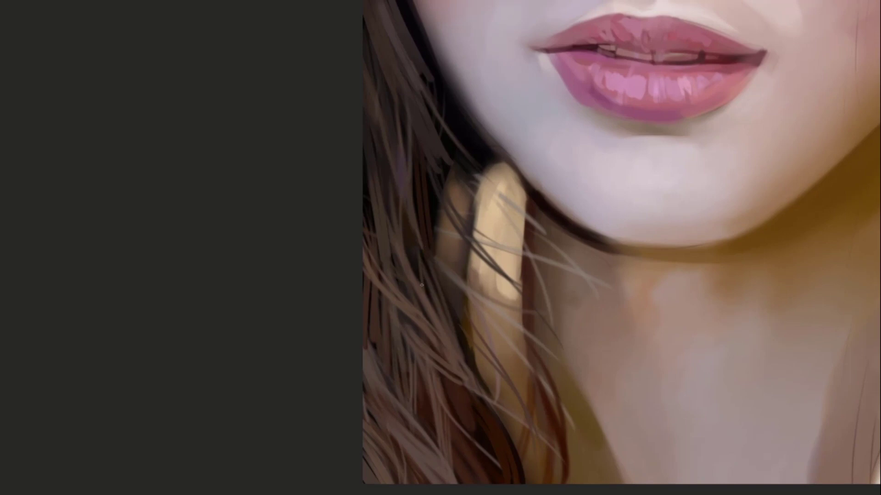
left_click_drag(404, 227, 420, 256)
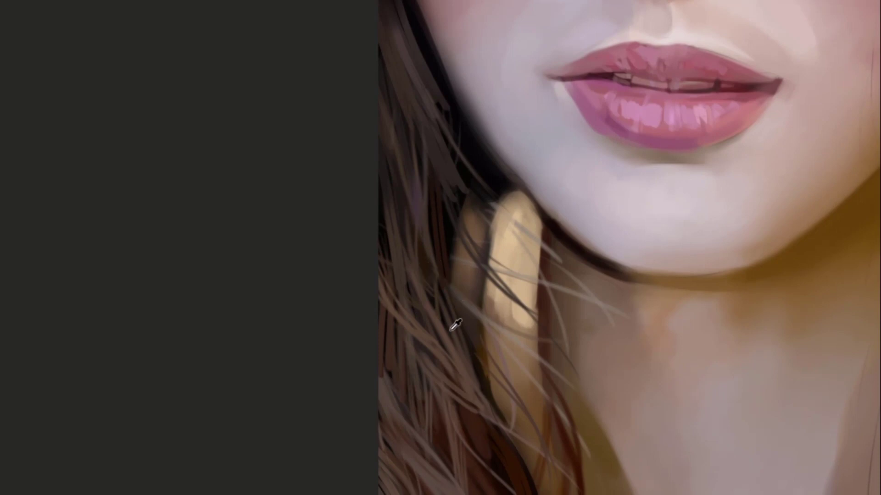
left_click_drag(416, 297, 412, 195)
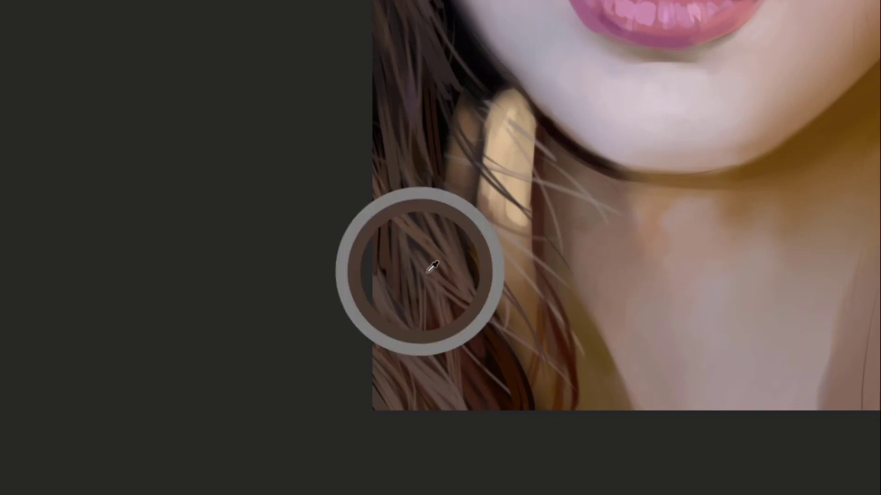
left_click_drag(418, 274, 435, 274)
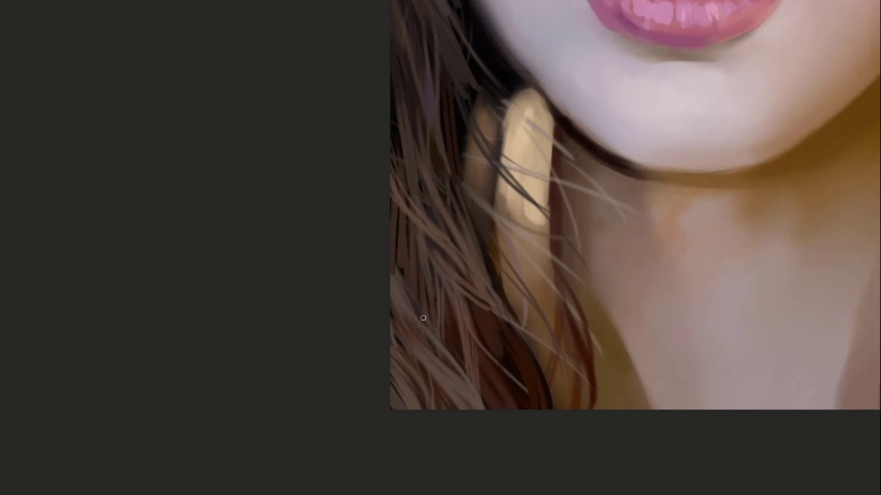
left_click_drag(424, 304, 420, 245)
key("ctrl+z")
left_click_drag(418, 316, 422, 284)
mouse_move(426, 257)
left_mouse_down()
mouse_move(415, 326)
mouse_move(356, 344)
mouse_move(343, 398)
left_mouse_up()
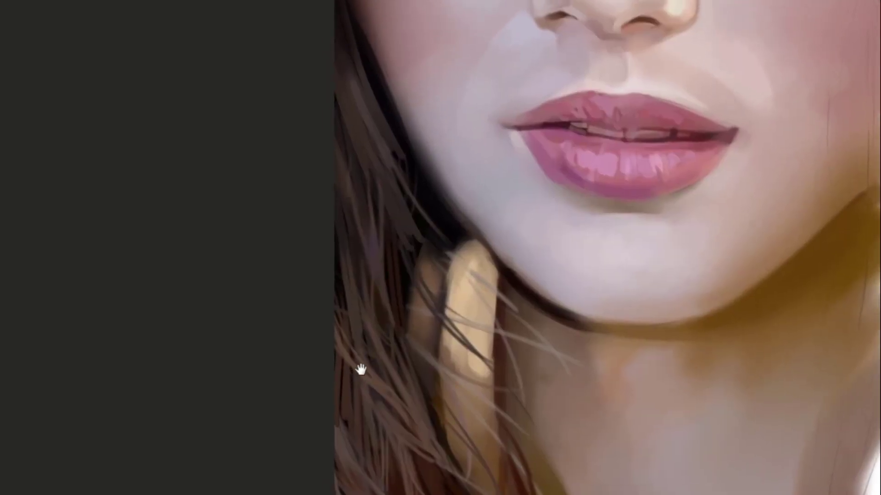
Sample another hair tone and paint thin flyaway strands crossing the hair between its outer edge and the finger
left_click(355, 323, "alt")
mouse_move(384, 240)
left_mouse_down()
mouse_move(379, 208)
mouse_move(340, 303)
mouse_move(364, 224)
mouse_move(425, 249)
left_mouse_up()
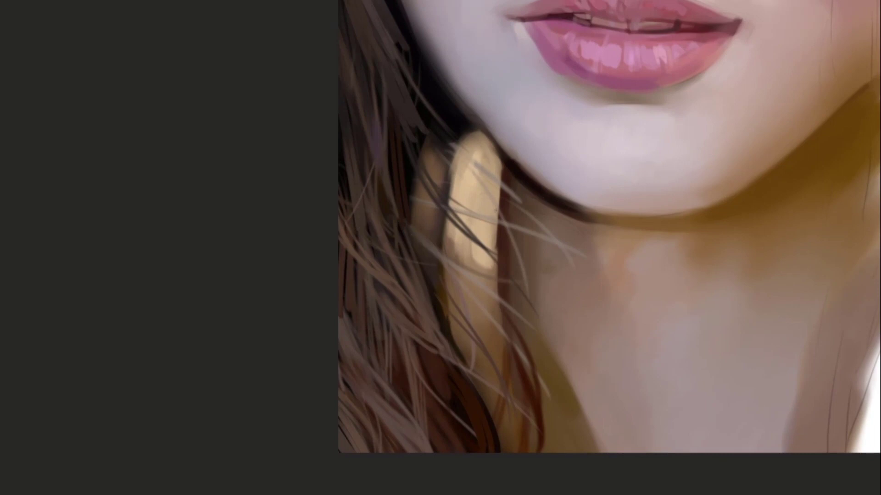
left_click_drag(421, 199, 428, 240)
Paint a dark curved strand across the base of the finger, joining the reddish lock to the dark hair
mouse_move(493, 281)
left_mouse_down()
mouse_move(460, 218)
mouse_move(464, 257)
left_mouse_up()
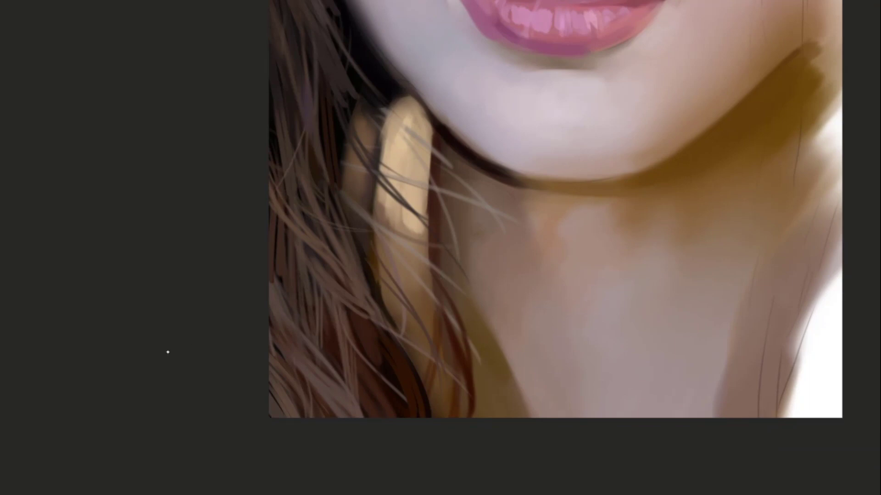
left_click_drag(441, 312, 407, 355)
left_click_drag(431, 320, 398, 370)
left_click(399, 382, "alt")
mouse_move(471, 190)
left_mouse_down()
mouse_move(486, 215)
mouse_move(488, 186)
left_mouse_up()
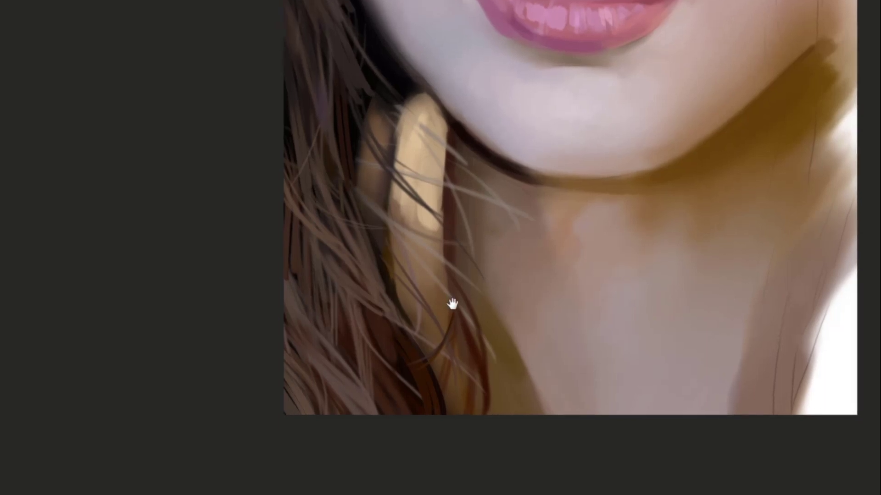
left_click_drag(452, 304, 427, 246)
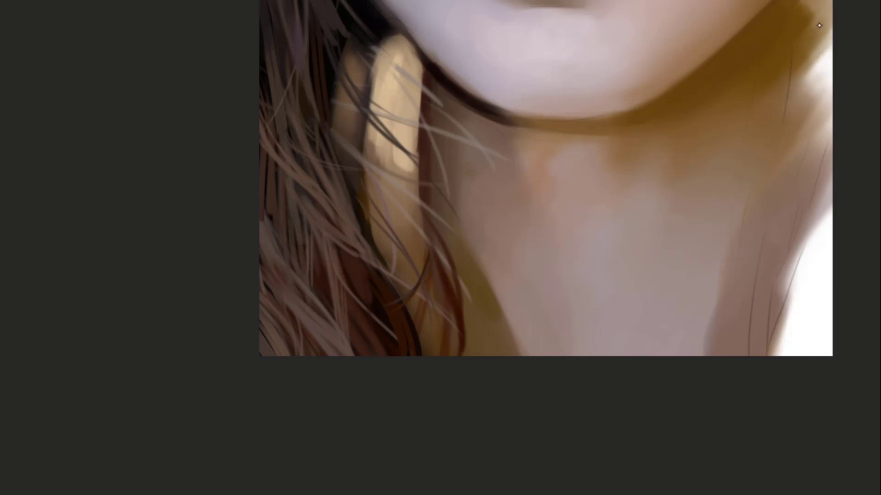
left_click_drag(552, 157, 585, 165)
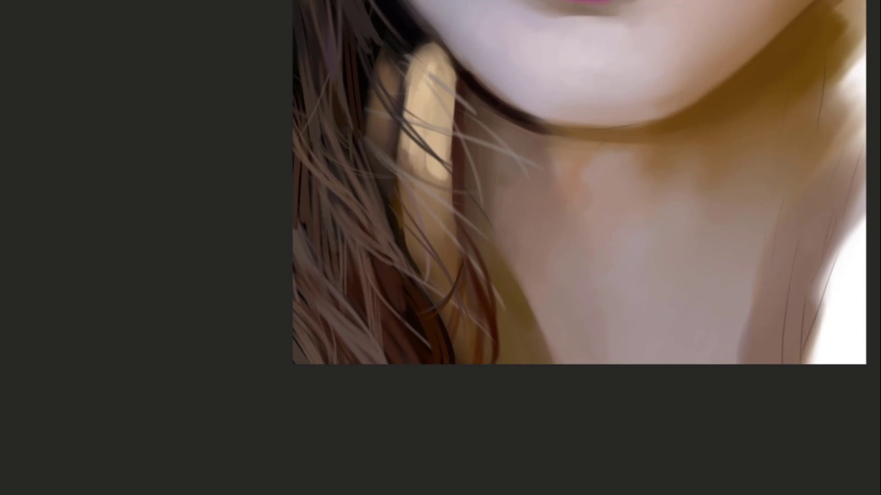
left_click_drag(428, 180, 481, 160)
left_click_drag(418, 132, 529, 181)
key("ctrl+z")
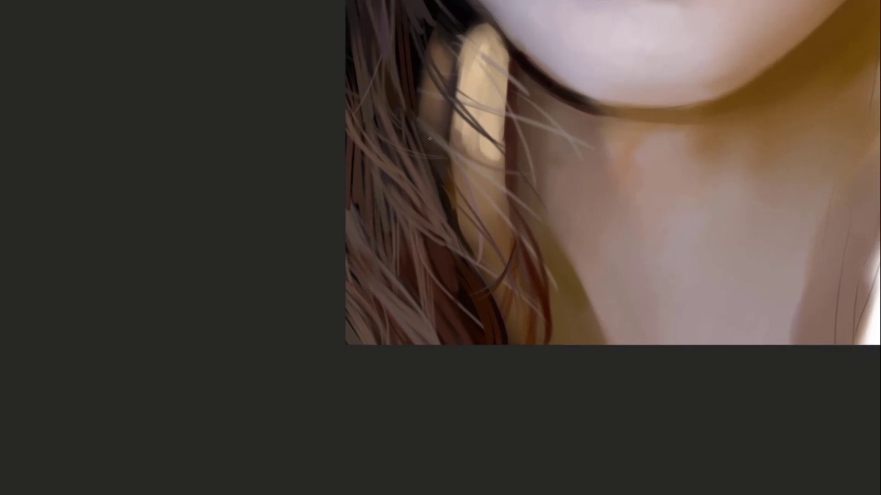
left_click_drag(435, 147, 531, 197)
key("ctrl+z")
left_click_drag(436, 156, 530, 190)
key("ctrl+z")
left_click_drag(477, 176, 549, 187)
key("ctrl+z")
Paint a thin light flyaway strand curving across the middle of the finger and out over the neck
left_click_drag(485, 169, 543, 175)
left_click_drag(497, 163, 510, 181)
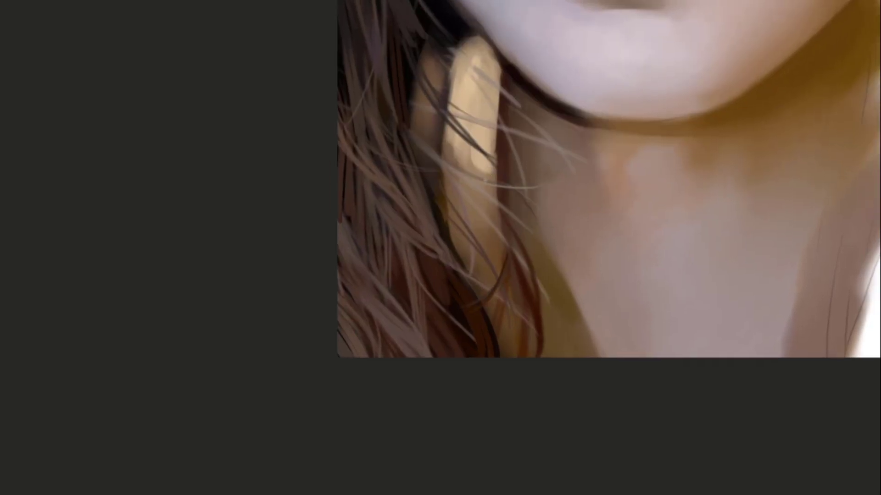
left_click(482, 180)
left_click_drag(577, 153, 588, 165)
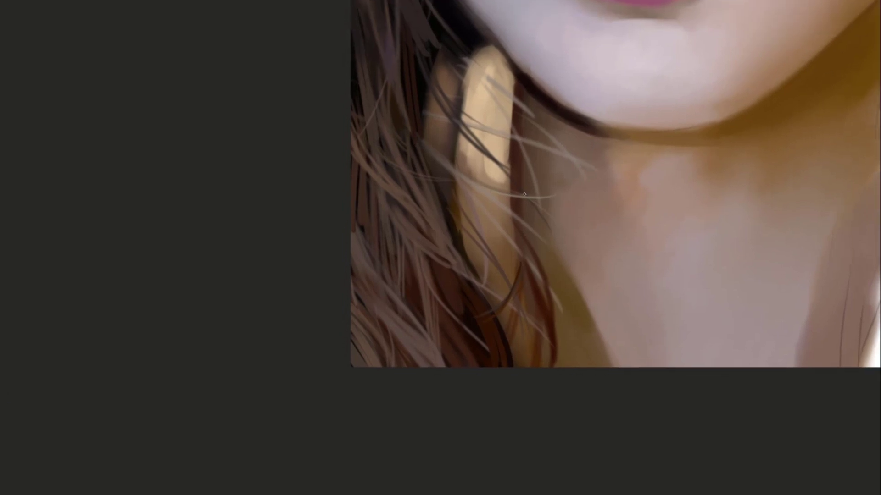
left_click_drag(504, 202, 512, 183)
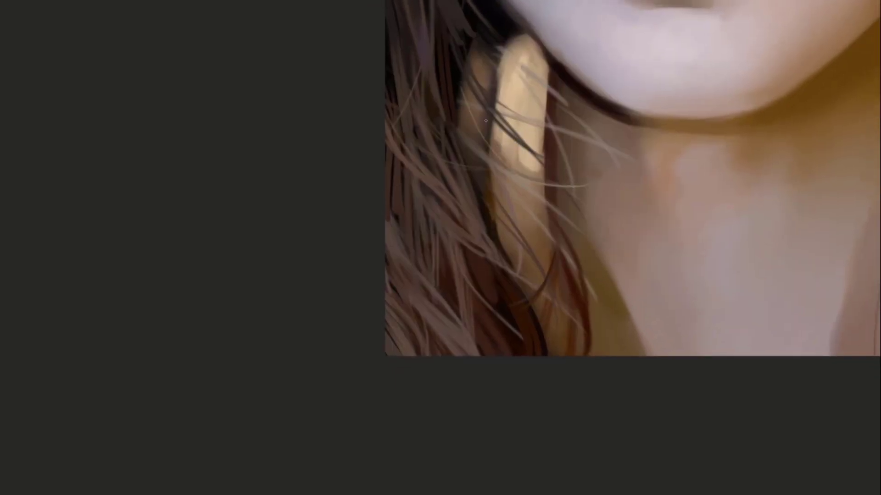
key("ctrl+z")
mouse_move(484, 166)
left_mouse_down()
mouse_move(480, 144)
mouse_move(483, 168)
left_mouse_up()
Sample a tone from the hair beside the finger and try to paint a long strand down through the hair
left_click(464, 202, "alt")
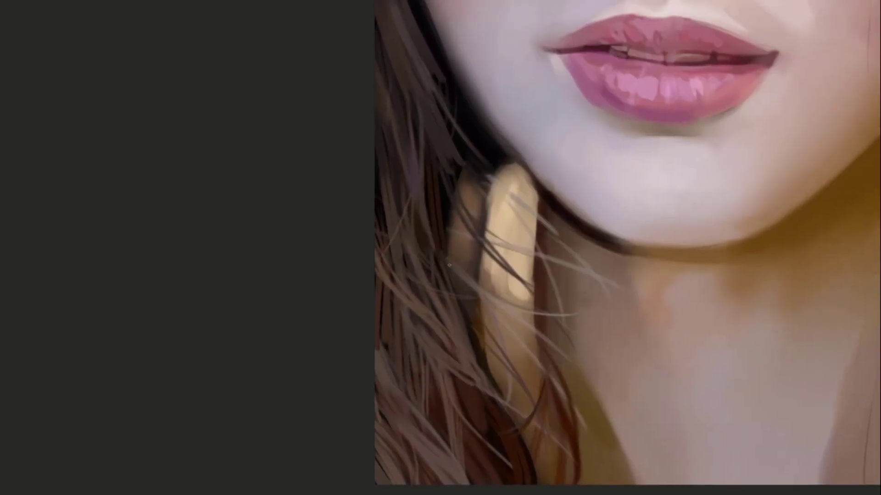
left_click_drag(436, 177, 413, 153)
left_click_drag(426, 108, 435, 154)
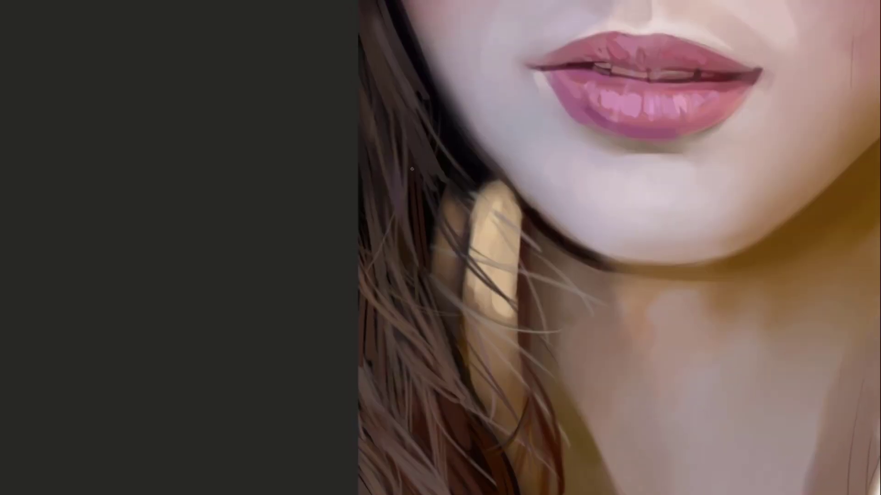
left_click_drag(428, 223, 402, 144)
left_click_drag(385, 114, 427, 263)
key("ctrl+z")
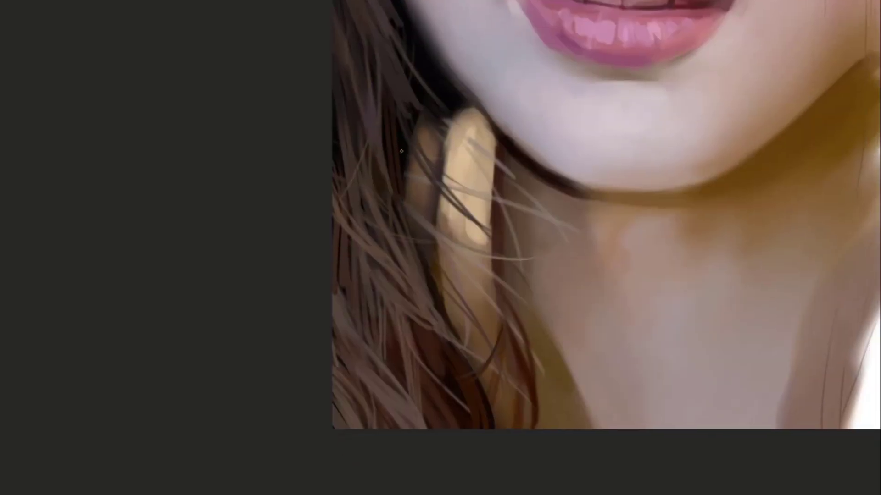
mouse_move(430, 190)
left_mouse_down()
mouse_move(430, 153)
mouse_move(428, 163)
left_mouse_up()
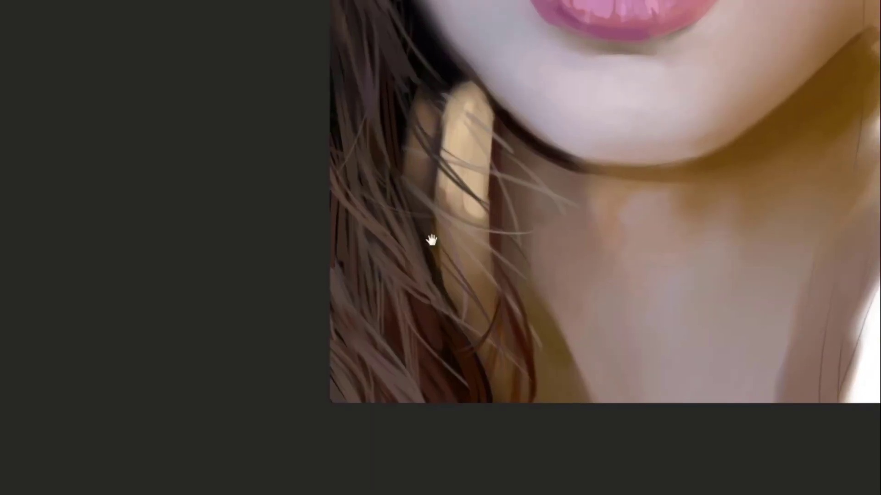
Paint brown strands down through the lower hair beside the base of the finger
left_click_drag(431, 240, 386, 158)
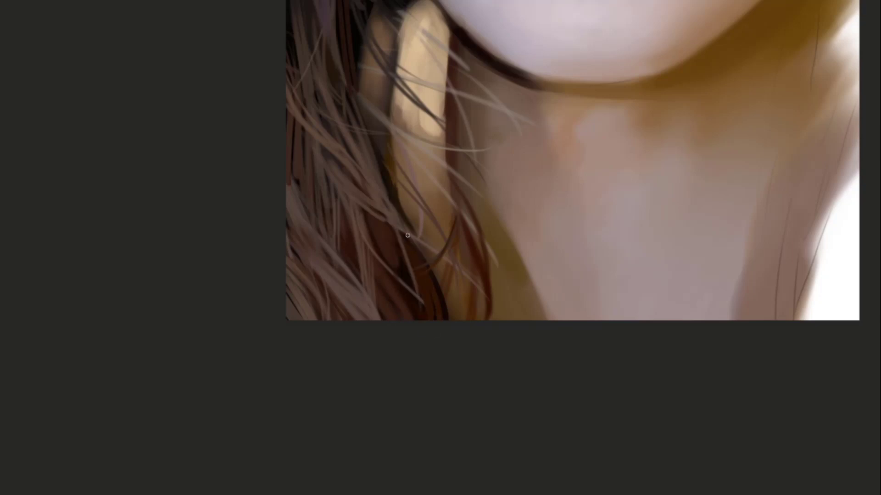
mouse_move(400, 229)
left_mouse_down()
mouse_move(416, 293)
mouse_move(396, 230)
mouse_move(403, 296)
left_mouse_up()
key("ctrl+z")
key("ctrl+z")
left_click_drag(402, 229, 415, 288)
mouse_move(384, 238)
left_mouse_down()
mouse_move(470, 224)
mouse_move(470, 255)
left_mouse_up()
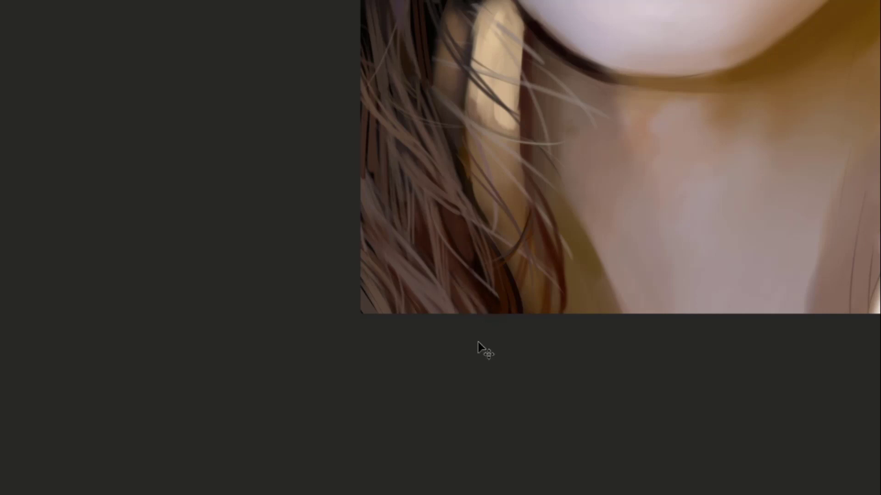
left_click_drag(444, 187, 418, 225)
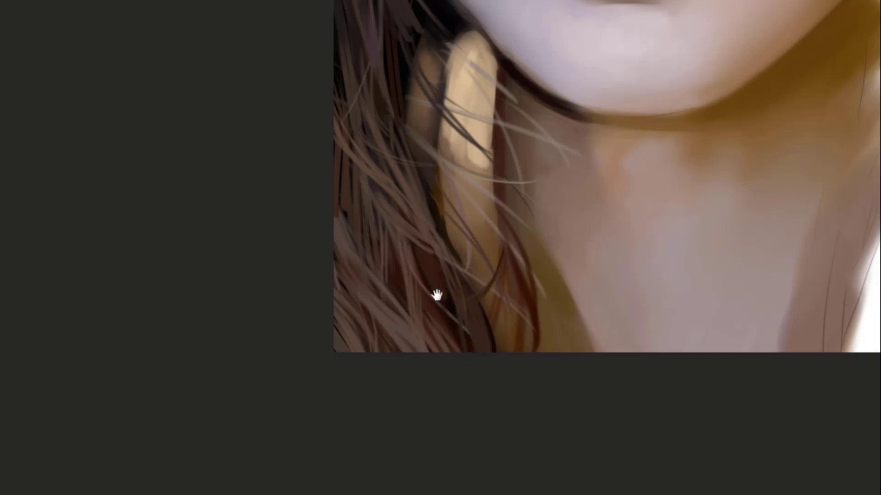
left_click_drag(436, 295, 477, 317)
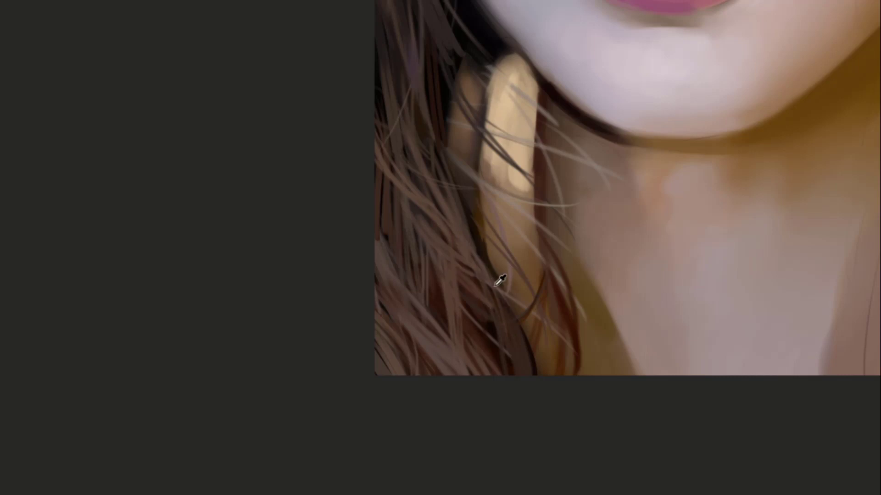
Sample a lighter brown from the hair and paint a short curved strand across the reddish area of the lower hair
left_click(493, 269)
left_click(437, 253, "alt")
mouse_move(453, 237)
left_mouse_down()
mouse_move(423, 312)
mouse_move(468, 231)
left_mouse_up()
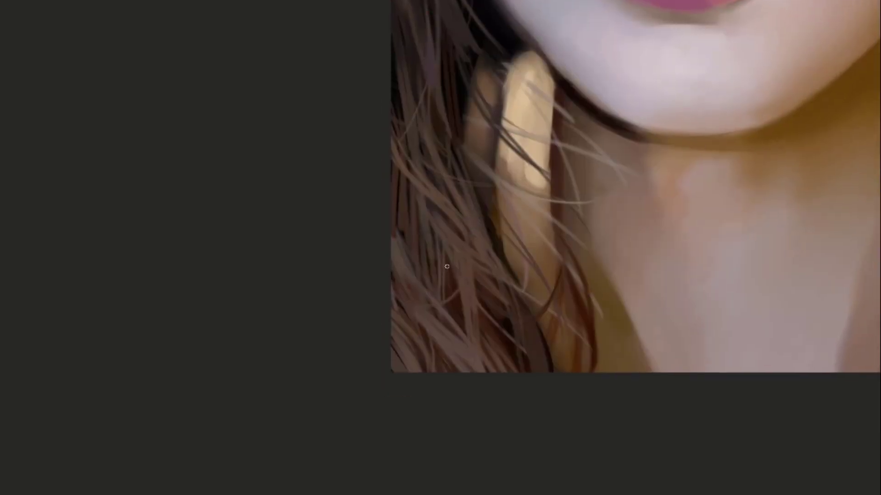
left_click_drag(447, 267, 444, 295)
left_click_drag(463, 225, 448, 283)
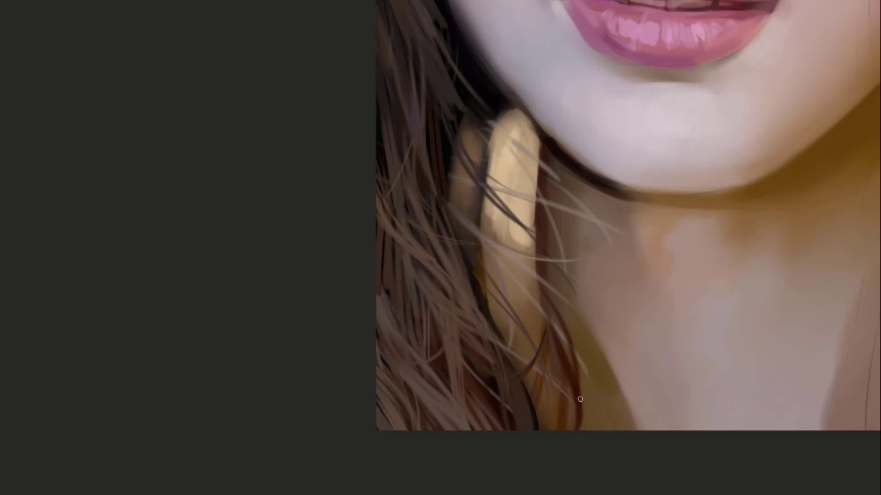
Paint a dark red strand down along the neck-side edge of the finger, joining the reddish lock at its base
mouse_move(589, 422)
left_mouse_down()
mouse_move(532, 369)
mouse_move(514, 336)
left_mouse_up()
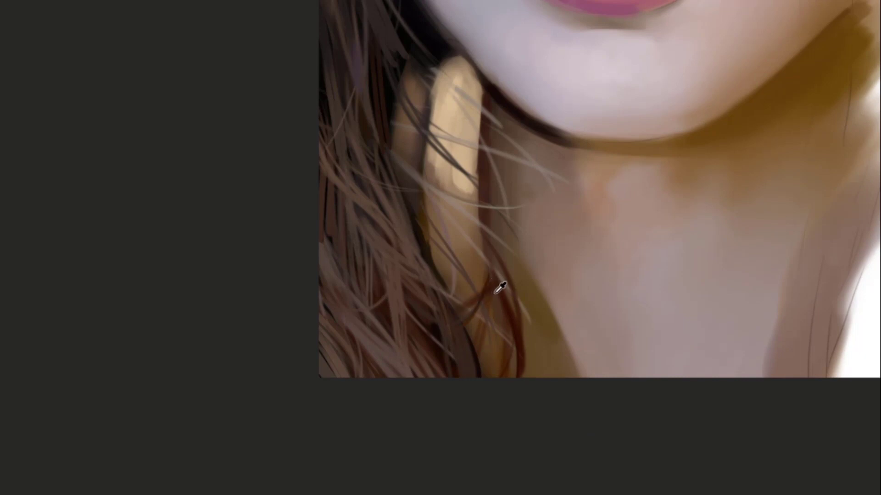
left_click_drag(473, 272, 480, 310)
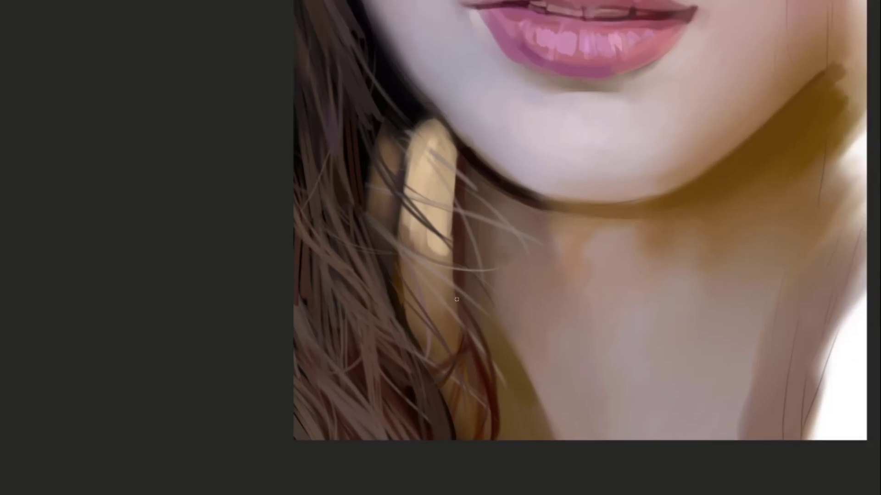
left_click_drag(452, 247, 463, 326)
mouse_move(461, 296)
left_mouse_down()
mouse_move(463, 328)
mouse_move(461, 260)
left_mouse_up()
Undo the last stroke and, with a larger brush, paint soft brown shadow between the upper finger and the neck
key("]")
key("]")
key("]")
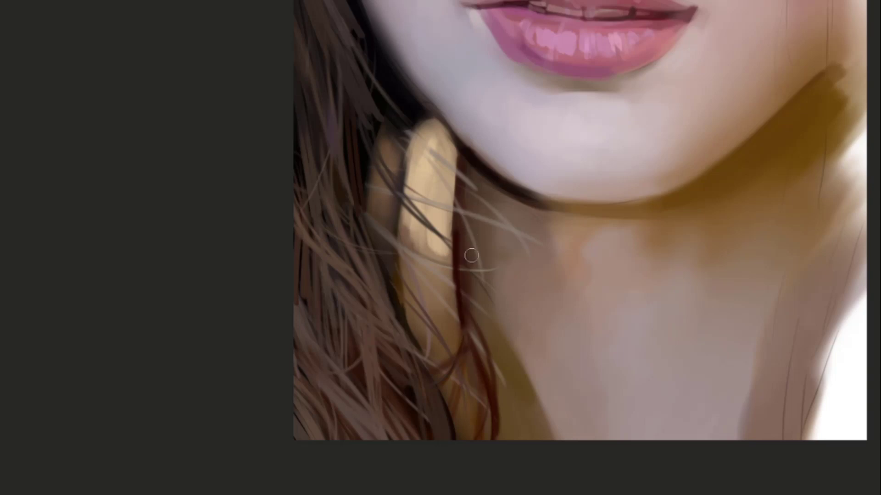
key("ctrl+z")
left_click_drag(466, 188, 504, 267)
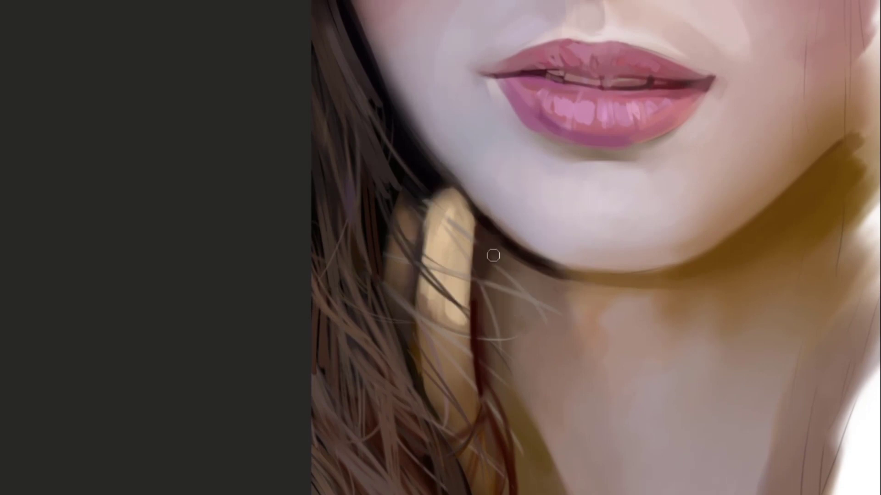
left_click_drag(497, 298, 509, 215)
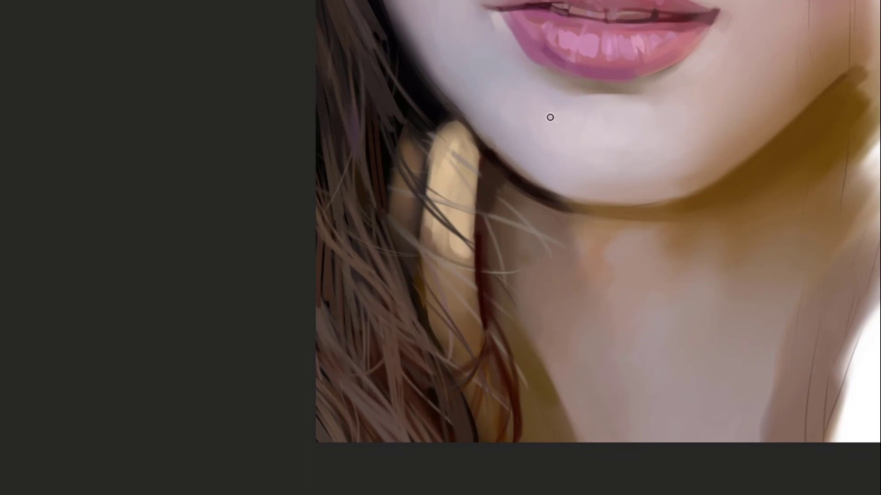
left_click_drag(552, 150, 584, 171)
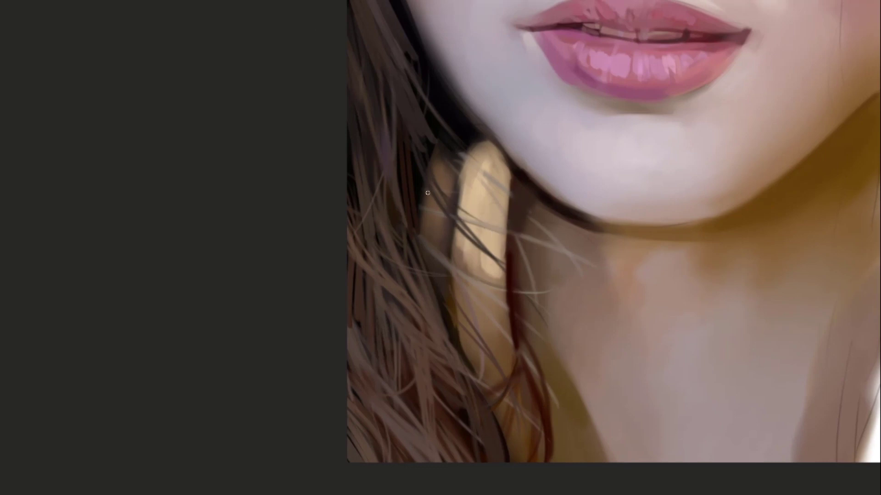
Paint a thin light strand along the finger's lower edge, crossing the dark red lock at its base
left_click_drag(450, 240, 502, 170)
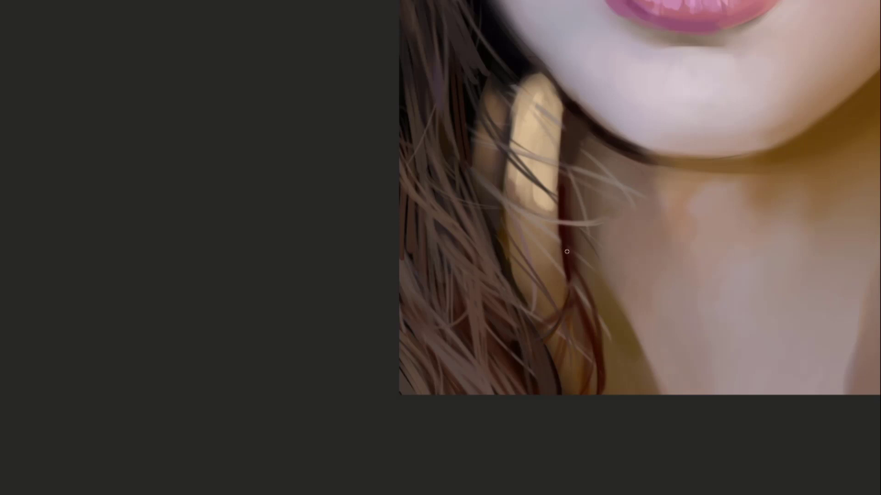
left_click_drag(551, 262, 566, 266)
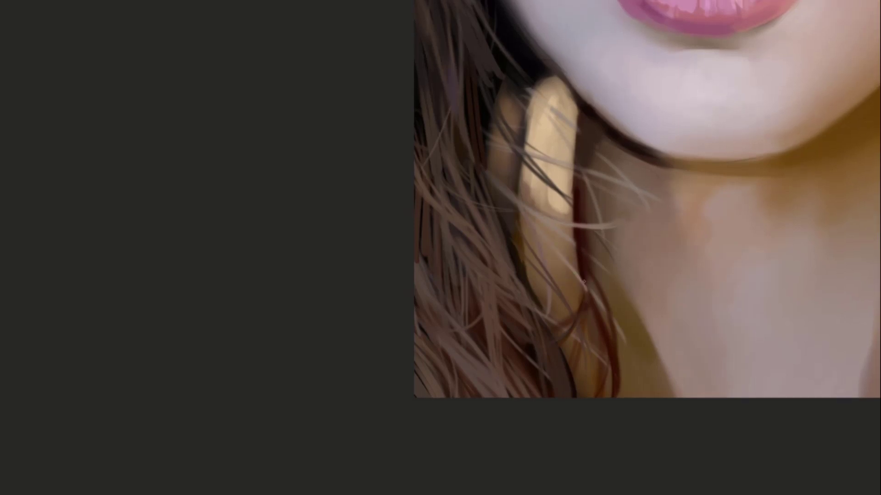
mouse_move(587, 281)
left_mouse_down()
mouse_move(570, 245)
mouse_move(570, 275)
left_mouse_up()
left_click_drag(566, 239, 558, 279)
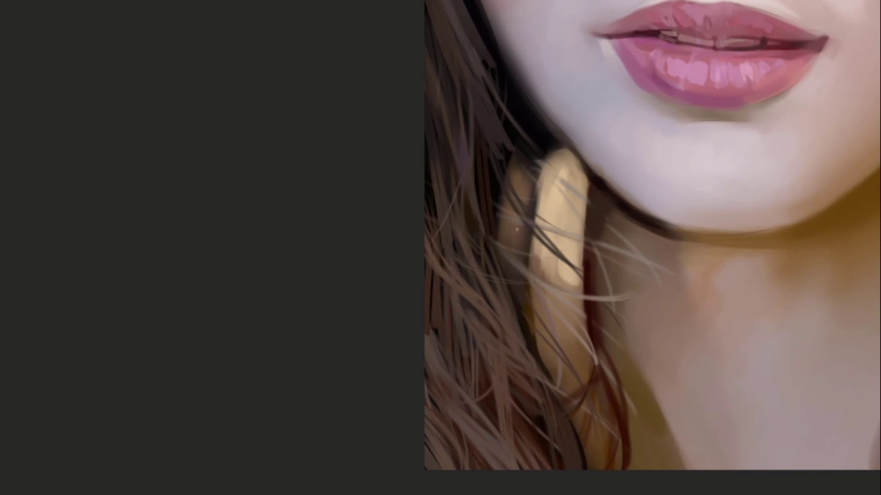
left_click_drag(564, 187, 474, 236)
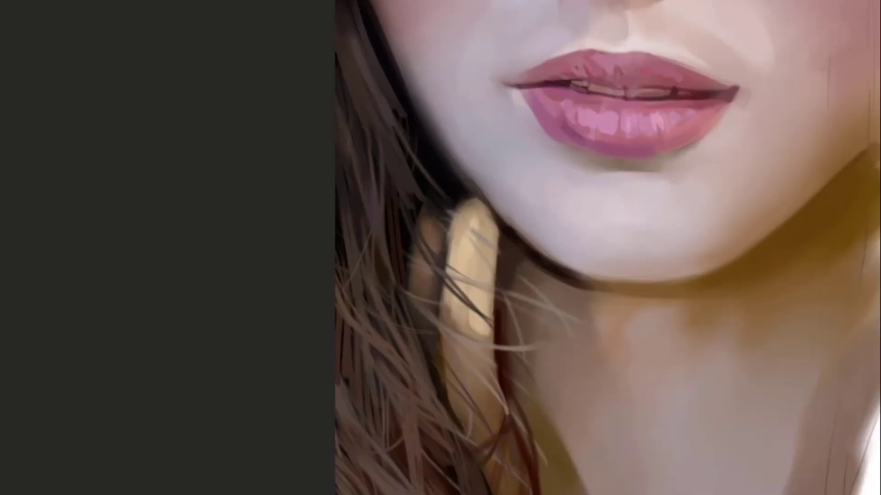
left_click_drag(450, 209, 494, 253)
key("ctrl+z")
left_click_drag(426, 243, 439, 161)
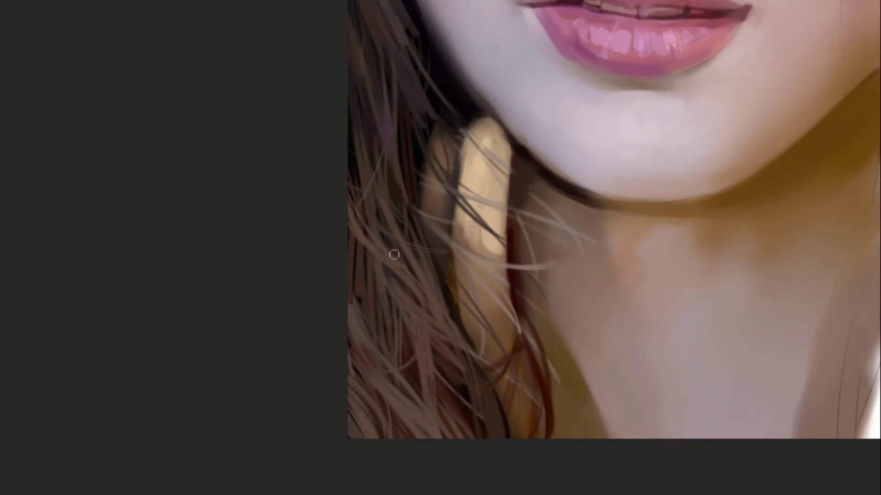
Examine the hair from the cheek down to the fingers, then the portrait as a whole
scroll(399, 257, "up", 2)
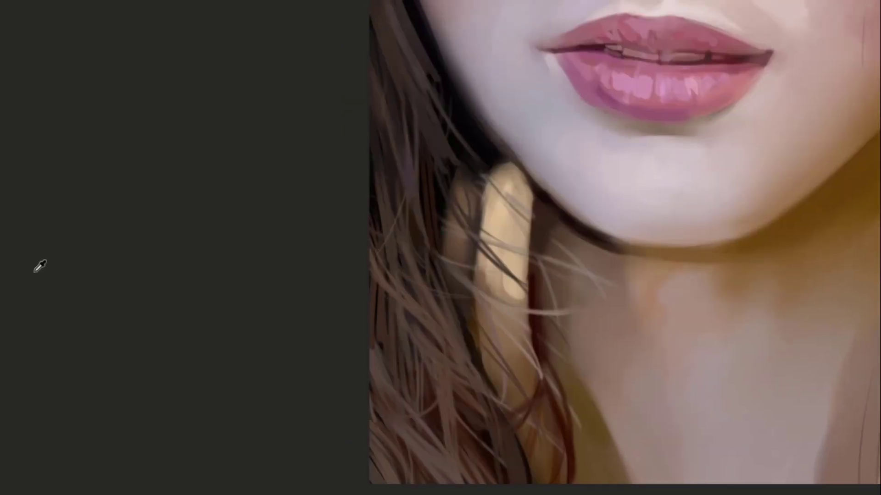
scroll(392, 271, "up", 2)
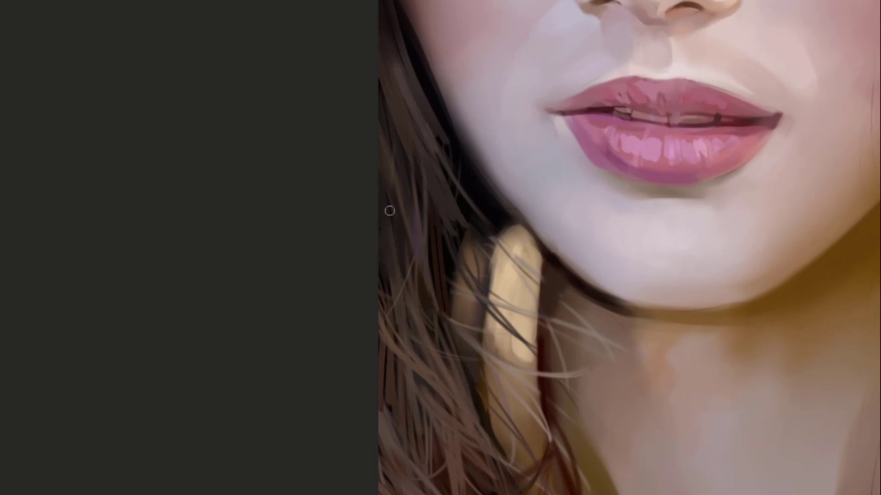
scroll(392, 195, "up", 2)
left_click(383, 196)
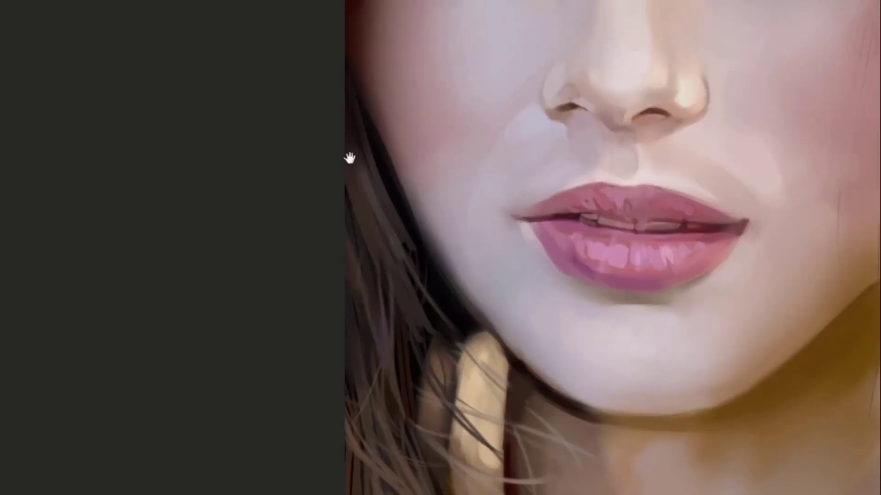
left_click_drag(350, 157, 314, 184)
left_click_drag(423, 315, 410, 146)
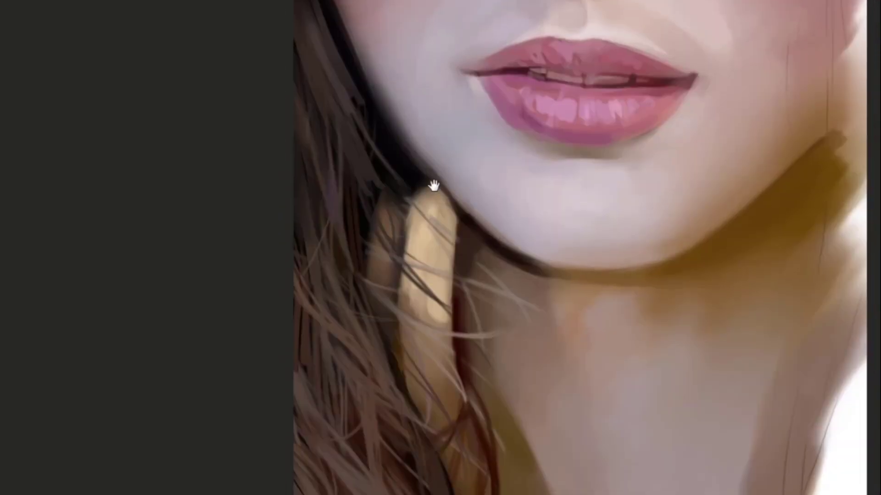
left_click_drag(583, 253, 483, 270)
key("ctrl+0")
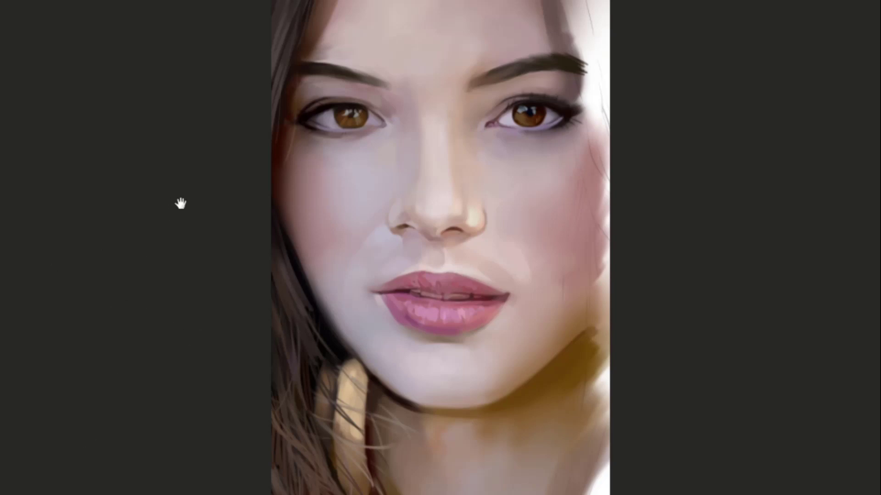
Examine the nose, lips, cheeks and eyes up close and compare them with the full portrait
key("z")
key("z")
left_click(477, 243)
left_click(486, 240)
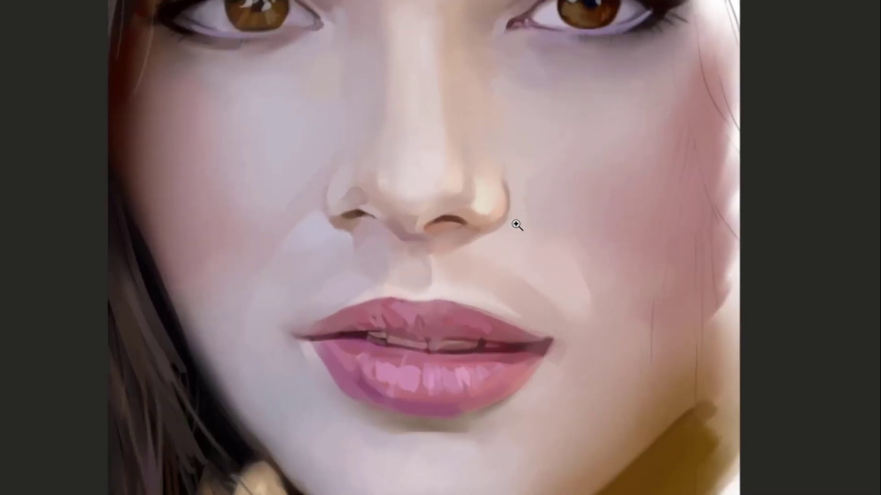
left_click_drag(494, 193, 515, 205)
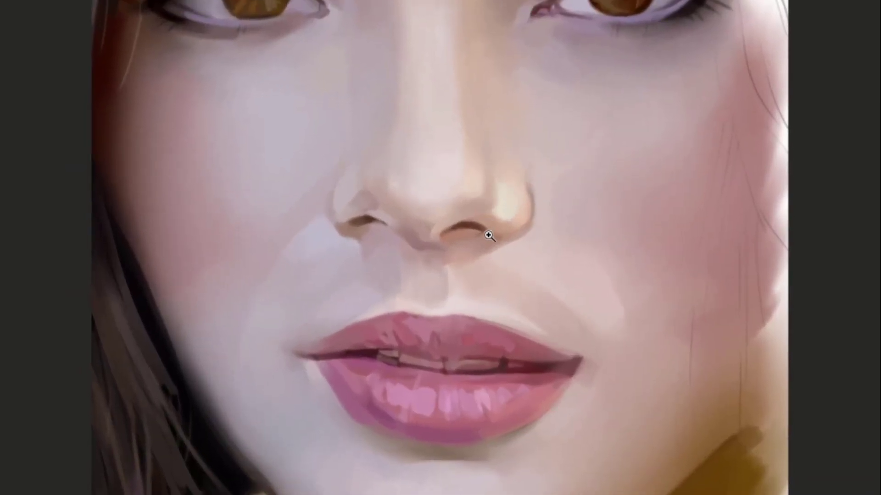
left_click_drag(490, 237, 466, 248)
left_click(467, 248)
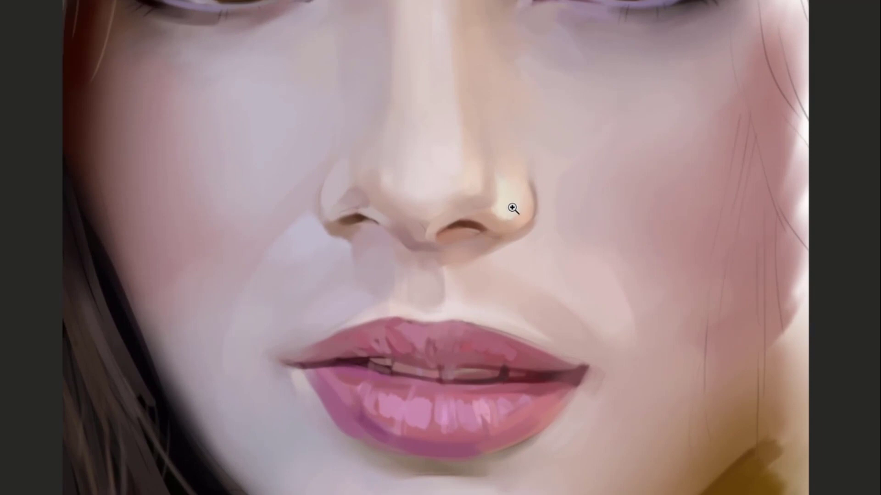
left_click_drag(535, 175, 505, 197)
mouse_move(585, 64)
left_mouse_down()
mouse_move(589, 143)
mouse_move(573, 153)
left_mouse_up()
left_click_drag(578, 80, 613, 147)
mouse_move(672, 175)
left_mouse_down()
mouse_move(613, 160)
mouse_move(651, 154)
mouse_move(620, 157)
mouse_move(576, 135)
left_mouse_up()
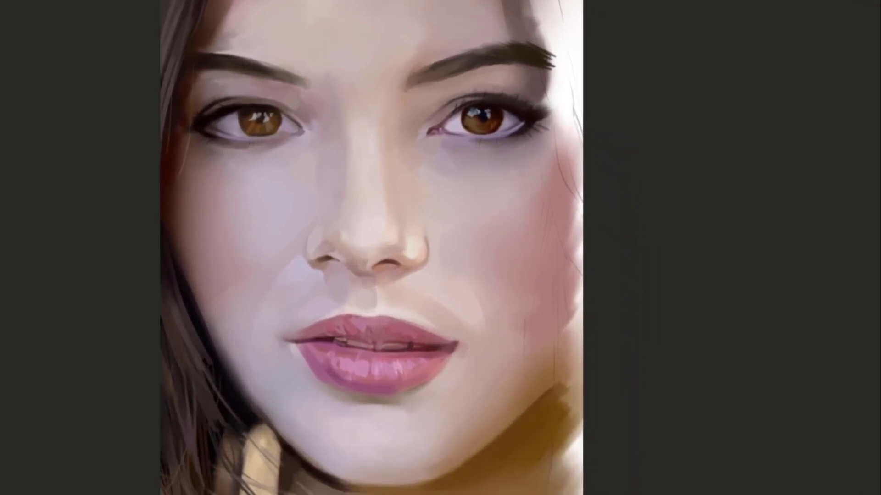
left_click_drag(595, 96, 628, 94)
left_click_drag(572, 140, 726, 140)
left_click_drag(380, 116, 577, 132)
key("ctrl+0")
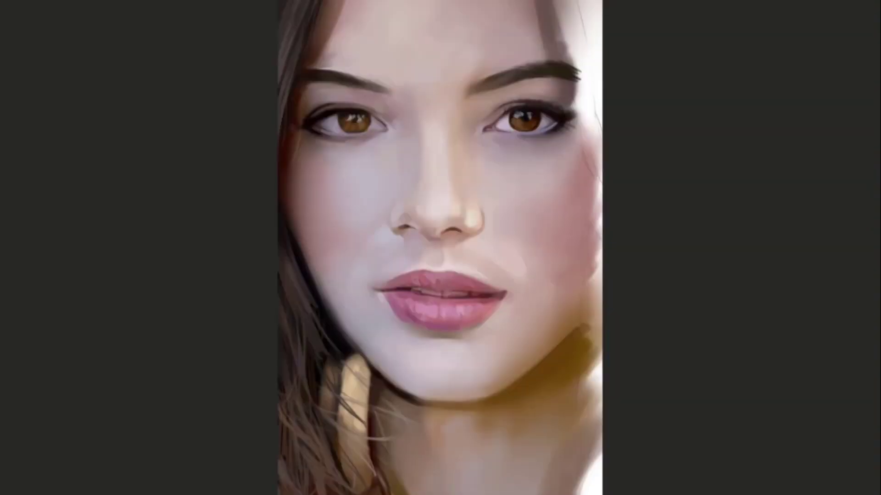
Paint a dark reddish-brown lock from the outer corner of the eye on the bright side down to the canvas edge
left_click(606, 114)
left_click_drag(596, 96, 509, 152)
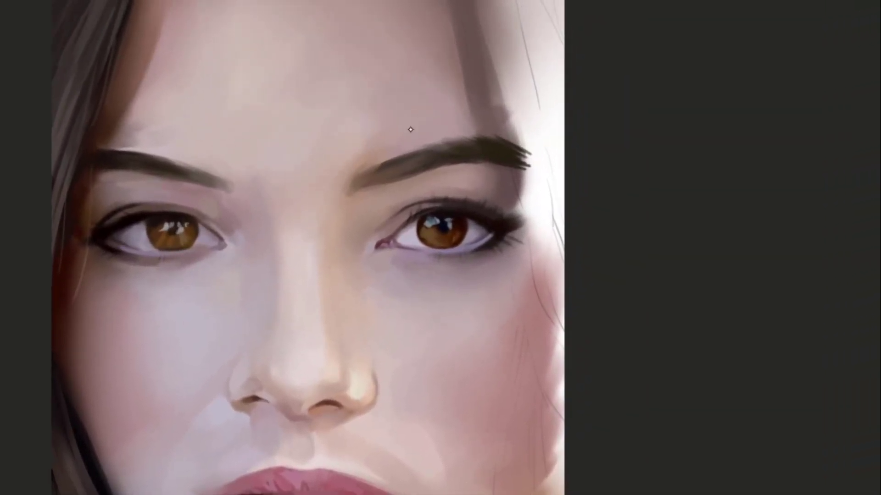
scroll(570, 157, "down", 1)
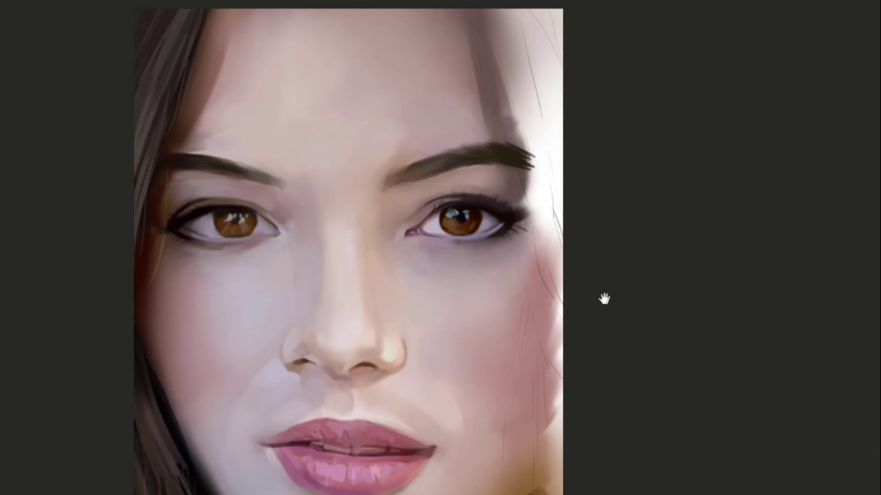
mouse_move(573, 271)
left_mouse_down()
mouse_move(551, 250)
mouse_move(559, 298)
left_mouse_up()
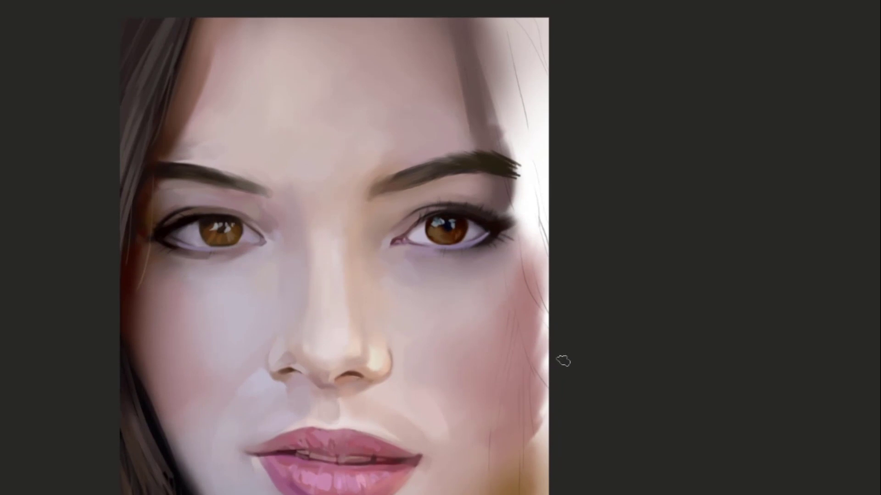
left_click_drag(551, 342, 493, 204)
key("ctrl+z")
key("ctrl+z")
left_click_drag(556, 336, 505, 207)
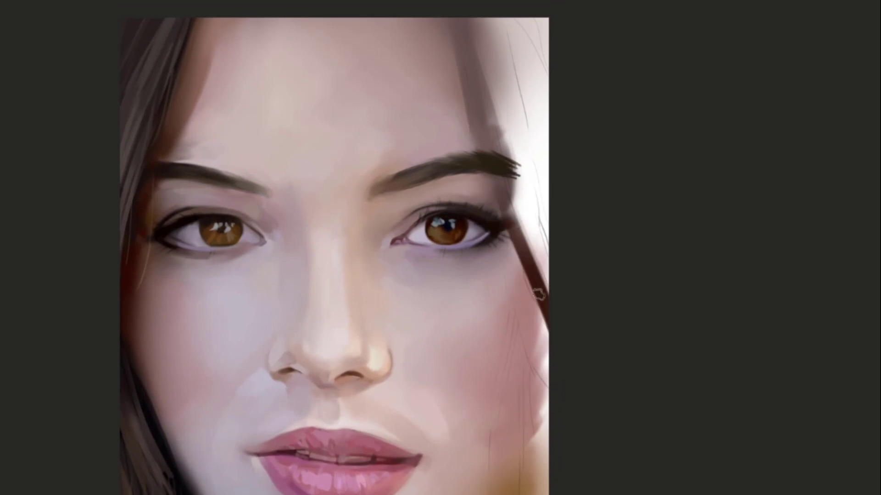
Extend the reddish-brown lock upward across the brow's tail and along the forehead to the top of the canvas
mouse_move(542, 229)
left_mouse_down()
mouse_move(538, 272)
mouse_move(493, 212)
mouse_move(459, 67)
left_mouse_up()
left_click_drag(475, 114, 499, 137)
left_click_drag(486, 82, 544, 262)
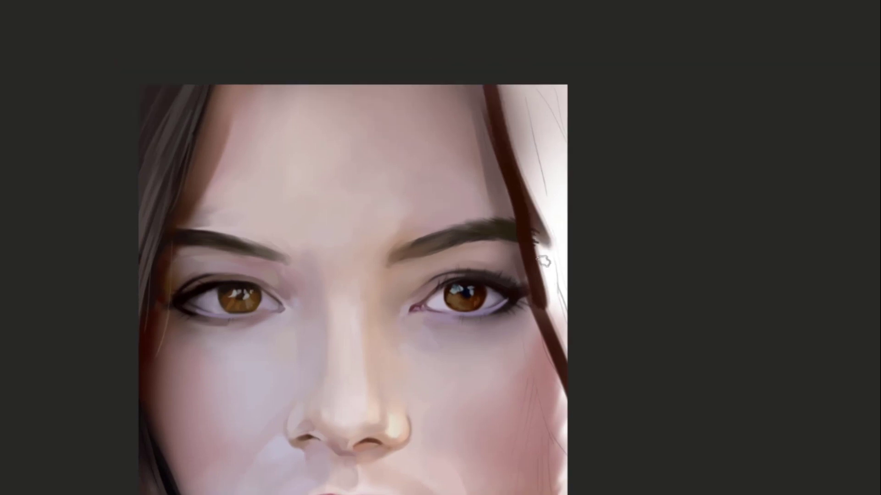
Undo the last grey stroke and fill the light background beside the forehead and eye with dark red hair colour
mouse_move(505, 85)
left_mouse_down()
mouse_move(523, 204)
mouse_move(490, 83)
mouse_move(539, 218)
left_mouse_up()
left_click_drag(488, 87, 536, 216)
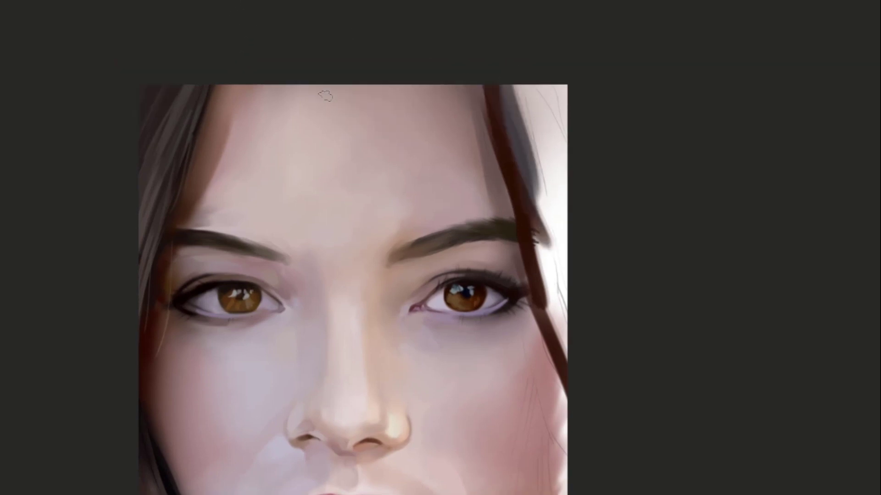
key("ctrl+z")
mouse_move(536, 255)
left_mouse_down()
mouse_move(562, 354)
mouse_move(527, 187)
left_mouse_up()
mouse_move(527, 135)
left_mouse_down()
mouse_move(521, 168)
mouse_move(513, 134)
mouse_move(544, 182)
mouse_move(539, 139)
mouse_move(565, 156)
mouse_move(536, 116)
mouse_move(583, 255)
mouse_move(509, 116)
mouse_move(524, 186)
mouse_move(479, 79)
mouse_move(517, 146)
mouse_move(467, 37)
mouse_move(536, 57)
mouse_move(577, 220)
mouse_move(603, 252)
mouse_move(534, 75)
mouse_move(558, 201)
mouse_move(560, 282)
mouse_move(592, 109)
left_mouse_up()
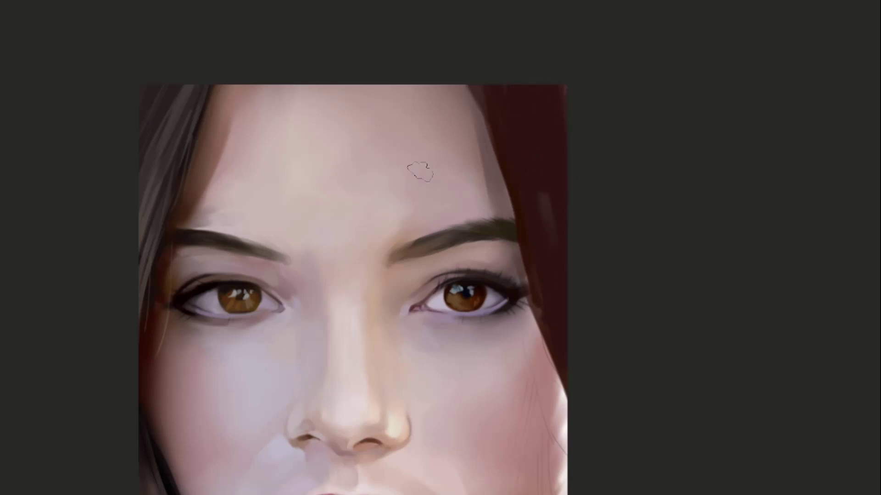
Darken the red hair mass beside the forehead with near-black strokes running down past the brow and eye
mouse_move(558, 163)
left_mouse_down()
mouse_move(569, 213)
mouse_move(555, 206)
mouse_move(519, 82)
mouse_move(533, 198)
left_mouse_up()
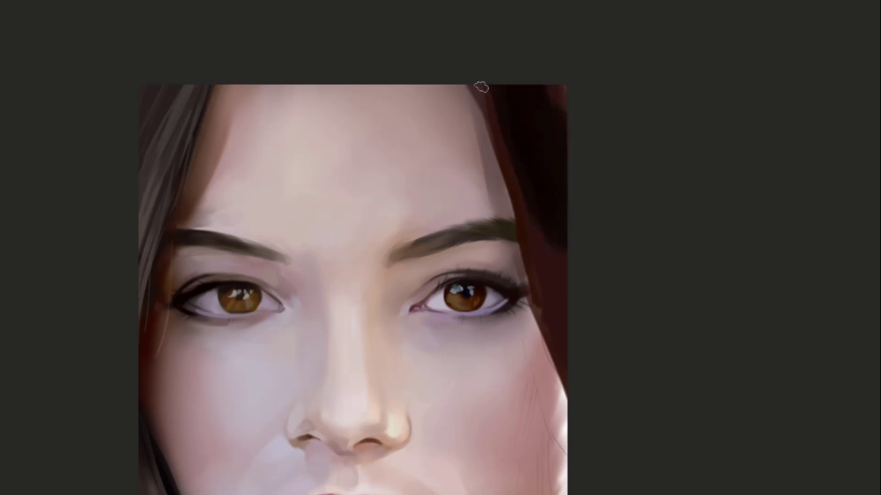
left_click_drag(522, 137, 529, 78)
mouse_move(480, 13)
left_mouse_down()
mouse_move(540, 161)
mouse_move(526, 155)
left_mouse_up()
left_click_drag(569, 195, 545, 120)
left_click_drag(511, 67, 521, 201)
left_click_drag(508, 93, 528, 188)
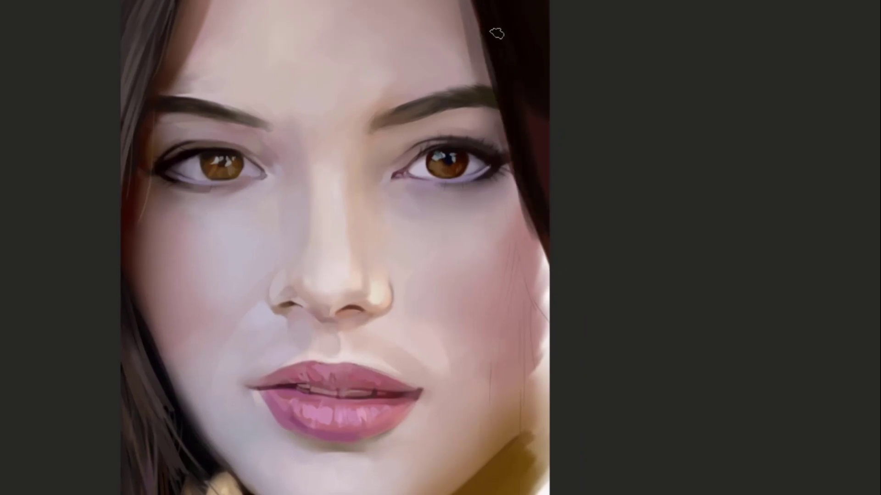
Lengthen the near-black lock along the outer cheek toward the canvas edge, undoing the last stroke
left_click_drag(495, 26, 569, 317)
left_click_drag(541, 228, 523, 136)
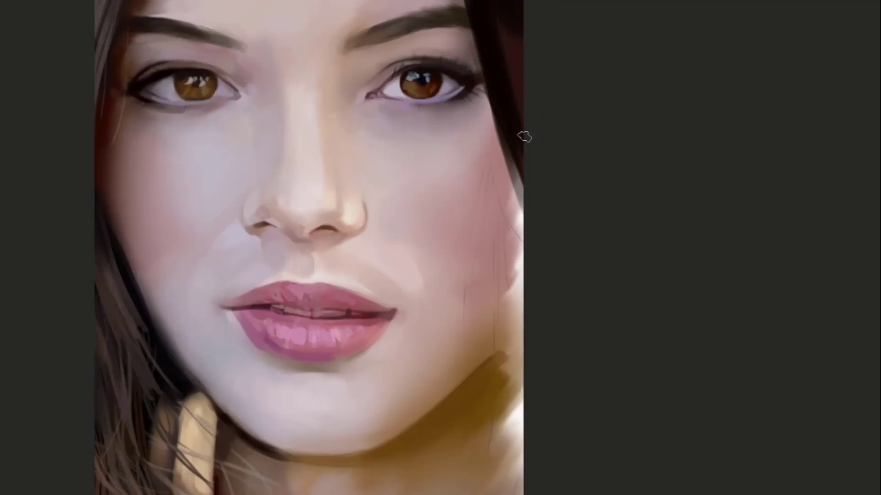
left_click_drag(523, 261, 509, 145)
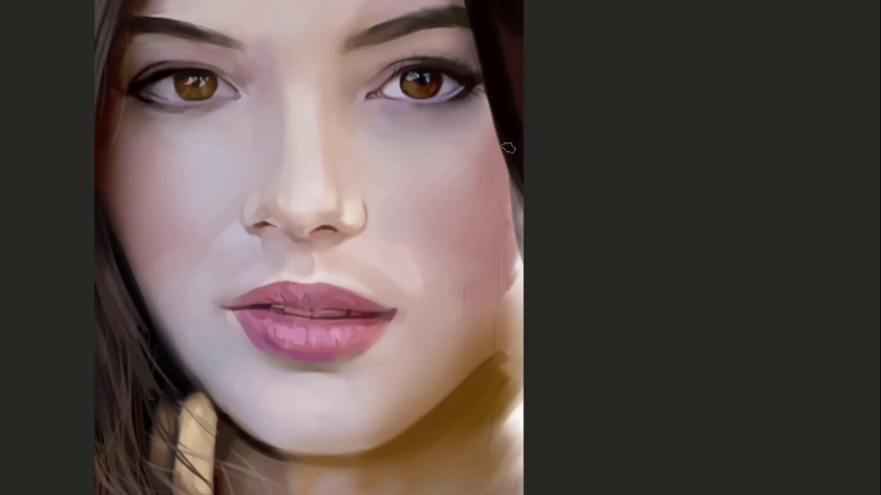
left_click_drag(522, 232, 502, 137)
left_click_drag(523, 259, 486, 84)
key("ctrl+z")
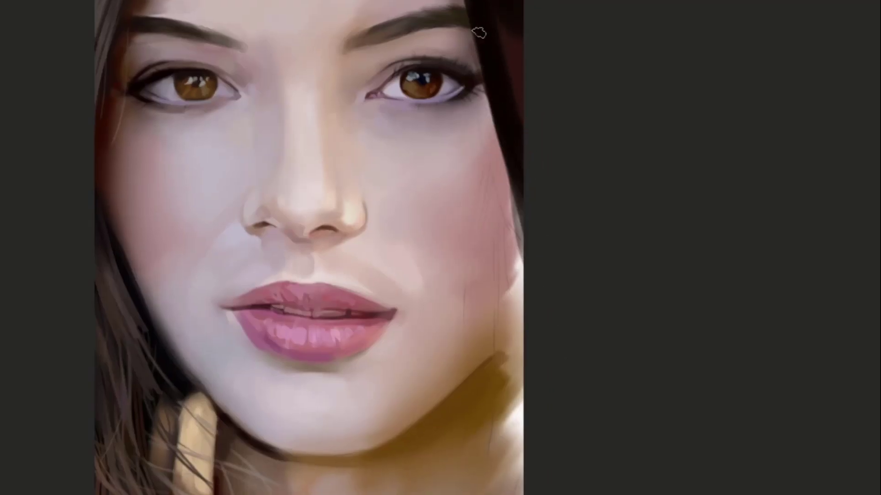
Sharpen the near-black hair's inner edge along the forehead, brow tail, outer eye corner and cheek
left_click_drag(477, 33, 546, 252)
key("ctrl+z")
left_click_drag(461, 2, 579, 301)
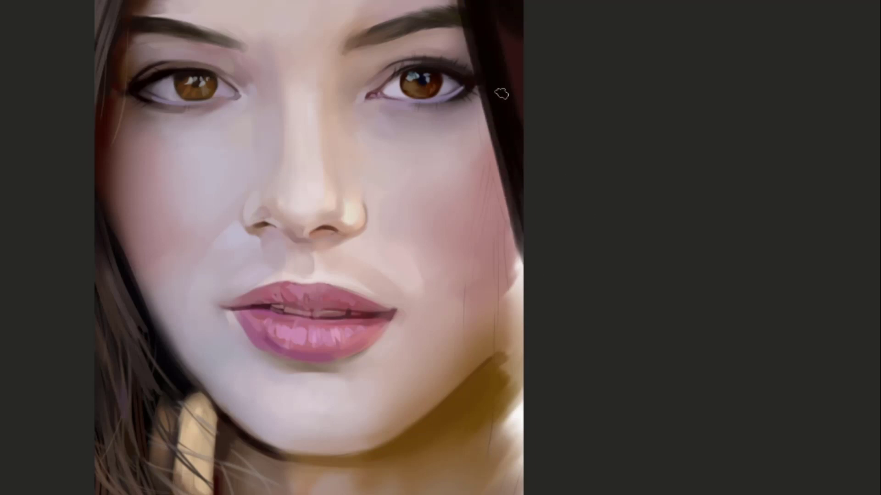
left_click_drag(484, 5, 517, 182)
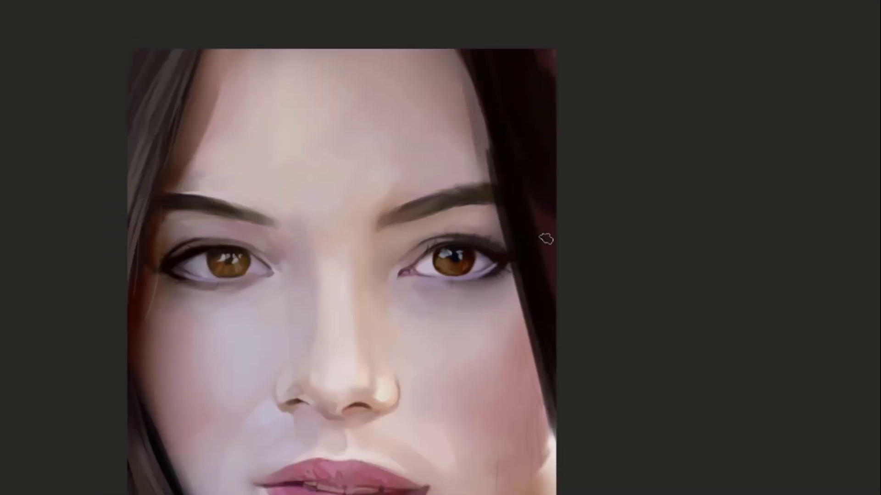
left_click_drag(481, 92, 515, 230)
left_click_drag(460, 40, 503, 178)
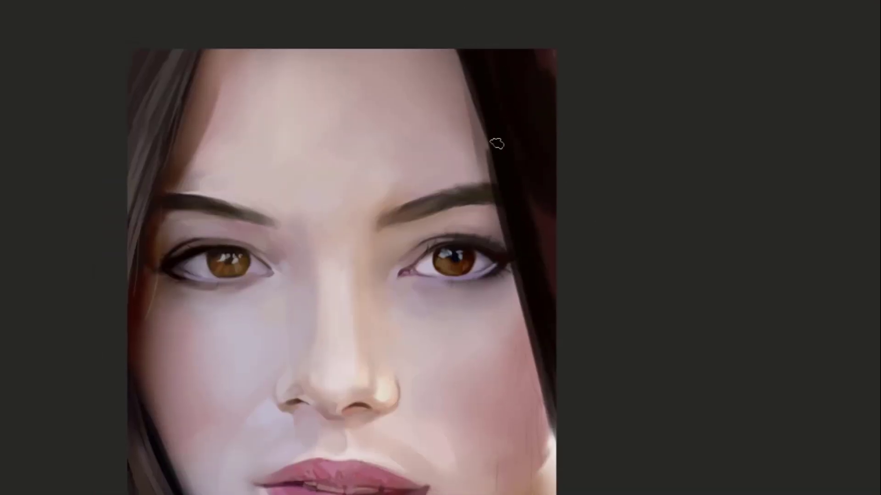
left_click_drag(465, 65, 489, 150)
left_click_drag(462, 57, 496, 147)
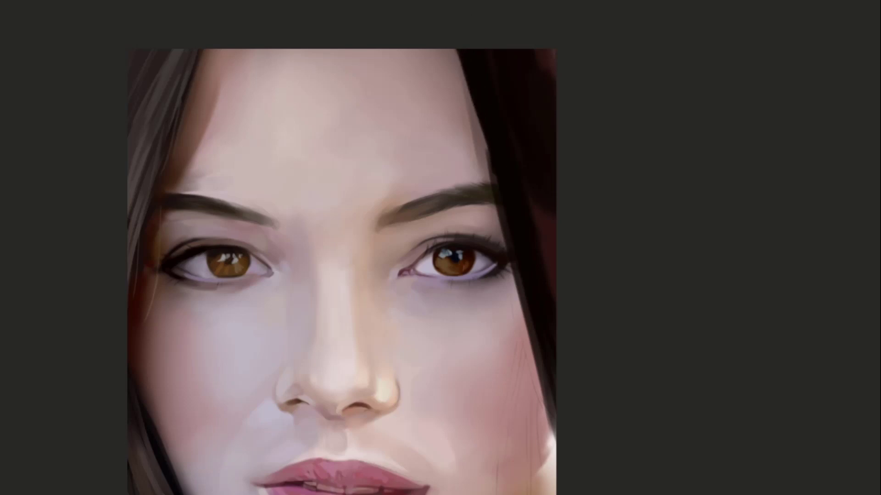
Continue the near-black lock down the outer cheek to the end of the jaw shadow
left_click_drag(558, 107, 627, 87)
left_click_drag(643, 270, 610, 144)
left_click_drag(628, 238, 645, 146)
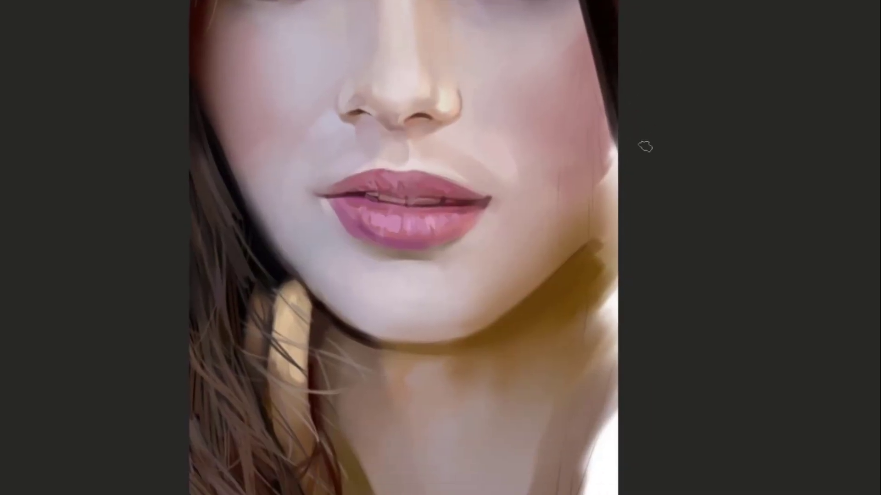
left_click_drag(620, 103, 598, 279)
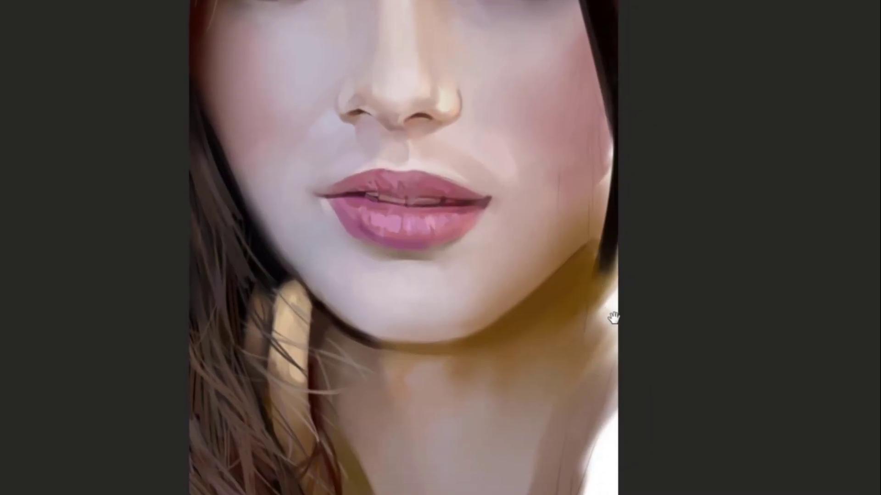
Paint thick near-black hair strokes over the white background beside the lower neck, down to the canvas bottom
left_click_drag(266, 480, 279, 296)
mouse_move(629, 221)
left_mouse_down()
mouse_move(603, 211)
mouse_move(535, 358)
left_mouse_up()
left_click_drag(593, 250, 565, 358)
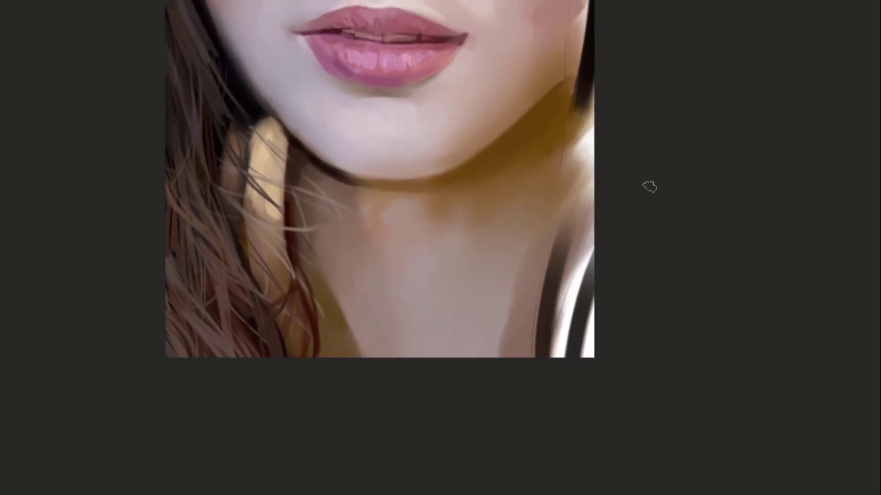
left_click_drag(591, 261, 577, 357)
left_click_drag(592, 197, 564, 357)
left_click(573, 340, "alt")
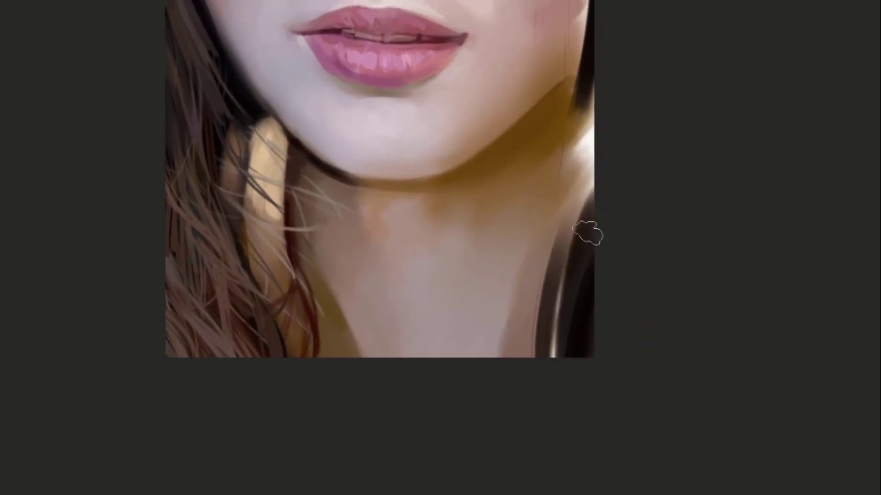
left_click_drag(589, 232, 560, 373)
Cover the remaining white beside the neck with sampled brown and tan, and extend the brown jaw shadow to the canvas edge
left_click(535, 349, "alt")
left_click_drag(581, 284, 553, 353)
mouse_move(590, 259)
left_mouse_down()
mouse_move(550, 409)
mouse_move(603, 329)
left_mouse_up()
left_click(553, 295, "alt")
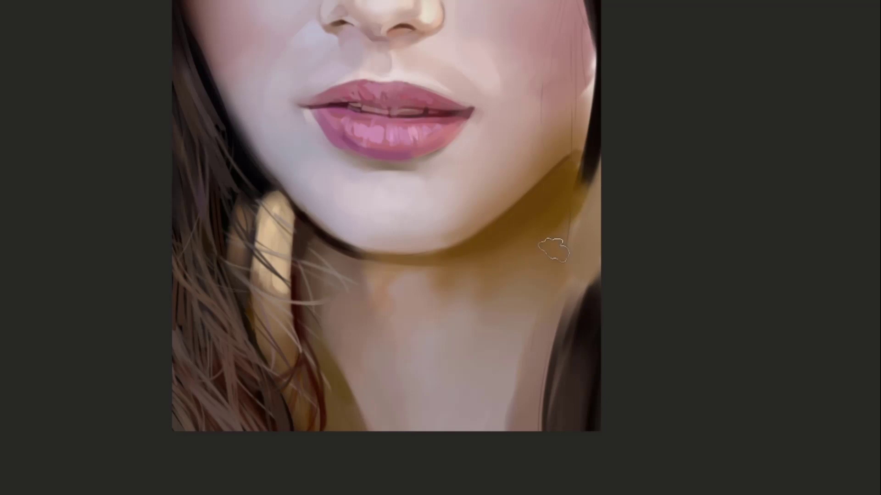
left_click_drag(594, 191, 531, 210)
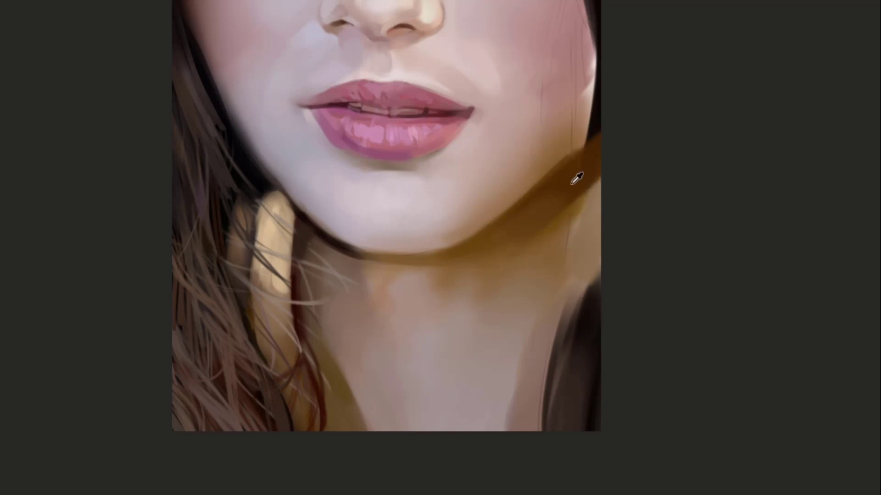
left_click_drag(606, 40, 617, 78)
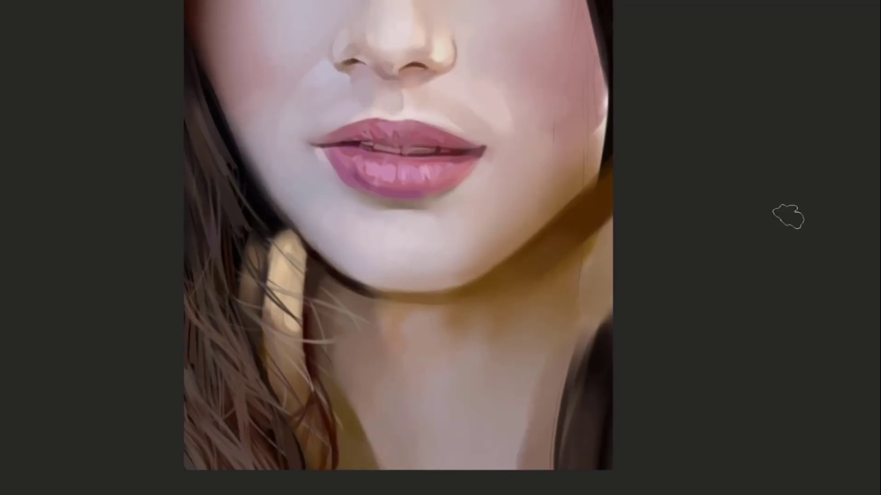
left_click_drag(605, 167, 689, 225)
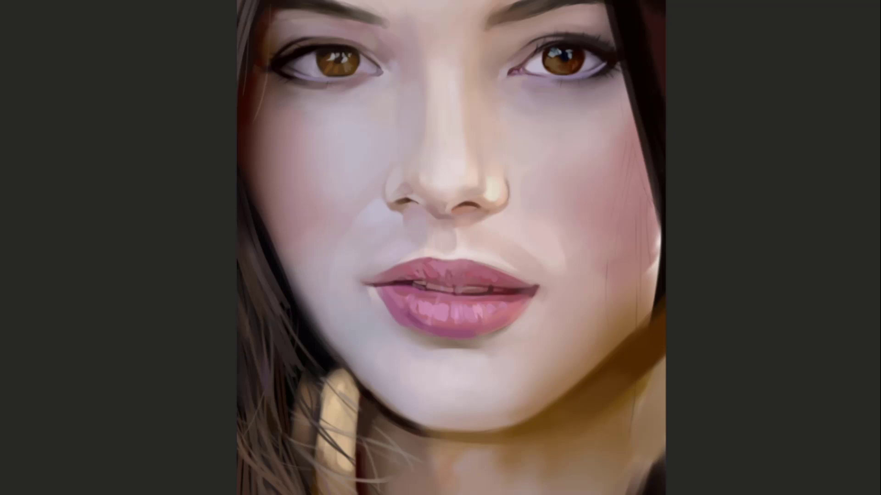
left_click_drag(712, 355, 683, 194)
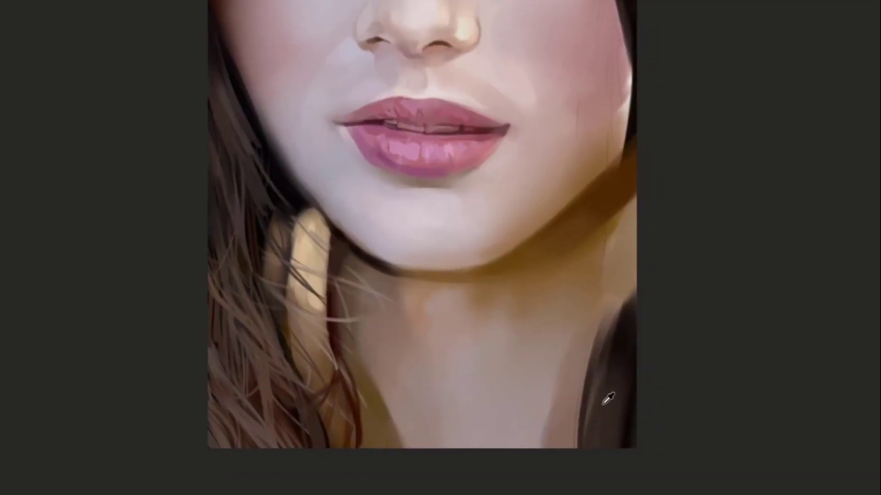
Add reddish-brown strokes sampled from the opposite hair over the dark hair beside the lower neck, undoing unwanted ones
left_click(276, 415, "alt")
left_click_drag(610, 445, 635, 348)
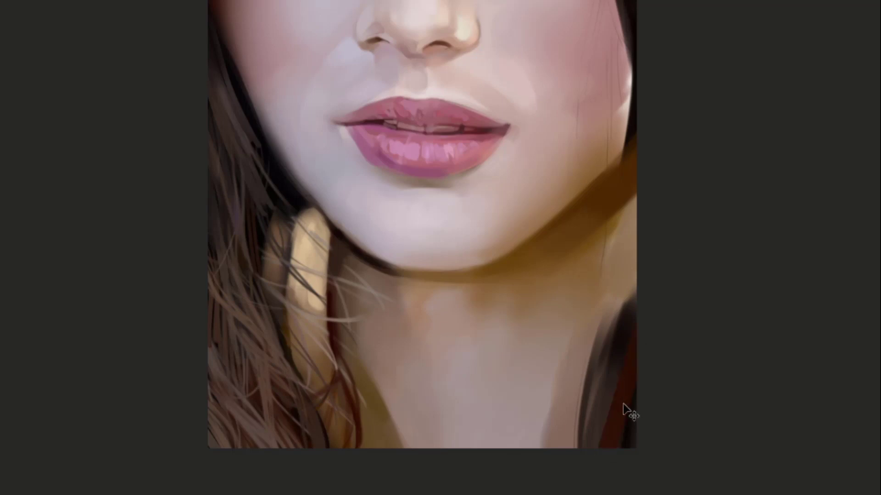
key("ctrl+z")
left_click_drag(629, 473, 645, 349)
mouse_move(614, 387)
left_mouse_down()
mouse_move(608, 428)
mouse_move(611, 323)
left_mouse_up()
key("ctrl+z")
left_click_drag(579, 452, 629, 271)
key("ctrl+z")
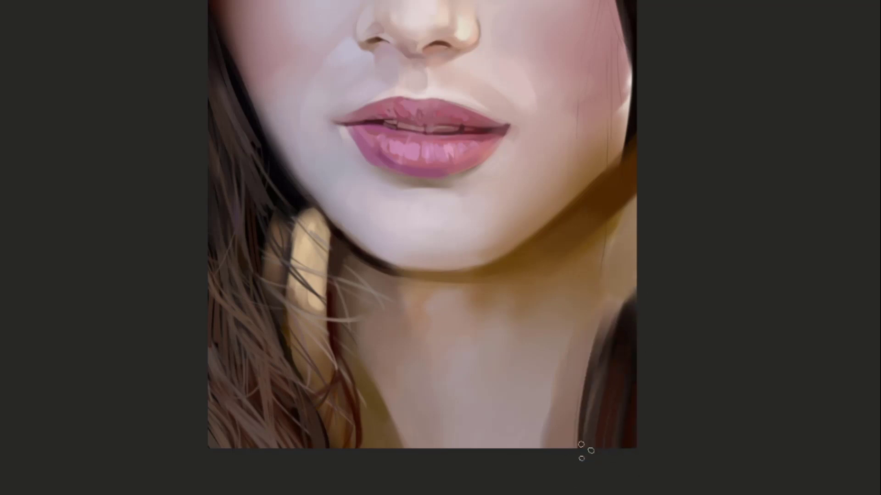
Paint fine brown and dark strands with a multi-bristle brush from the lower neck hair up to the jaw
left_click_drag(585, 451, 610, 321)
left_click(606, 339, "alt")
left_click_drag(606, 365, 652, 275)
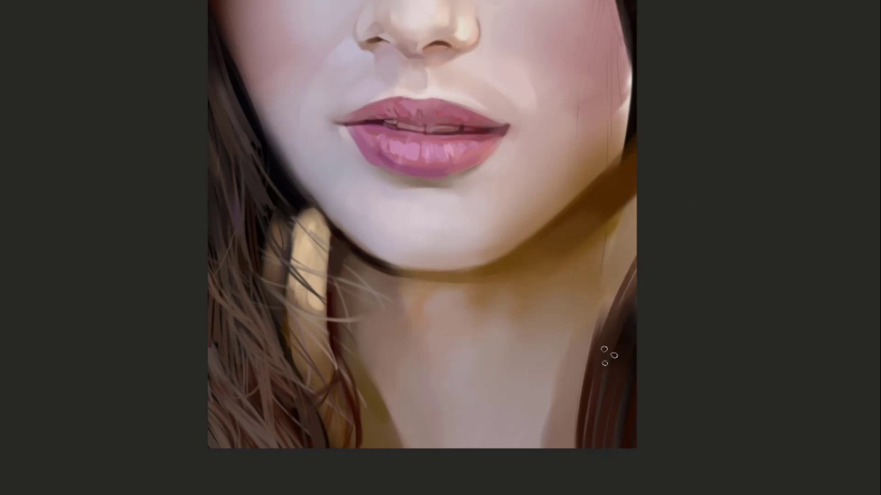
mouse_move(606, 356)
left_mouse_down()
mouse_move(637, 236)
mouse_move(618, 309)
left_mouse_up()
left_click_drag(586, 415, 635, 198)
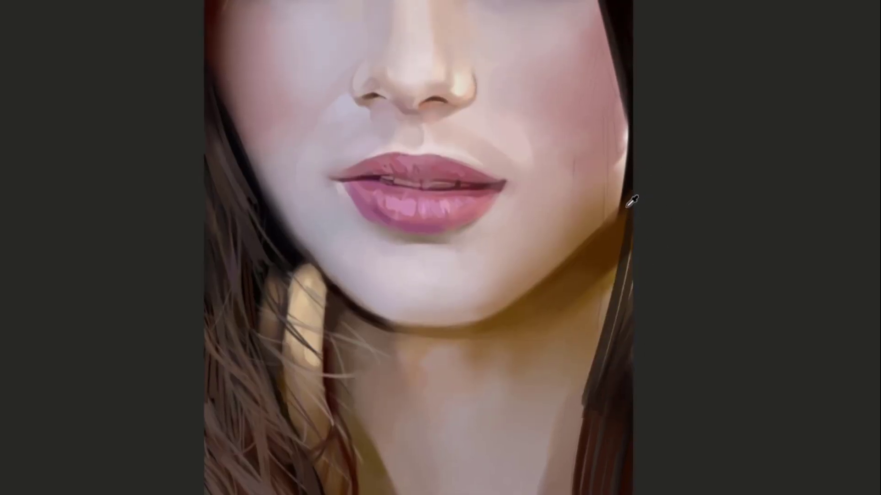
Paint thin near-black strands down the outer cheek to the jaw over the light gap, redoing unsatisfactory strokes
left_click_drag(622, 156, 653, 221)
key("ctrl+shift+z")
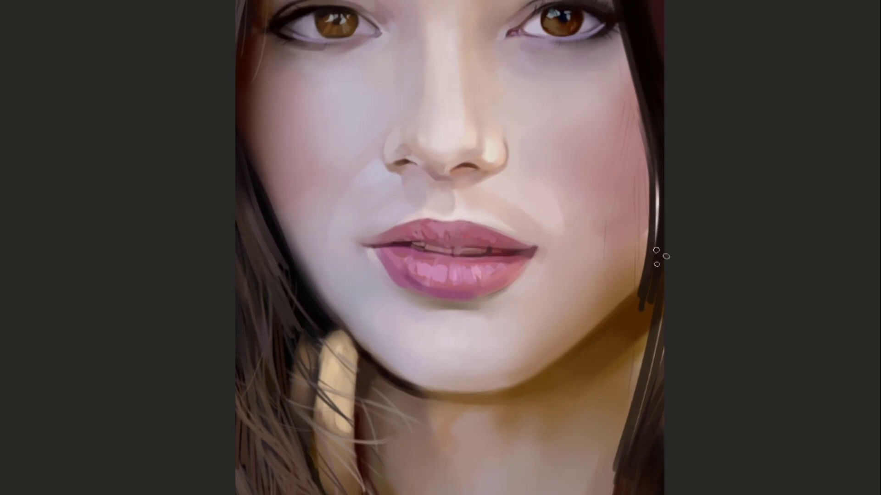
left_click(651, 233, "alt")
mouse_move(655, 252)
left_mouse_down()
mouse_move(660, 151)
mouse_move(653, 272)
left_mouse_up()
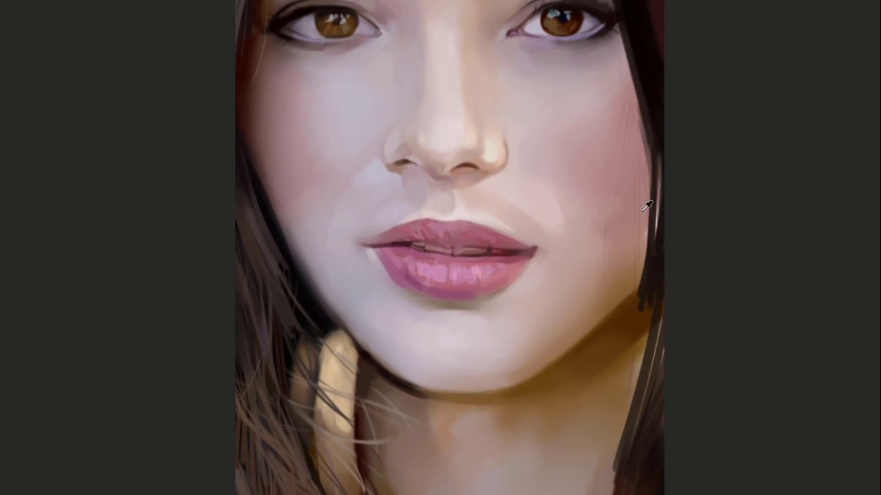
key("ctrl+z")
left_click(655, 142, "alt")
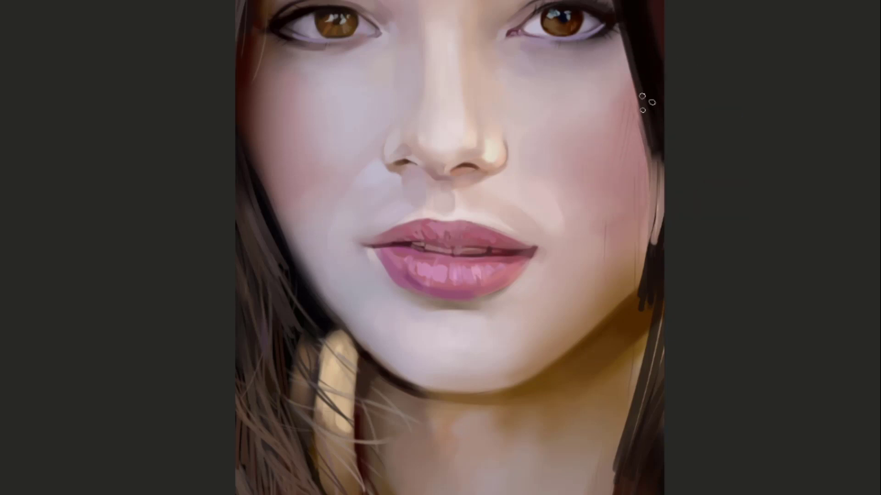
left_click_drag(647, 99, 639, 284)
key("ctrl+z")
mouse_move(661, 156)
left_mouse_down()
mouse_move(651, 321)
mouse_move(668, 202)
mouse_move(636, 332)
left_mouse_up()
Sample a hair tone near the fingers and paint long strands through the hair on the opposite side of the neck
left_click(263, 406, "alt")
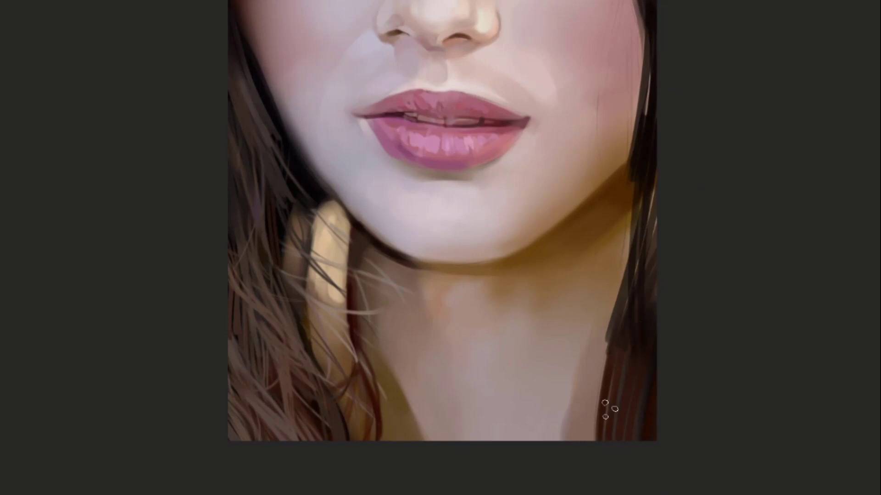
left_click_drag(614, 438, 655, 308)
key("ctrl+z")
left_click_drag(644, 257, 638, 477)
Paint a golden-brown highlight strand down the black hair beside the forehead, from the canvas top to the brow
left_click_drag(668, 188, 715, 317)
mouse_move(659, 192)
left_mouse_down()
mouse_move(642, 138)
mouse_move(633, 136)
left_mouse_up()
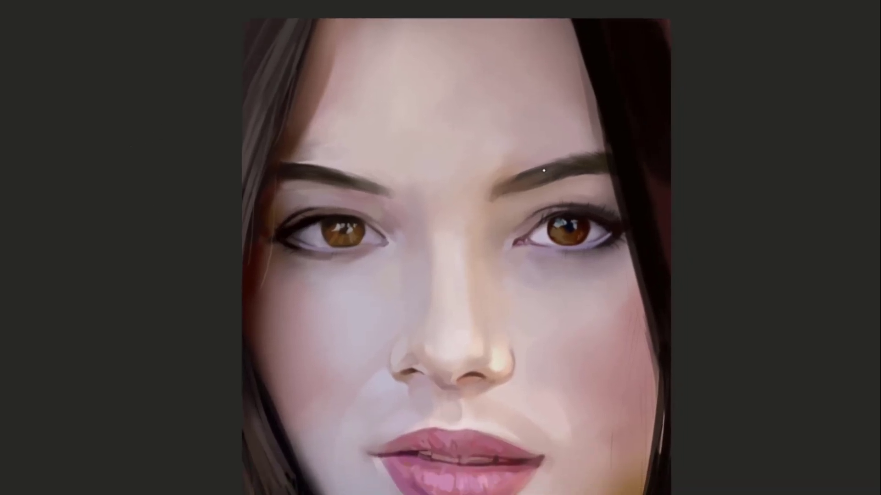
mouse_move(717, 134)
left_mouse_down()
mouse_move(633, 137)
mouse_move(631, 111)
left_mouse_up()
mouse_move(584, 56)
left_mouse_down()
mouse_move(616, 145)
mouse_move(608, 149)
left_mouse_up()
key("ctrl+z")
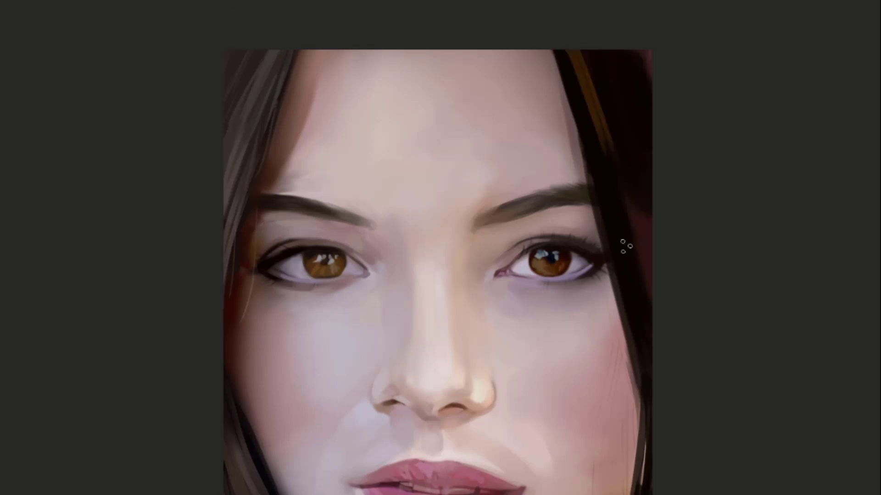
mouse_move(624, 241)
left_mouse_down()
mouse_move(648, 328)
mouse_move(615, 225)
left_mouse_up()
key("ctrl+z")
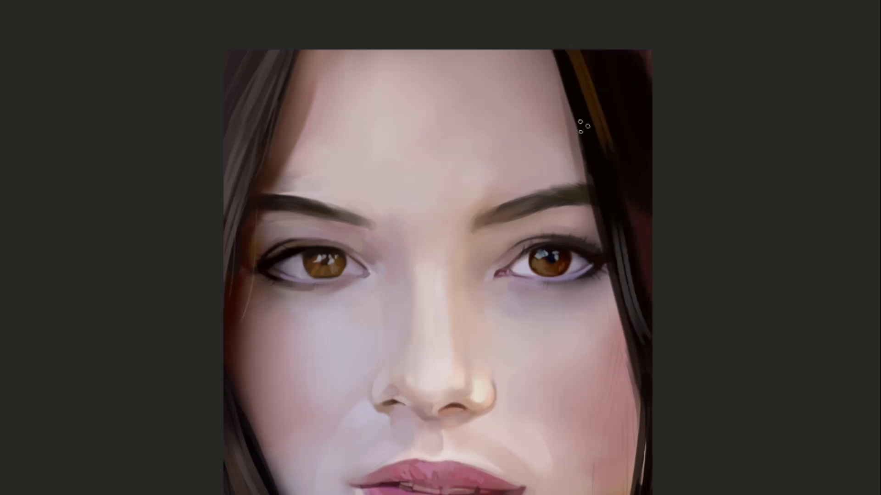
key("ctrl+z")
left_click_drag(563, 53, 615, 252)
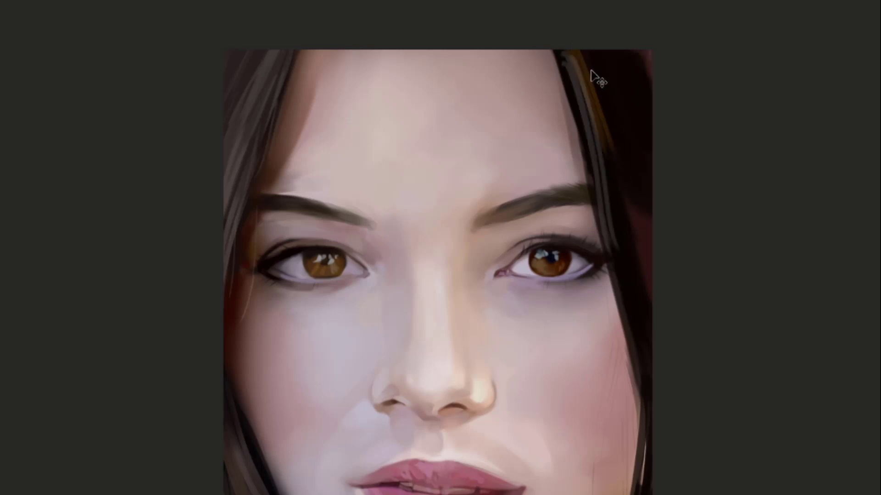
key("ctrl+z")
Sample hair tones and paint grey strands from the canvas top beside the golden highlight, extending down toward the cheek
left_click_drag(579, 50, 631, 146)
left_click_drag(606, 52, 641, 140)
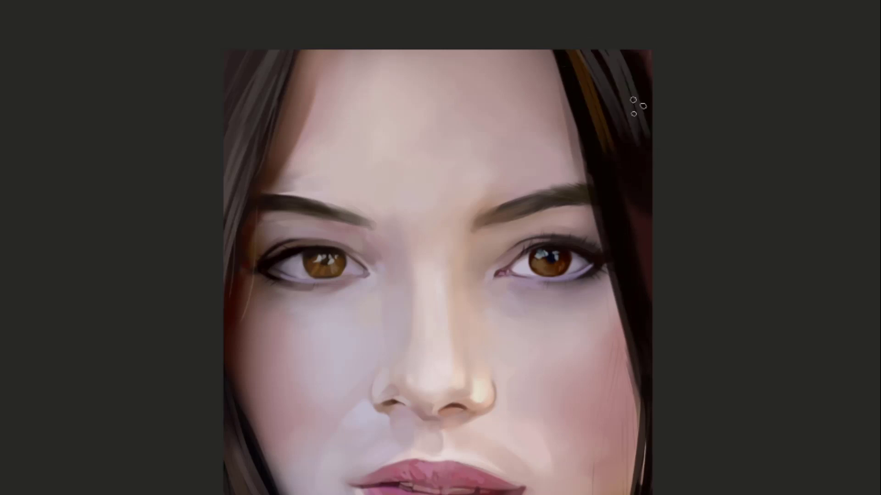
left_click(632, 87, "alt")
left_click_drag(621, 51, 672, 121)
left_click(631, 96, "alt")
mouse_move(626, 52)
left_mouse_down()
mouse_move(659, 144)
mouse_move(639, 52)
left_mouse_up()
left_click_drag(573, 55, 649, 362)
Paint a thin loose strand from the hair edge across the outer cheek to the jaw, redoing unsatisfactory strokes
left_click_drag(646, 491, 654, 210)
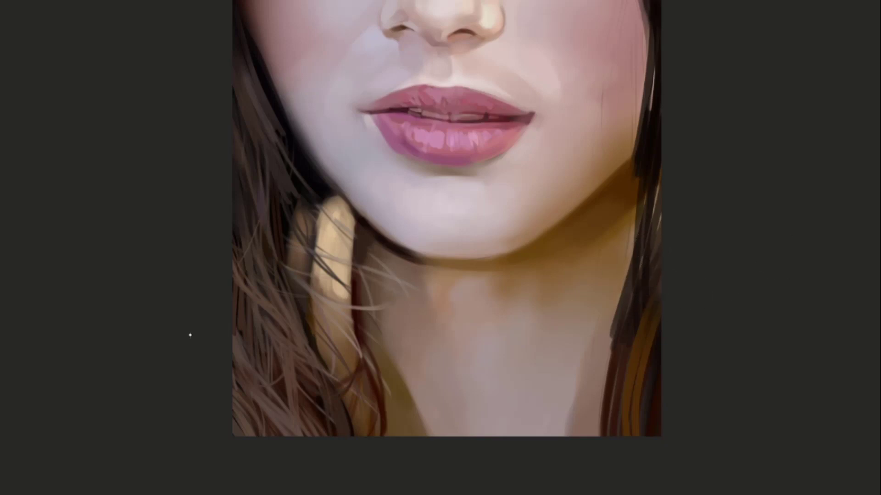
left_click_drag(649, 105, 582, 227)
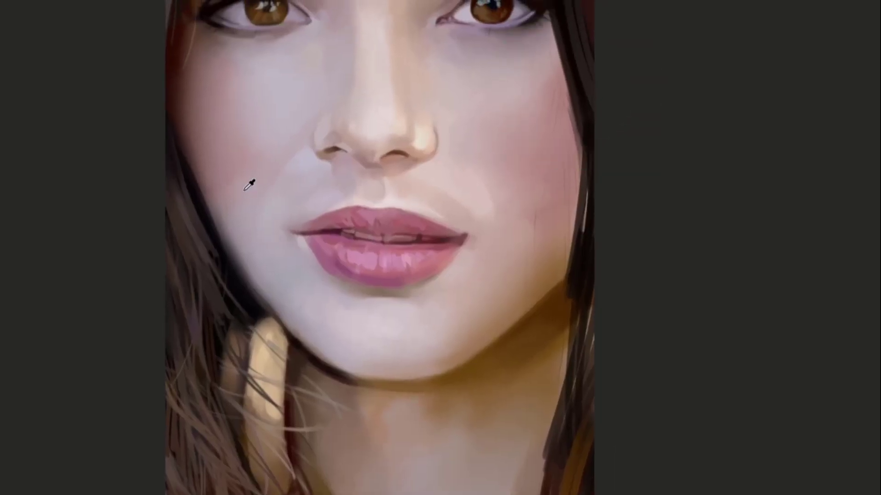
mouse_move(608, 109)
left_mouse_down()
mouse_move(615, 126)
mouse_move(553, 184)
left_mouse_up()
key("ctrl+z")
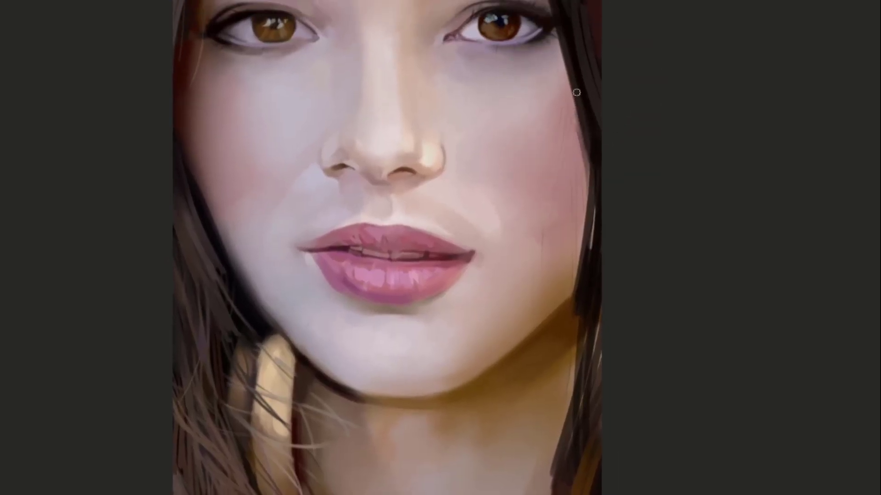
left_click_drag(576, 97, 552, 179)
mouse_move(572, 94)
left_mouse_down()
mouse_move(543, 270)
mouse_move(554, 210)
left_mouse_up()
left_click_drag(527, 175, 524, 258)
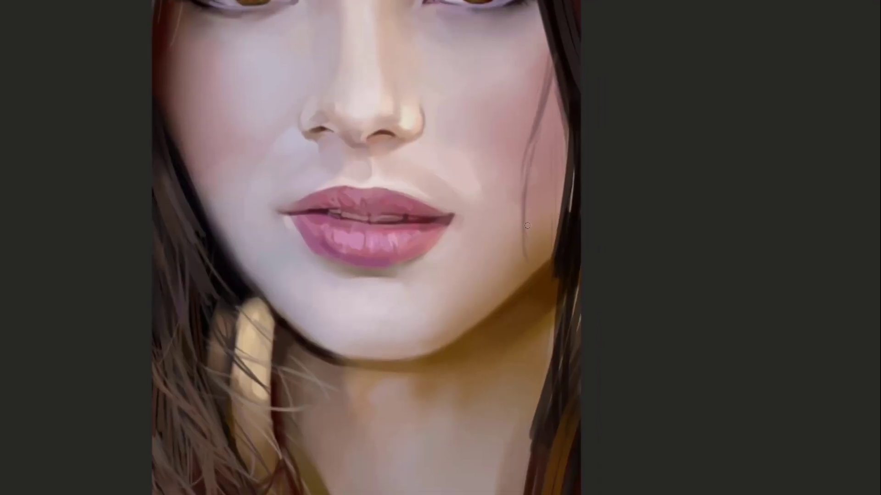
key("ctrl+z")
left_click_drag(527, 176, 530, 267)
left_click_drag(526, 208, 534, 324)
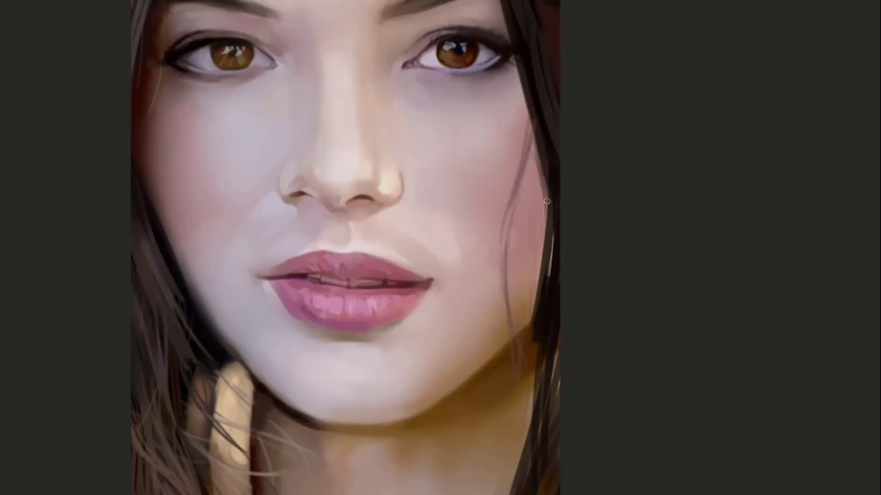
Add finer dark strands along the outer cheek between the loose strand and the main hair mass
left_click_drag(541, 186, 525, 295)
left_click_drag(541, 175, 545, 308)
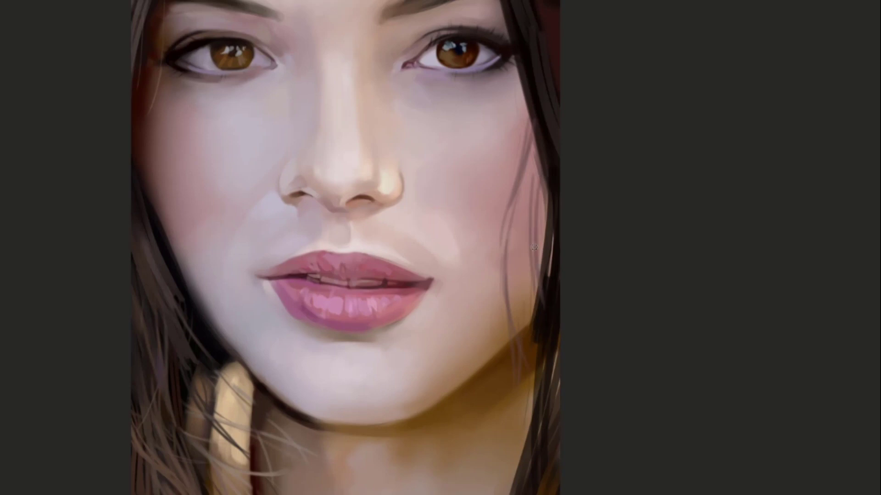
left_click_drag(538, 205, 546, 118)
left_click_drag(538, 151, 552, 253)
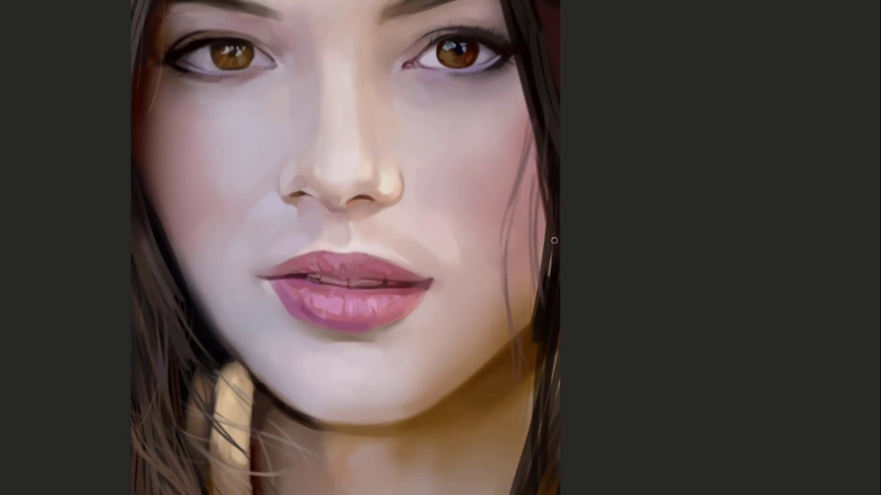
Sample a dark hair tone and paint loose strands from the jawline down over the side of the neck
mouse_move(544, 344)
left_mouse_down()
mouse_move(564, 197)
mouse_move(530, 259)
mouse_move(517, 322)
left_mouse_up()
left_click(550, 195, "alt")
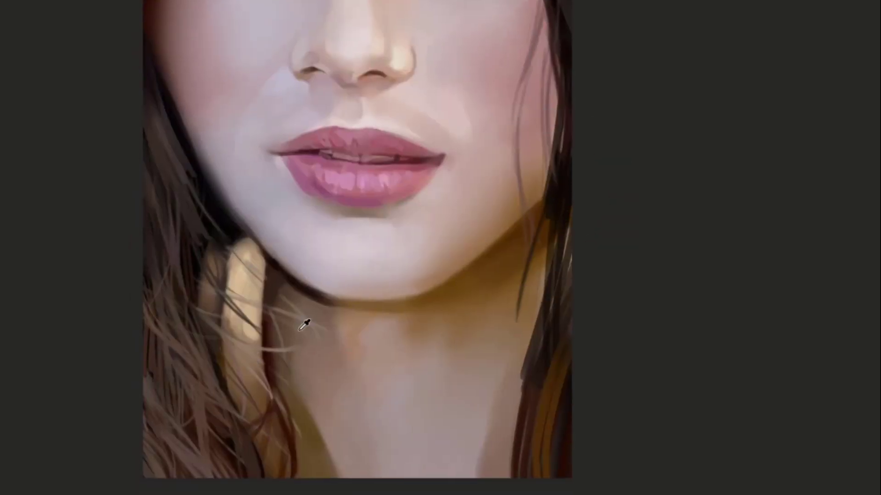
mouse_move(549, 229)
left_mouse_down()
mouse_move(520, 360)
mouse_move(535, 279)
left_mouse_up()
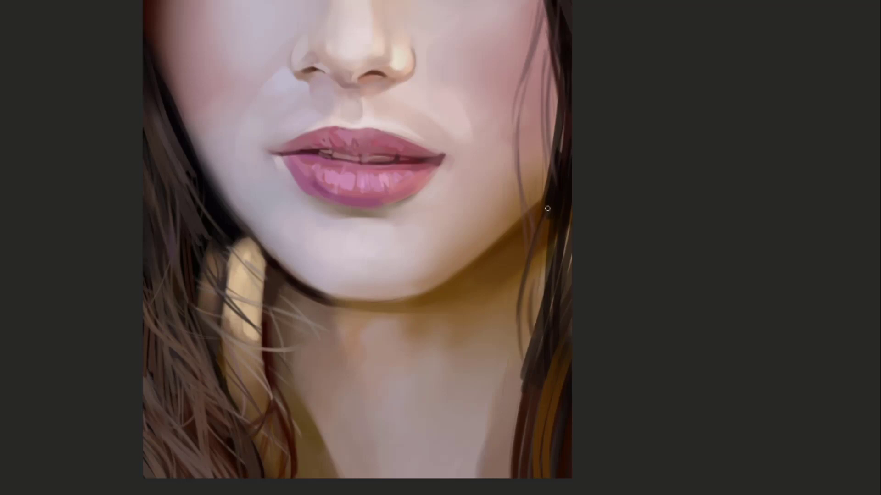
mouse_move(531, 332)
left_mouse_down()
mouse_move(513, 332)
mouse_move(517, 272)
left_mouse_up()
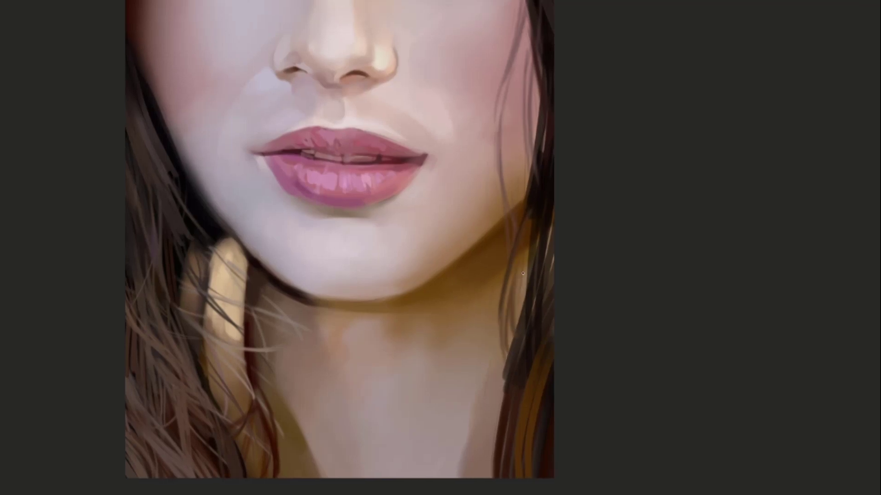
key("ctrl+z")
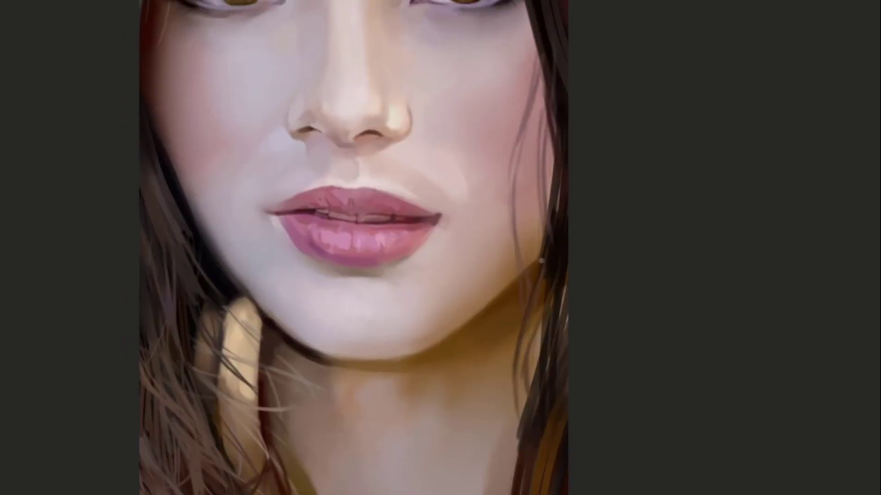
Paint further wispy strands from the outer cheek past the mouth level to the jaw, undoing unsatisfactory strokes
left_click_drag(538, 259, 542, 183)
mouse_move(541, 111)
left_mouse_down()
mouse_move(523, 234)
mouse_move(532, 217)
left_mouse_up()
key("ctrl+z")
left_click_drag(541, 175, 554, 216)
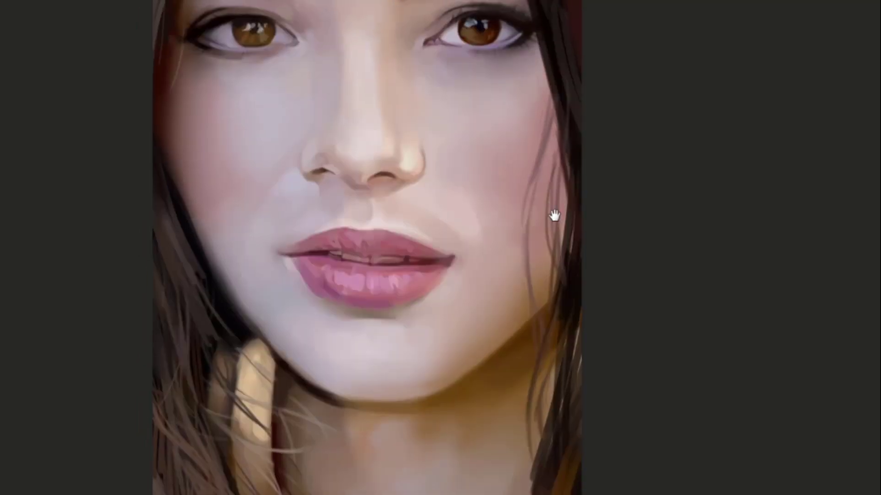
key("ctrl+z")
left_click_drag(550, 283, 554, 159)
key("ctrl+z")
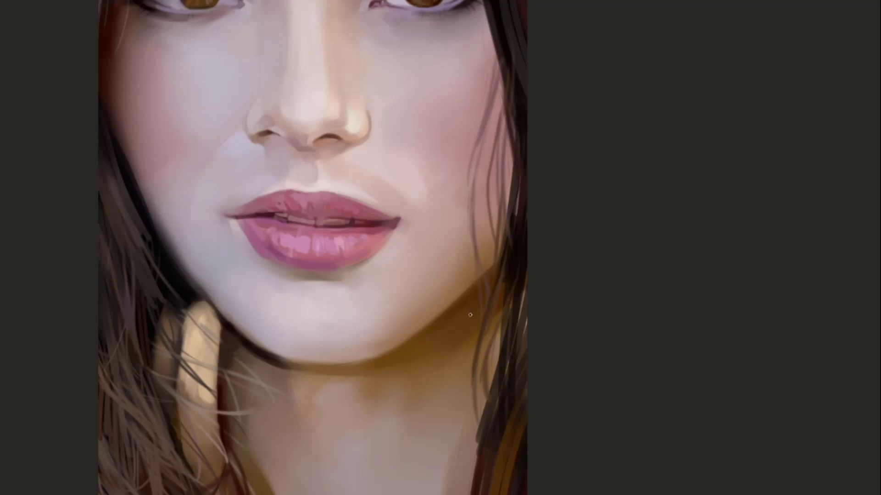
Sample the dark hair beside the jaw and extend the innermost loose strand over the jawline
left_click(517, 277, "alt")
left_click_drag(476, 270, 468, 312)
left_click_drag(472, 236, 471, 302)
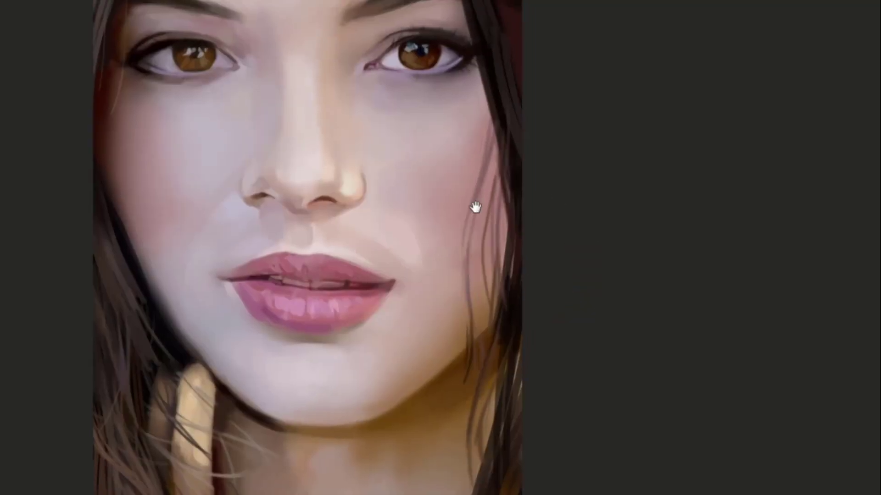
Connect the loose cheek strands to the hair mass below the eye with thin curved strokes
left_click_drag(475, 207, 474, 255)
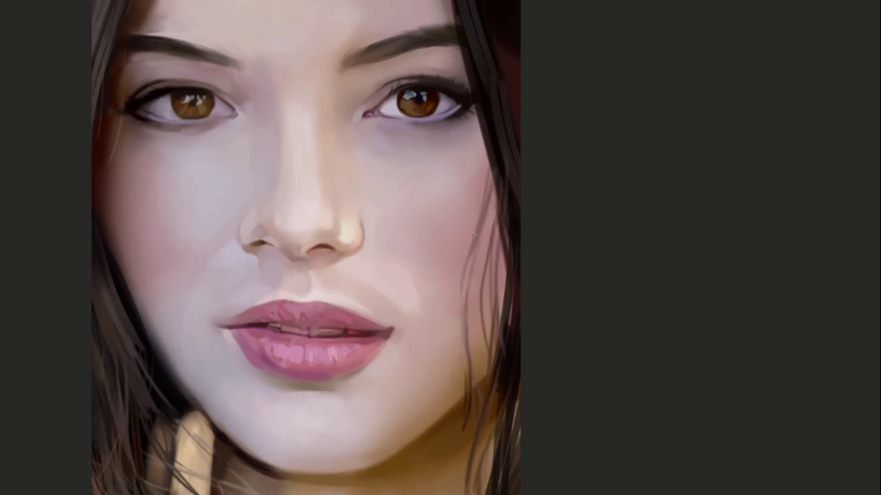
left_click_drag(465, 307, 468, 264)
key("ctrl+z")
left_click_drag(468, 299, 501, 176)
key("alt")
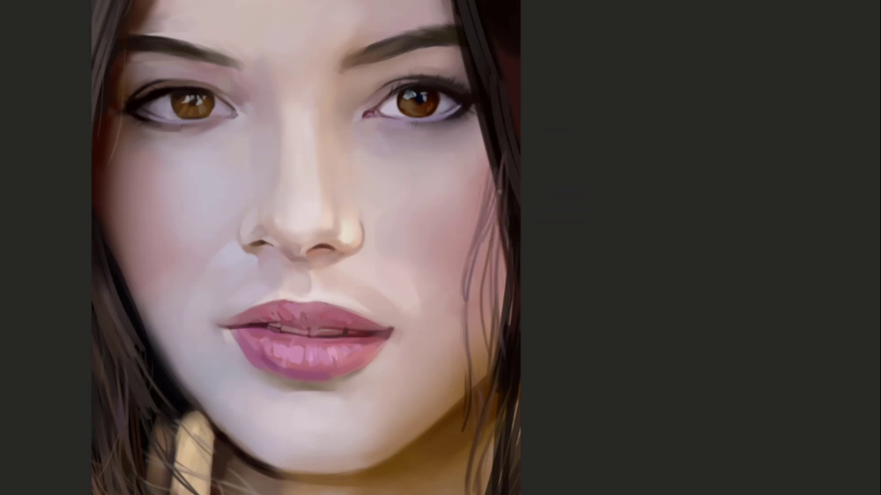
mouse_move(476, 240)
left_mouse_down()
mouse_move(496, 190)
mouse_move(473, 262)
left_mouse_up()
mouse_move(492, 190)
left_mouse_down()
mouse_move(501, 219)
mouse_move(490, 244)
mouse_move(499, 158)
left_mouse_up()
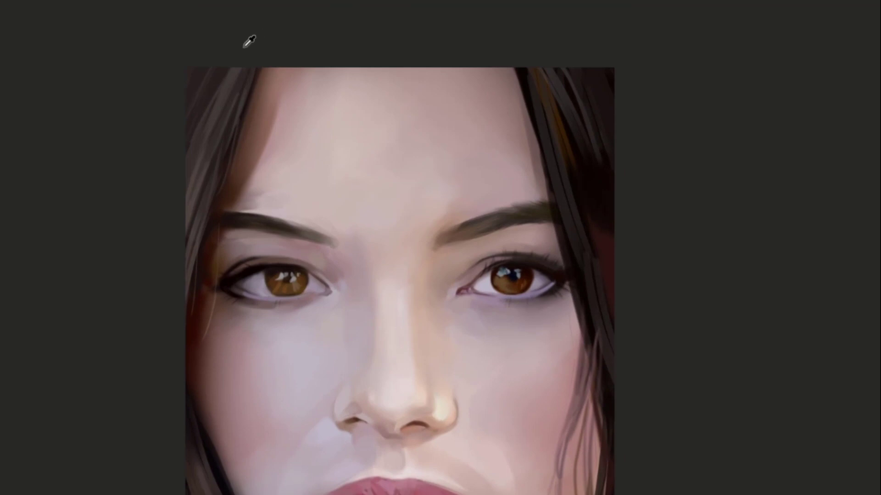
Paint a thin grey strand from the canvas top past the golden highlight down to eyebrow level
left_click_drag(599, 175, 580, 170)
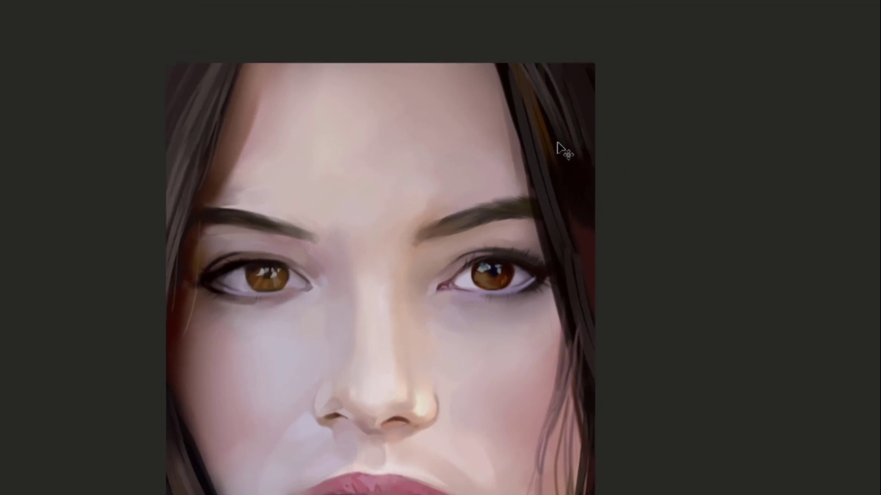
left_click_drag(531, 67, 578, 228)
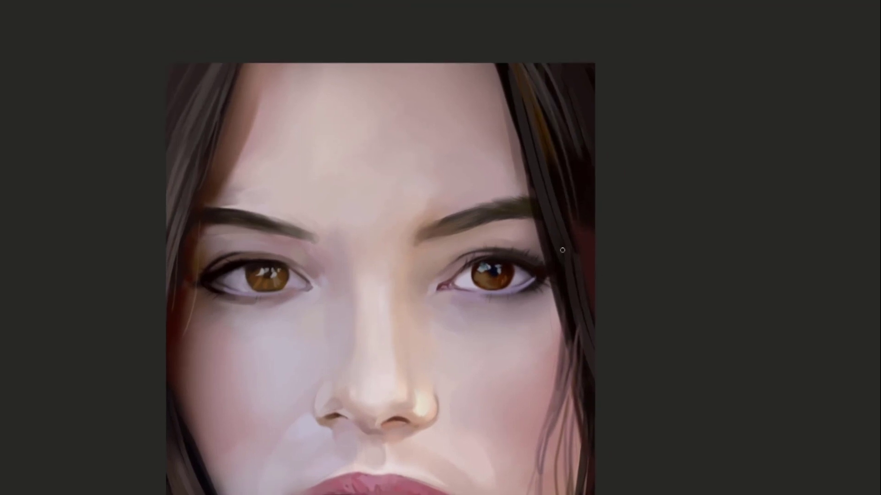
key("ctrl+z")
left_click_drag(532, 77, 578, 222)
Paint long grey strands along the hairline from the forehead past the eye to the outer cheek
left_click_drag(526, 117, 566, 279)
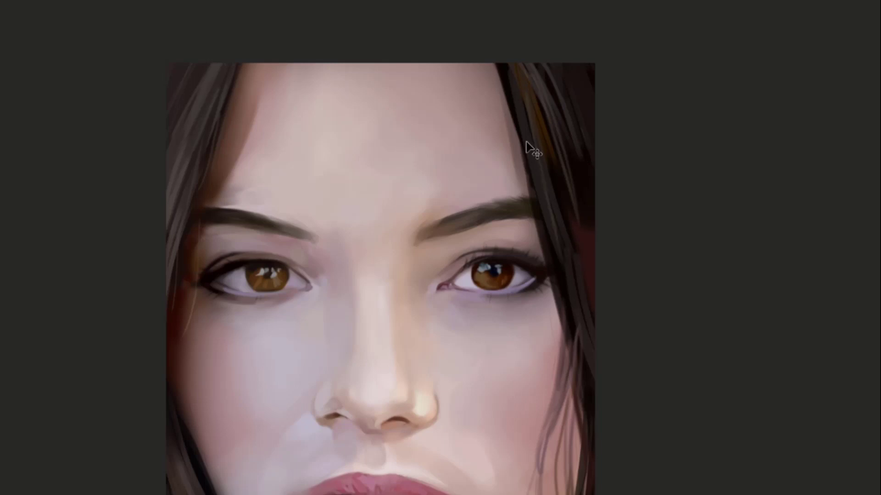
key("ctrl+z")
left_click_drag(521, 109, 582, 319)
left_click_drag(547, 204, 591, 381)
left_click_drag(562, 227, 592, 386)
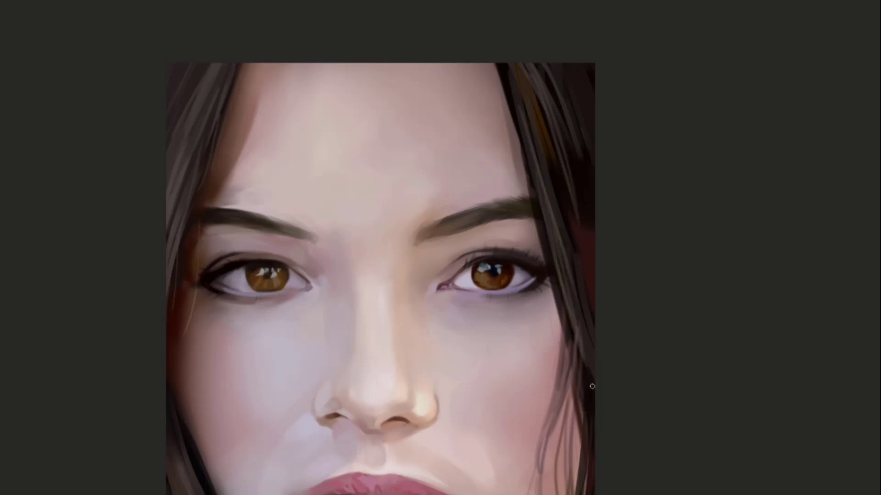
left_click_drag(574, 298, 607, 408)
Paint brownish-grey strands over and beside the golden highlight from the canvas top to the brow, redoing unsatisfactory strokes
left_click_drag(589, 275, 587, 304)
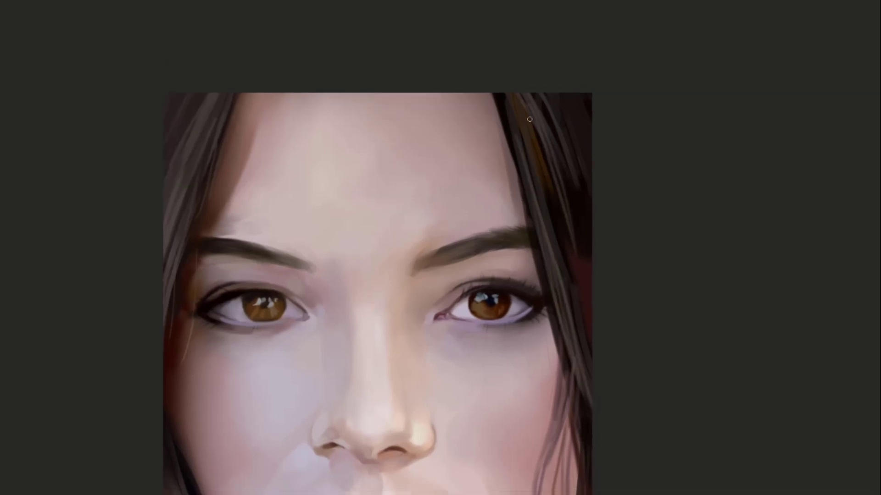
left_click_drag(519, 94, 556, 183)
left_click_drag(541, 129, 556, 181)
left_click_drag(520, 69, 556, 236)
key("ctrl+z")
left_click_drag(525, 90, 591, 251)
key("ctrl+z")
left_click_drag(529, 94, 569, 259)
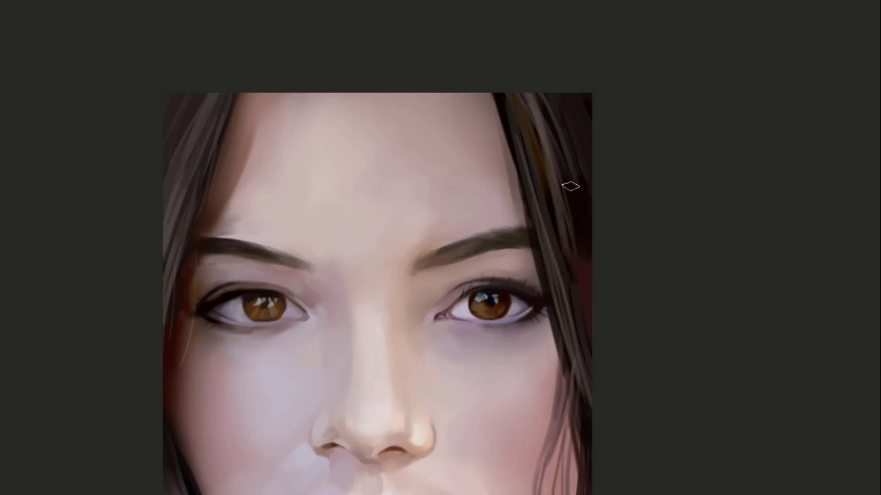
Paint broad blue-grey highlight strands through the upper hair beside the forehead, from the canvas top to brow height
left_click_drag(522, 62, 538, 220)
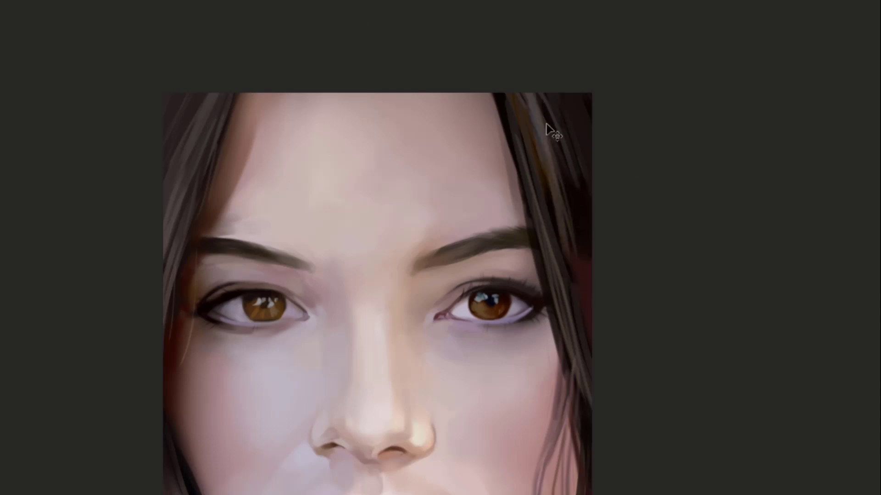
key("ctrl+z")
left_click_drag(528, 94, 552, 157)
mouse_move(554, 82)
left_mouse_down()
mouse_move(594, 202)
mouse_move(609, 202)
left_mouse_up()
left_click(576, 136, "alt")
left_click_drag(535, 80, 580, 193)
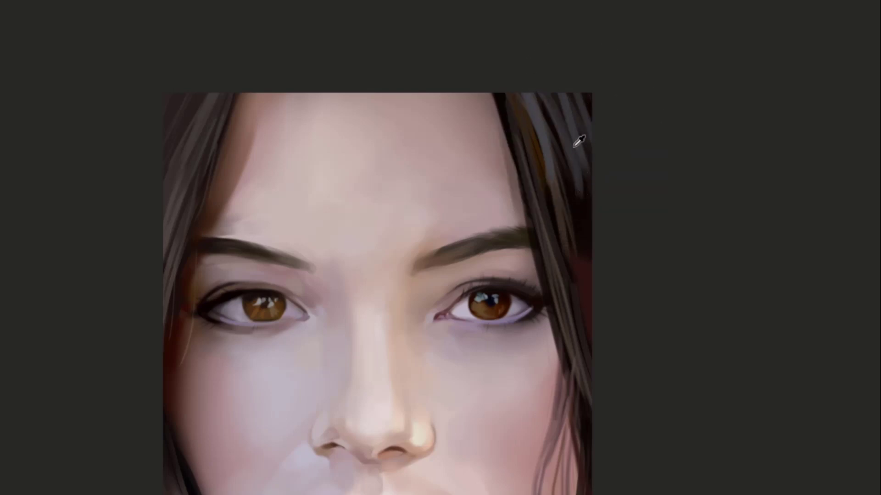
Sample dark hair tones and paint strands continuing from the blue-grey highlights past the eye toward the cheek
left_click(574, 147, "alt")
left_click_drag(545, 124, 569, 276)
left_click(563, 213, "alt")
left_click_drag(568, 222, 592, 370)
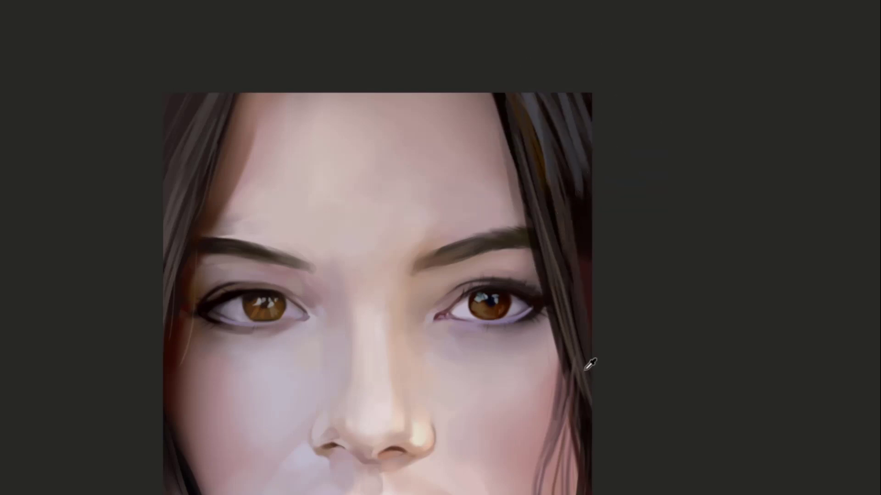
Sample a hair tone and paint an olive-brown lock beside the eye, running from the brow to the outer cheek
left_click(590, 364, "alt")
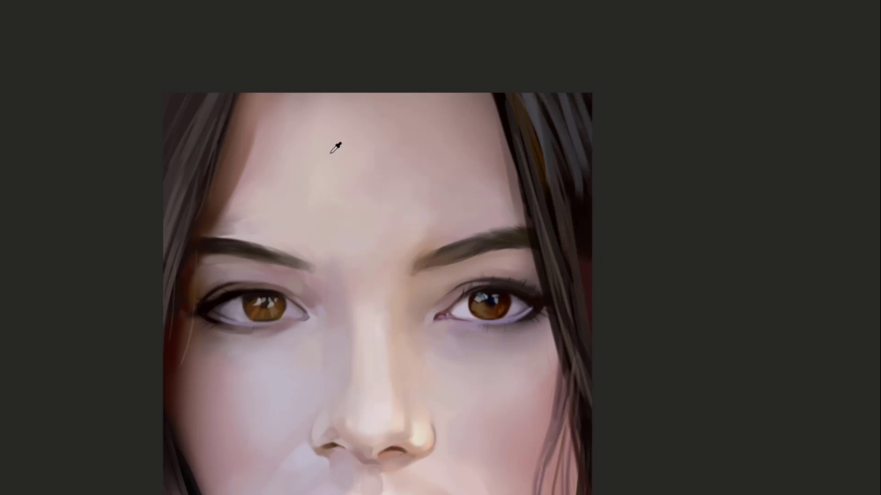
left_click_drag(554, 251, 590, 336)
key("ctrl+z")
left_click_drag(556, 229, 604, 371)
left_click_drag(571, 317, 607, 405)
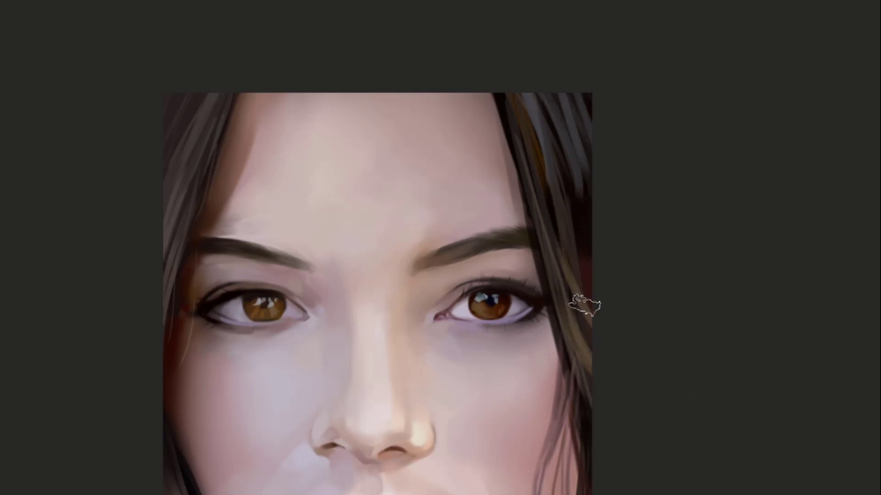
left_click_drag(562, 97, 579, 149)
key("ctrl+z")
left_click_drag(562, 99, 579, 165)
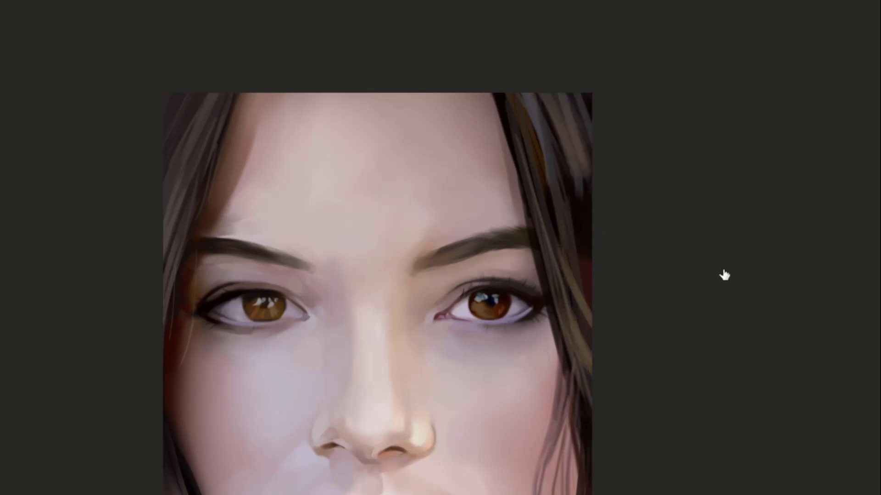
key("ctrl+z")
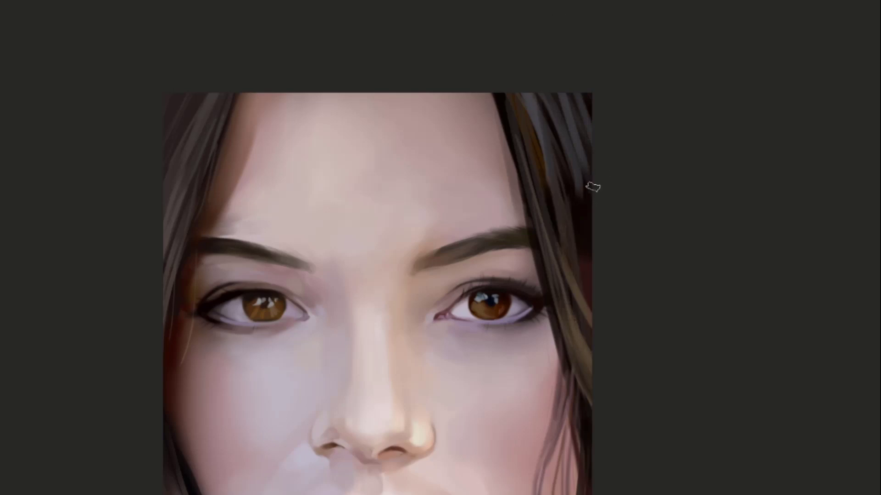
left_click_drag(584, 263, 564, 271)
left_click_drag(569, 316, 528, 138)
key("ctrl+z")
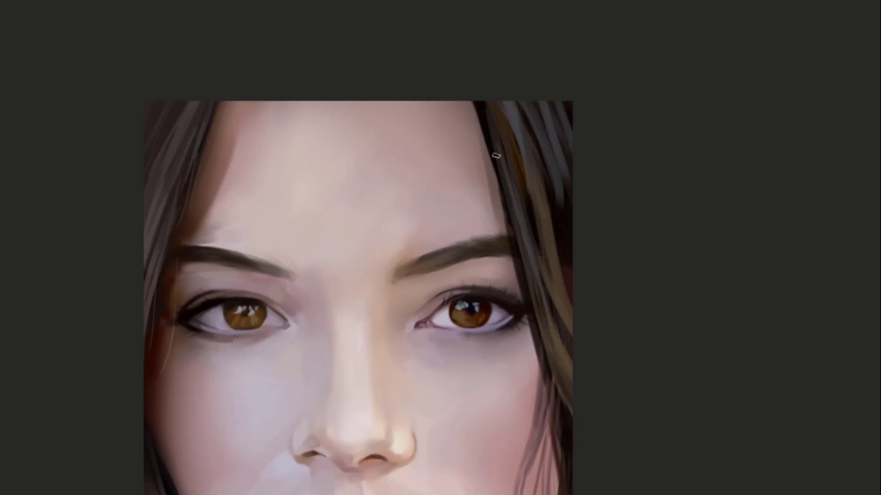
left_click_drag(584, 185, 546, 179)
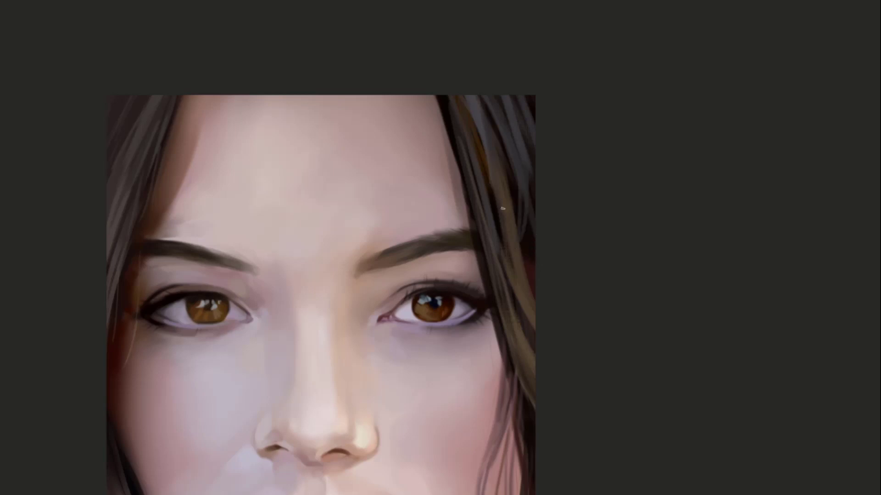
Paint short strands along the outer hair edge beside the eye and brow, undoing the unsatisfactory last stroke
left_click_drag(509, 210, 628, 97)
left_click_drag(635, 153, 602, 192)
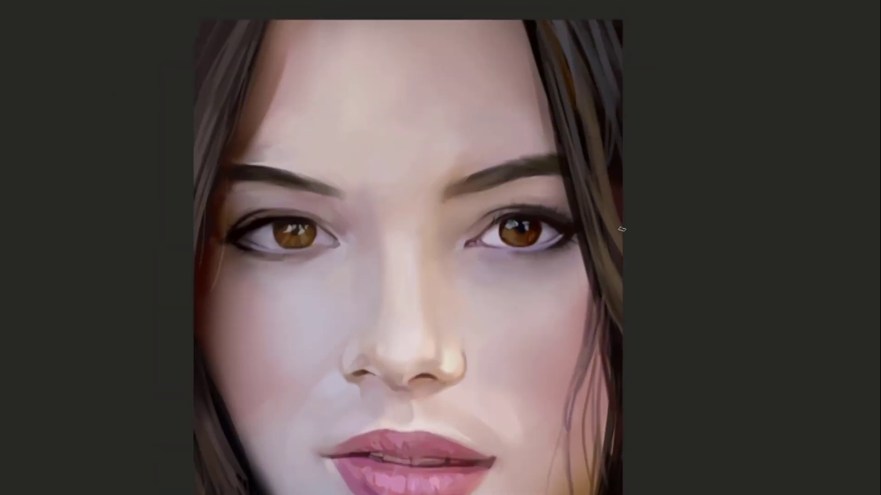
left_click_drag(625, 219, 616, 161)
mouse_move(635, 100)
left_mouse_down()
mouse_move(636, 181)
mouse_move(615, 279)
left_mouse_up()
key("ctrl+z")
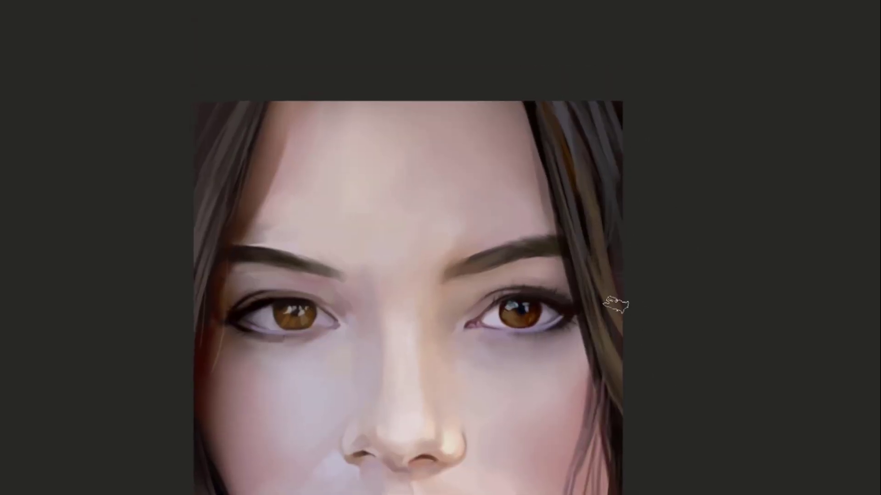
Sample dark brown hair tones and paint over the root of the golden highlight at the canvas top beside the forehead
left_click(550, 128, "alt")
mouse_move(557, 140)
left_mouse_down()
mouse_move(528, 103)
mouse_move(543, 143)
left_mouse_up()
left_click(529, 112, "alt")
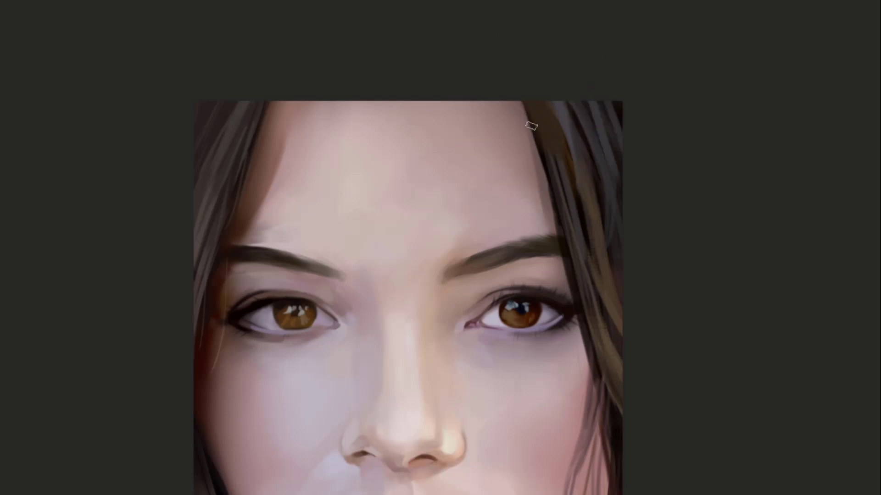
left_click_drag(562, 176, 670, 132)
left_click(678, 77, "alt")
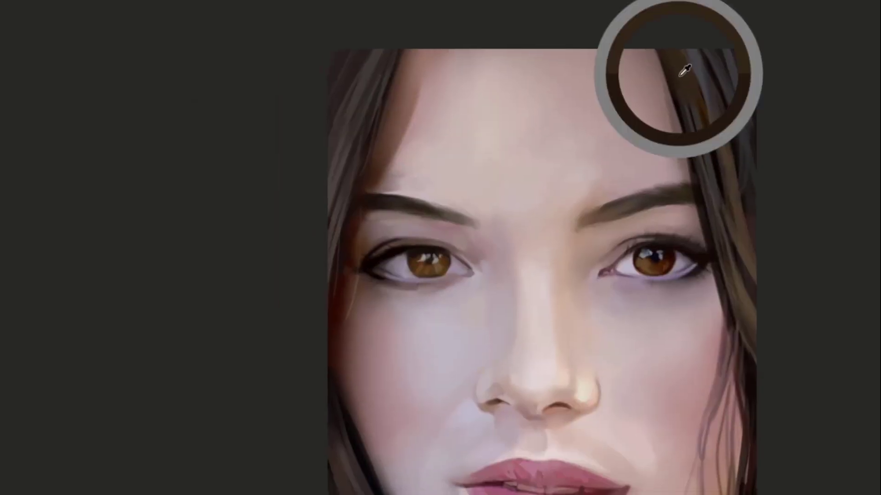
left_click_drag(653, 28, 678, 119)
left_click(364, 60)
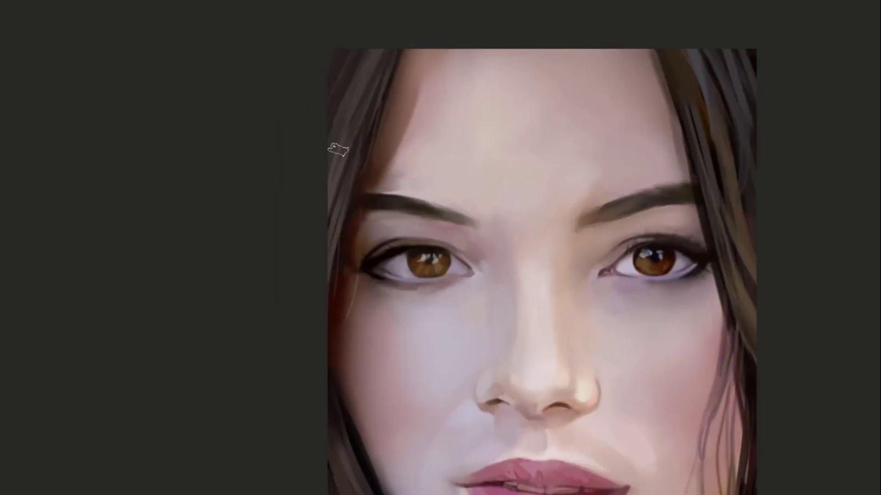
Sample a dark brown below the jaw and paint a thin curved loose strand from the jawline down over the neck, redoing unsatisfactory strokes
left_click_drag(627, 231, 613, 48)
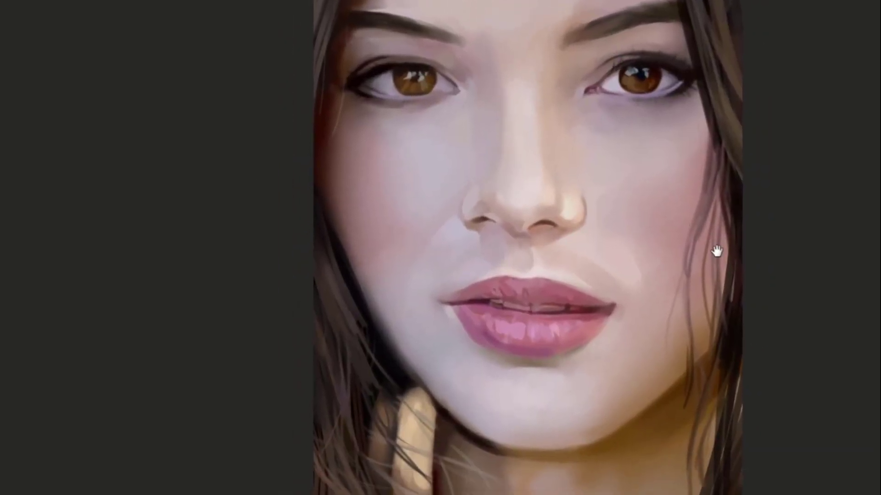
left_click_drag(715, 252, 673, 158)
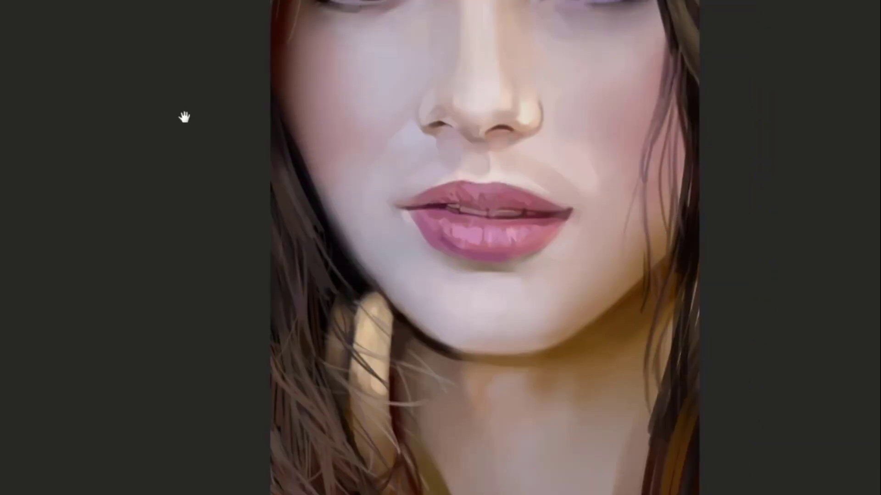
left_click_drag(692, 369, 645, 272)
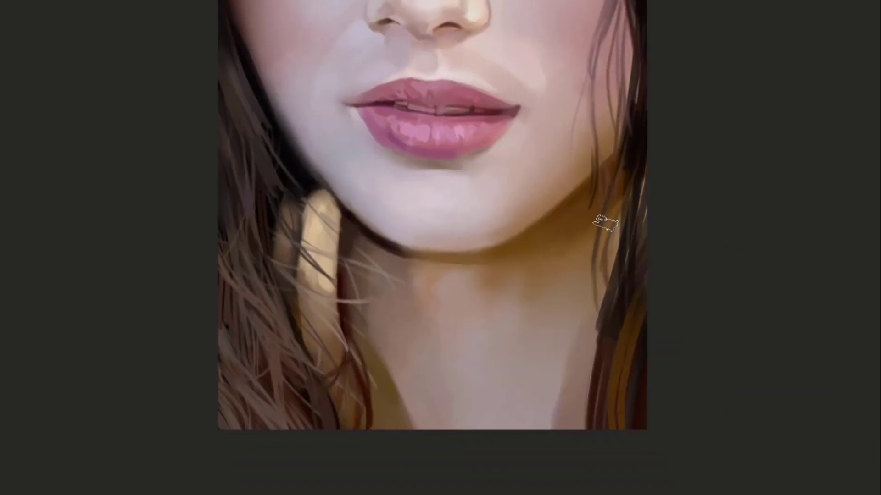
left_click(596, 195, "alt")
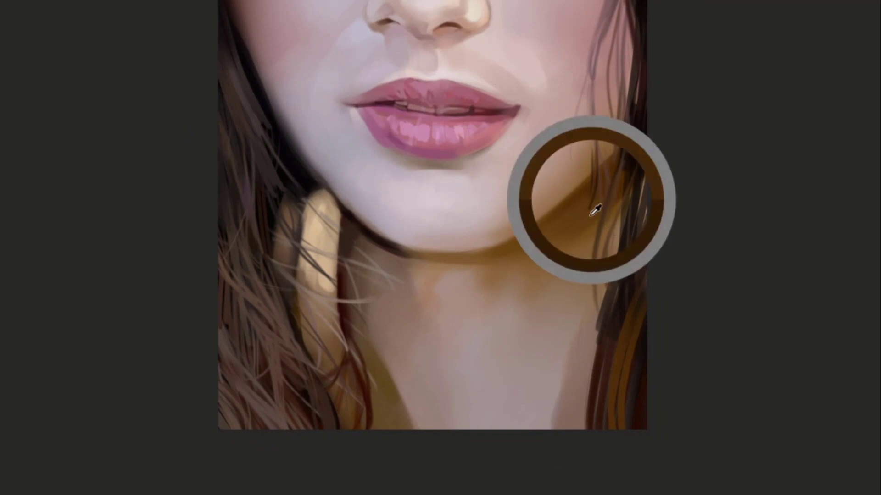
left_click_drag(591, 209, 574, 358)
key("ctrl+z")
left_click_drag(589, 211, 596, 356)
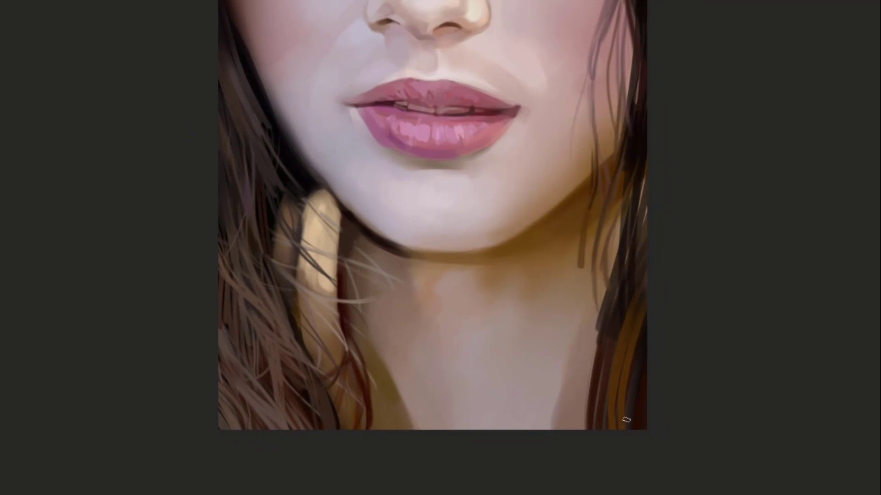
key("ctrl+z")
left_click_drag(590, 209, 575, 337)
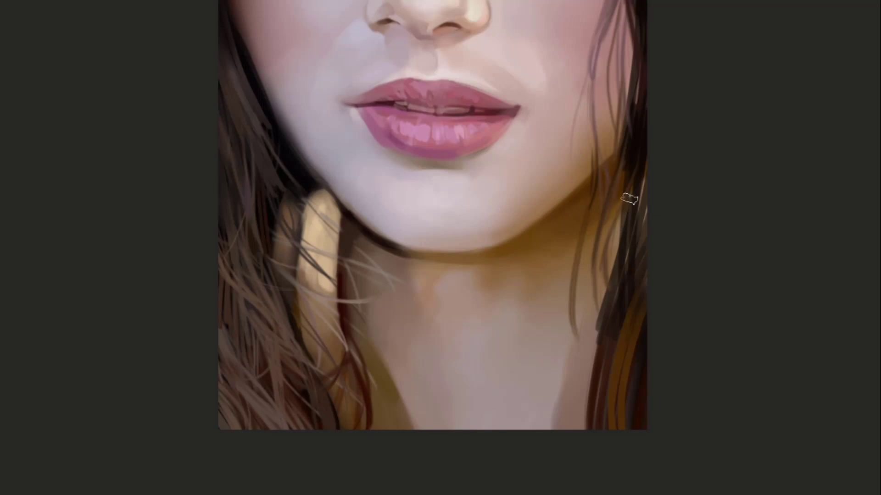
Paint a broad mauve-grey lock over the dark hair beside the neck, from jaw height downward
mouse_move(629, 199)
left_mouse_down()
mouse_move(611, 316)
mouse_move(638, 181)
left_mouse_up()
key("ctrl+z")
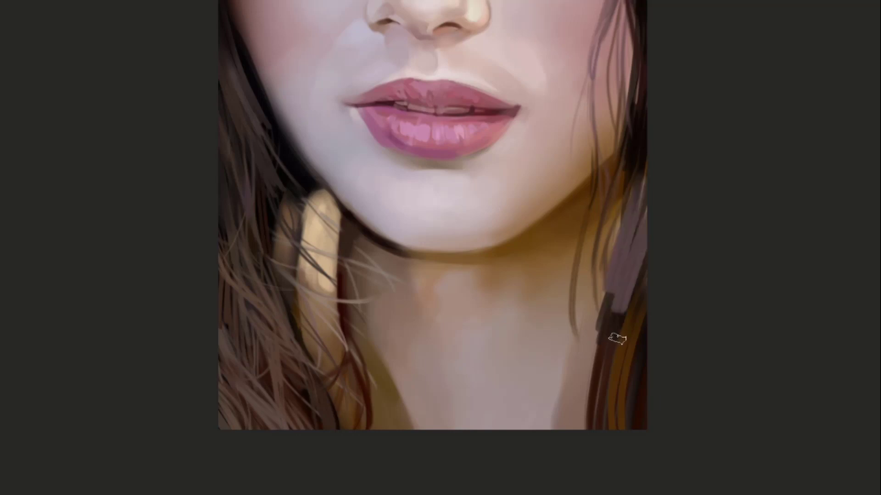
left_click(617, 336)
left_click(628, 274)
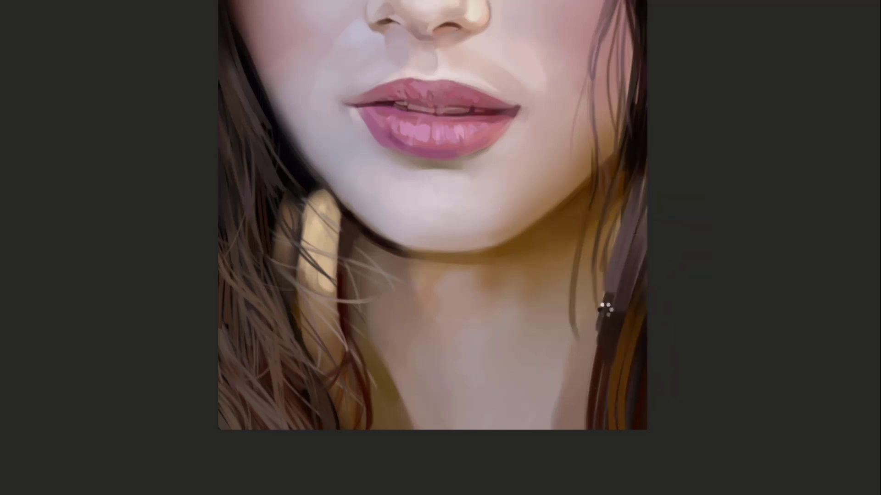
mouse_move(605, 344)
left_mouse_down()
mouse_move(631, 229)
mouse_move(602, 316)
left_mouse_up()
left_click(618, 296)
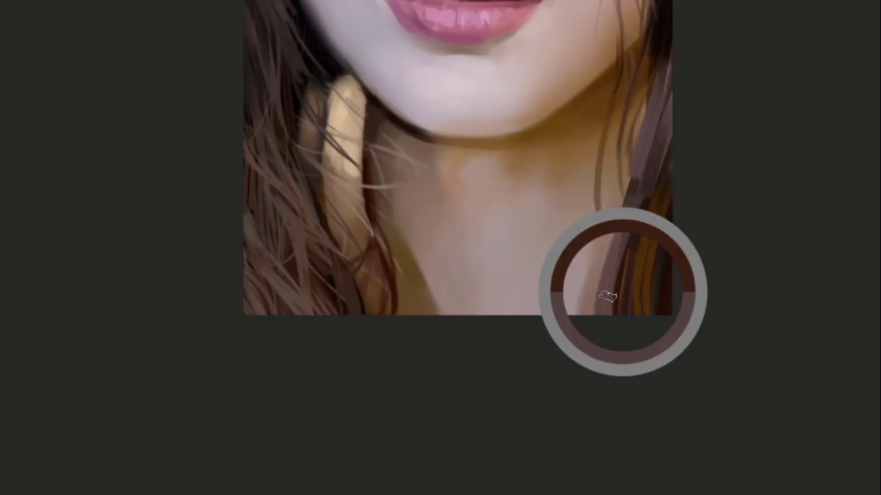
Sample mauve hair tones and extend the lock with layered strands down the side of the neck to the lower canvas edge
left_click_drag(578, 345, 617, 238)
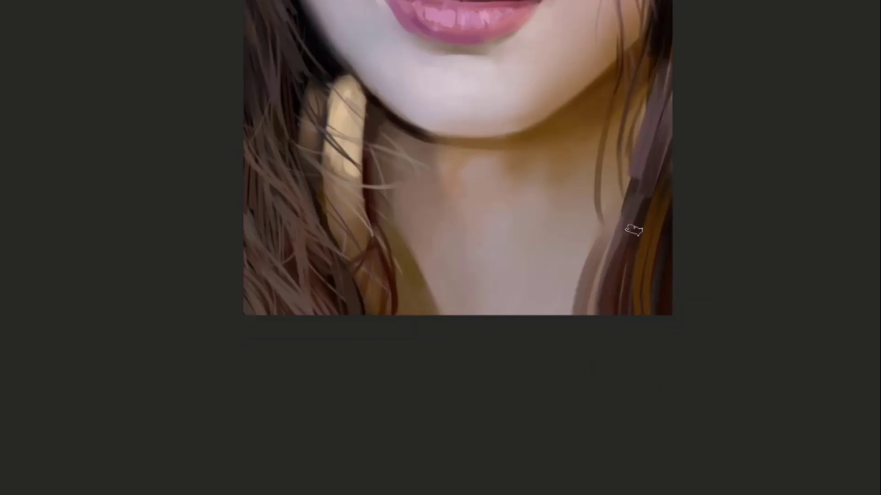
key("ctrl+z")
left_click_drag(605, 315, 635, 207)
left_click(641, 172, "alt")
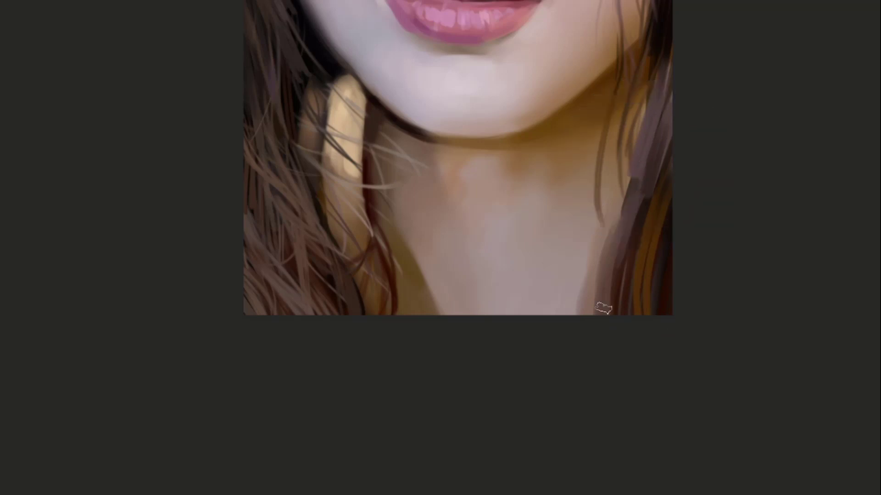
left_click_drag(625, 264, 666, 146)
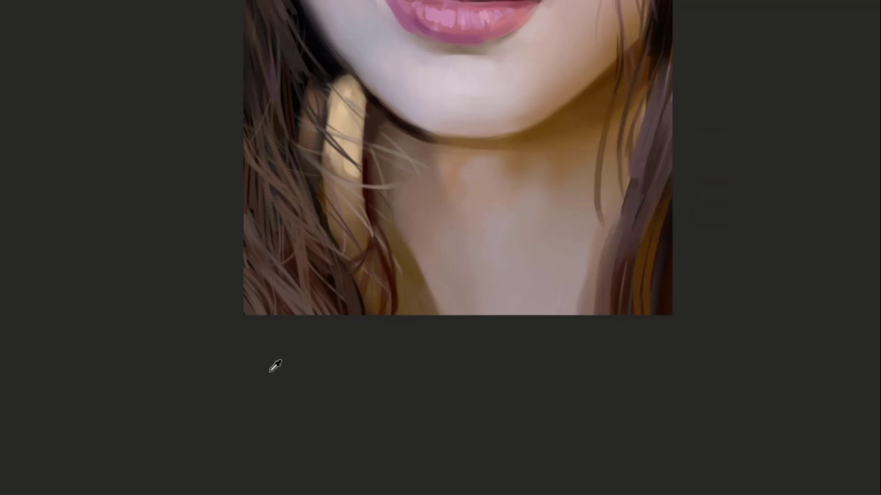
left_click_drag(645, 264, 670, 180)
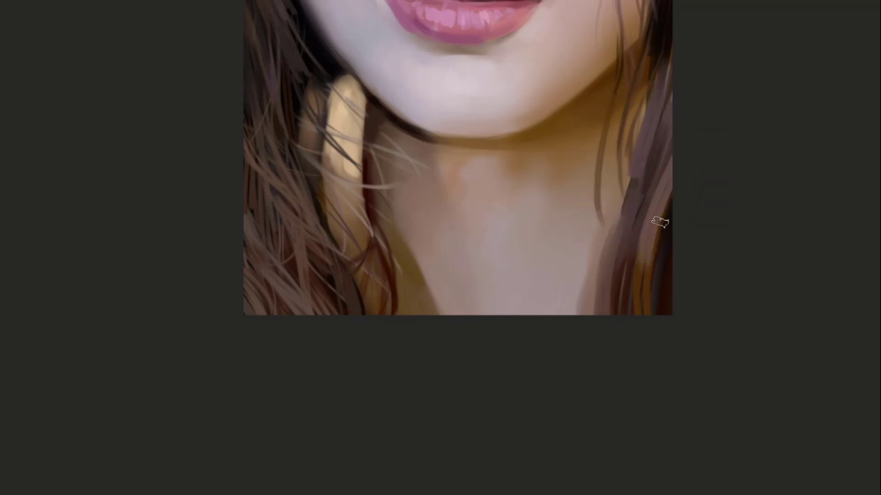
left_click_drag(694, 145, 616, 343)
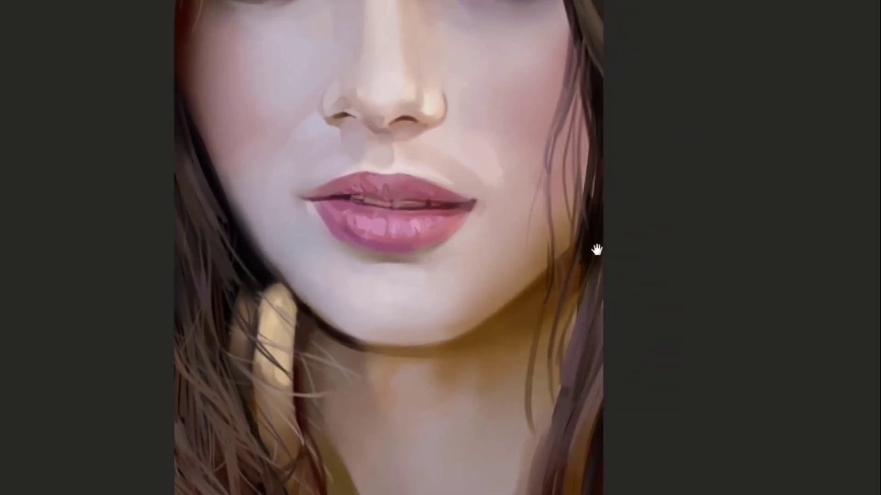
left_click_drag(593, 252, 592, 302)
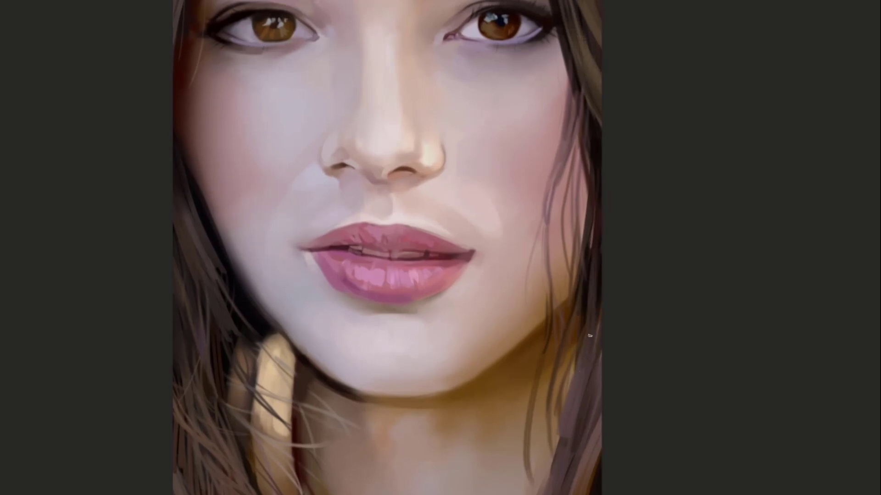
left_click_drag(586, 258, 609, 277)
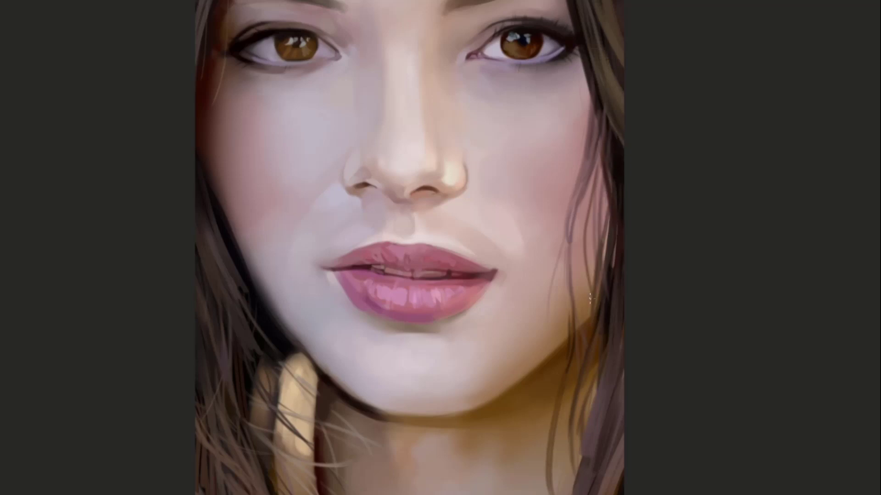
left_click_drag(606, 196, 577, 310)
key("ctrl+z")
left_click_drag(573, 229, 588, 316)
key("ctrl+z")
key("ctrl+z")
scroll(608, 328, "down", 5)
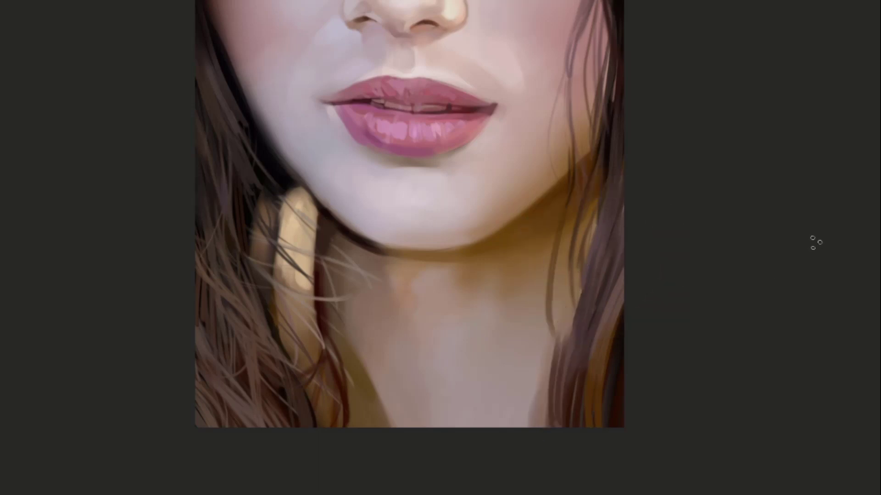
key("ctrl+z")
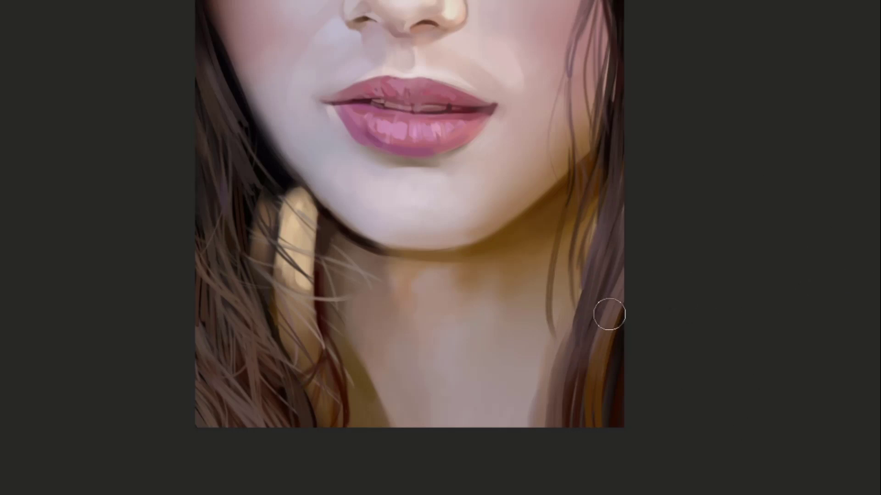
Glaze a soft warm brown over the mauve lock beside the jaw and neck, adjusting the brush size as needed
left_click_drag(601, 255, 555, 330)
left_click(532, 396, "alt")
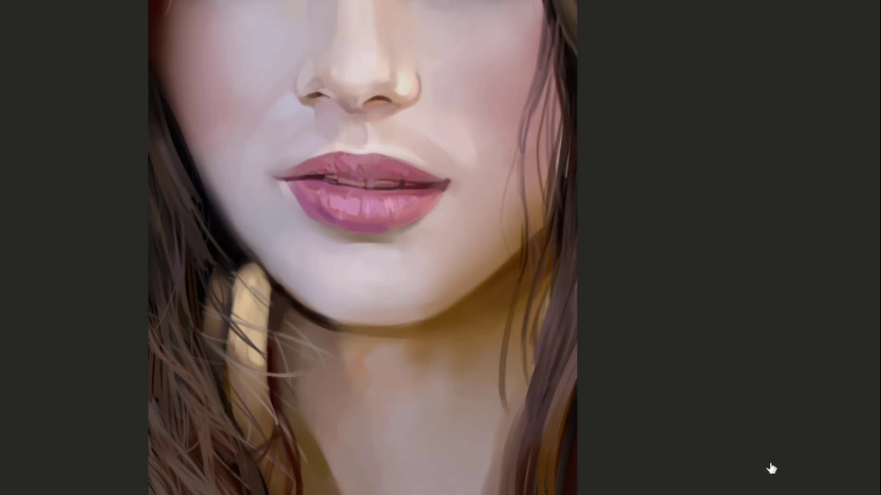
key("]")
key("]")
key("]")
key("]")
key("]")
key("]")
key("]")
key("]")
key("]")
key("]")
key("]")
key("]")
key("bracketleft")
key("bracketleft")
key("bracketleft")
key("bracketleft")
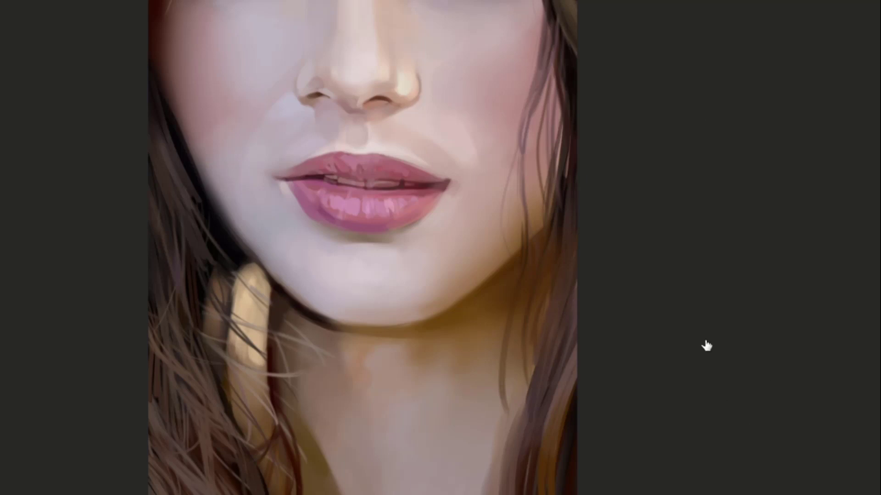
left_click(560, 392, "alt")
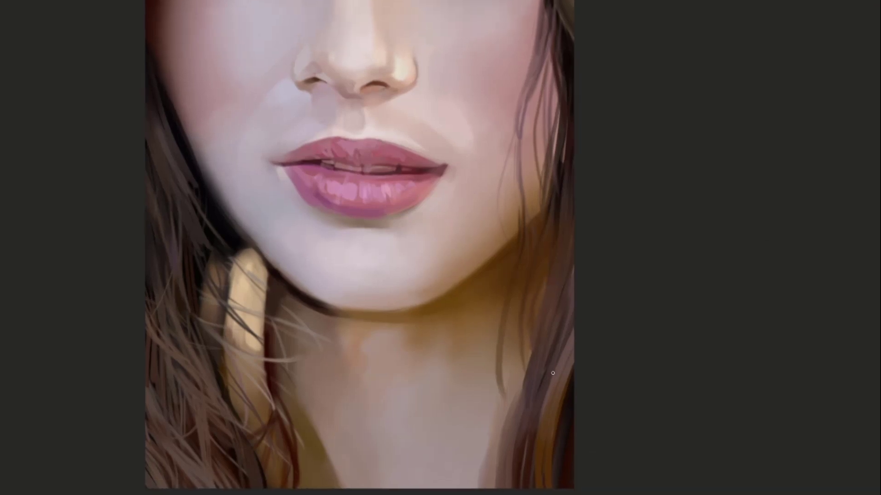
left_click(565, 373, "alt")
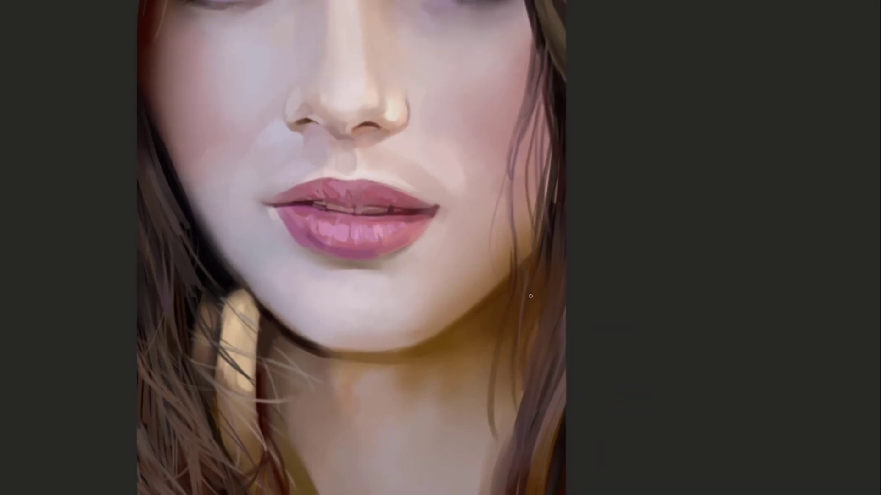
mouse_move(527, 266)
left_mouse_down()
mouse_move(526, 318)
mouse_move(536, 274)
left_mouse_up()
mouse_move(524, 321)
left_mouse_down()
mouse_move(535, 258)
mouse_move(532, 289)
mouse_move(525, 230)
left_mouse_up()
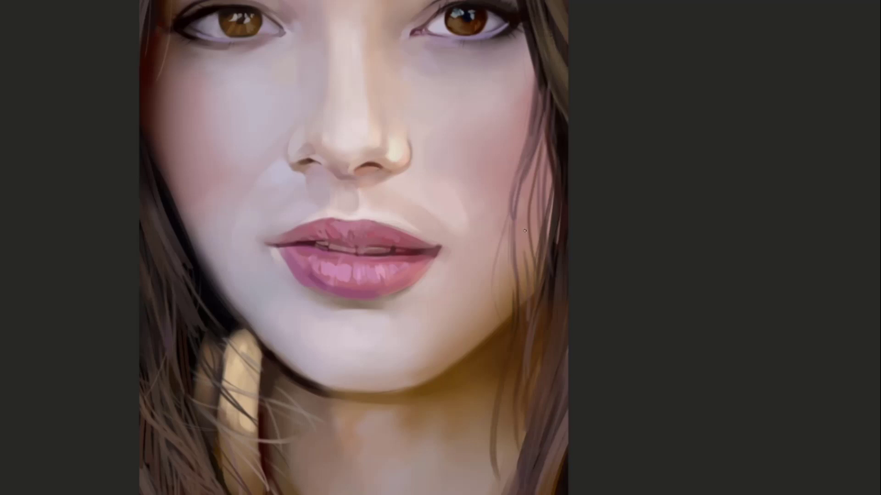
key("ctrl+z")
Sample a dark brown and paint short dark strands where the jawline meets the hair lock, redoing unsatisfactory strokes
left_click(551, 297, "alt")
left_click_drag(527, 305, 527, 345)
key("ctrl+z")
mouse_move(531, 308)
left_mouse_down()
mouse_move(517, 362)
mouse_move(543, 311)
left_mouse_up()
key("ctrl+z")
left_click_drag(538, 354, 552, 275)
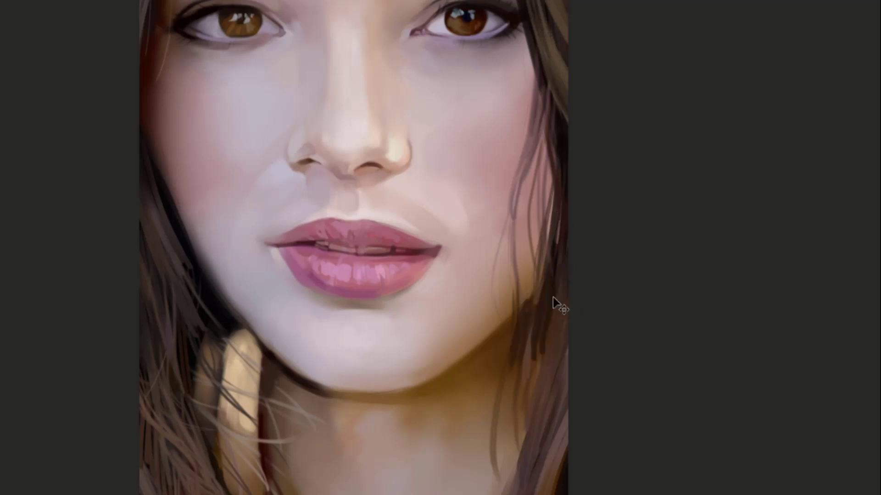
key("ctrl+z")
key("ctrl+z")
left_click_drag(535, 355, 545, 317)
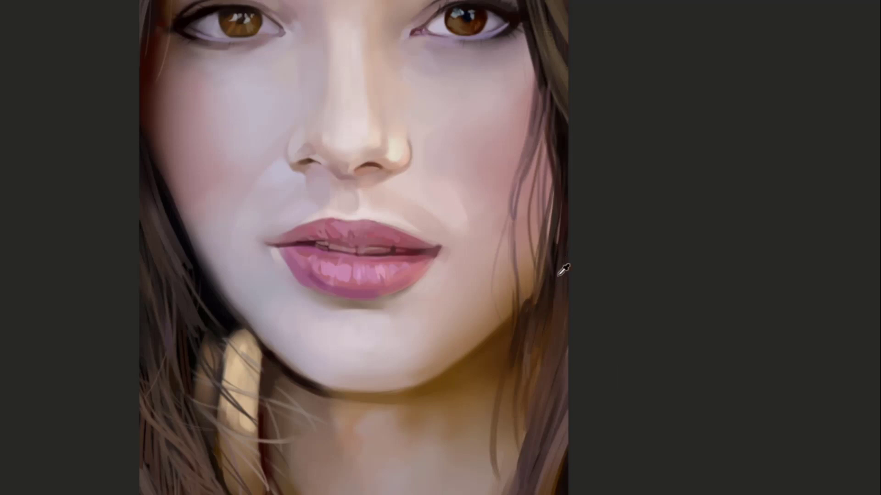
left_click_drag(551, 211, 537, 131)
mouse_move(555, 202)
left_mouse_down()
mouse_move(543, 118)
mouse_move(569, 216)
left_mouse_up()
key("ctrl+z")
key("ctrl+z")
key("ctrl+z")
key("ctrl+z")
Paint dark strands from the outer eye corner down along the cheek edge beneath the olive-brown lock, redoing unsatisfactory strokes
left_click_drag(587, 39, 605, 157)
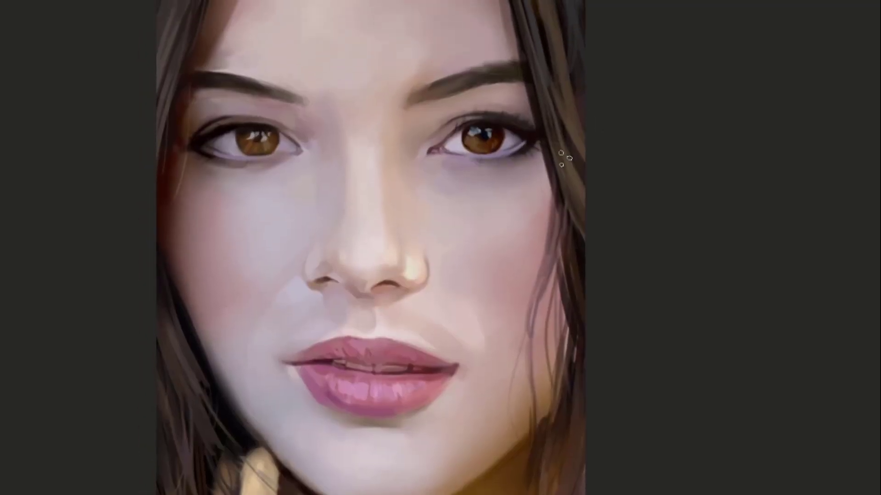
left_click_drag(546, 162, 585, 287)
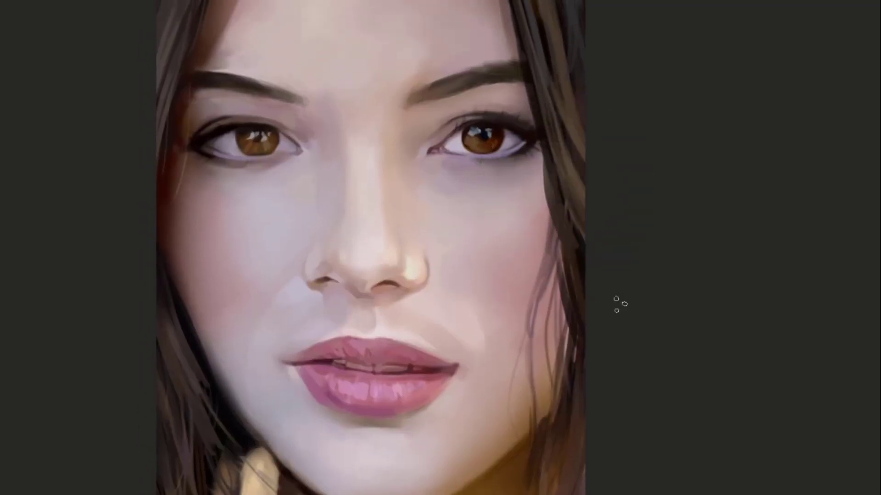
key("ctrl+z")
key("ctrl+z")
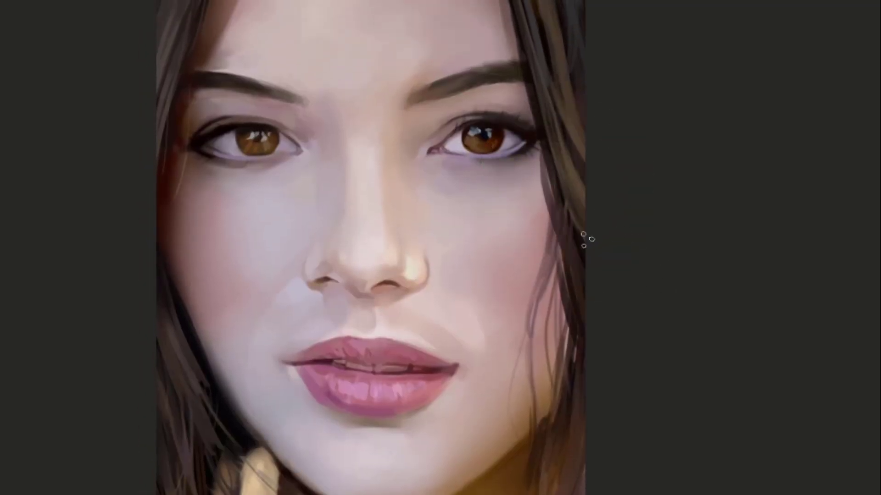
key("ctrl+z")
left_click_drag(559, 163, 579, 262)
Examine the hair and face of the portrait as a whole at a smaller magnification
mouse_move(600, 218)
left_mouse_down()
mouse_move(672, 100)
mouse_move(668, 82)
left_mouse_up()
left_click_drag(625, 233, 695, 258)
mouse_move(663, 119)
left_mouse_down()
mouse_move(708, 226)
mouse_move(659, 260)
left_mouse_up()
left_click_drag(559, 351, 564, 255)
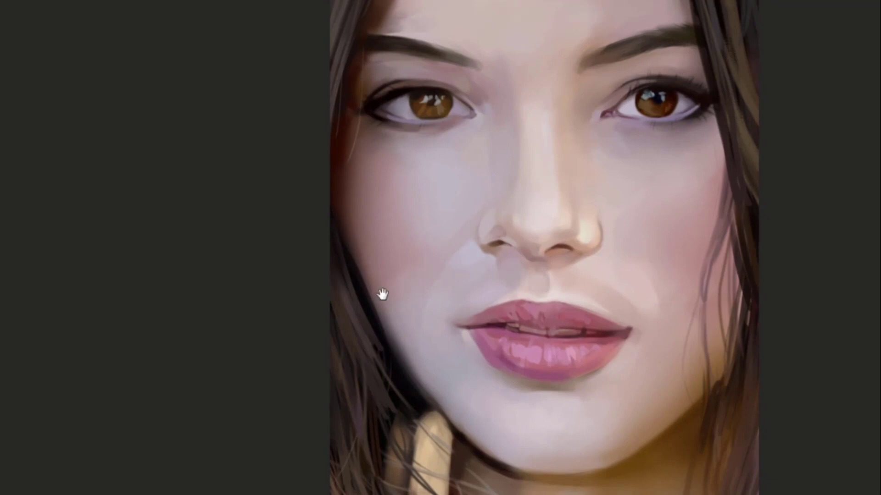
left_click_drag(382, 293, 306, 295)
key("z")
left_click_drag(592, 222, 553, 220)
left_click_drag(515, 259, 503, 263)
scroll(503, 262, "up", 1)
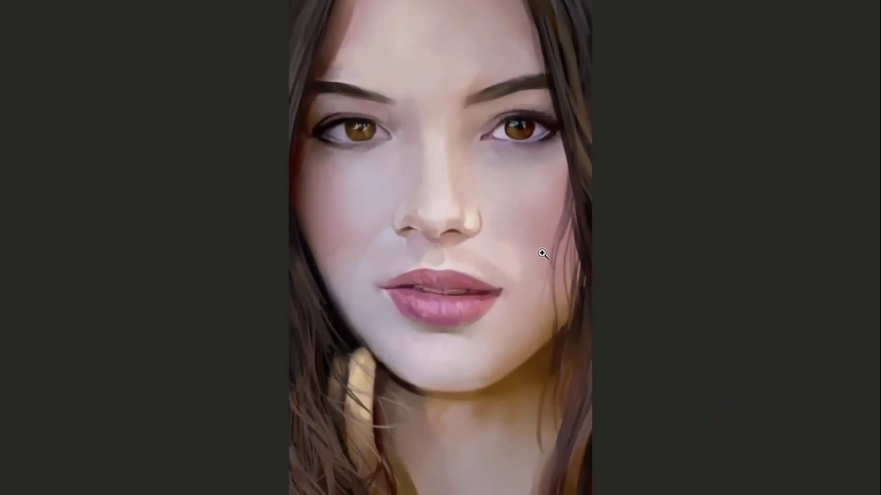
Paint fine parallel strands along the neck-side edge of the mauve-brown lock at the base of the neck, redoing unsatisfactory strokes
scroll(642, 227, "down", 1)
scroll(610, 236, "up", 1)
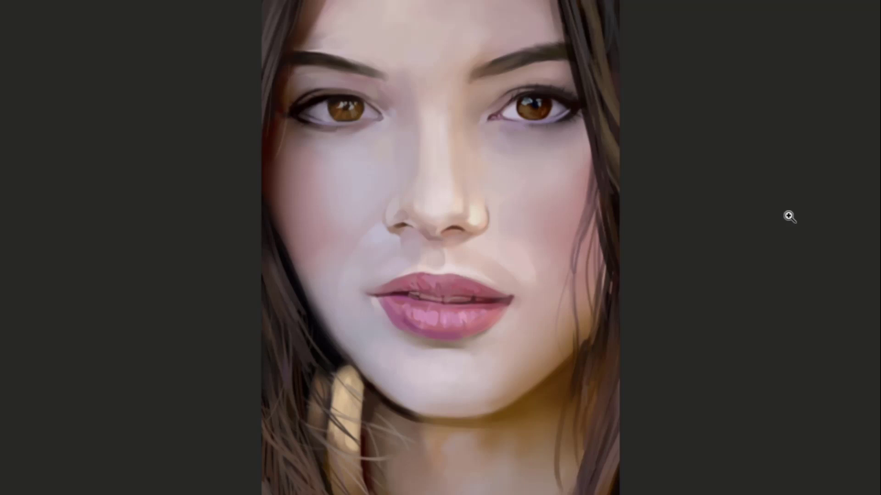
left_click(515, 138)
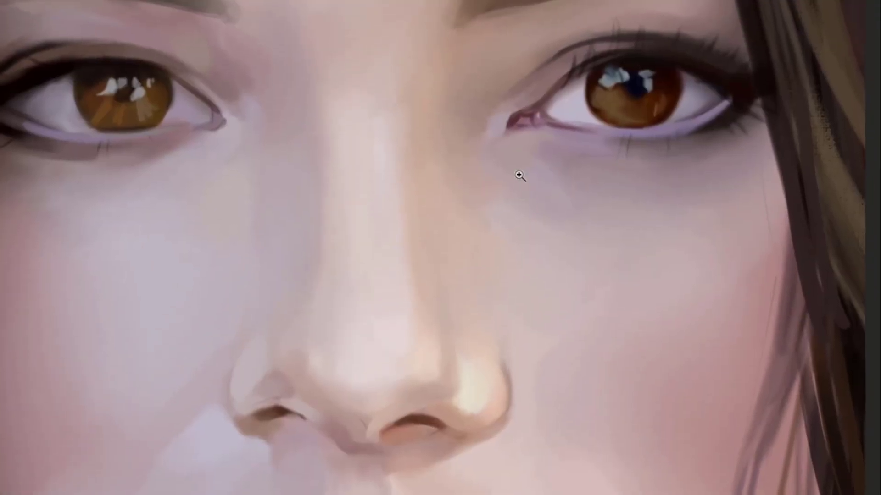
left_click_drag(531, 176, 477, 189)
left_click_drag(610, 314, 564, 136)
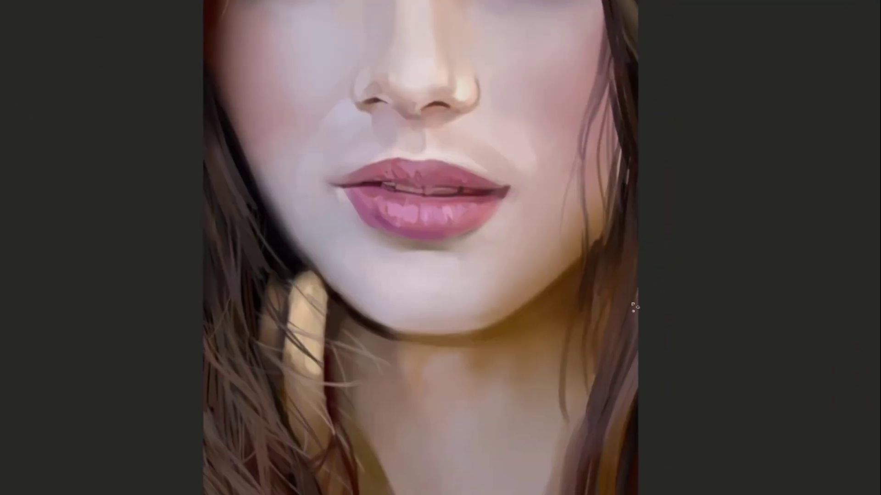
left_click_drag(624, 317, 592, 413)
left_click_drag(591, 382, 554, 306)
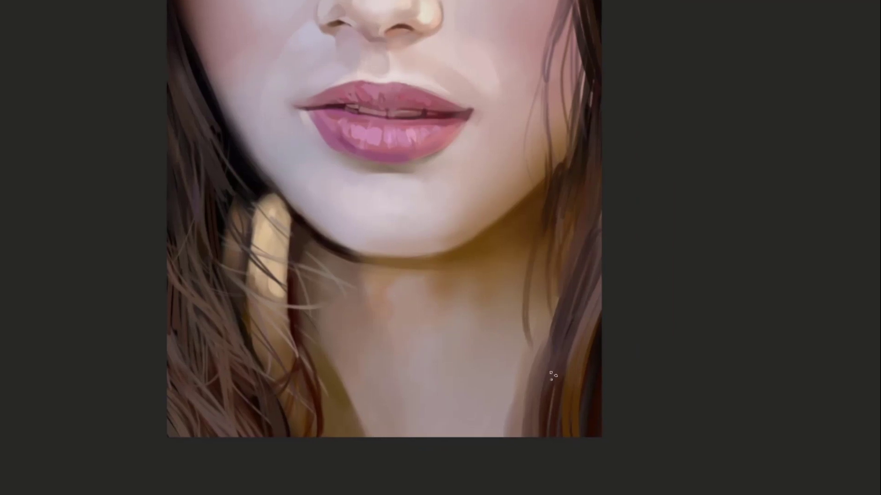
mouse_move(522, 433)
left_mouse_down()
mouse_move(545, 317)
mouse_move(539, 345)
left_mouse_up()
key("ctrl+z")
left_click_drag(514, 428, 550, 357)
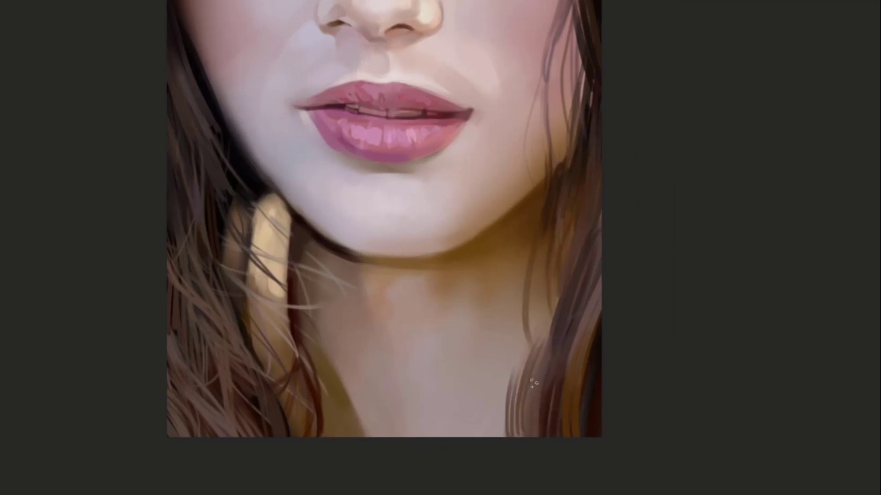
key("ctrl+z")
left_click_drag(510, 425, 551, 344)
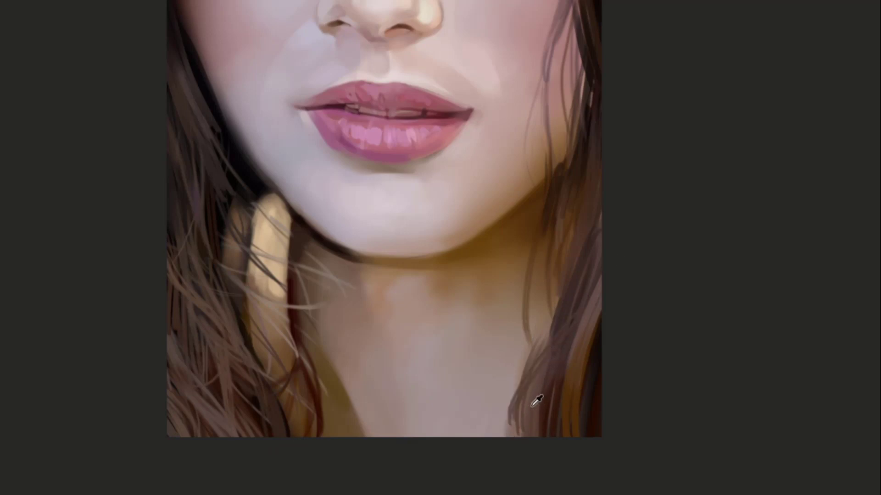
Try extra strokes inside the curved lock beside the lower neck and undo the unwanted ones
left_click_drag(517, 433, 522, 380)
key("ctrl+z")
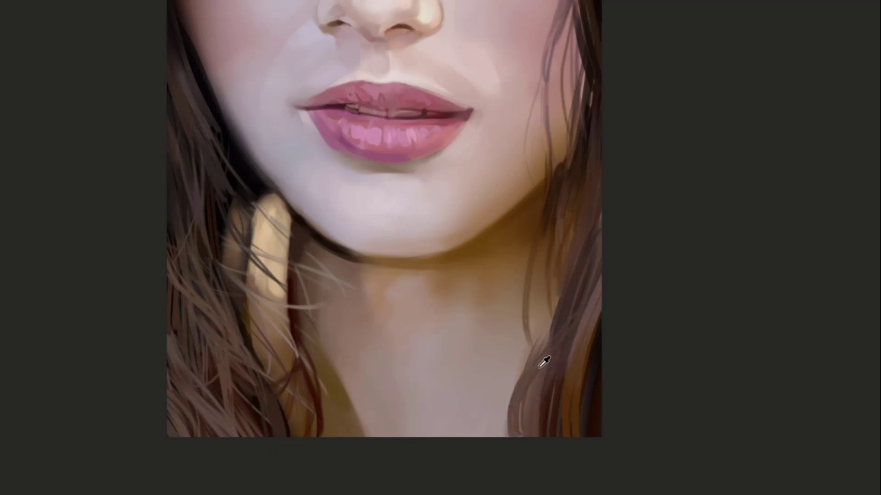
left_click(554, 368)
key("ctrl+z")
key("ctrl+z")
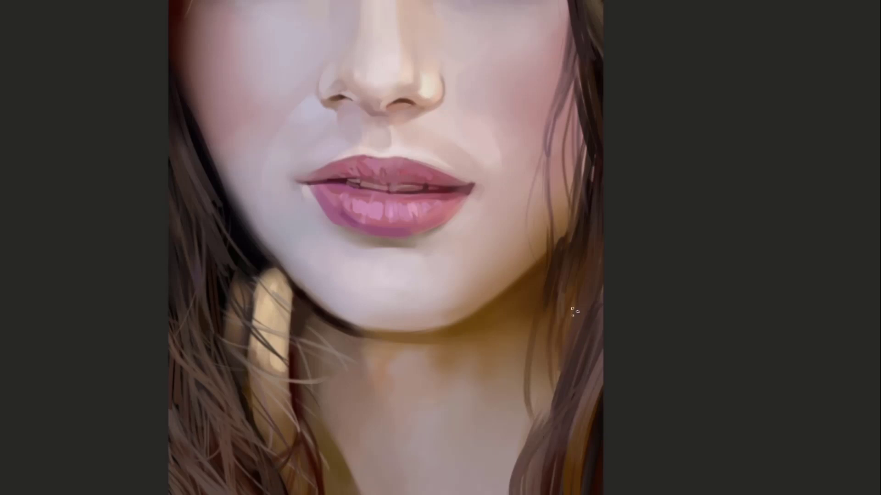
Sample a dark brown and paint strands across the jawline and down the lower cheek beside the hair, redoing unsatisfactory strokes
left_click(552, 287, "alt")
left_click_drag(555, 247, 540, 366)
key("ctrl+z")
left_click_drag(560, 325, 565, 274)
left_click_drag(604, 230, 617, 296)
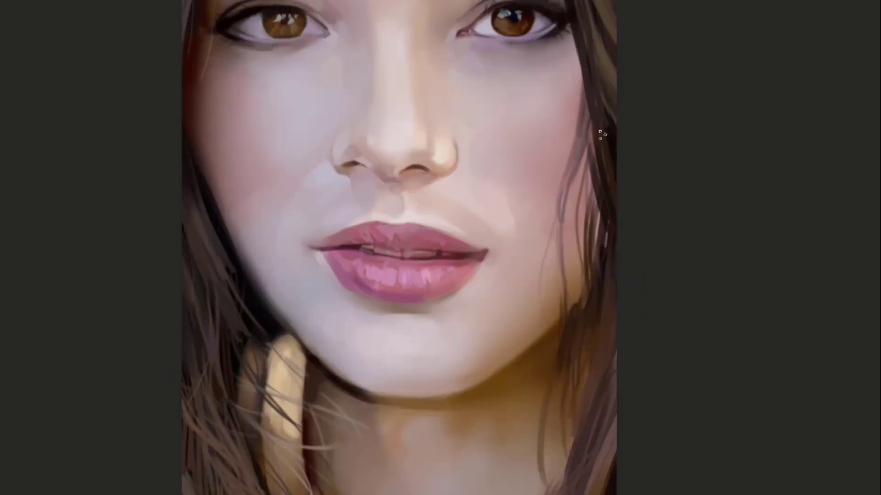
left_click_drag(593, 152, 580, 210)
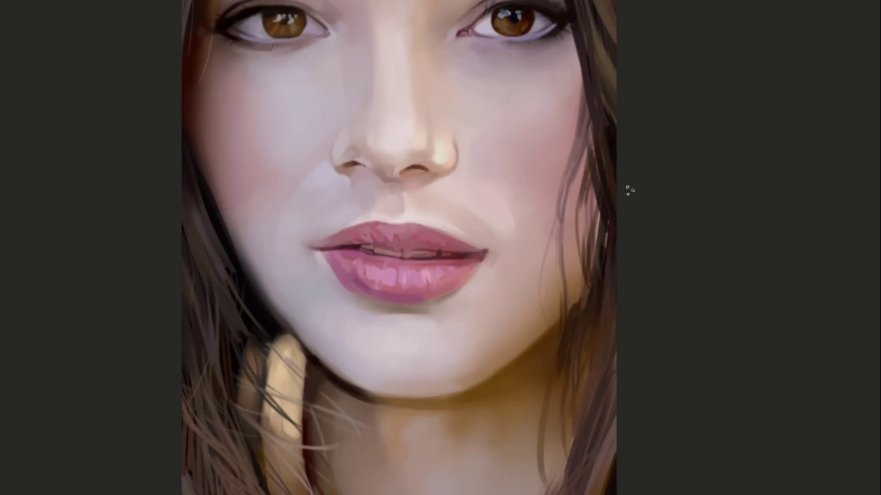
key("ctrl+z")
left_click_drag(590, 172, 580, 255)
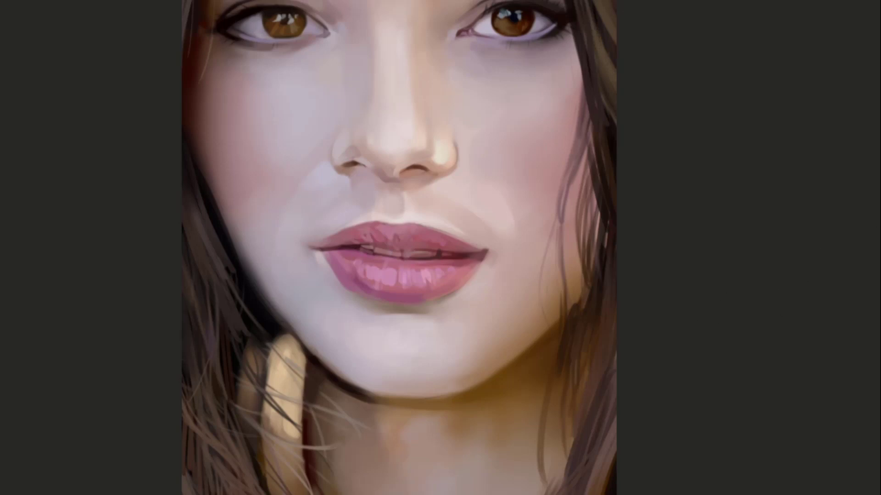
Reduce the brush size and paint a thin loose strand curving from the jaw corner up over the lower cheek, redoing unsatisfactory strokes
key("bracketleft")
key("bracketleft")
key("bracketleft")
key("bracketleft")
key("bracketleft")
key("bracketleft")
left_click_drag(574, 313, 567, 271)
key("ctrl+z")
left_click_drag(572, 311, 564, 227)
key("ctrl+z")
left_click_drag(571, 313, 565, 218)
Sample a colour from the hair beside the cheek and paint short strands into the olive-brown lock next to the outer eye
left_click(594, 155, "alt")
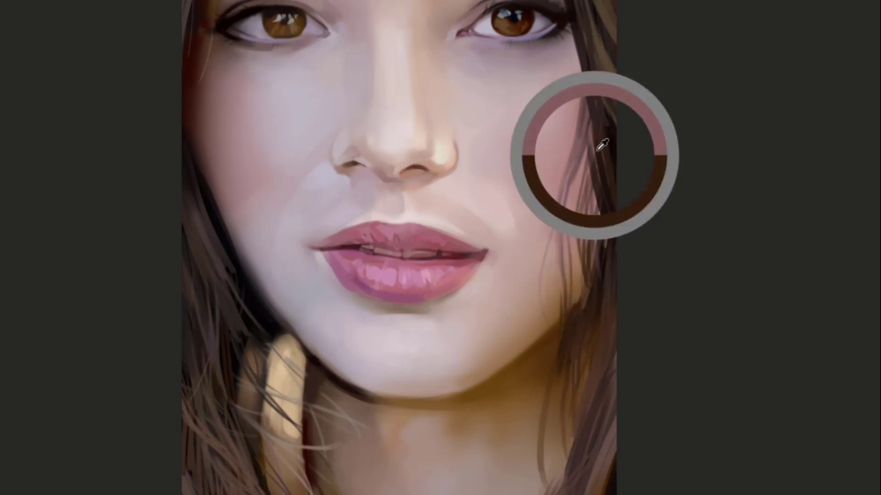
mouse_move(586, 104)
left_mouse_down()
mouse_move(626, 281)
mouse_move(591, 204)
mouse_move(618, 238)
mouse_move(620, 258)
left_mouse_up()
key("ctrl+z")
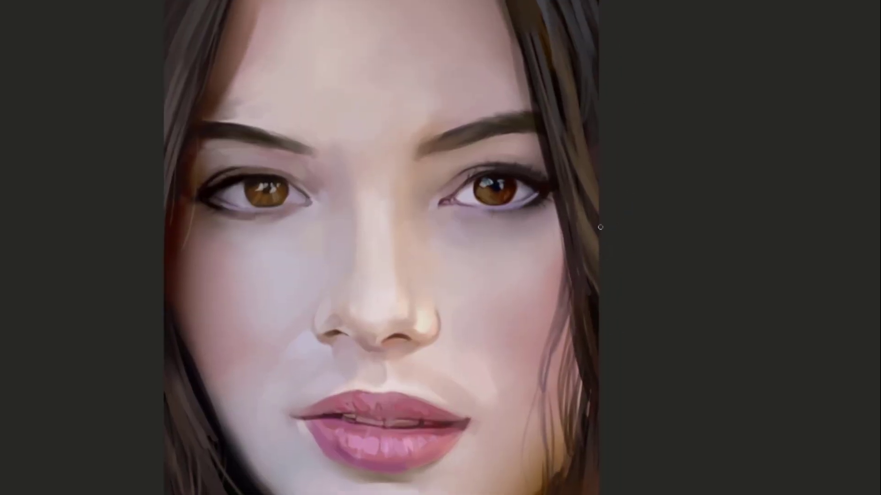
left_click_drag(571, 153, 577, 237)
left_click_drag(598, 308, 582, 190)
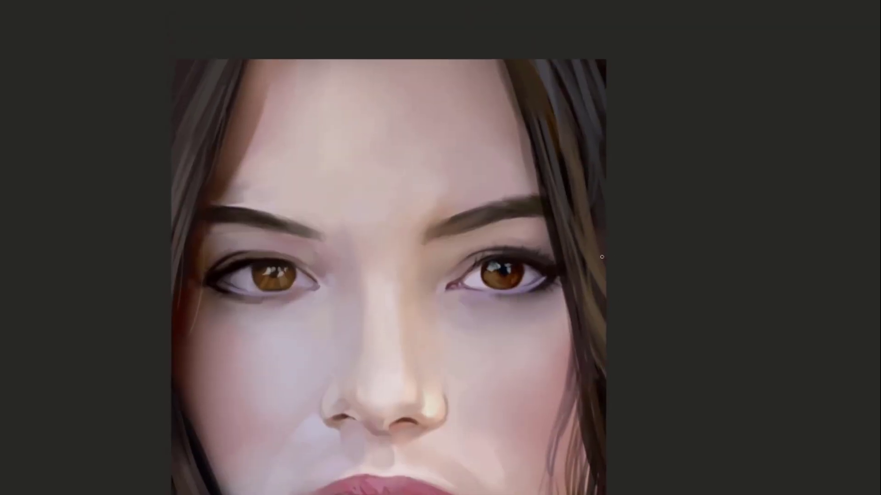
left_click_drag(593, 293, 589, 268)
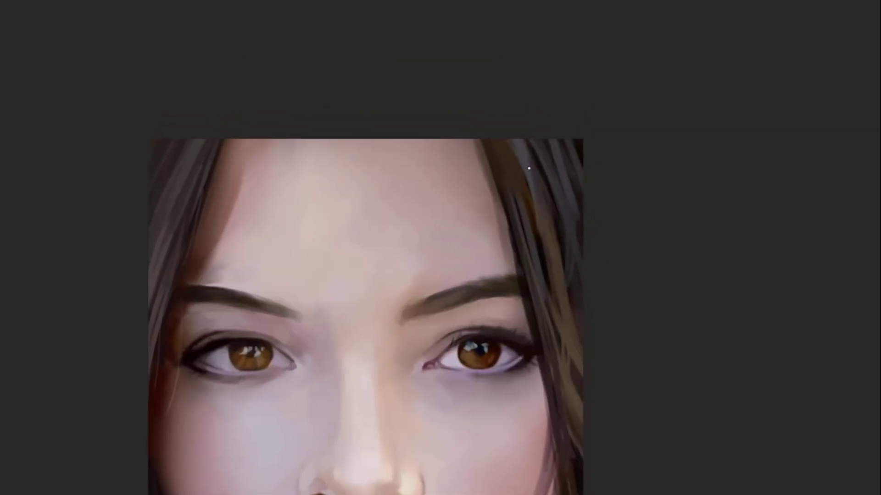
Paint fine light strands through the blue-grey hair beside the forehead and work warm brown into the lock along the hairline
mouse_move(534, 179)
left_mouse_down()
mouse_move(562, 218)
mouse_move(578, 276)
left_mouse_up()
key("ctrl+z")
left_click_drag(562, 240, 579, 269)
left_click_drag(579, 210, 570, 239)
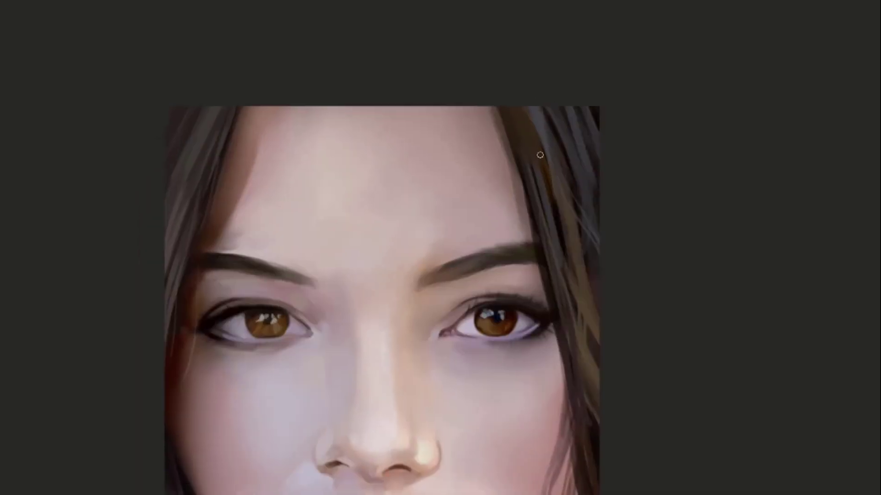
left_click_drag(517, 134, 532, 176)
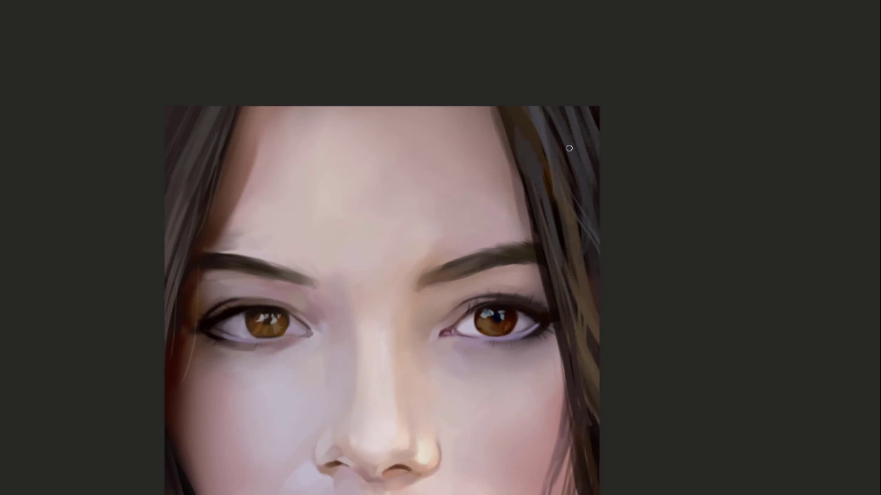
Paint thin loose dark strands from the hairline down past the eyebrow and outer eye corner
left_click_drag(583, 288, 550, 132)
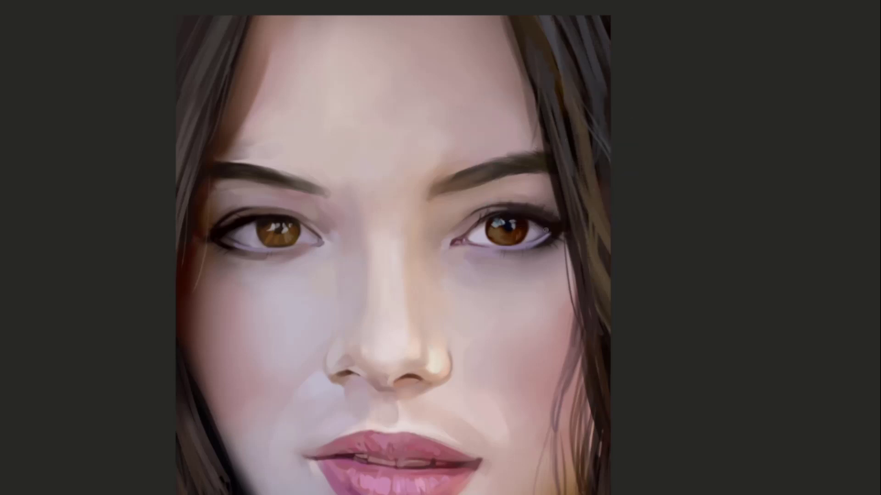
left_click_drag(654, 252, 590, 145)
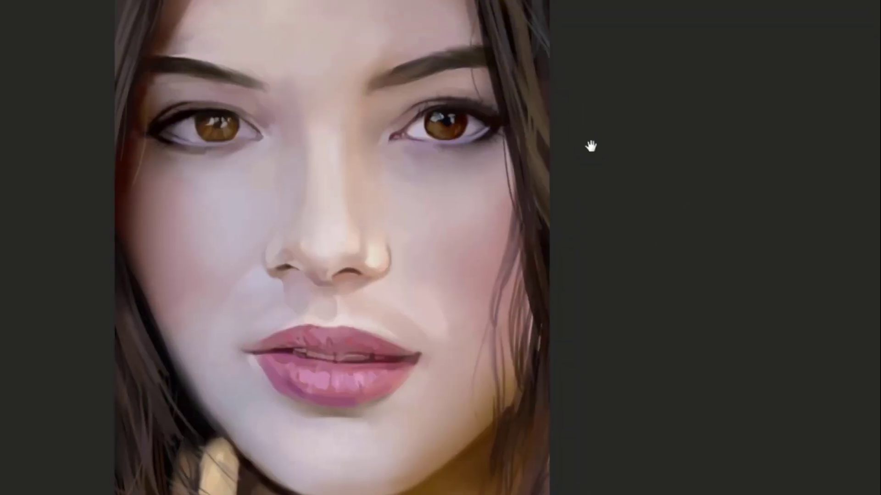
left_click_drag(565, 220, 572, 139)
left_click_drag(594, 262, 543, 149)
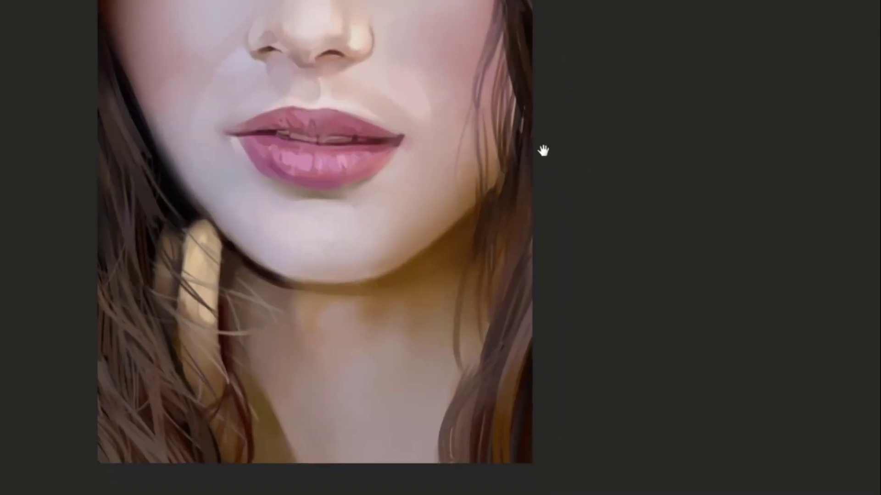
Add a strand to the loose lock over the cheek, then sample a mauve-brown from it and try another stroke
left_click_drag(504, 36, 476, 127)
left_click_drag(508, 90, 483, 120)
scroll(484, 120, "up", 1)
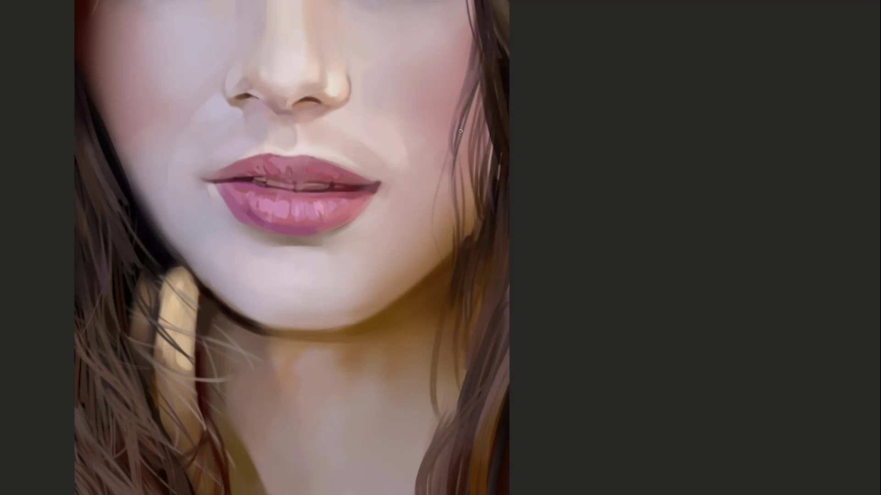
left_click_drag(472, 91, 452, 163)
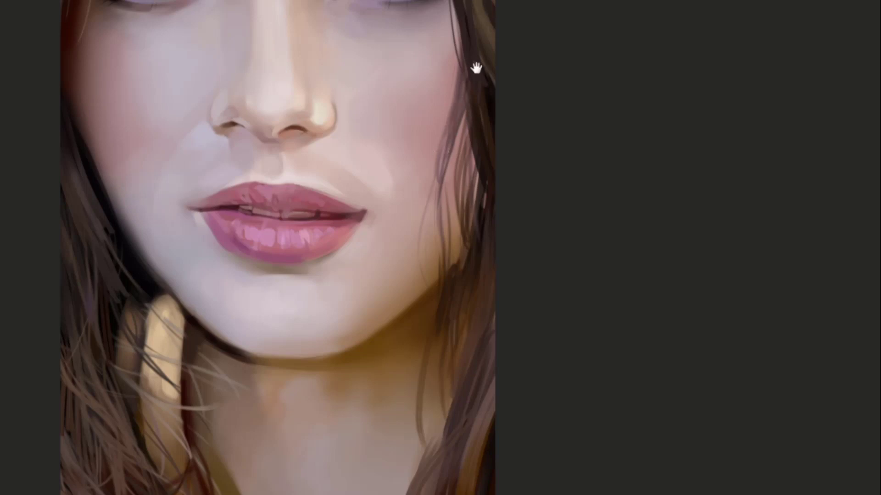
left_click_drag(475, 68, 472, 116)
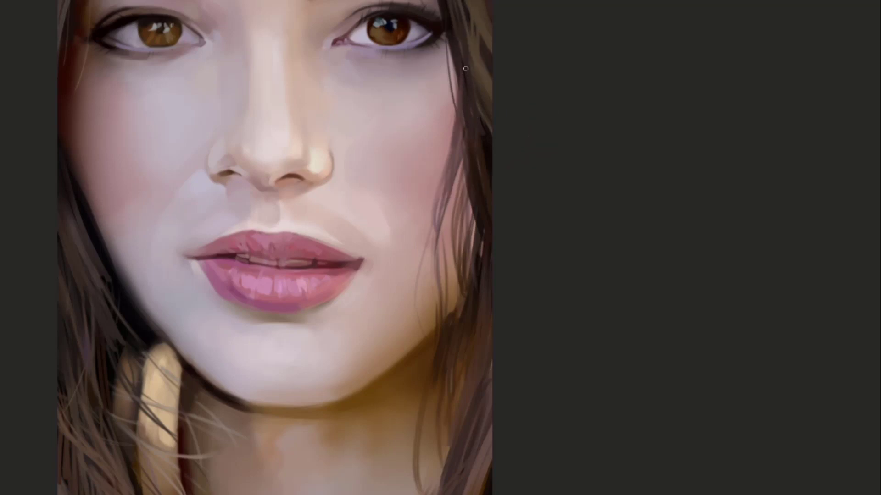
left_click(454, 119, "alt")
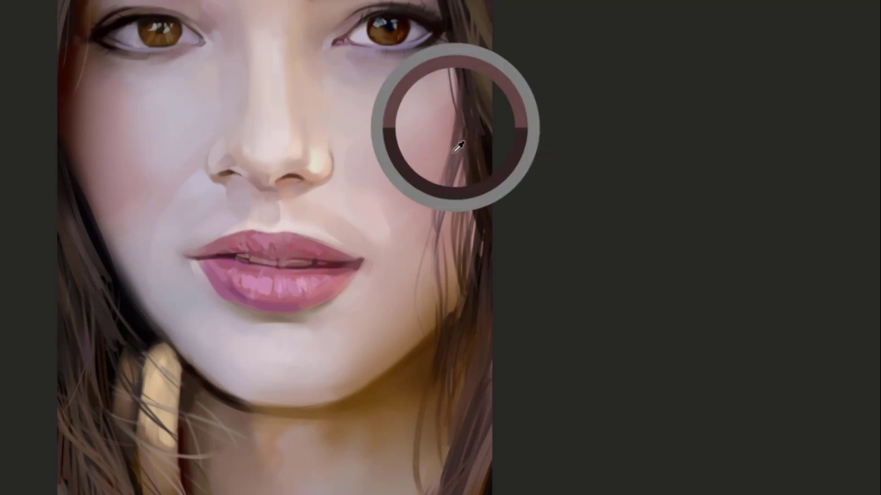
left_click_drag(455, 123, 443, 172)
key("ctrl+z")
Paint a dark strand where the mauve-brown lock curves over the side of the neck
left_click_drag(508, 161, 477, 109)
left_click_drag(444, 152, 455, 97)
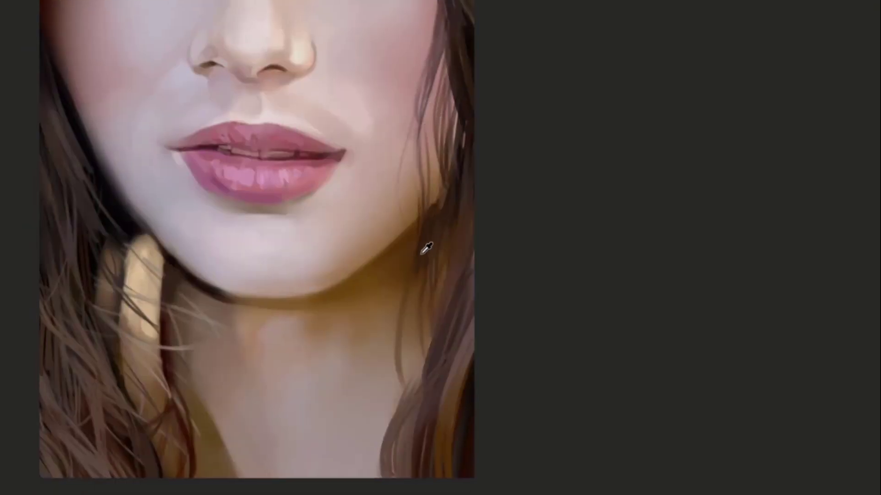
left_click_drag(443, 336, 442, 232)
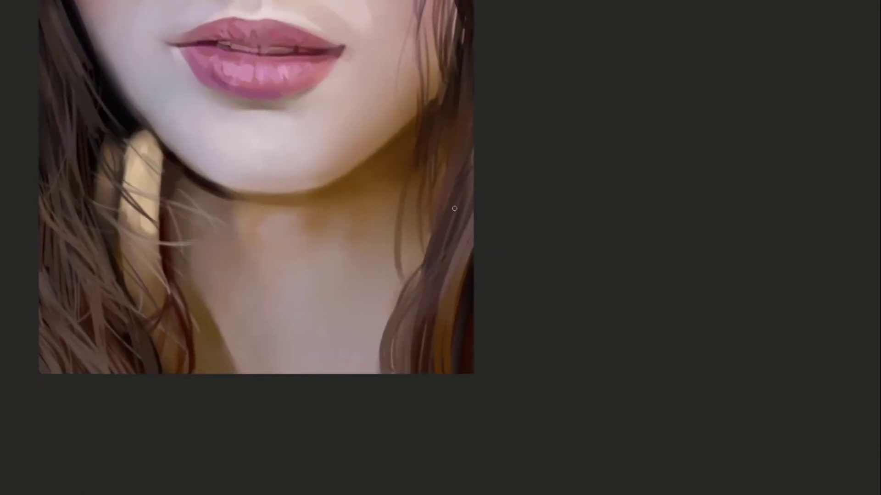
left_click_drag(423, 265, 399, 303)
left_click_drag(445, 284, 458, 230)
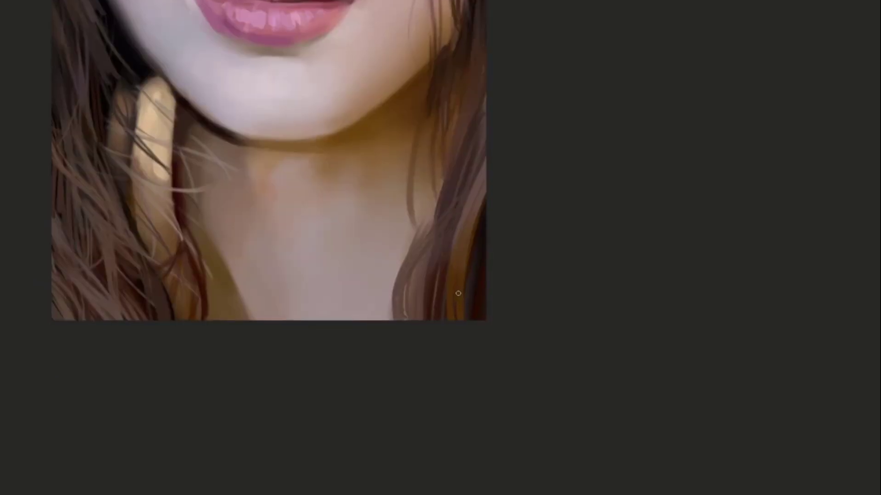
Paint a dark stroke along the edge of the orange-brown lock at the canvas bottom and sample its neighbouring browns
left_click_drag(460, 318, 461, 252)
left_click(459, 284, "alt")
scroll(458, 271, "up", 2)
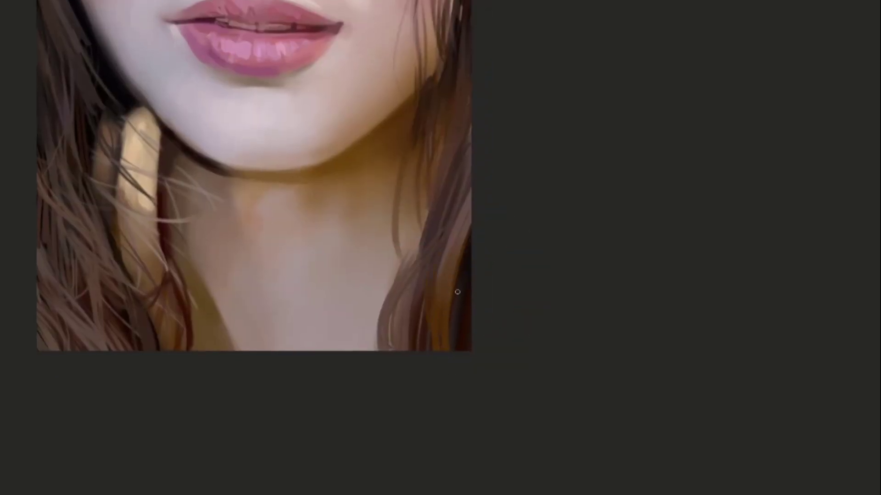
left_click(448, 314, "alt")
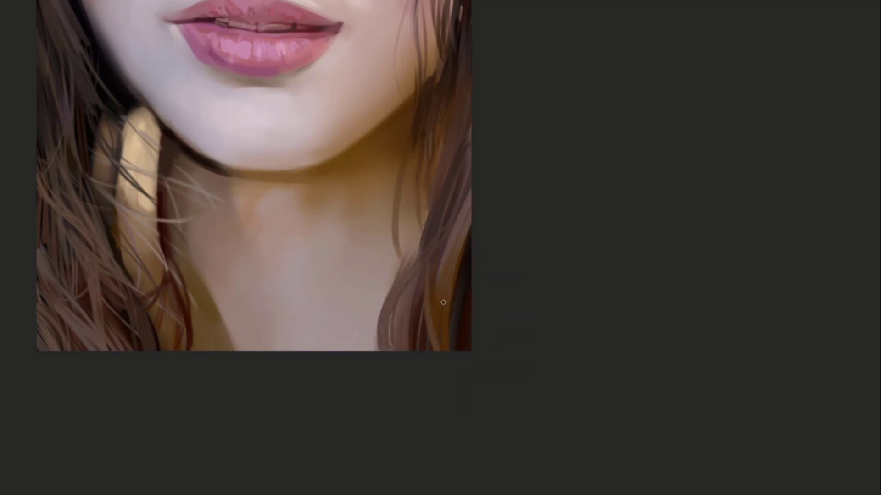
Paint dark strands sweeping across the orange-brown lock at the lower corner of the hair, redoing unsatisfactory strokes
left_click_drag(452, 232, 410, 333)
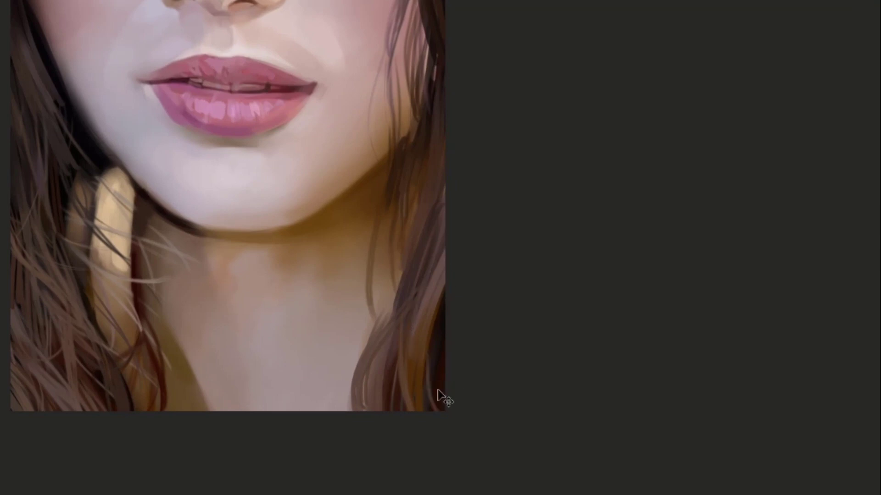
left_click_drag(427, 411, 477, 274)
key("ctrl+z")
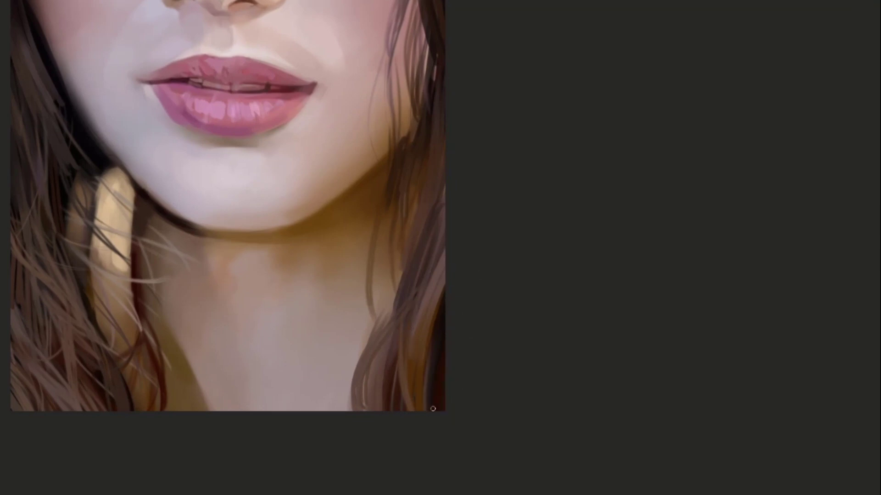
left_click_drag(428, 411, 487, 294)
left_click_drag(447, 369, 433, 413)
left_click(94, 363)
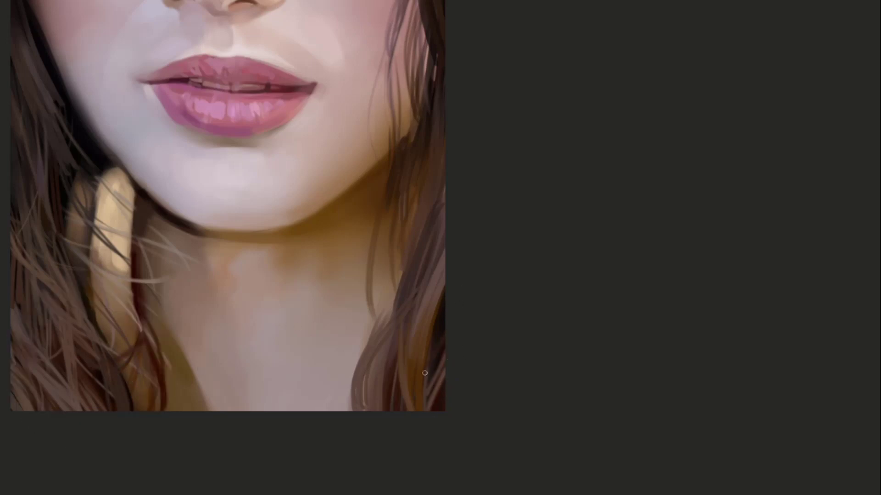
left_click(420, 389)
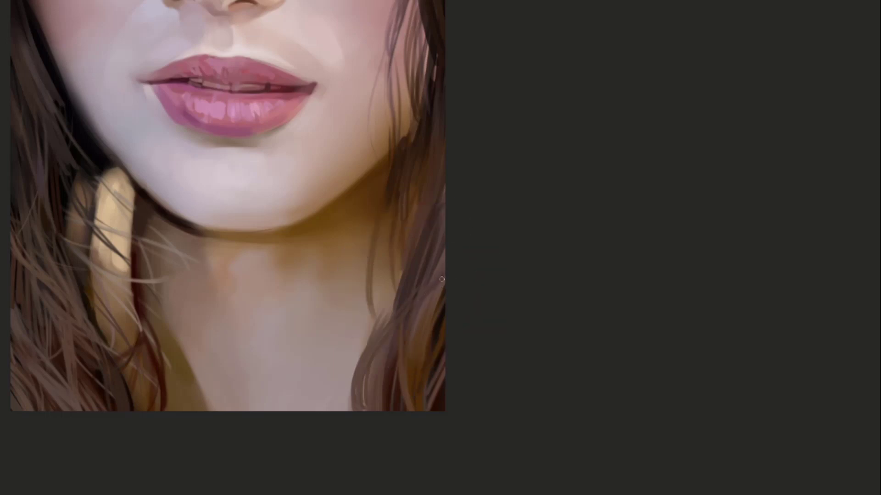
Sample a muted brown, enlarge the brush and glaze softly over the strands of the lock beside the neck
left_click(431, 304, "alt")
left_click_drag(441, 255, 472, 366)
left_click_drag(493, 235, 503, 168)
left_click(466, 310, "alt")
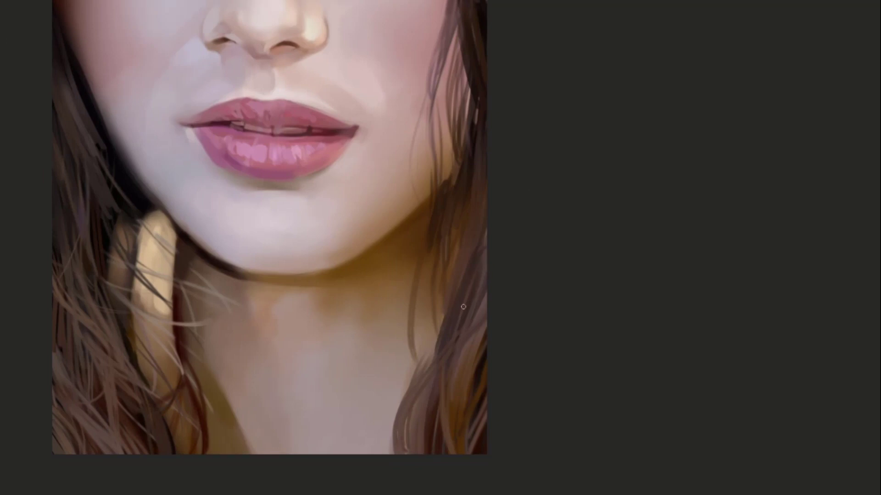
key("]")
key("]")
key("]")
left_click(469, 303, "alt")
left_click_drag(481, 275, 468, 308)
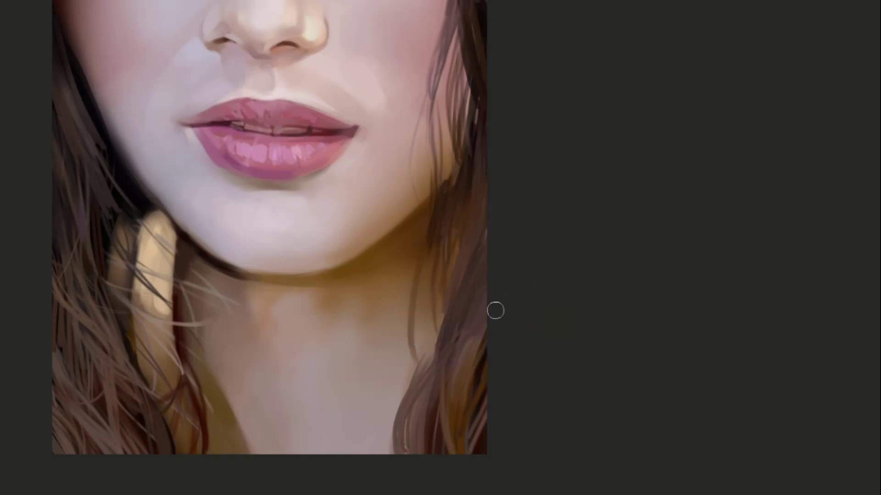
Sample a dark brown from the lock beside the neck and glaze over it with a large soft brush
left_click(476, 325, "alt")
left_click_drag(475, 336, 489, 376)
key("alt")
mouse_move(461, 179)
left_mouse_down()
mouse_move(485, 240)
mouse_move(491, 222)
mouse_move(513, 232)
left_mouse_up()
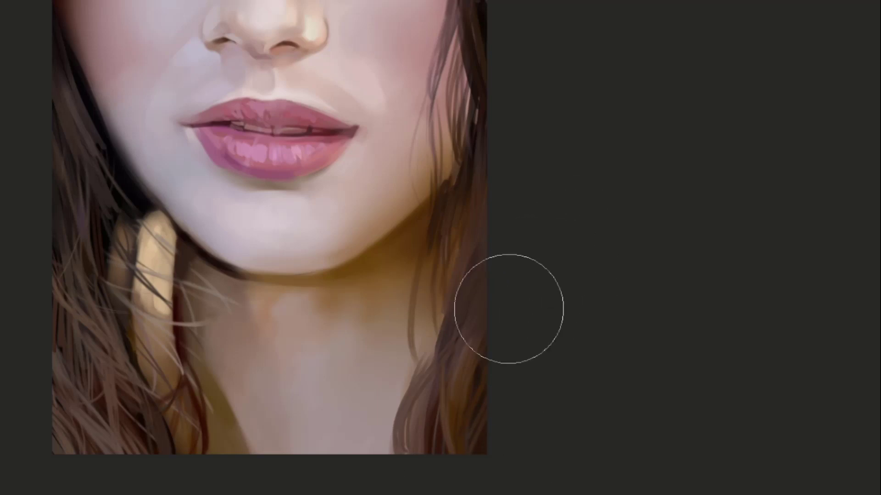
Reduce the brush size and paint thin brown strands down the lock below the jaw, redoing unsatisfactory strokes
key("bracketleft")
key("bracketleft")
key("bracketleft")
key("bracketleft")
key("bracketleft")
key("bracketleft")
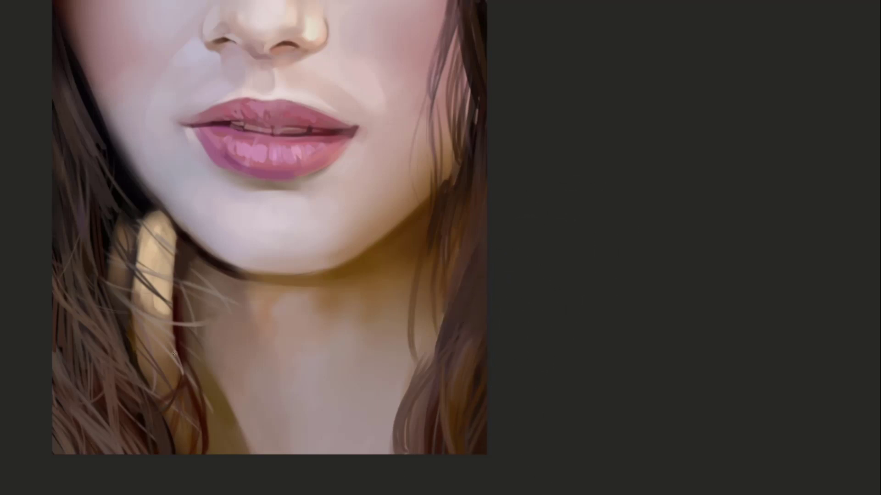
left_click_drag(482, 264, 472, 316)
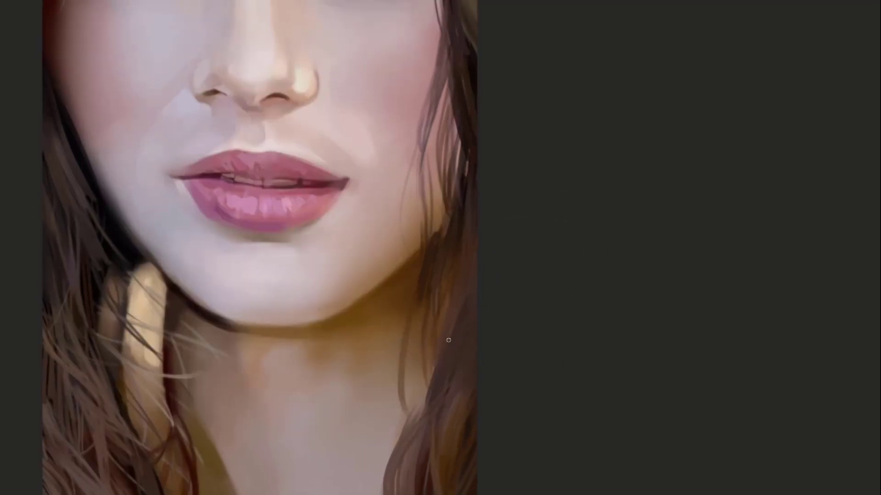
left_click_drag(435, 355, 485, 277)
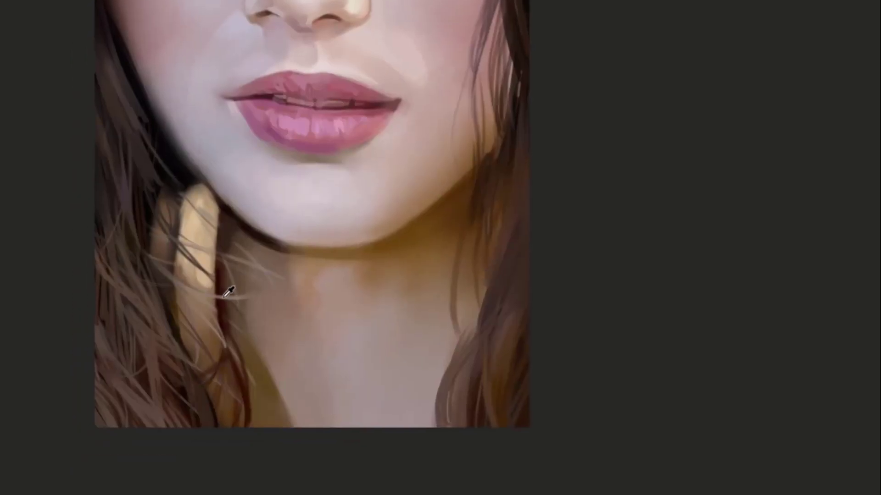
left_click_drag(550, 248, 521, 268)
left_click_drag(452, 224, 451, 299)
key("ctrl+z")
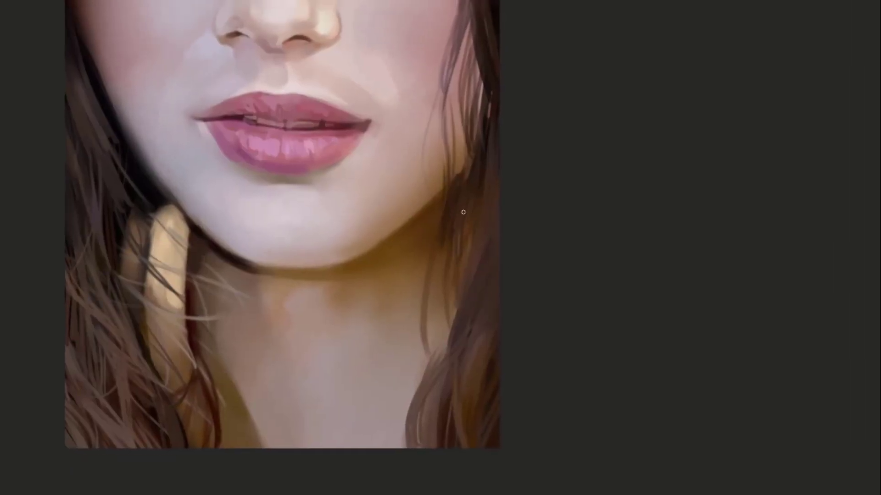
left_click_drag(463, 212, 461, 308)
key("ctrl+z")
left_click_drag(469, 248, 460, 293)
mouse_move(451, 327)
left_mouse_down()
mouse_move(493, 229)
mouse_move(461, 304)
mouse_move(454, 345)
left_mouse_up()
key("ctrl+z")
key("ctrl+z")
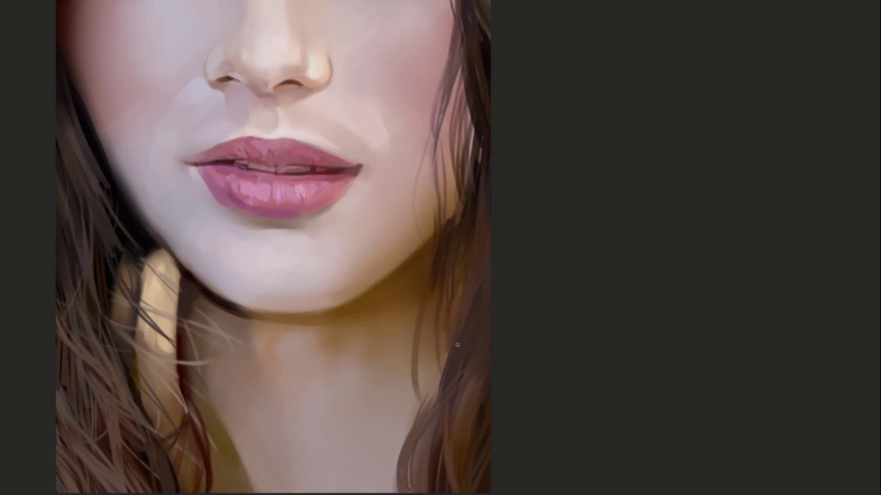
left_click_drag(466, 257, 456, 341)
key("ctrl+z")
left_click_drag(464, 282, 456, 342)
left_click_drag(464, 273, 454, 338)
key("ctrl+shift+z")
Add light brown strands sweeping along the lock beside the jaw, sampling neighbouring browns between strokes
left_click_drag(480, 200, 464, 283)
key("ctrl+z")
left_click_drag(482, 213, 472, 264)
left_click_drag(450, 331, 464, 244)
key("ctrl+z")
key("ctrl+z")
left_click_drag(451, 343, 460, 270)
left_click(455, 335, "alt")
left_click(454, 320, "alt")
left_click_drag(458, 341, 467, 273)
left_click(455, 304, "alt")
left_click_drag(454, 300, 461, 216)
Paint tan strands curving over the lower lock and a fine stray hair across the neck, sampling browns from the hair
mouse_move(460, 280)
left_mouse_down()
mouse_move(467, 208)
mouse_move(467, 276)
mouse_move(539, 82)
left_mouse_up()
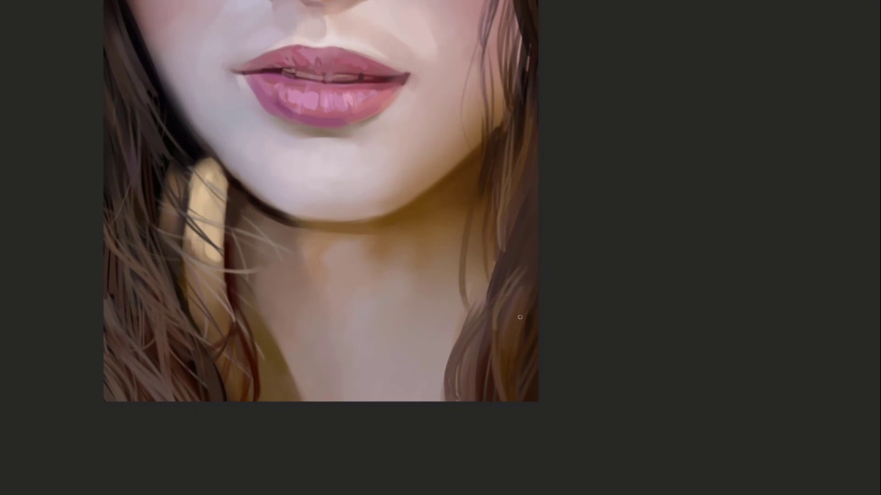
left_click_drag(481, 364, 510, 274)
left_click_drag(498, 311, 530, 262)
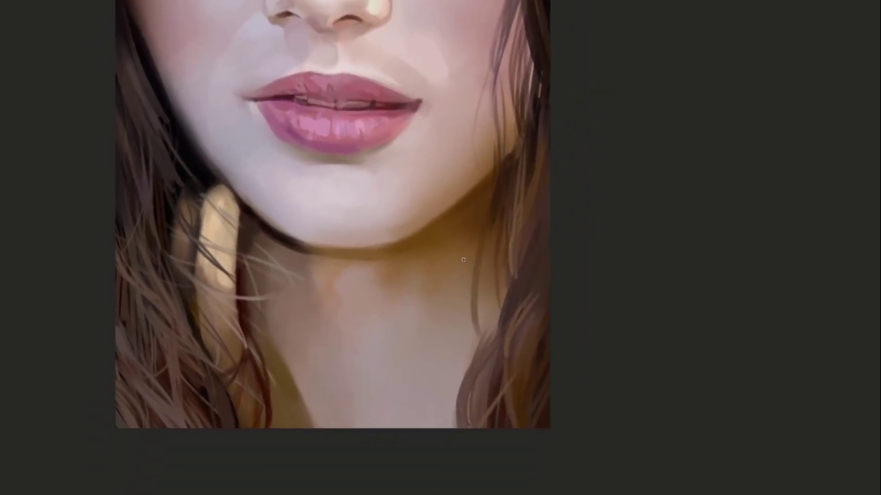
left_click(514, 231, "alt")
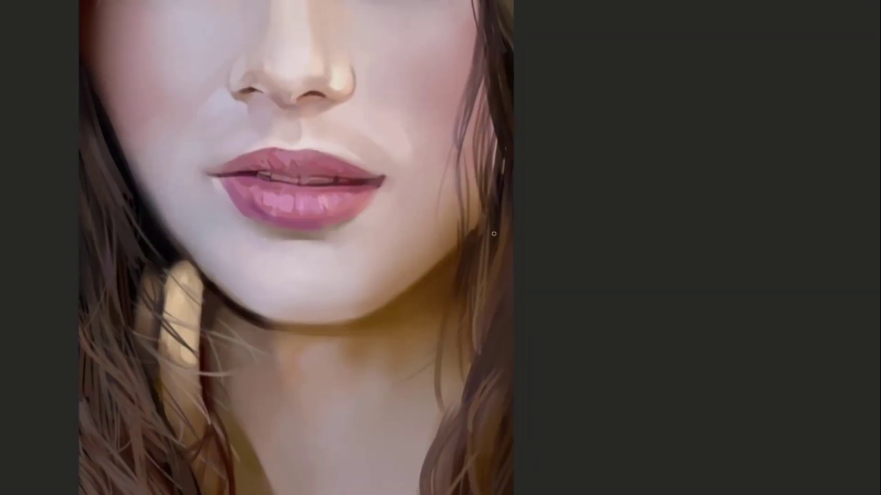
left_click(526, 179, "alt")
Try a thin strand along the loose hairs beside the cheek
left_click_drag(488, 208, 477, 265)
mouse_move(454, 221)
left_mouse_down()
mouse_move(444, 286)
mouse_move(444, 275)
left_mouse_up()
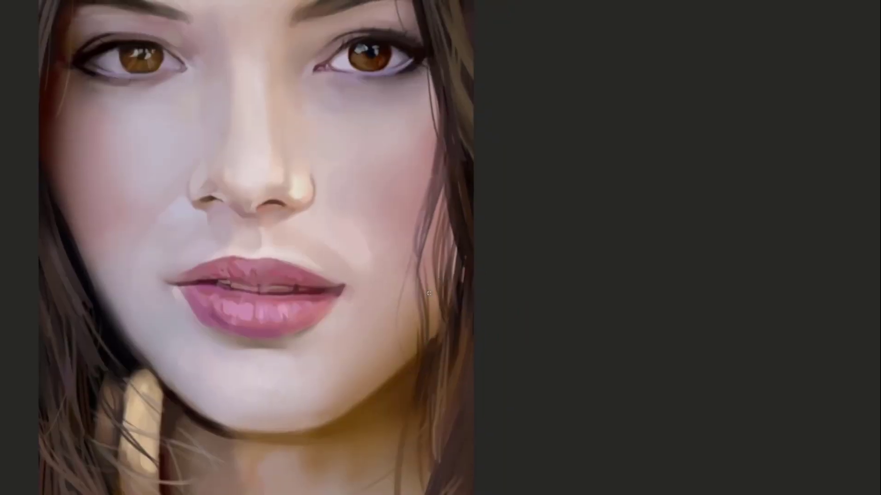
left_click_drag(434, 215, 433, 291)
scroll(424, 246, "up", 3)
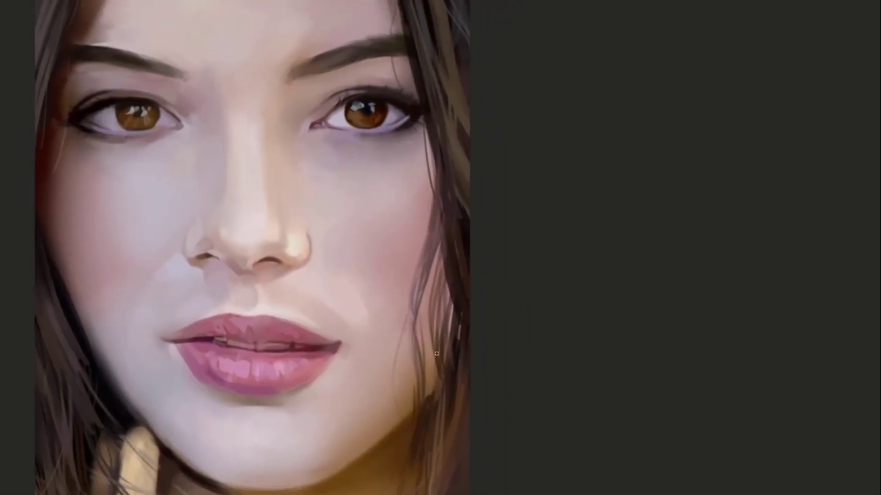
left_click_drag(417, 296, 422, 336)
key("ctrl+z")
key("ctrl+z")
Try to hand-write a white signature where the neck meets the lock at the canvas bottom
mouse_move(454, 184)
left_mouse_down()
mouse_move(460, 290)
mouse_move(527, 149)
mouse_move(534, 175)
left_mouse_up()
left_click_drag(491, 291, 532, 67)
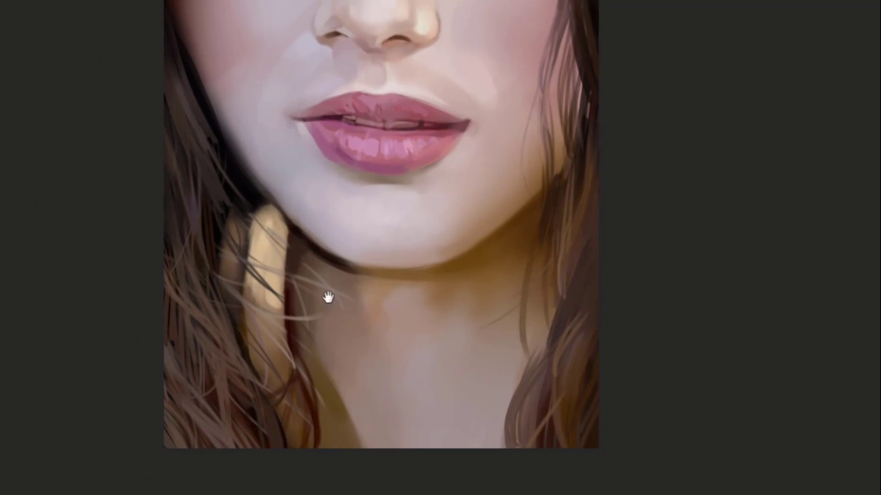
left_click_drag(328, 299, 416, 187)
scroll(459, 277, "up", 3)
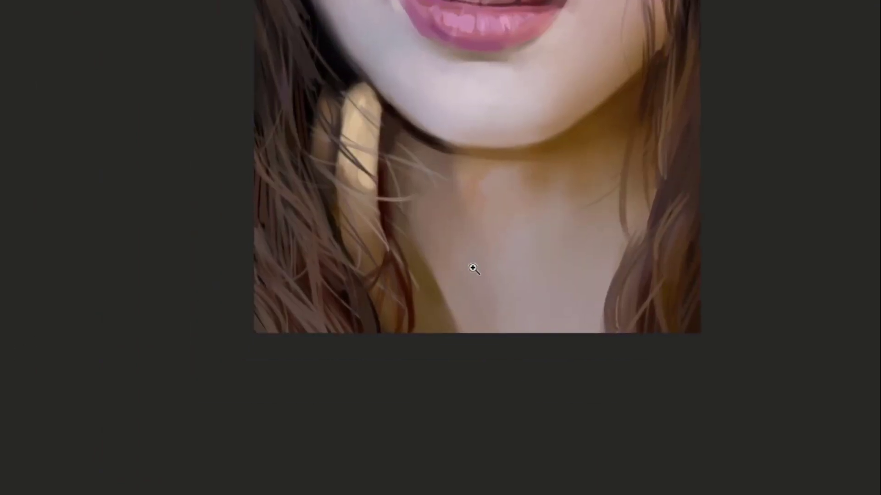
left_click_drag(686, 338, 495, 261)
left_click_drag(522, 263, 574, 255)
left_click_drag(551, 201, 517, 313)
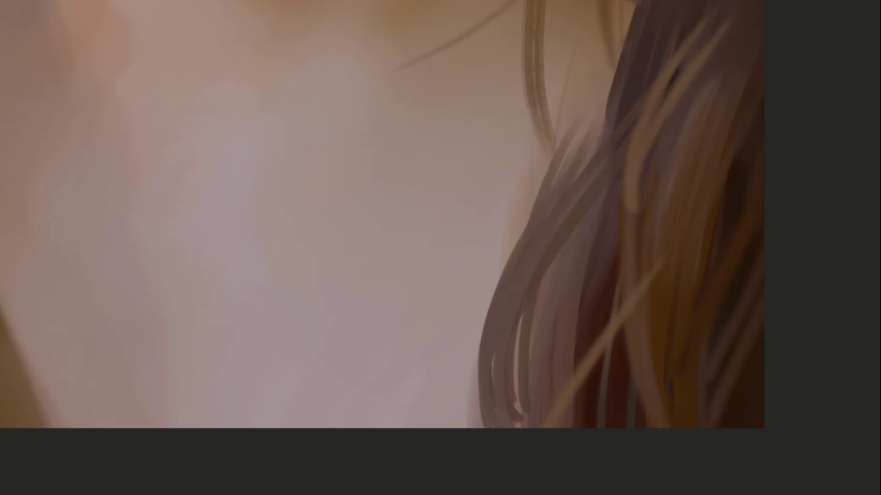
mouse_move(460, 354)
left_mouse_down()
mouse_move(473, 334)
mouse_move(471, 342)
left_mouse_up()
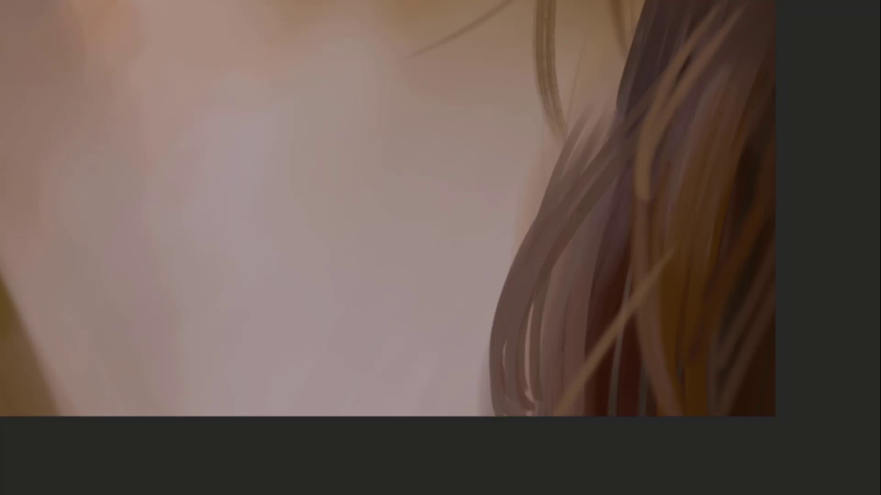
left_click_drag(582, 293, 600, 301)
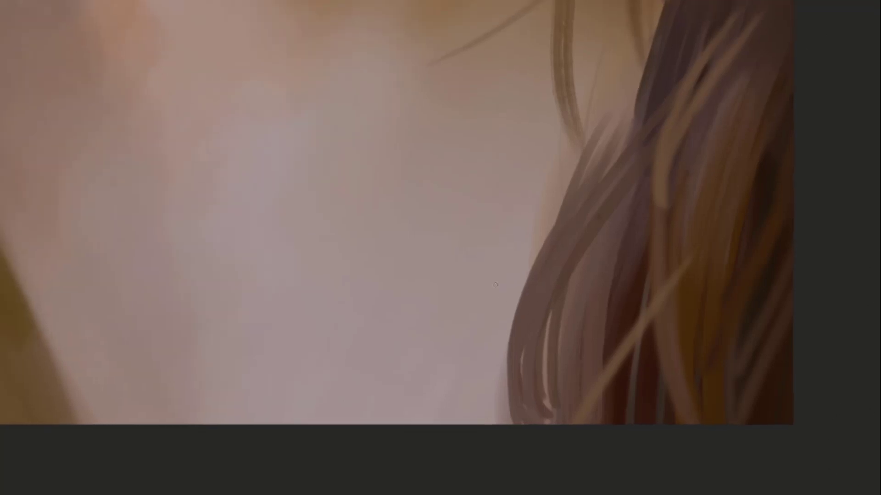
mouse_move(471, 269)
left_mouse_down()
mouse_move(481, 299)
mouse_move(474, 307)
mouse_move(533, 282)
mouse_move(493, 322)
mouse_move(558, 287)
left_mouse_up()
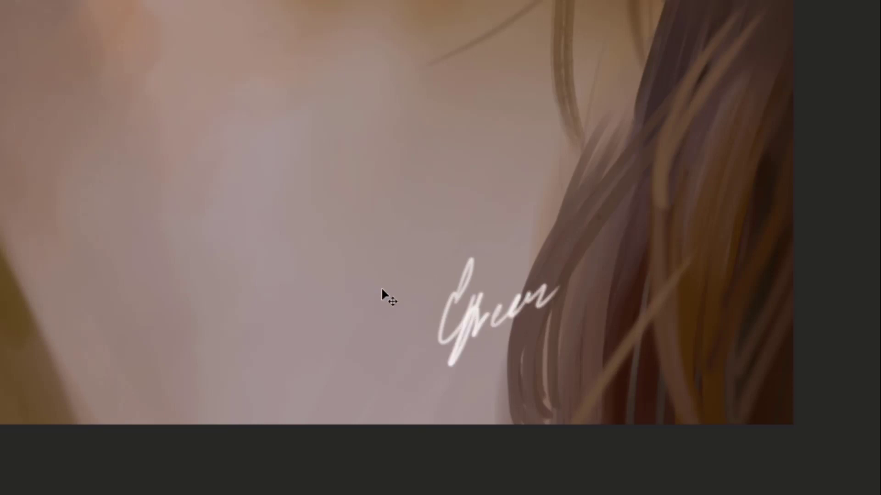
key("ctrl+z")
key("ctrl+z")
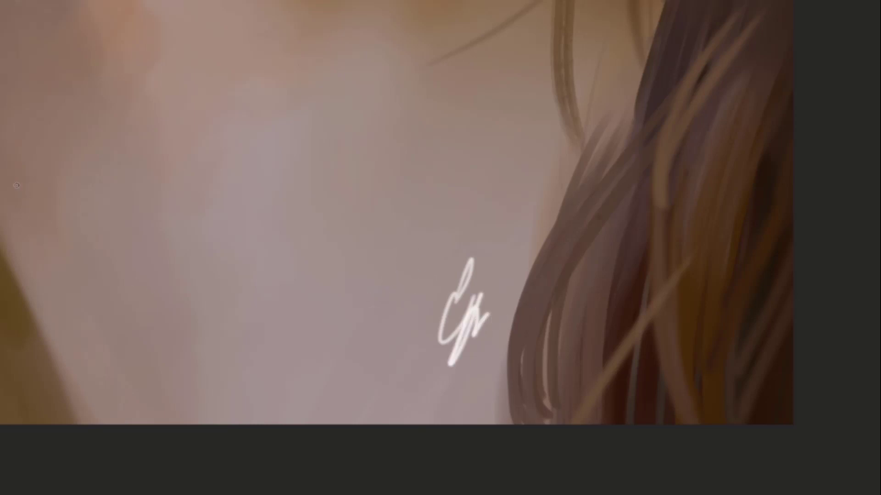
mouse_move(297, 218)
left_mouse_down()
mouse_move(240, 196)
mouse_move(241, 204)
left_mouse_up()
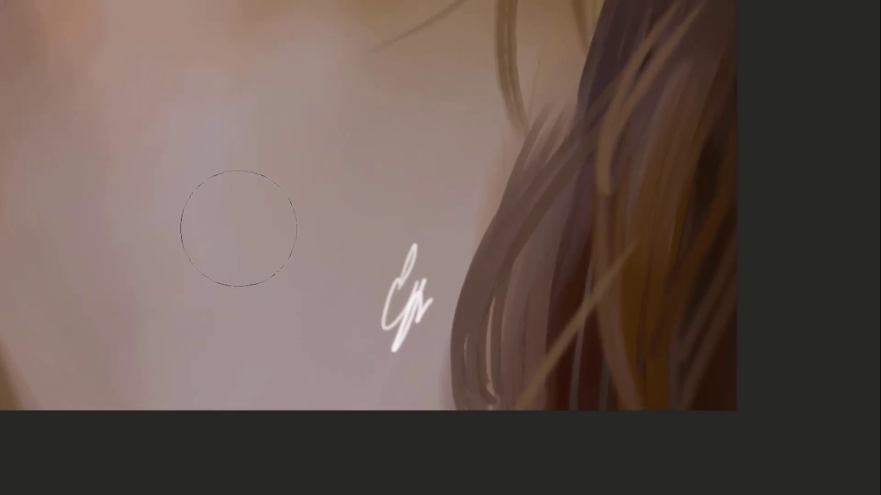
mouse_move(365, 304)
left_mouse_down()
mouse_move(402, 287)
mouse_move(404, 321)
left_mouse_up()
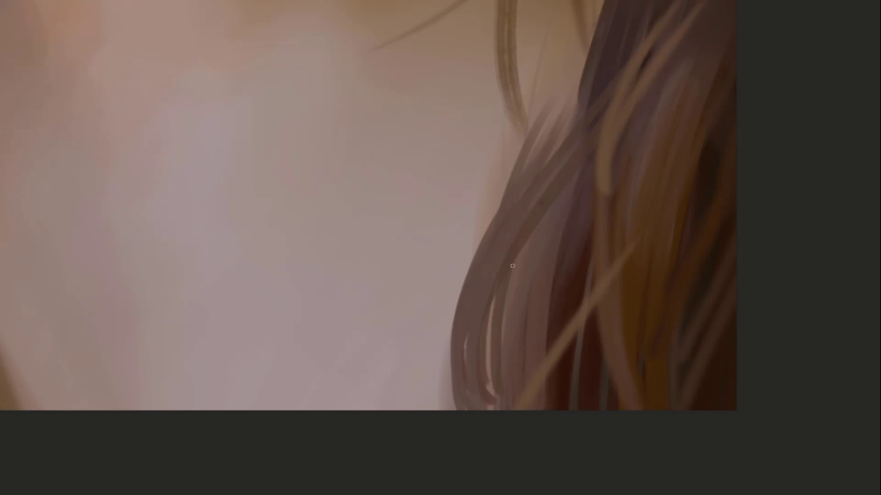
Sign the portrait in thin white handwriting on two lines across the neck edge and the lower lock
mouse_move(436, 324)
left_mouse_down()
mouse_move(484, 288)
mouse_move(528, 296)
mouse_move(561, 280)
mouse_move(610, 274)
mouse_move(653, 251)
left_mouse_up()
mouse_move(509, 363)
left_mouse_down()
mouse_move(528, 311)
mouse_move(565, 321)
mouse_move(576, 338)
mouse_move(670, 294)
mouse_move(645, 333)
mouse_move(695, 260)
left_mouse_up()
Examine the signature's placement and the finished portrait as a whole
key("space")
left_click_drag(24, 333, 118, 371)
key("ctrl+space")
left_click_drag(505, 230, 425, 250)
key("space")
left_click_drag(443, 187, 464, 299)
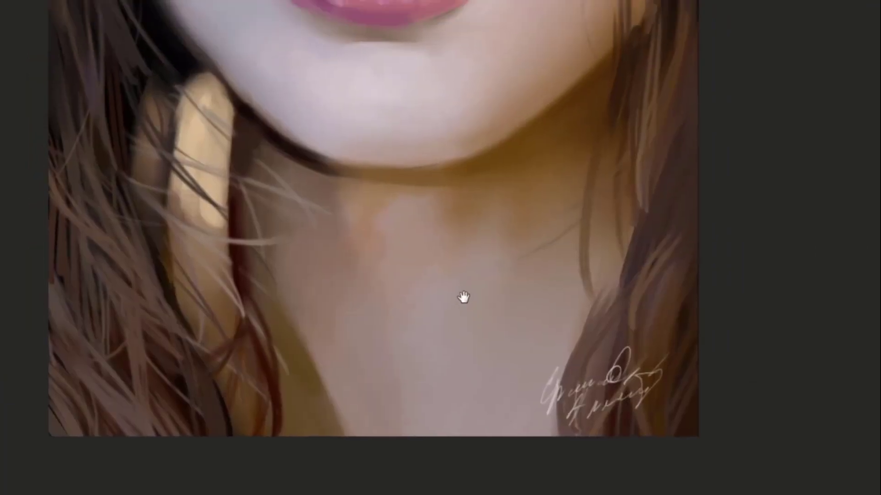
key("ctrl+space")
left_click_drag(498, 240, 413, 281)
key("ctrl+0")
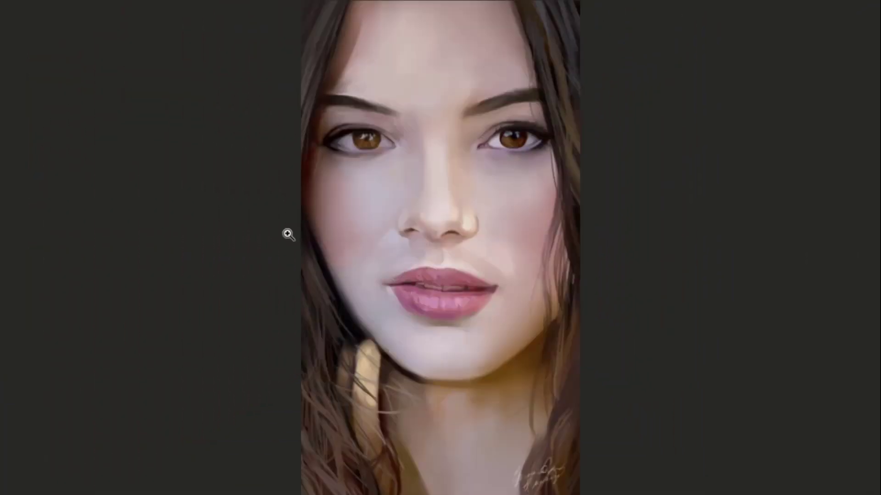